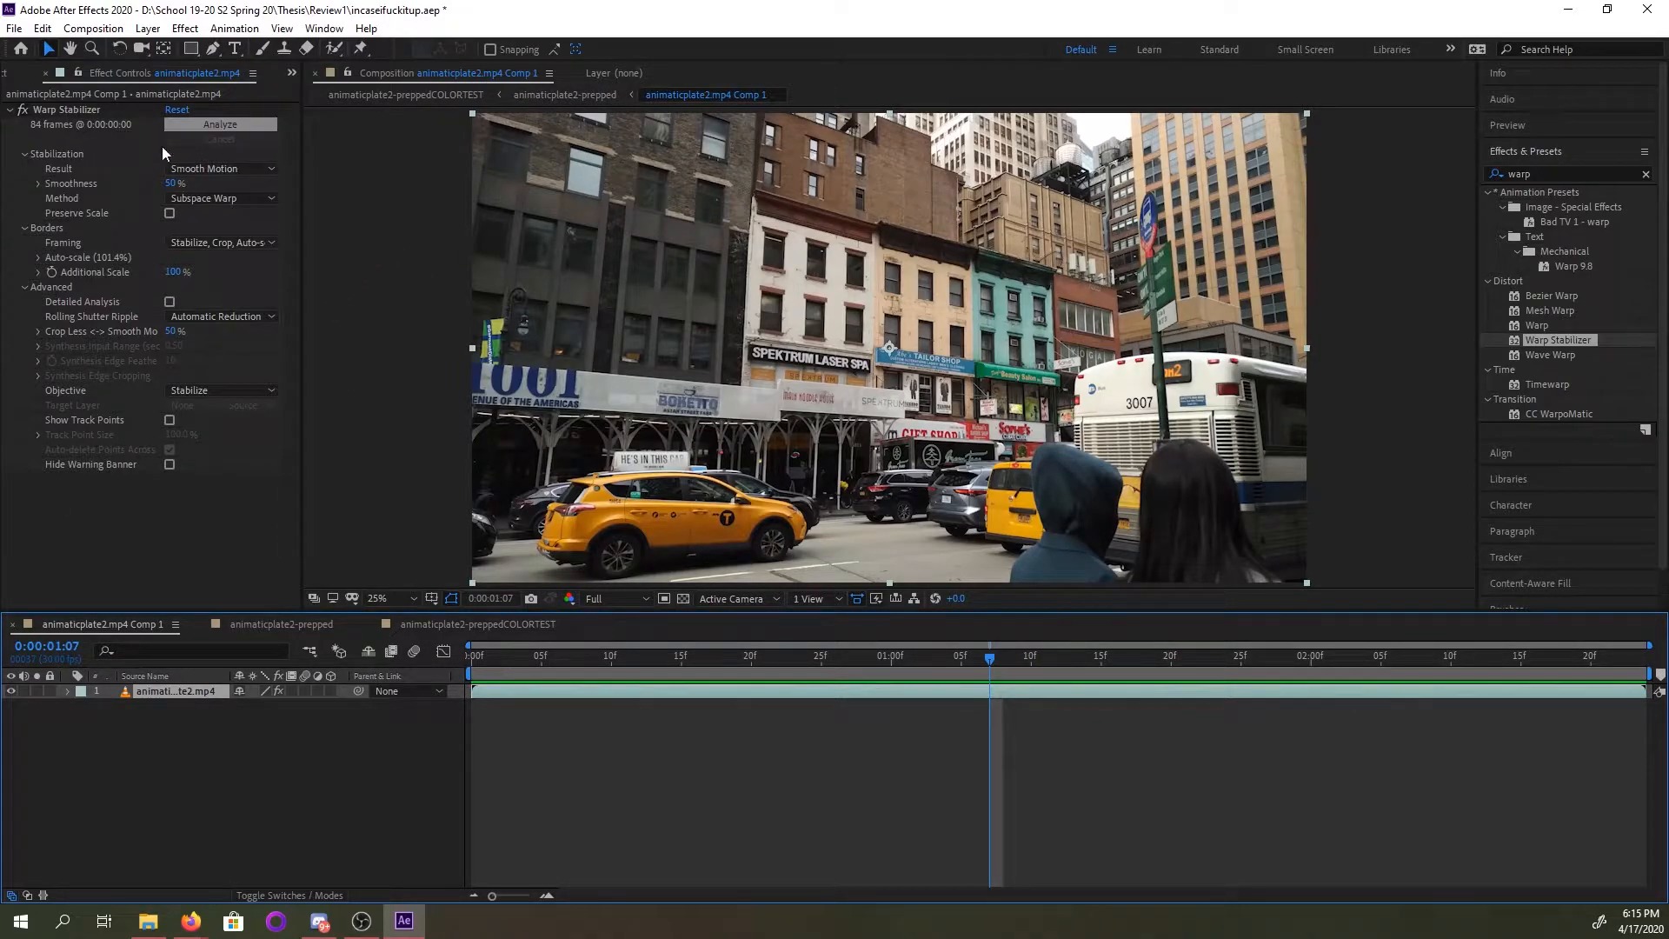
Try nesting animaticplate2.mp4 Comp 1 in a new composition, scrub through it, and undo the new composition.
{"action": "left_click", "coordinate": [5, 75]}
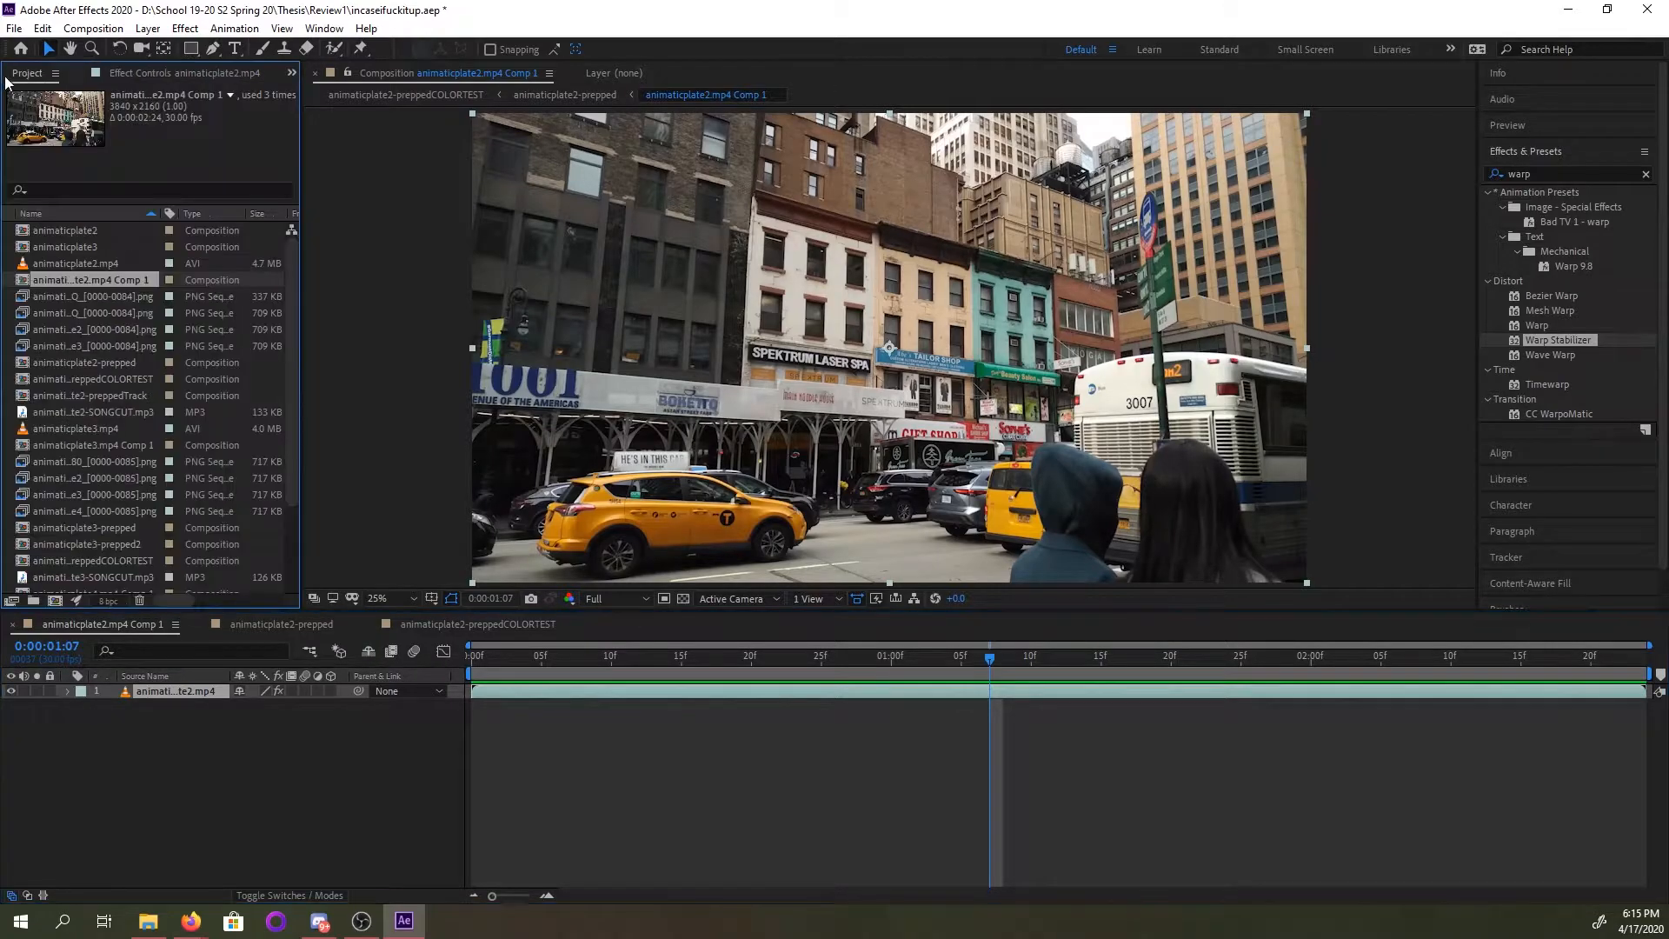
{"action": "mouse_move", "coordinate": [292, 271]}
{"action": "left_mouse_down"}
{"action": "mouse_move", "coordinate": [291, 304]}
{"action": "mouse_move", "coordinate": [288, 258]}
{"action": "left_mouse_up"}
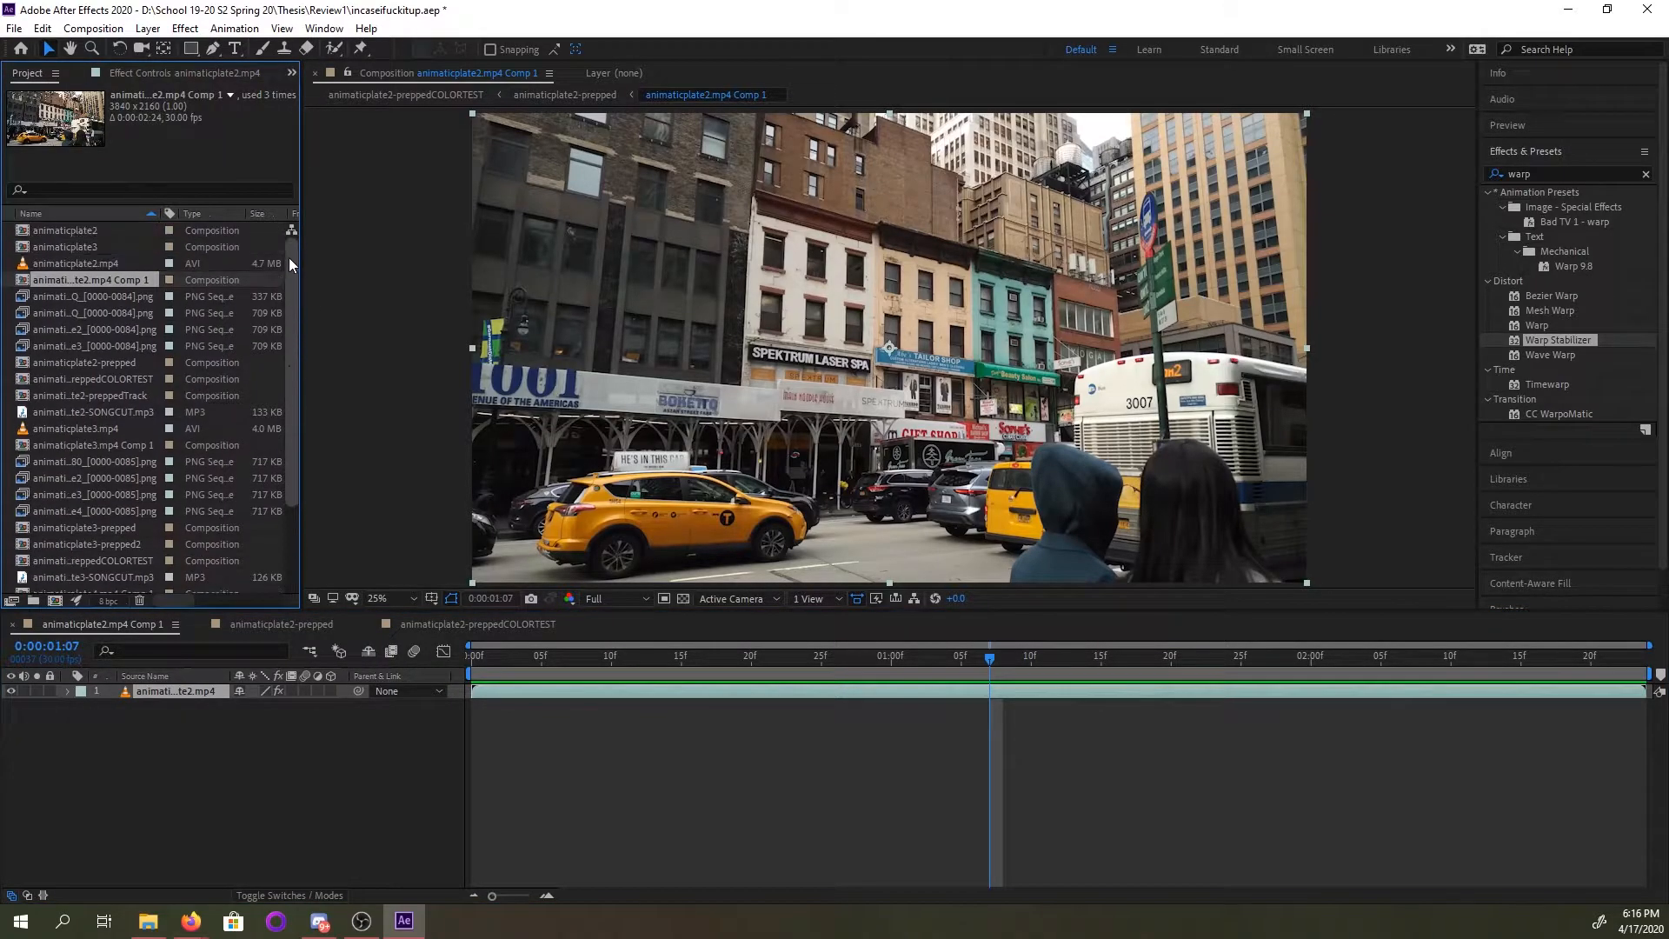
{"action": "left_click_drag", "start_coordinate": [58, 280], "coordinate": [61, 599]}
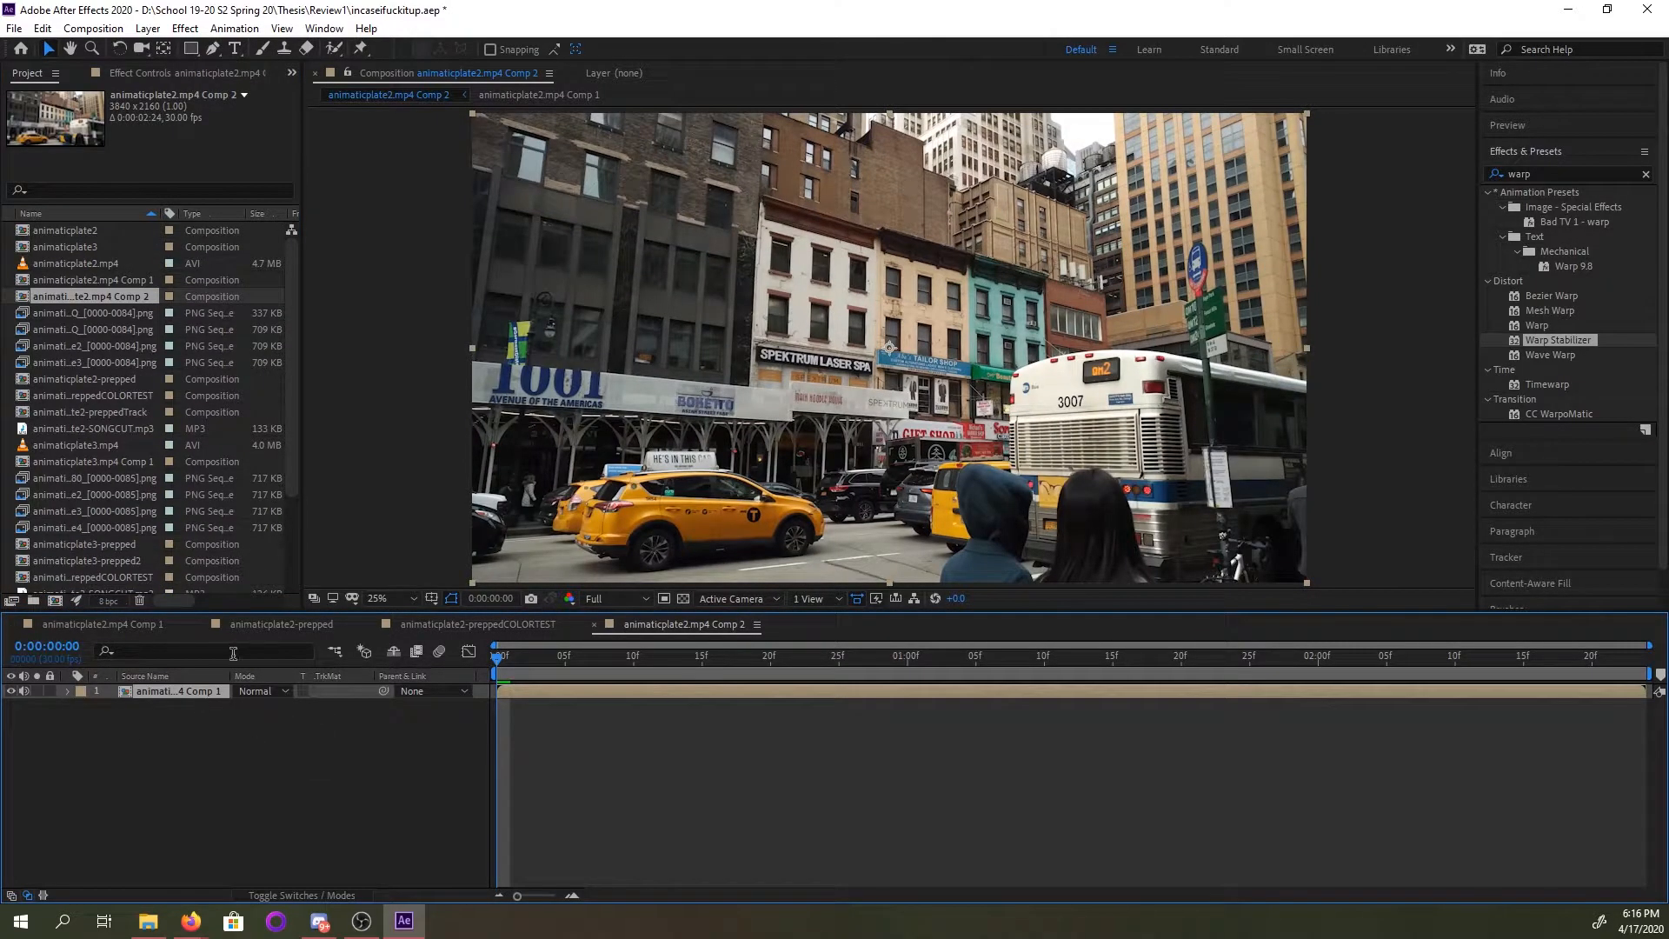
{"action": "left_click_drag", "start_coordinate": [520, 654], "coordinate": [701, 656]}
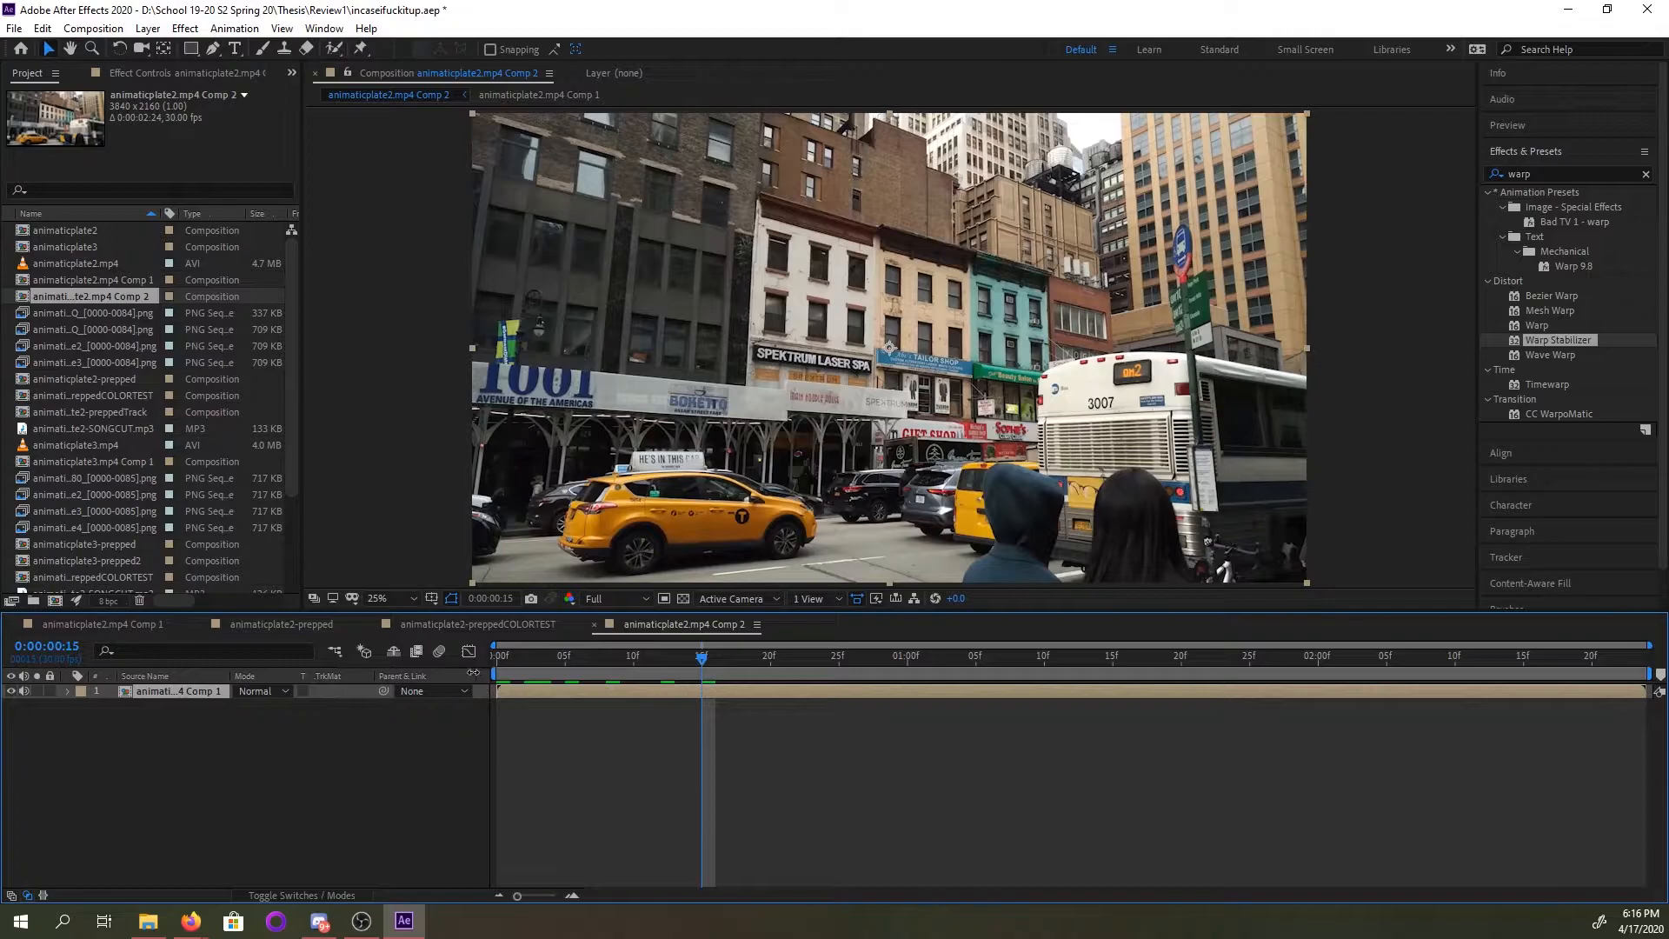
{"action": "key", "text": "ctrl+z"}
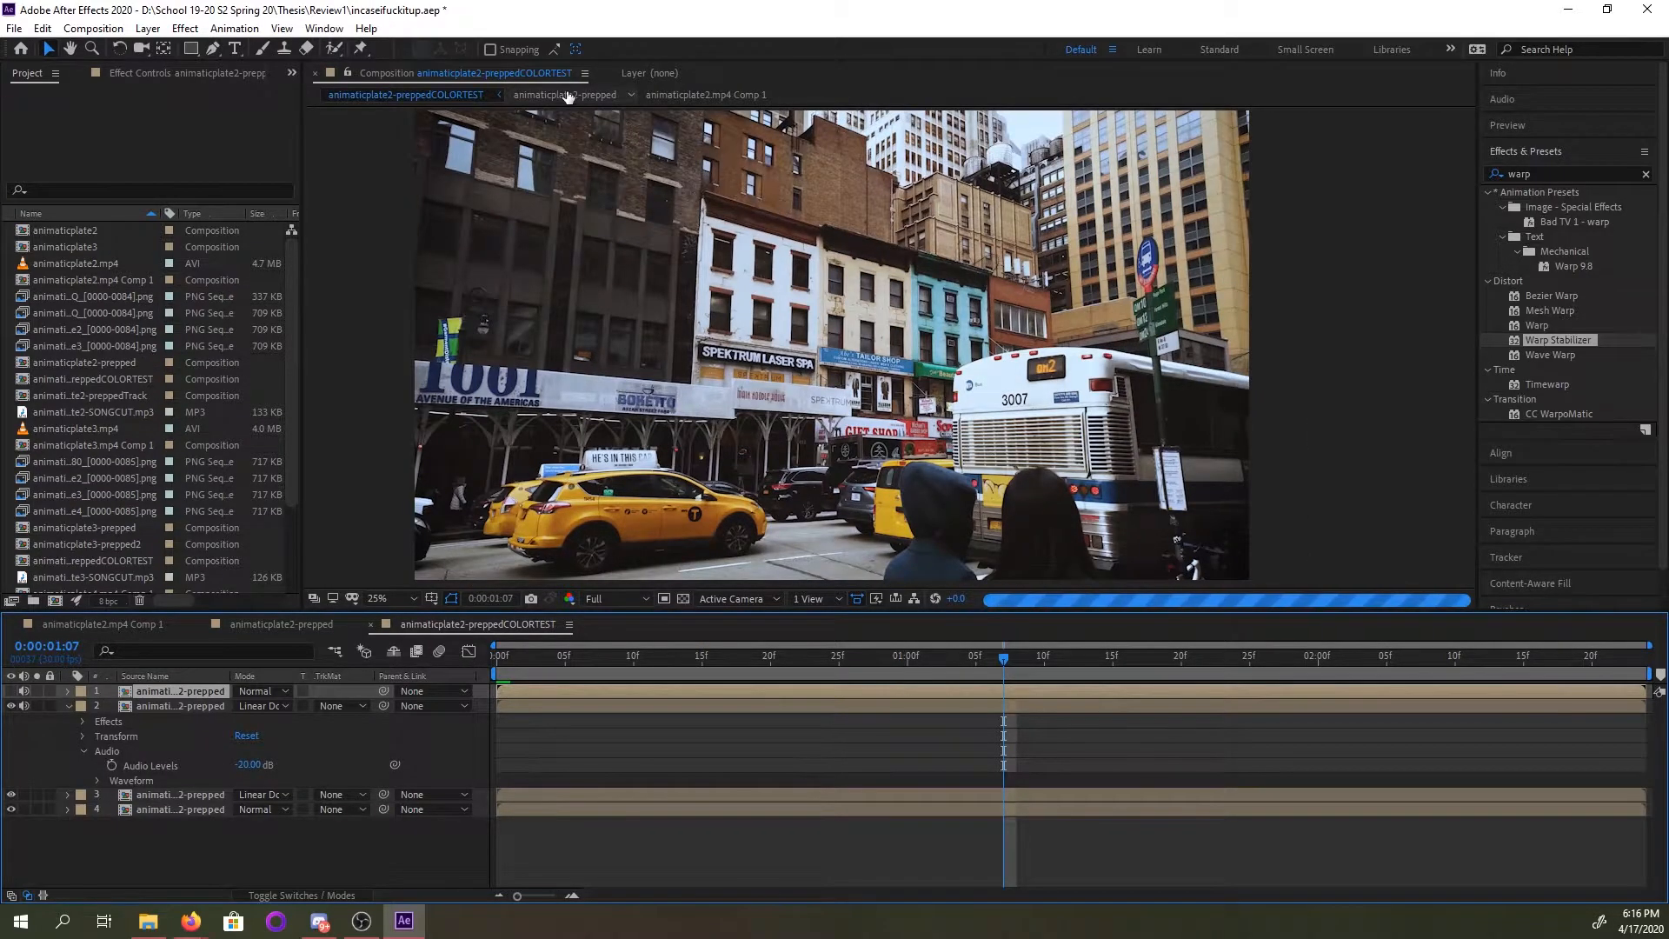
In the animaticplate2-prepped composition, hide BlueHoodieLayer and select the animaticplate2.mp4 layer with the current time at 0:00:00:15.
{"action": "left_click", "coordinate": [567, 94]}
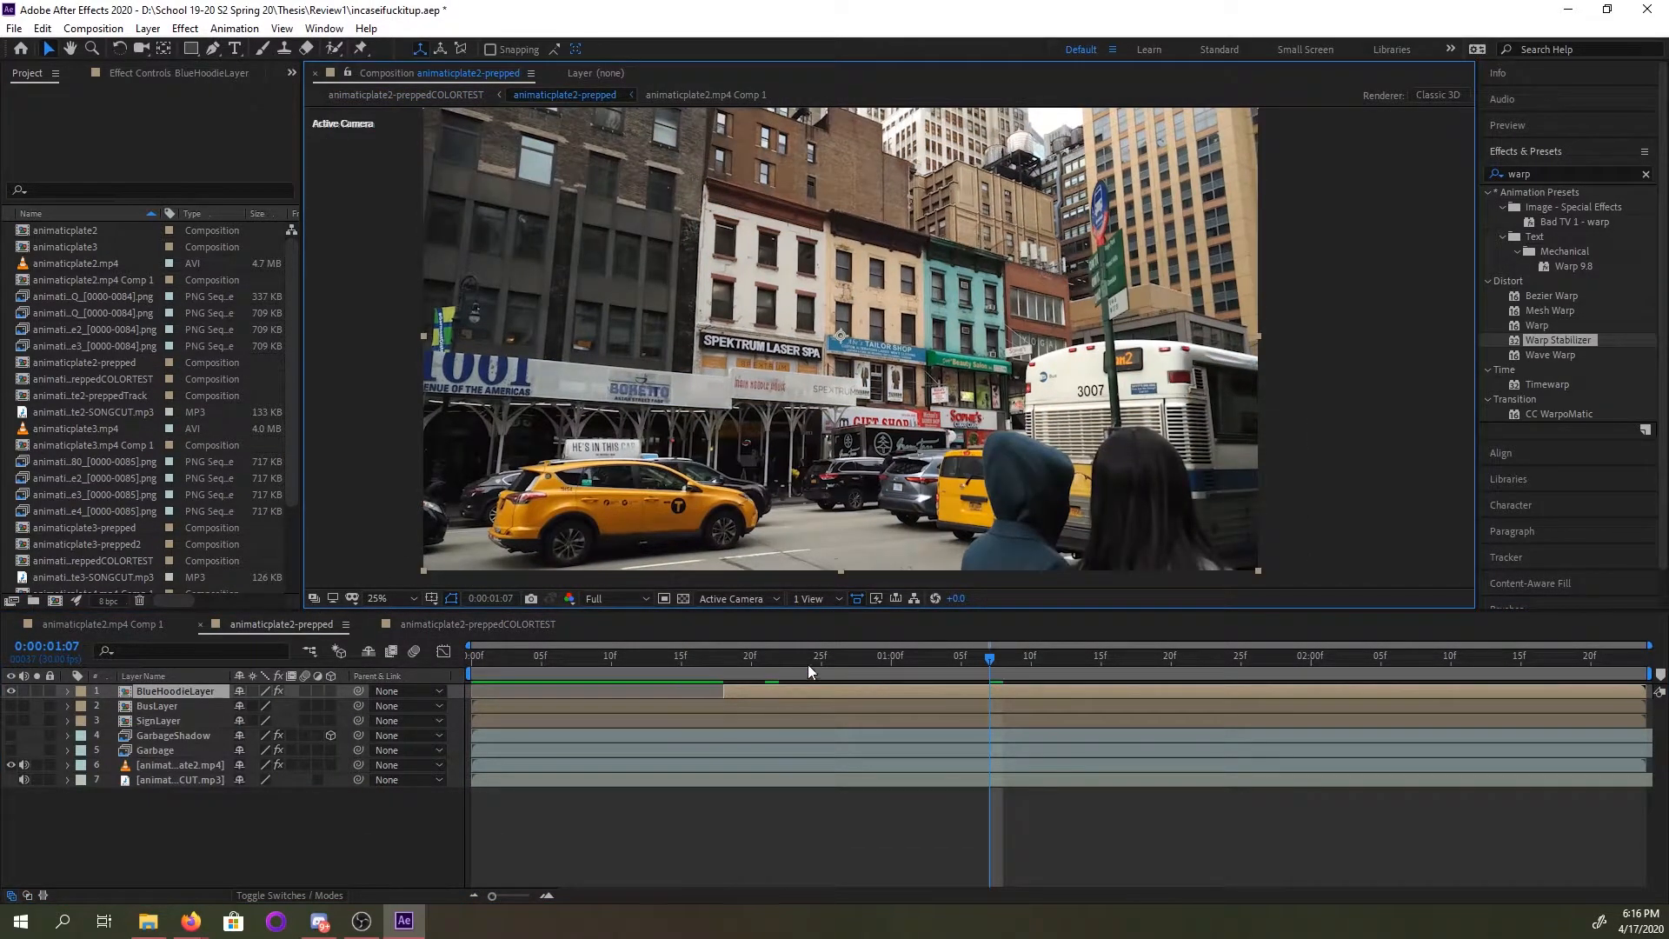
{"action": "left_click", "coordinate": [500, 665]}
{"action": "left_click_drag", "start_coordinate": [500, 665], "coordinate": [989, 659]}
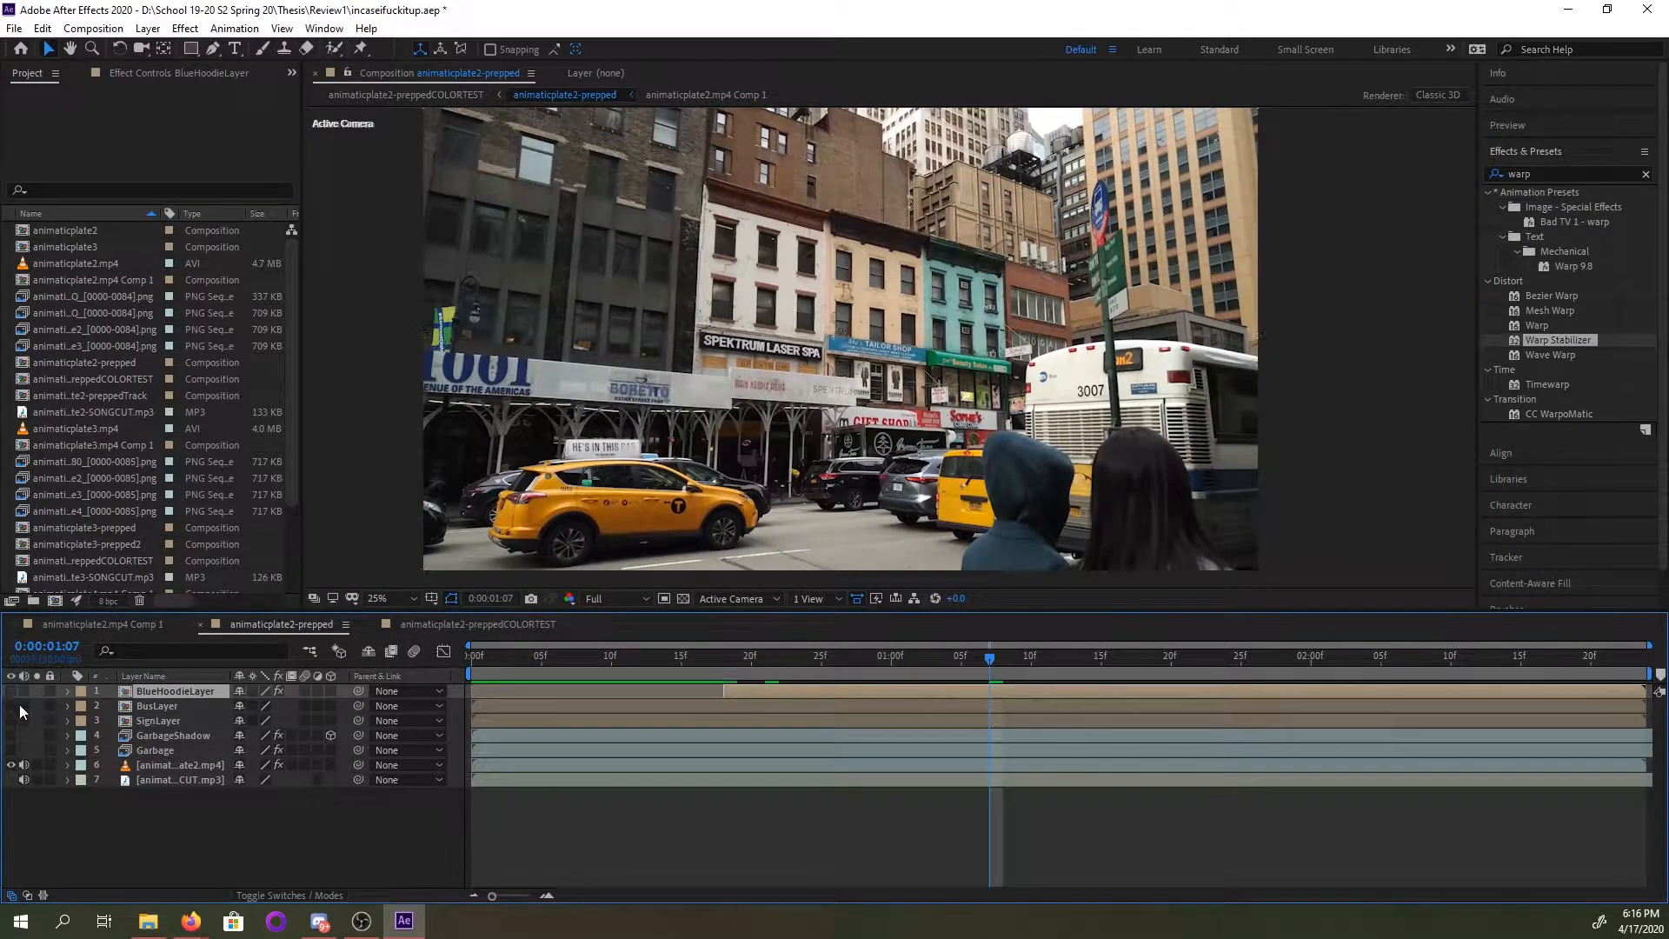
{"action": "left_click", "coordinate": [192, 765]}
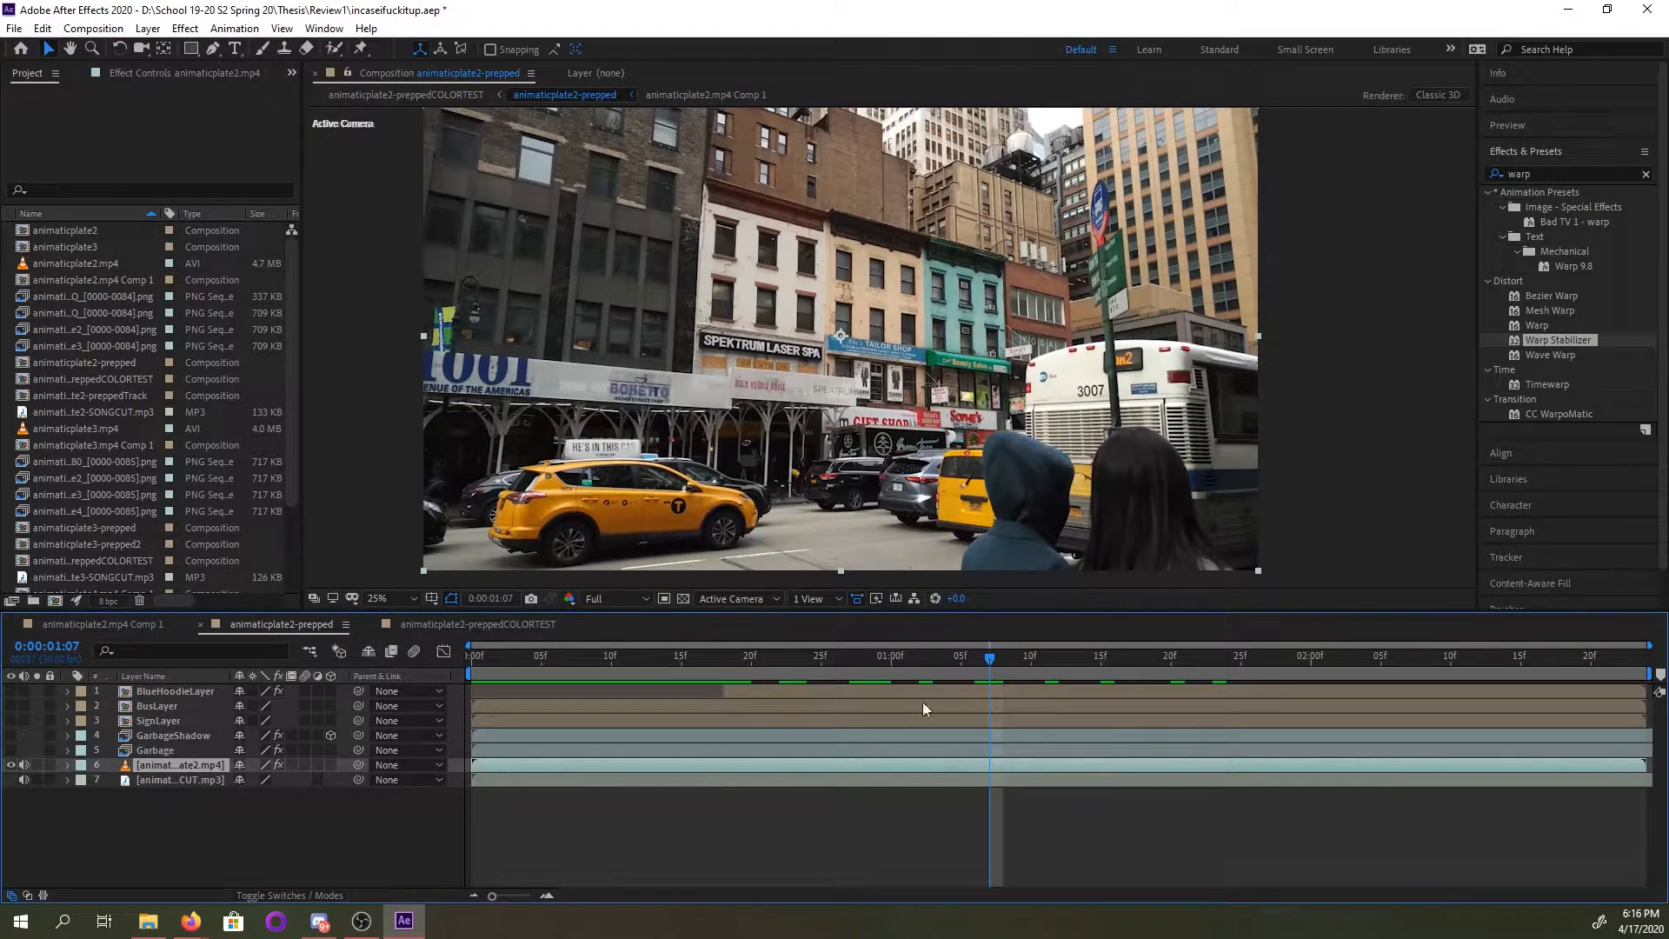
{"action": "left_click_drag", "start_coordinate": [989, 658], "coordinate": [681, 658]}
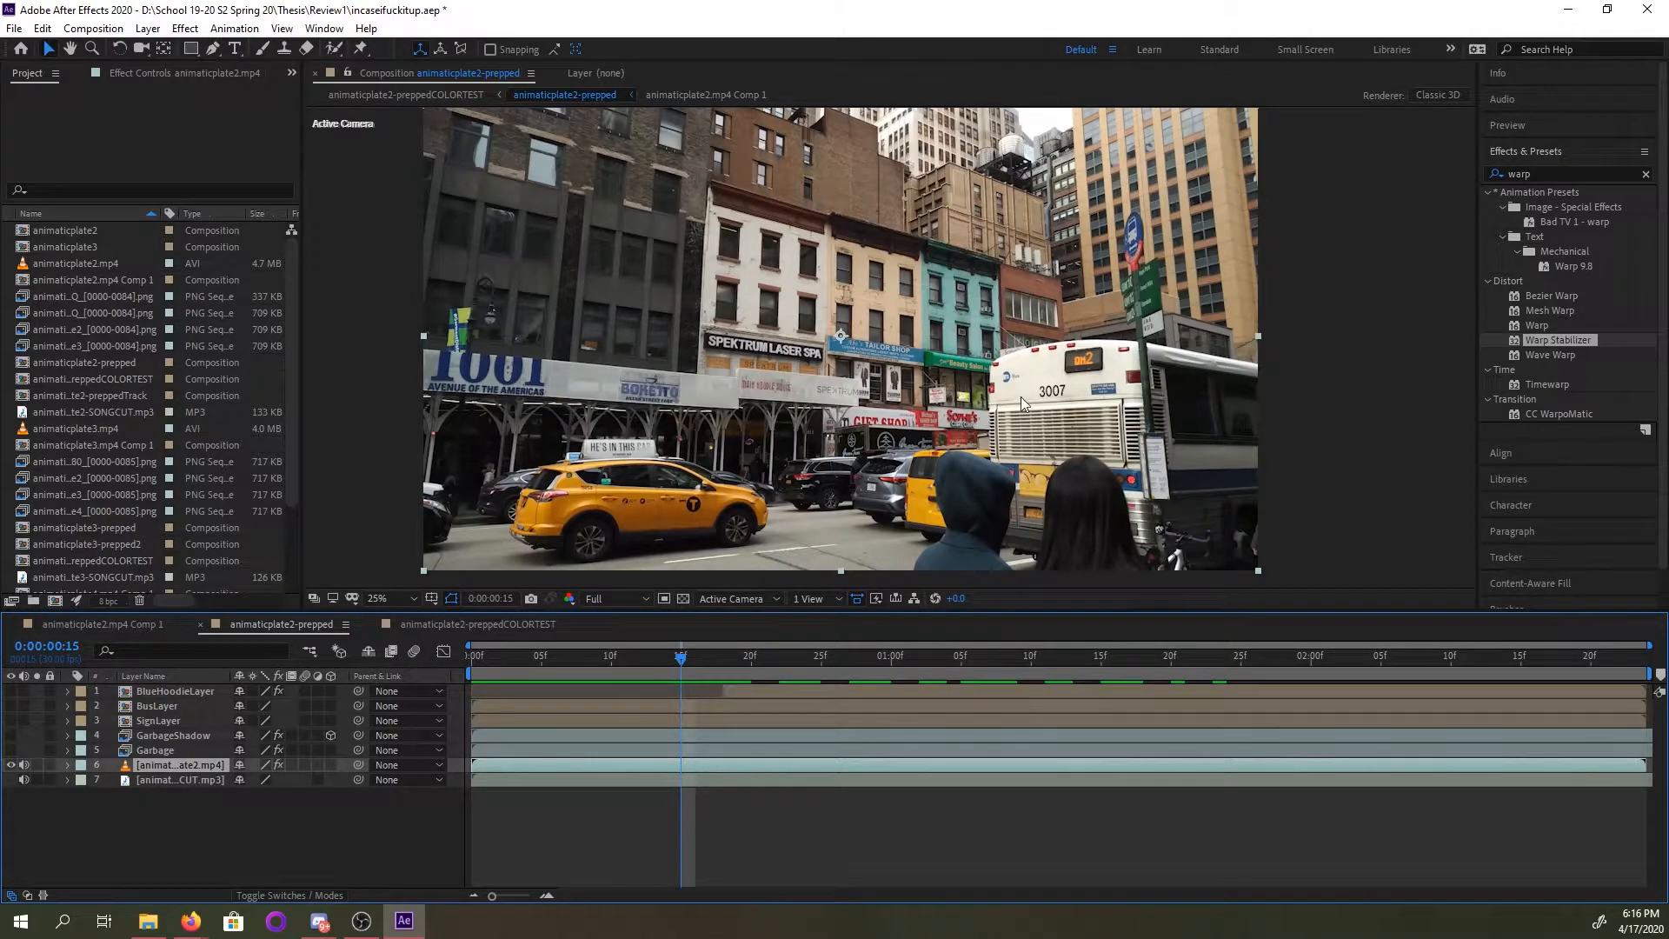
Search the effects for the 3D Camera Tracker using "3d ca".
{"action": "double_click", "coordinate": [1566, 171]}
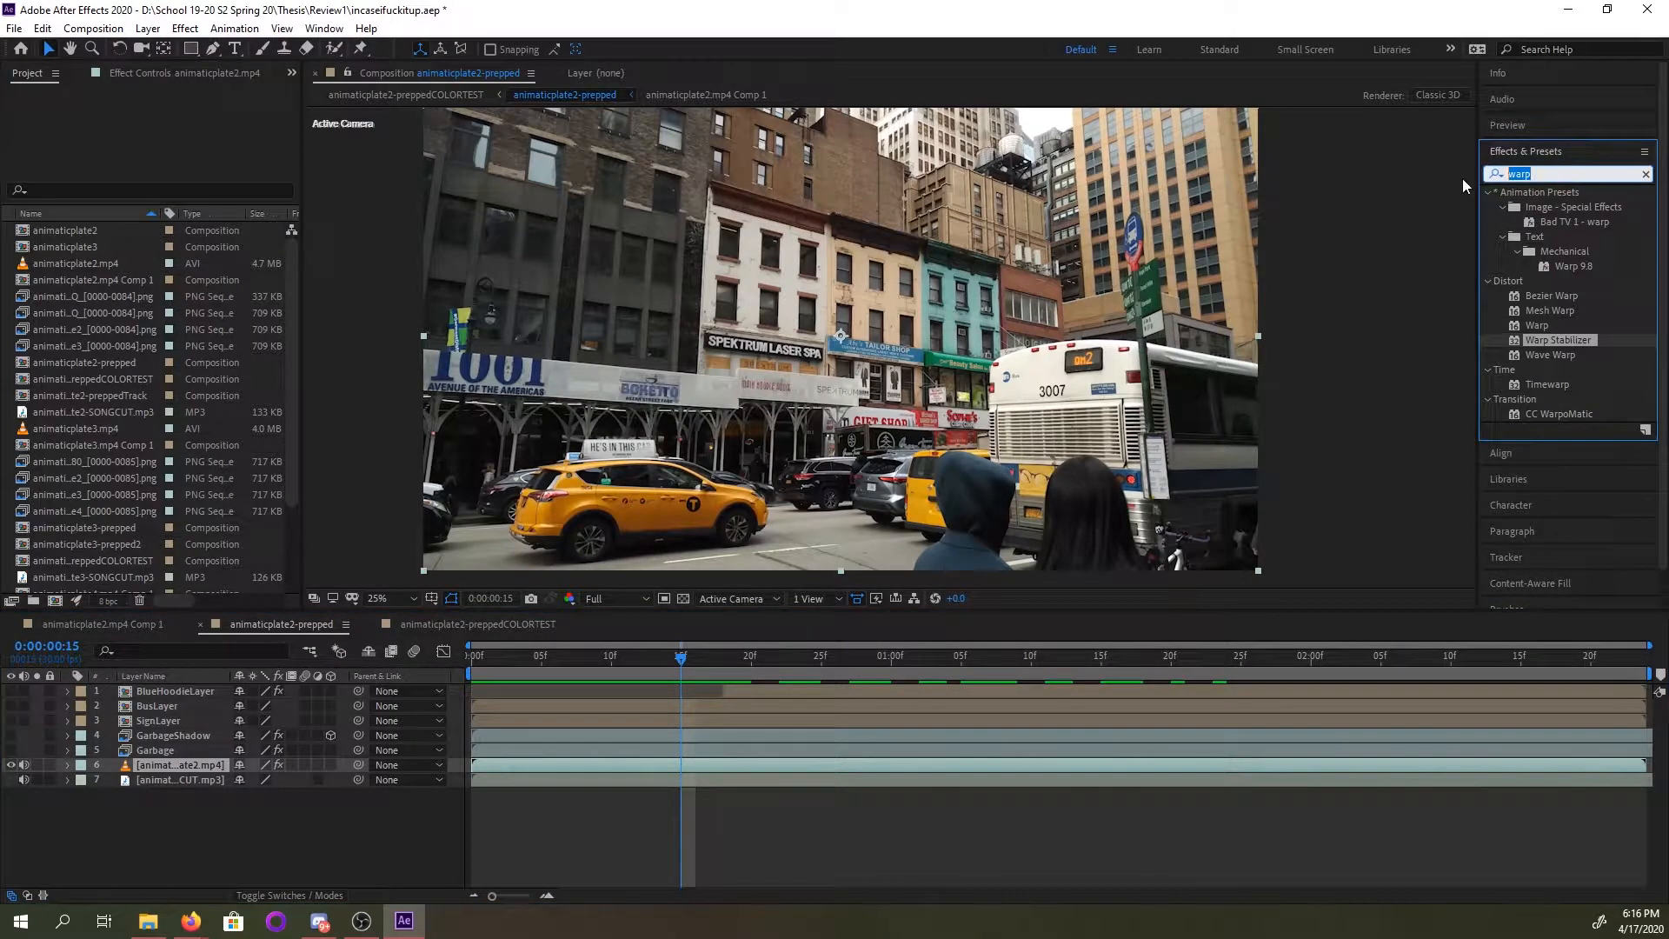
{"action": "type", "text": "3d"}
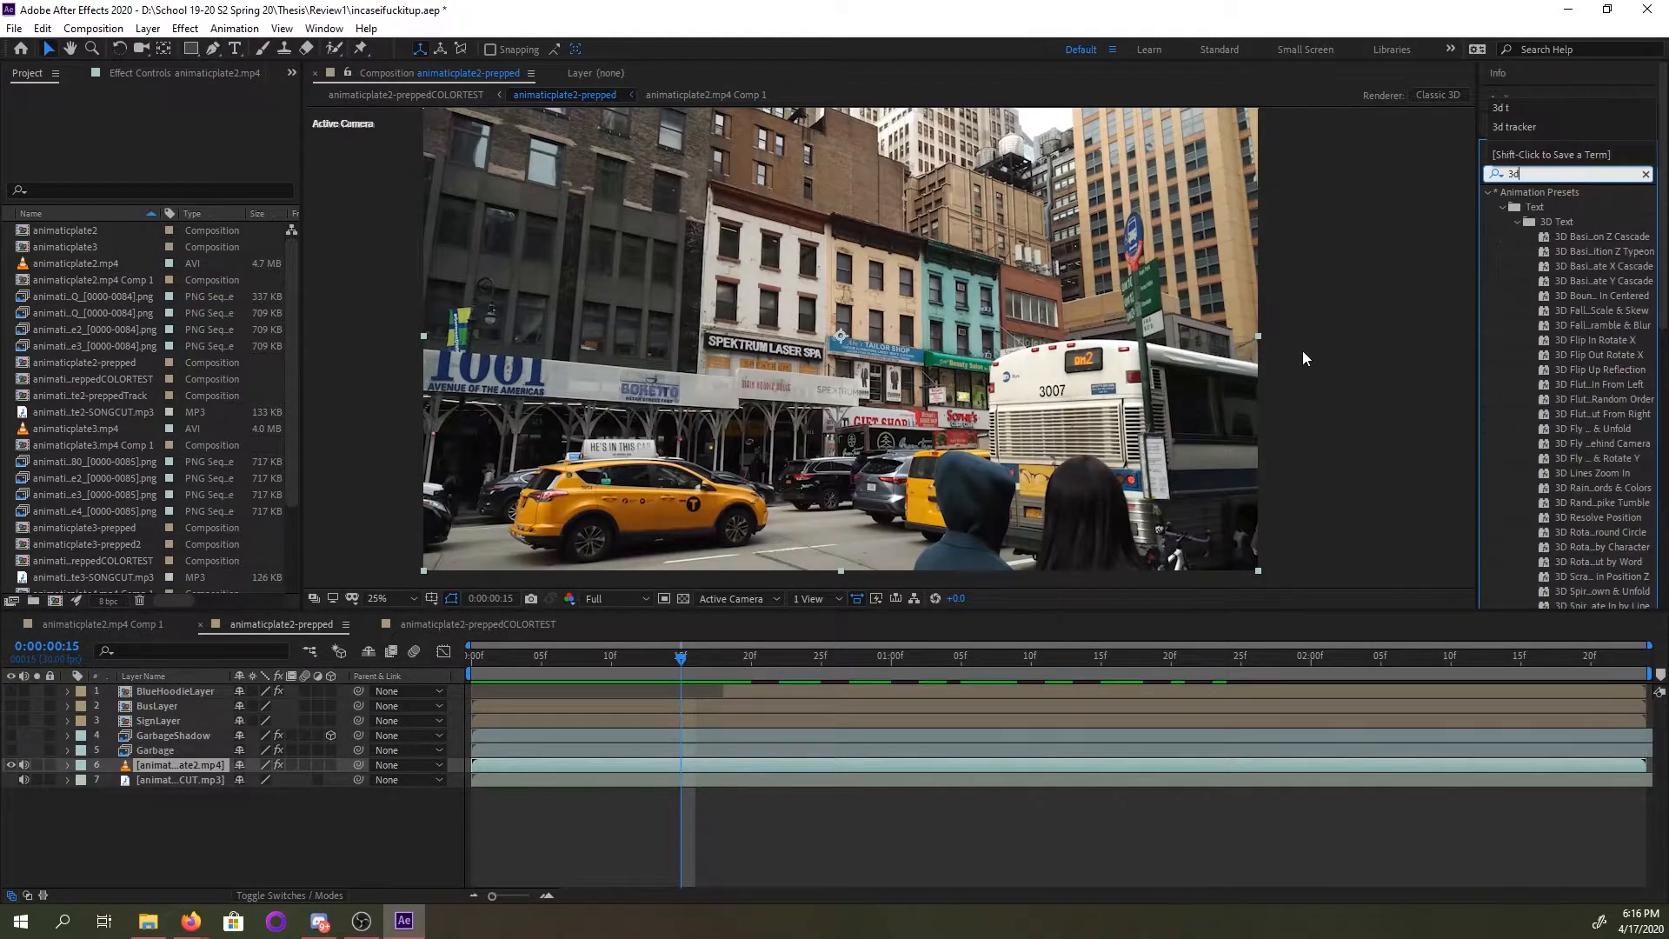
{"action": "scroll", "coordinate": [1550, 294], "scroll_direction": "down", "scroll_amount": 2}
{"action": "scroll", "coordinate": [1549, 293], "scroll_direction": "up", "scroll_amount": 2}
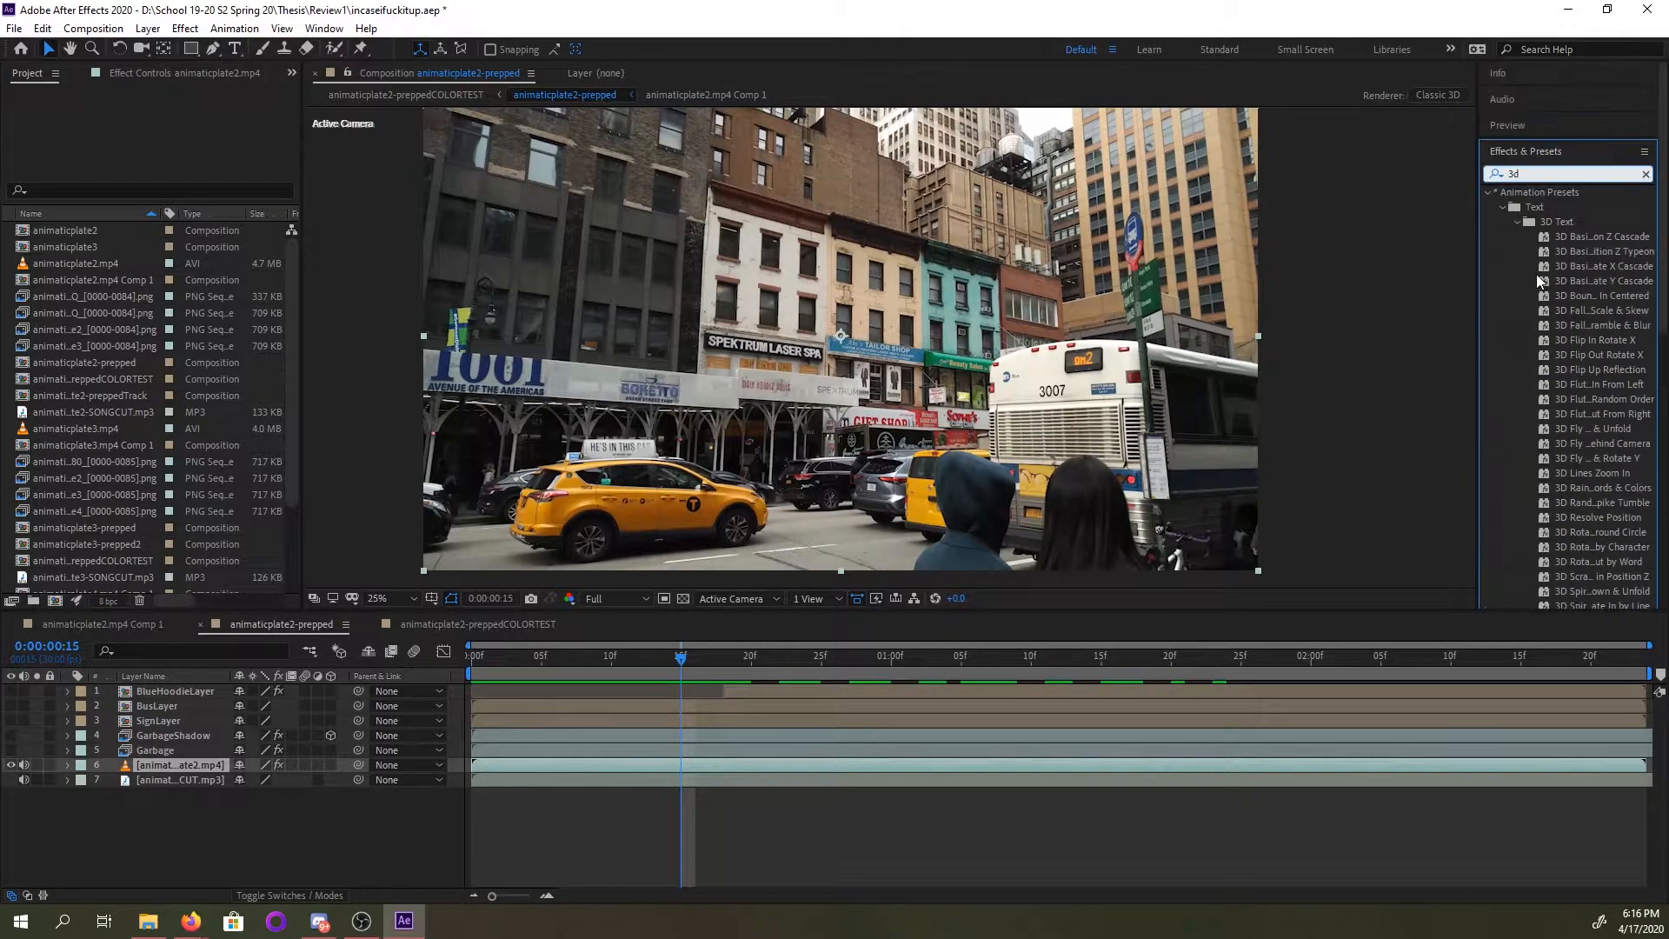
{"action": "type", "text": "tr"}
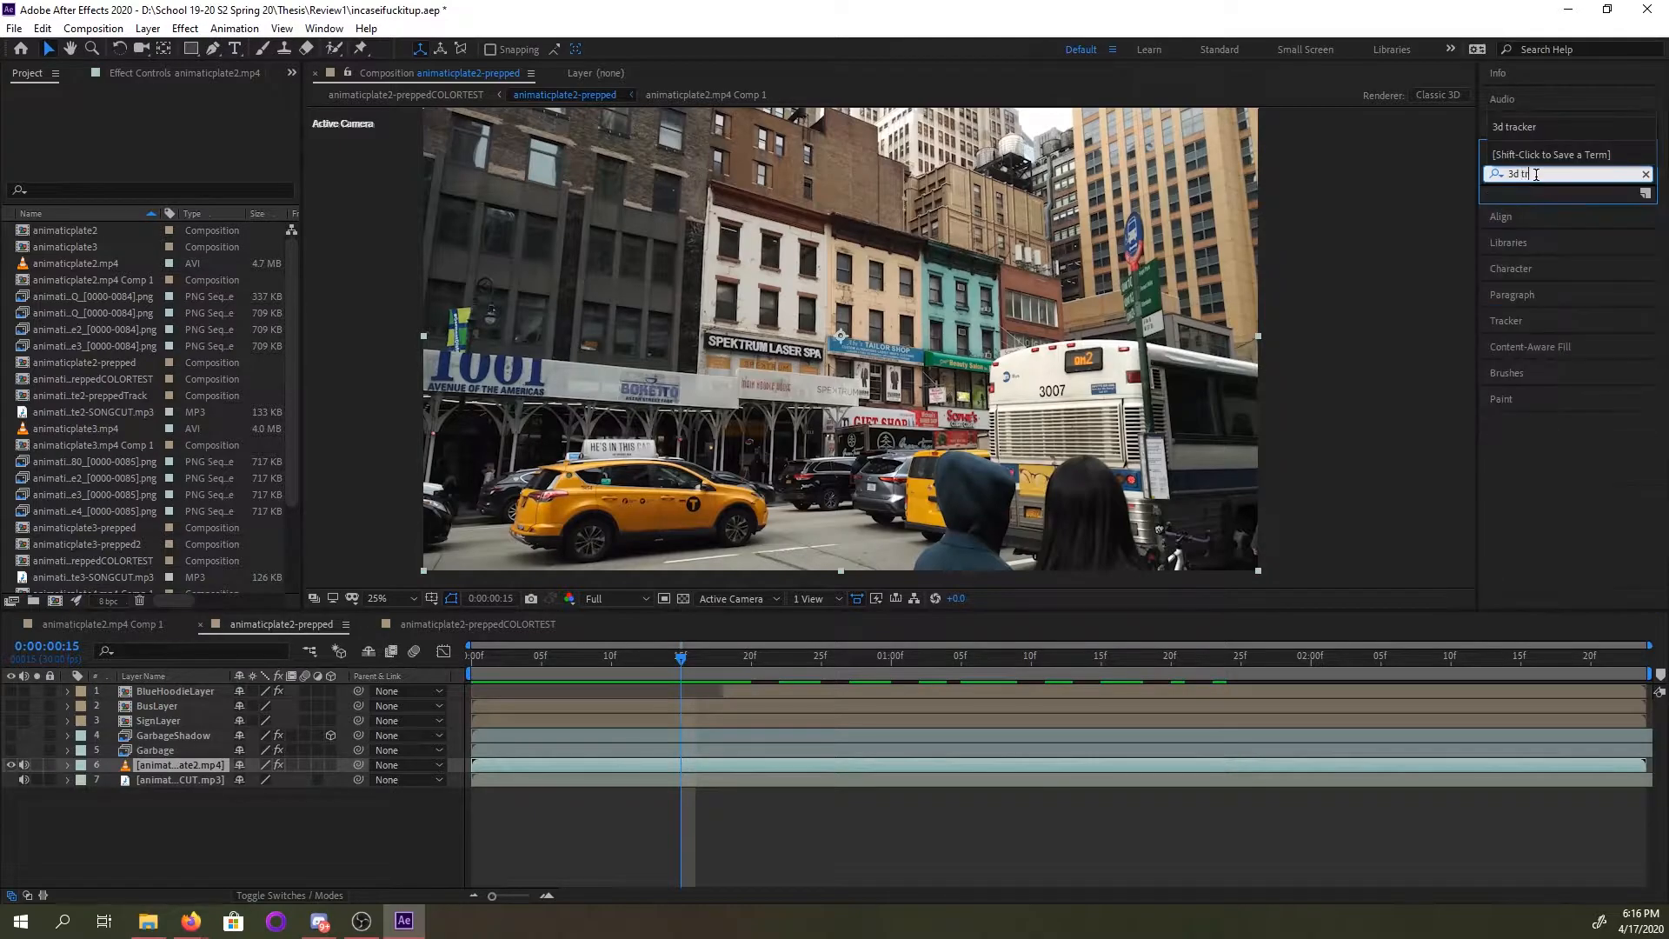
{"action": "key", "text": "BackSpace"}
{"action": "key", "text": "BackSpace"}
{"action": "key", "text": "BackSpace"}
{"action": "key", "text": "BackSpace"}
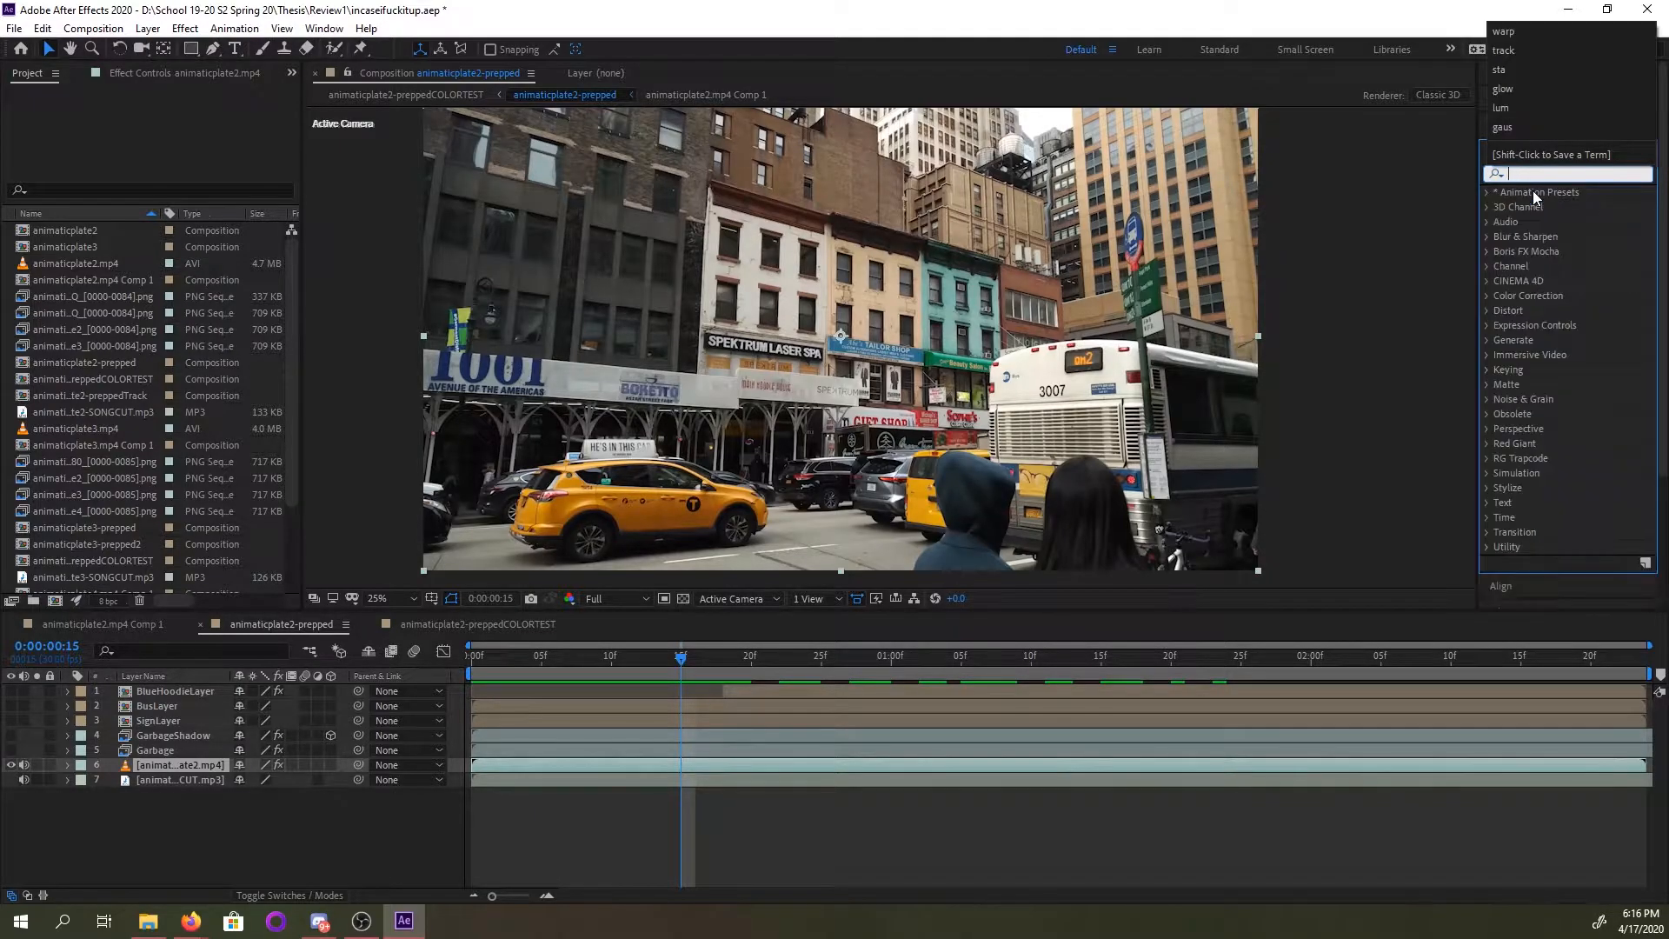
{"action": "type", "text": "d ca"}
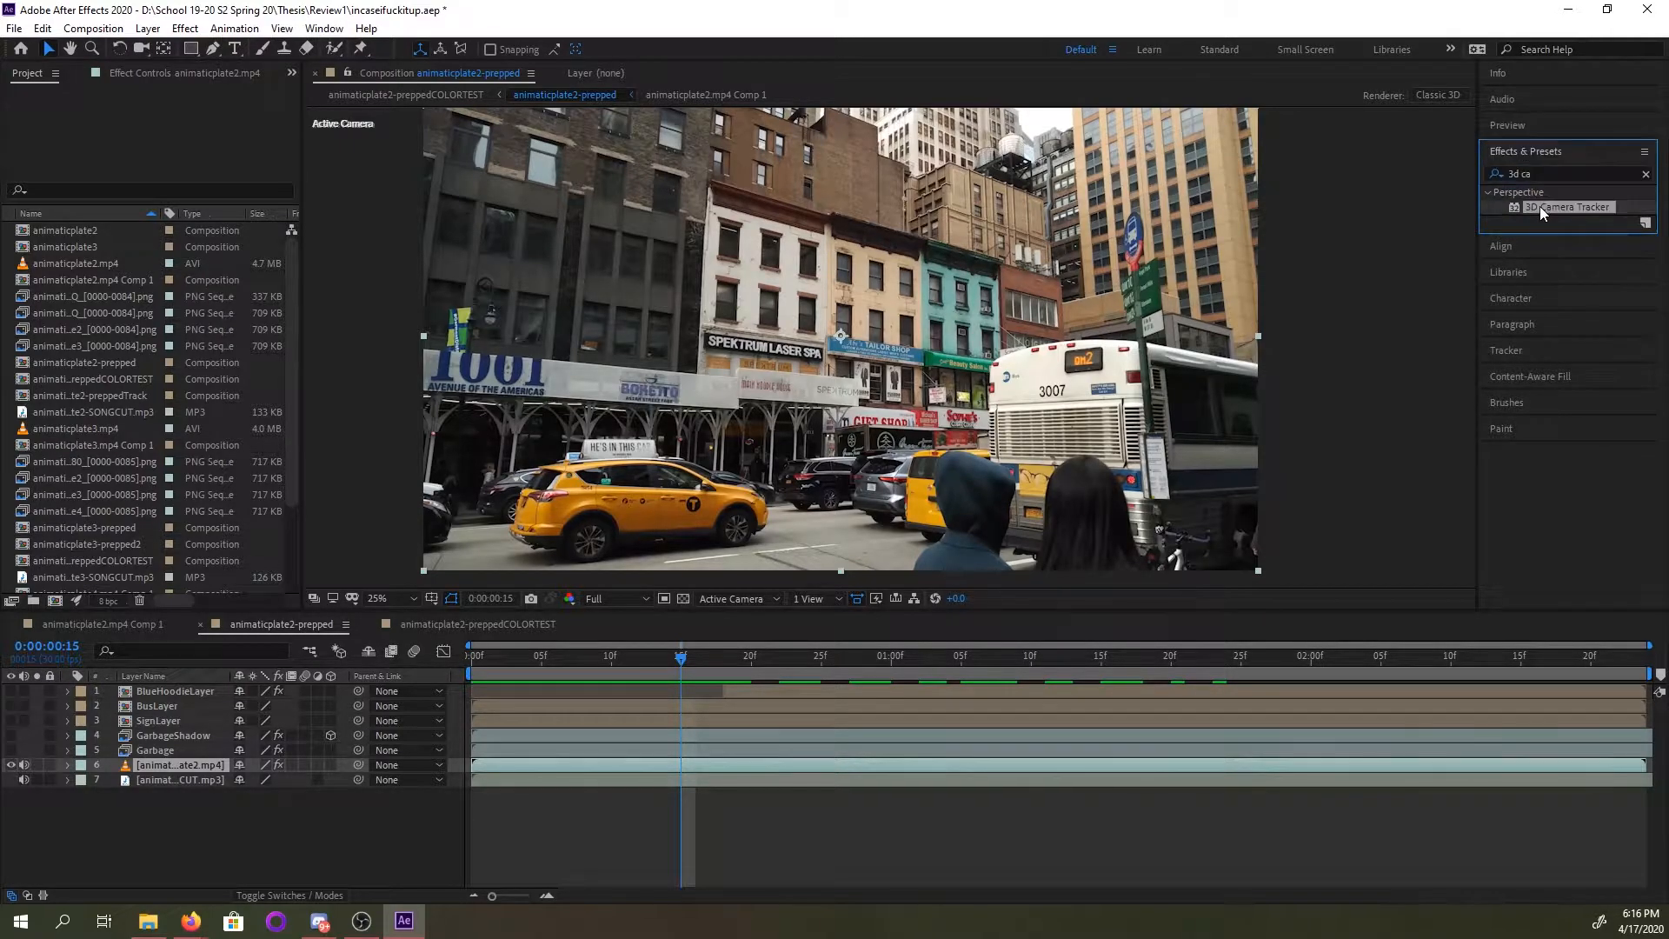
Apply 3D Camera Tracker directly to the animaticplate2.mp4 layer and accept the warning about ignored masks and effects.
{"action": "double_click", "coordinate": [1541, 206]}
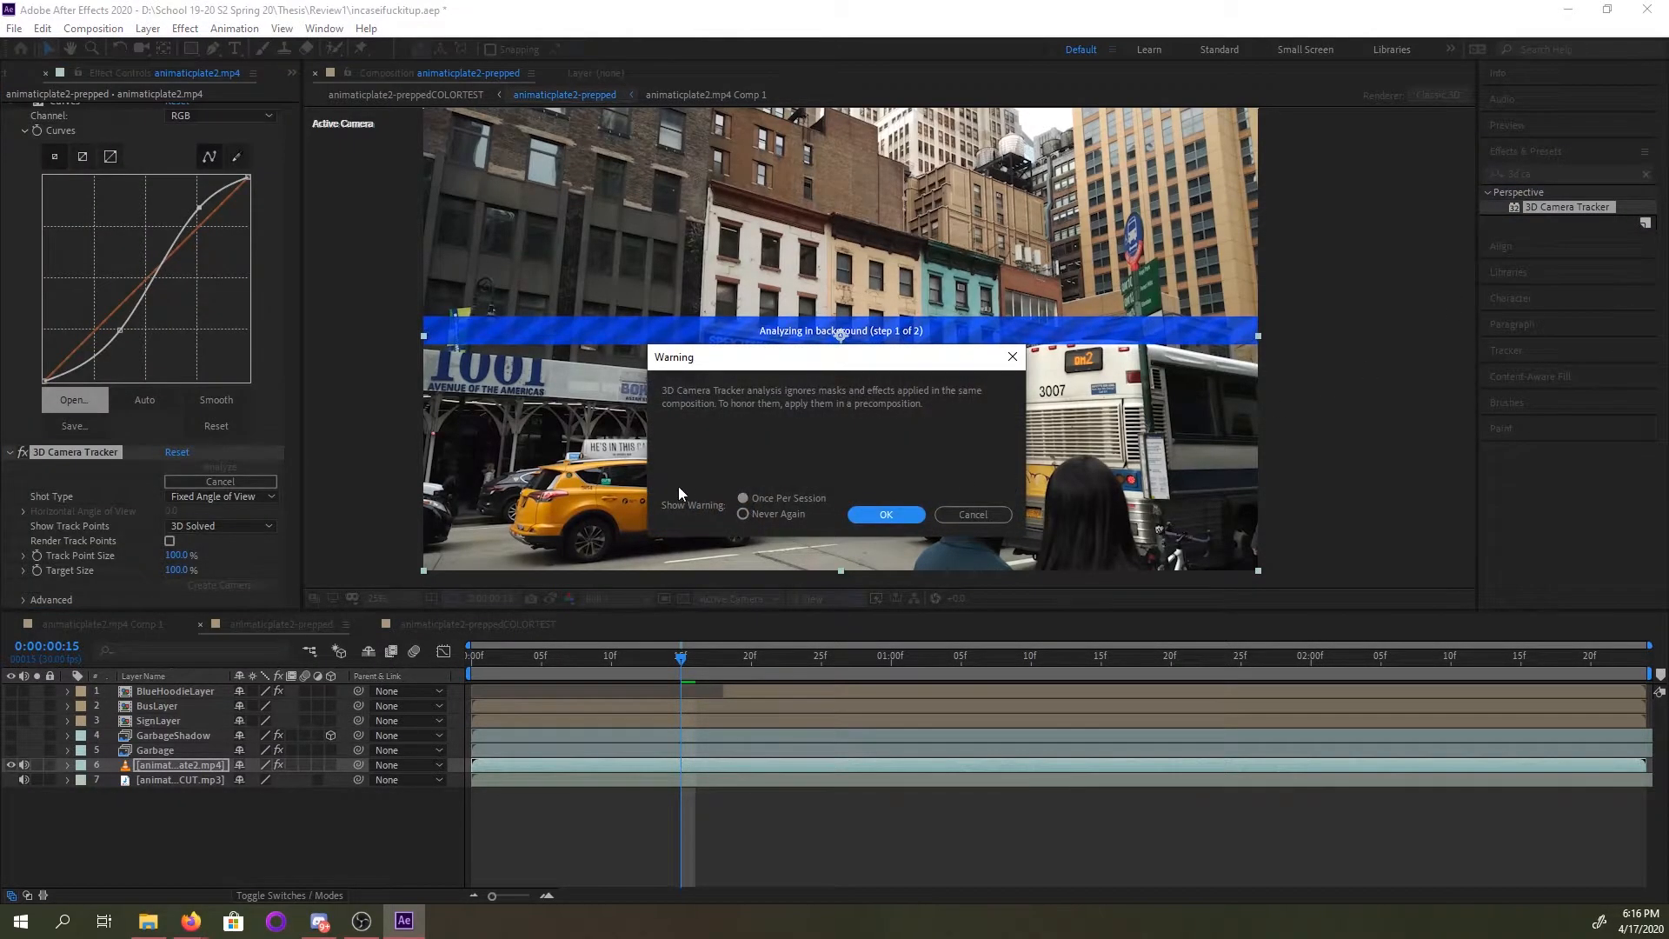
{"action": "left_click_drag", "start_coordinate": [814, 363], "coordinate": [803, 373]}
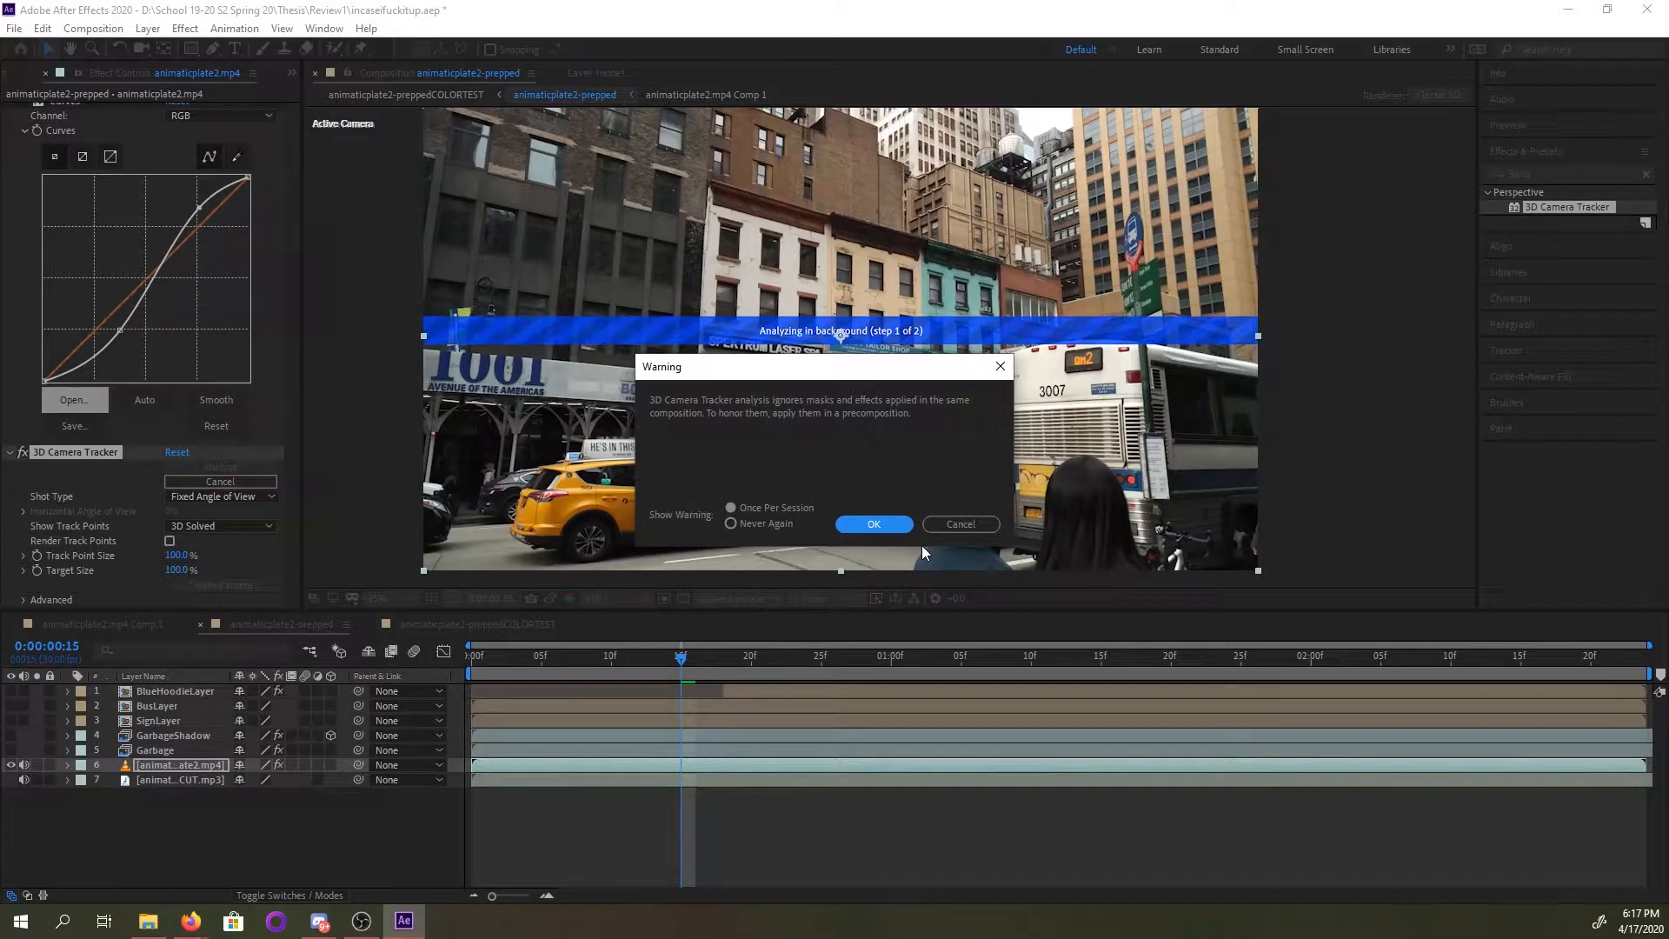
{"action": "left_click", "coordinate": [874, 524]}
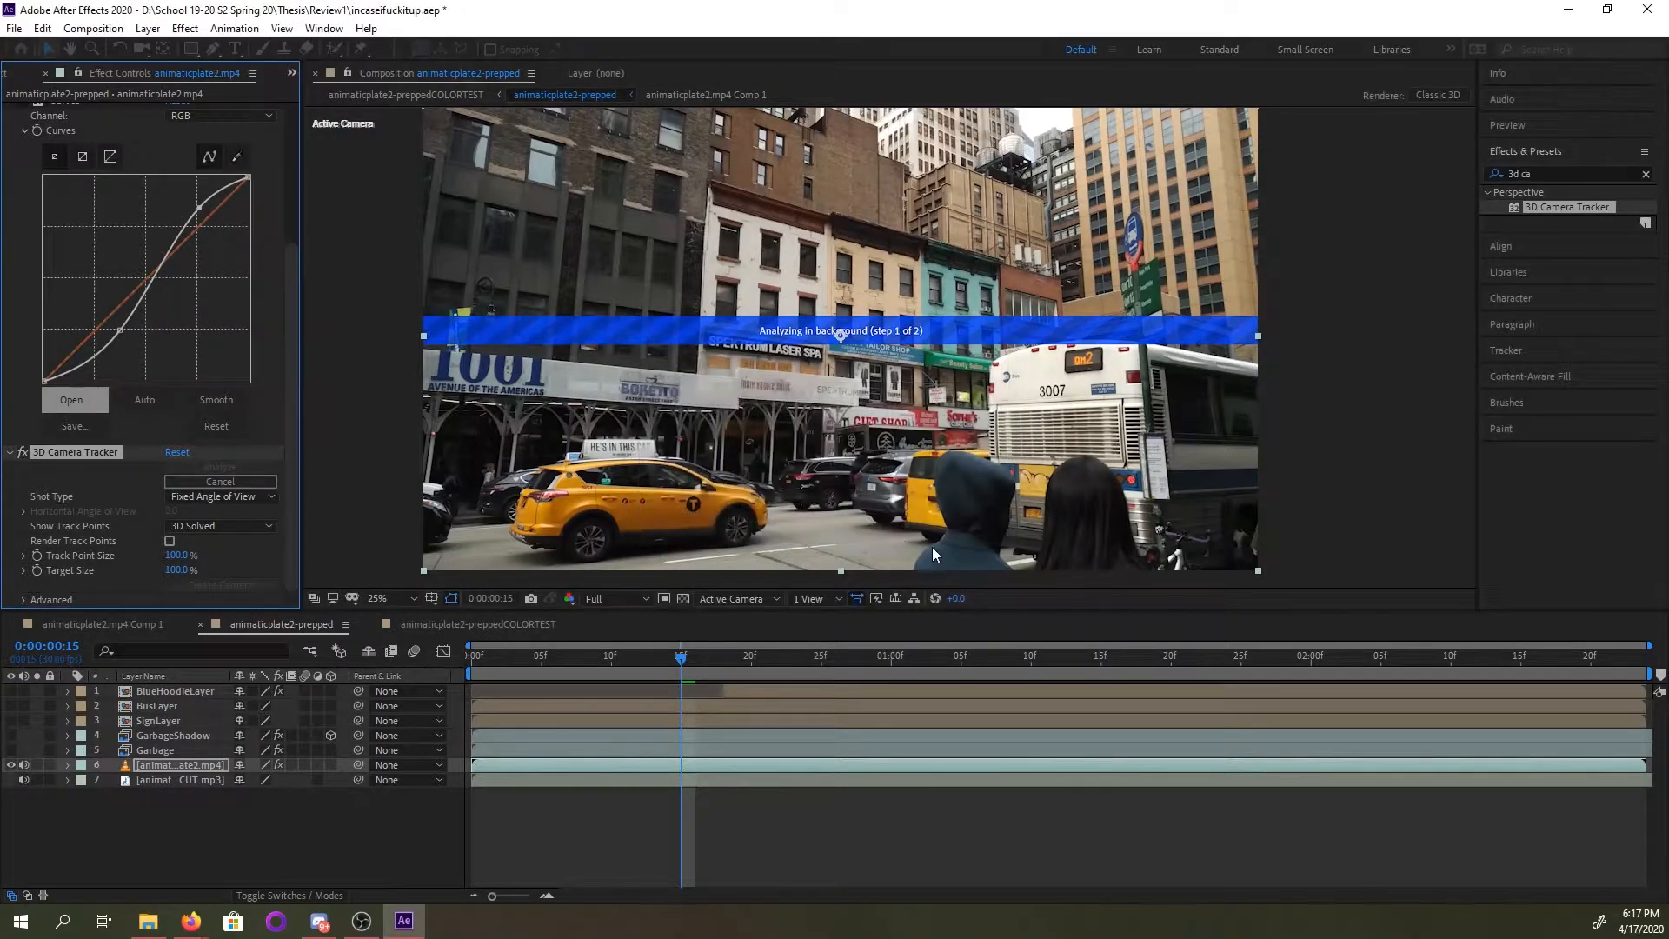
Disable the Warp Stabilizer effect on the animaticplate2.mp4 layer in animaticplate2-prepped.
{"action": "left_click", "coordinate": [180, 763]}
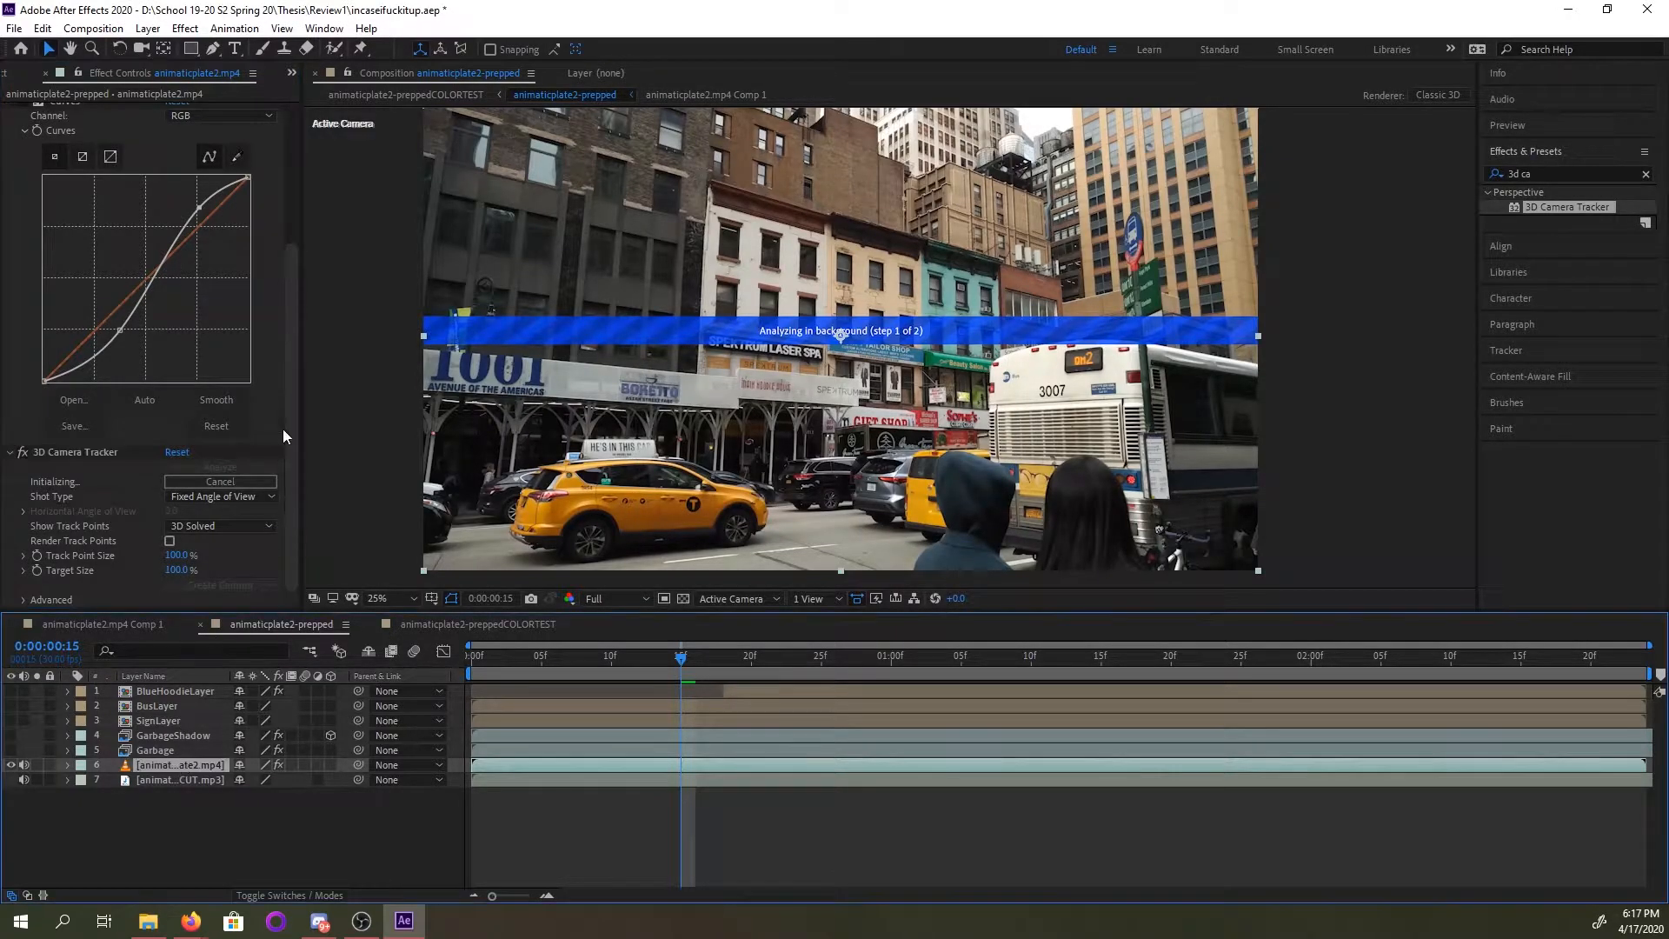
{"action": "left_click_drag", "start_coordinate": [290, 414], "coordinate": [320, 195]}
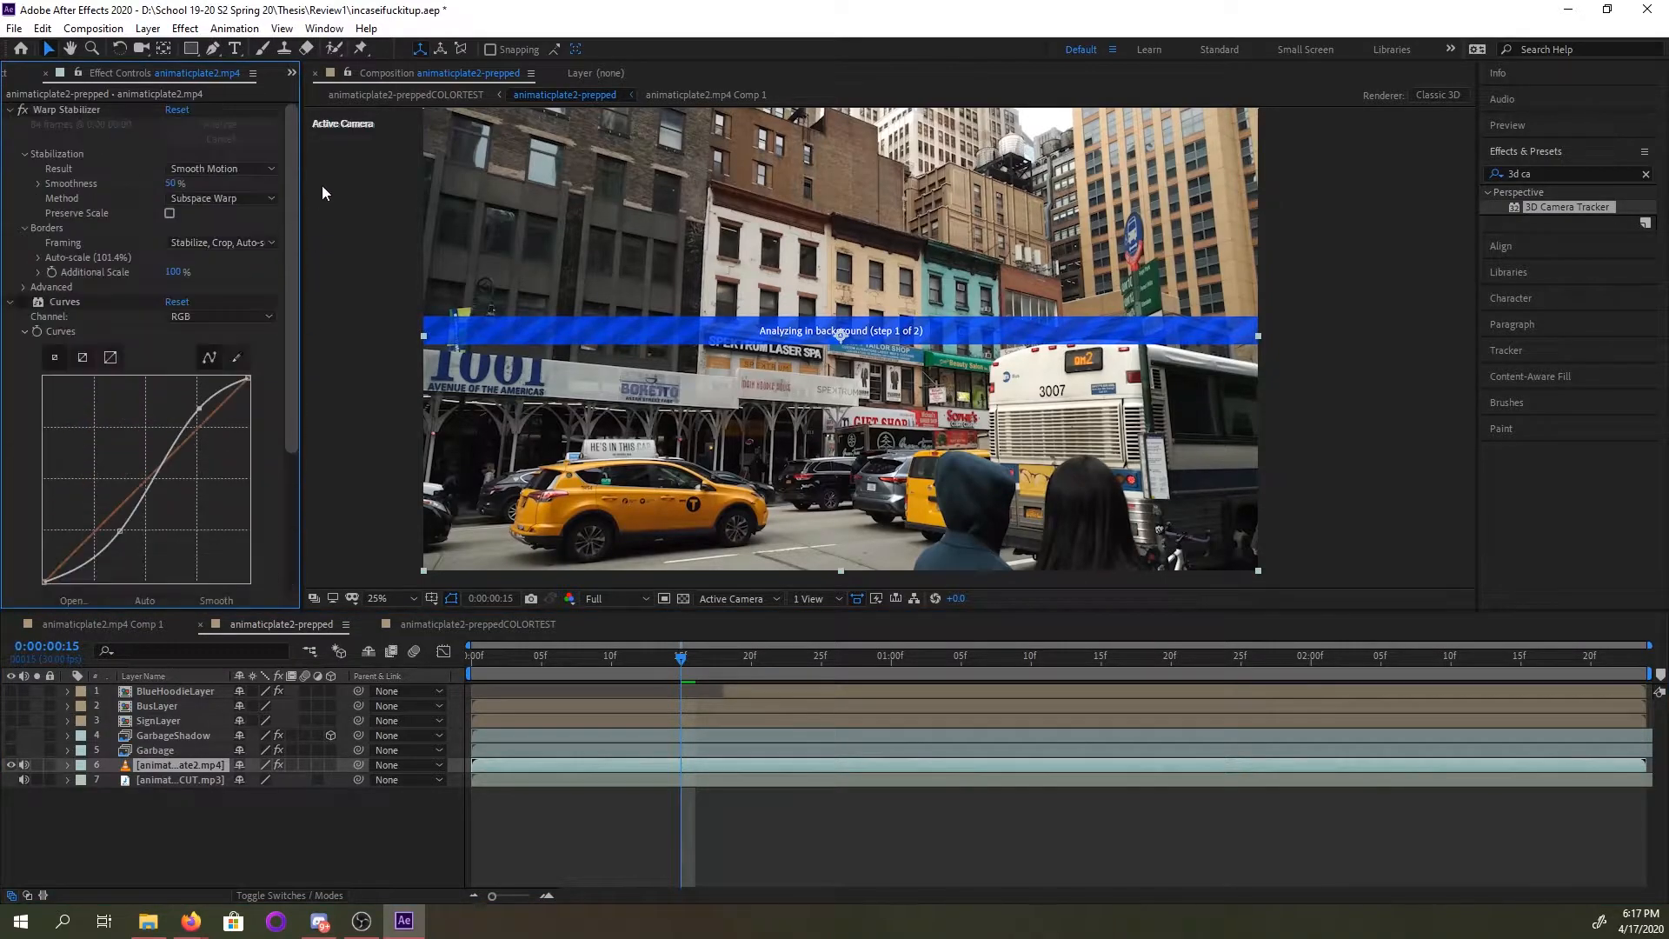
{"action": "left_click", "coordinate": [23, 110]}
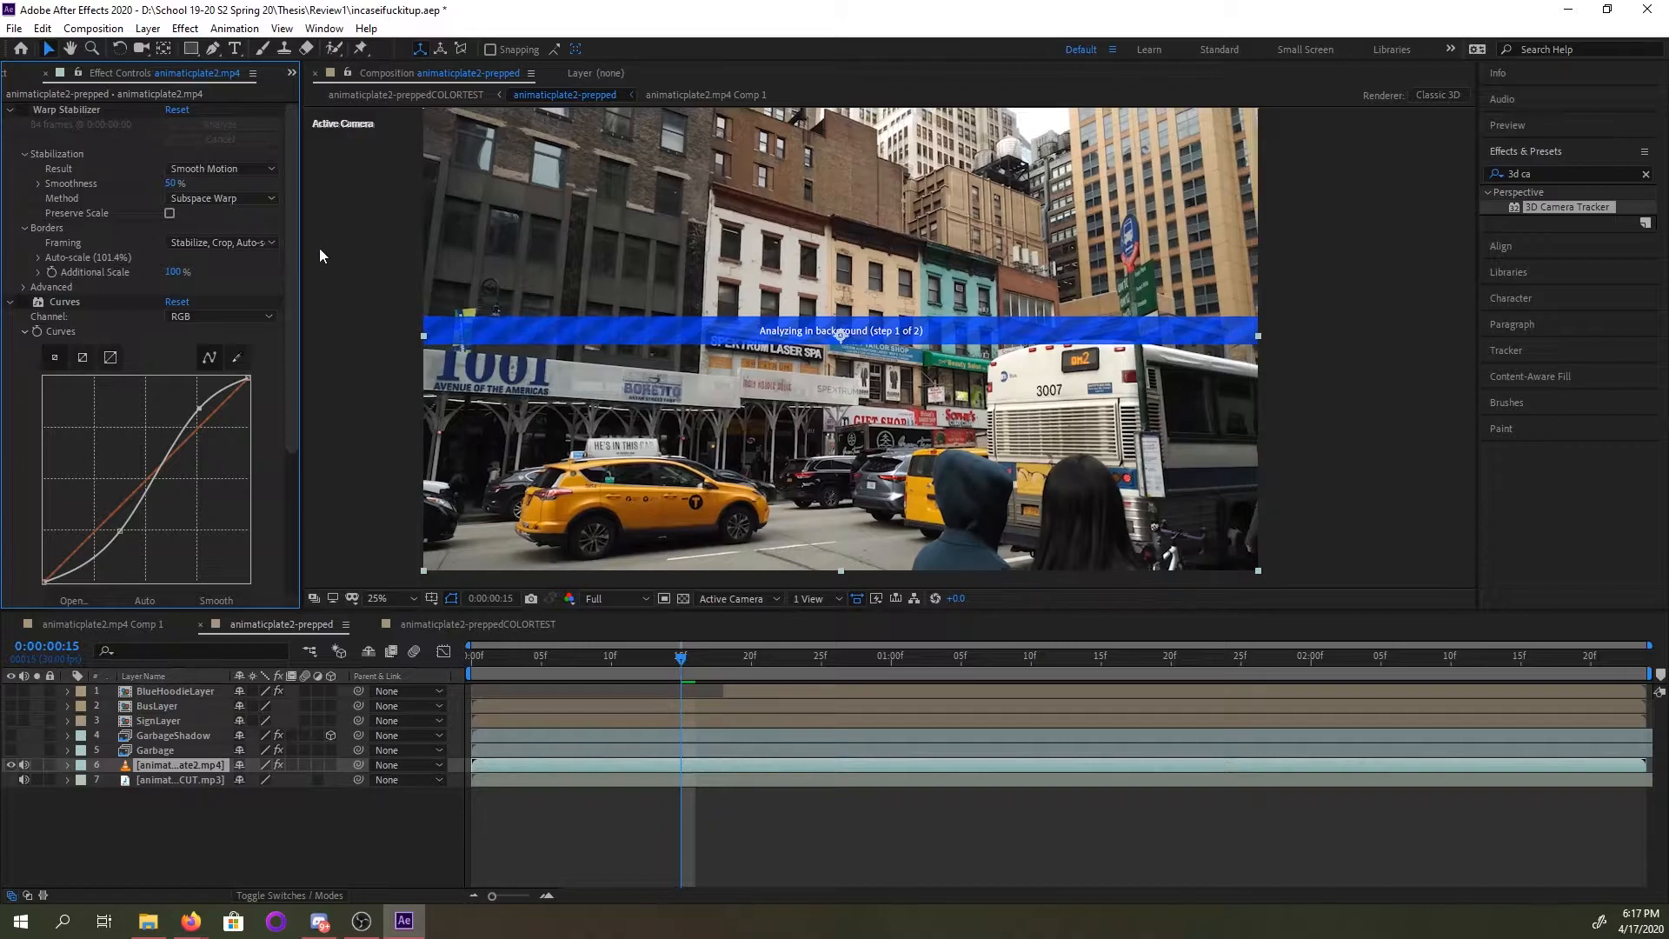
Delete the animaticplate2.mp4 layer and put animaticplate2.mp4 Comp 1 in its place, between the Garbage layer and the song layer.
{"action": "left_click", "coordinate": [190, 767]}
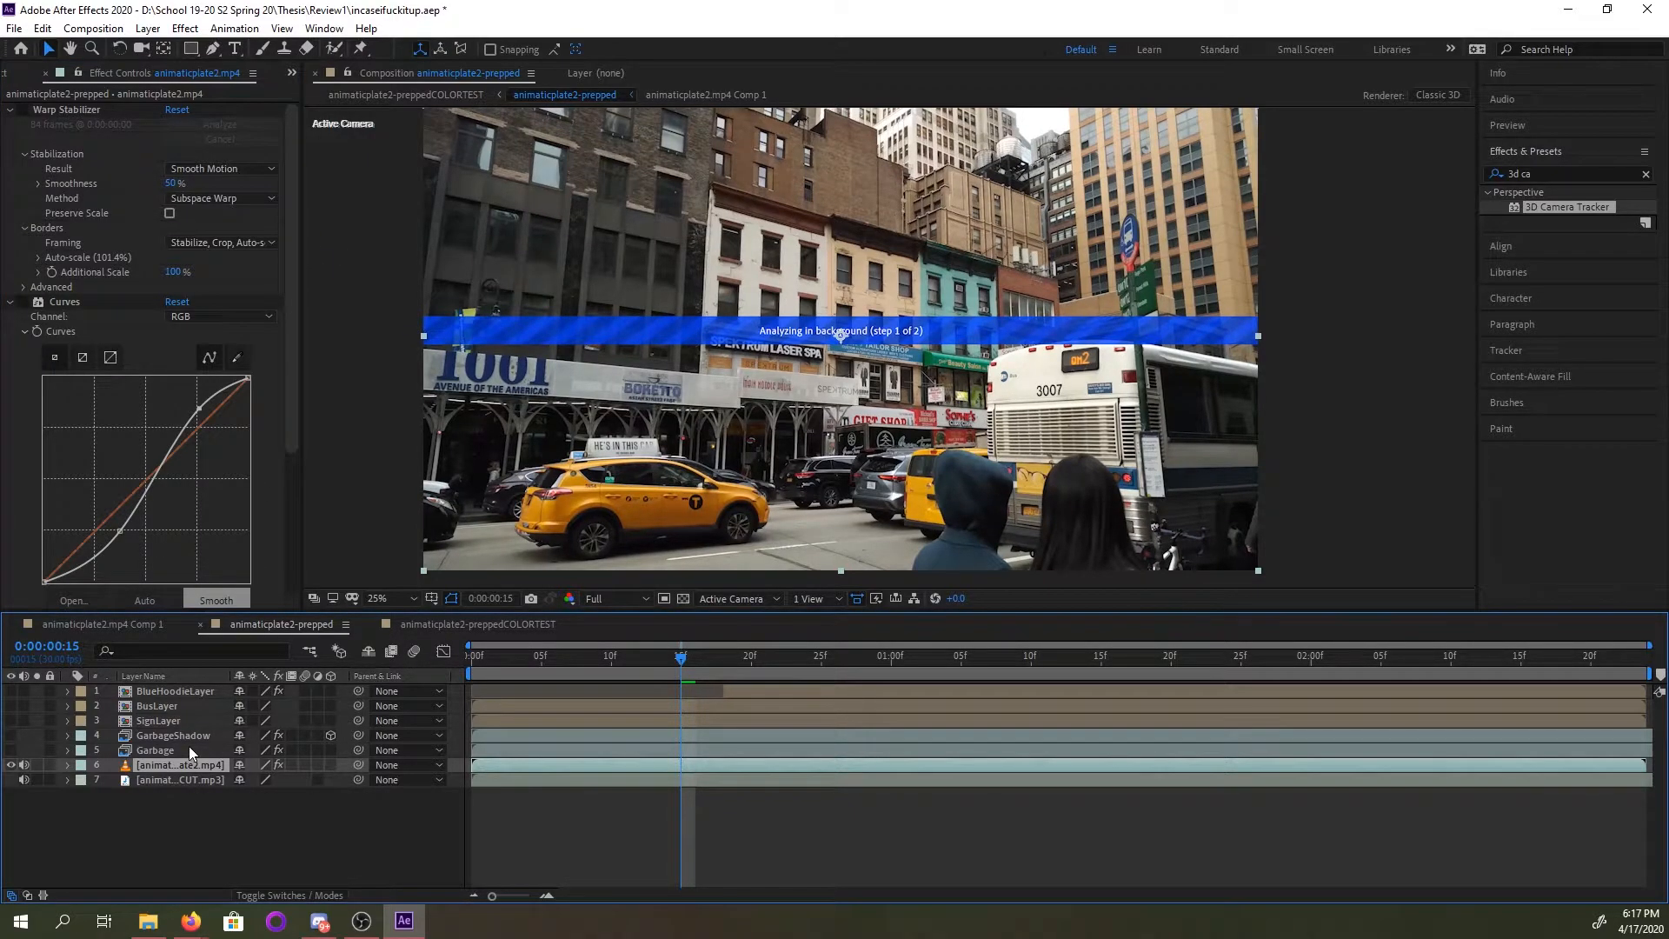
{"action": "key", "text": "Delete"}
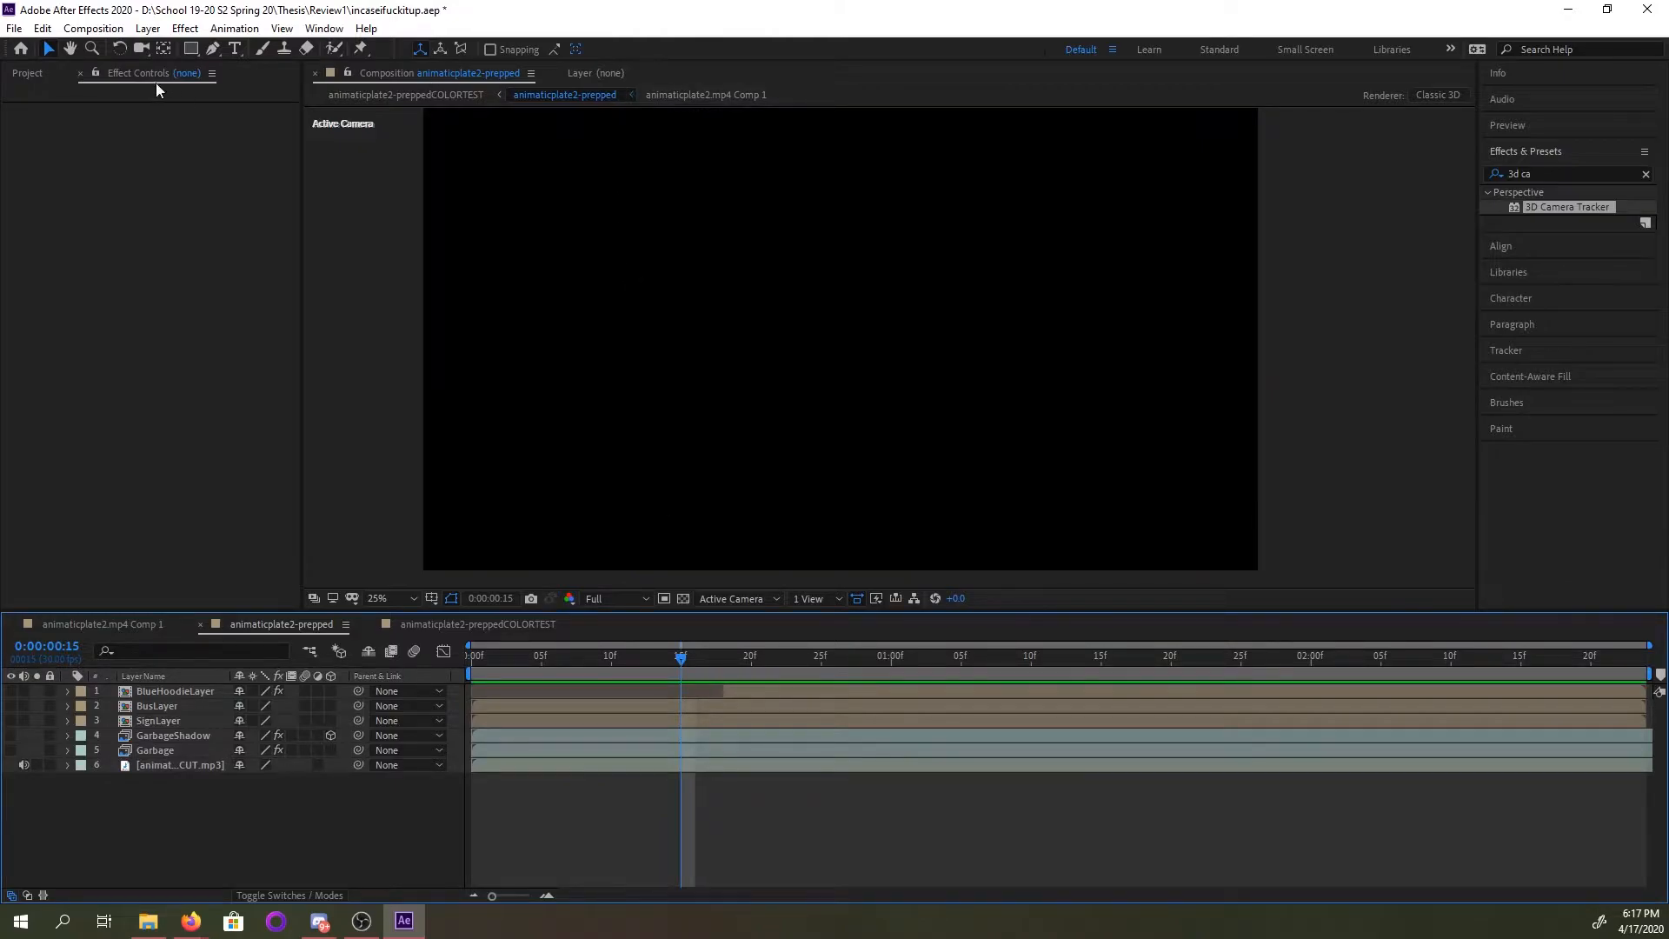
{"action": "left_click", "coordinate": [34, 75]}
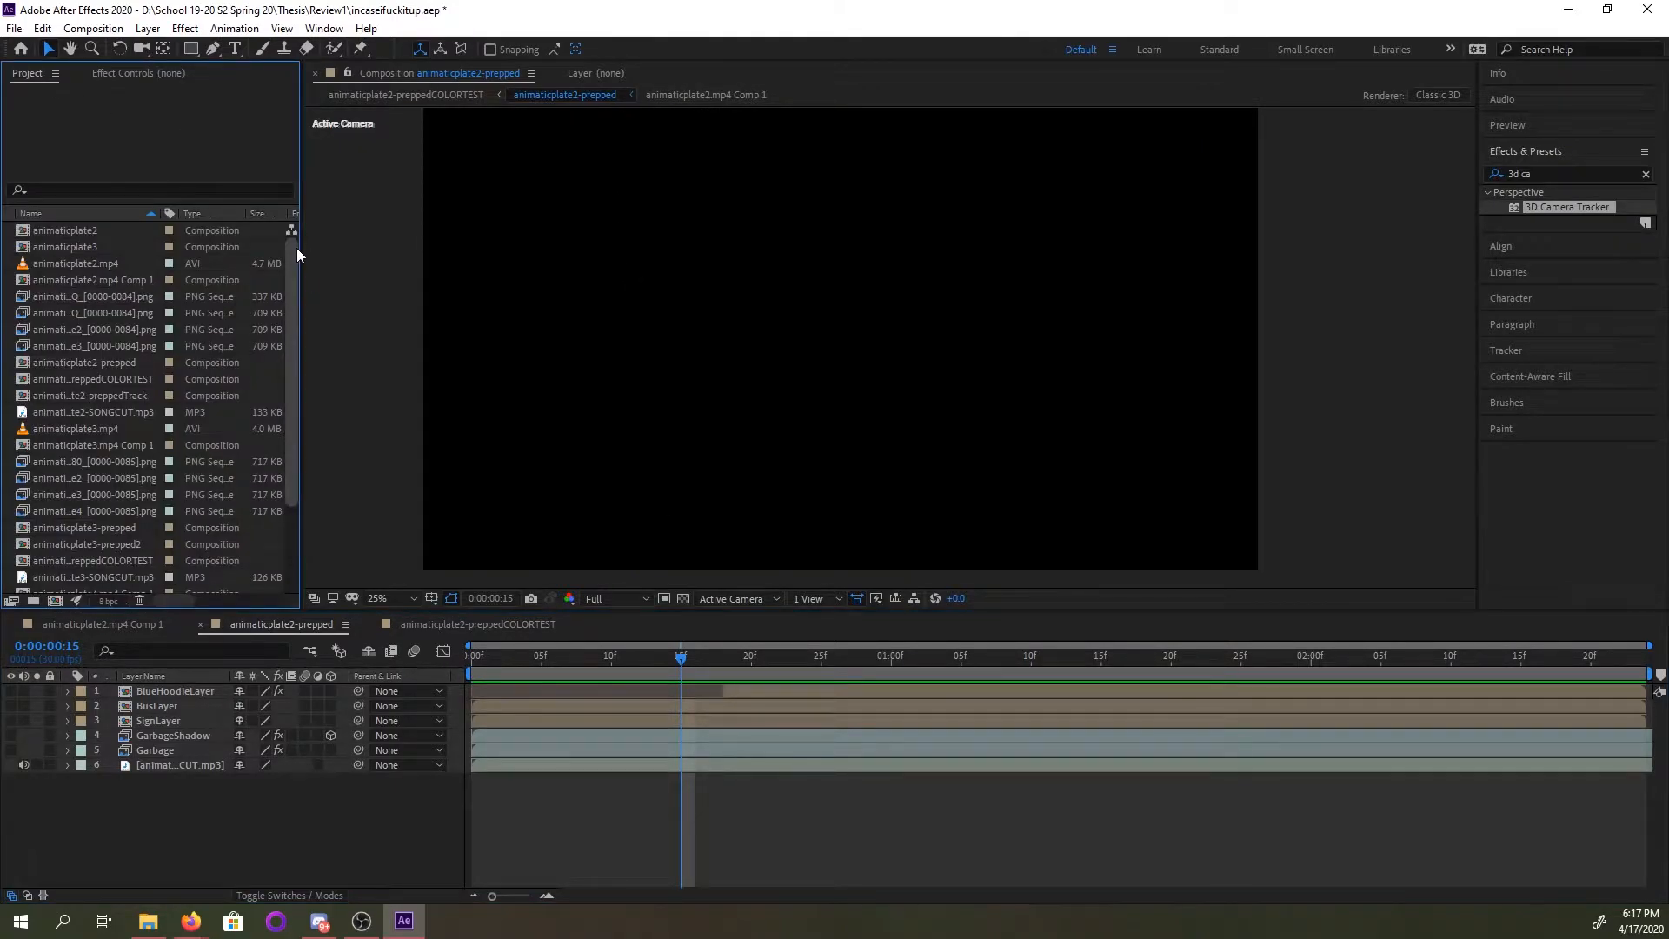
{"action": "left_click_drag", "start_coordinate": [87, 279], "coordinate": [151, 759]}
Check the Warp Stabilizer inside animaticplate2.mp4 Comp 1 and apply 3D Camera Tracker to that comp's layer in animaticplate2-prepped at 0:00:00:09.
{"action": "left_click", "coordinate": [129, 73]}
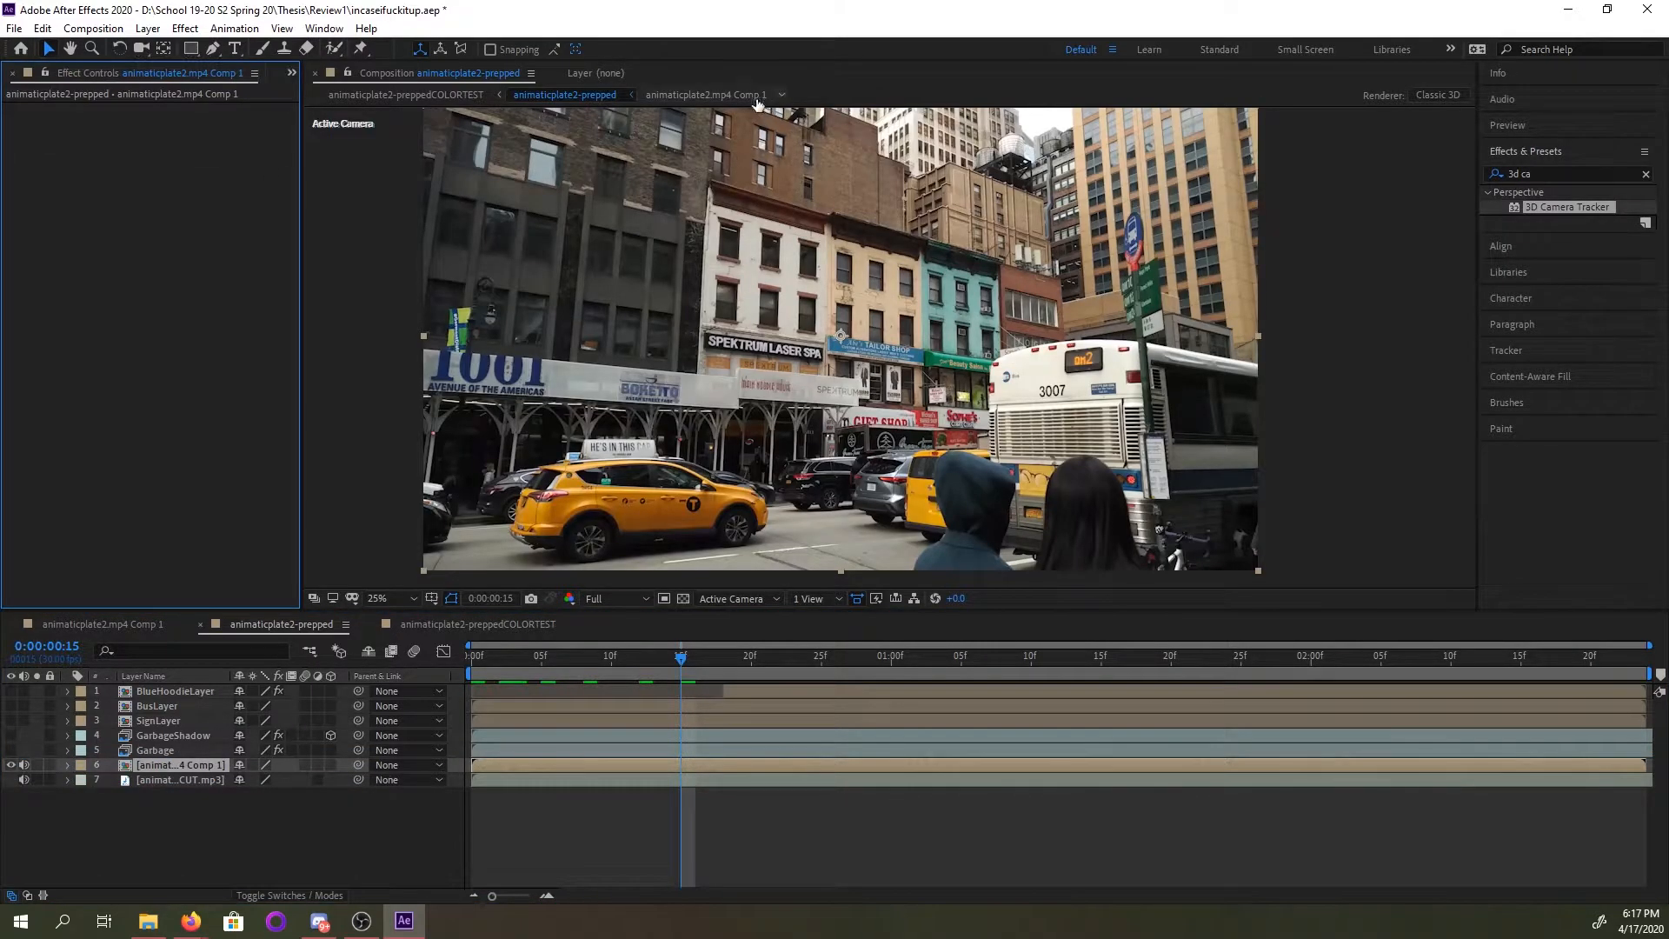
{"action": "left_click", "coordinate": [747, 96]}
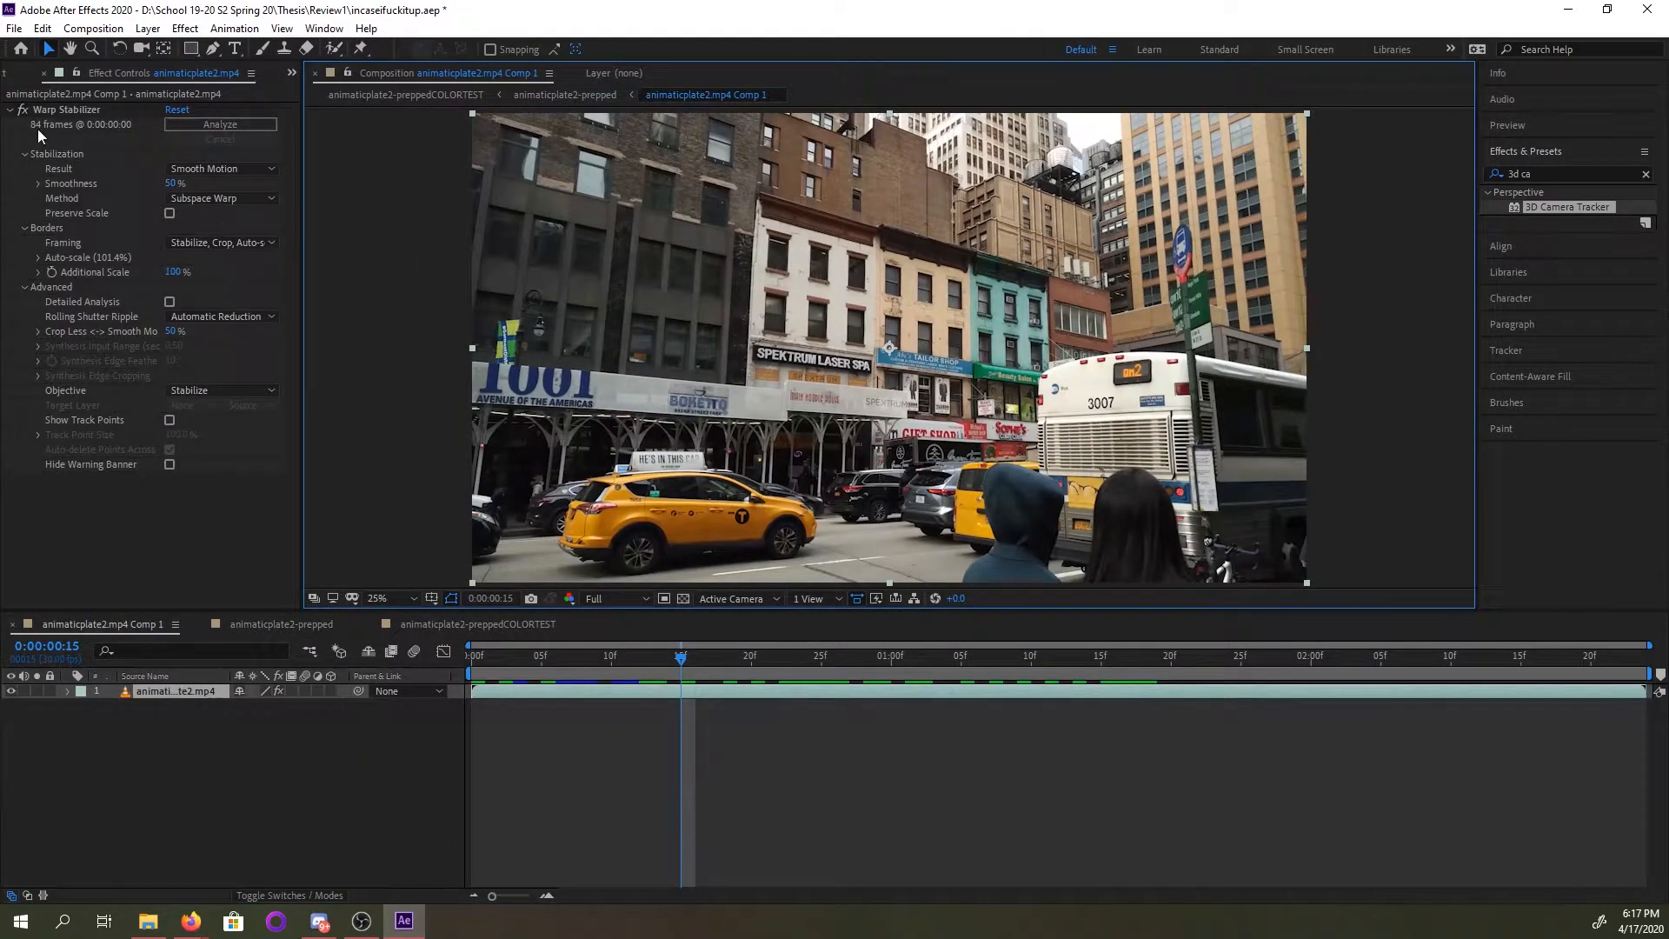
{"action": "left_click", "coordinate": [566, 98]}
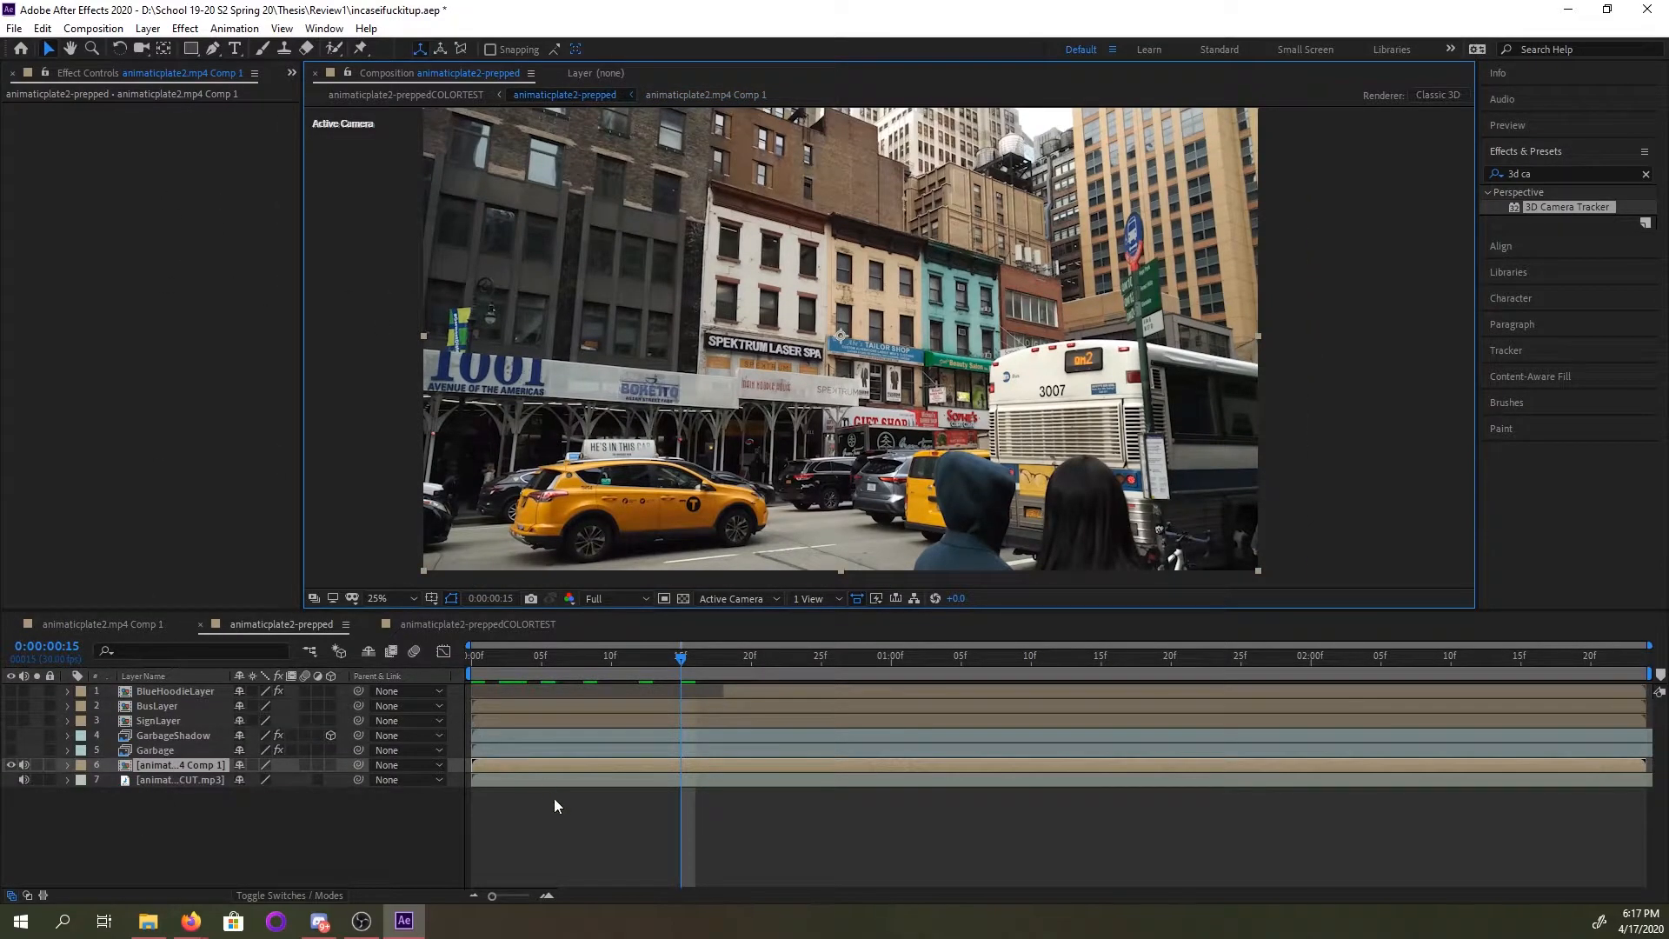
{"action": "left_click", "coordinate": [597, 666]}
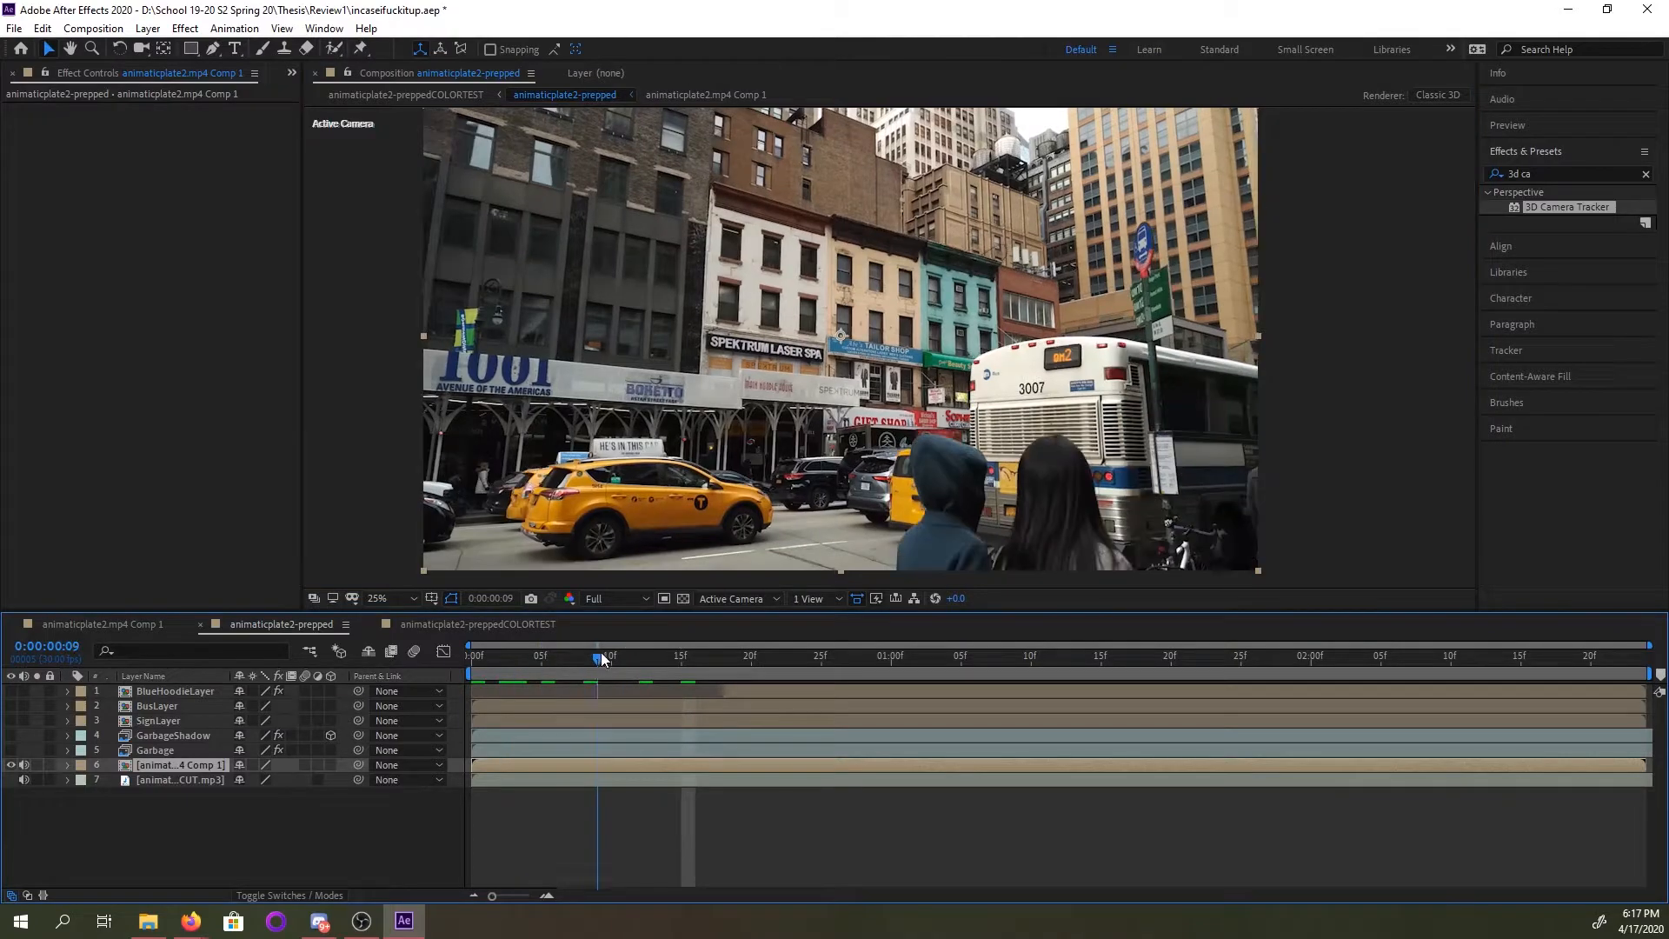
{"action": "double_click", "coordinate": [1582, 207]}
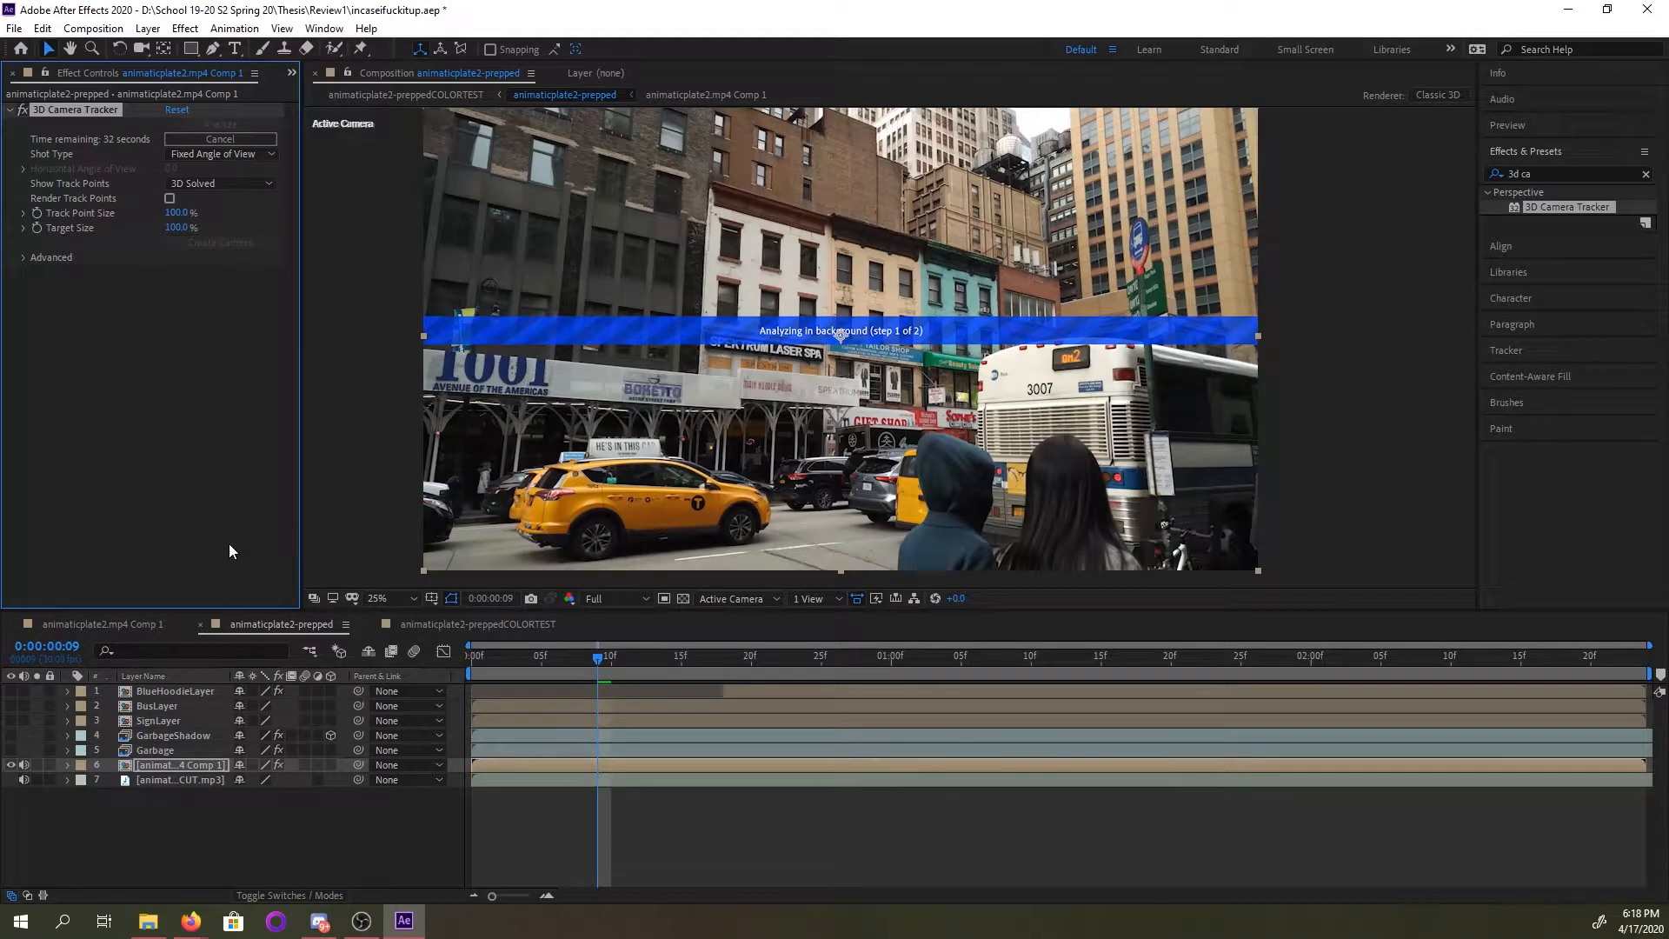
Add the Curves effect to the animaticplate2.mp4 layer inside animaticplate2.mp4 Comp 1 and return to the animaticplate2-prepped composition.
{"action": "left_click", "coordinate": [689, 97]}
{"action": "left_click_drag", "start_coordinate": [618, 661], "coordinate": [737, 667]}
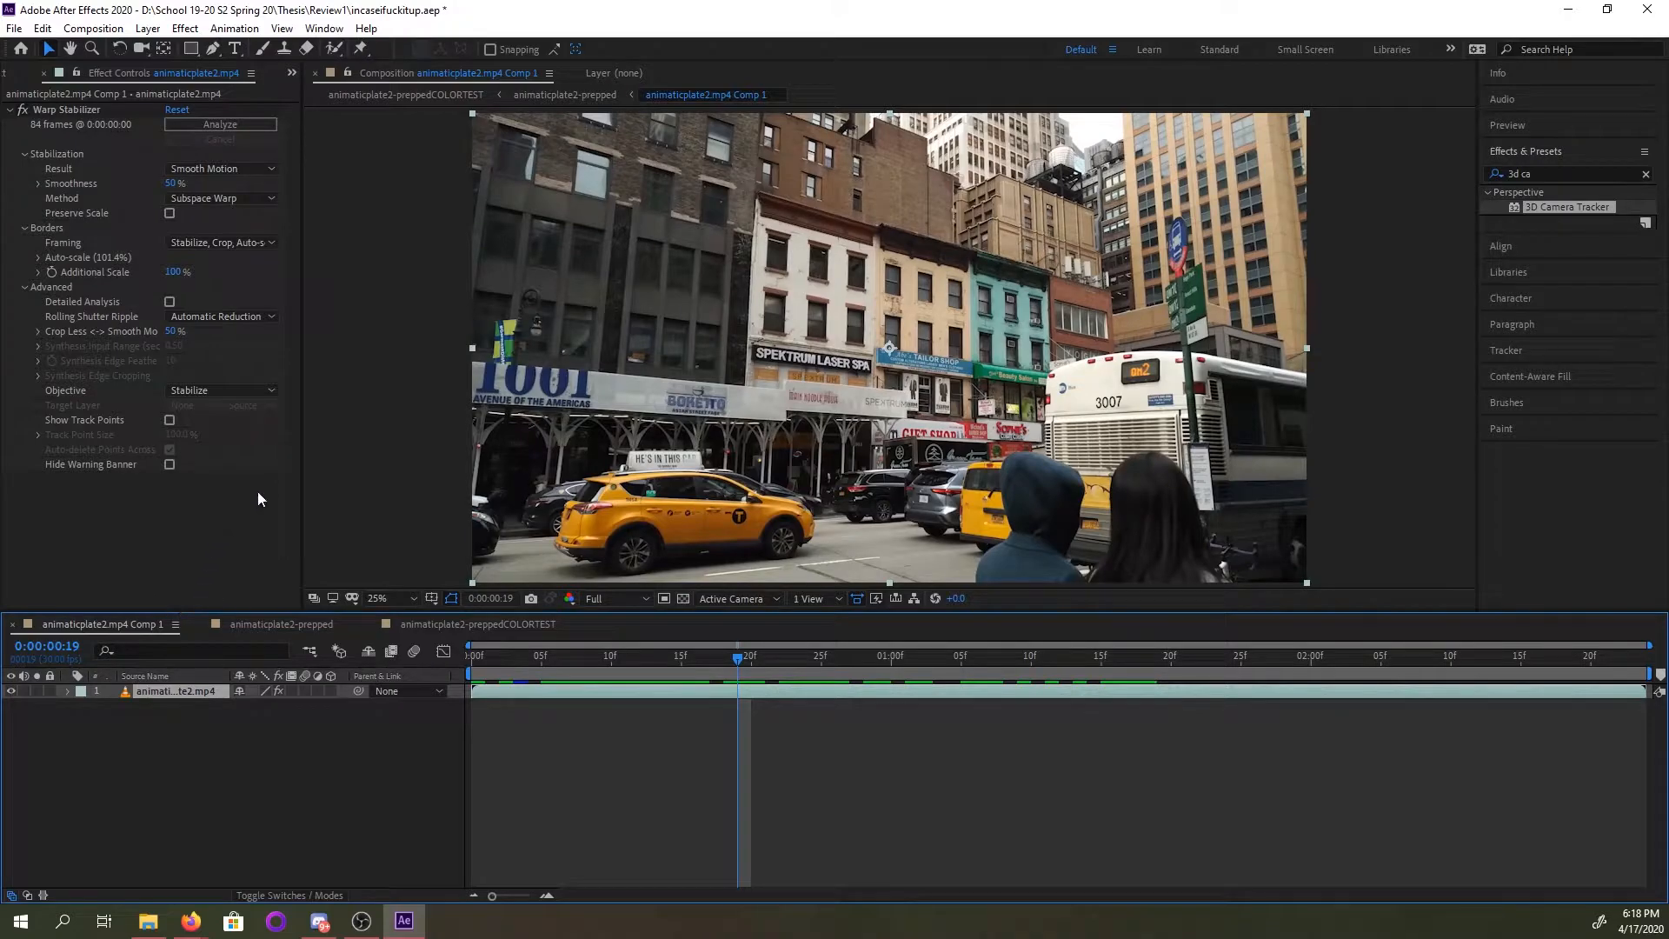
{"action": "left_click", "coordinate": [1569, 166]}
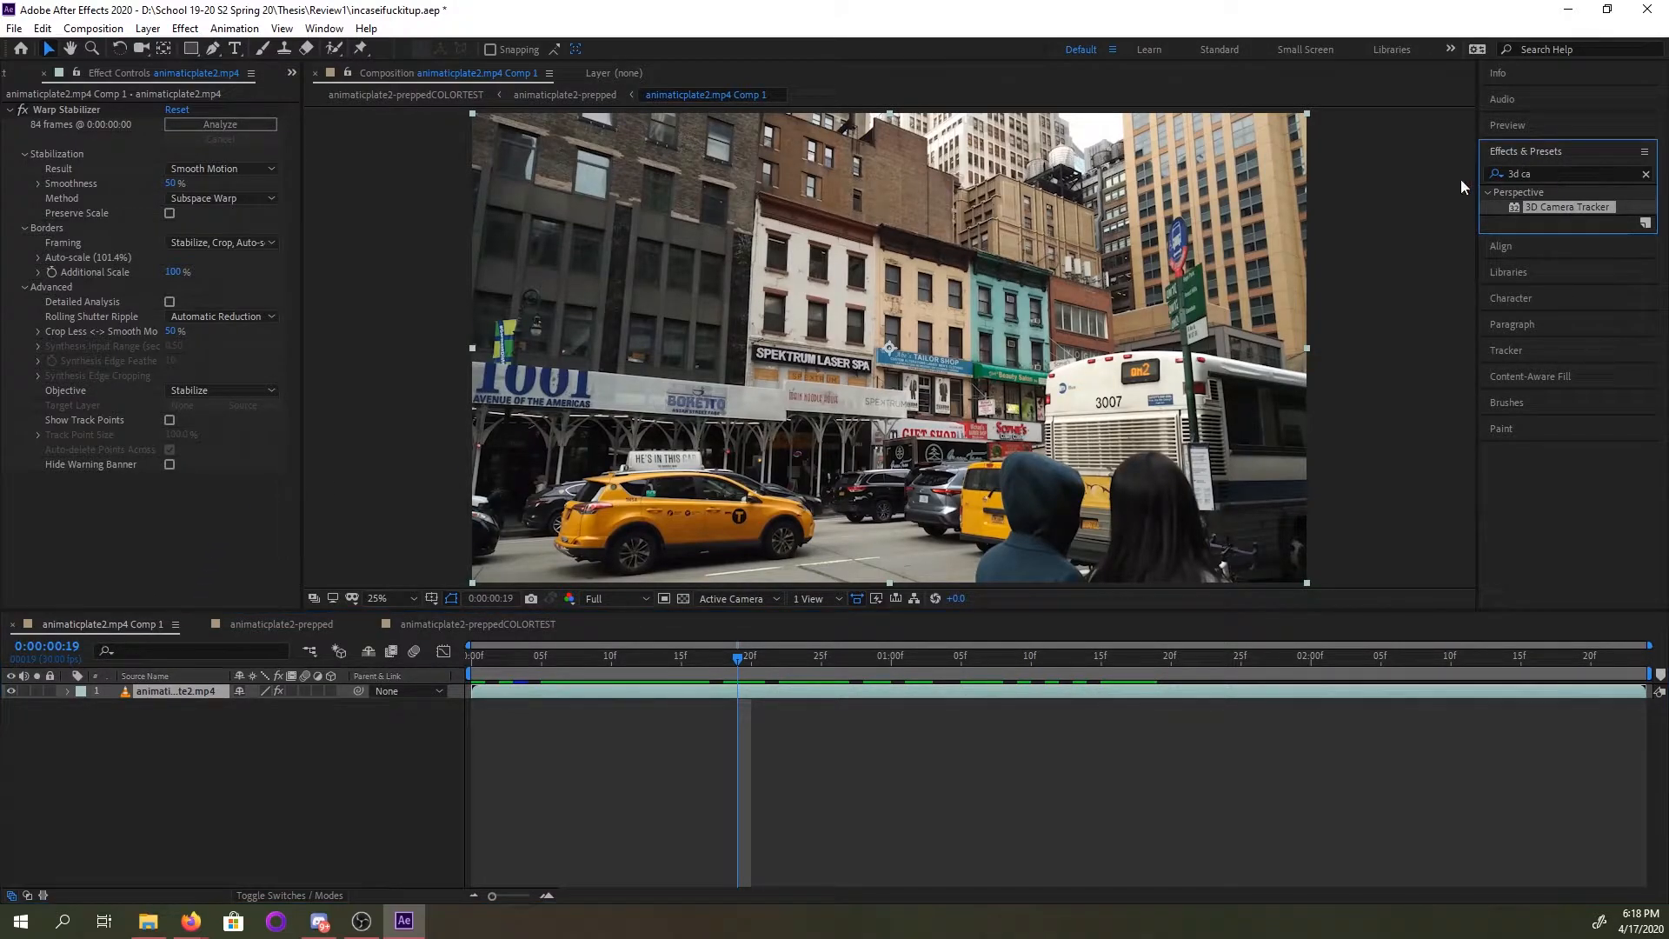
{"action": "left_click", "coordinate": [1584, 173]}
{"action": "key", "text": "ctrl+a"}
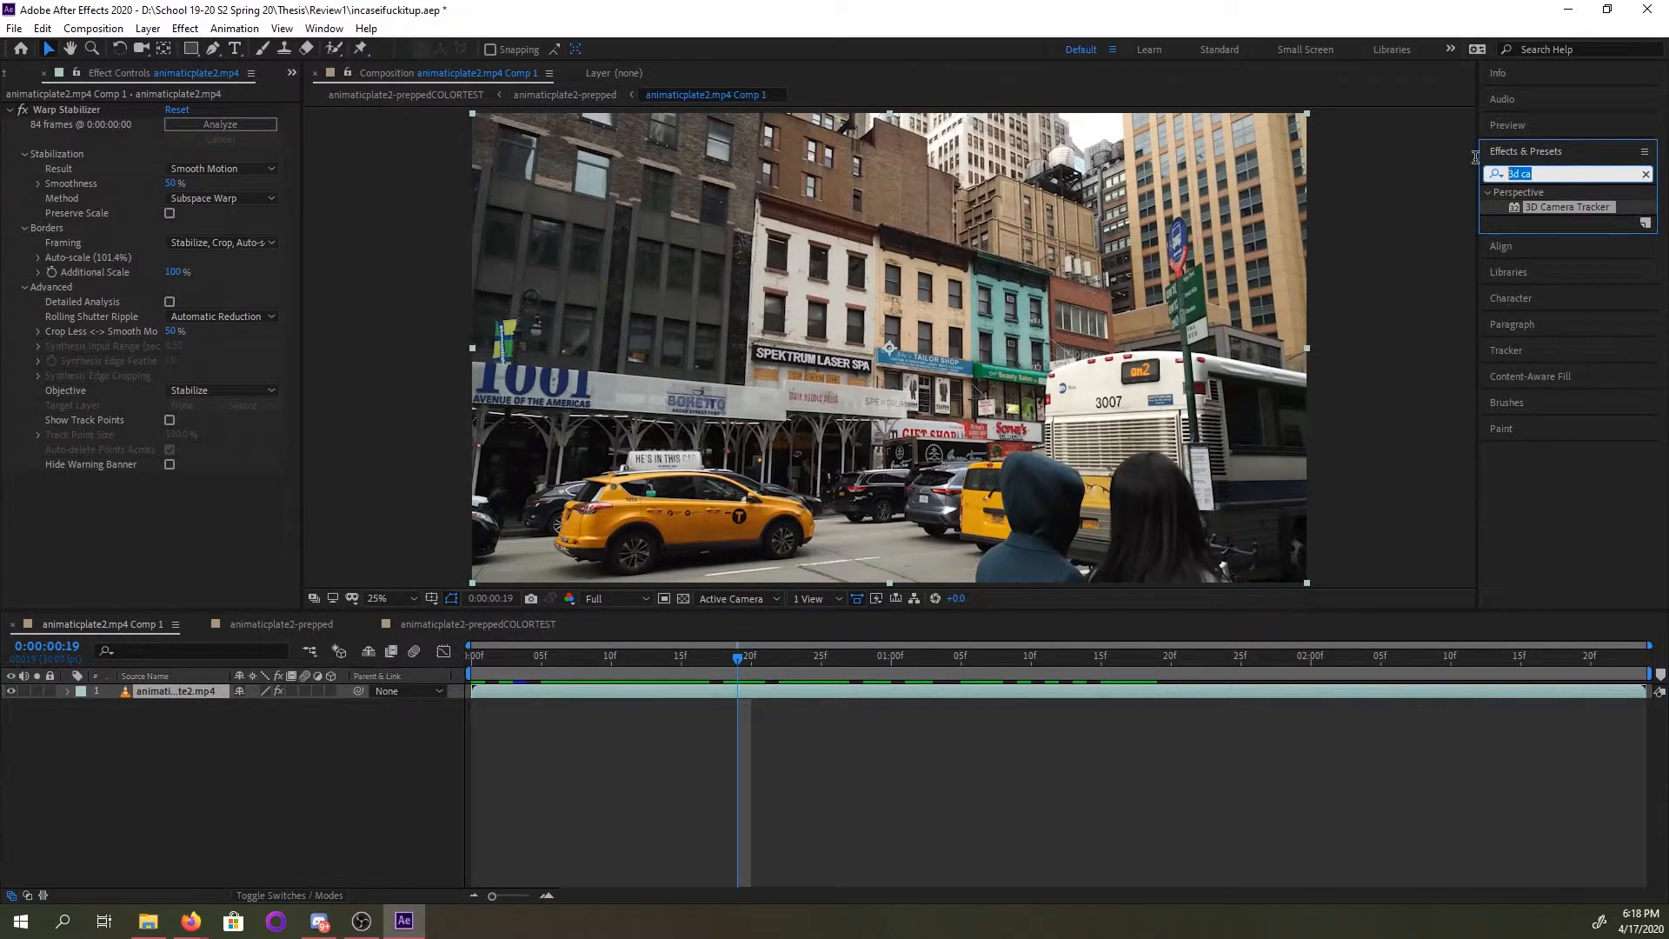
{"action": "type", "text": "curves"}
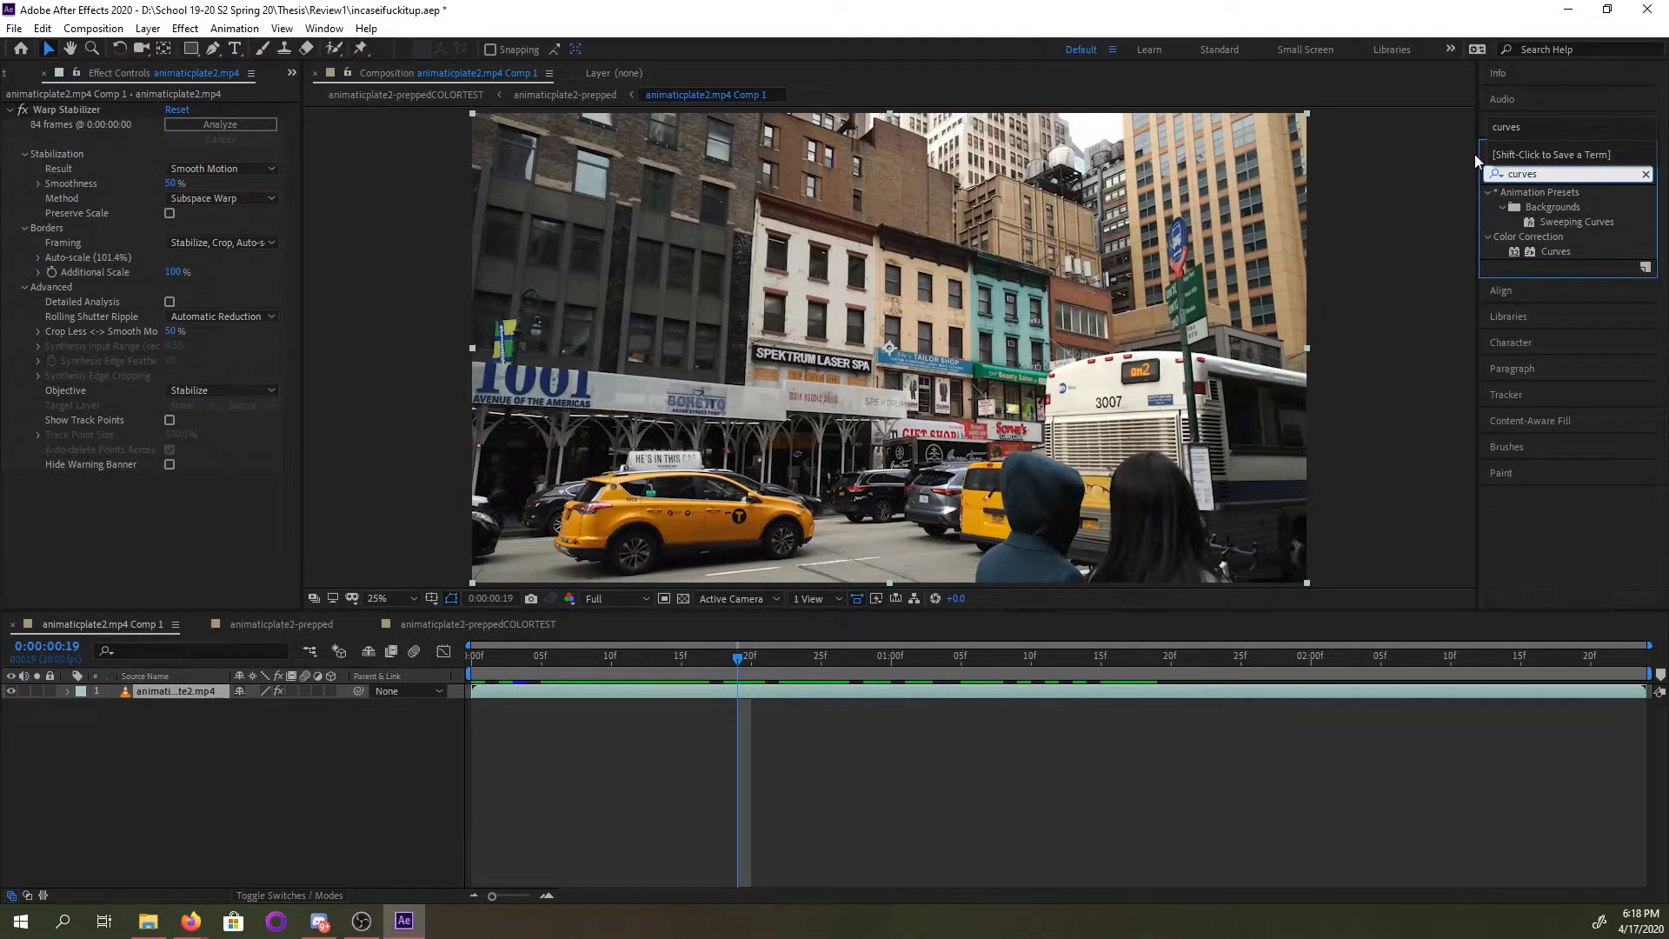
{"action": "double_click", "coordinate": [1557, 252]}
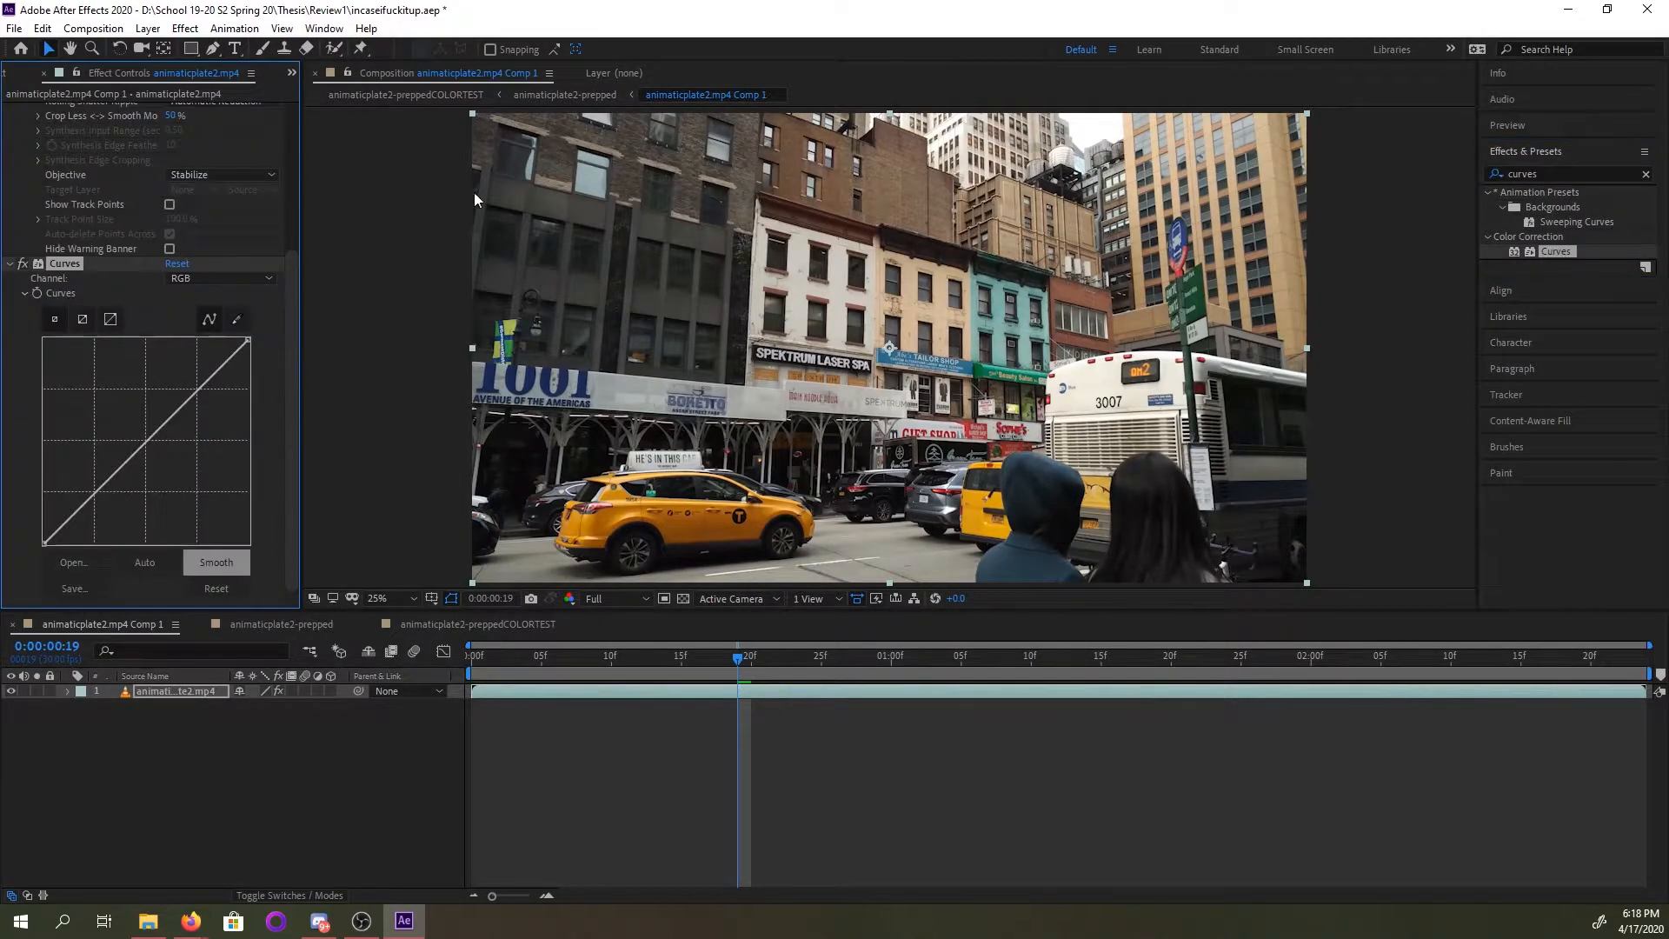
{"action": "left_click", "coordinate": [532, 96]}
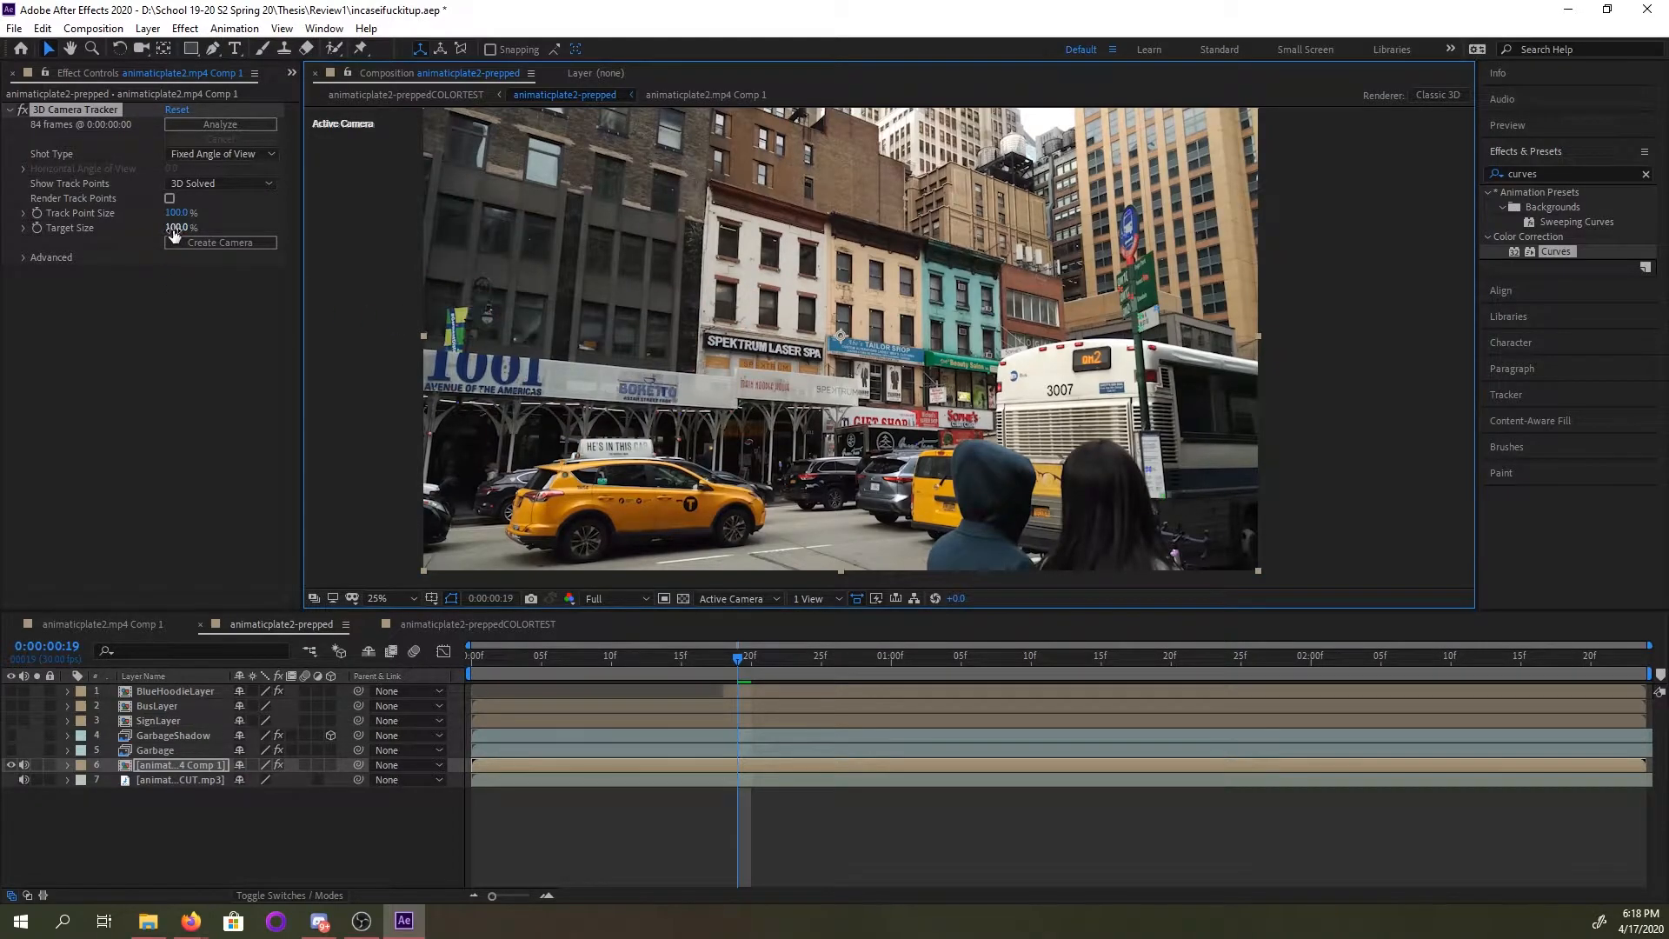
Set the 3D Camera Tracker's track point size to 758% and review the points across the shot up to 0:00:01:13.
{"action": "left_click_drag", "start_coordinate": [174, 214], "coordinate": [776, 255]}
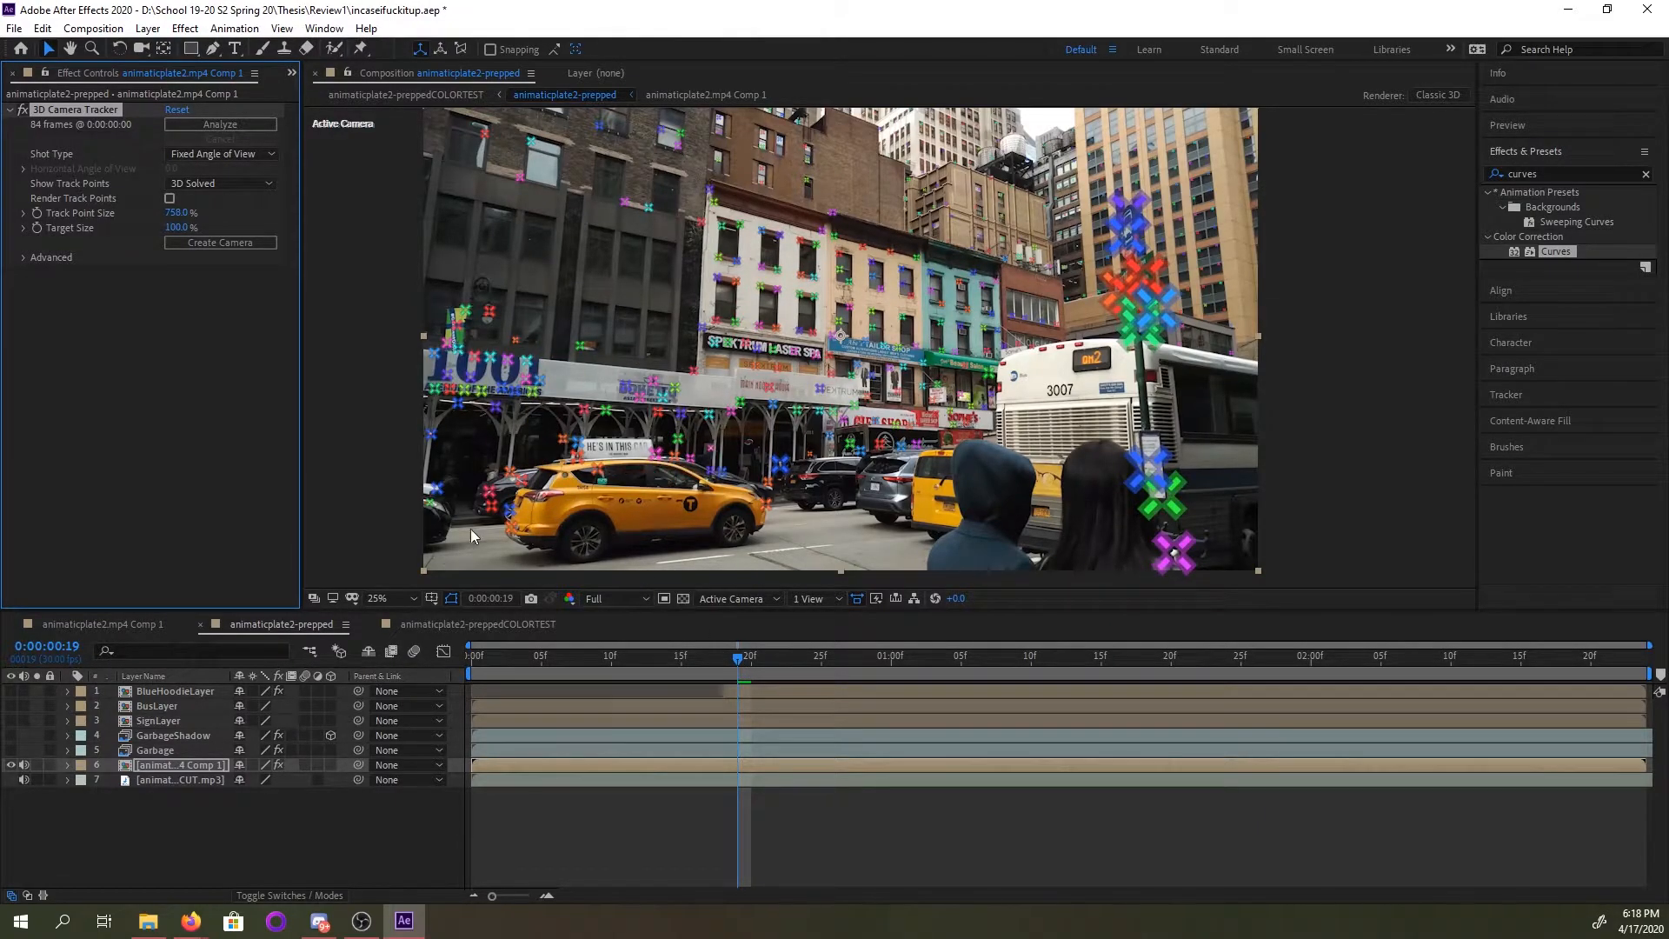
{"action": "left_click_drag", "start_coordinate": [739, 657], "coordinate": [1060, 587]}
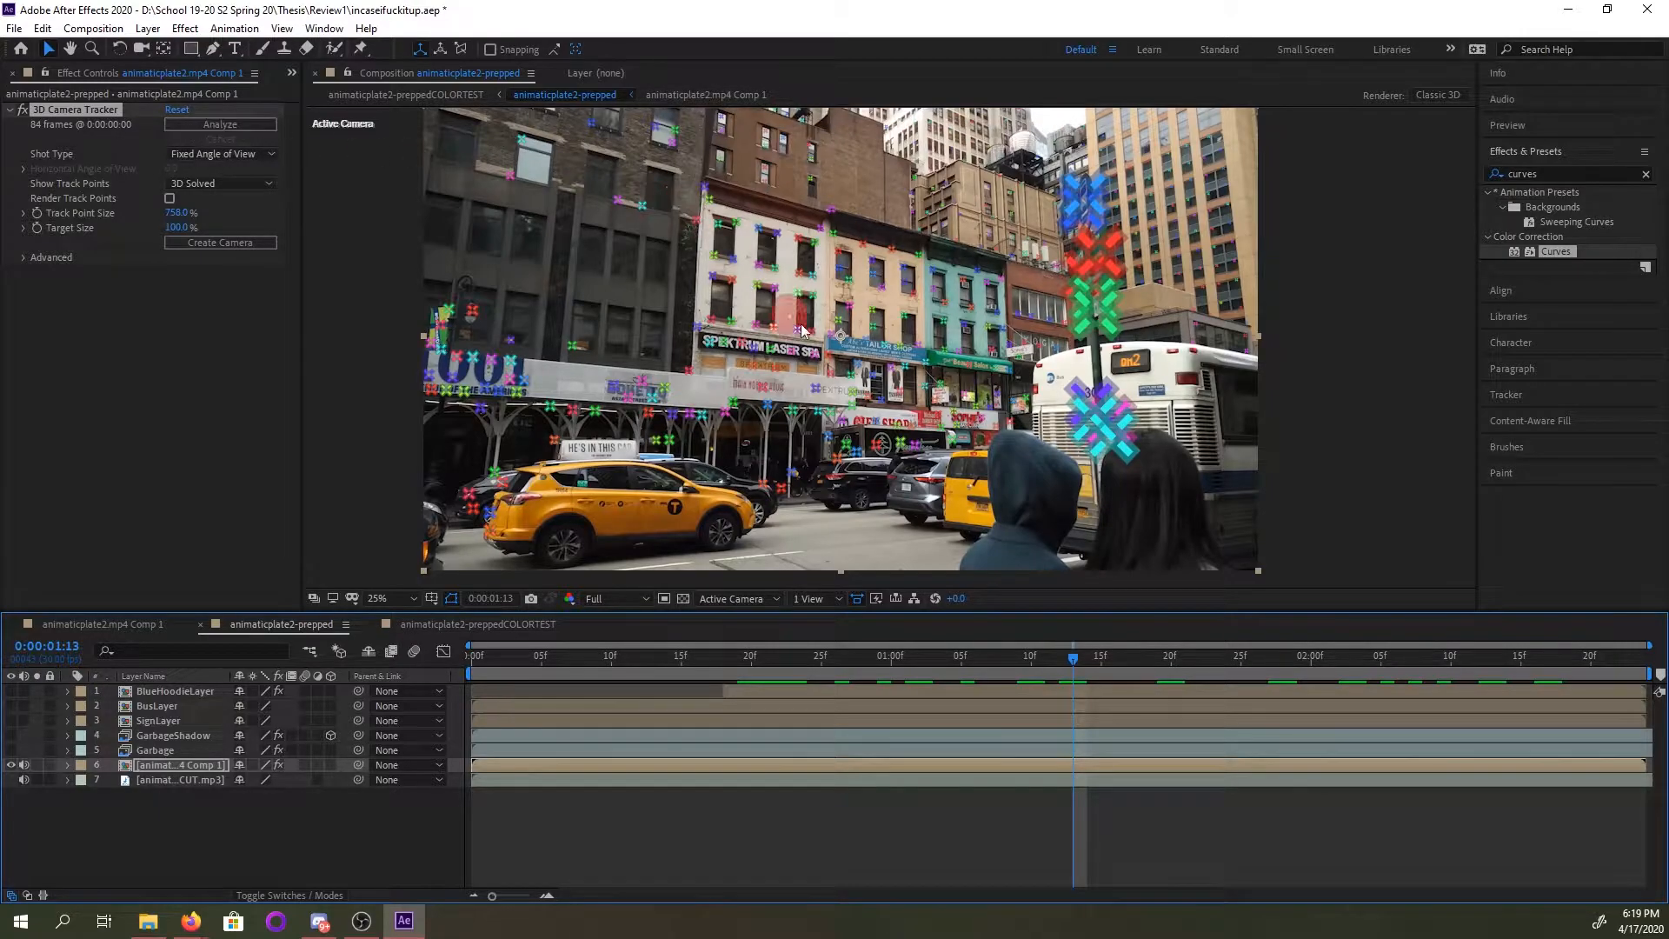
Inside animaticplate2.mp4 Comp 1, bend the RGB curve into an S shape that raises the highlights and lowers the shadows.
{"action": "left_click", "coordinate": [650, 95]}
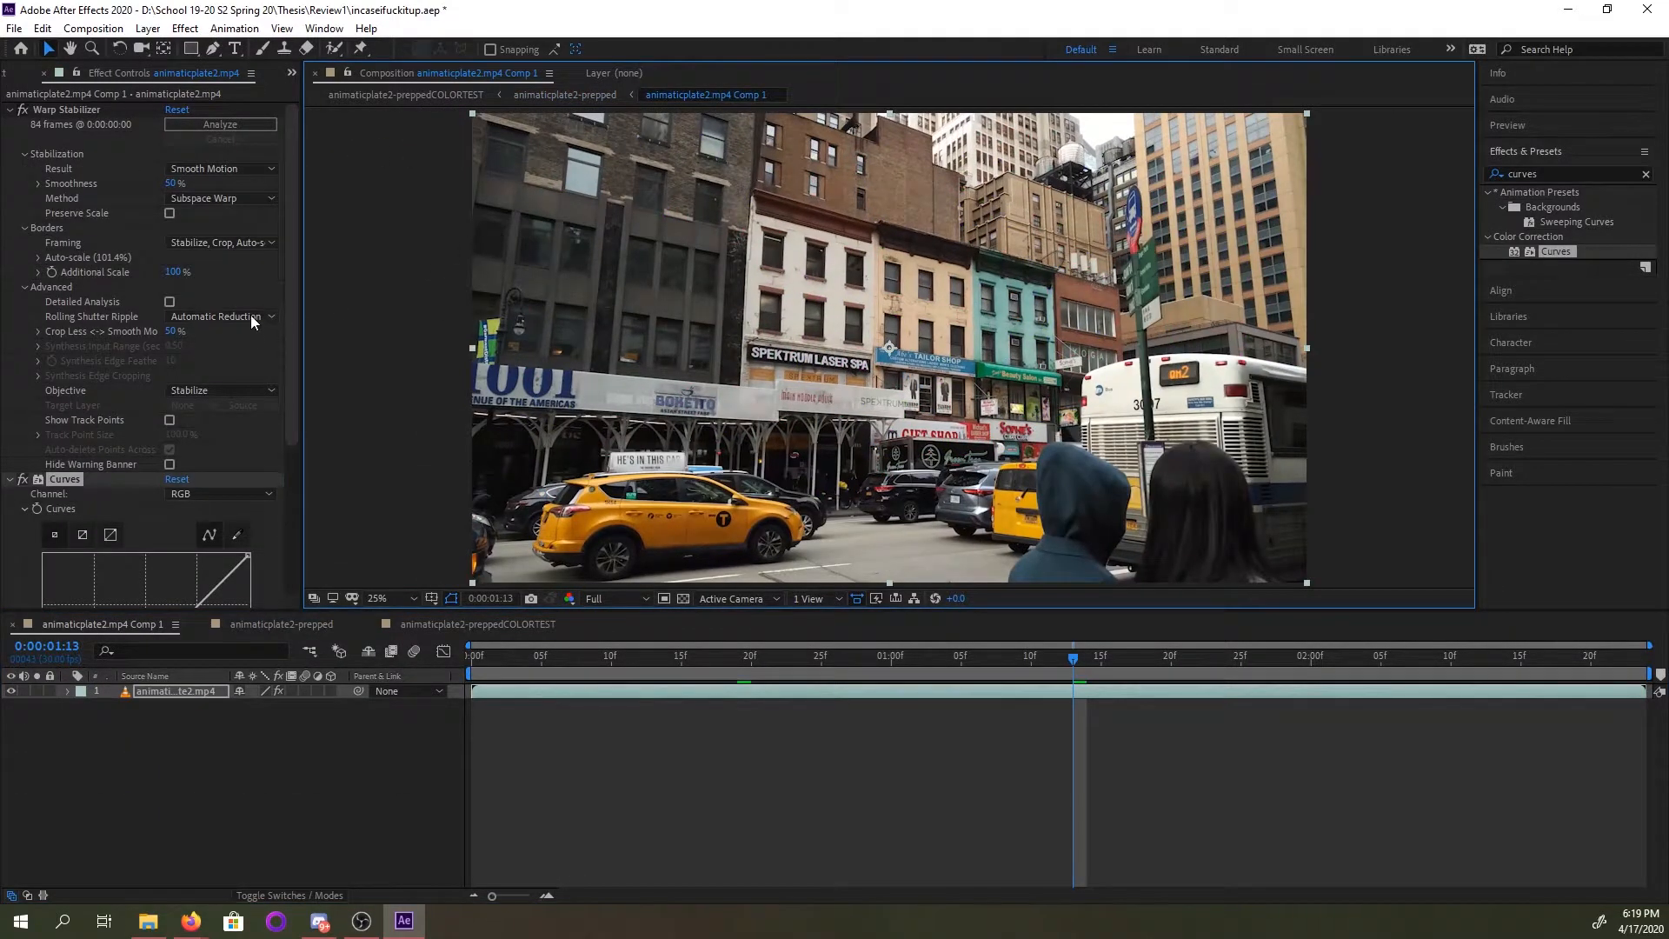
{"action": "scroll", "coordinate": [290, 357], "scroll_direction": "down", "scroll_amount": 2}
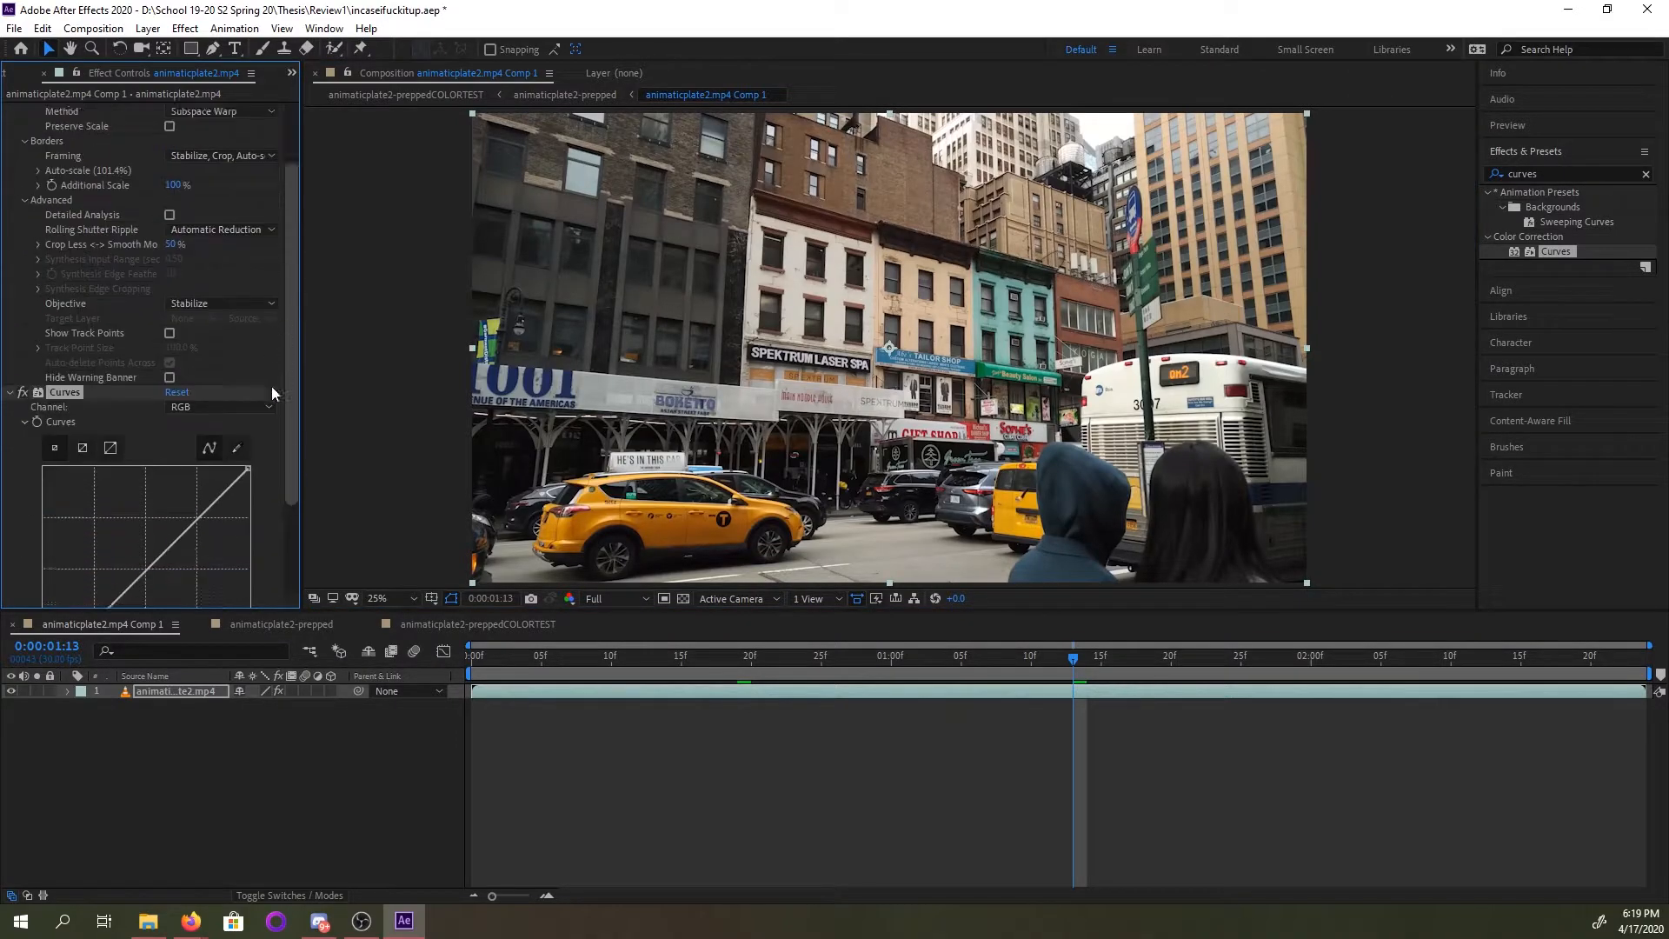
{"action": "scroll", "coordinate": [273, 377], "scroll_direction": "down", "scroll_amount": 5}
{"action": "left_click_drag", "start_coordinate": [209, 406], "coordinate": [199, 392]}
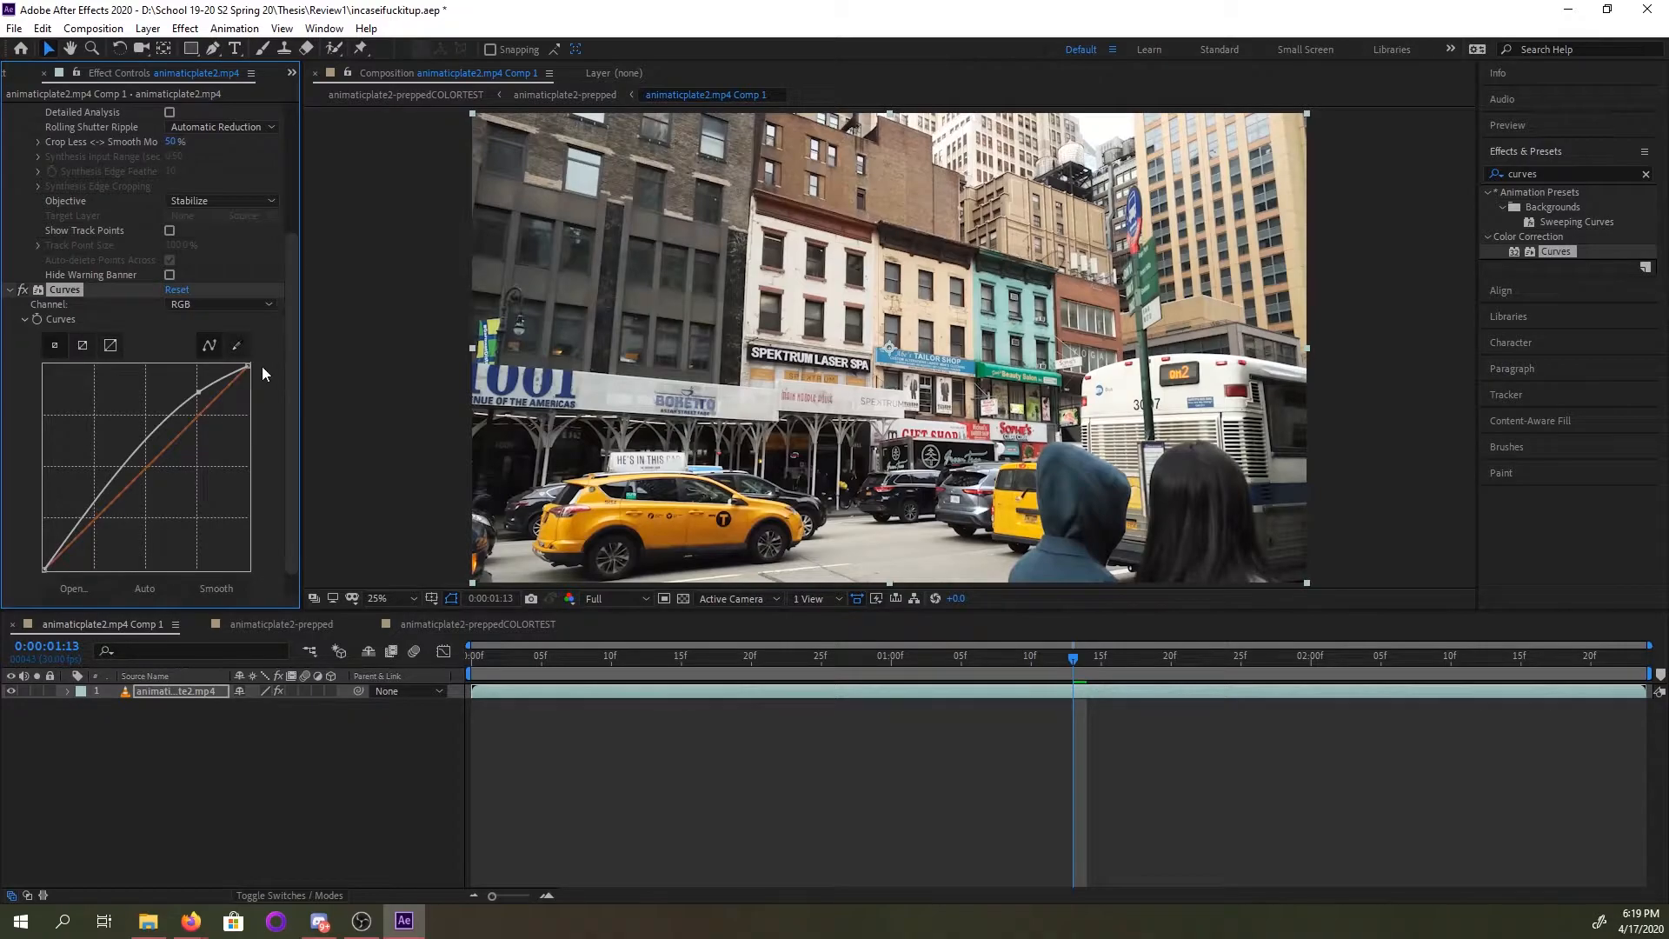
{"action": "left_click", "coordinate": [87, 511]}
{"action": "left_click_drag", "start_coordinate": [87, 511], "coordinate": [98, 531]}
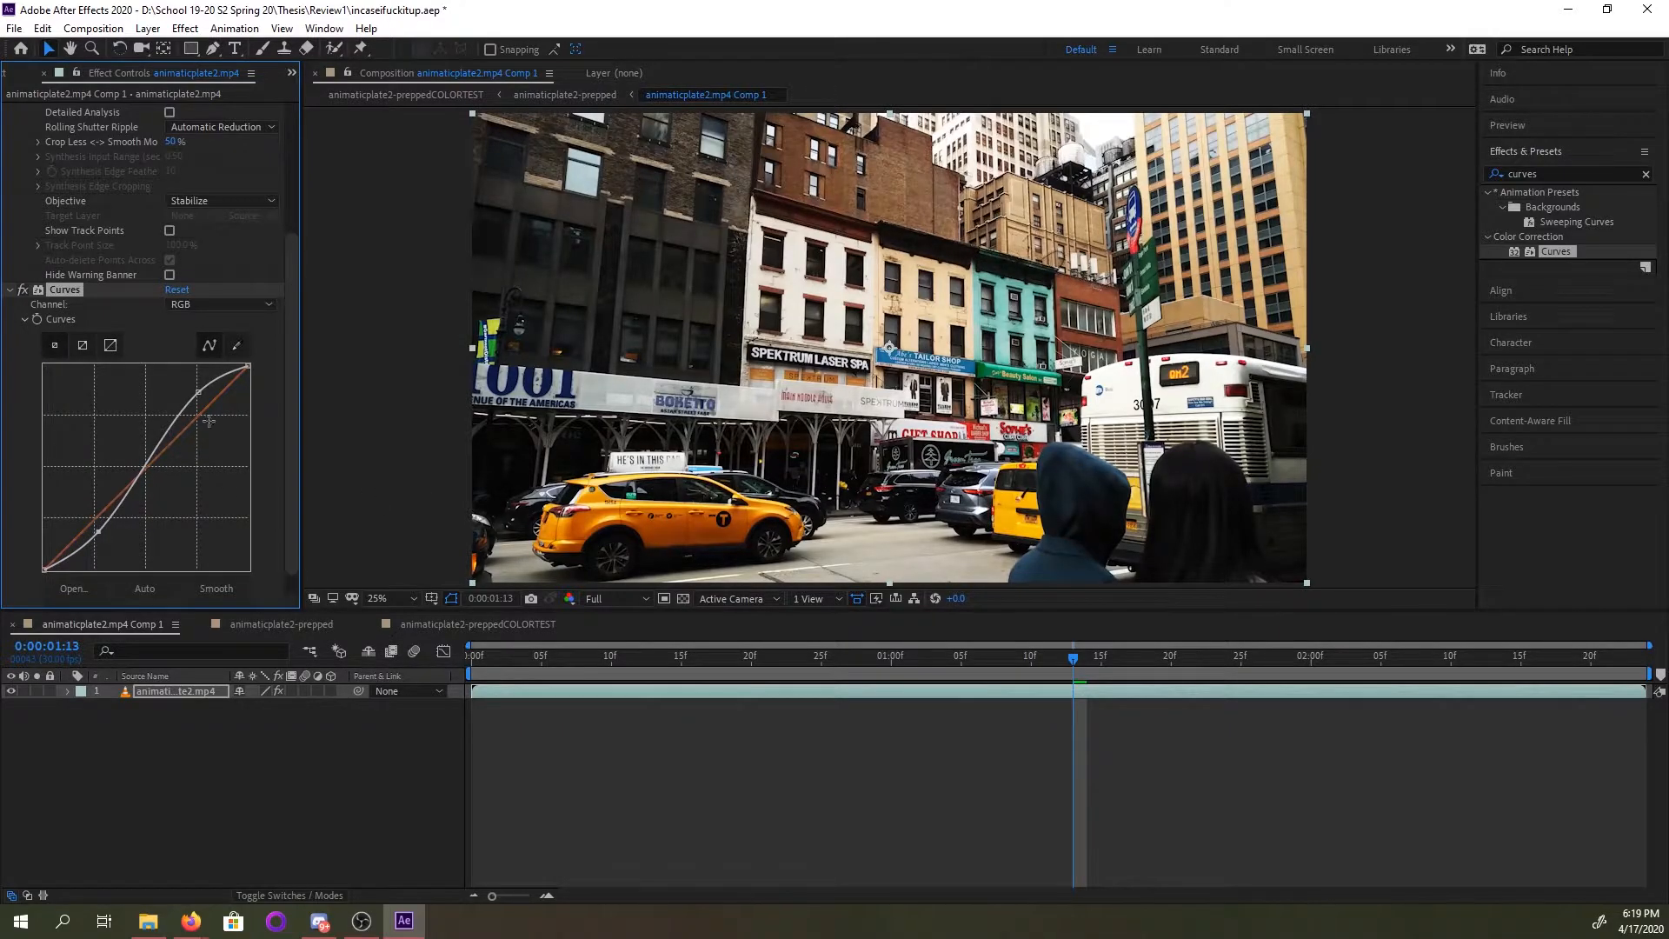
{"action": "left_click_drag", "start_coordinate": [199, 392], "coordinate": [190, 390]}
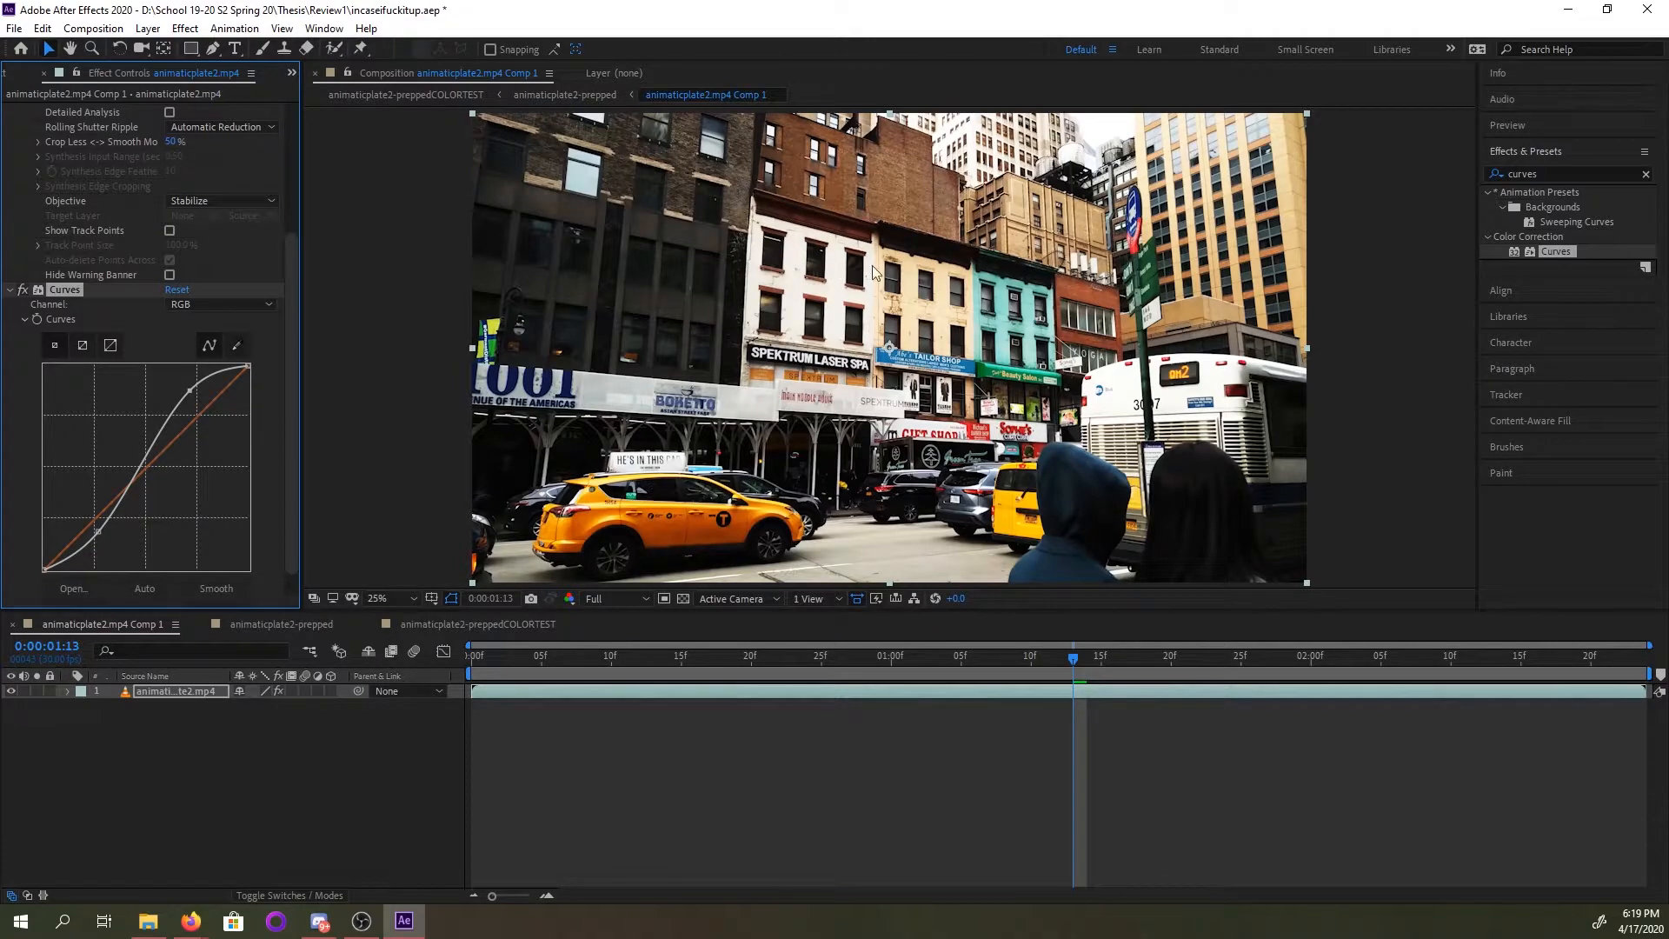
Re-run the 3D Camera Tracker analysis in animaticplate2-prepped and review the new track points between 0:00:00:21 and 0:00:01:13.
{"action": "left_click", "coordinate": [548, 95]}
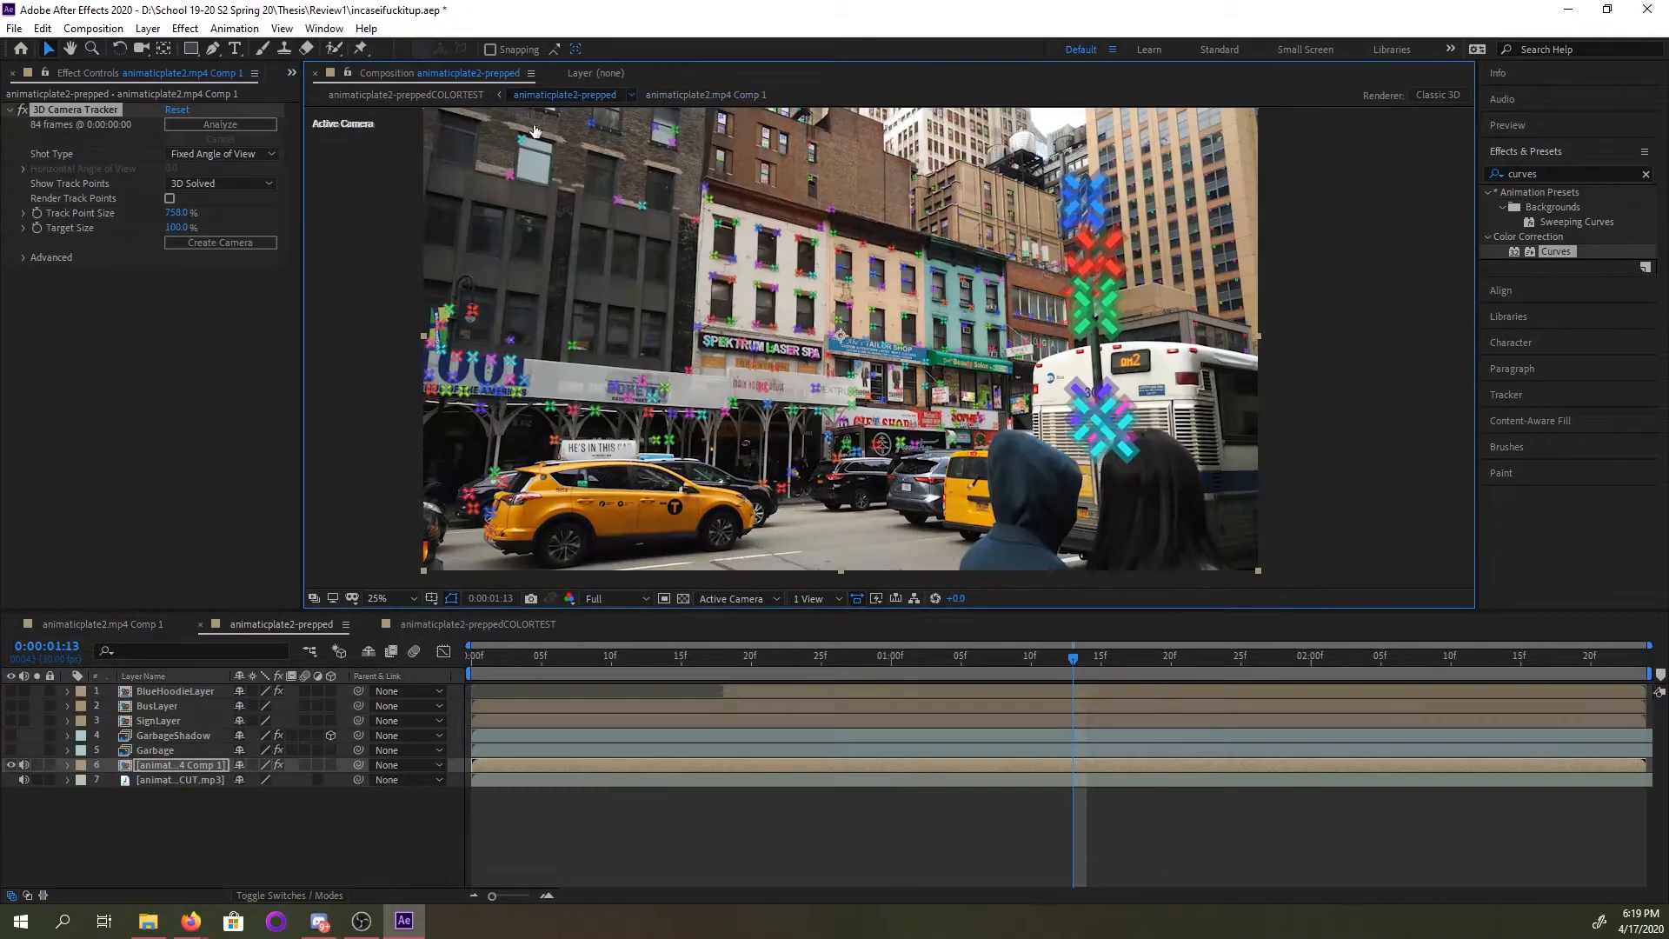
{"action": "left_click", "coordinate": [178, 125]}
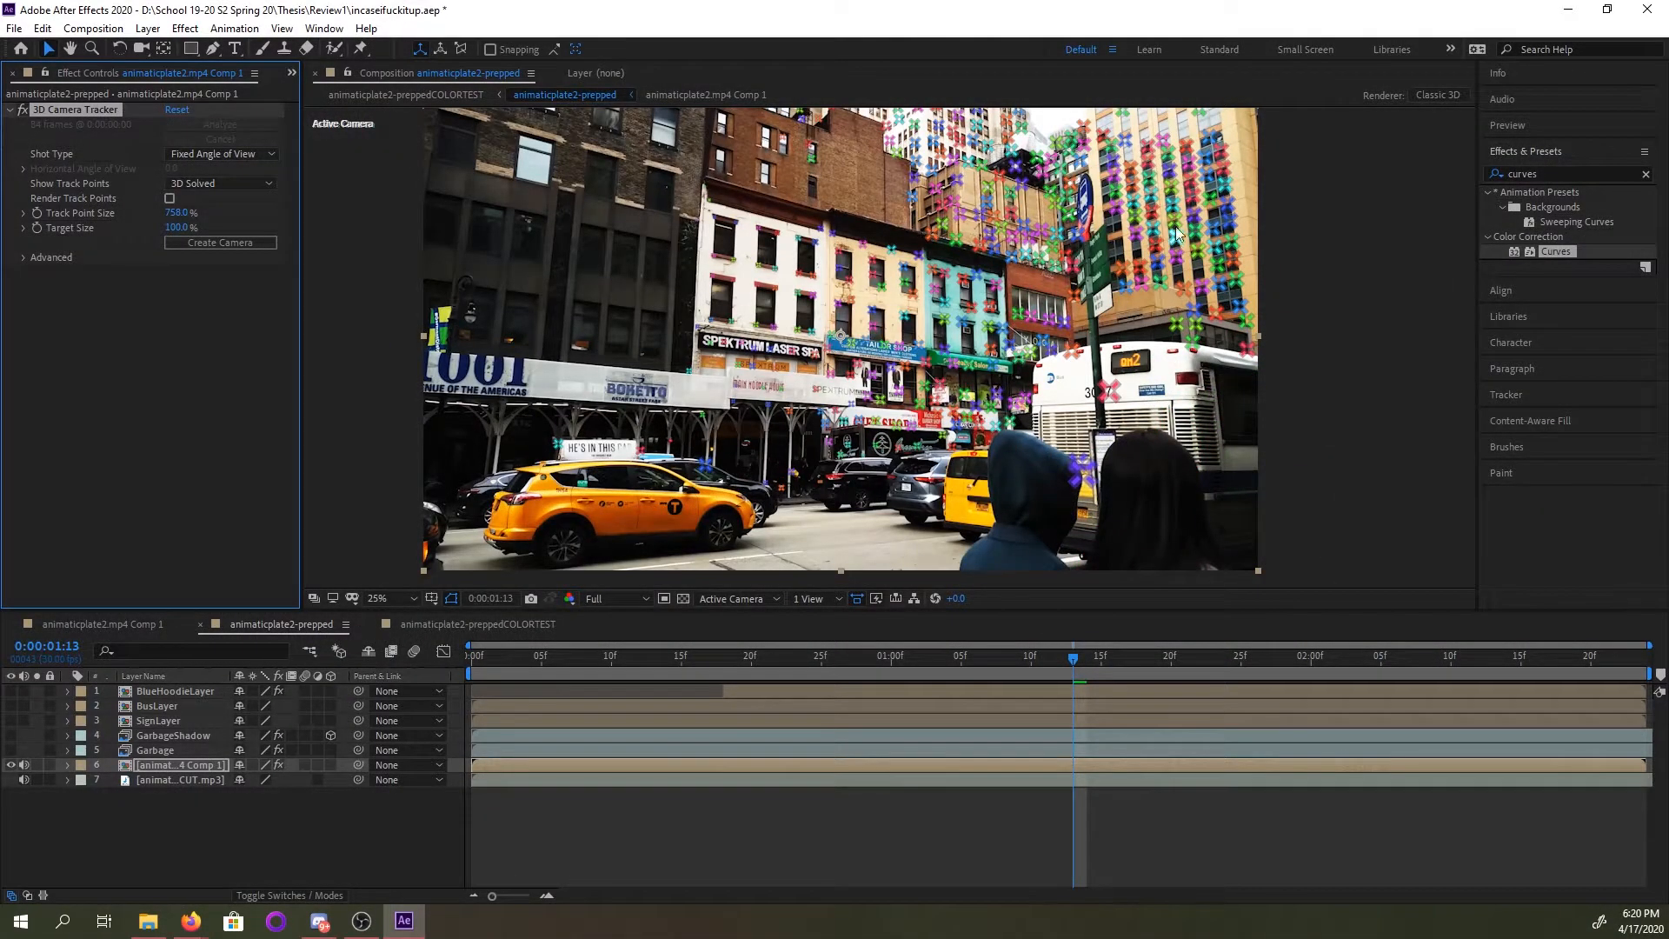
{"action": "mouse_move", "coordinate": [1263, 311]}
{"action": "left_mouse_down"}
{"action": "mouse_move", "coordinate": [1286, 326]}
{"action": "mouse_move", "coordinate": [1022, 48]}
{"action": "mouse_move", "coordinate": [1325, 261]}
{"action": "mouse_move", "coordinate": [1274, 313]}
{"action": "left_mouse_up"}
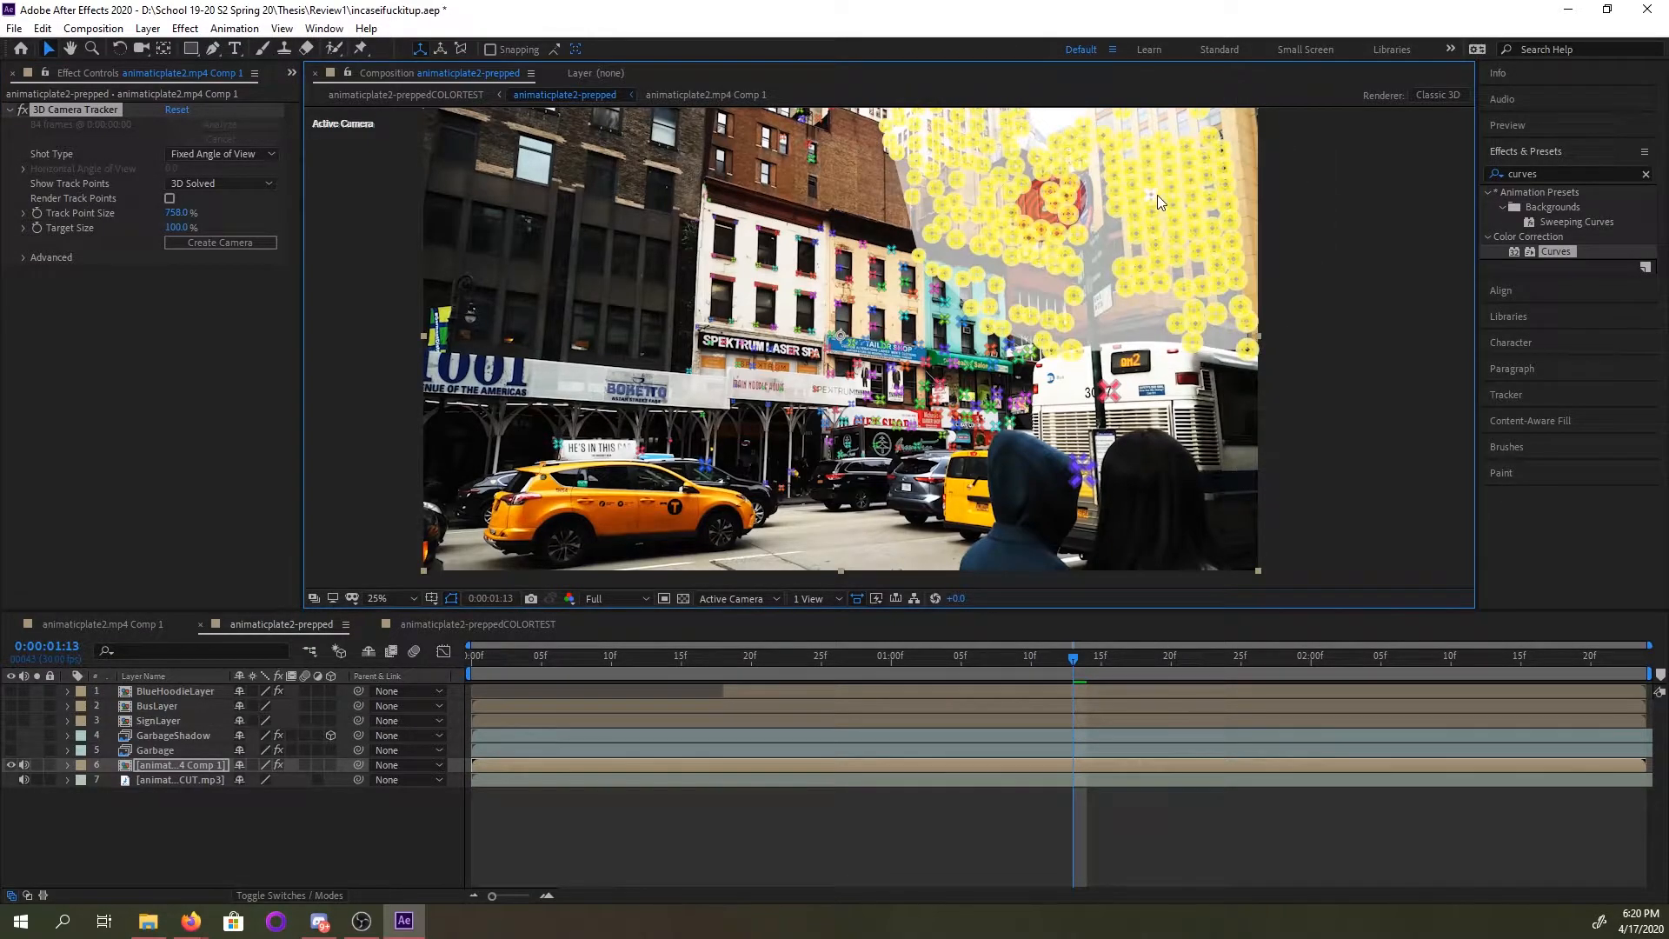
{"action": "key", "text": "Delete"}
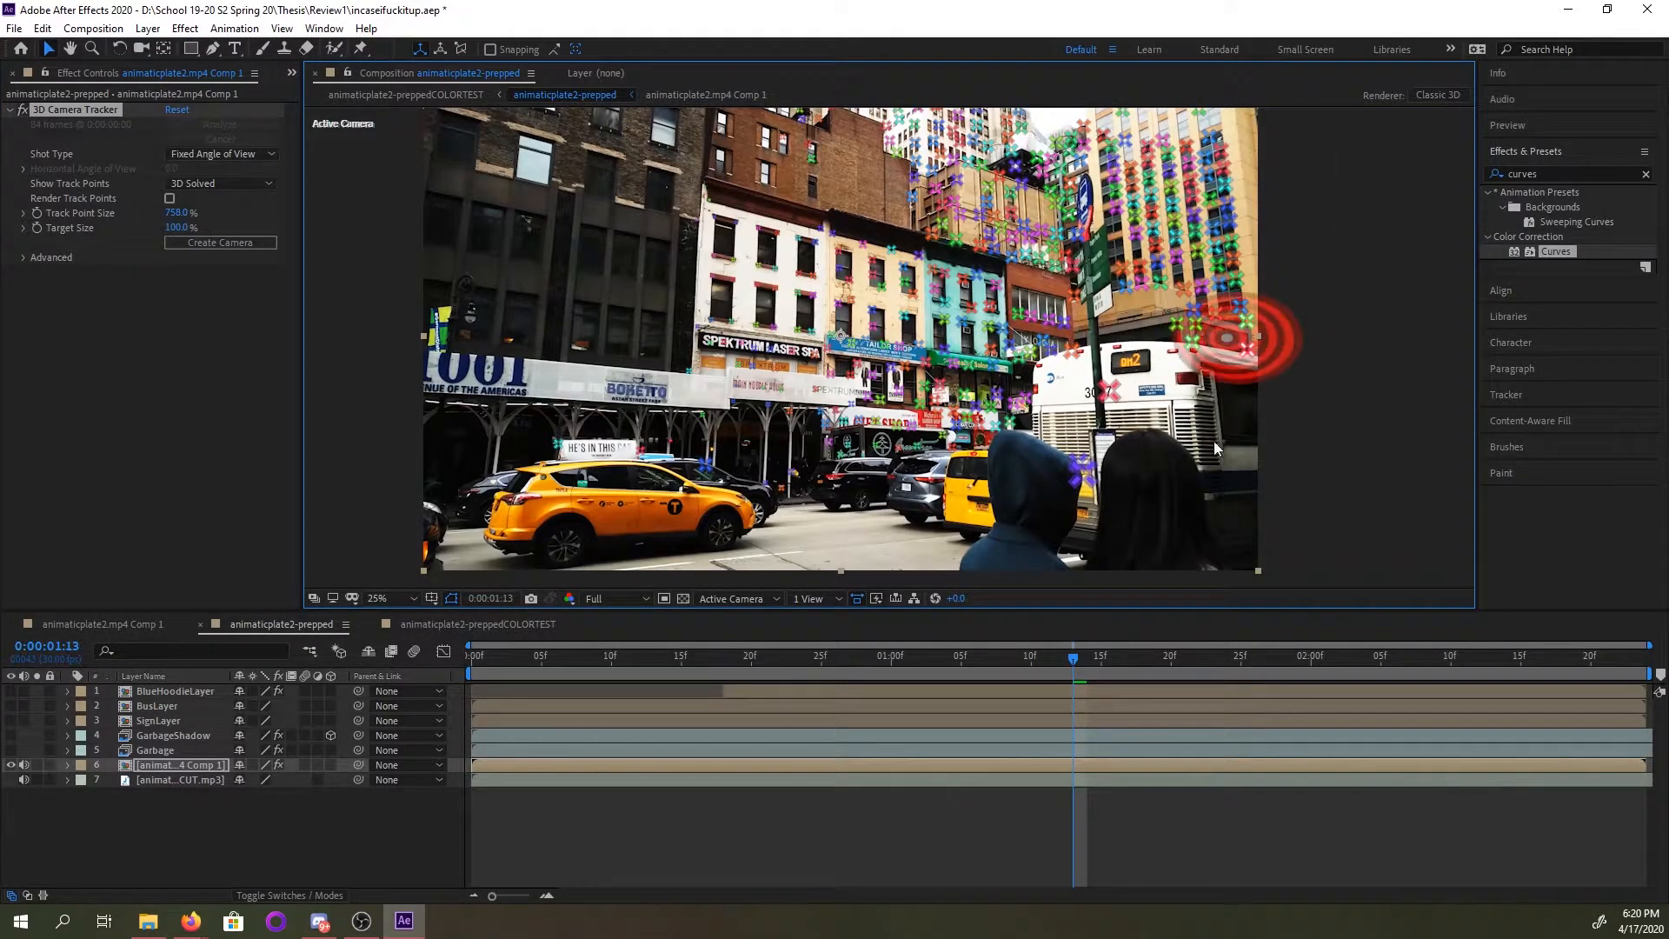
{"action": "left_click_drag", "start_coordinate": [1008, 655], "coordinate": [827, 687]}
{"action": "left_click", "coordinate": [762, 662]}
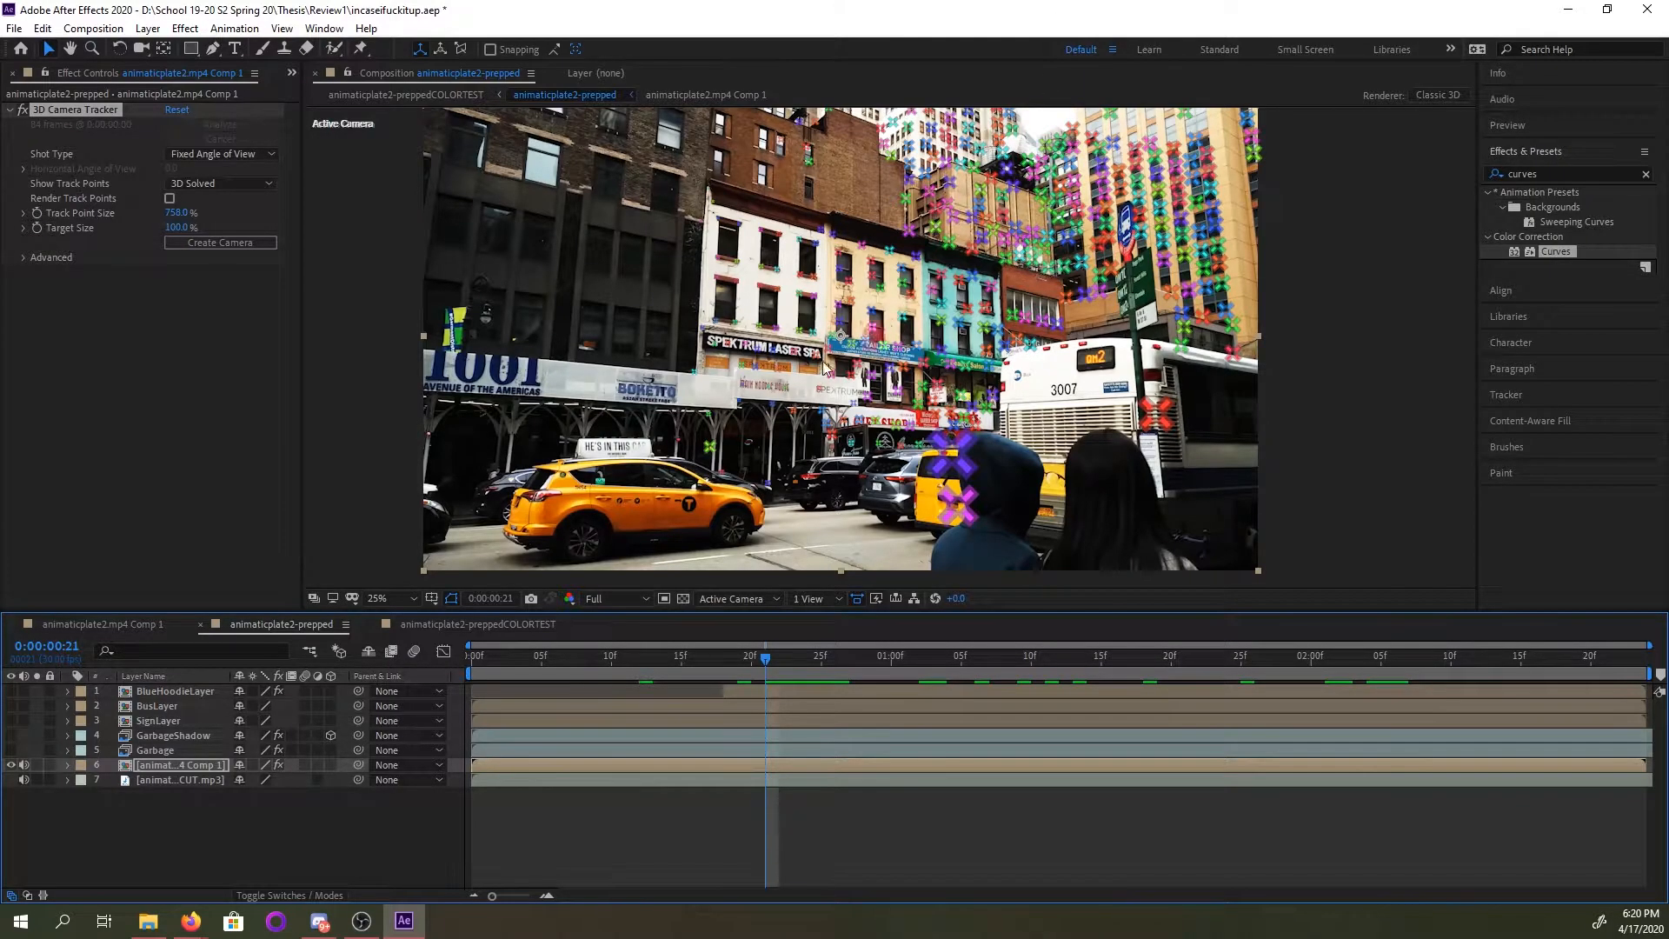
{"action": "left_click_drag", "start_coordinate": [748, 665], "coordinate": [1031, 685]}
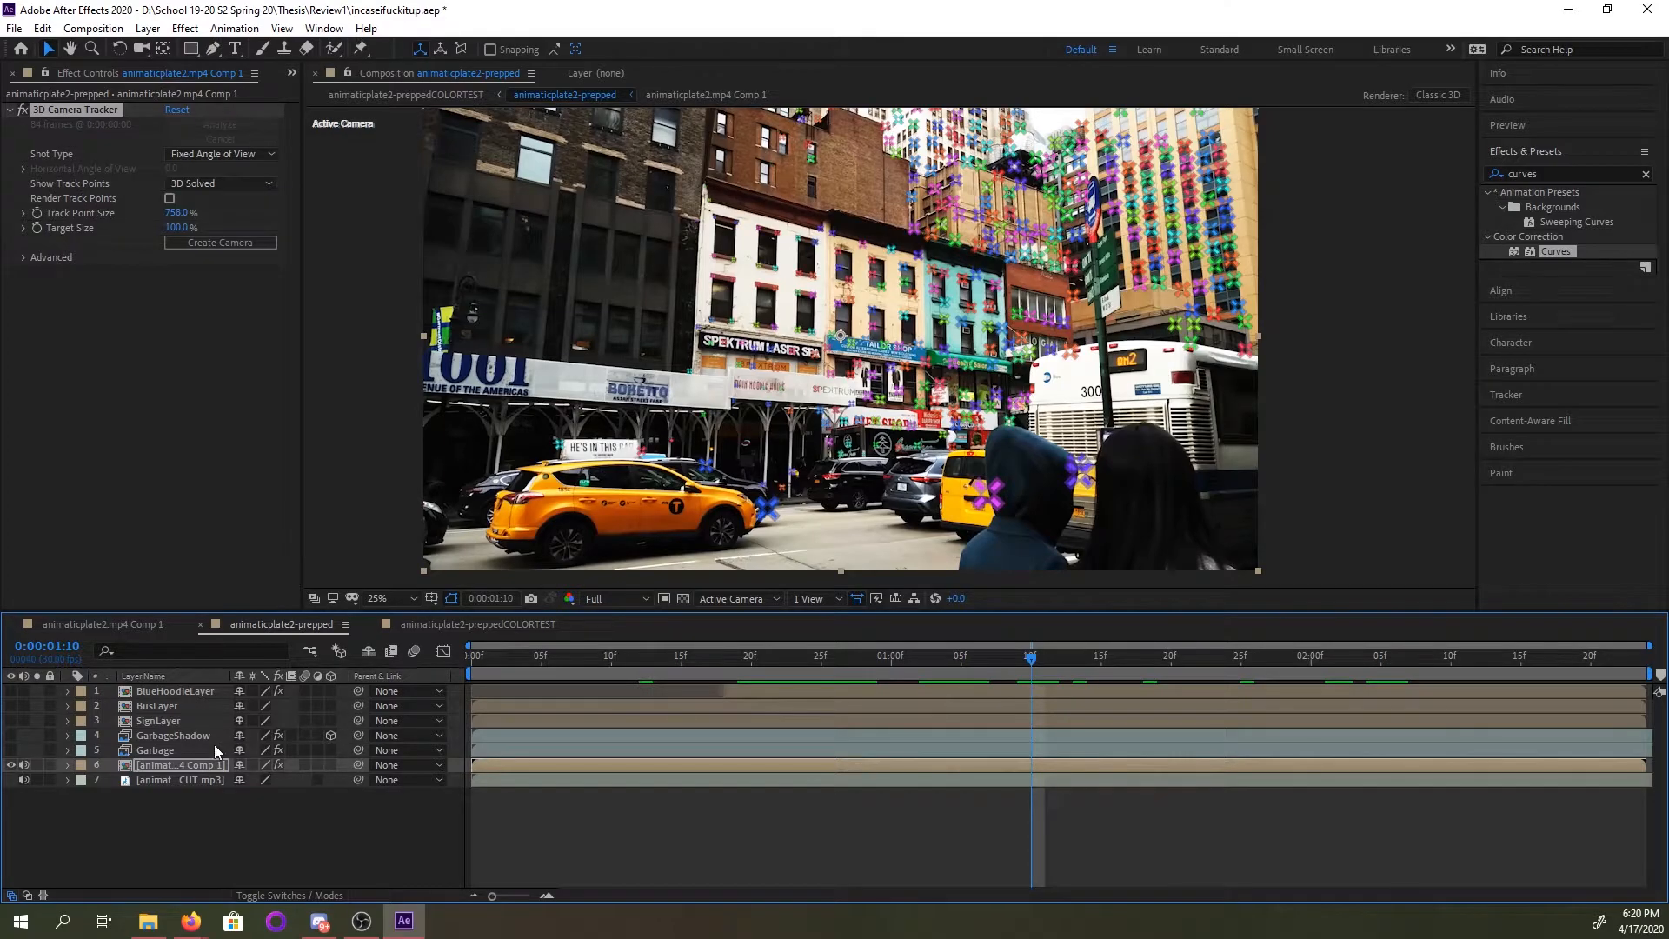
Display the track points again by reselecting the 3D Camera Tracker on the animaticplate2.mp4 Comp 1 layer, and move to 0:00:00:23.
{"action": "left_click", "coordinate": [180, 763]}
{"action": "left_click", "coordinate": [176, 737]}
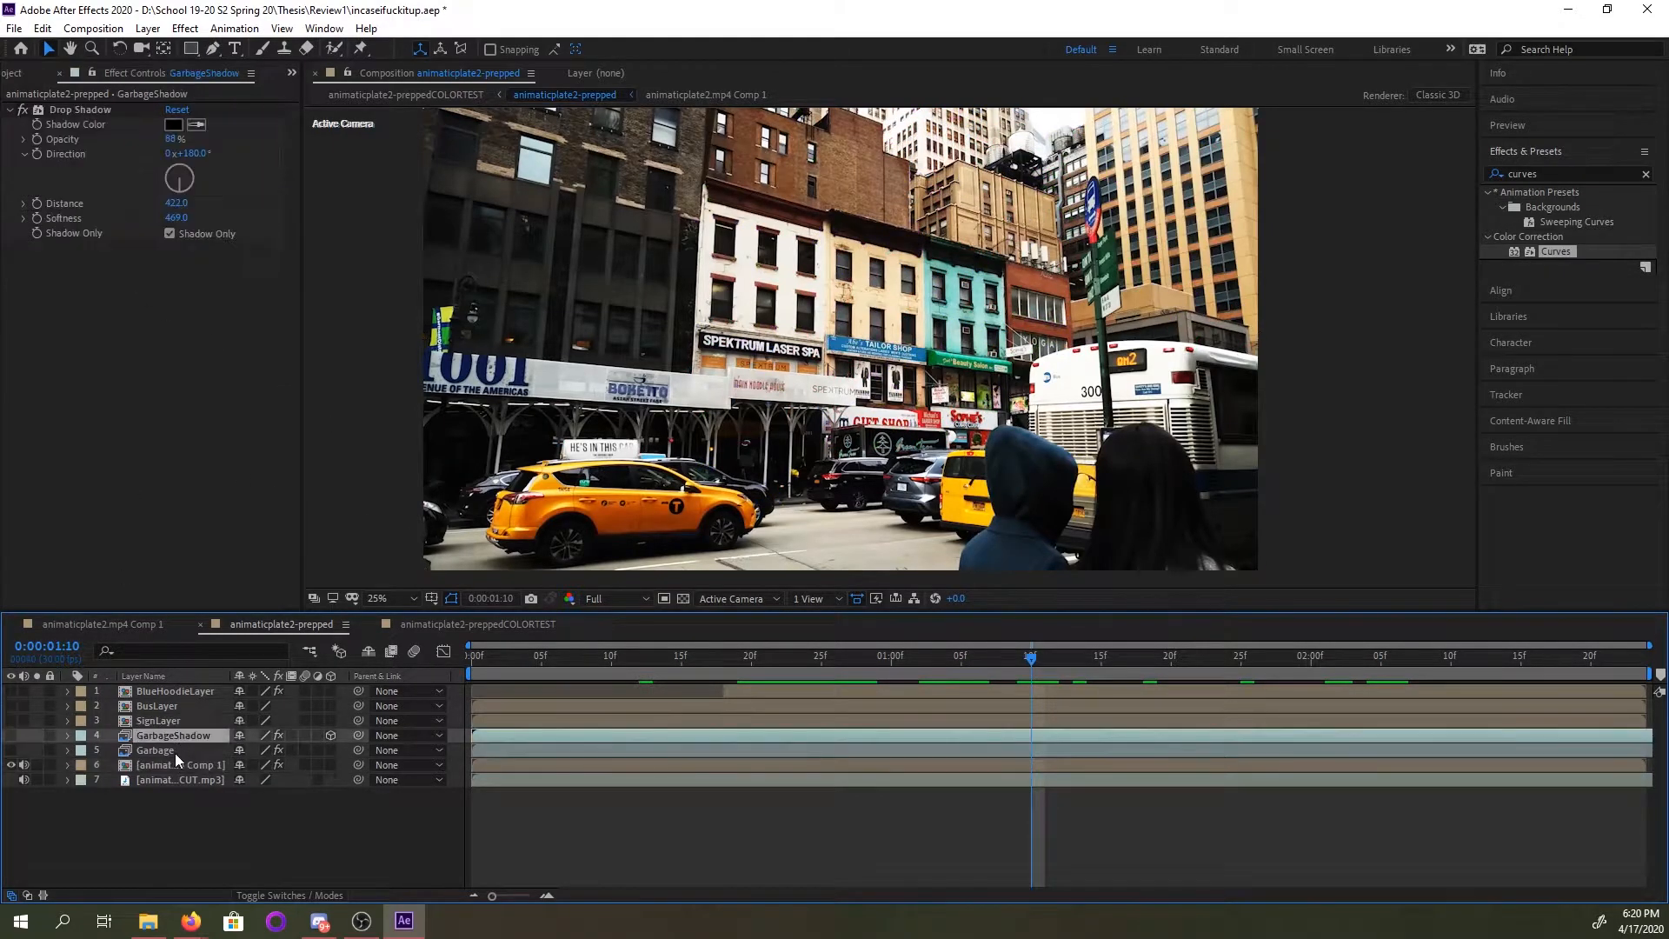
{"action": "left_click", "coordinate": [185, 767]}
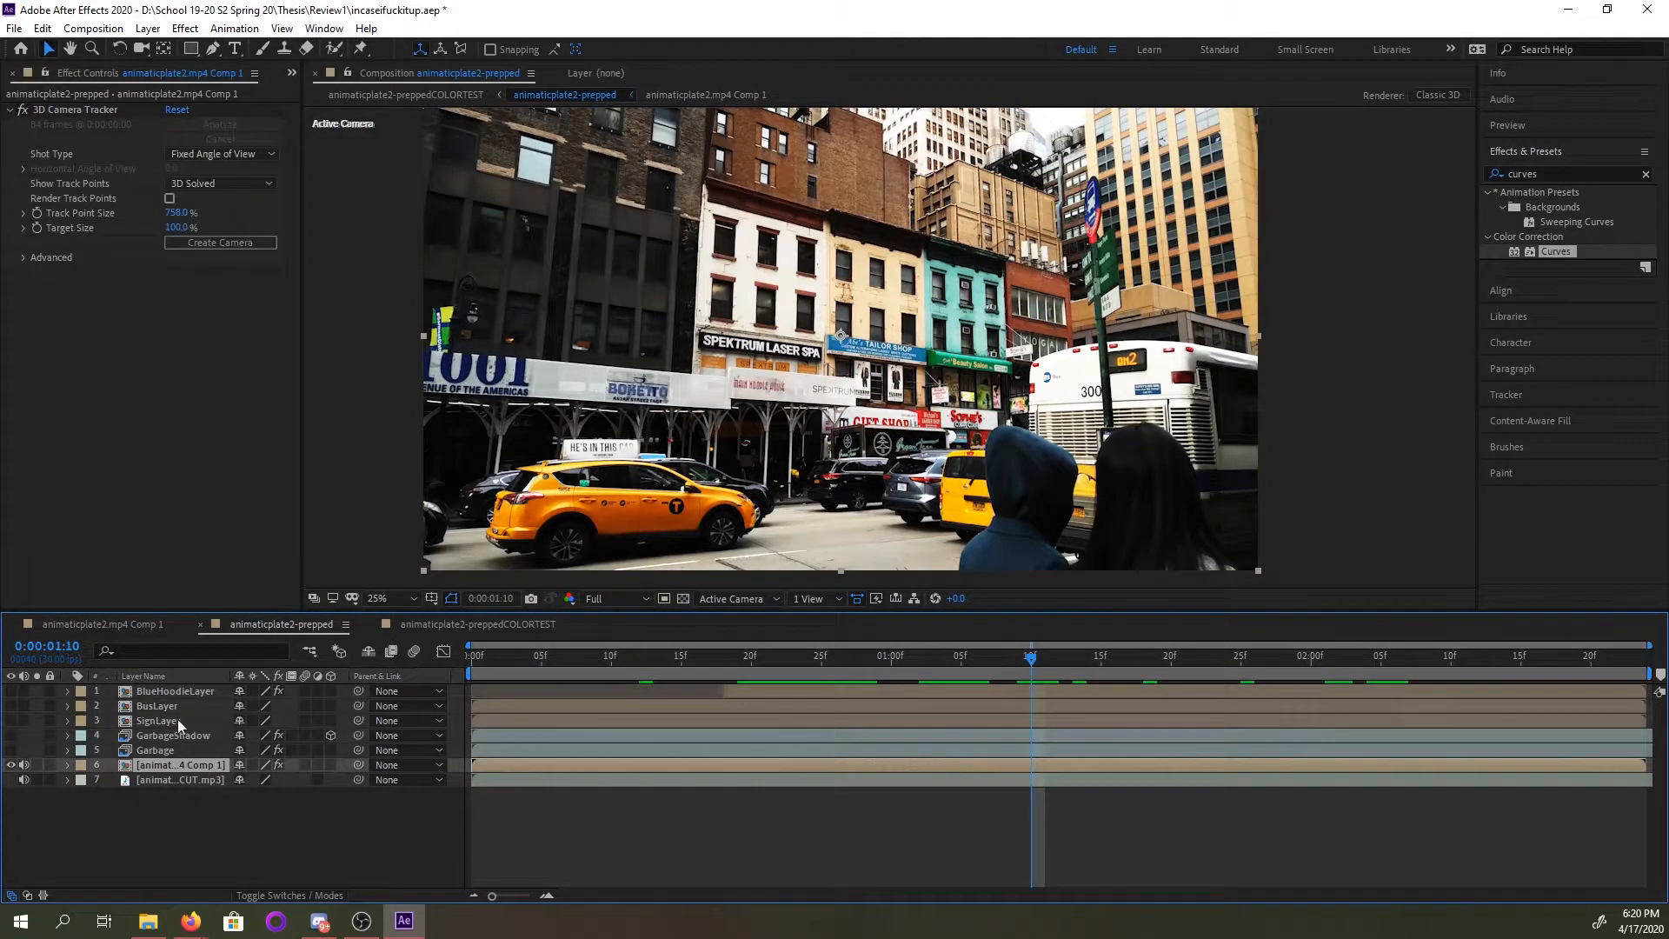
{"action": "left_click_drag", "start_coordinate": [984, 659], "coordinate": [905, 659]}
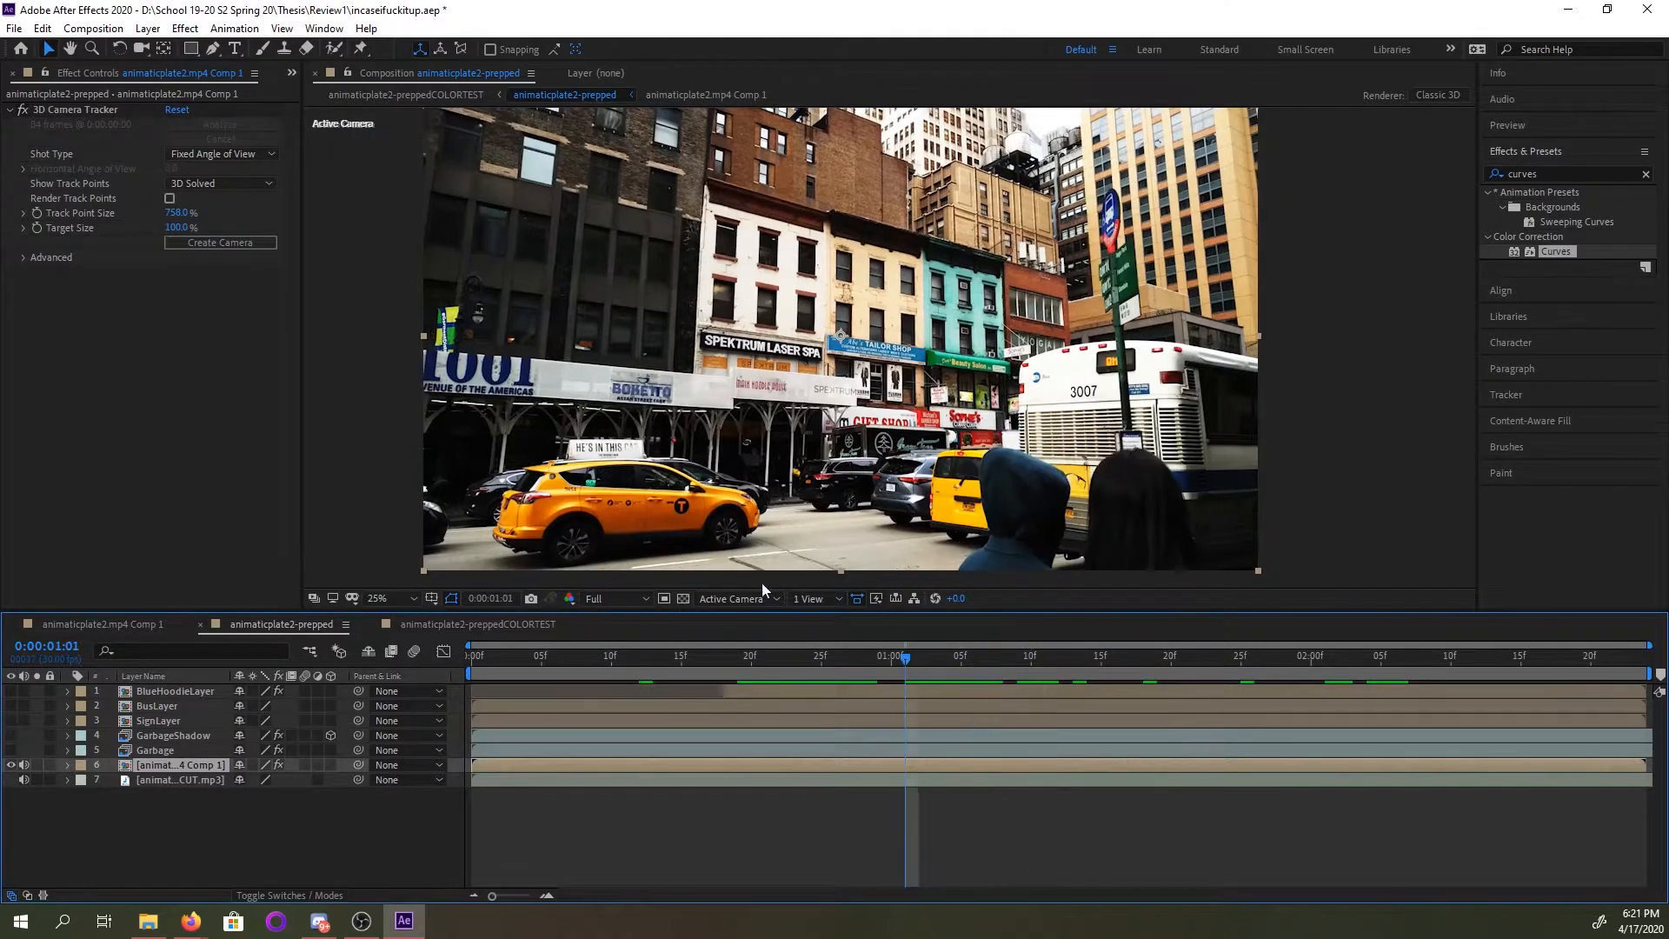
{"action": "left_click", "coordinate": [75, 111]}
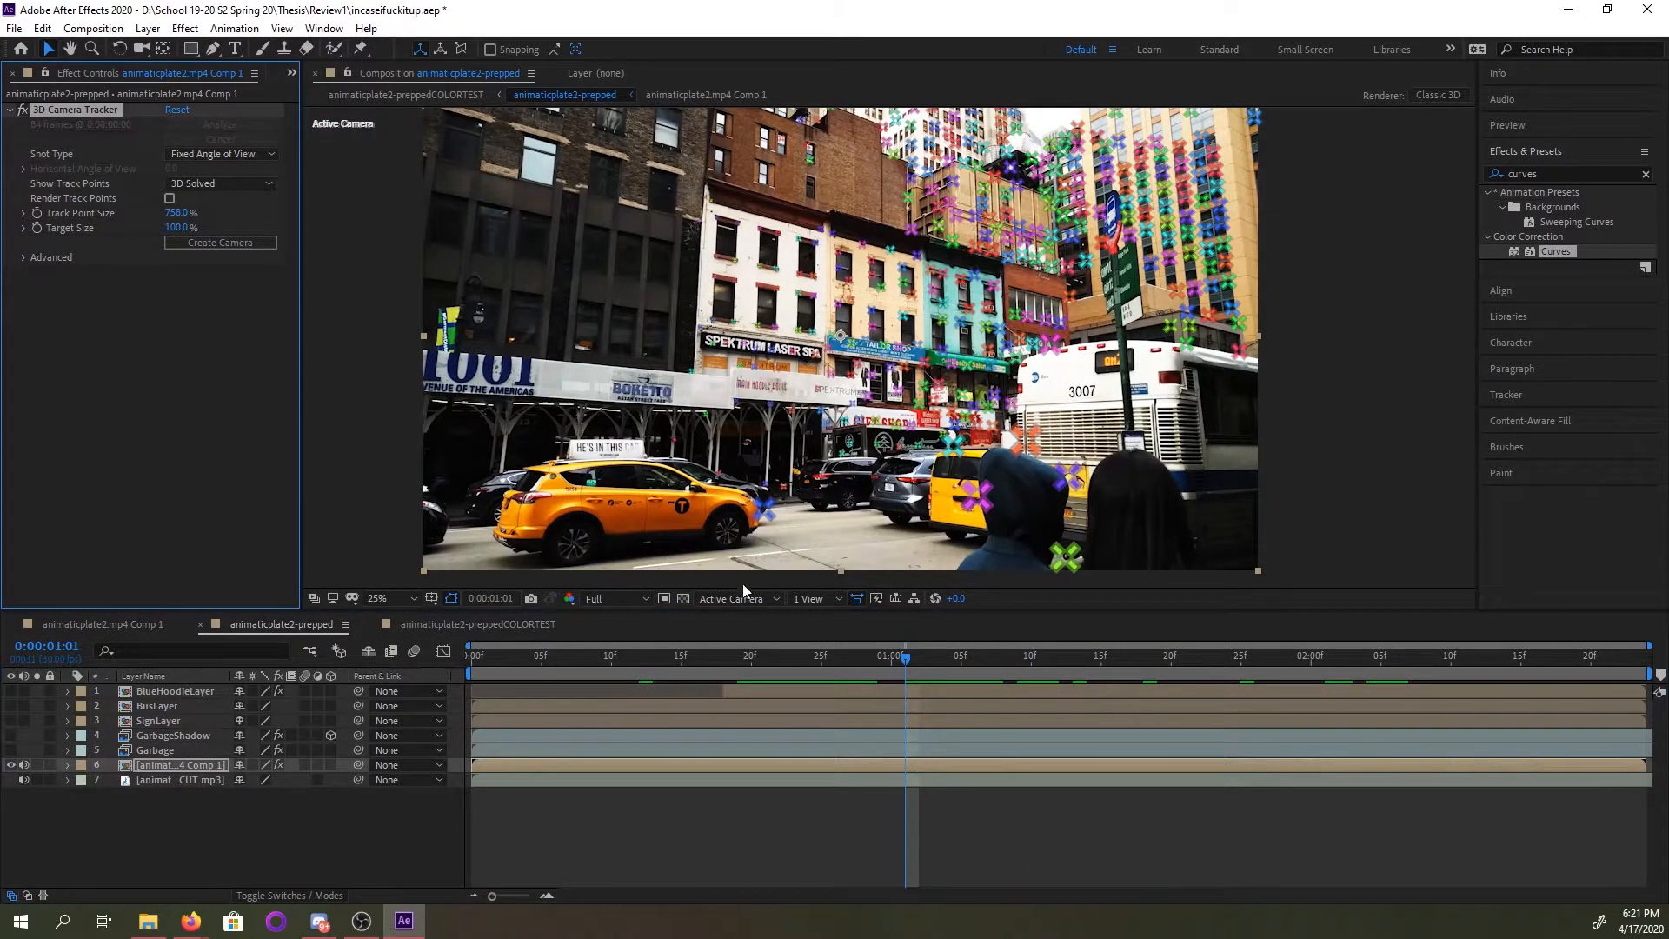
{"action": "left_click_drag", "start_coordinate": [920, 664], "coordinate": [793, 632]}
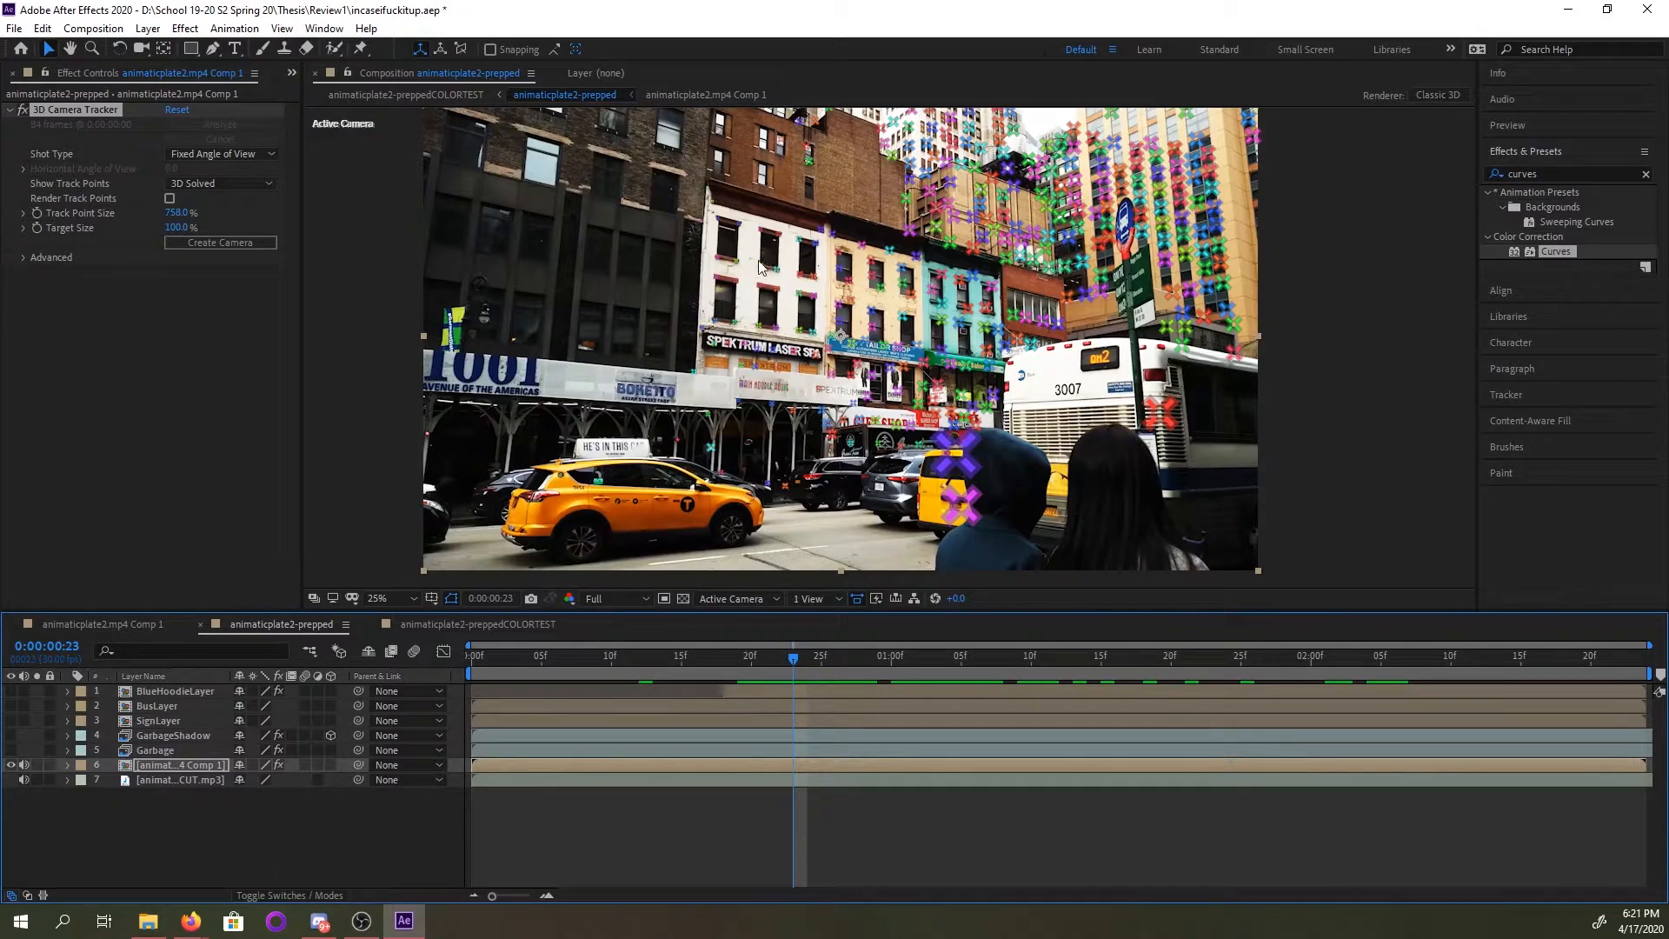
Try to select track points on the white, yellow and teal building facades.
{"action": "mouse_move", "coordinate": [752, 218]}
{"action": "left_mouse_down"}
{"action": "mouse_move", "coordinate": [711, 223]}
{"action": "mouse_move", "coordinate": [709, 321]}
{"action": "mouse_move", "coordinate": [829, 314]}
{"action": "left_mouse_up"}
{"action": "mouse_move", "coordinate": [885, 249]}
{"action": "left_mouse_down"}
{"action": "mouse_move", "coordinate": [835, 257]}
{"action": "mouse_move", "coordinate": [796, 365]}
{"action": "mouse_move", "coordinate": [991, 278]}
{"action": "mouse_move", "coordinate": [884, 348]}
{"action": "left_mouse_up"}
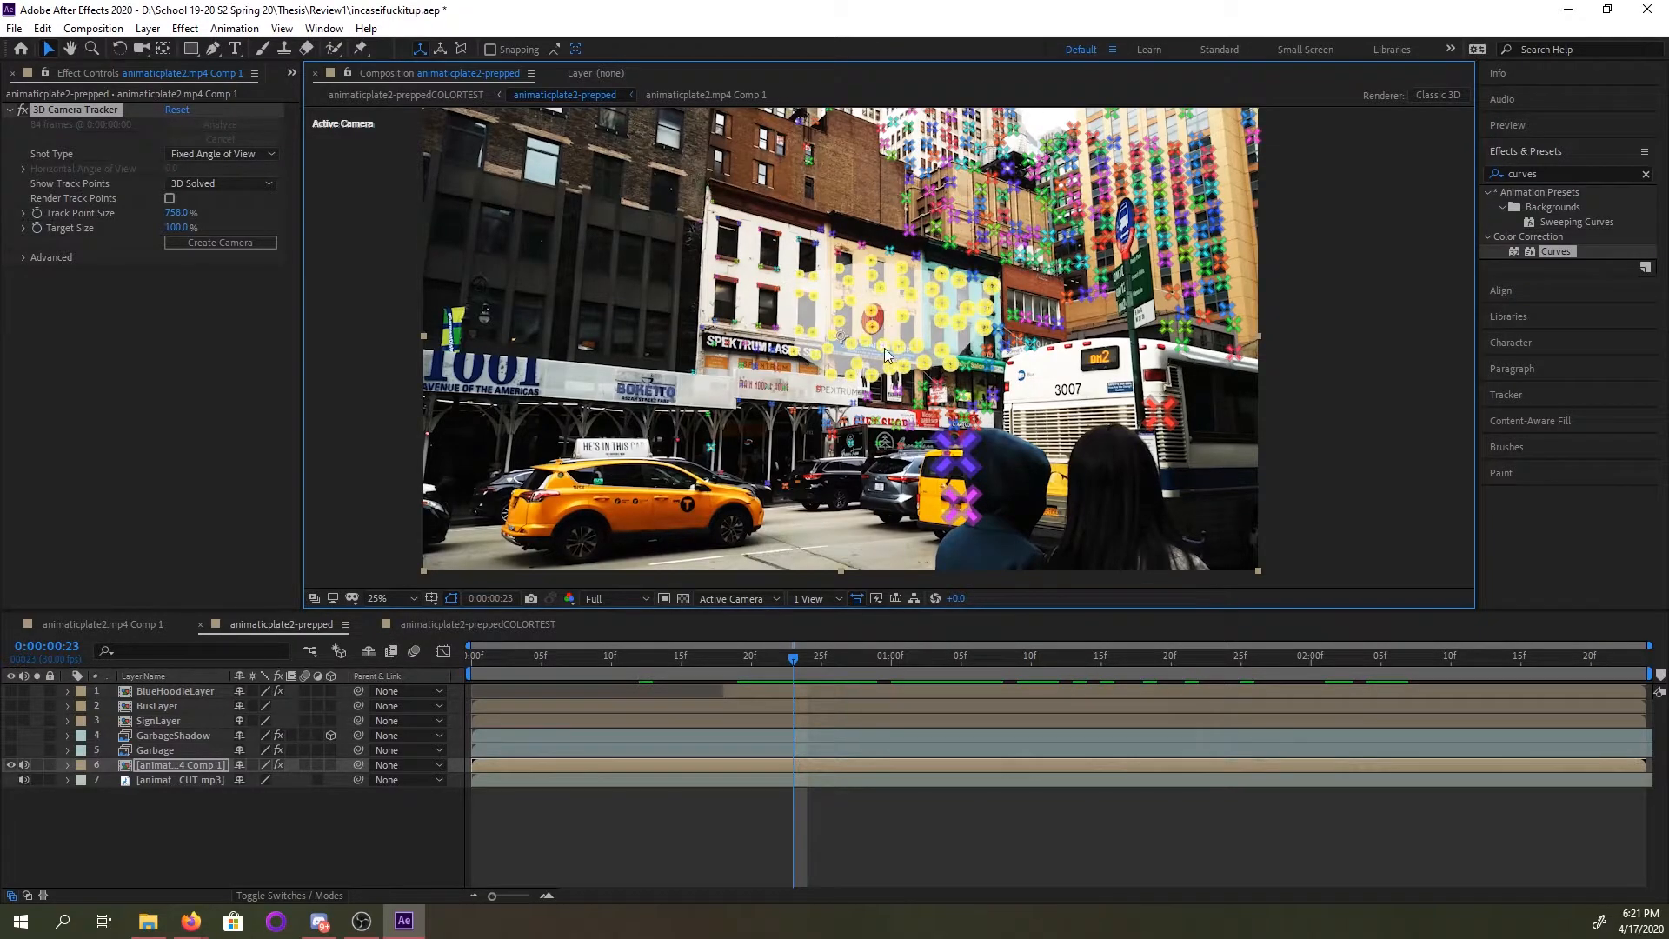
{"action": "mouse_move", "coordinate": [899, 291]}
{"action": "left_mouse_down"}
{"action": "mouse_move", "coordinate": [895, 262]}
{"action": "mouse_move", "coordinate": [874, 321]}
{"action": "mouse_move", "coordinate": [909, 308]}
{"action": "left_mouse_up"}
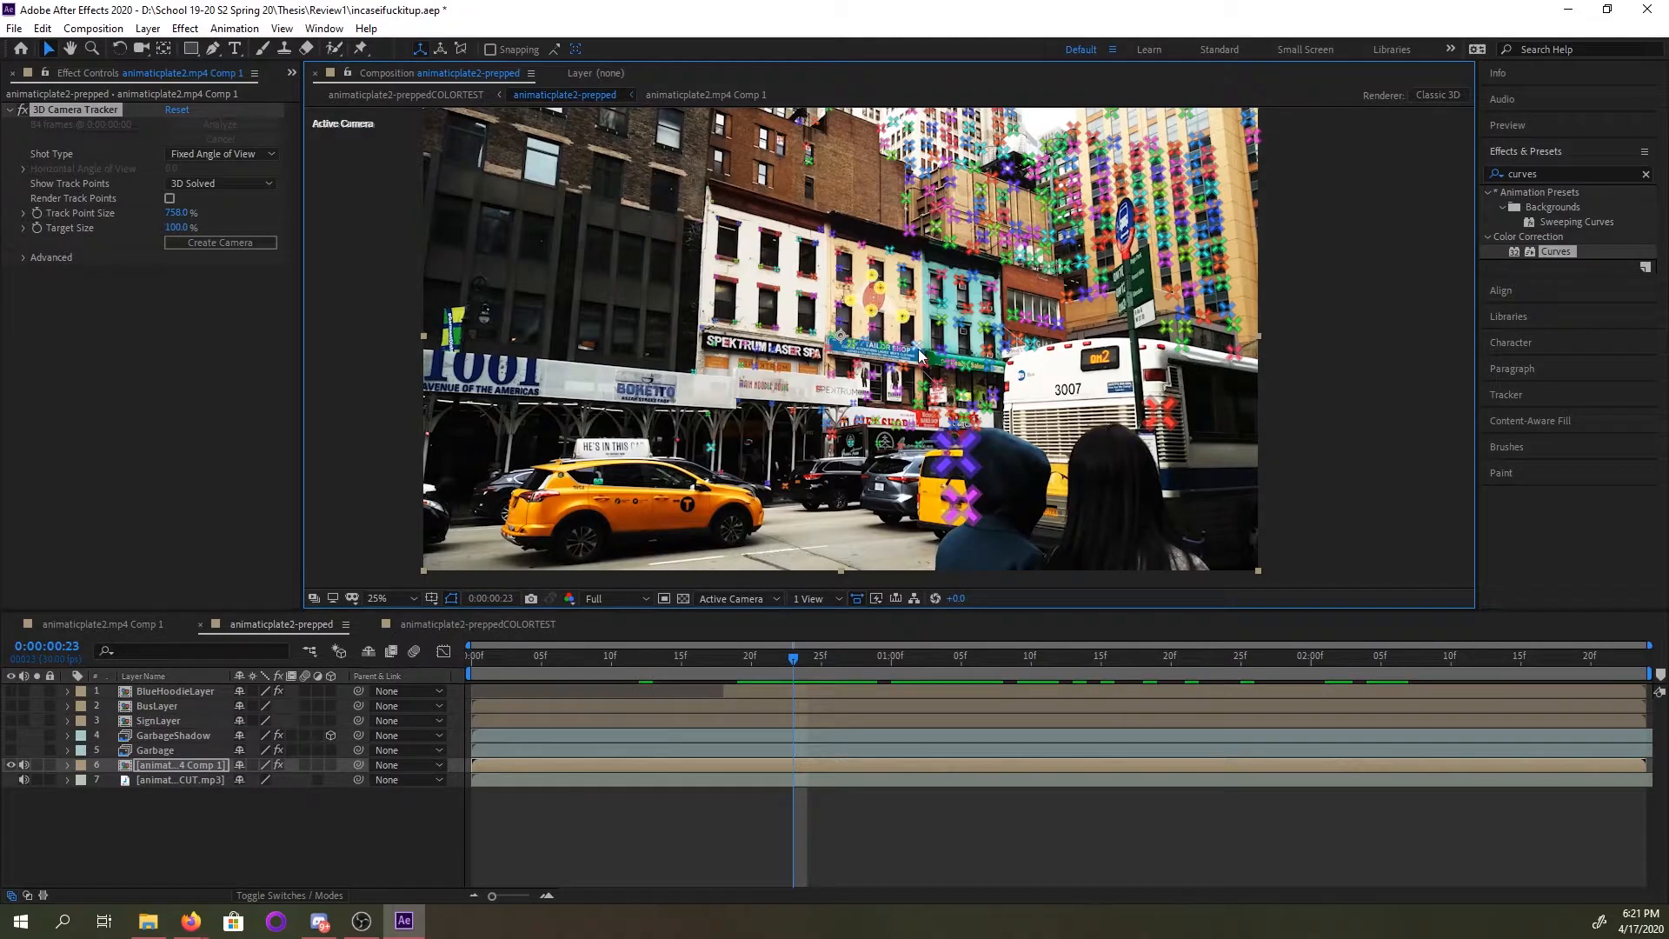
{"action": "left_click", "coordinate": [930, 287]}
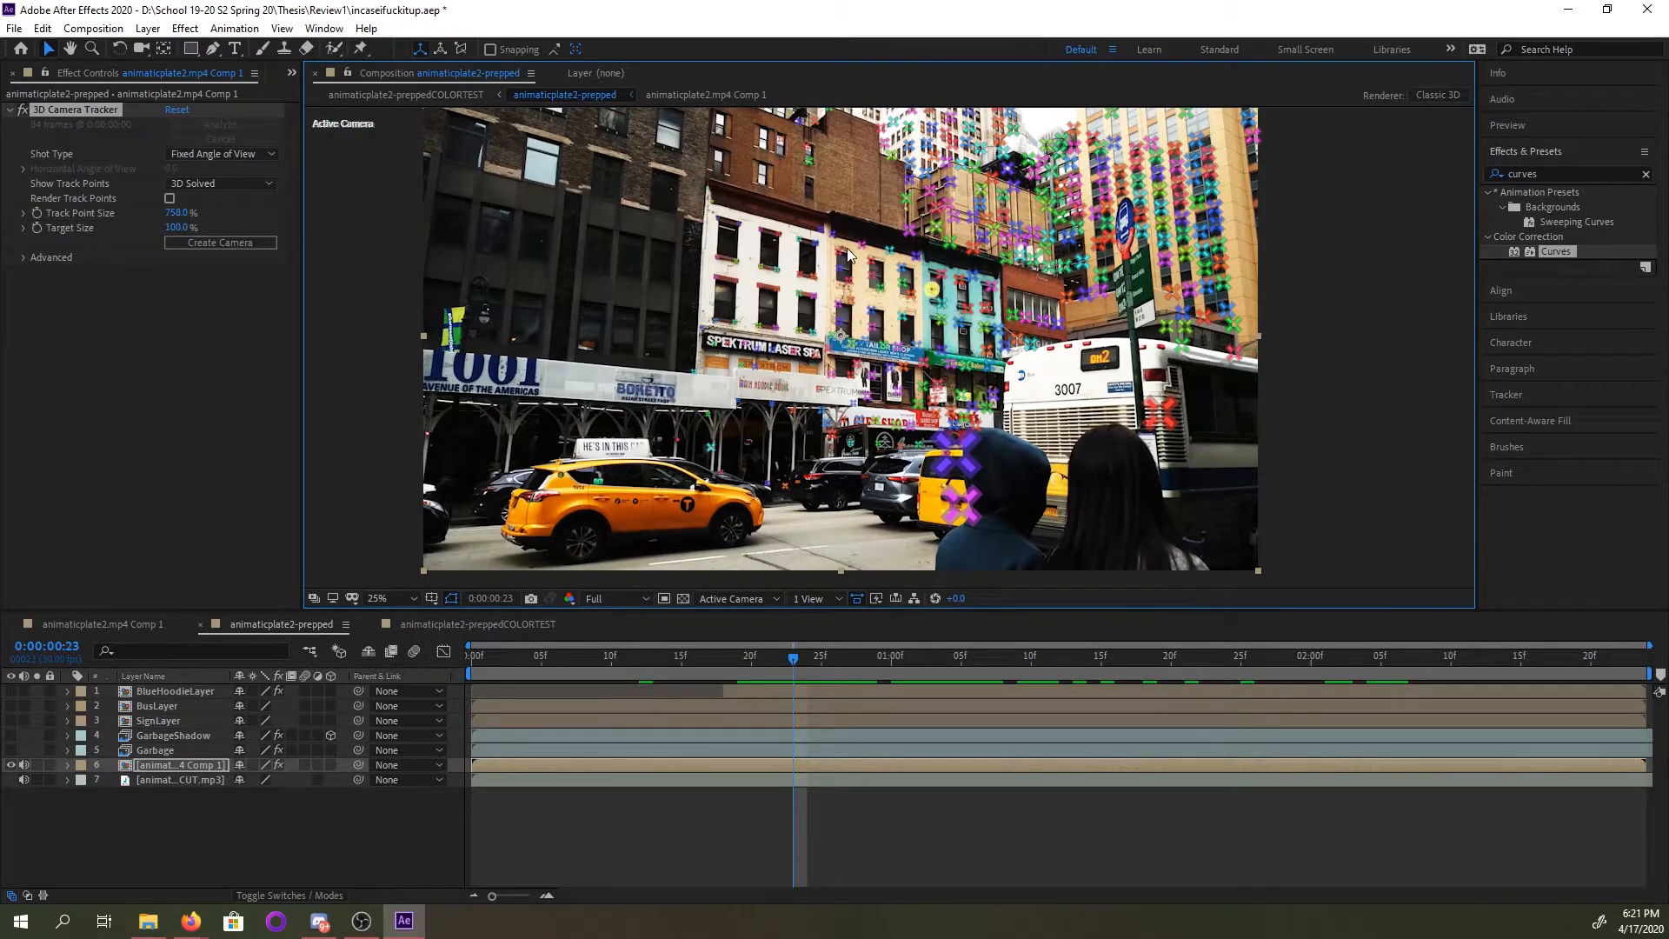
{"action": "mouse_move", "coordinate": [727, 324]}
{"action": "left_mouse_down"}
{"action": "mouse_move", "coordinate": [823, 340]}
{"action": "mouse_move", "coordinate": [746, 246]}
{"action": "left_mouse_up"}
{"action": "double_click", "coordinate": [756, 275]}
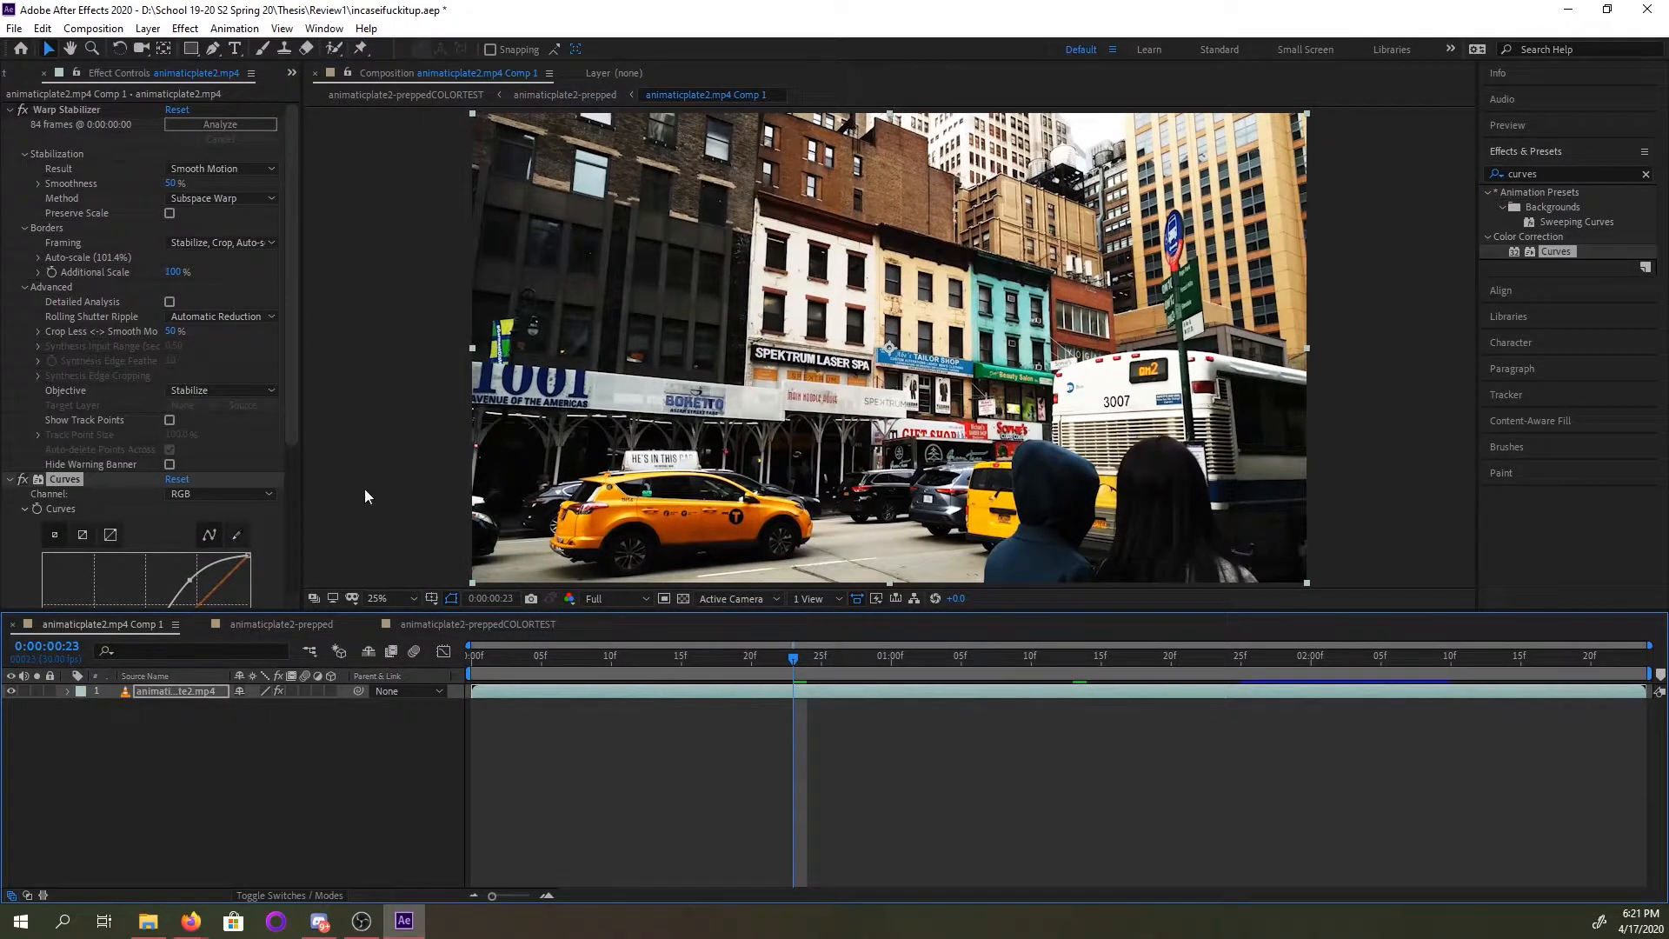
{"action": "left_click", "coordinate": [554, 97]}
Select the track points across the white facade and the adjoining part of the yellow one, and create a solid and camera from them.
{"action": "scroll", "coordinate": [788, 302], "scroll_direction": "up", "scroll_amount": 1}
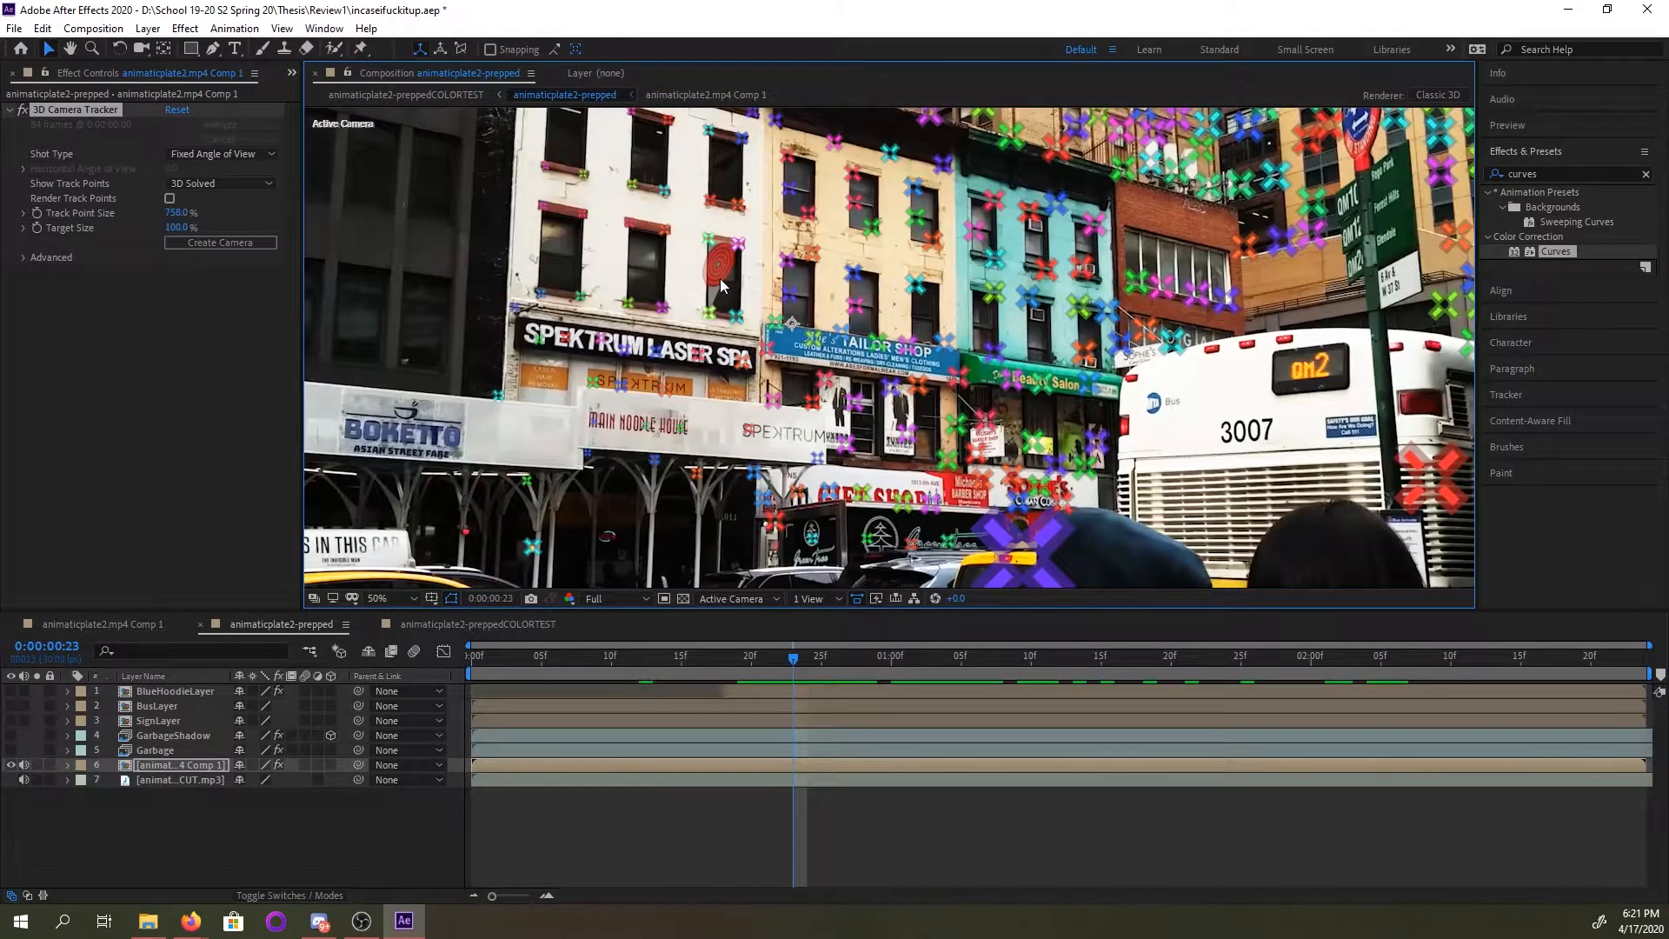
{"action": "middle_click_drag", "start_coordinate": [653, 237], "coordinate": [683, 318]}
{"action": "mouse_move", "coordinate": [648, 289]}
{"action": "left_mouse_down"}
{"action": "mouse_move", "coordinate": [644, 404]}
{"action": "mouse_move", "coordinate": [709, 413]}
{"action": "mouse_move", "coordinate": [719, 317]}
{"action": "left_mouse_up"}
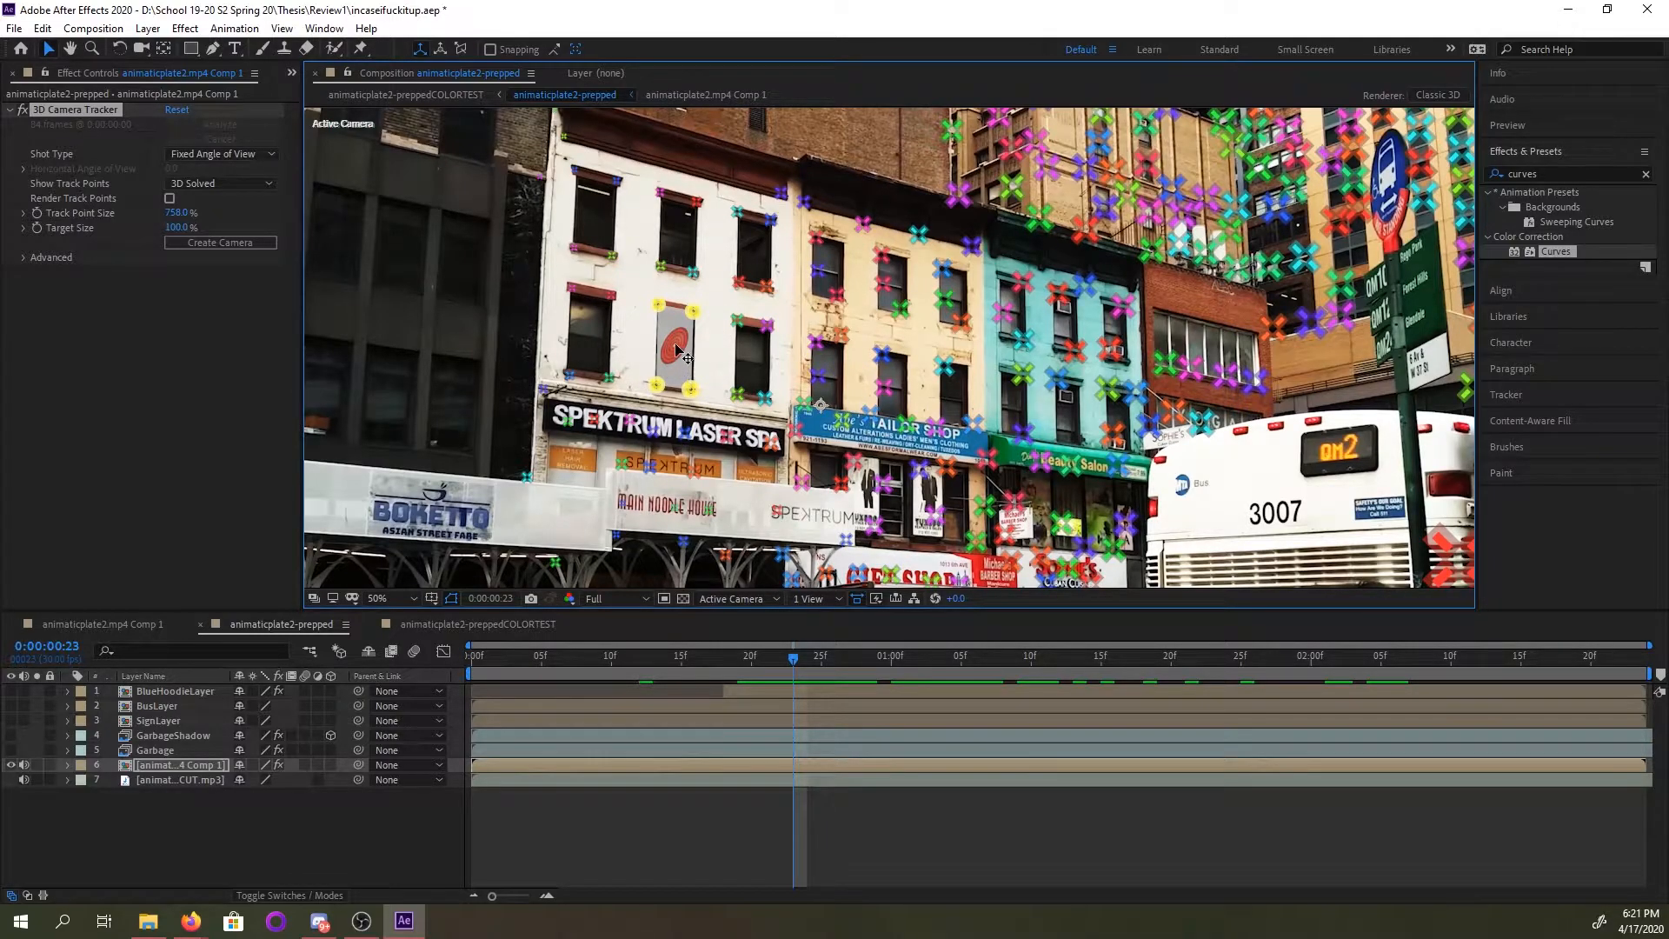
{"action": "left_click", "coordinate": [572, 167]}
{"action": "mouse_move", "coordinate": [536, 369]}
{"action": "left_mouse_down"}
{"action": "mouse_move", "coordinate": [695, 407]}
{"action": "mouse_move", "coordinate": [898, 421]}
{"action": "mouse_move", "coordinate": [917, 230]}
{"action": "mouse_move", "coordinate": [878, 178]}
{"action": "left_mouse_up"}
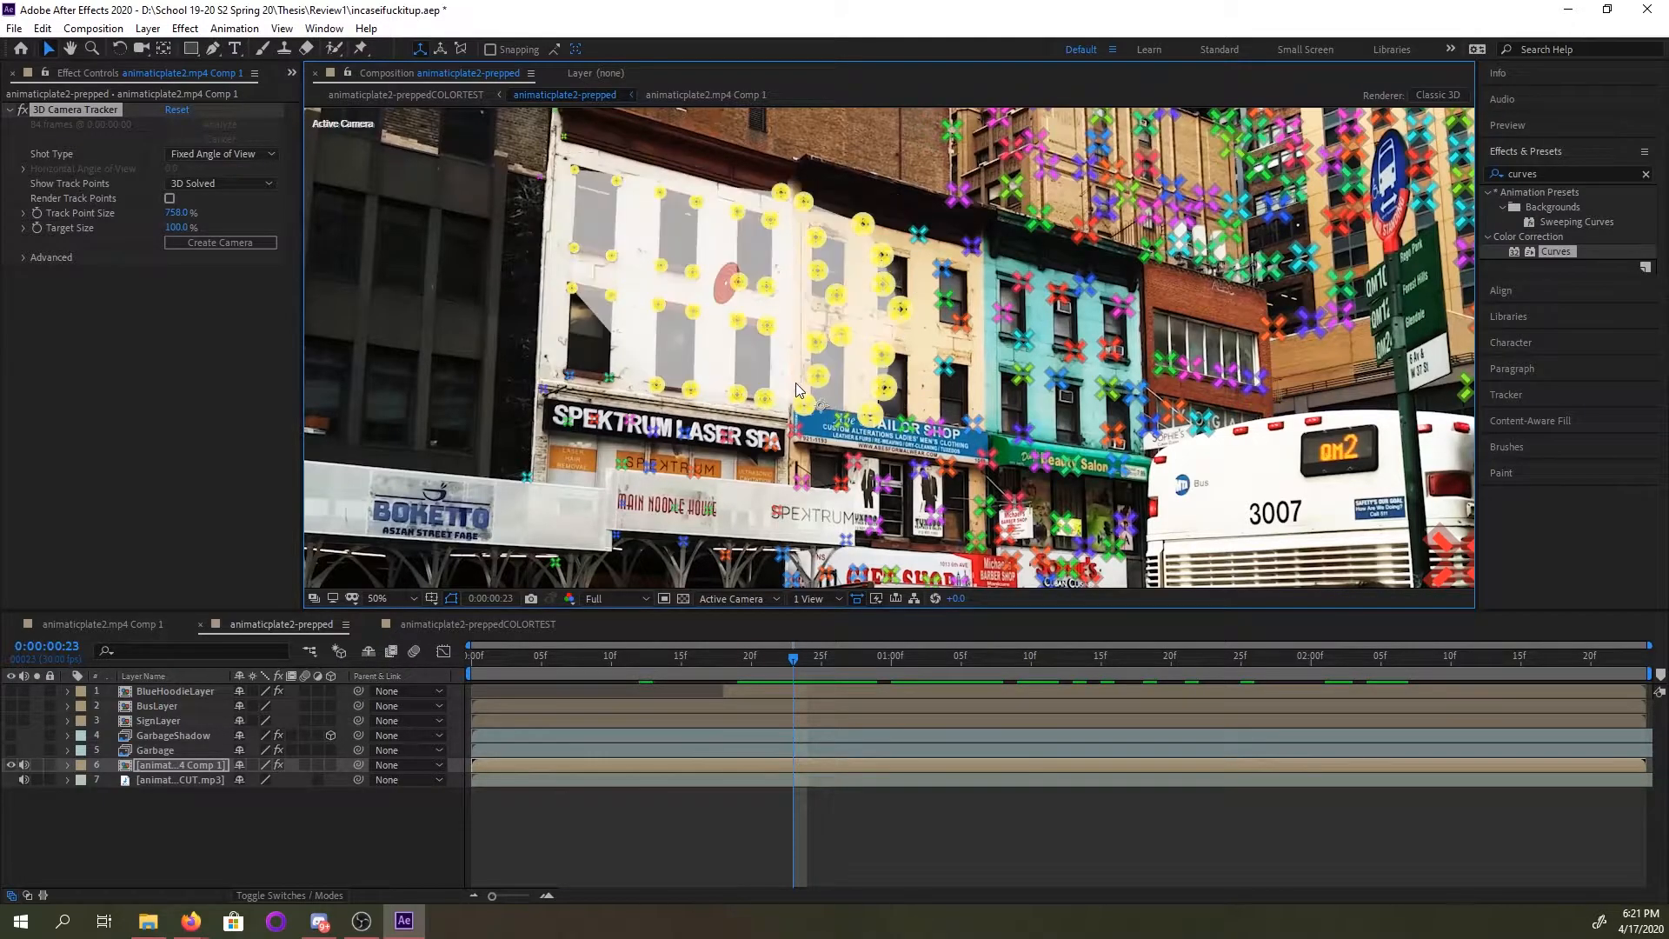
{"action": "right_click", "coordinate": [734, 295]}
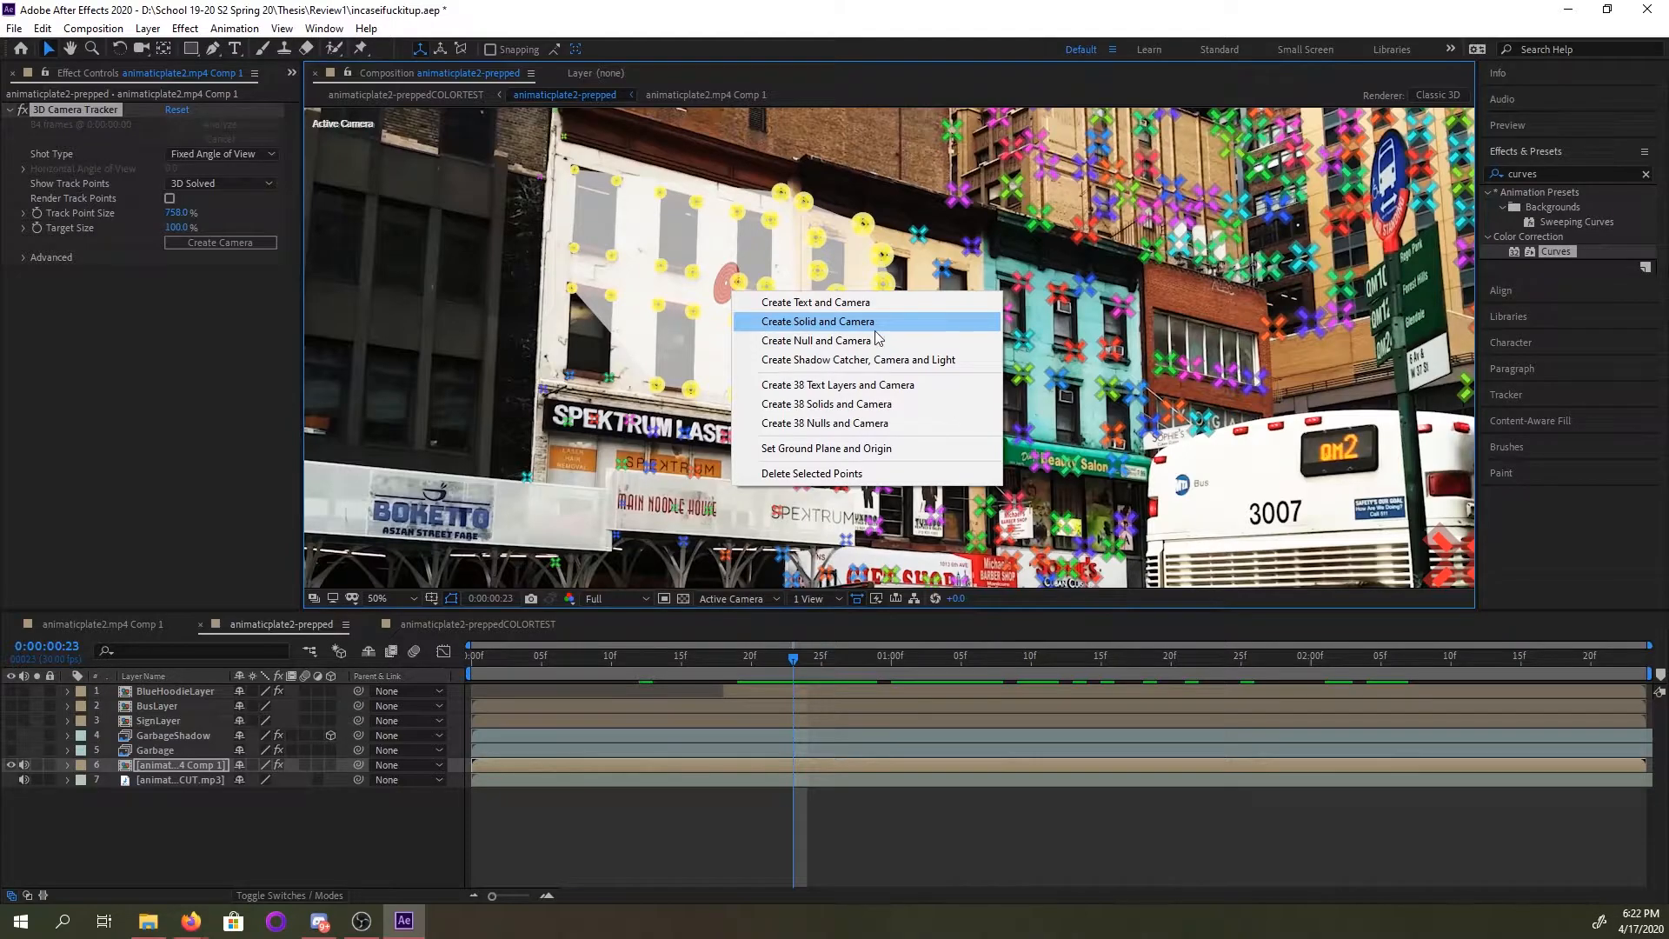
{"action": "left_click", "coordinate": [833, 322]}
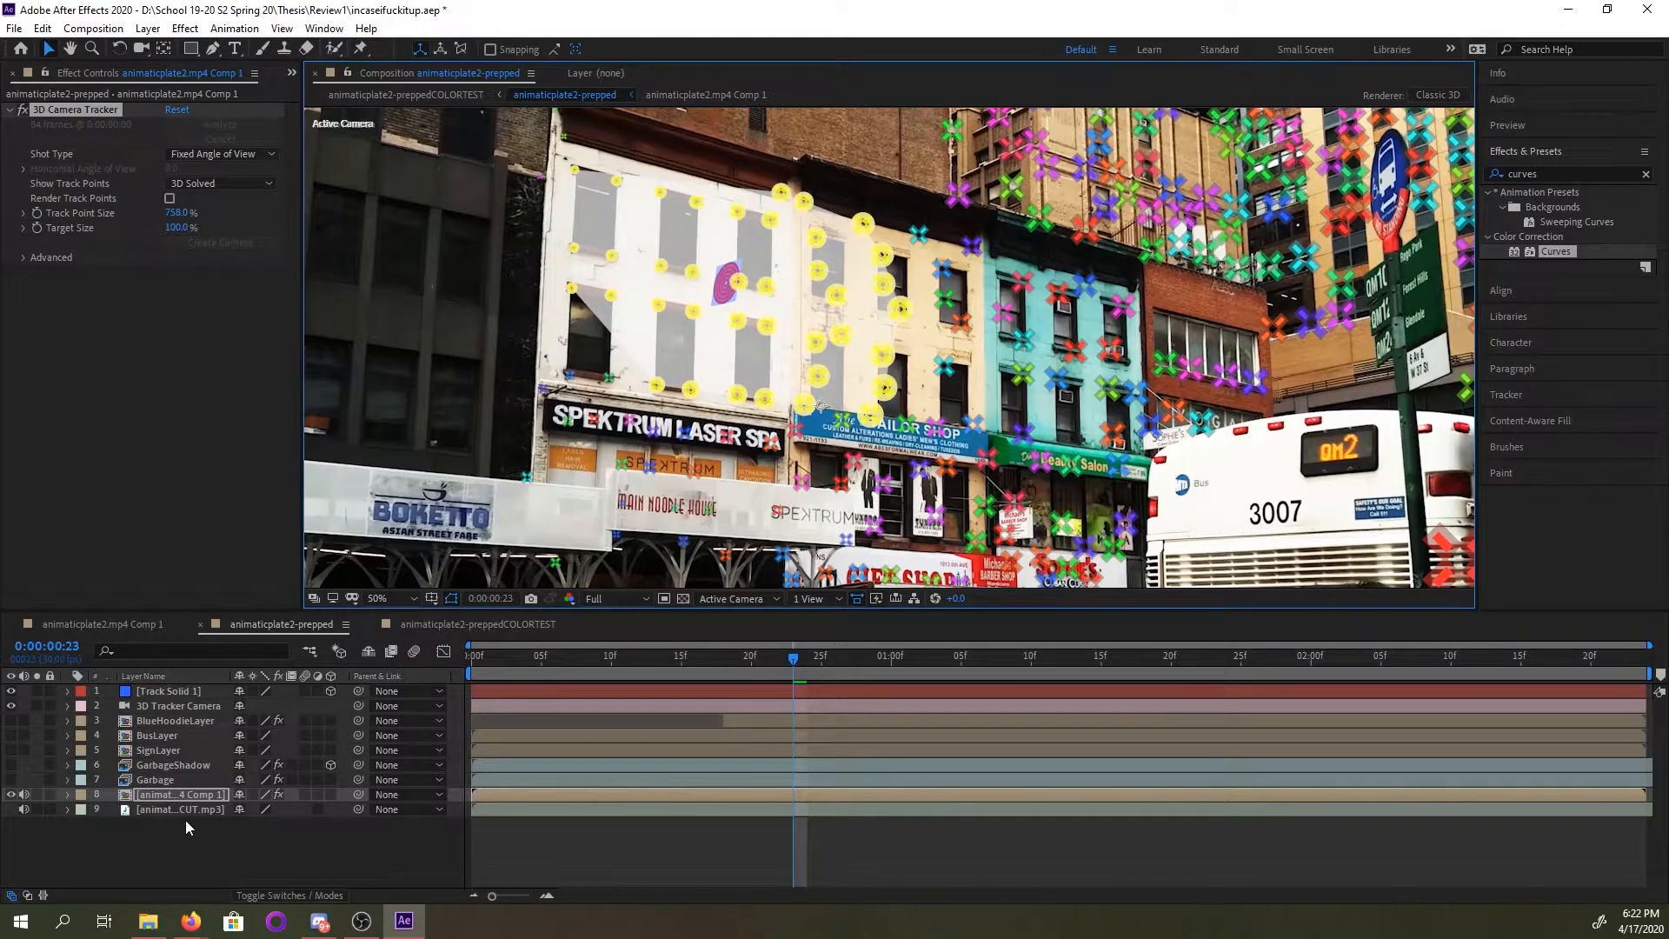
Check how the tracked solid follows the white facade between 0:00:00:20 and 0:00:01:20.
{"action": "left_click", "coordinate": [167, 707]}
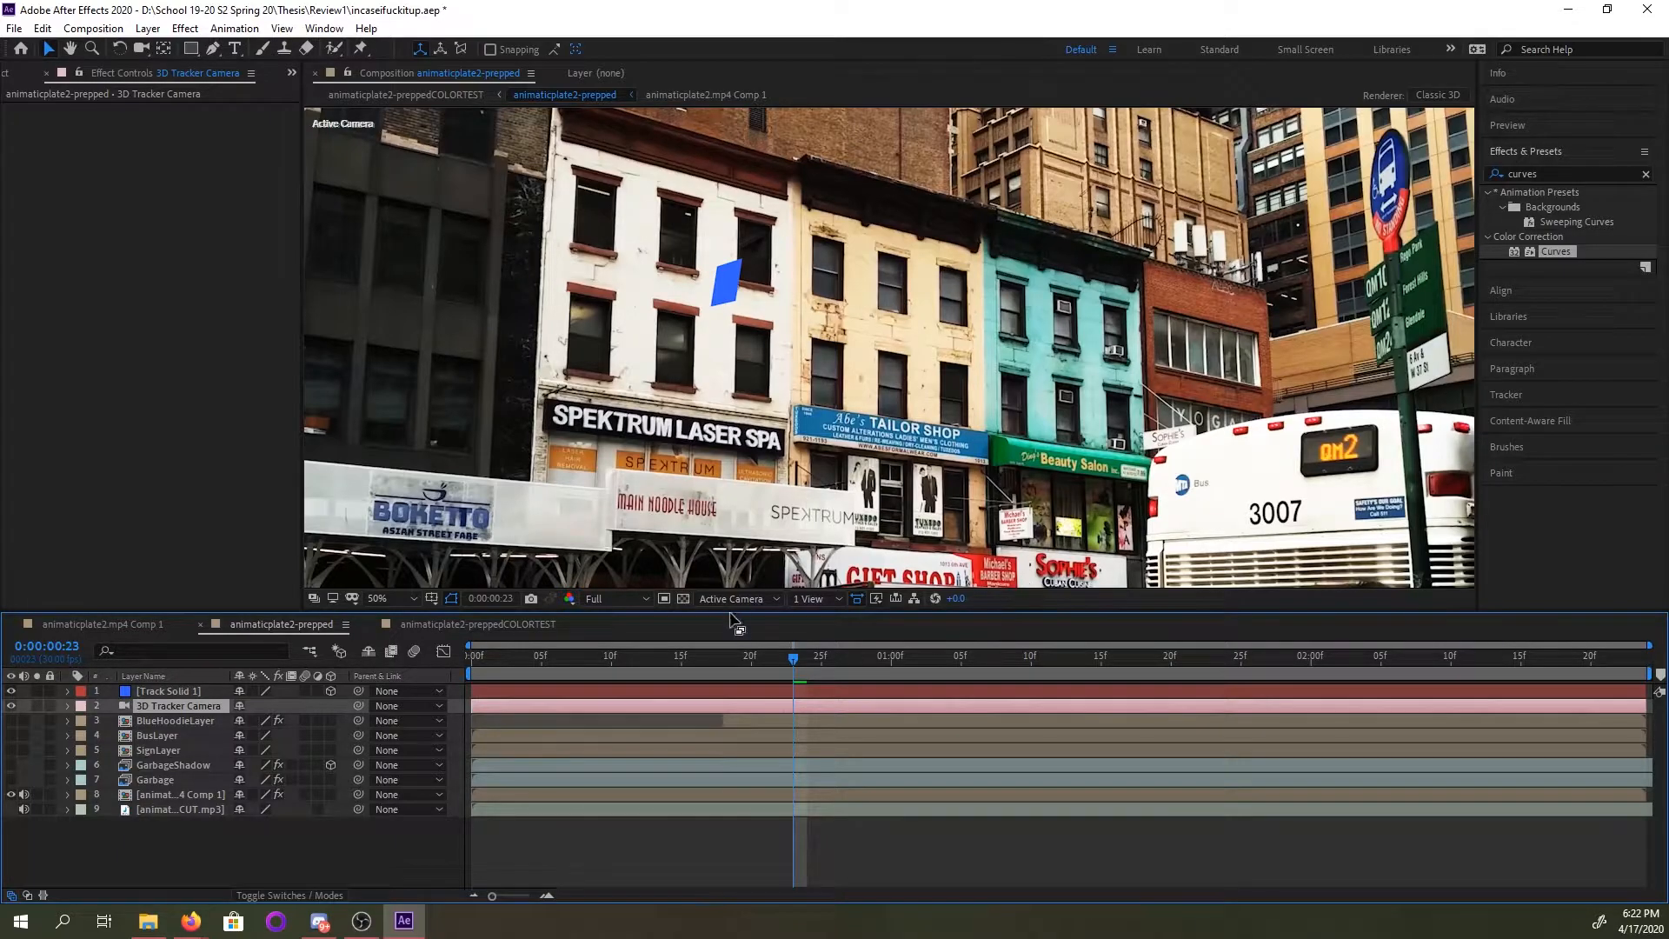
{"action": "left_click_drag", "start_coordinate": [770, 659], "coordinate": [1171, 653]}
{"action": "left_click", "coordinate": [722, 283]}
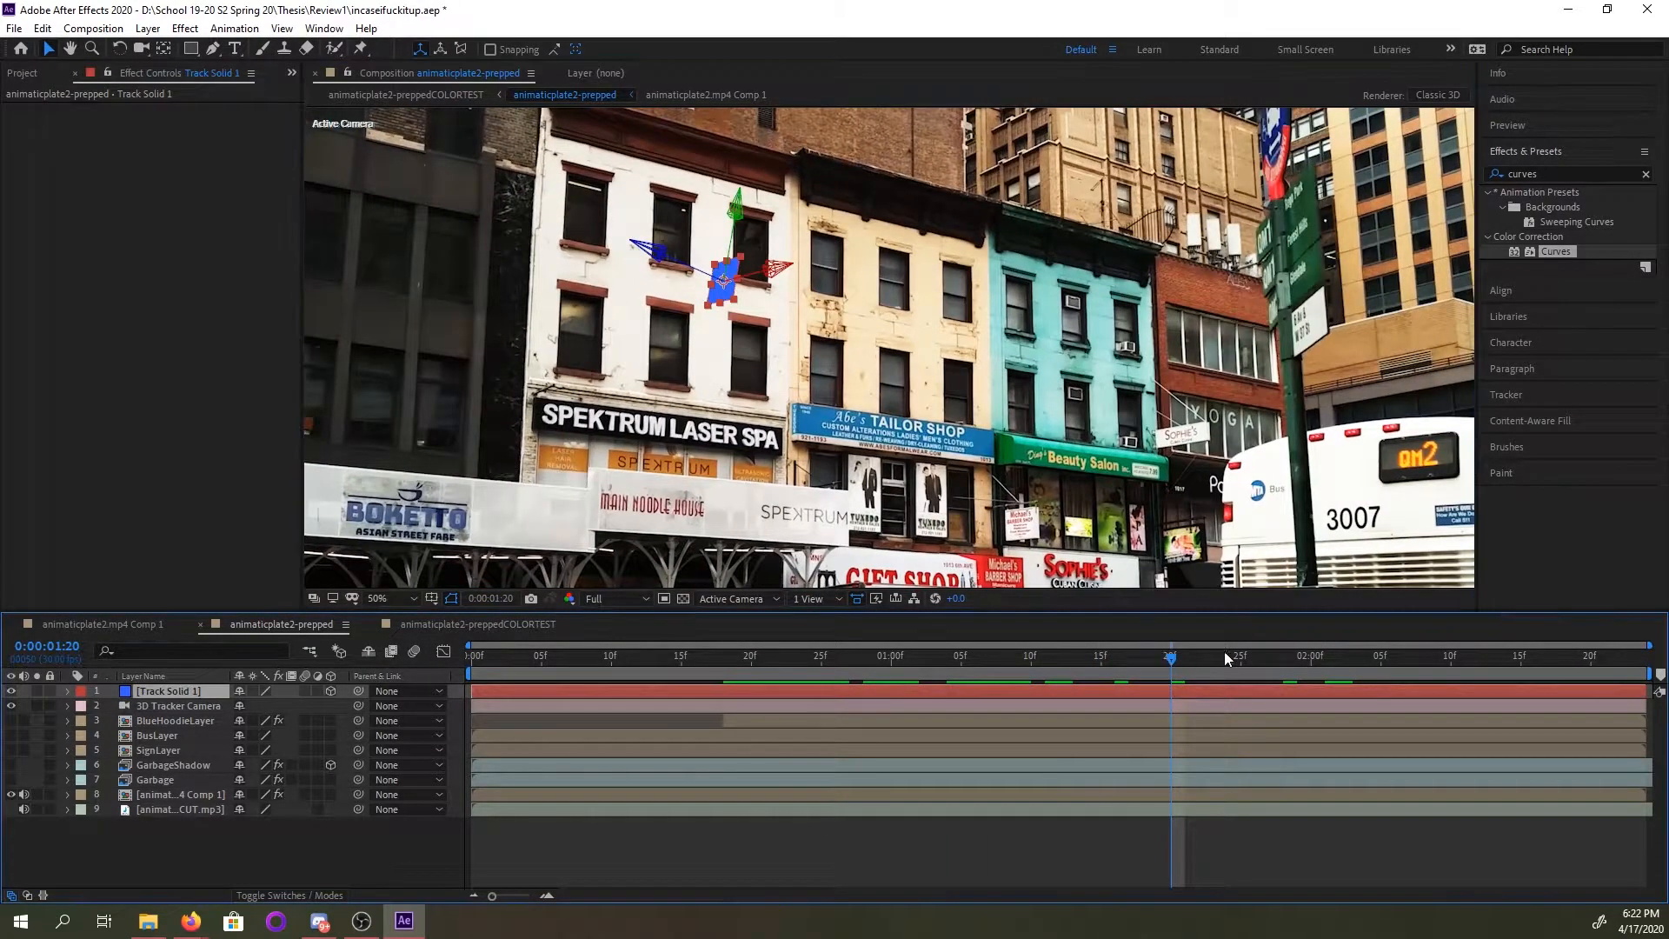
{"action": "left_click_drag", "start_coordinate": [1283, 658], "coordinate": [960, 667]}
{"action": "left_click", "coordinate": [751, 661]}
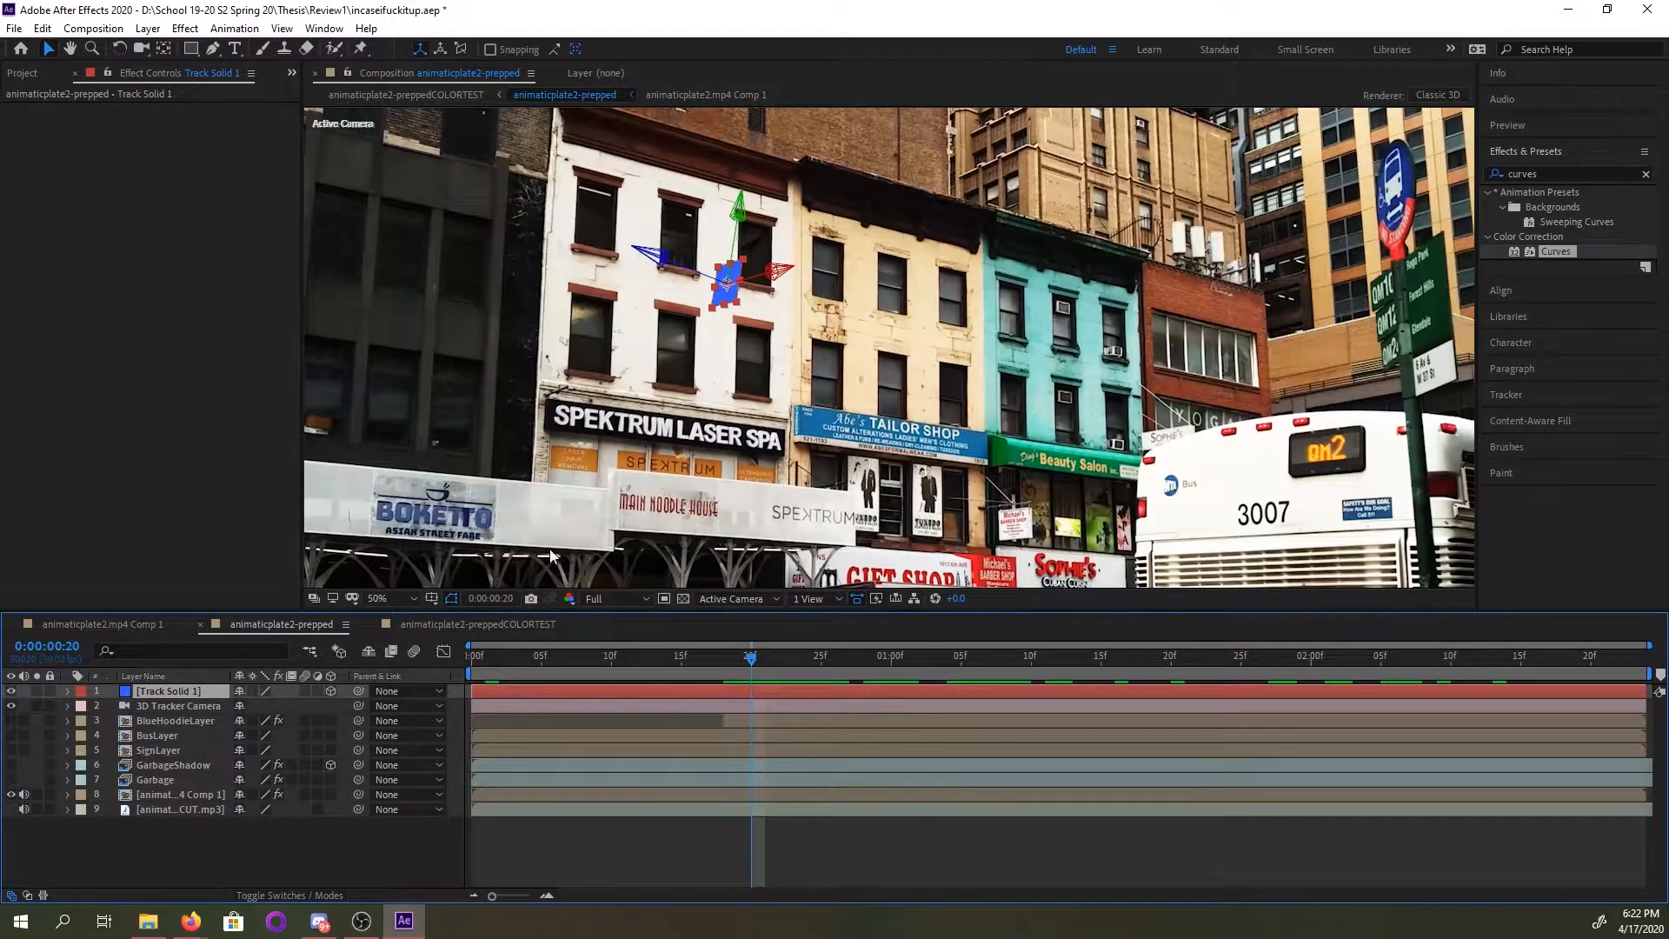
Rotate Track Solid 1 to match the white facade's plane, with an orientation of about 355.7°, 333.8°, 1.9°.
{"action": "left_click", "coordinate": [67, 692]}
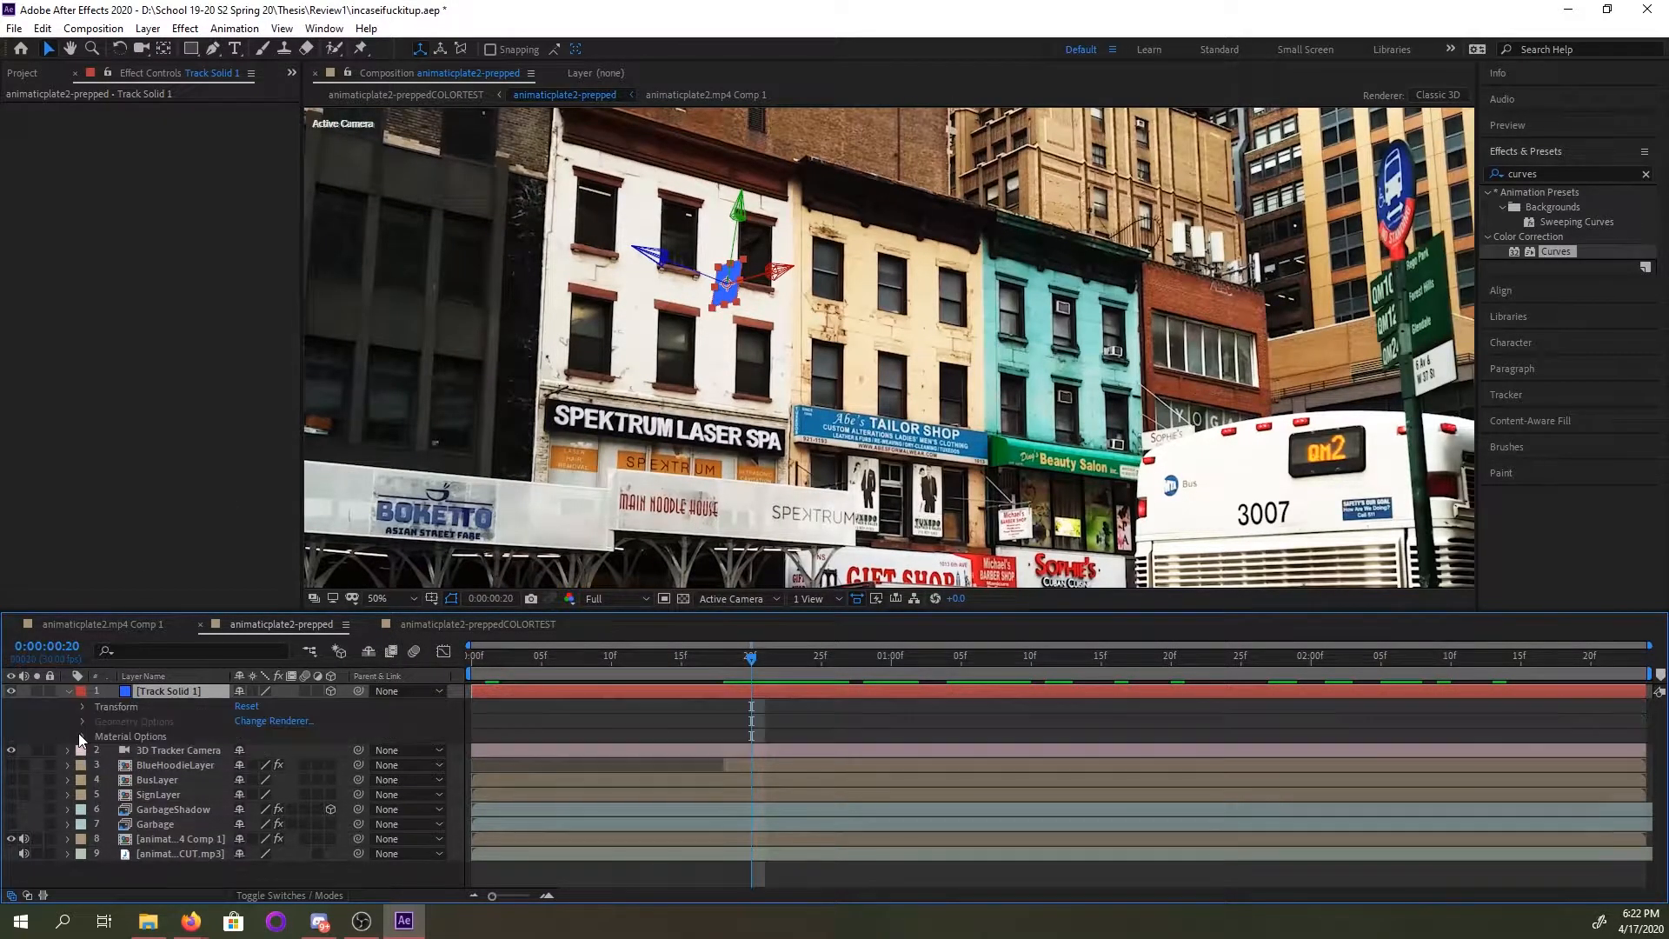
{"action": "left_click", "coordinate": [83, 707]}
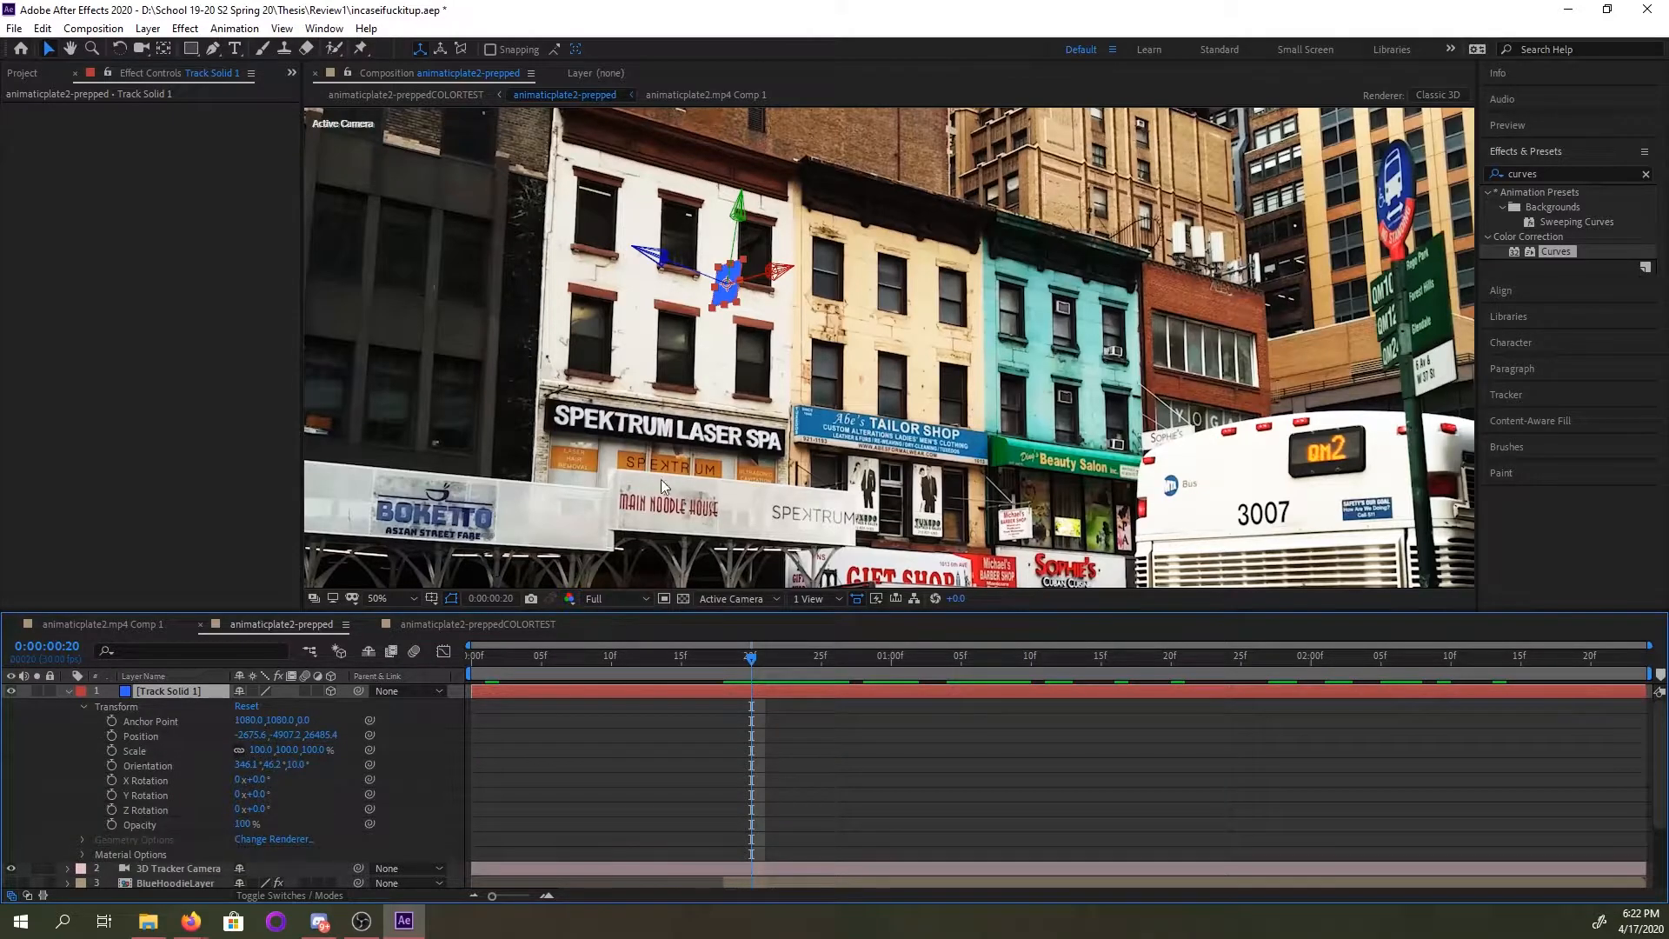
{"action": "left_click_drag", "start_coordinate": [771, 666], "coordinate": [1064, 661]}
{"action": "left_click_drag", "start_coordinate": [678, 644], "coordinate": [793, 645]}
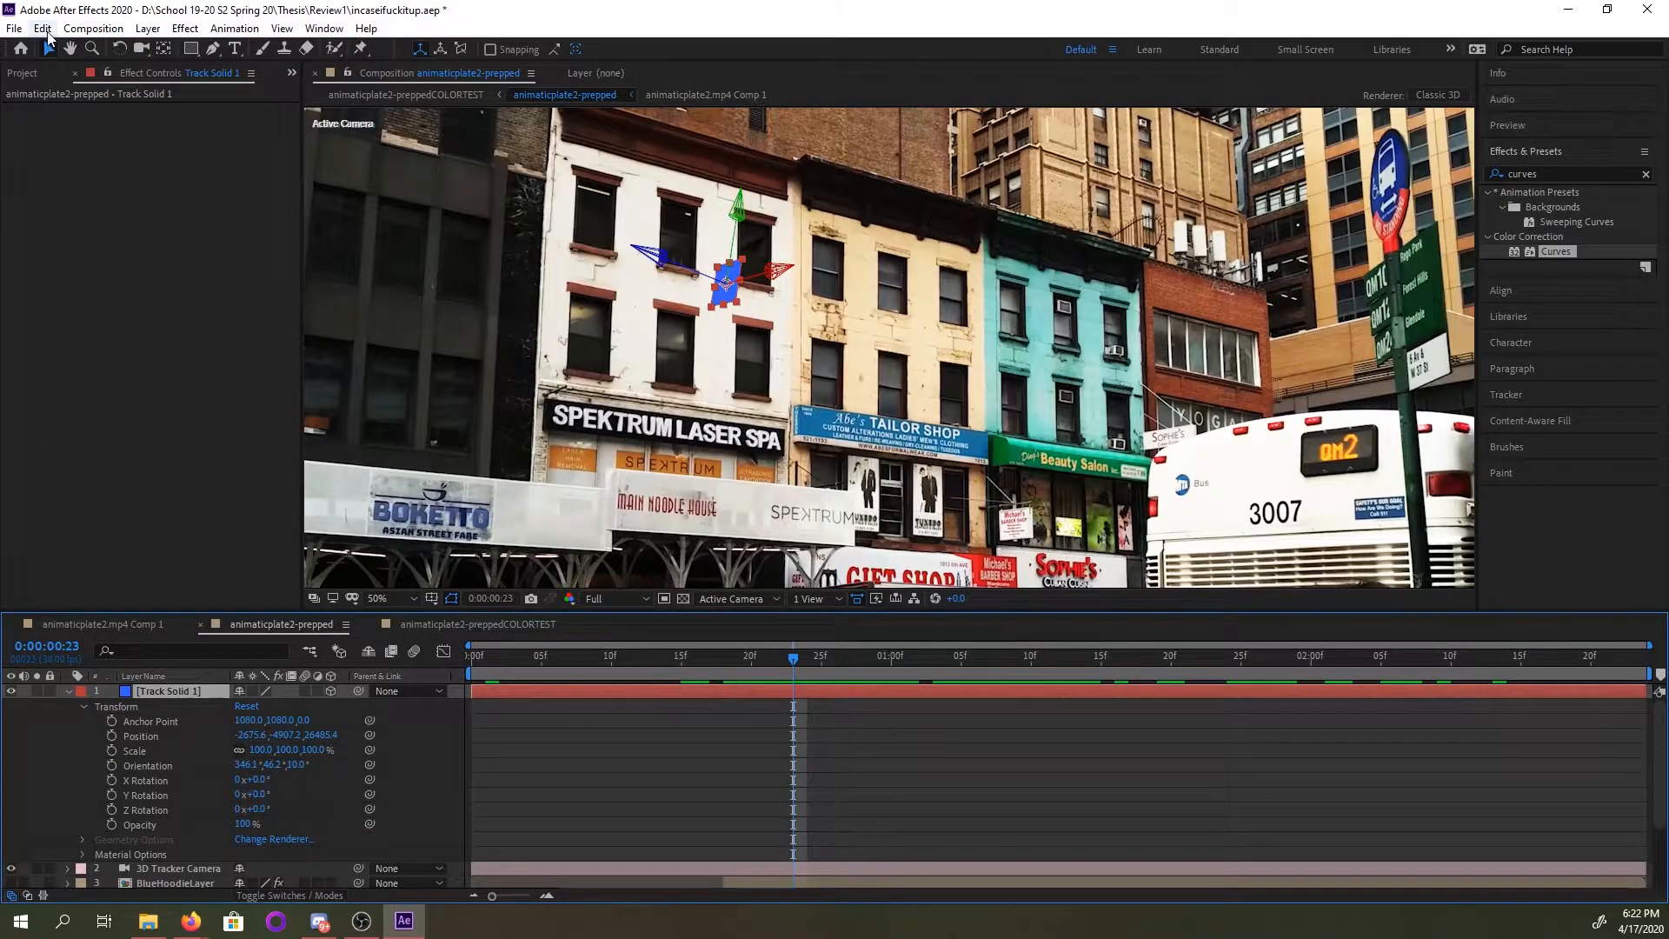
{"action": "left_click", "coordinate": [119, 48]}
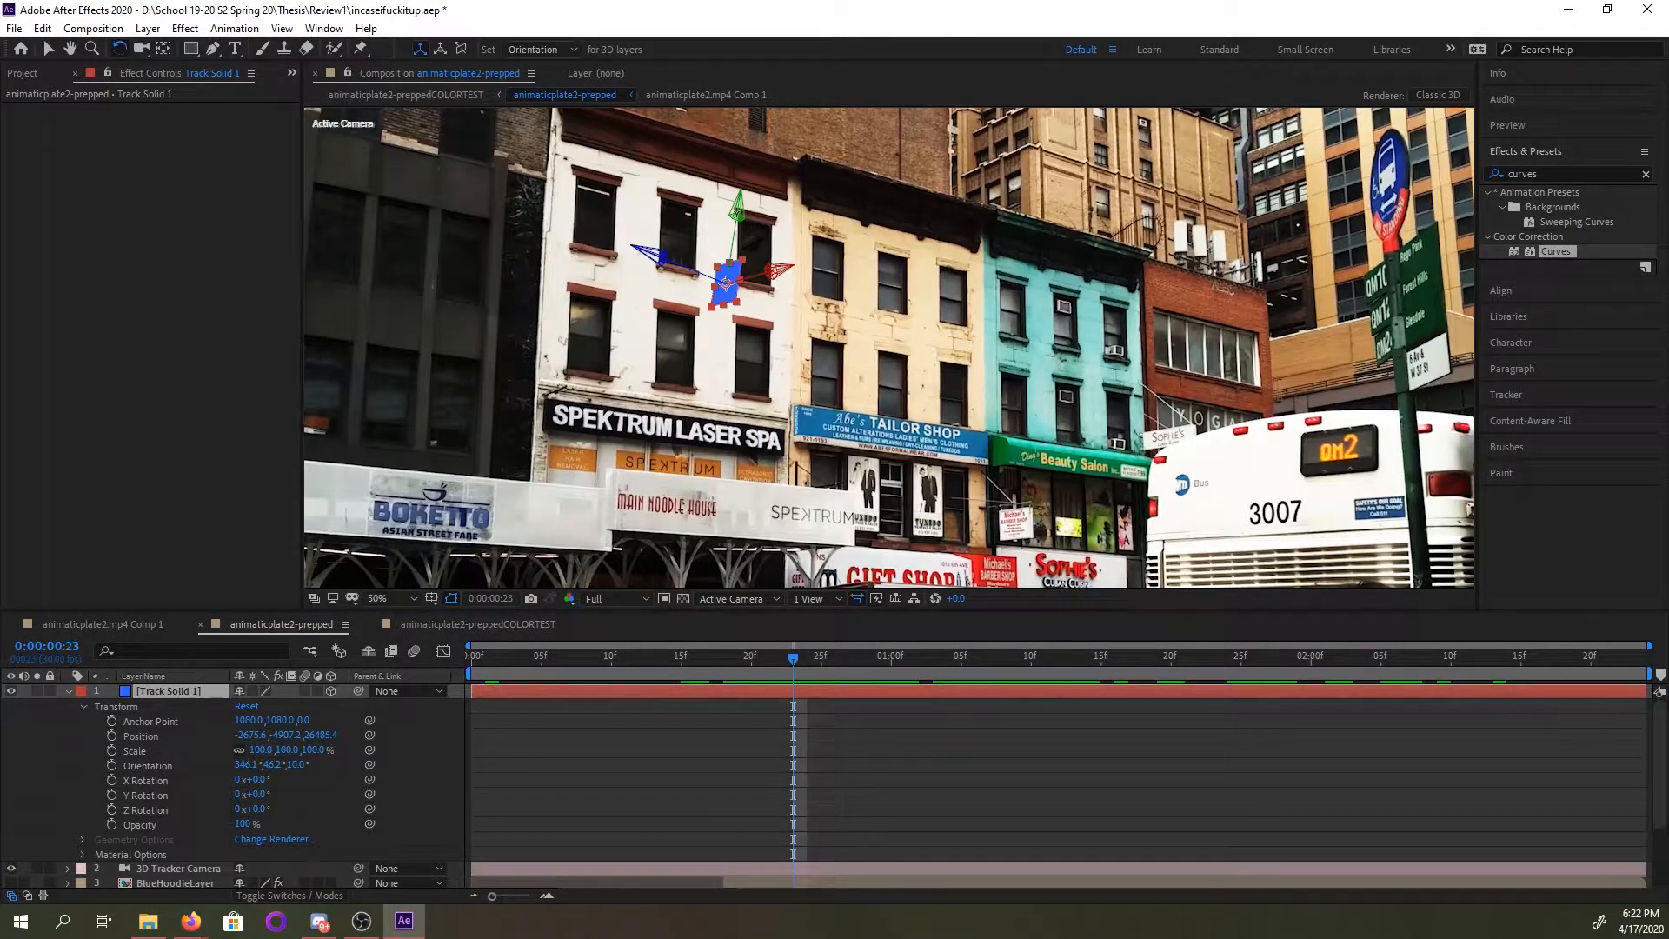
{"action": "left_click_drag", "start_coordinate": [747, 226], "coordinate": [762, 219]}
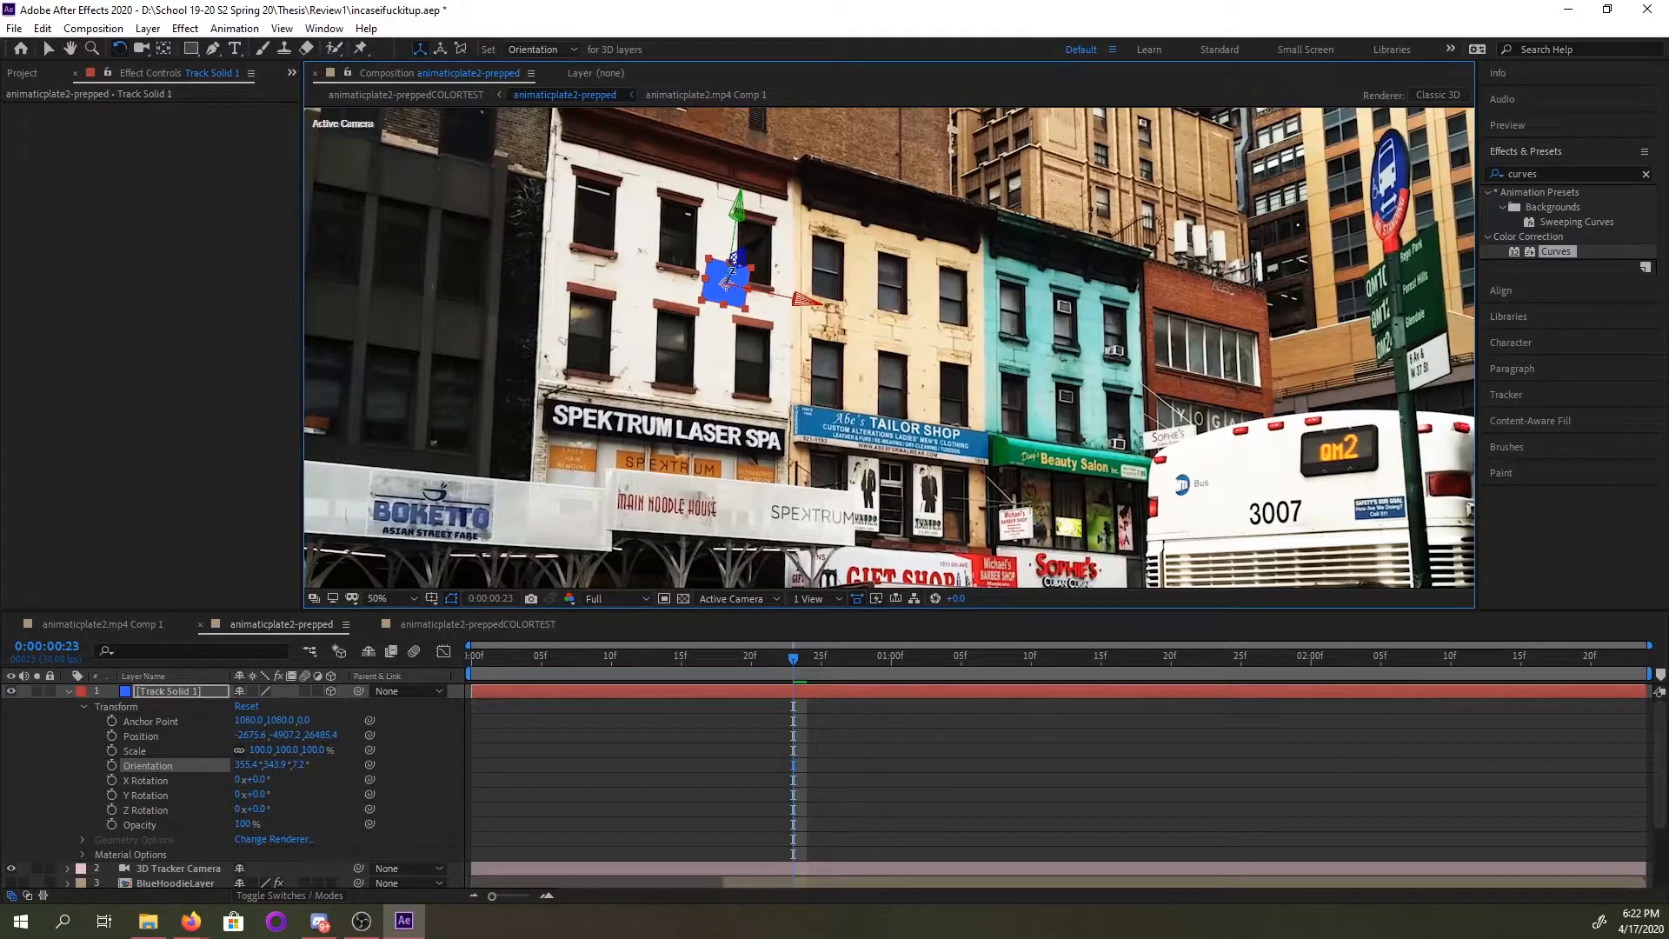
{"action": "mouse_move", "coordinate": [734, 258]}
{"action": "left_mouse_down"}
{"action": "mouse_move", "coordinate": [739, 216]}
{"action": "mouse_move", "coordinate": [751, 256]}
{"action": "left_mouse_up"}
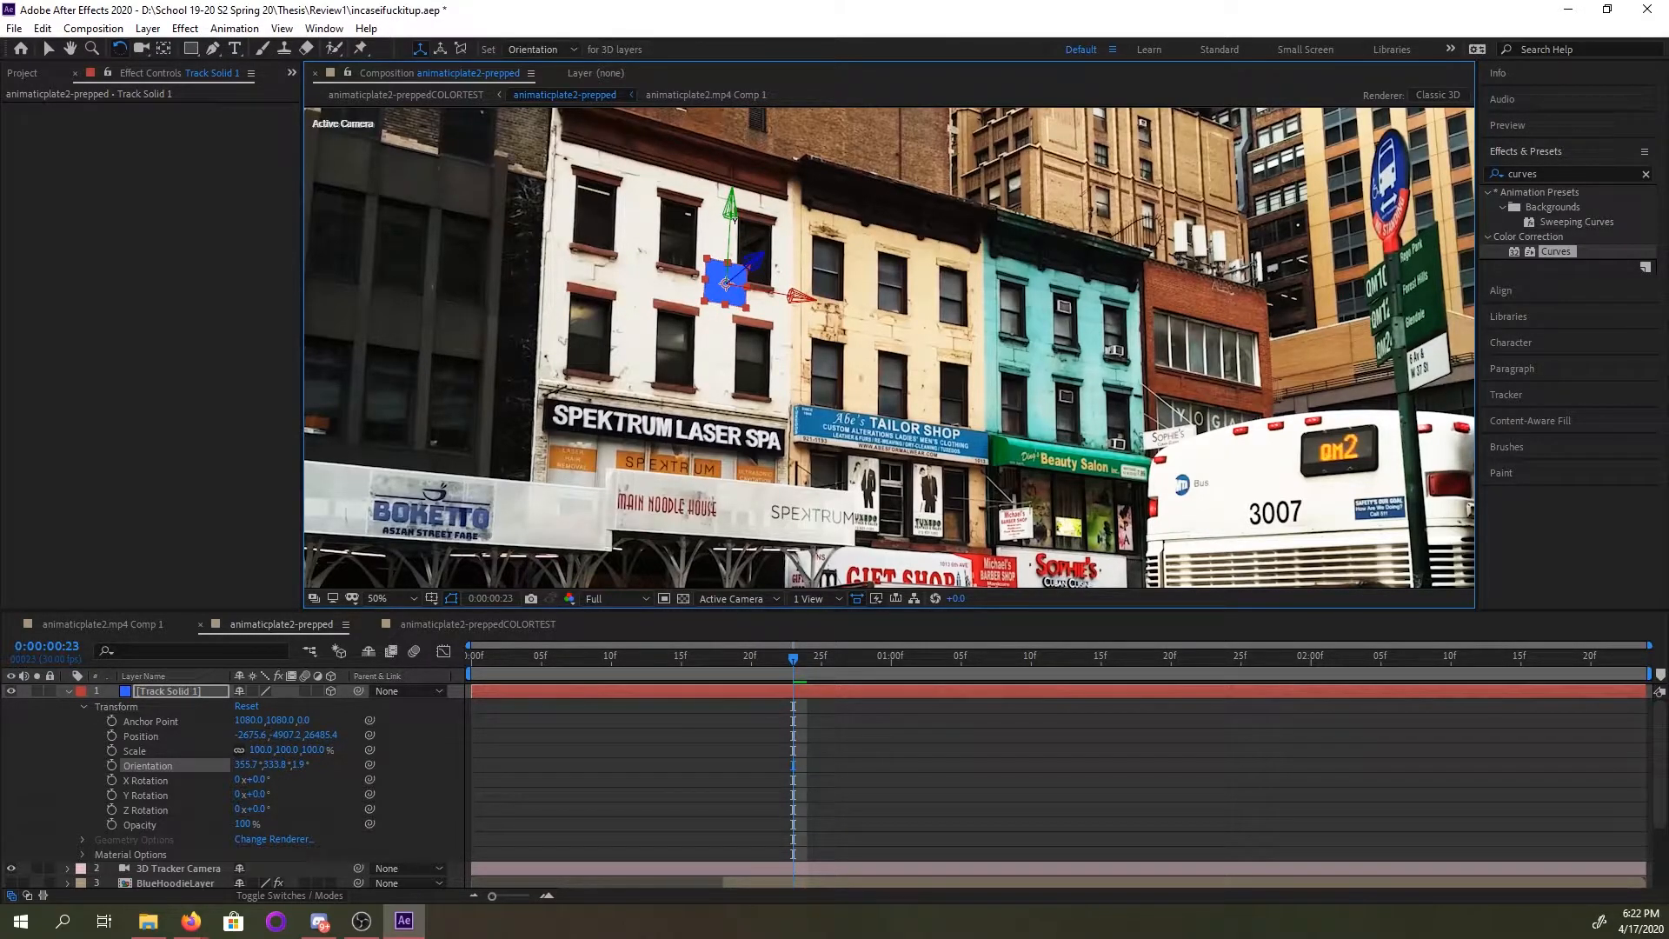
Check how the rotated solid sits on the white facade between 0:00:00:20 and 0:00:00:29.
{"action": "left_click", "coordinate": [849, 659]}
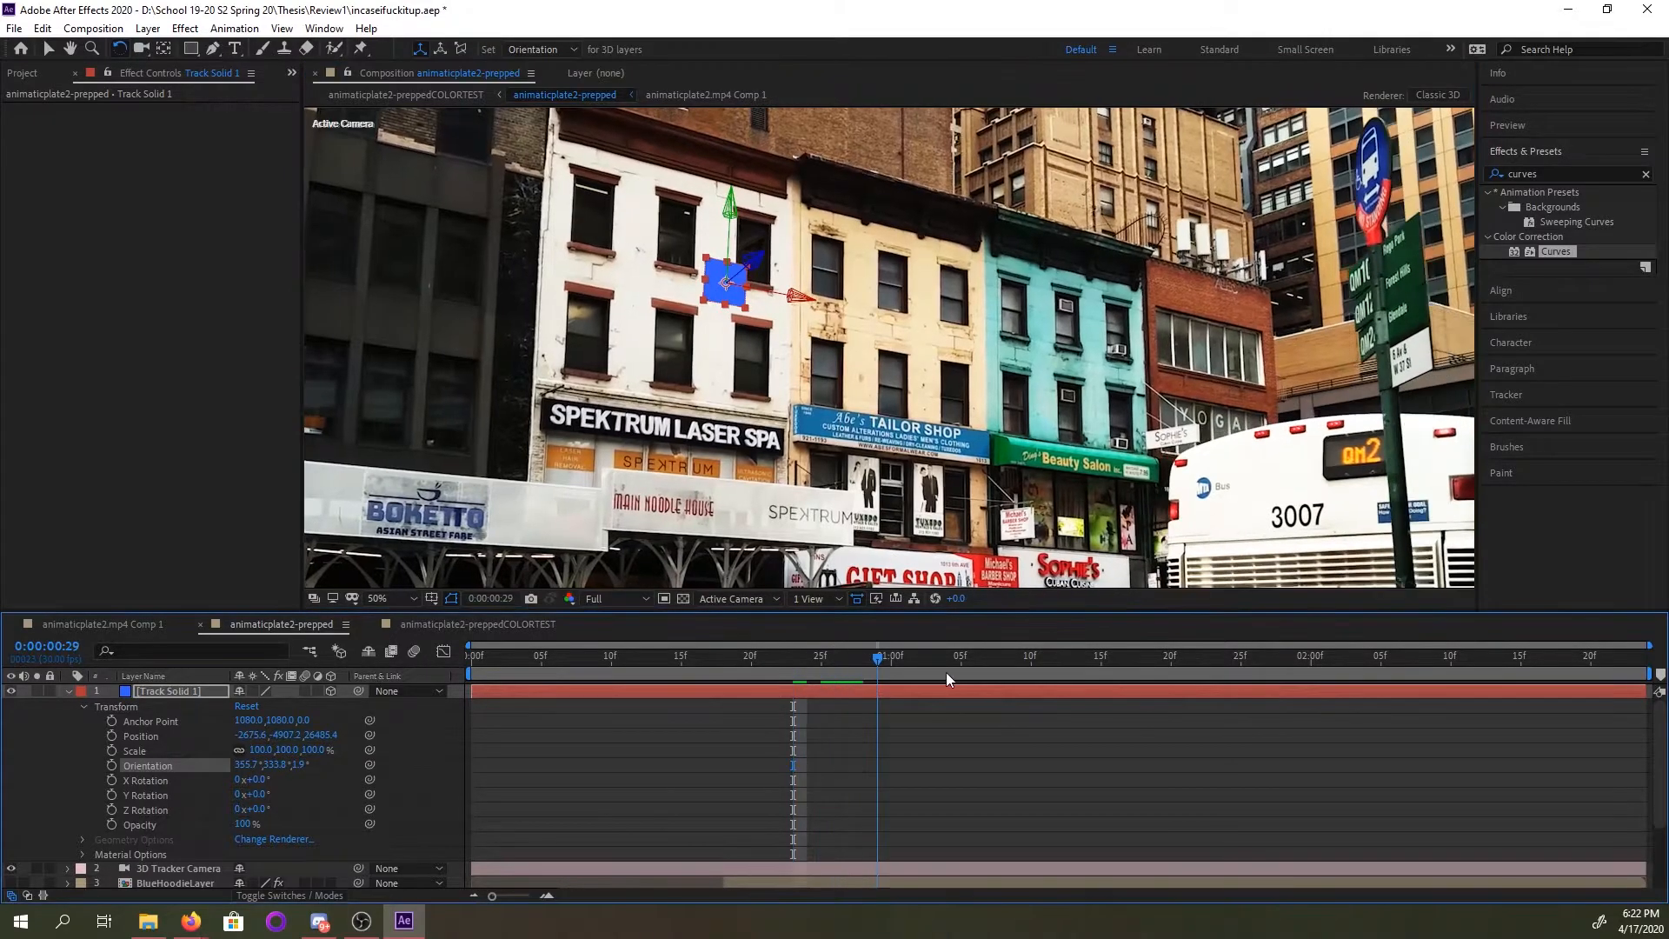
{"action": "key", "text": "space"}
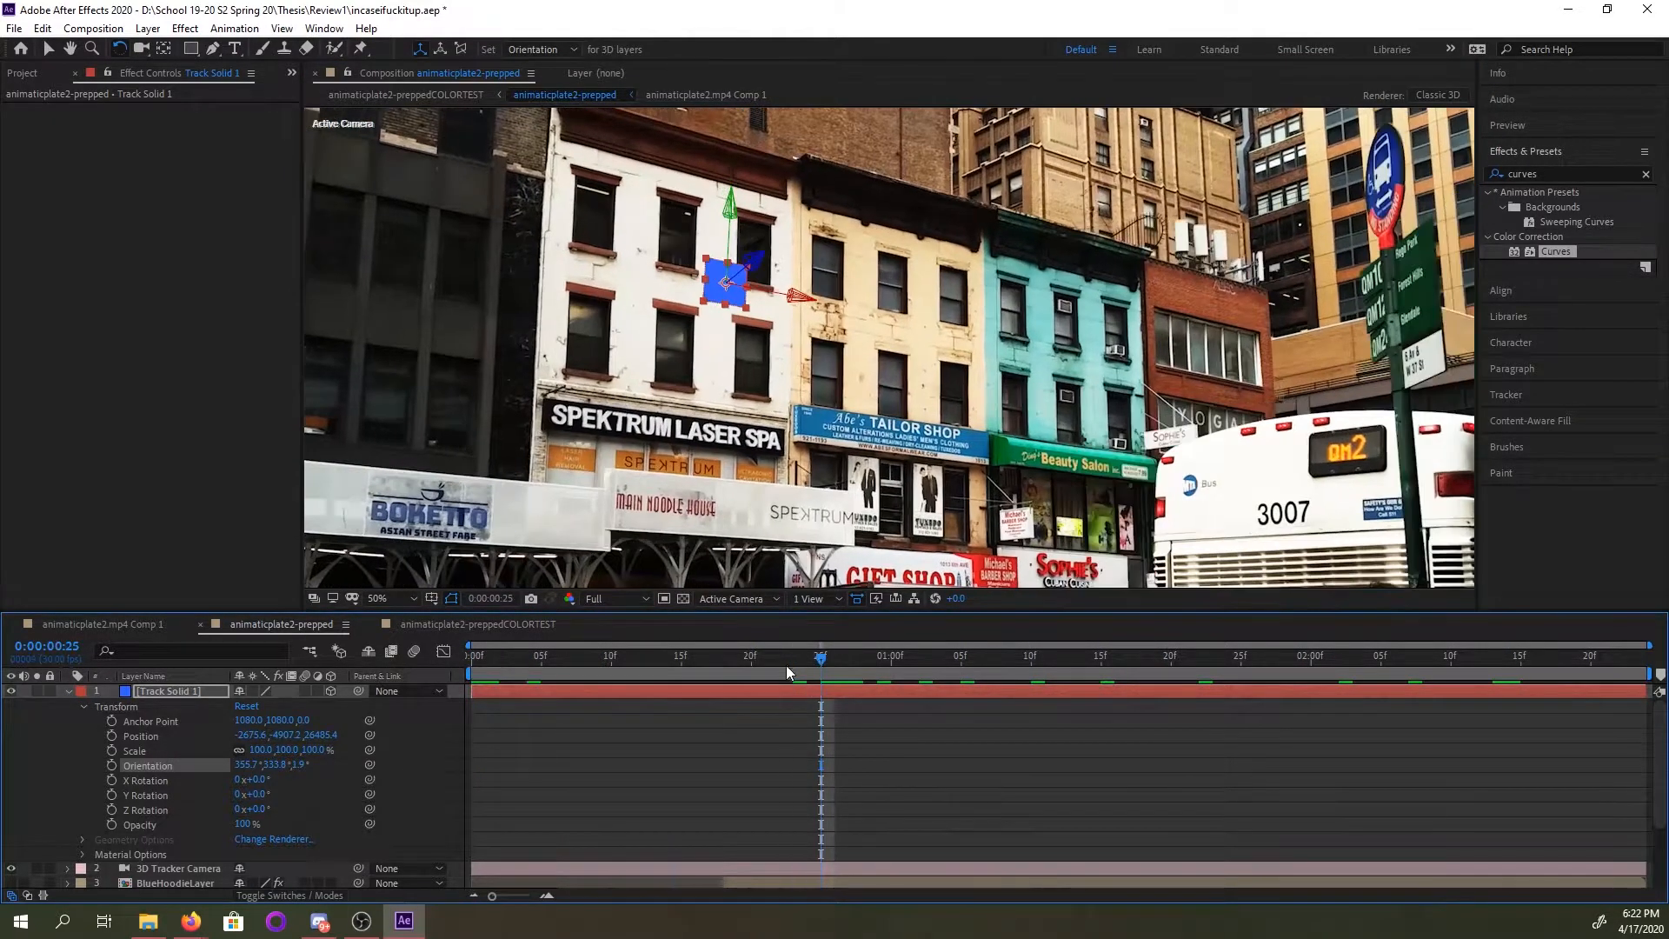
{"action": "scroll", "coordinate": [908, 400], "scroll_direction": "down", "scroll_amount": 2}
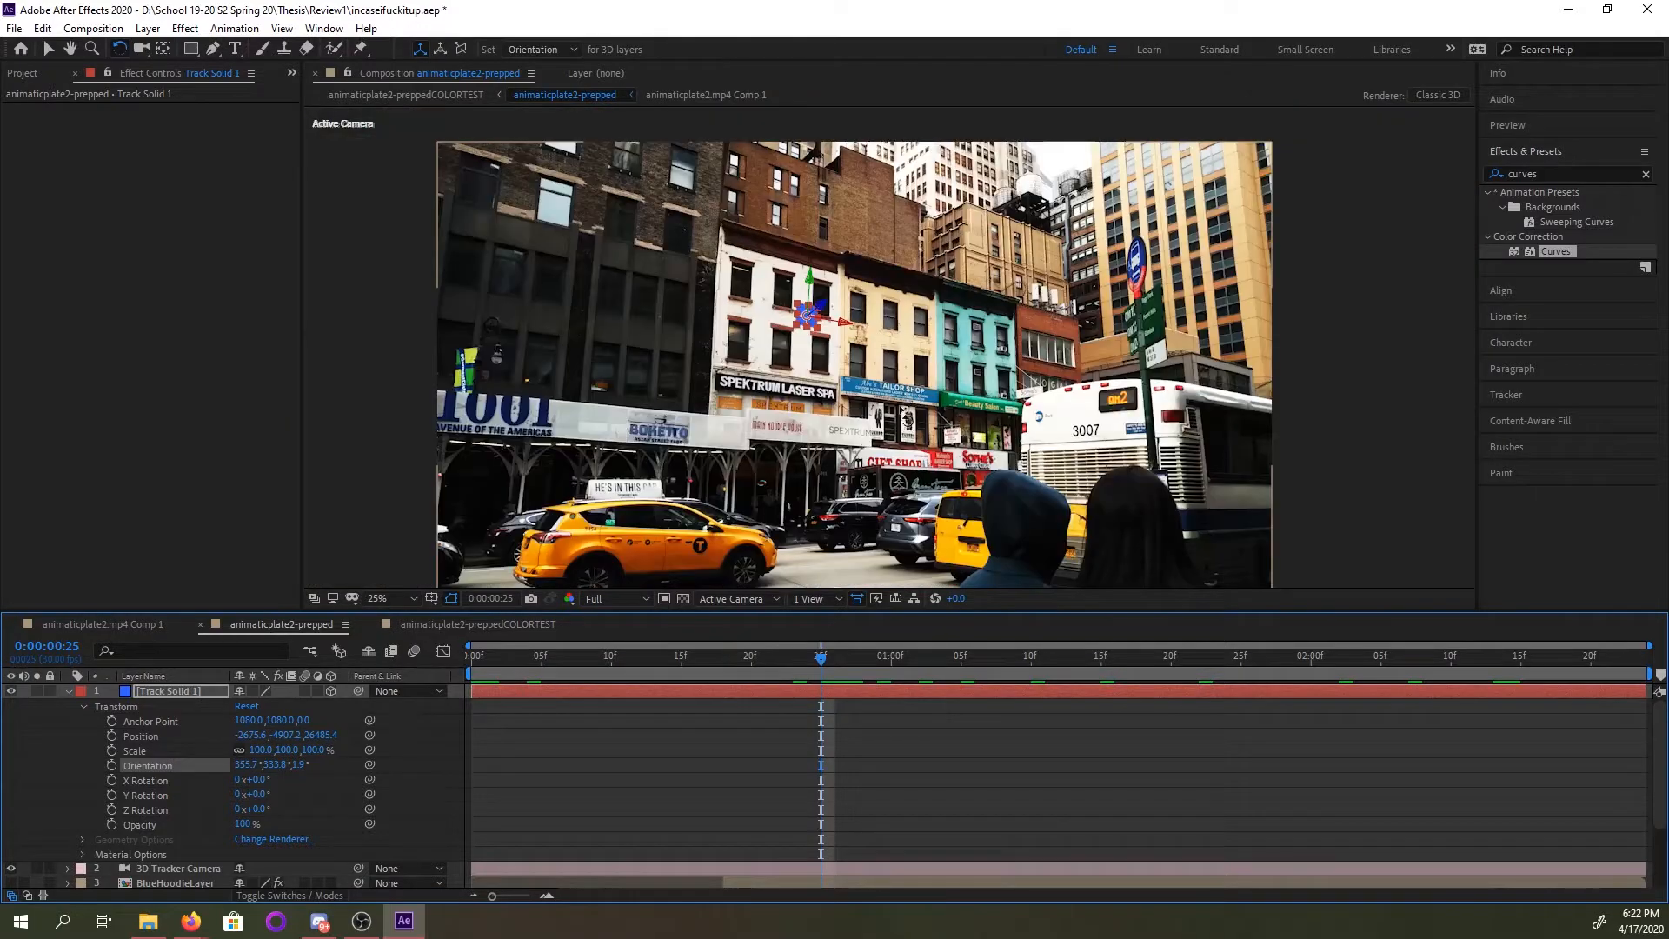
{"action": "left_click", "coordinate": [752, 657]}
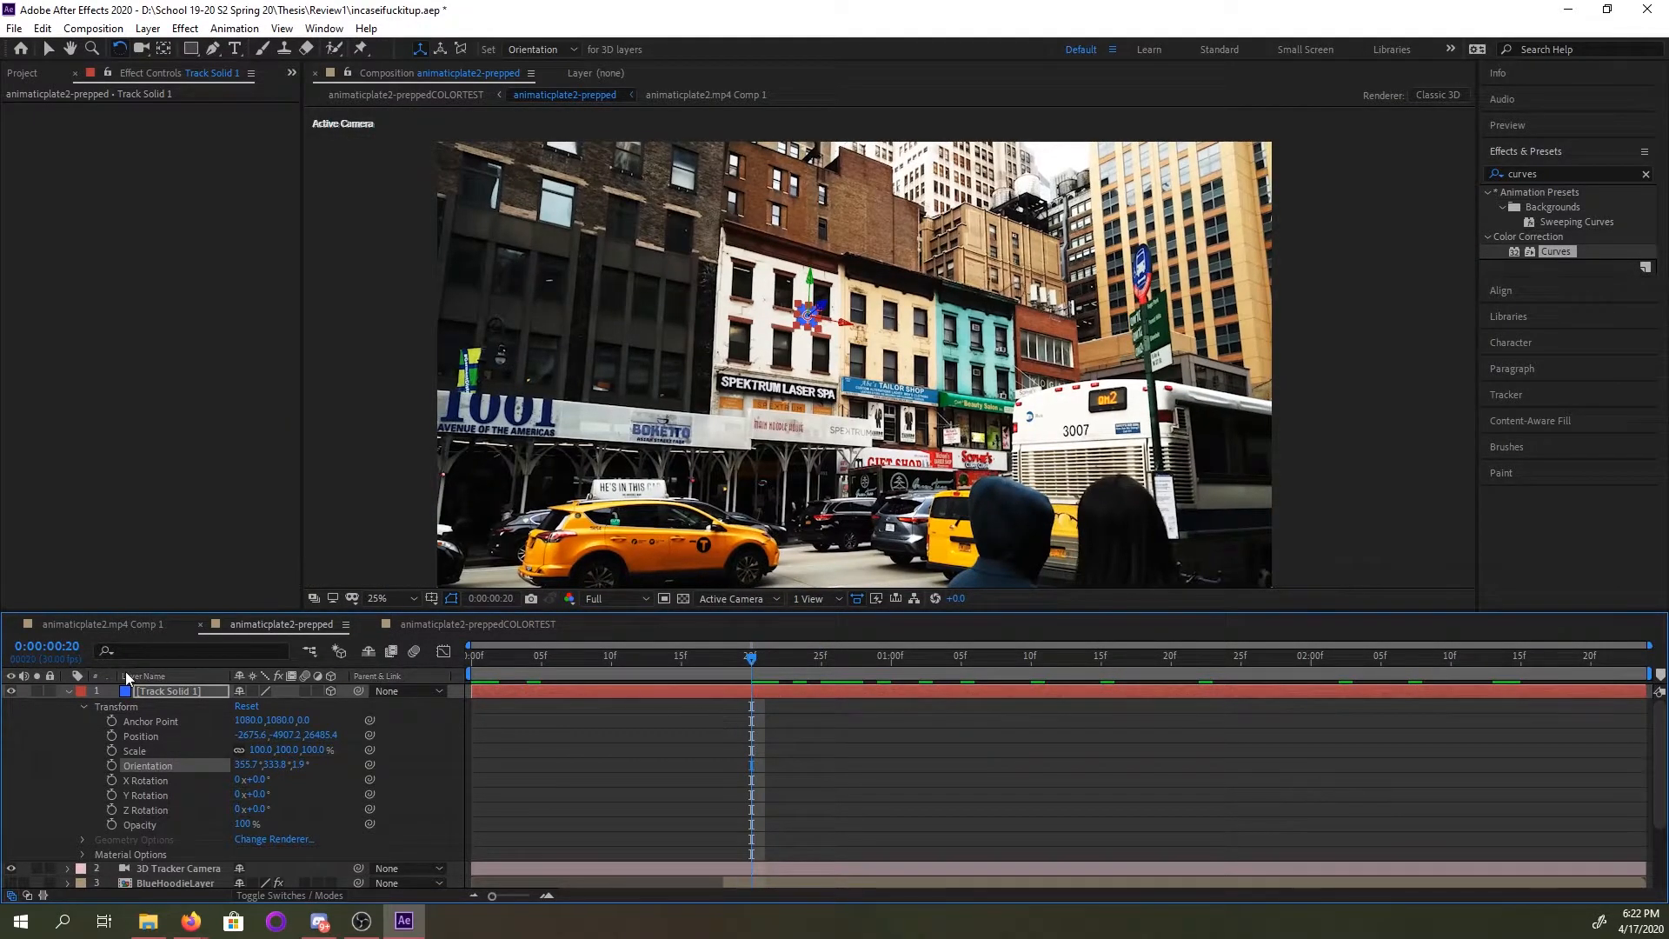
Delete the Track Solid 1 layer and keep the 3D Tracker Camera.
{"action": "left_click", "coordinate": [182, 705]}
{"action": "left_click", "coordinate": [188, 690]}
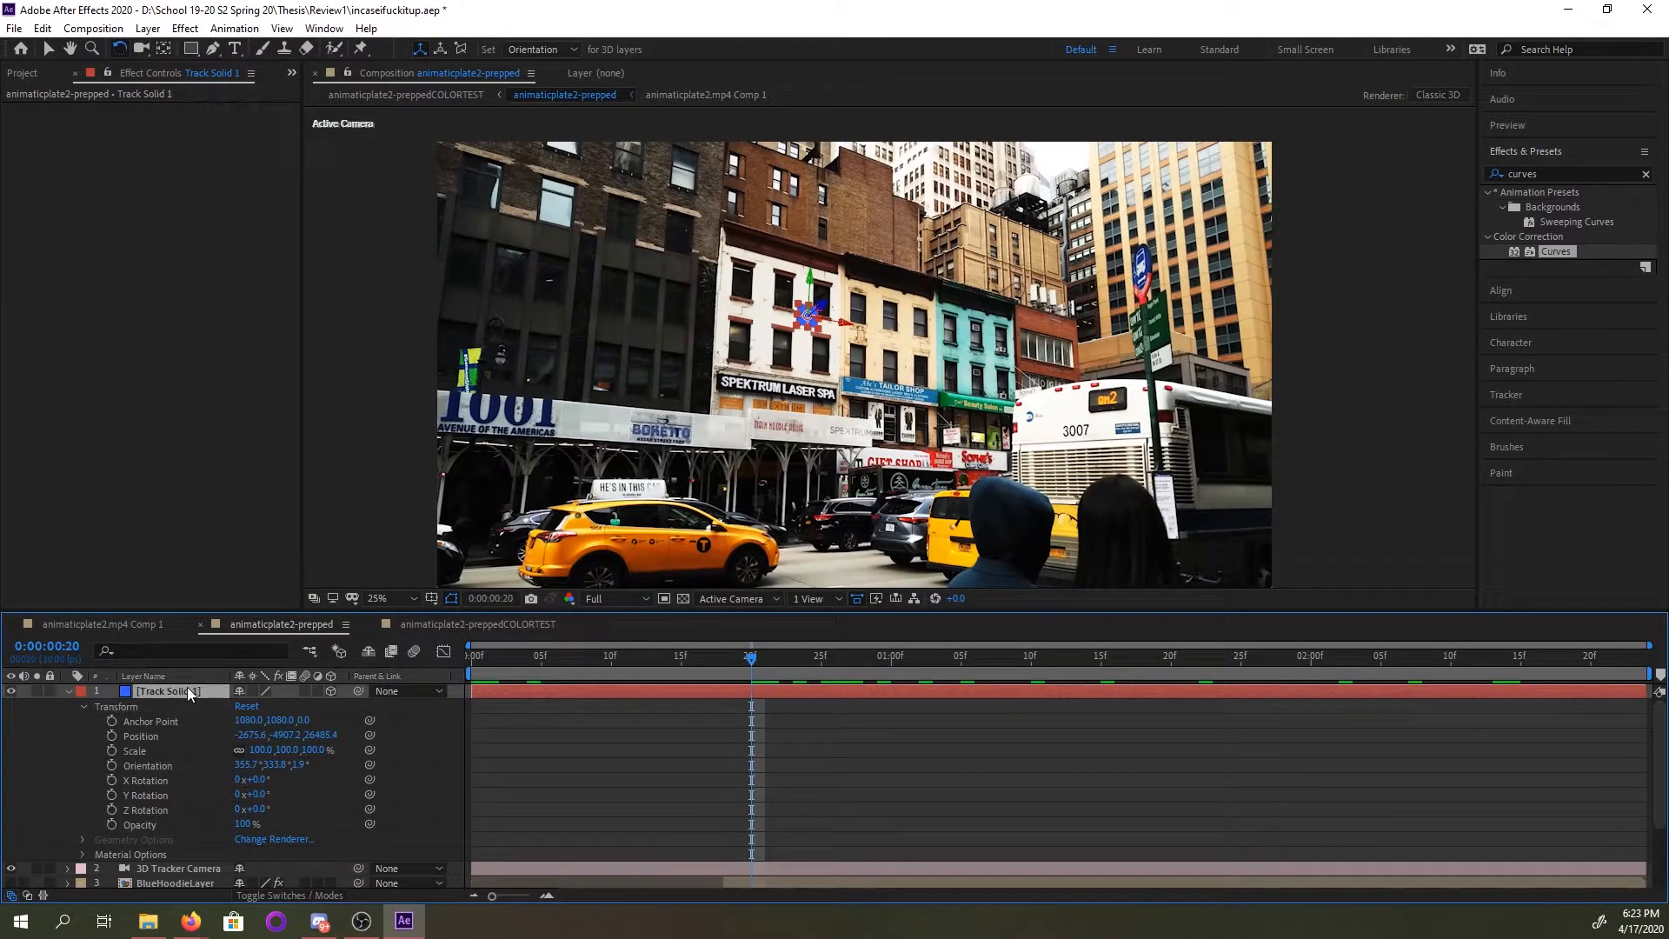
{"action": "key", "text": "Delete"}
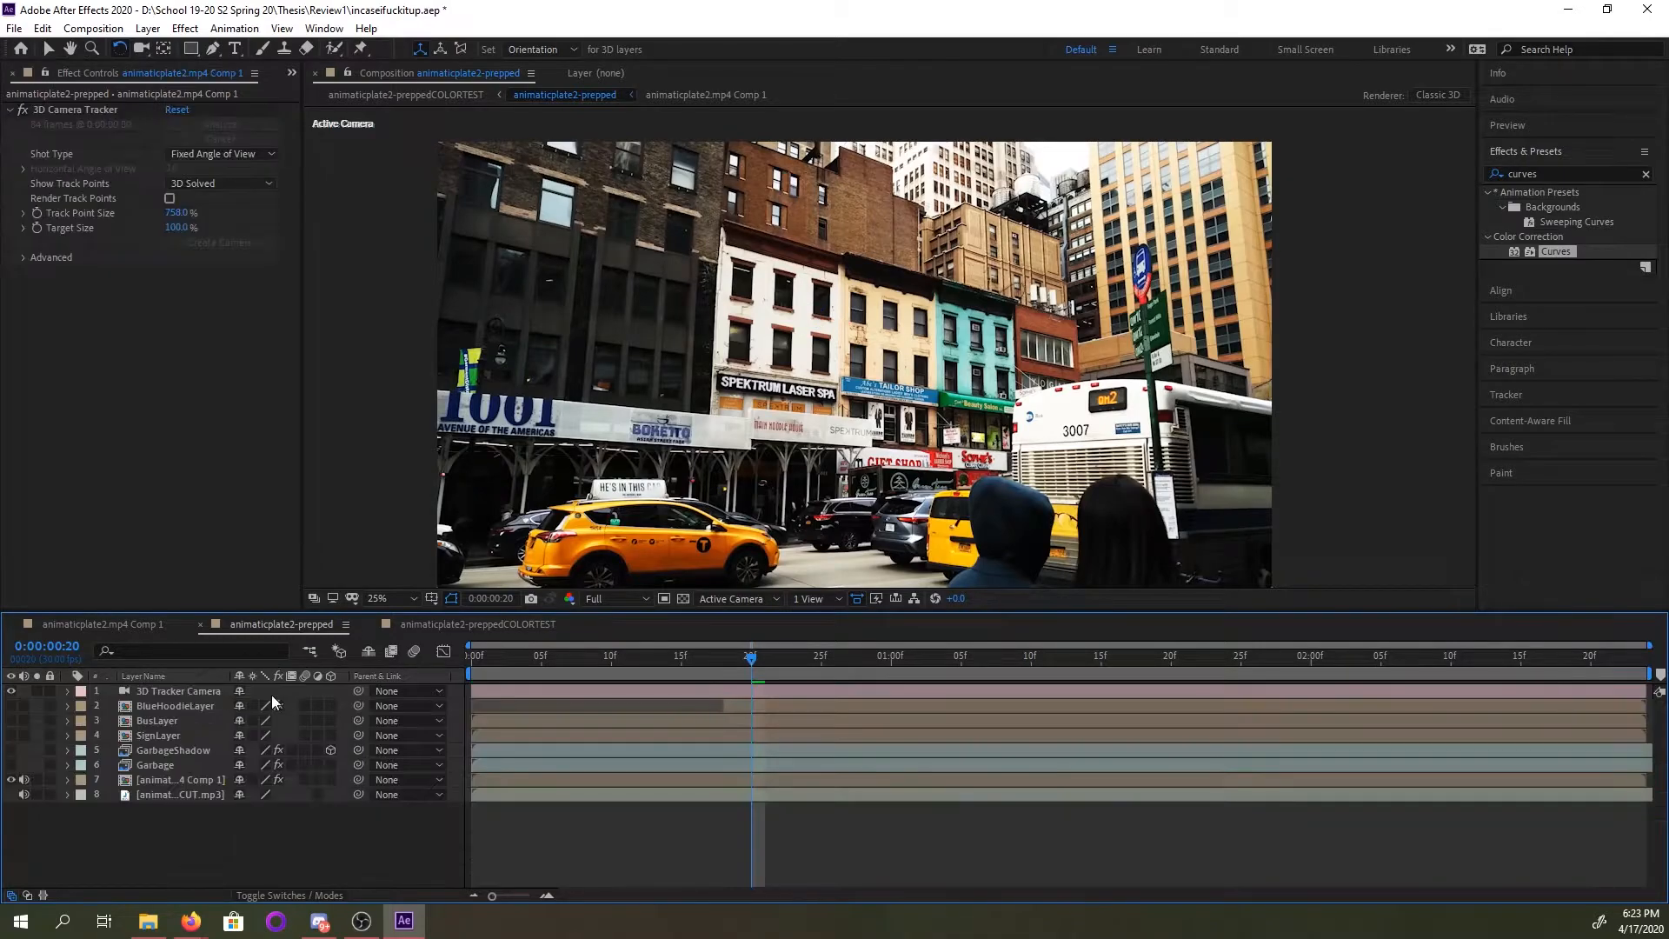
Return to the Selection tool and display the track points again by reselecting the 3D Camera Tracker on the animaticplate2.mp4 Comp 1 layer.
{"action": "left_click", "coordinate": [222, 780]}
{"action": "left_click", "coordinate": [96, 111]}
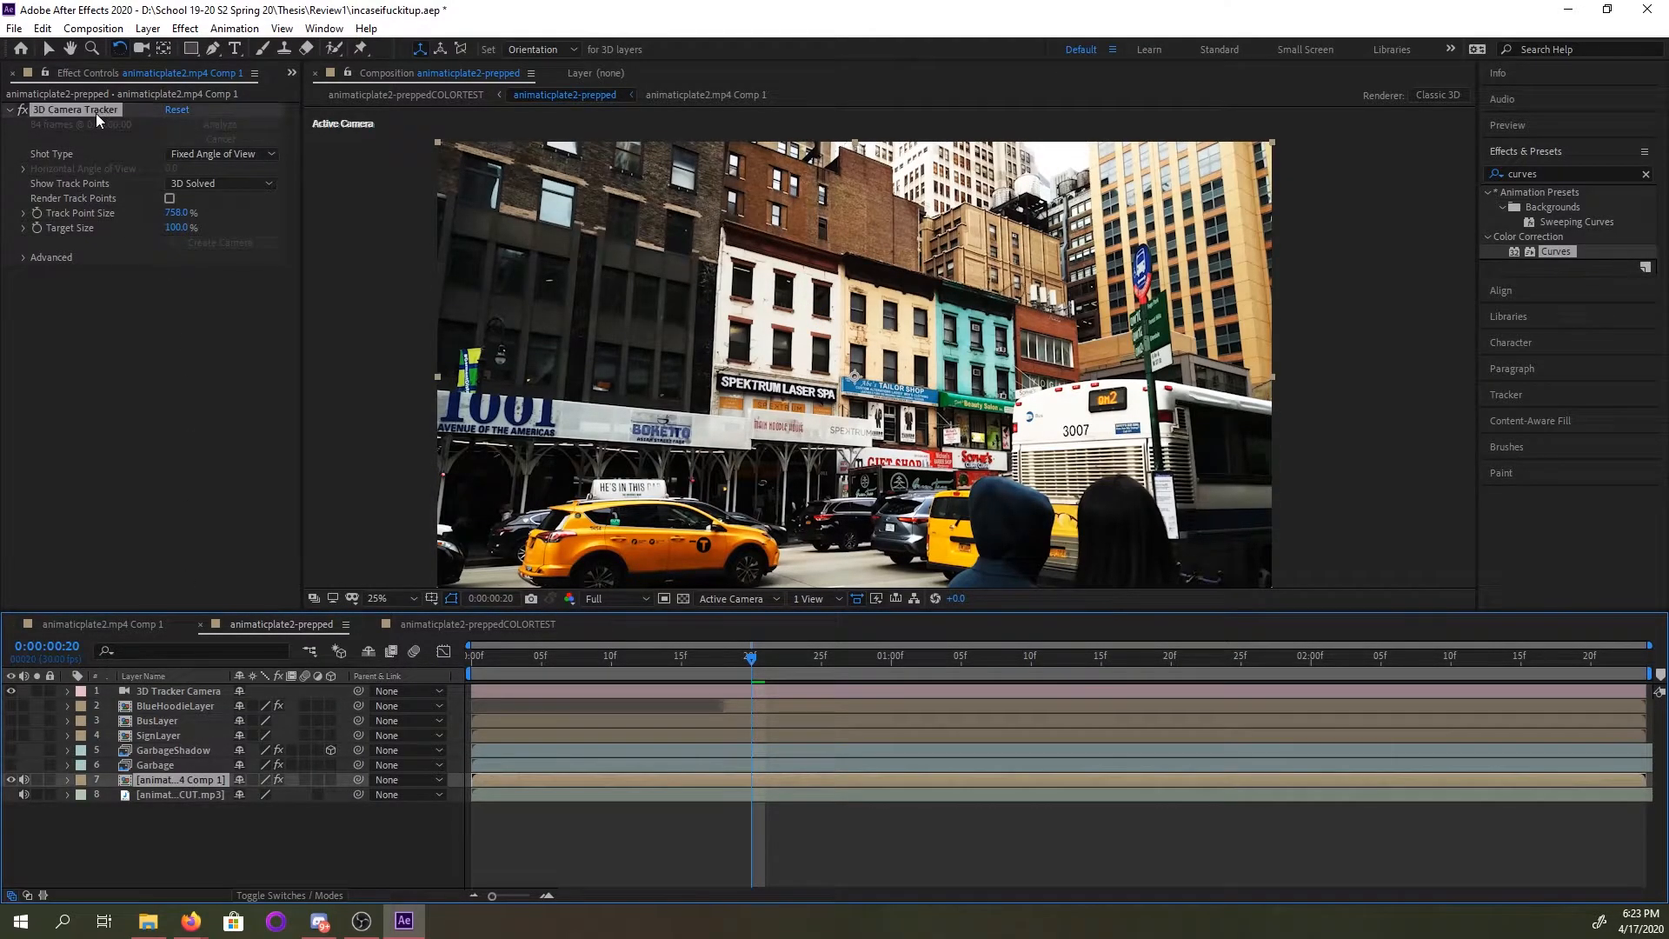
{"action": "key", "text": "comma"}
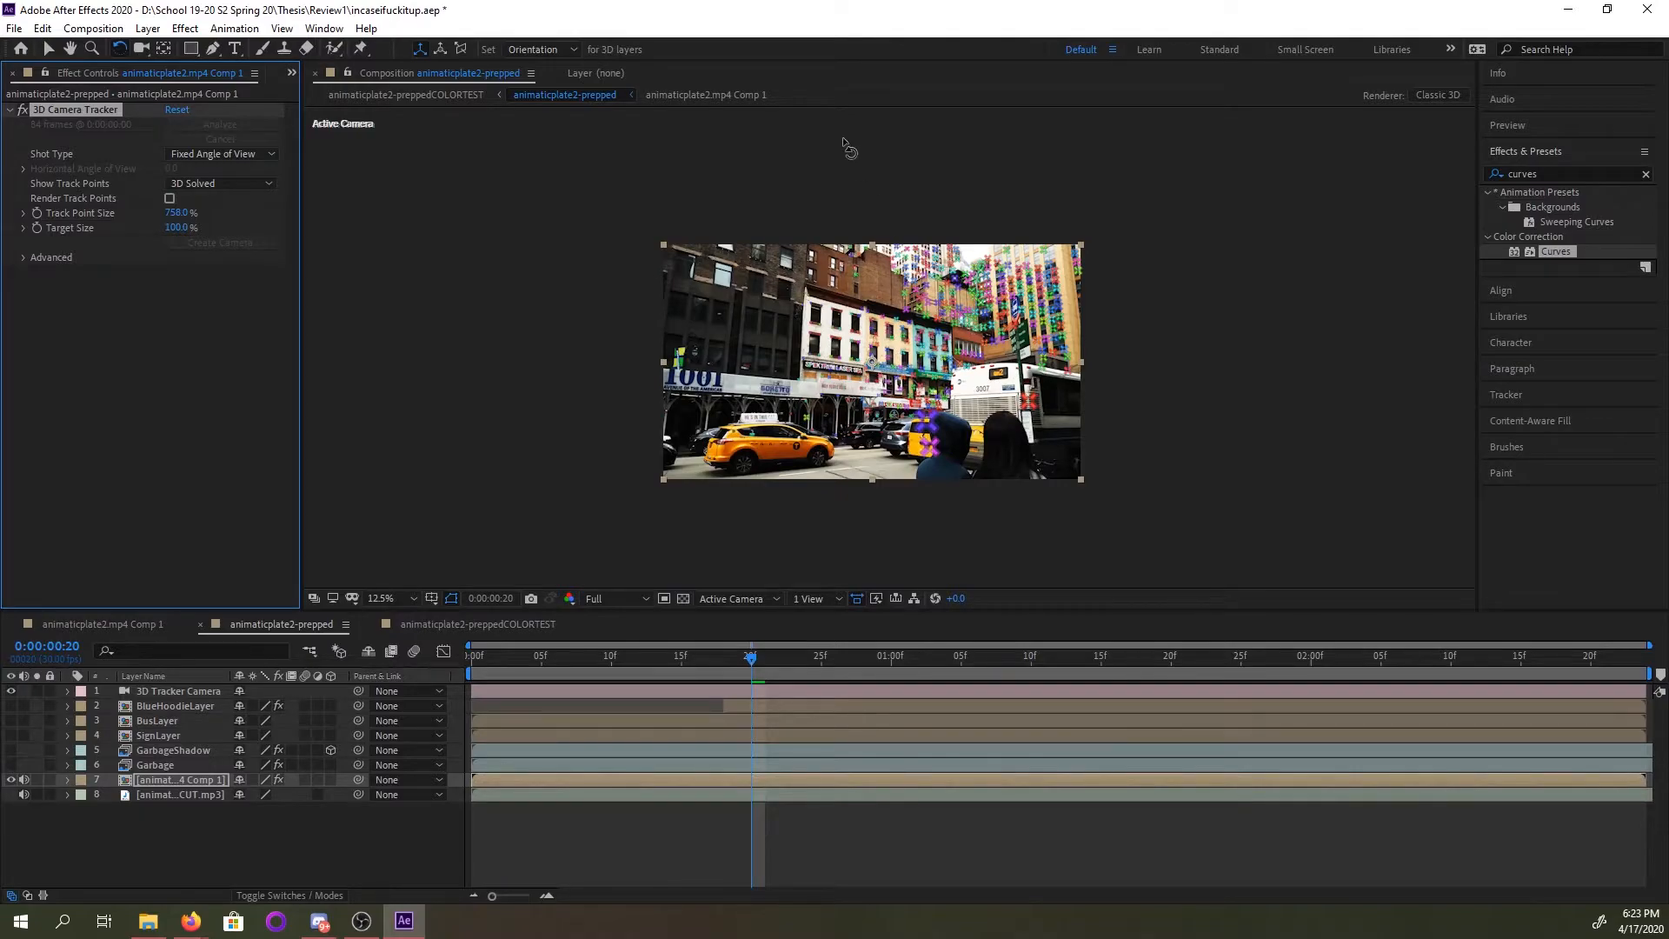
{"action": "left_click", "coordinate": [824, 186]}
{"action": "left_click", "coordinate": [48, 49]}
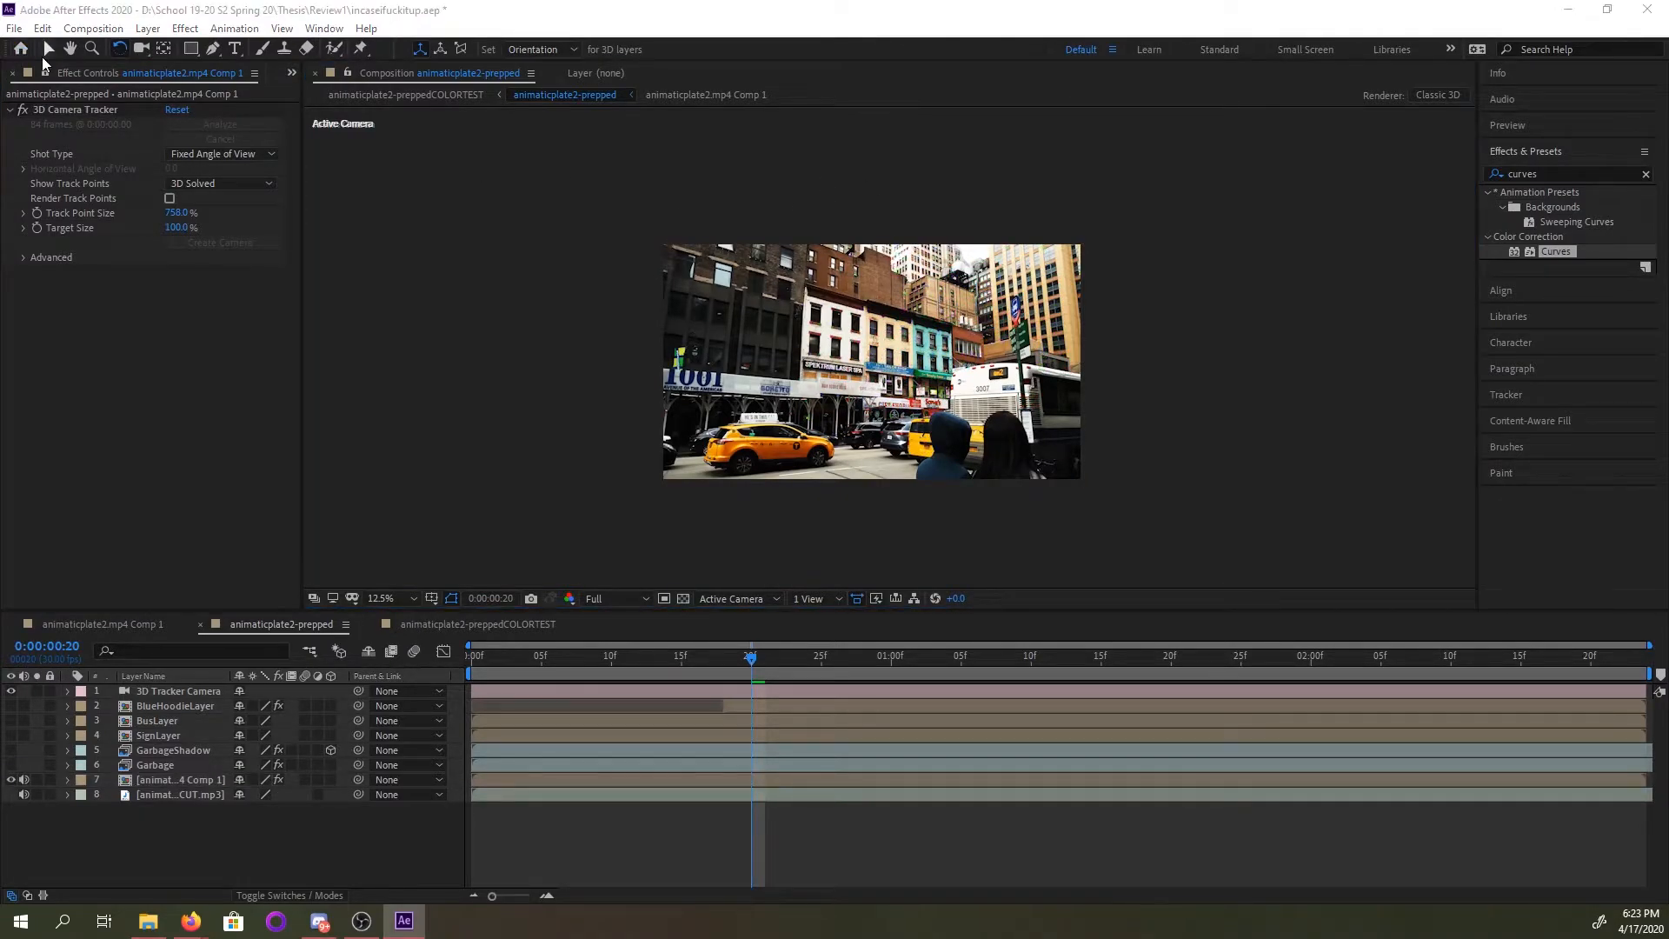
{"action": "left_click", "coordinate": [757, 296]}
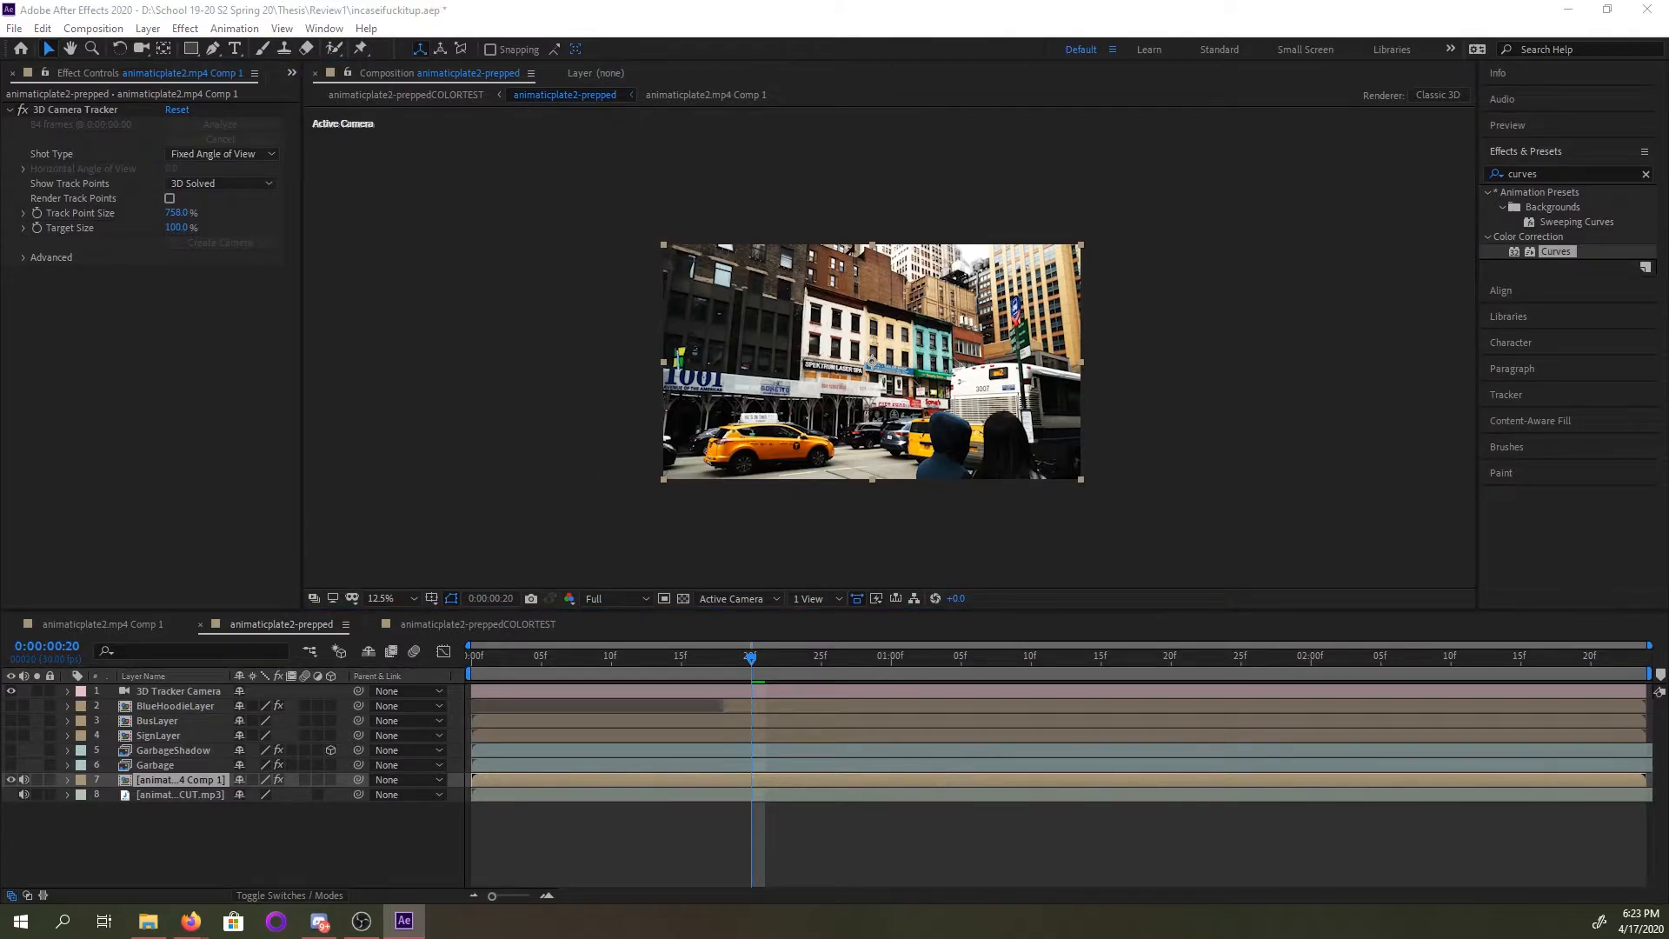
{"action": "left_click", "coordinate": [624, 784]}
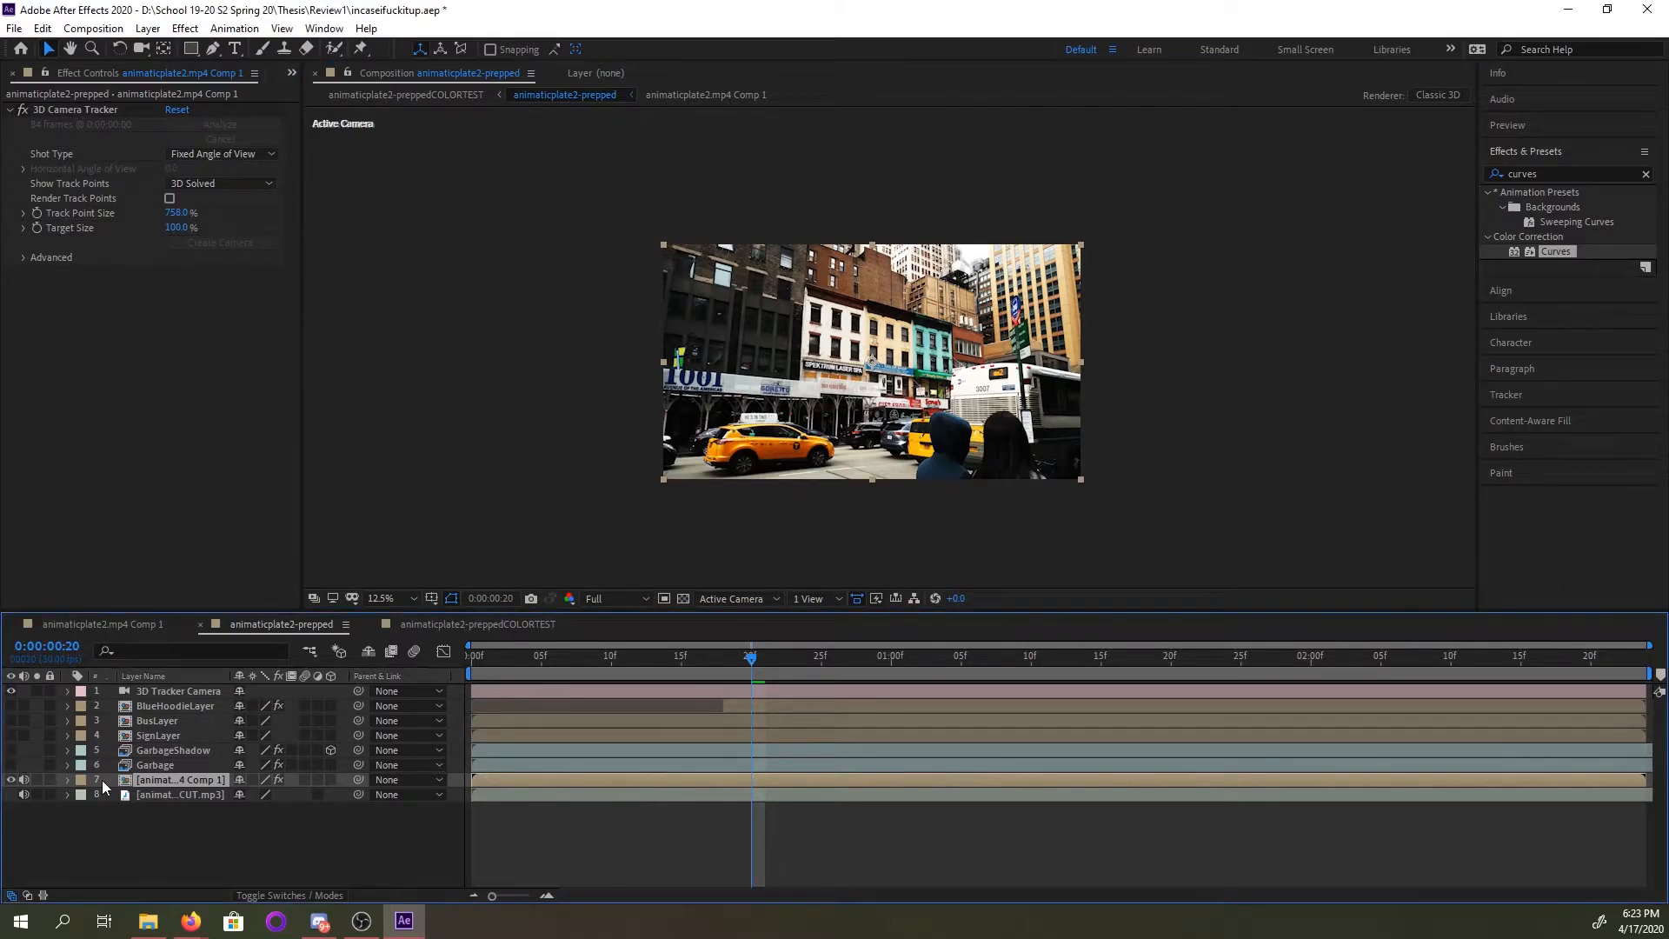
{"action": "left_click", "coordinate": [87, 110]}
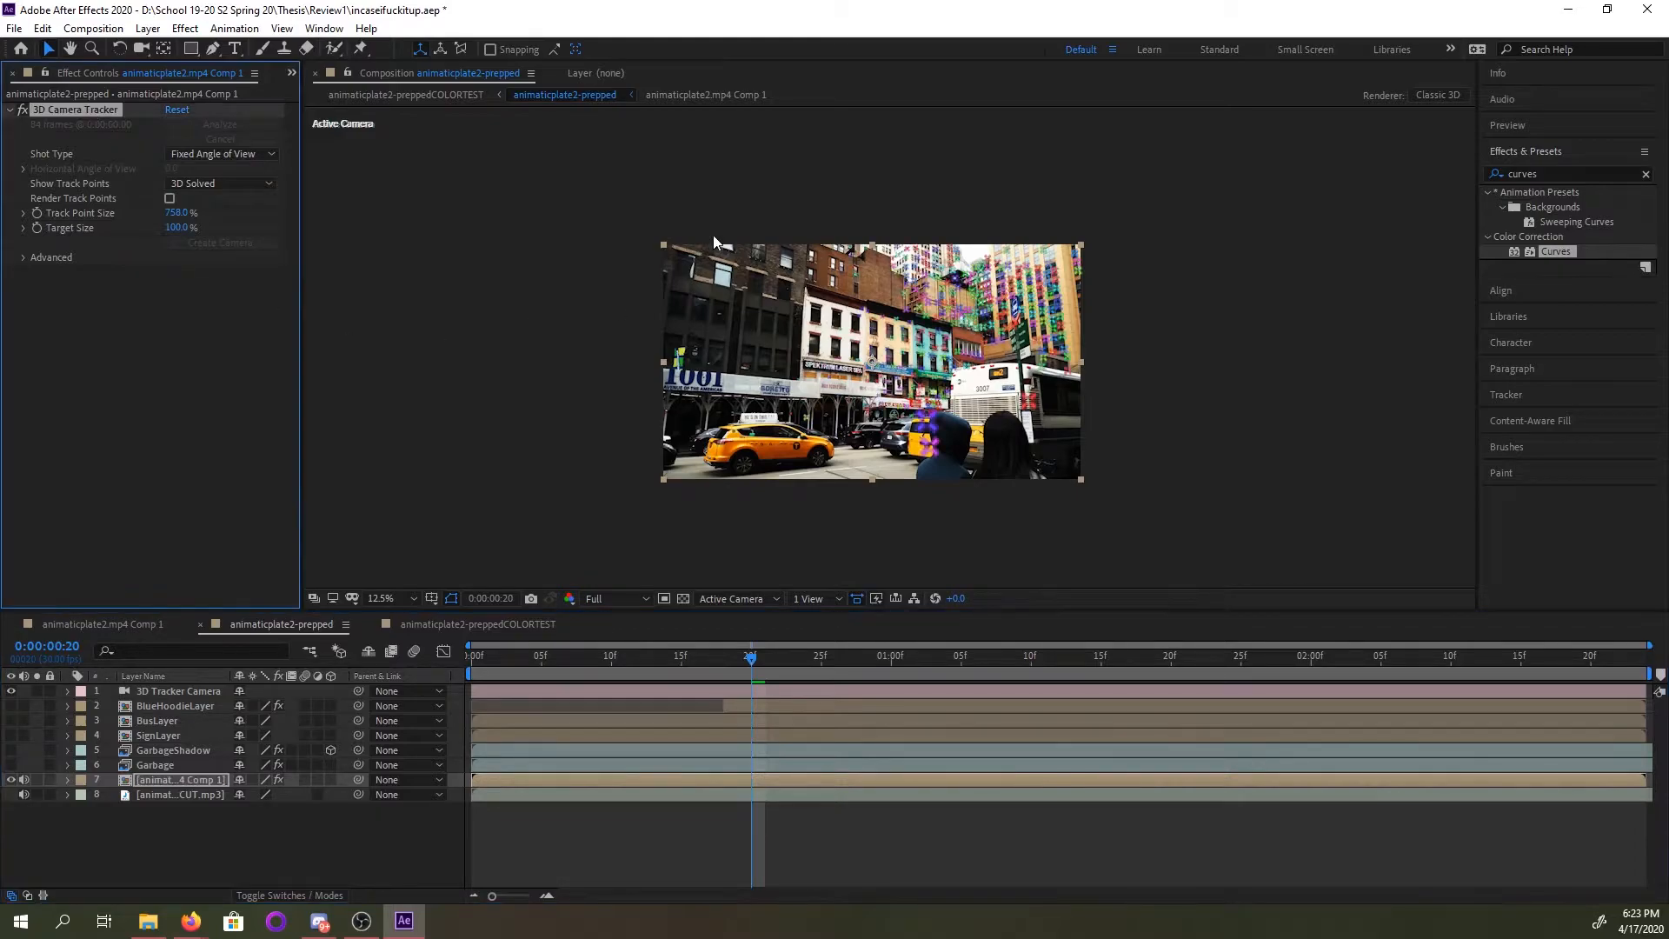
Select all the track points across the frame and create 300 nulls from them.
{"action": "mouse_move", "coordinate": [717, 200]}
{"action": "left_mouse_down"}
{"action": "mouse_move", "coordinate": [529, 415]}
{"action": "mouse_move", "coordinate": [1312, 504]}
{"action": "mouse_move", "coordinate": [1172, 228]}
{"action": "left_mouse_up"}
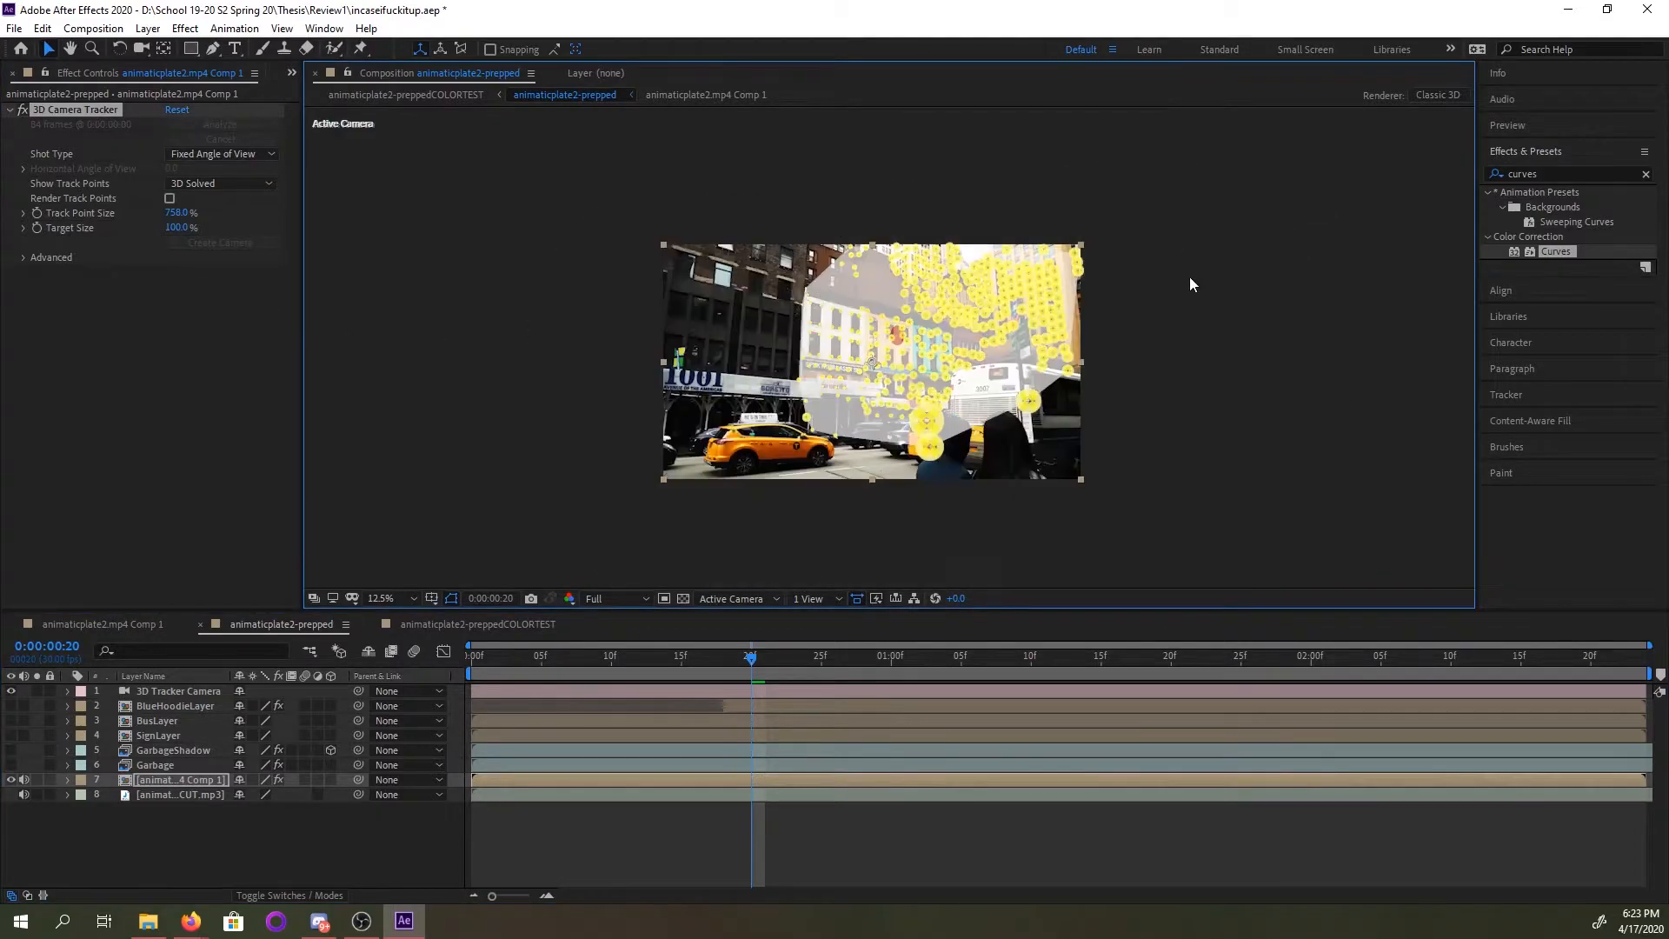
{"action": "right_click", "coordinate": [999, 342]}
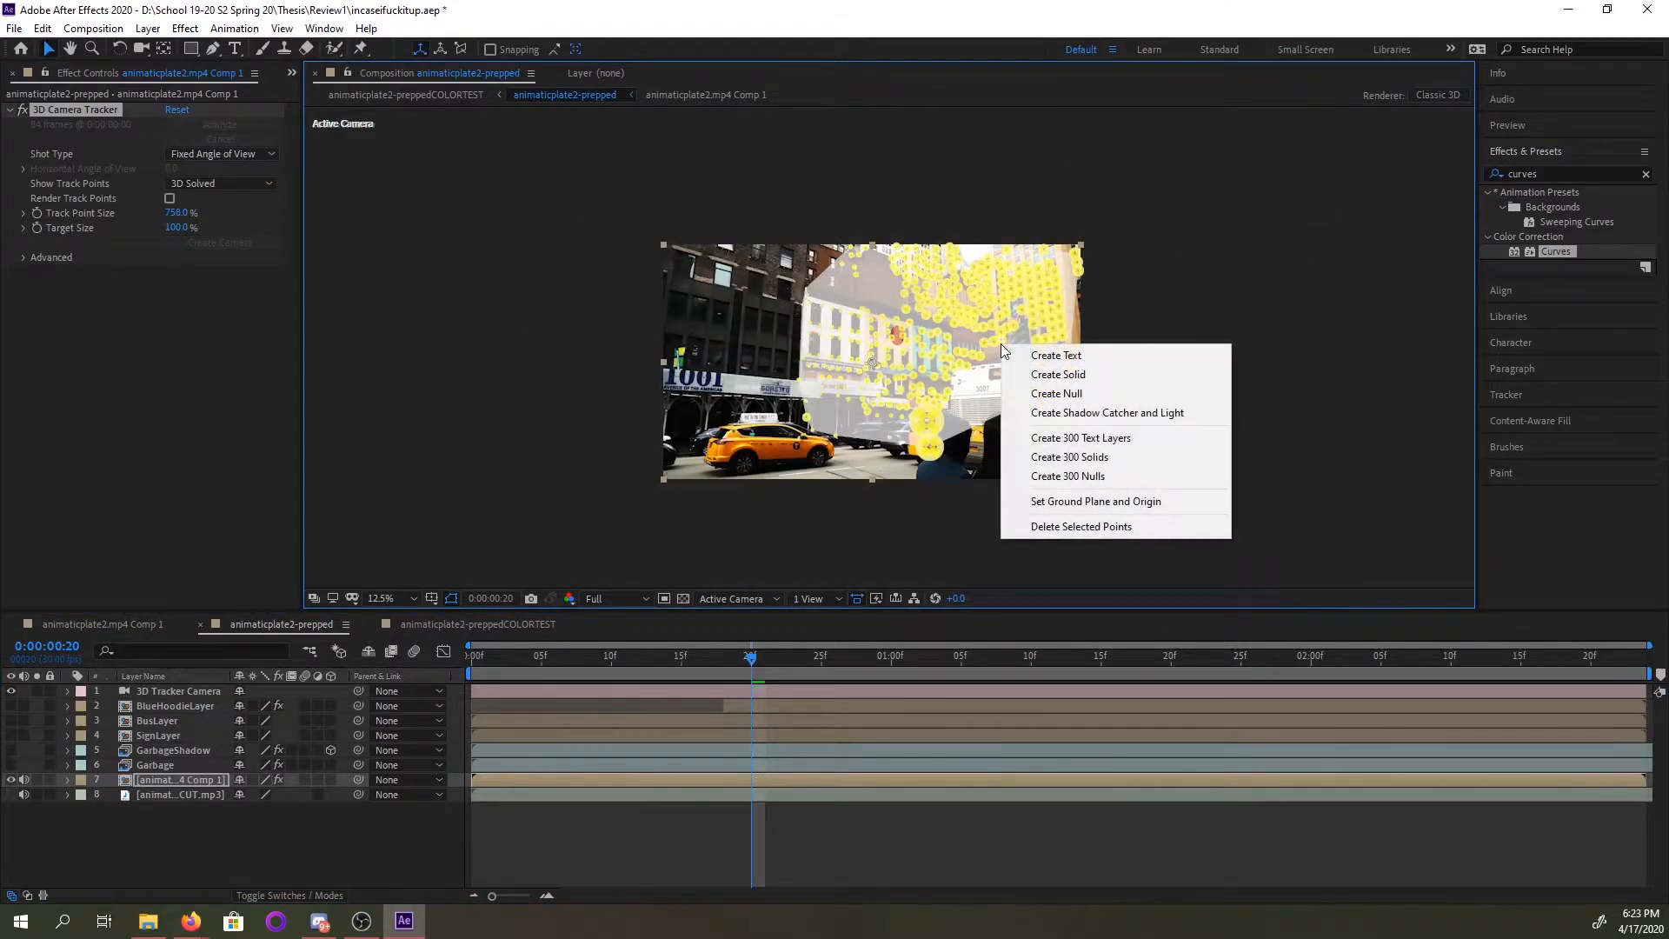
{"action": "left_click", "coordinate": [1055, 478]}
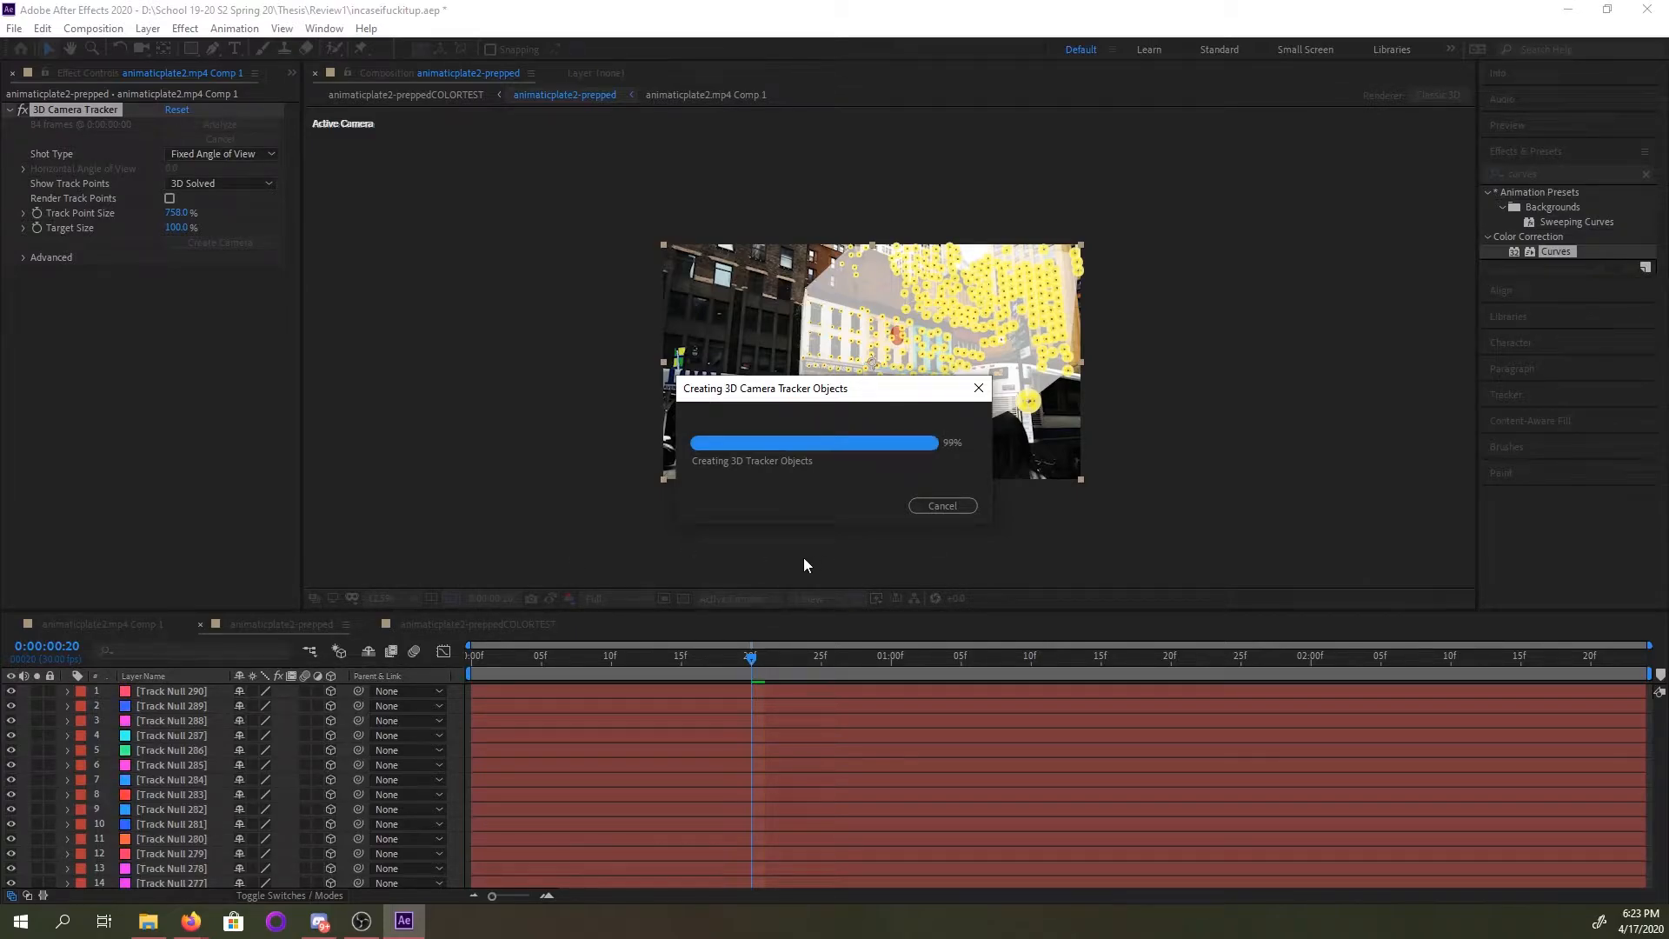
{"action": "left_click", "coordinate": [936, 504]}
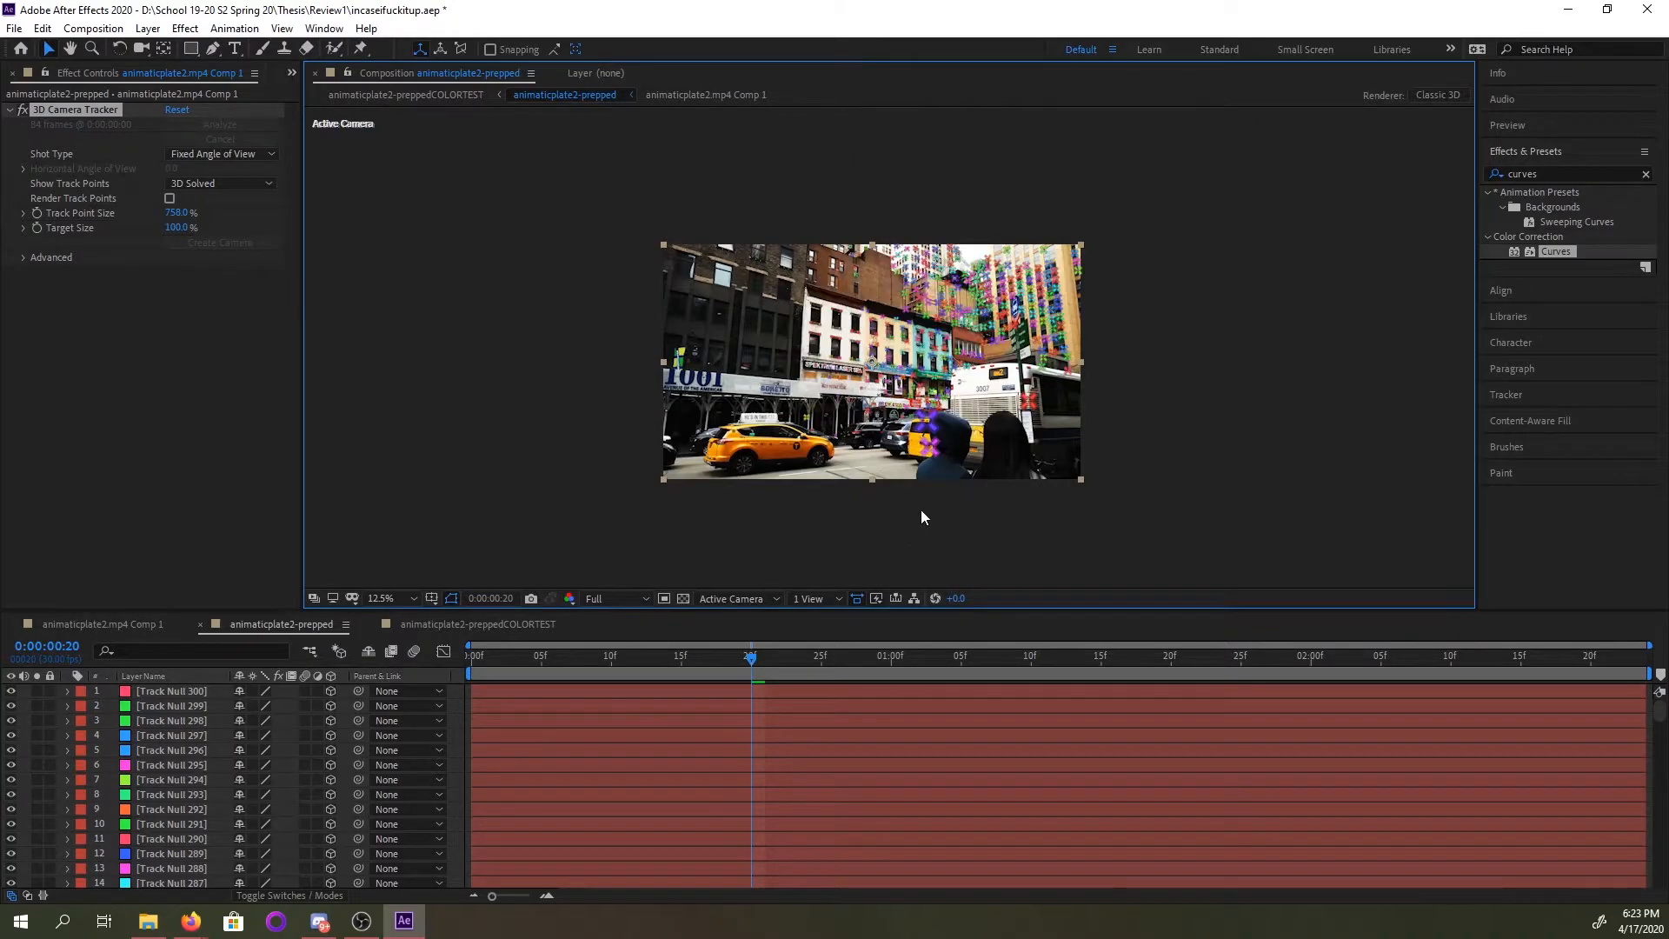
Hide the animaticplate2.mp4 Comp 1 layer and check how the track nulls move up to 0:00:01:10.
{"action": "scroll", "coordinate": [227, 780], "scroll_direction": "down", "scroll_amount": 5}
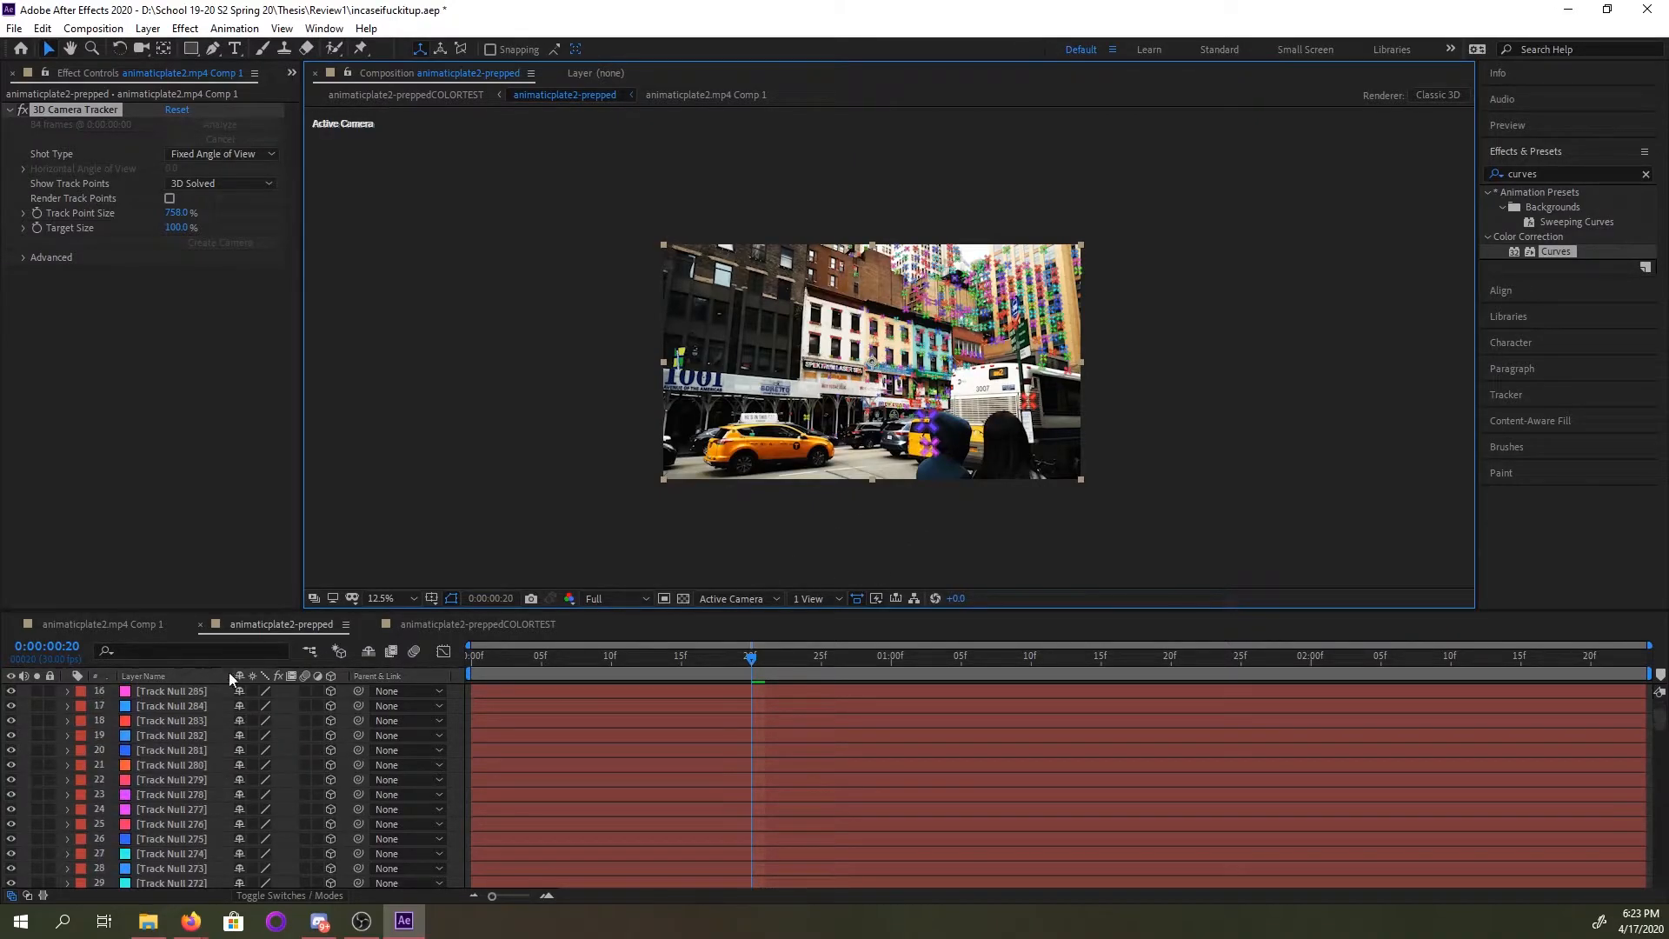
{"action": "left_click", "coordinate": [197, 384]}
{"action": "key", "text": "period"}
{"action": "scroll", "coordinate": [612, 773], "scroll_direction": "down", "scroll_amount": 4}
{"action": "left_click_drag", "start_coordinate": [1659, 725], "coordinate": [1659, 876]}
{"action": "left_click", "coordinate": [10, 865]}
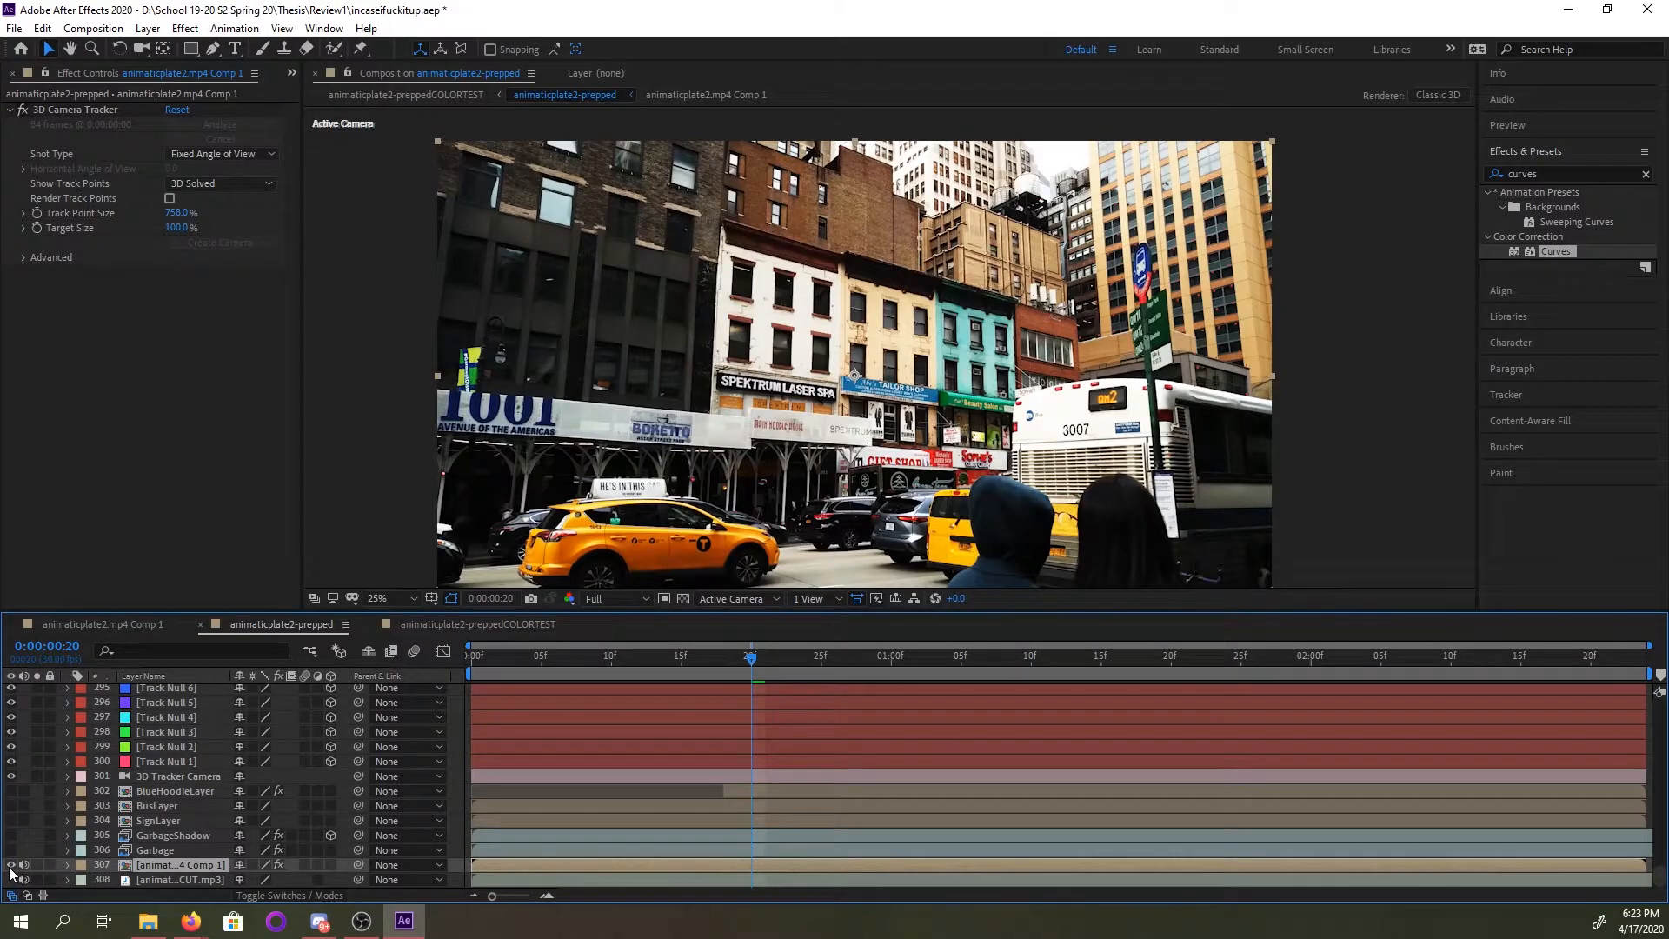
{"action": "left_click_drag", "start_coordinate": [742, 654], "coordinate": [1031, 654]}
{"action": "scroll", "coordinate": [600, 784], "scroll_direction": "up", "scroll_amount": 10}
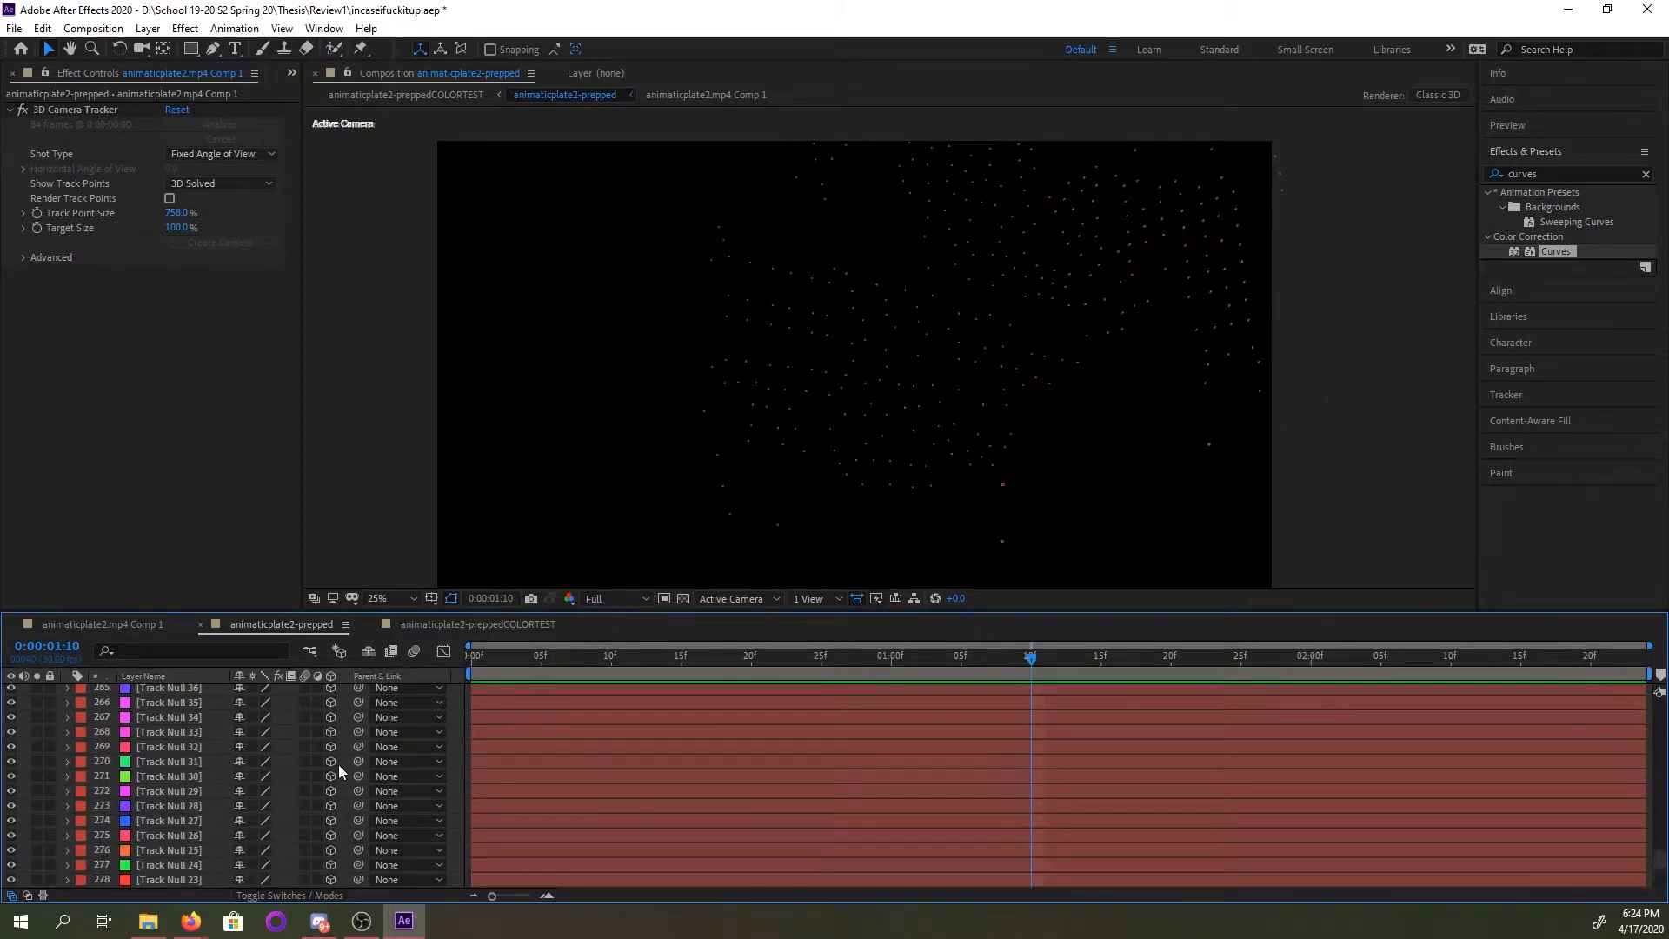
{"action": "left_click_drag", "start_coordinate": [1660, 860], "coordinate": [1660, 686]}
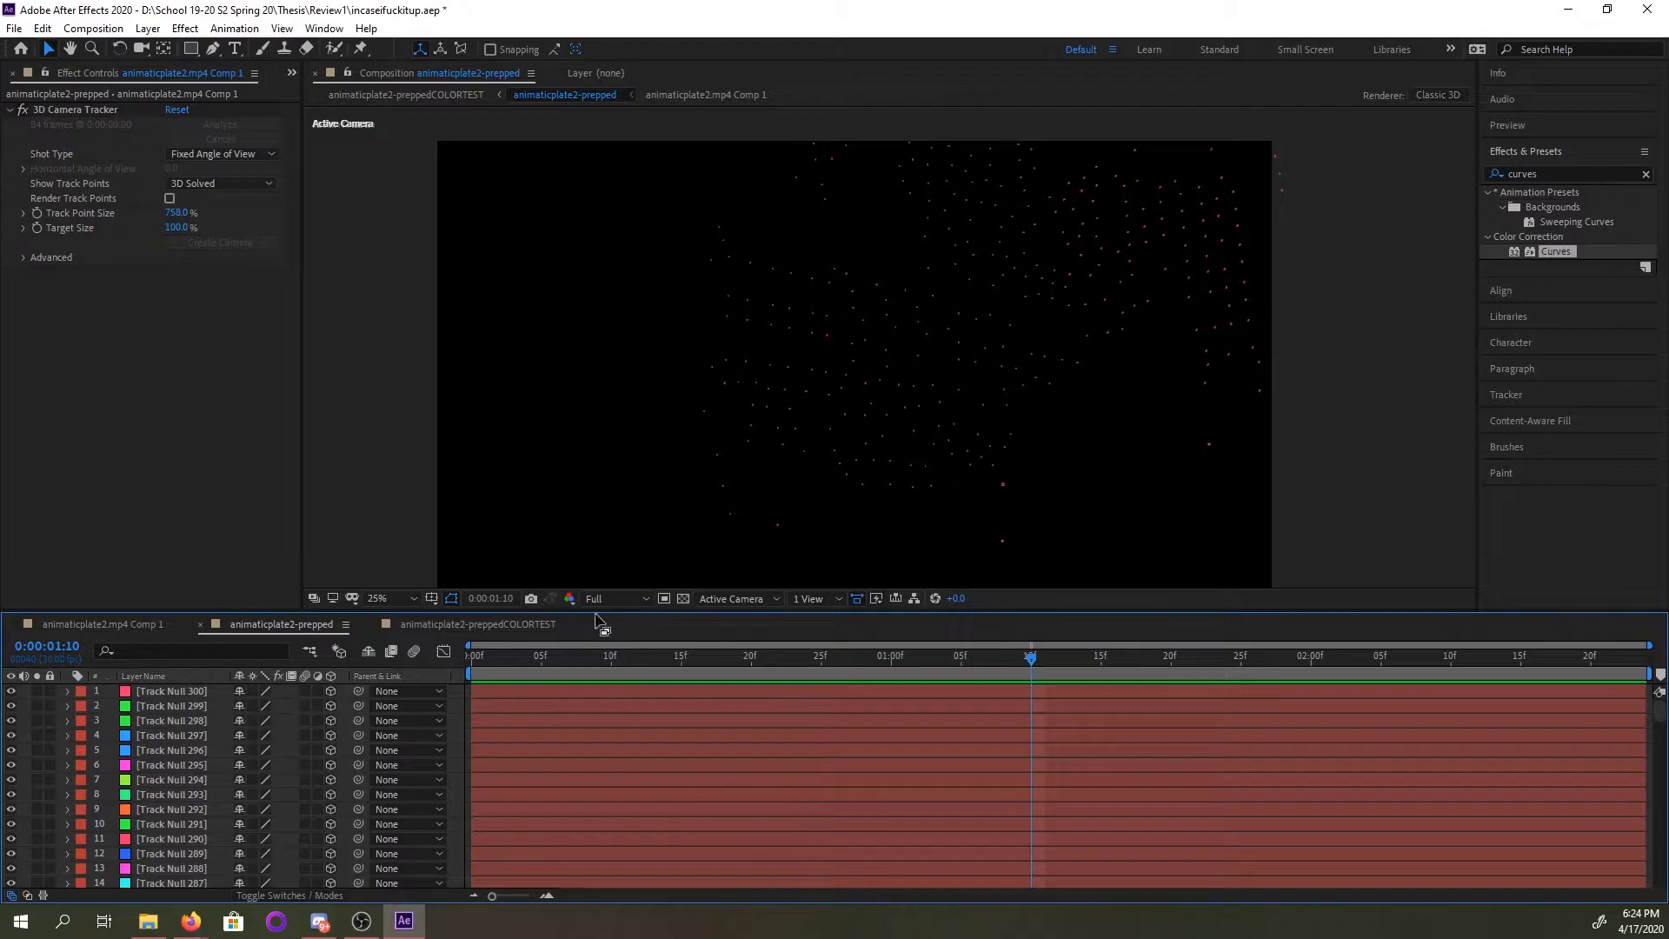
Delete the Curves effect from the footage in animaticplate2.mp4 Comp 1 and return to the animaticplate2-prepped composition.
{"action": "left_click", "coordinate": [701, 95]}
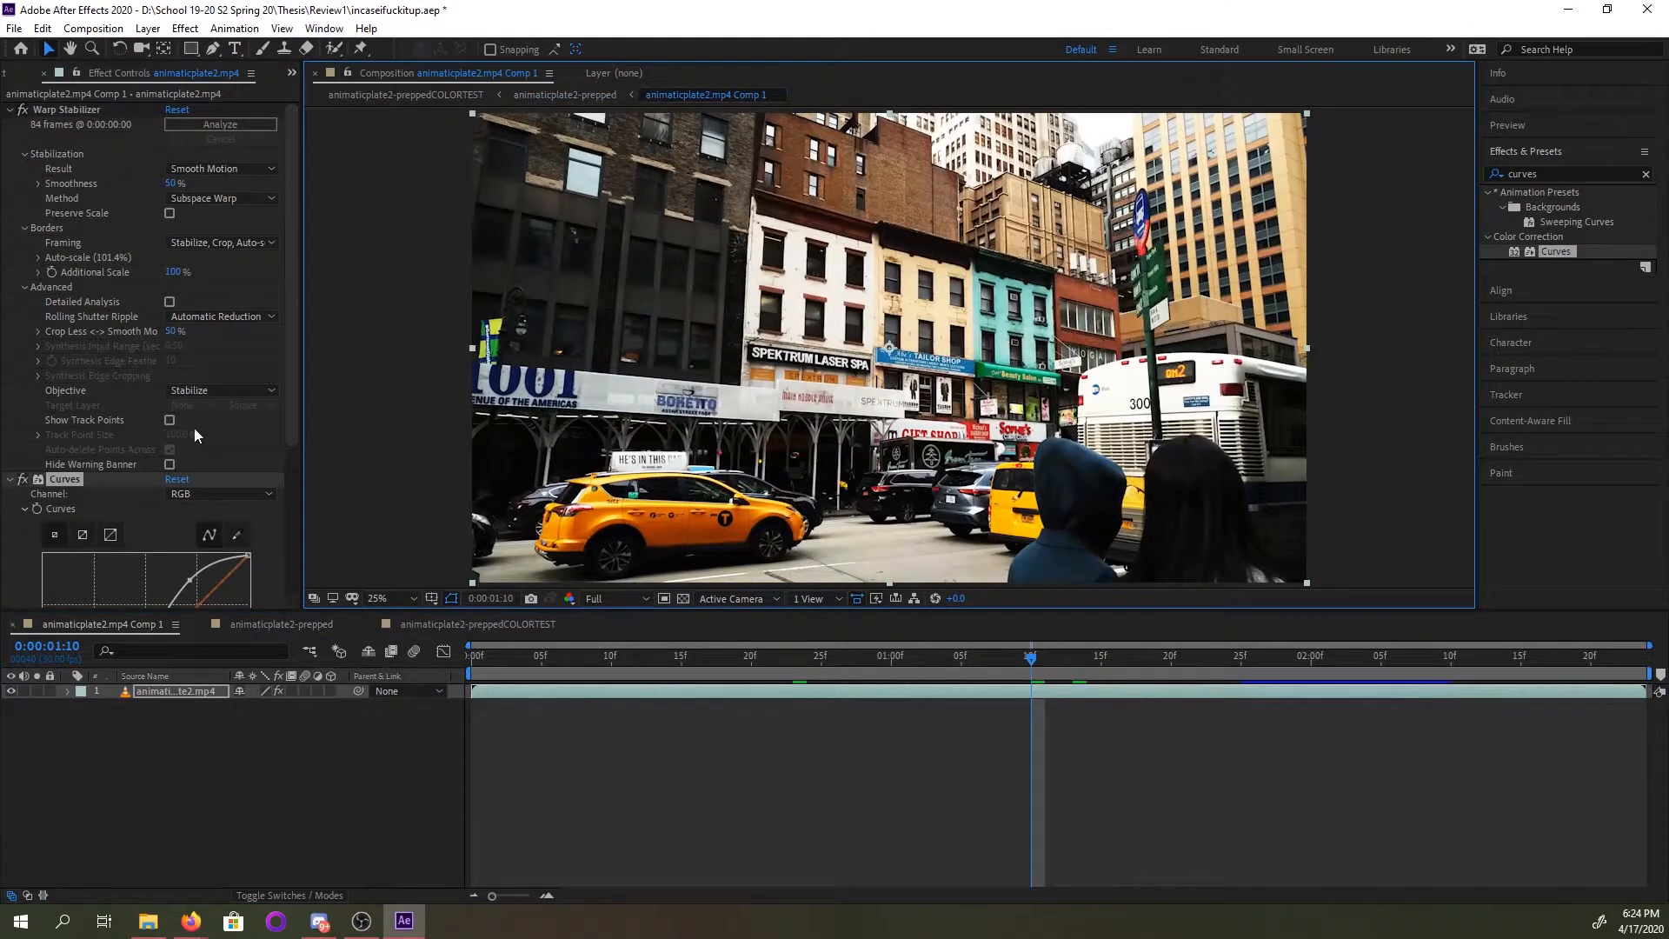
{"action": "left_click", "coordinate": [73, 483]}
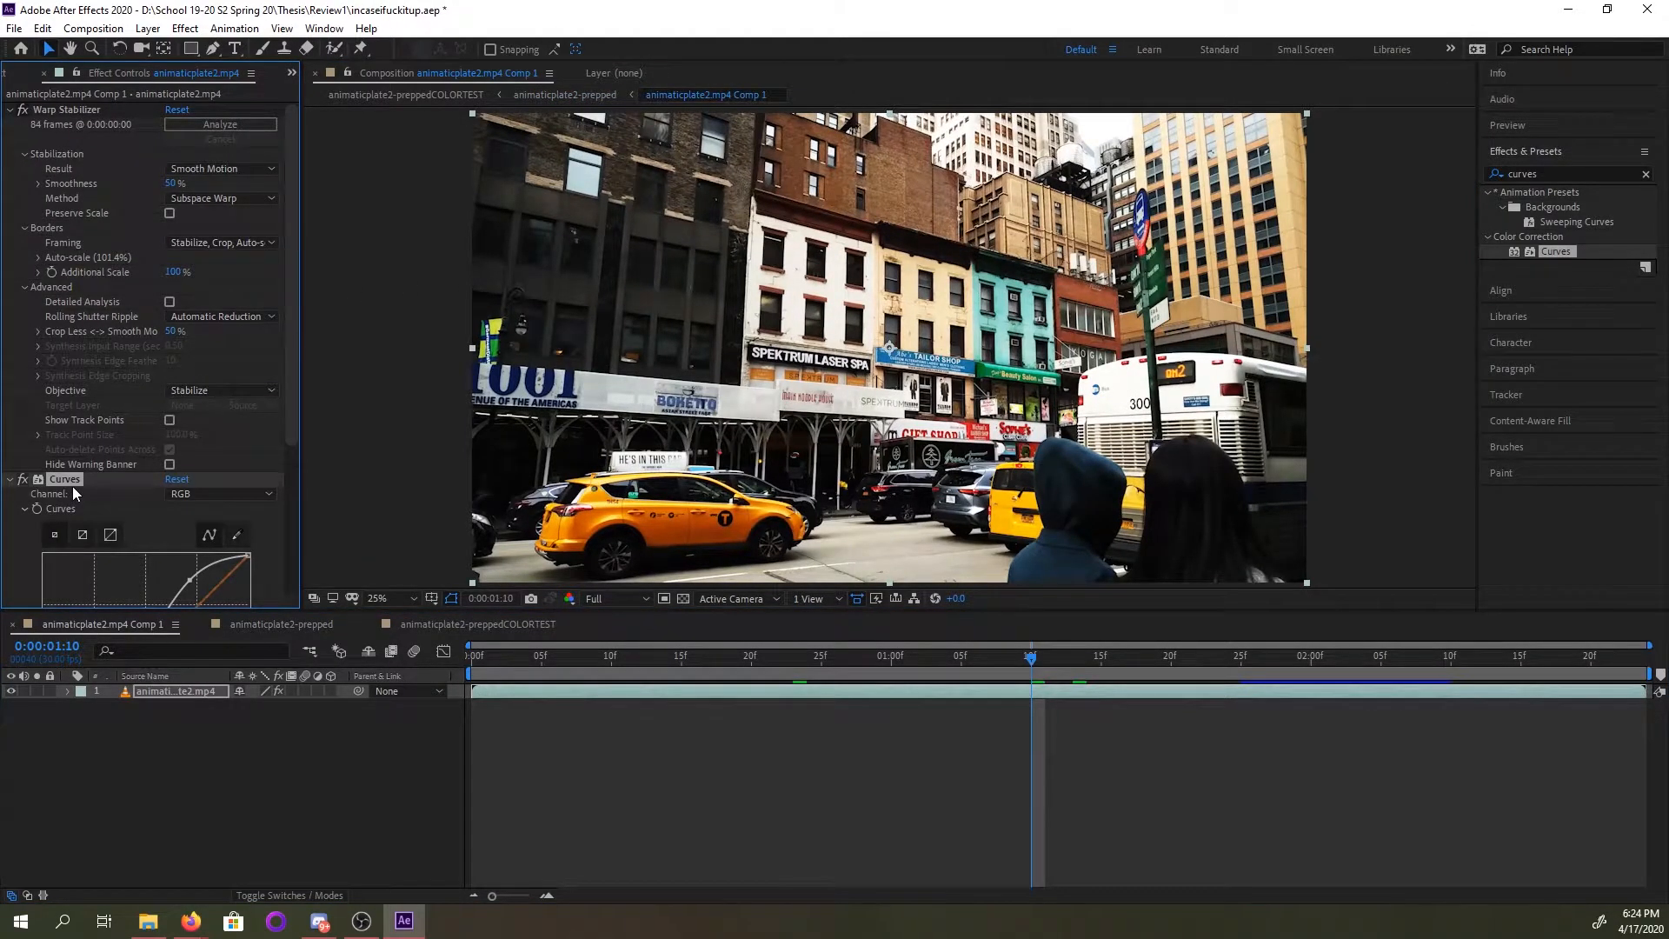
{"action": "key", "text": "Delete"}
{"action": "left_click", "coordinate": [577, 97]}
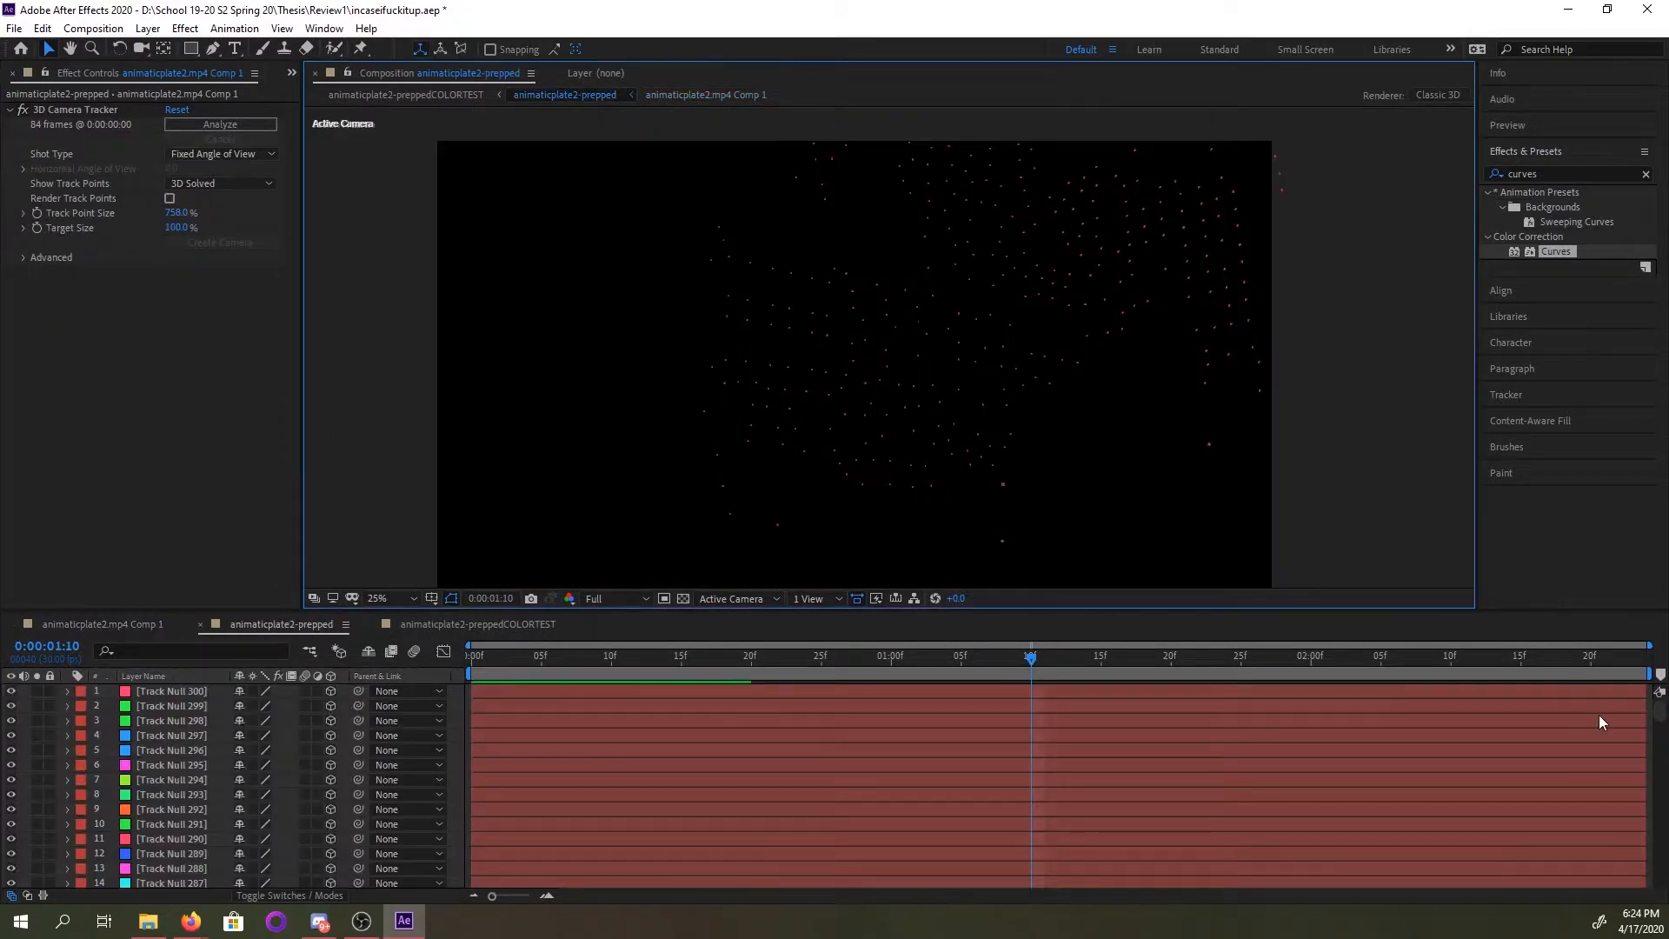
Look up the Maxon Cinema 4D Exporter among the project's export options without starting an export.
{"action": "left_click_drag", "start_coordinate": [1659, 712], "coordinate": [1585, 637]}
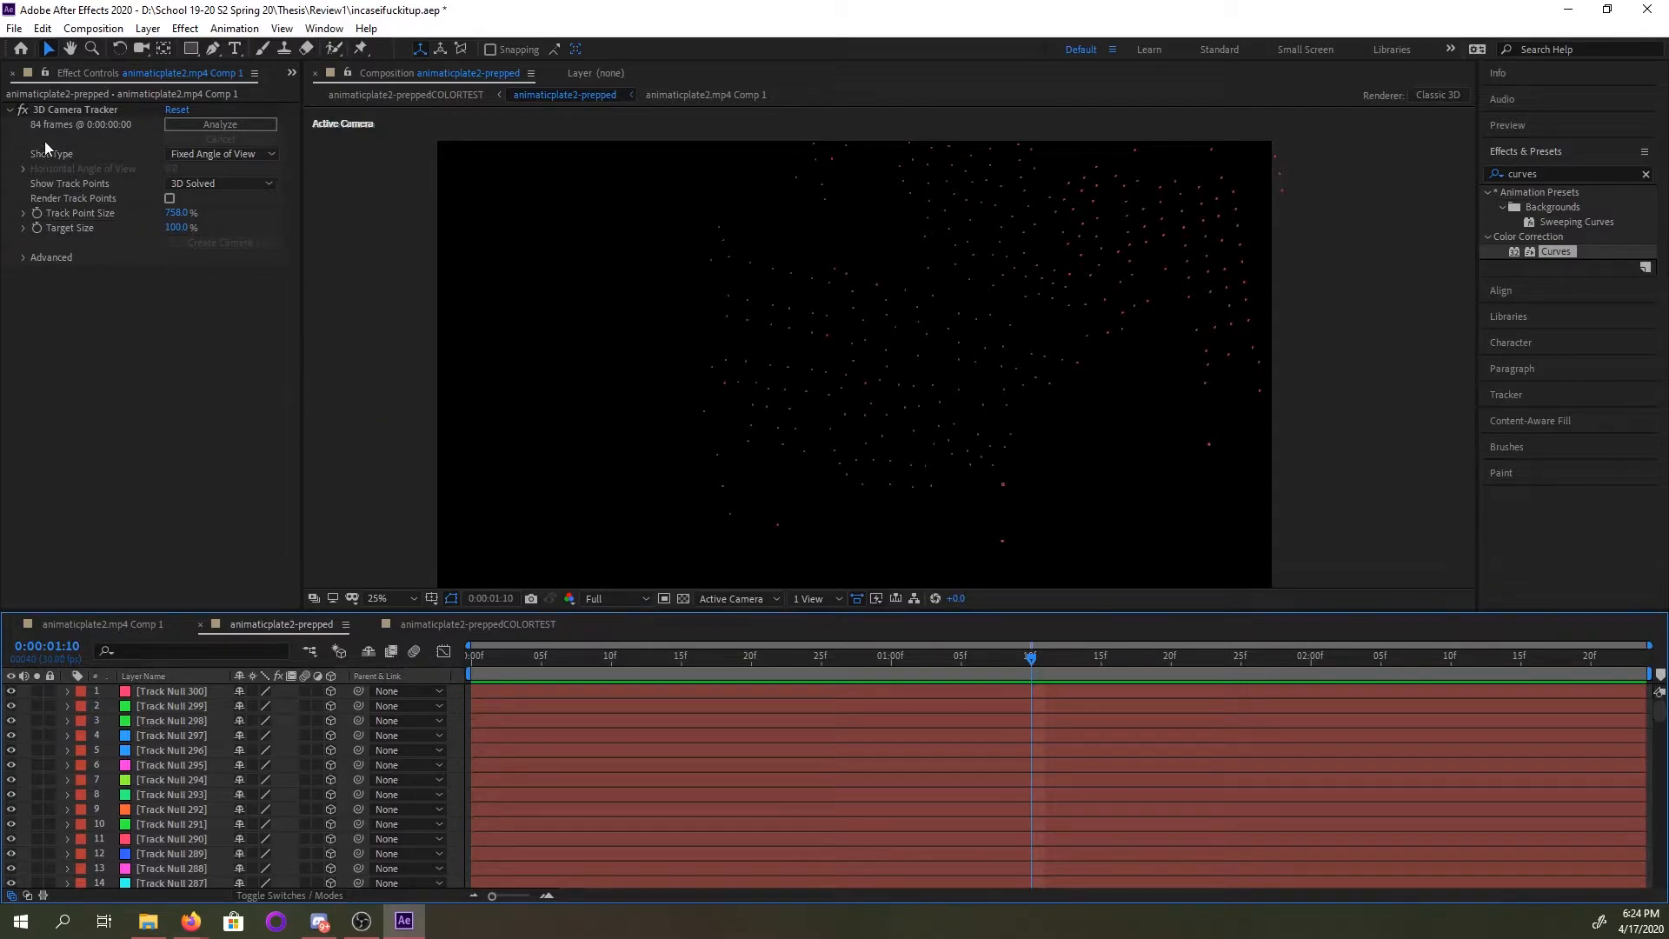
{"action": "left_click", "coordinate": [14, 27]}
{"action": "mouse_move", "coordinate": [130, 363]}
{"action": "mouse_move", "coordinate": [190, 309]}
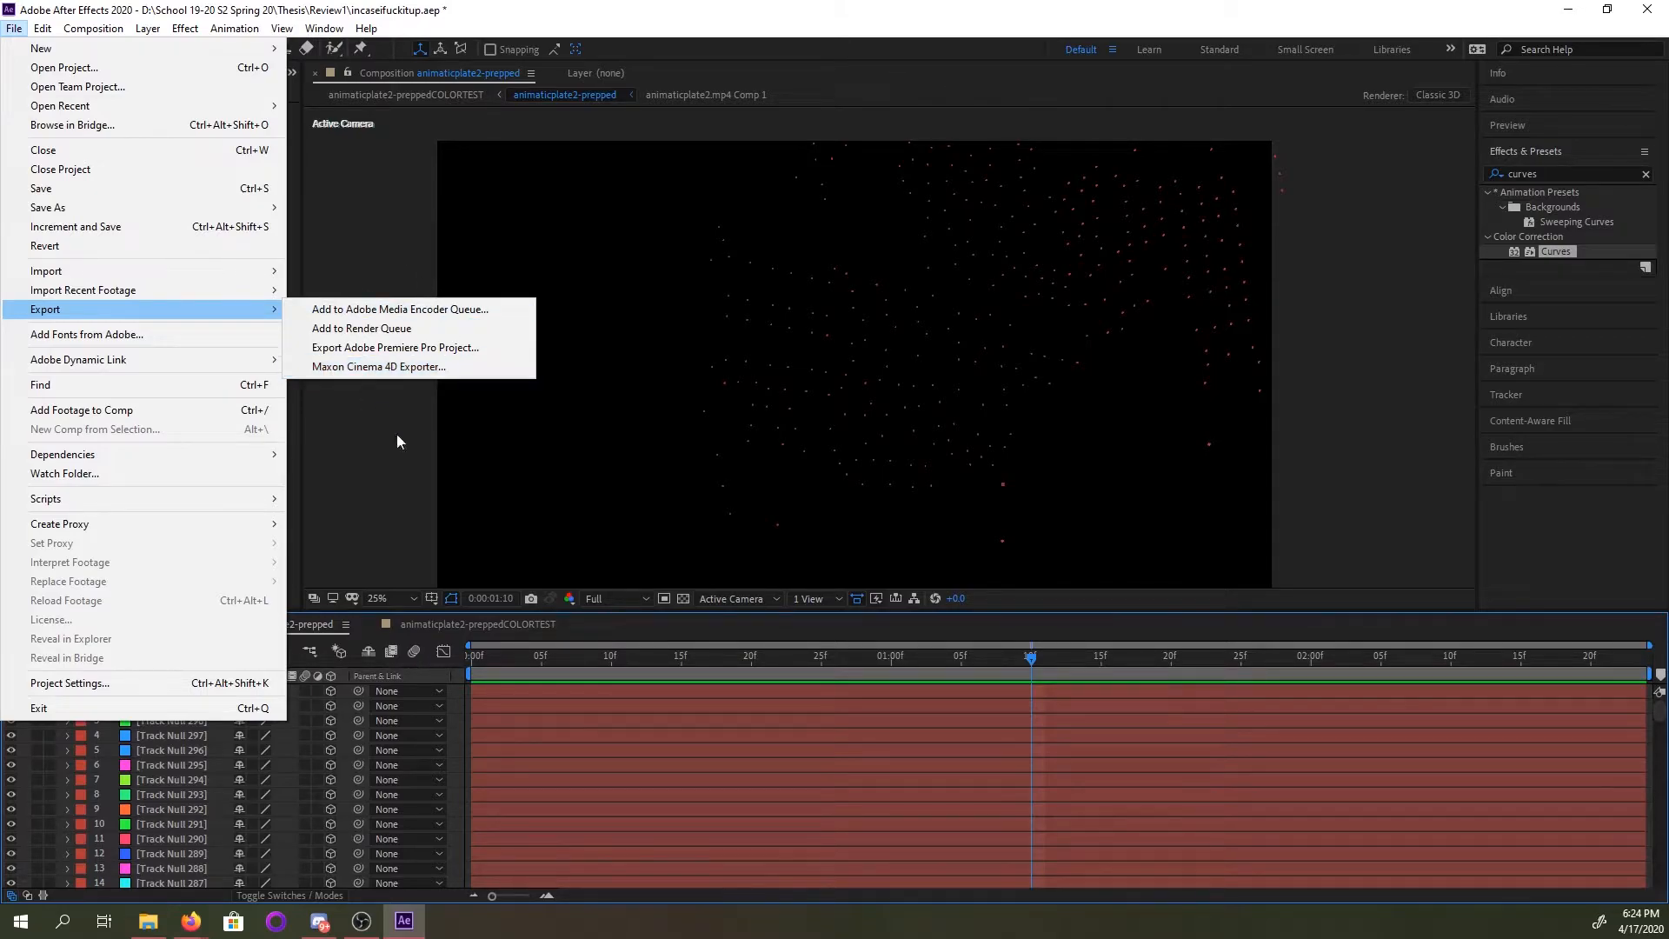
{"action": "left_click", "coordinate": [407, 493]}
Switch to File Explorer, open the Vignette1 folder and select the animaticplate2-preppedTrack.c4d file.
{"action": "left_click", "coordinate": [149, 923]}
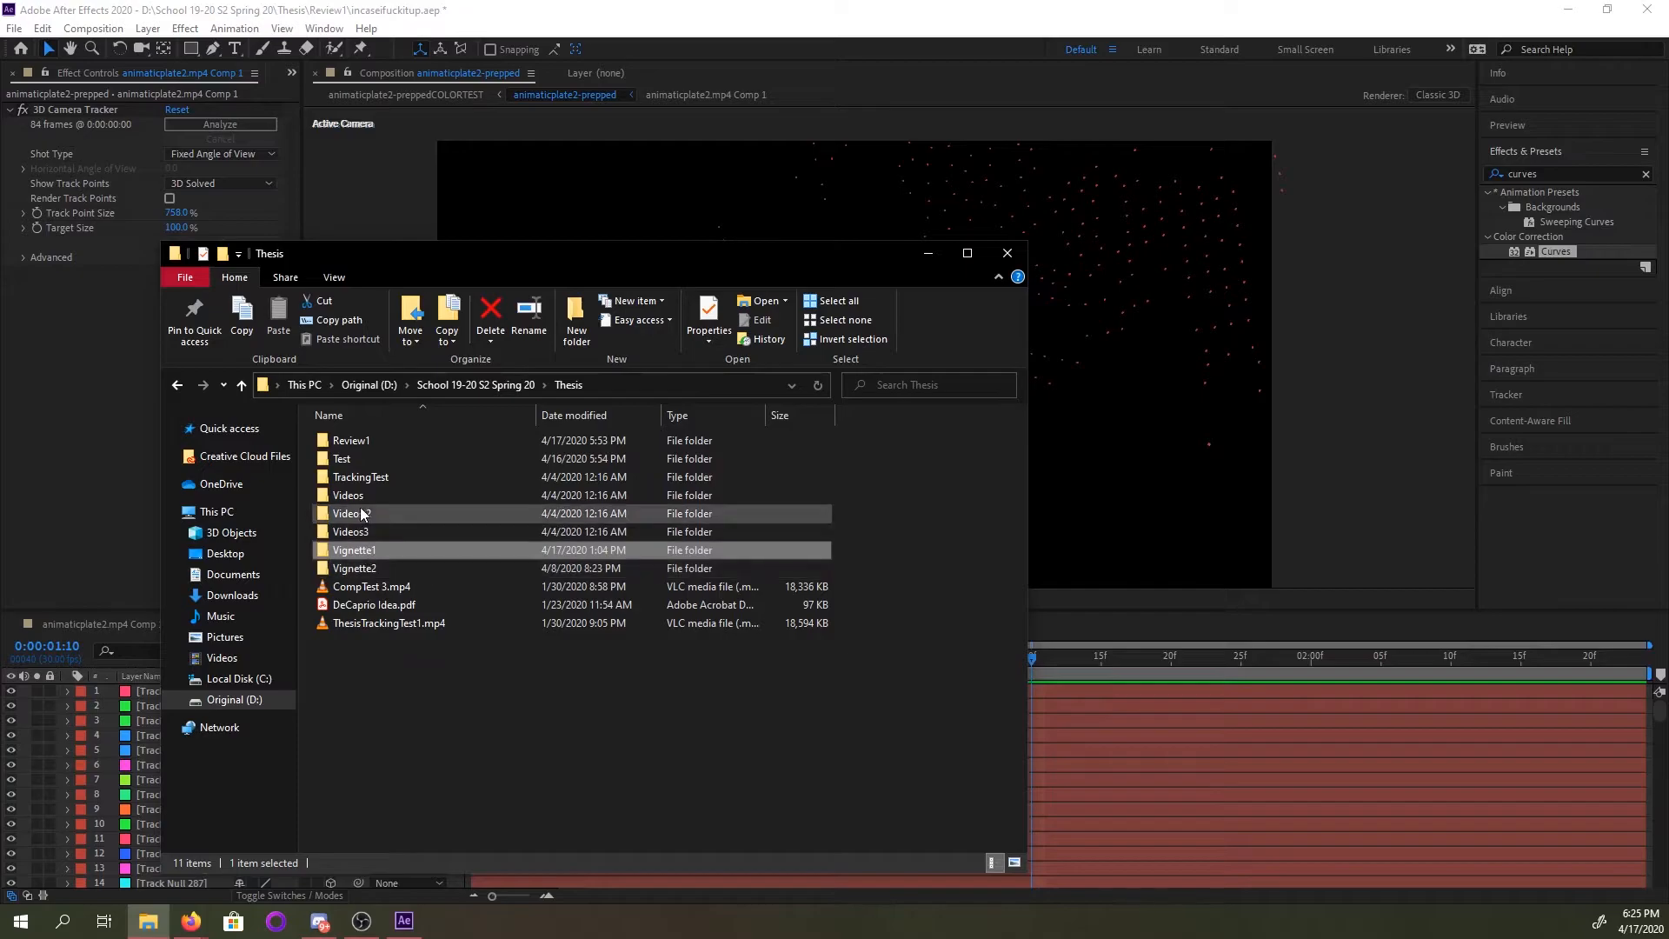
{"action": "double_click", "coordinate": [356, 550]}
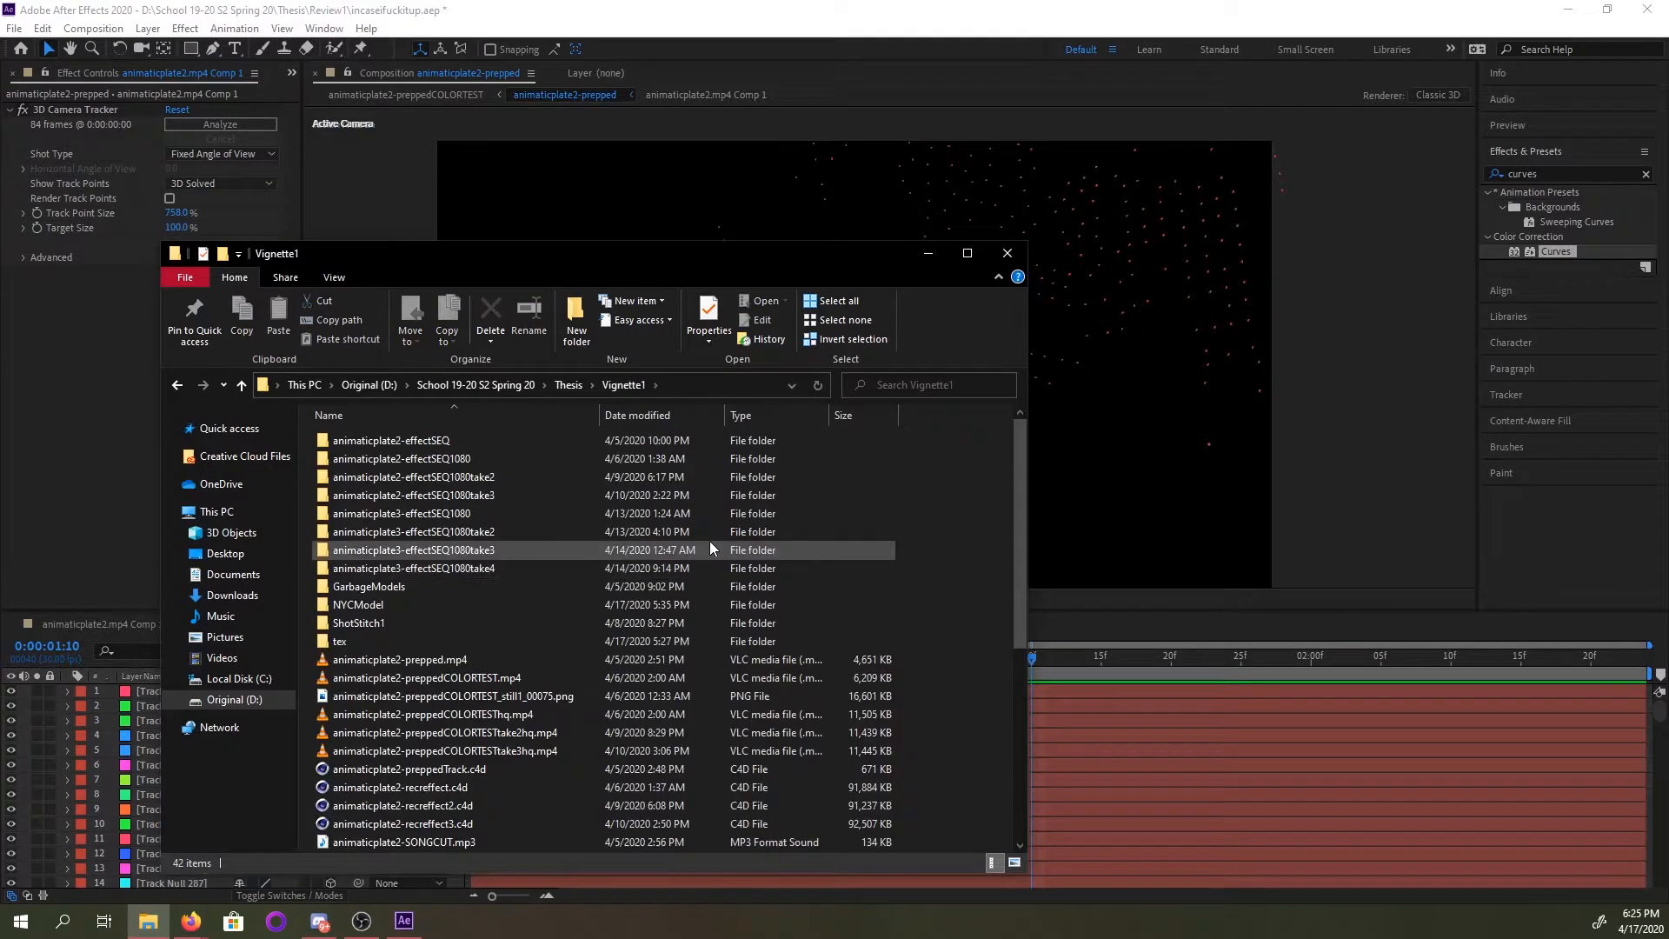
{"action": "scroll", "coordinate": [710, 544], "scroll_direction": "down", "scroll_amount": 3}
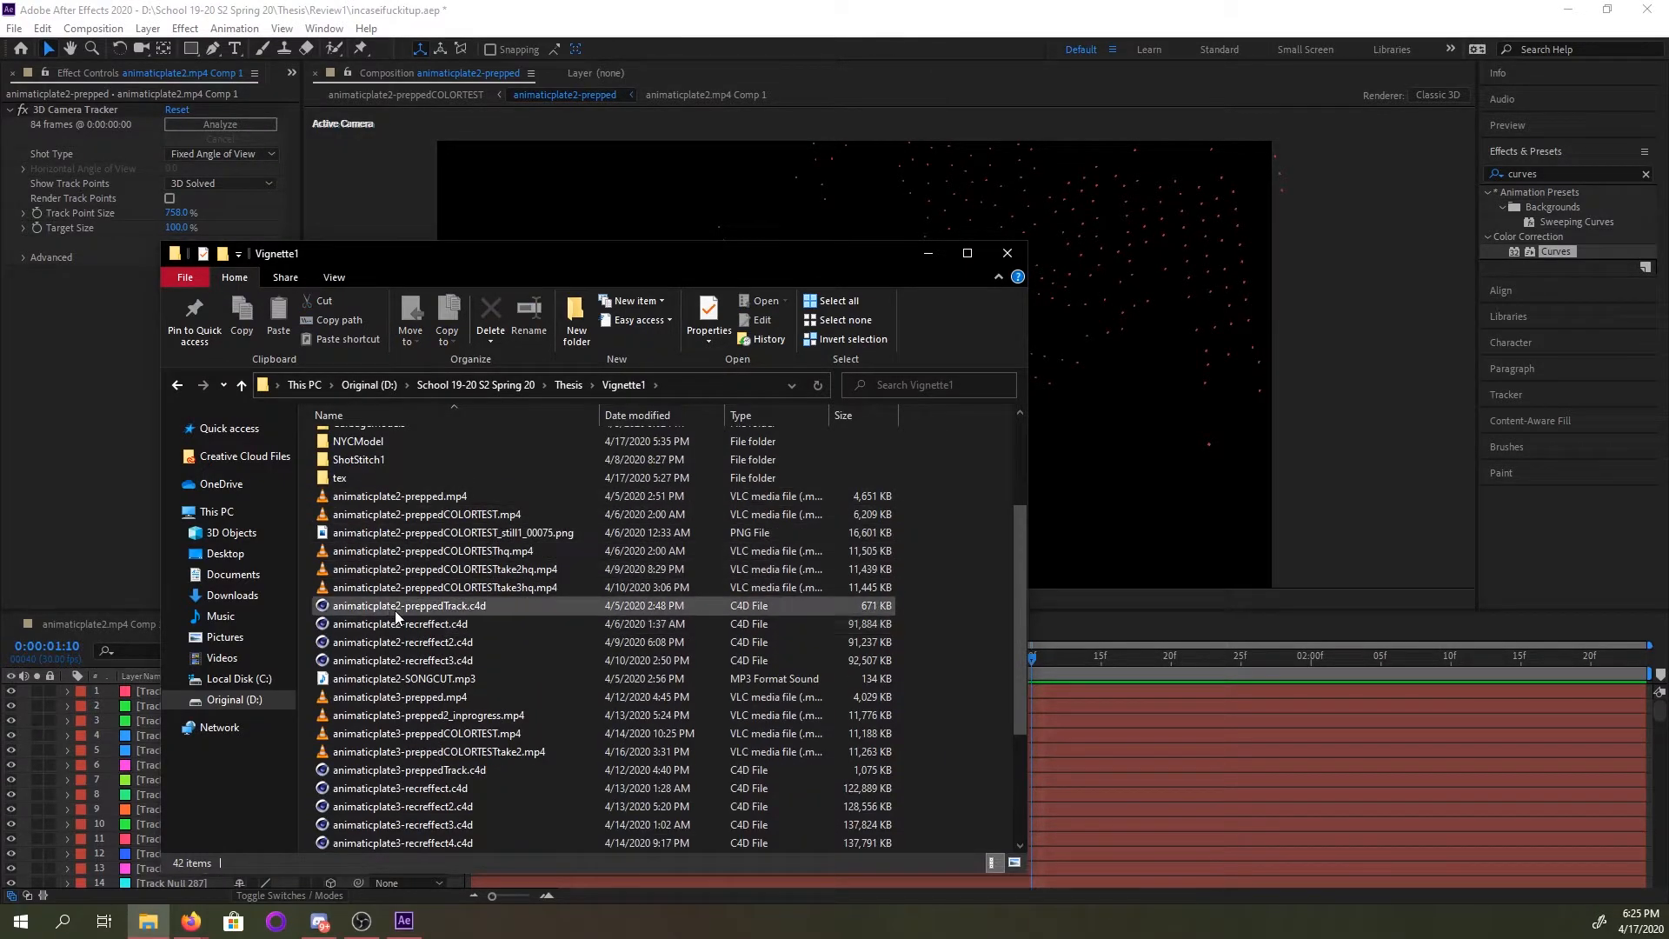
{"action": "left_click", "coordinate": [414, 612]}
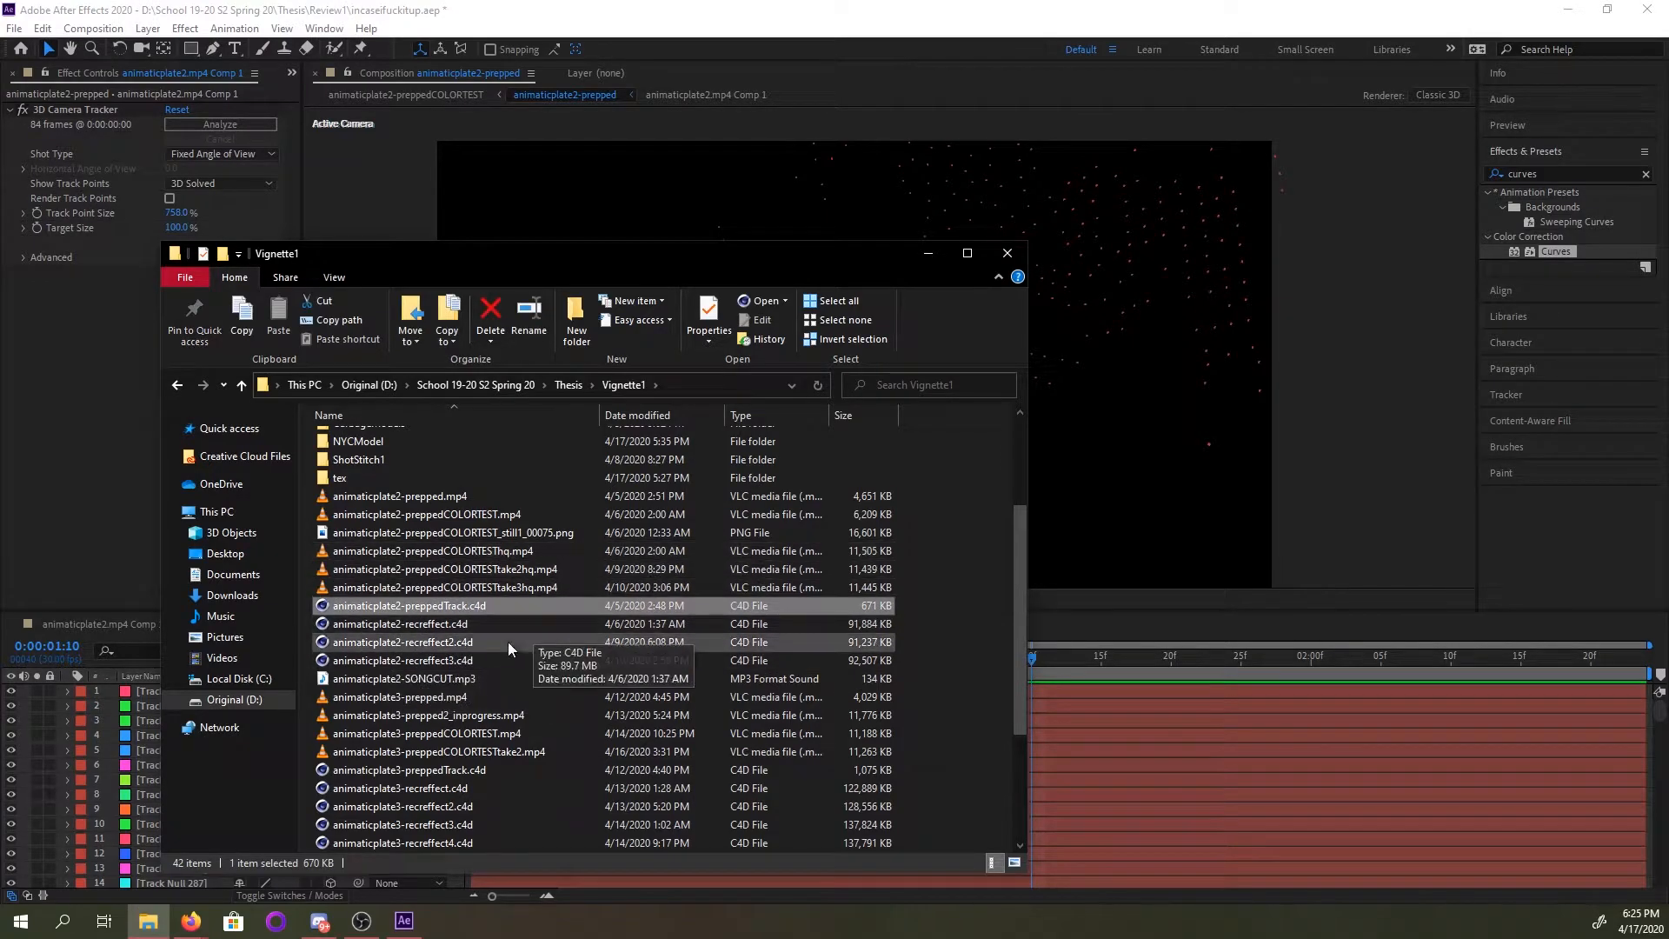
Open animaticplate2-preppedTrack.c4d in Cinema 4D and put the File Explorer window away.
{"action": "double_click", "coordinate": [456, 608]}
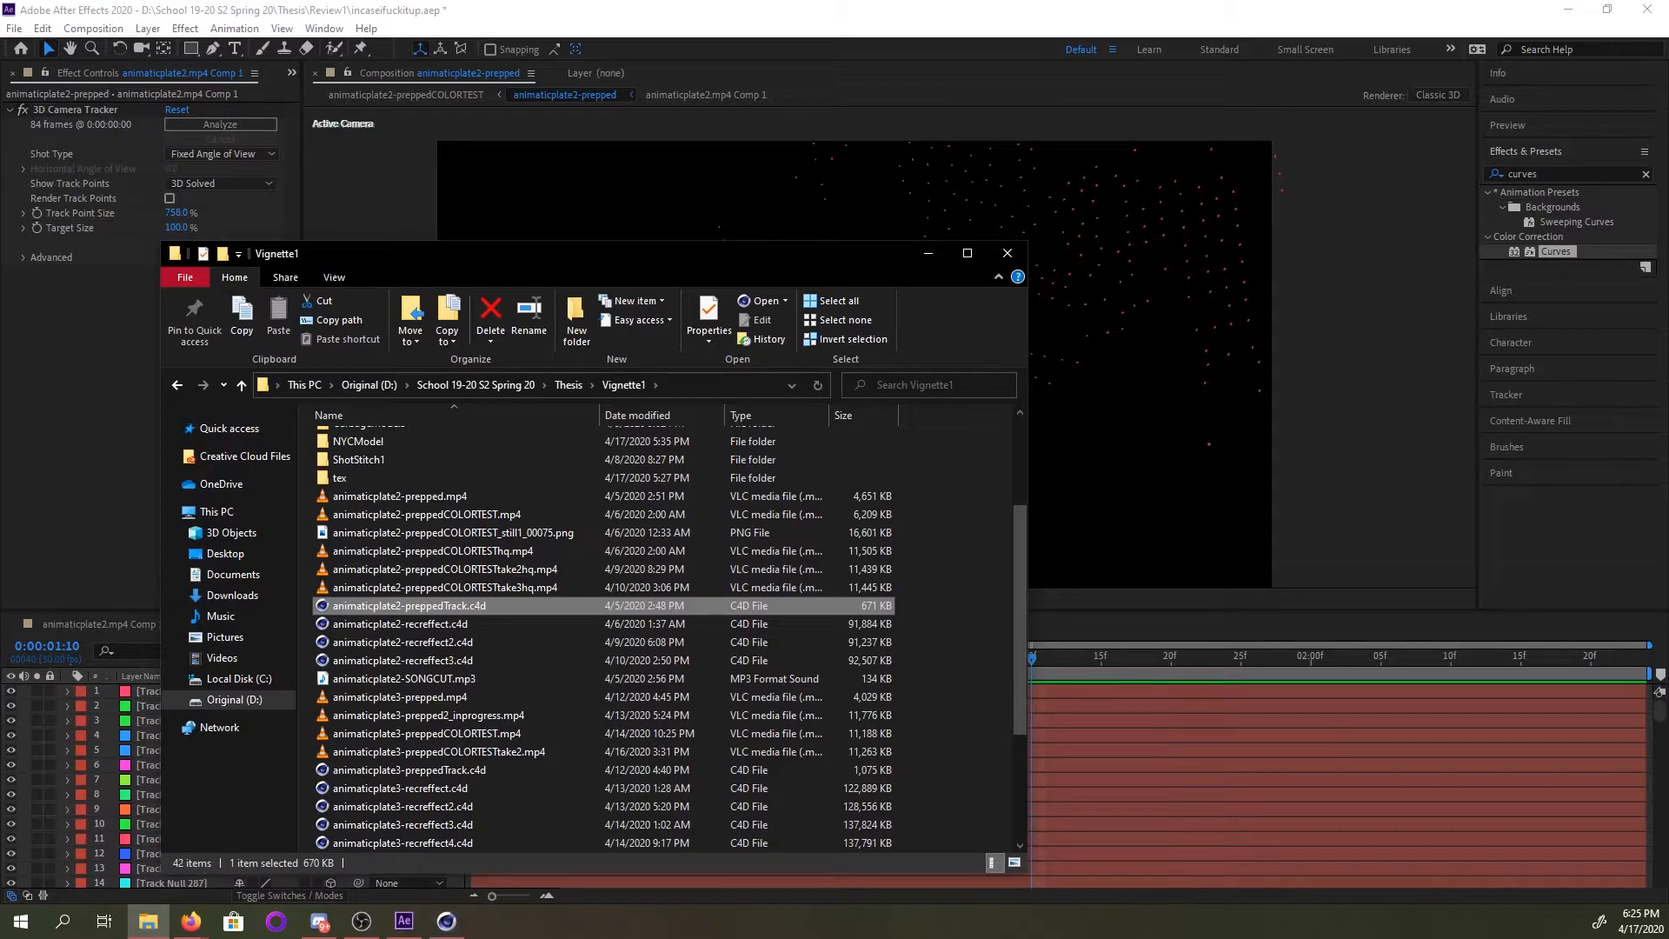
{"action": "left_click", "coordinate": [937, 253]}
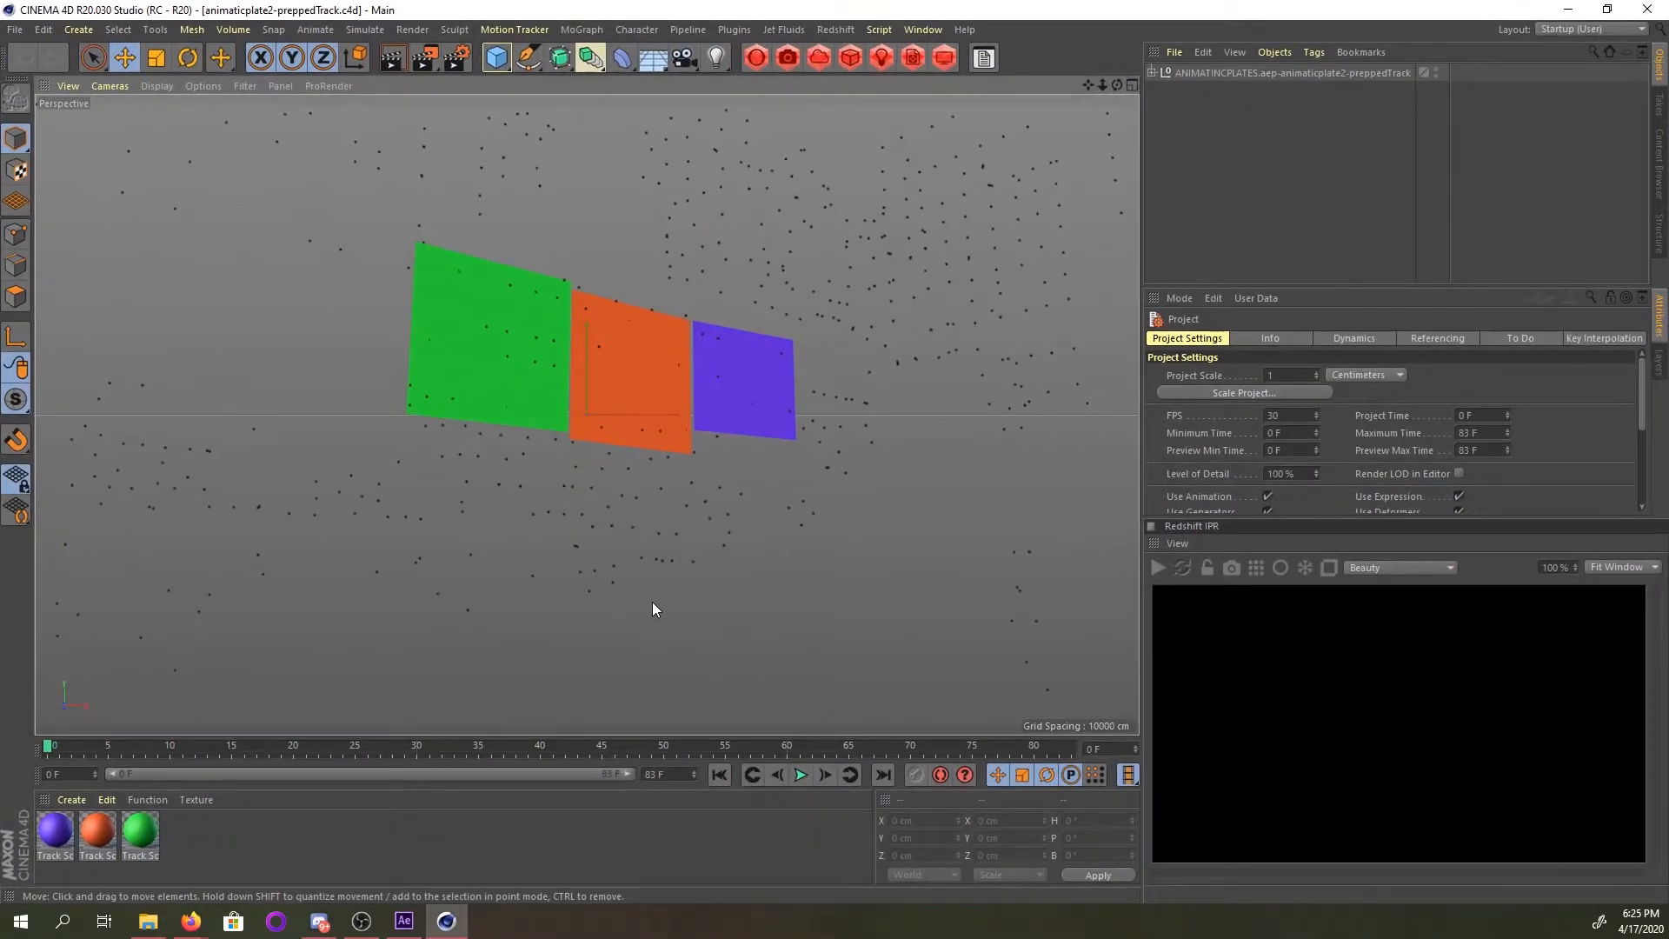
Inspect the green, orange and purple track solids and check their movement through the timeline up to frame 29.
{"action": "left_click", "coordinate": [503, 349]}
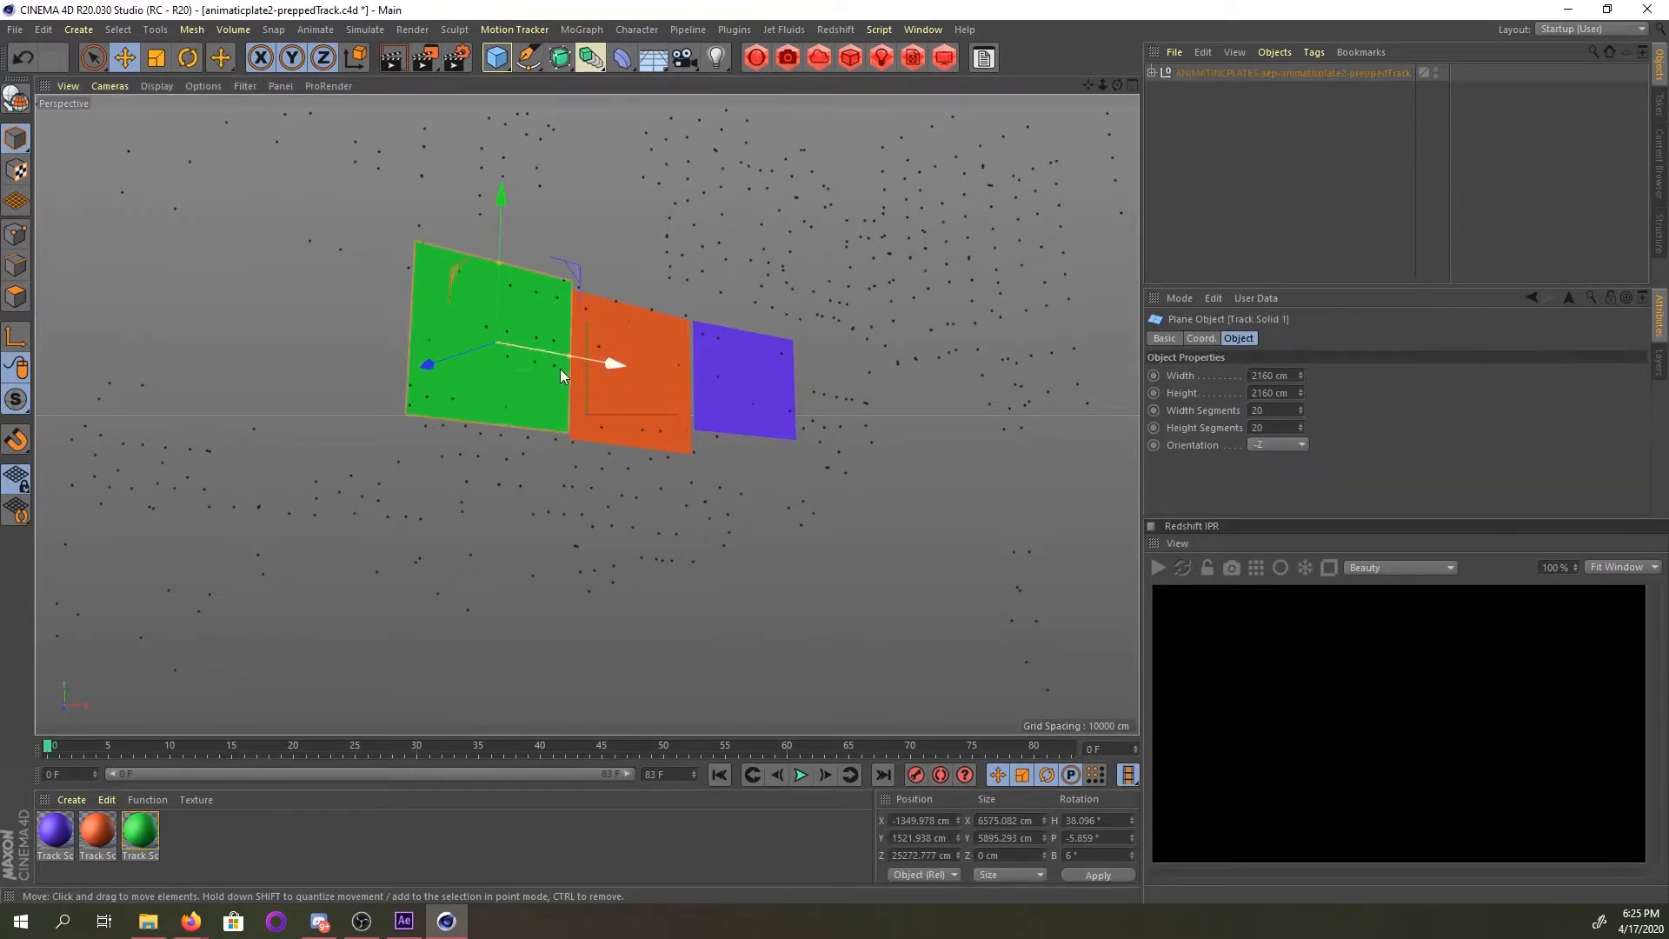
{"action": "left_click", "coordinate": [657, 391]}
{"action": "left_click", "coordinate": [707, 384]}
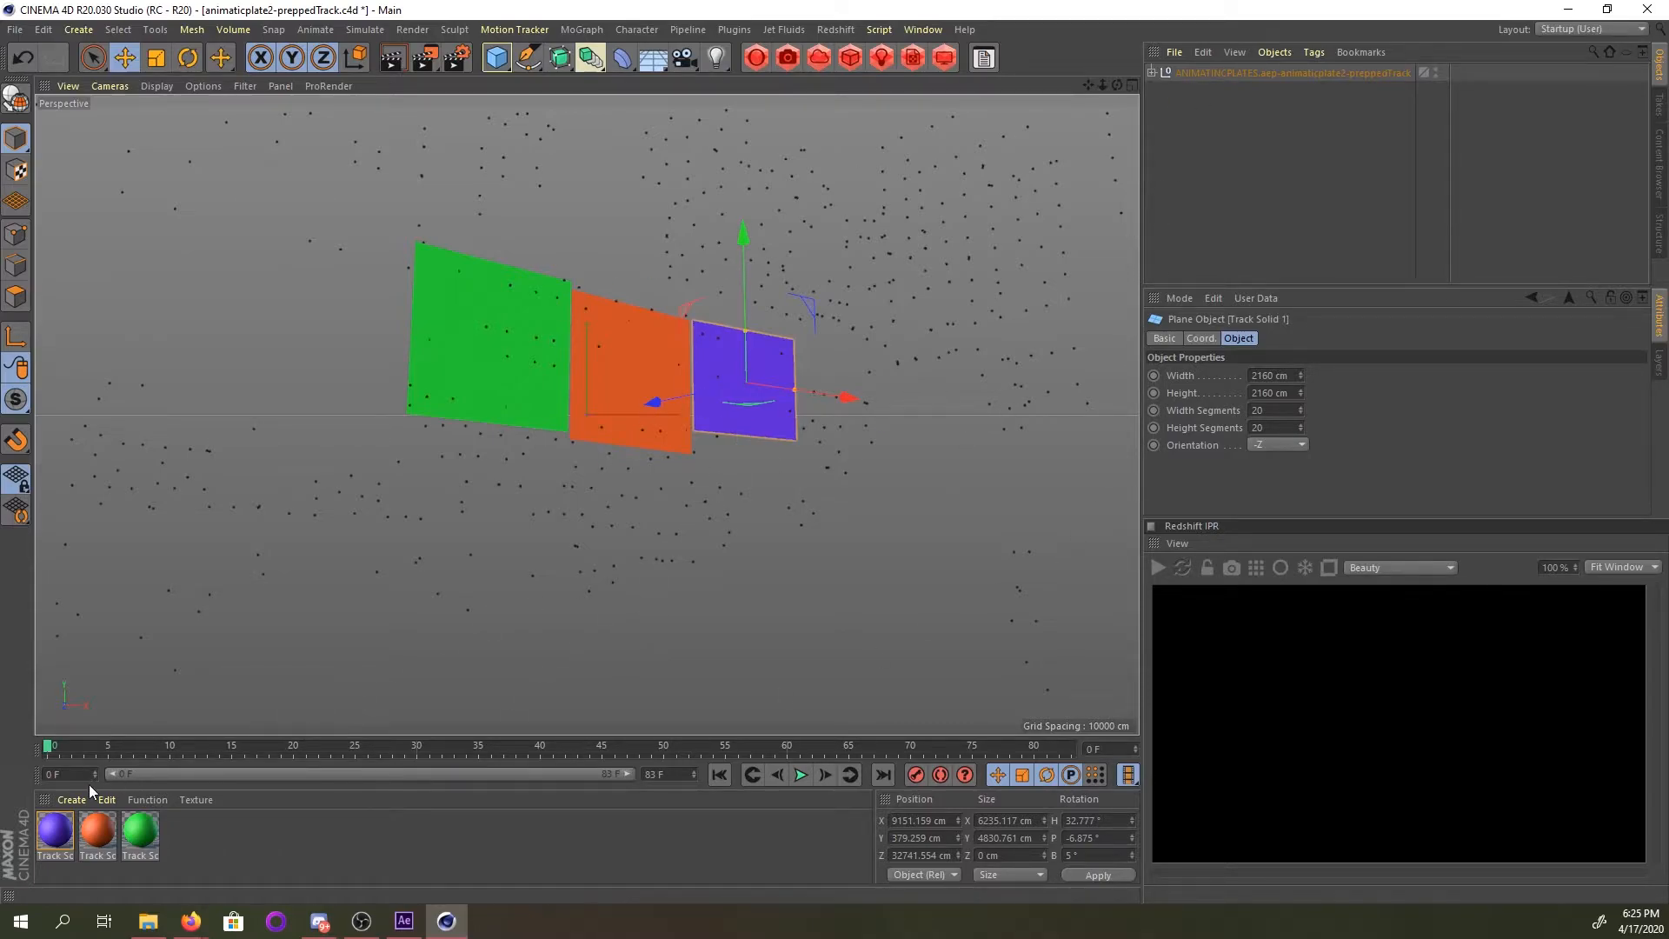
{"action": "left_click_drag", "start_coordinate": [70, 751], "coordinate": [790, 701]}
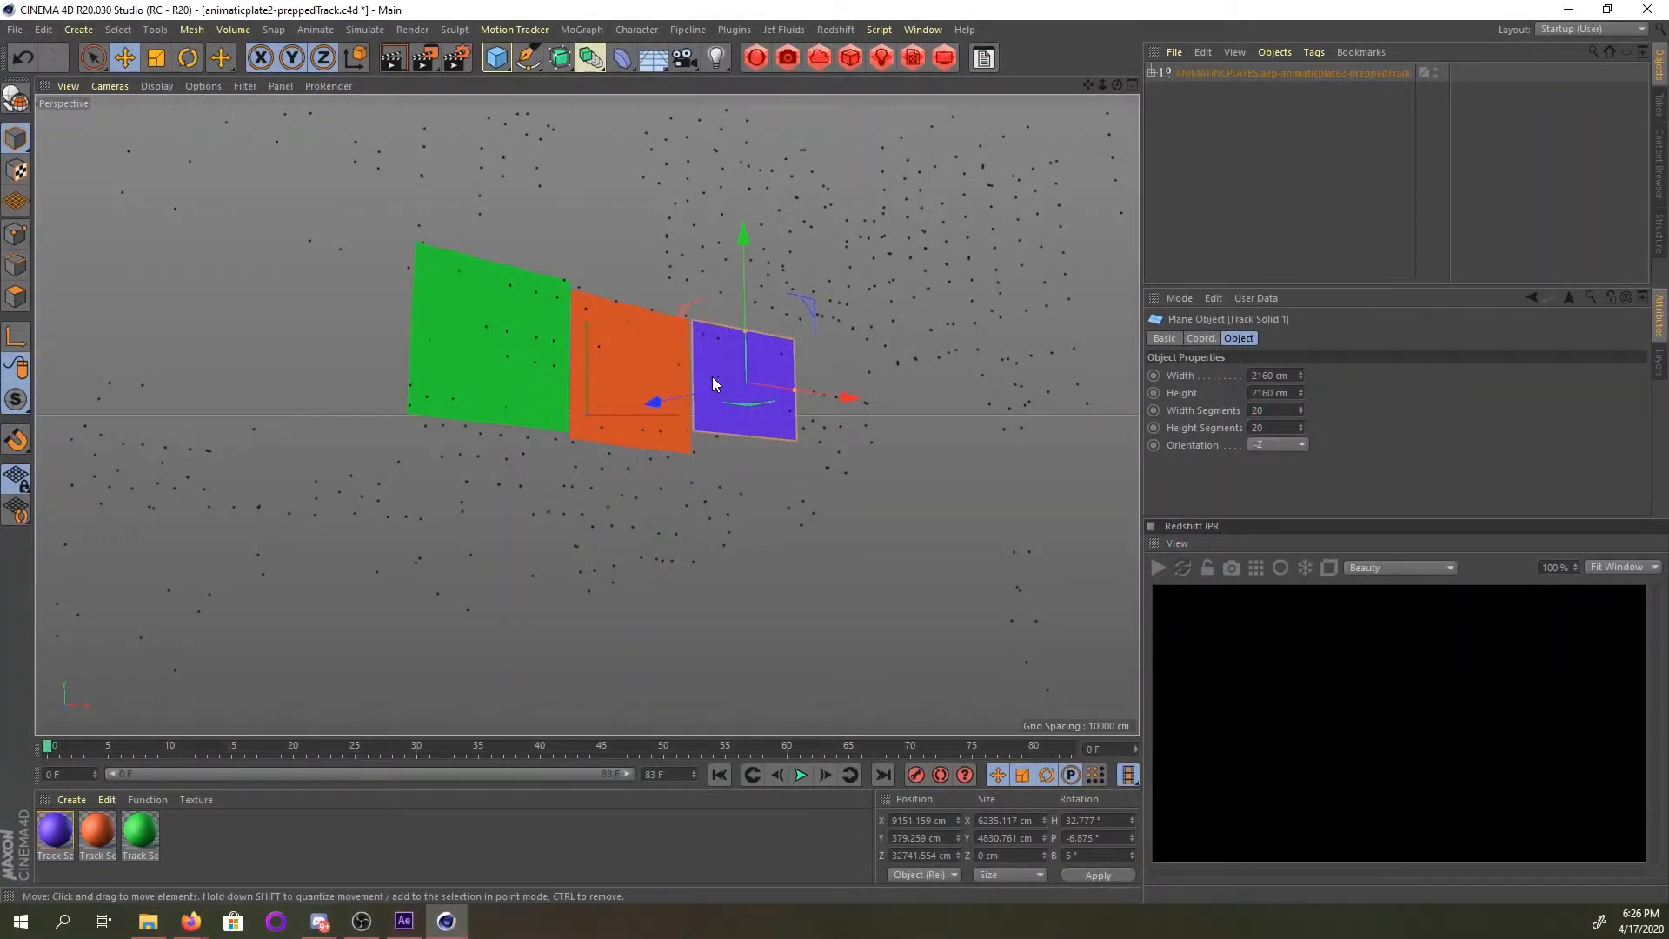
{"action": "left_click_drag", "start_coordinate": [66, 746], "coordinate": [411, 721]}
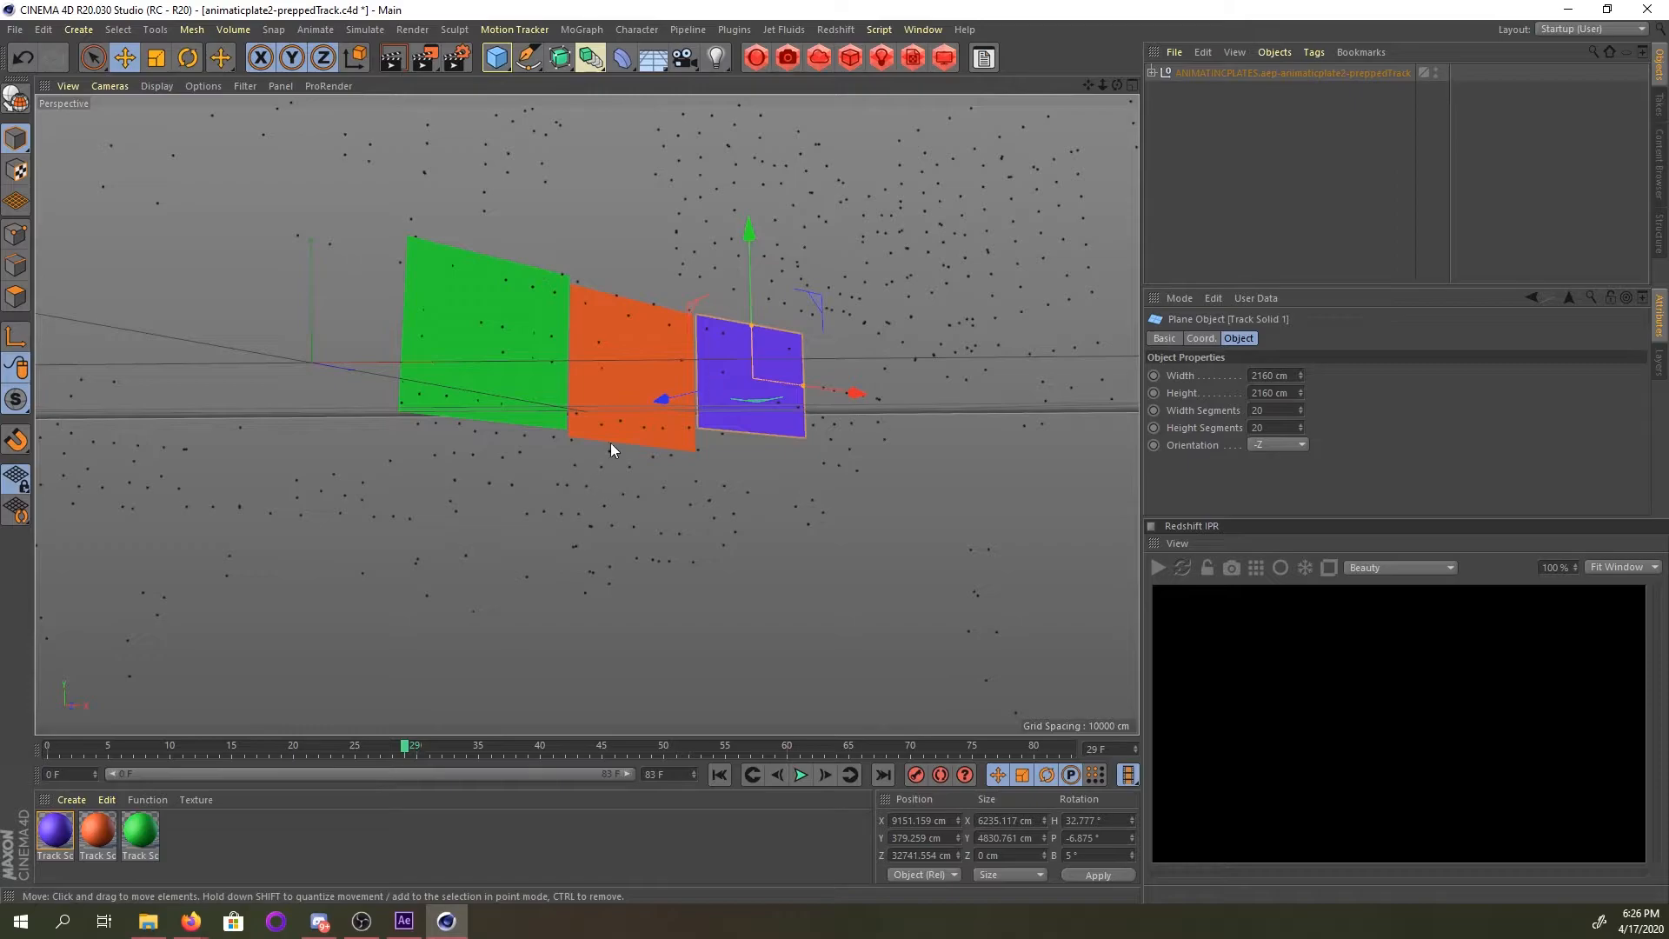
Add a Background object to the scene and apply a newly created material to it.
{"action": "left_click", "coordinate": [653, 58]}
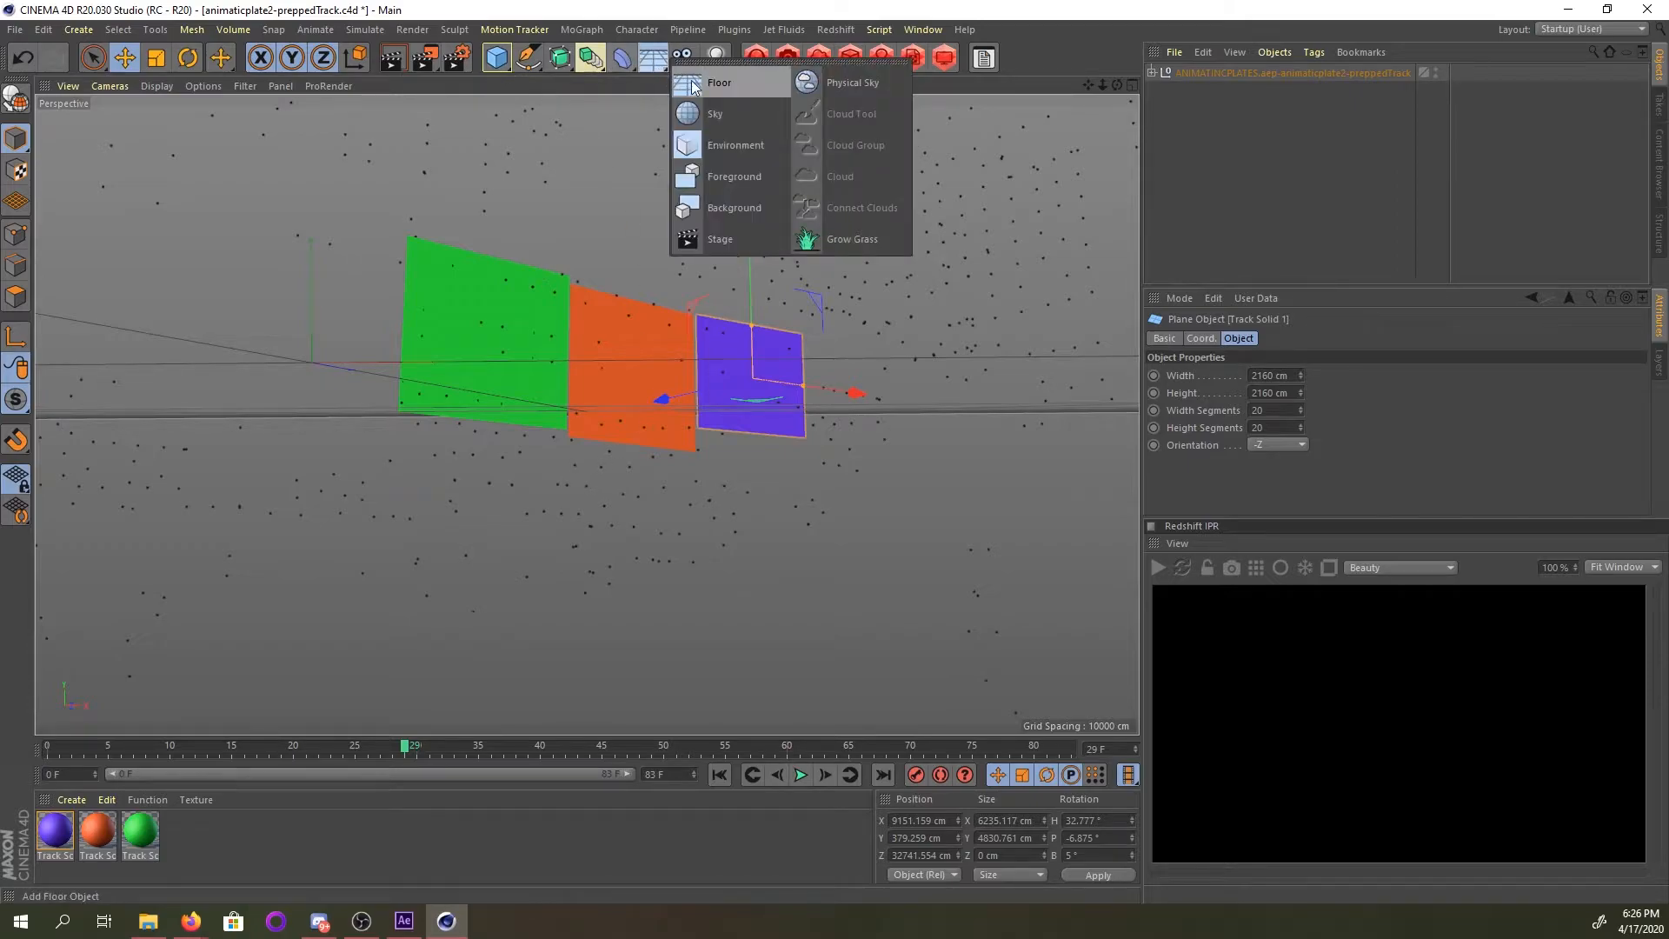
{"action": "left_click", "coordinate": [710, 212]}
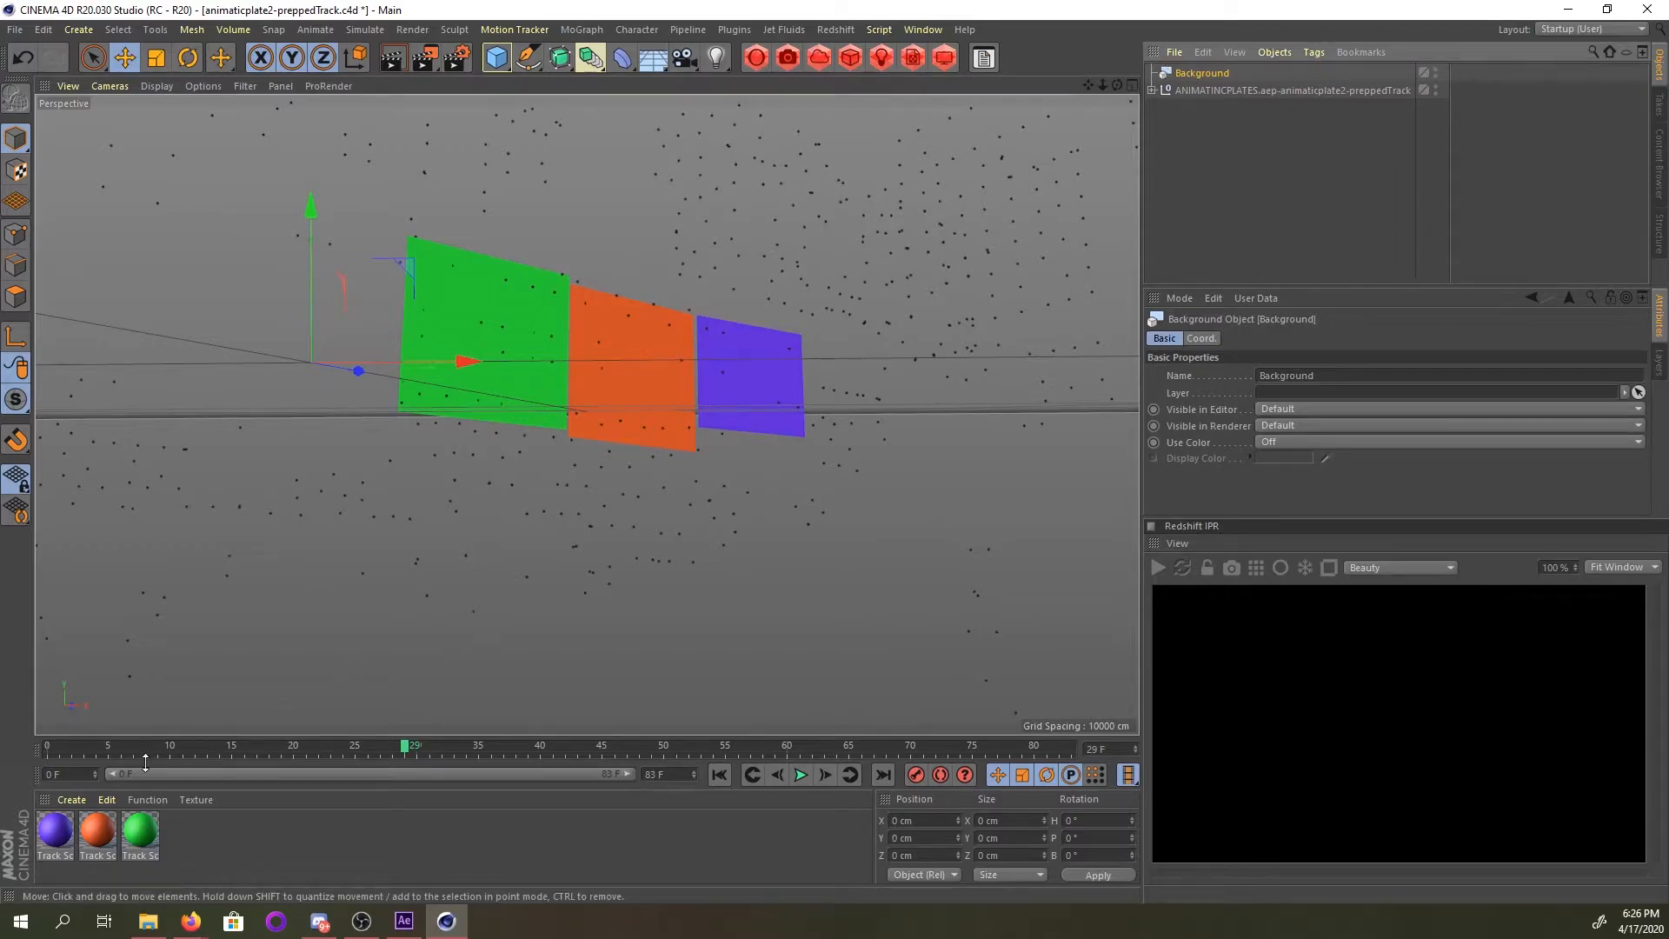
{"action": "double_click", "coordinate": [253, 837]}
{"action": "left_click_drag", "start_coordinate": [50, 838], "coordinate": [1205, 74]}
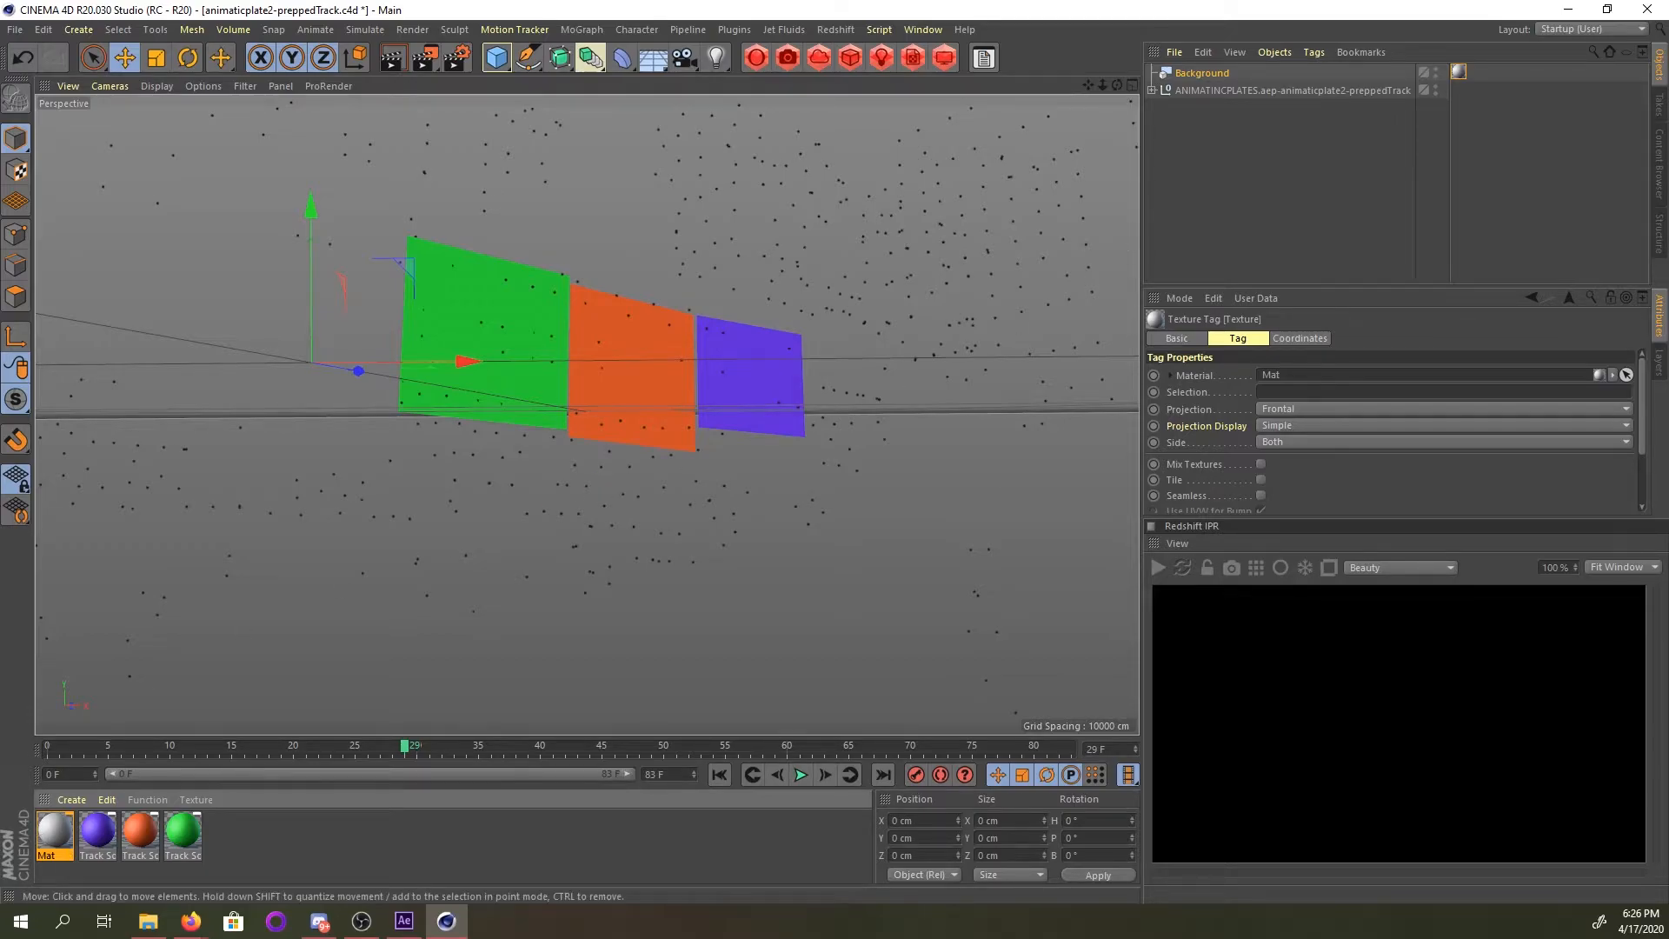
Open the Background's new material for editing and turn off its Reflectance channel.
{"action": "left_click", "coordinate": [72, 842]}
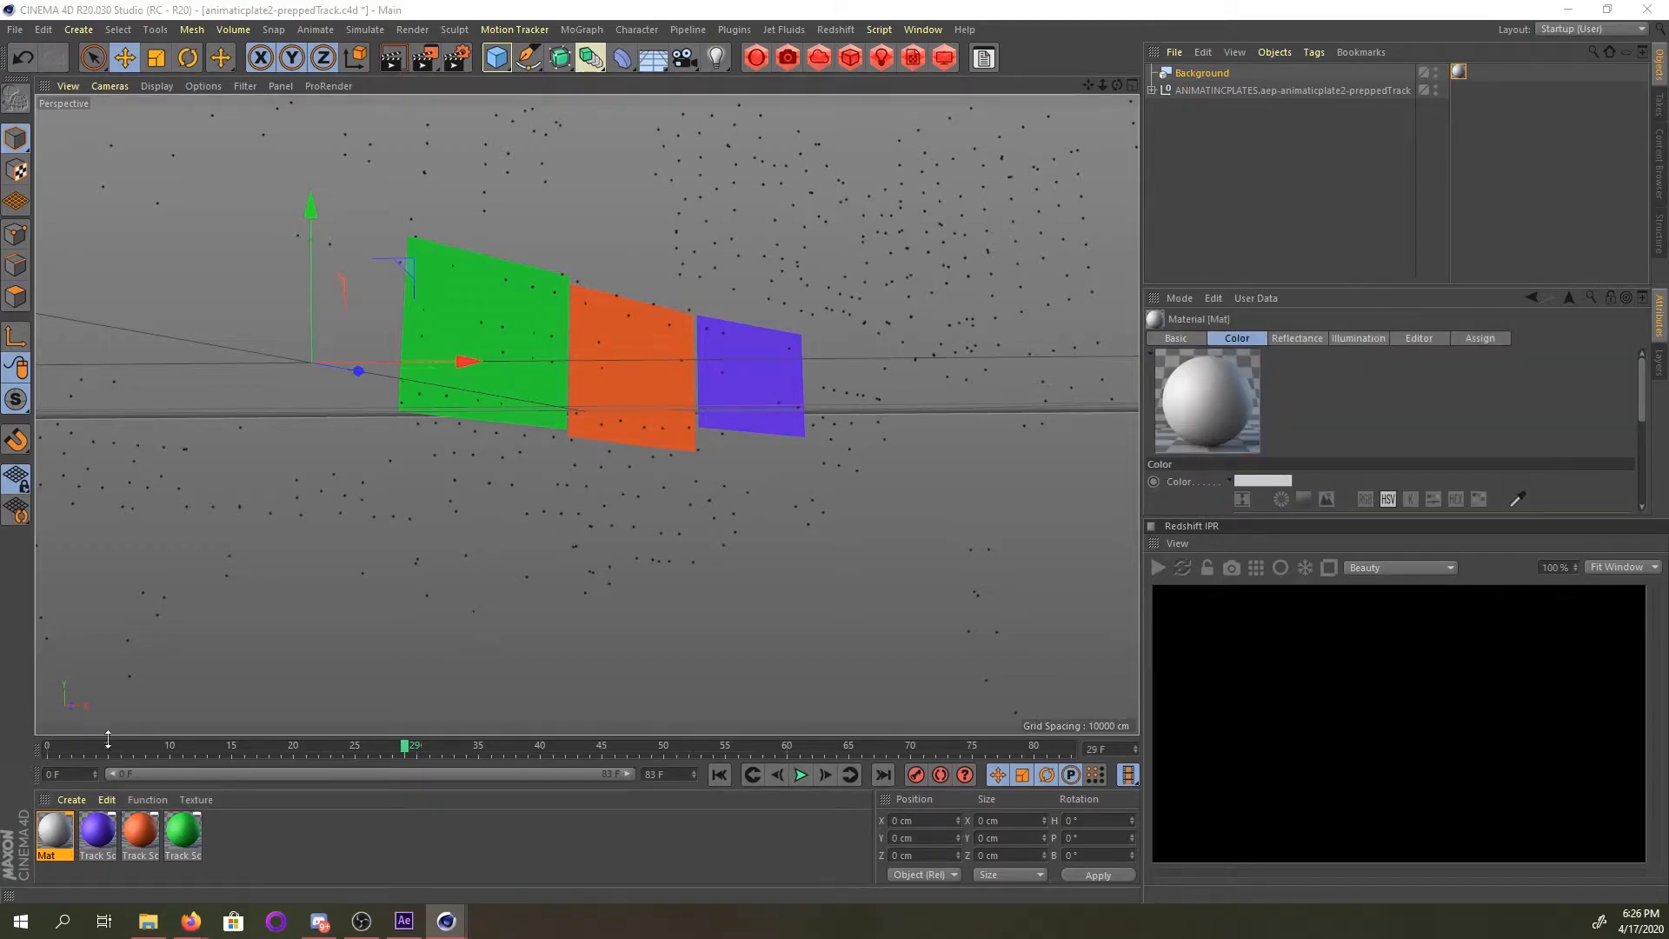
{"action": "double_click", "coordinate": [54, 830]}
{"action": "left_click_drag", "start_coordinate": [332, 224], "coordinate": [1134, 276]}
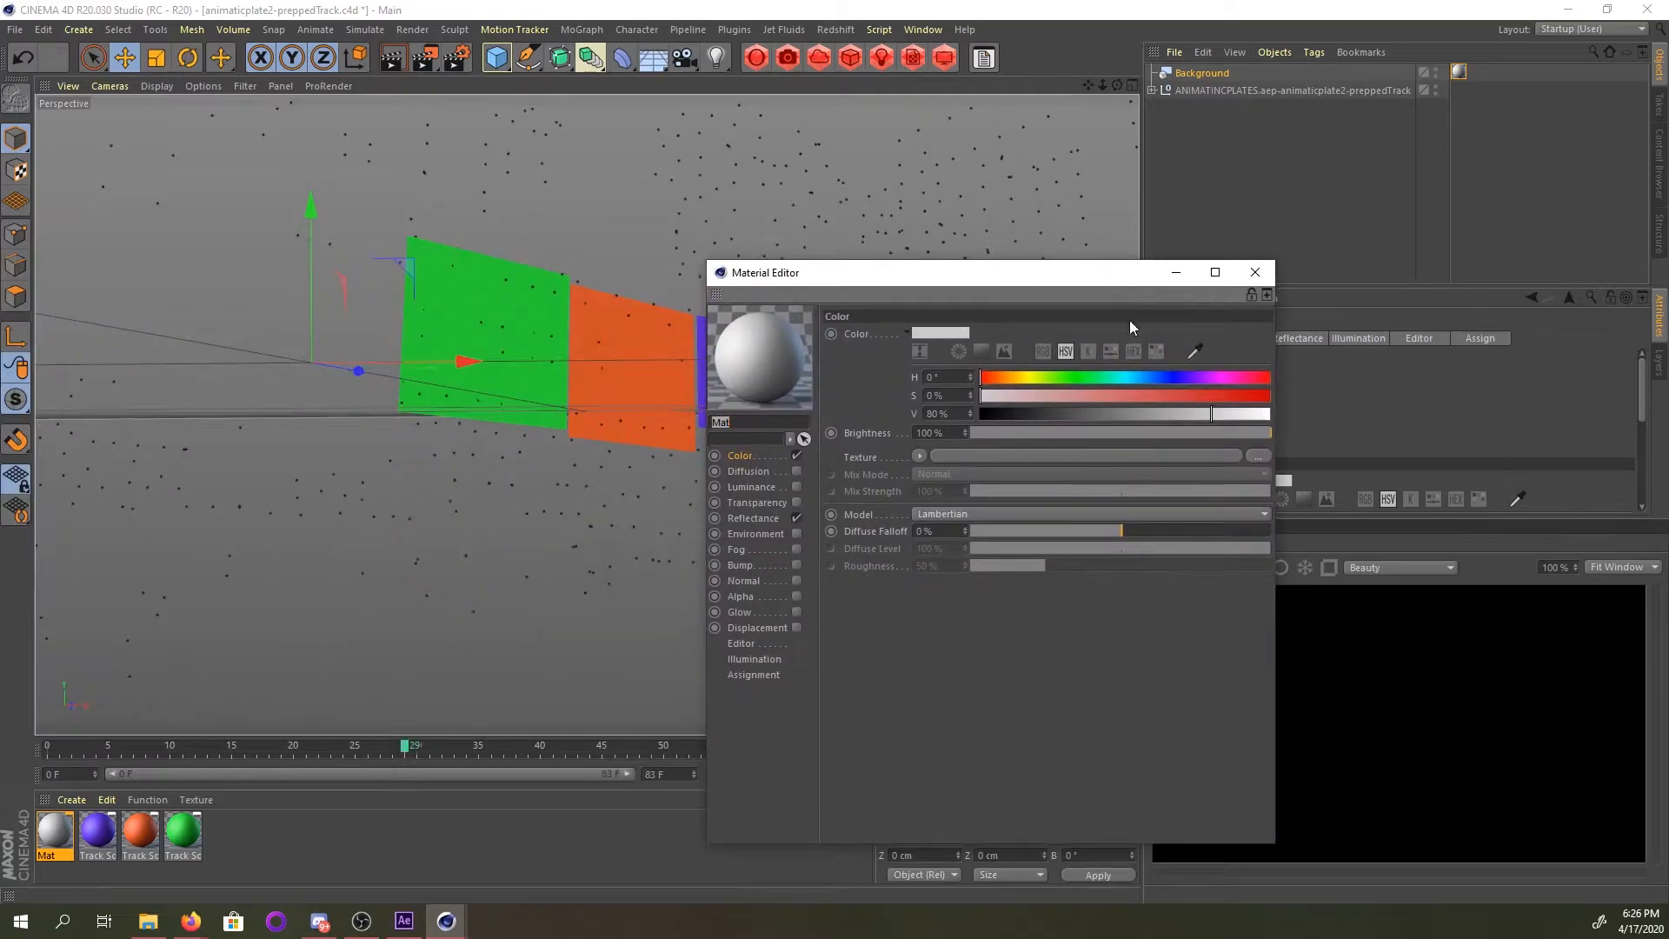
{"action": "left_click", "coordinate": [796, 519]}
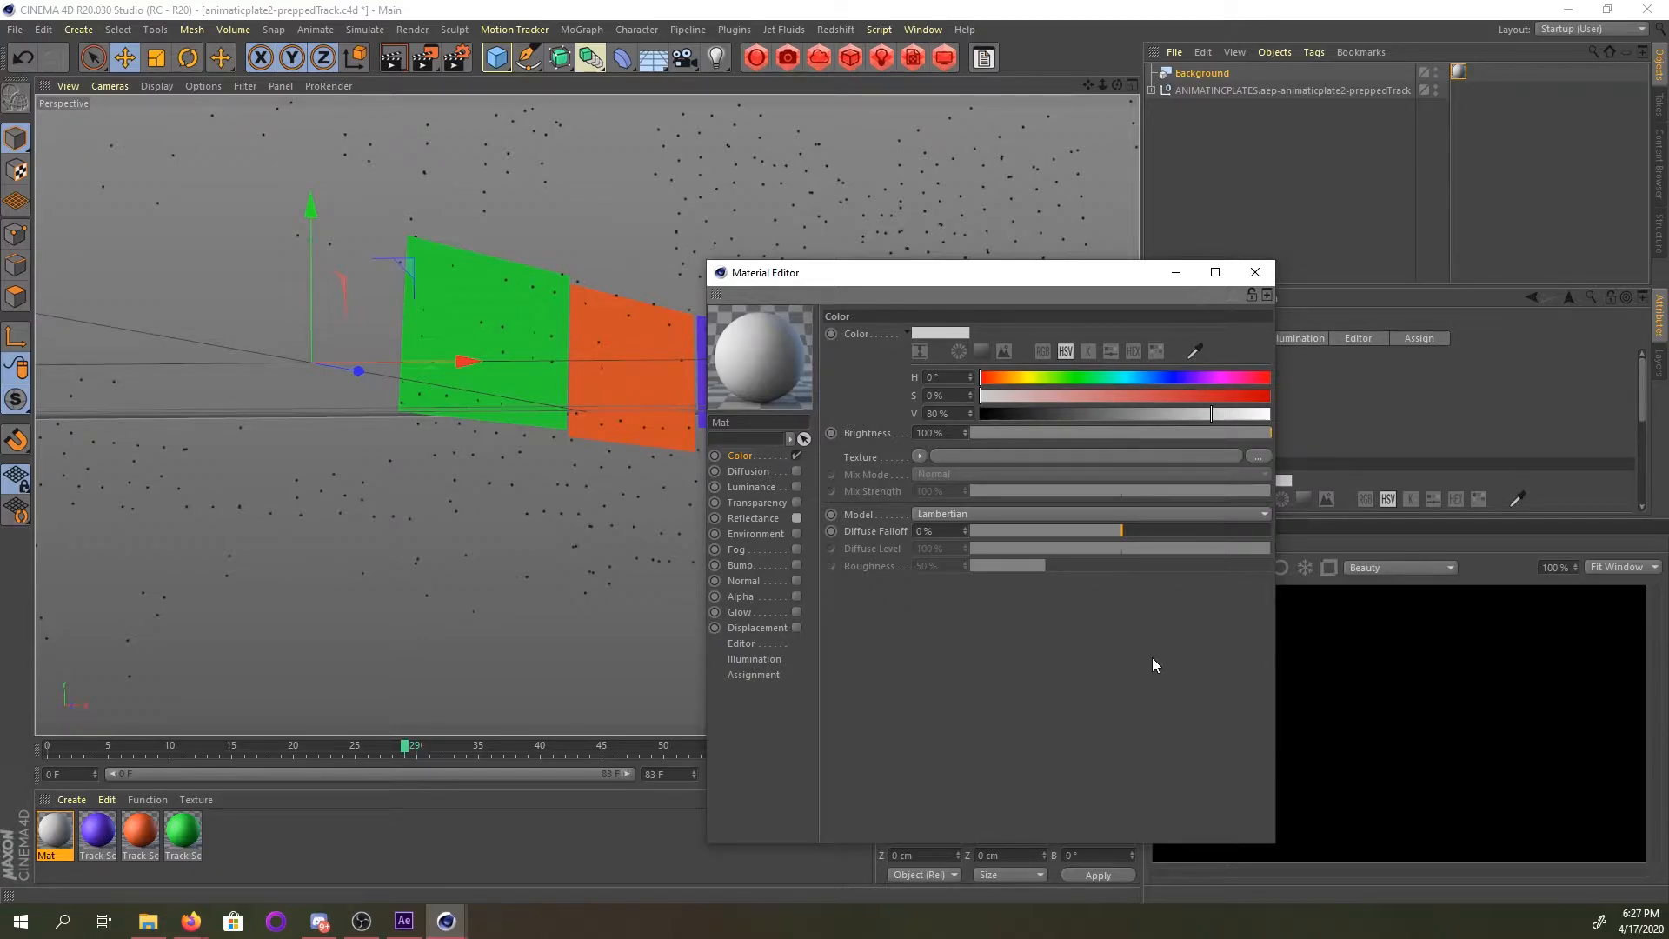
Load animaticplate2-prepped.mp4 from the Vignette1 folder as the material's color texture.
{"action": "left_click", "coordinate": [1252, 458]}
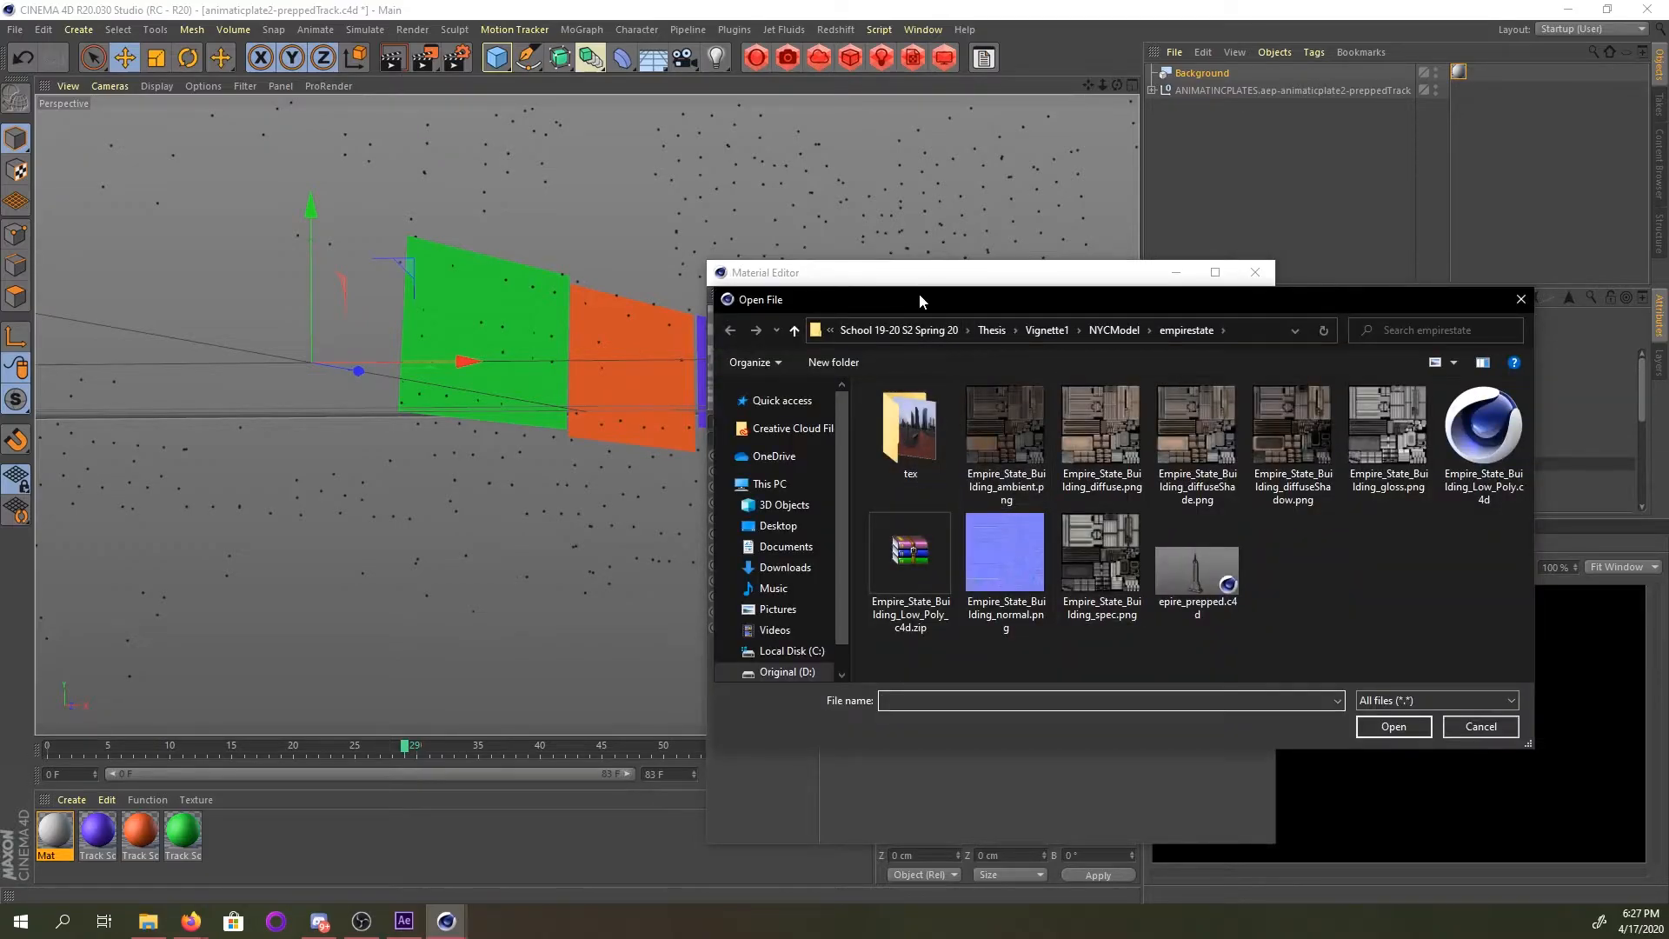
{"action": "left_click", "coordinate": [1035, 325]}
{"action": "scroll", "coordinate": [1036, 513], "scroll_direction": "down", "scroll_amount": 2}
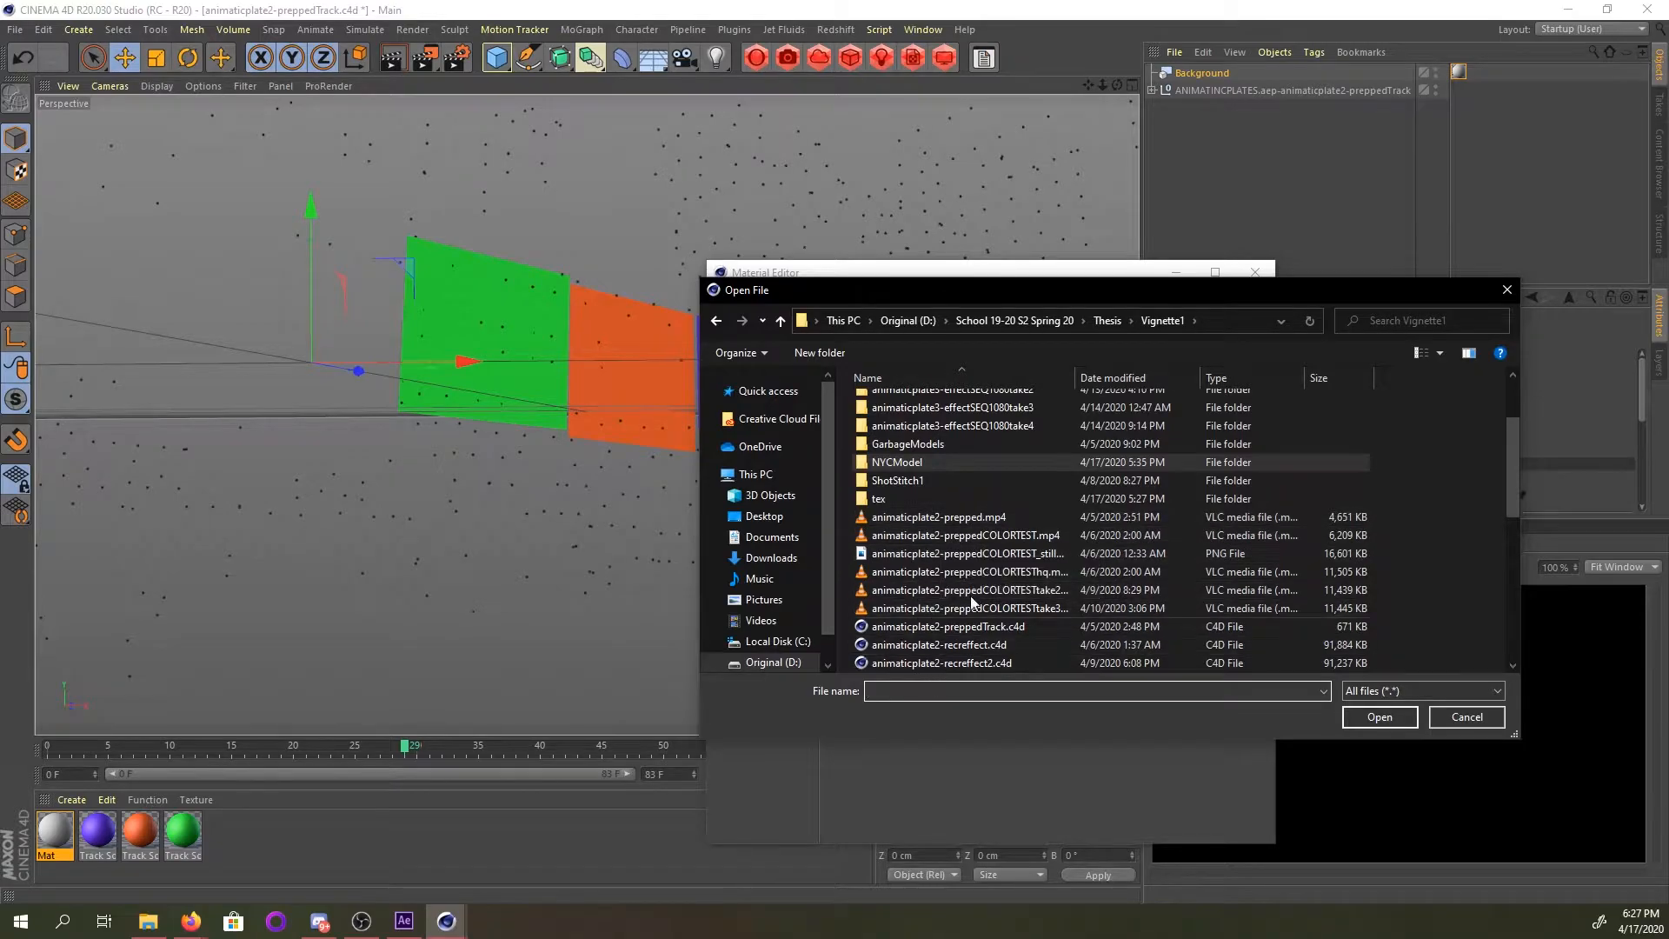
{"action": "left_click", "coordinate": [1000, 518]}
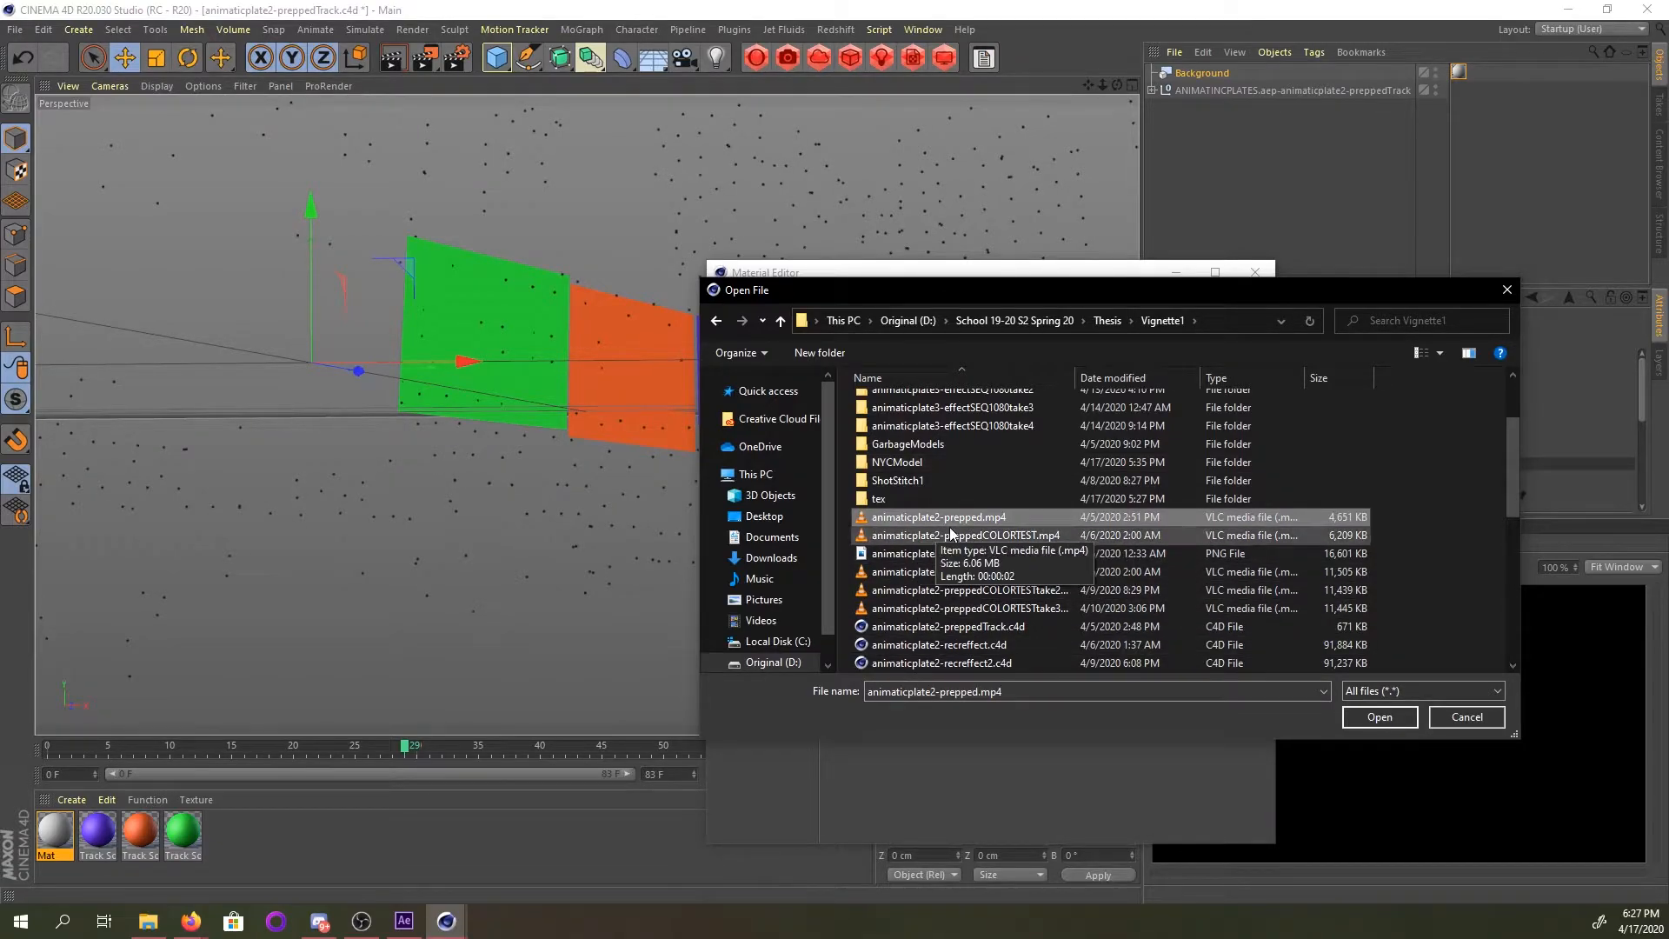
{"action": "double_click", "coordinate": [967, 520]}
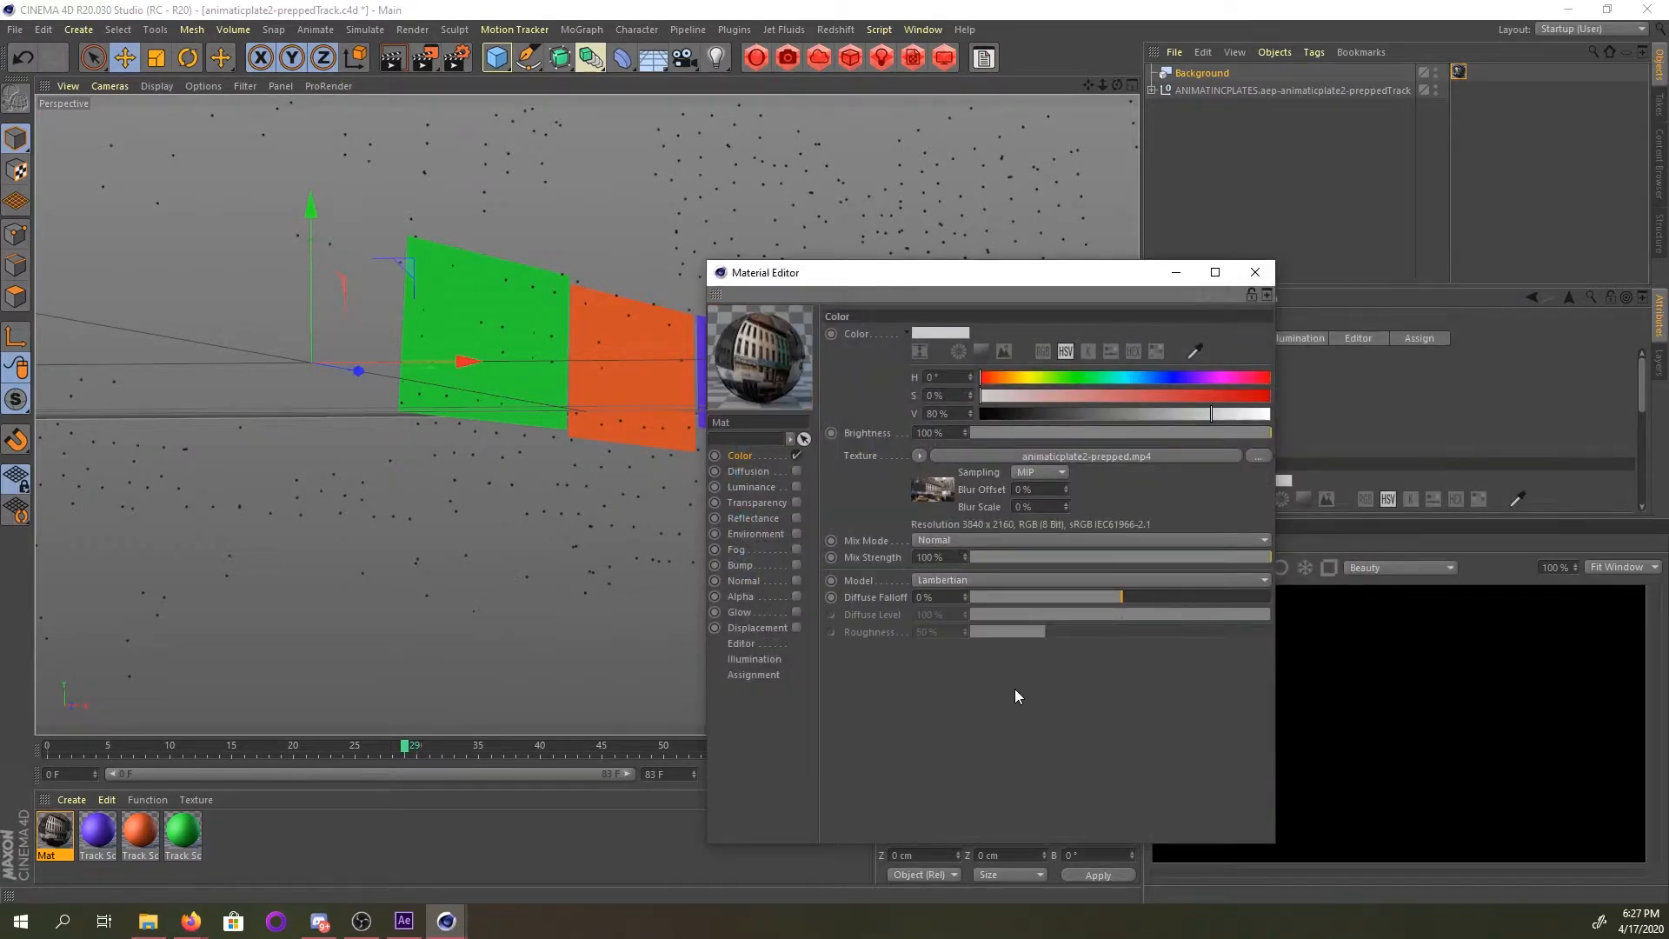
Enable Animate Preview in the footage material's Editor settings and close the Material Editor.
{"action": "left_click_drag", "start_coordinate": [905, 272], "coordinate": [871, 210]}
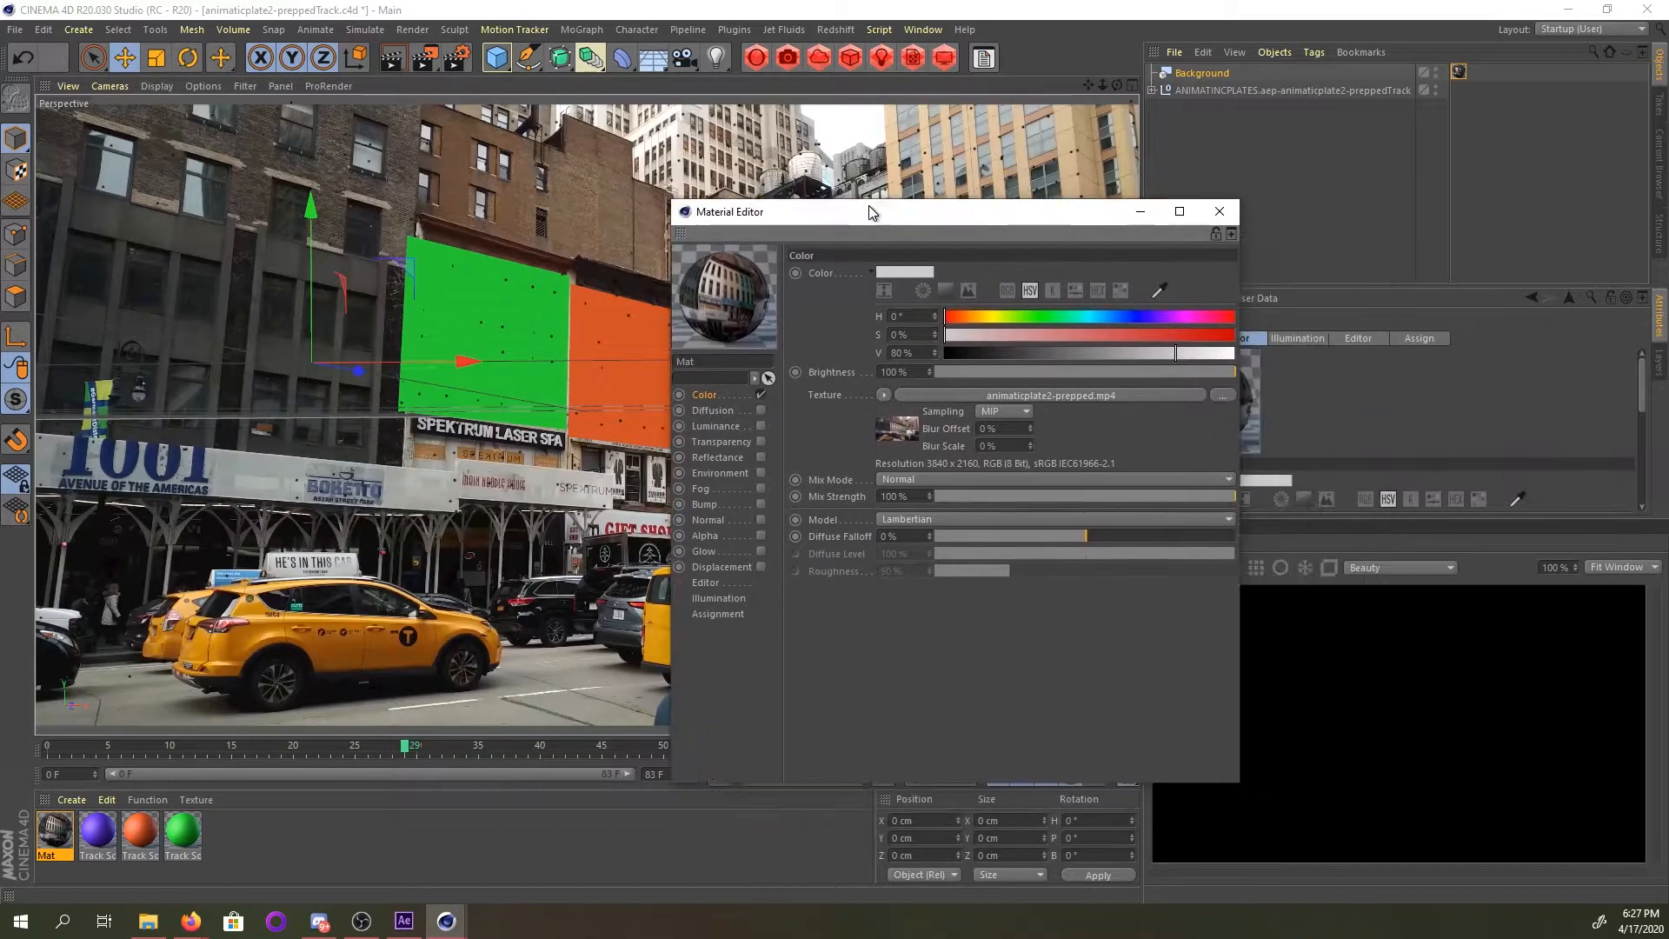
{"action": "left_click", "coordinate": [712, 580]}
{"action": "left_click", "coordinate": [908, 273]}
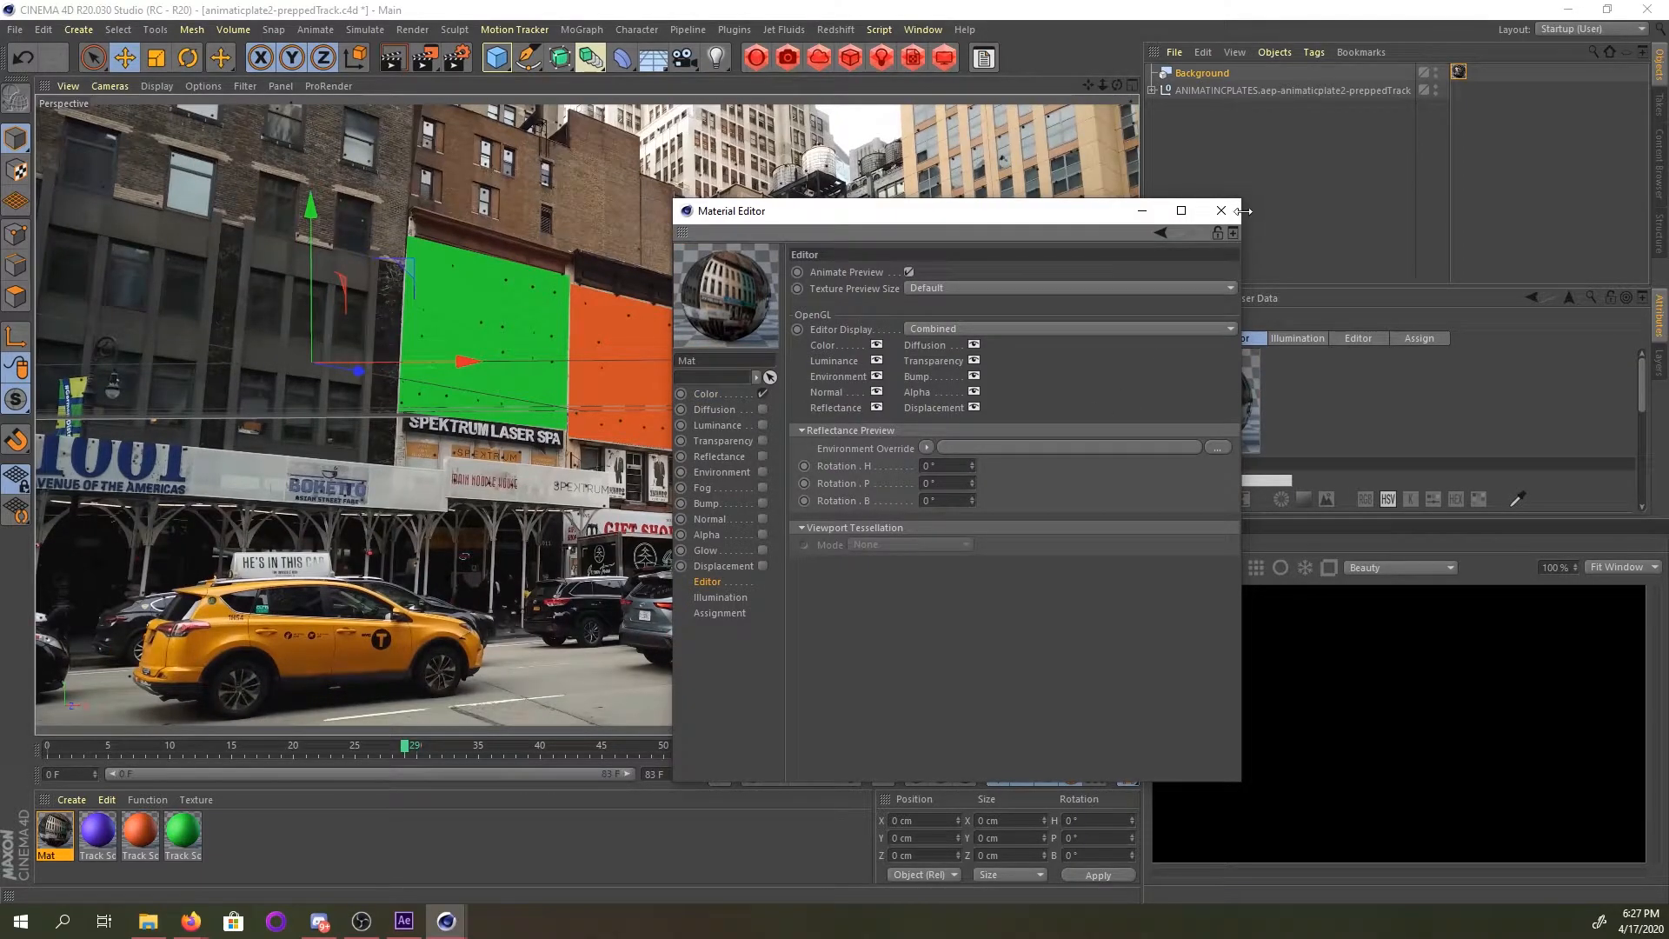
{"action": "left_click", "coordinate": [1221, 210]}
Check how the track solids follow the background footage along the timeline, finishing at frame 27.
{"action": "left_click_drag", "start_coordinate": [406, 749], "coordinate": [96, 746]}
{"action": "left_click_drag", "start_coordinate": [228, 742], "coordinate": [689, 737]}
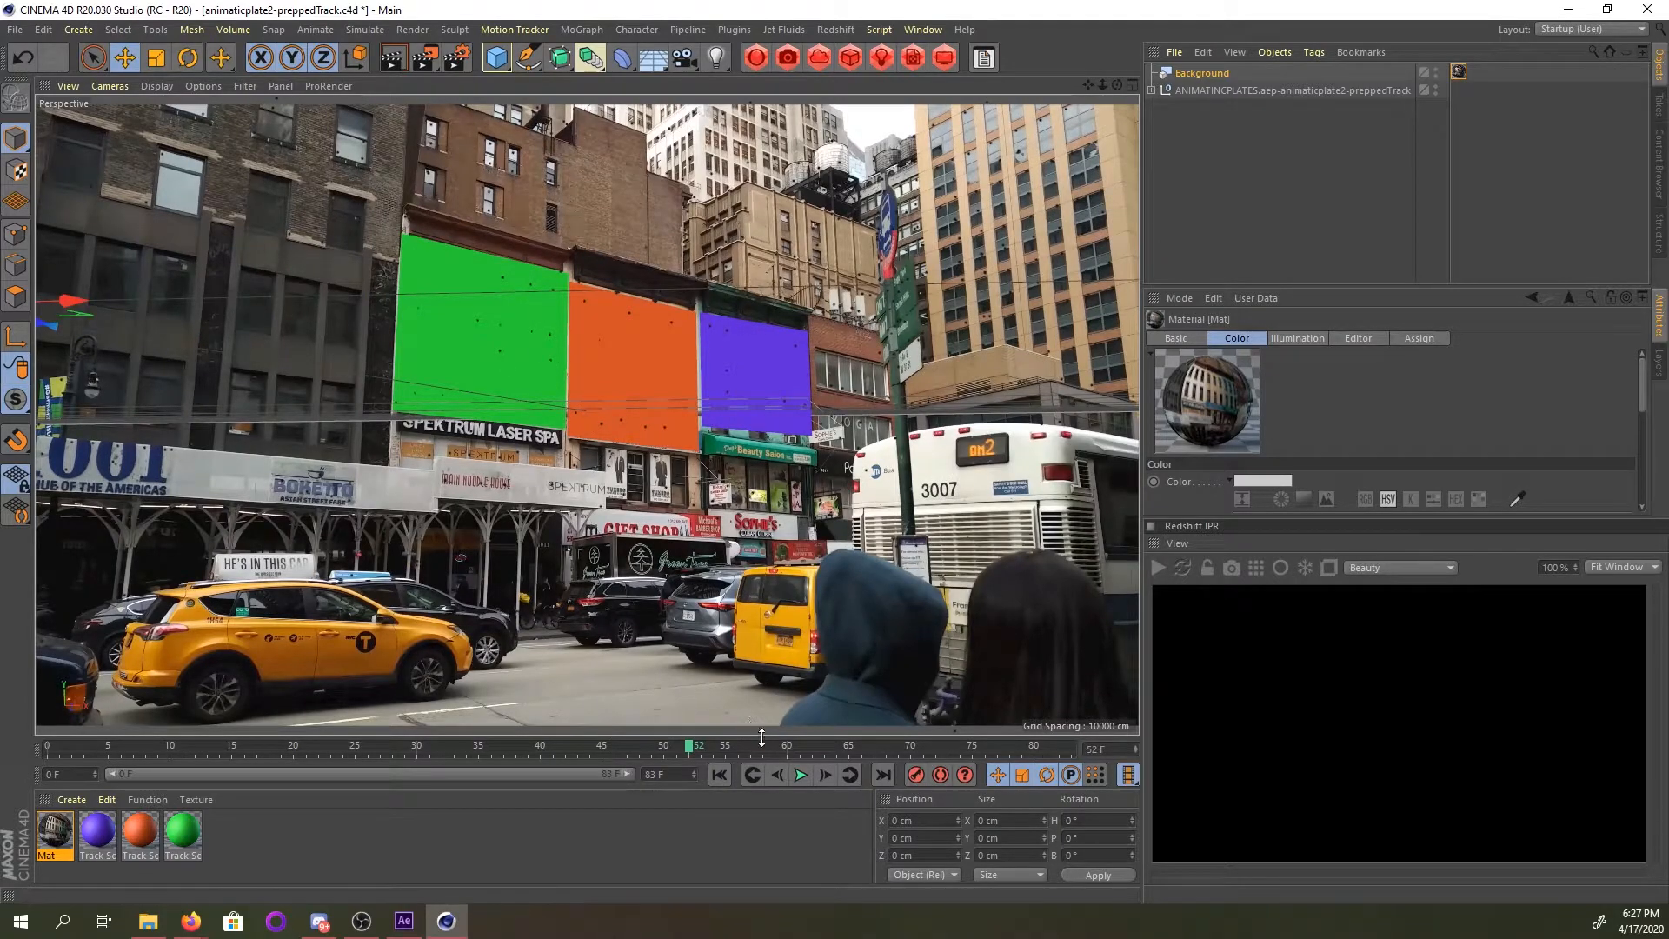
{"action": "left_click_drag", "start_coordinate": [776, 742], "coordinate": [374, 724]}
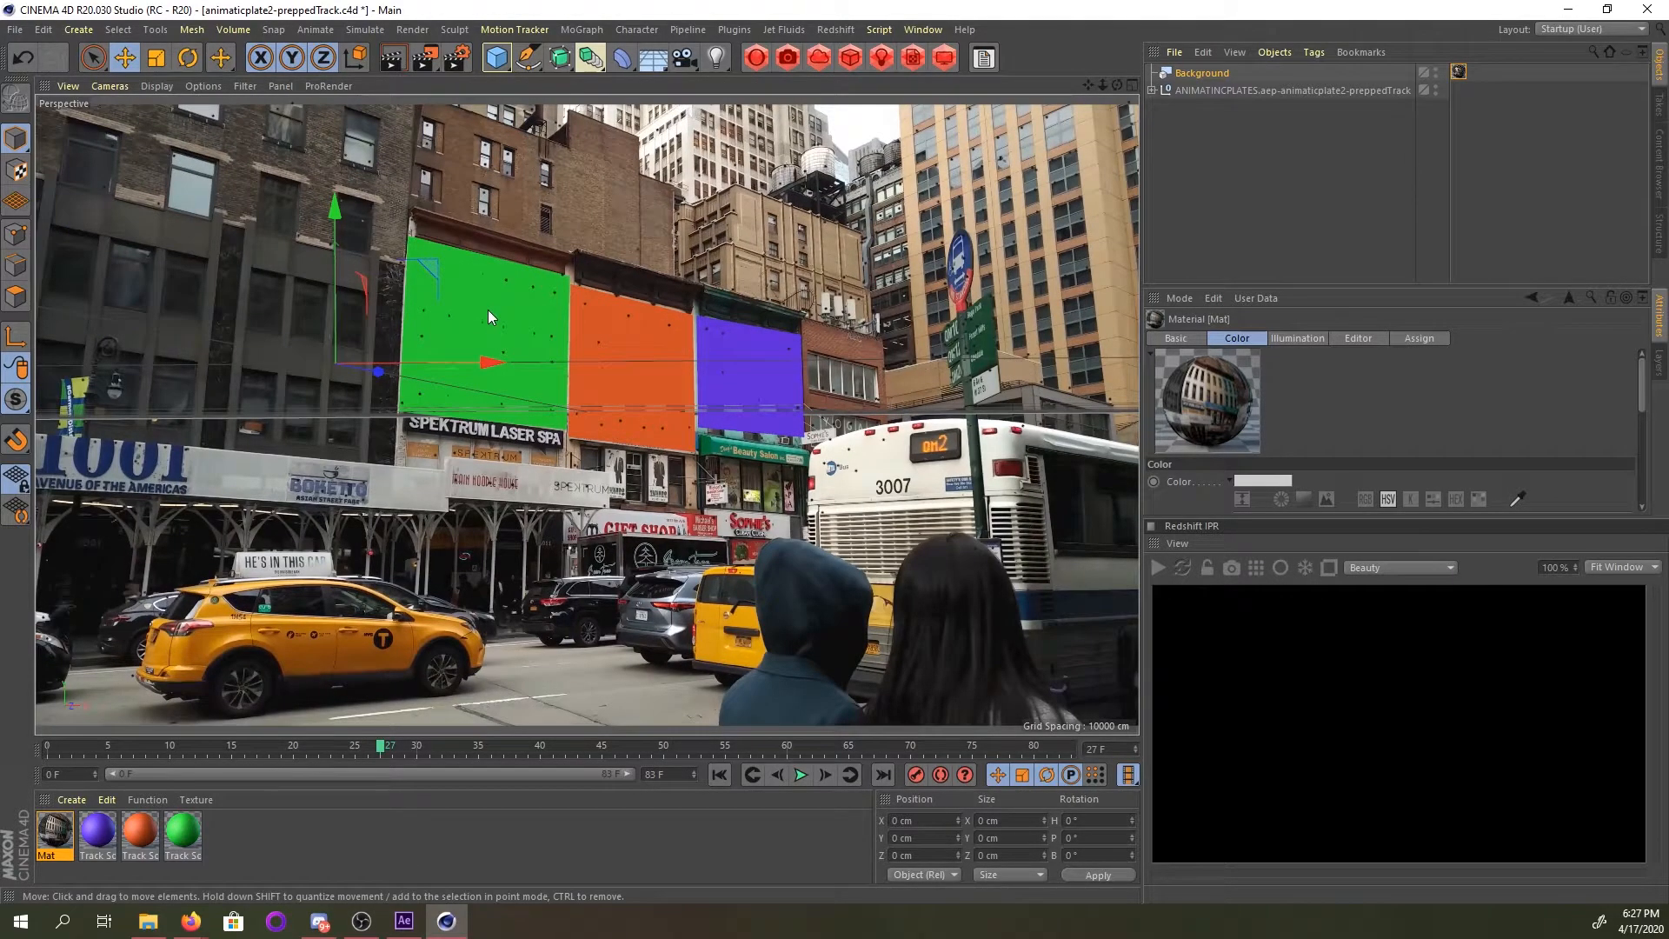
Stop looking through the 3D Tracker Camera and hide the Background object to view the track solids from a free angle.
{"action": "left_click", "coordinate": [1153, 90]}
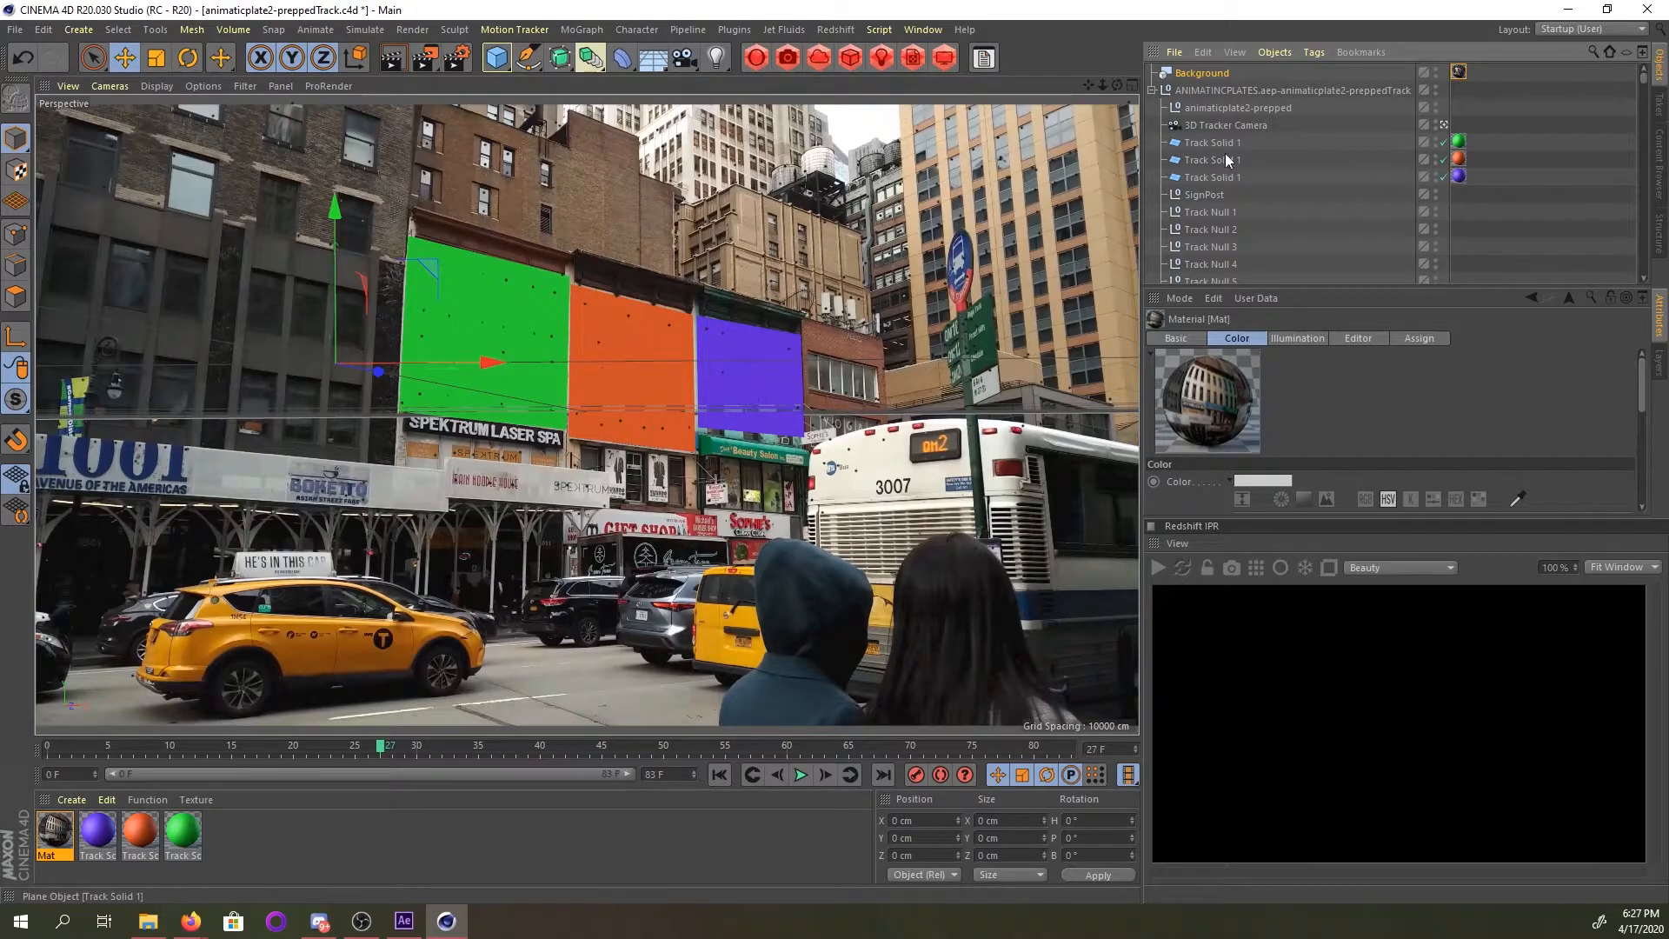
{"action": "left_click", "coordinate": [1239, 126]}
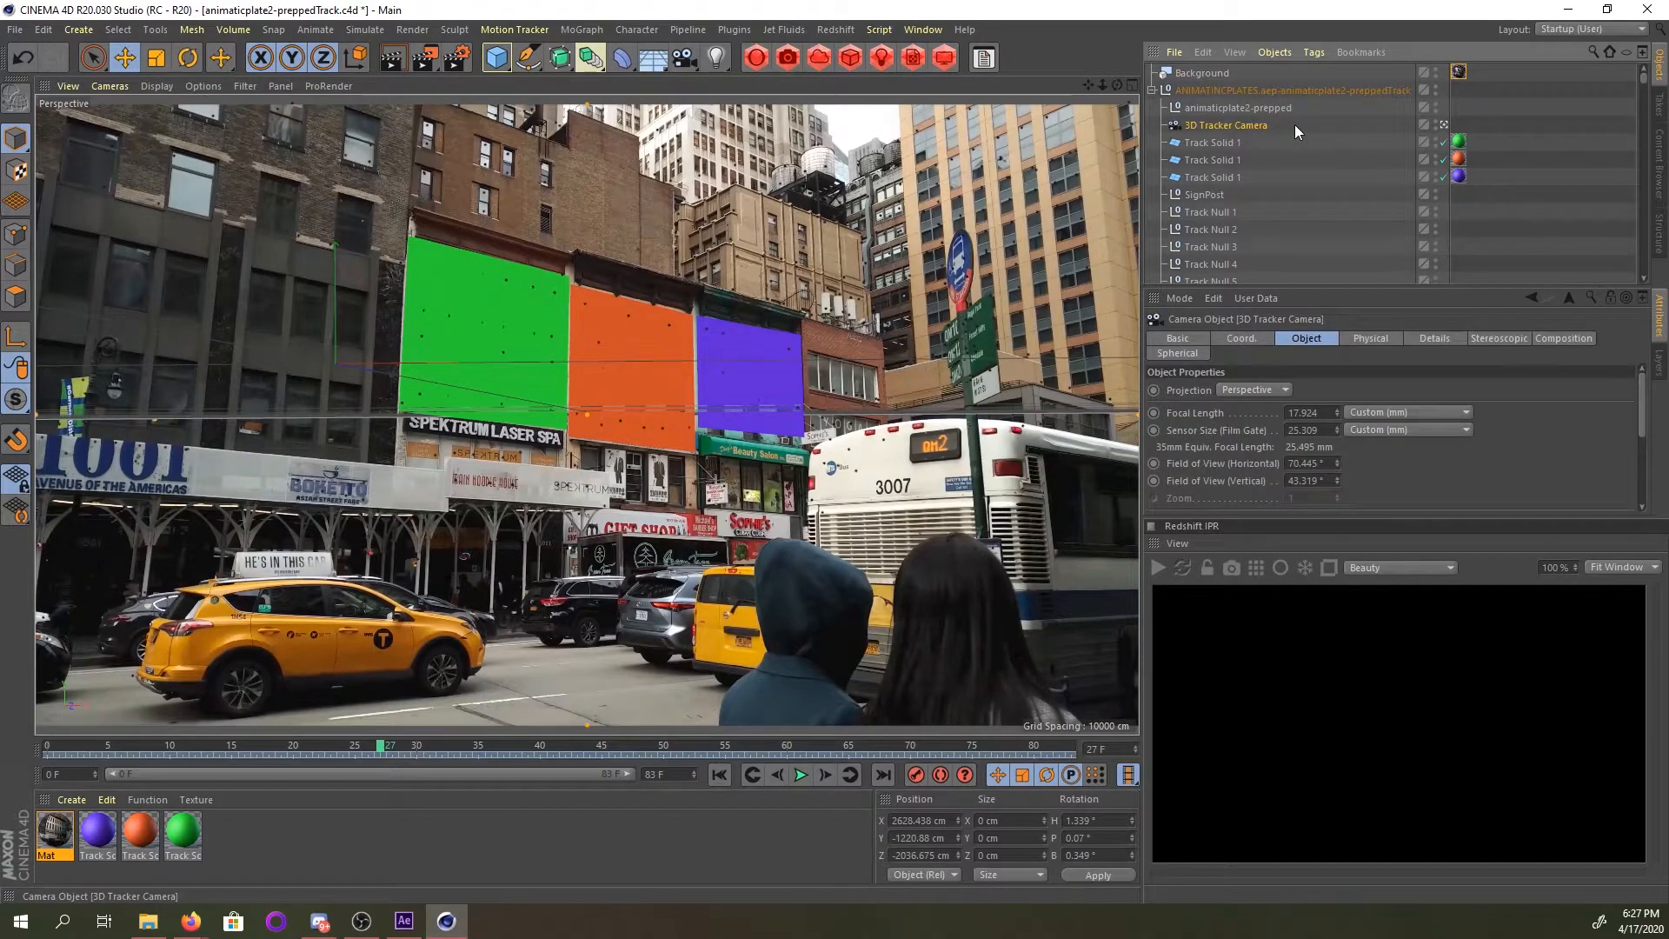
{"action": "left_click", "coordinate": [1444, 125]}
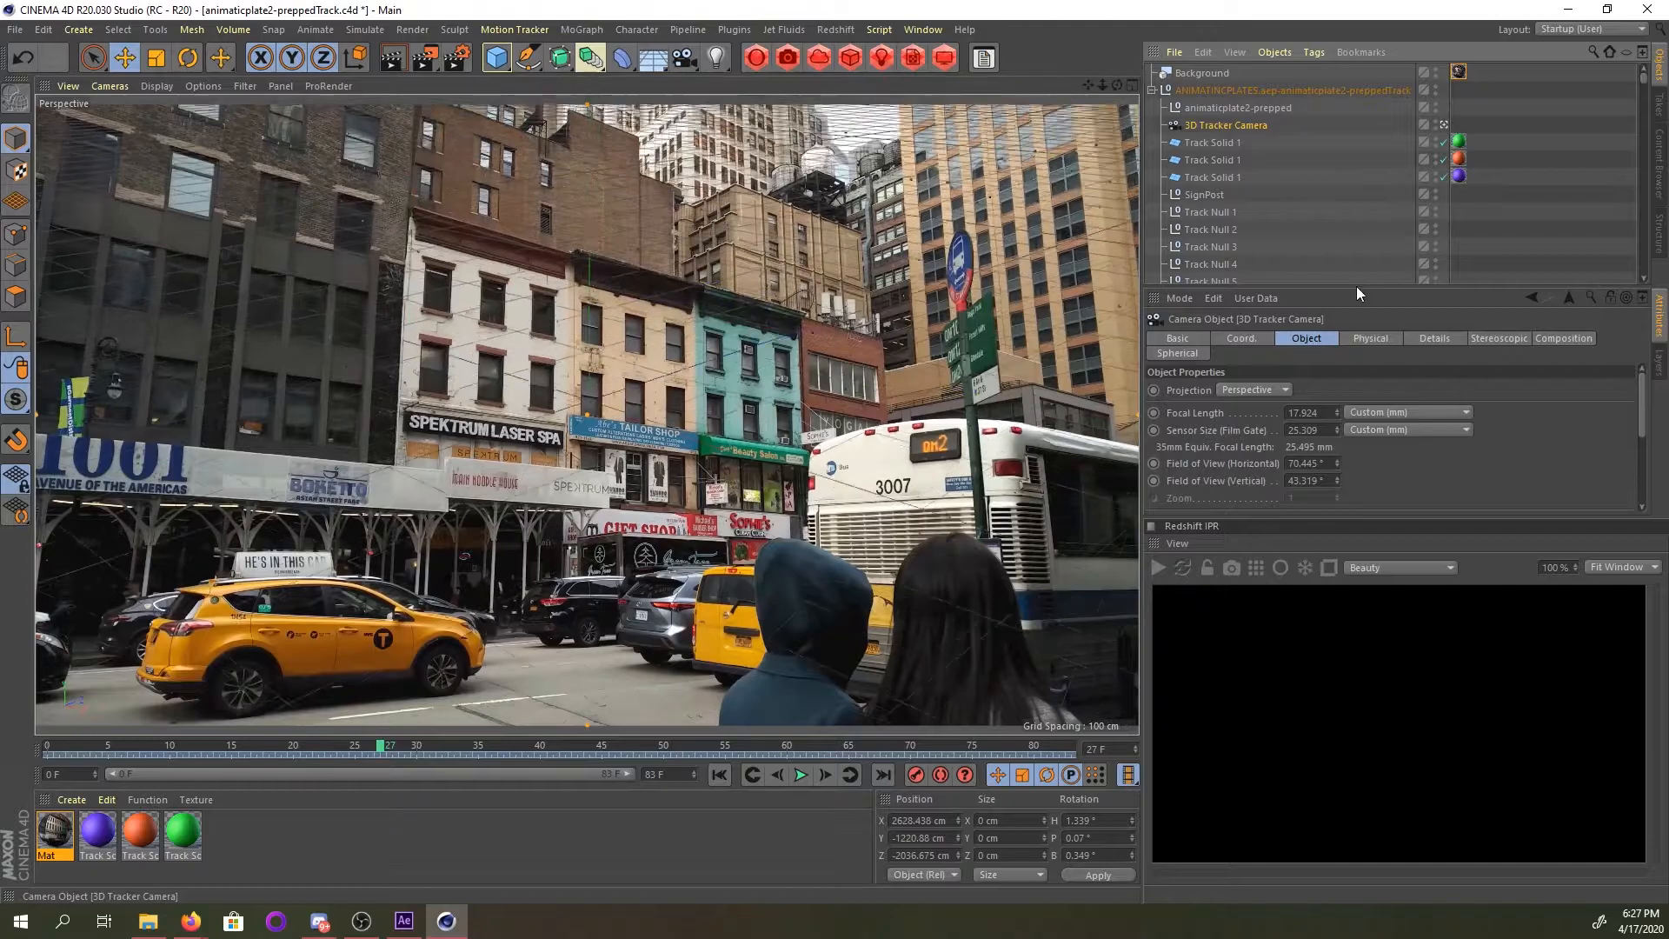
{"action": "left_click_drag", "start_coordinate": [731, 394], "coordinate": [775, 375], "text": "alt"}
{"action": "middle_click_drag", "start_coordinate": [812, 285], "coordinate": [725, 462], "text": "alt"}
{"action": "left_click_drag", "start_coordinate": [785, 435], "coordinate": [852, 480], "text": "alt"}
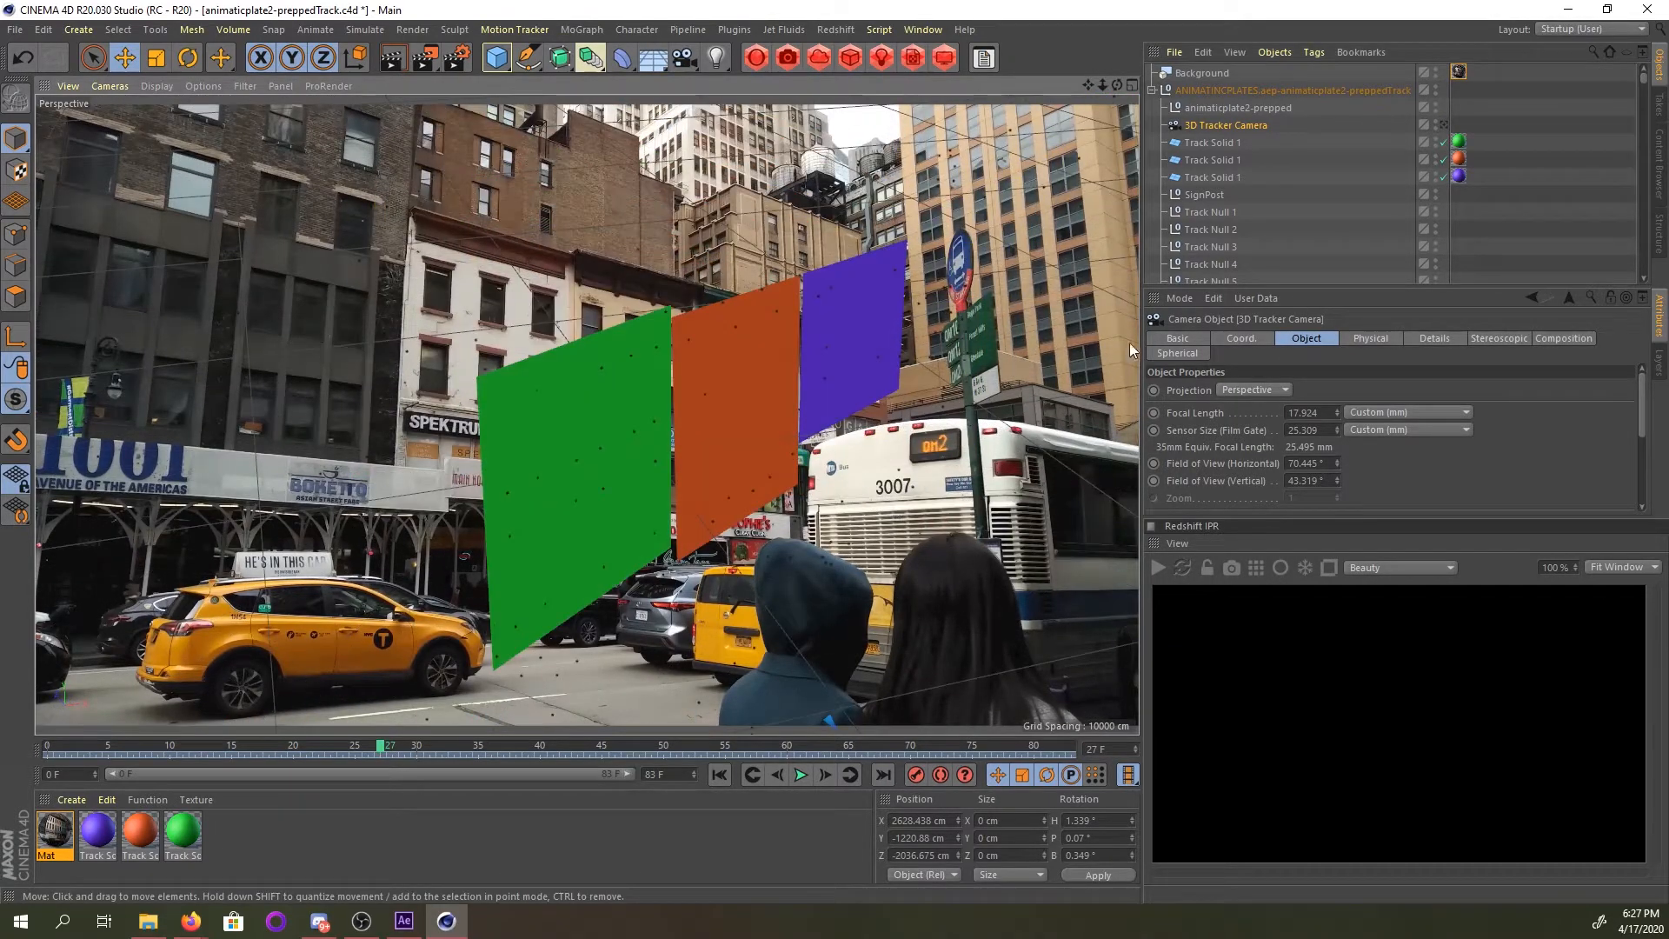
{"action": "left_click", "coordinate": [1435, 71]}
{"action": "left_click_drag", "start_coordinate": [789, 452], "coordinate": [744, 446], "text": "alt"}
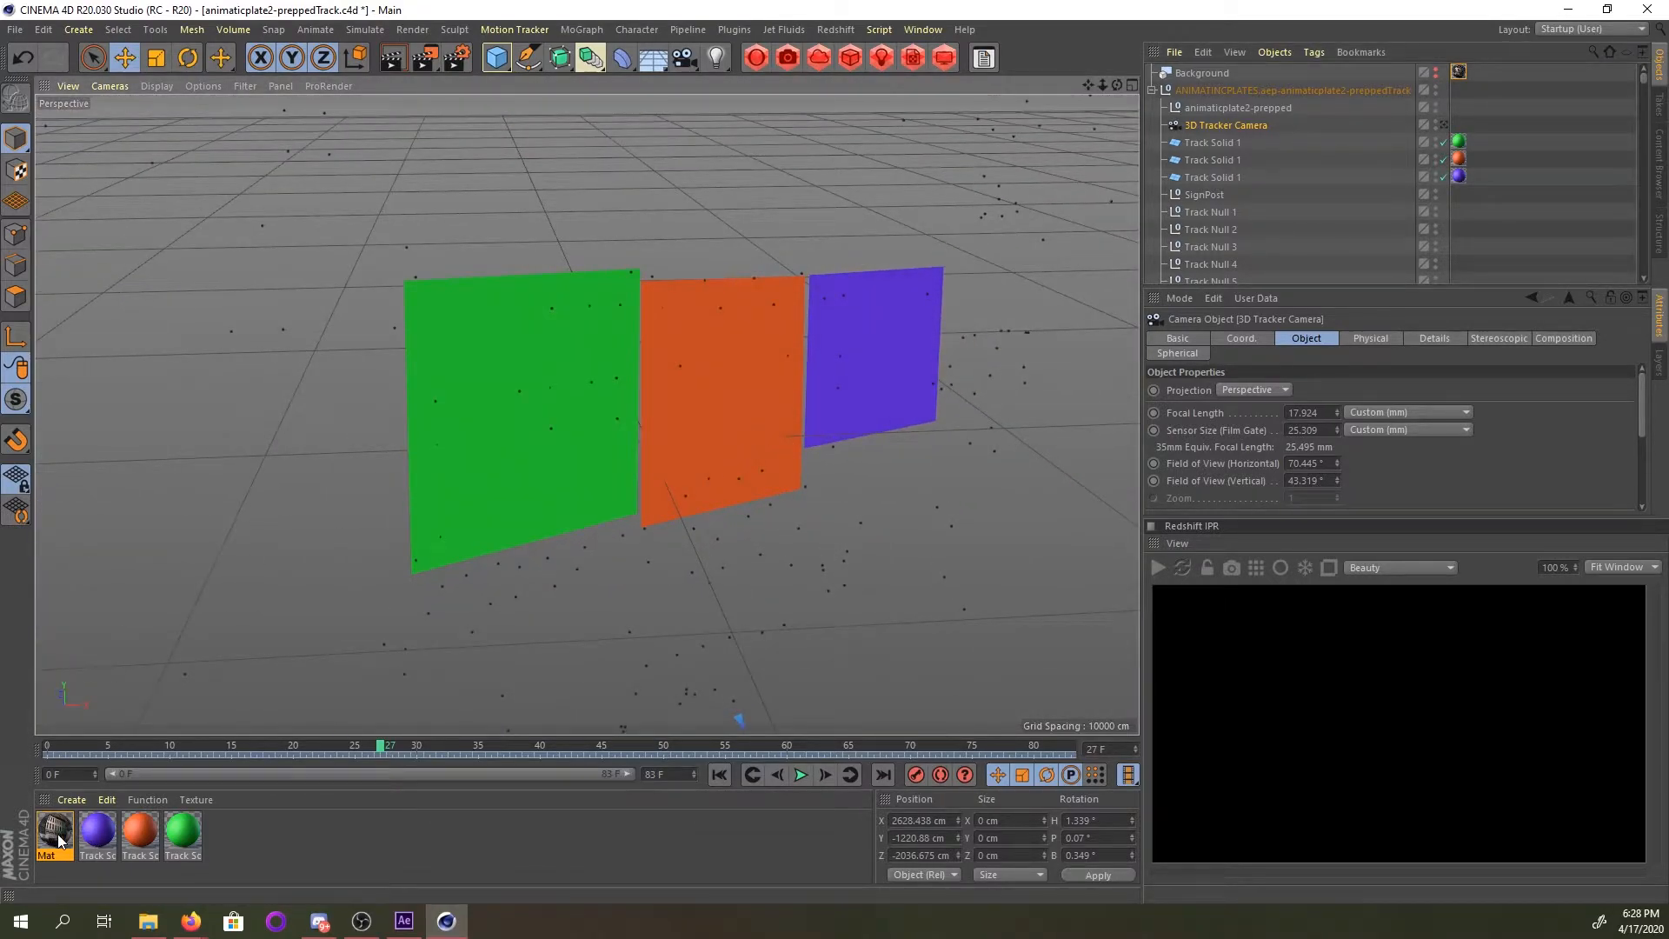
Apply the footage material to the green, orange and purple track solids.
{"action": "left_click_drag", "start_coordinate": [518, 446], "coordinate": [518, 446]}
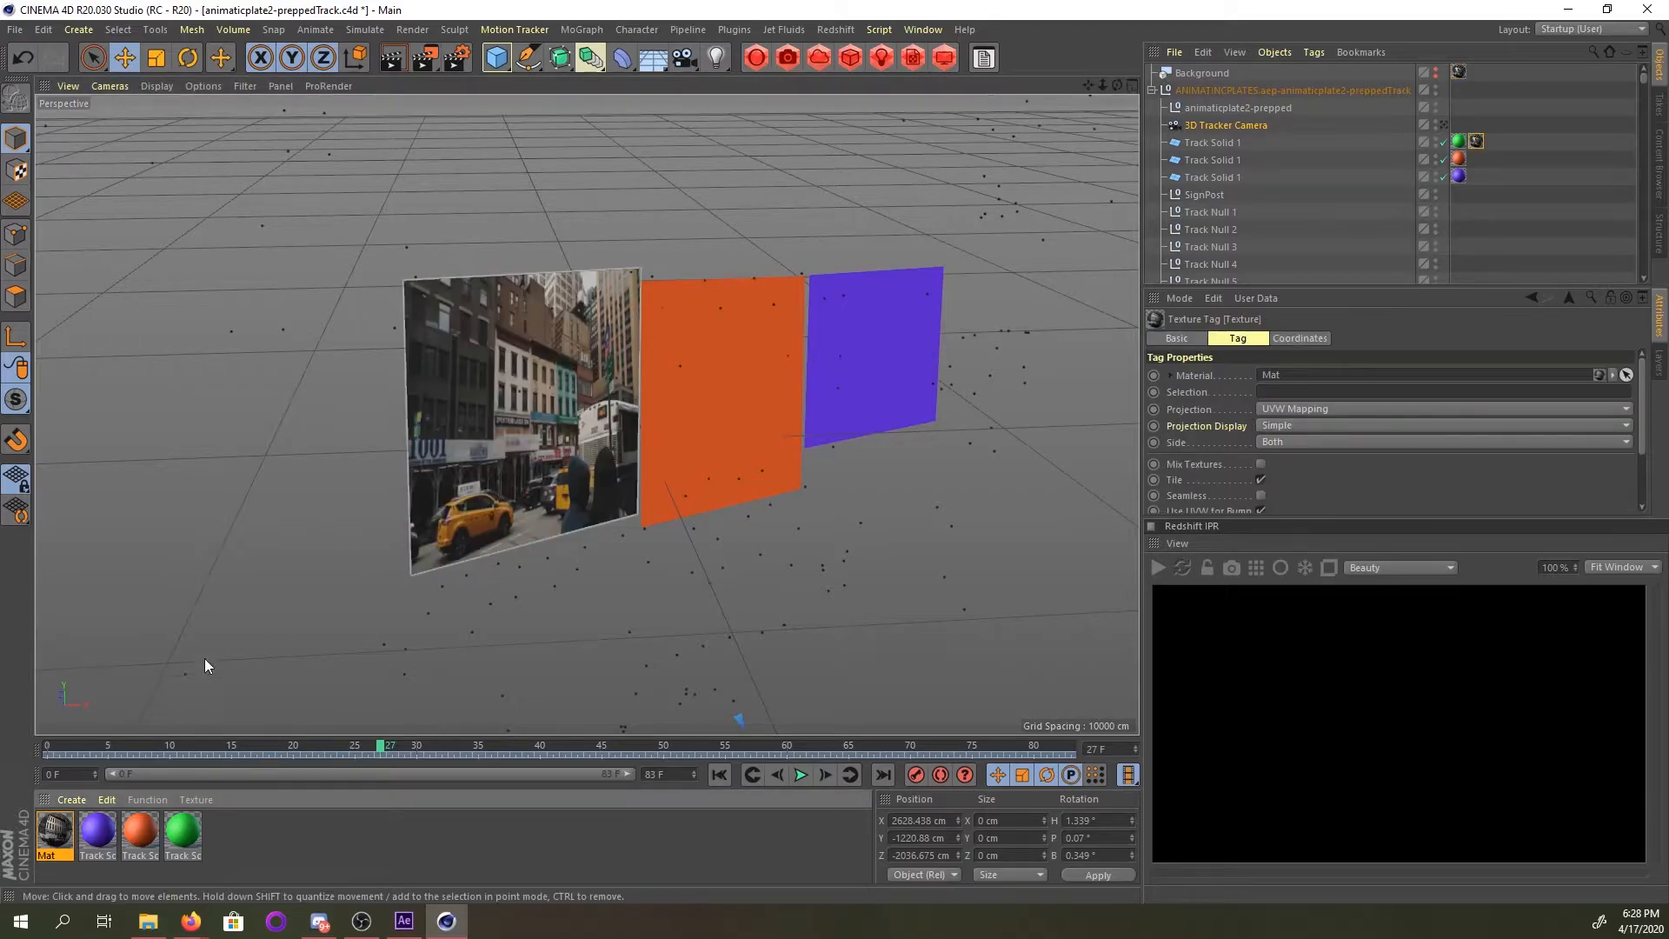
{"action": "left_click_drag", "start_coordinate": [69, 824], "coordinate": [705, 409]}
{"action": "left_click_drag", "start_coordinate": [55, 832], "coordinate": [888, 400]}
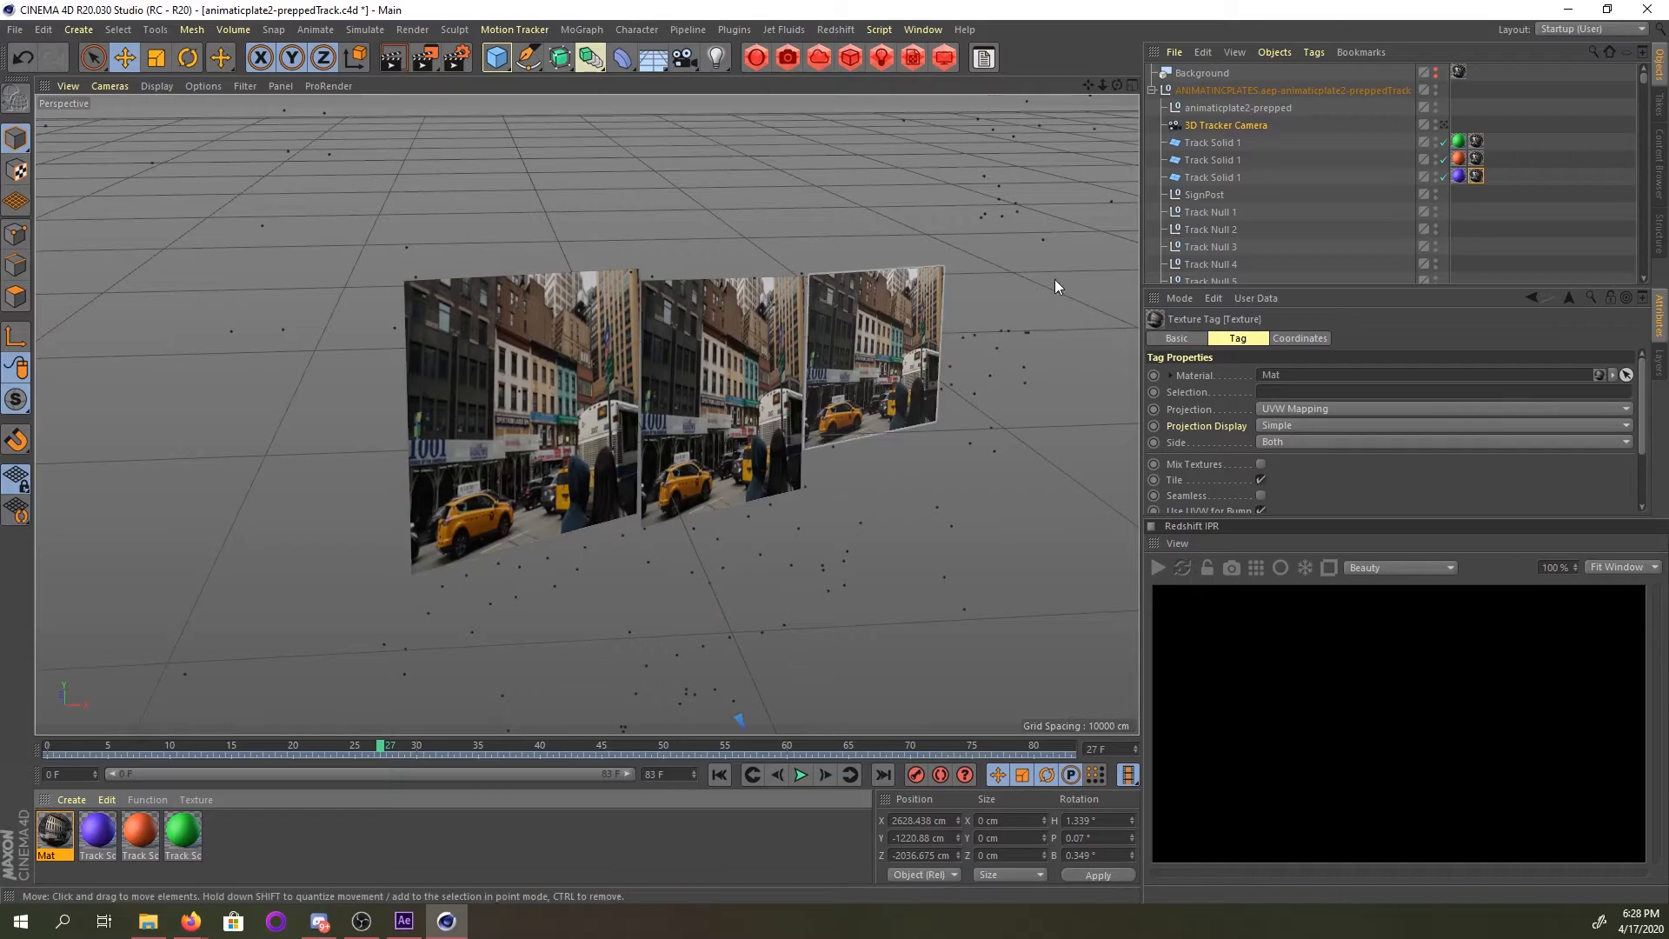
Set the projection of the footage texture on the green track solid to Camera Mapping.
{"action": "left_click", "coordinate": [1476, 141]}
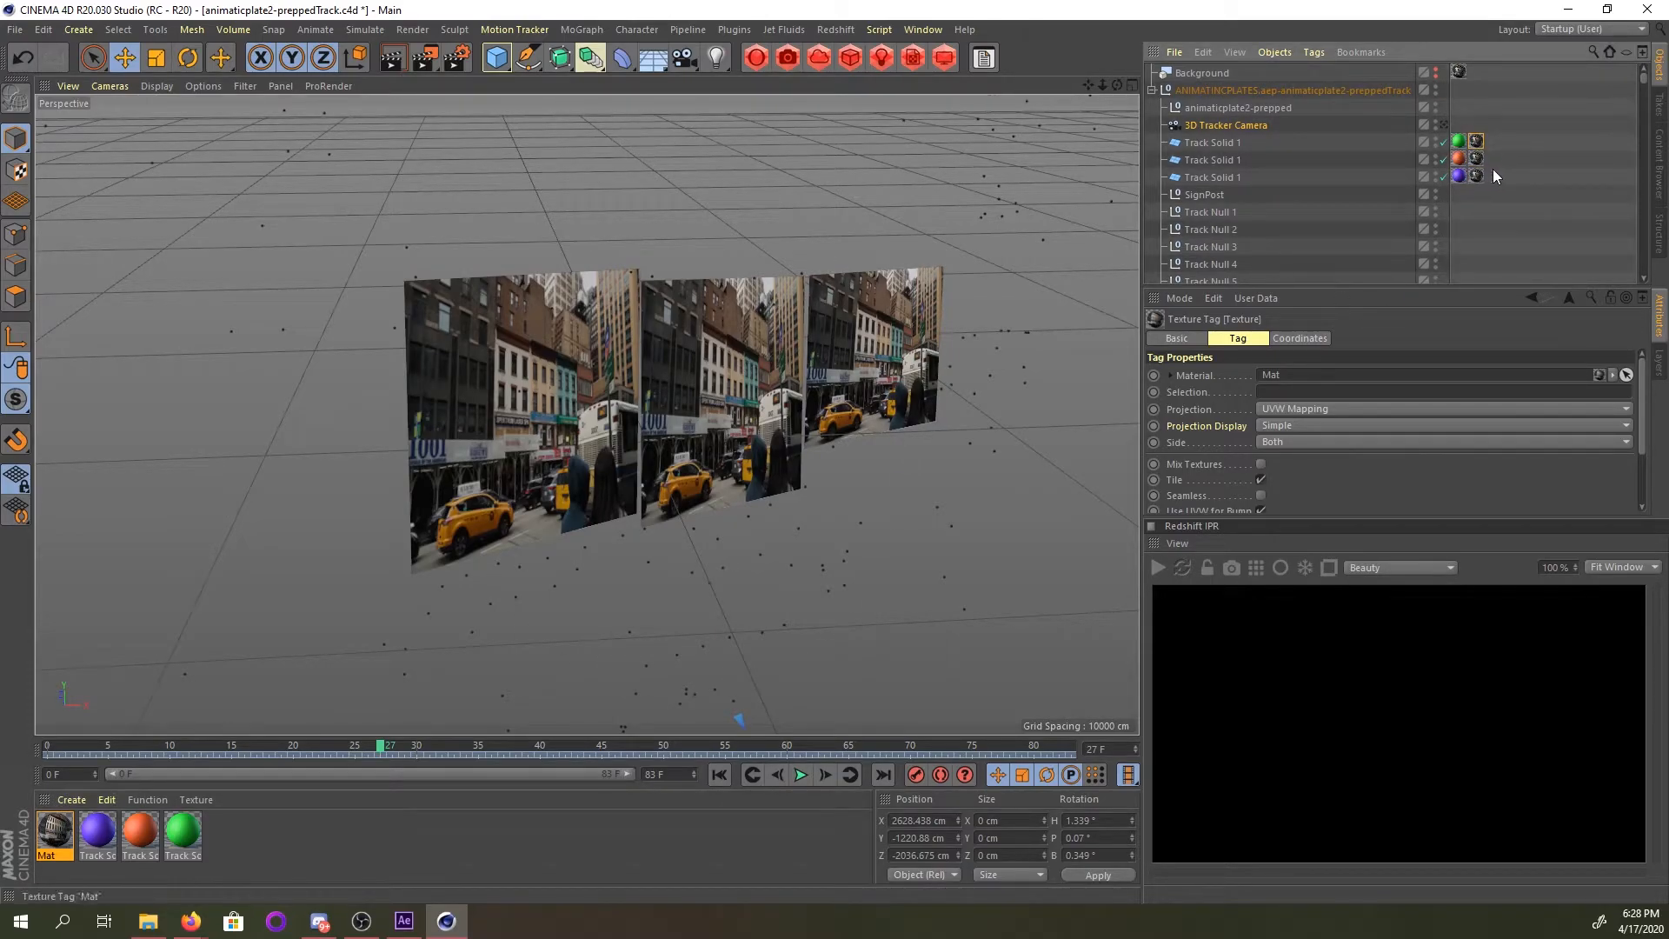
{"action": "scroll", "coordinate": [1651, 396], "scroll_direction": "down", "scroll_amount": 2}
{"action": "scroll", "coordinate": [1651, 396], "scroll_direction": "up", "scroll_amount": 2}
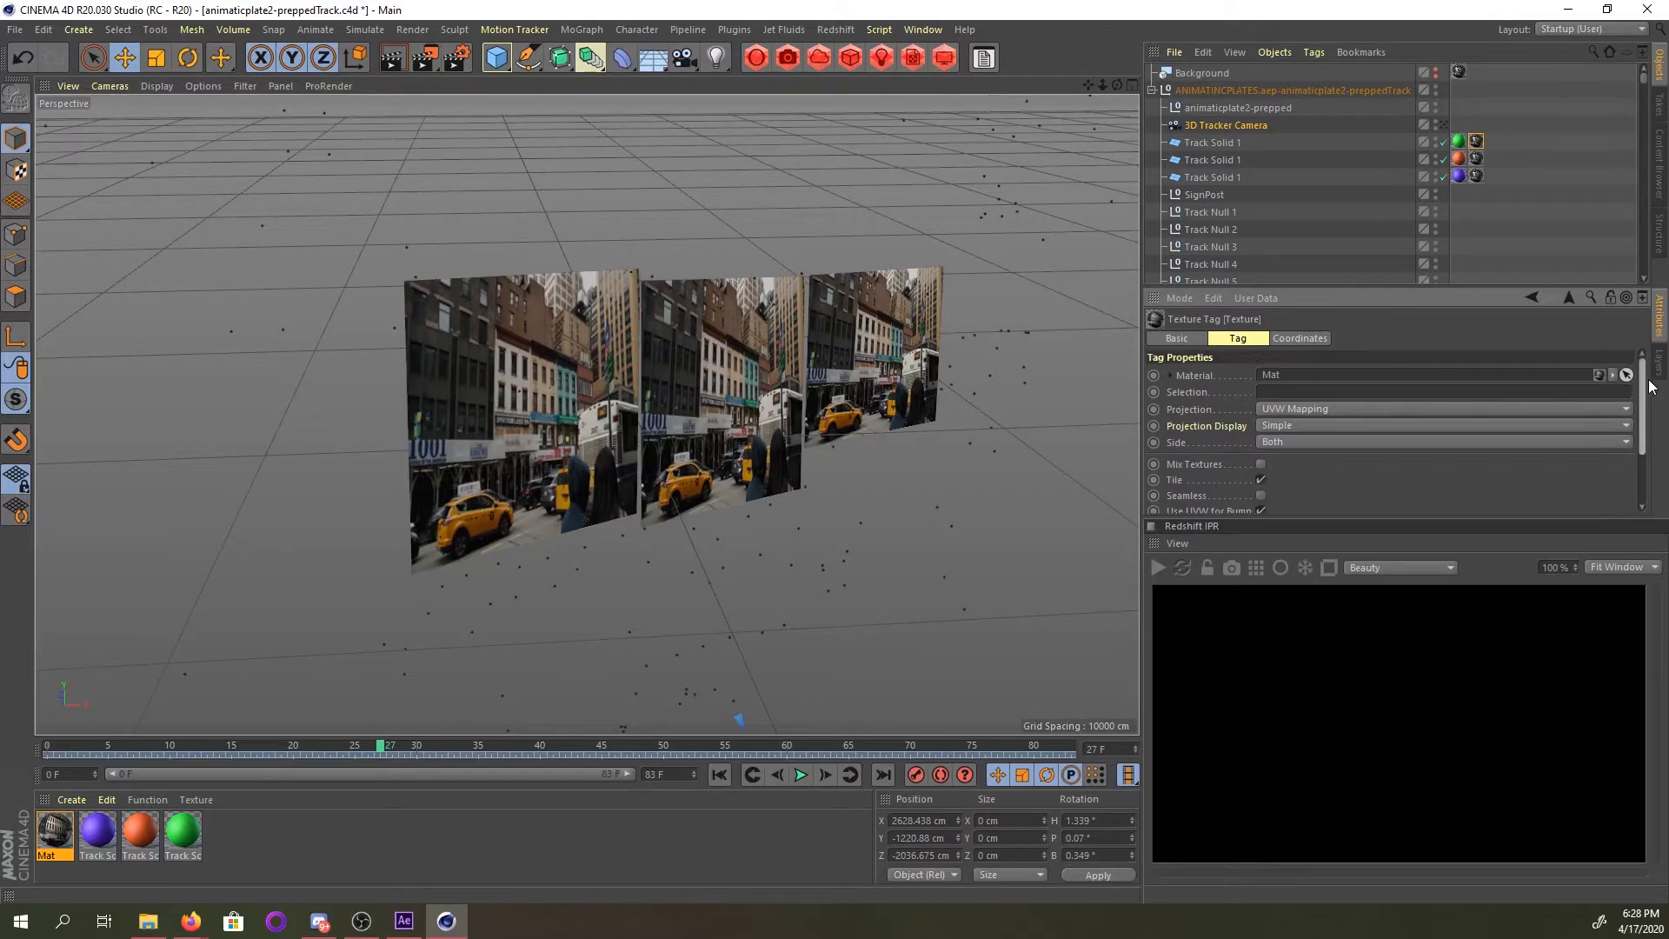
{"action": "left_click", "coordinate": [1351, 406]}
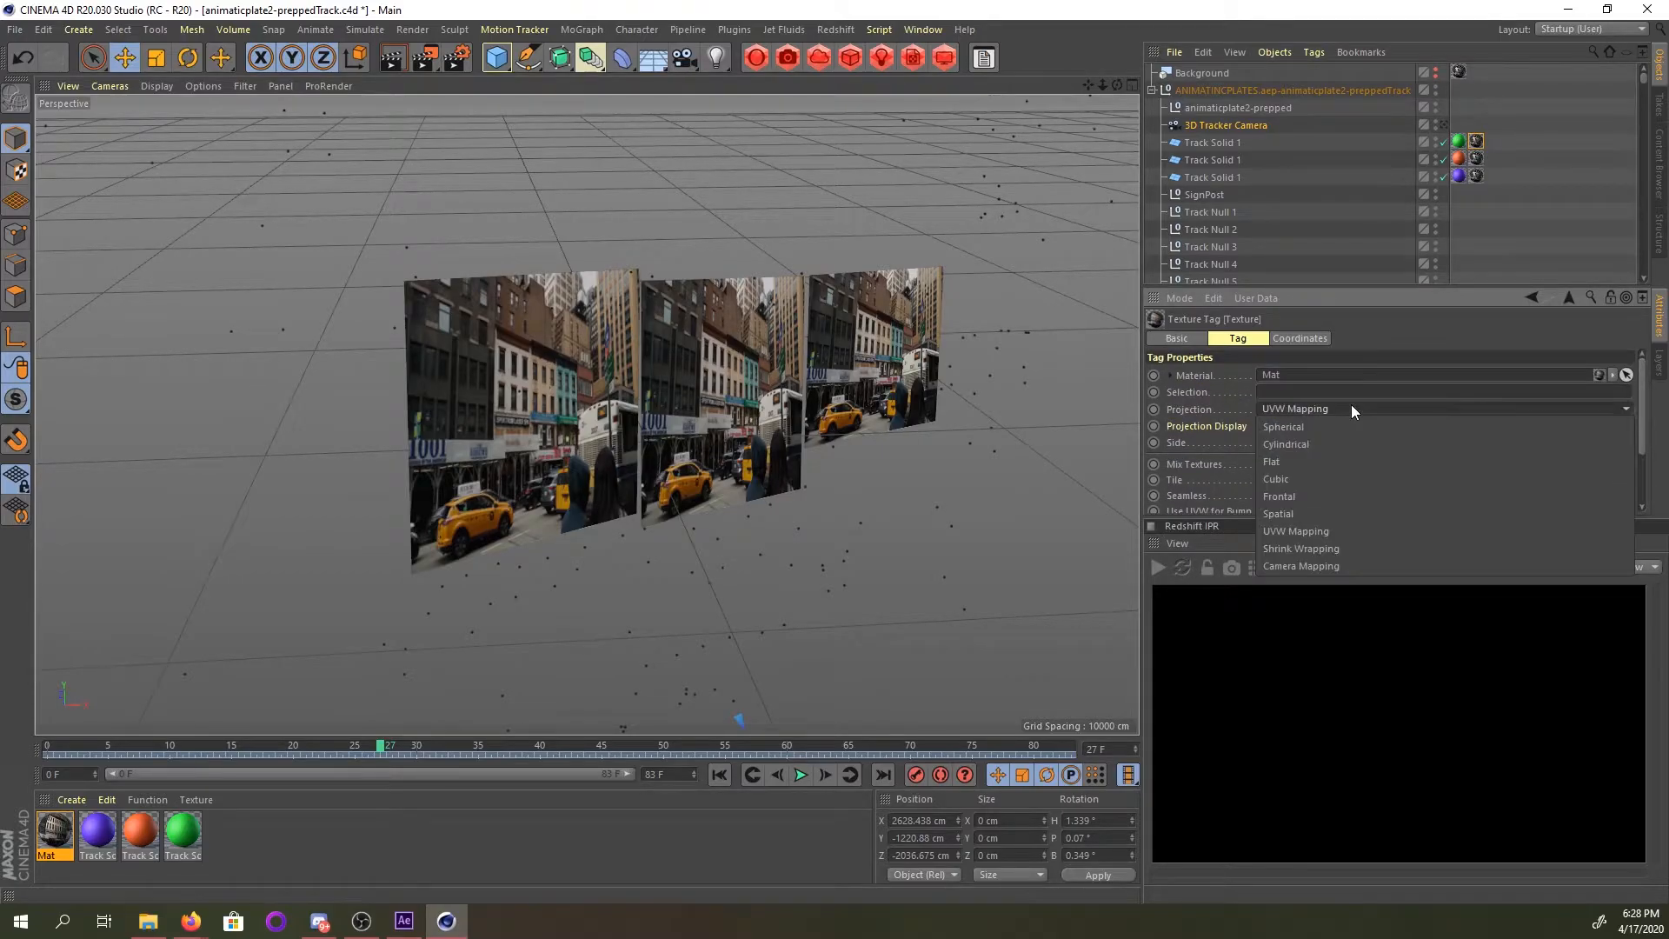
{"action": "left_click", "coordinate": [1286, 566]}
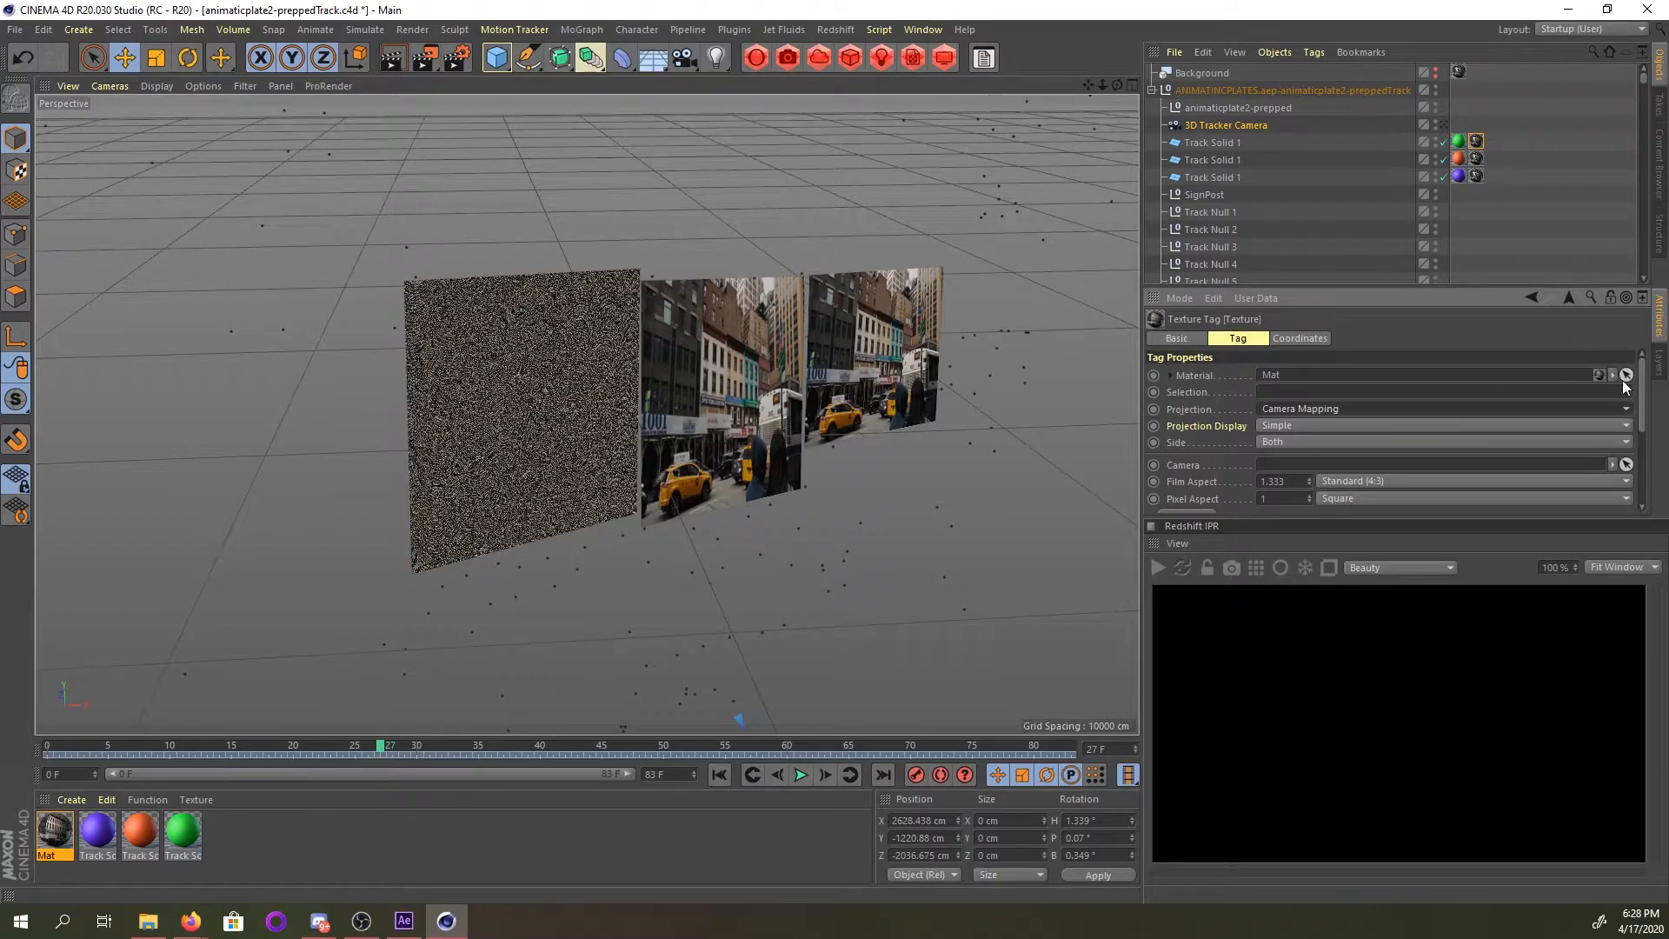
Use the 3D Tracker Camera as that texture's projection camera and set its film aspect to HDTV (16:9).
{"action": "left_click", "coordinate": [1625, 464]}
{"action": "left_click", "coordinate": [1248, 125]}
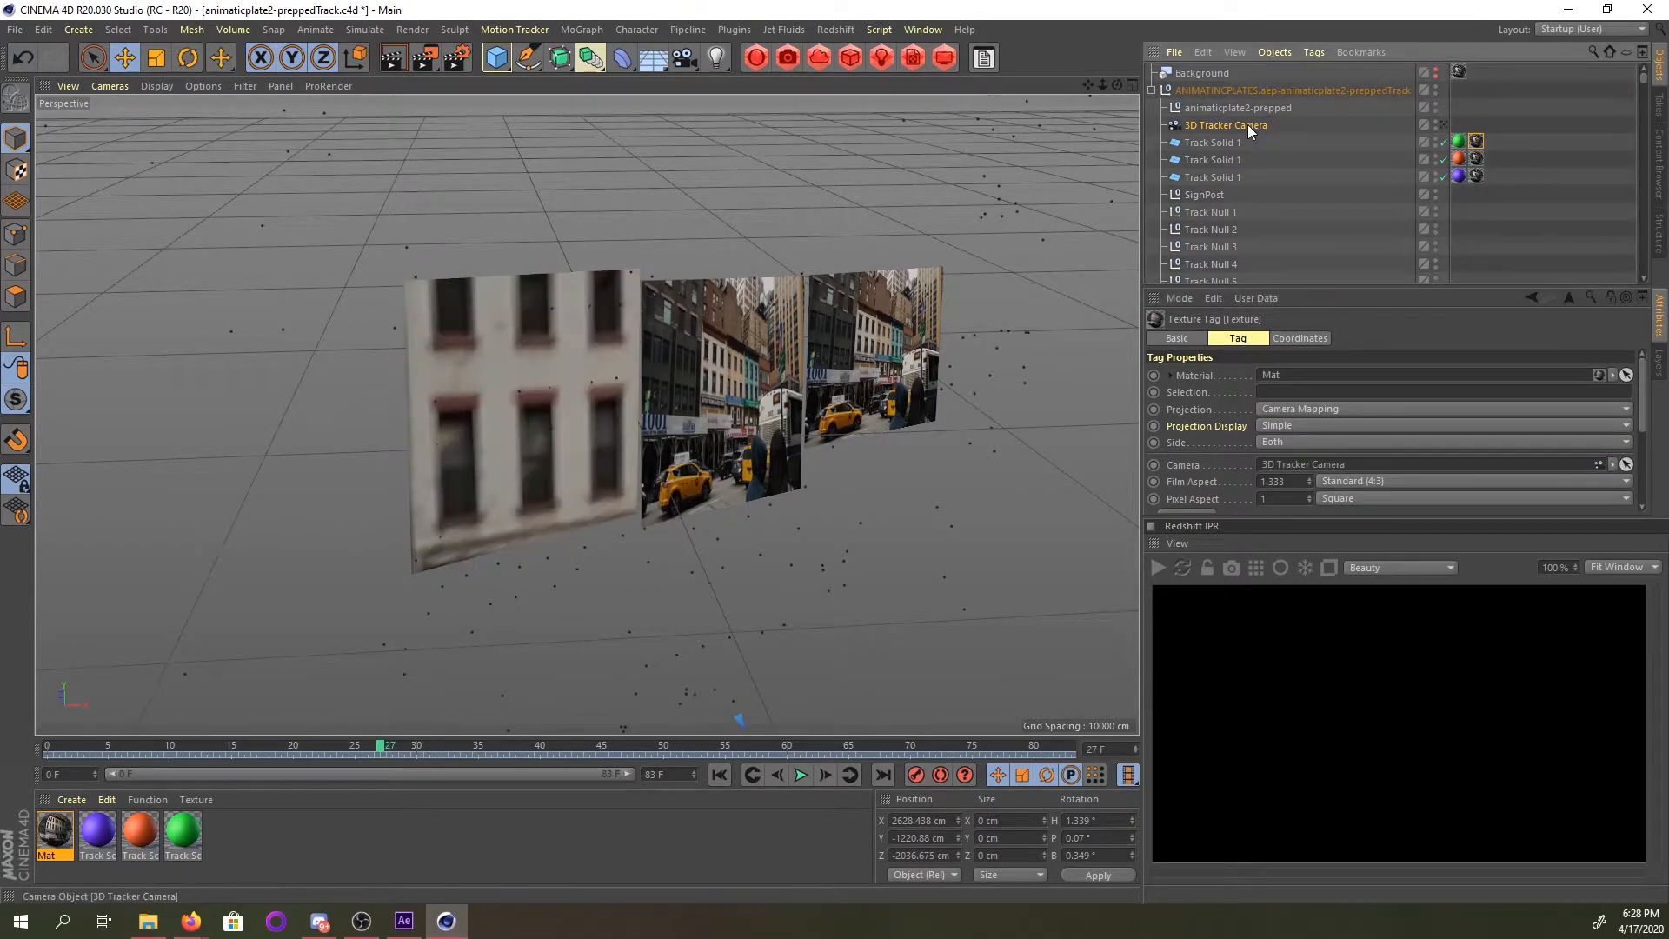
{"action": "left_click", "coordinate": [1360, 479]}
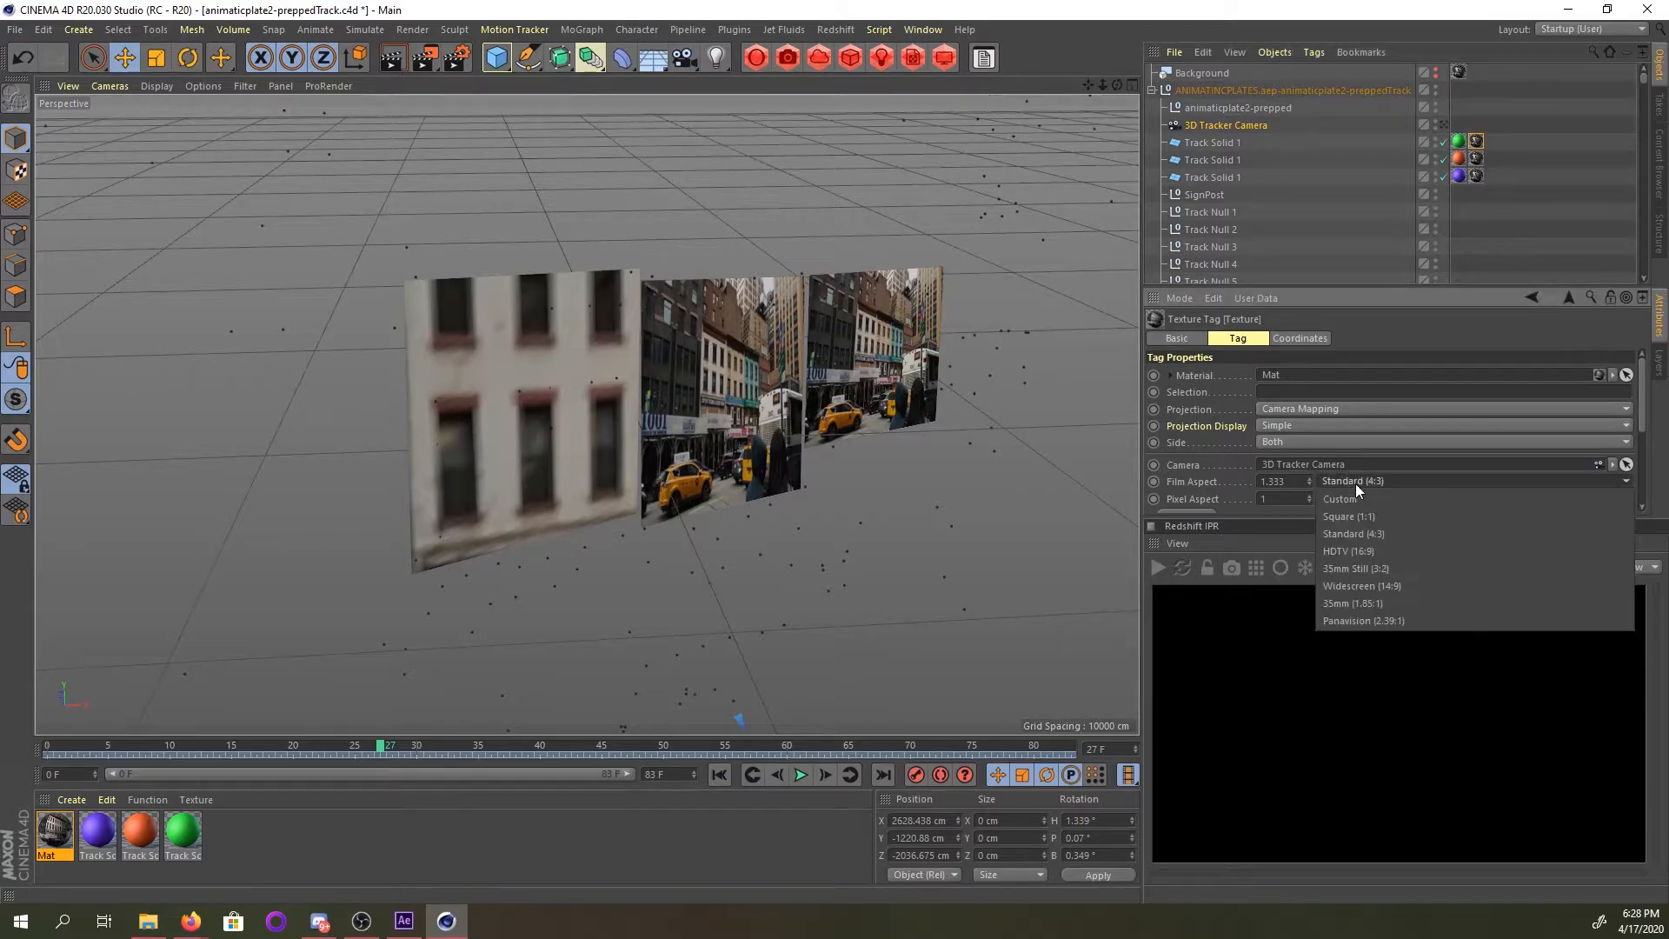
{"action": "left_click", "coordinate": [1395, 547]}
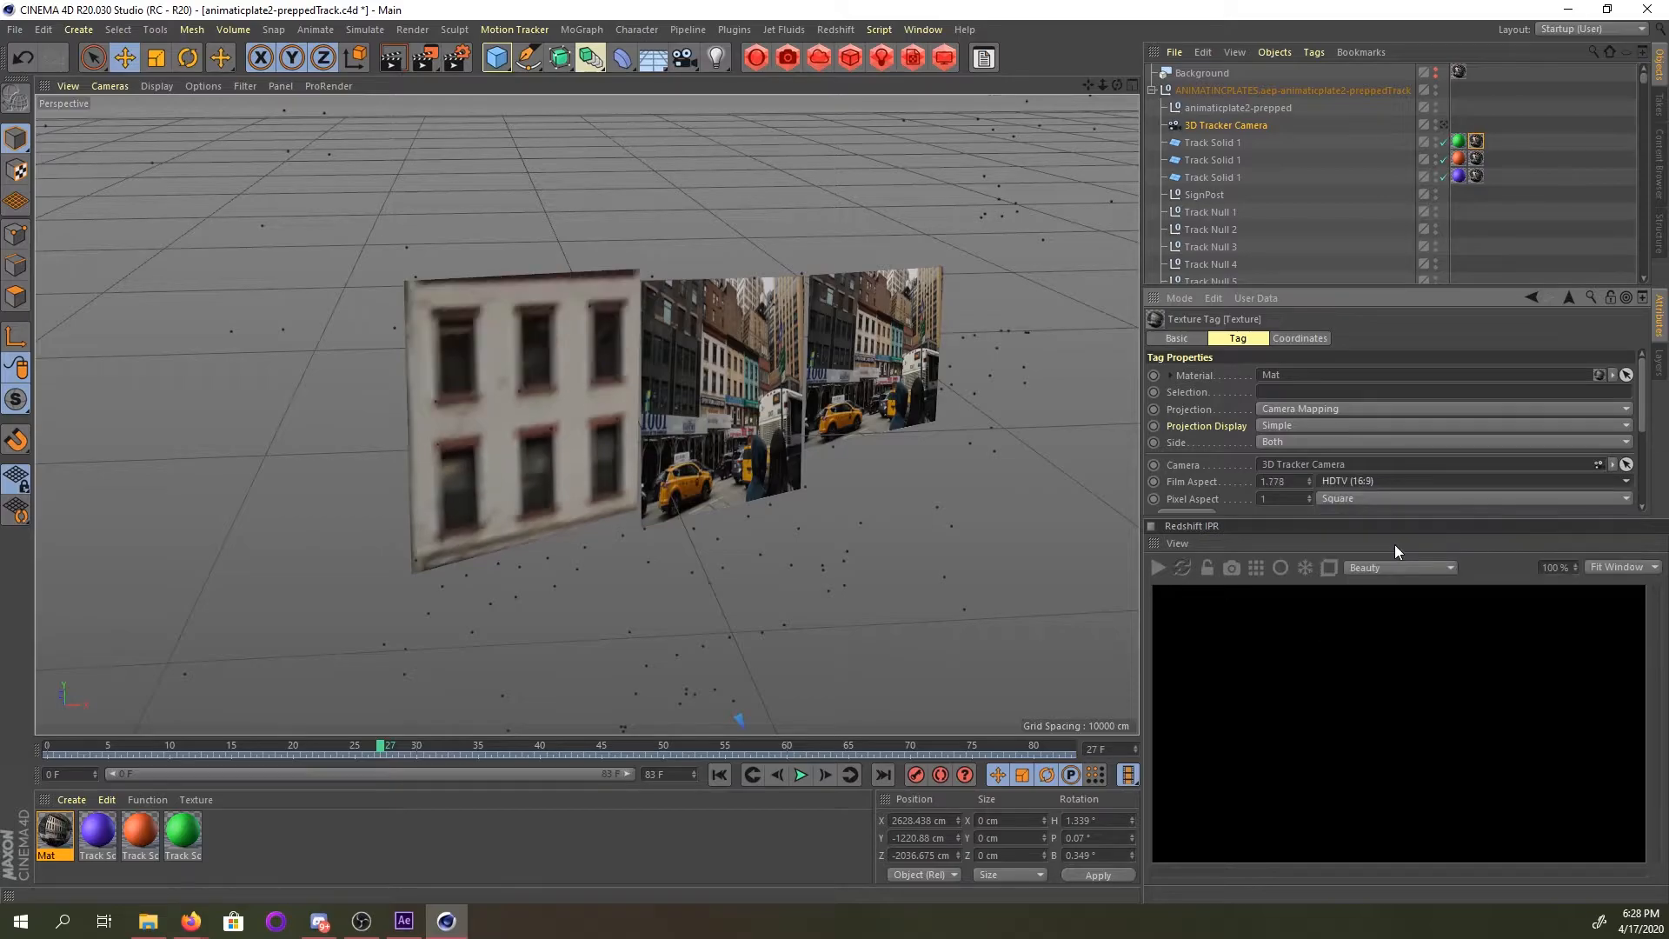
Camera-map the footage texture on the orange track solid from the 3D Tracker Camera with HDTV (16:9) film aspect.
{"action": "left_click", "coordinate": [1476, 158]}
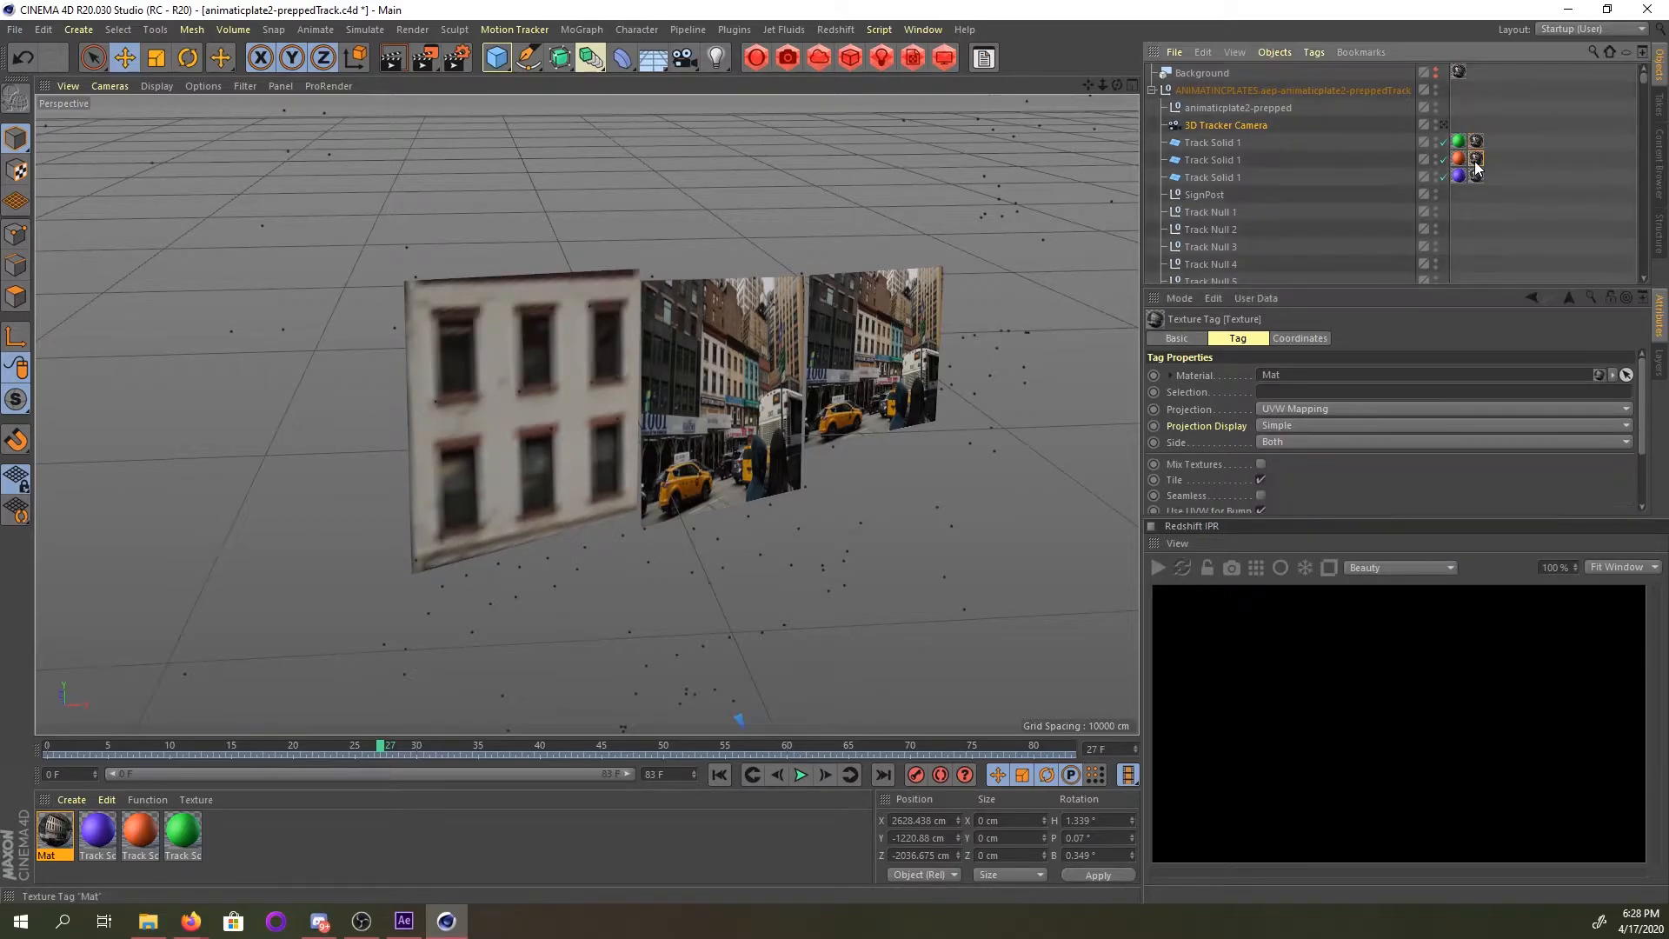
{"action": "left_click", "coordinate": [1450, 408]}
{"action": "left_click", "coordinate": [1306, 563]}
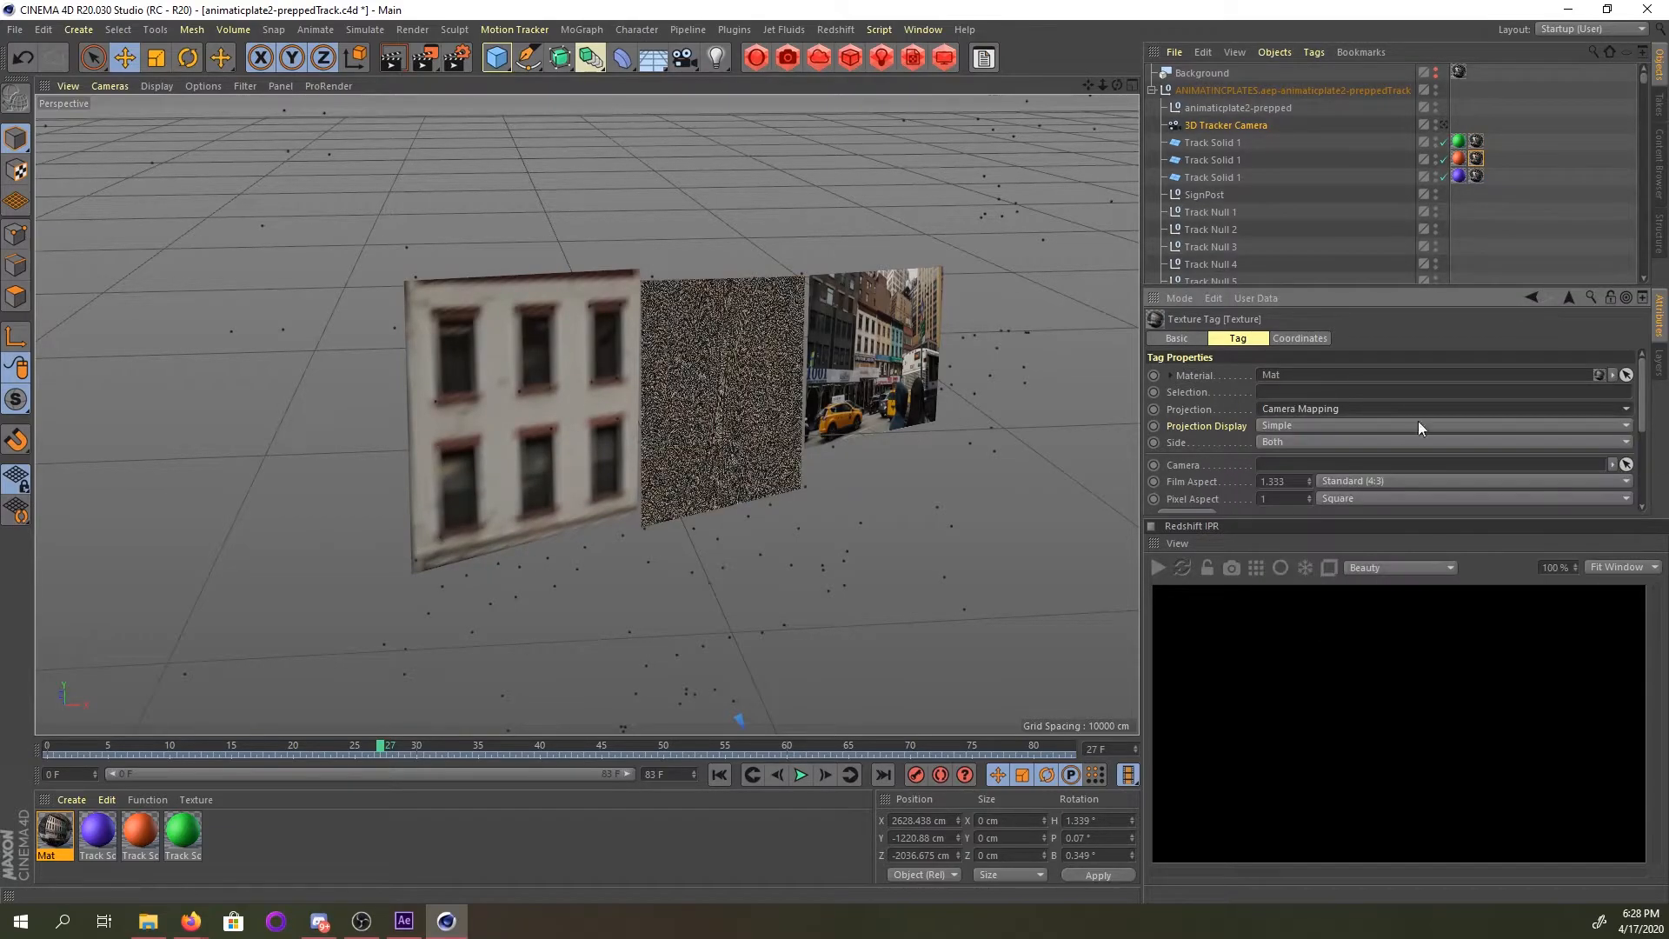
{"action": "left_click", "coordinate": [1626, 464]}
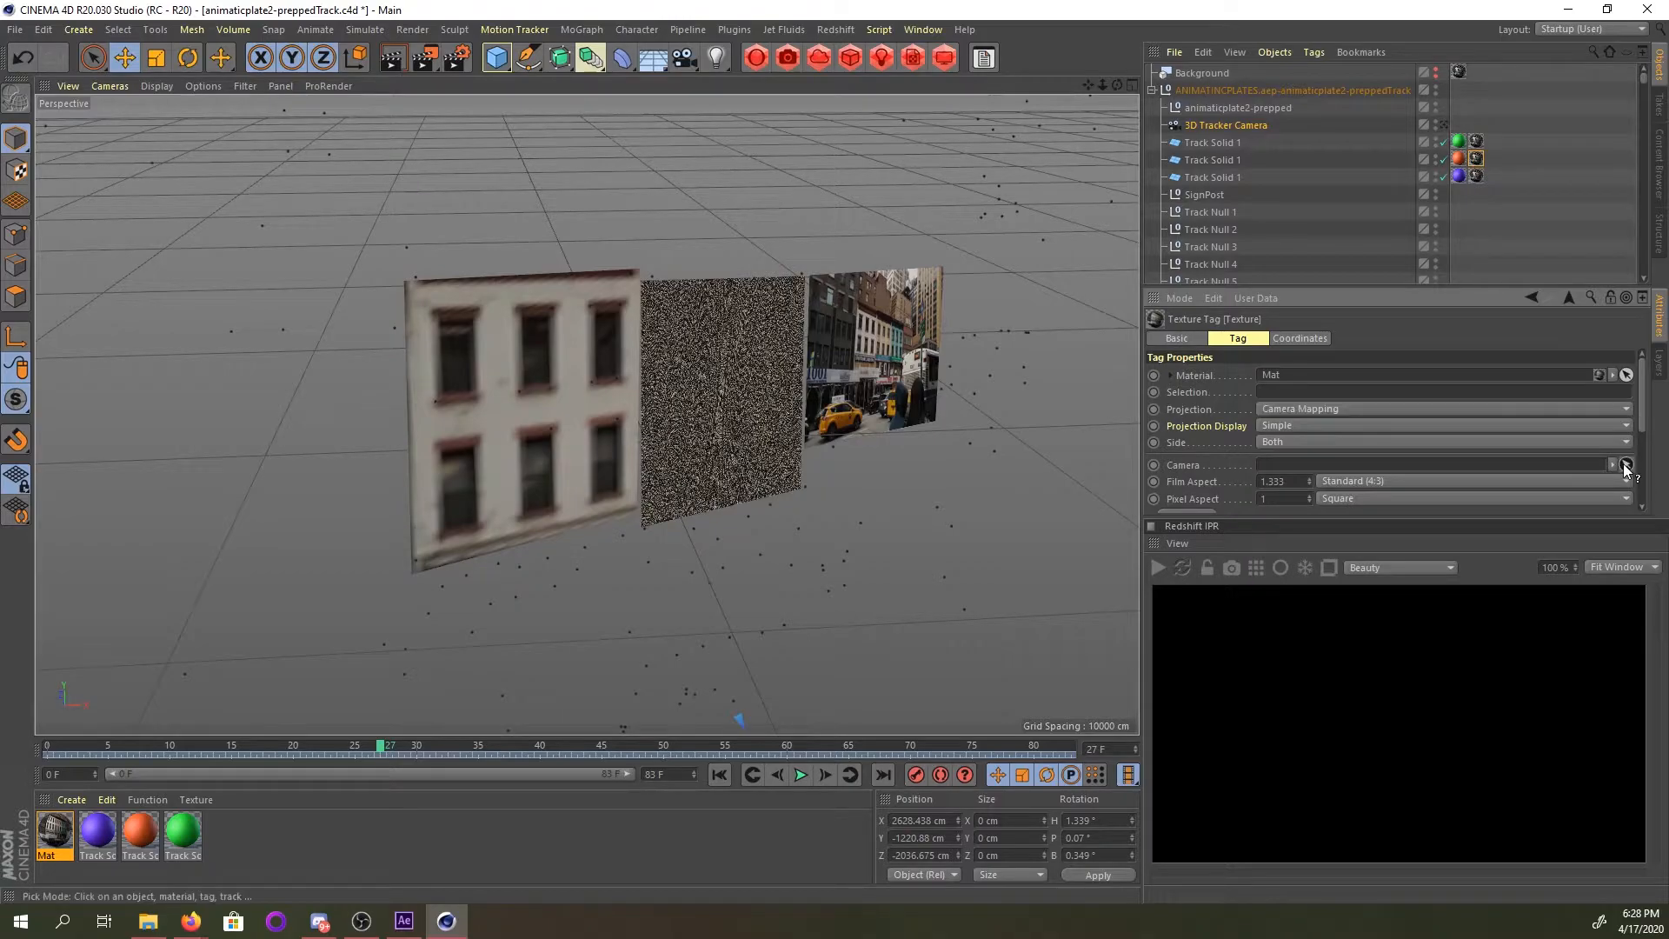
{"action": "left_click", "coordinate": [1219, 122]}
{"action": "left_click", "coordinate": [1349, 480]}
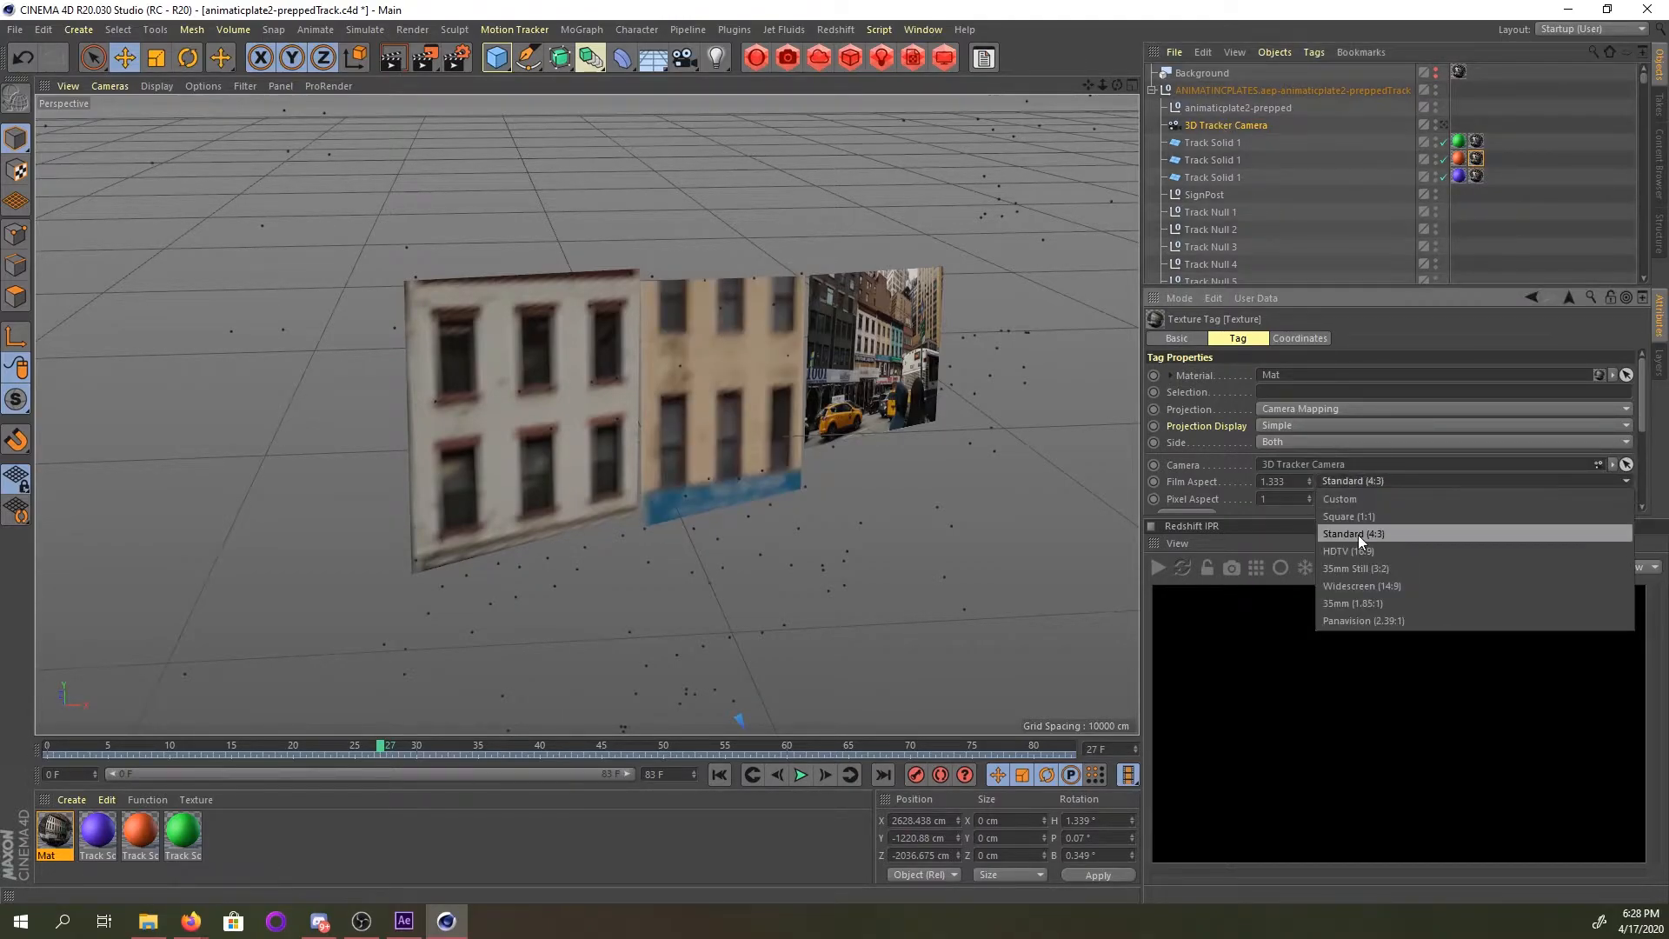
{"action": "left_click", "coordinate": [1354, 570]}
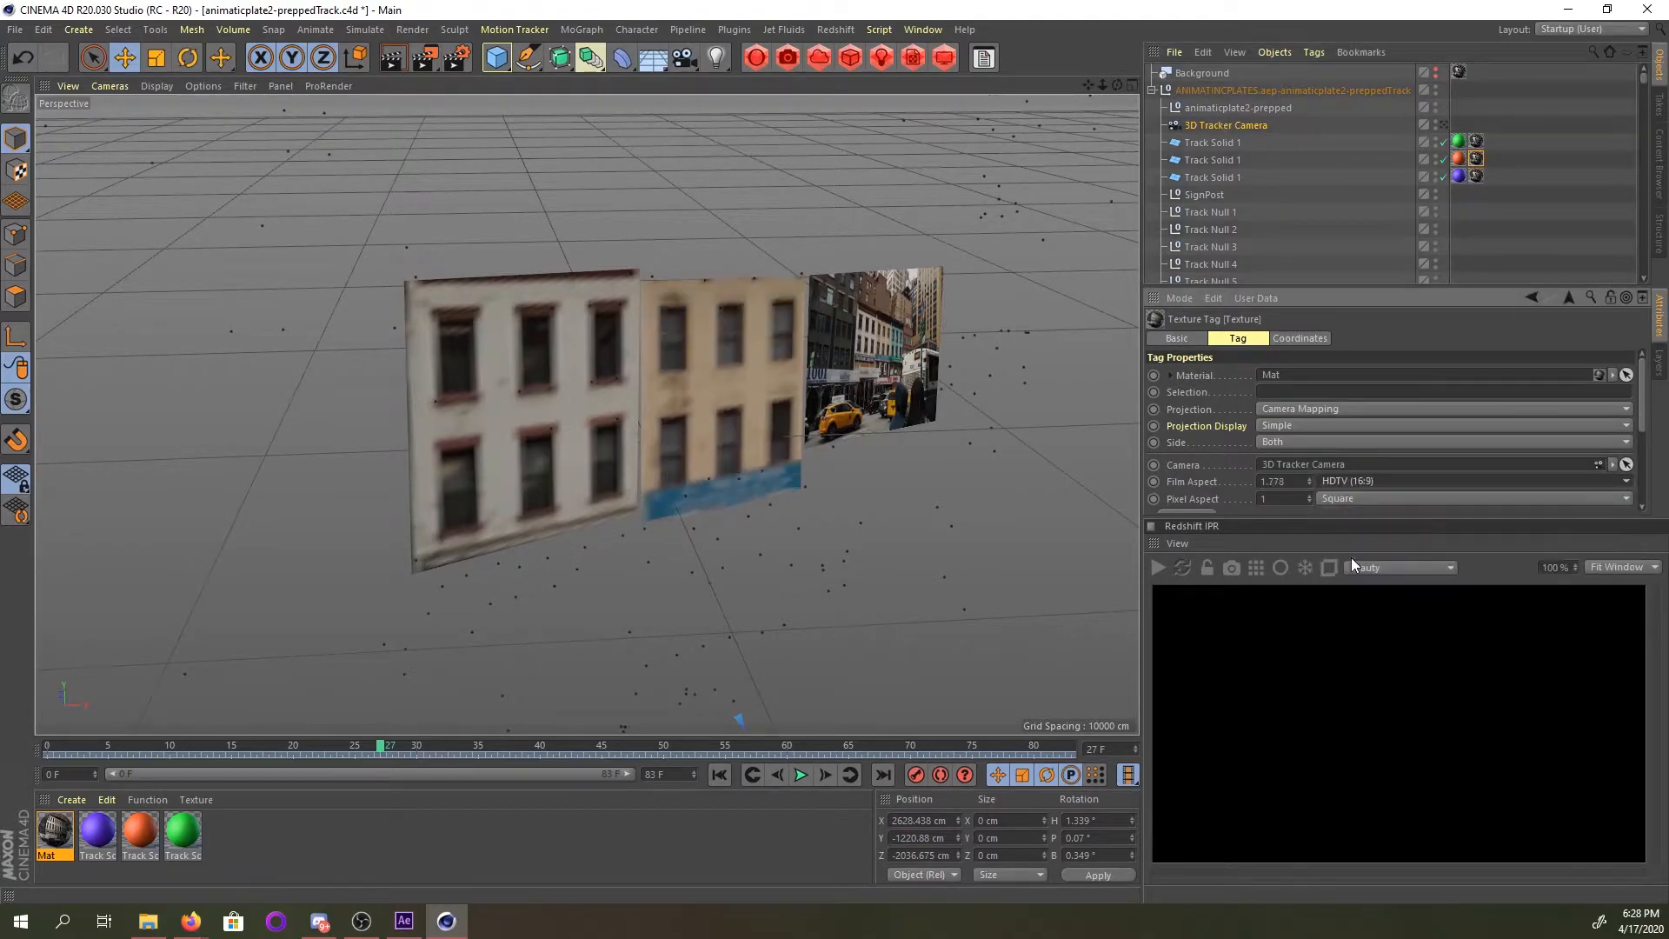
Set the purple track solid's footage texture to Camera Mapping with HDTV (16:9) film aspect and the 3D Tracker Camera as projection camera.
{"action": "left_click", "coordinate": [1475, 176]}
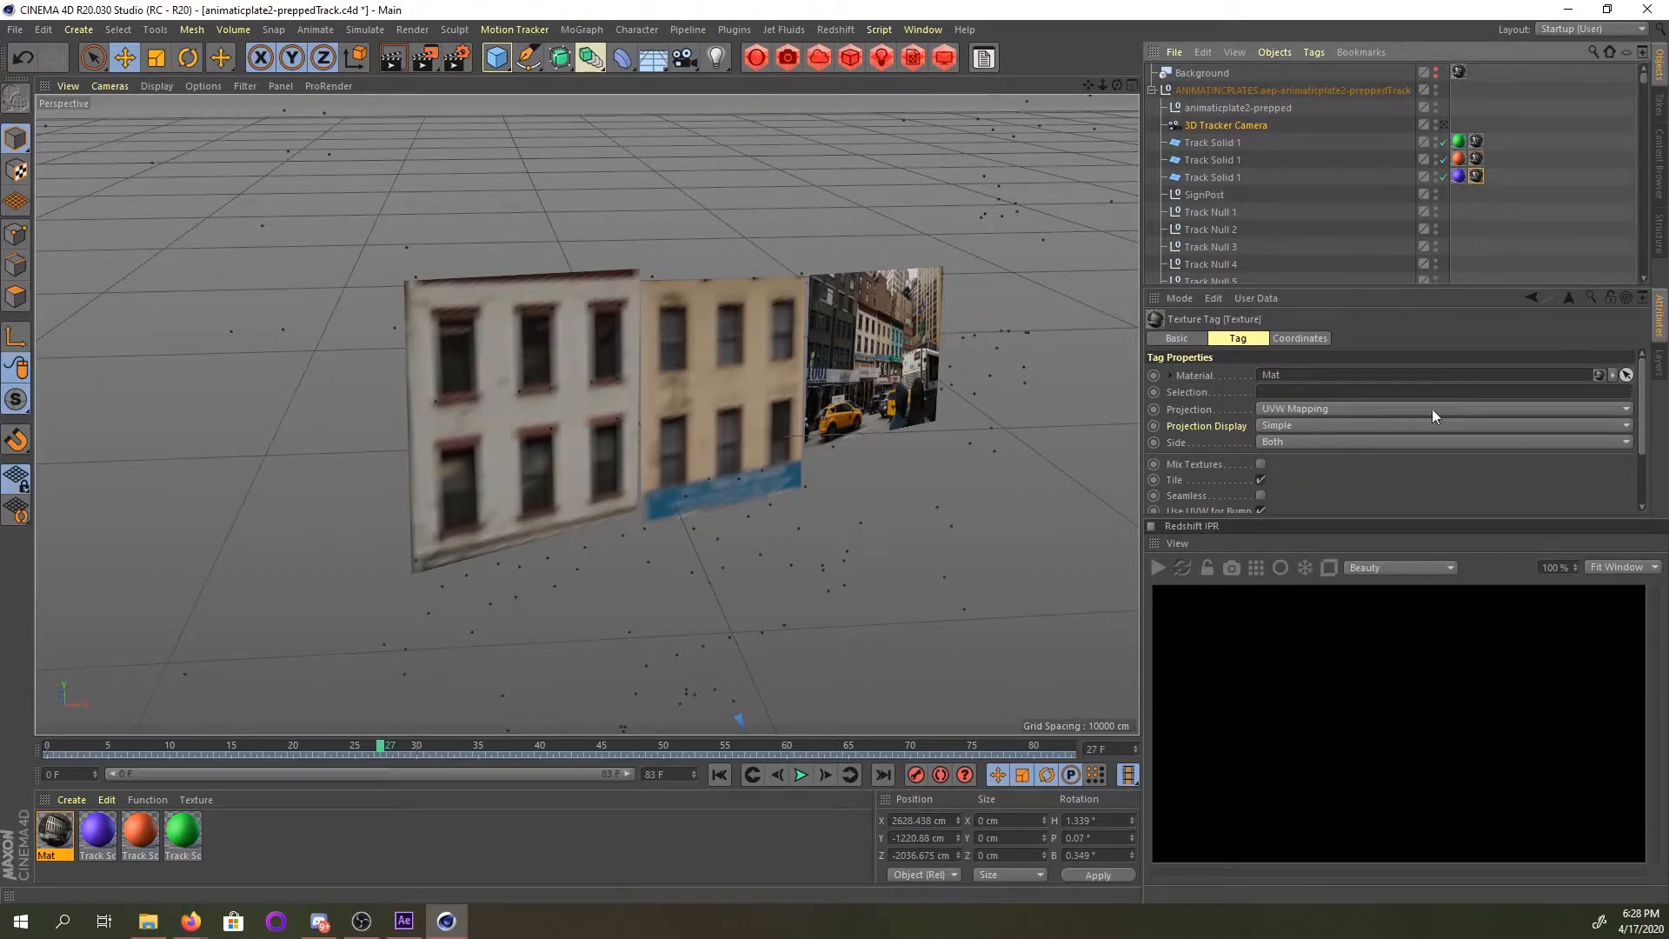
{"action": "left_click", "coordinate": [1410, 410]}
{"action": "left_click", "coordinate": [1325, 551]}
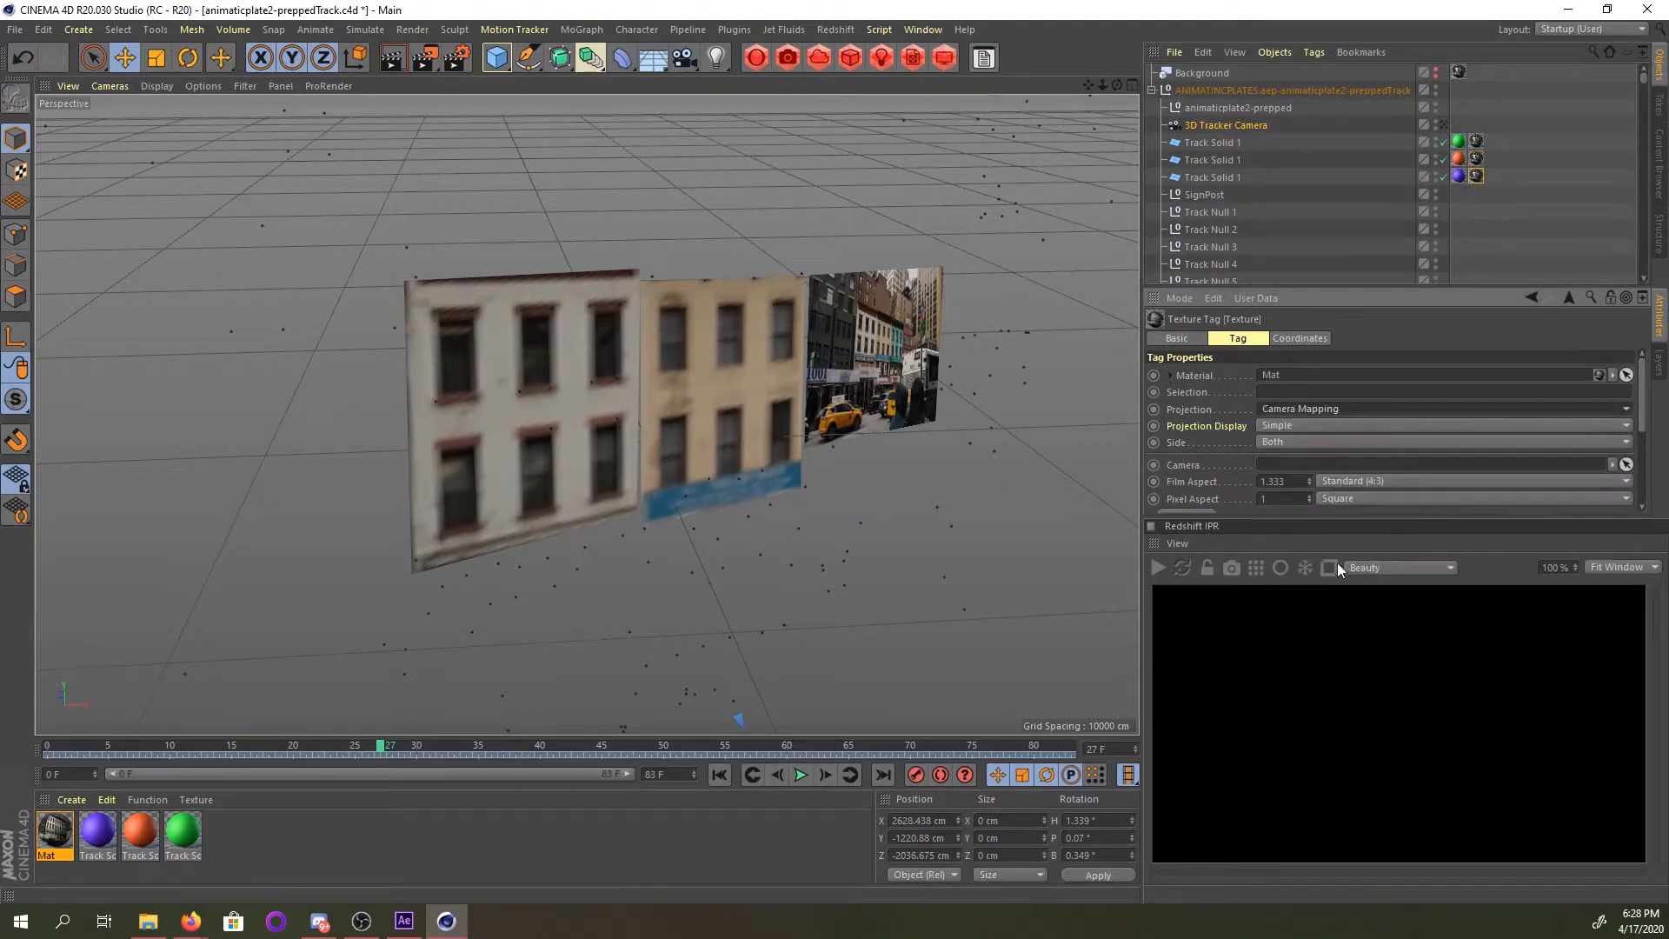
{"action": "left_click", "coordinate": [1576, 478]}
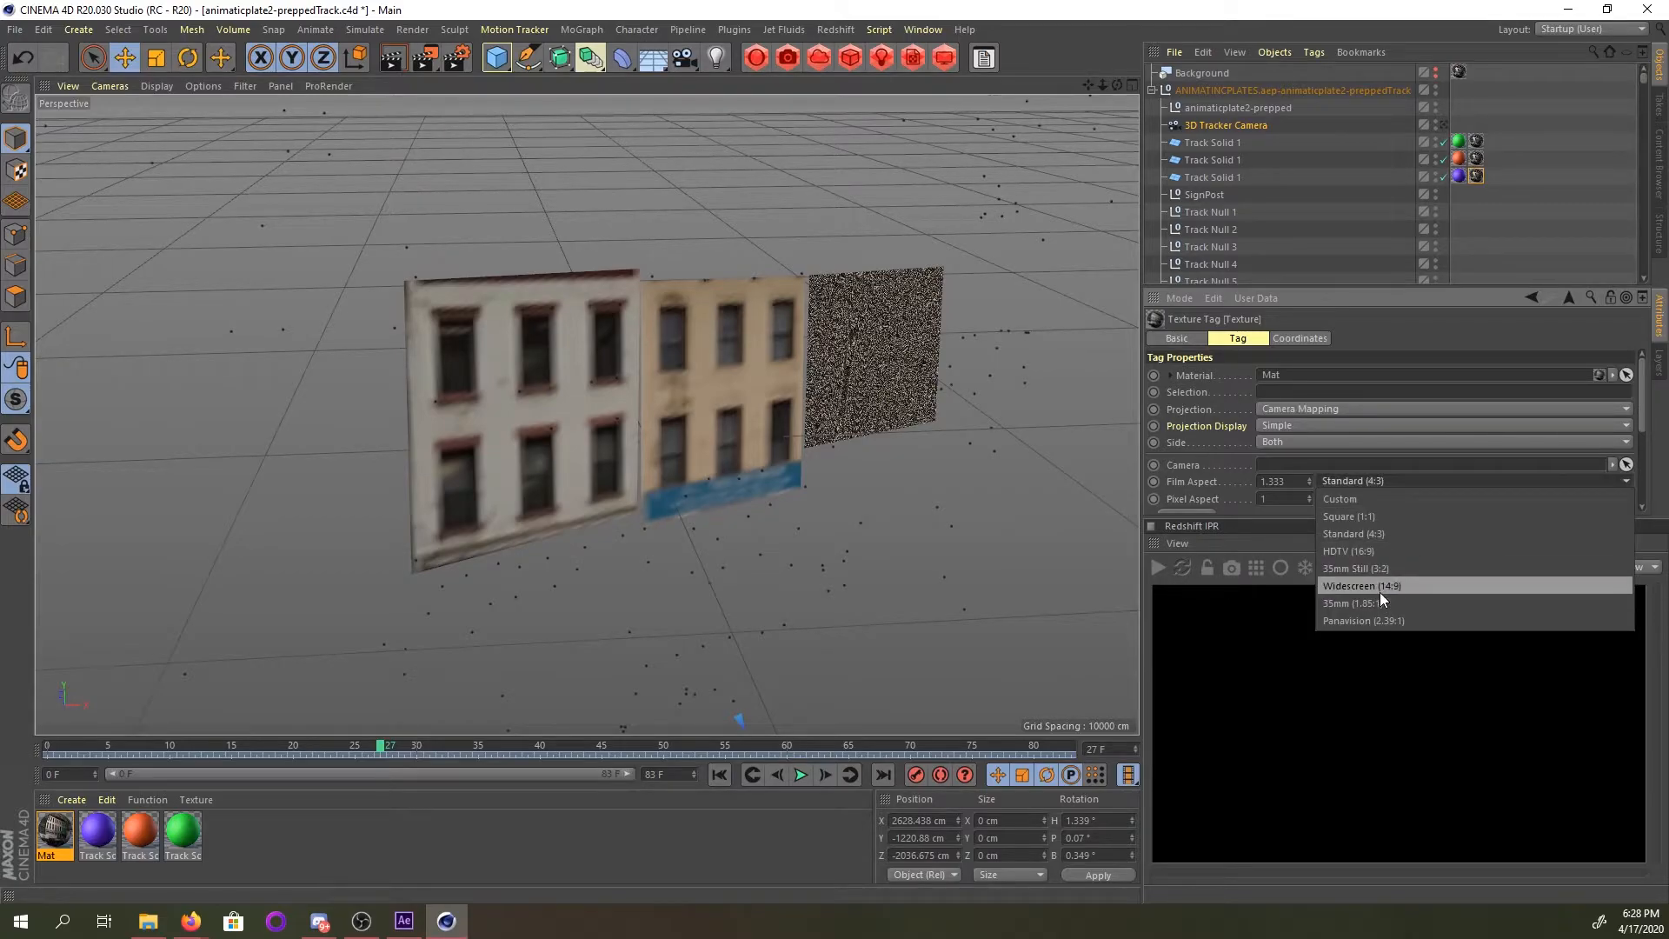
{"action": "left_click", "coordinate": [1384, 551]}
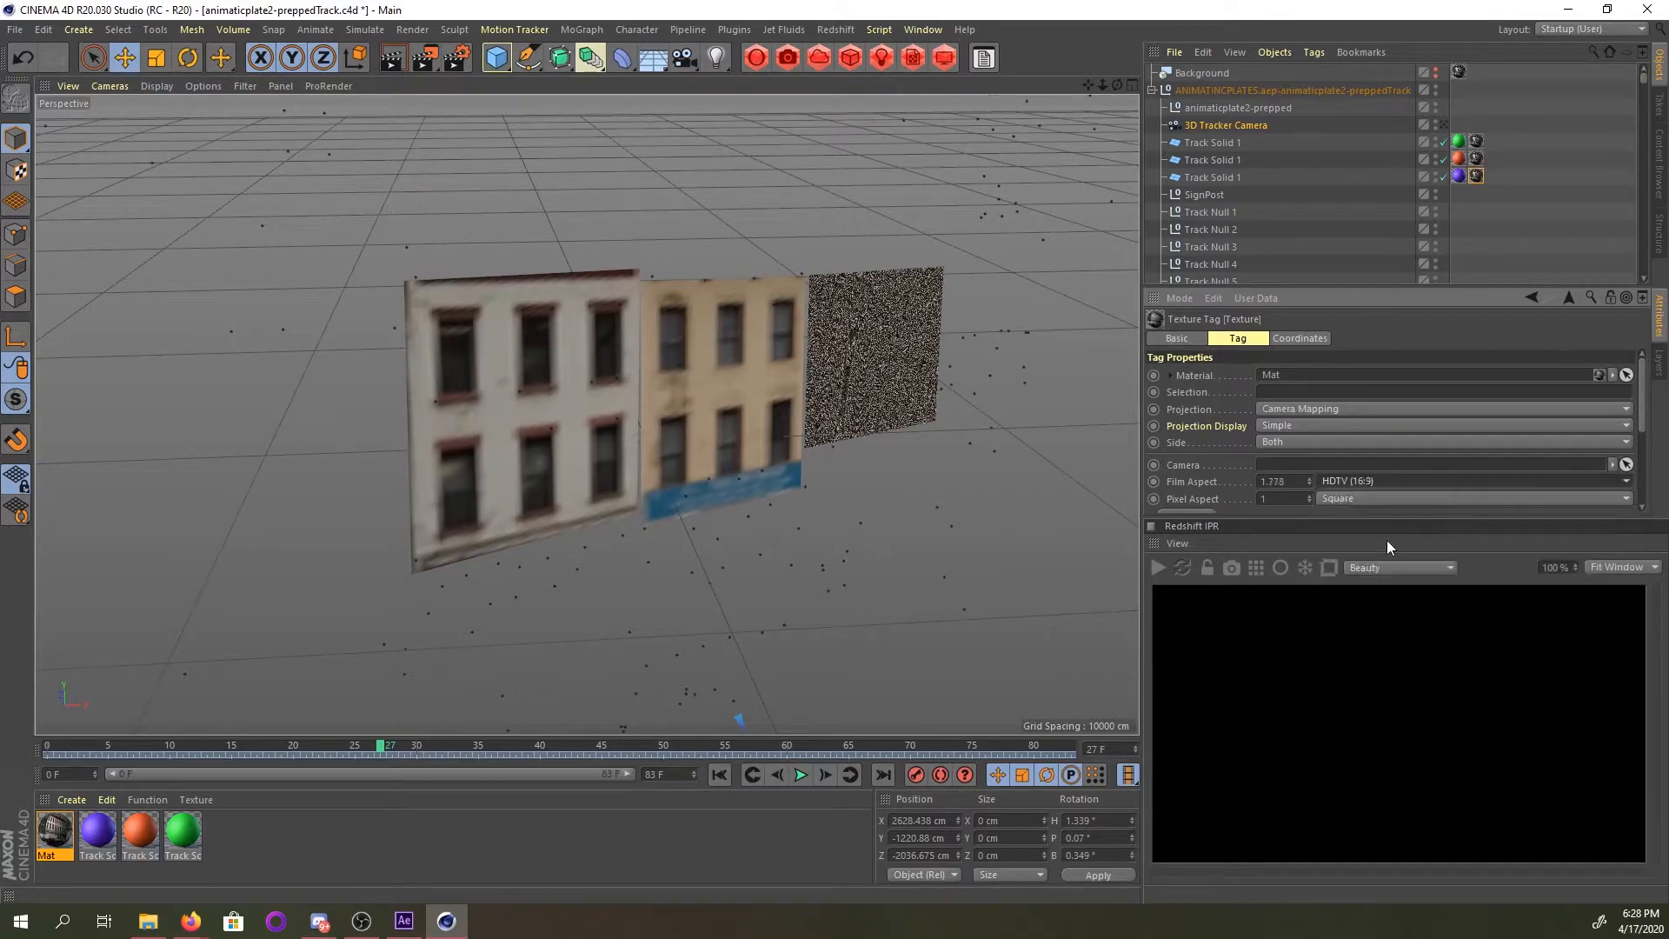
{"action": "left_click", "coordinate": [1625, 464]}
{"action": "left_click", "coordinate": [1218, 123]}
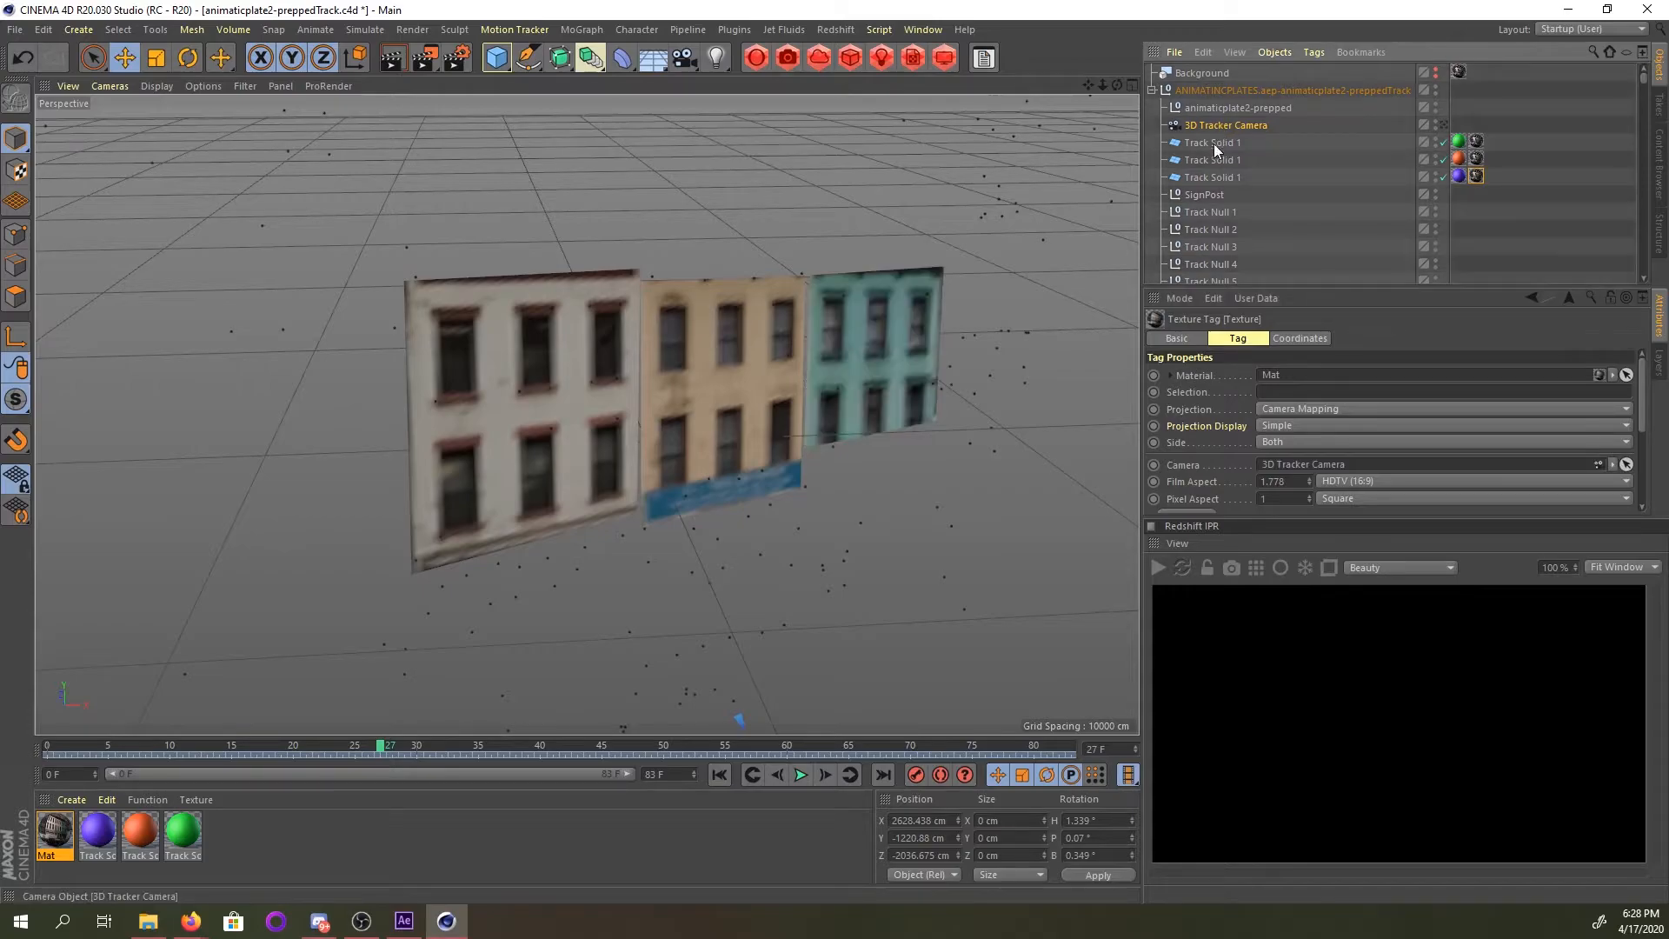
Check the projected buildings over the timeline through the 3D Tracker Camera and show the Background object for comparison.
{"action": "left_click_drag", "start_coordinate": [718, 446], "coordinate": [600, 439], "text": "alt"}
{"action": "mouse_move", "coordinate": [378, 747]}
{"action": "left_mouse_down"}
{"action": "mouse_move", "coordinate": [1006, 747]}
{"action": "mouse_move", "coordinate": [357, 746]}
{"action": "left_mouse_up"}
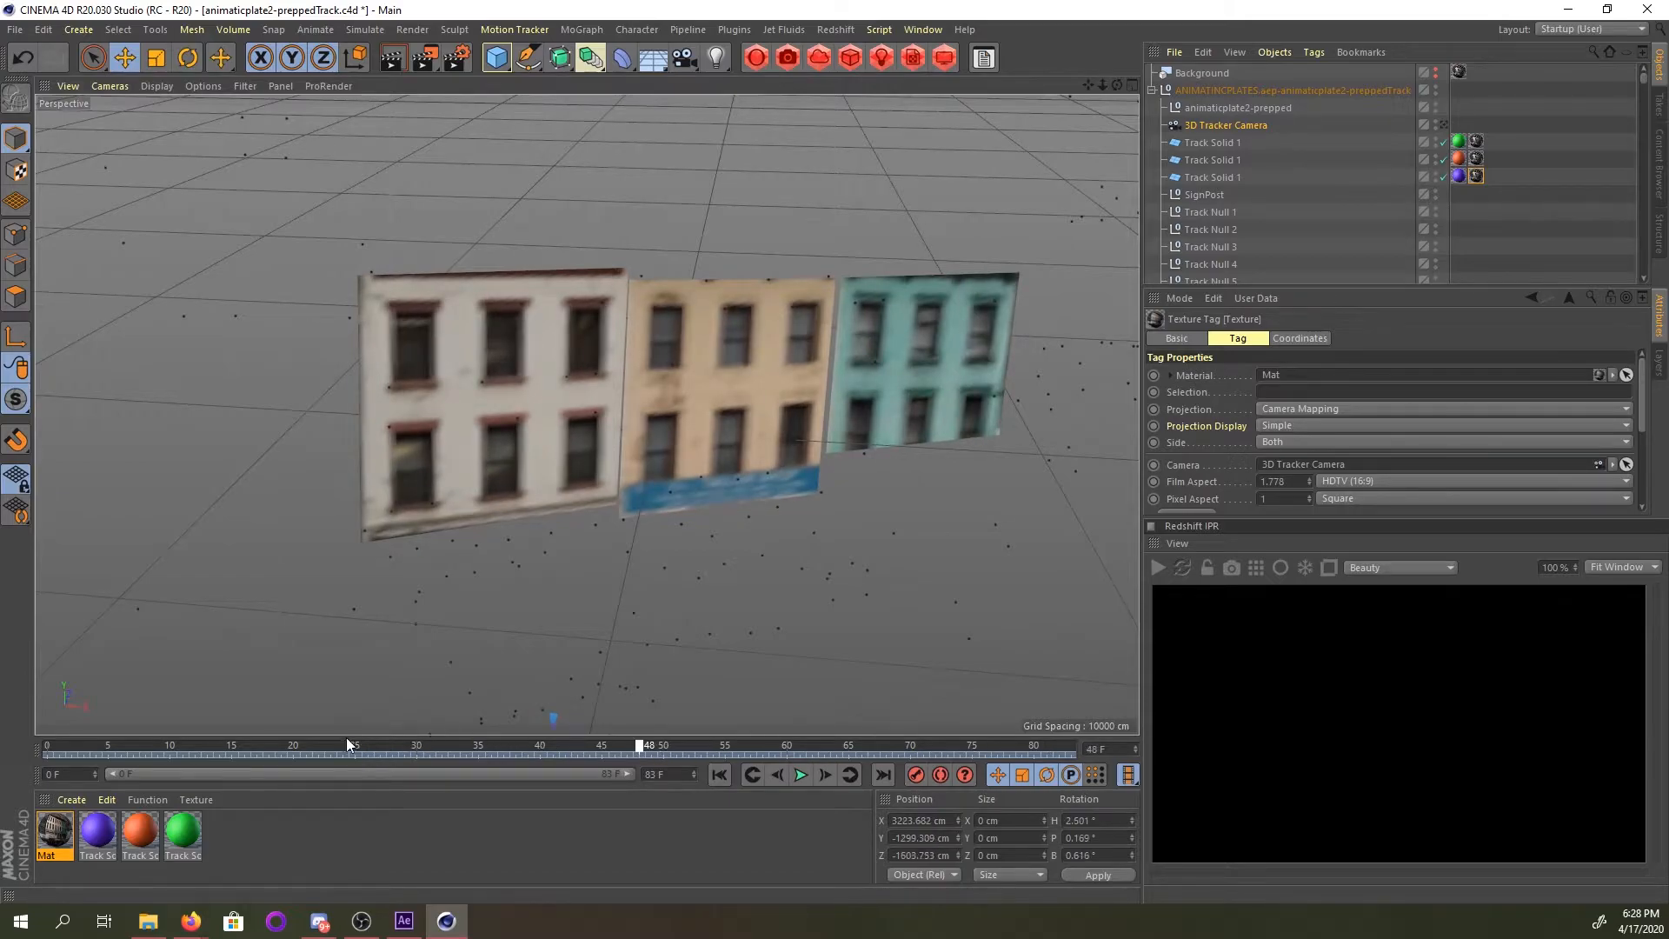
{"action": "left_click", "coordinate": [1444, 125]}
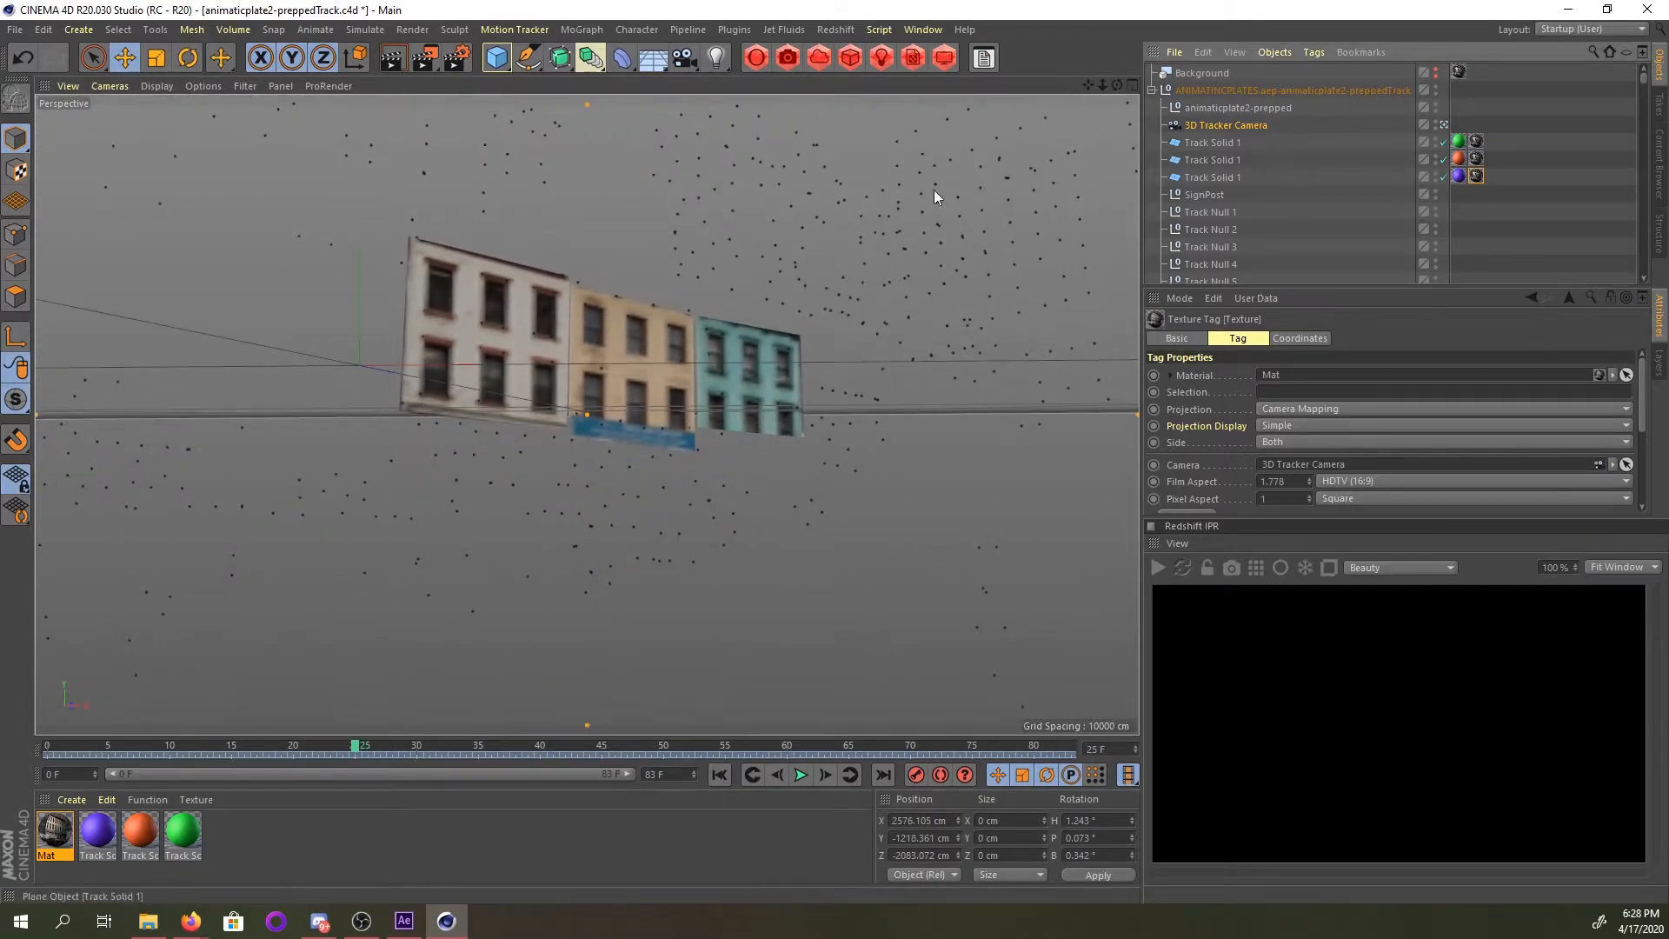
{"action": "left_click_drag", "start_coordinate": [343, 747], "coordinate": [715, 764]}
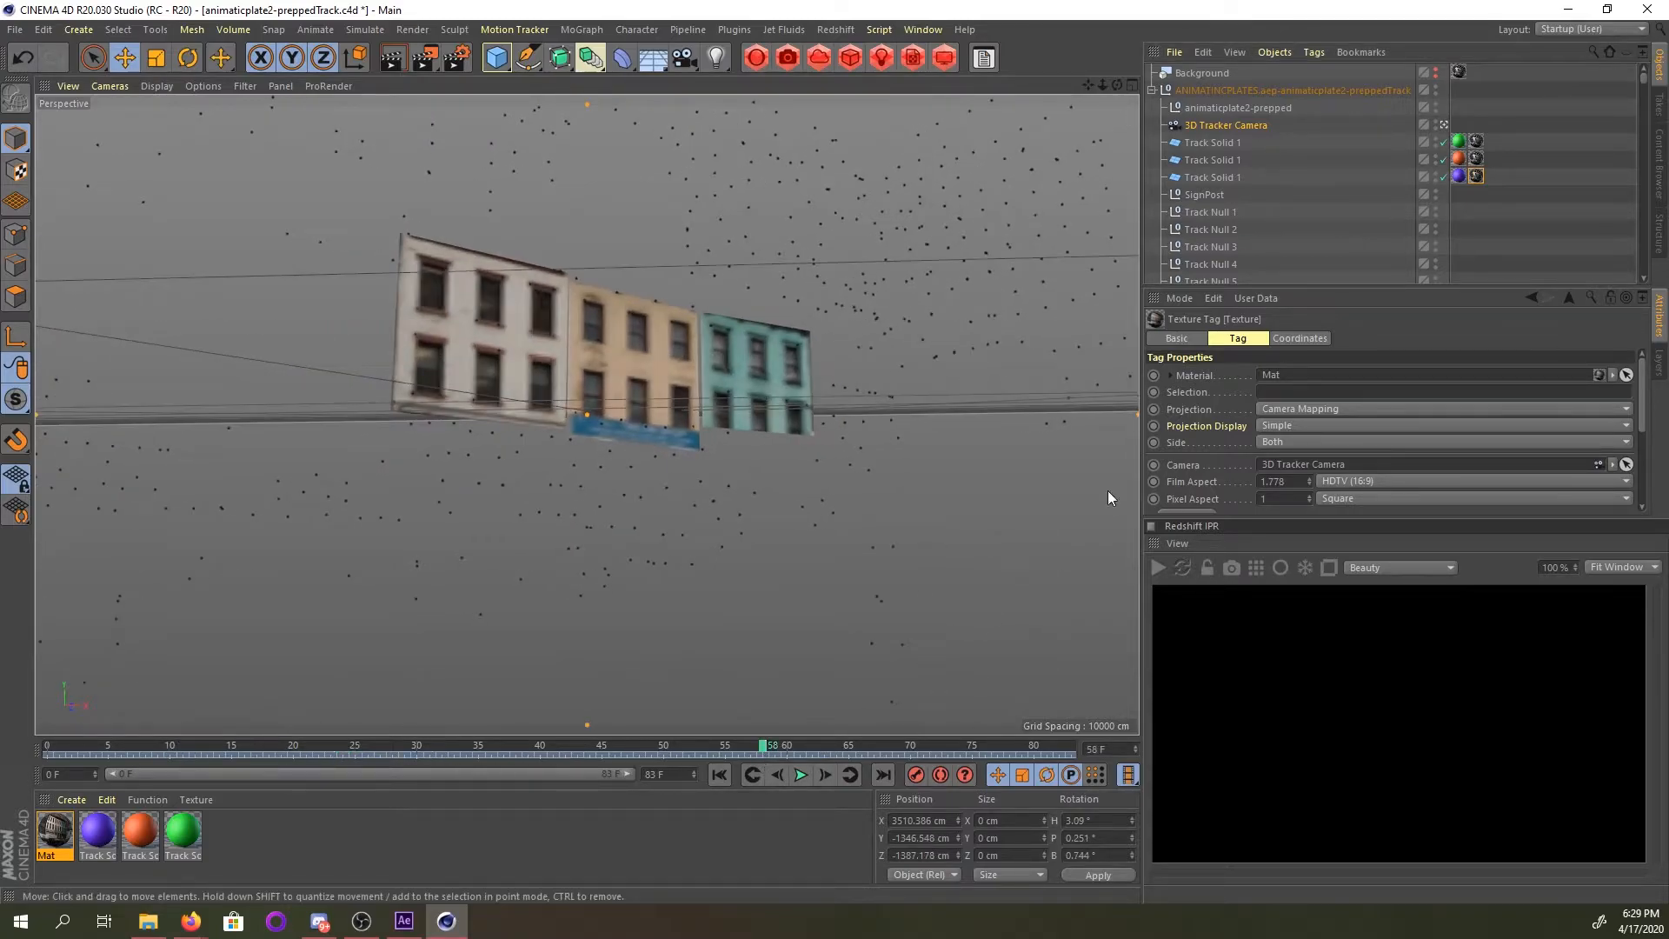
{"action": "left_click", "coordinate": [1435, 72]}
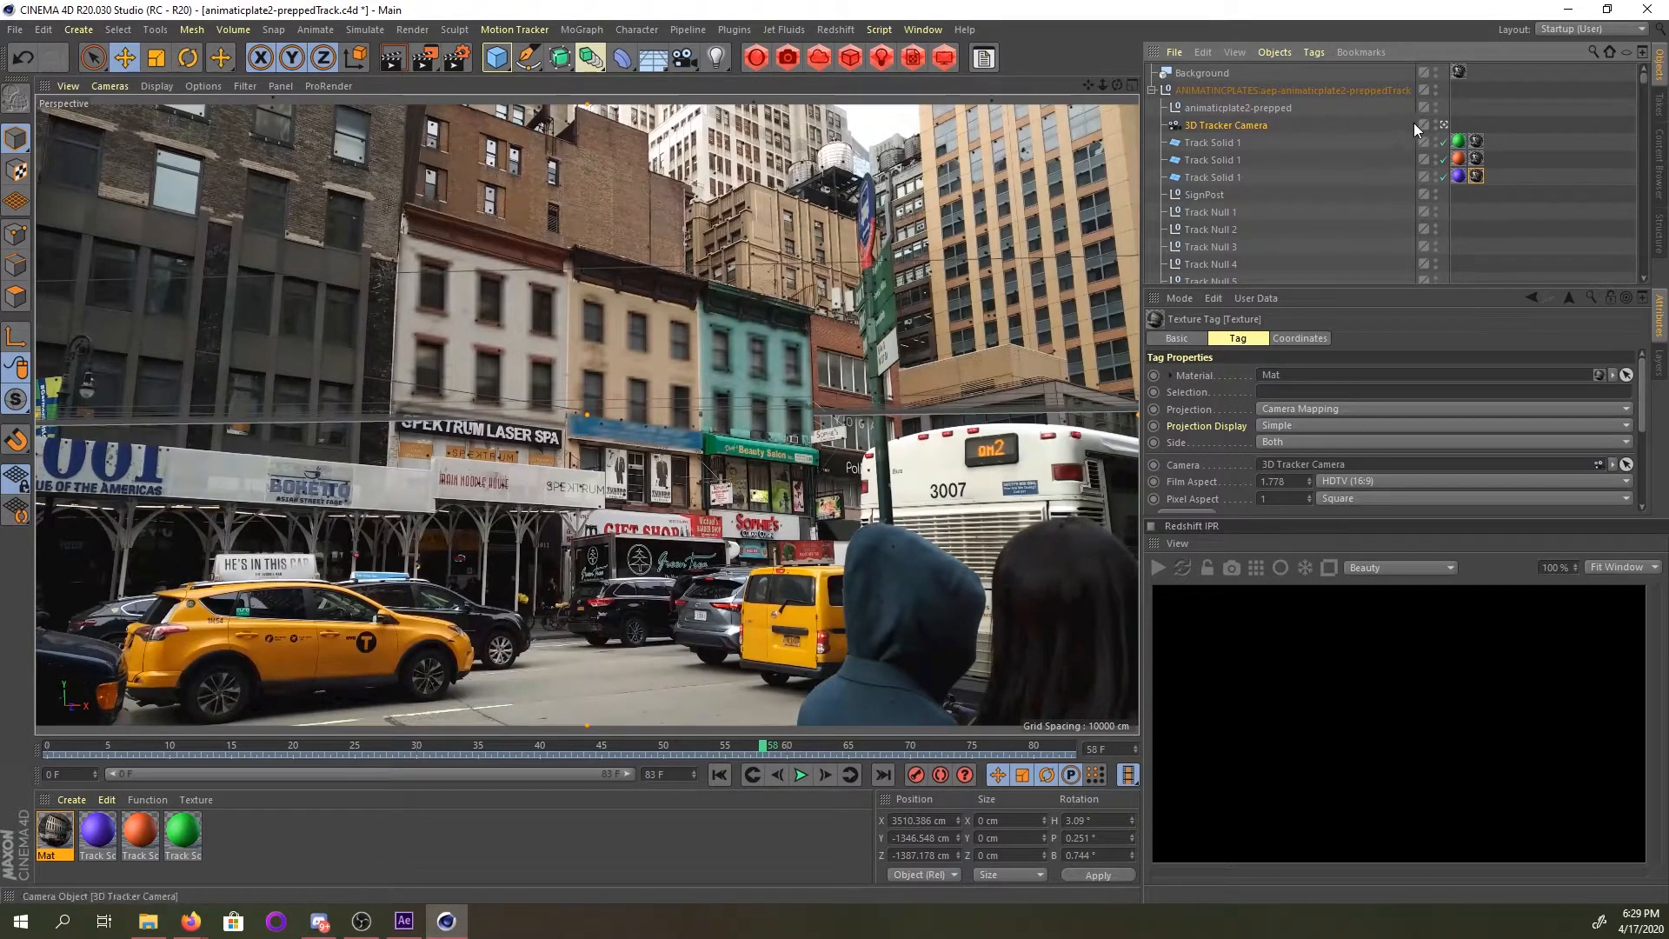
Leave the 3D Tracker Camera view, hide the Background object and examine the projected solids and tracker camera from several free angles.
{"action": "left_click", "coordinate": [1444, 124]}
{"action": "left_click_drag", "start_coordinate": [883, 369], "coordinate": [300, 325], "text": "alt"}
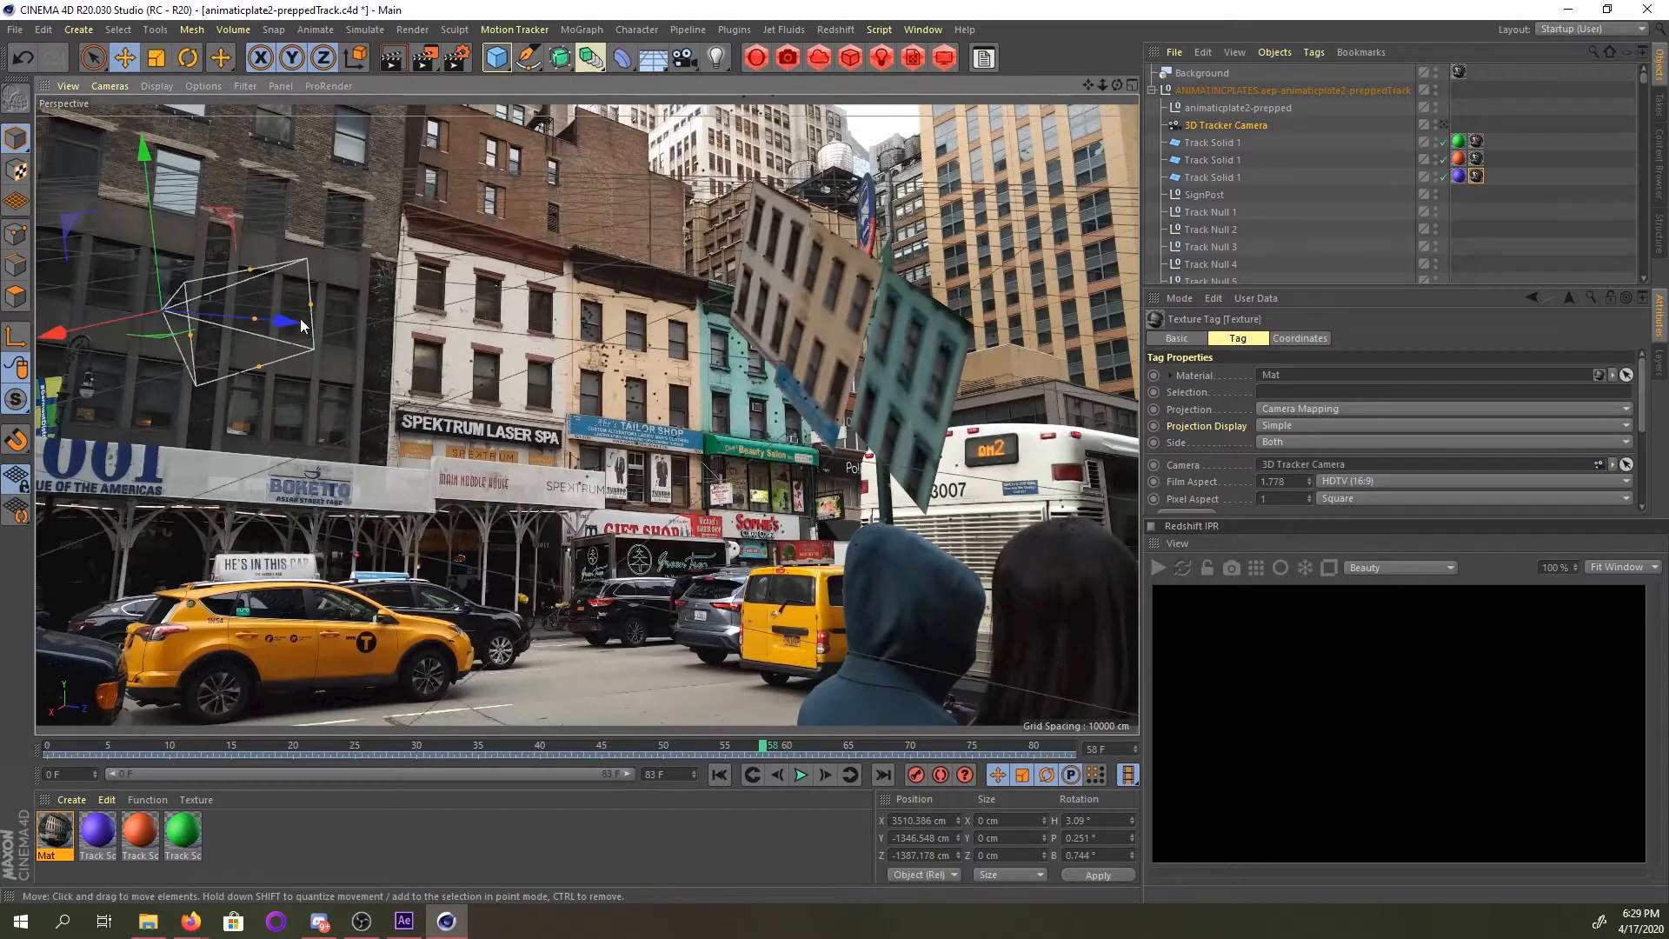
{"action": "left_click", "coordinate": [1436, 72]}
{"action": "left_click_drag", "start_coordinate": [878, 310], "coordinate": [786, 298], "text": "alt"}
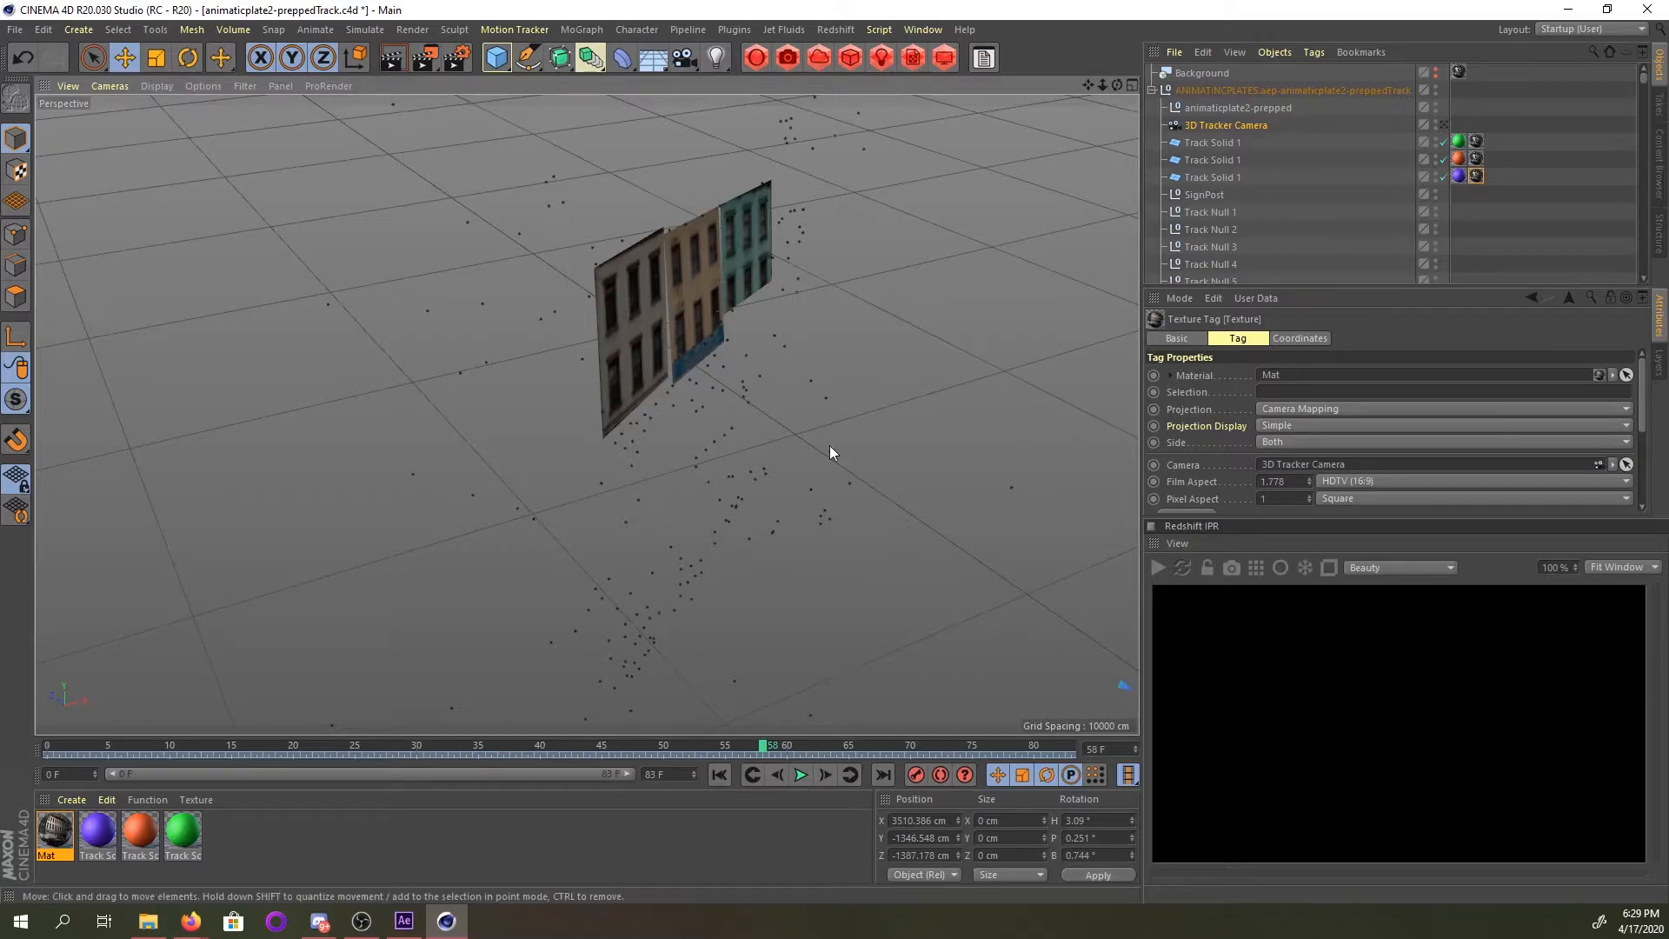
{"action": "left_click_drag", "start_coordinate": [690, 361], "coordinate": [659, 374], "text": "alt"}
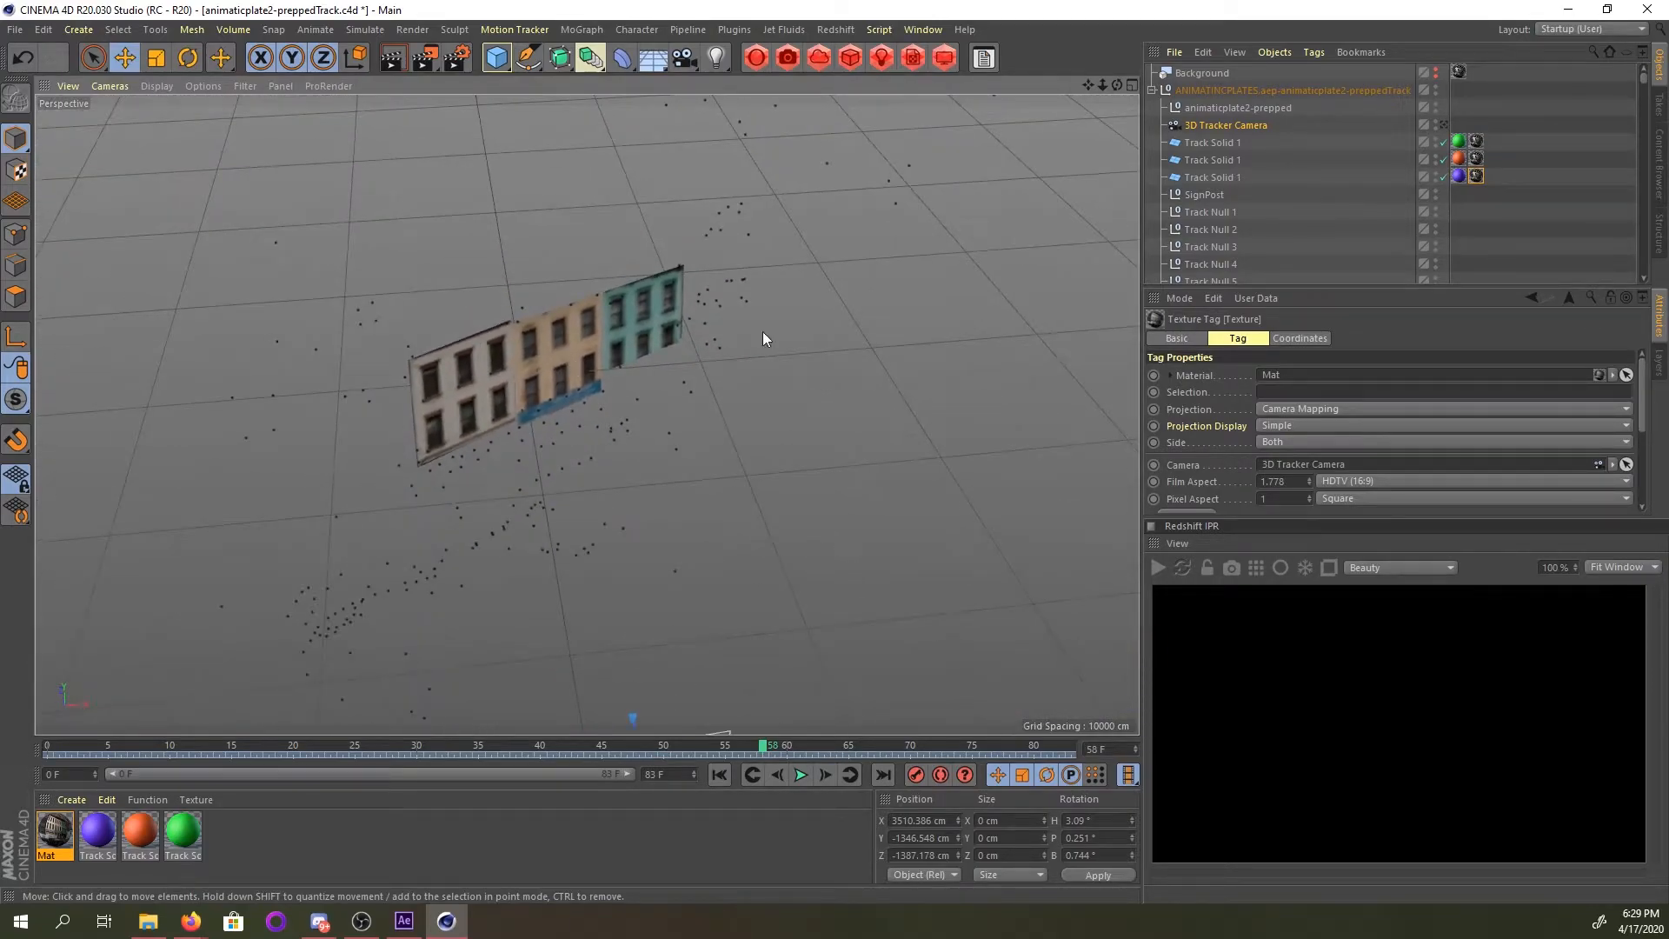
{"action": "left_click_drag", "start_coordinate": [518, 410], "coordinate": [582, 367], "text": "alt"}
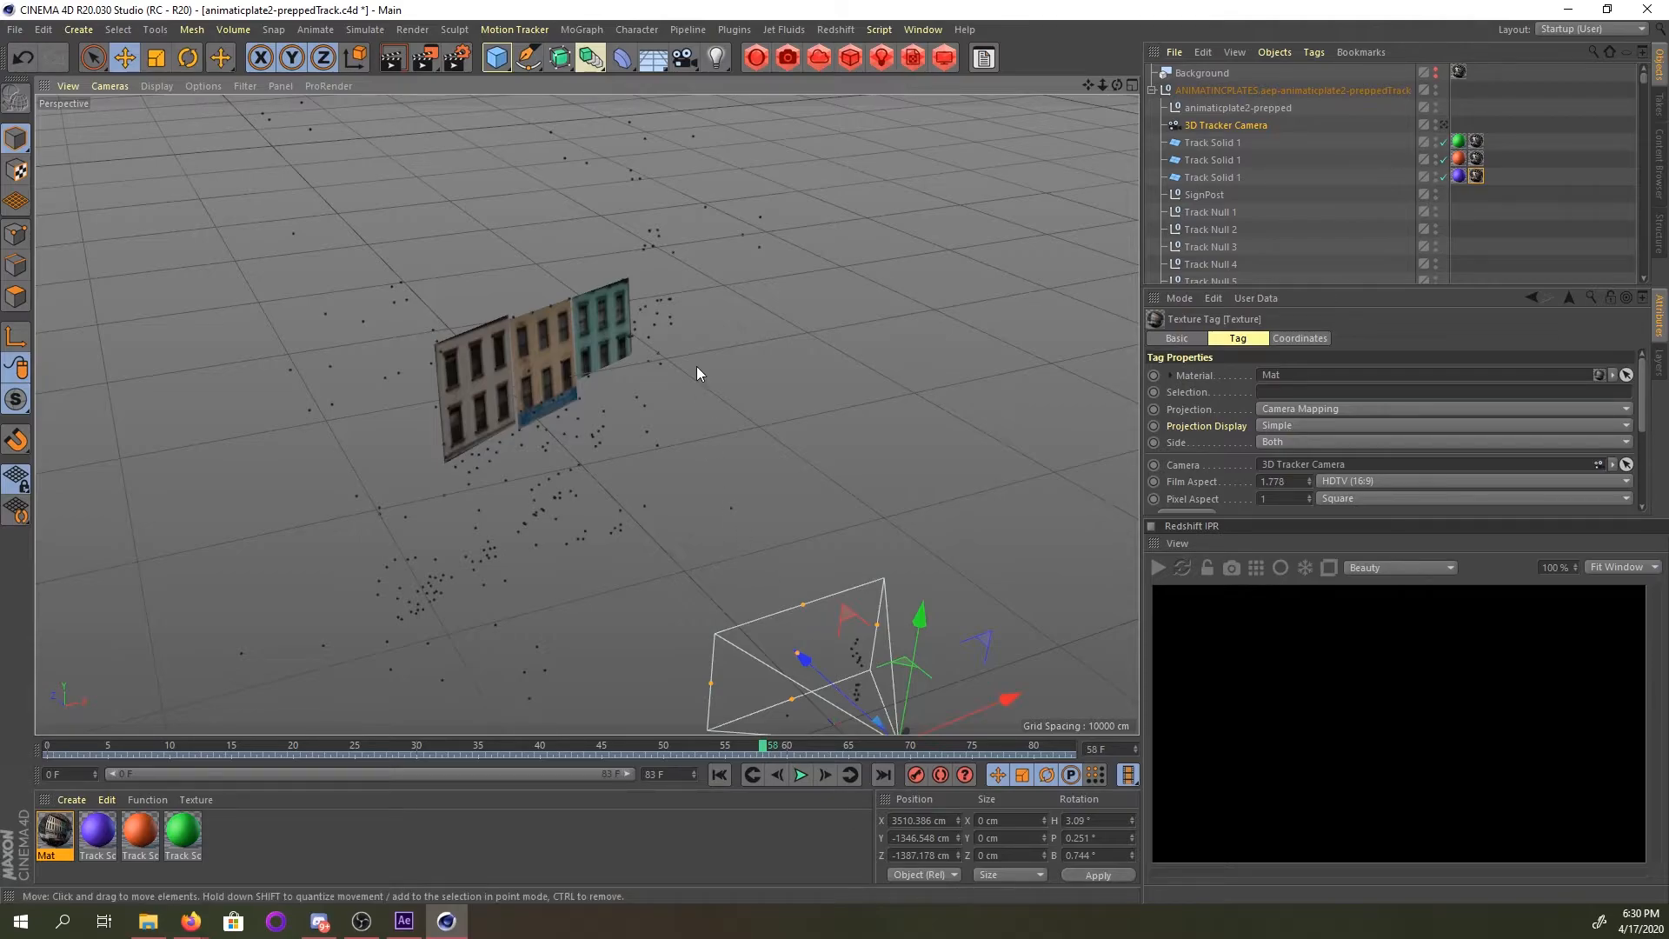
{"action": "left_click_drag", "start_coordinate": [547, 373], "coordinate": [706, 452], "text": "alt"}
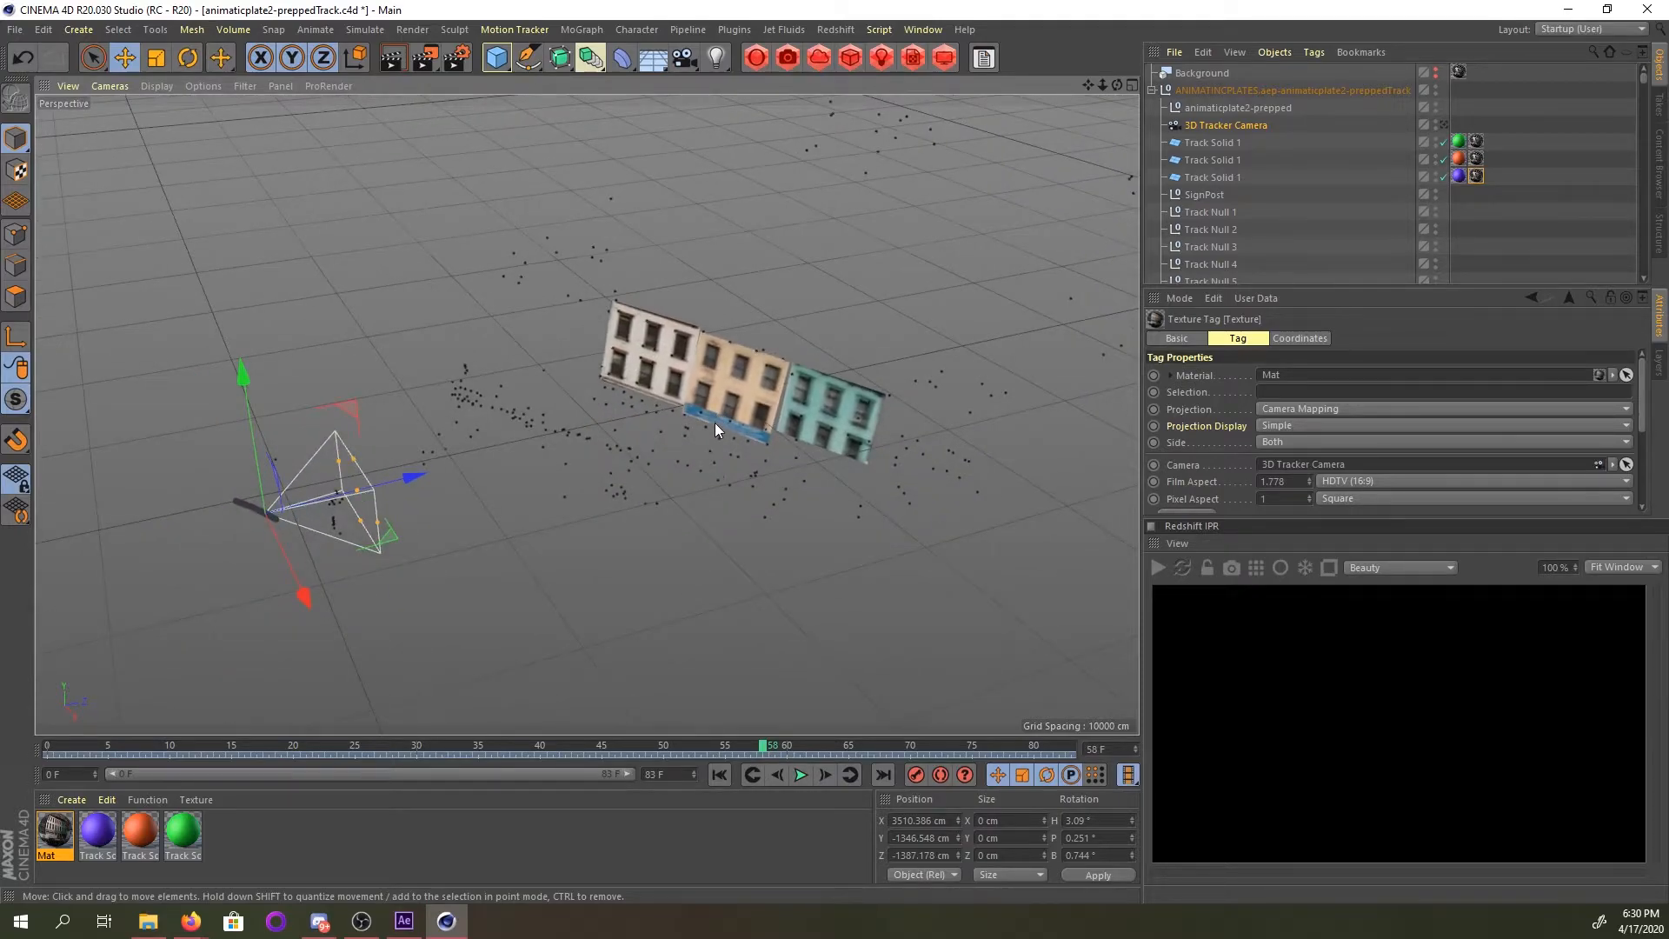
{"action": "left_click_drag", "start_coordinate": [737, 368], "coordinate": [799, 332], "text": "alt"}
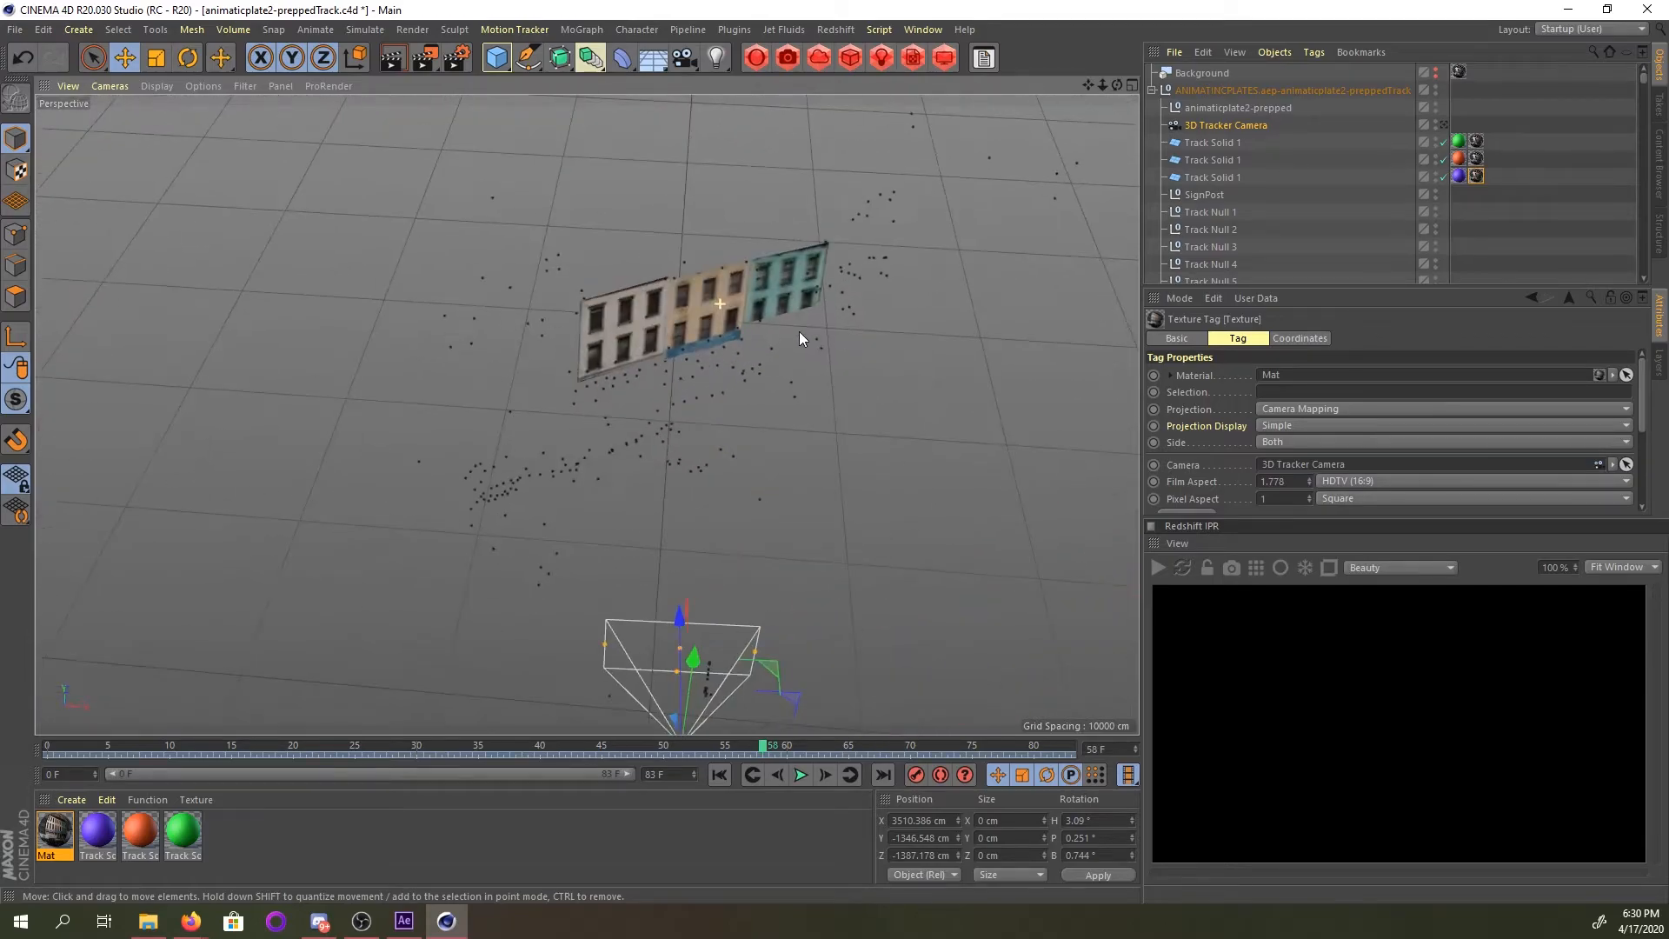
{"action": "mouse_move", "coordinate": [663, 362]}
{"action": "left_mouse_down", "text": "alt"}
{"action": "mouse_move", "coordinate": [787, 373]}
{"action": "mouse_move", "coordinate": [671, 333]}
{"action": "left_mouse_up", "text": "alt"}
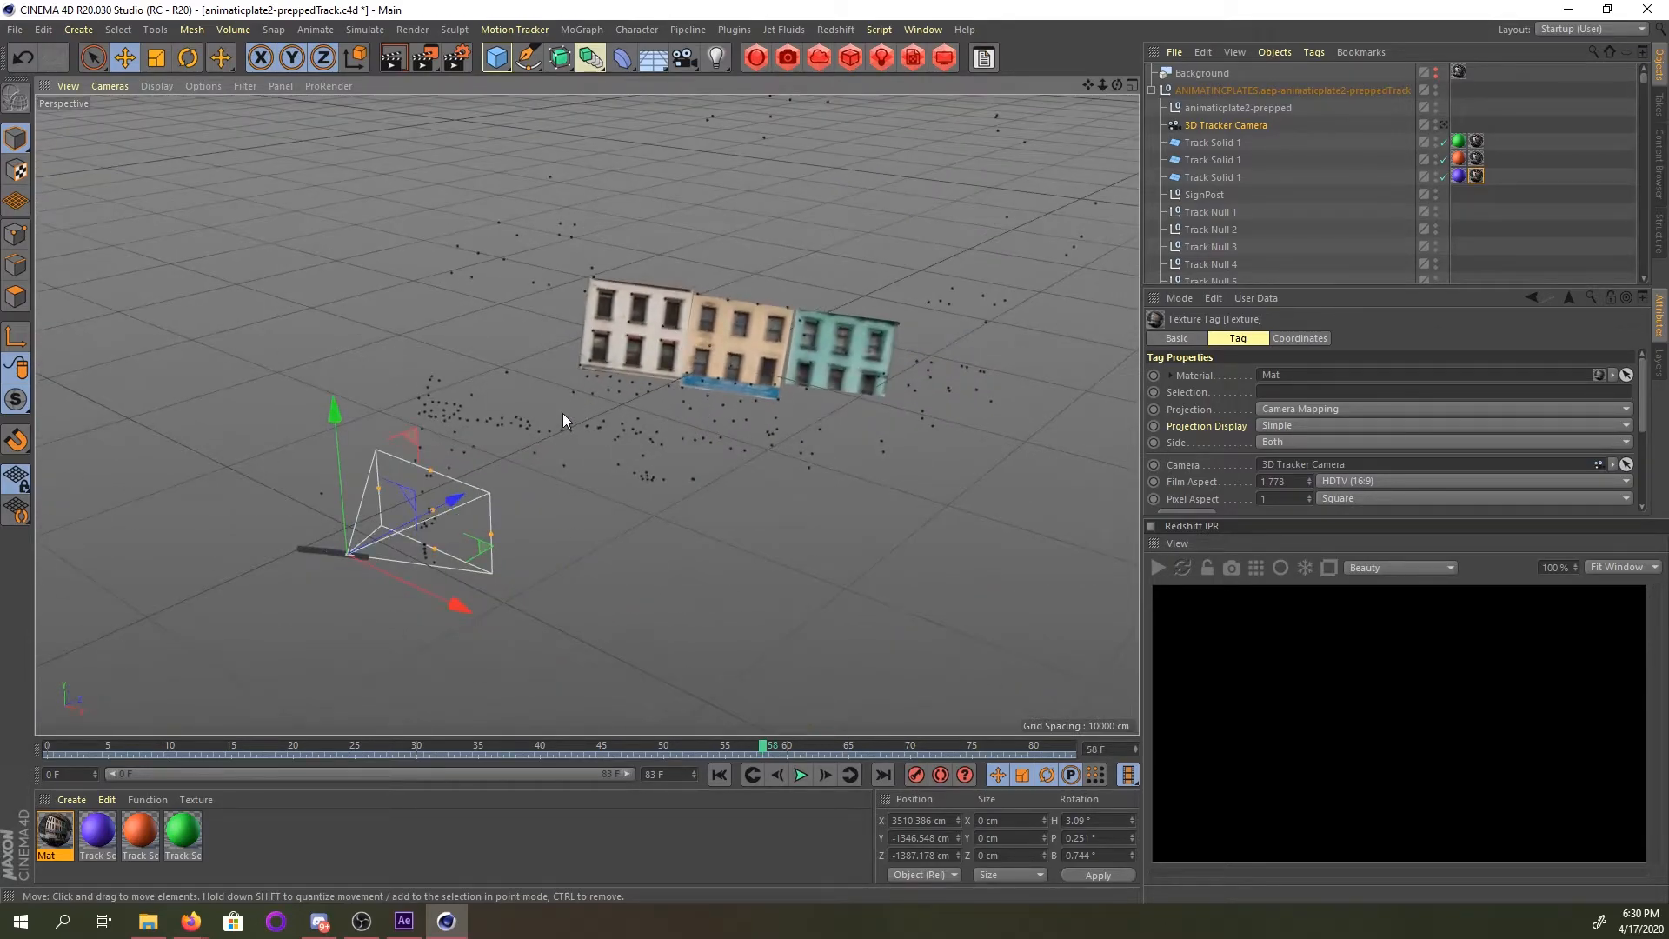
{"action": "left_click_drag", "start_coordinate": [797, 379], "coordinate": [816, 434], "text": "alt"}
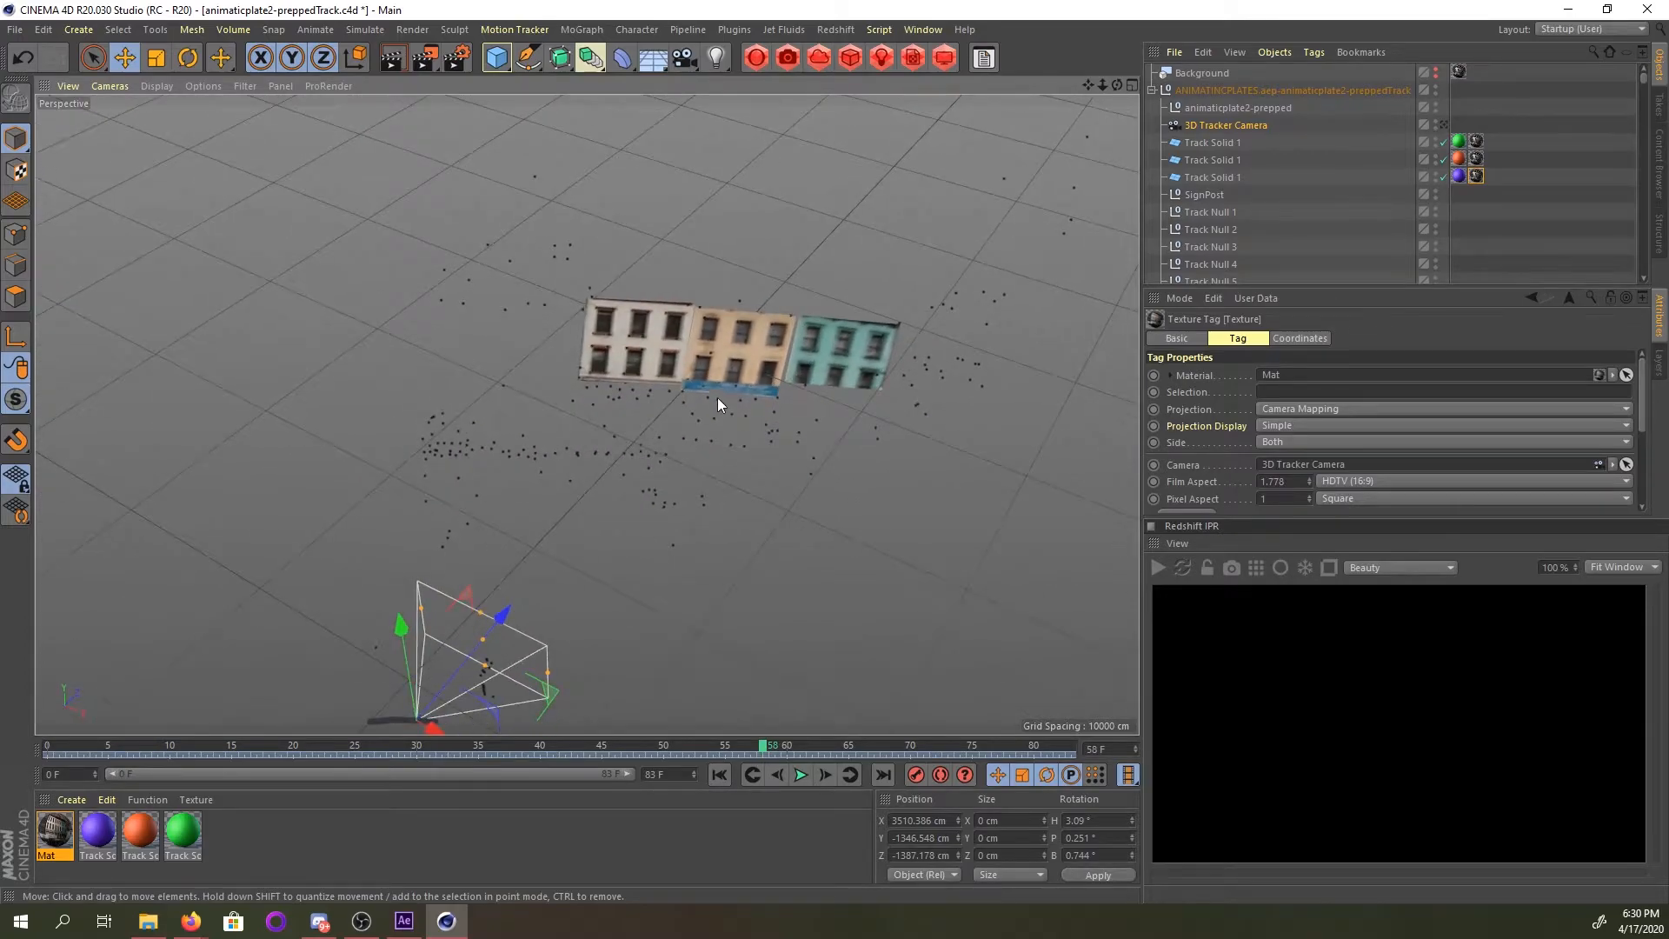
{"action": "left_click_drag", "start_coordinate": [718, 399], "coordinate": [701, 385], "text": "alt"}
Switch to After Effects, make the animaticplate2.mp4 Comp 1 layer visible and display its 3D Camera Tracker points.
{"action": "left_click", "coordinate": [405, 921]}
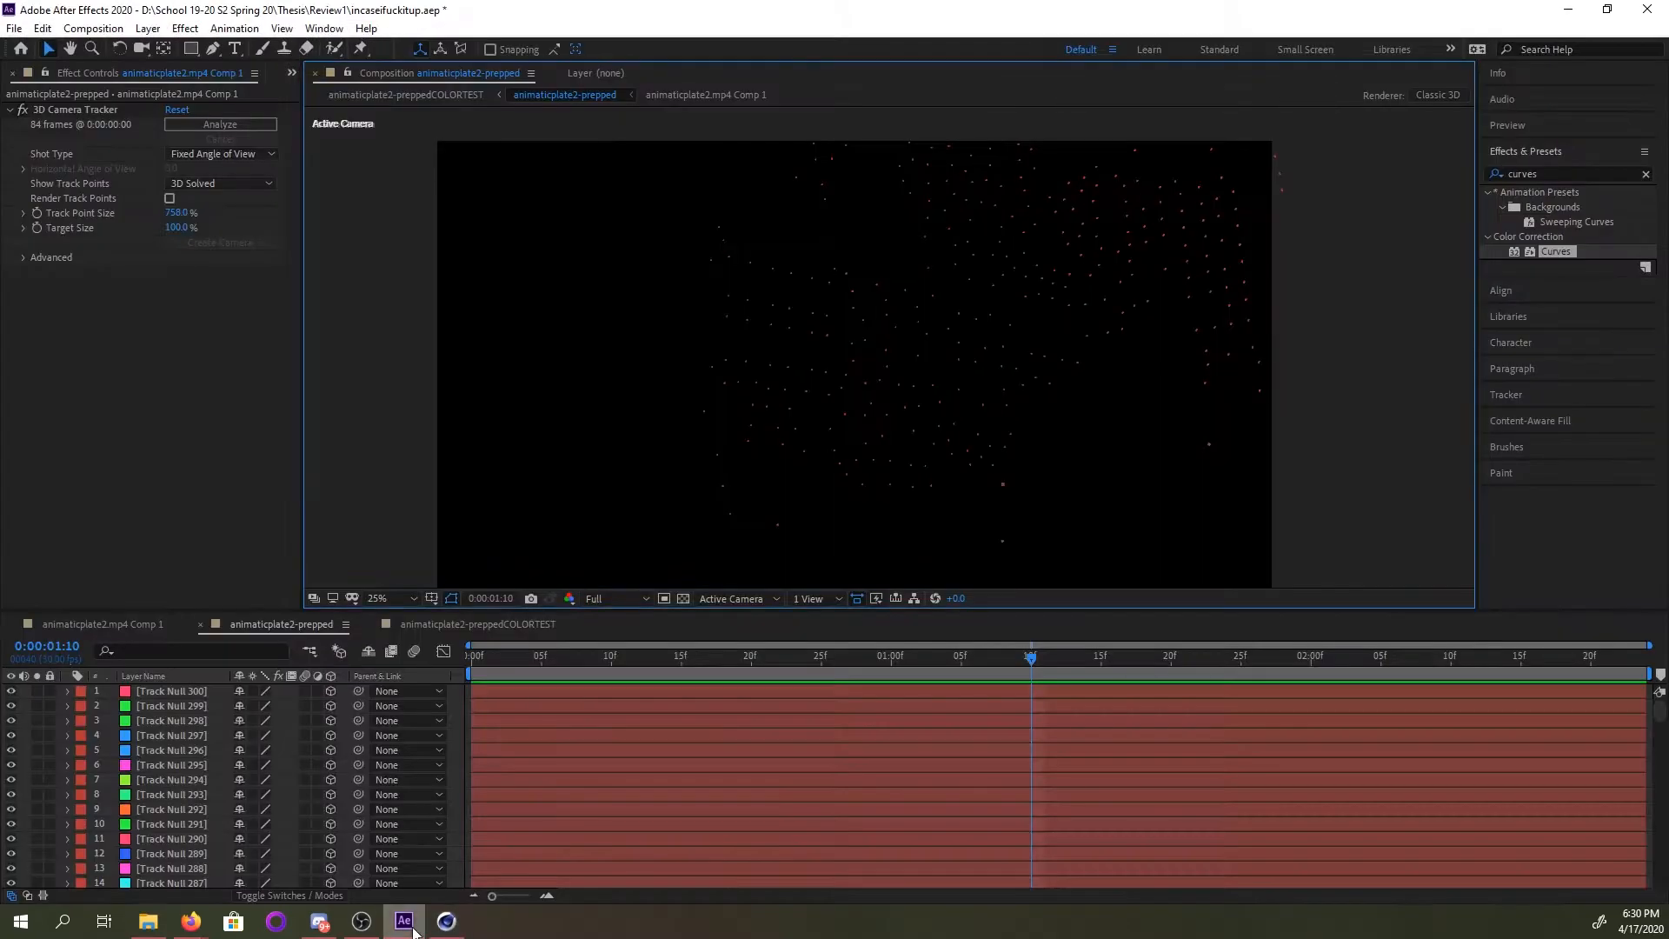
{"action": "scroll", "coordinate": [222, 769], "scroll_direction": "down", "scroll_amount": 10}
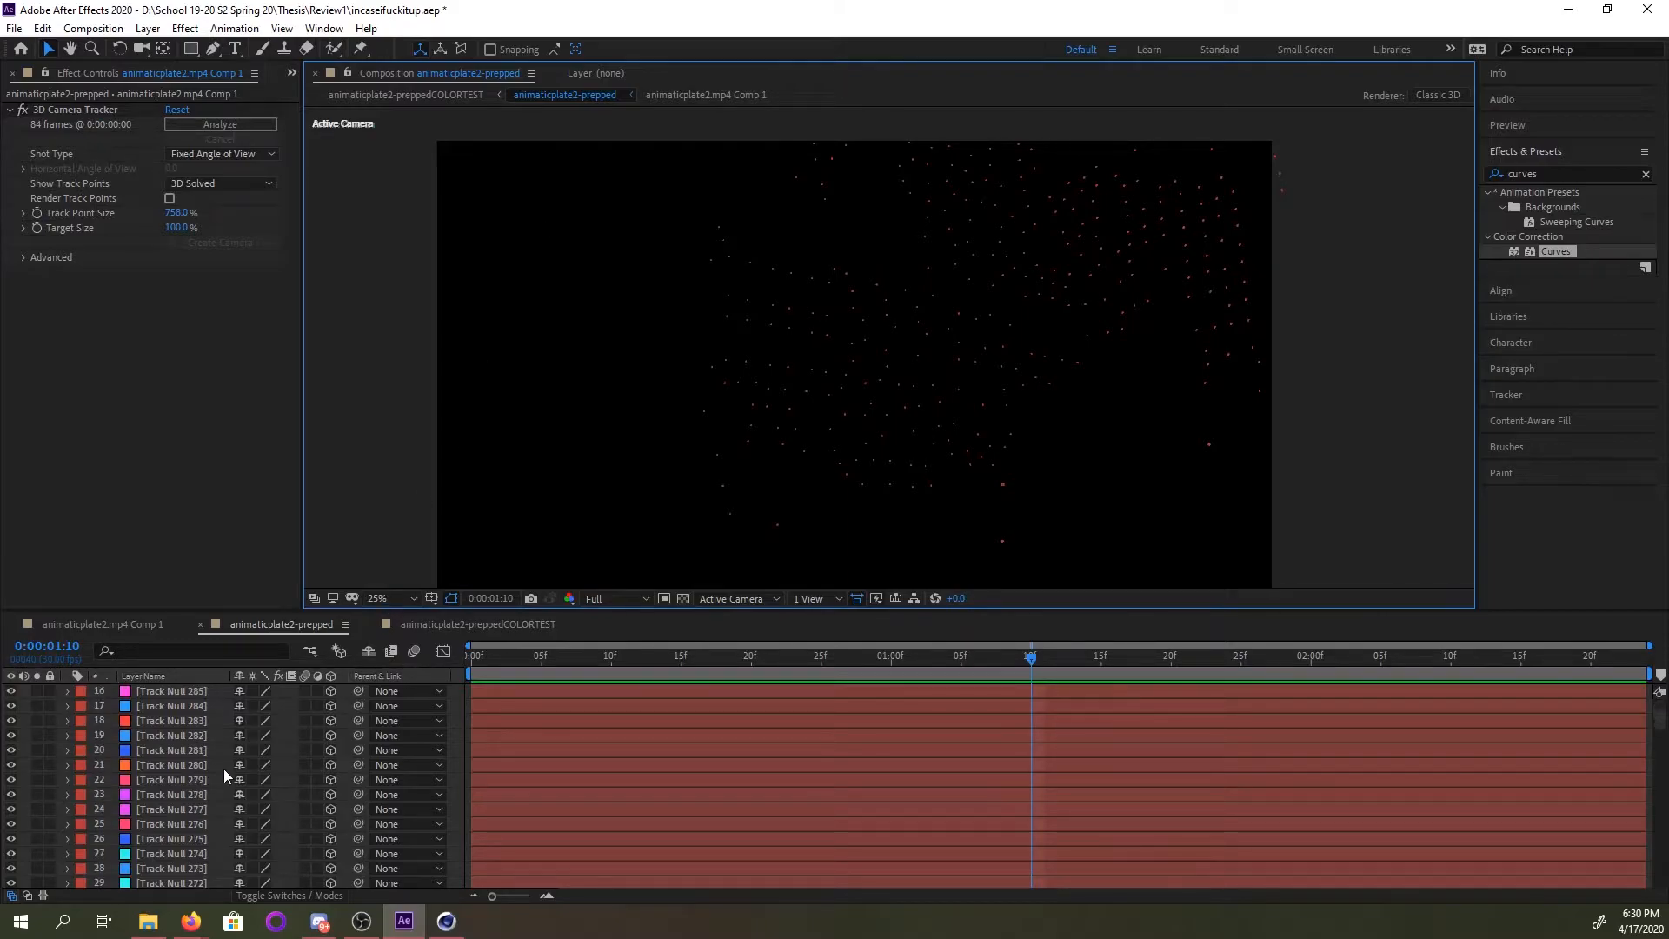
{"action": "left_click_drag", "start_coordinate": [1659, 739], "coordinate": [1660, 877]}
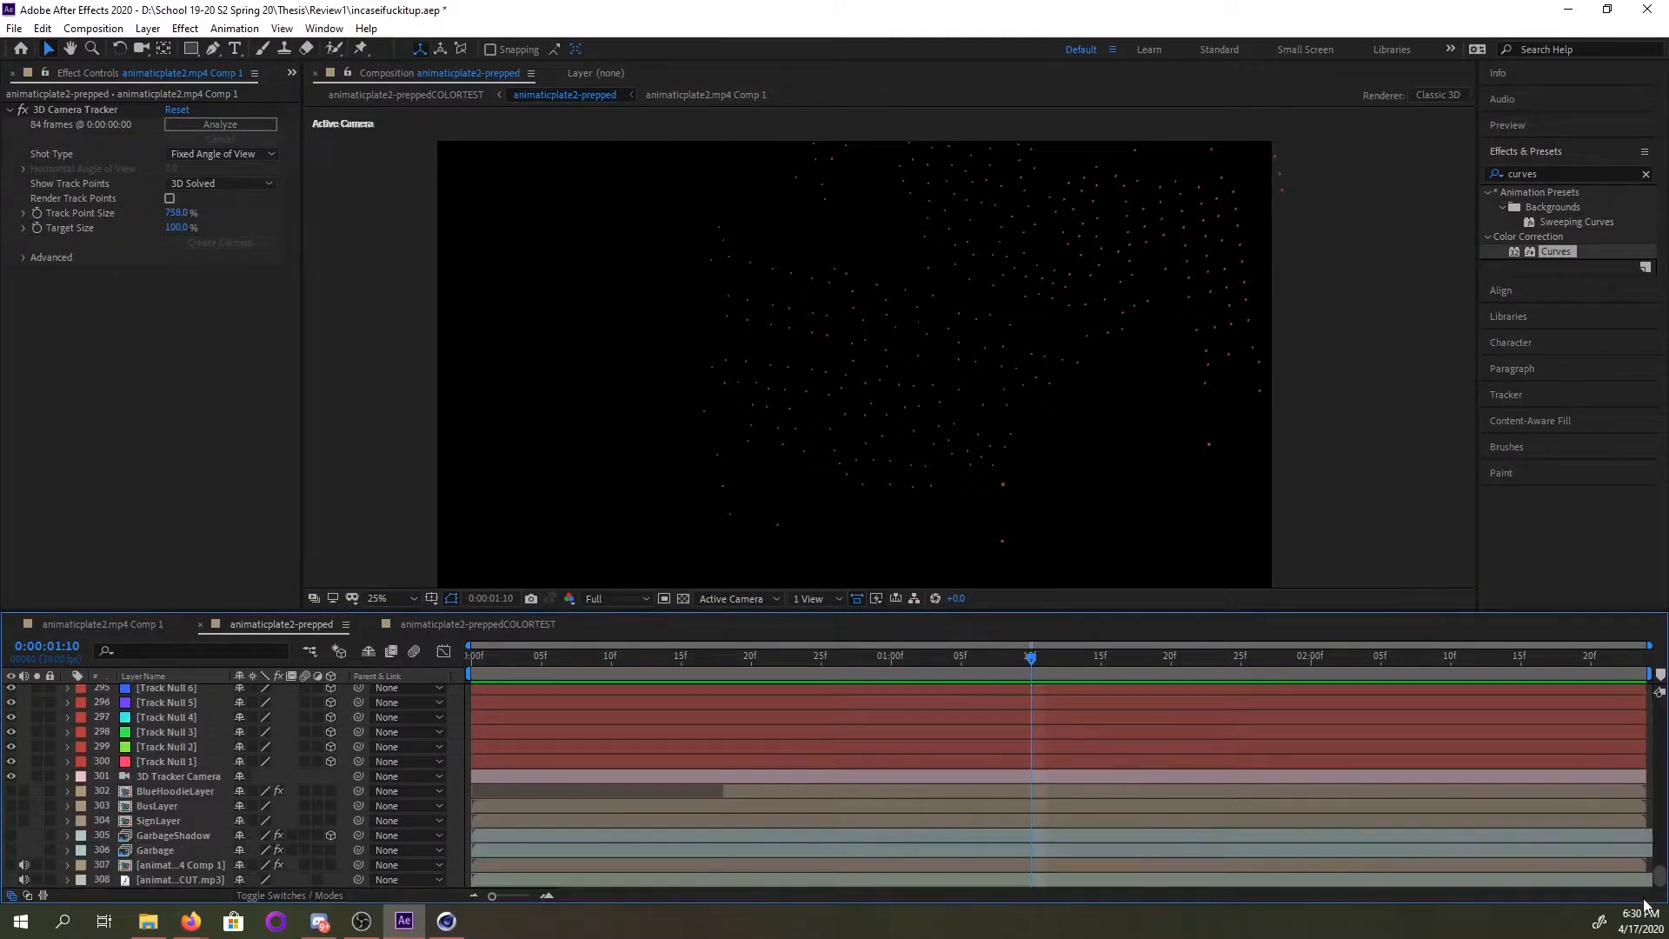
{"action": "left_click", "coordinate": [12, 866]}
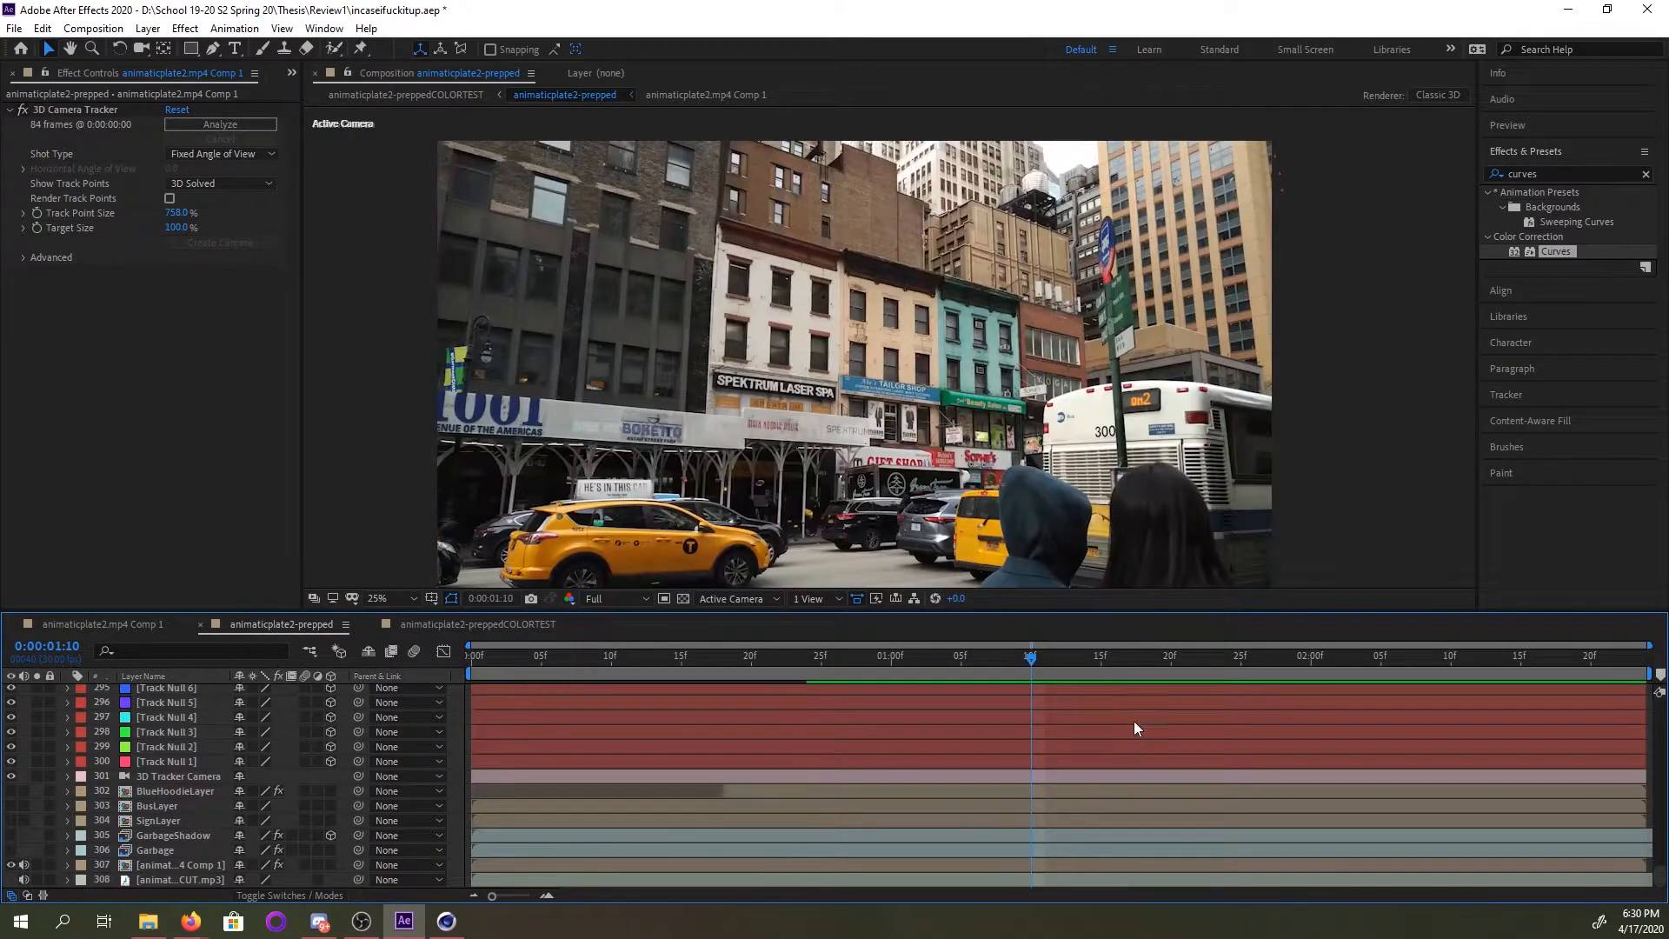
{"action": "left_click", "coordinate": [143, 863]}
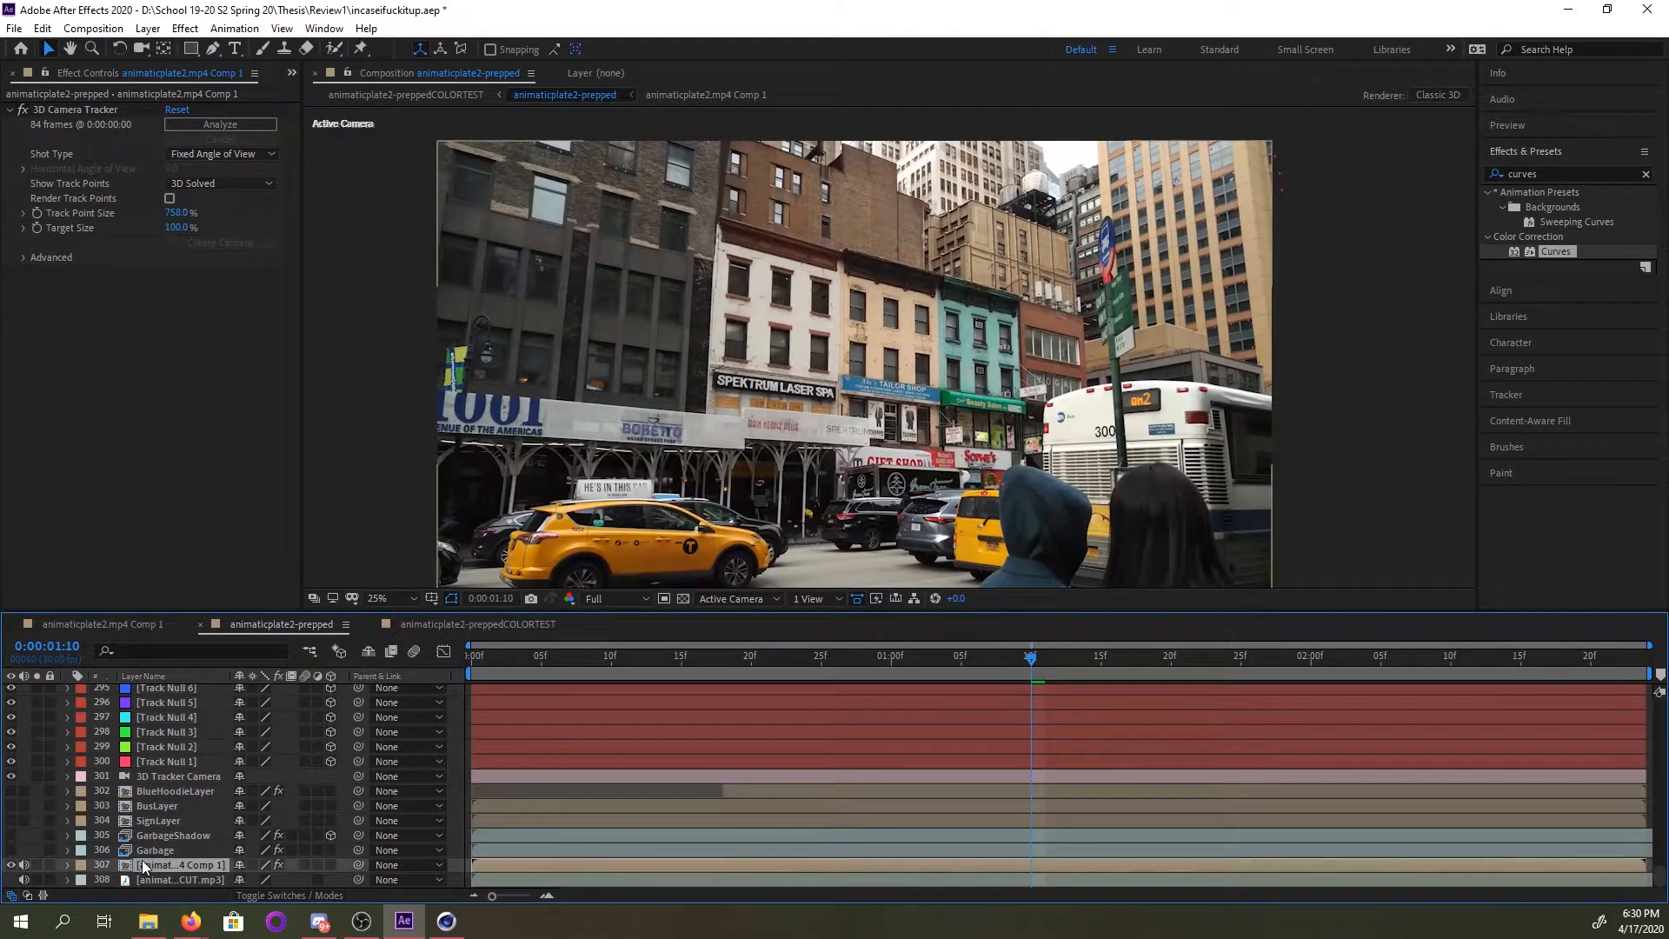
{"action": "left_click", "coordinate": [87, 110]}
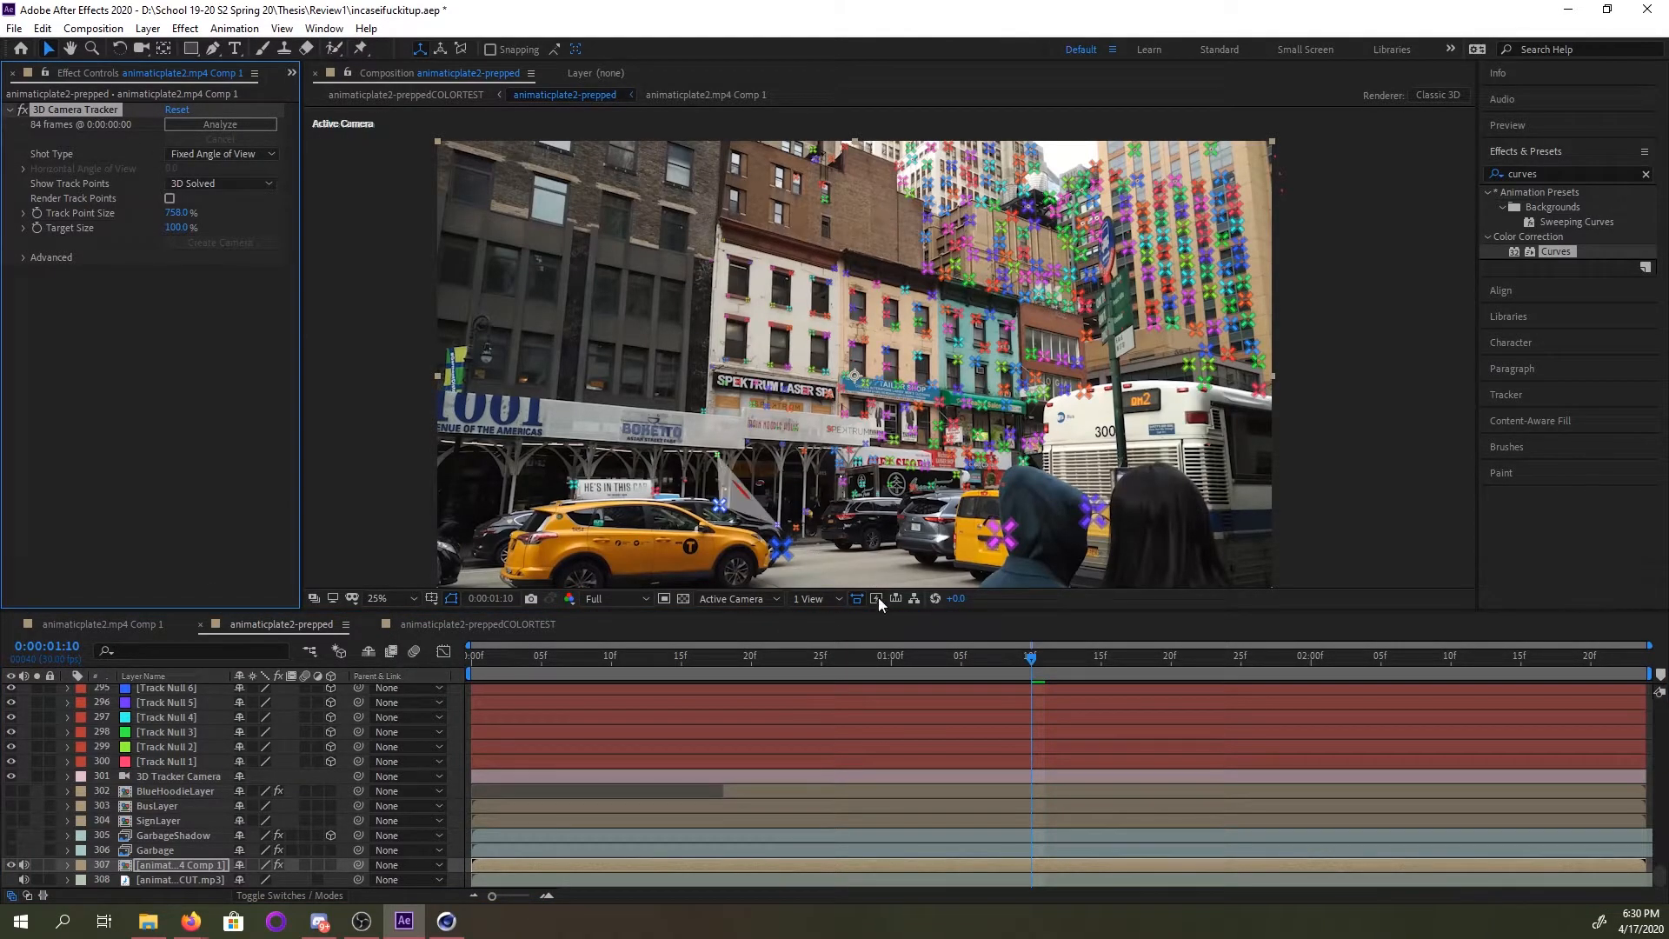
{"action": "mouse_move", "coordinate": [831, 464]}
{"action": "left_mouse_down"}
{"action": "mouse_move", "coordinate": [812, 463]}
{"action": "mouse_move", "coordinate": [855, 586]}
{"action": "mouse_move", "coordinate": [1038, 479]}
{"action": "mouse_move", "coordinate": [947, 466]}
{"action": "left_mouse_up"}
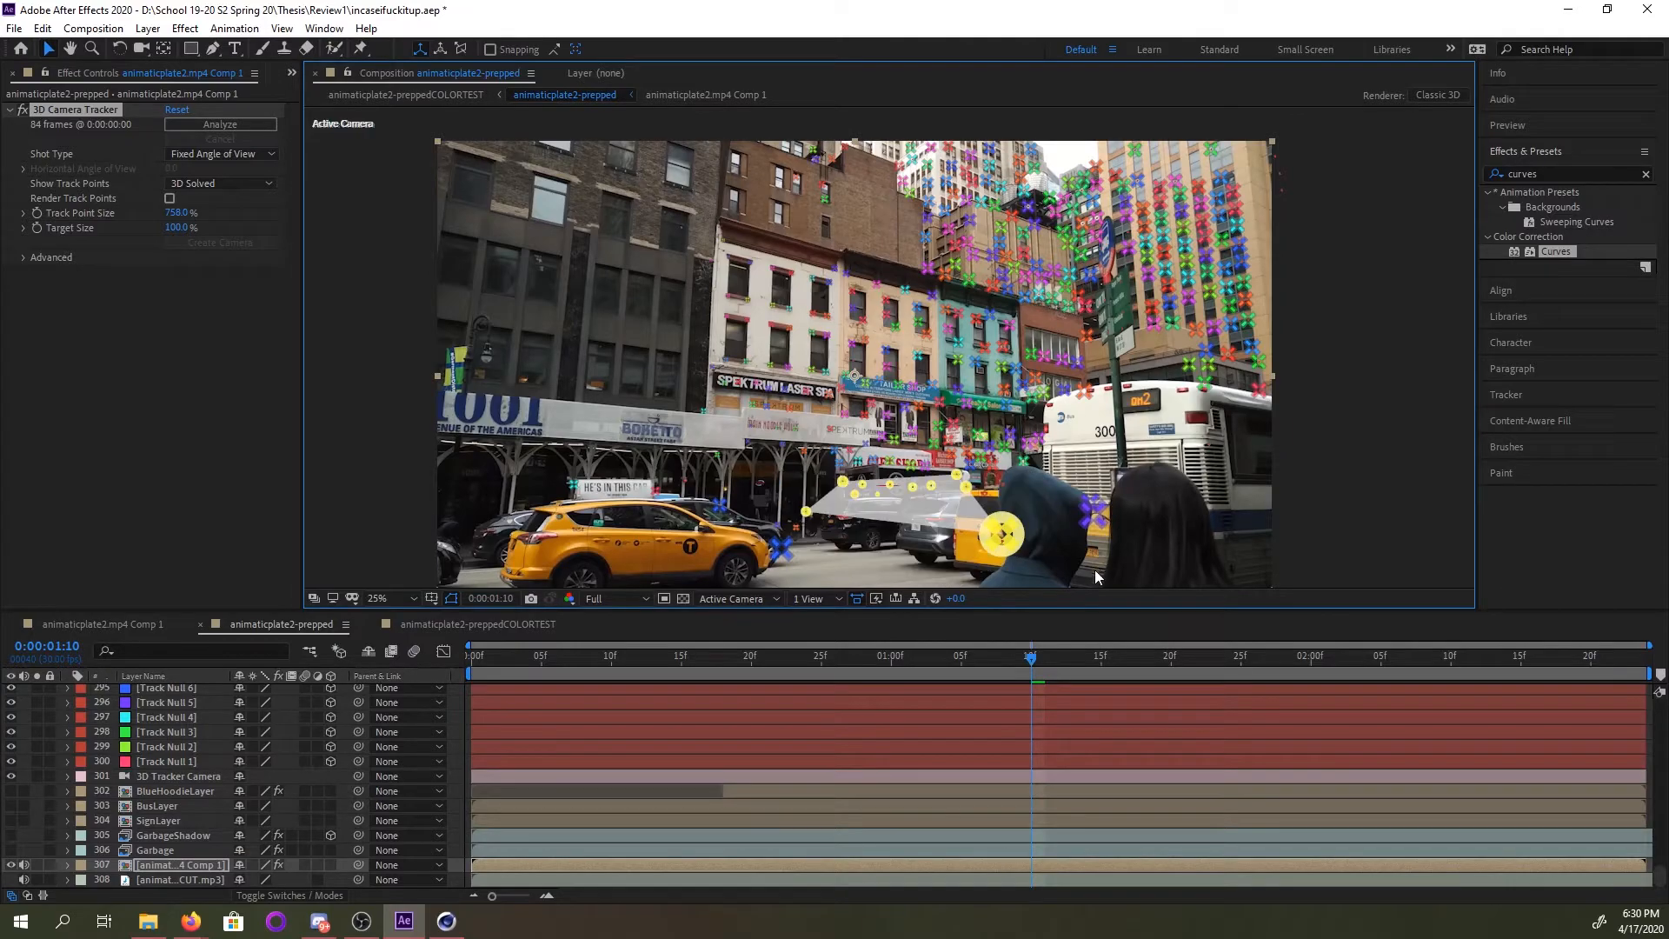
{"action": "right_click", "coordinate": [901, 502]}
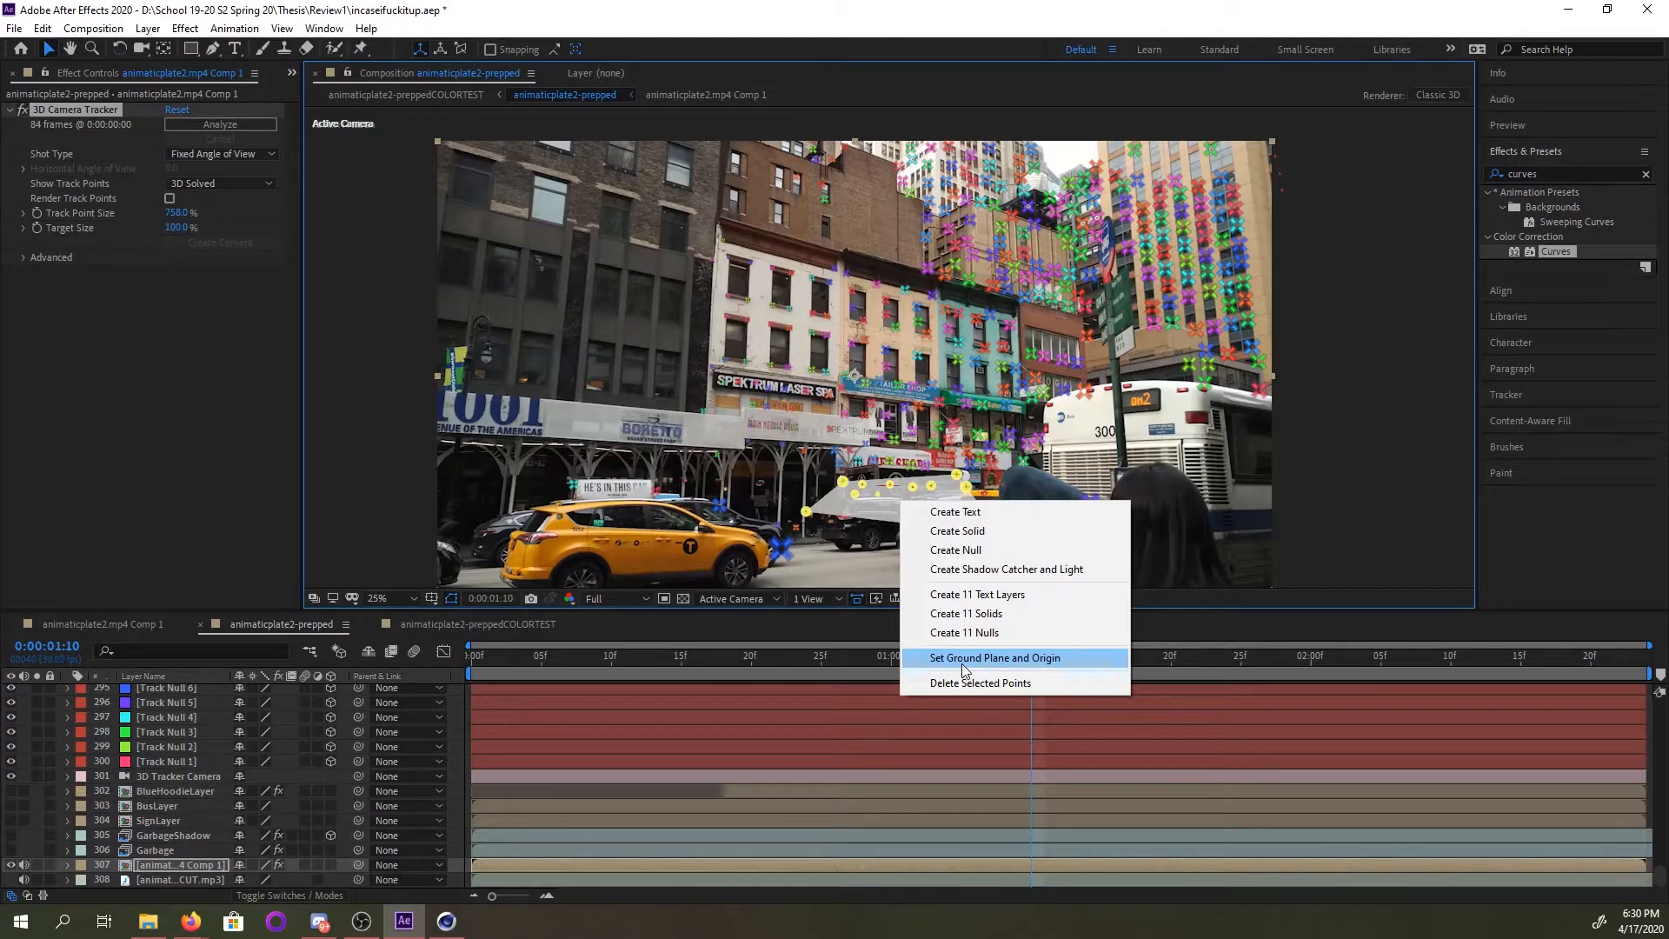
{"action": "left_click", "coordinate": [1404, 499]}
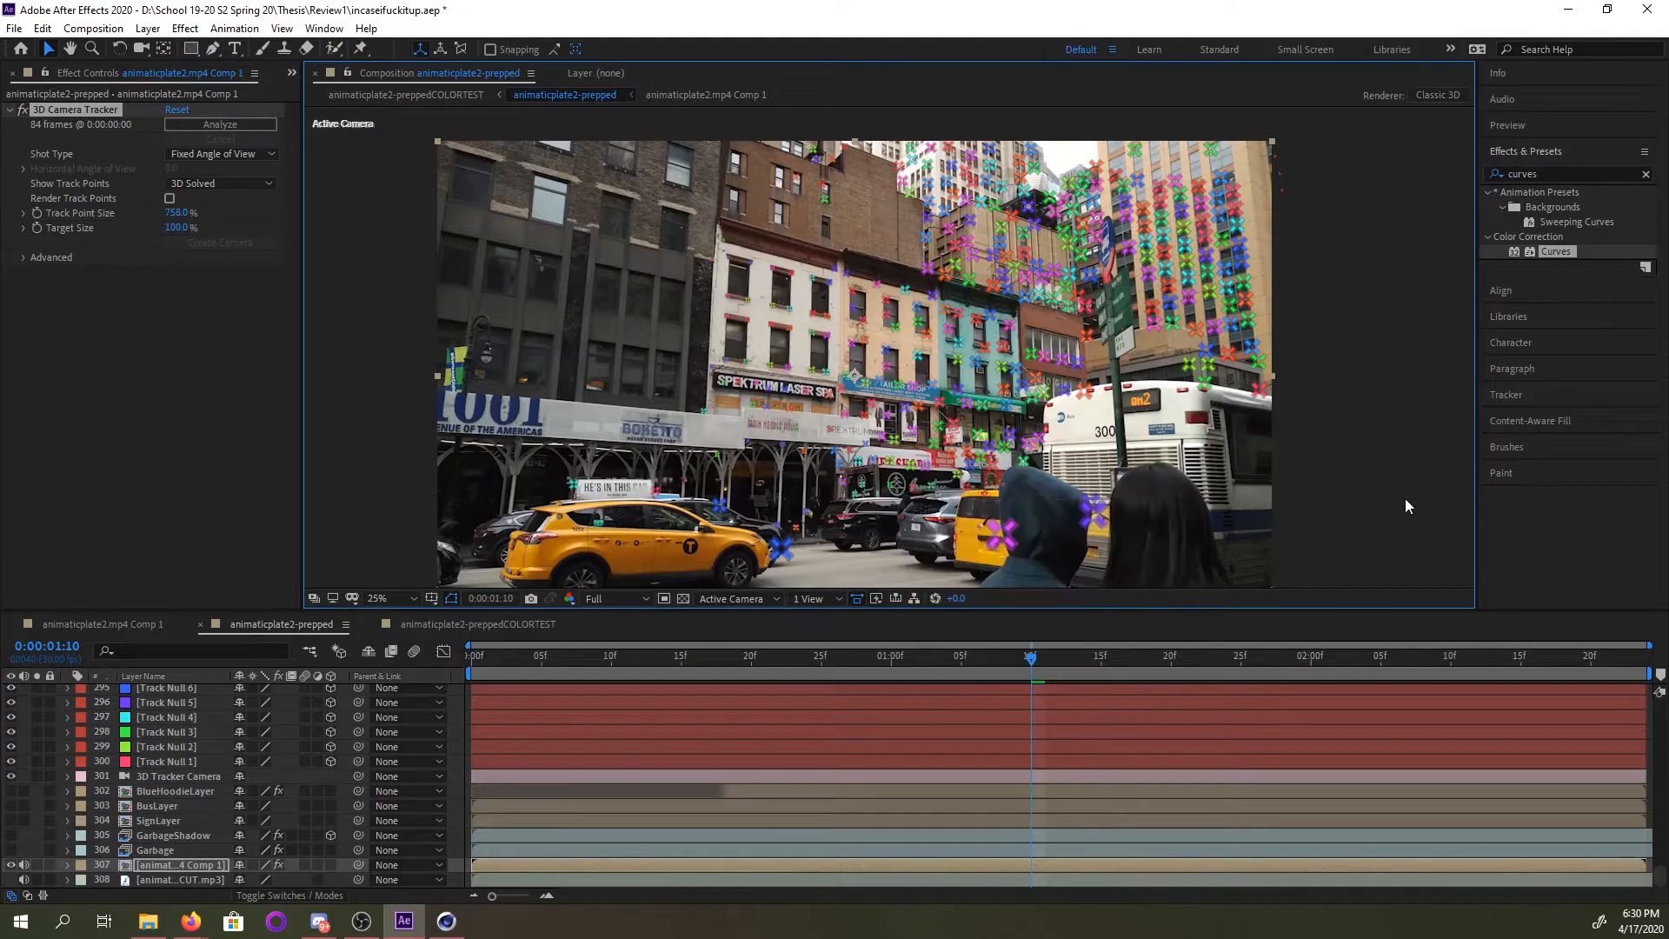
Compare the orientation of the projected solids in Cinema 4D with the tracked footage at 0:00:00:11 in After Effects, ending in Cinema 4D.
{"action": "left_click", "coordinate": [446, 921]}
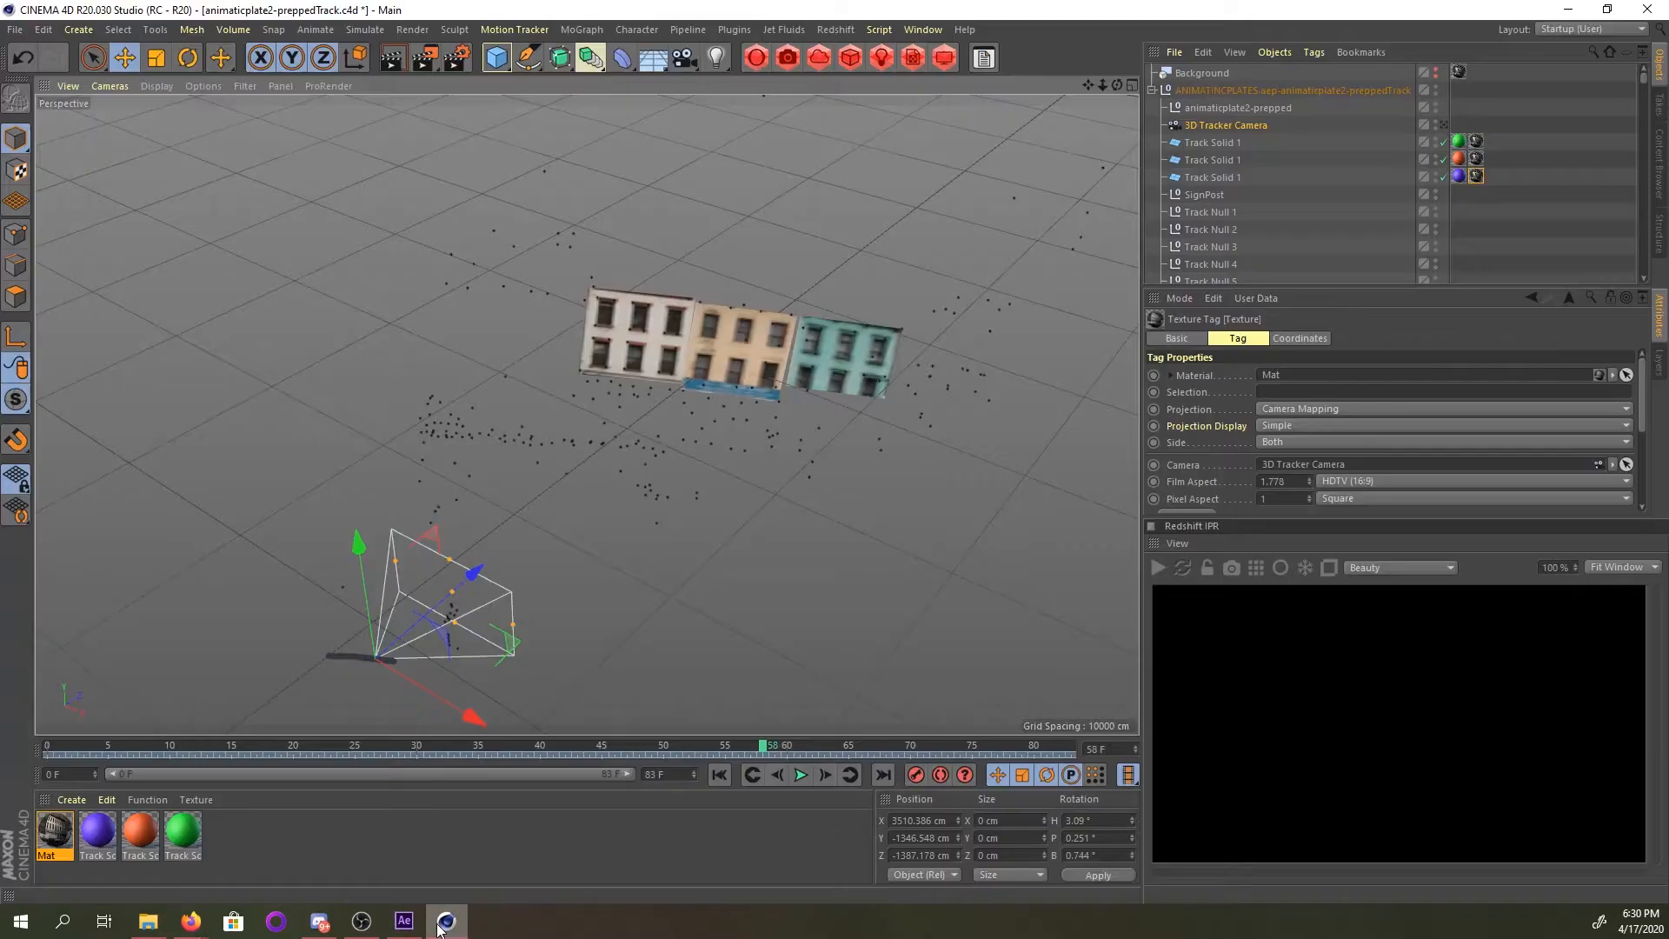
{"action": "left_click_drag", "start_coordinate": [722, 389], "coordinate": [728, 310], "text": "alt"}
{"action": "left_click", "coordinate": [406, 919]}
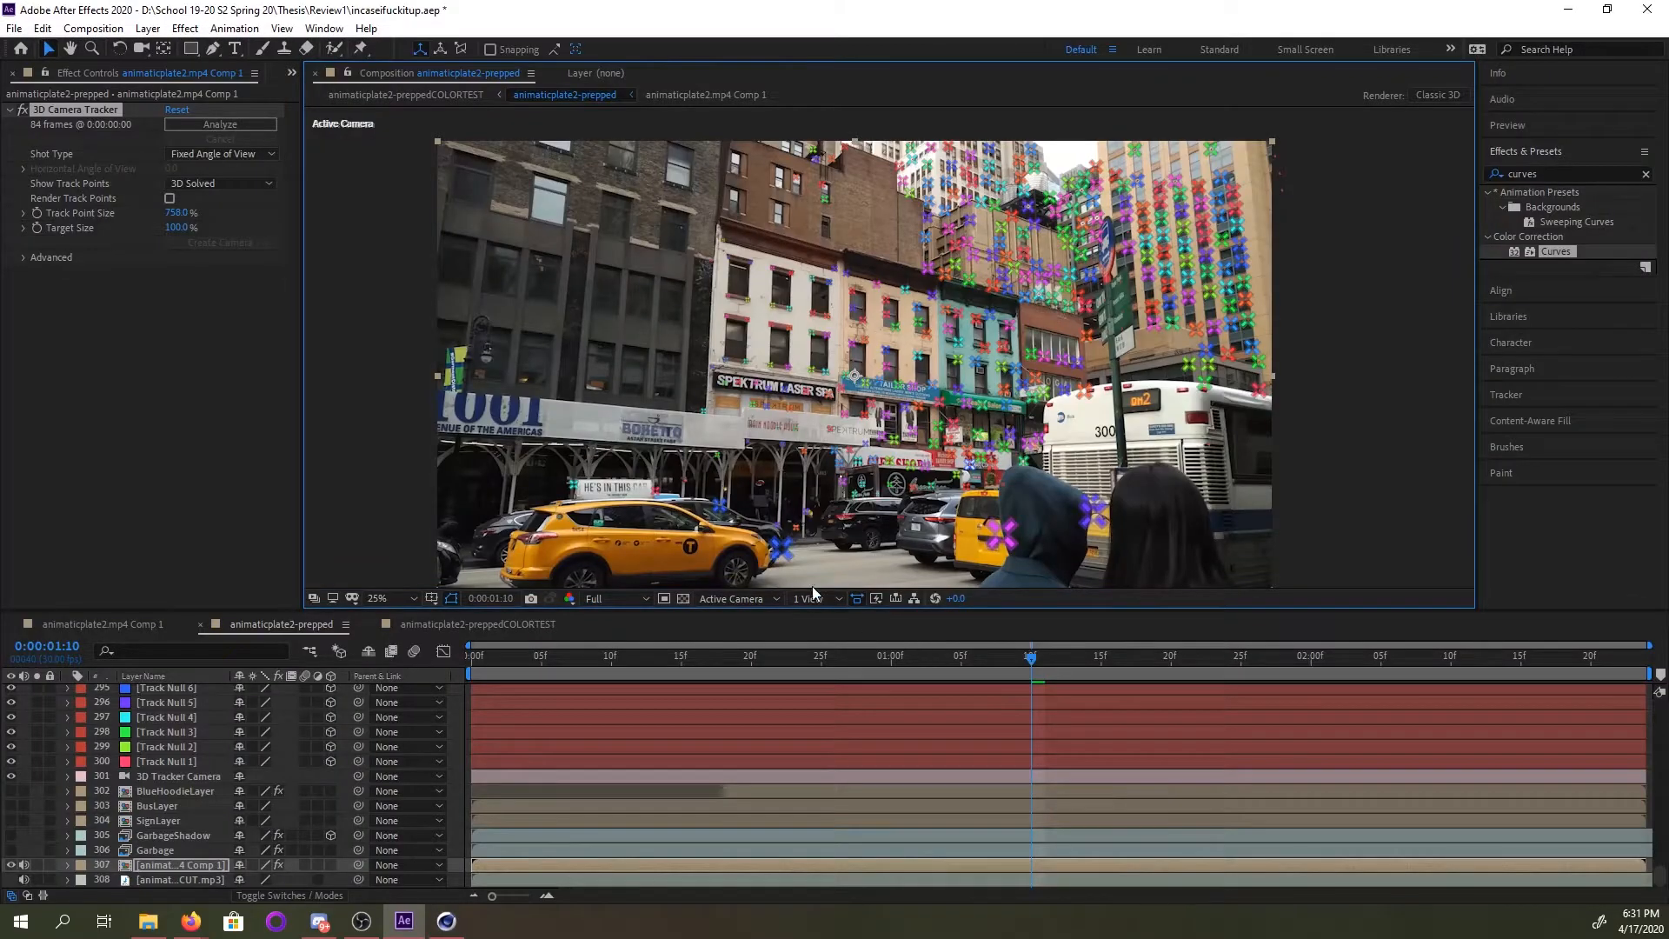
{"action": "left_click_drag", "start_coordinate": [1031, 666], "coordinate": [626, 603]}
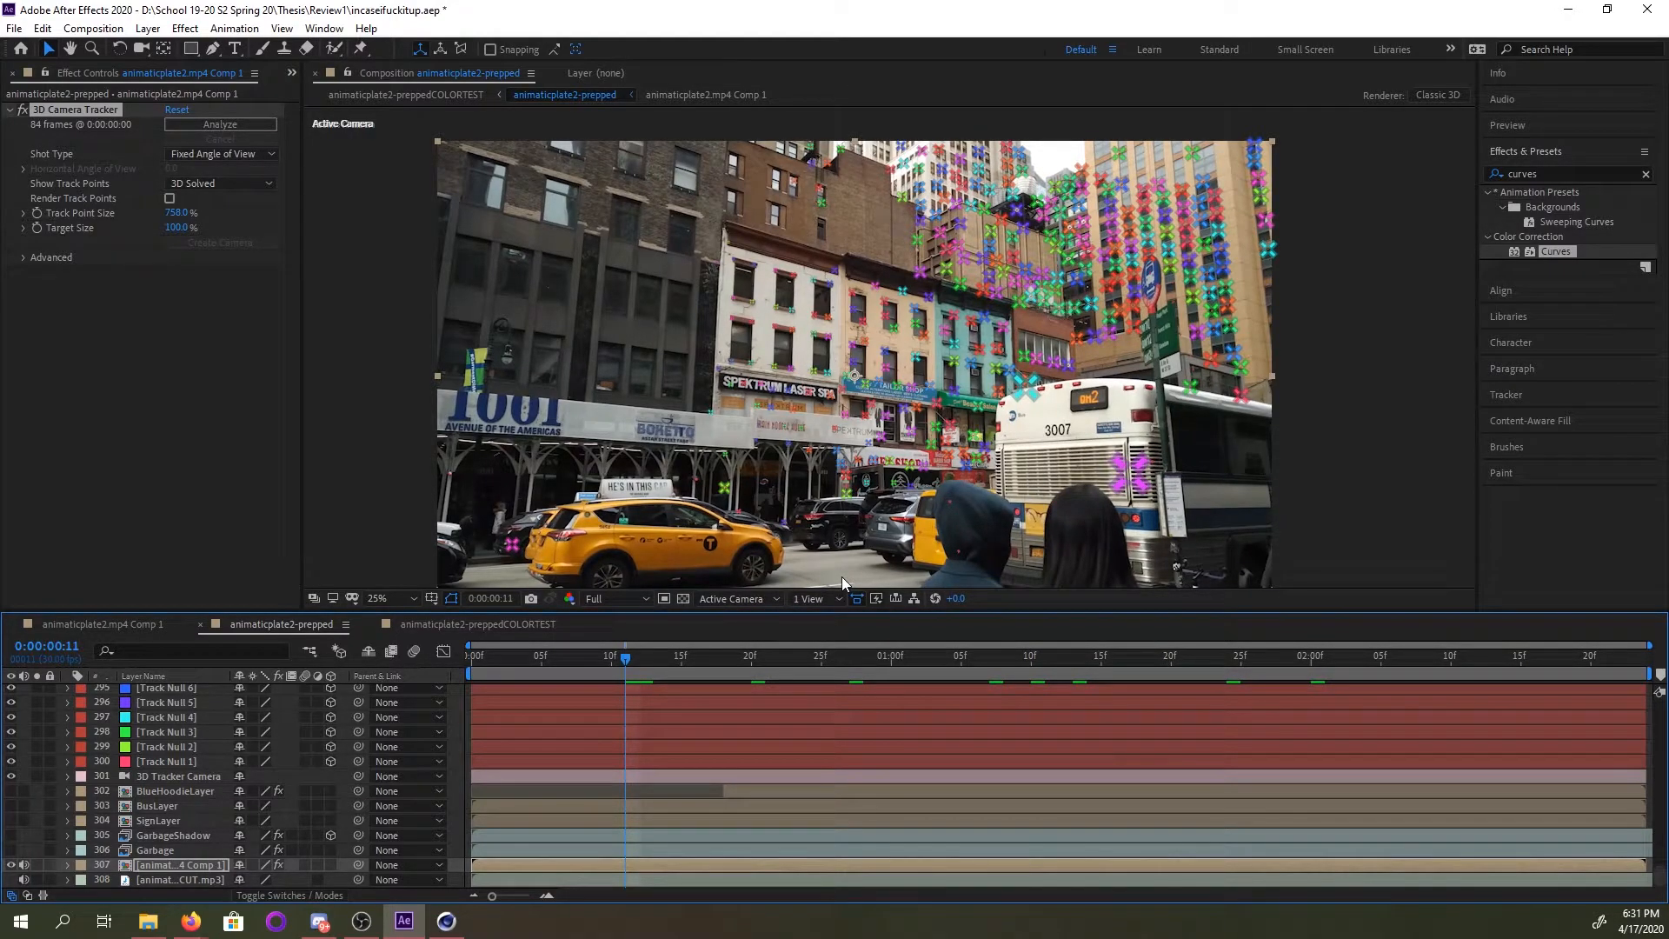
{"action": "left_click", "coordinate": [446, 919]}
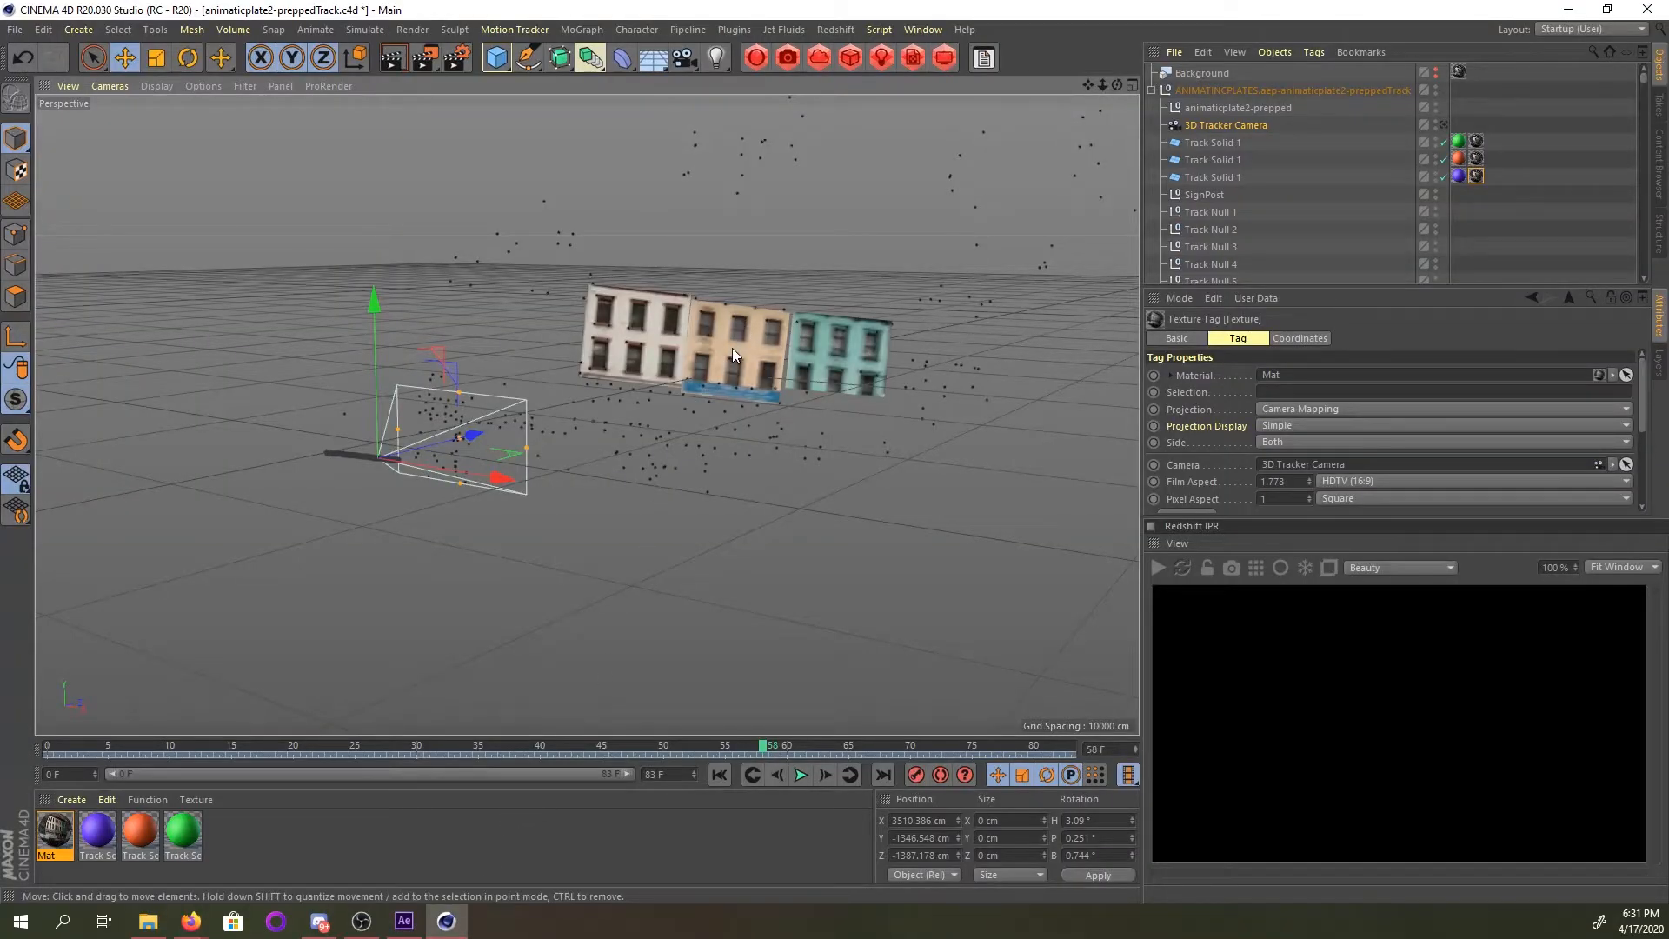
Rotate the ANIMATINCPLATES.aep-animaticplate2-preppedTrack null freehand to about H -8.5°, P 8.1°, B -2.1° and view the tilted scene from the side.
{"action": "left_click_drag", "start_coordinate": [721, 343], "coordinate": [746, 390], "text": "alt"}
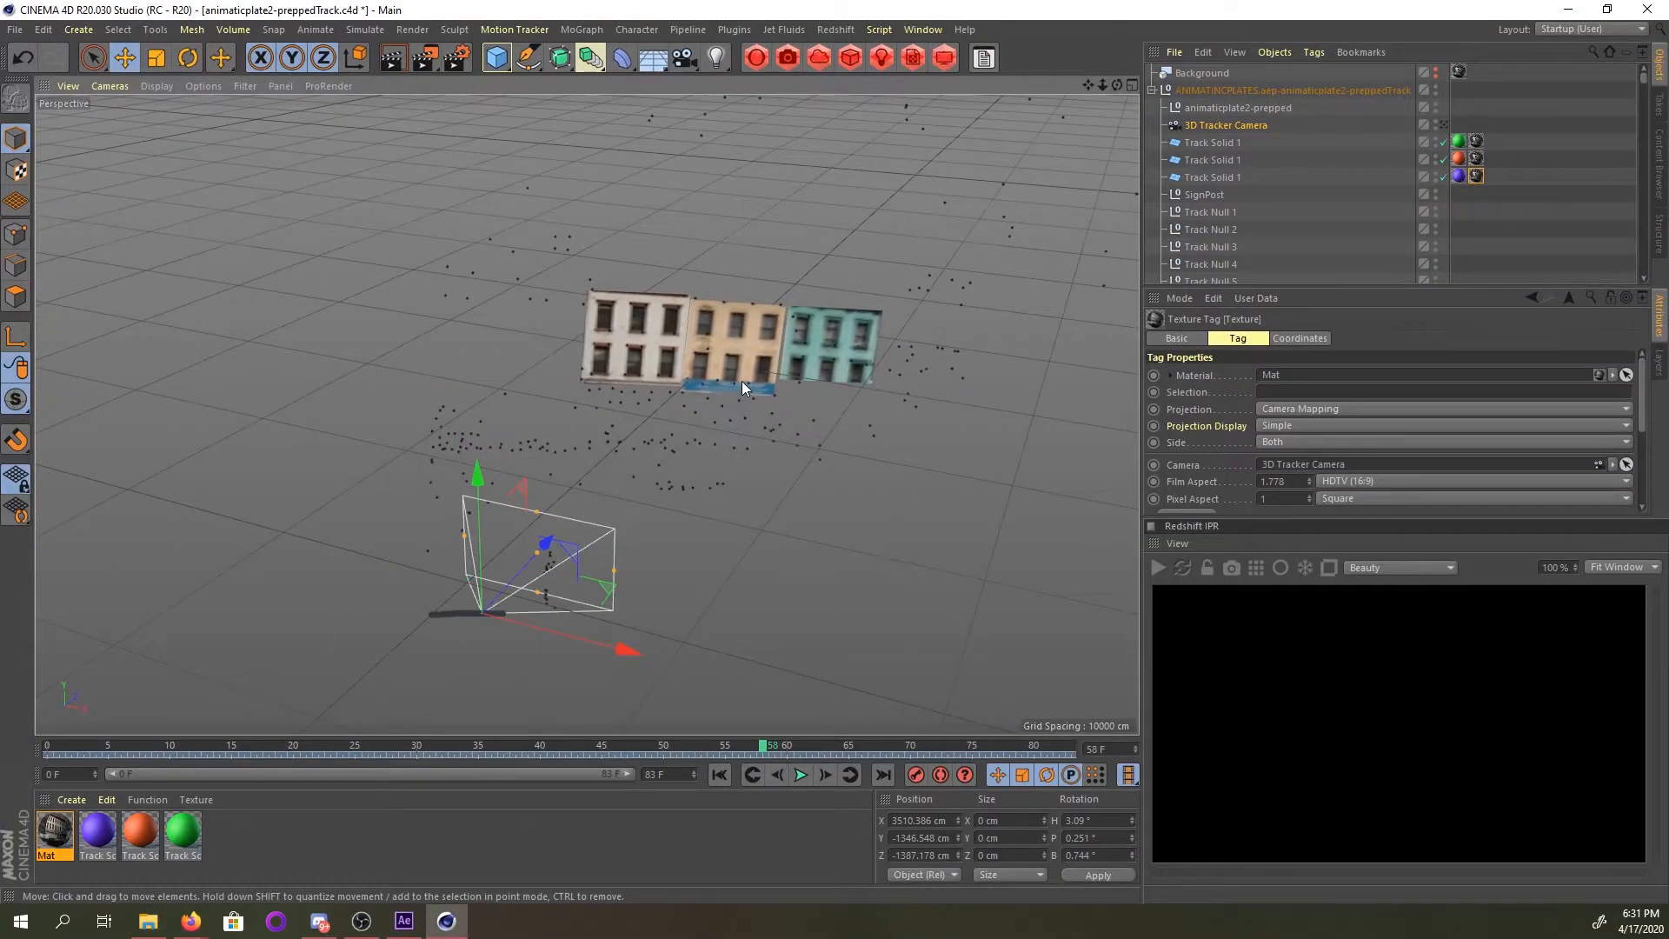
{"action": "left_click_drag", "start_coordinate": [634, 377], "coordinate": [619, 325], "text": "alt"}
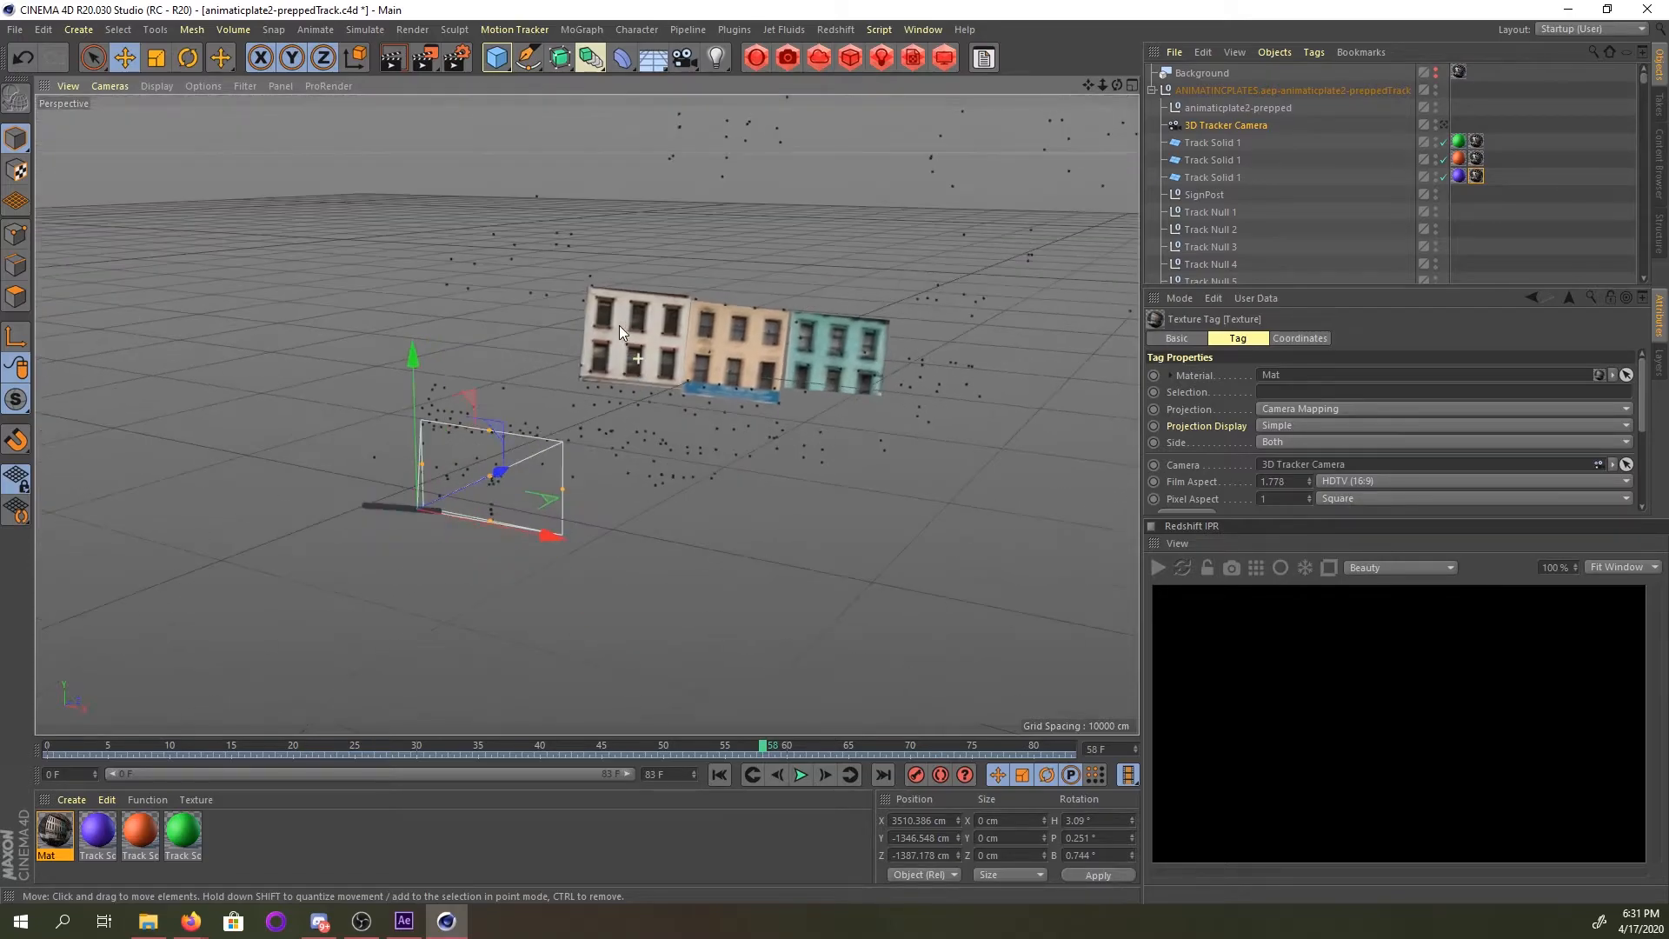
{"action": "left_click", "coordinate": [1303, 94]}
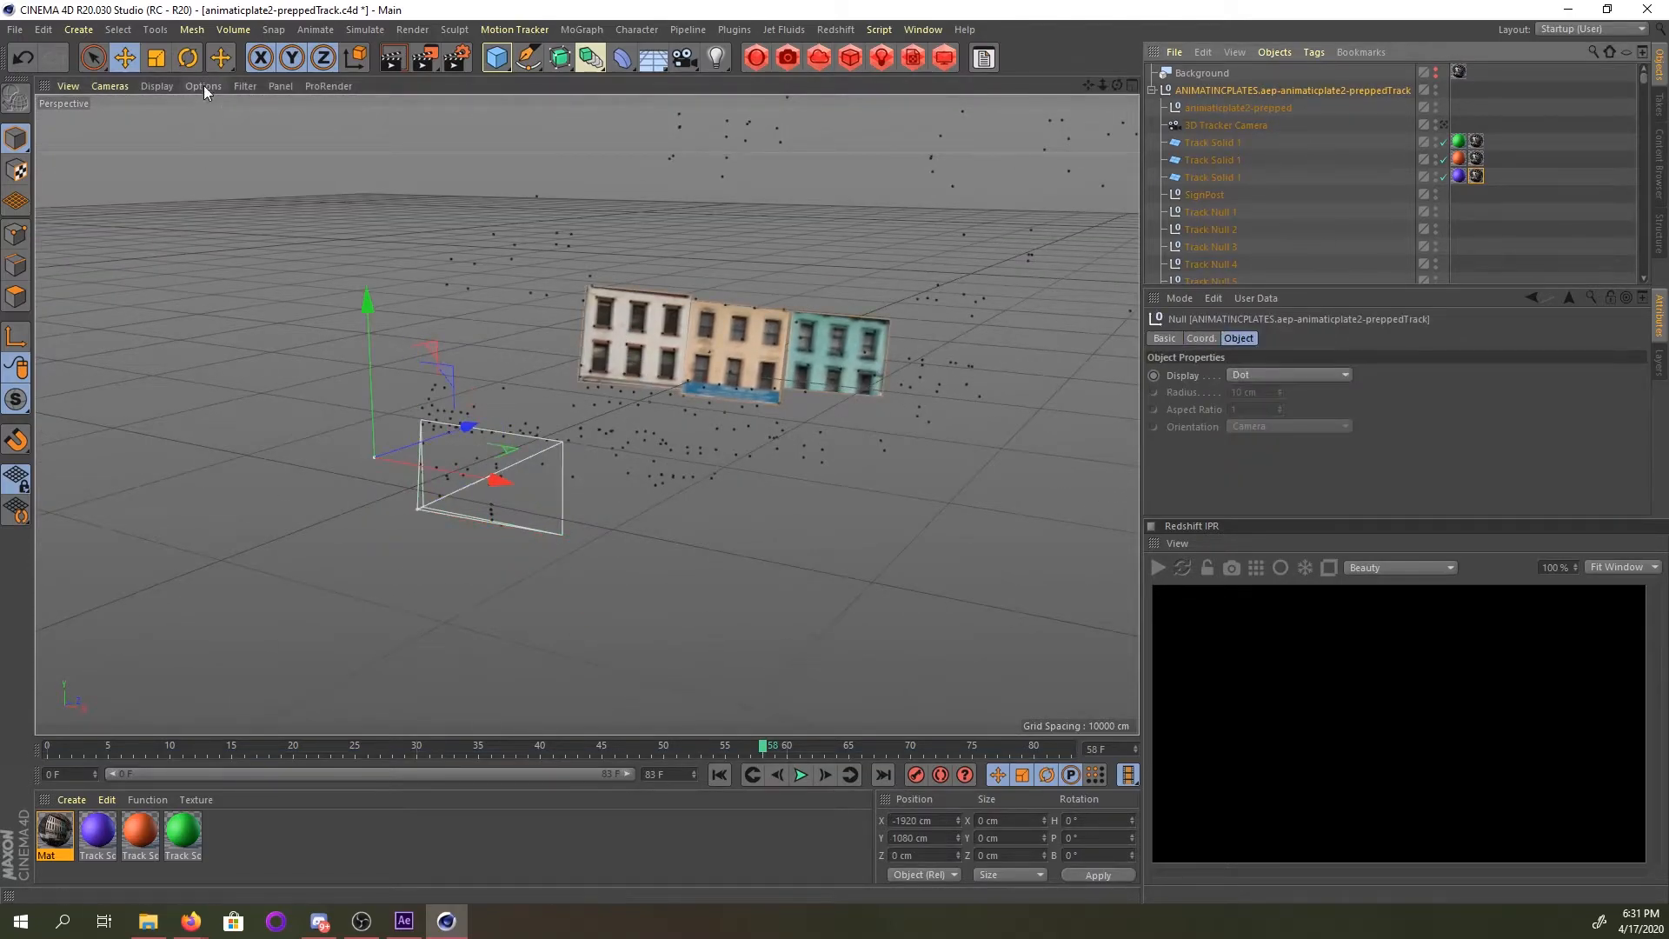
{"action": "left_click", "coordinate": [188, 58]}
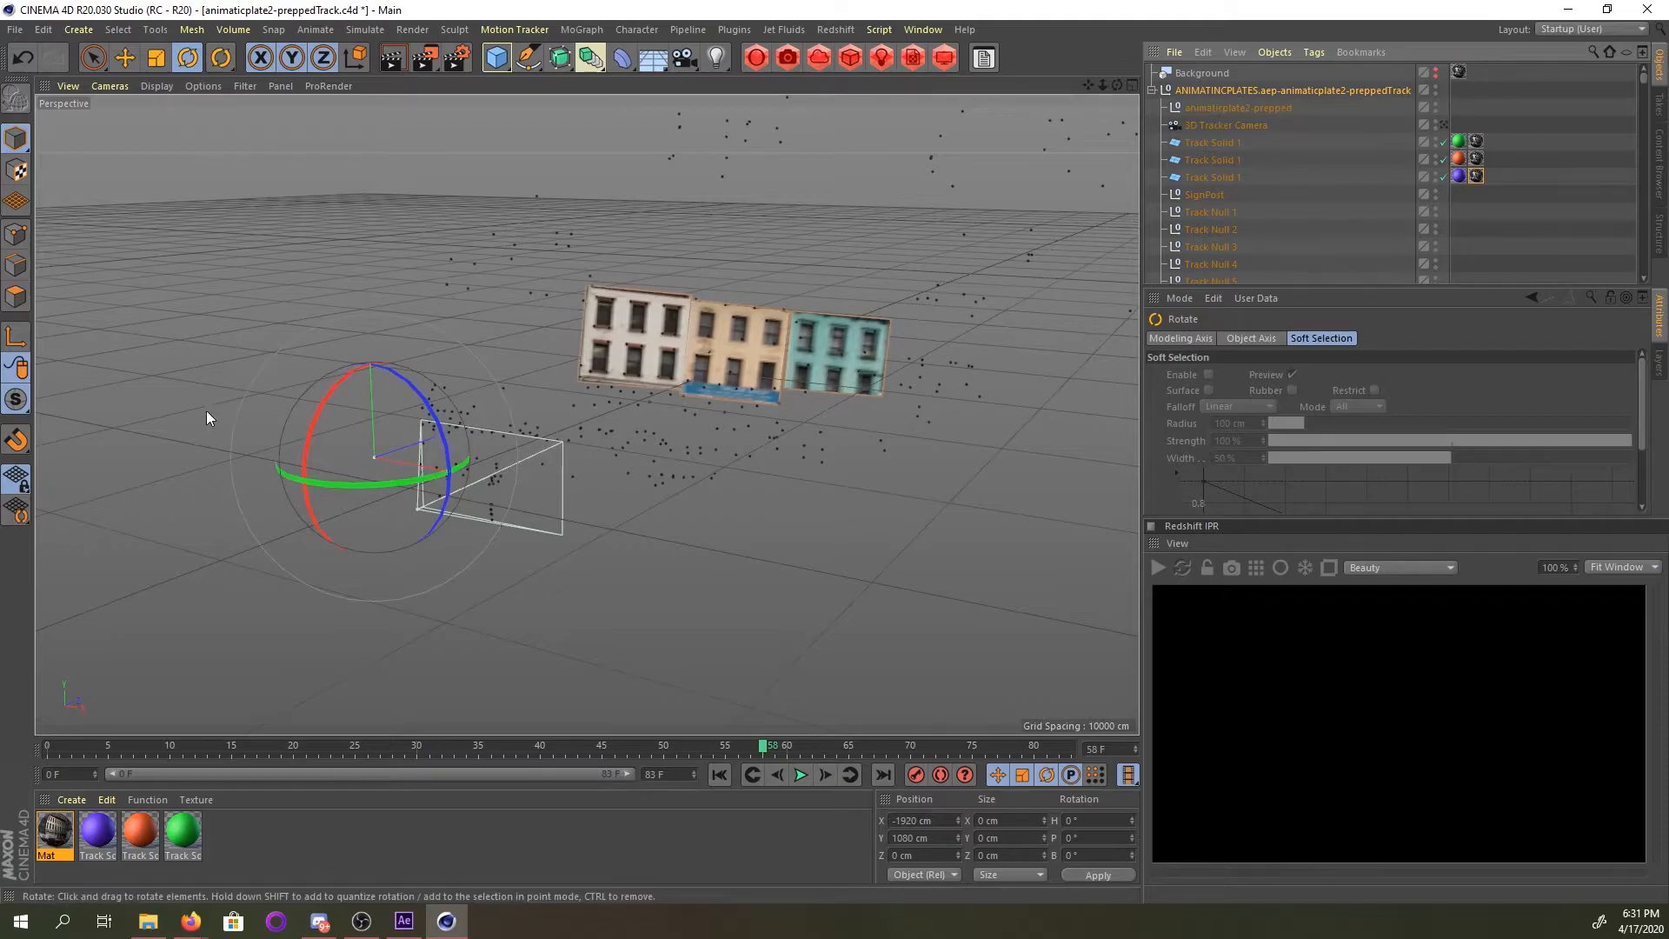
{"action": "left_click_drag", "start_coordinate": [335, 415], "coordinate": [668, 320]}
{"action": "left_click_drag", "start_coordinate": [742, 427], "coordinate": [692, 357], "text": "alt"}
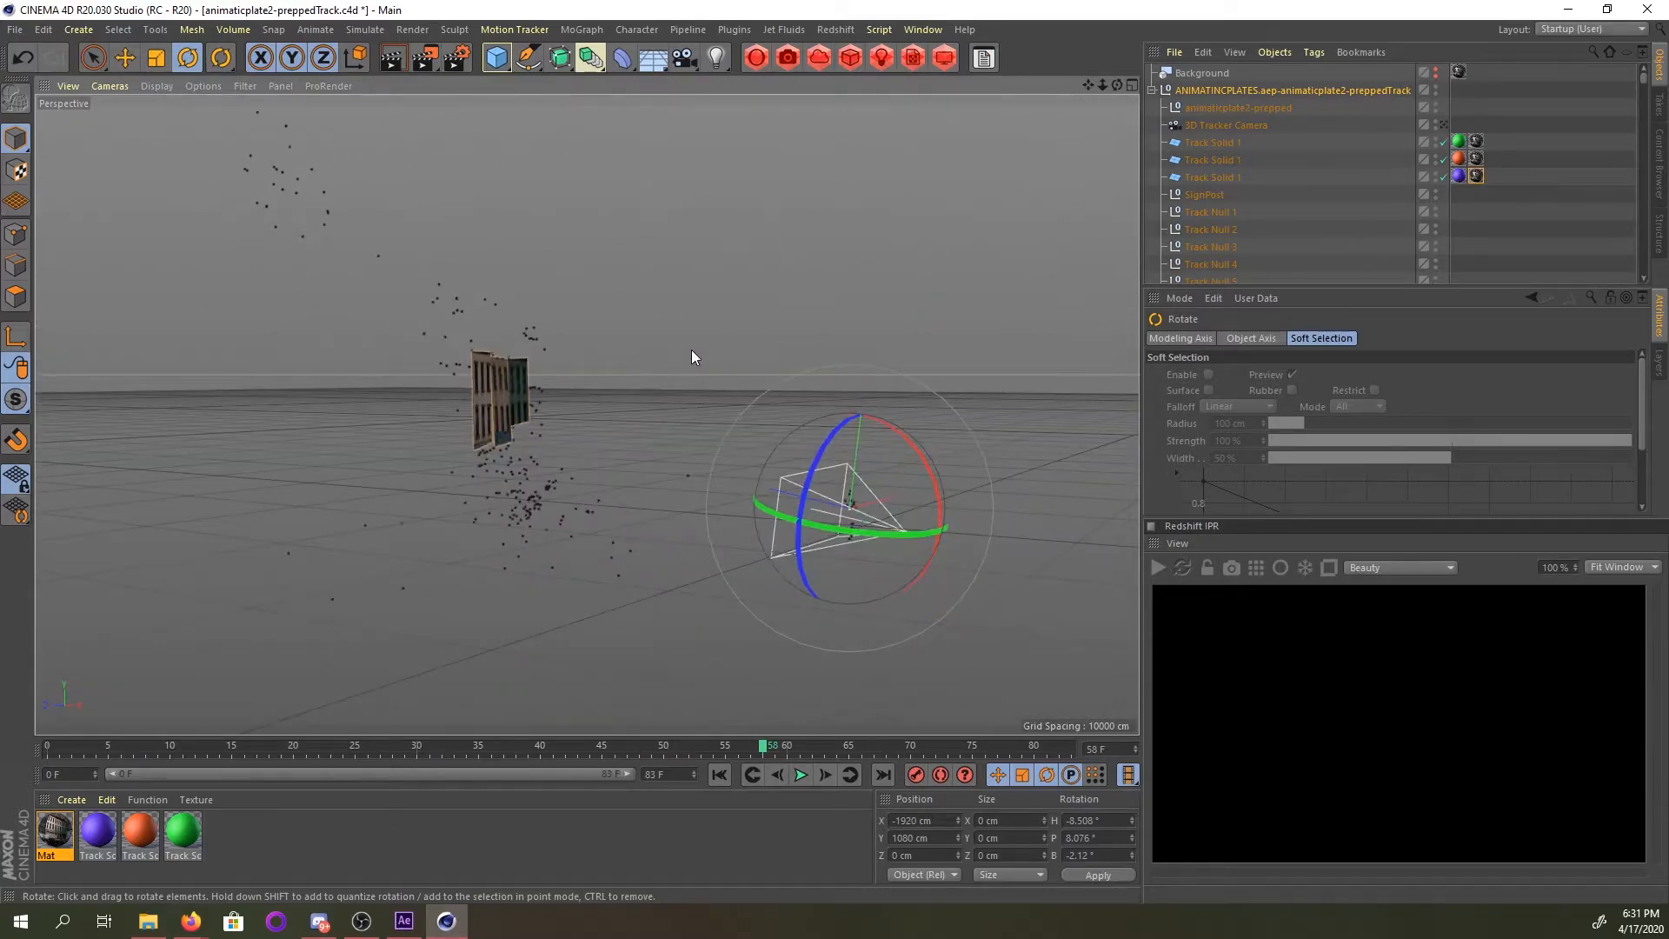
Close the Cinema 4D project without saving and open animaticplate2-recreffect3.c4d from the Vignette1 folder.
{"action": "left_click", "coordinate": [1646, 9]}
{"action": "left_click", "coordinate": [857, 526]}
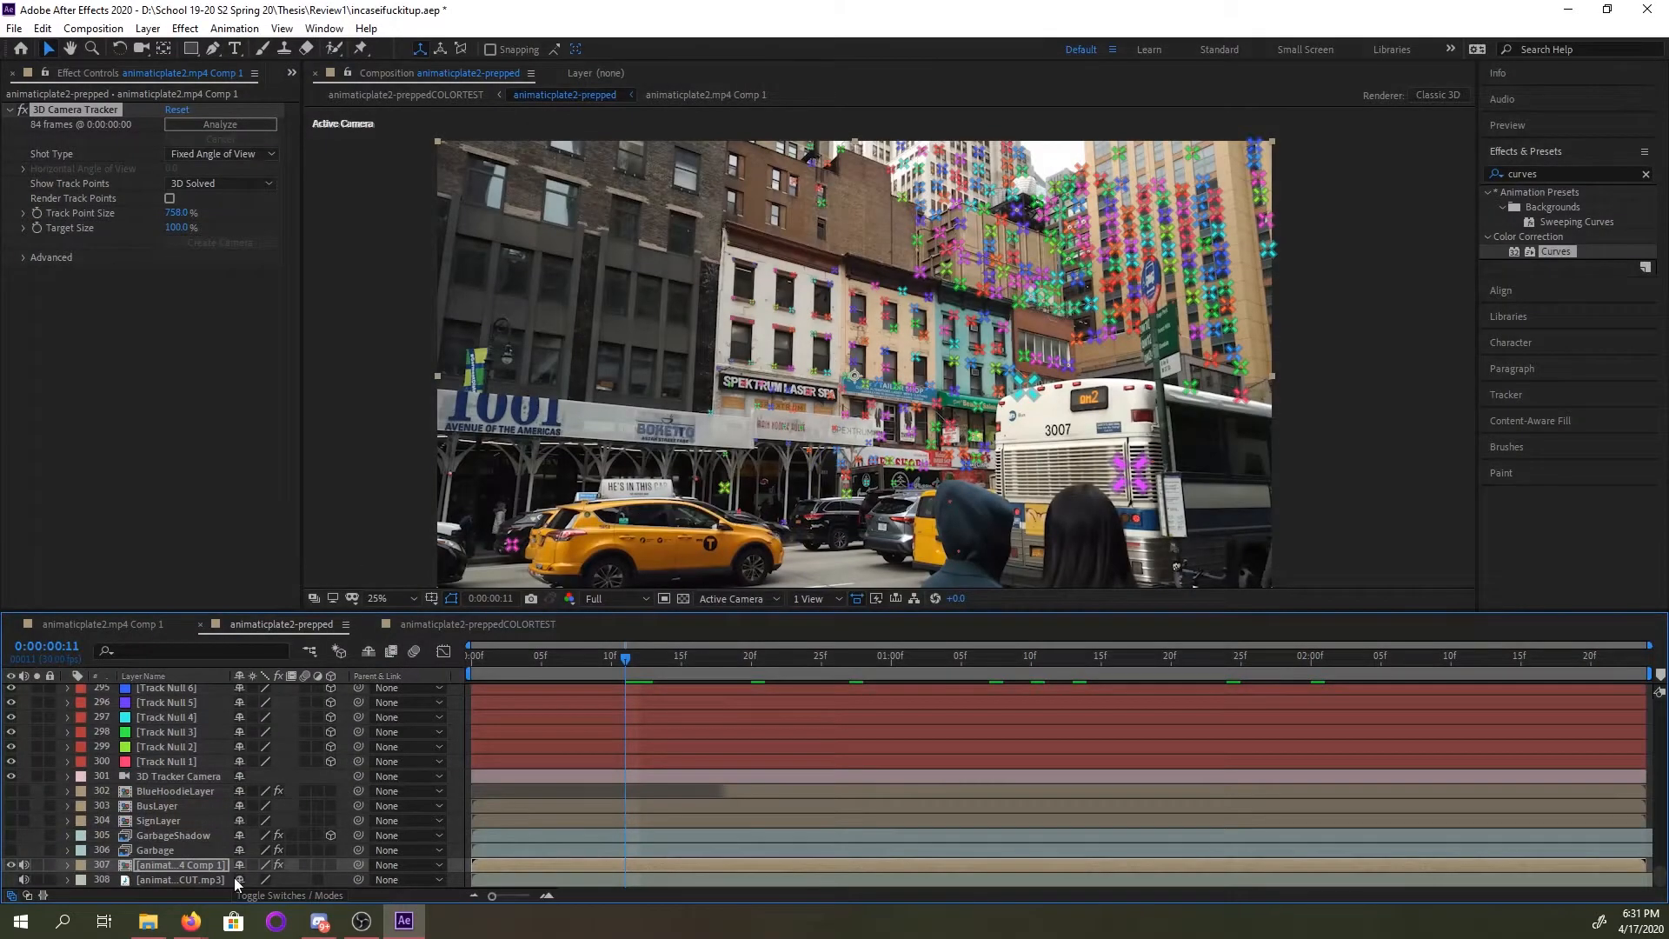
{"action": "left_click", "coordinate": [147, 921]}
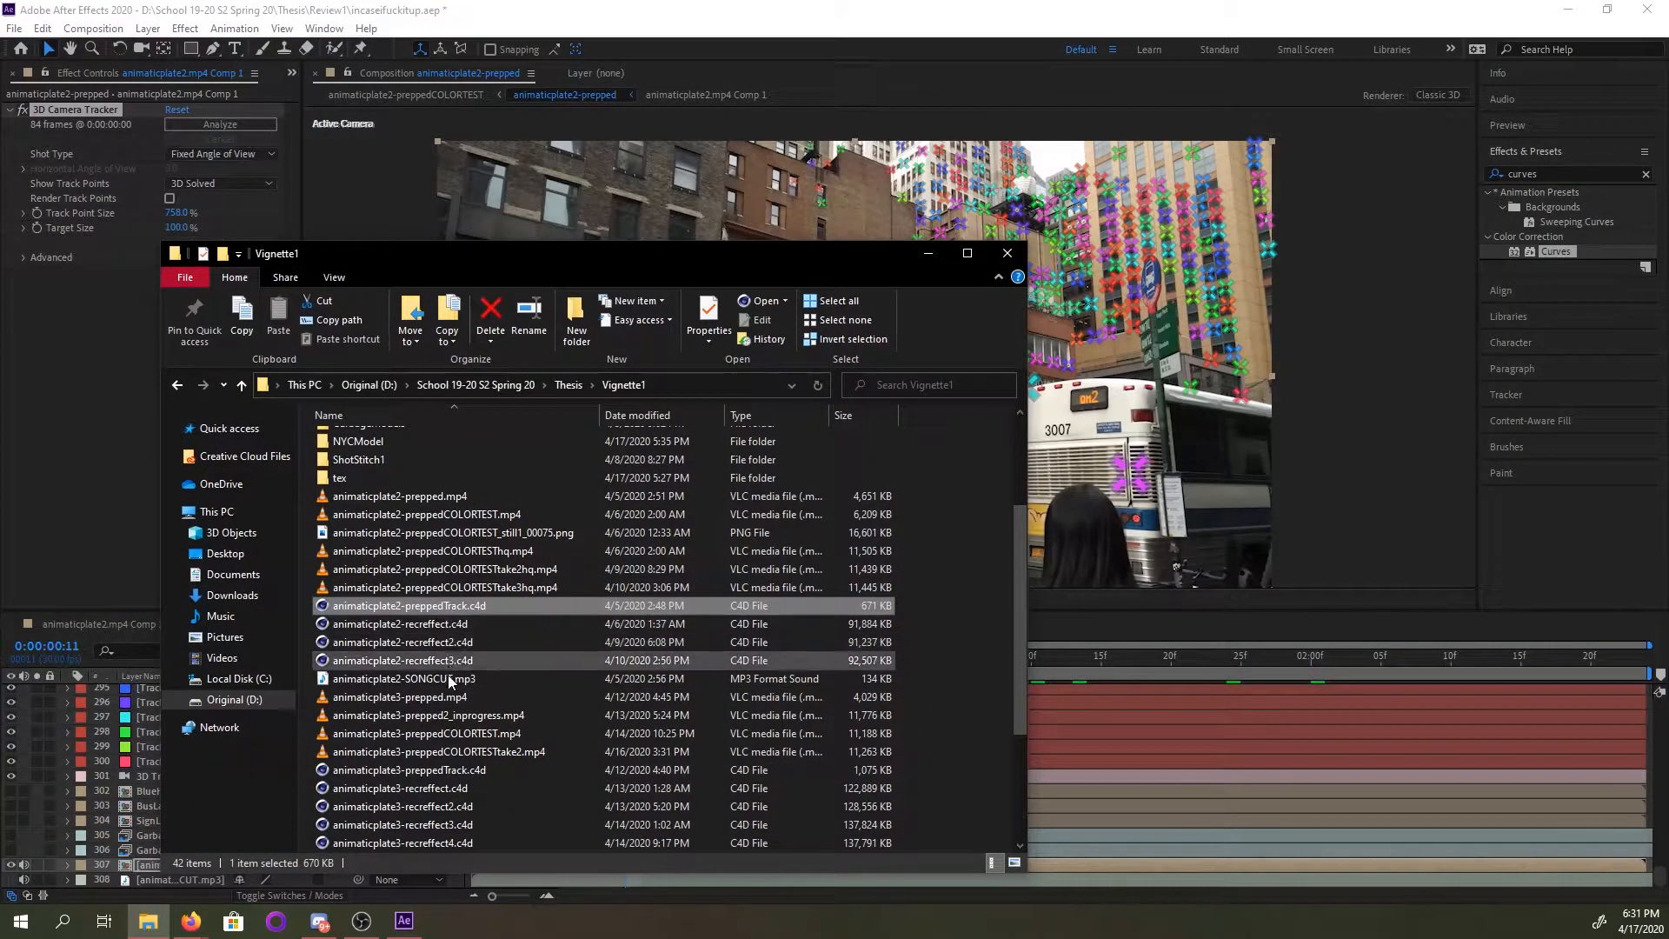
{"action": "left_click", "coordinate": [445, 660]}
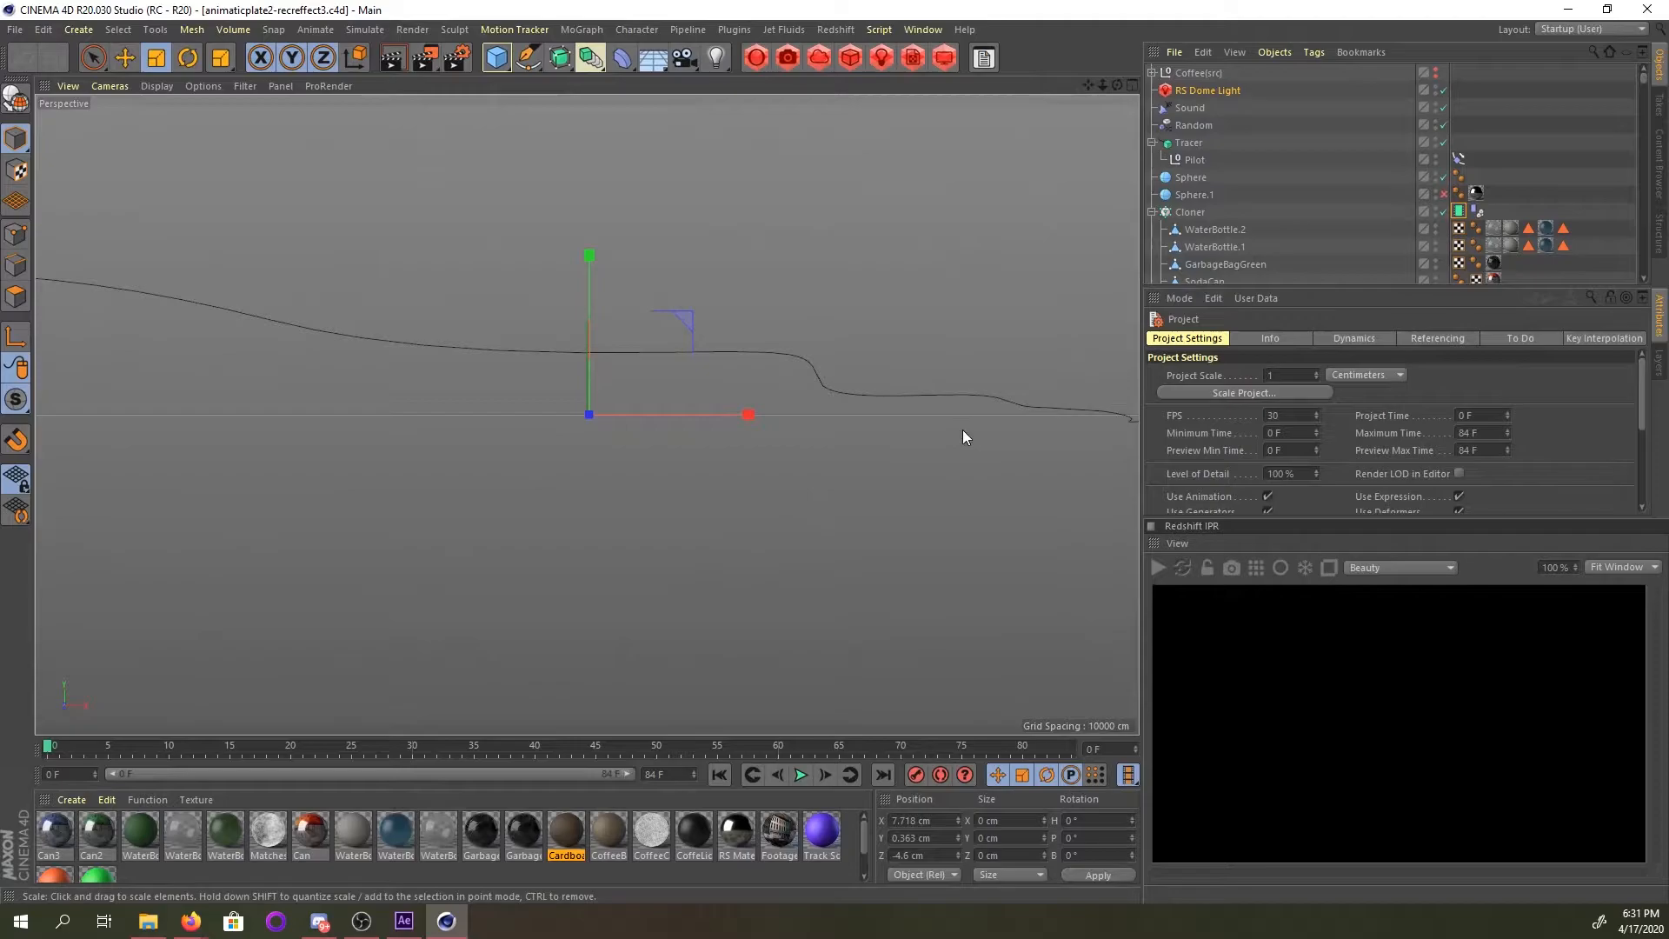
Leave the 3D Tracker Camera view and examine the area around the spline from a free angle.
{"action": "scroll", "coordinate": [1409, 158], "scroll_direction": "down", "scroll_amount": 6}
{"action": "scroll", "coordinate": [1408, 158], "scroll_direction": "down", "scroll_amount": 2}
{"action": "left_click", "coordinate": [1445, 211]}
{"action": "scroll", "coordinate": [874, 304], "scroll_direction": "down", "scroll_amount": 12}
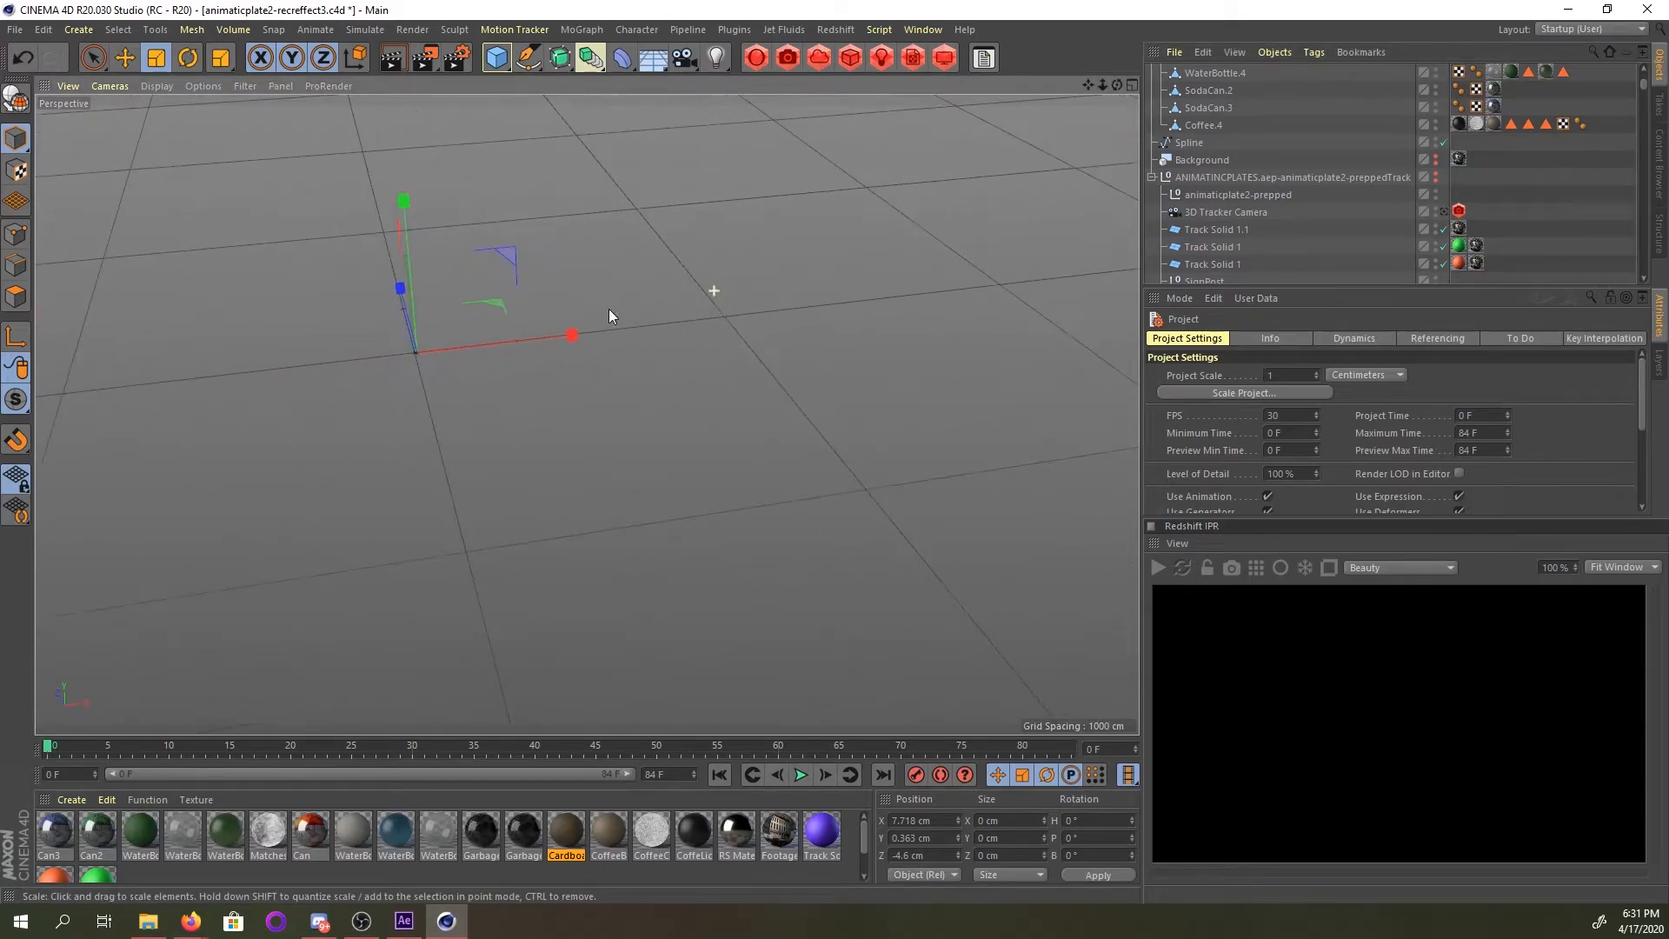
{"action": "middle_click_drag", "start_coordinate": [507, 308], "coordinate": [538, 481], "text": "alt"}
{"action": "left_click_drag", "start_coordinate": [537, 484], "coordinate": [782, 425], "text": "alt"}
{"action": "scroll", "coordinate": [1267, 241], "scroll_direction": "down", "scroll_amount": 3}
{"action": "scroll", "coordinate": [1266, 235], "scroll_direction": "down", "scroll_amount": 8}
{"action": "scroll", "coordinate": [1265, 233], "scroll_direction": "up", "scroll_amount": 10}
{"action": "scroll", "coordinate": [1249, 242], "scroll_direction": "down", "scroll_amount": 2}
Locate Track Null 2 and Track Null 33 in the scene, and show the ANIMATINCPLATES.aep-animaticplate2-preppedTrack null in the viewport.
{"action": "left_click", "coordinate": [1228, 213]}
{"action": "left_click_drag", "start_coordinate": [691, 375], "coordinate": [510, 387], "text": "alt"}
{"action": "scroll", "coordinate": [622, 389], "scroll_direction": "down", "scroll_amount": 7}
{"action": "left_click_drag", "start_coordinate": [596, 451], "coordinate": [730, 533], "text": "alt"}
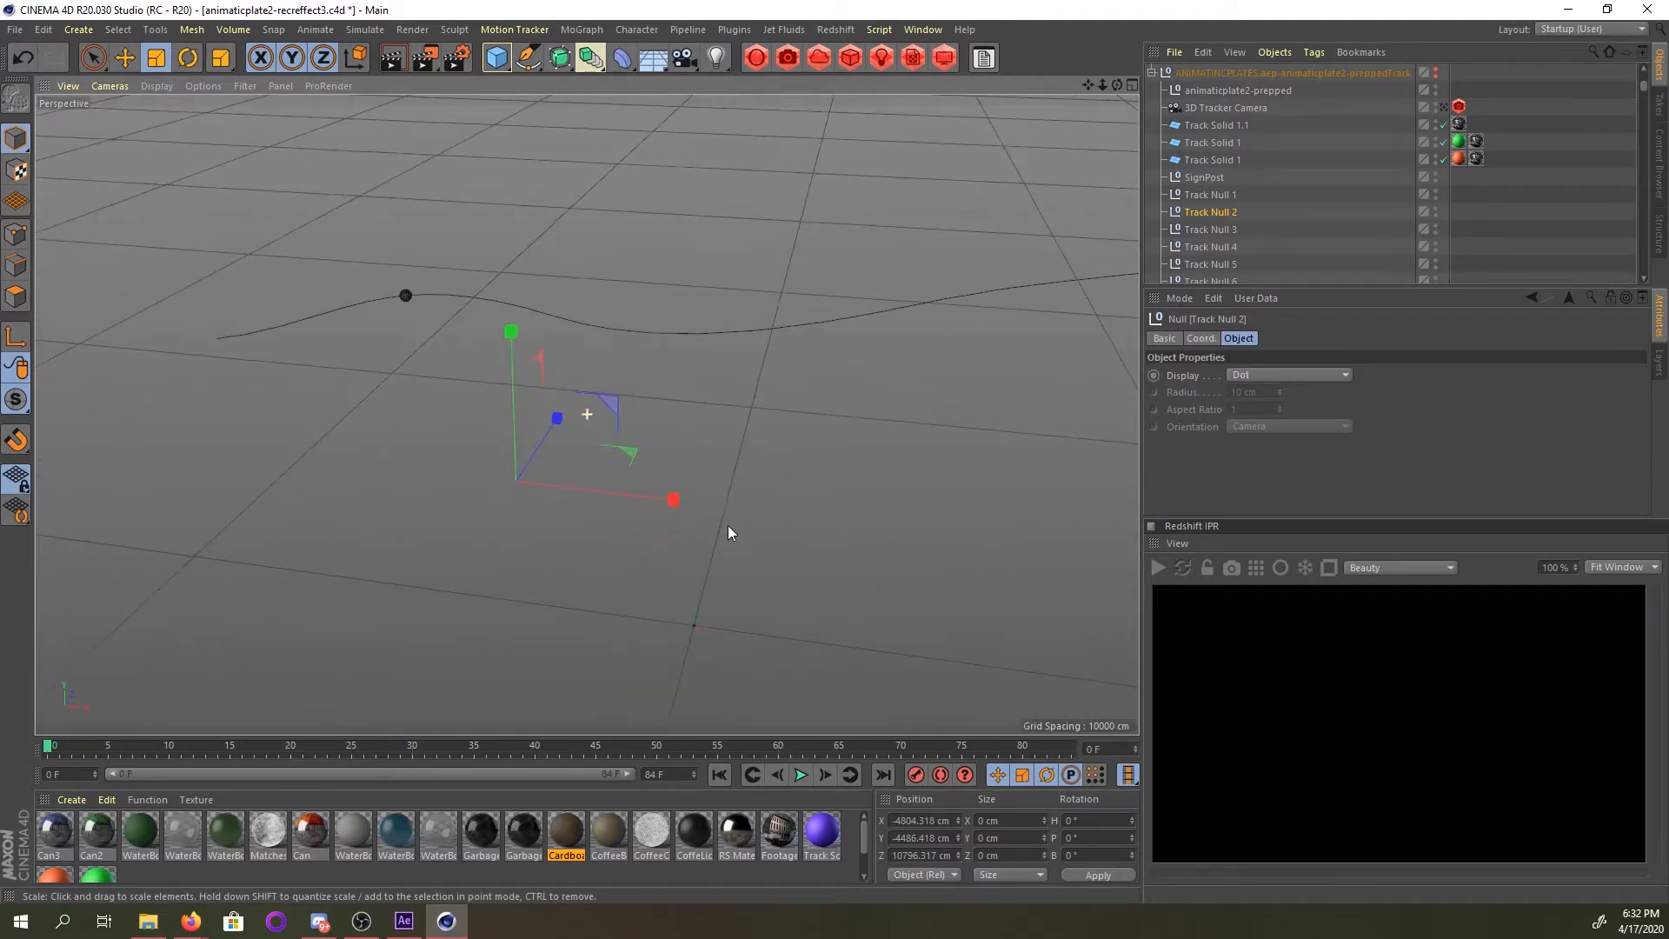
{"action": "scroll", "coordinate": [1226, 245], "scroll_direction": "down", "scroll_amount": 5}
{"action": "left_click", "coordinate": [1231, 230]}
{"action": "scroll", "coordinate": [1231, 232], "scroll_direction": "up", "scroll_amount": 10}
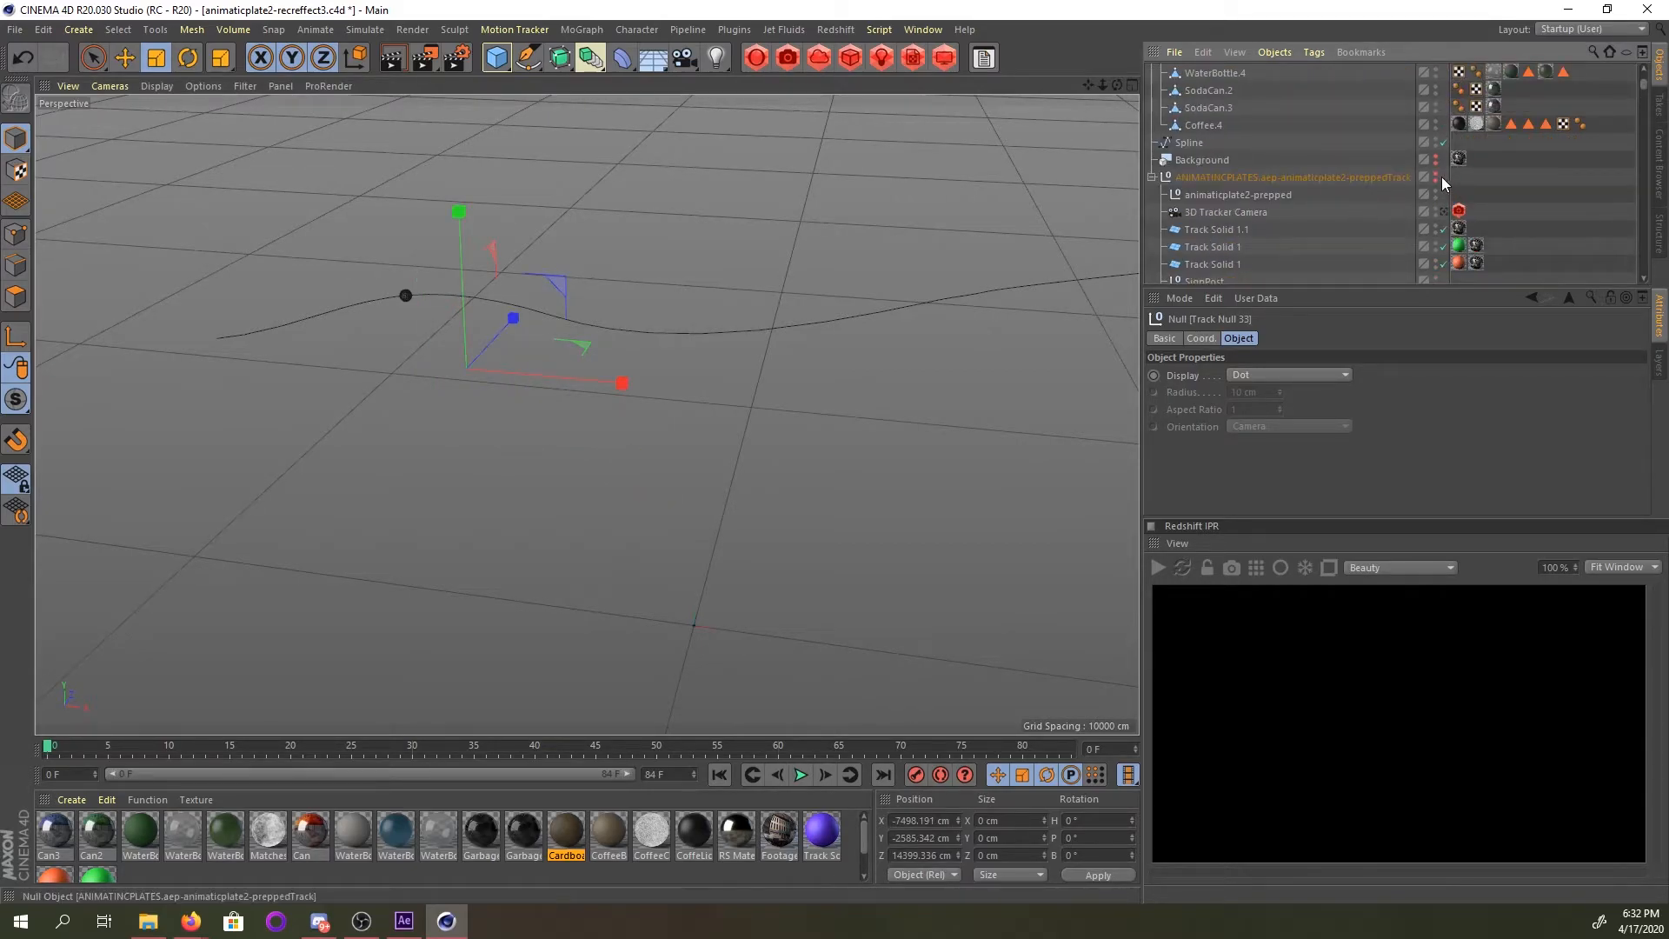
{"action": "left_click", "coordinate": [1435, 175]}
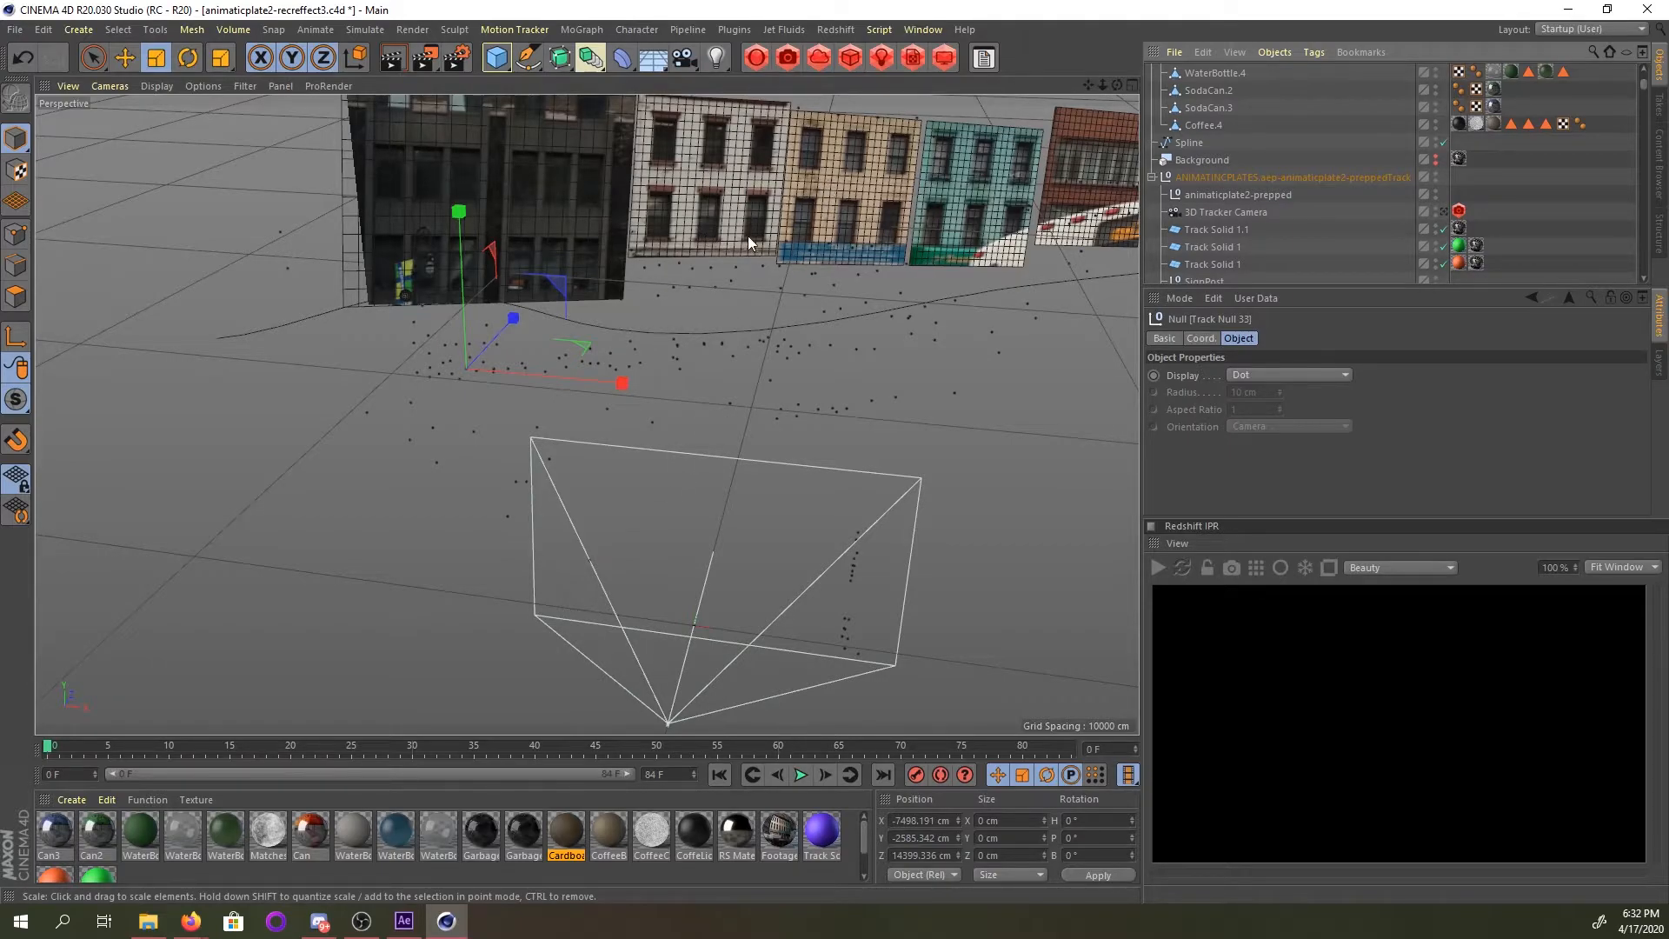
Examine the projected building planes, track points and spline from several free angles.
{"action": "left_click_drag", "start_coordinate": [739, 248], "coordinate": [405, 211], "text": "alt"}
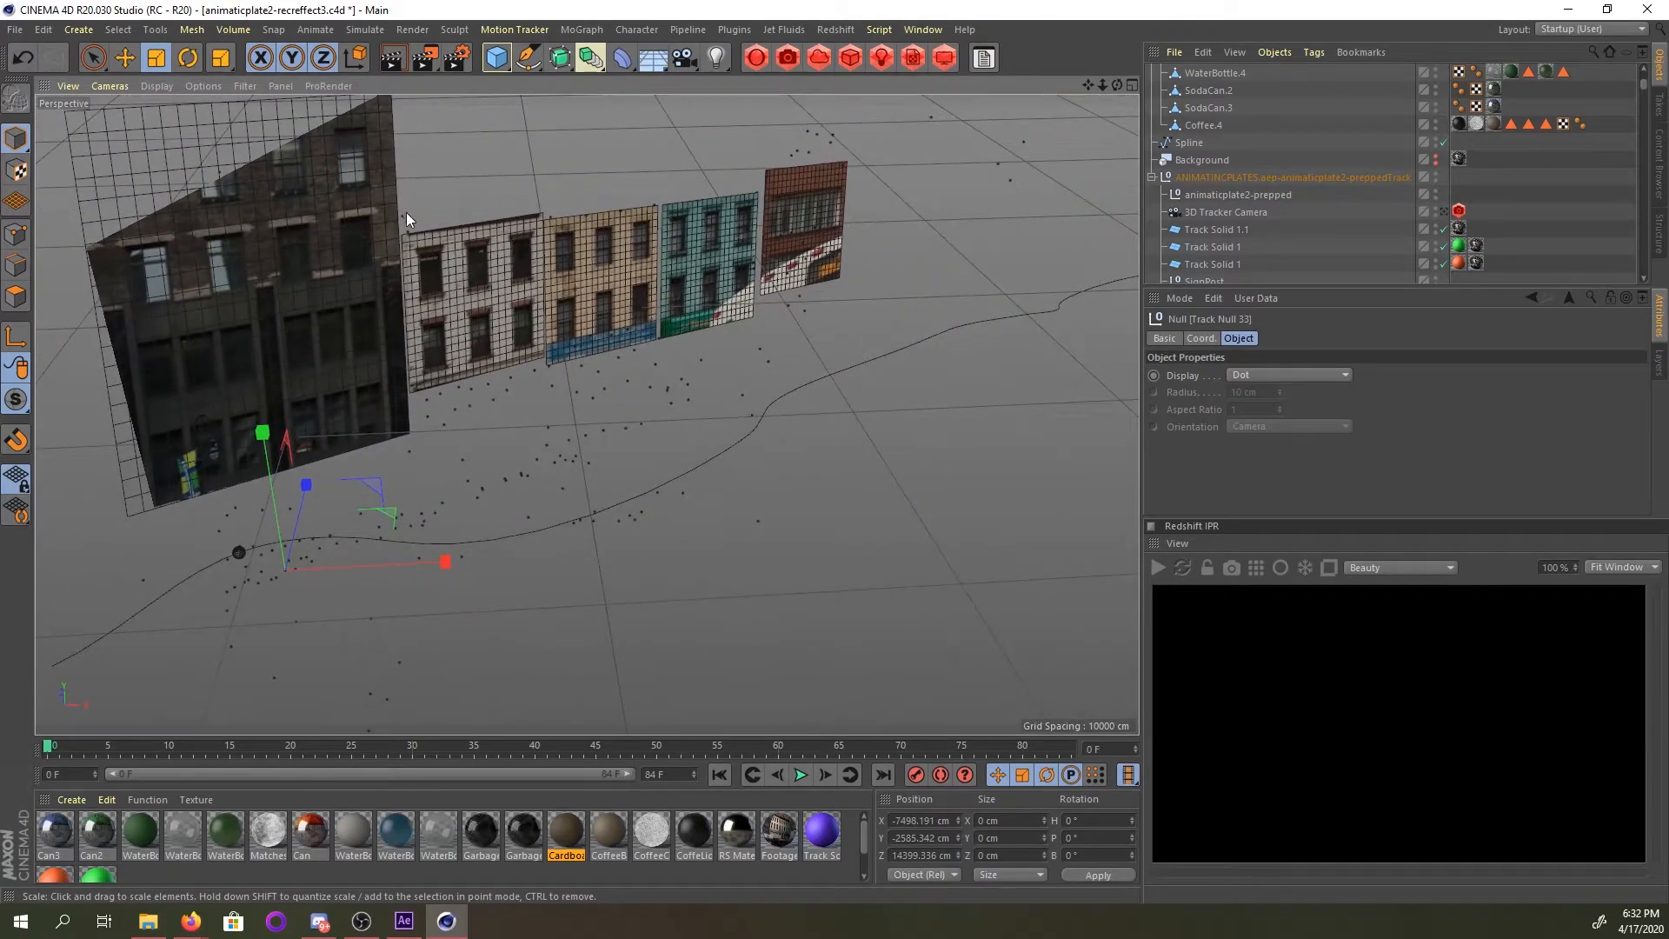
{"action": "left_click_drag", "start_coordinate": [487, 328], "coordinate": [498, 427], "text": "alt"}
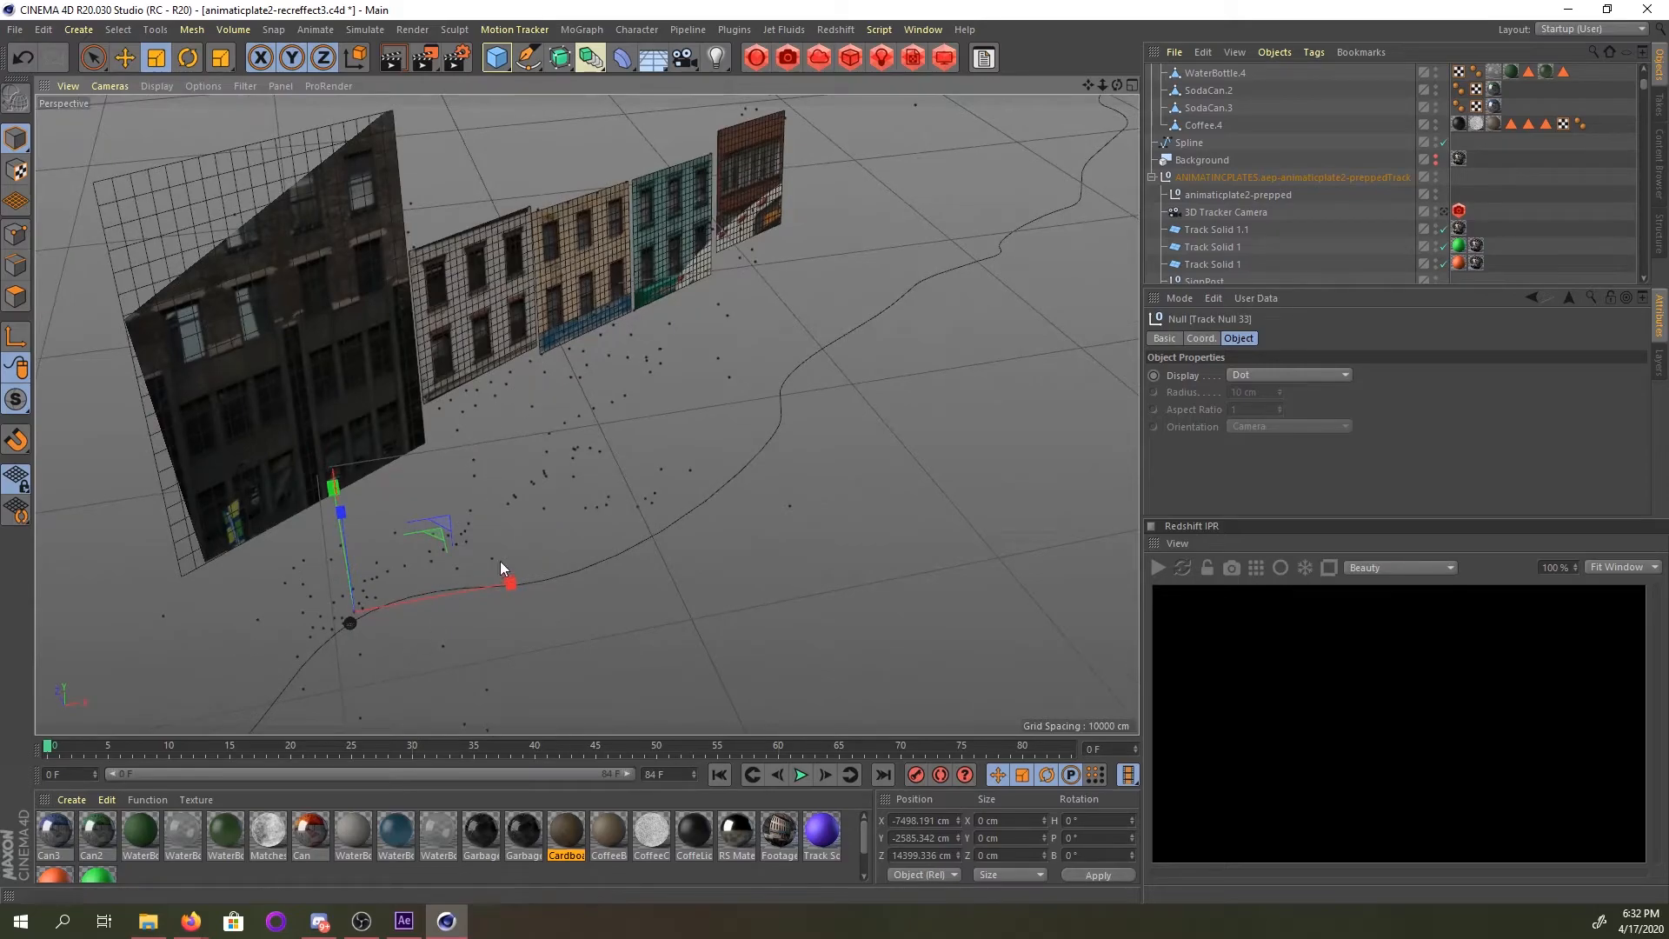
{"action": "mouse_move", "coordinate": [635, 295]}
{"action": "left_mouse_down", "text": "alt"}
{"action": "mouse_move", "coordinate": [576, 289]}
{"action": "mouse_move", "coordinate": [631, 257]}
{"action": "mouse_move", "coordinate": [649, 295]}
{"action": "left_mouse_up", "text": "alt"}
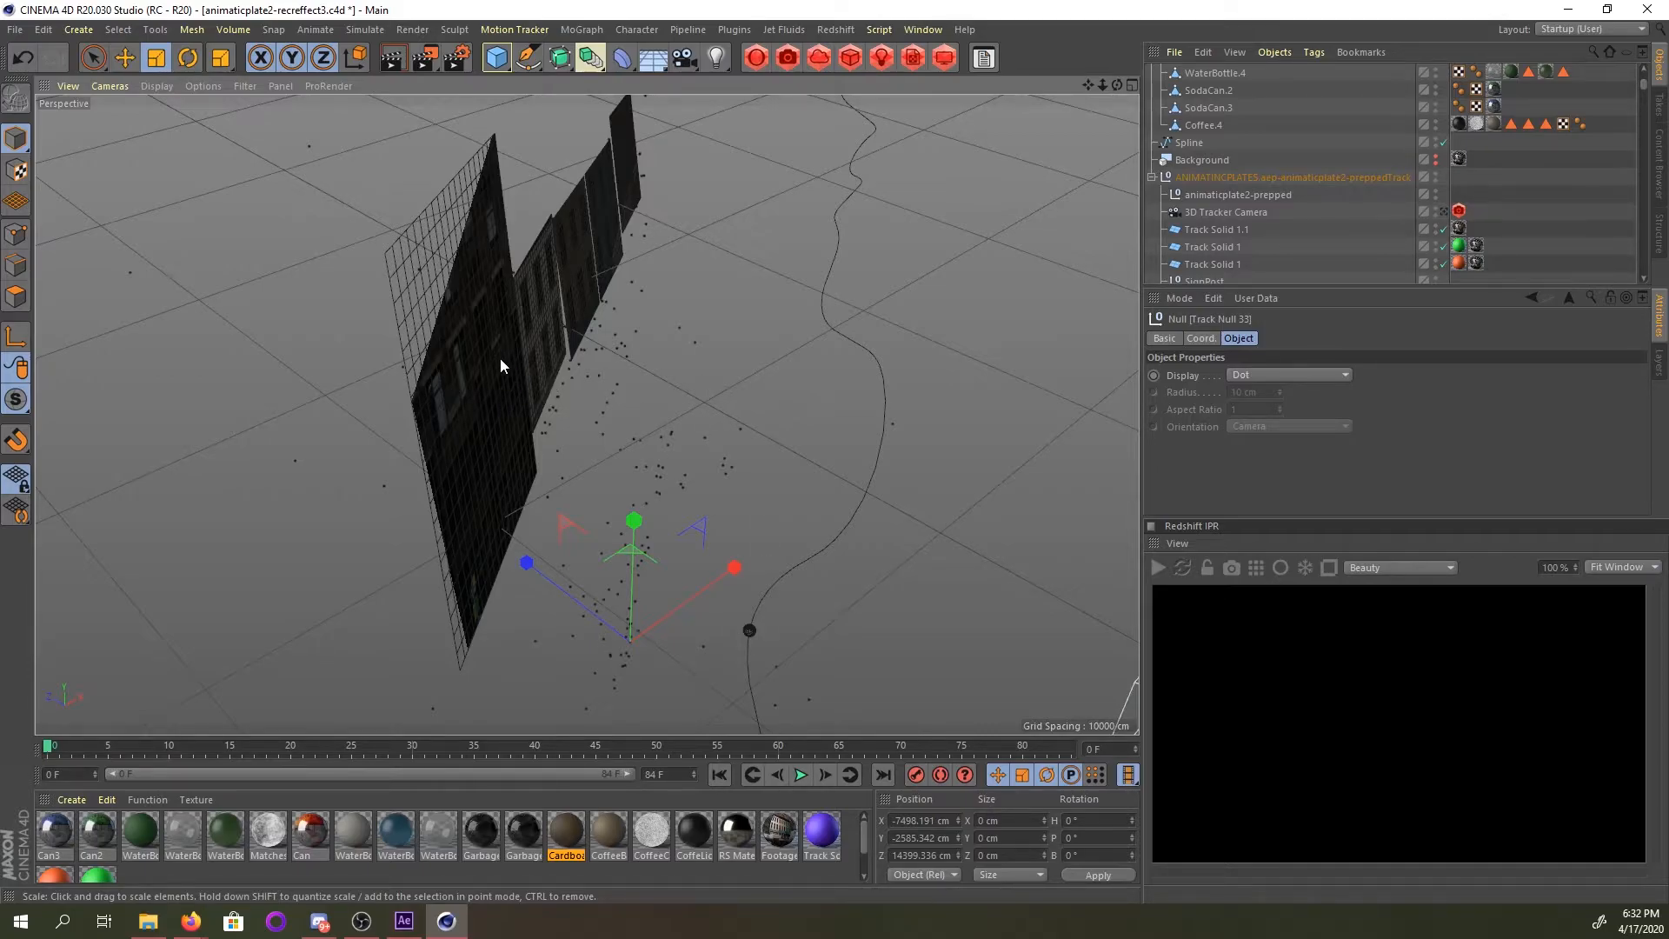
{"action": "left_click_drag", "start_coordinate": [520, 377], "coordinate": [645, 467], "text": "alt"}
{"action": "left_click_drag", "start_coordinate": [486, 385], "coordinate": [395, 334], "text": "alt"}
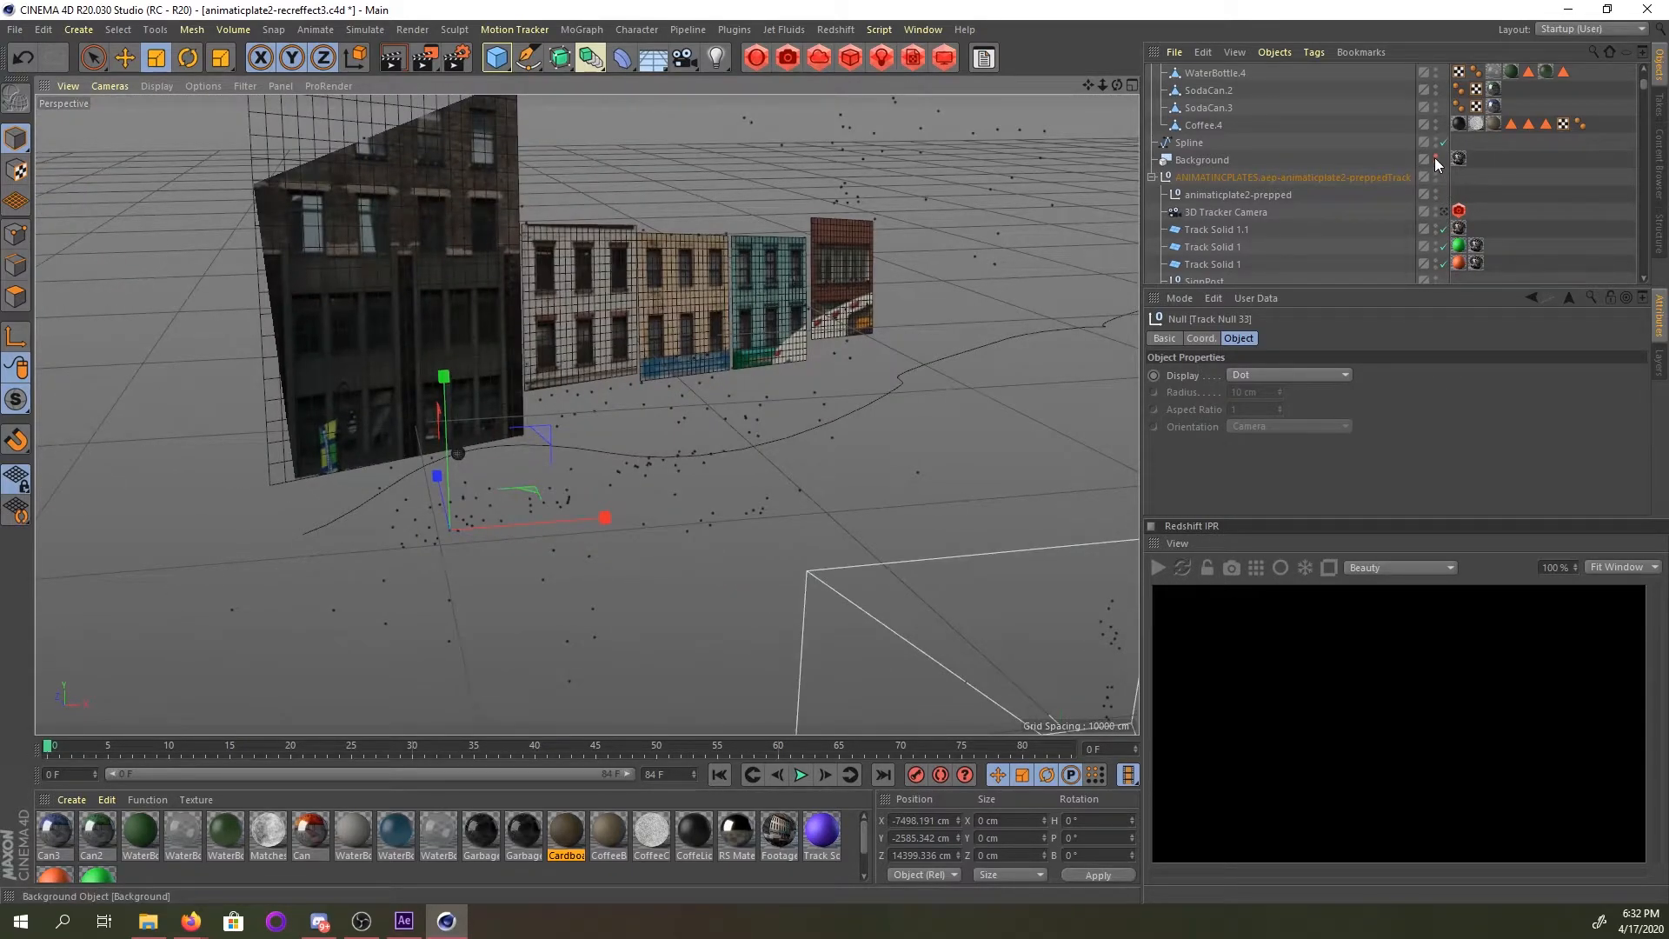
Check the garbage trail against the buildings over the timeline through the 3D Tracker Camera, ending at frame 0.
{"action": "left_click", "coordinate": [1445, 211]}
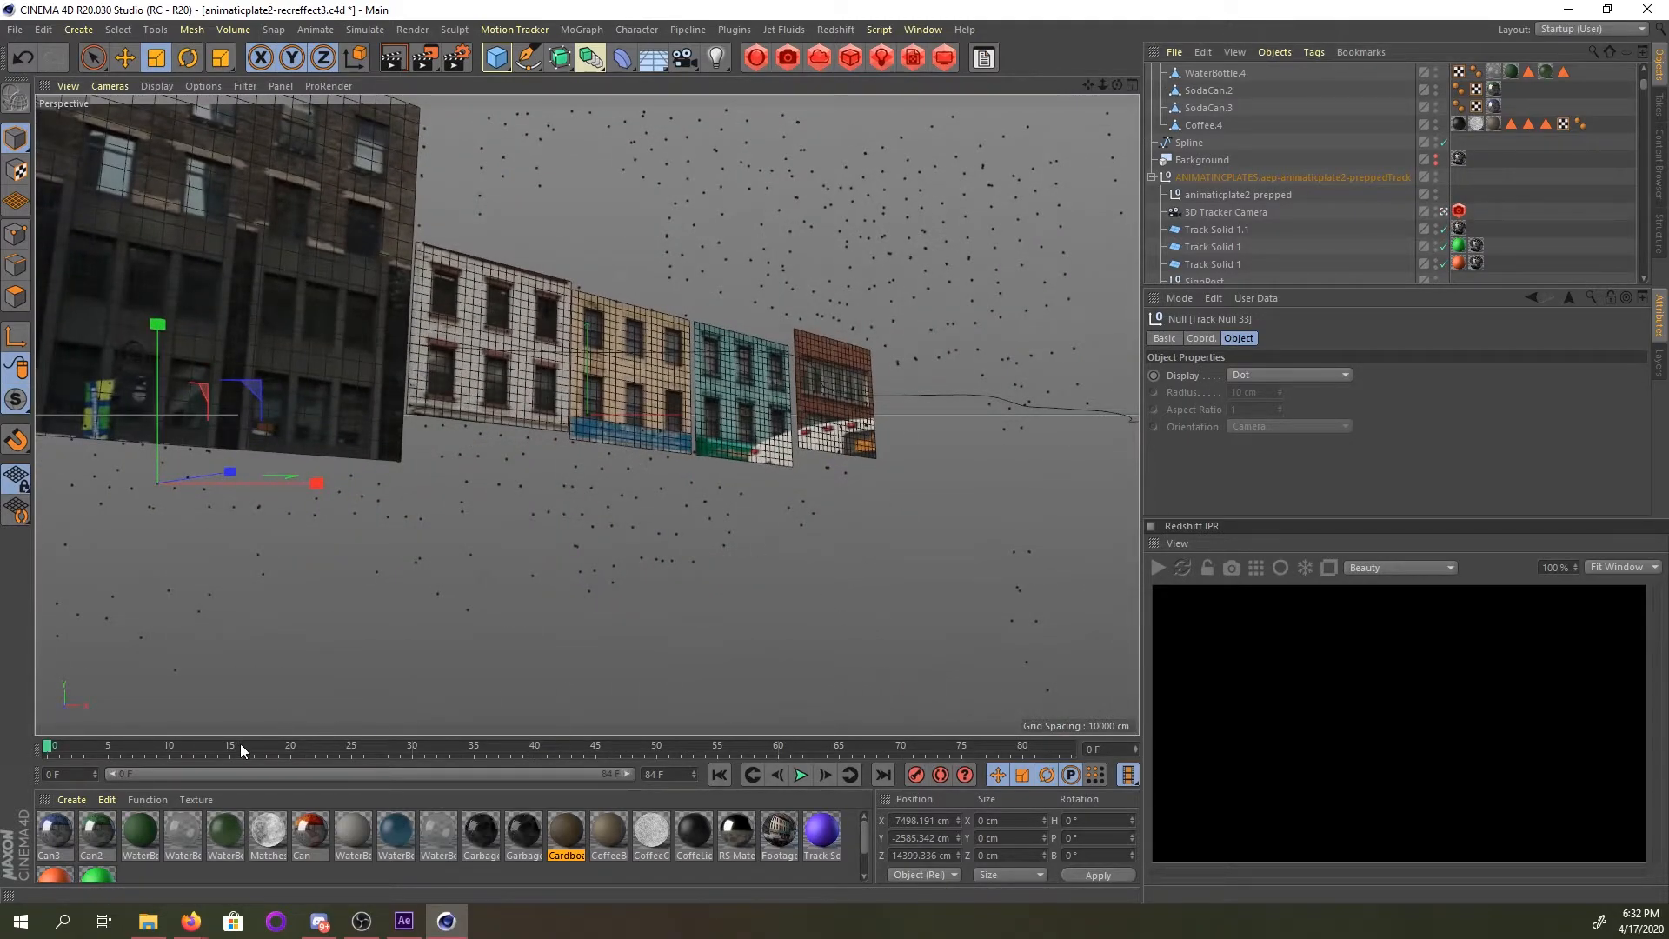
{"action": "left_click_drag", "start_coordinate": [744, 748], "coordinate": [658, 746]}
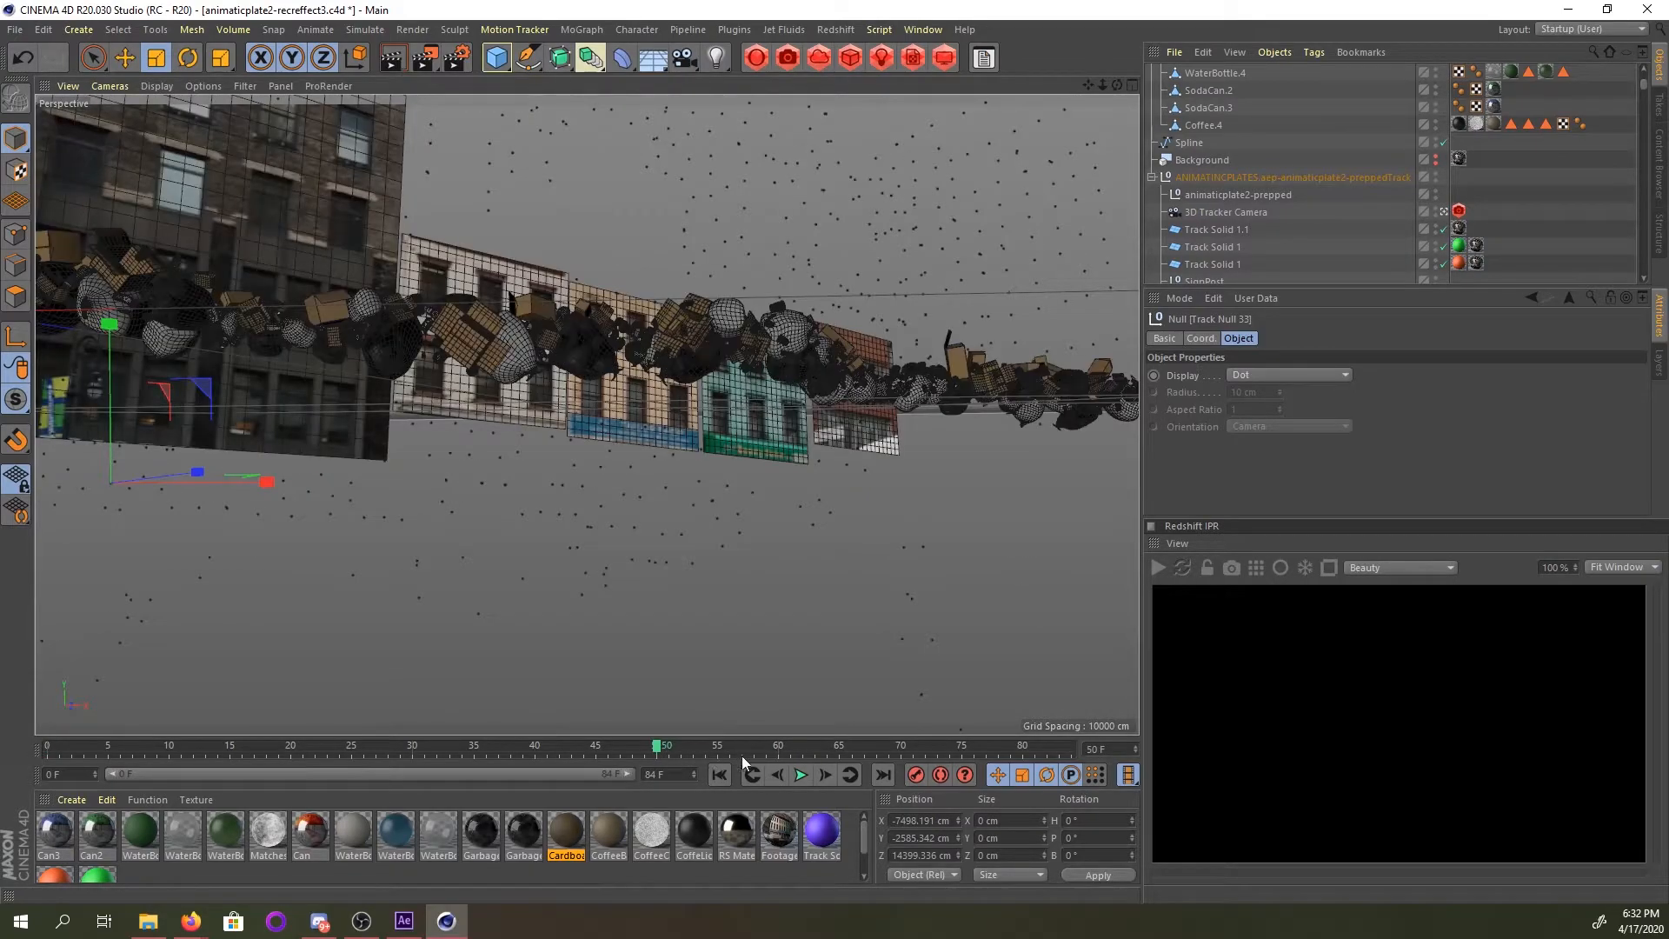
{"action": "left_click_drag", "start_coordinate": [656, 747], "coordinate": [452, 754]}
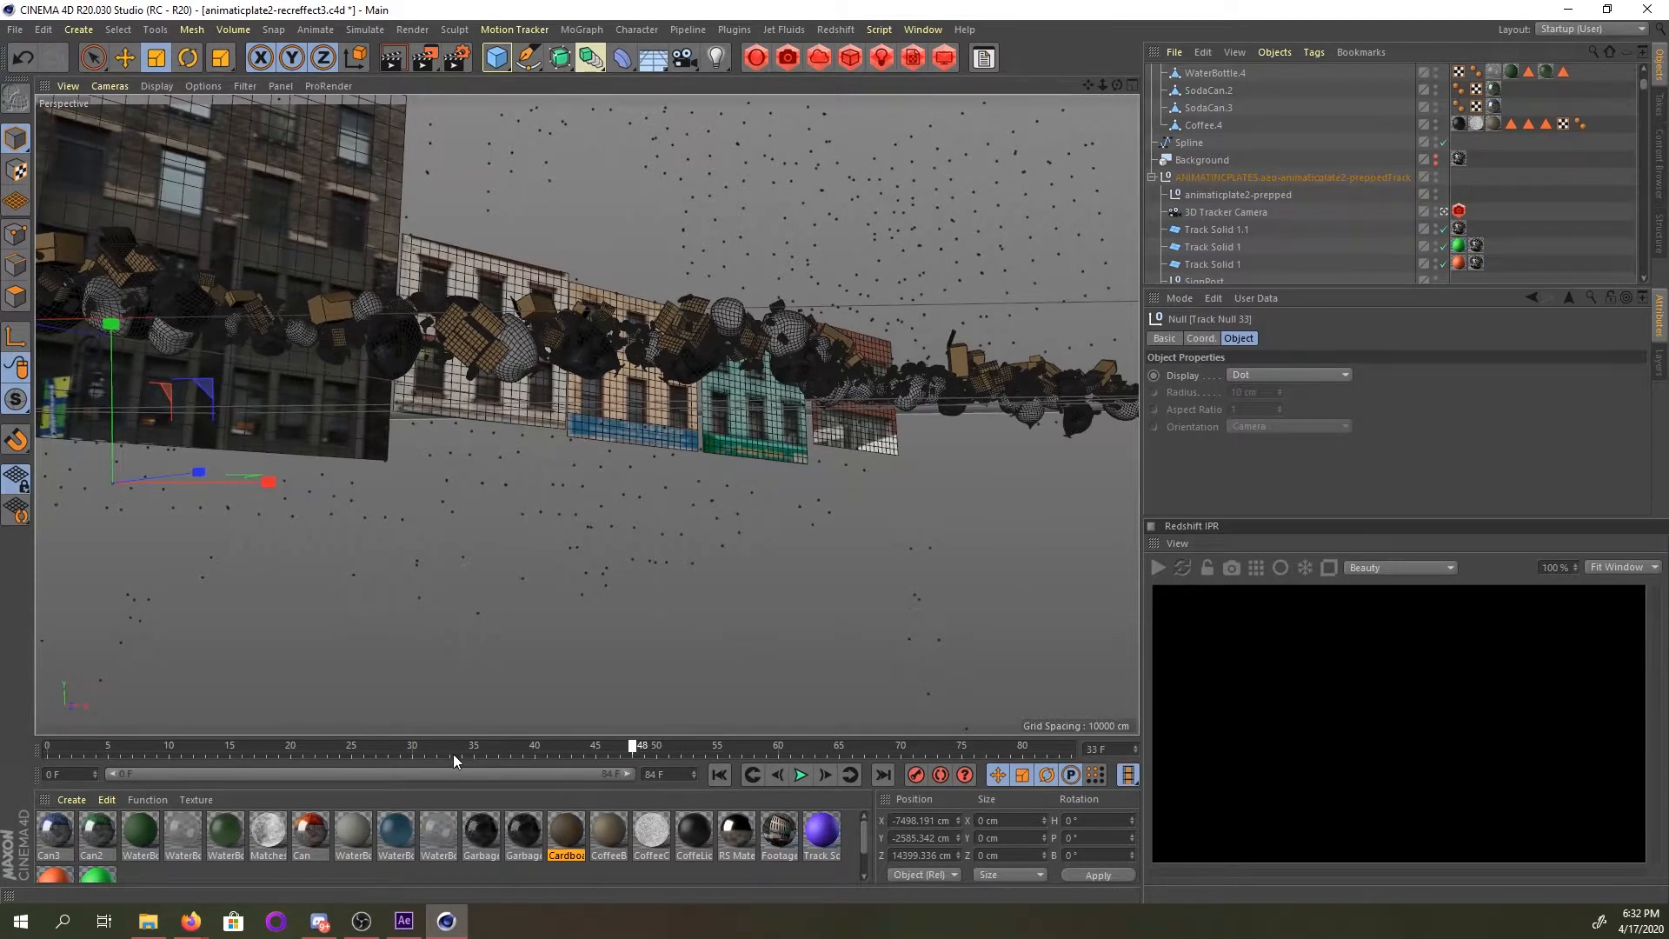
{"action": "left_click", "coordinate": [720, 775]}
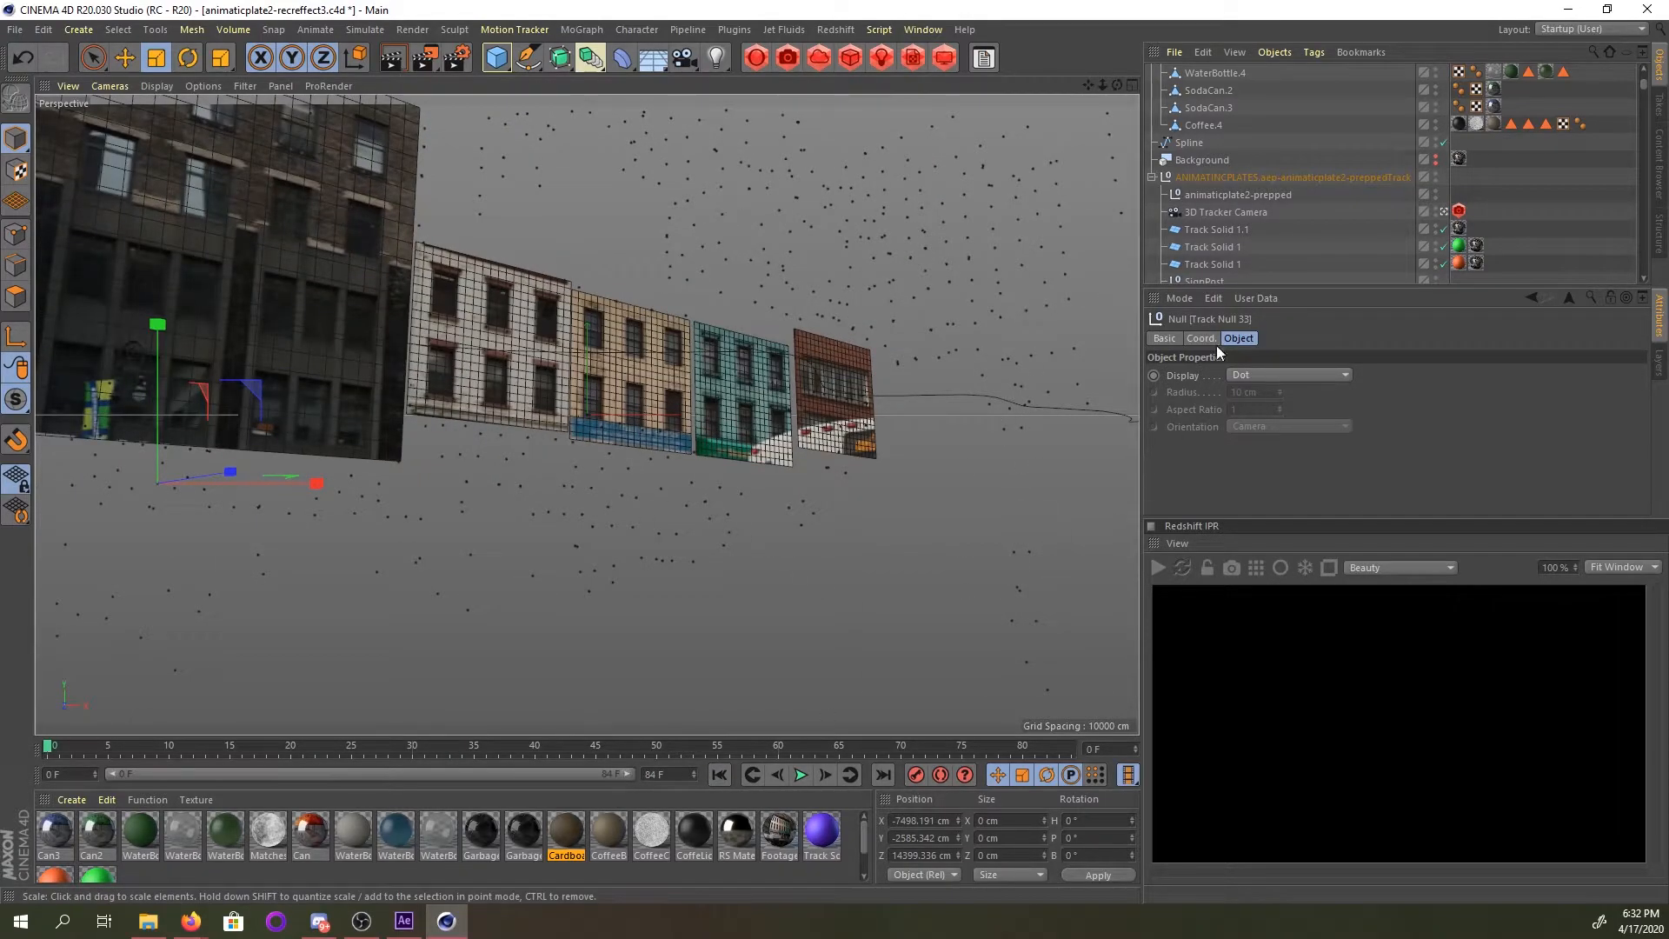
Select the SignPost null, leave the 3D Tracker Camera view and examine the null's position relative to the camera and buildings.
{"action": "scroll", "coordinate": [1296, 189], "scroll_direction": "down", "scroll_amount": 2}
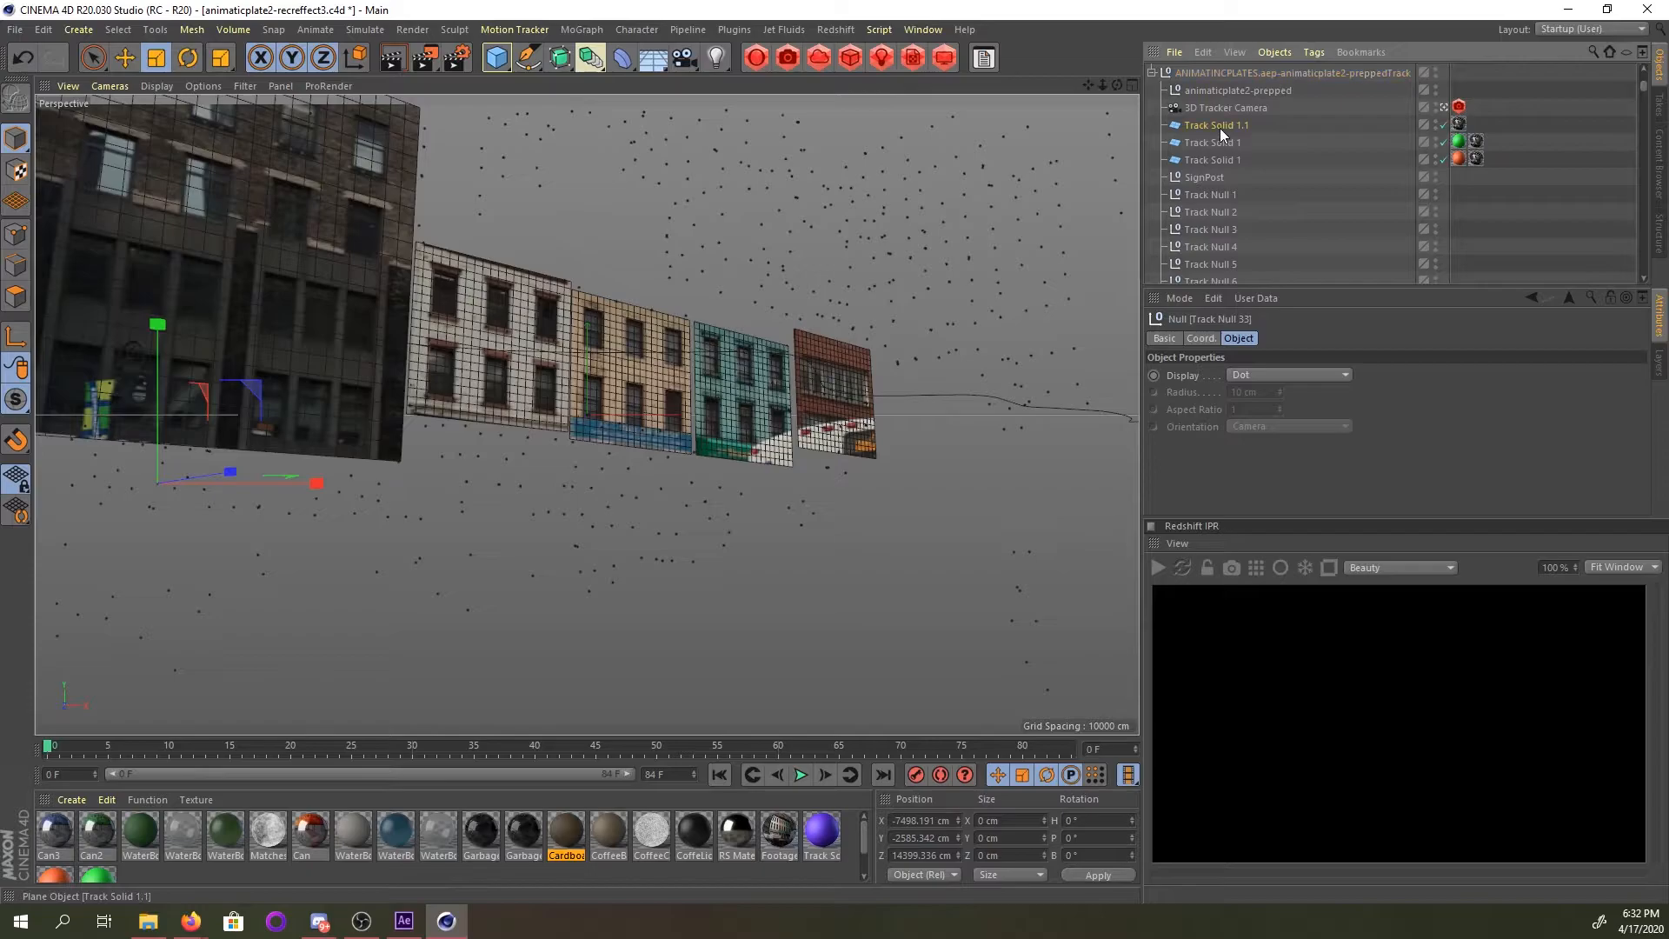
{"action": "left_click", "coordinate": [1185, 175]}
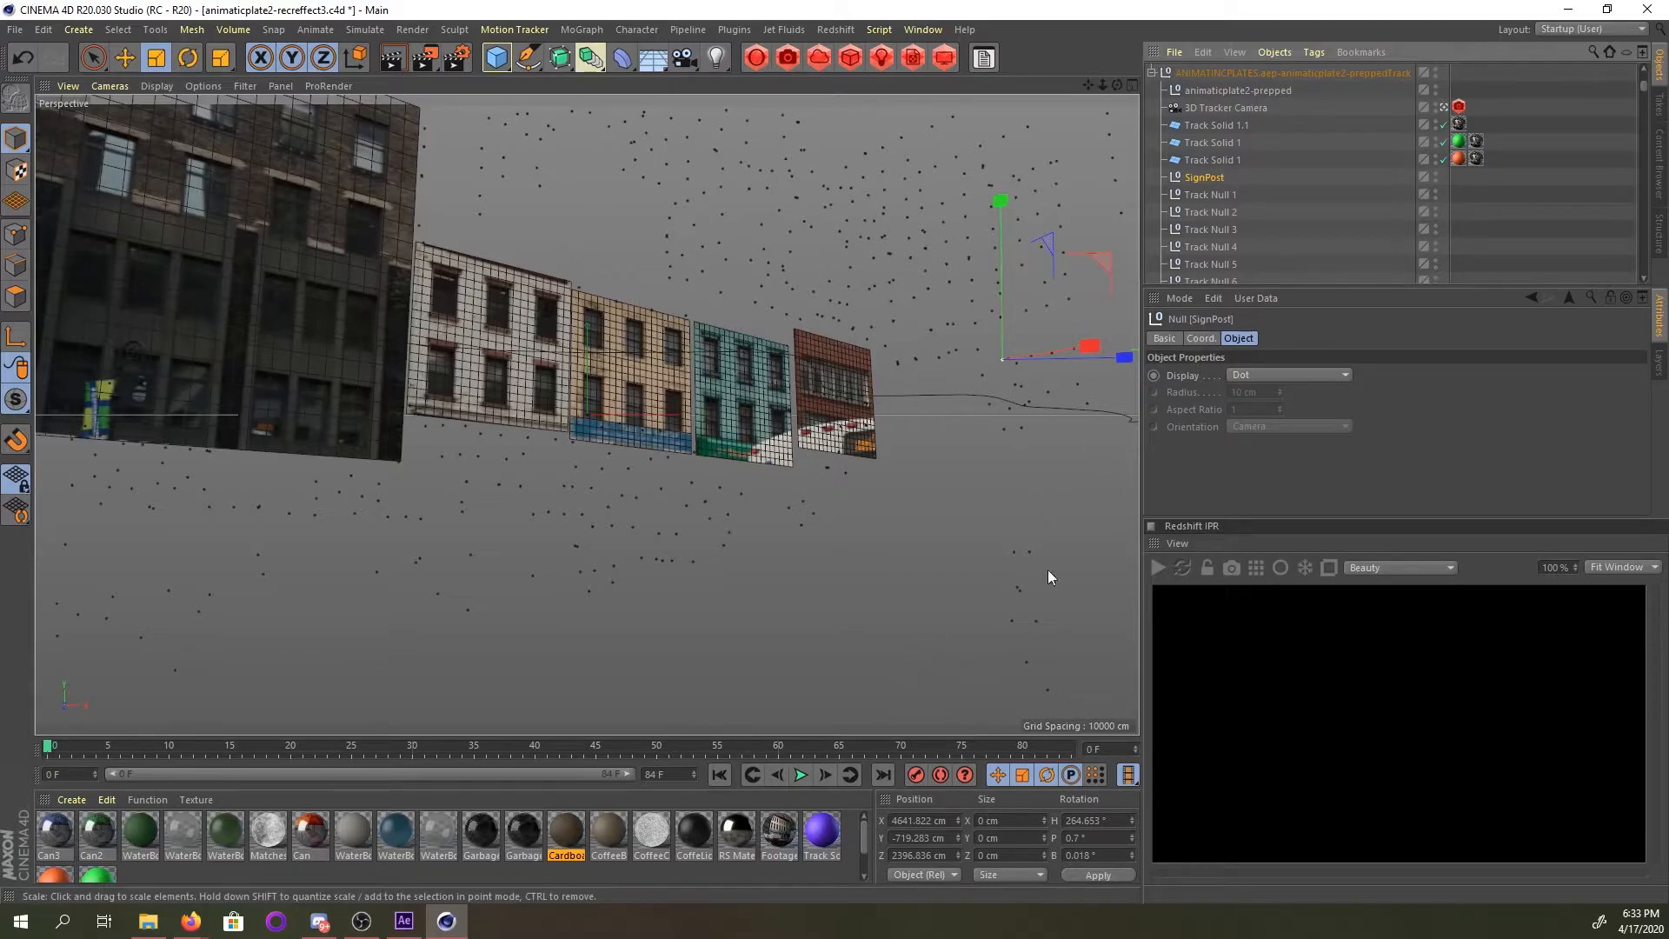
{"action": "left_click", "coordinate": [1444, 107]}
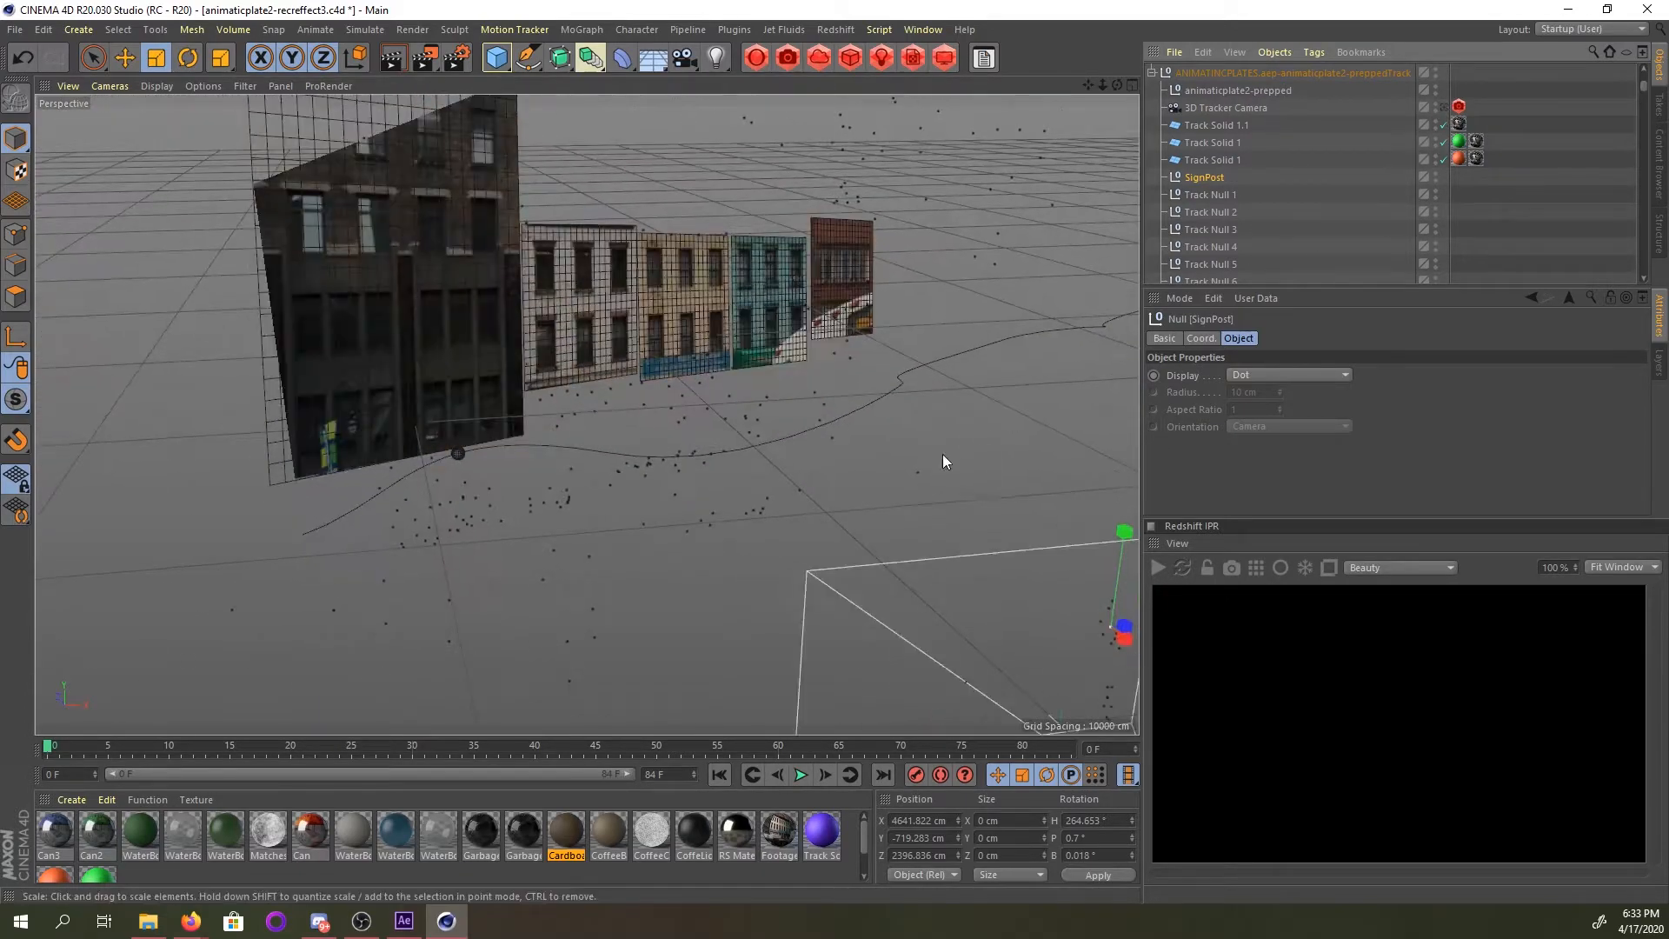
{"action": "left_click_drag", "start_coordinate": [572, 477], "coordinate": [339, 280], "text": "alt"}
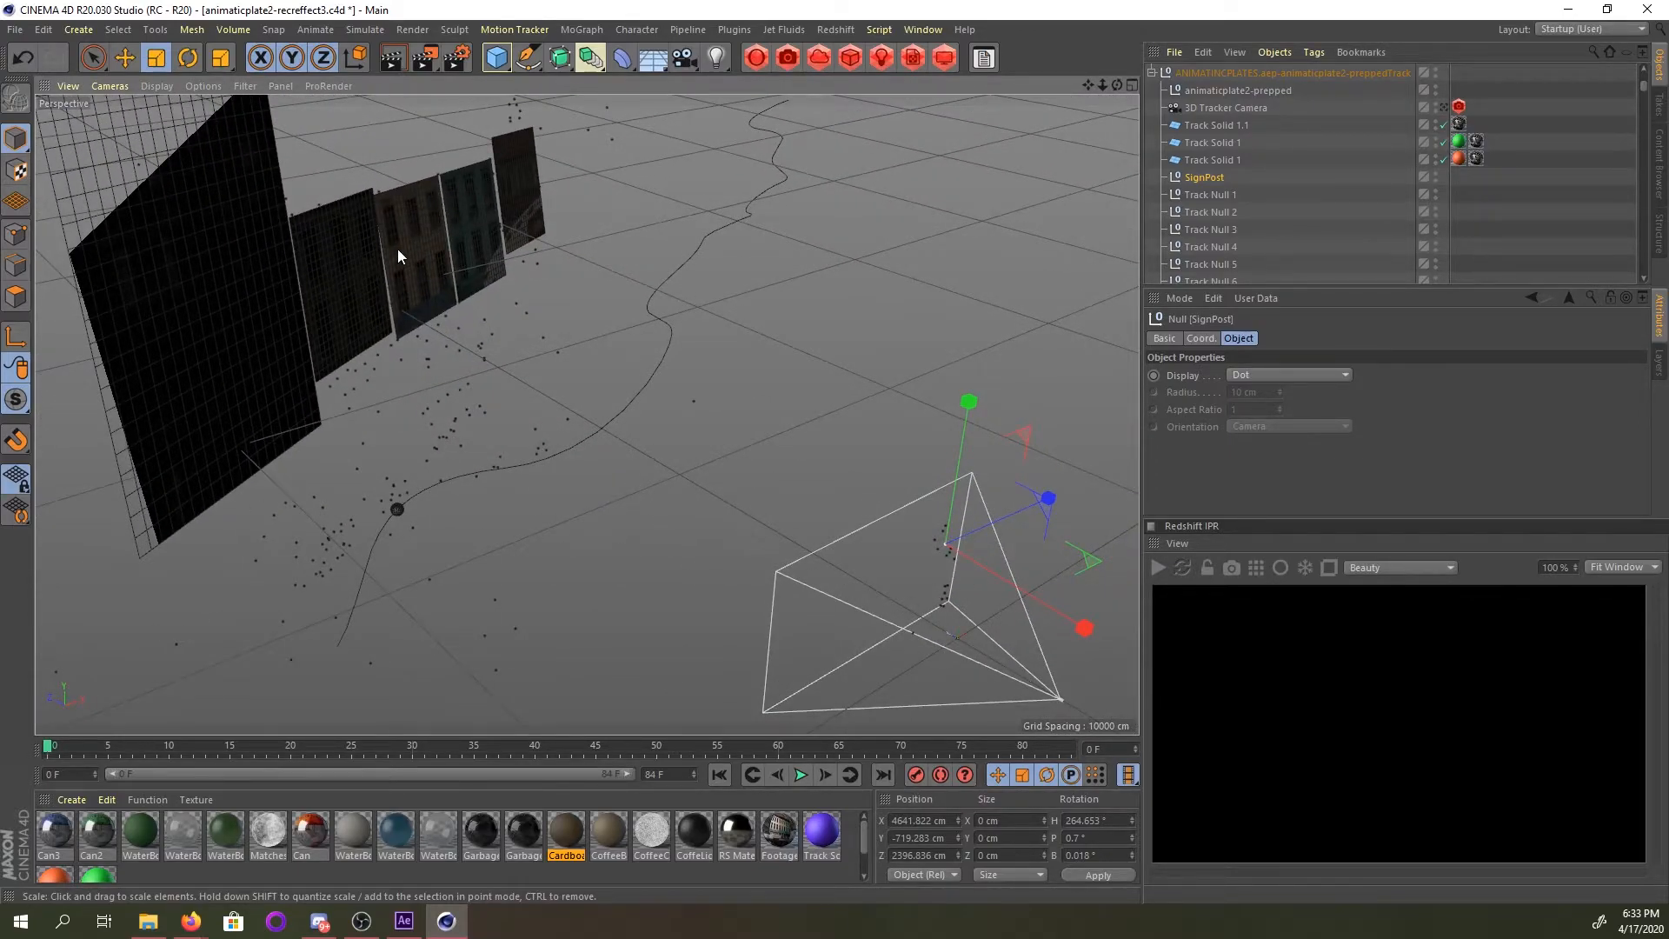
{"action": "left_click_drag", "start_coordinate": [456, 231], "coordinate": [471, 418], "text": "alt"}
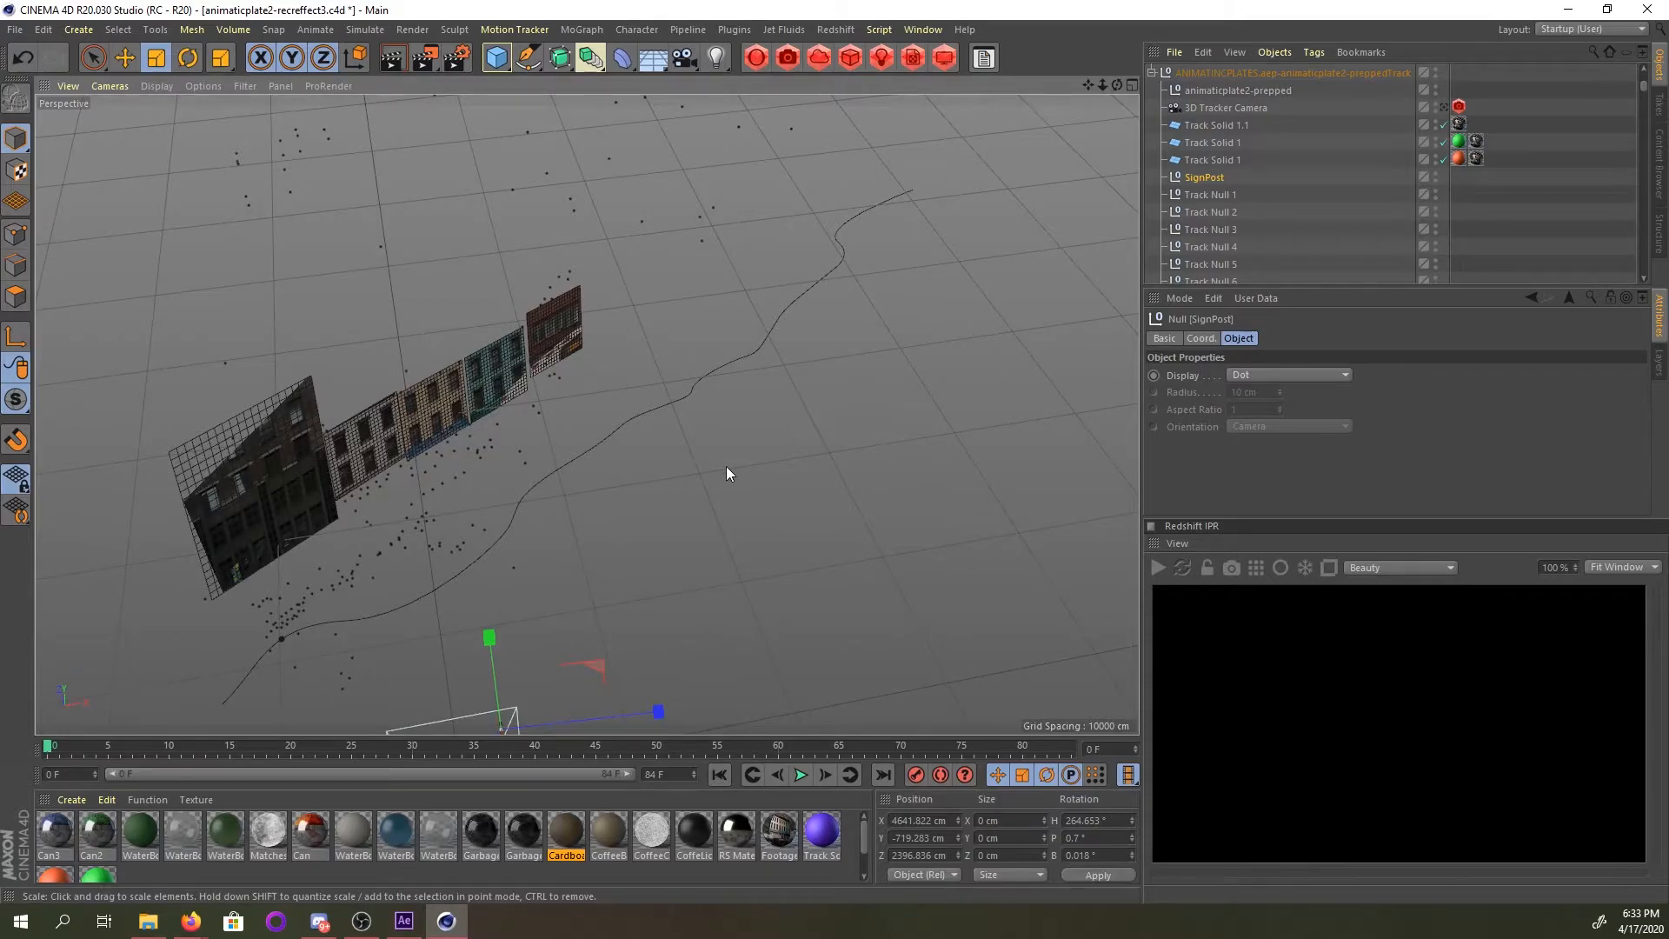
Go to frame 15 and examine the garbage bags, boxes and bottles of the trail up close and from farther away.
{"action": "left_click_drag", "start_coordinate": [70, 750], "coordinate": [263, 743]}
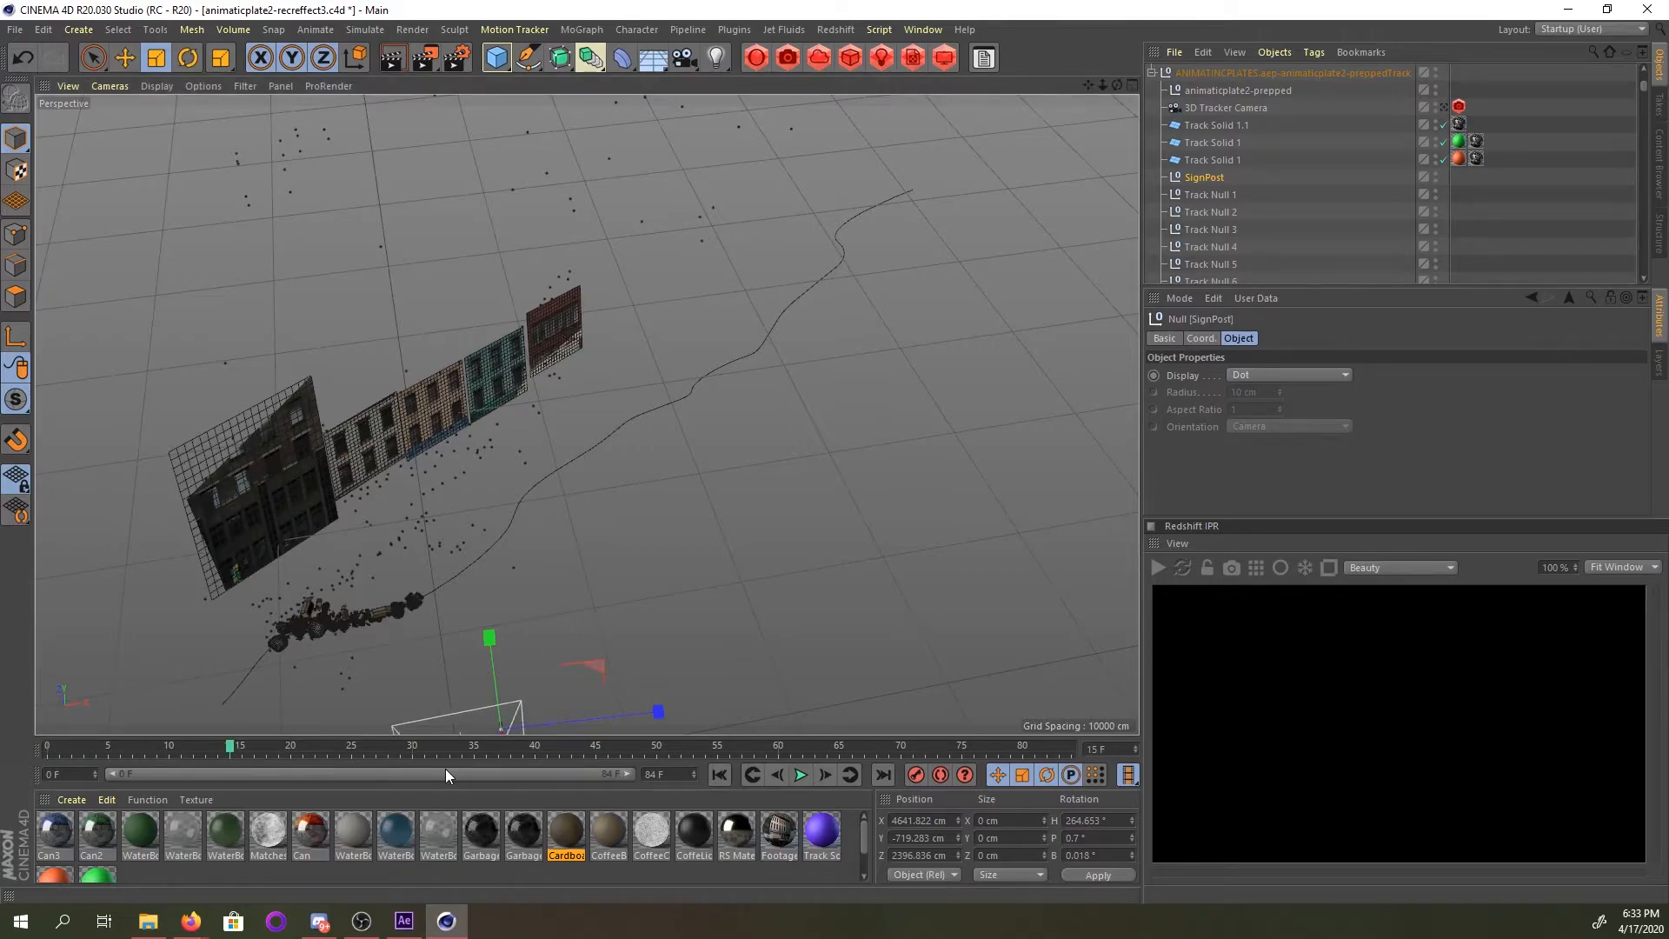
{"action": "scroll", "coordinate": [319, 629], "scroll_direction": "up", "scroll_amount": 10}
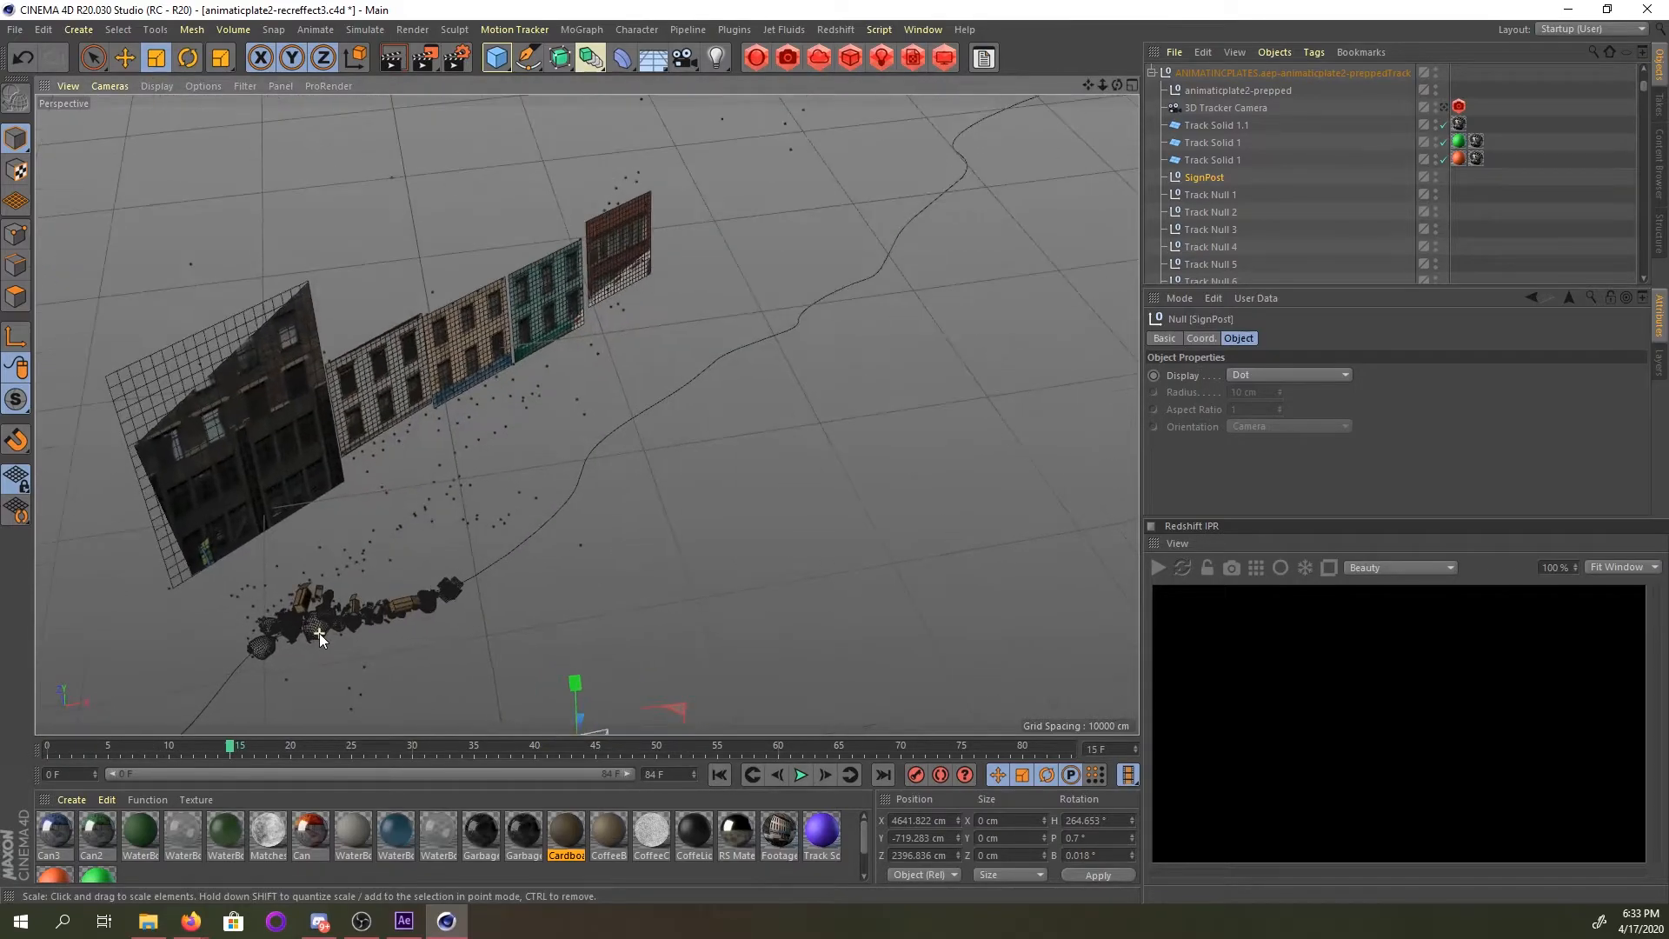
{"action": "scroll", "coordinate": [365, 628], "scroll_direction": "up", "scroll_amount": 3}
{"action": "left_click_drag", "start_coordinate": [356, 635], "coordinate": [400, 578], "text": "alt"}
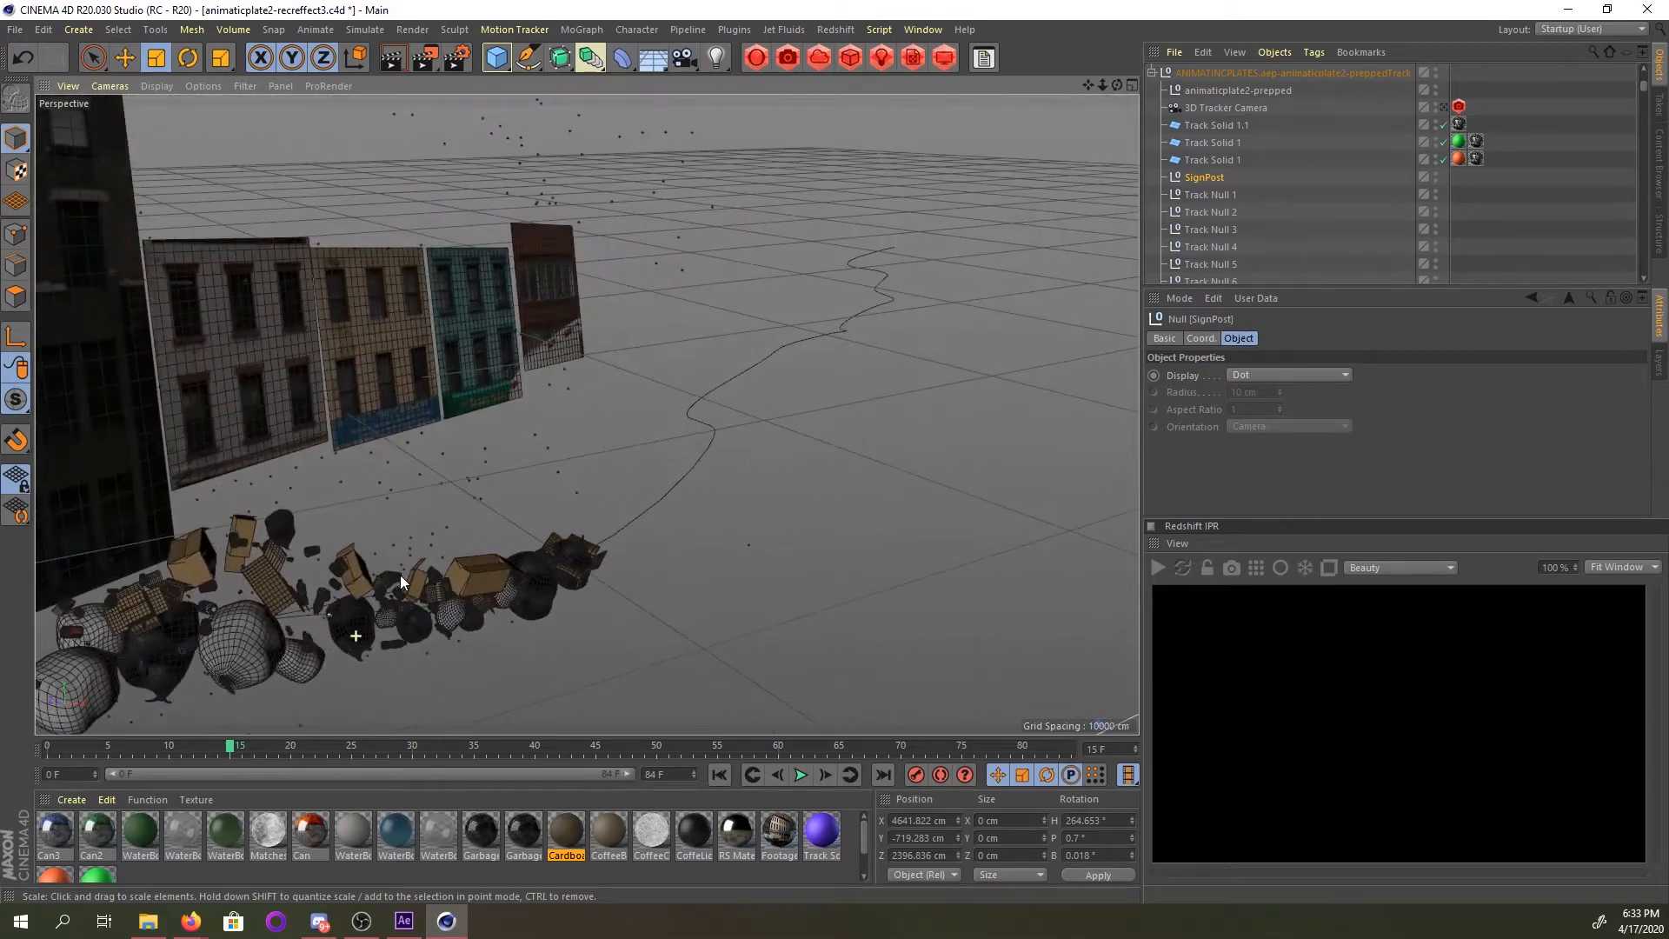
{"action": "scroll", "coordinate": [297, 618], "scroll_direction": "up", "scroll_amount": 5}
{"action": "scroll", "coordinate": [351, 682], "scroll_direction": "up", "scroll_amount": 12}
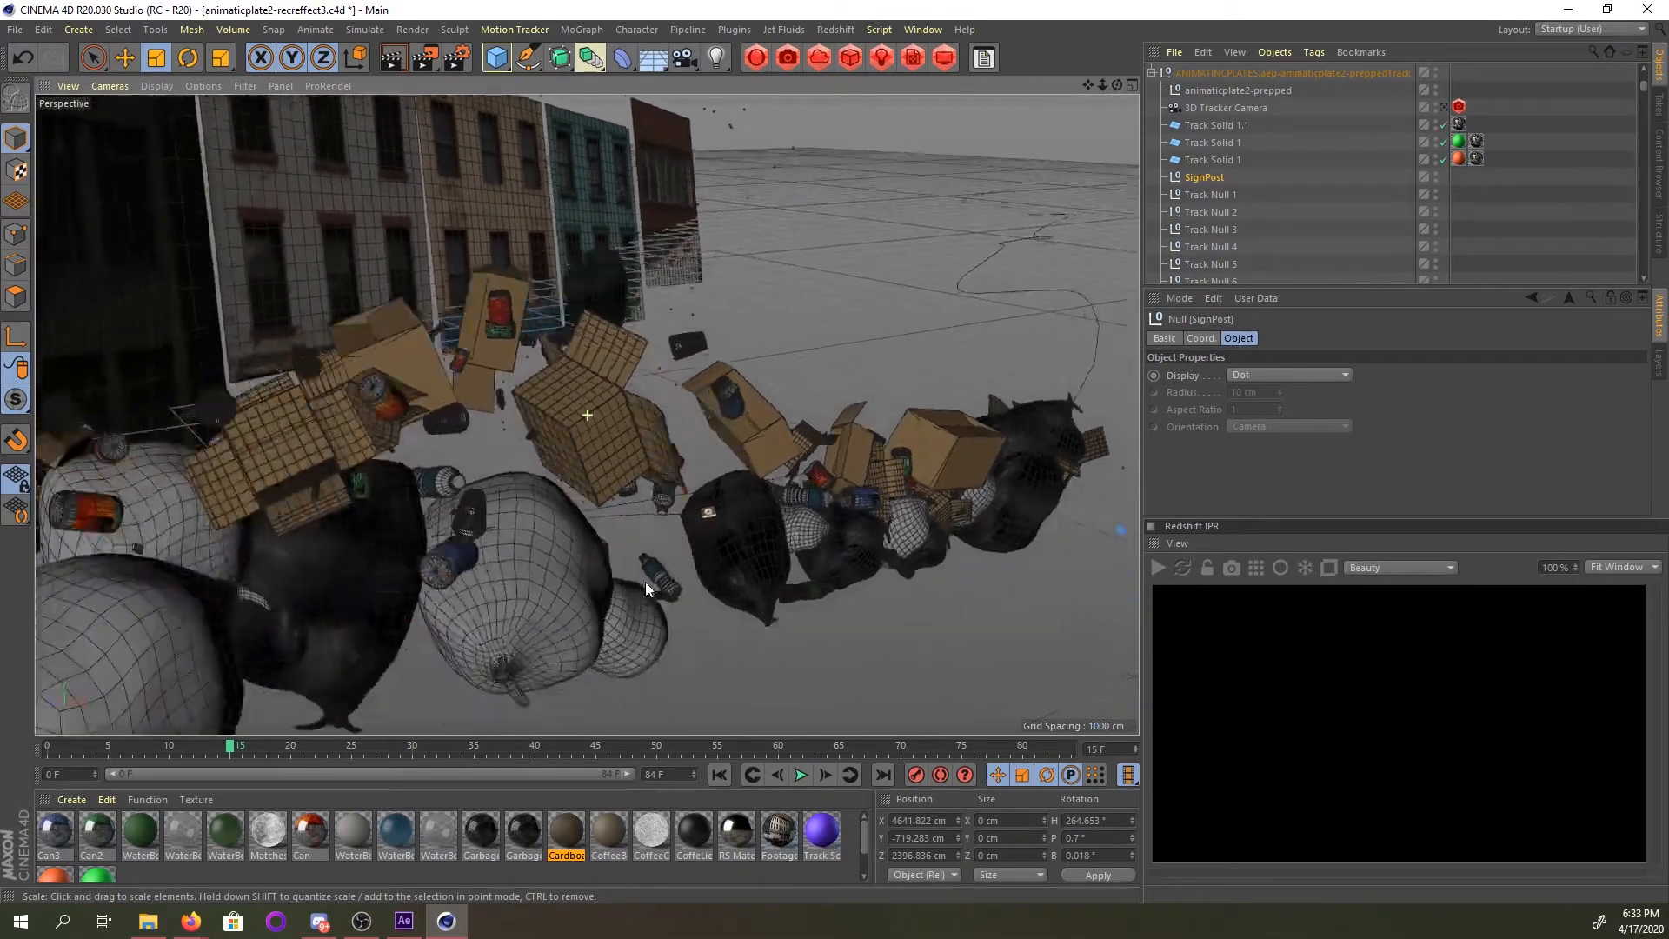
{"action": "scroll", "coordinate": [535, 508], "scroll_direction": "down", "scroll_amount": 4}
{"action": "scroll", "coordinate": [445, 488], "scroll_direction": "up", "scroll_amount": 3}
{"action": "left_click_drag", "start_coordinate": [452, 515], "coordinate": [532, 541], "text": "alt"}
{"action": "scroll", "coordinate": [450, 556], "scroll_direction": "down", "scroll_amount": 3}
{"action": "scroll", "coordinate": [532, 541], "scroll_direction": "down", "scroll_amount": 8}
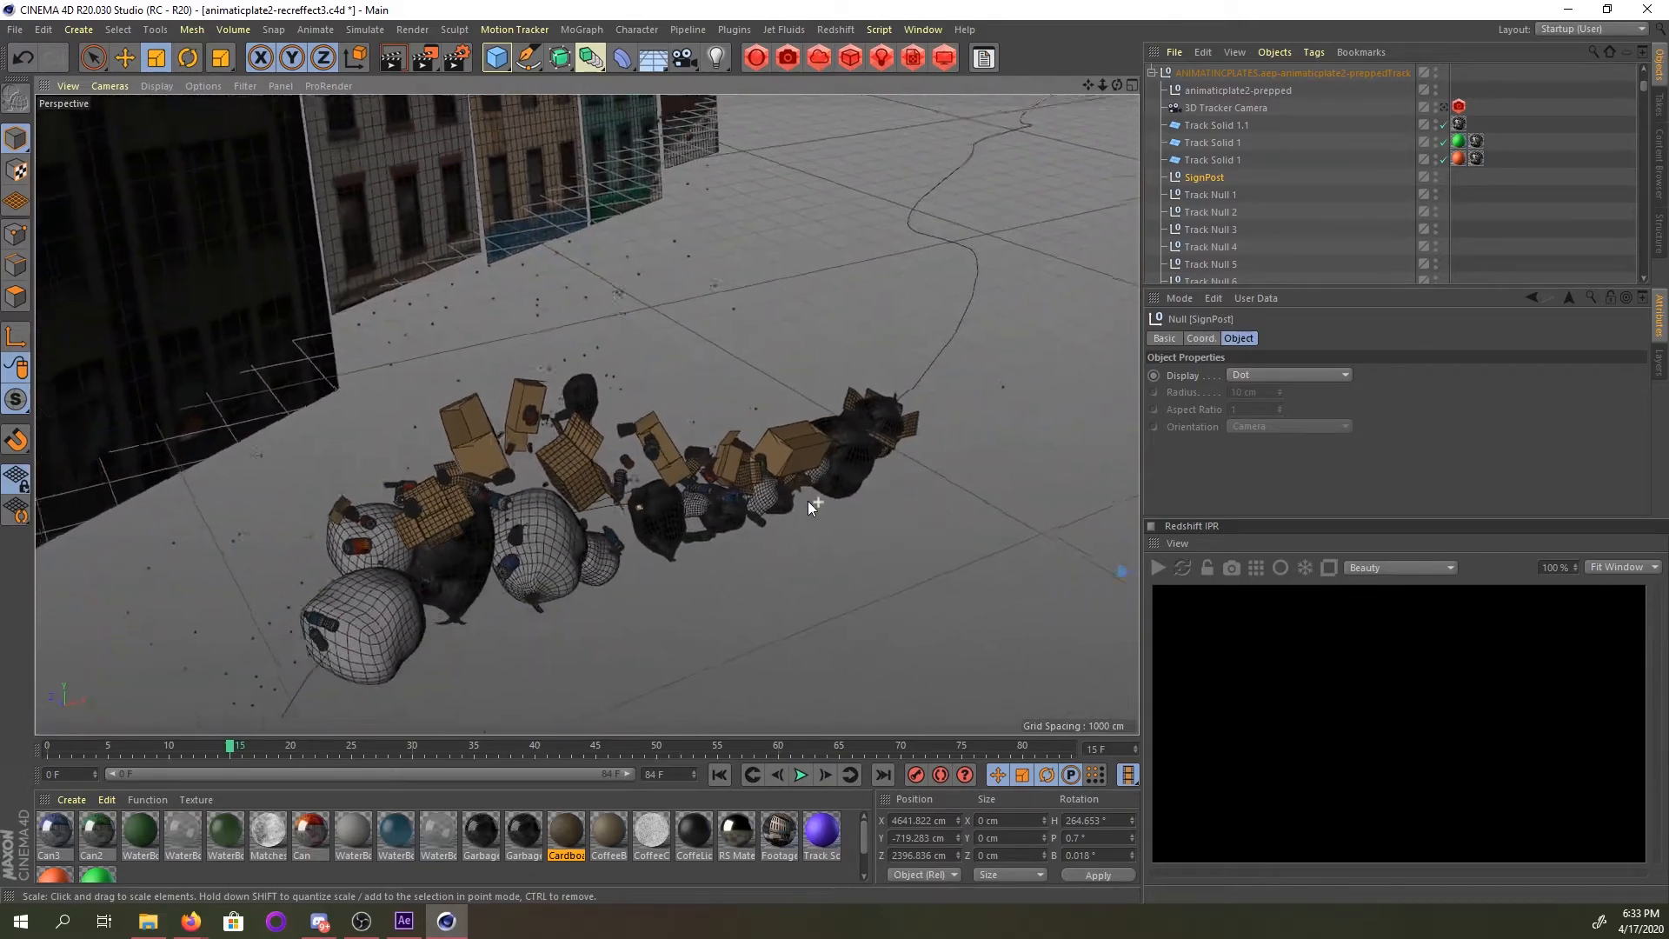
{"action": "left_click_drag", "start_coordinate": [814, 502], "coordinate": [768, 466], "text": "alt"}
{"action": "left_click_drag", "start_coordinate": [588, 414], "coordinate": [601, 551], "text": "alt"}
{"action": "middle_click_drag", "start_coordinate": [683, 459], "coordinate": [605, 492], "text": "alt"}
{"action": "scroll", "coordinate": [565, 515], "scroll_direction": "down", "scroll_amount": 5}
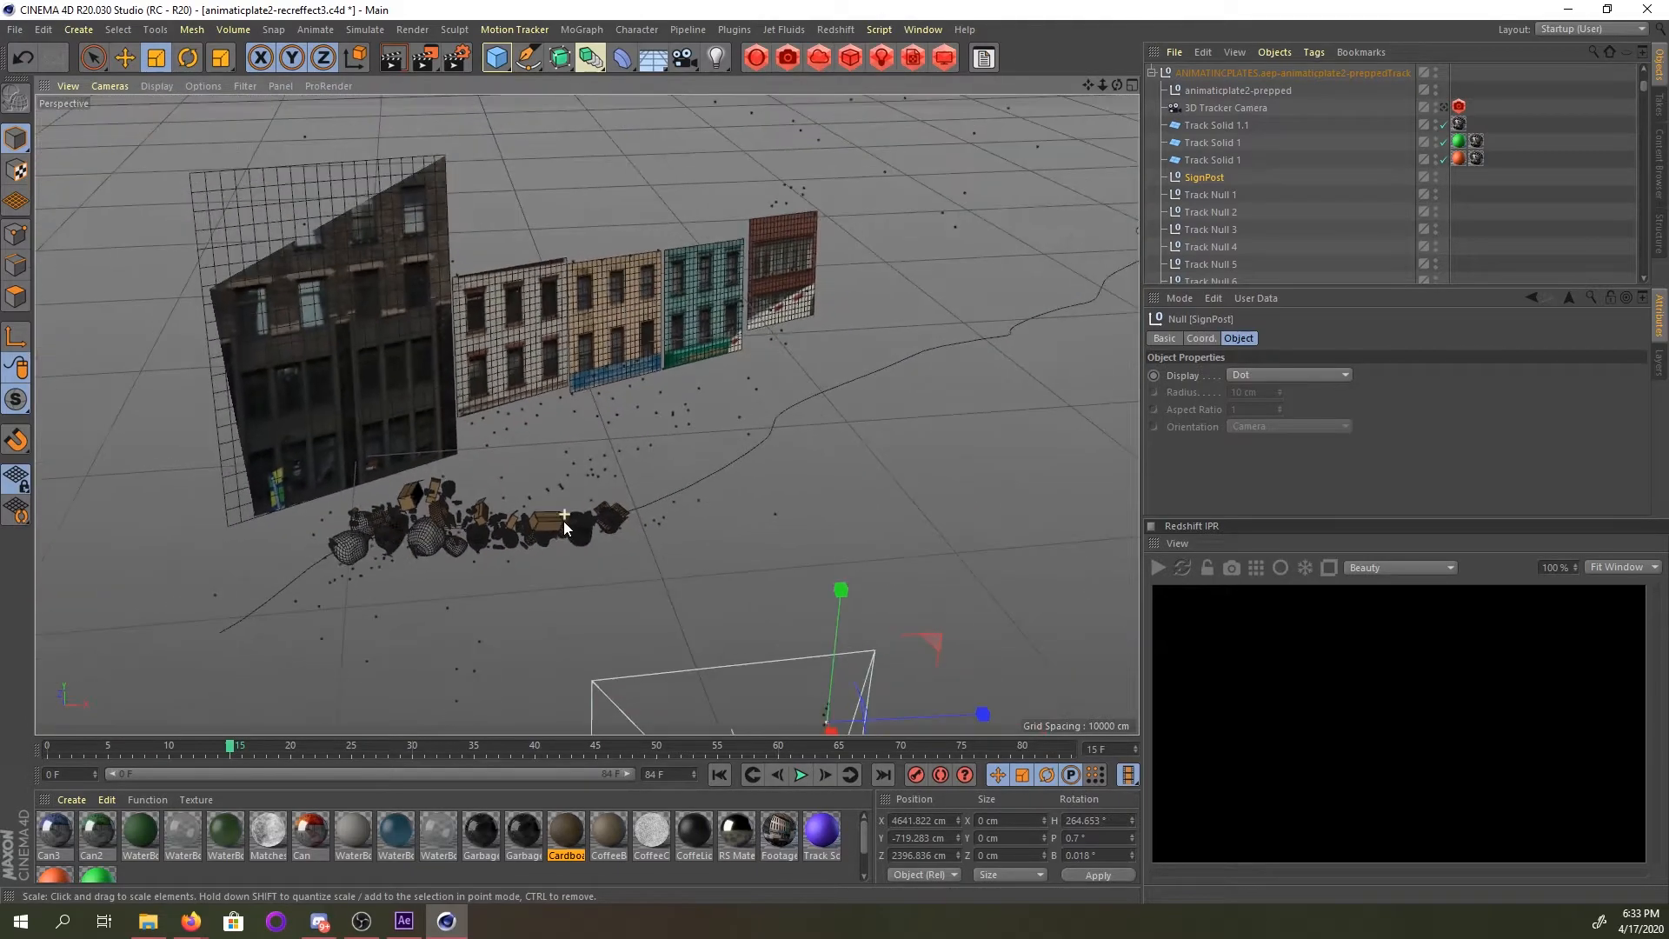
Compare the trail's placement between buildings and tracker camera, and advance to frame 65 to check its path along the spline.
{"action": "left_click_drag", "start_coordinate": [497, 523], "coordinate": [544, 516], "text": "alt"}
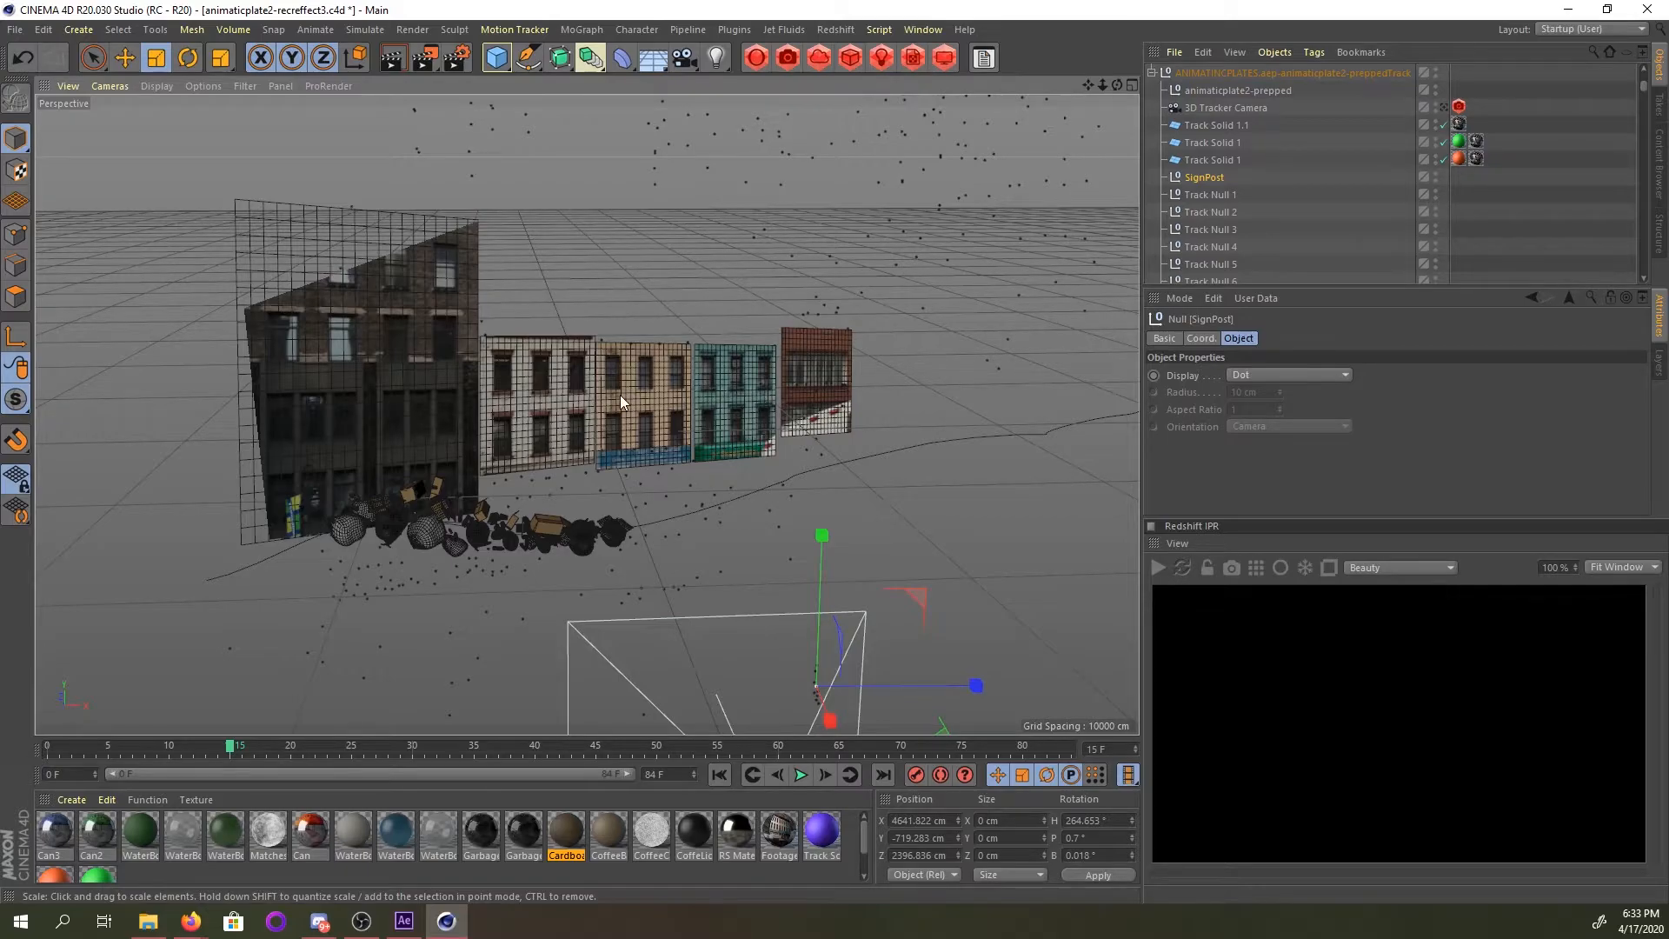
{"action": "left_click_drag", "start_coordinate": [465, 387], "coordinate": [471, 394], "text": "alt"}
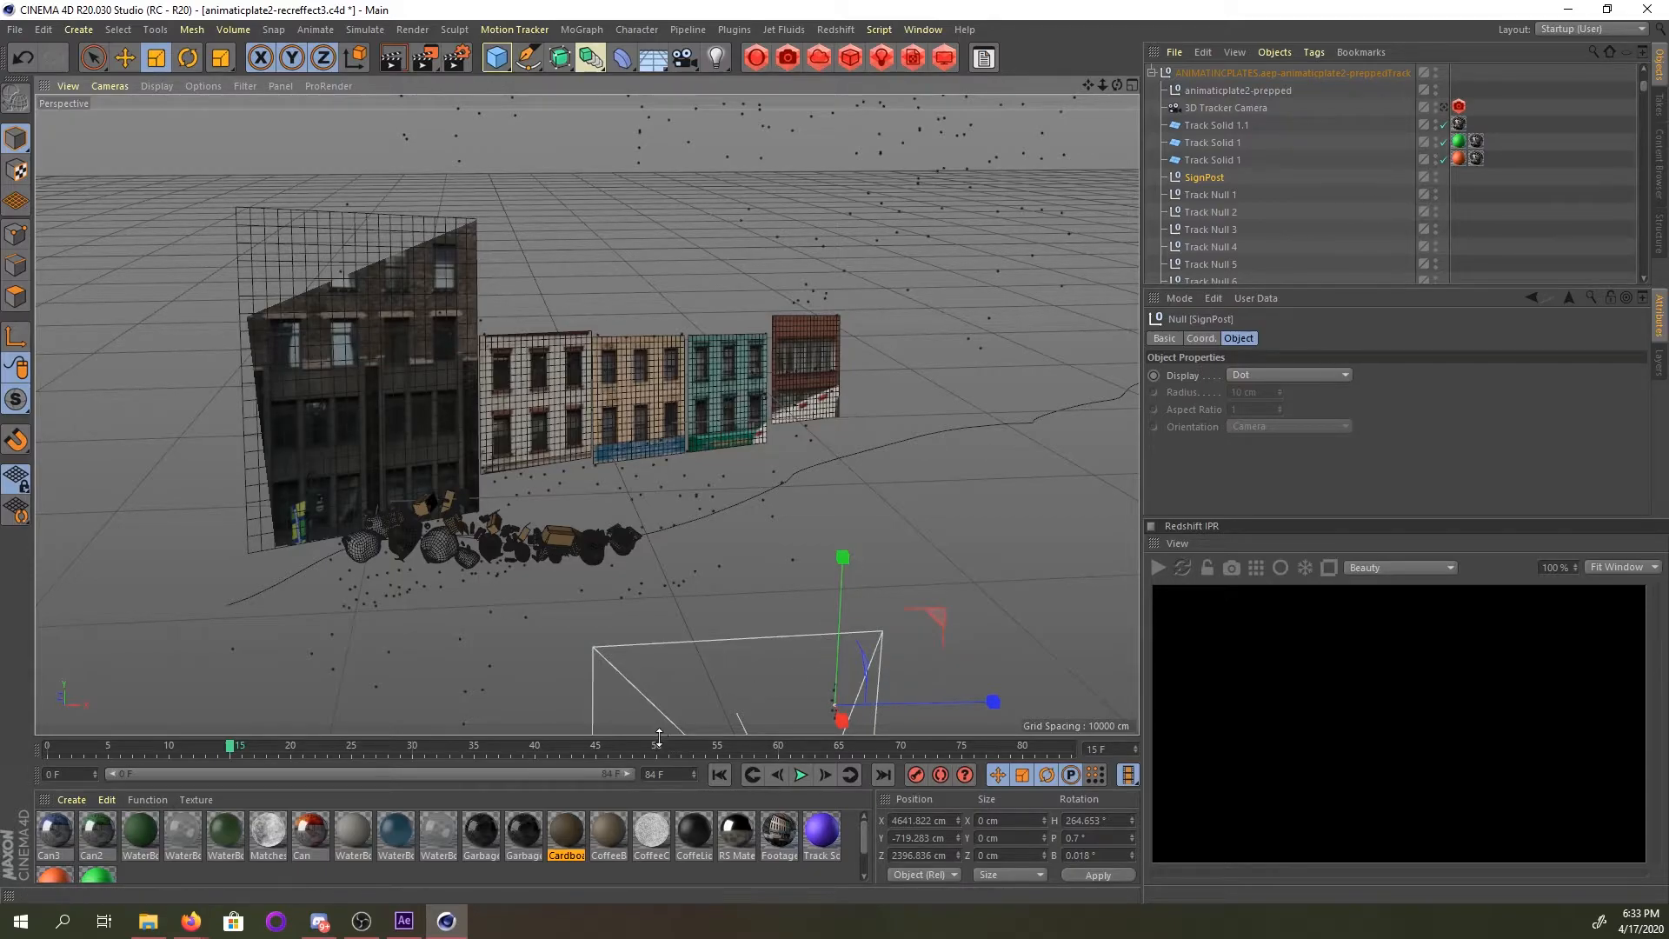
{"action": "left_click_drag", "start_coordinate": [681, 717], "coordinate": [853, 786], "text": "alt"}
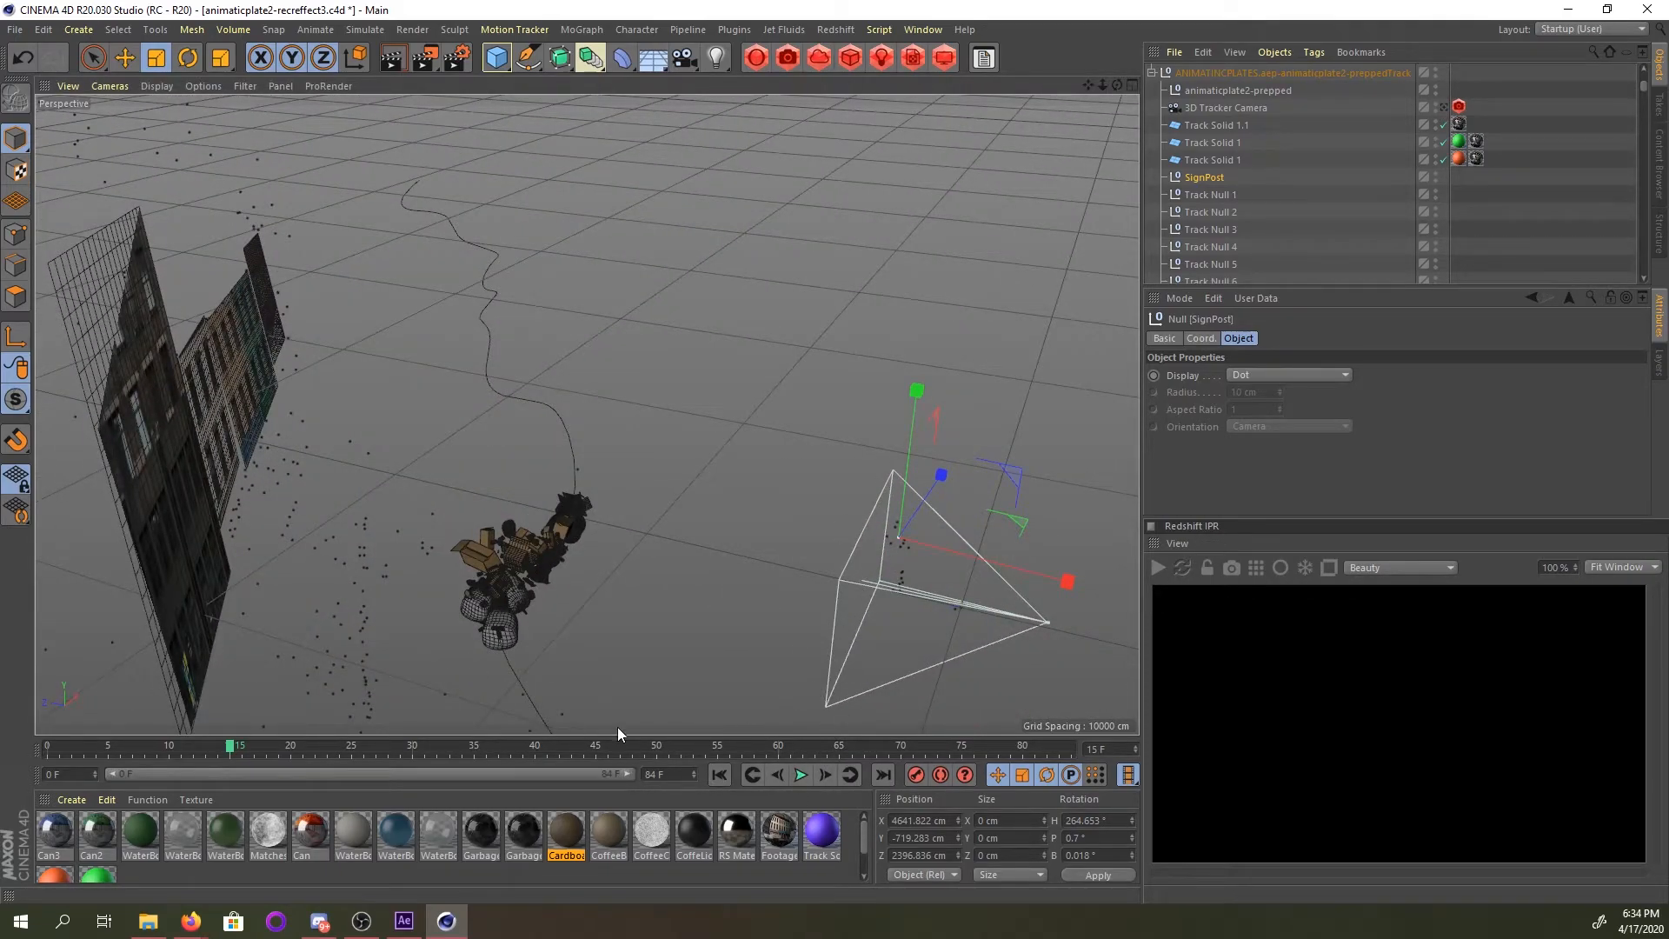
{"action": "left_click_drag", "start_coordinate": [540, 745], "coordinate": [839, 748]}
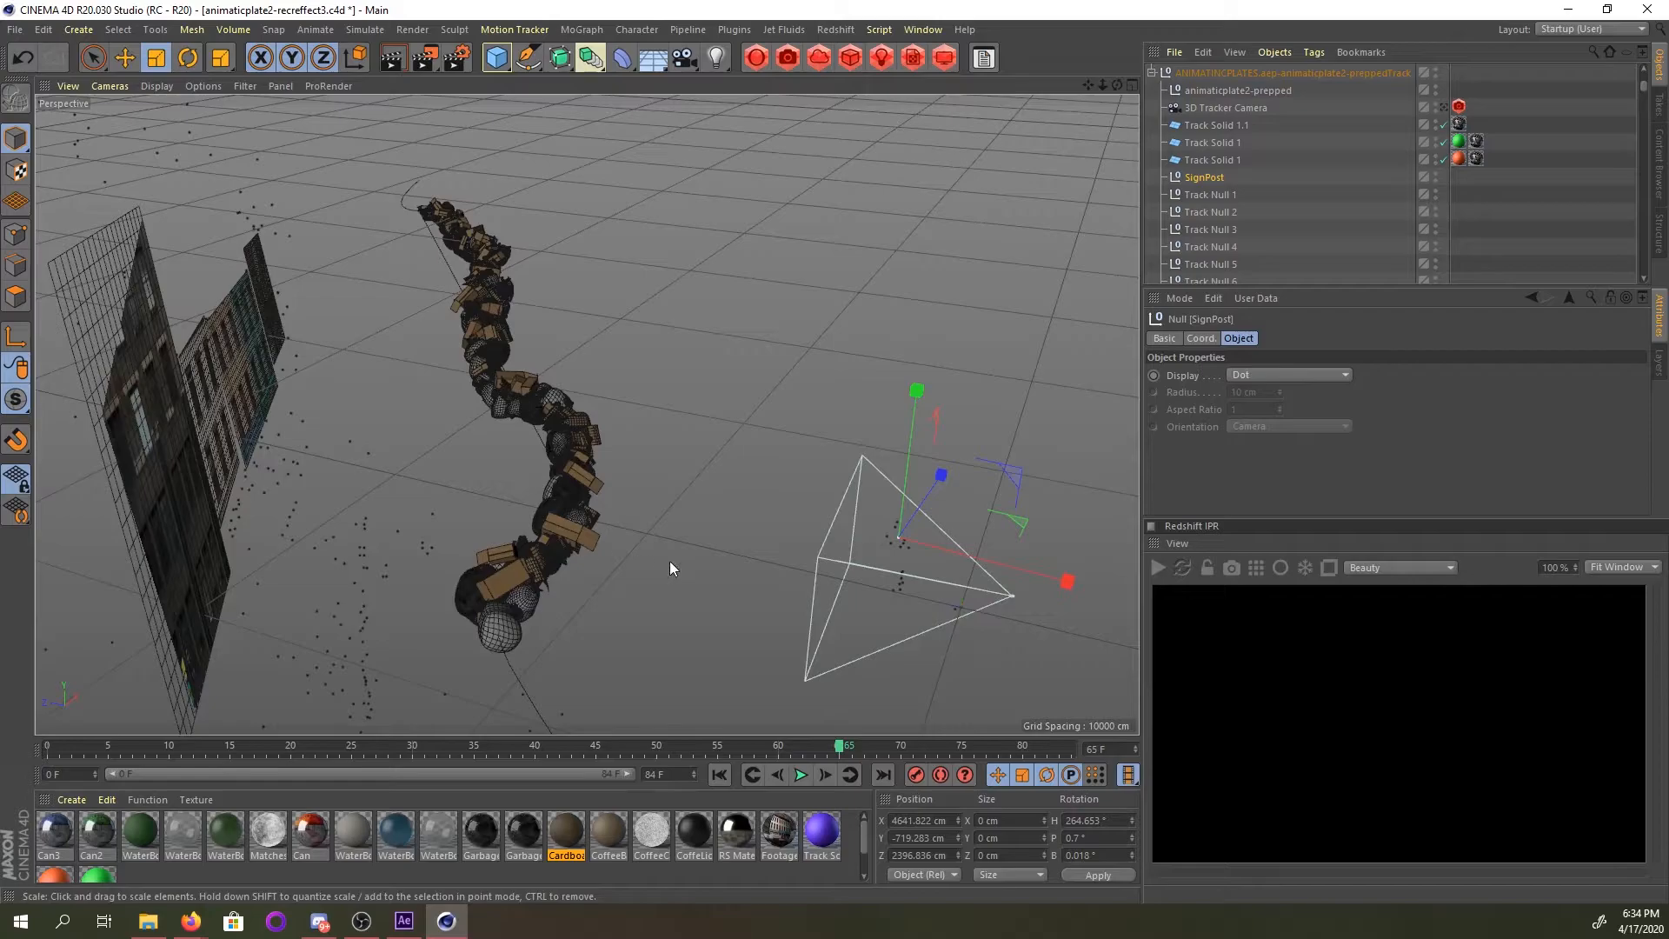
Select the 3D Tracker Camera and examine its motion path and frustum relative to the garbage trail up close.
{"action": "scroll", "coordinate": [980, 608], "scroll_direction": "up", "scroll_amount": 8}
{"action": "scroll", "coordinate": [883, 555], "scroll_direction": "up", "scroll_amount": 3}
{"action": "left_click", "coordinate": [1217, 107]}
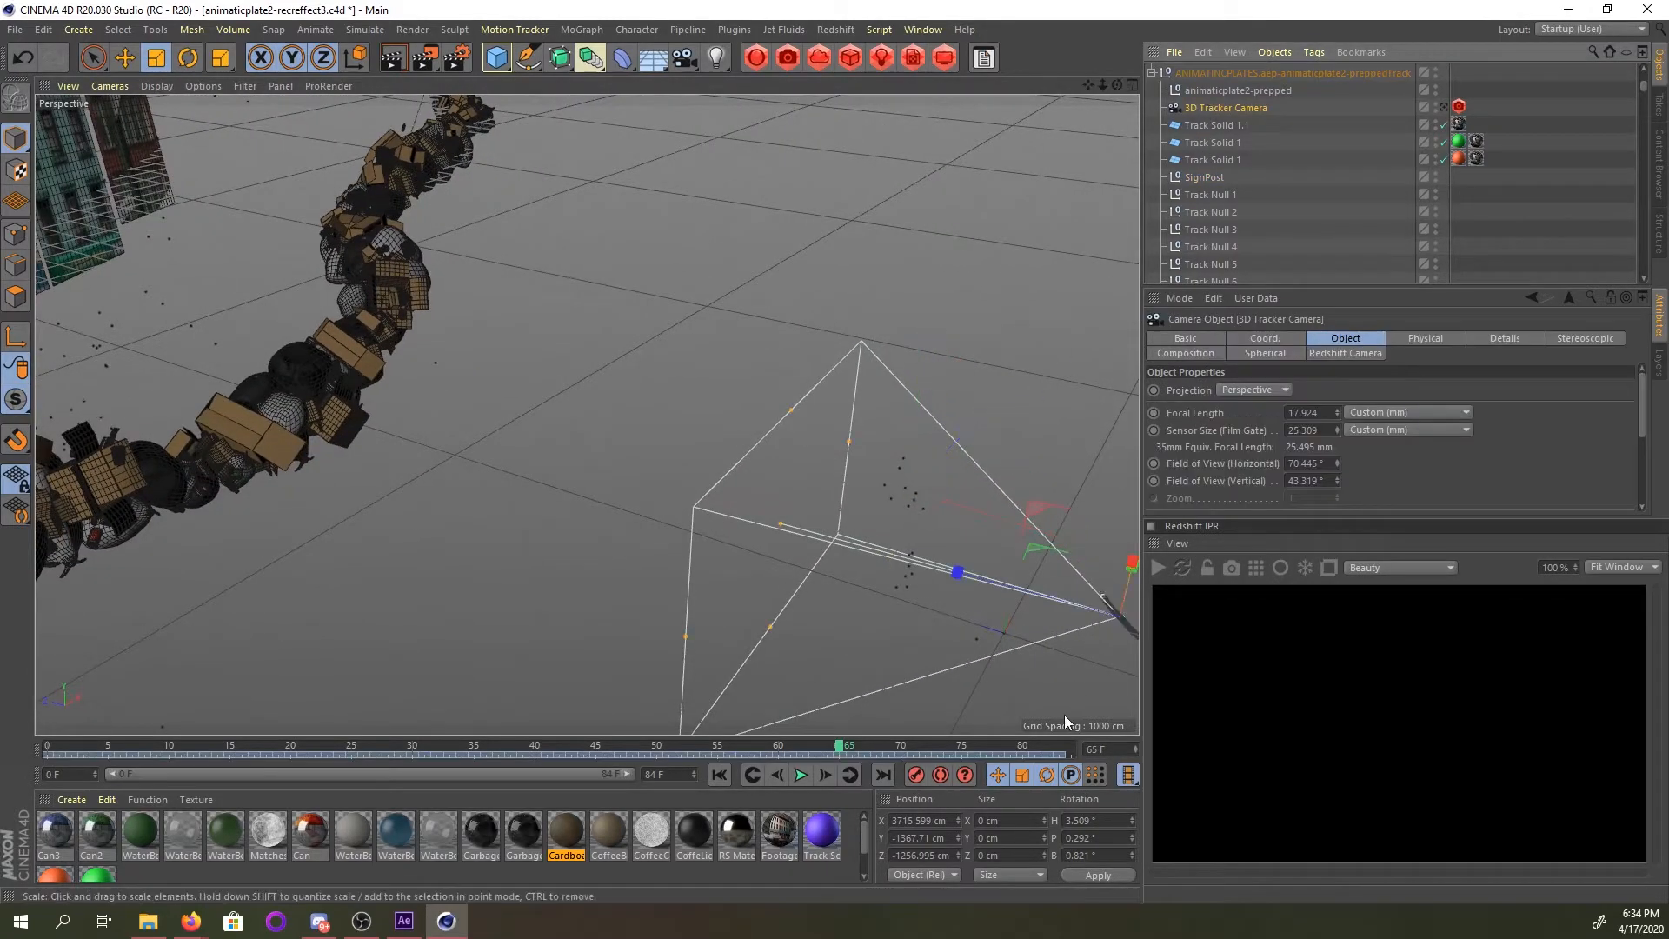
{"action": "scroll", "coordinate": [869, 617], "scroll_direction": "up", "scroll_amount": 6}
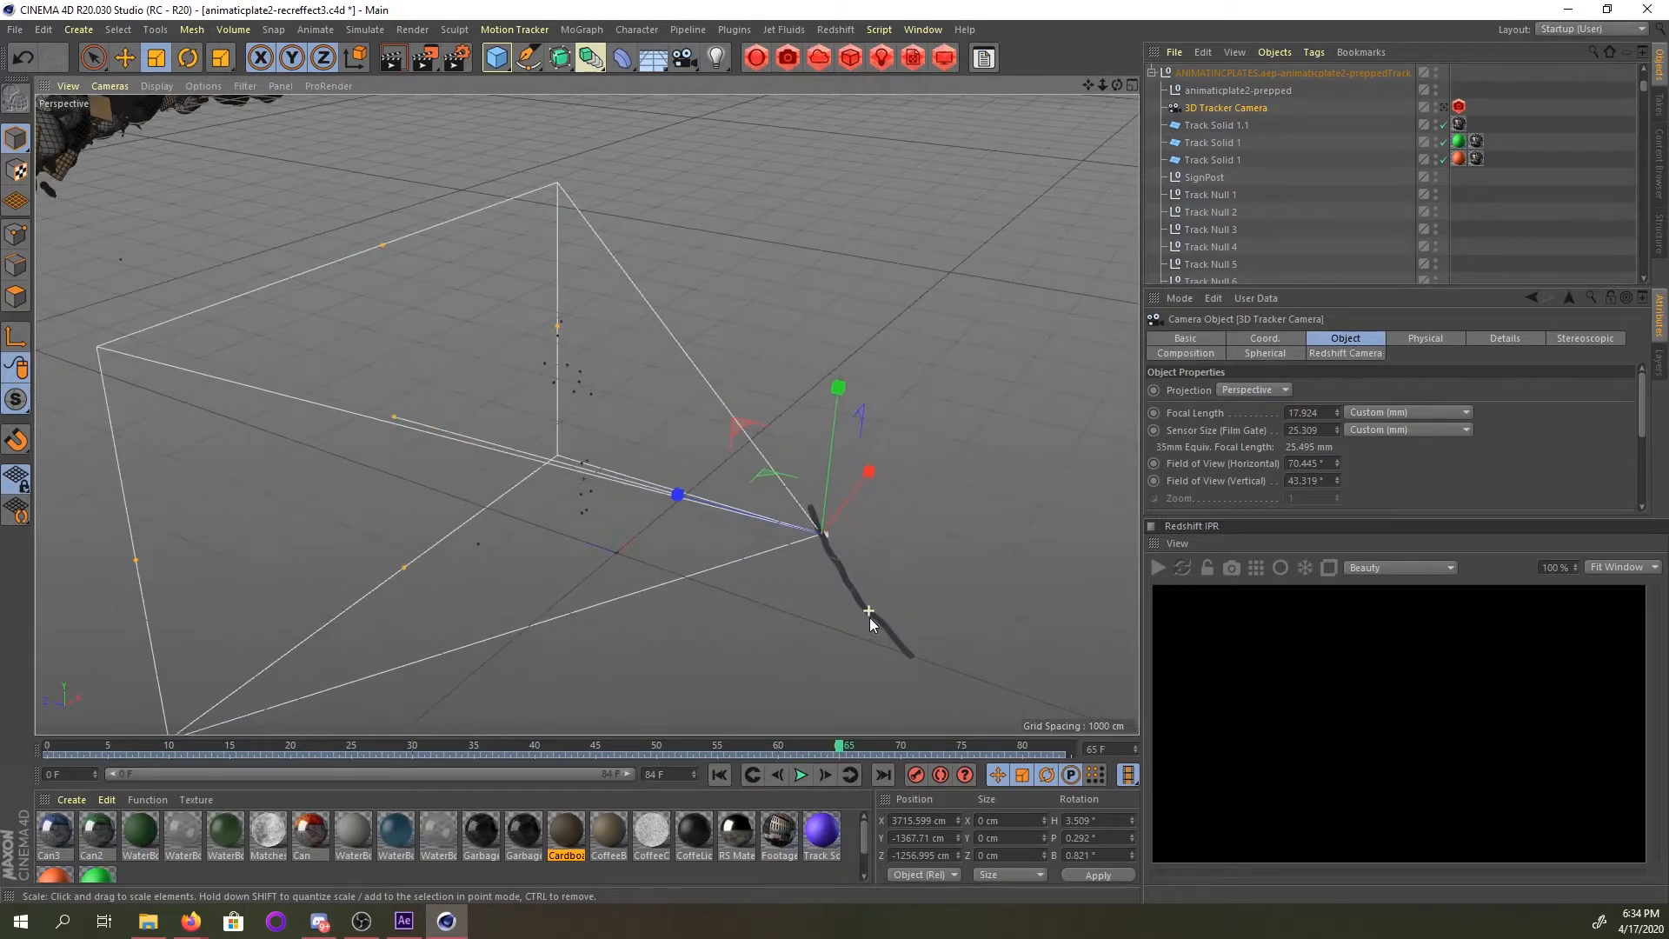
{"action": "scroll", "coordinate": [869, 618], "scroll_direction": "up", "scroll_amount": 1}
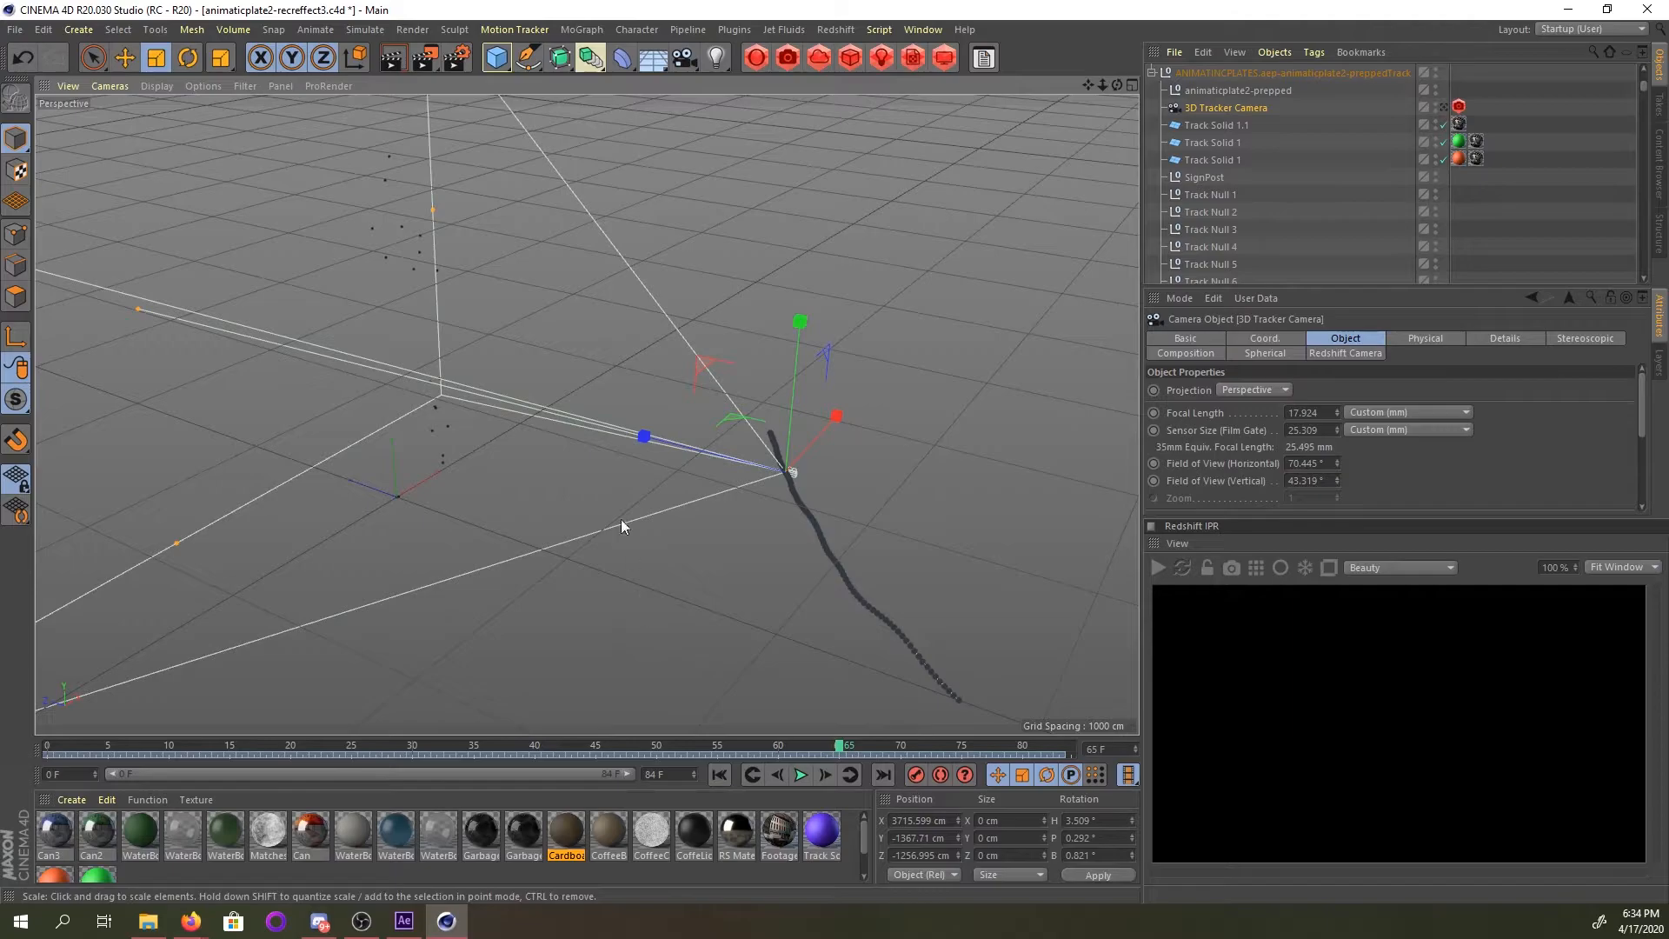
{"action": "left_click_drag", "start_coordinate": [612, 353], "coordinate": [775, 539], "text": "alt"}
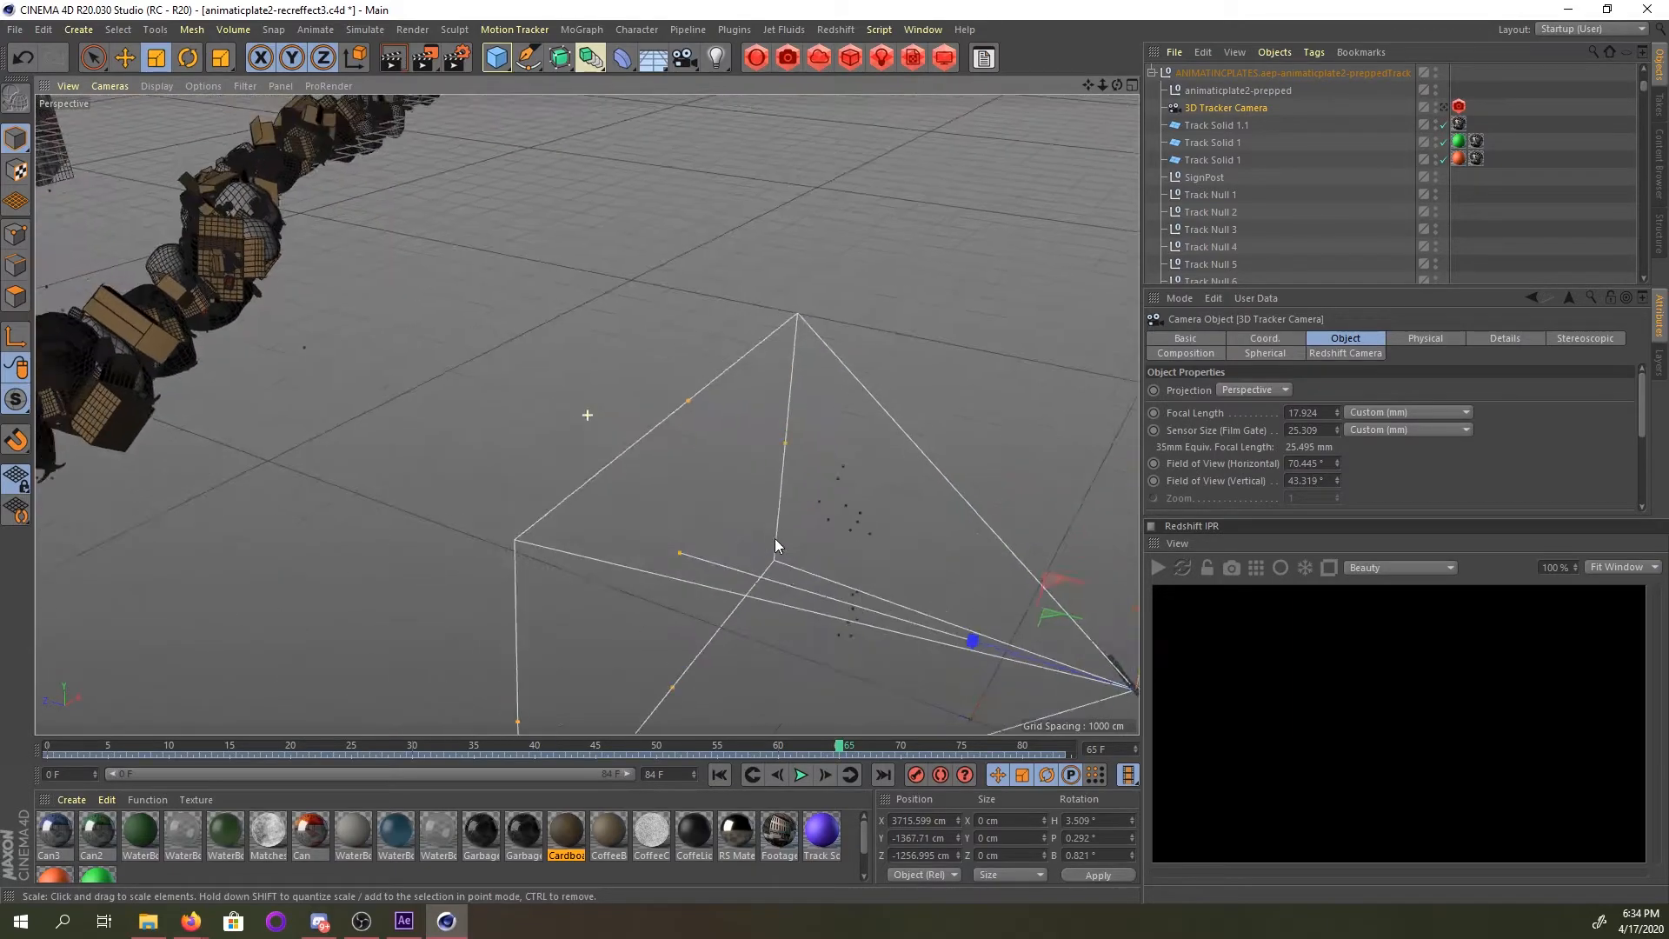
Switch to After Effects and examine the 3D track points around the street, cars and storefronts in the animaticplate2-prepped composition.
{"action": "left_click", "coordinate": [193, 923]}
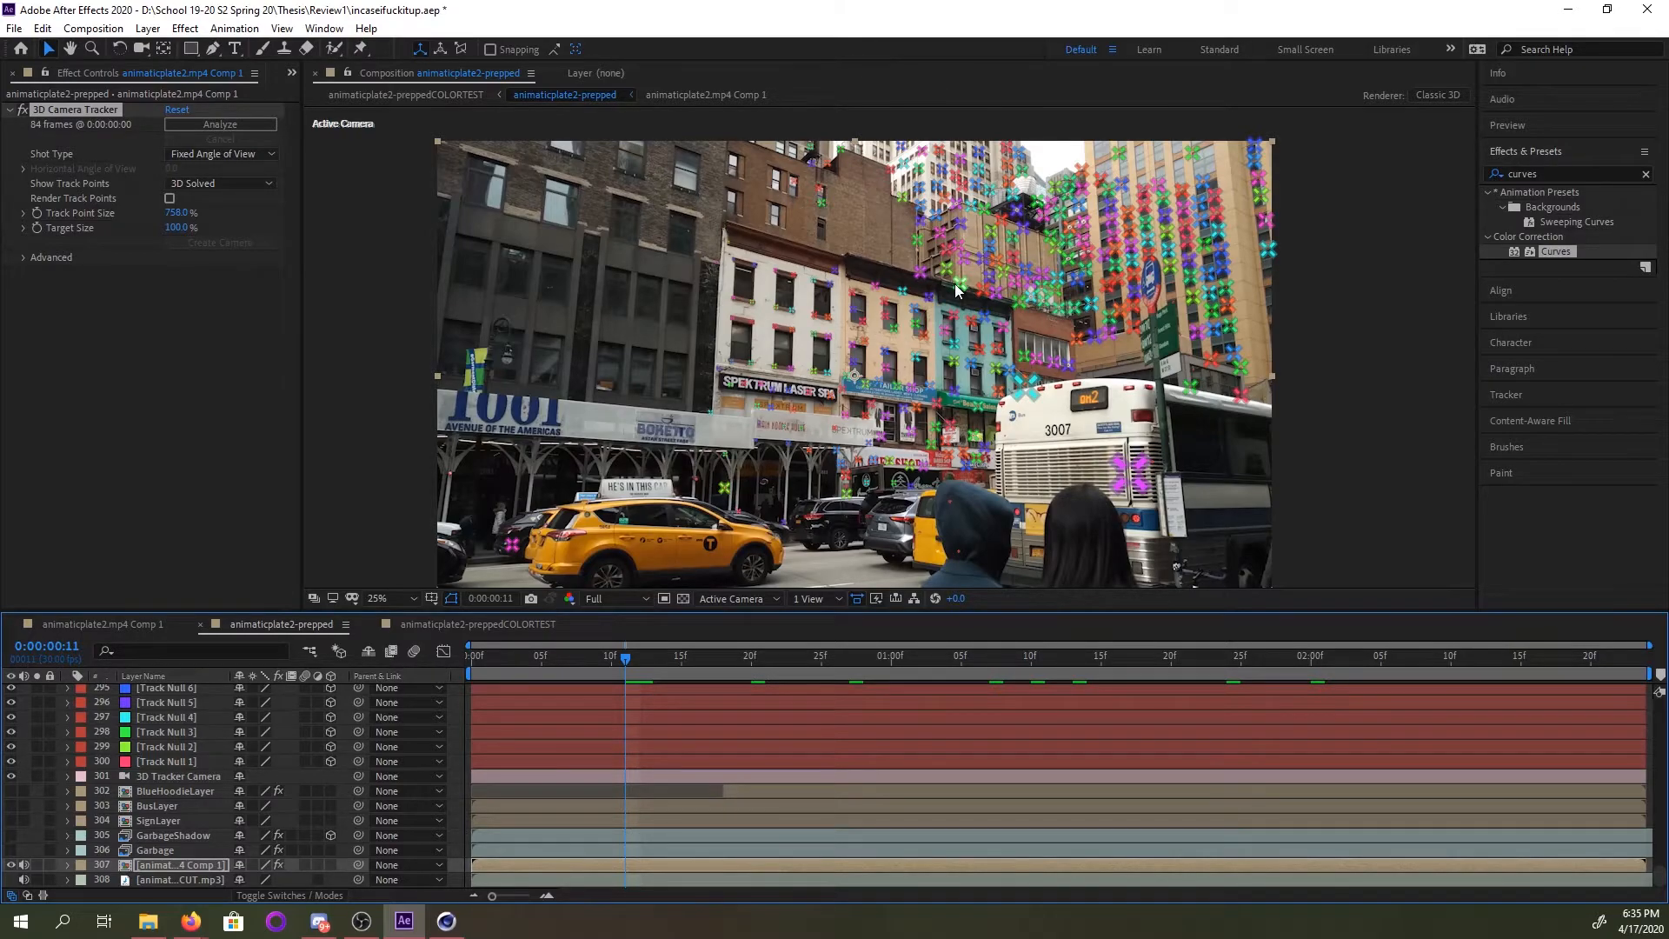
{"action": "scroll", "coordinate": [853, 537], "scroll_direction": "up", "scroll_amount": 4}
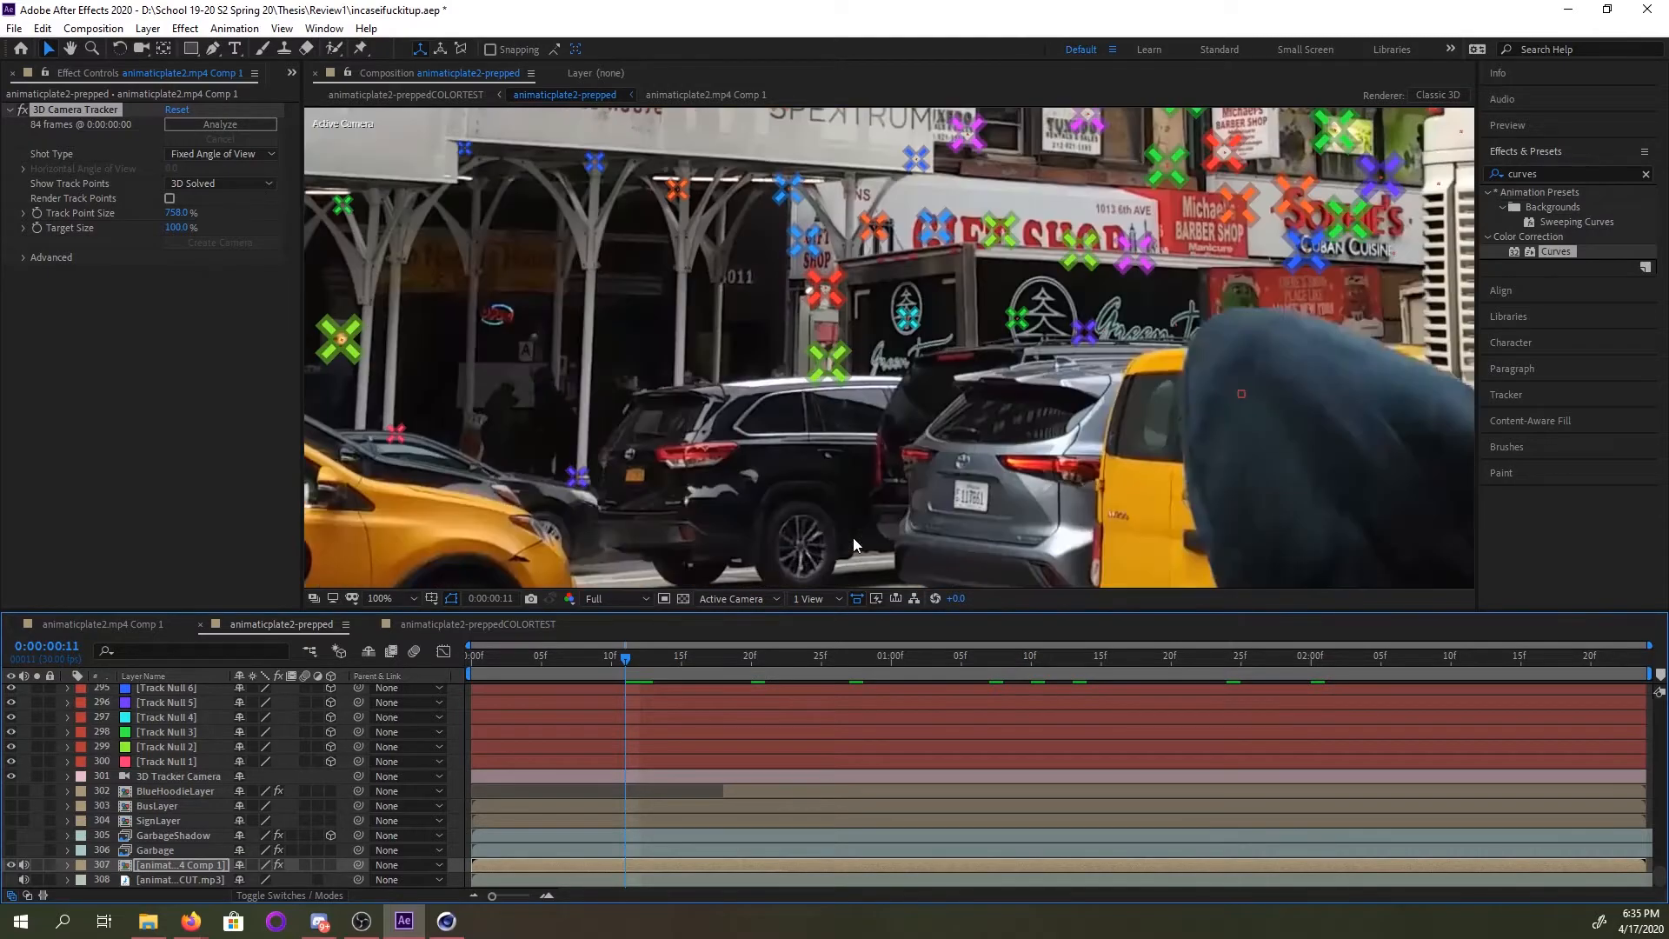
{"action": "left_click_drag", "start_coordinate": [557, 574], "coordinate": [784, 370]}
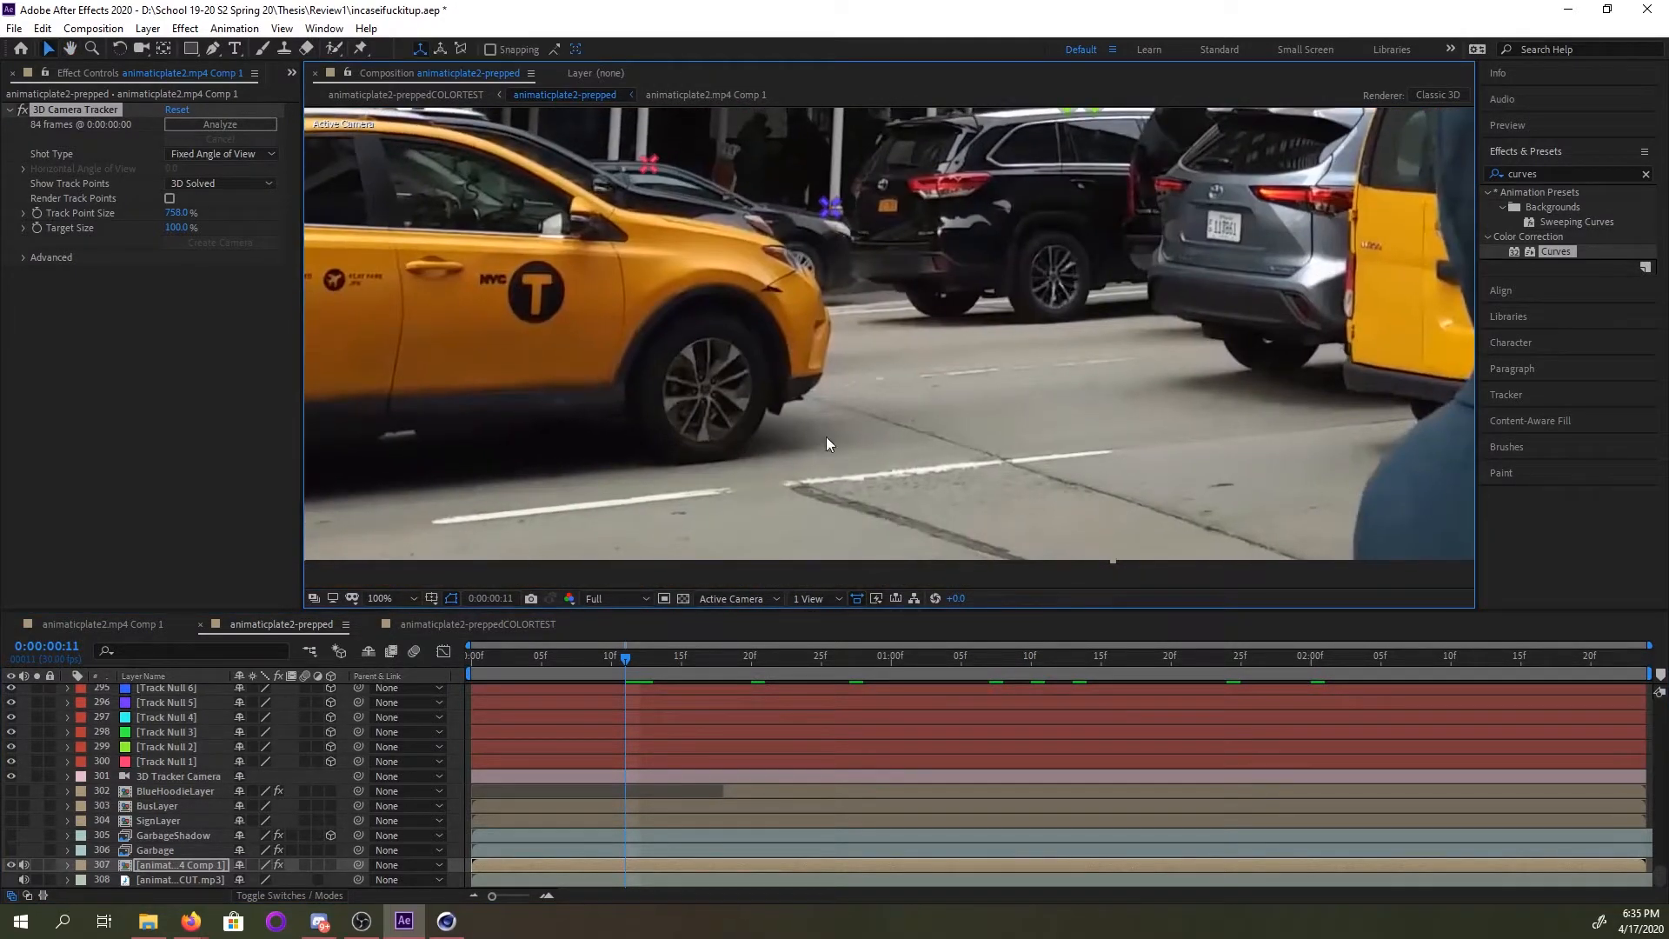
{"action": "left_click_drag", "start_coordinate": [652, 406], "coordinate": [762, 483]}
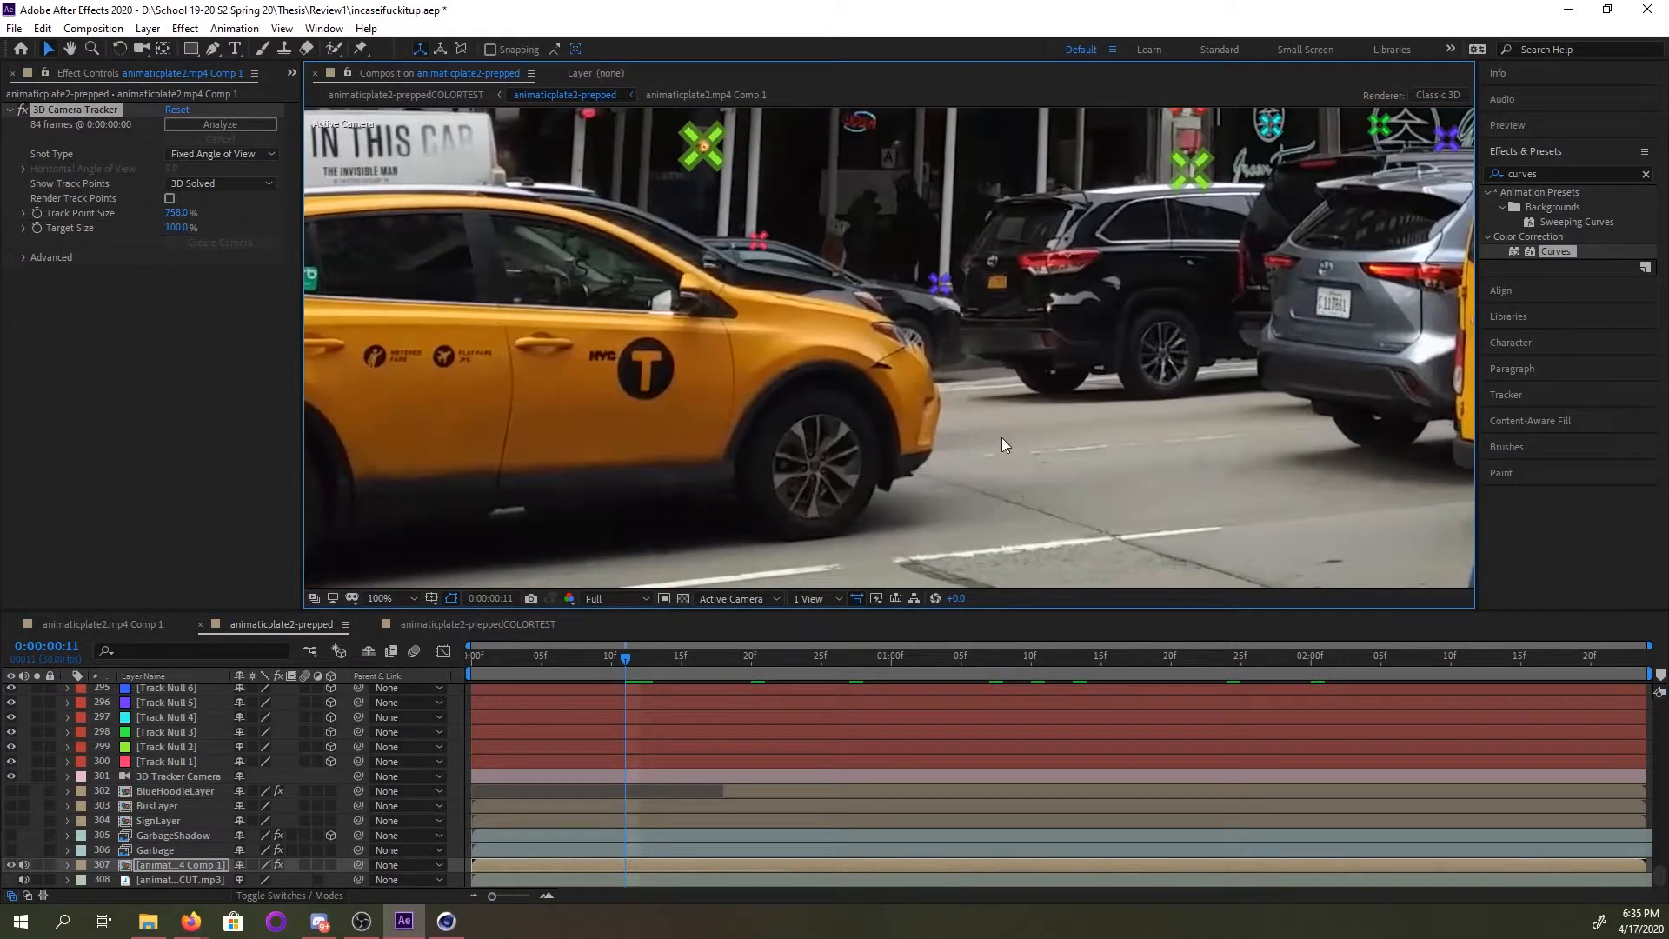
{"action": "scroll", "coordinate": [1002, 437], "scroll_direction": "down", "scroll_amount": 2}
{"action": "left_click_drag", "start_coordinate": [1126, 337], "coordinate": [1030, 430]}
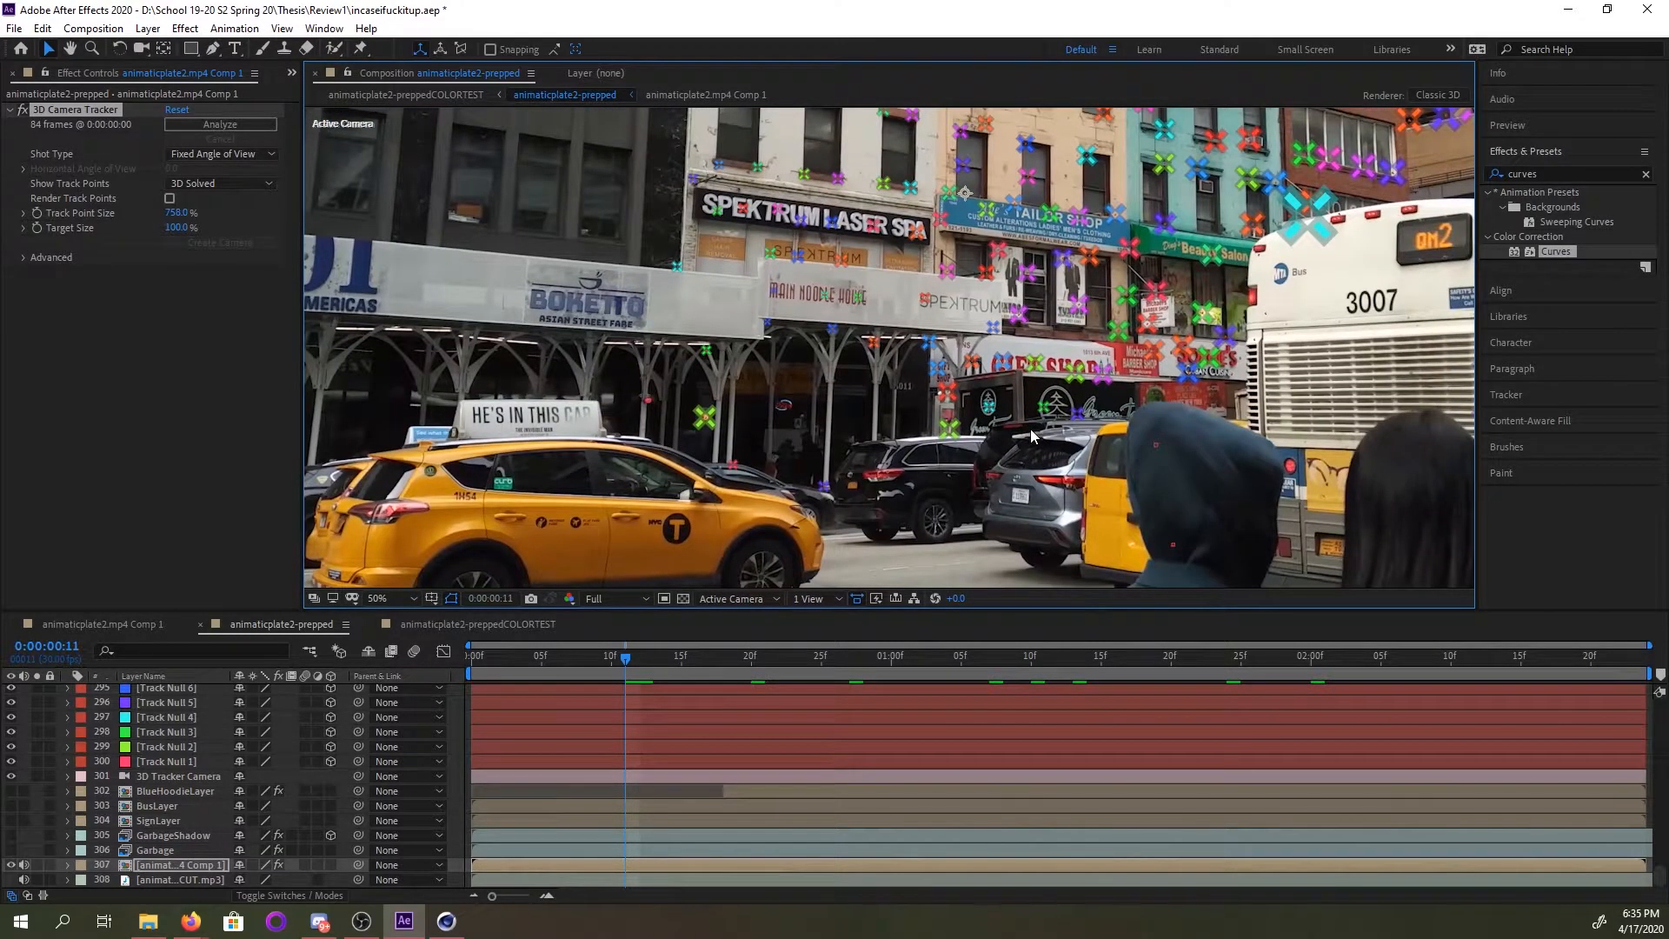
Return to Cinema 4D and examine the space between the tracker camera, garbage trail and building solids.
{"action": "left_click", "coordinate": [436, 918]}
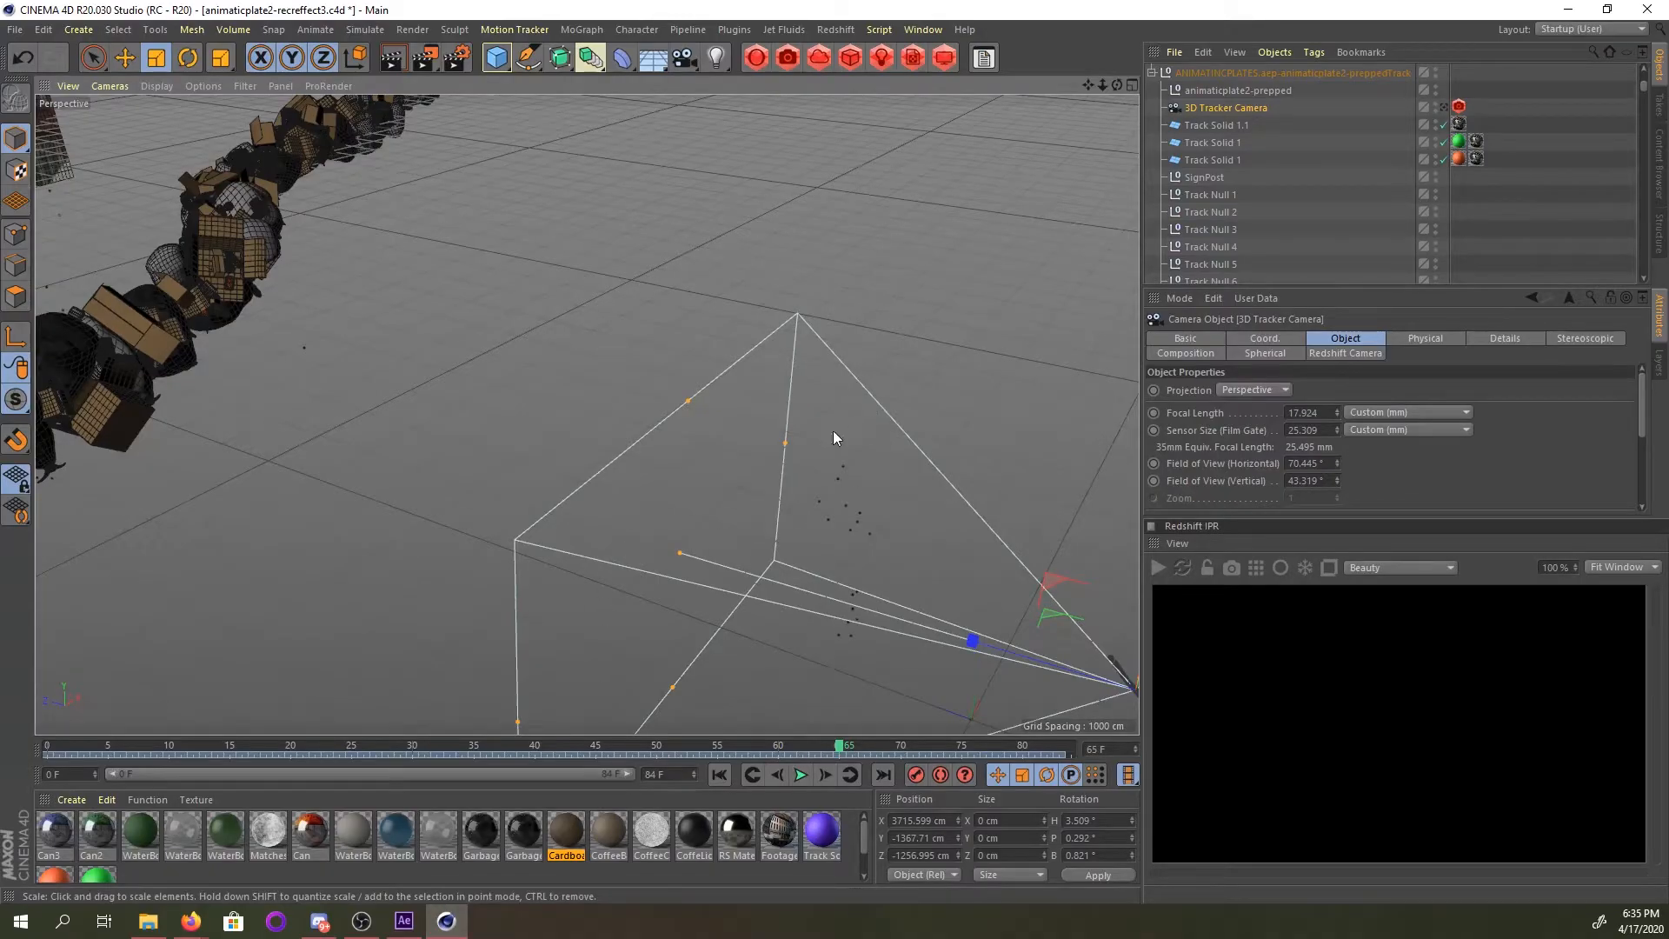
{"action": "left_click_drag", "start_coordinate": [731, 447], "coordinate": [624, 439], "text": "alt"}
{"action": "scroll", "coordinate": [609, 405], "scroll_direction": "down", "scroll_amount": 4}
{"action": "scroll", "coordinate": [516, 268], "scroll_direction": "down", "scroll_amount": 2}
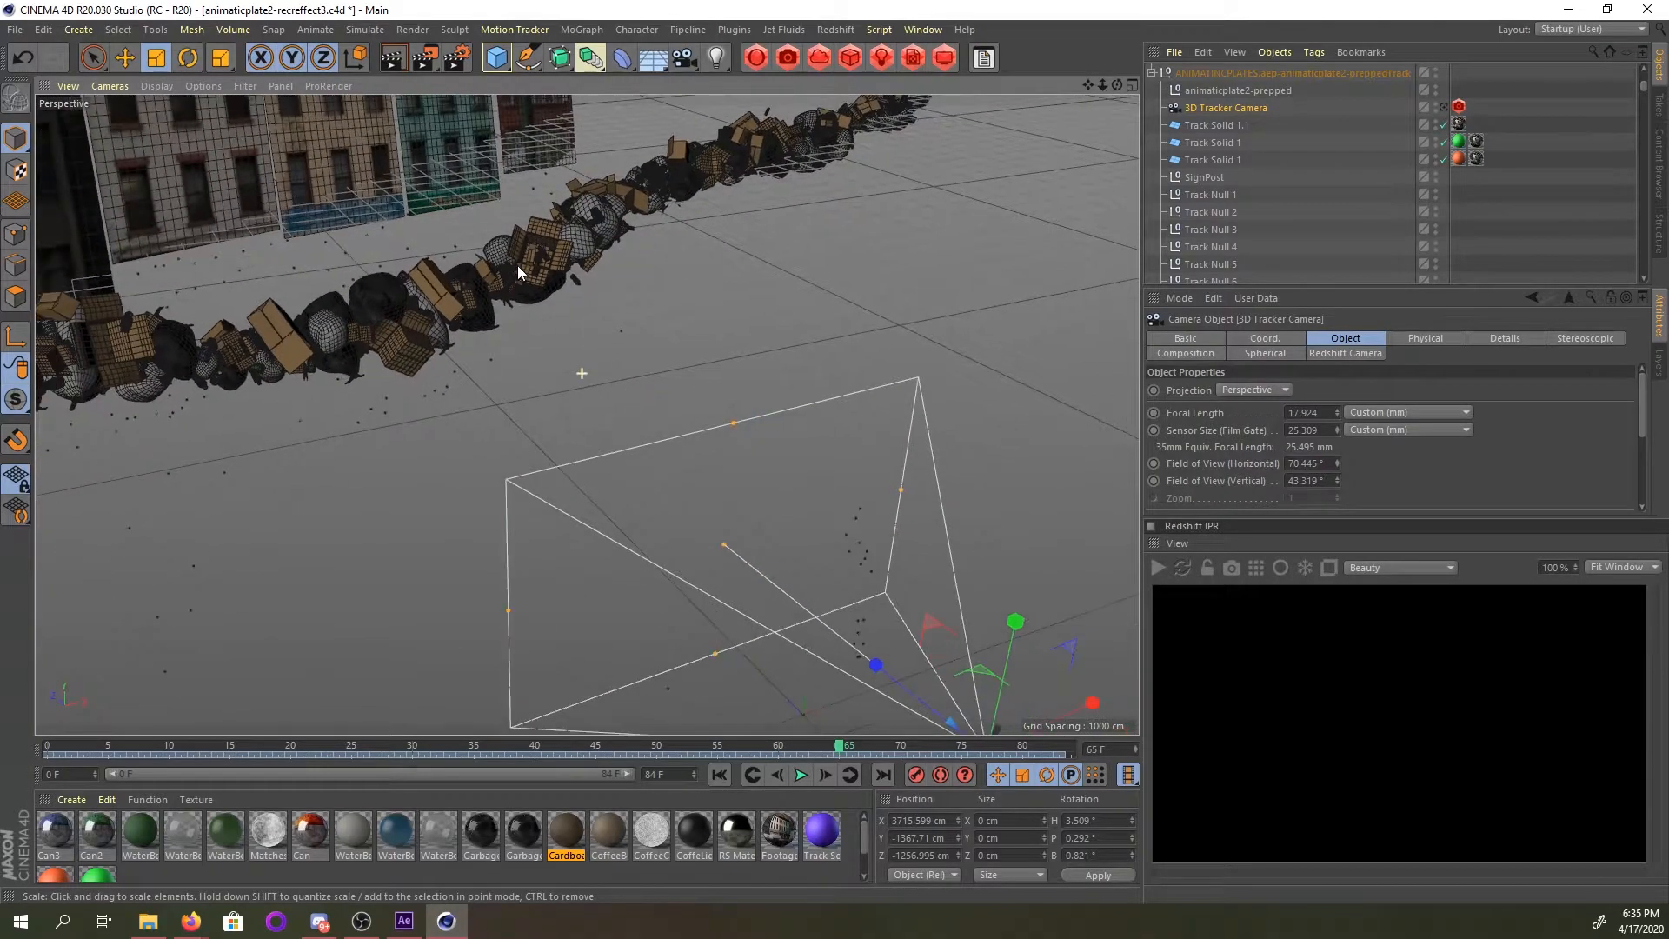
{"action": "scroll", "coordinate": [519, 259], "scroll_direction": "down", "scroll_amount": 1}
{"action": "middle_click_drag", "start_coordinate": [551, 233], "coordinate": [560, 352], "text": "alt"}
{"action": "scroll", "coordinate": [560, 351], "scroll_direction": "down", "scroll_amount": 4}
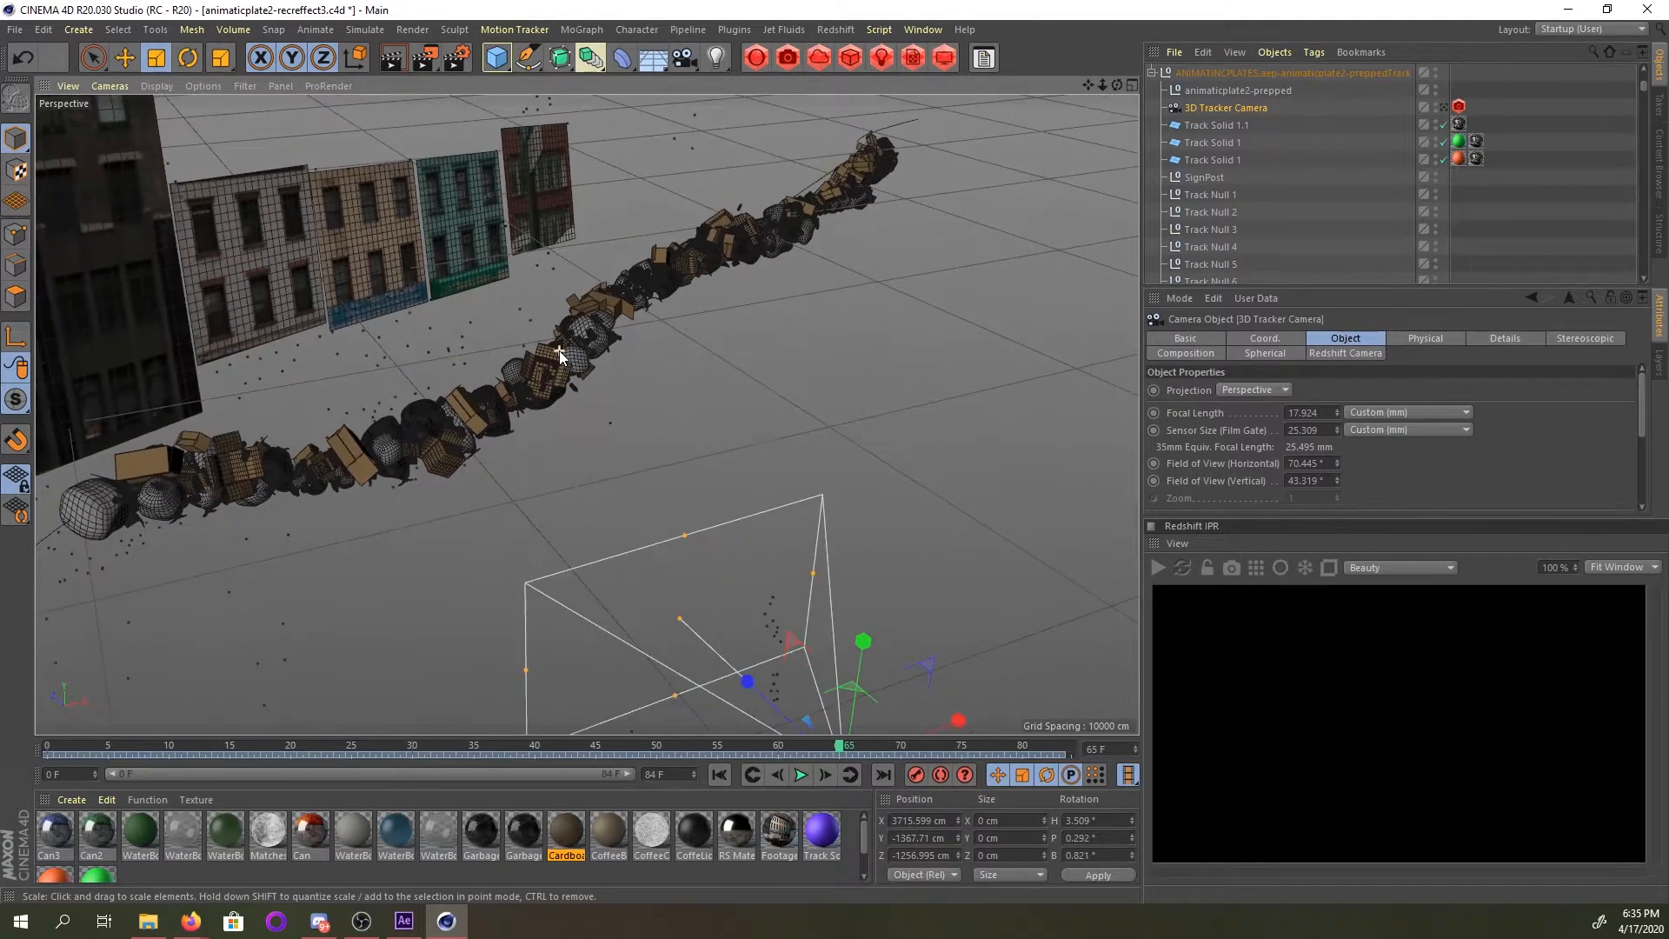
{"action": "left_click_drag", "start_coordinate": [563, 366], "coordinate": [682, 346], "text": "alt"}
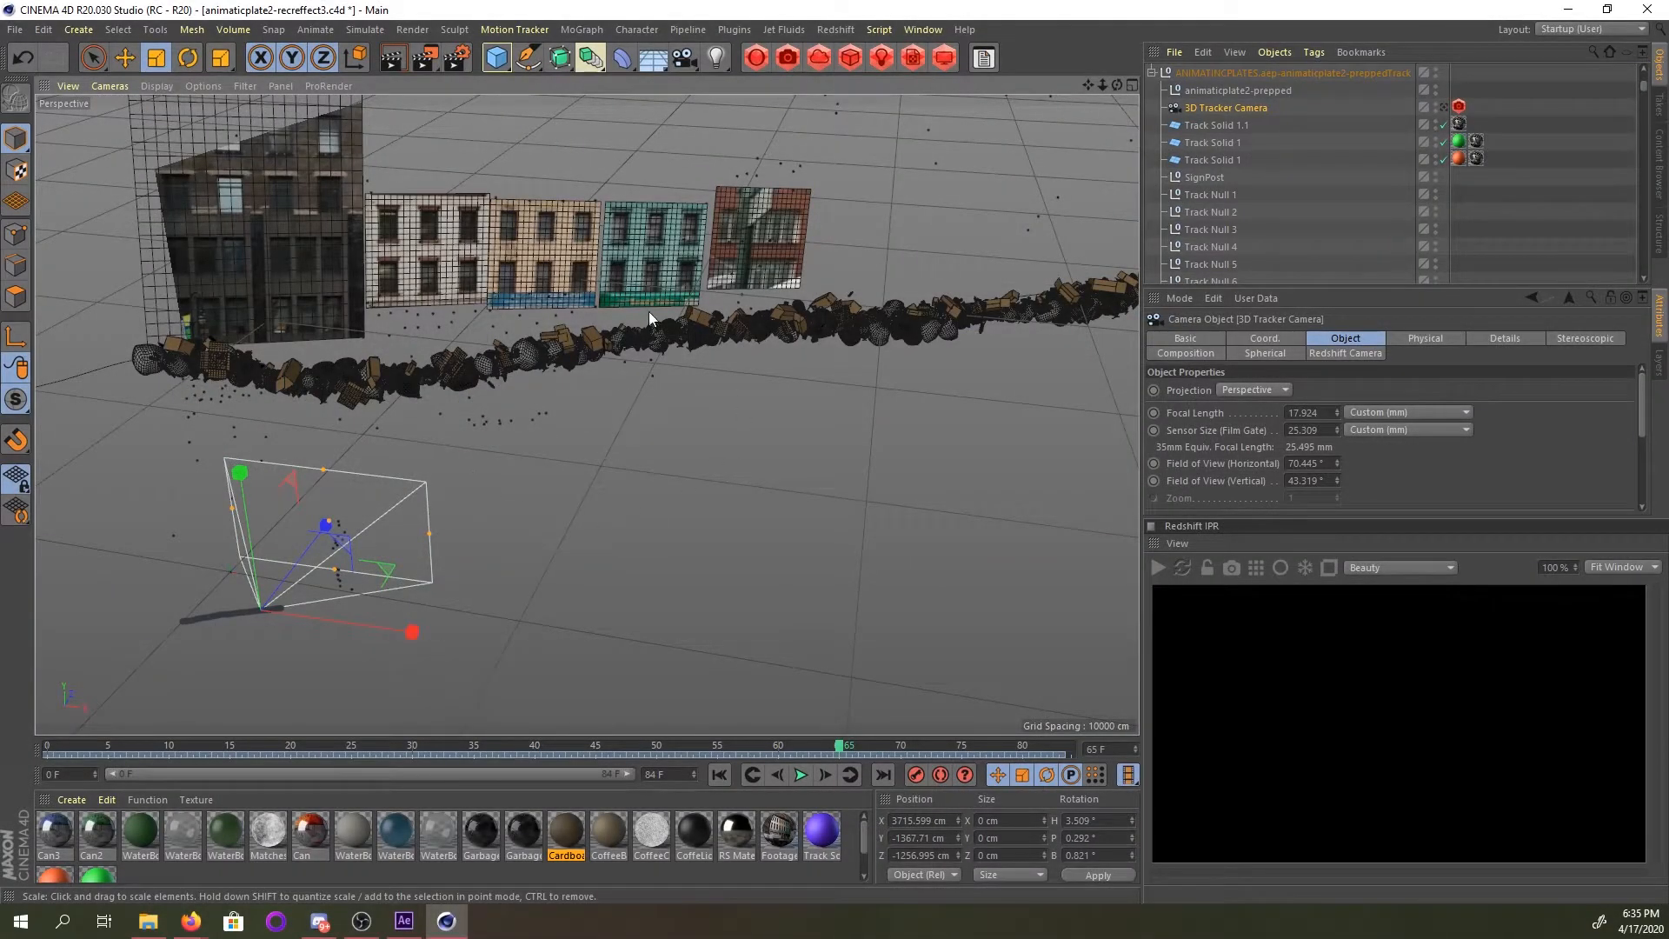
{"action": "left_click_drag", "start_coordinate": [646, 443], "coordinate": [582, 407], "text": "alt"}
Add a plane and move it below the garbage trail, to about Y -4003 cm and Z 12251 cm.
{"action": "left_click_drag", "start_coordinate": [498, 54], "coordinate": [615, 108]}
{"action": "left_click_drag", "start_coordinate": [452, 436], "coordinate": [1130, 383], "text": "alt"}
{"action": "left_click_drag", "start_coordinate": [608, 409], "coordinate": [582, 353], "text": "alt"}
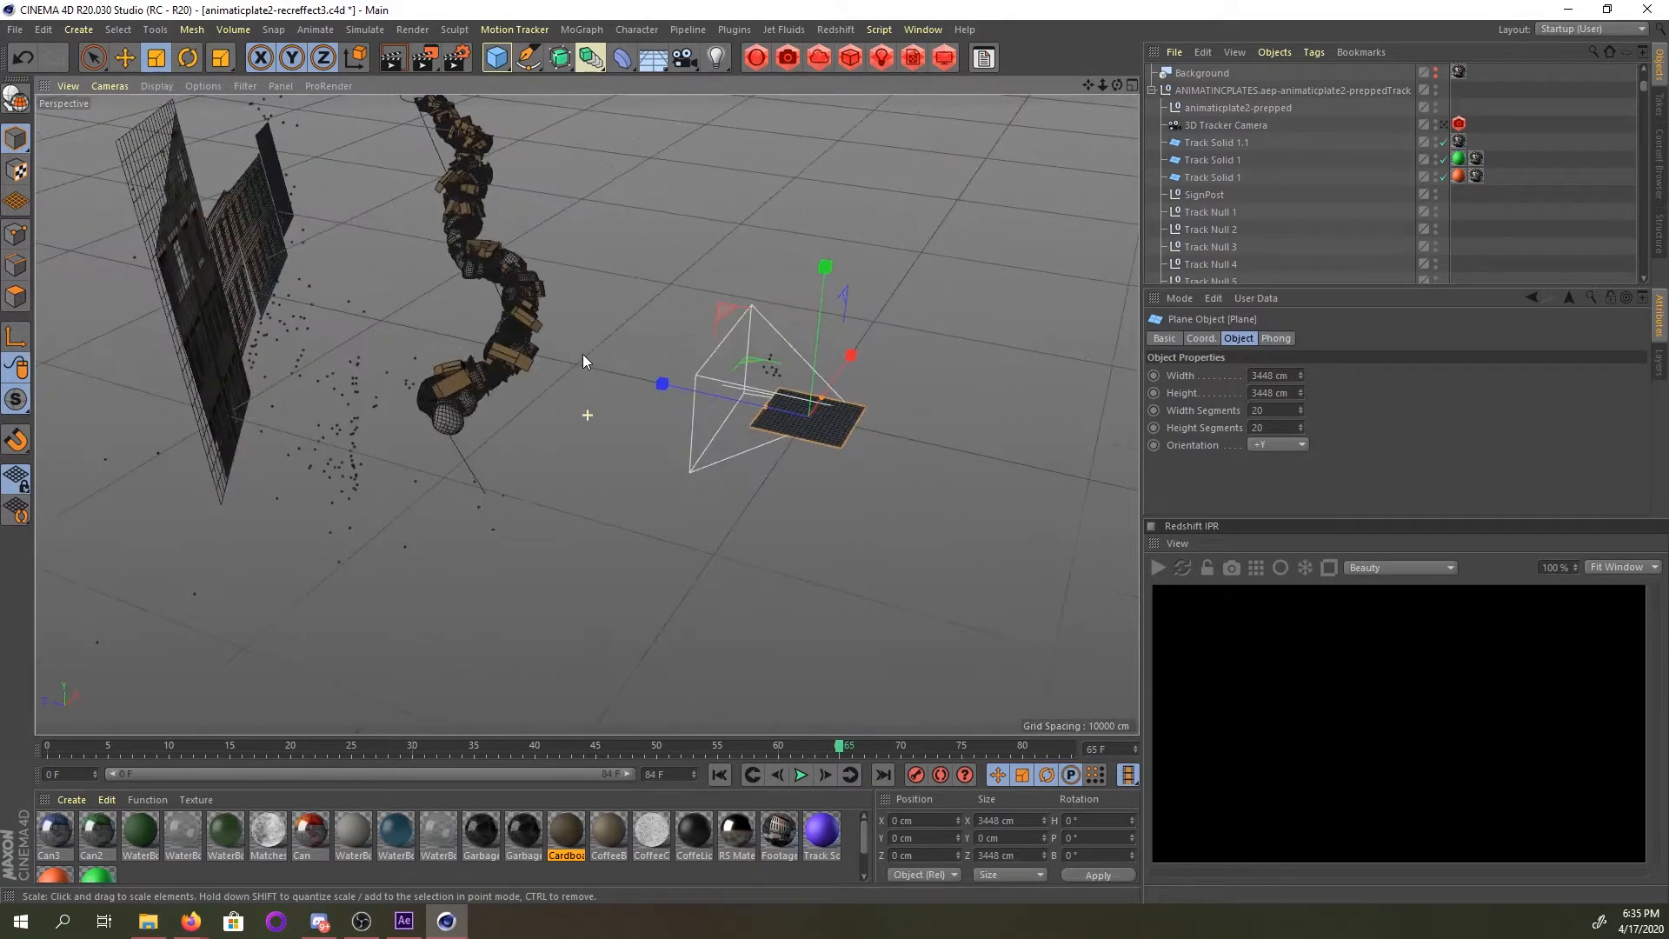
{"action": "left_click", "coordinate": [127, 58]}
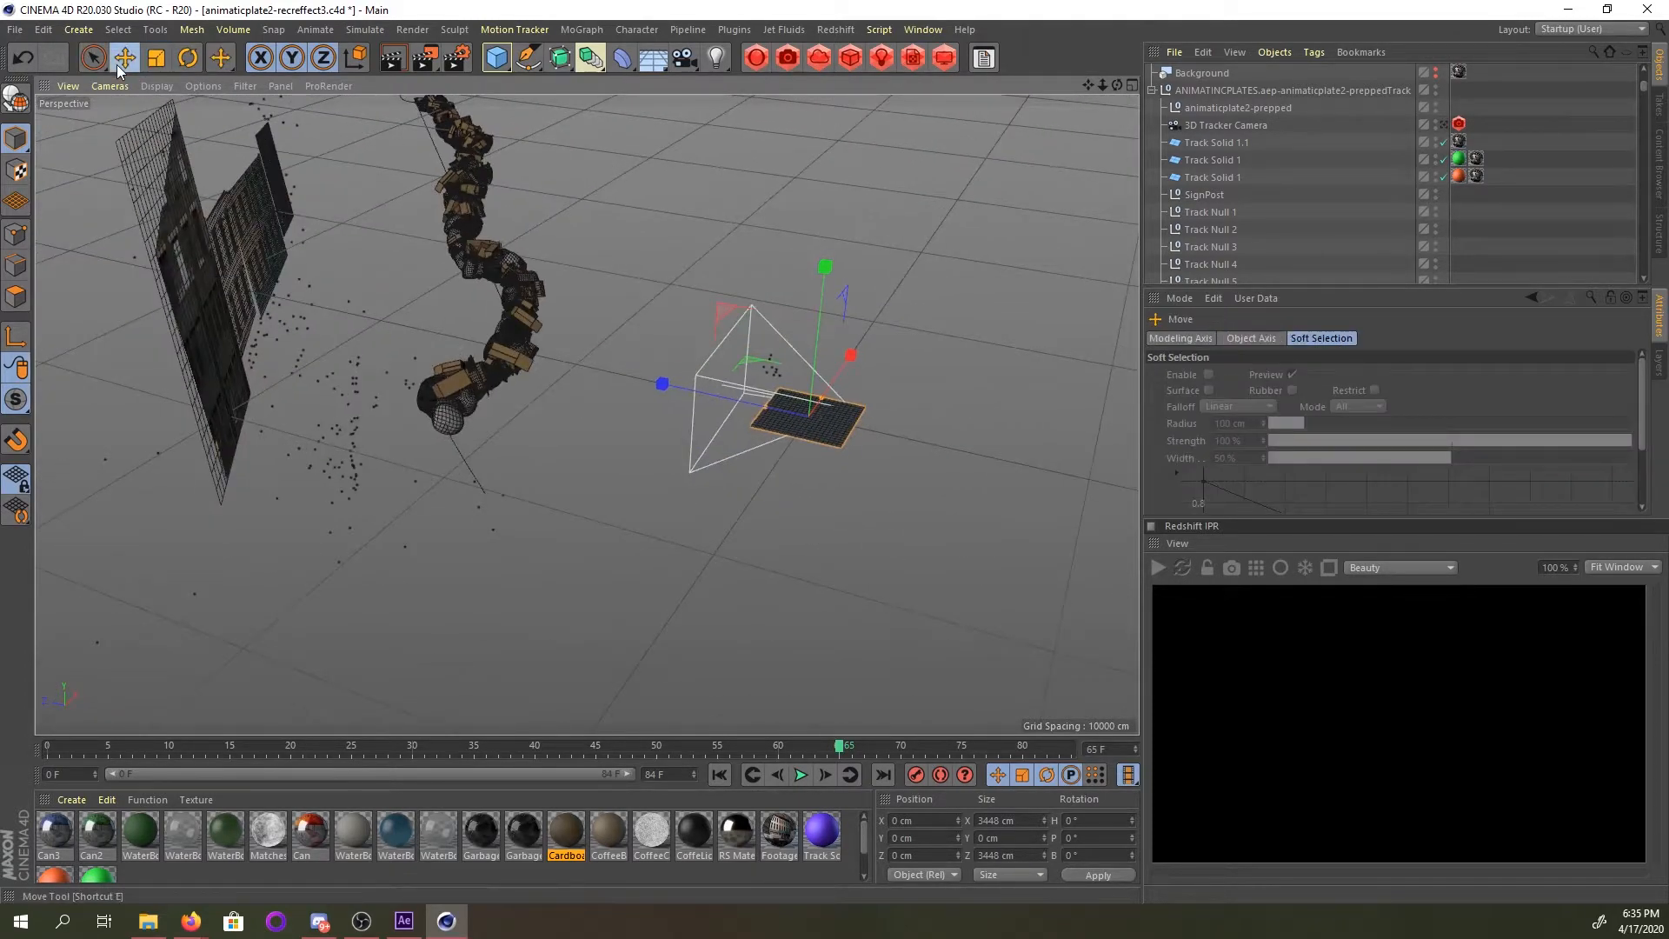
{"action": "left_click_drag", "start_coordinate": [669, 389], "coordinate": [247, 224]}
{"action": "left_click_drag", "start_coordinate": [221, 157], "coordinate": [226, 246]}
{"action": "left_click_drag", "start_coordinate": [252, 322], "coordinate": [274, 309], "text": "alt"}
Rotate the plane to about H 22.7°, P -9.2°, B 10.3° against the 3D Tracker Camera view and scale it to about 34625 cm square.
{"action": "left_click", "coordinate": [188, 59]}
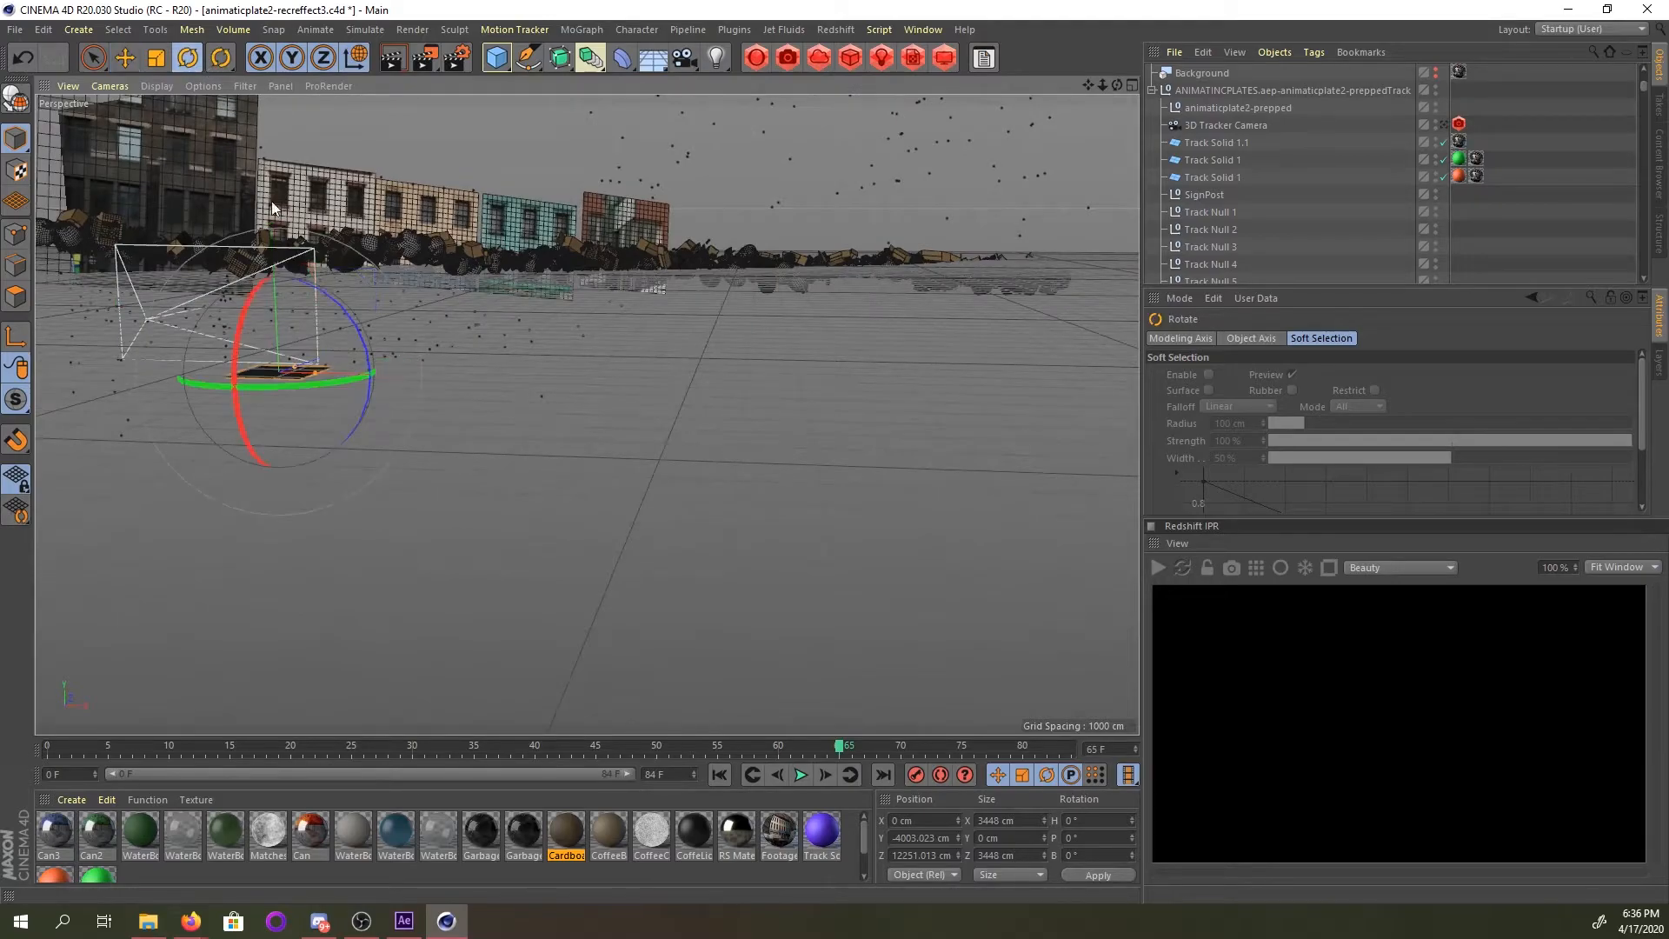
{"action": "mouse_move", "coordinate": [369, 376]}
{"action": "left_mouse_down"}
{"action": "mouse_move", "coordinate": [344, 383]}
{"action": "mouse_move", "coordinate": [395, 373]}
{"action": "left_mouse_up"}
{"action": "left_click_drag", "start_coordinate": [242, 297], "coordinate": [238, 383], "text": "alt"}
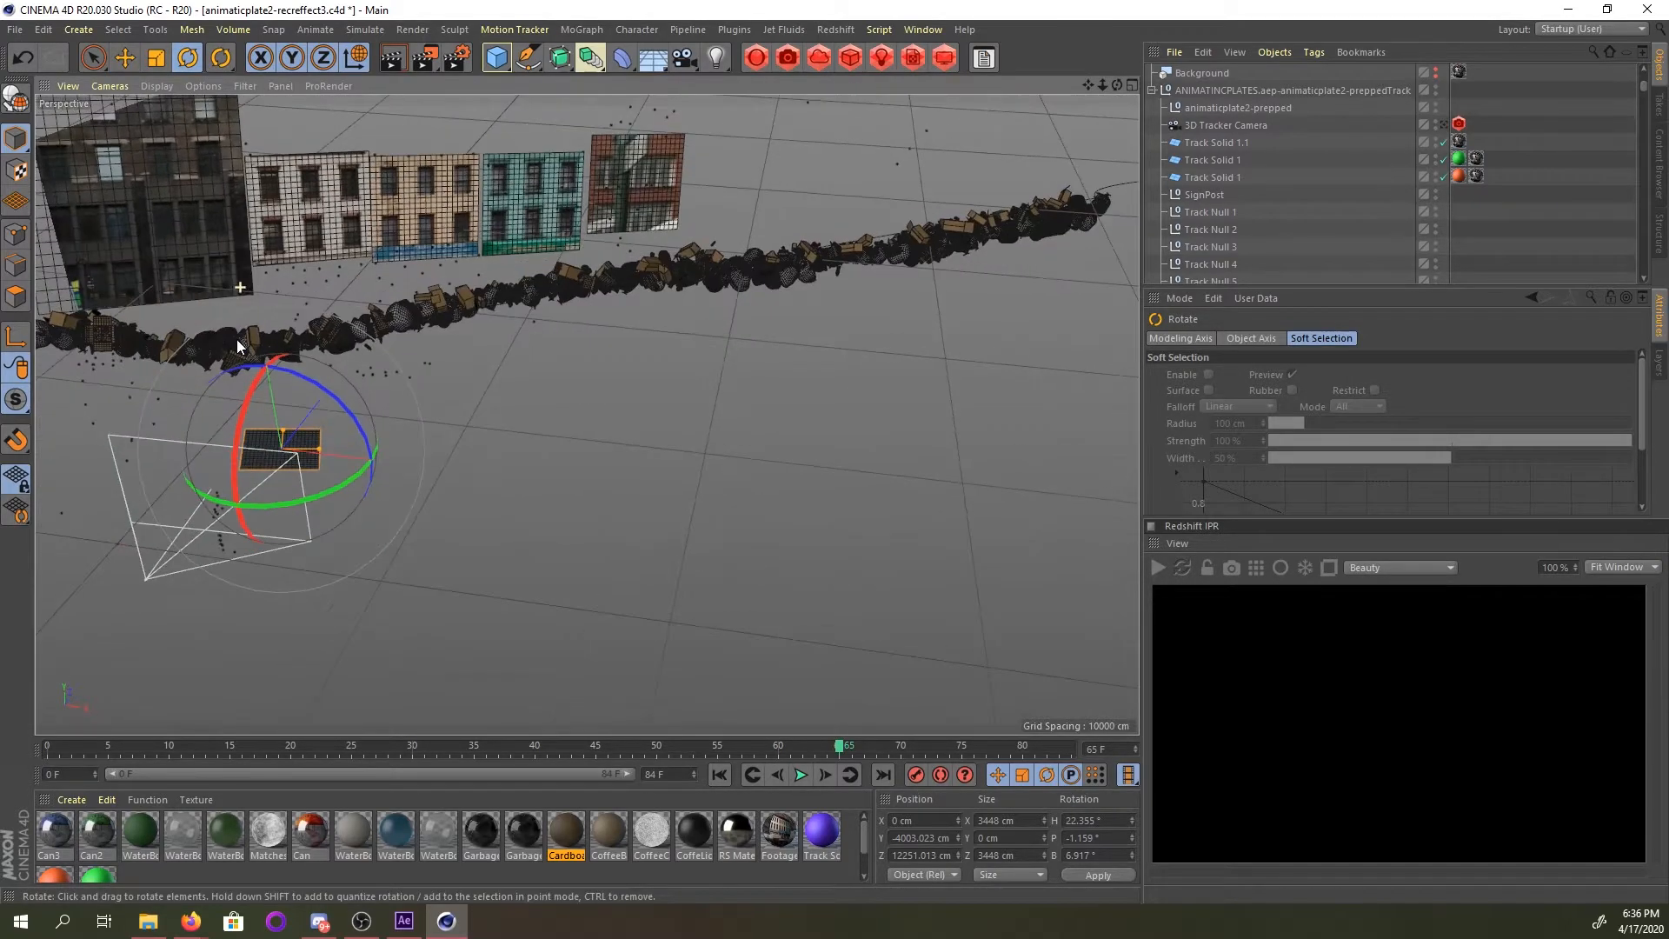
{"action": "left_click", "coordinate": [1445, 124]}
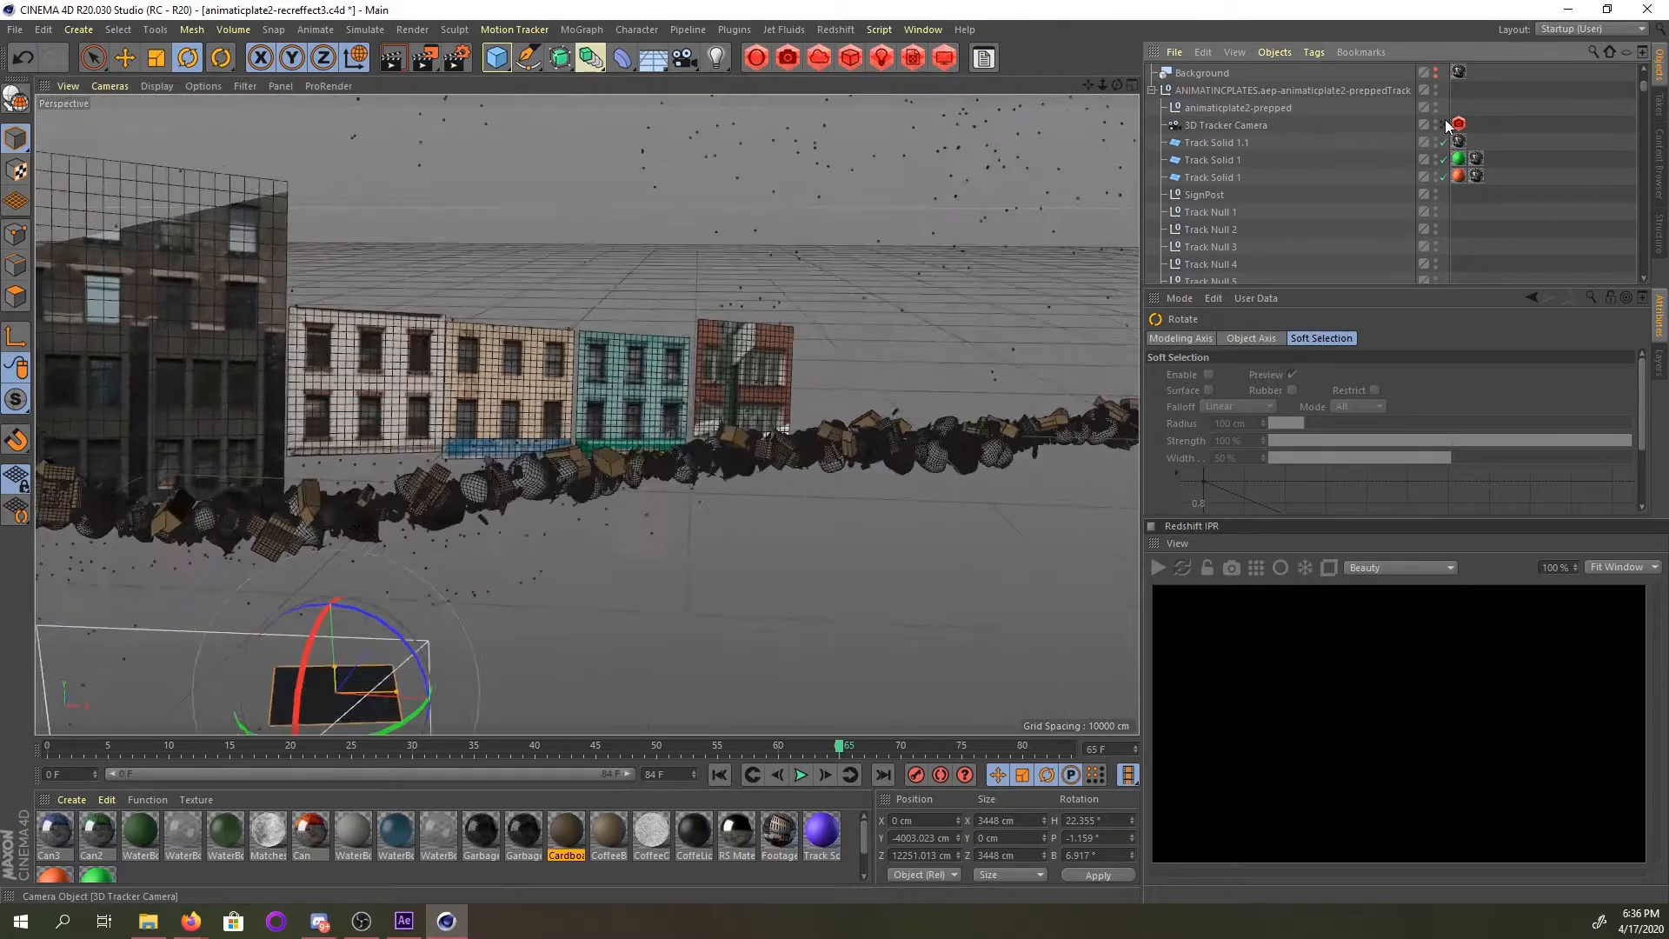
{"action": "left_click_drag", "start_coordinate": [523, 632], "coordinate": [525, 651]}
{"action": "left_click", "coordinate": [157, 58]}
{"action": "left_click_drag", "start_coordinate": [418, 445], "coordinate": [533, 614]}
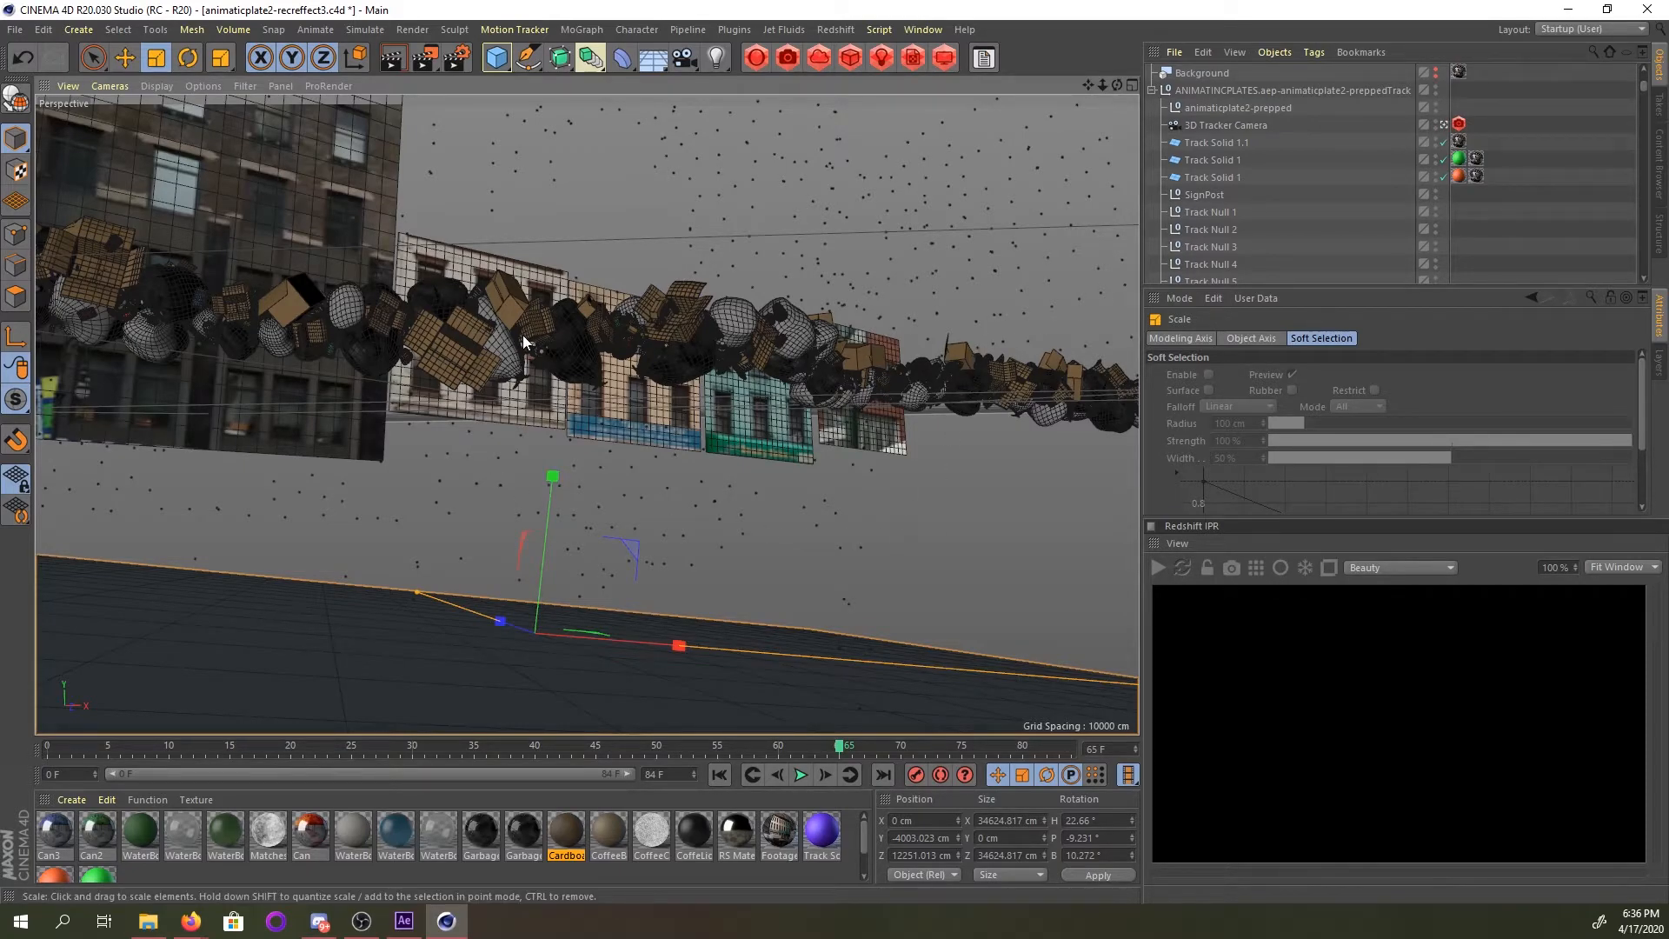
Switch to Firefox and open the HDRIs collection on hdrihaven.com.
{"action": "left_click", "coordinate": [1231, 127]}
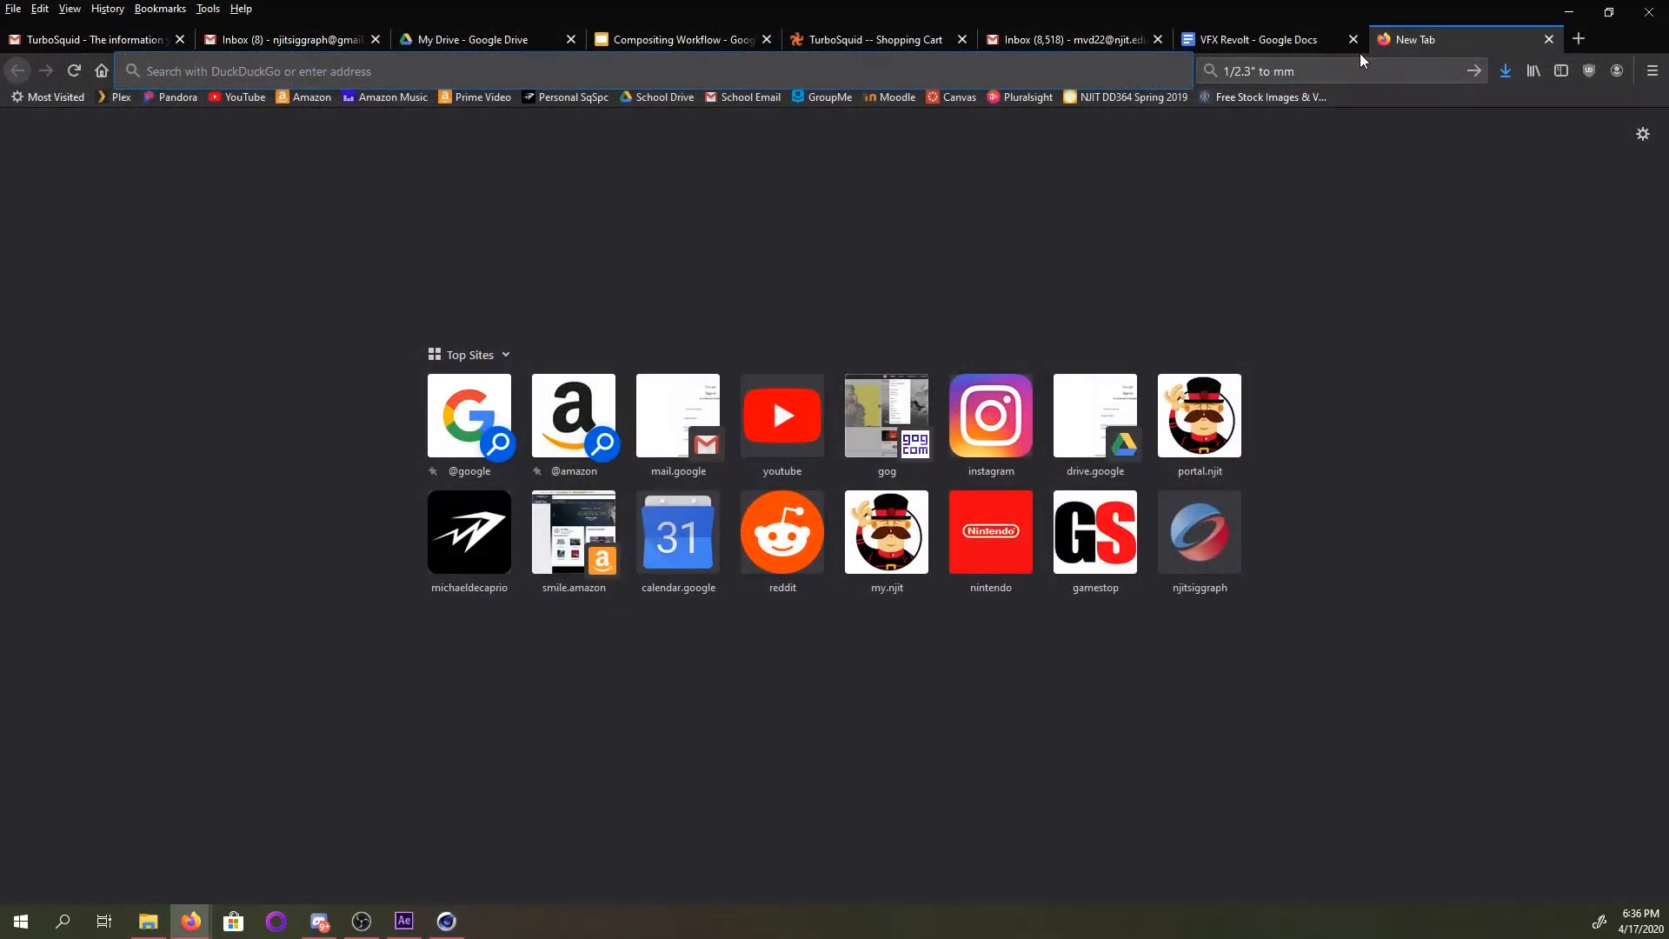
{"action": "type", "text": "hdrih"}
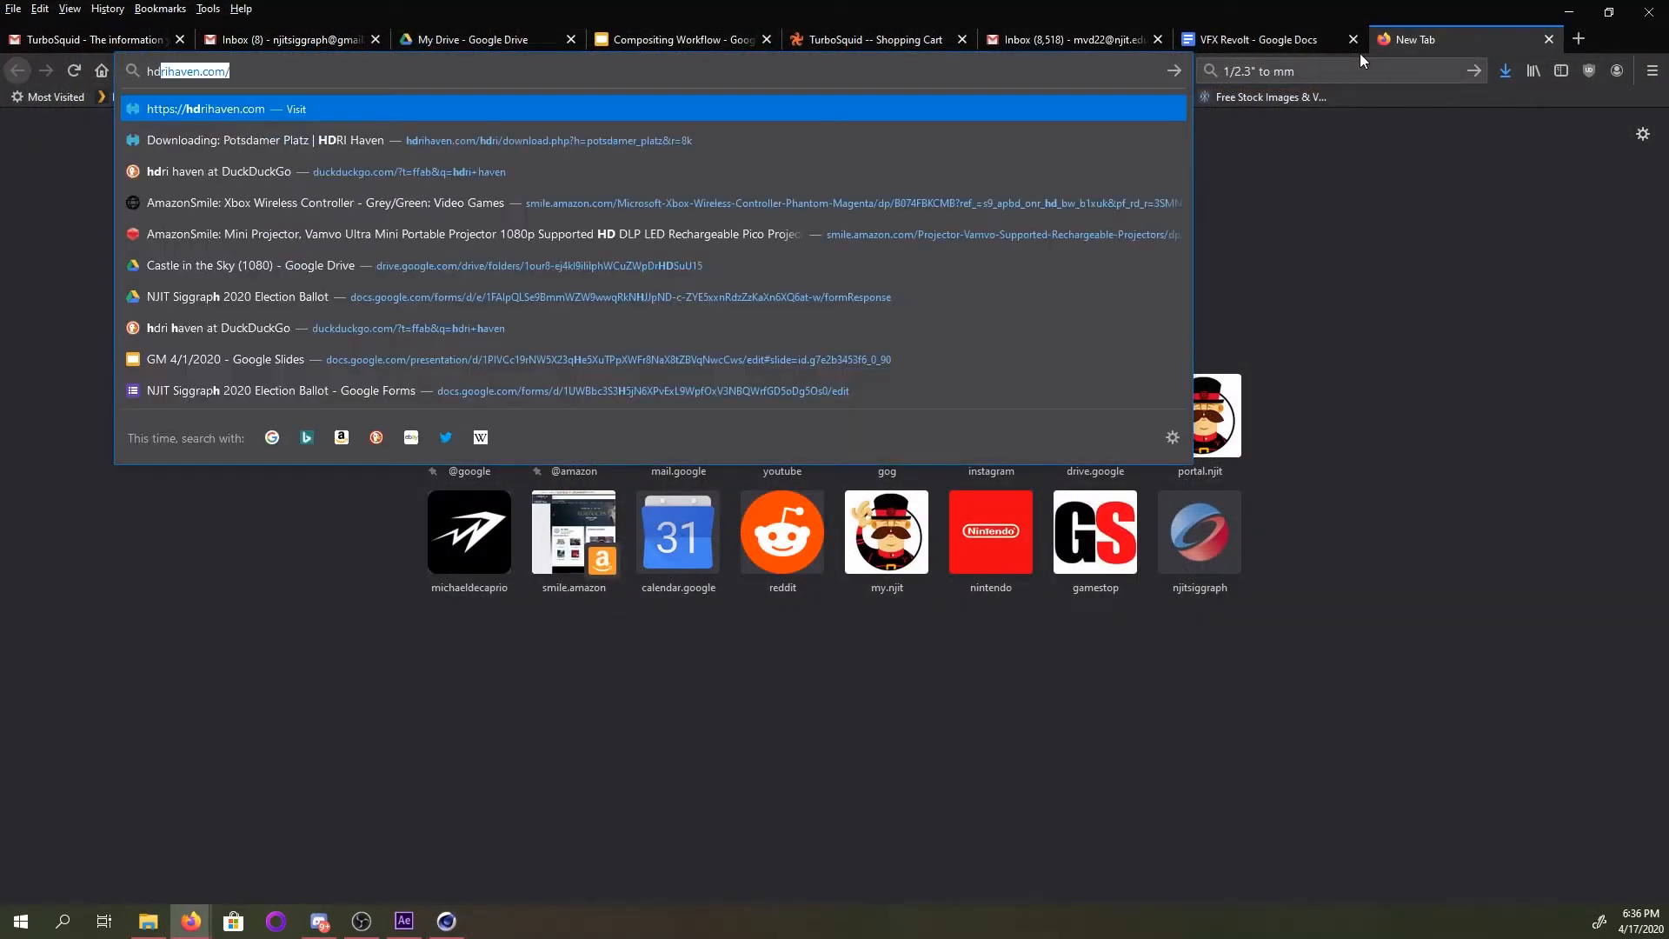
{"action": "type", "text": "aven.c"}
{"action": "key", "text": "Return"}
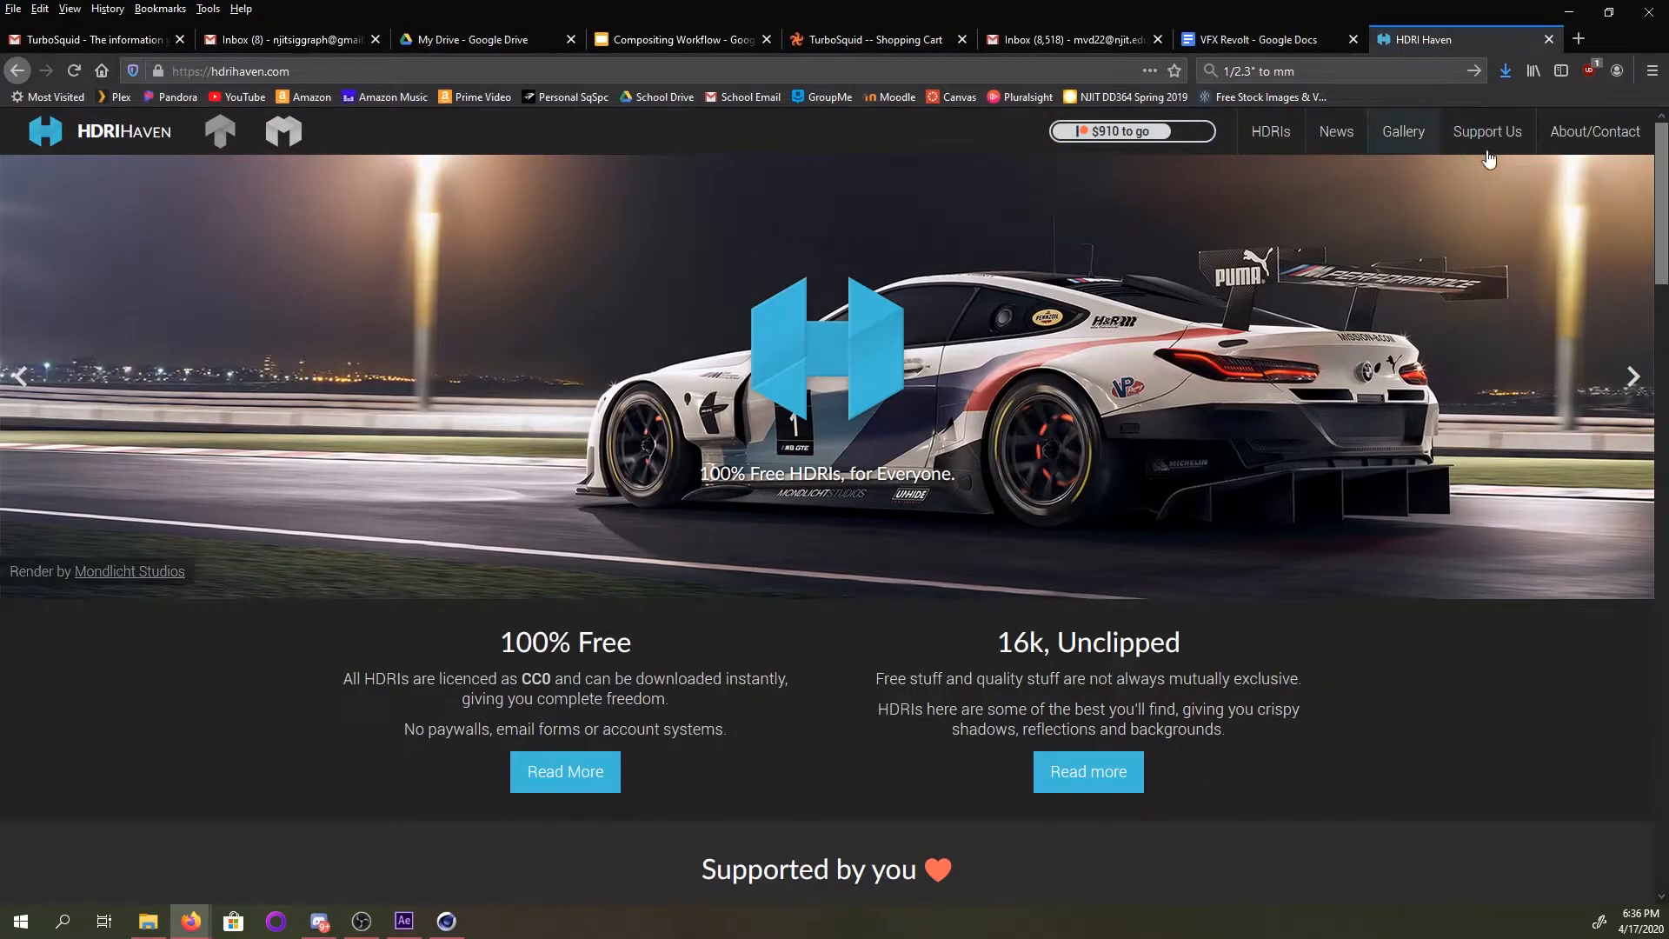
{"action": "left_click", "coordinate": [1280, 160]}
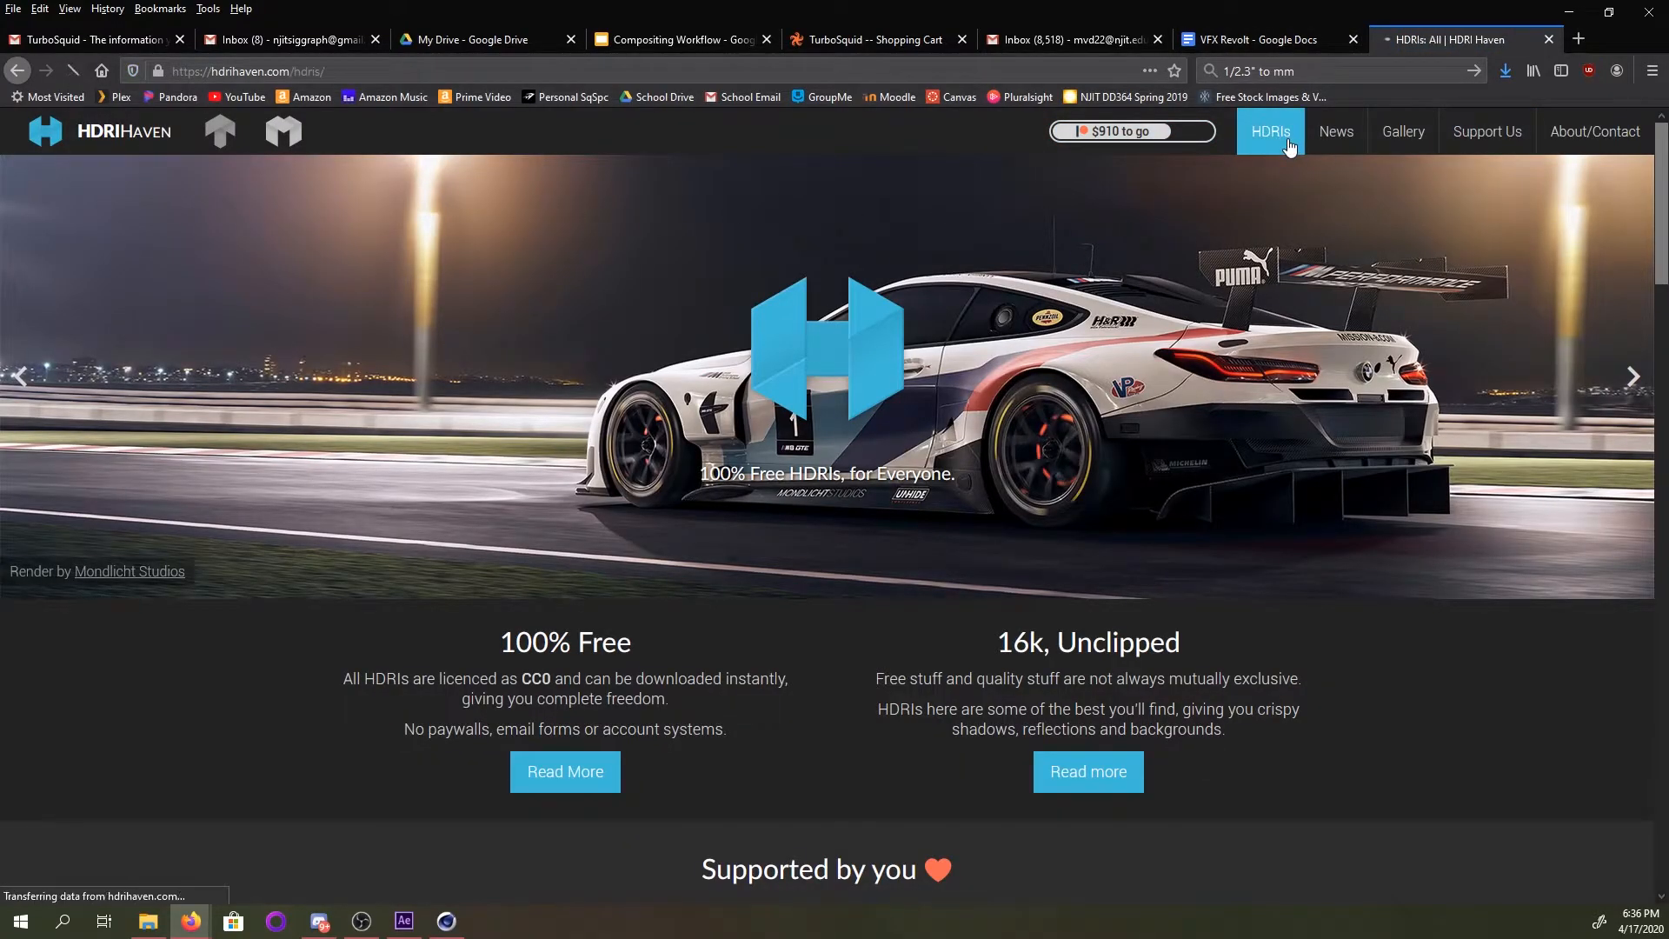
Browse the HDRI collection for outdoor and urban environments that could suit the street scene's lighting.
{"action": "scroll", "coordinate": [883, 487], "scroll_direction": "down", "scroll_amount": 4}
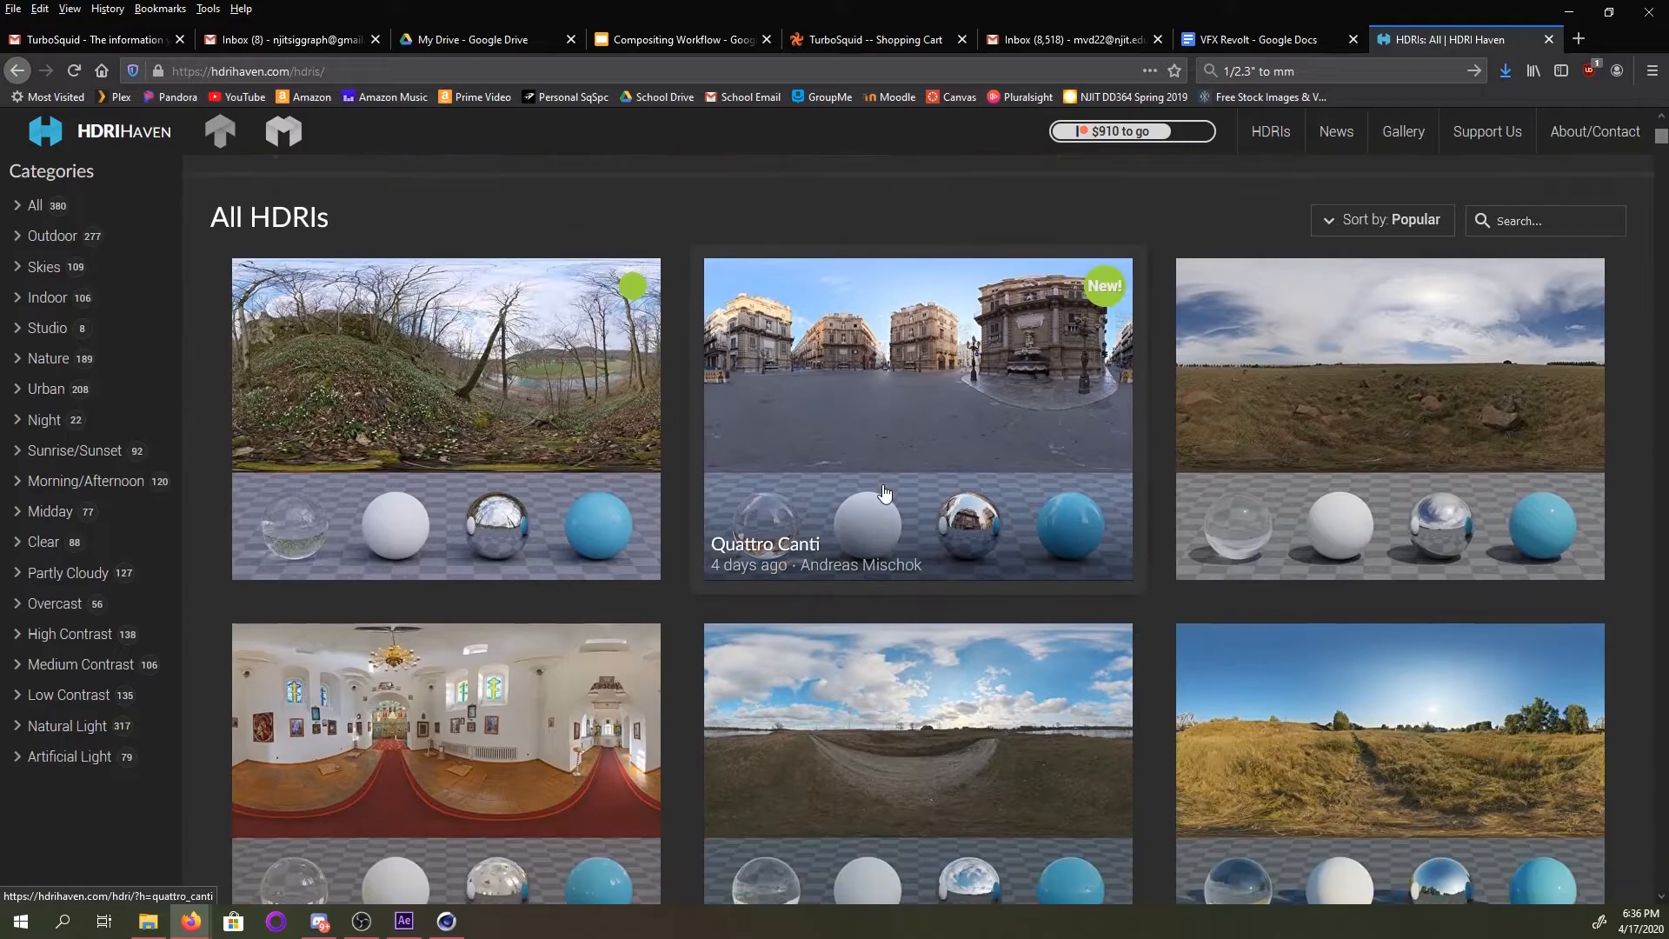
{"action": "scroll", "coordinate": [883, 512], "scroll_direction": "down", "scroll_amount": 4}
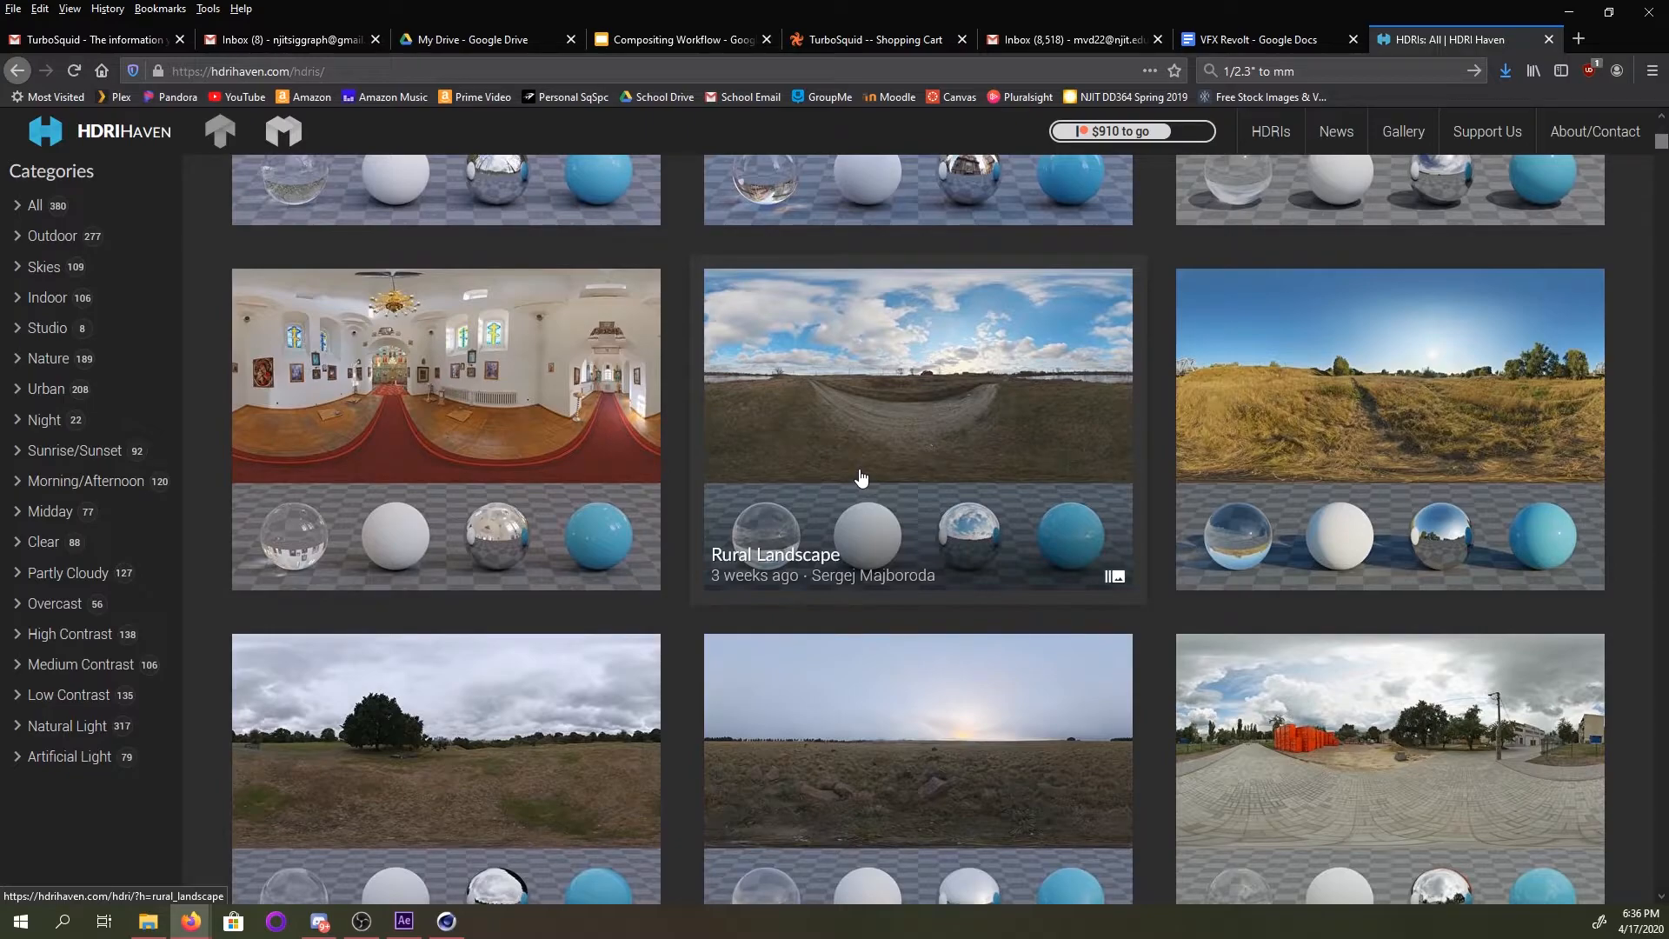
{"action": "scroll", "coordinate": [857, 443], "scroll_direction": "down", "scroll_amount": 4}
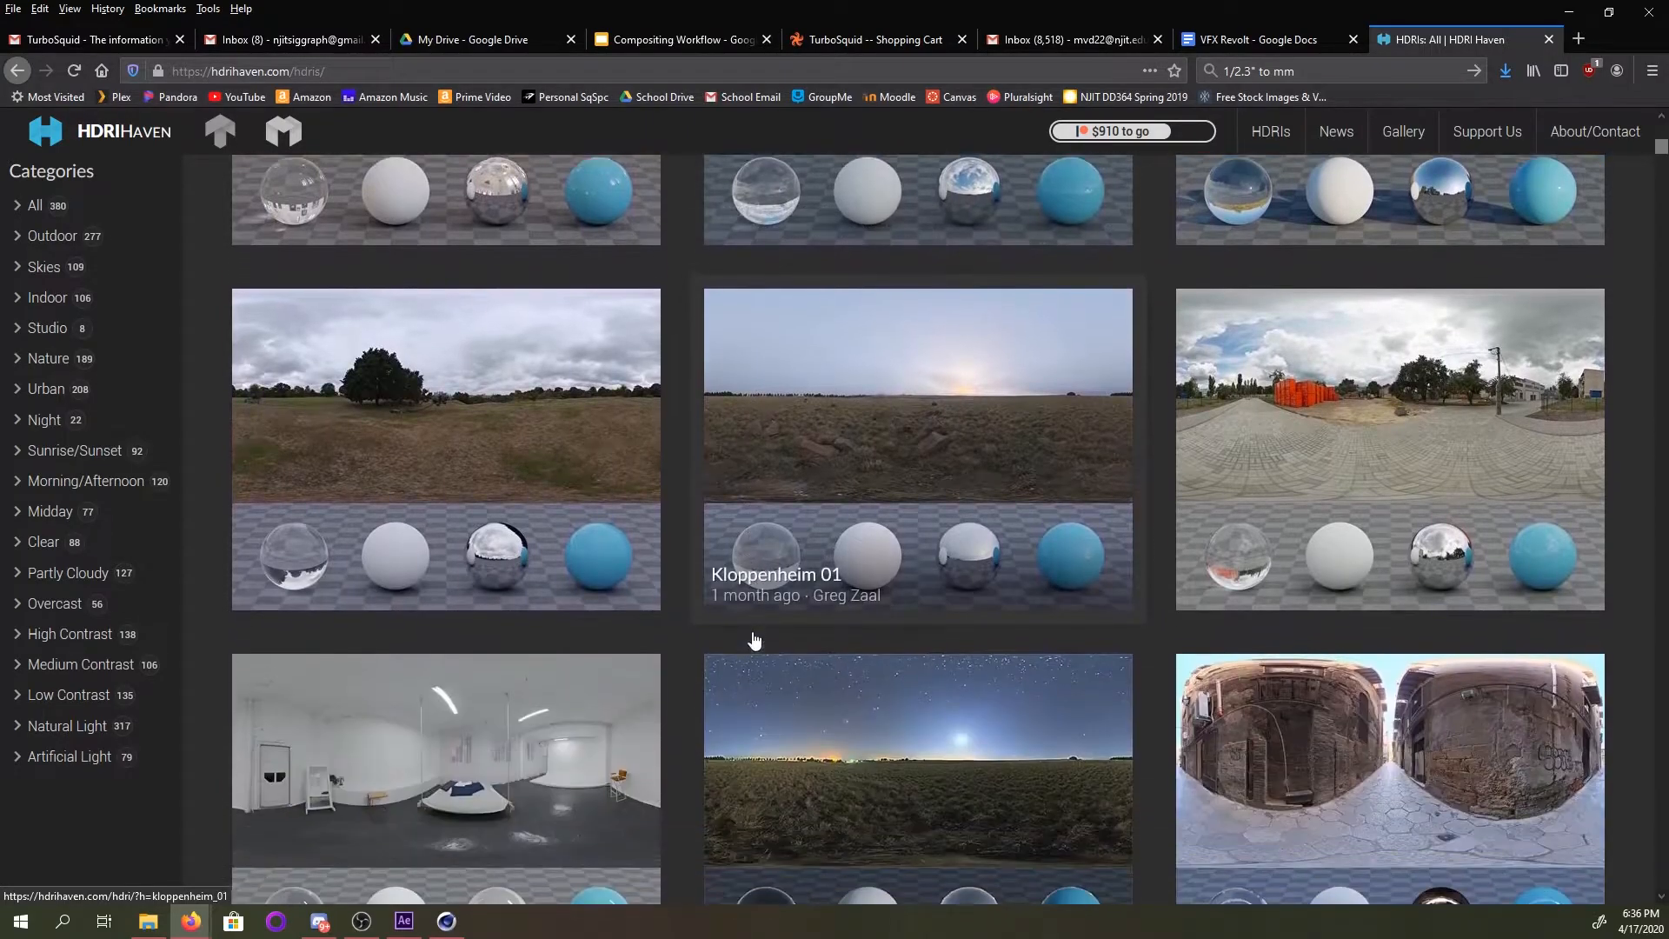
{"action": "scroll", "coordinate": [780, 686], "scroll_direction": "down", "scroll_amount": 2}
{"action": "scroll", "coordinate": [485, 634], "scroll_direction": "up", "scroll_amount": 3}
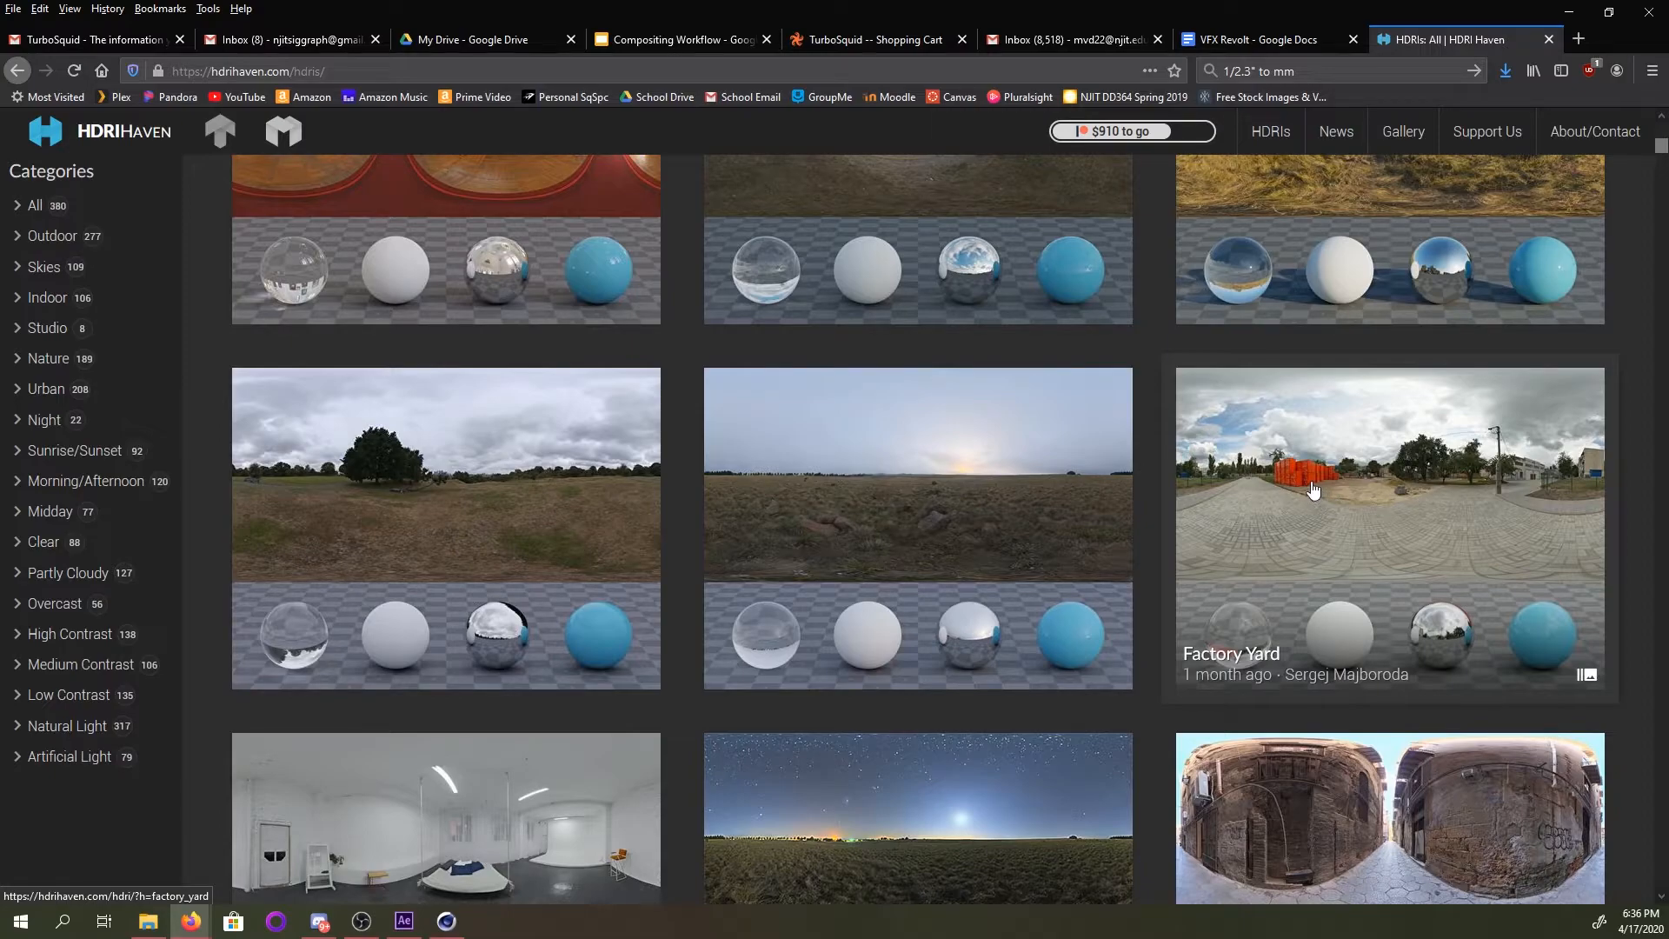
{"action": "scroll", "coordinate": [1328, 513], "scroll_direction": "down", "scroll_amount": 4}
{"action": "scroll", "coordinate": [1328, 518], "scroll_direction": "down", "scroll_amount": 2}
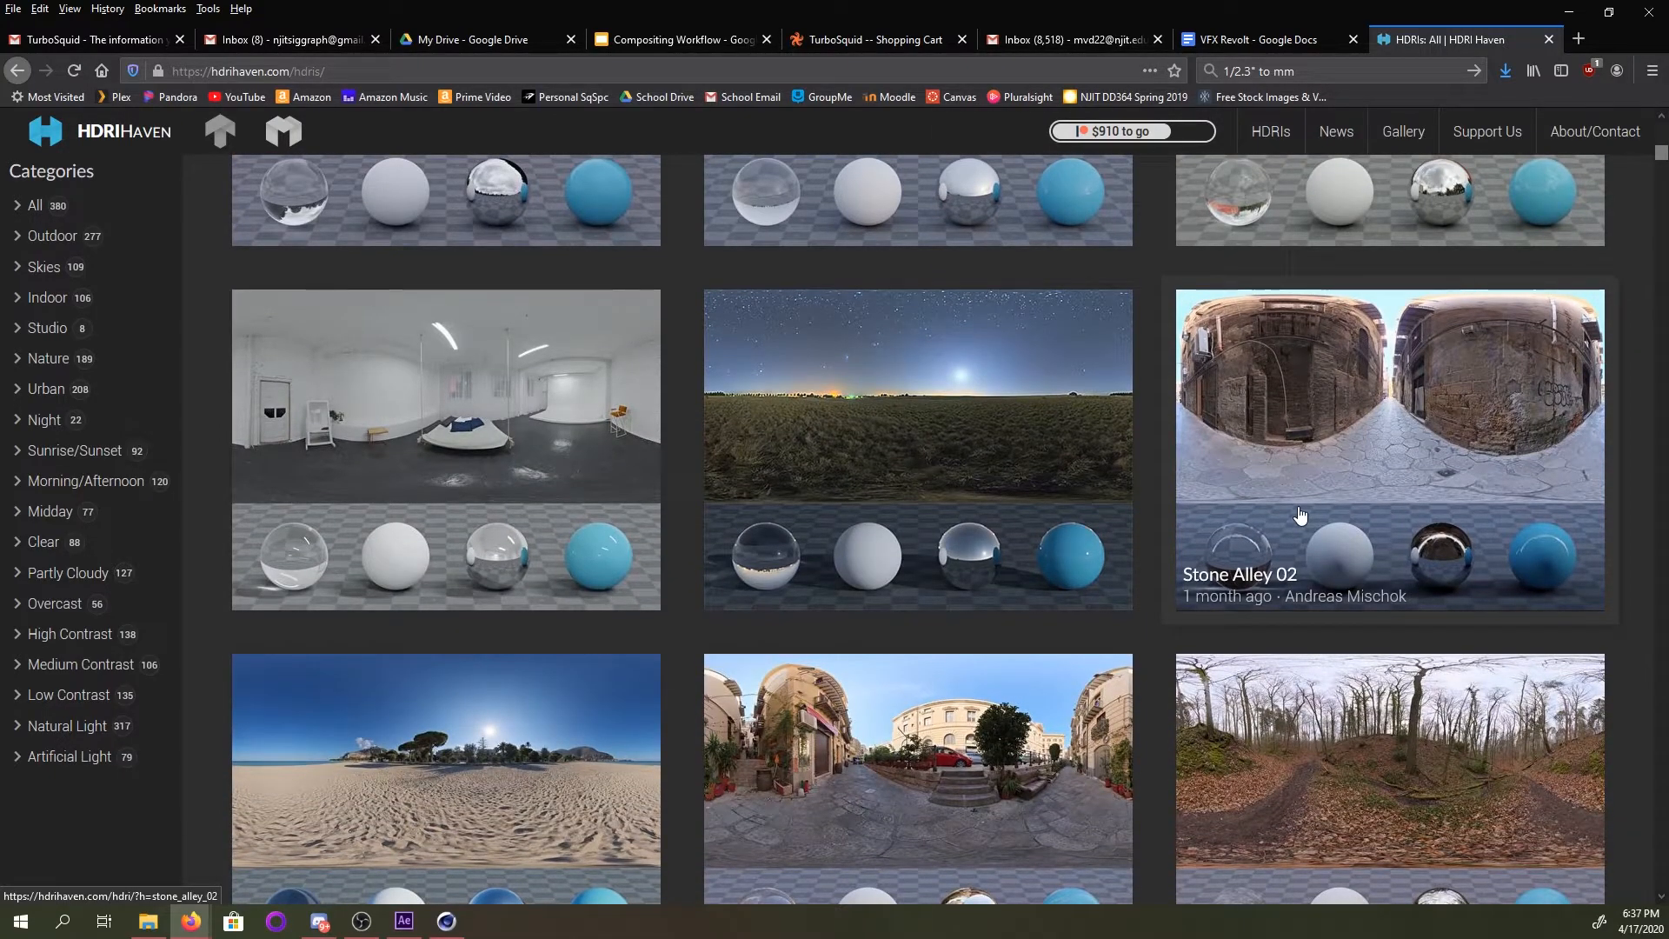
{"action": "scroll", "coordinate": [1301, 516], "scroll_direction": "down", "scroll_amount": 3}
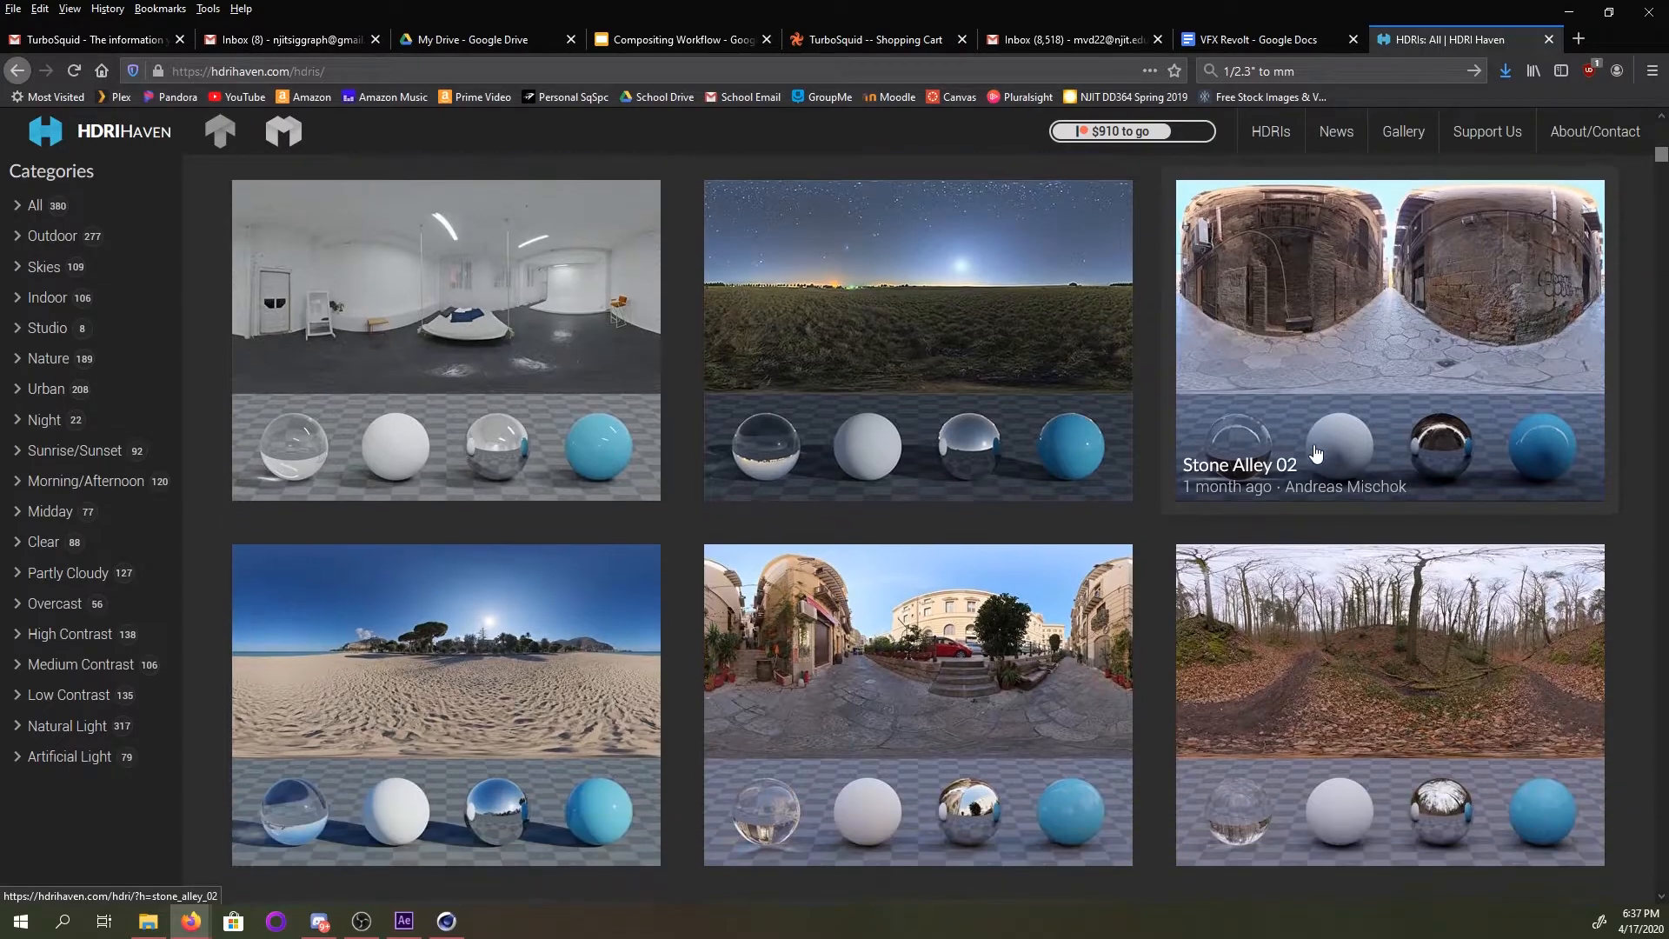
{"action": "scroll", "coordinate": [1251, 508], "scroll_direction": "down", "scroll_amount": 2}
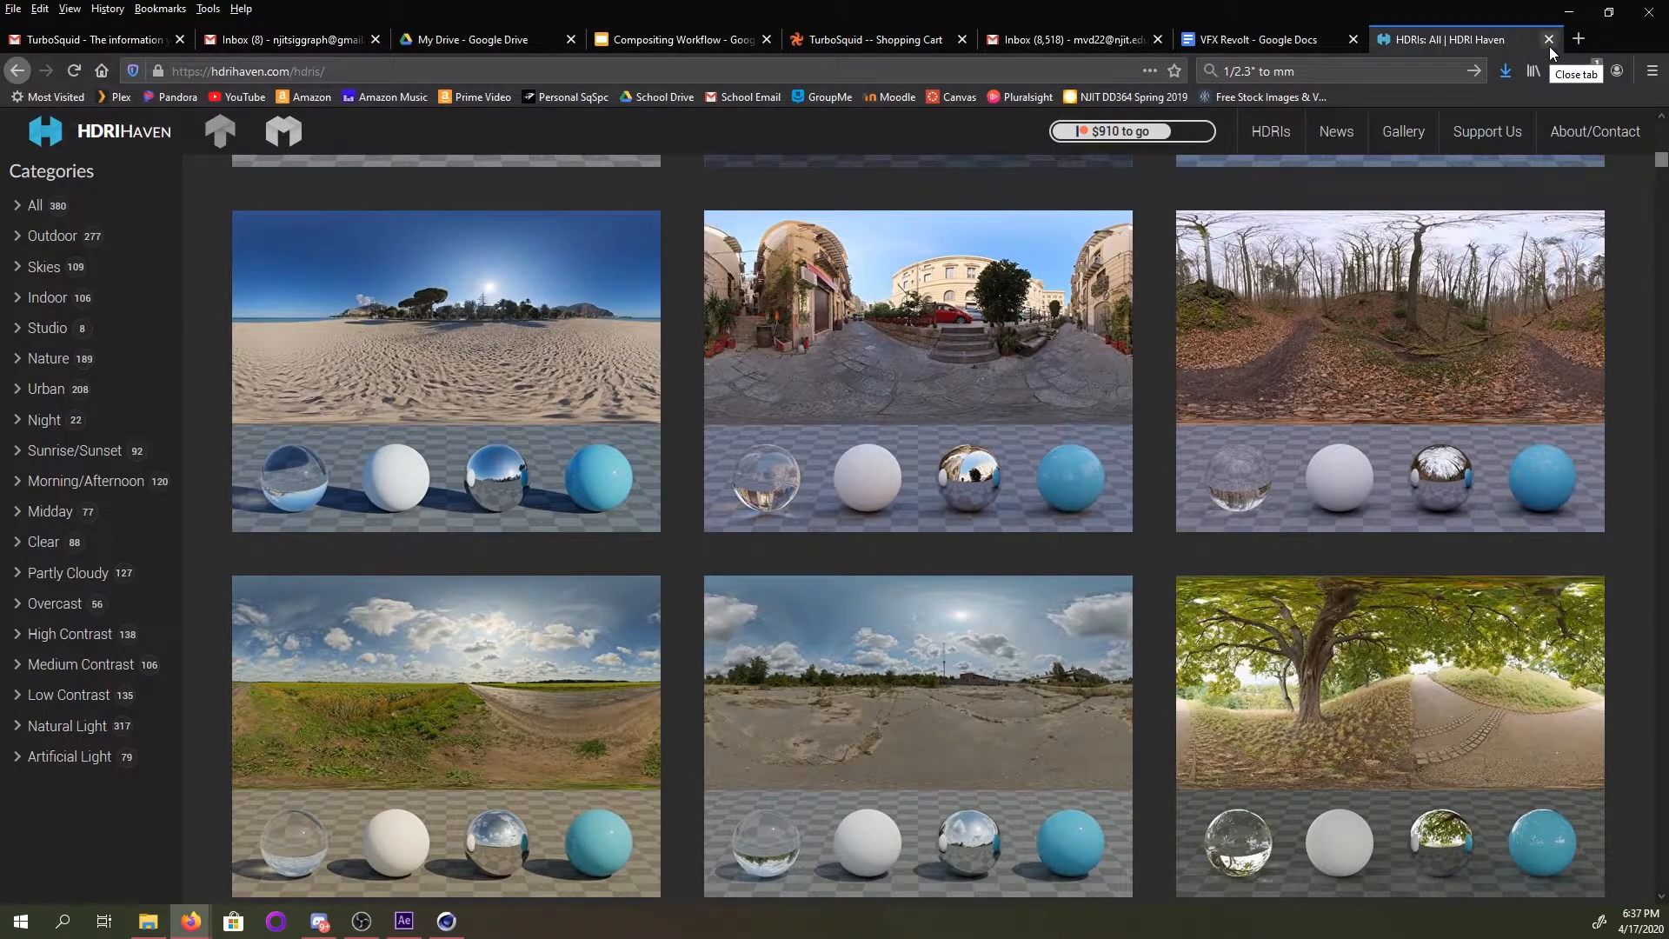
Return to Cinema 4D, delete the large ground plane and undo its deletion.
{"action": "left_click", "coordinate": [440, 921]}
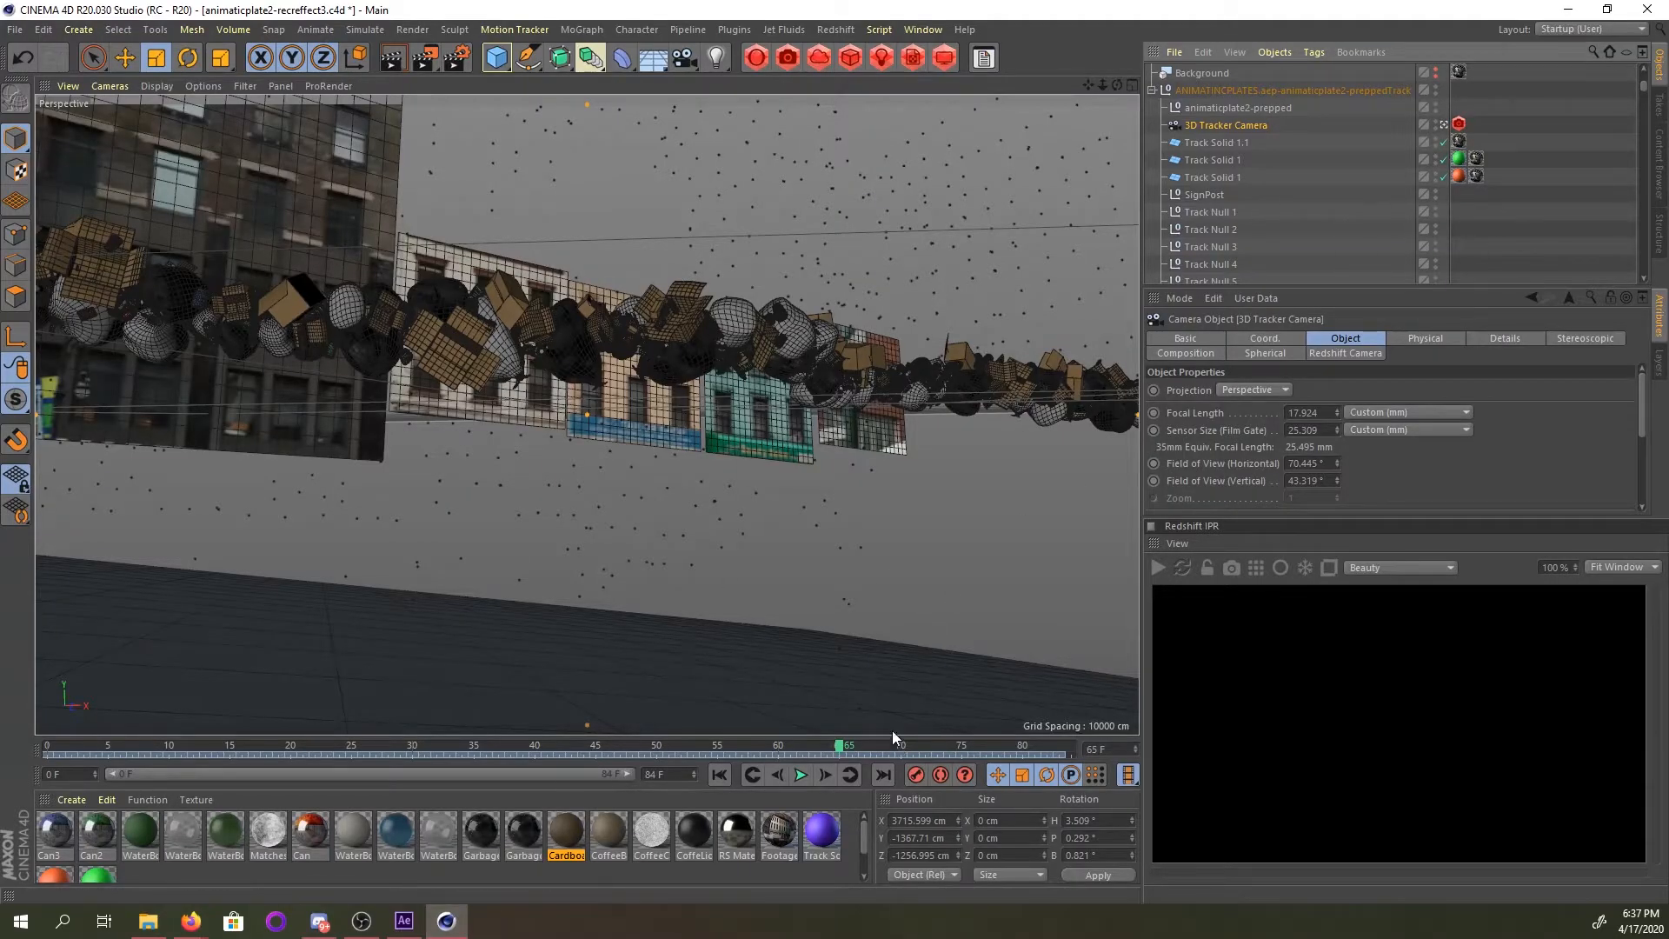
{"action": "left_click", "coordinate": [889, 697]}
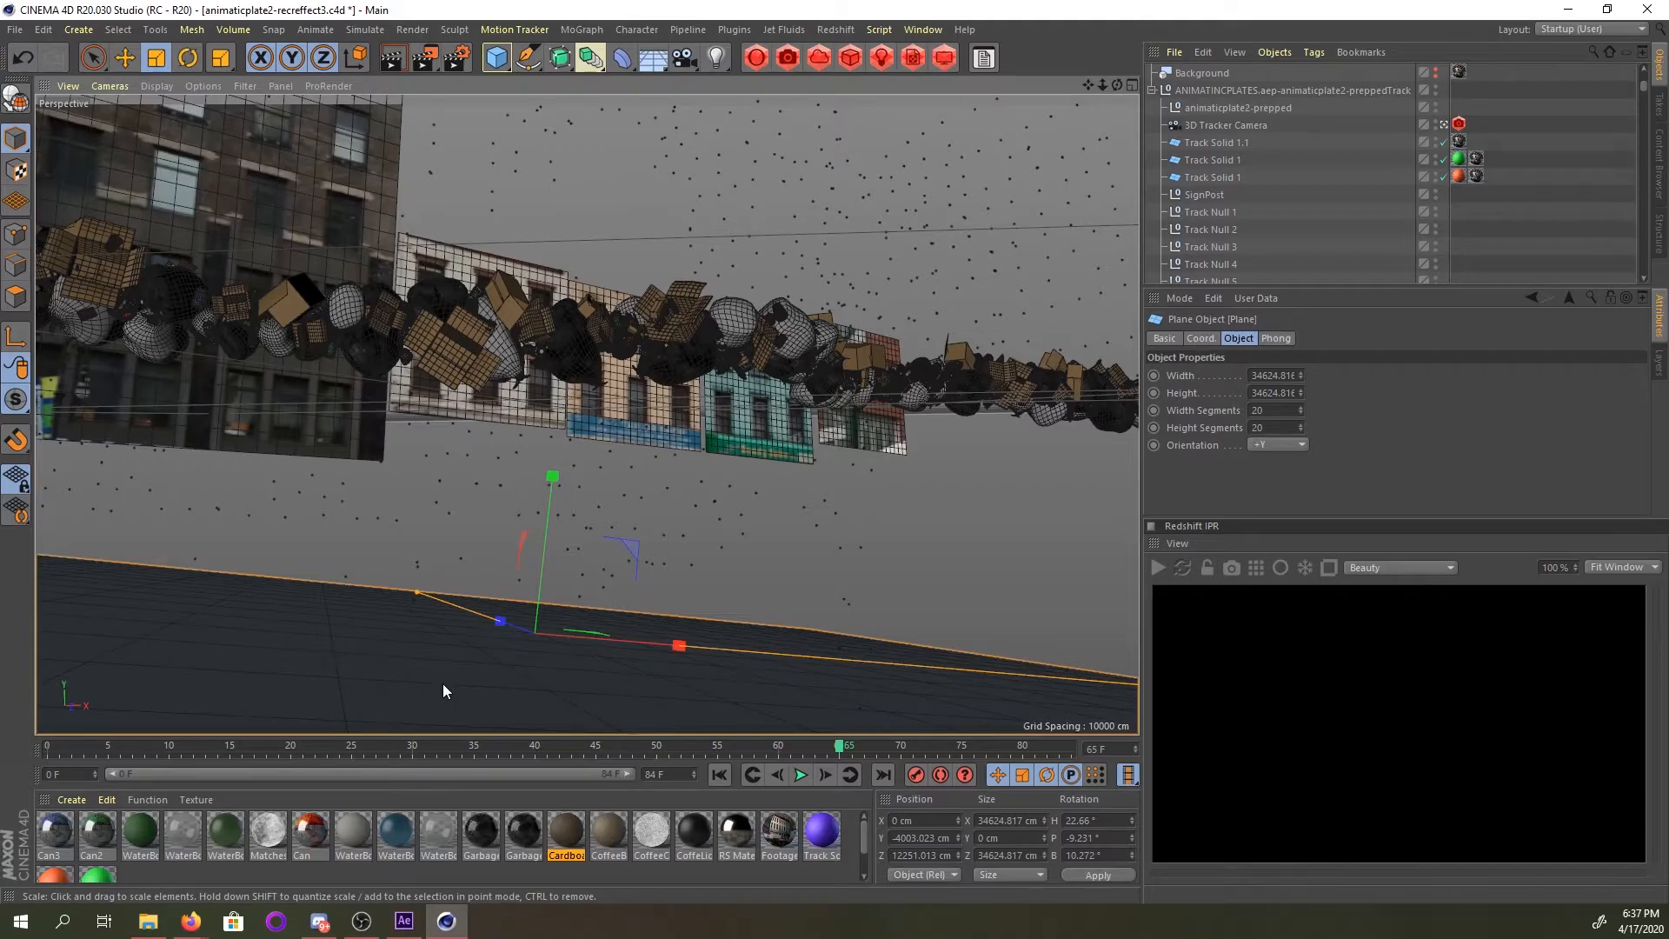
{"action": "key", "text": "Delete"}
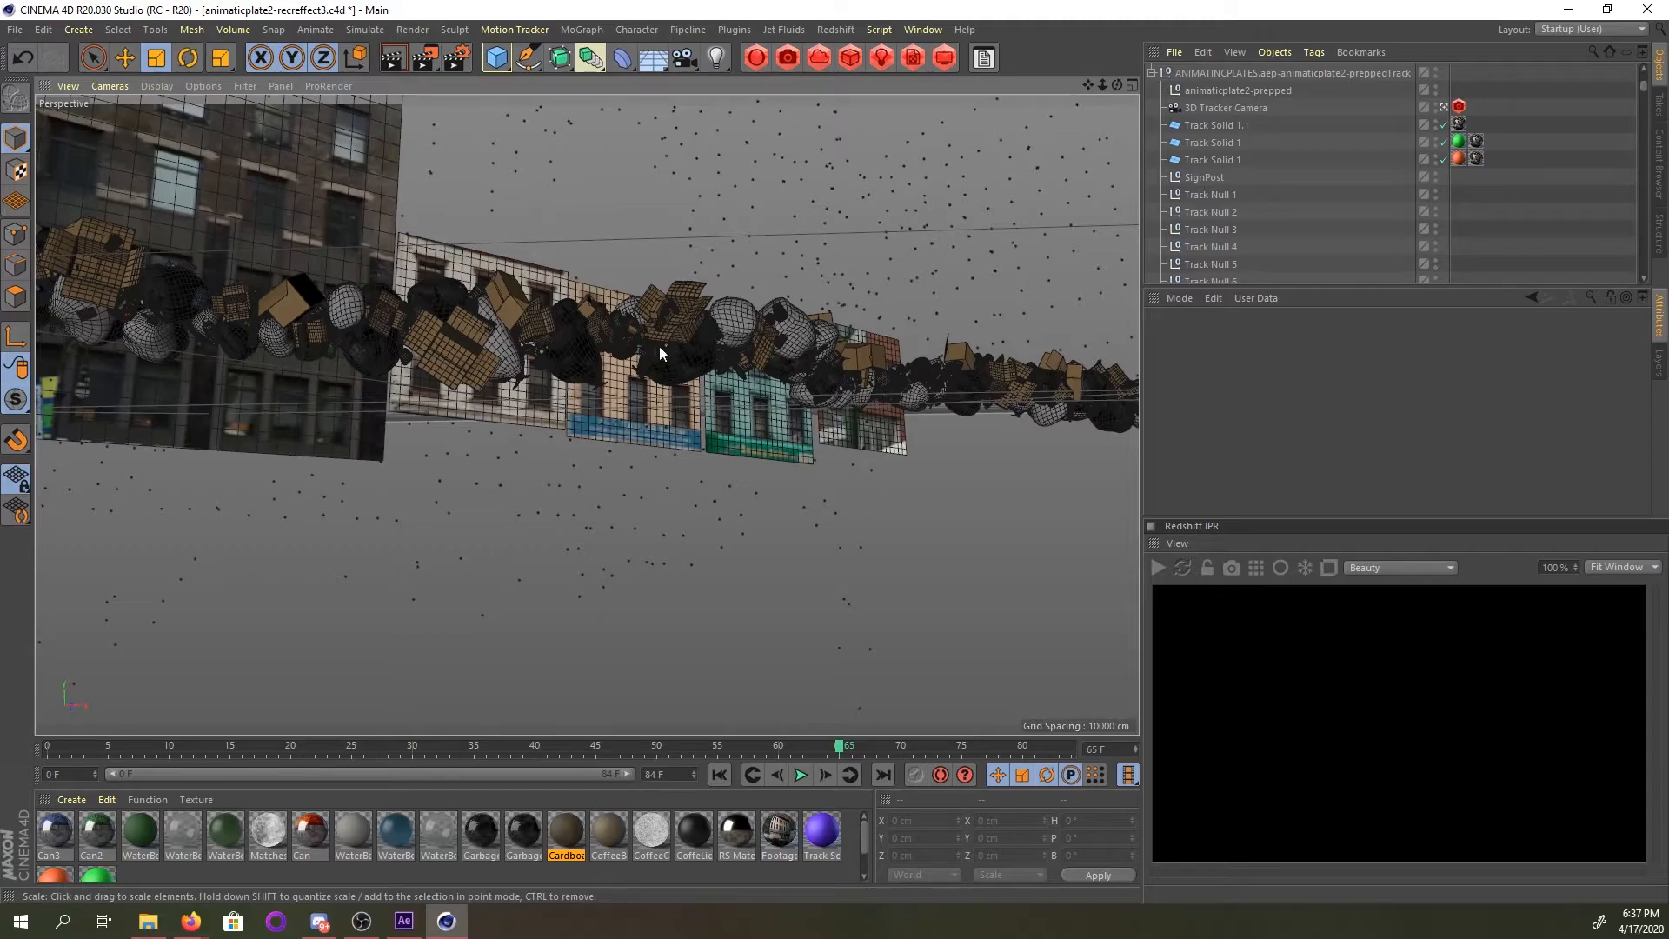
{"action": "key", "text": "ctrl+z"}
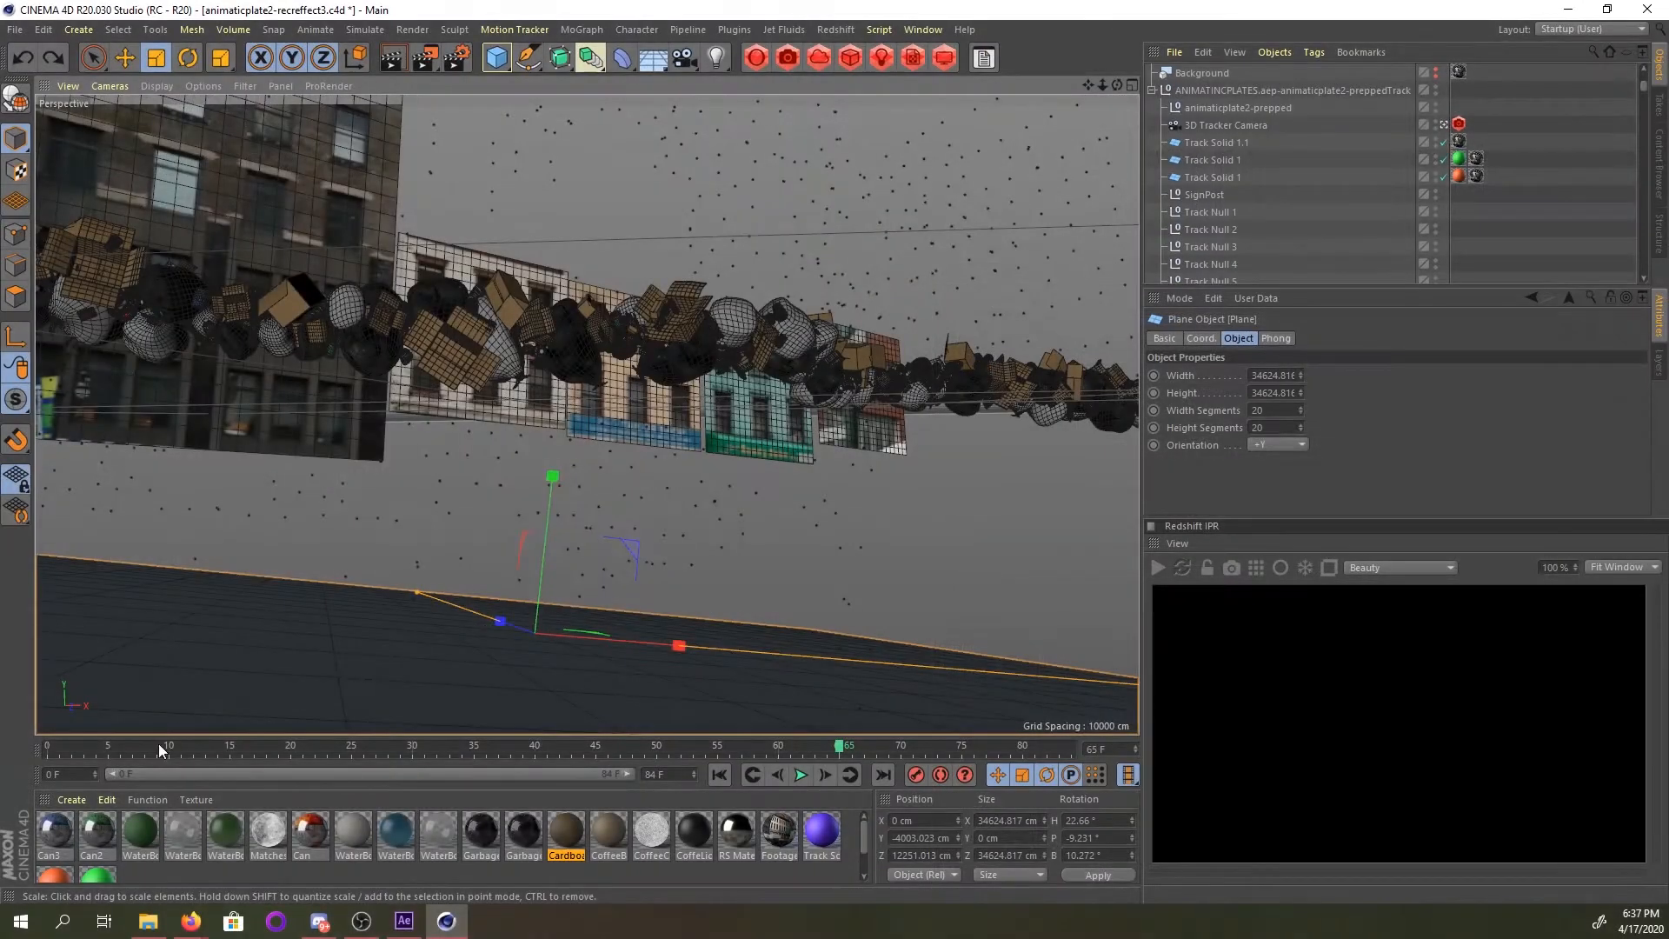
Create a new Redshift material and apply it to the ground plane.
{"action": "scroll", "coordinate": [226, 860], "scroll_direction": "down", "scroll_amount": 2}
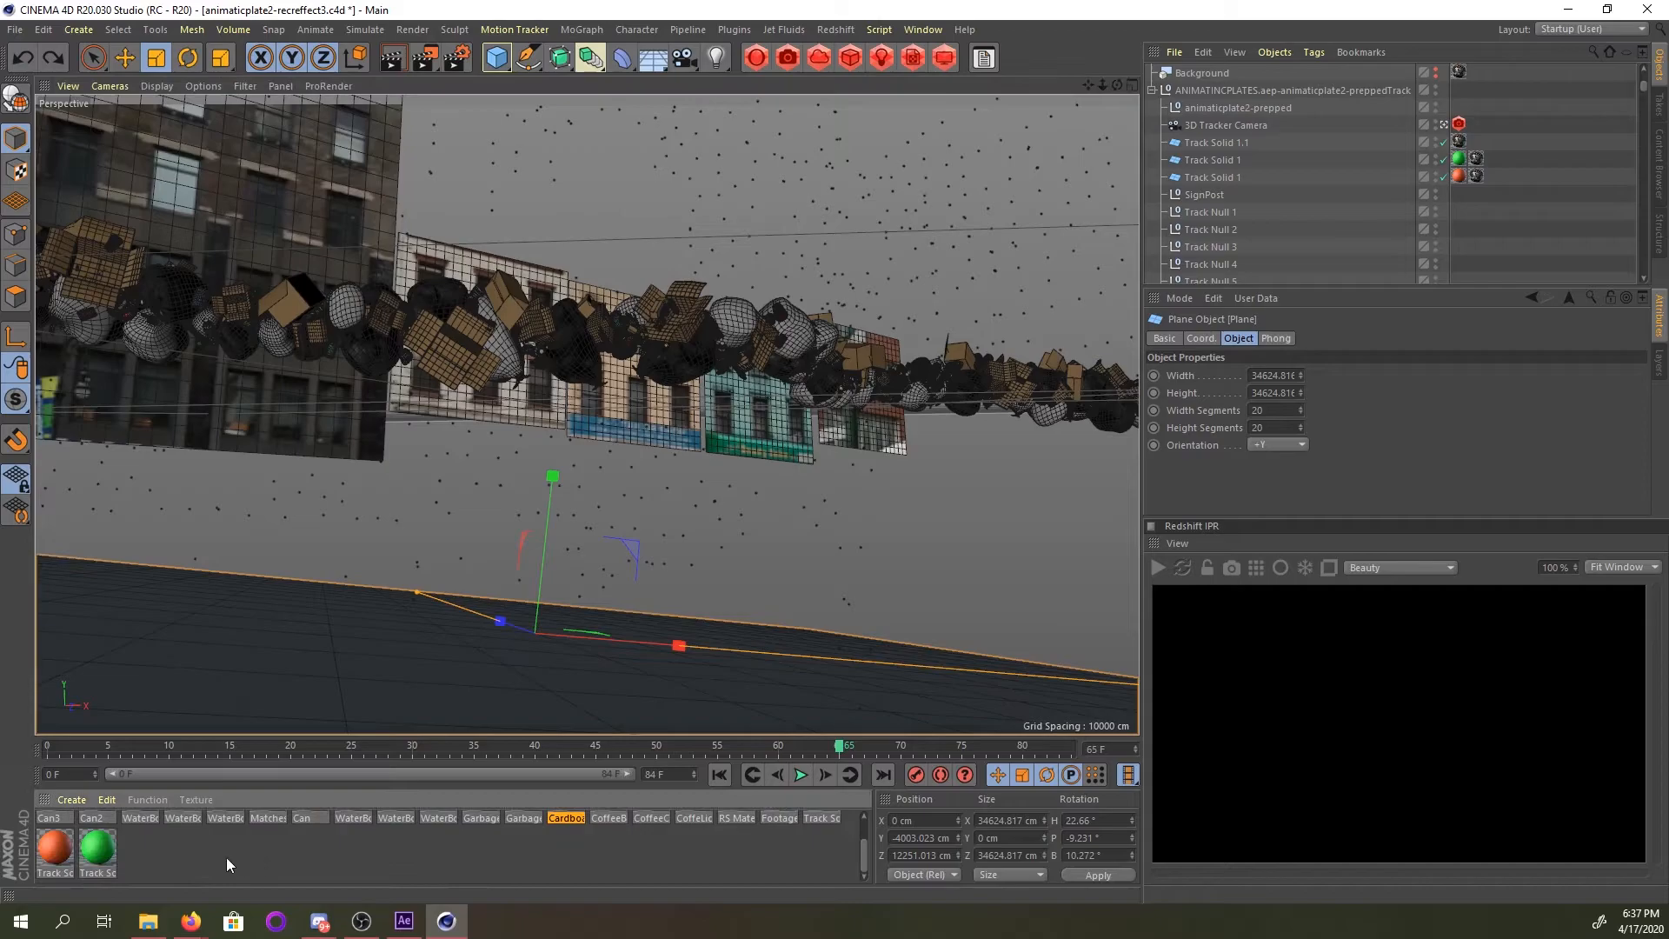
{"action": "left_click", "coordinate": [757, 58]}
{"action": "scroll", "coordinate": [58, 826], "scroll_direction": "up", "scroll_amount": 1}
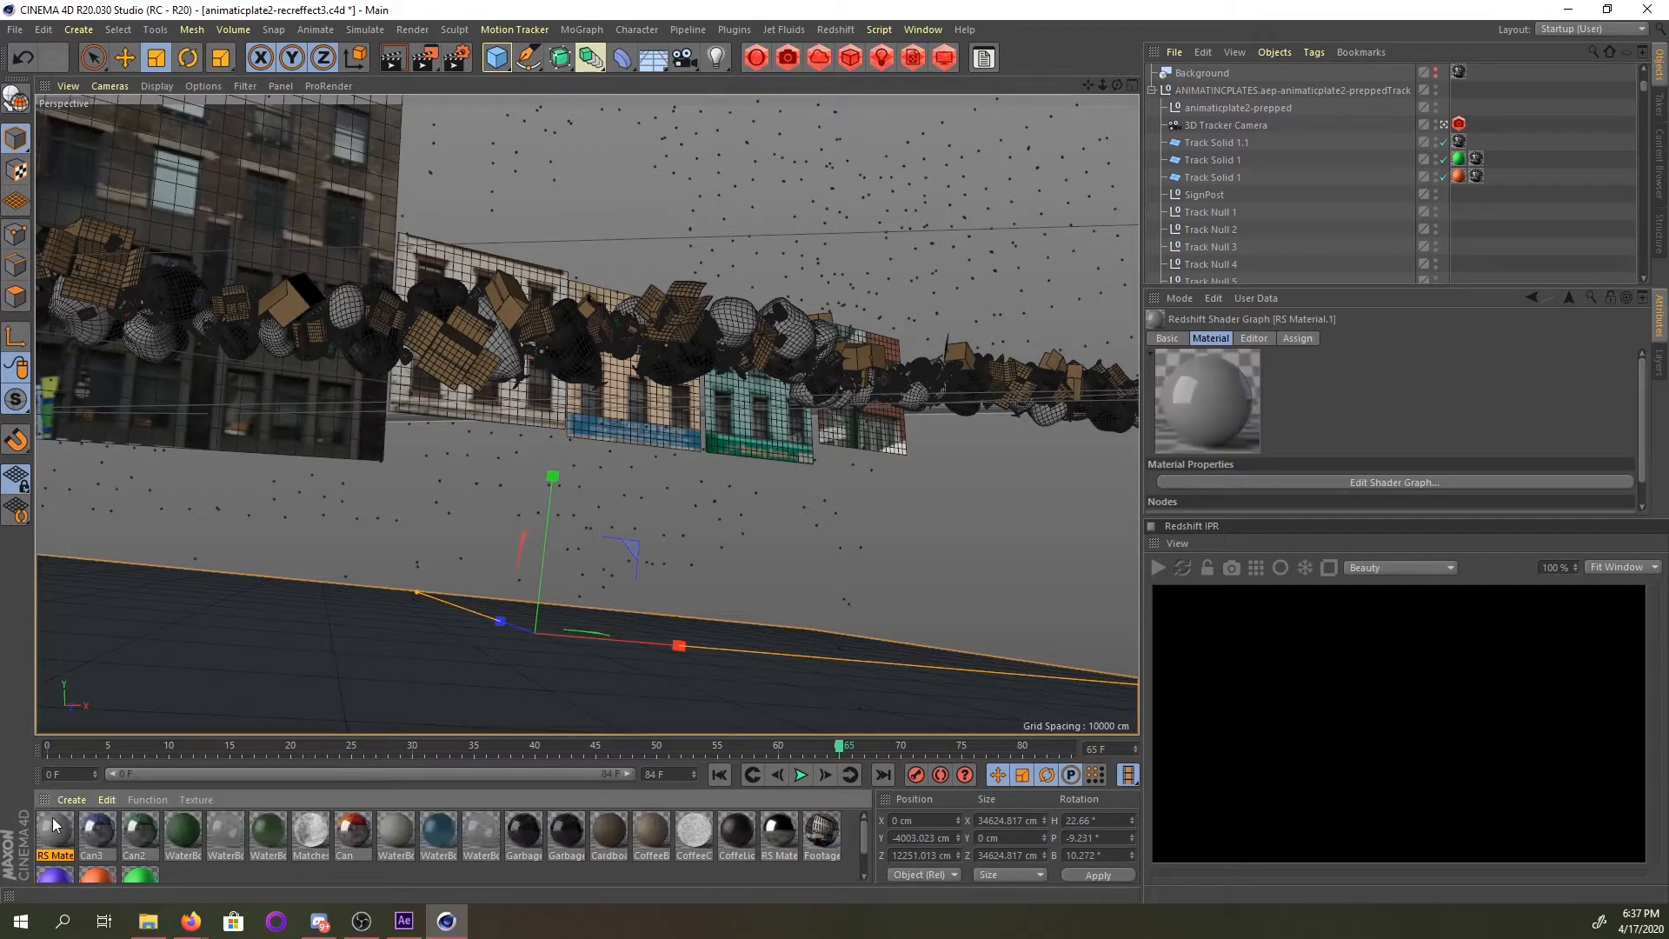
{"action": "left_click_drag", "start_coordinate": [266, 649], "coordinate": [261, 665]}
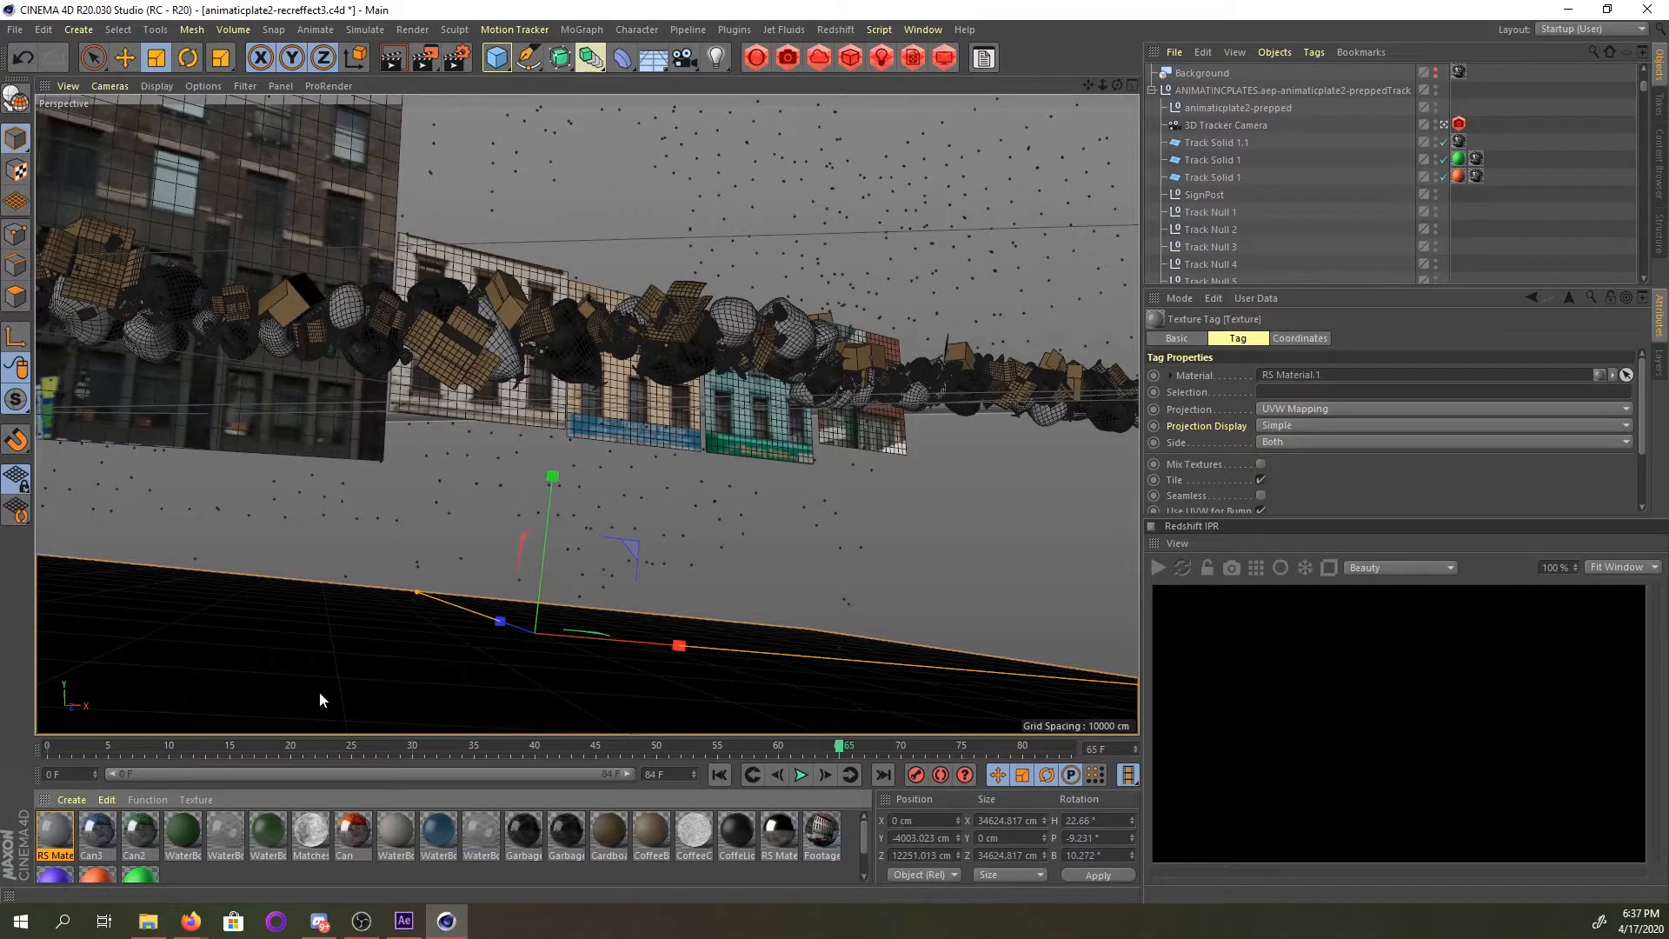
{"action": "key", "text": "ctrl+z"}
{"action": "left_click_drag", "start_coordinate": [39, 848], "coordinate": [162, 691]}
Add an RS Matte-Shadow Catcher node to the new material's shader graph and connect its Out to the Output's Surface.
{"action": "double_click", "coordinate": [54, 836]}
{"action": "left_click_drag", "start_coordinate": [665, 253], "coordinate": [1082, 268]}
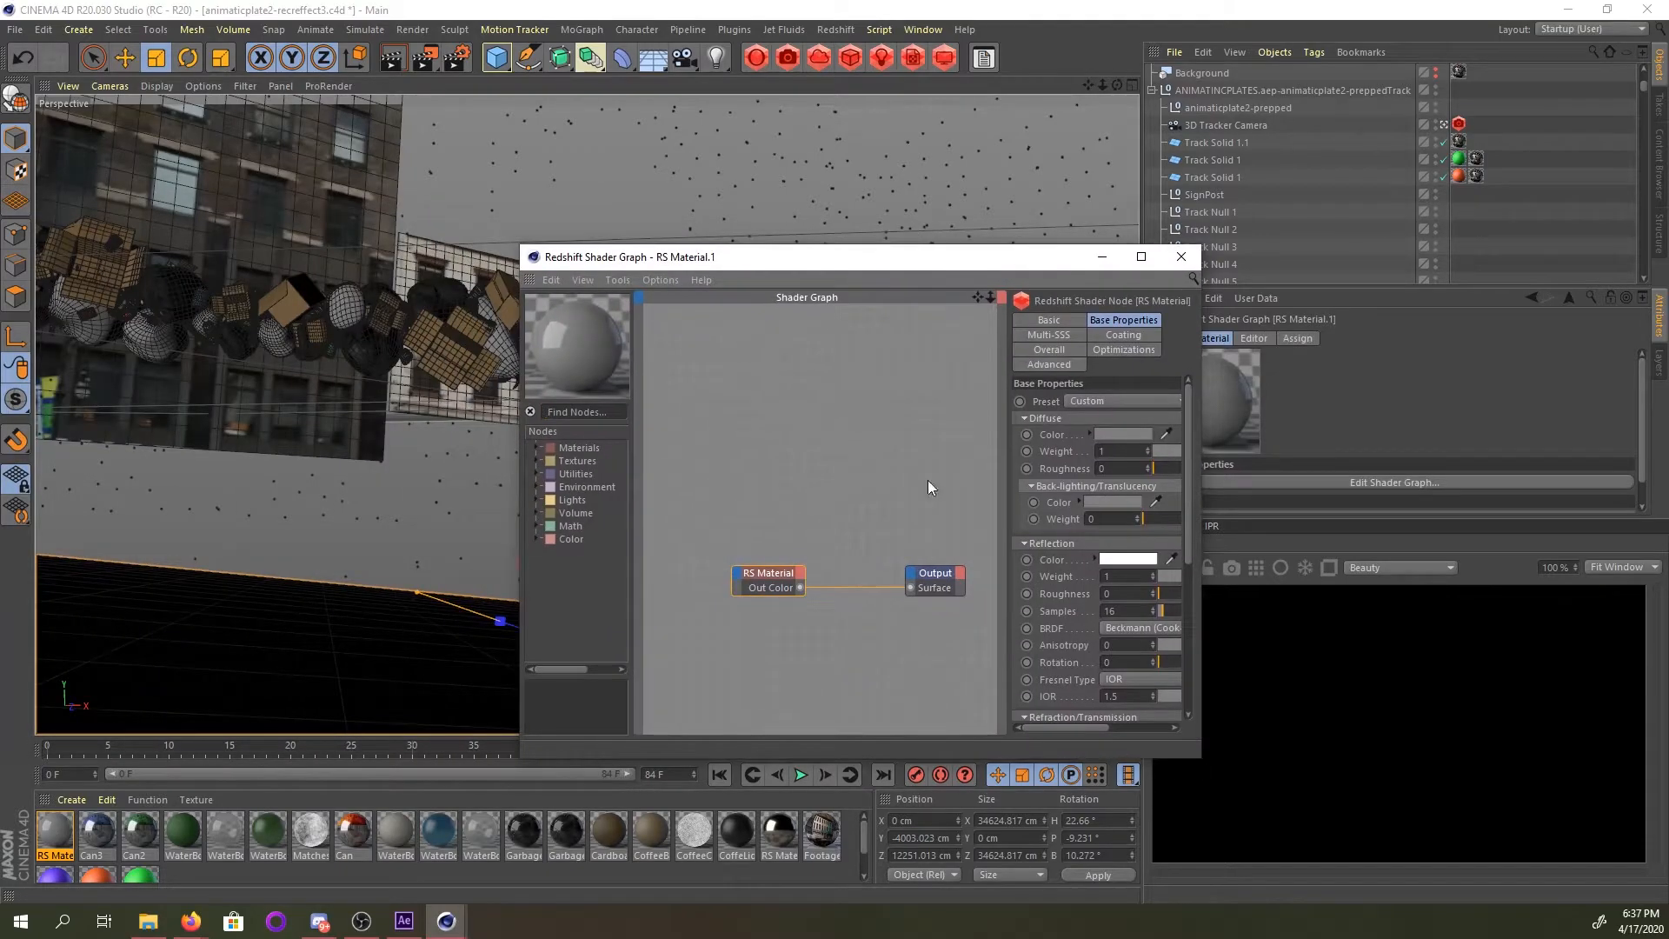
{"action": "left_click", "coordinate": [588, 411]}
{"action": "type", "text": "mat"}
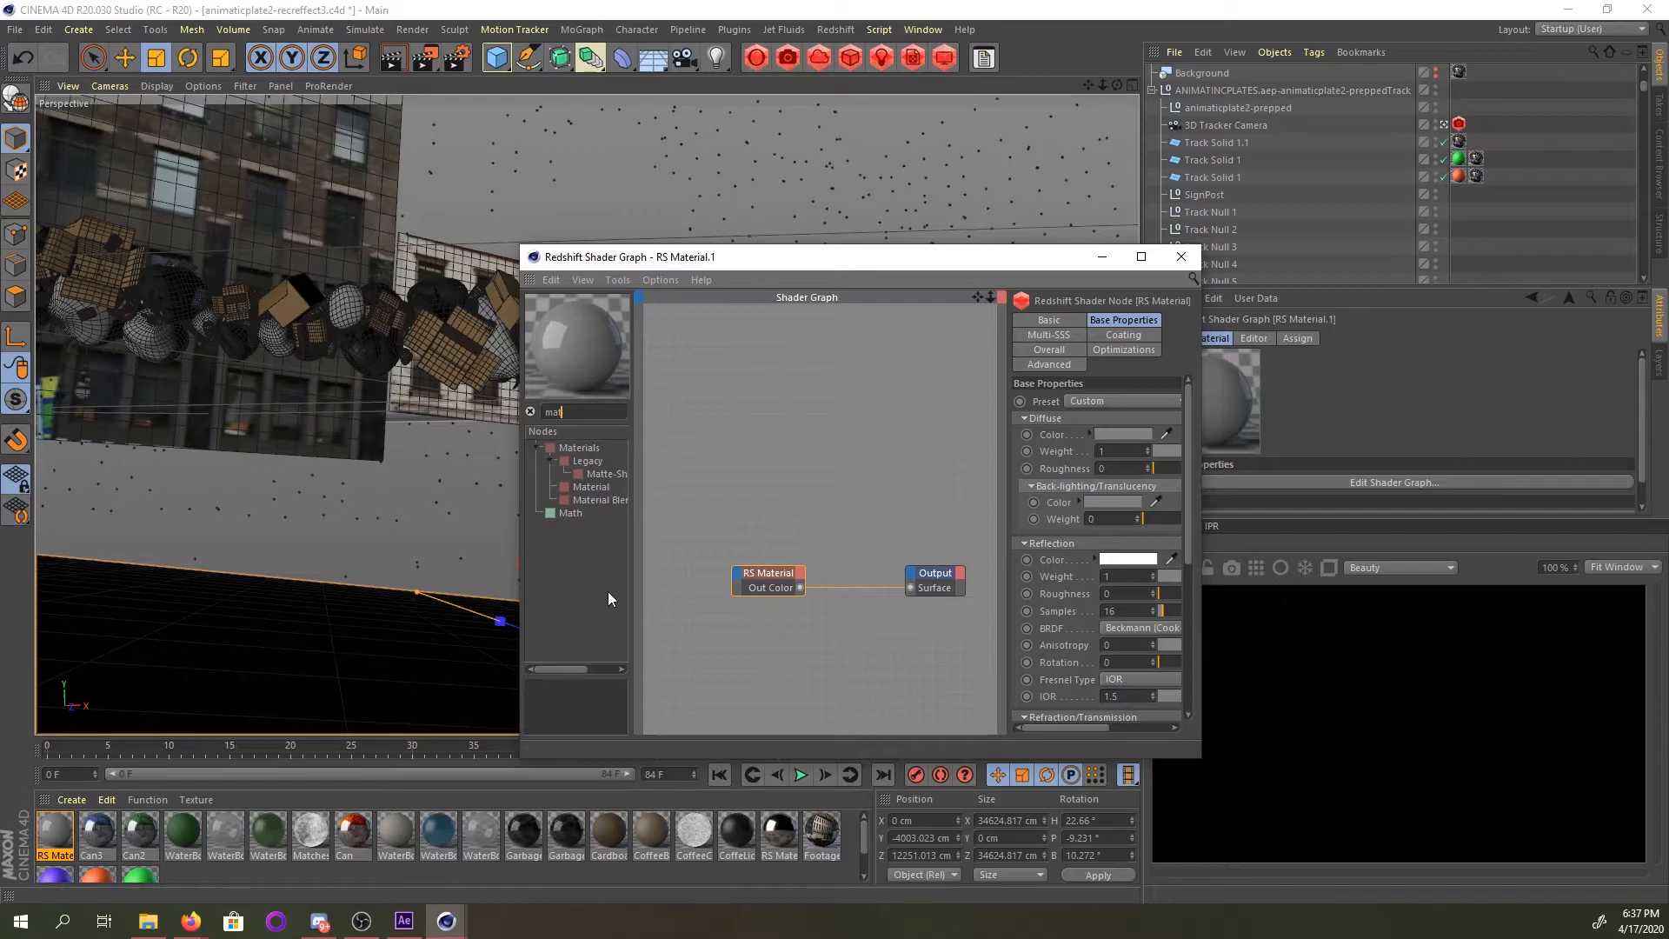
{"action": "left_click_drag", "start_coordinate": [609, 474], "coordinate": [746, 485]}
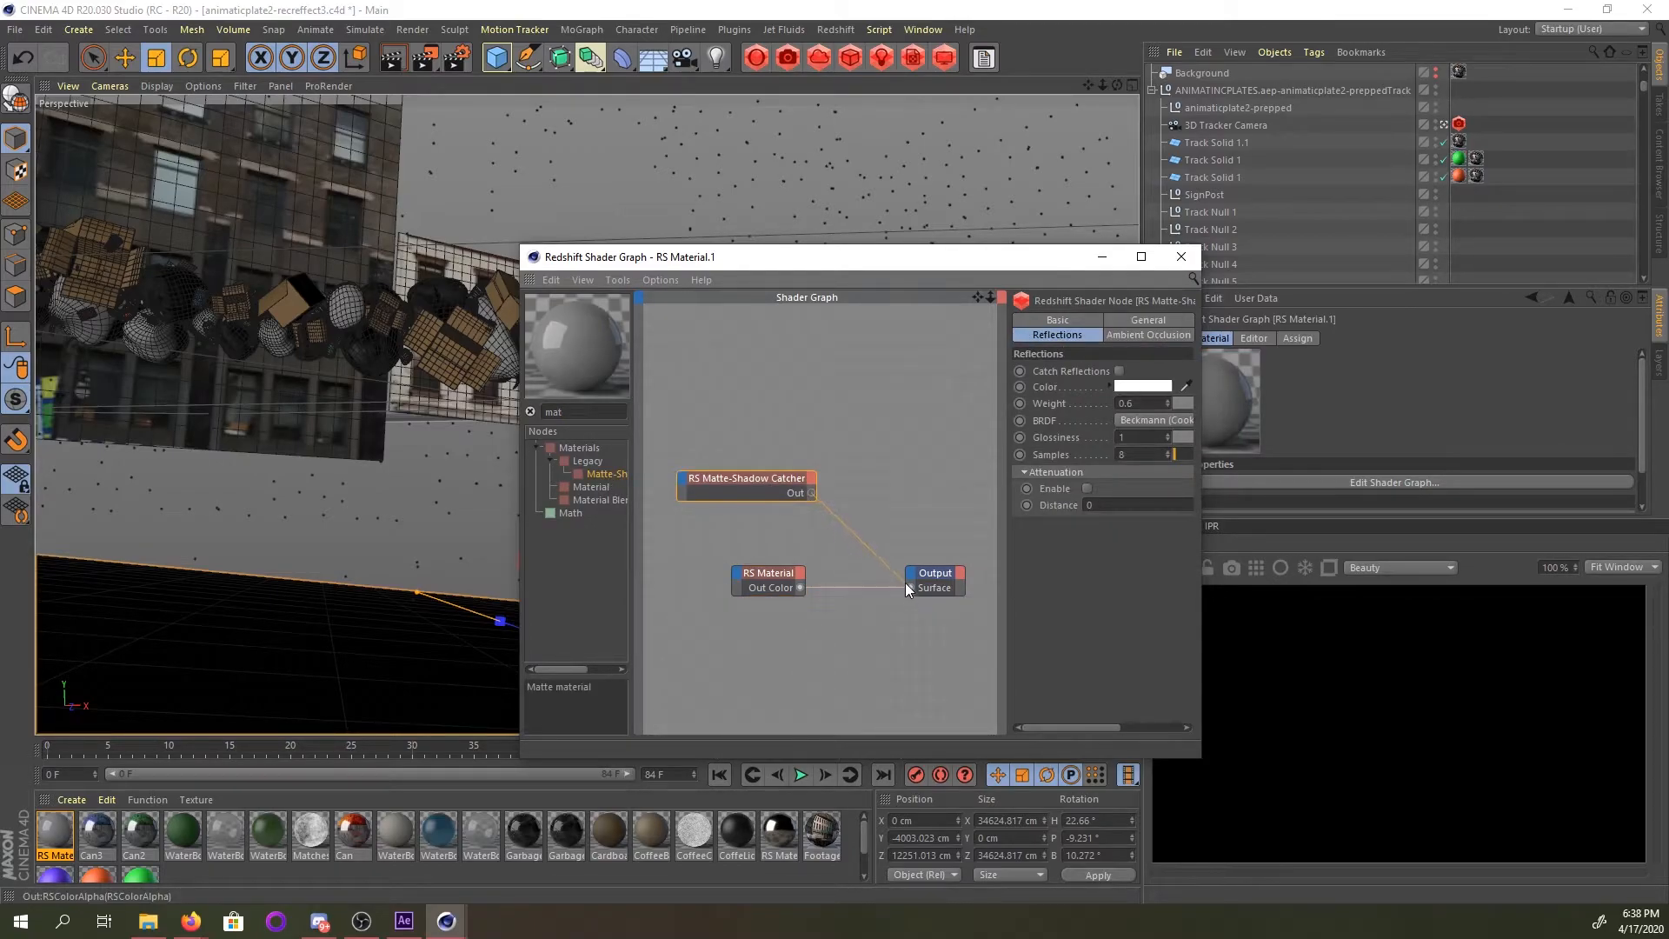
{"action": "left_click_drag", "start_coordinate": [910, 586], "coordinate": [910, 587]}
Delete the disconnected RS Material node and place the shadow catcher node closer to the Output.
{"action": "left_click_drag", "start_coordinate": [773, 576], "coordinate": [746, 579]}
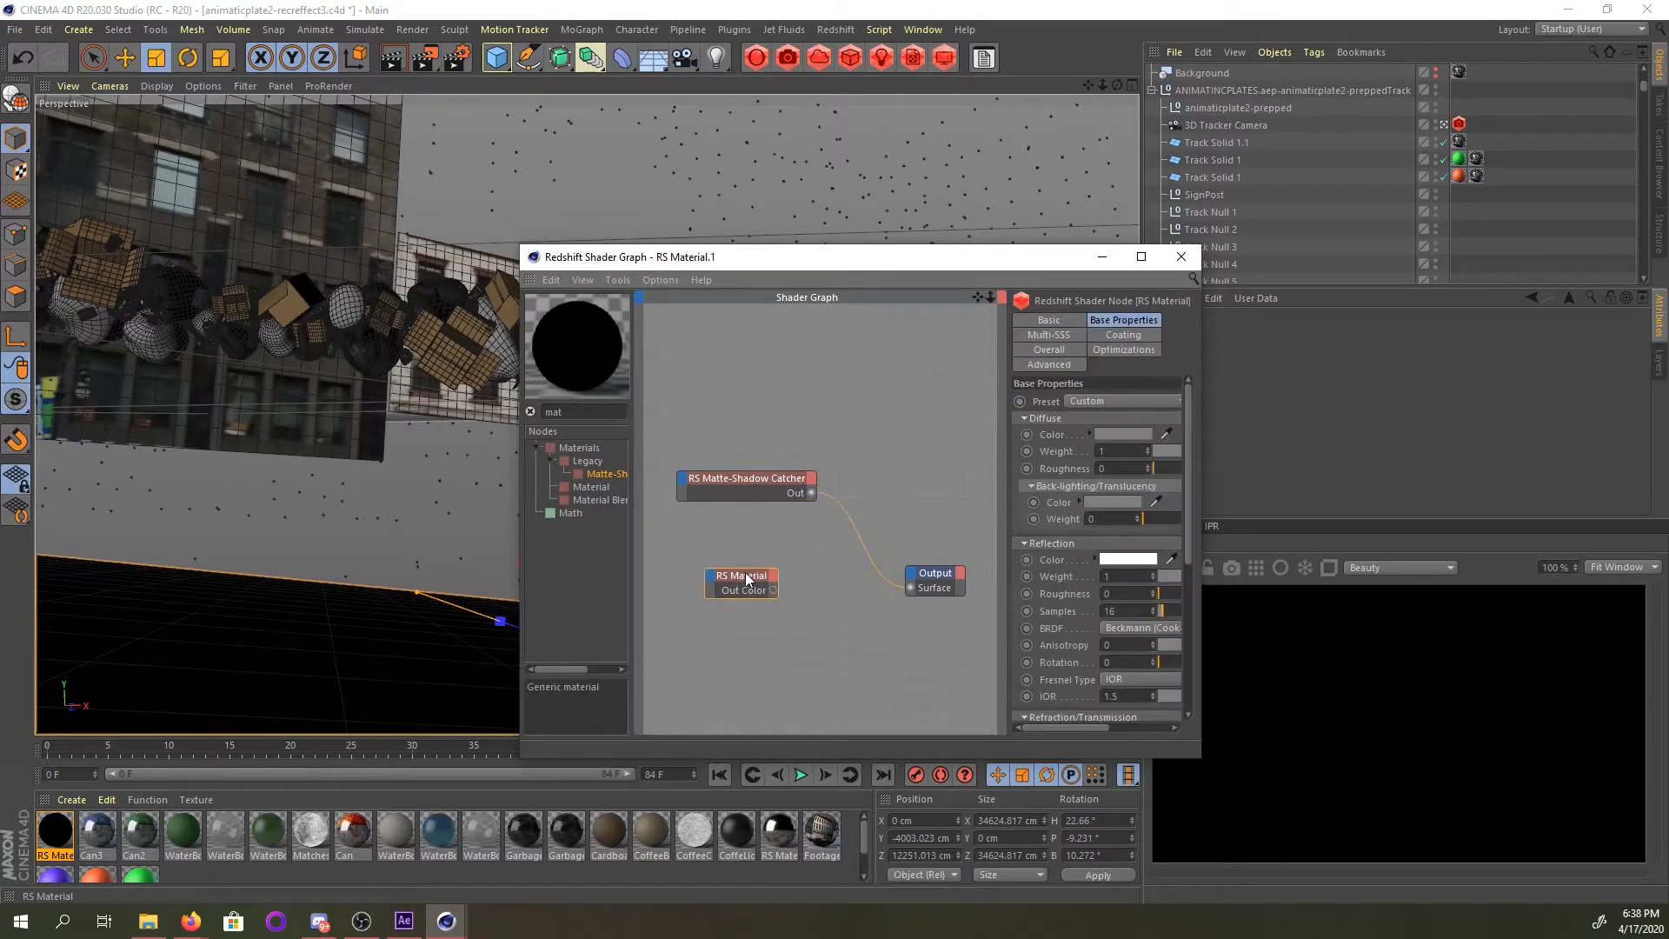
{"action": "key", "text": "Delete"}
{"action": "left_click_drag", "start_coordinate": [751, 474], "coordinate": [786, 513]}
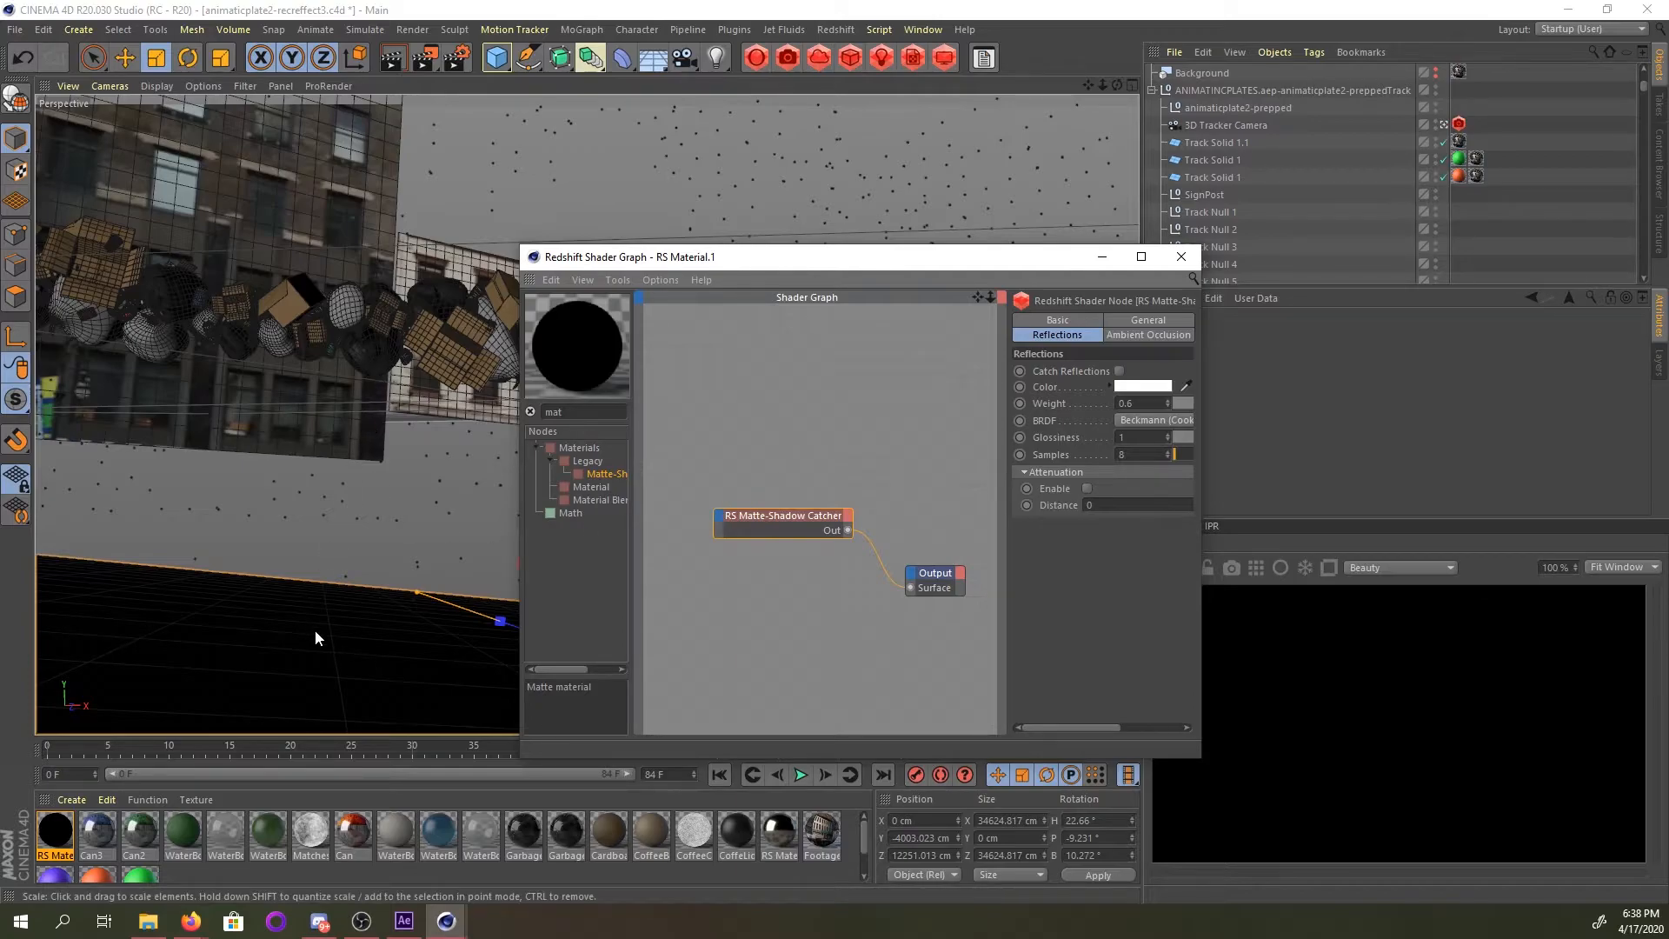
Widen the shader graph window, examine the shadow catcher's General settings, and close the graph.
{"action": "left_click_drag", "start_coordinate": [1054, 261], "coordinate": [1025, 259]}
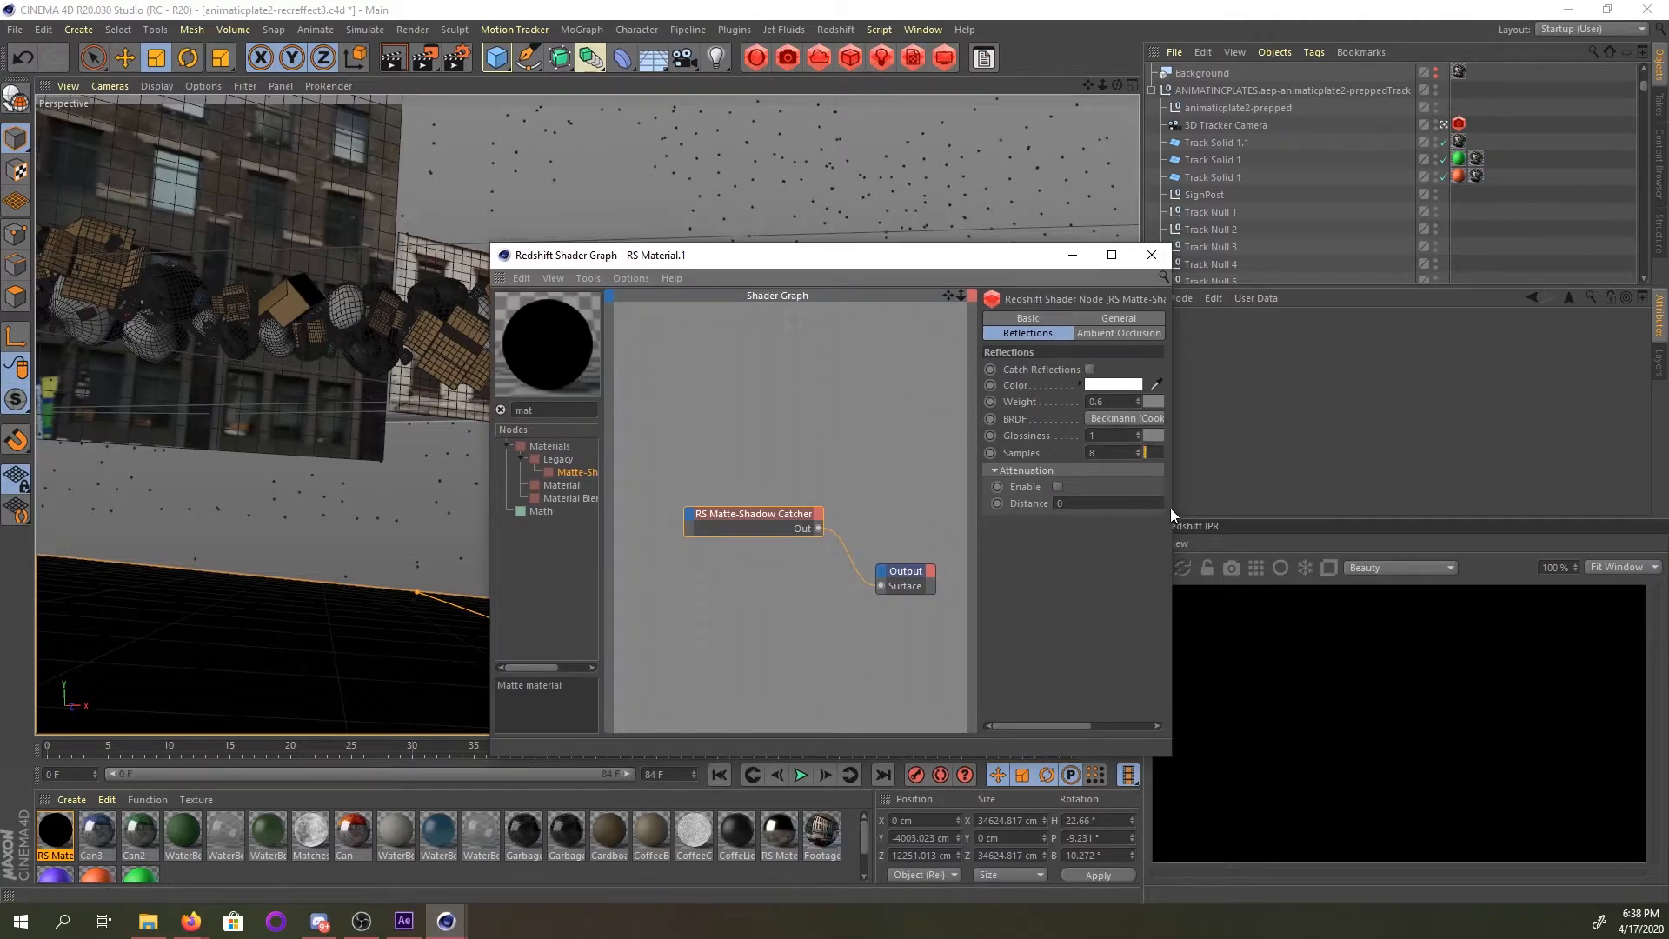
{"action": "left_click_drag", "start_coordinate": [1177, 544], "coordinate": [1323, 542]}
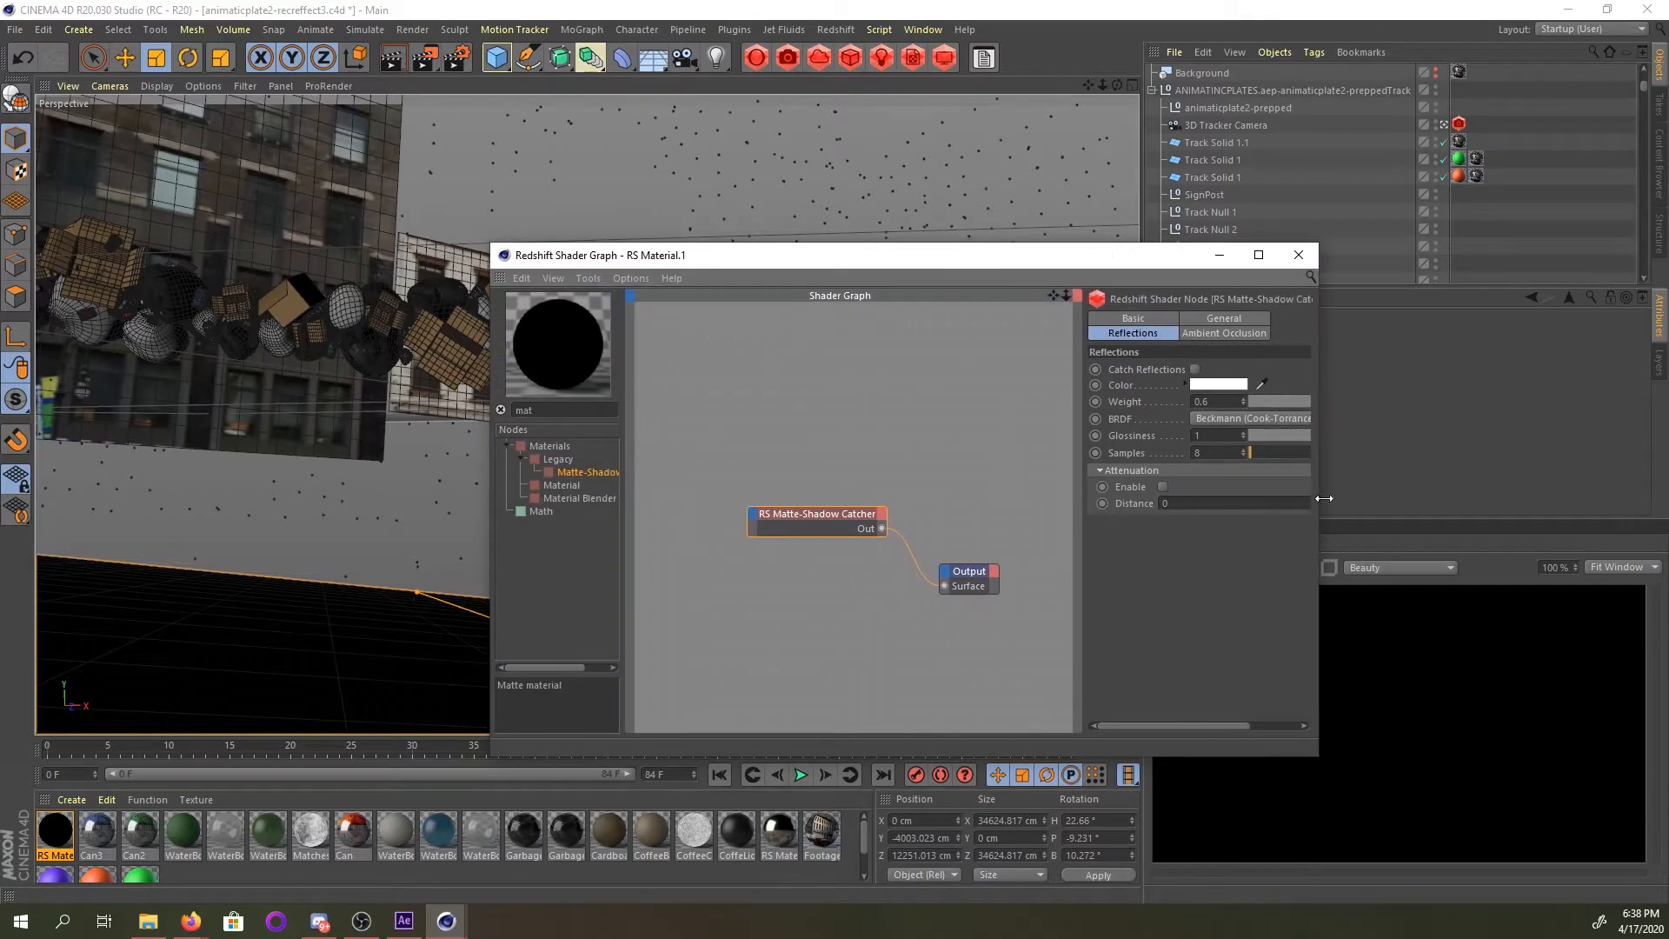
{"action": "left_click", "coordinate": [1213, 318]}
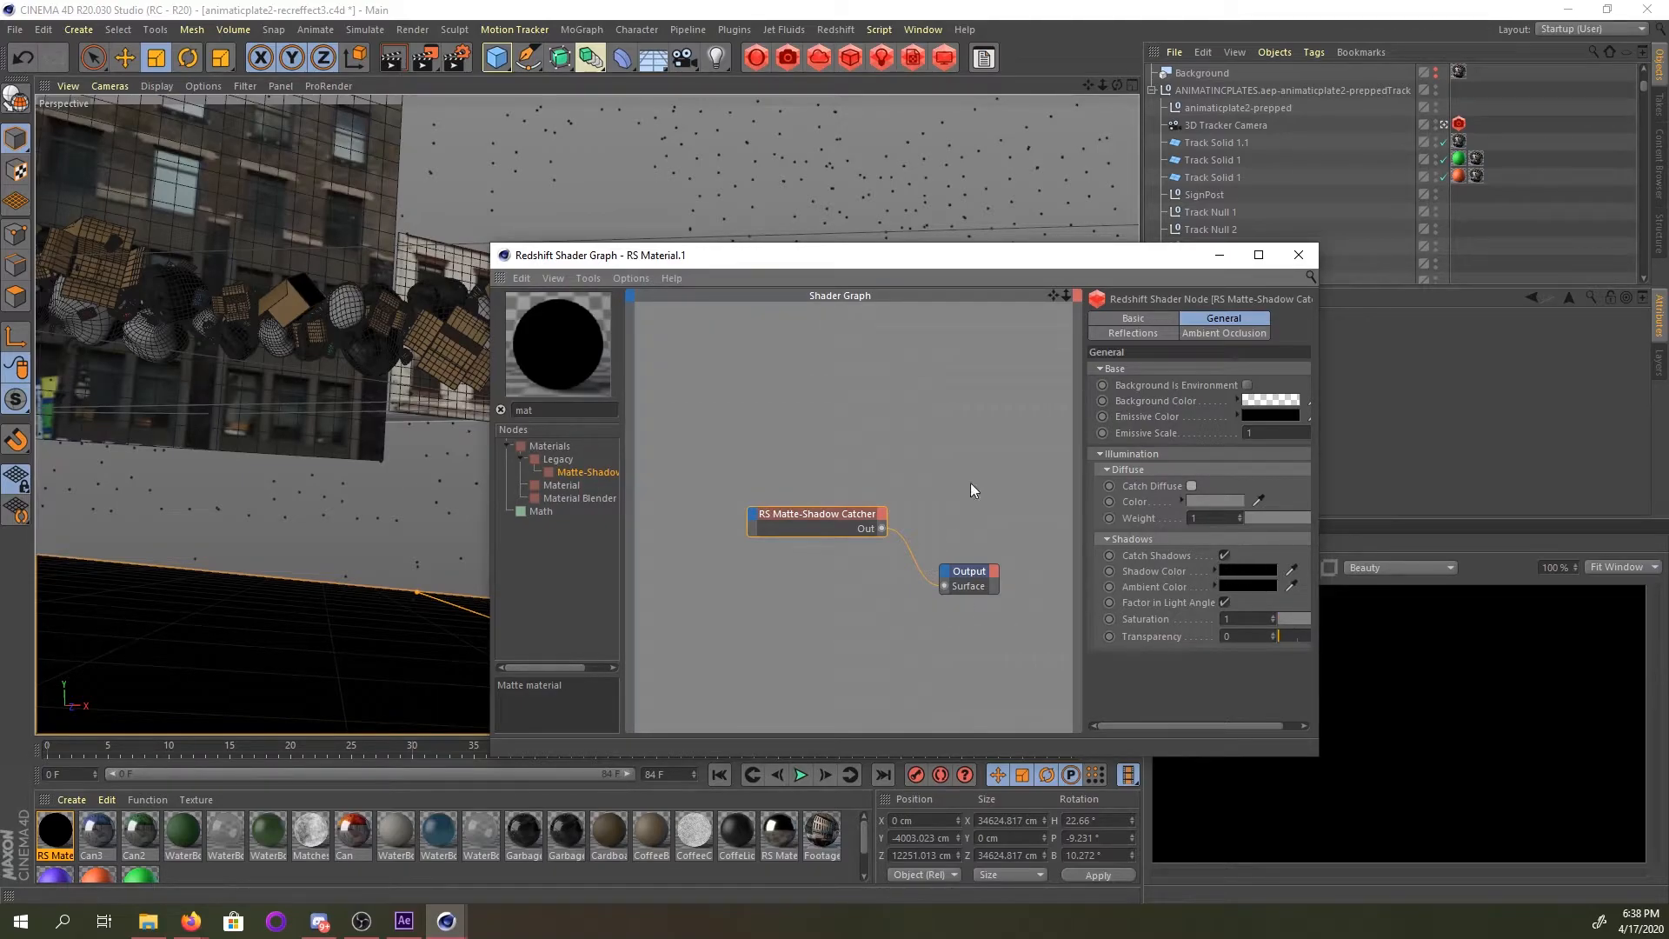
{"action": "left_click", "coordinate": [1300, 253]}
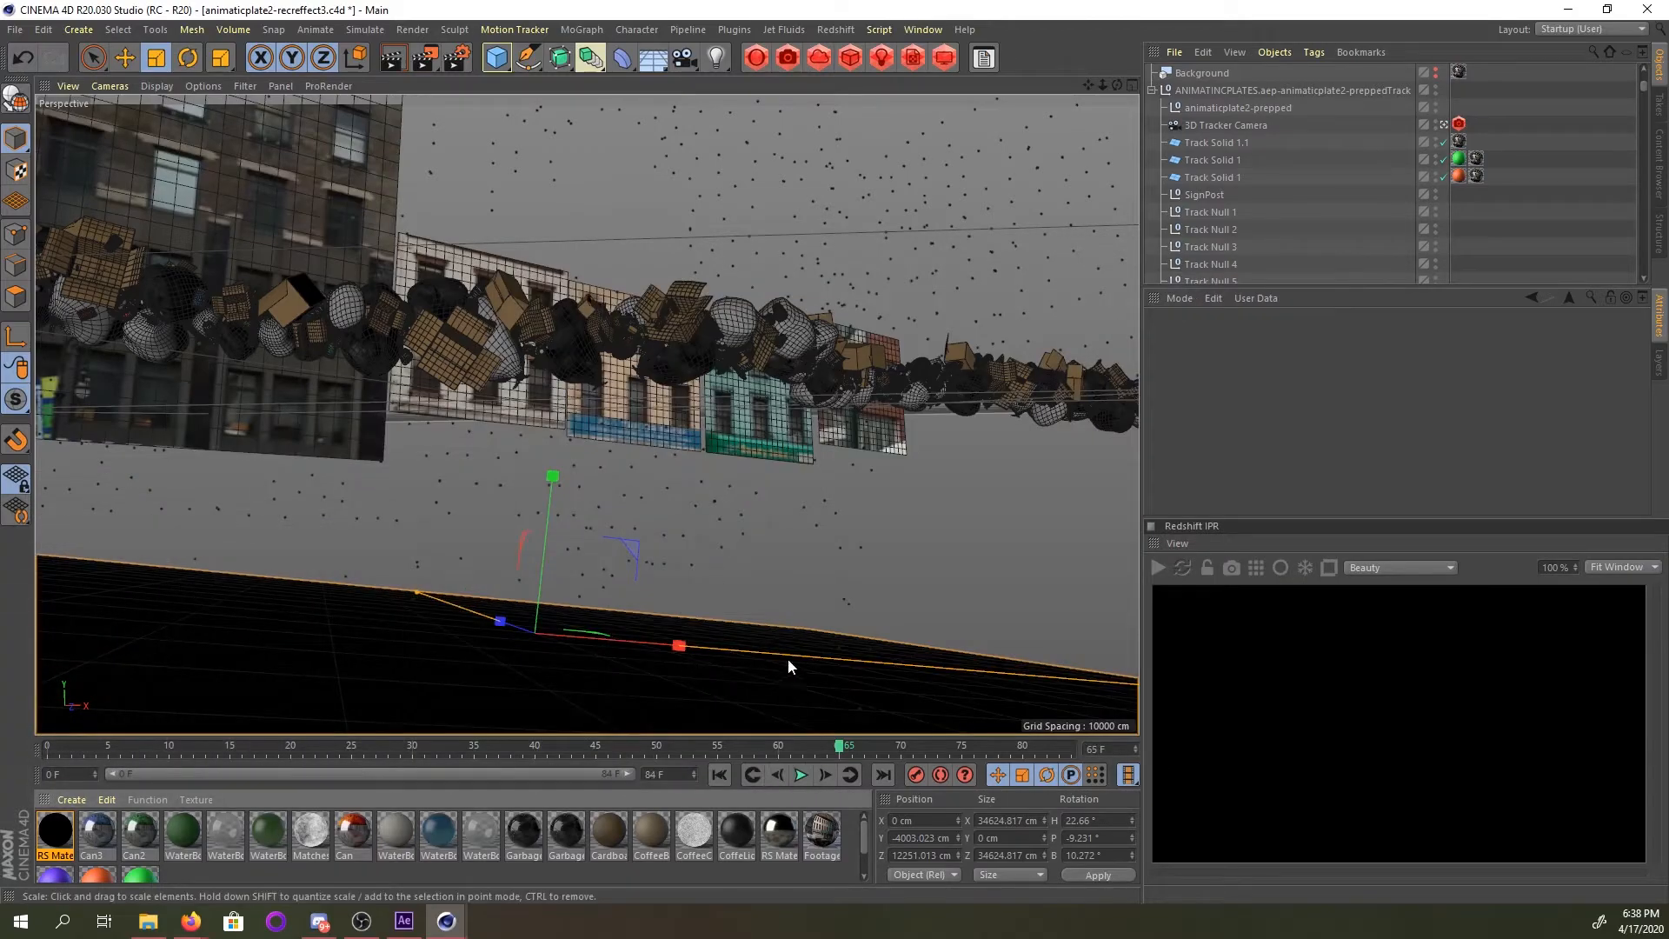
Delete the ground plane from the scene.
{"action": "key", "text": "Delete"}
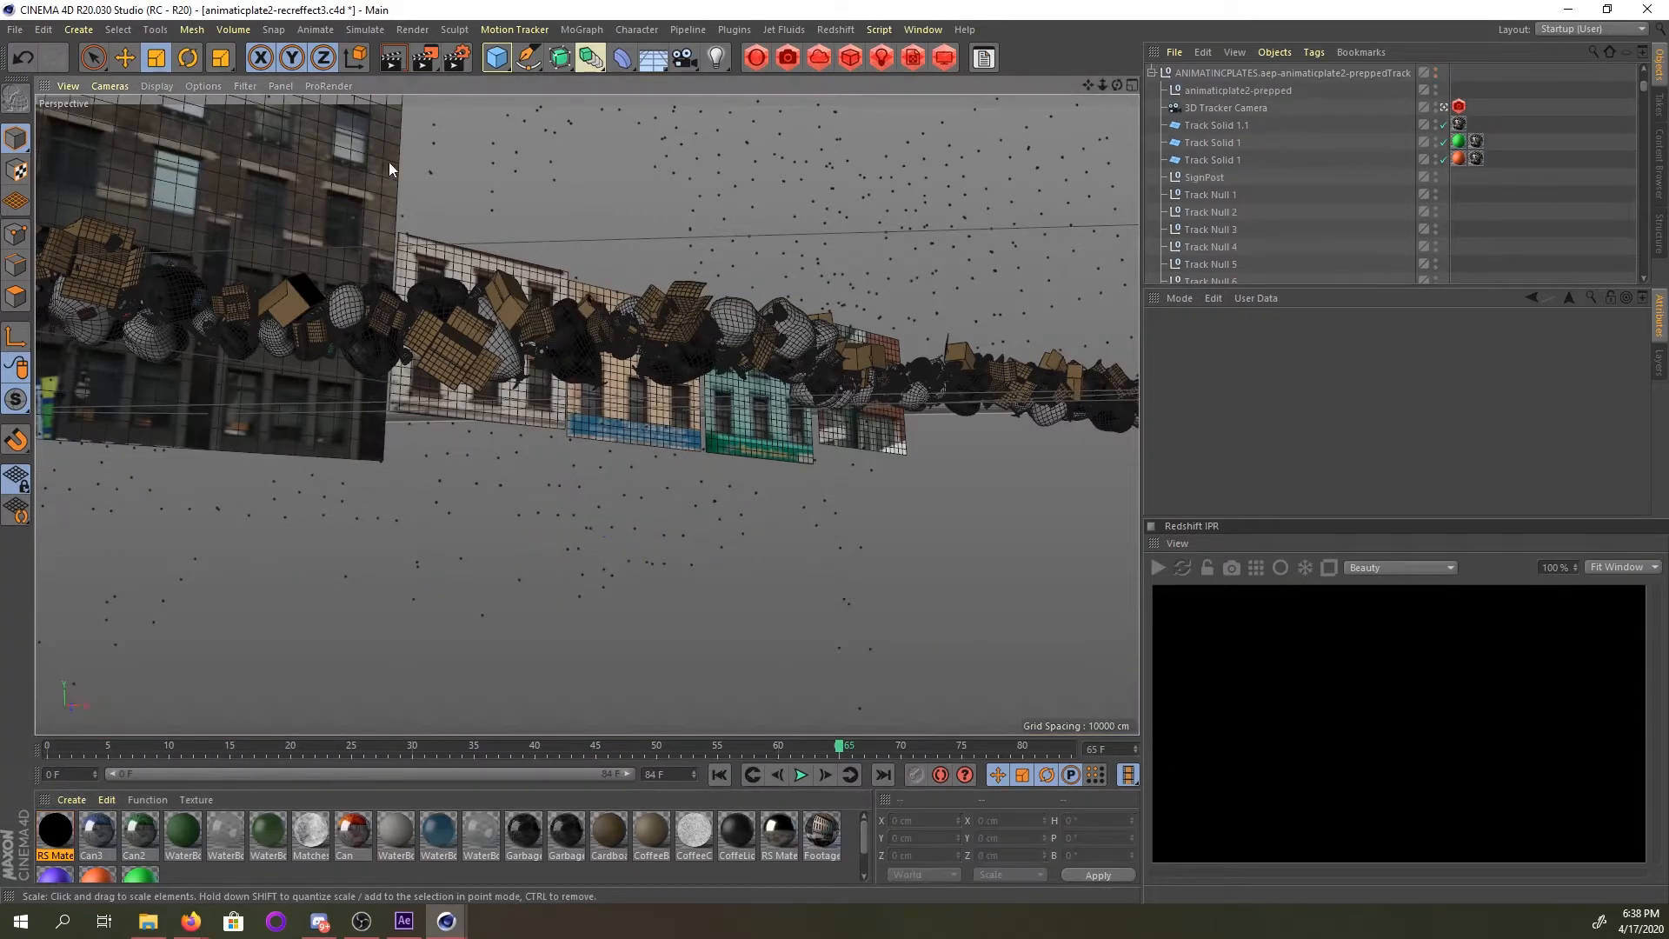
Open the render settings and bring up Redshift's AOV options, keeping the dialog clear of the toolbar.
{"action": "left_click", "coordinate": [457, 60]}
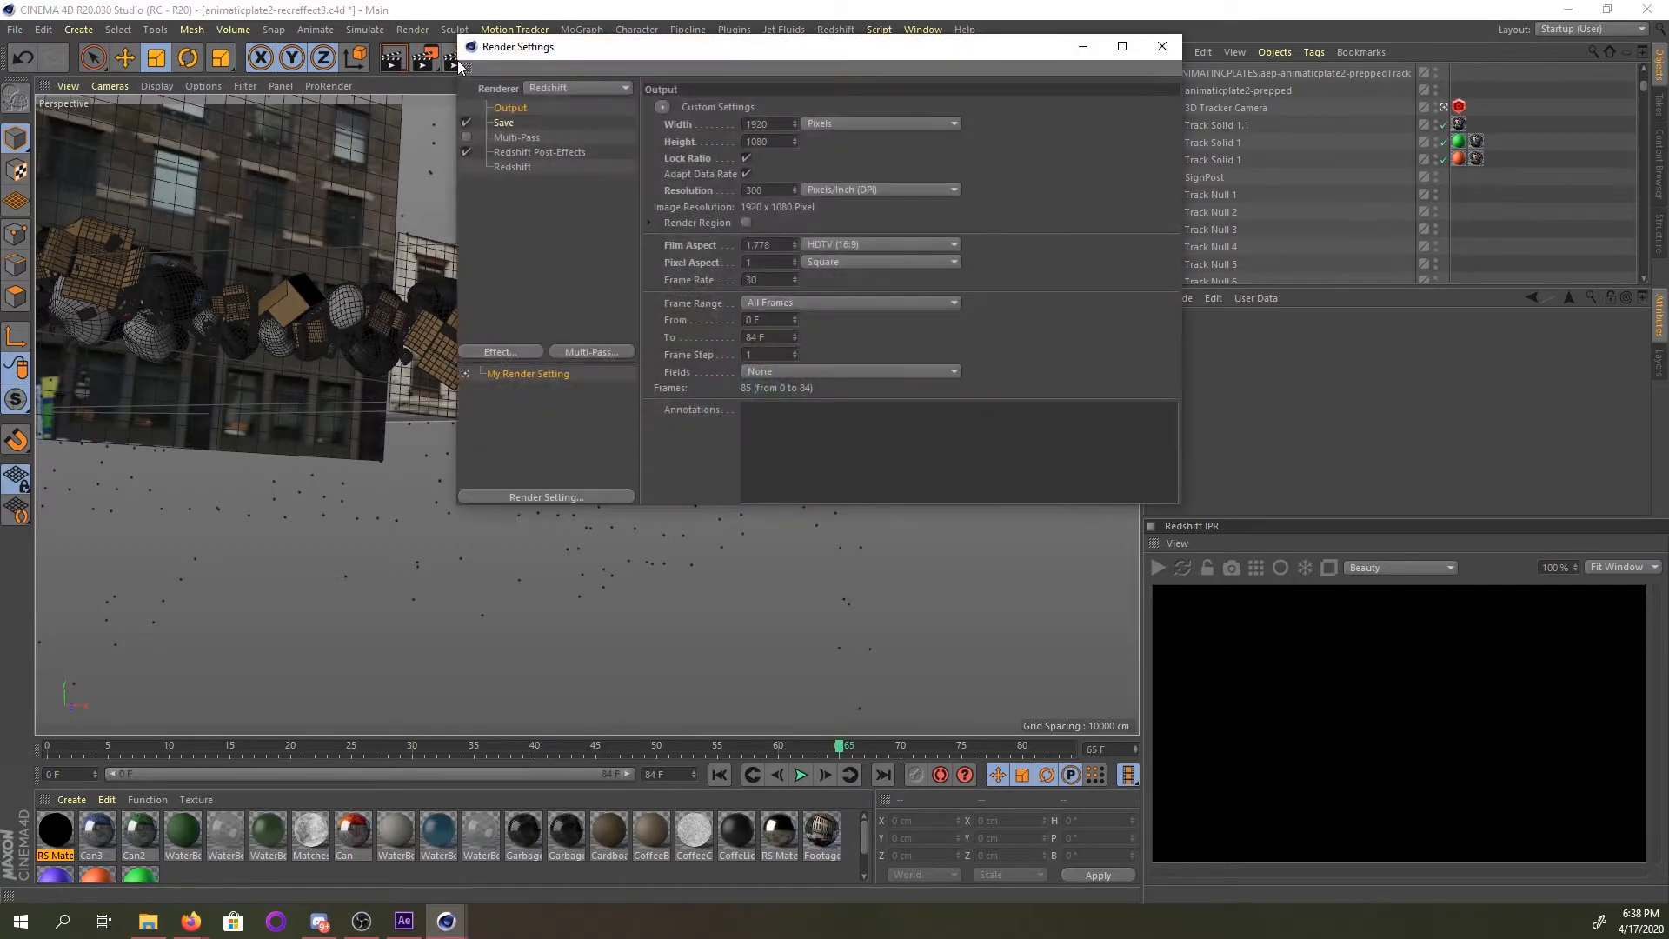
{"action": "left_click", "coordinate": [516, 137]}
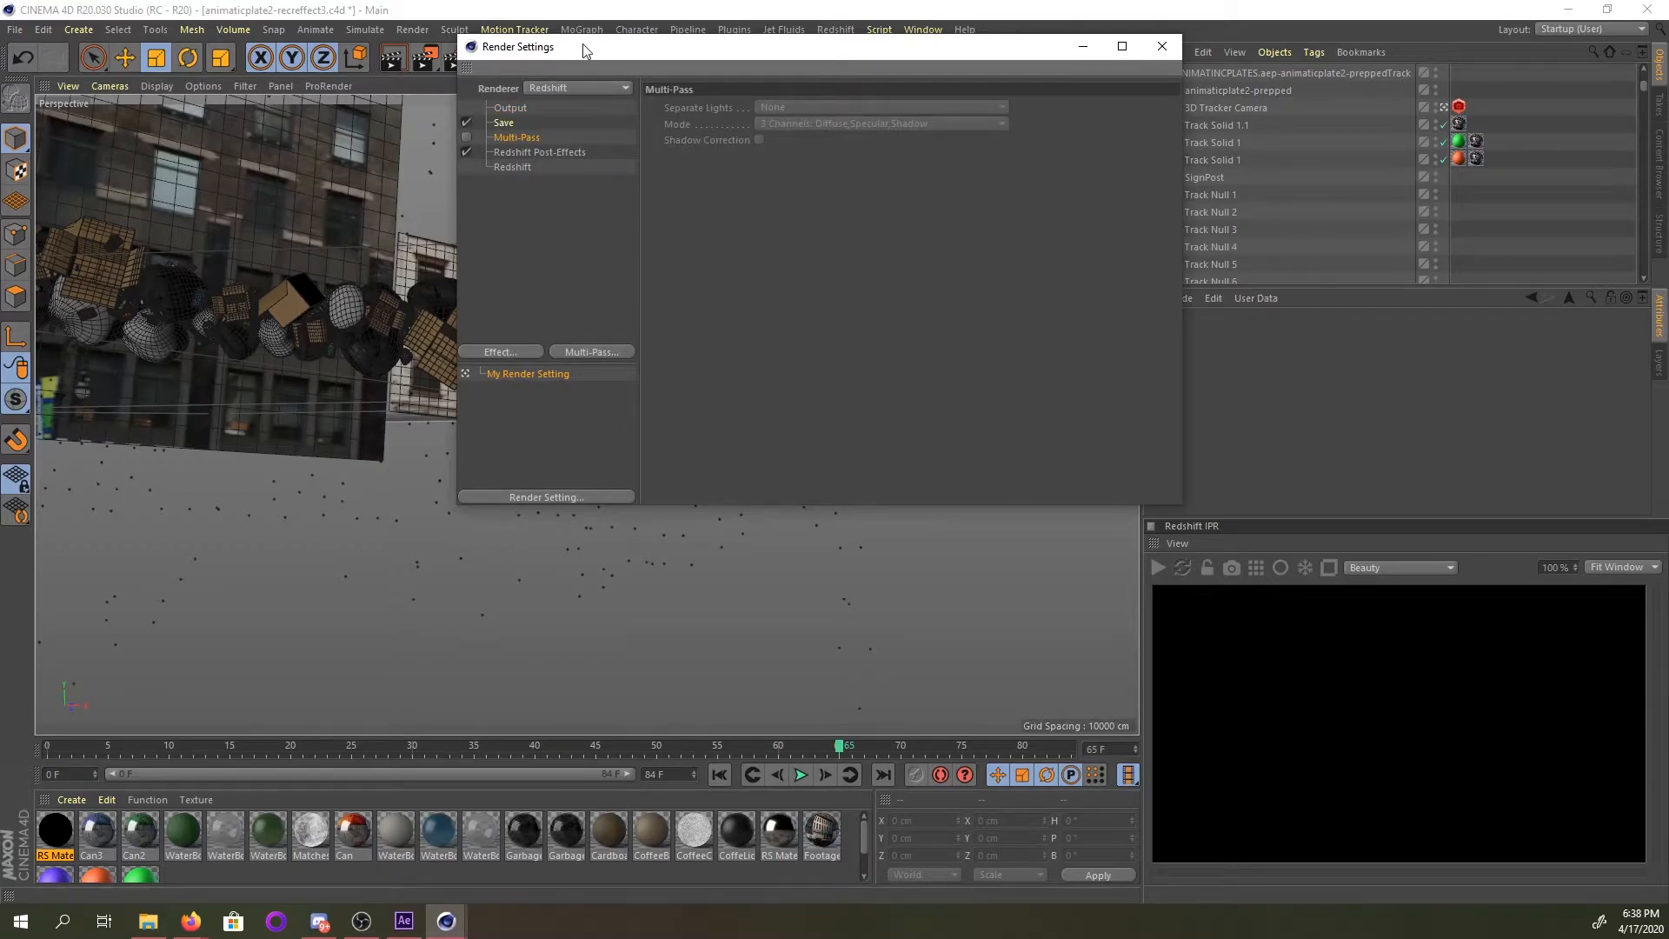
{"action": "left_click_drag", "start_coordinate": [583, 47], "coordinate": [527, 181]}
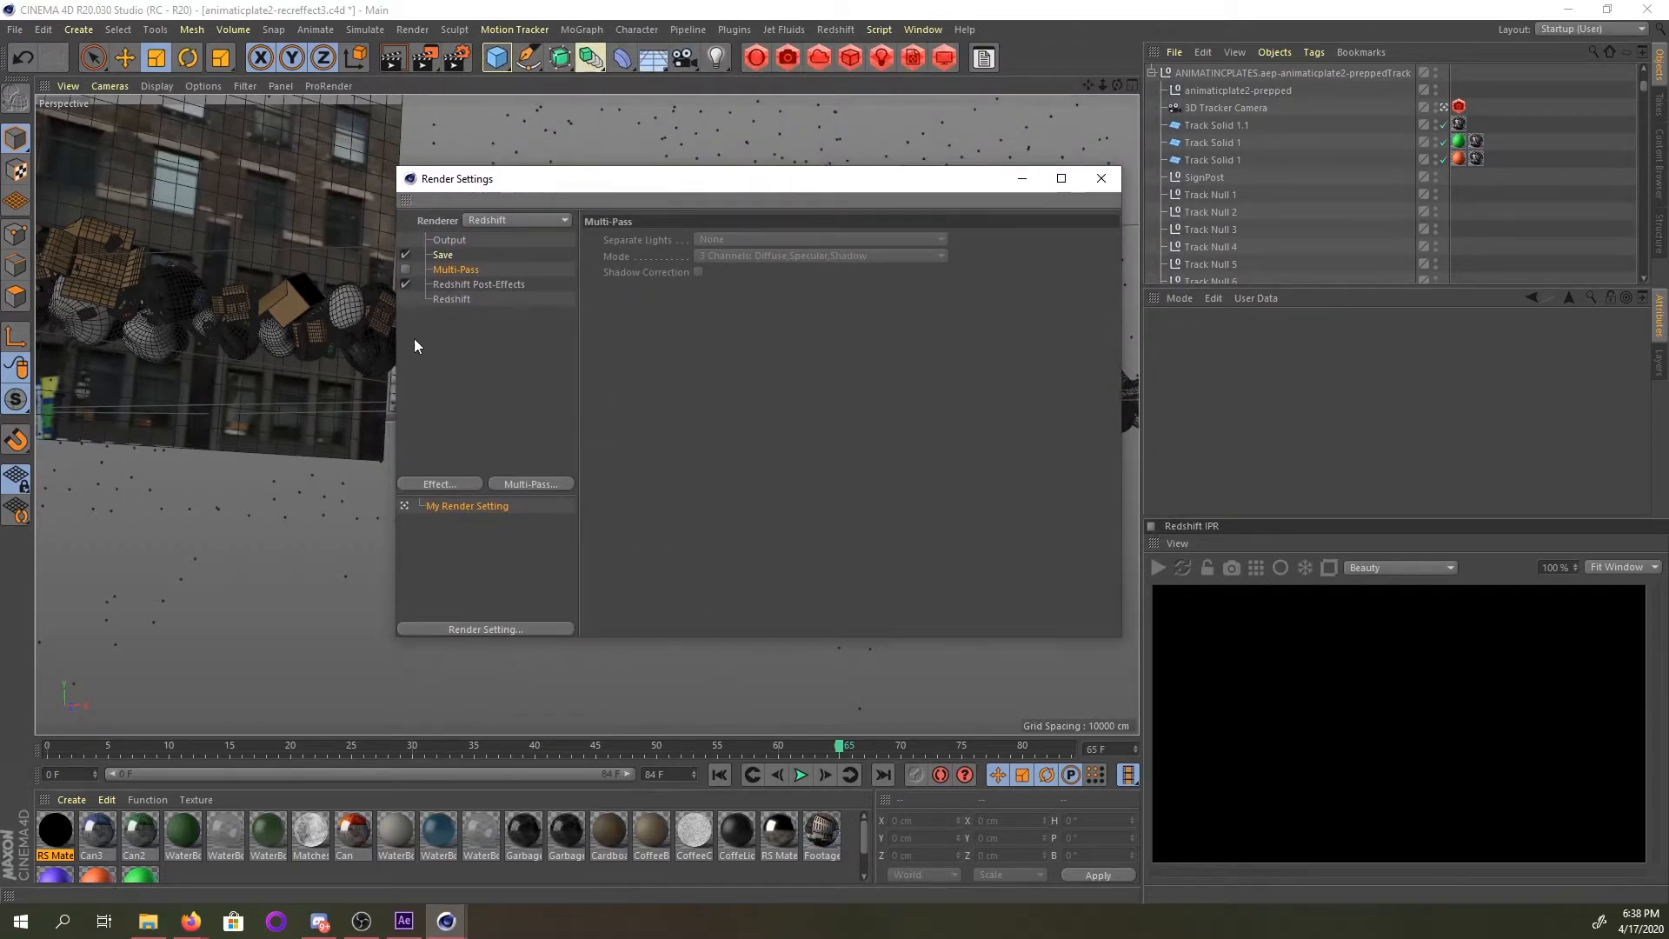
{"action": "left_click", "coordinate": [467, 299]}
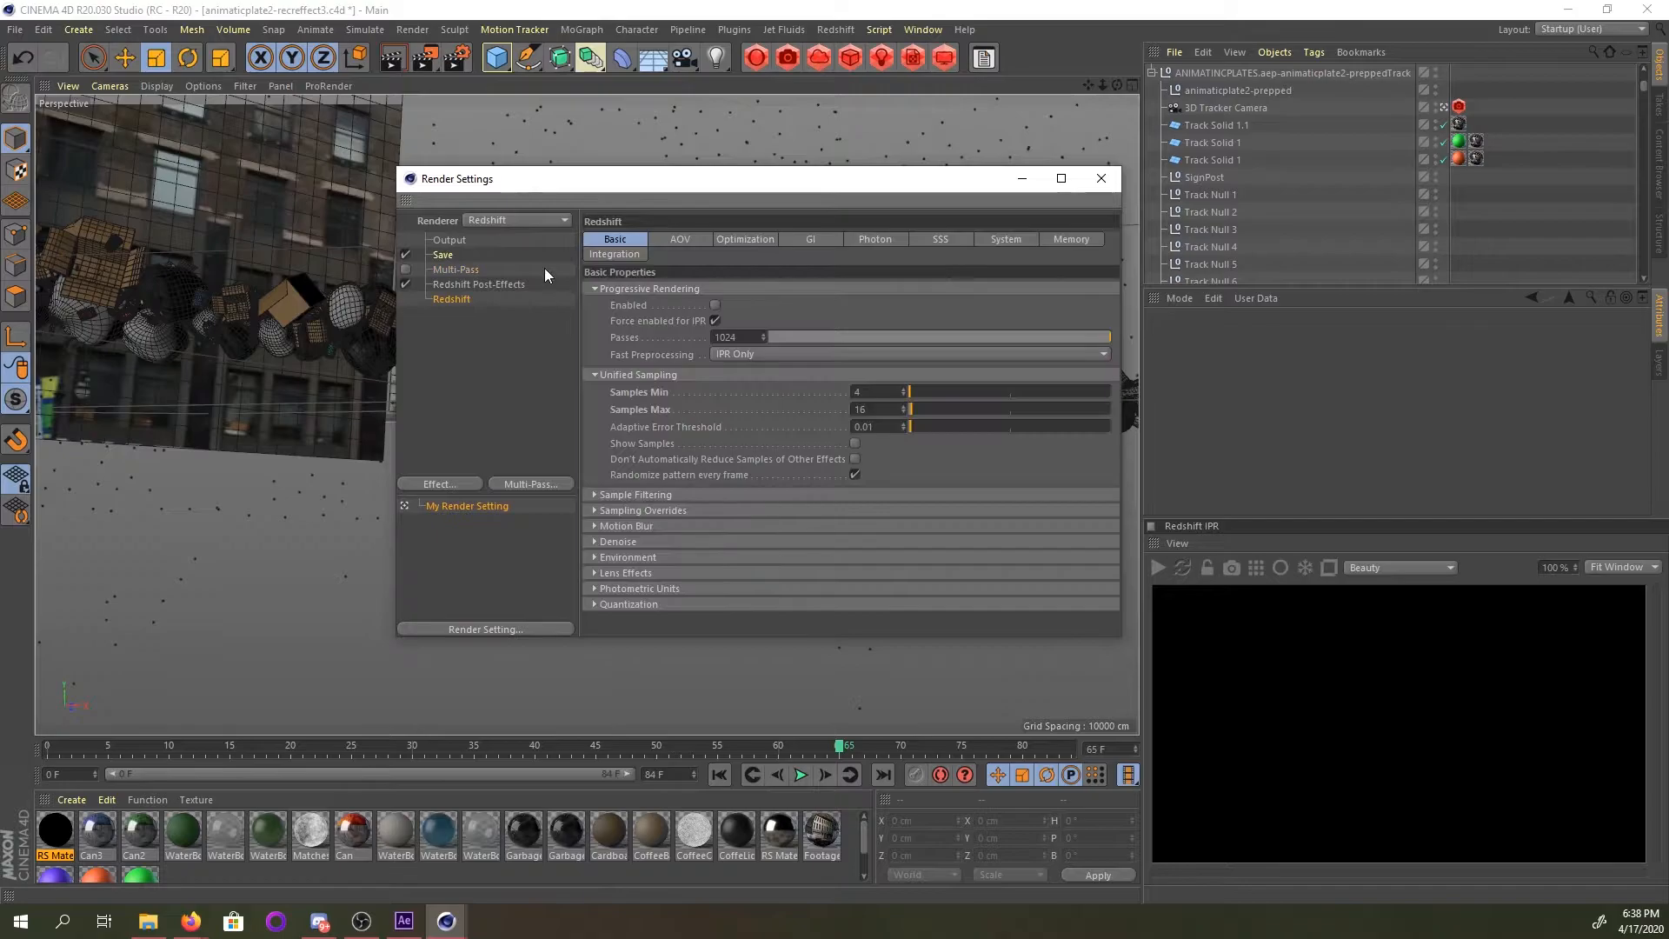
{"action": "left_click", "coordinate": [690, 241]}
{"action": "left_click_drag", "start_coordinate": [732, 189], "coordinate": [725, 130]}
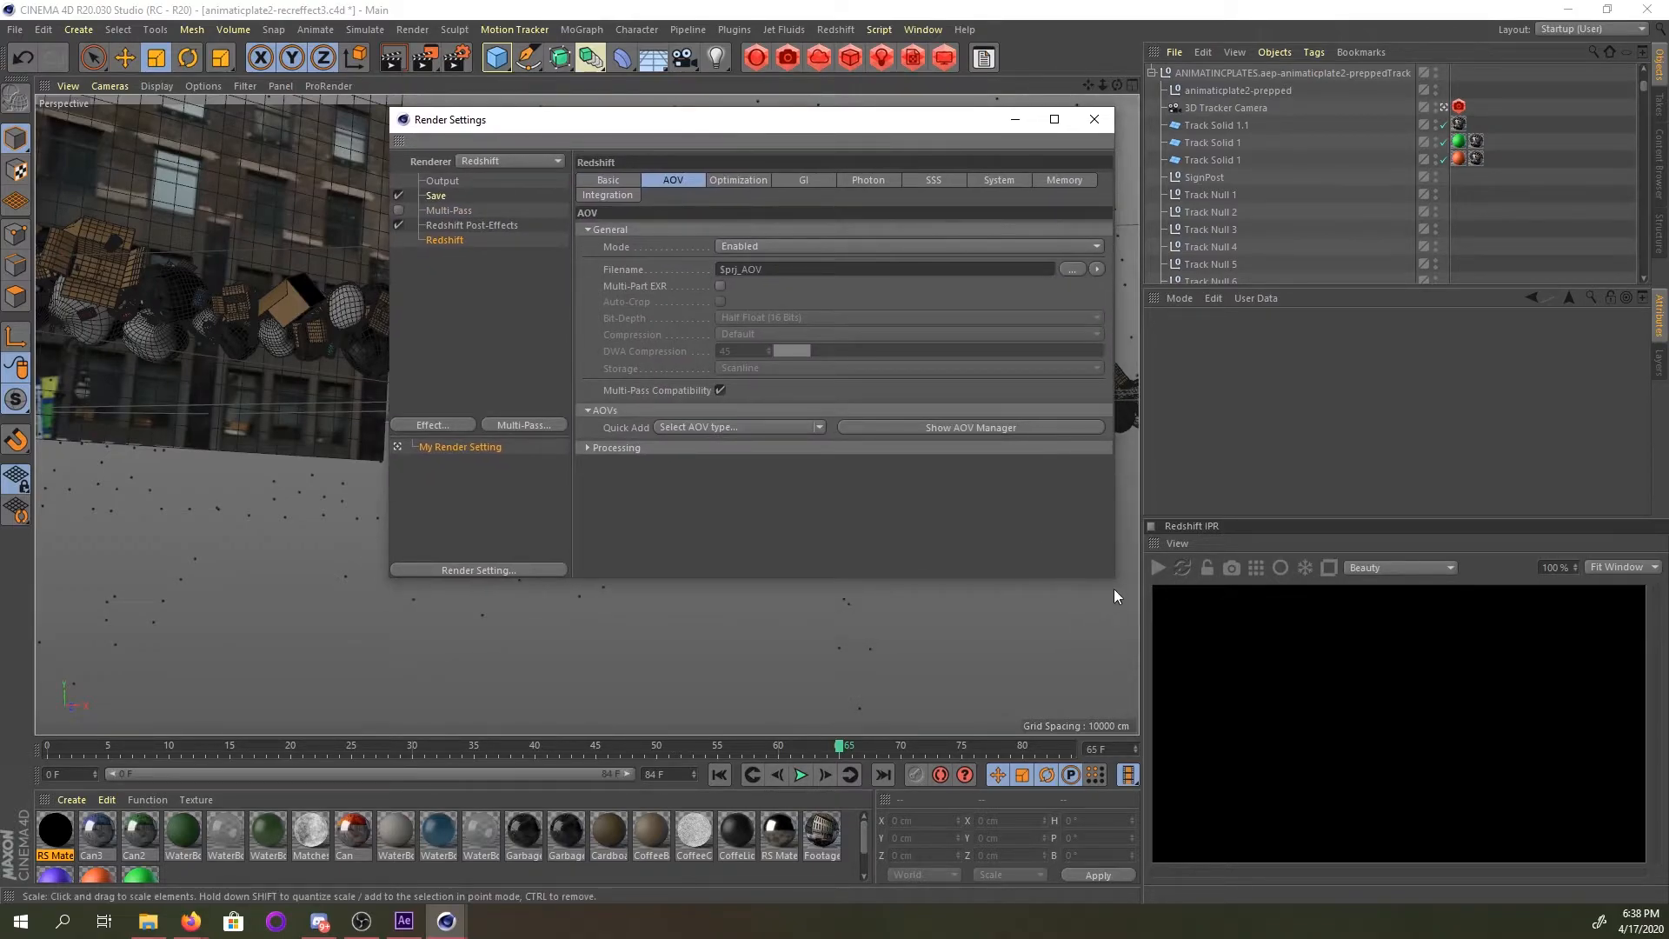
Examine the multi-pass and effect options available under the Physical renderer, with Redshift restored as the active renderer.
{"action": "left_click_drag", "start_coordinate": [1111, 579], "coordinate": [1322, 657]}
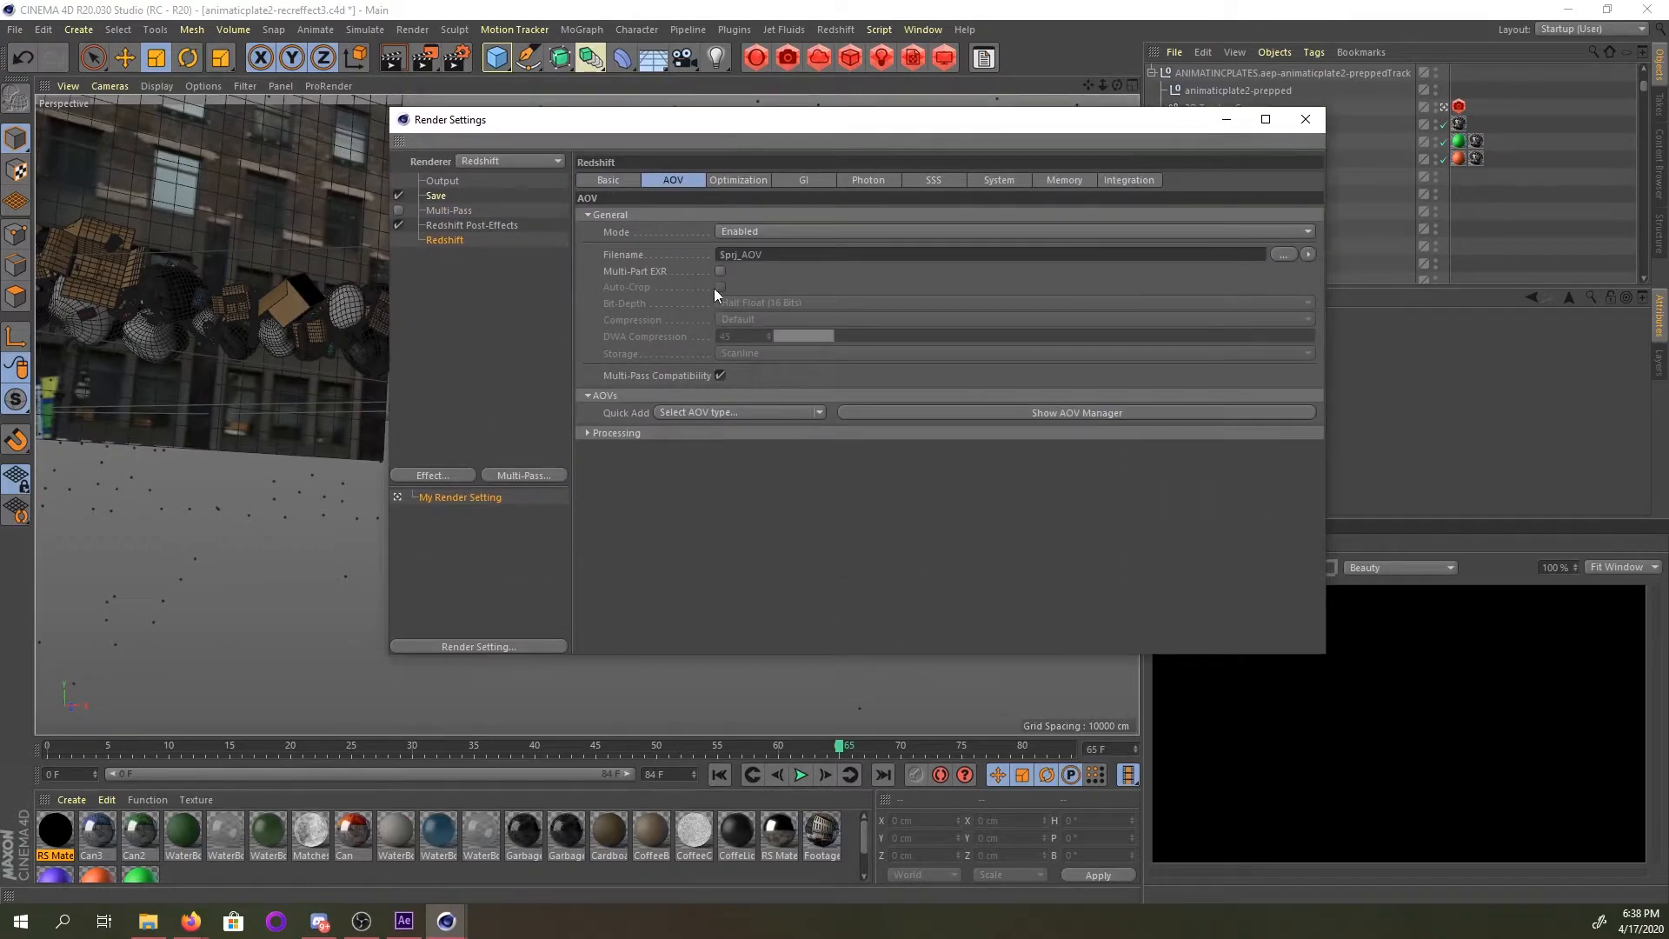
{"action": "left_click", "coordinate": [493, 158]}
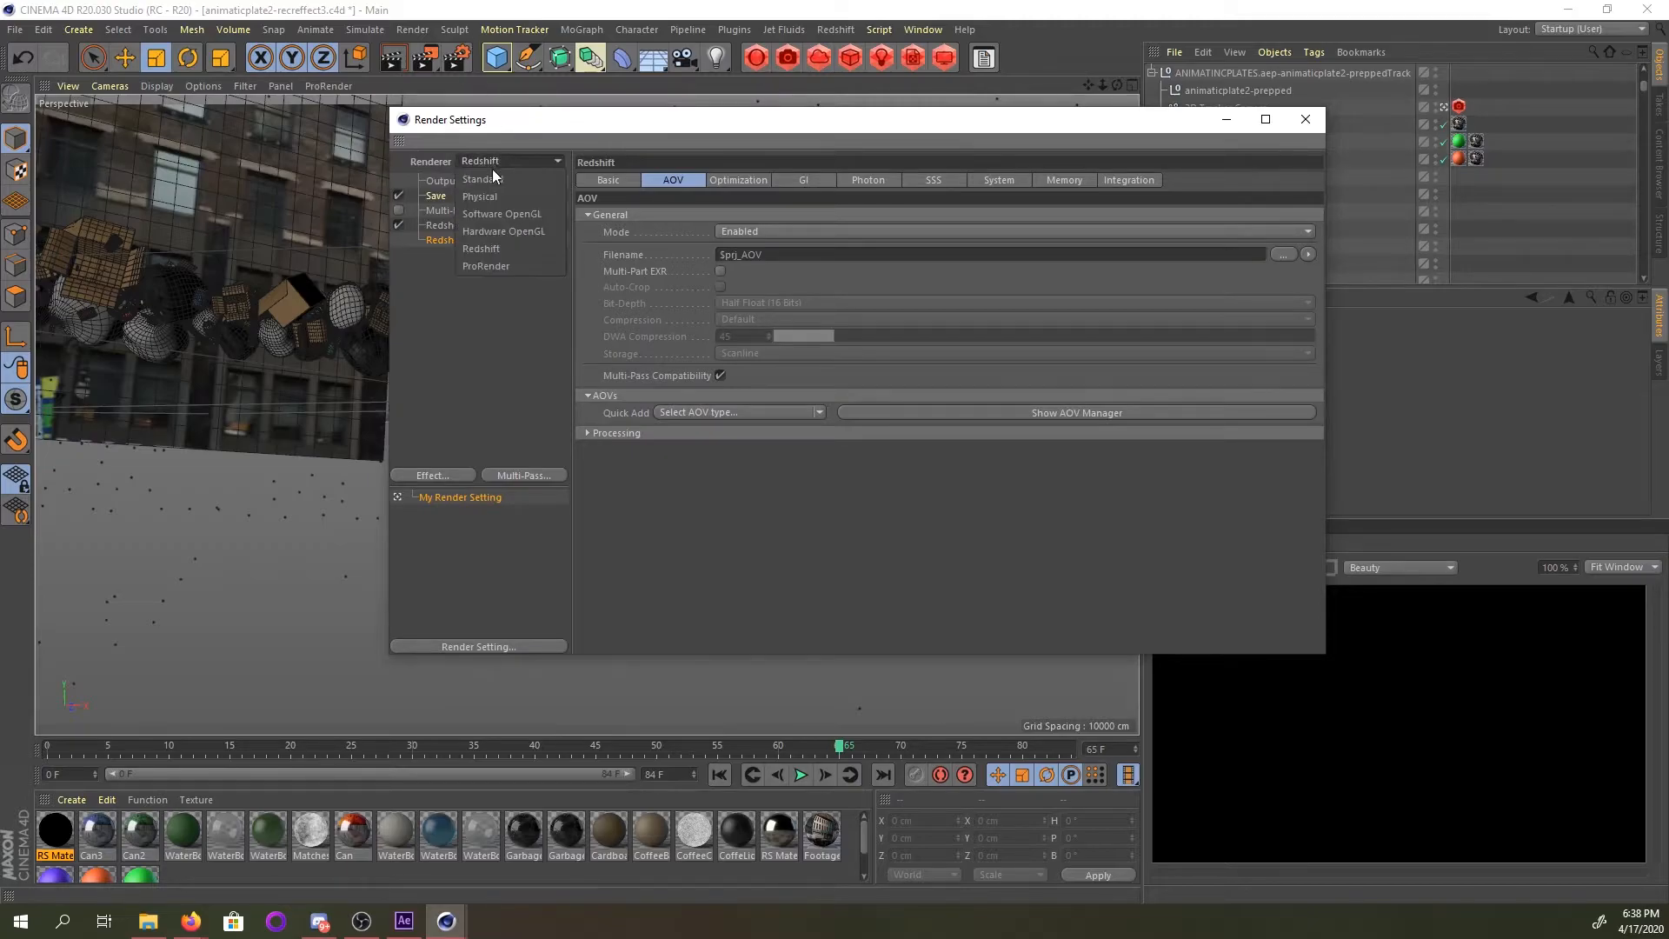
{"action": "left_click", "coordinate": [494, 195]}
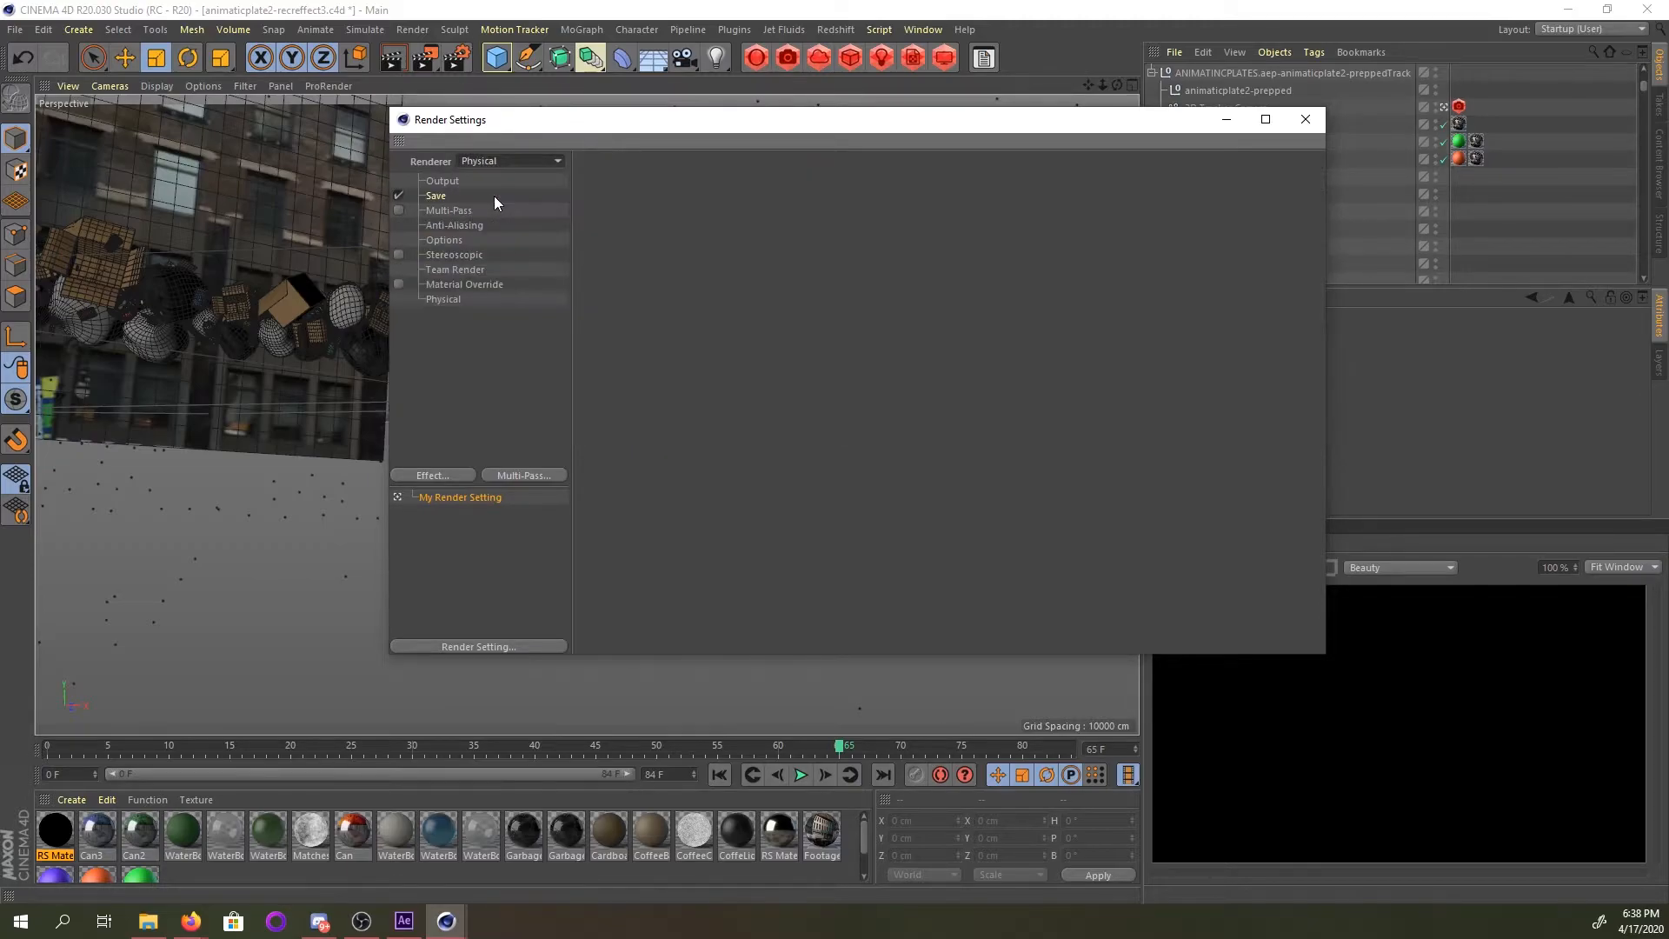
{"action": "left_click", "coordinate": [445, 210]}
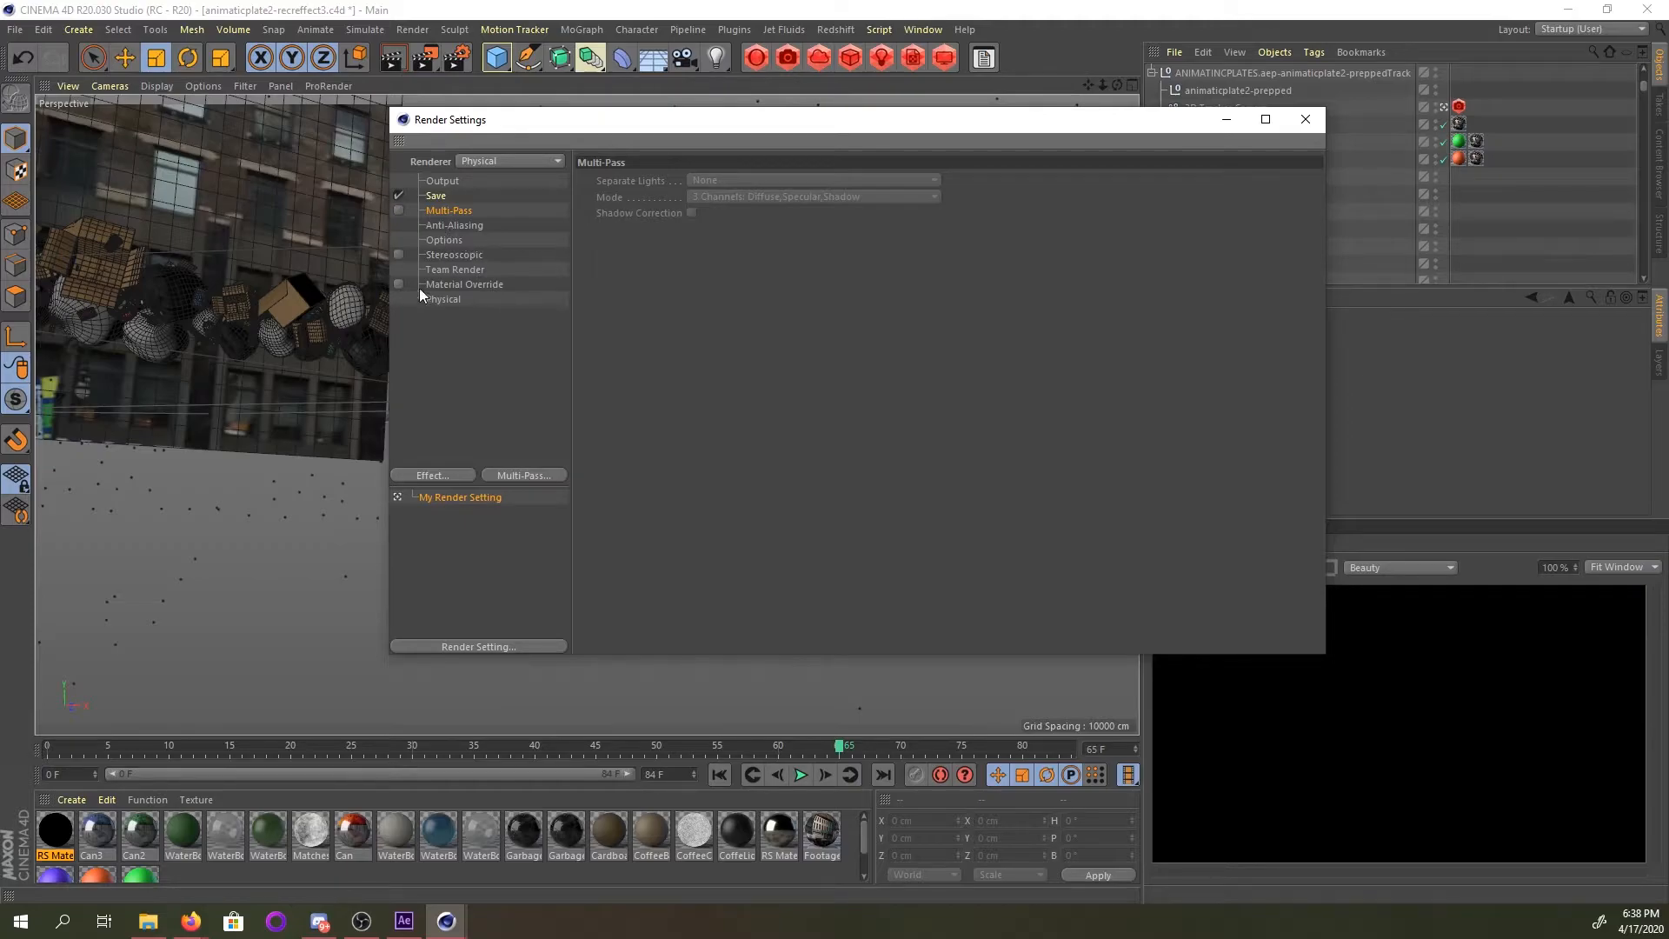
{"action": "left_click", "coordinate": [461, 475]}
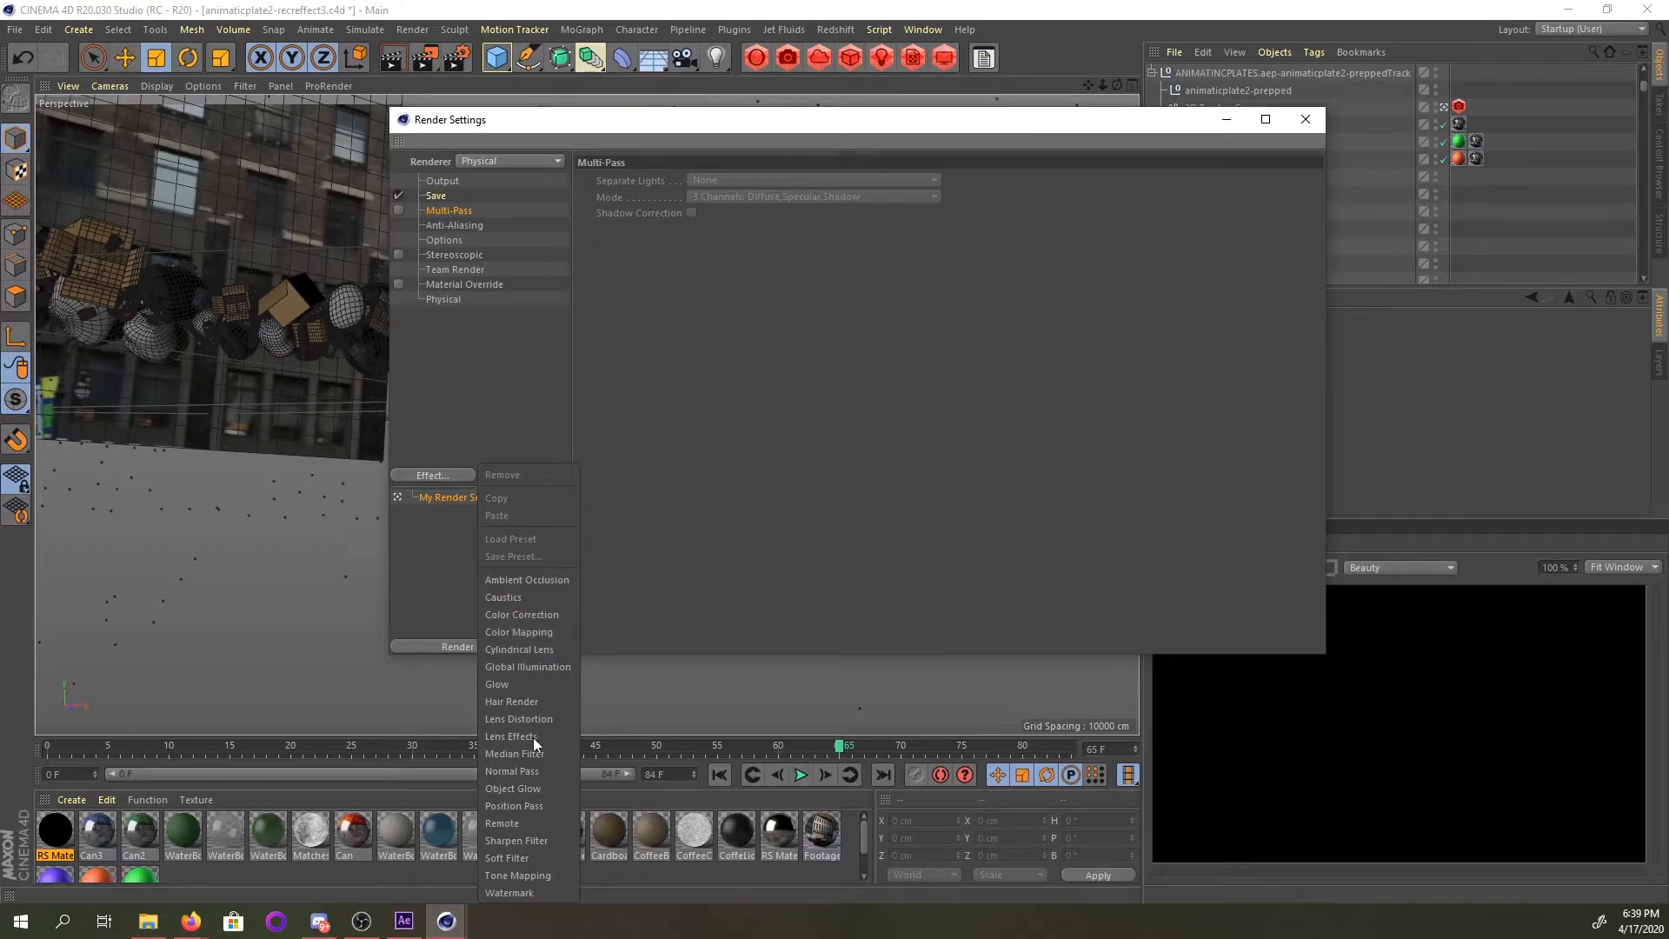
{"action": "left_click", "coordinate": [518, 439]}
{"action": "left_click", "coordinate": [485, 165]}
{"action": "left_click", "coordinate": [483, 249]}
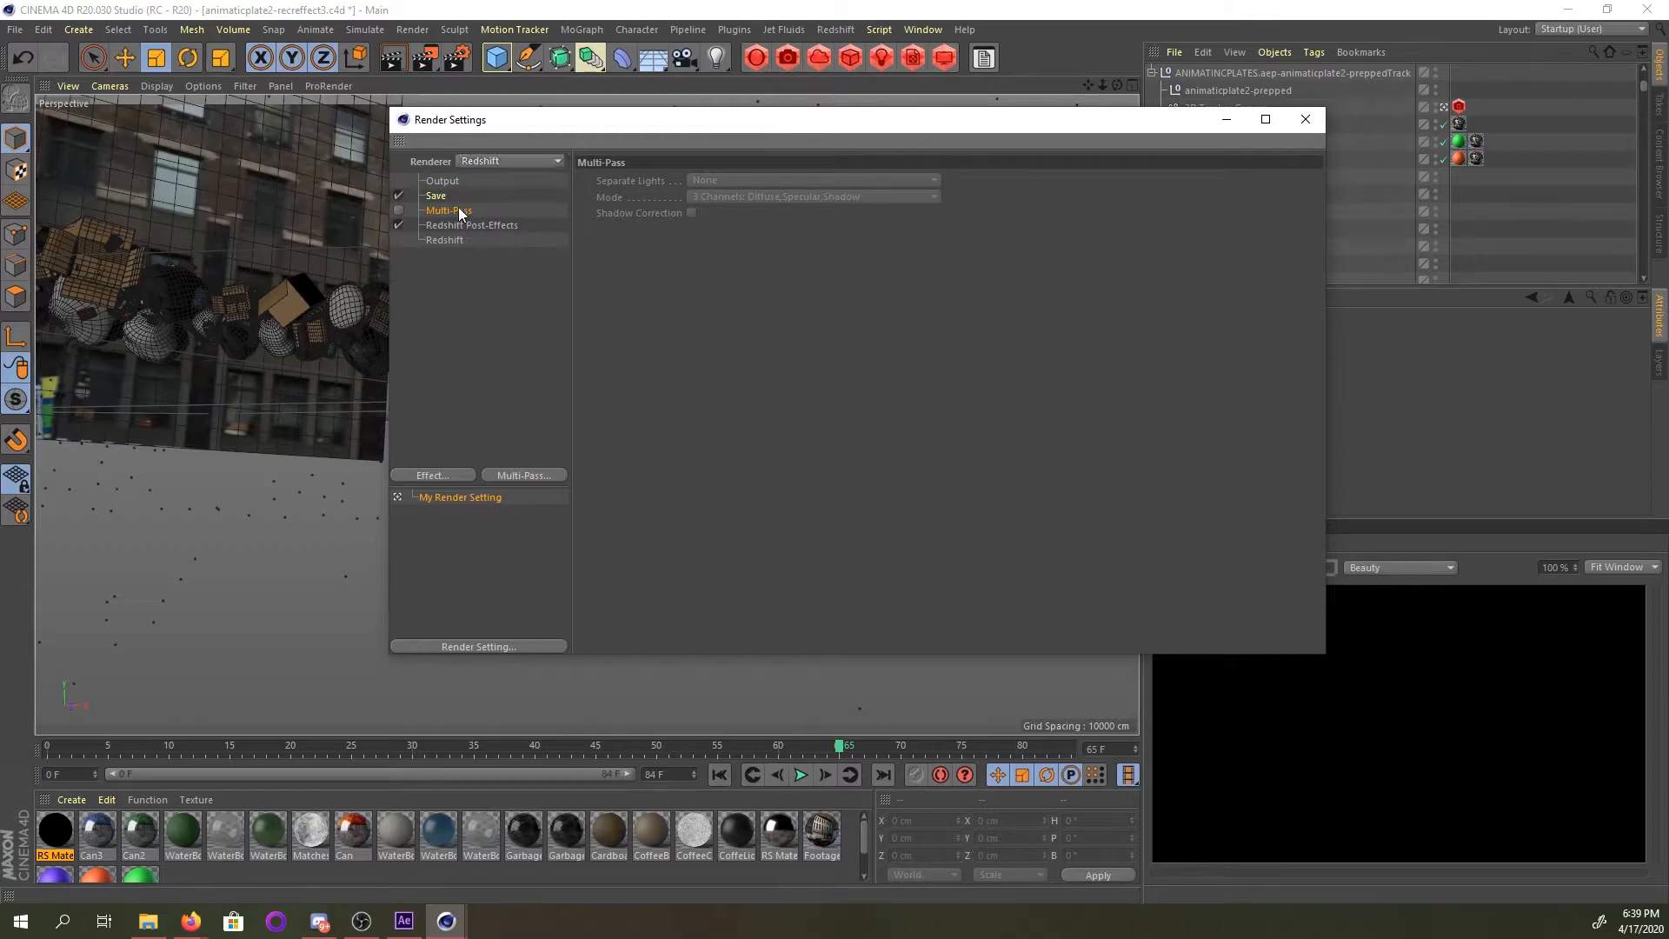
Add Ambient Occlusion, Shadows and ObjectID AOVs to the Redshift render settings.
{"action": "left_click", "coordinate": [444, 242]}
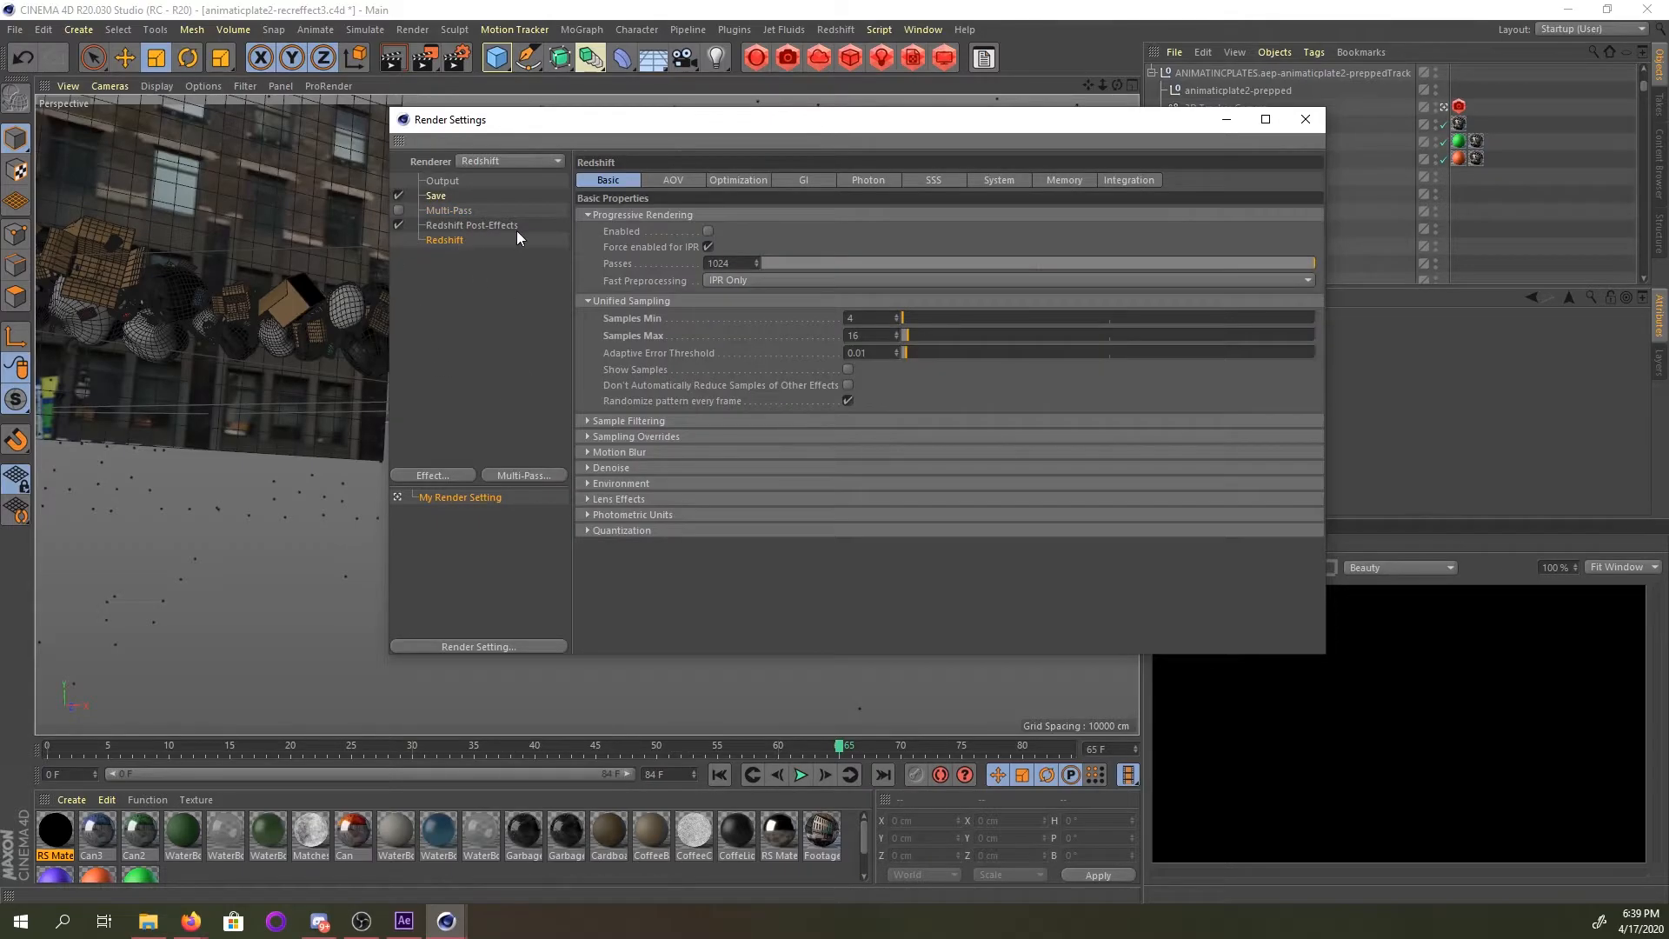
{"action": "left_click", "coordinate": [506, 227]}
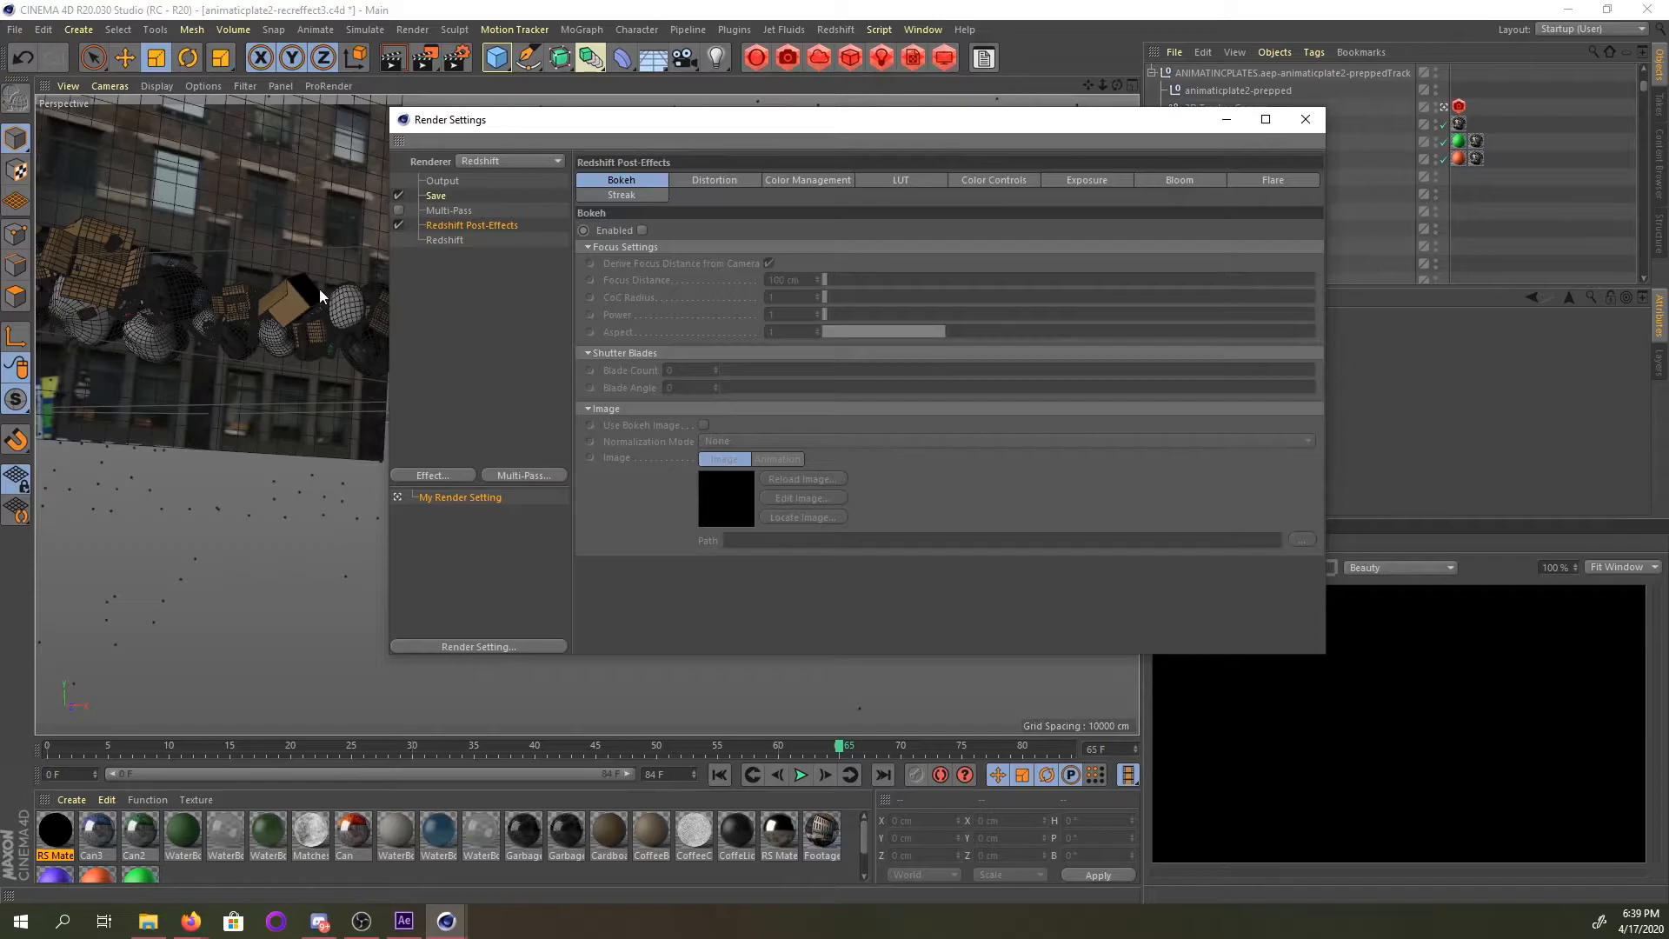
{"action": "left_click", "coordinate": [443, 197]}
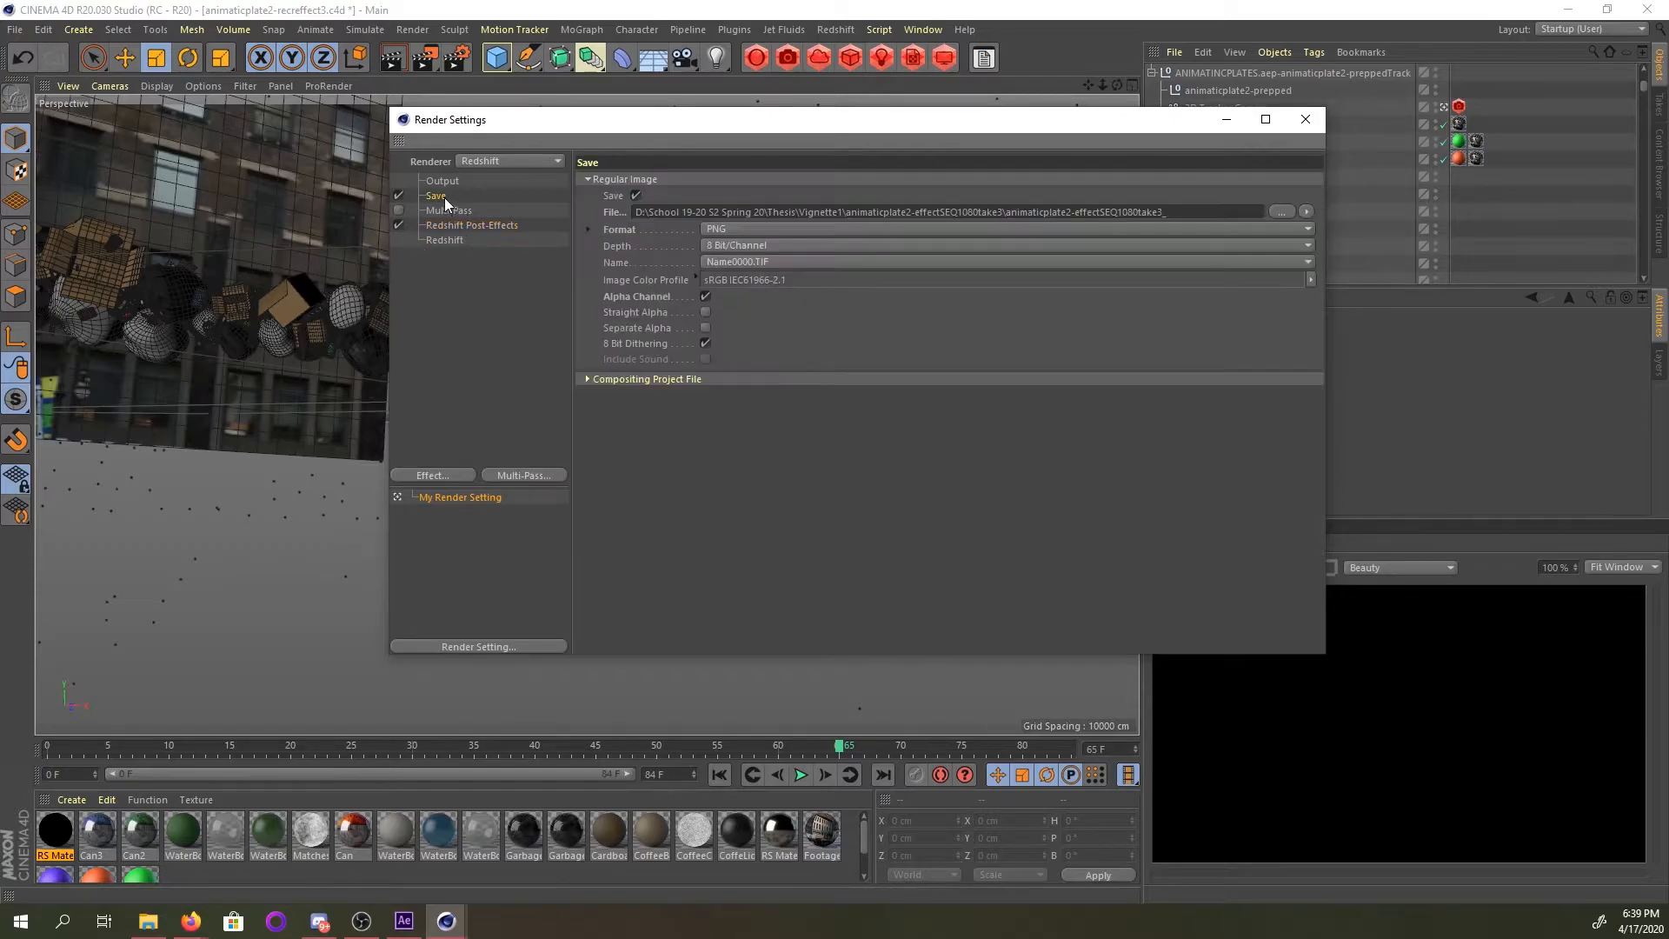
{"action": "left_click", "coordinate": [447, 240]}
{"action": "left_click", "coordinate": [675, 180]}
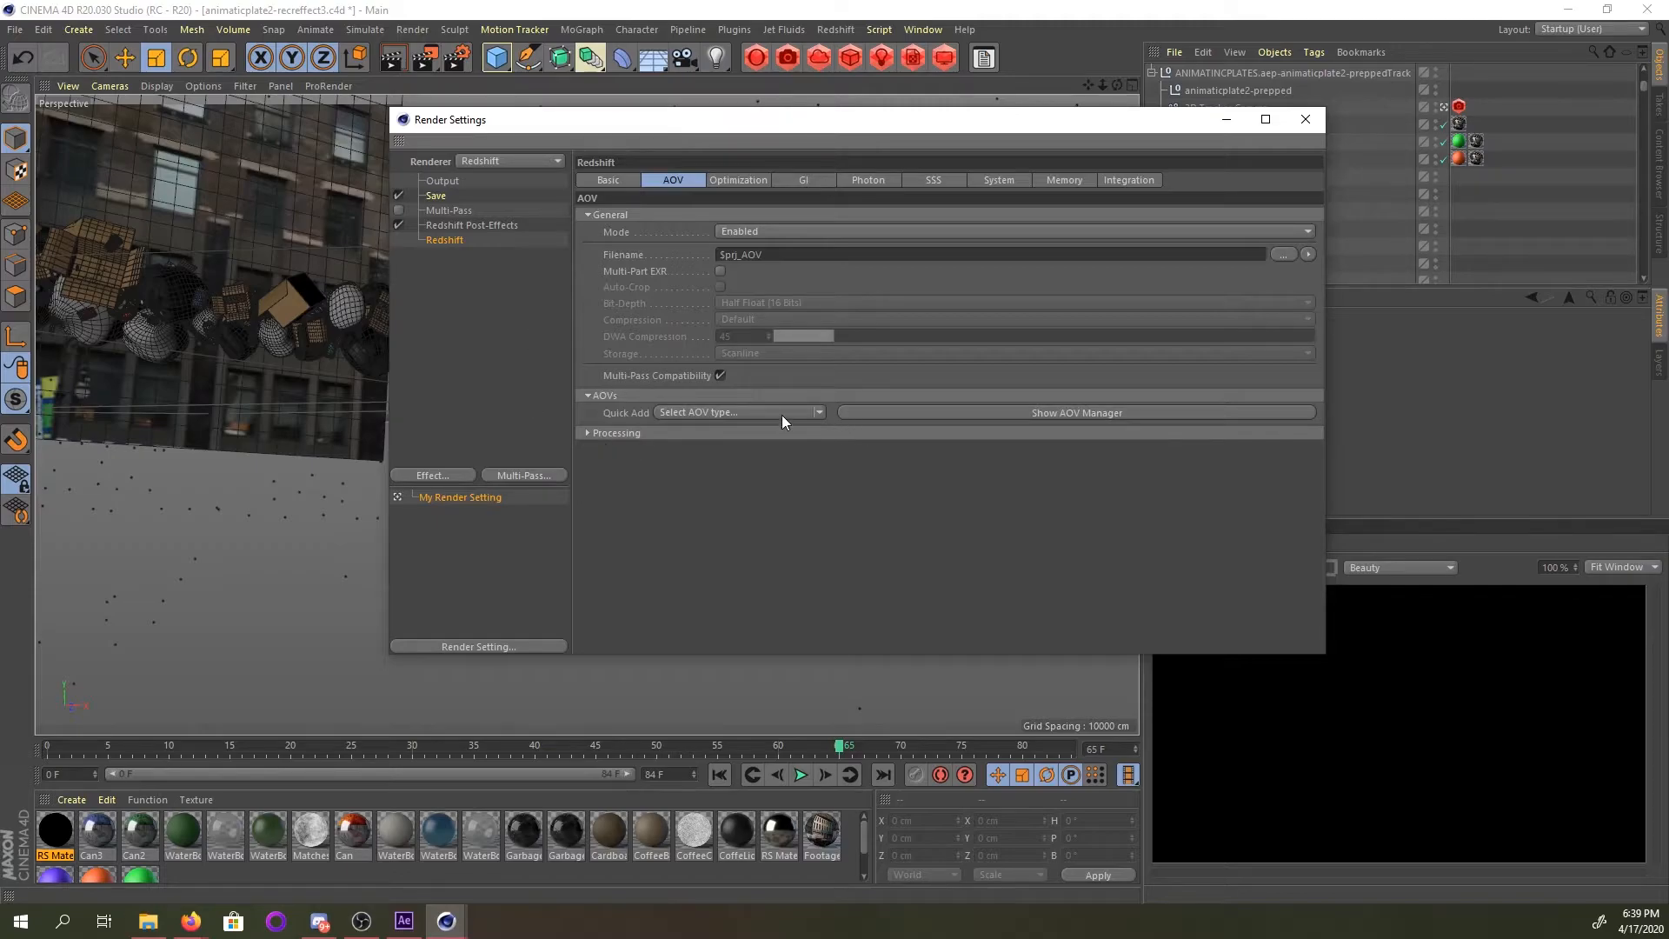
{"action": "left_click", "coordinate": [816, 411]}
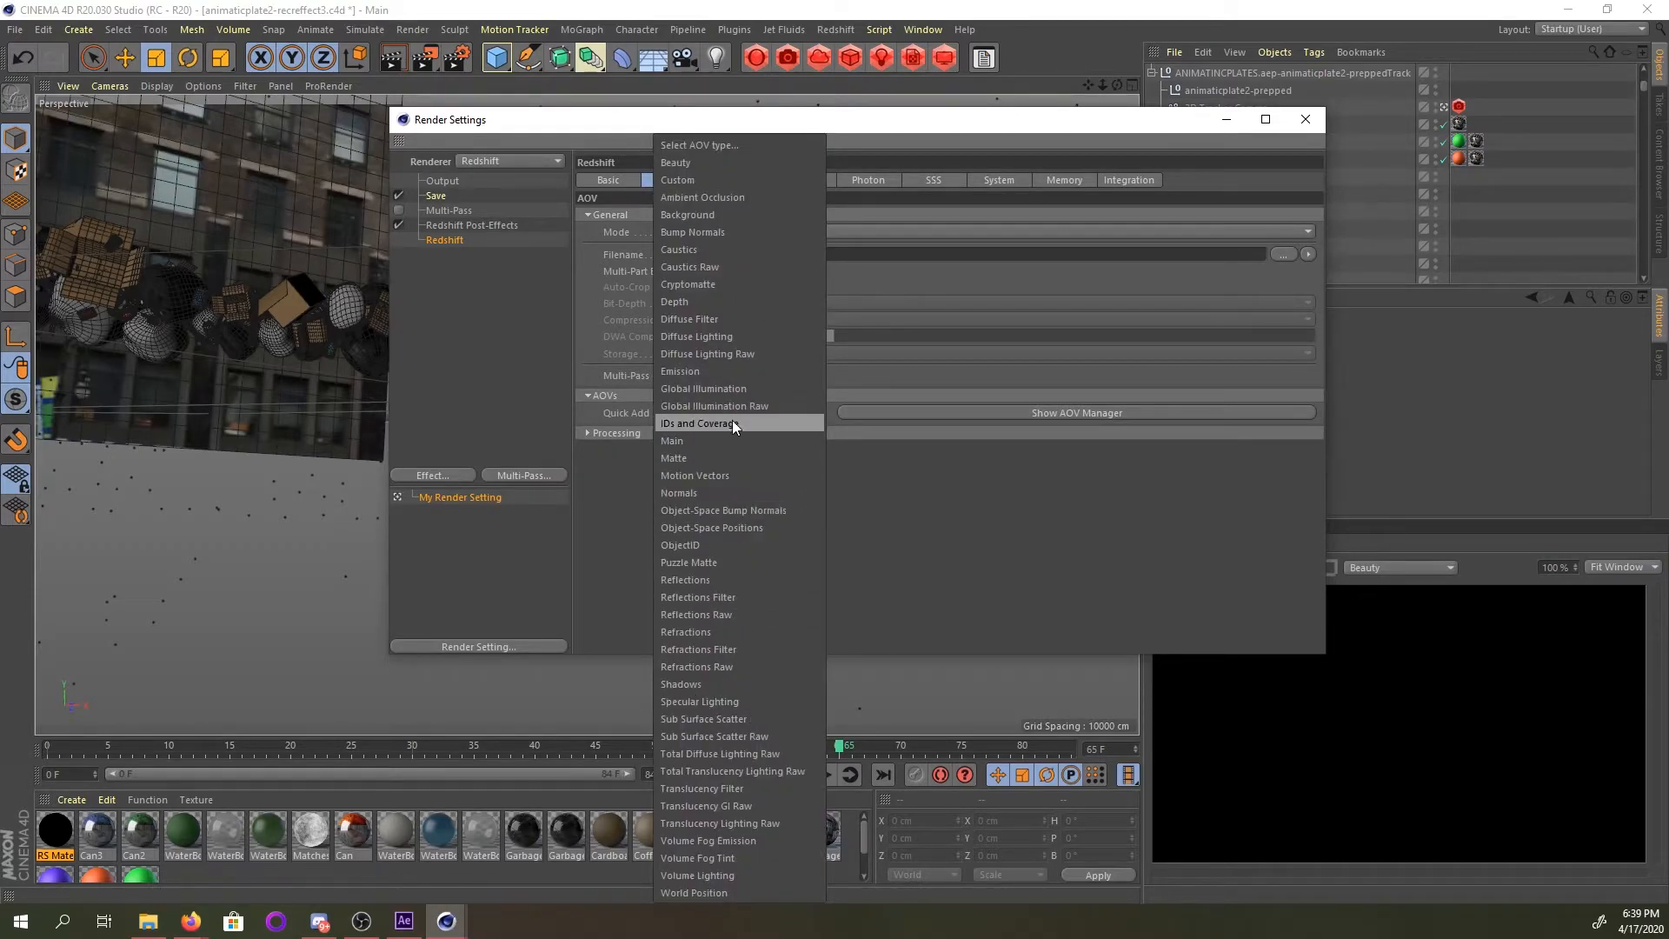
{"action": "left_click", "coordinate": [711, 197]}
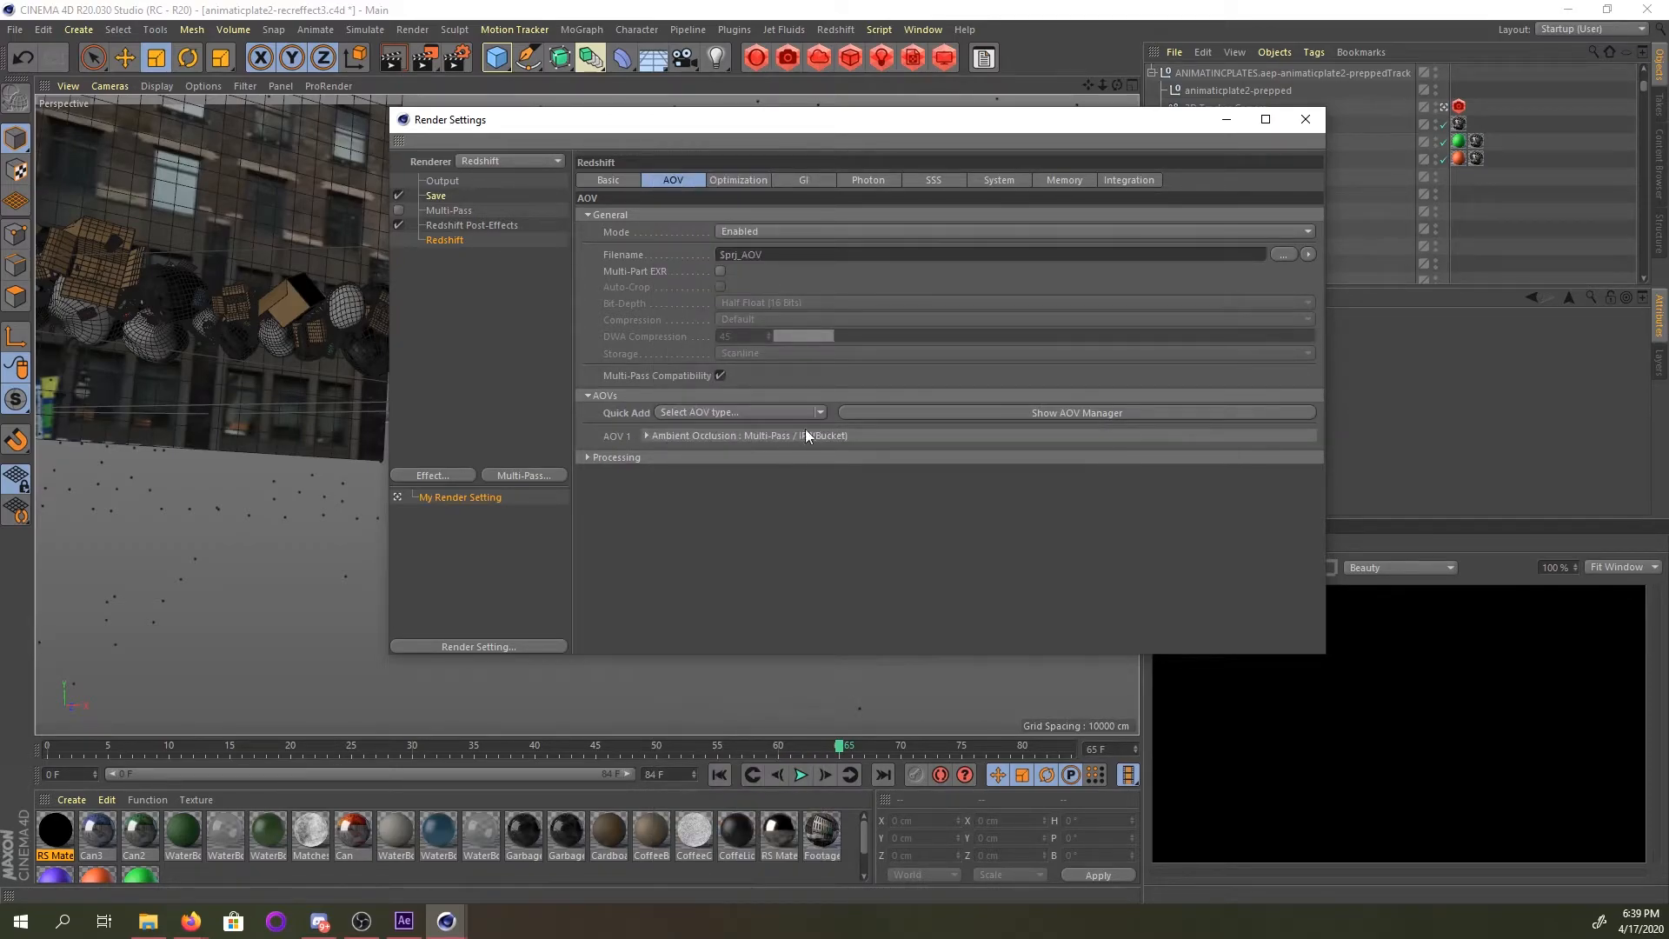
{"action": "left_click", "coordinate": [819, 411]}
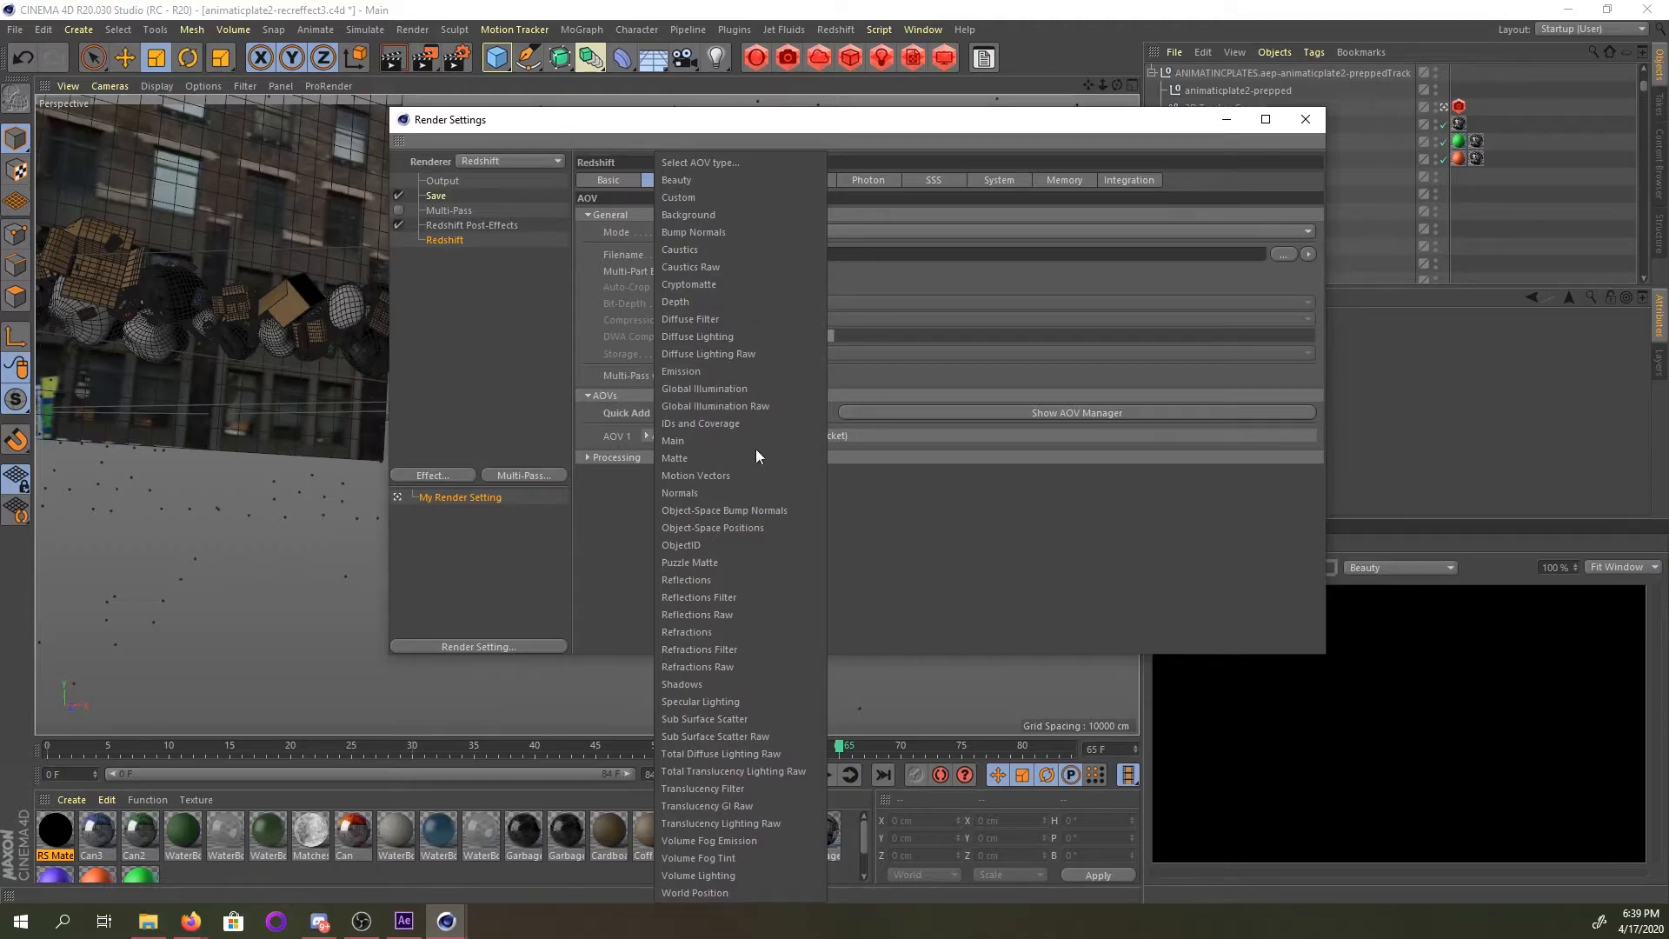
{"action": "left_click", "coordinate": [729, 685]}
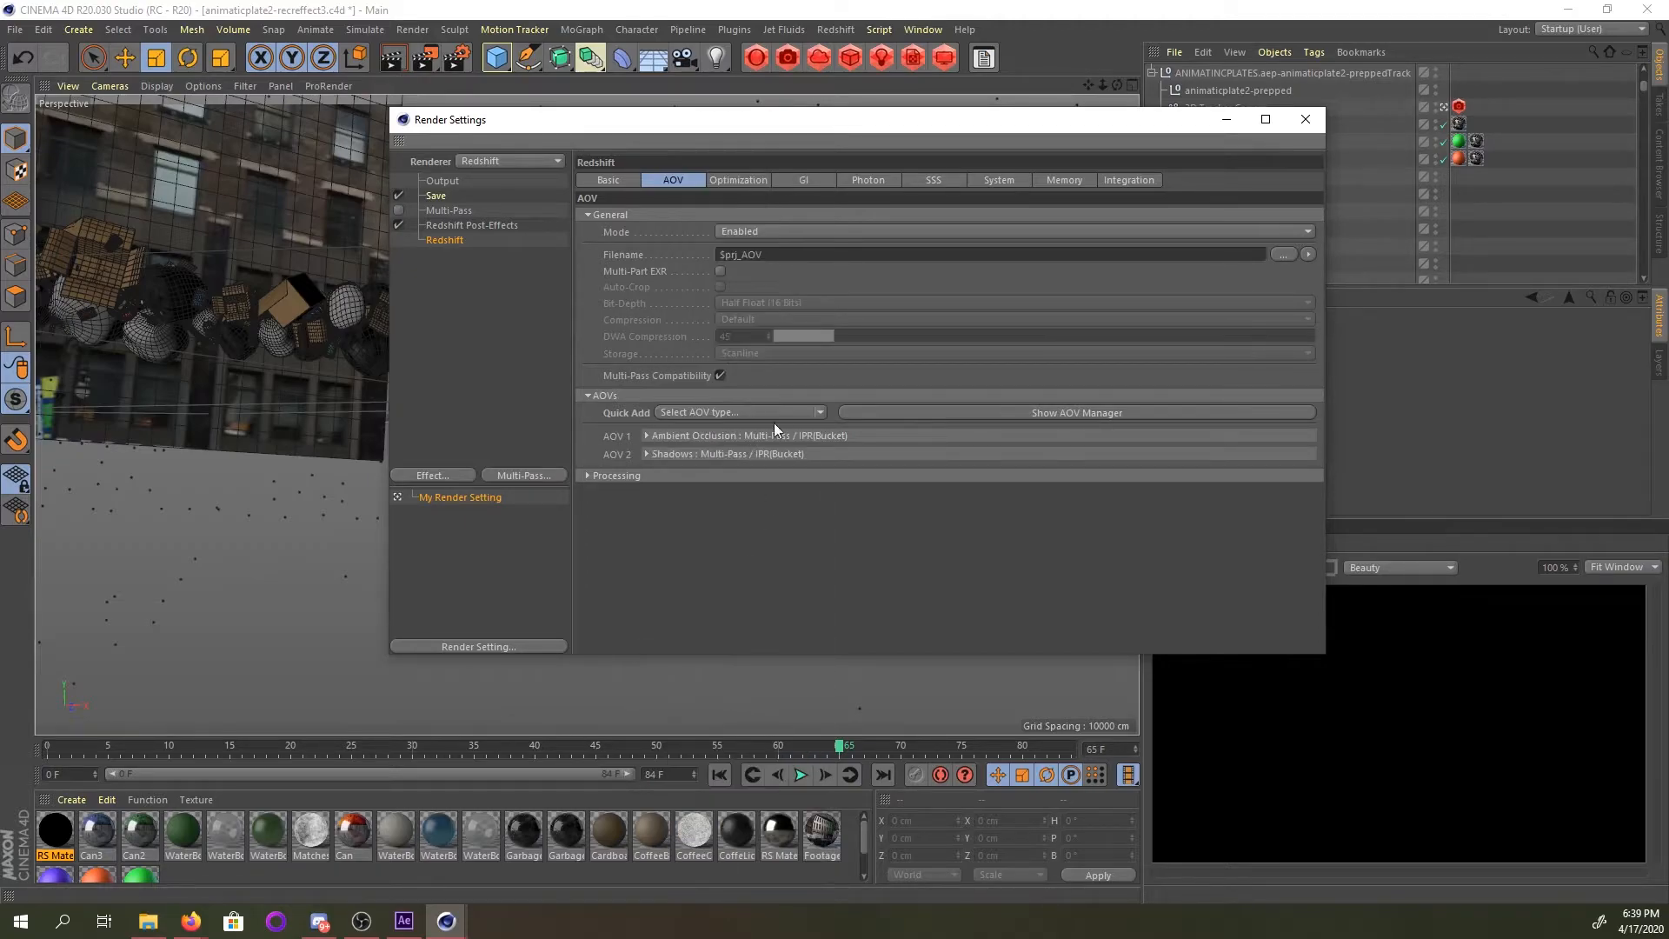
{"action": "left_click", "coordinate": [821, 412]}
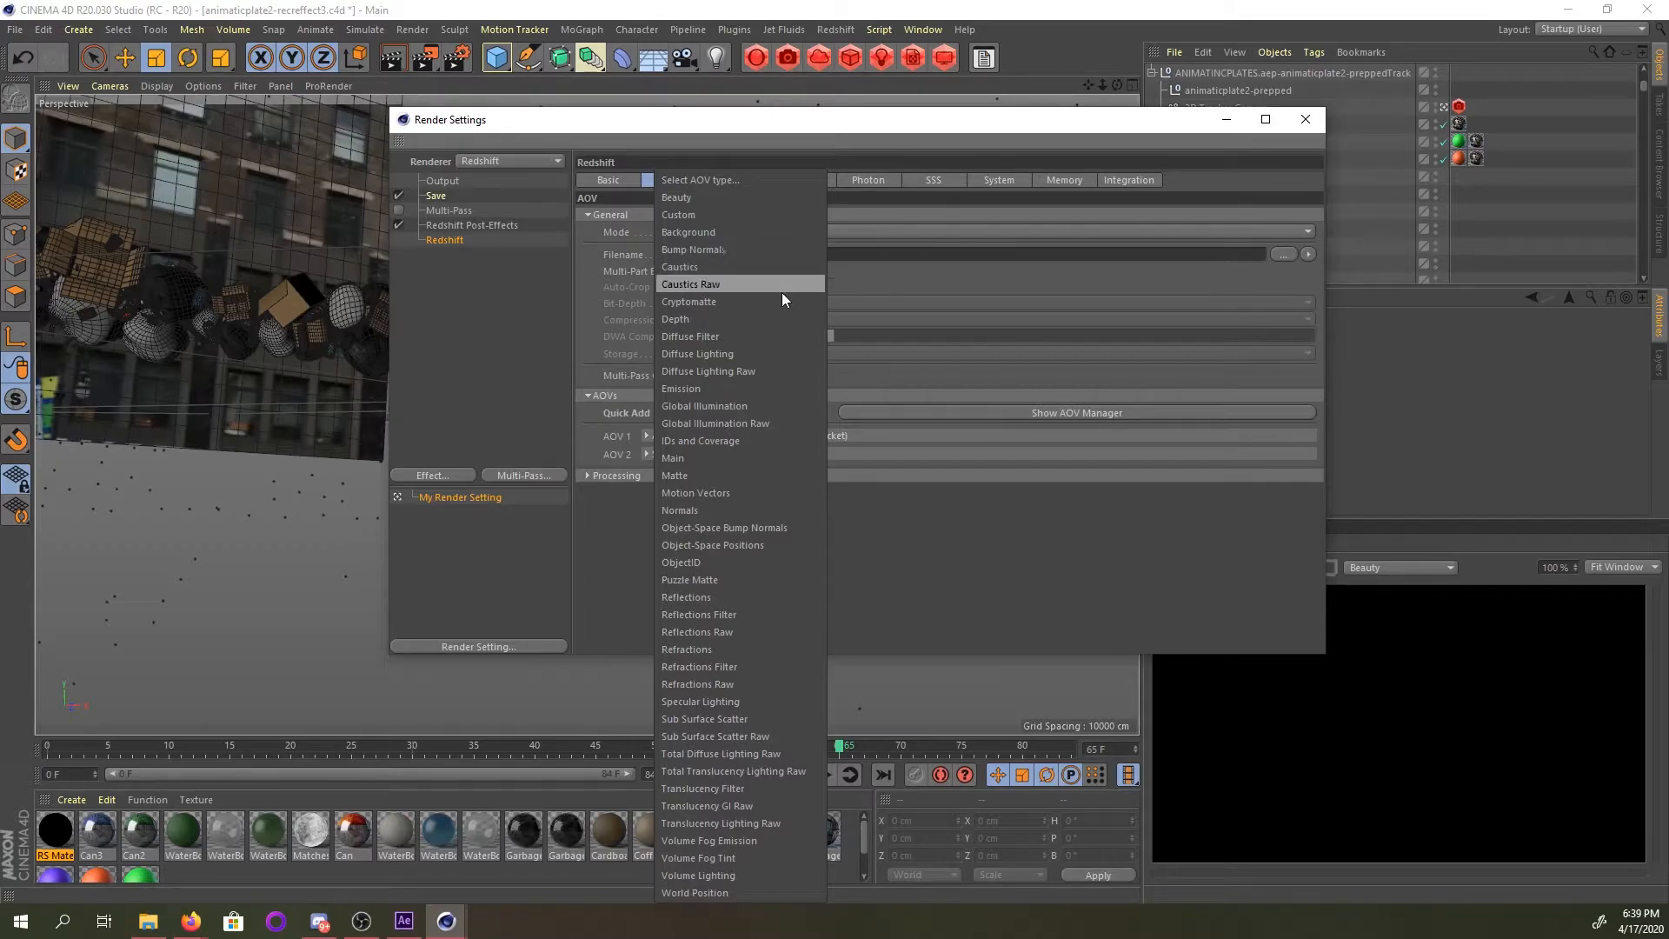
{"action": "left_click", "coordinate": [723, 562]}
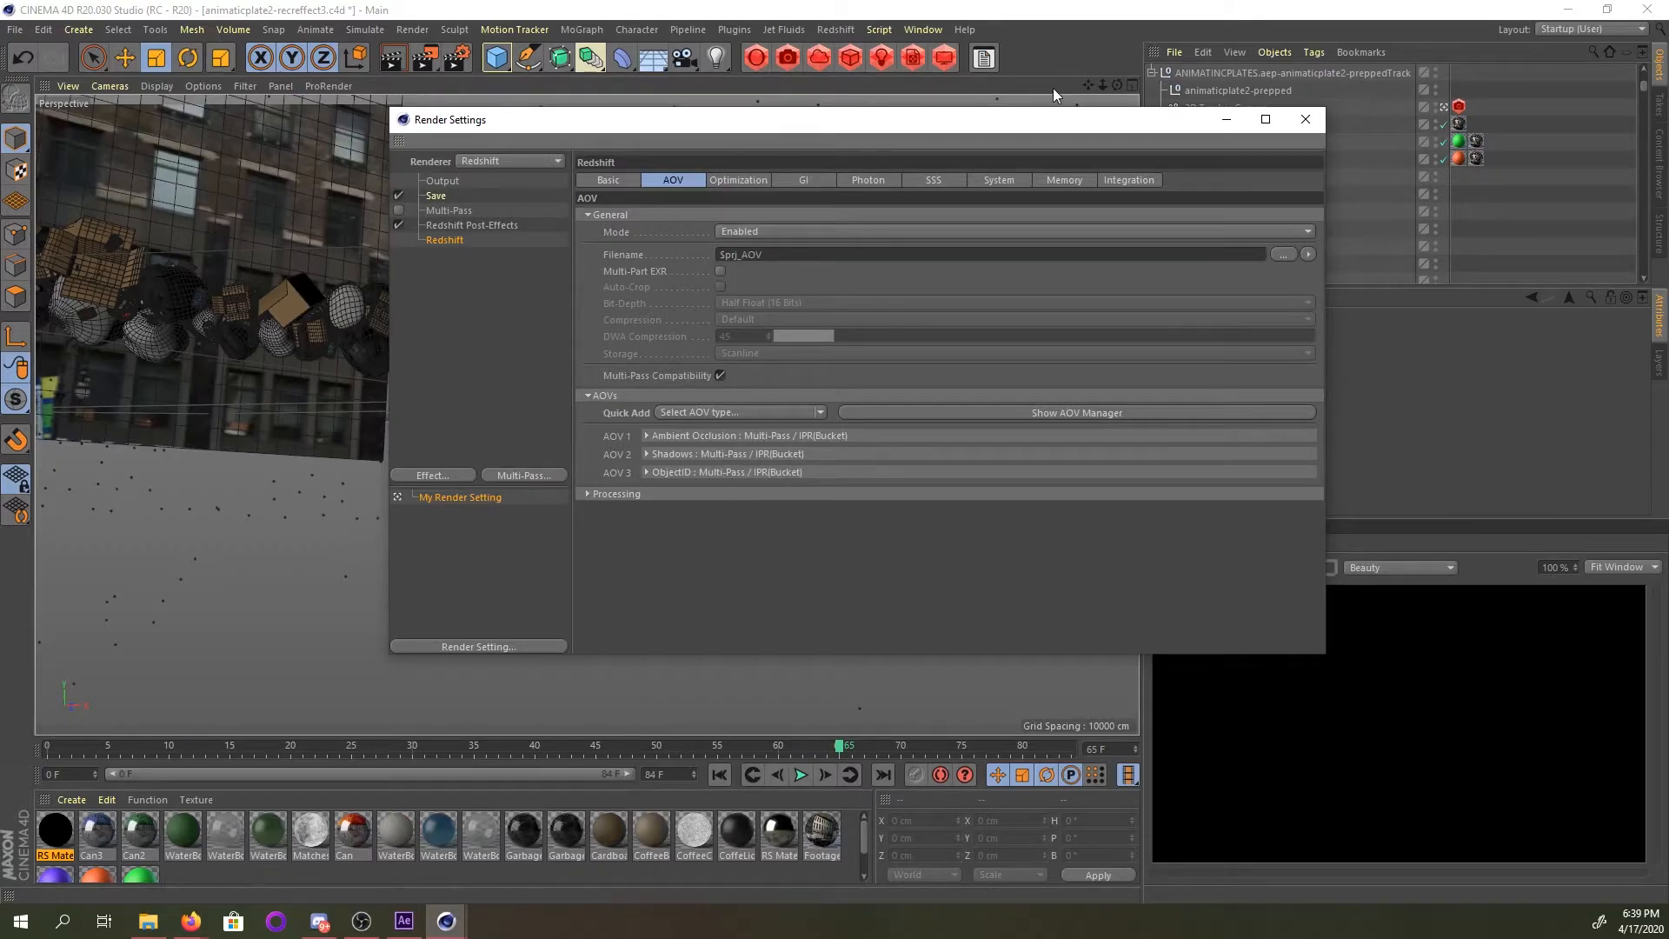
Review the denoise, multi-pass and direct output options of the added AOVs in the Redshift AOV Manager.
{"action": "left_click", "coordinate": [1226, 120]}
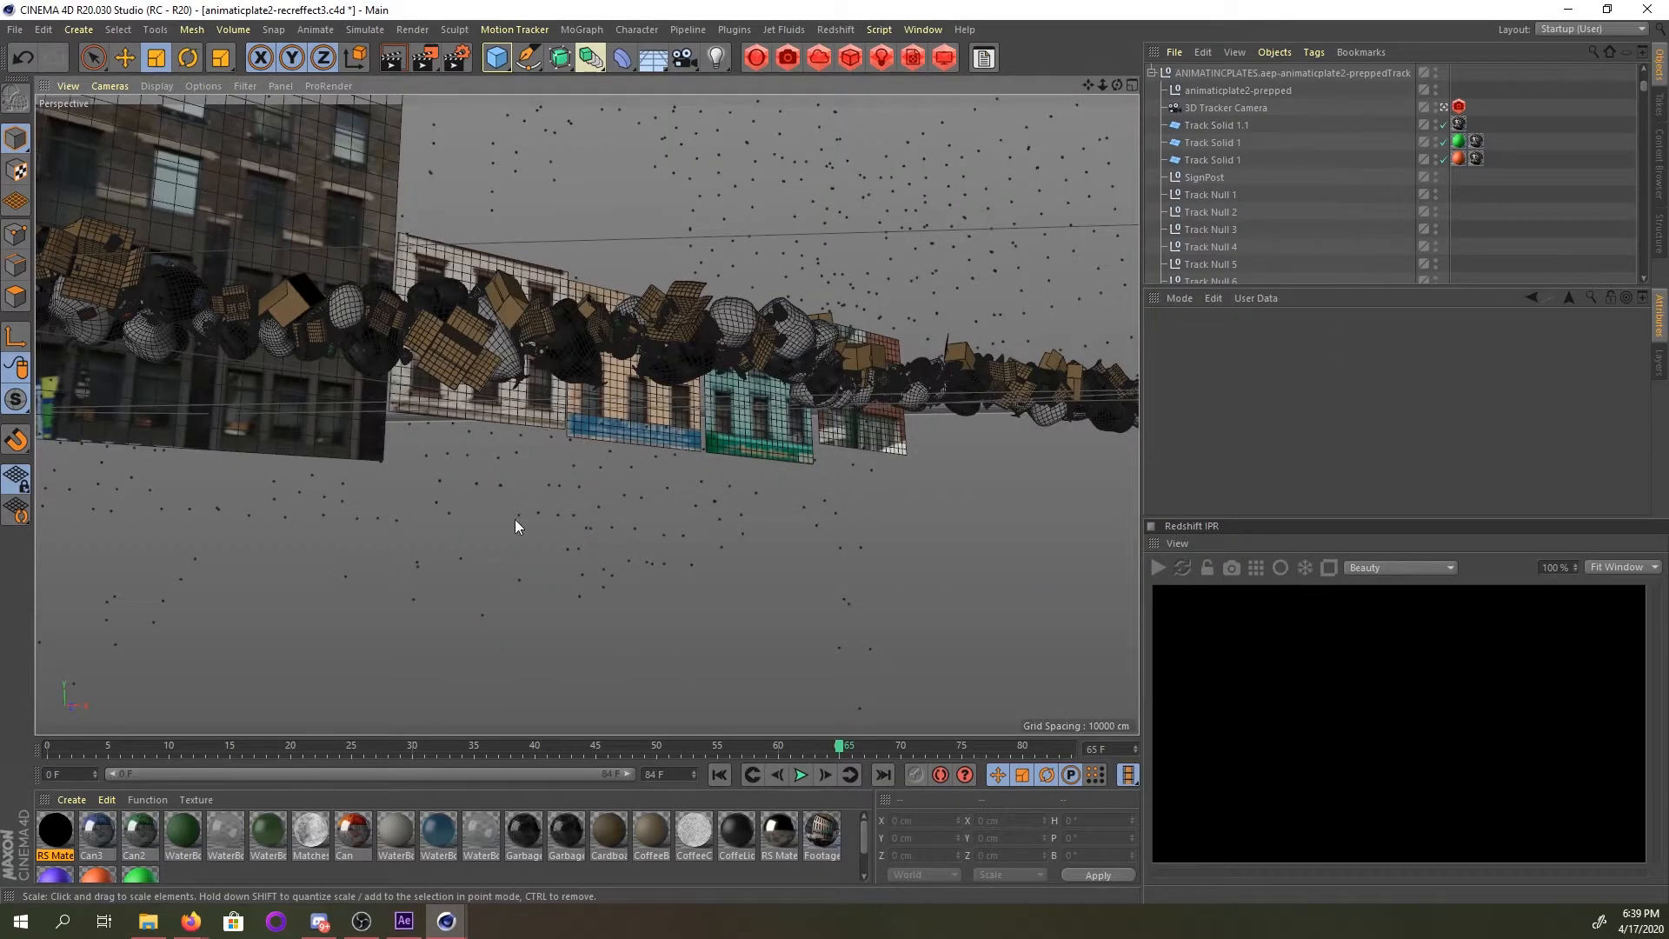
{"action": "left_click", "coordinate": [458, 59]}
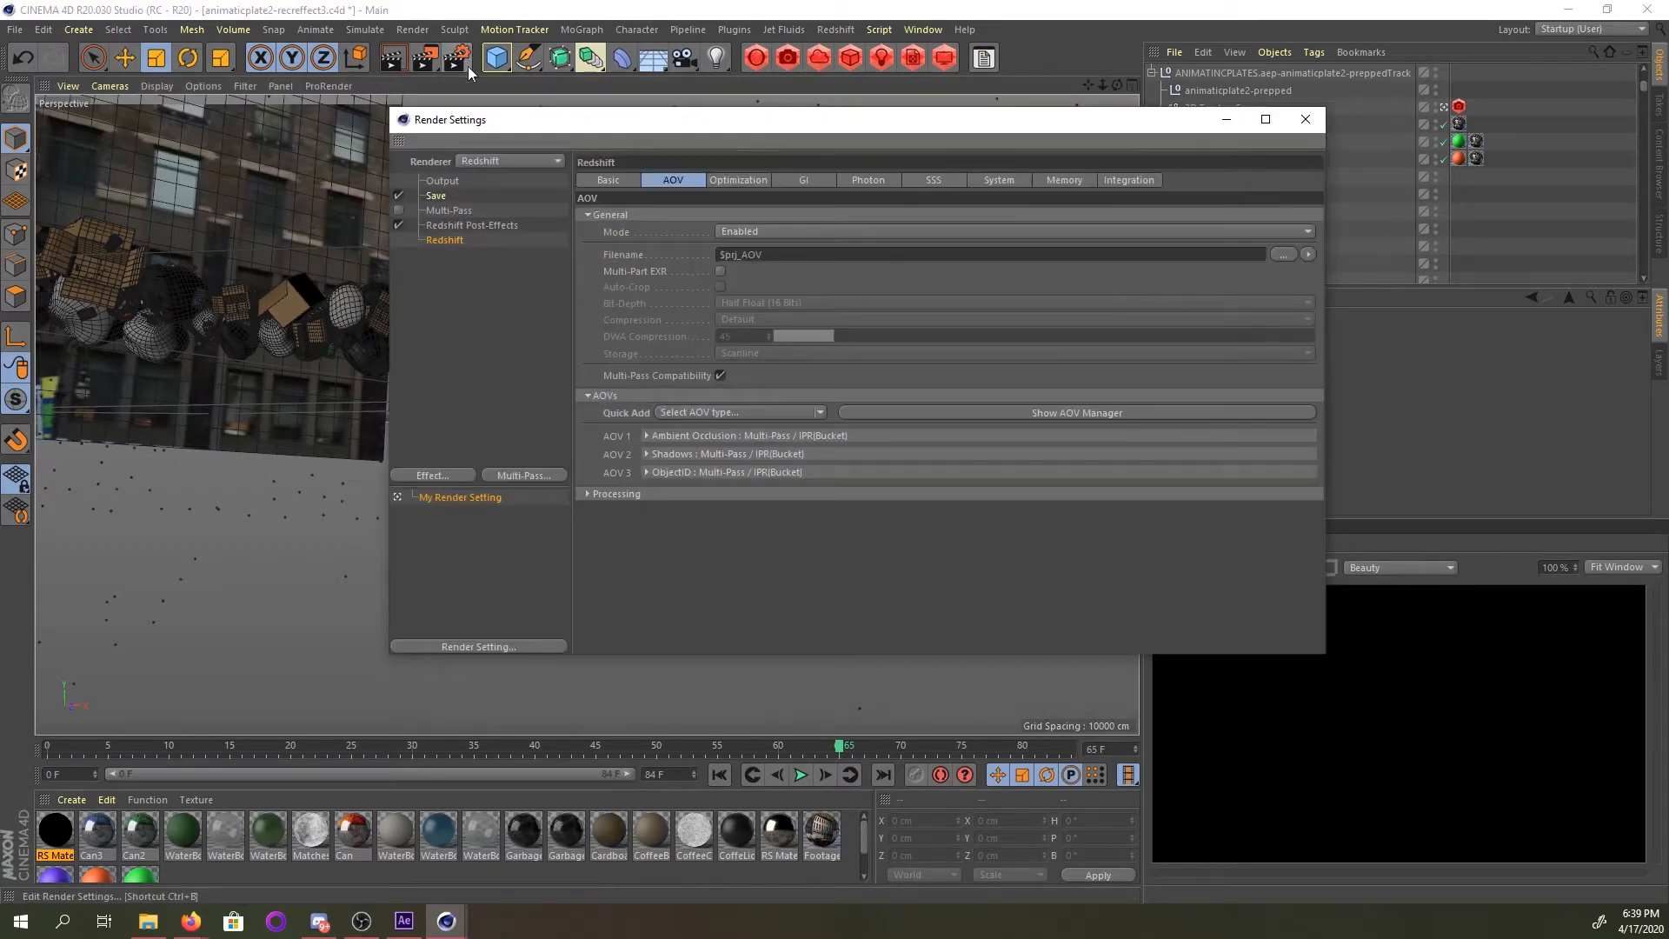
{"action": "left_click", "coordinate": [836, 29]}
{"action": "left_click", "coordinate": [869, 182]}
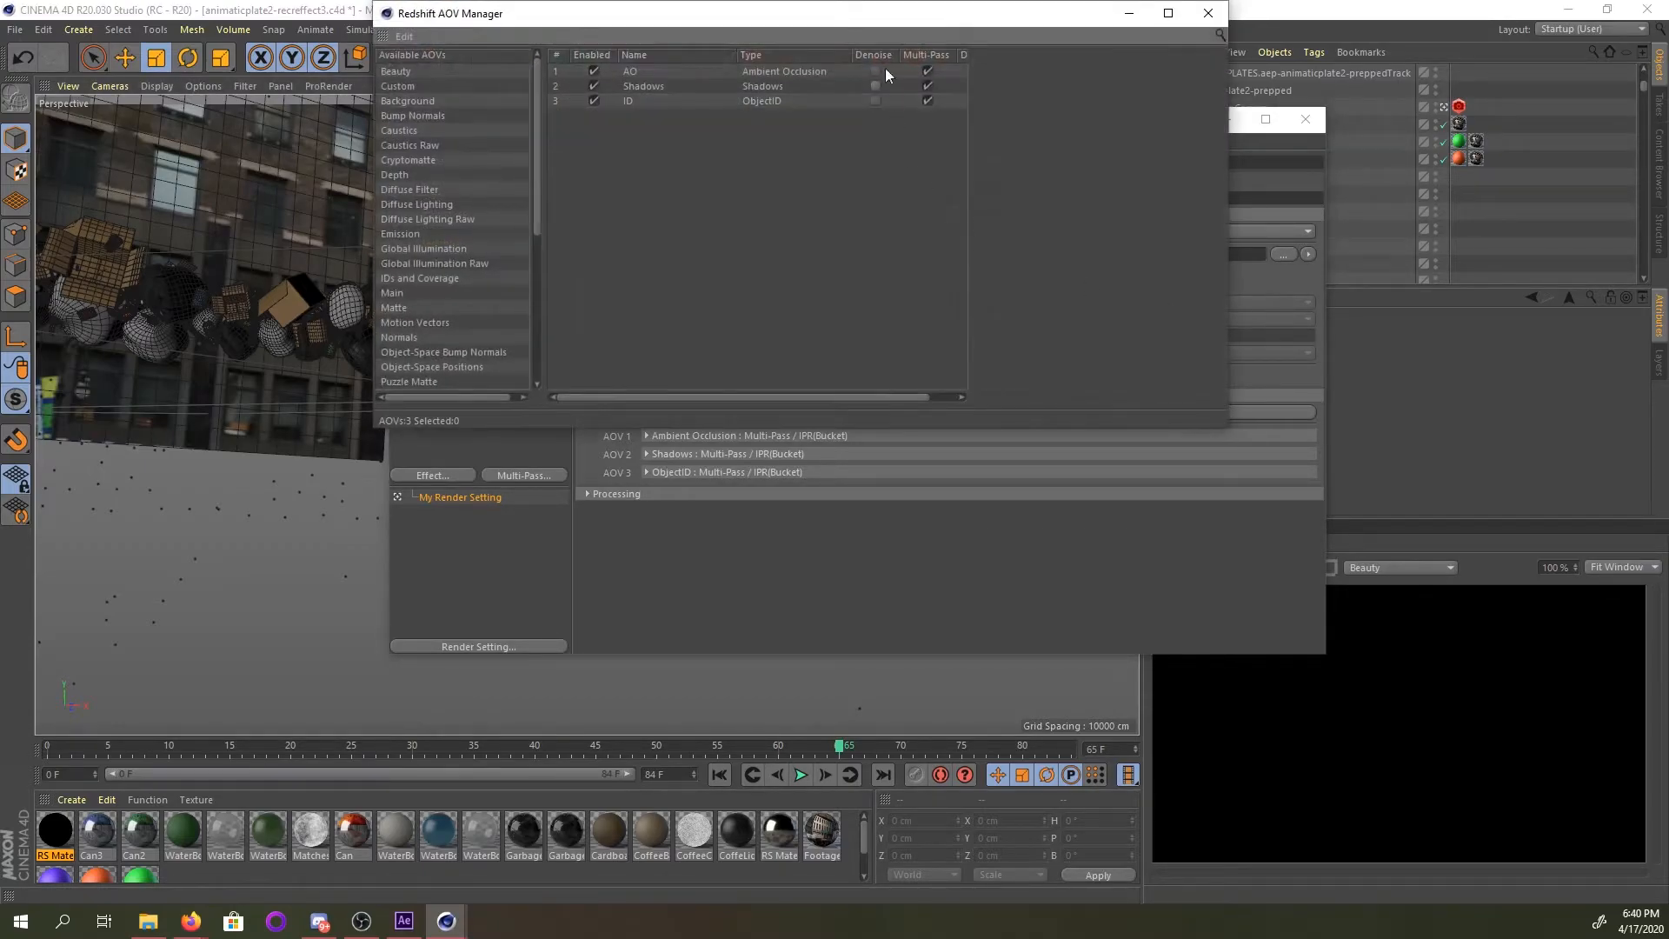
{"action": "left_click_drag", "start_coordinate": [886, 21], "coordinate": [864, 373]}
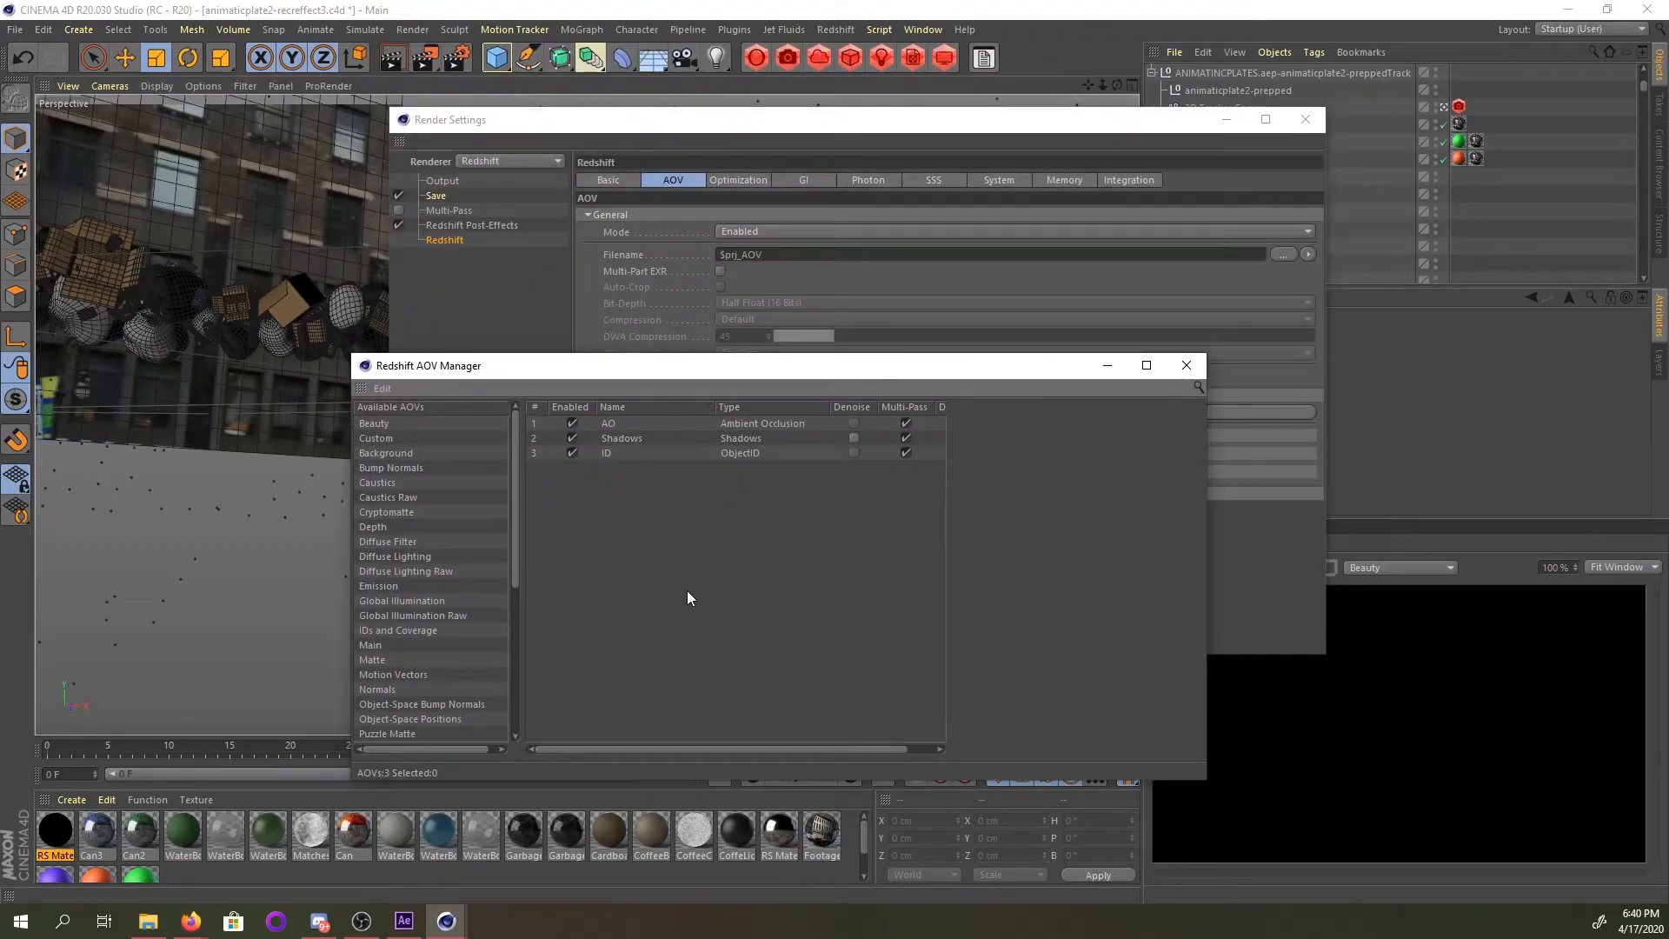
{"action": "left_click_drag", "start_coordinate": [644, 749], "coordinate": [674, 749]}
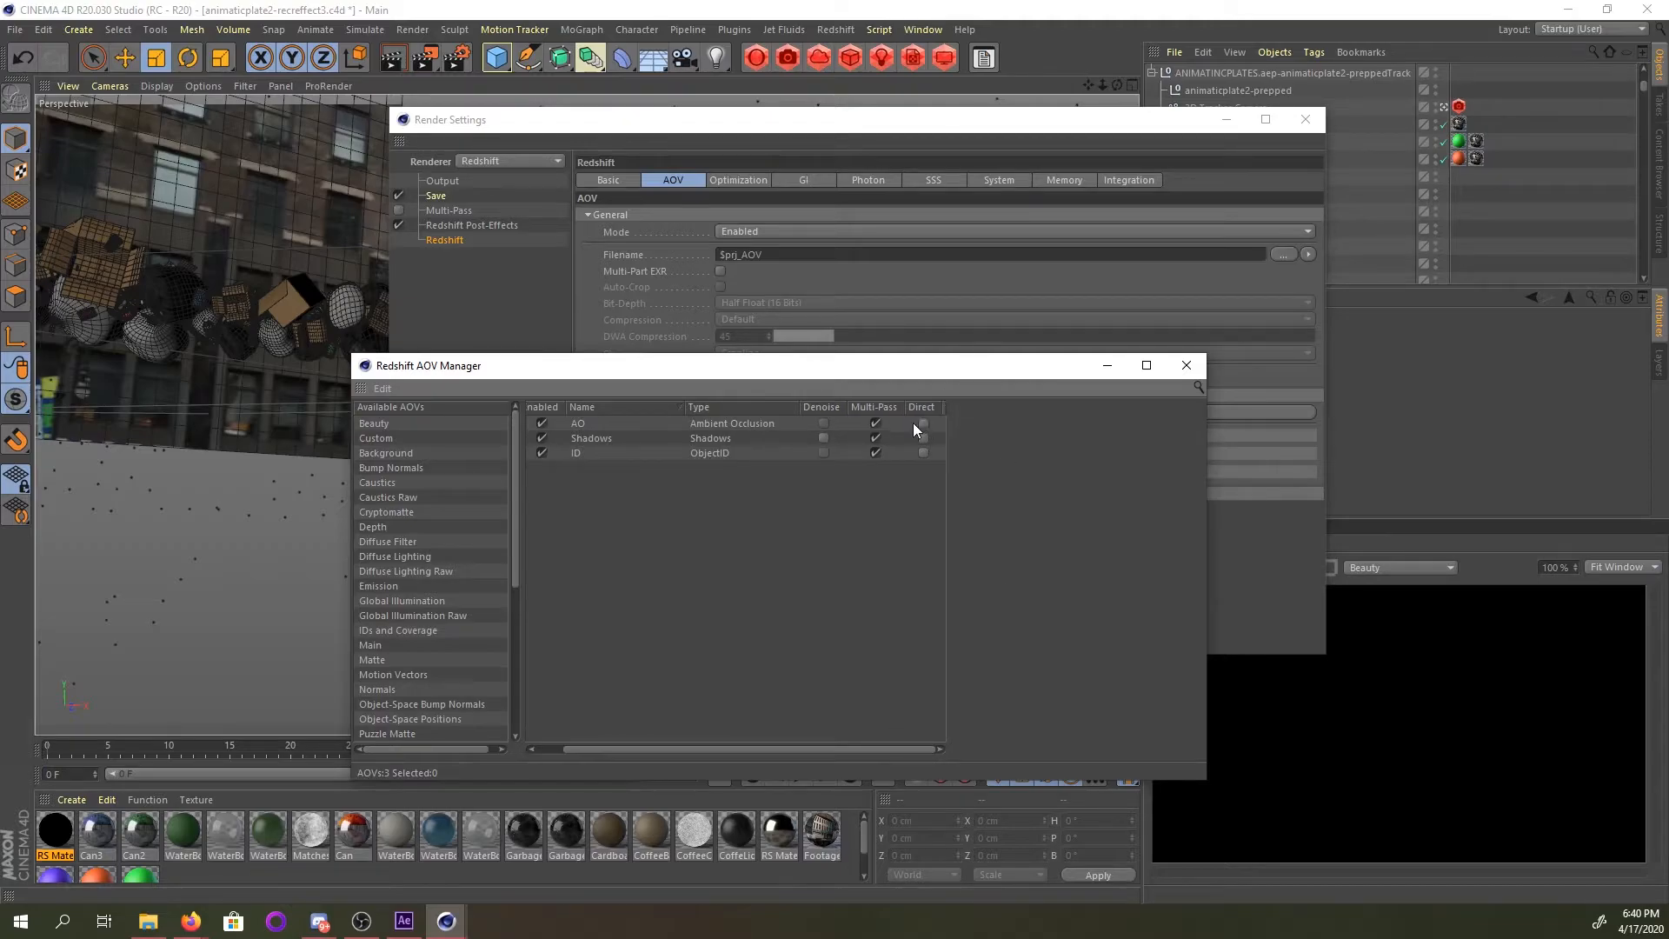
{"action": "left_click_drag", "start_coordinate": [690, 748], "coordinate": [599, 746]}
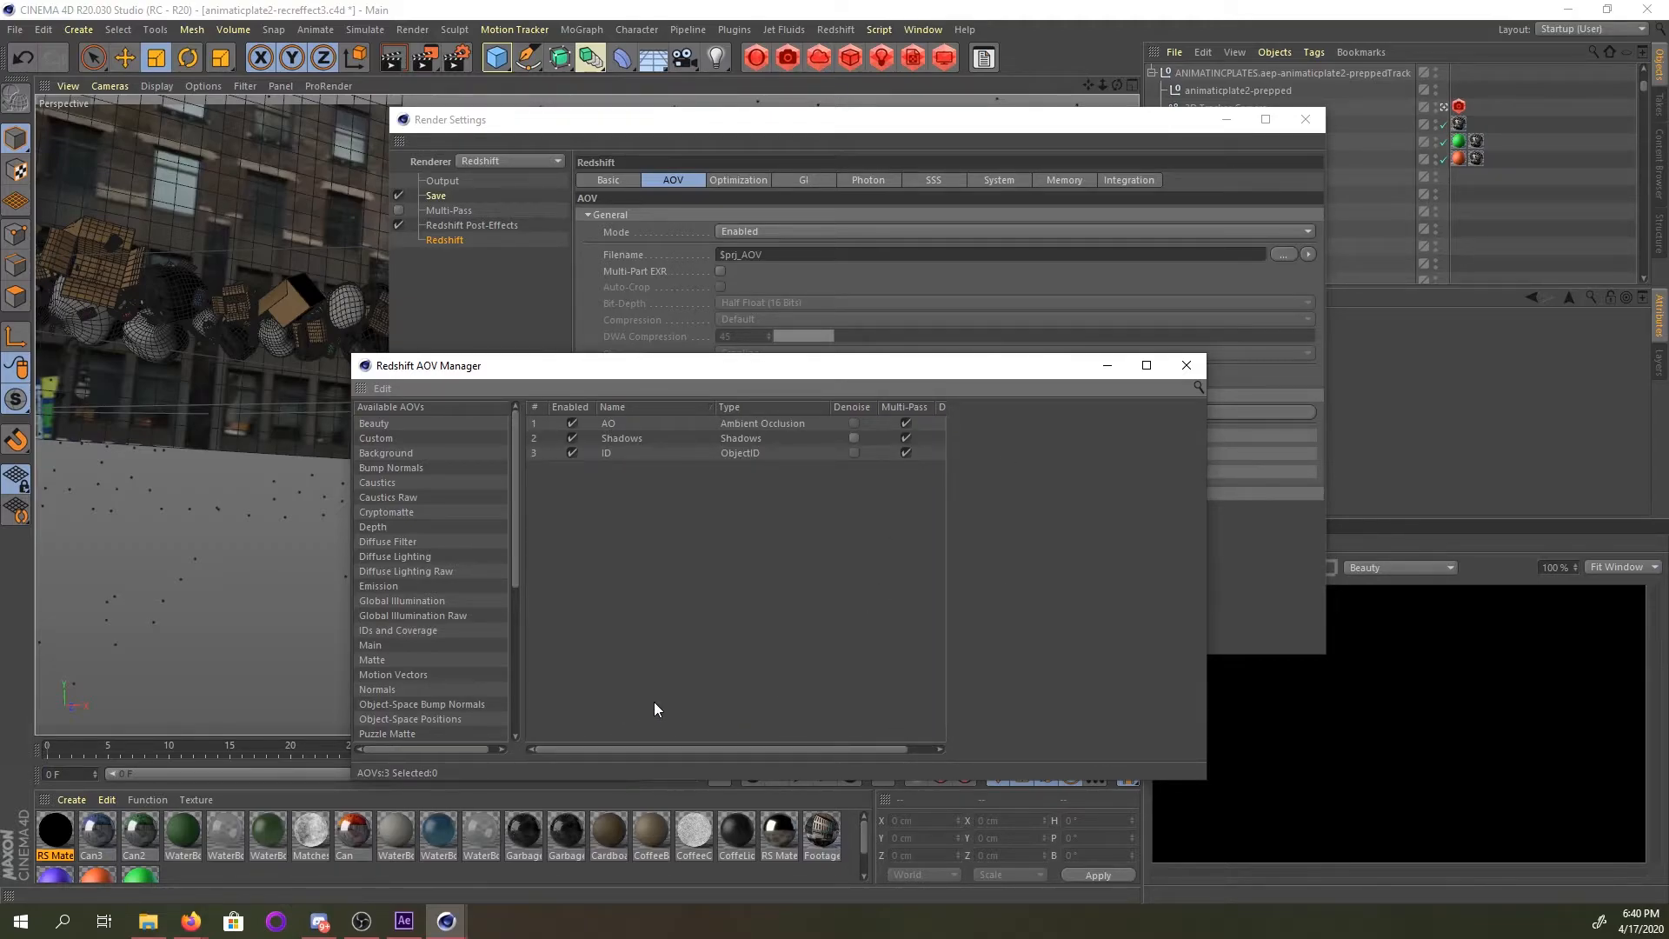
{"action": "left_click", "coordinate": [1186, 366]}
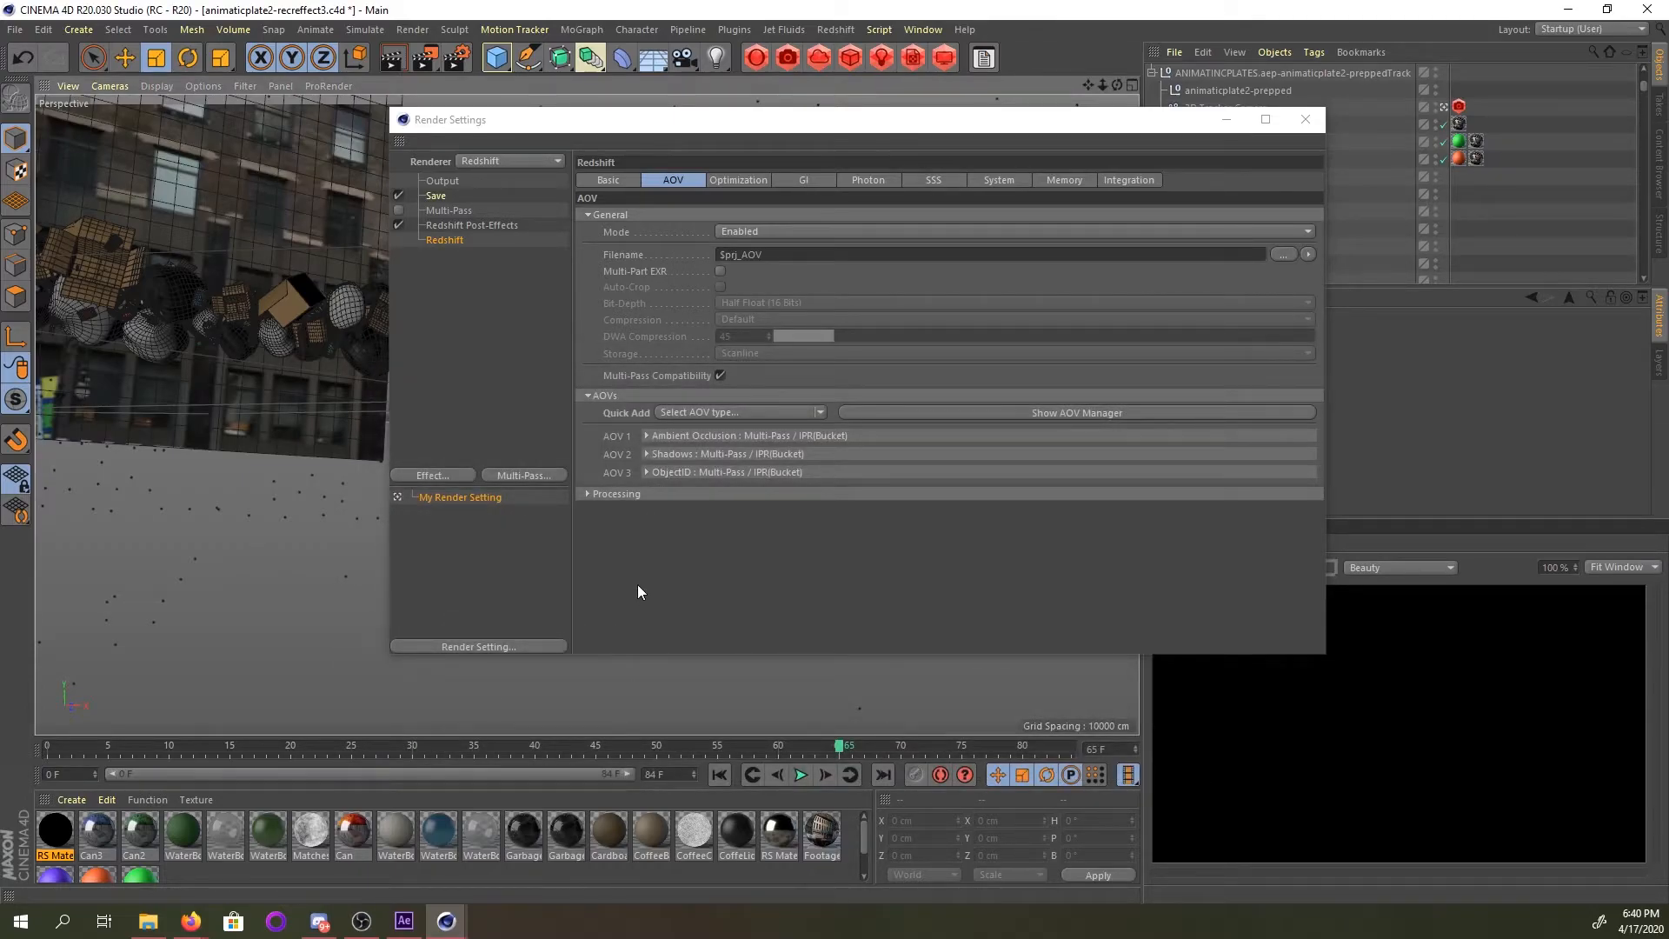
Enable Multi-Part EXR output for the Redshift AOVs and minimise the render settings.
{"action": "left_click", "coordinate": [445, 183]}
{"action": "left_click", "coordinate": [436, 198]}
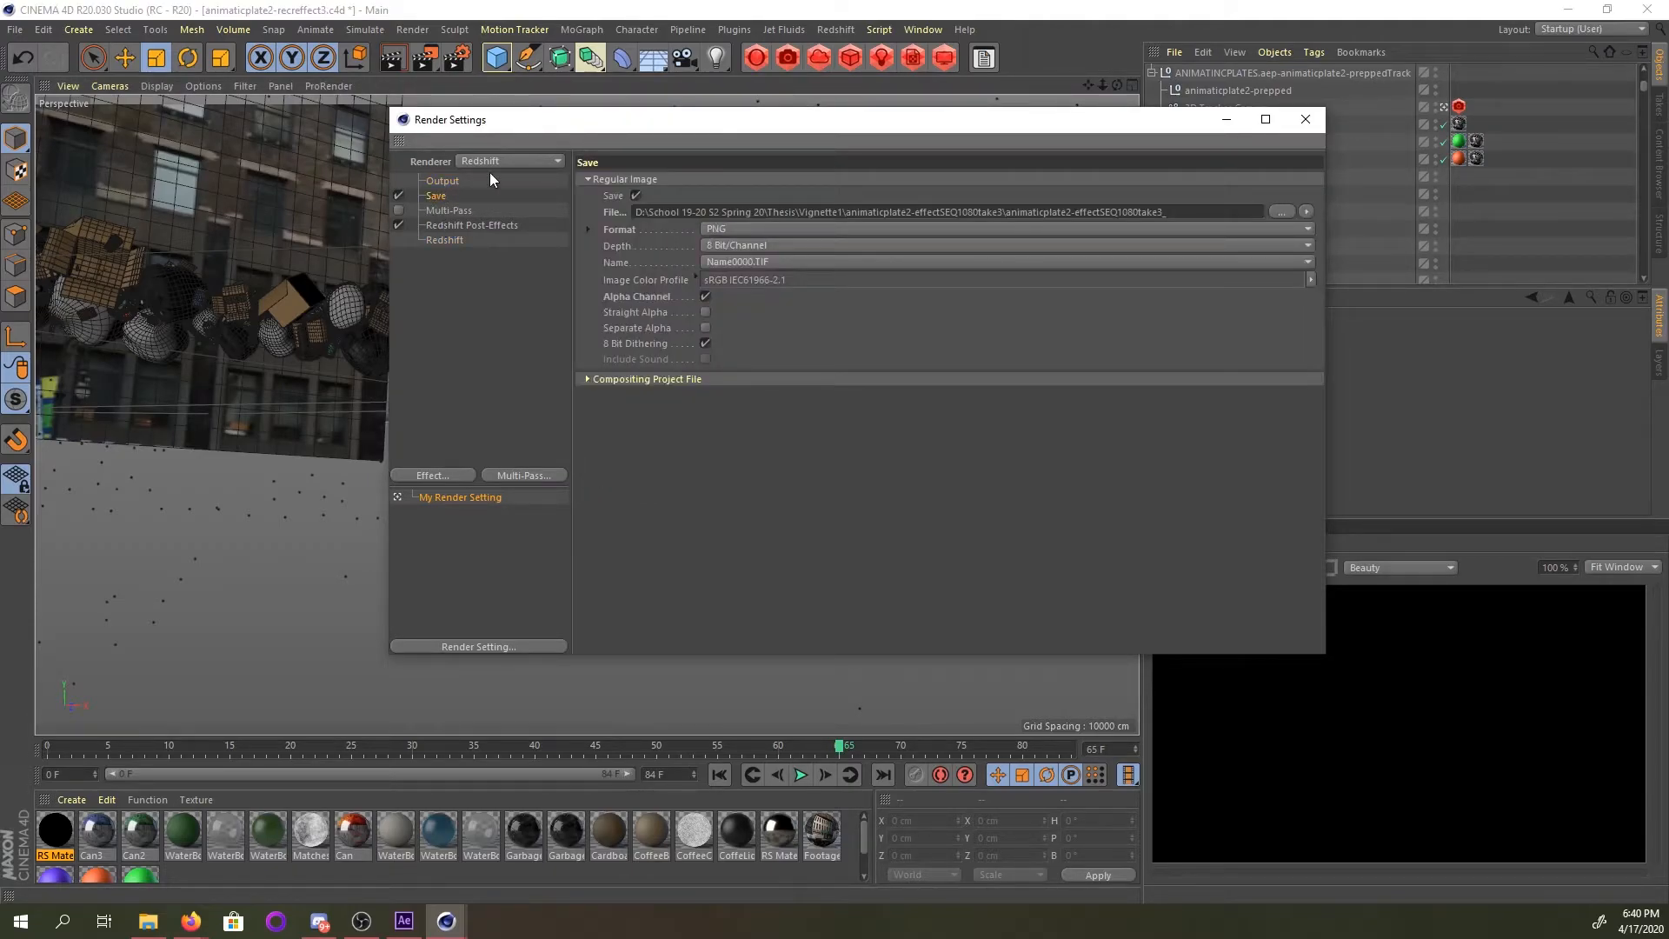
{"action": "left_click", "coordinate": [448, 240]}
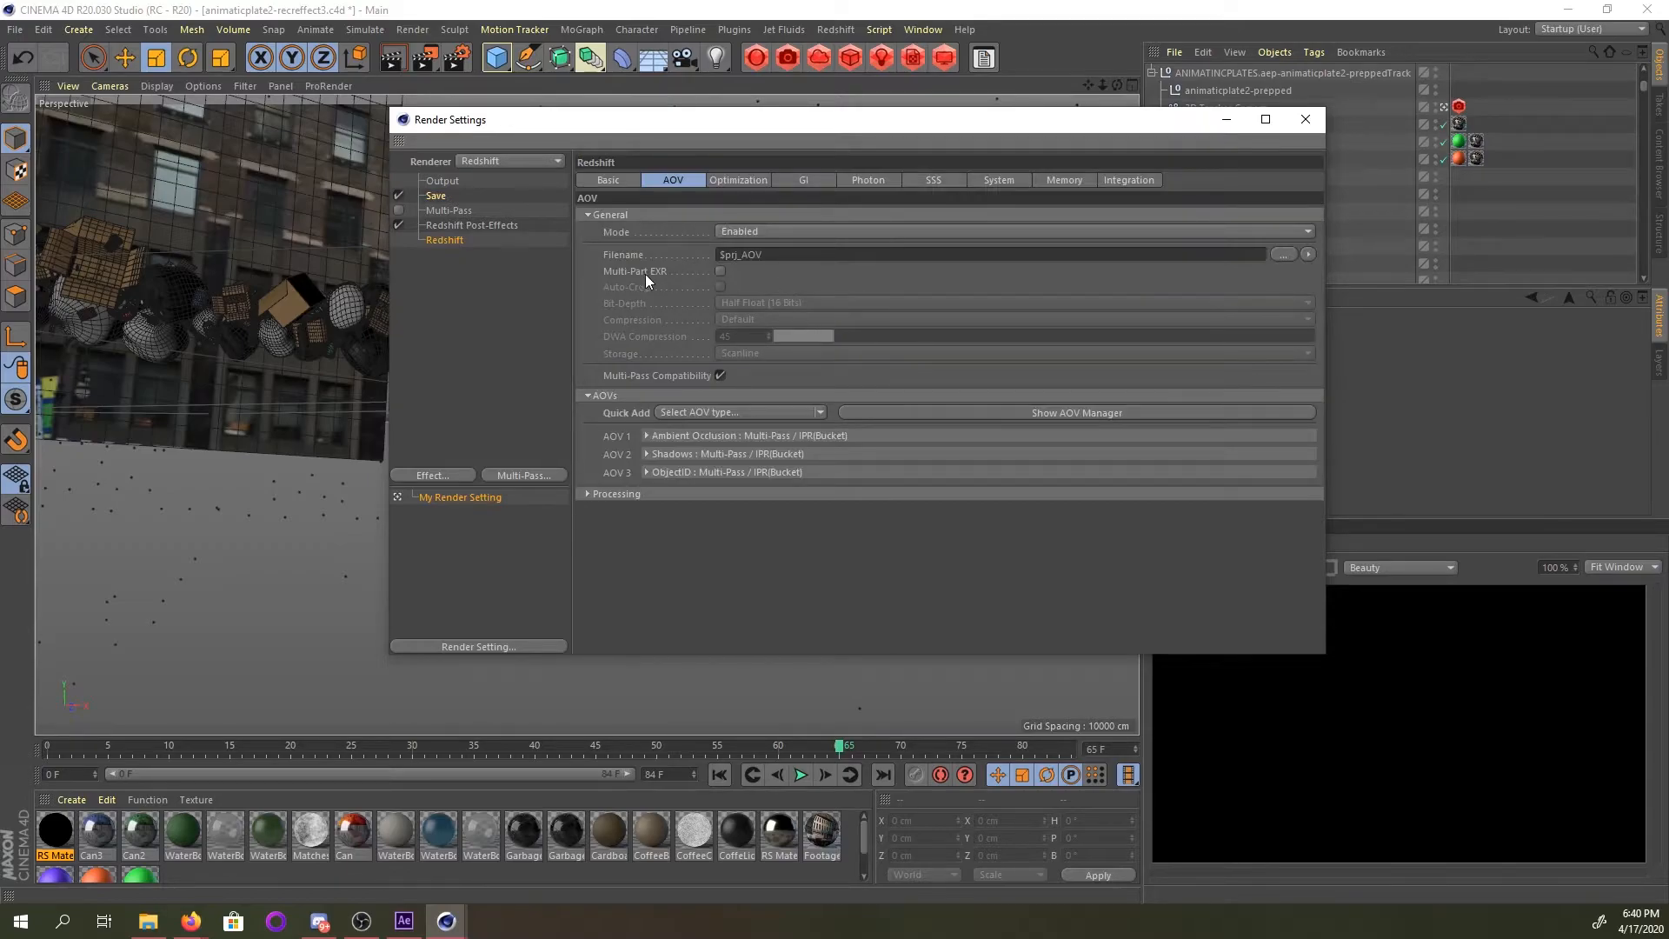
{"action": "left_click", "coordinate": [719, 271]}
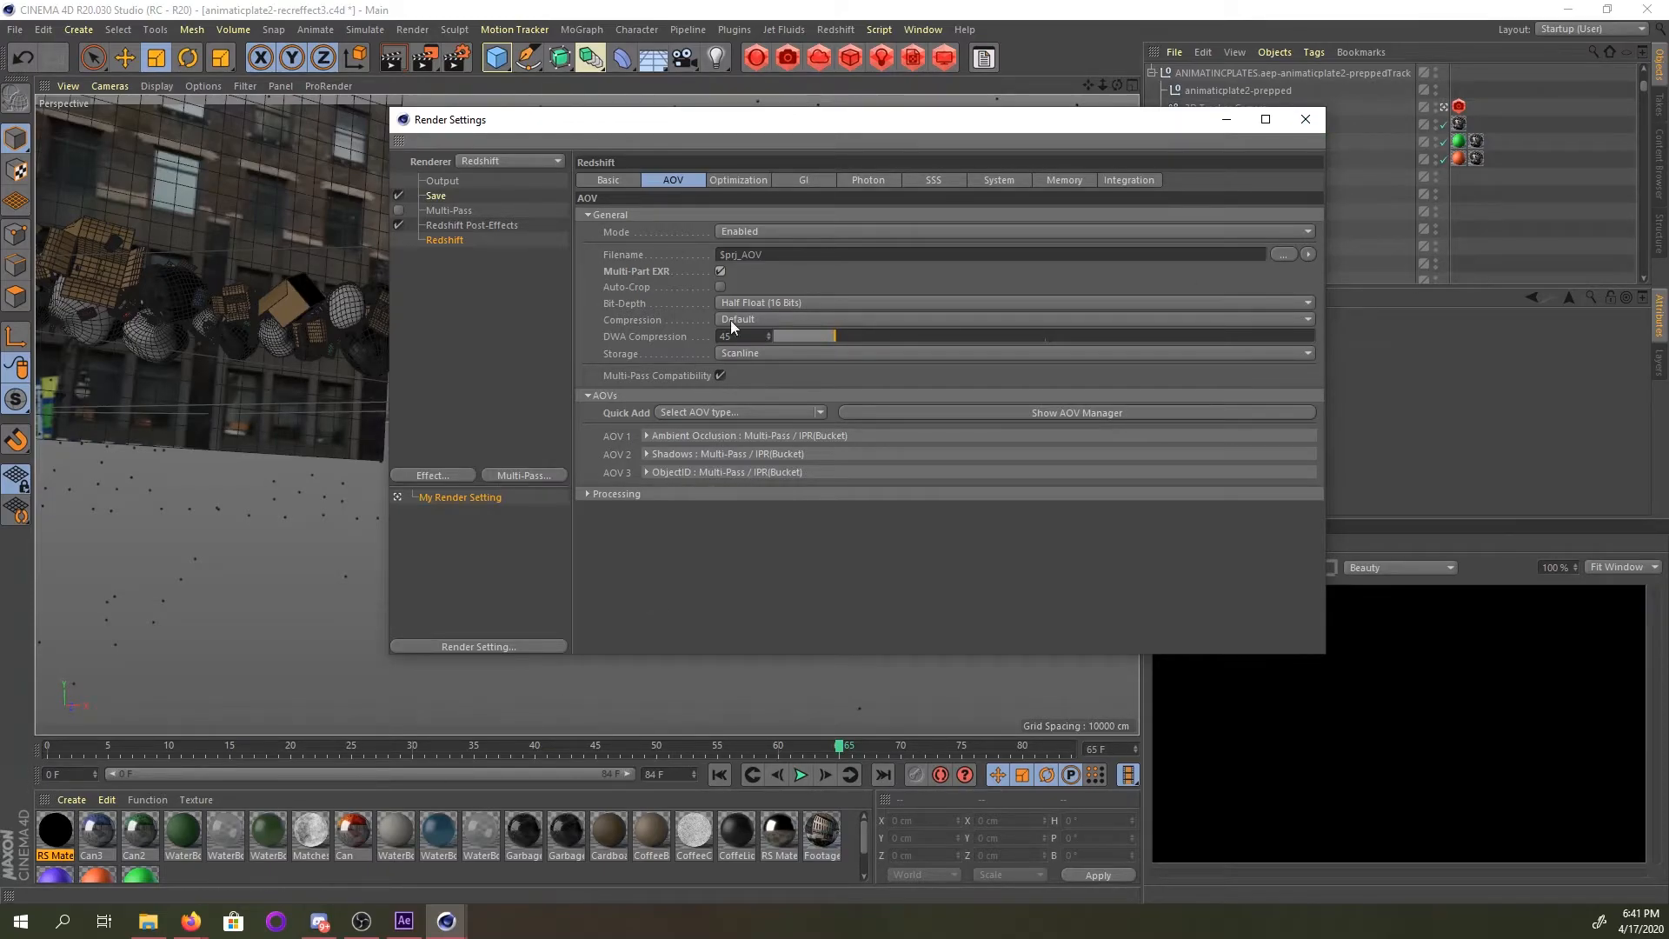
{"action": "left_click", "coordinate": [1235, 119]}
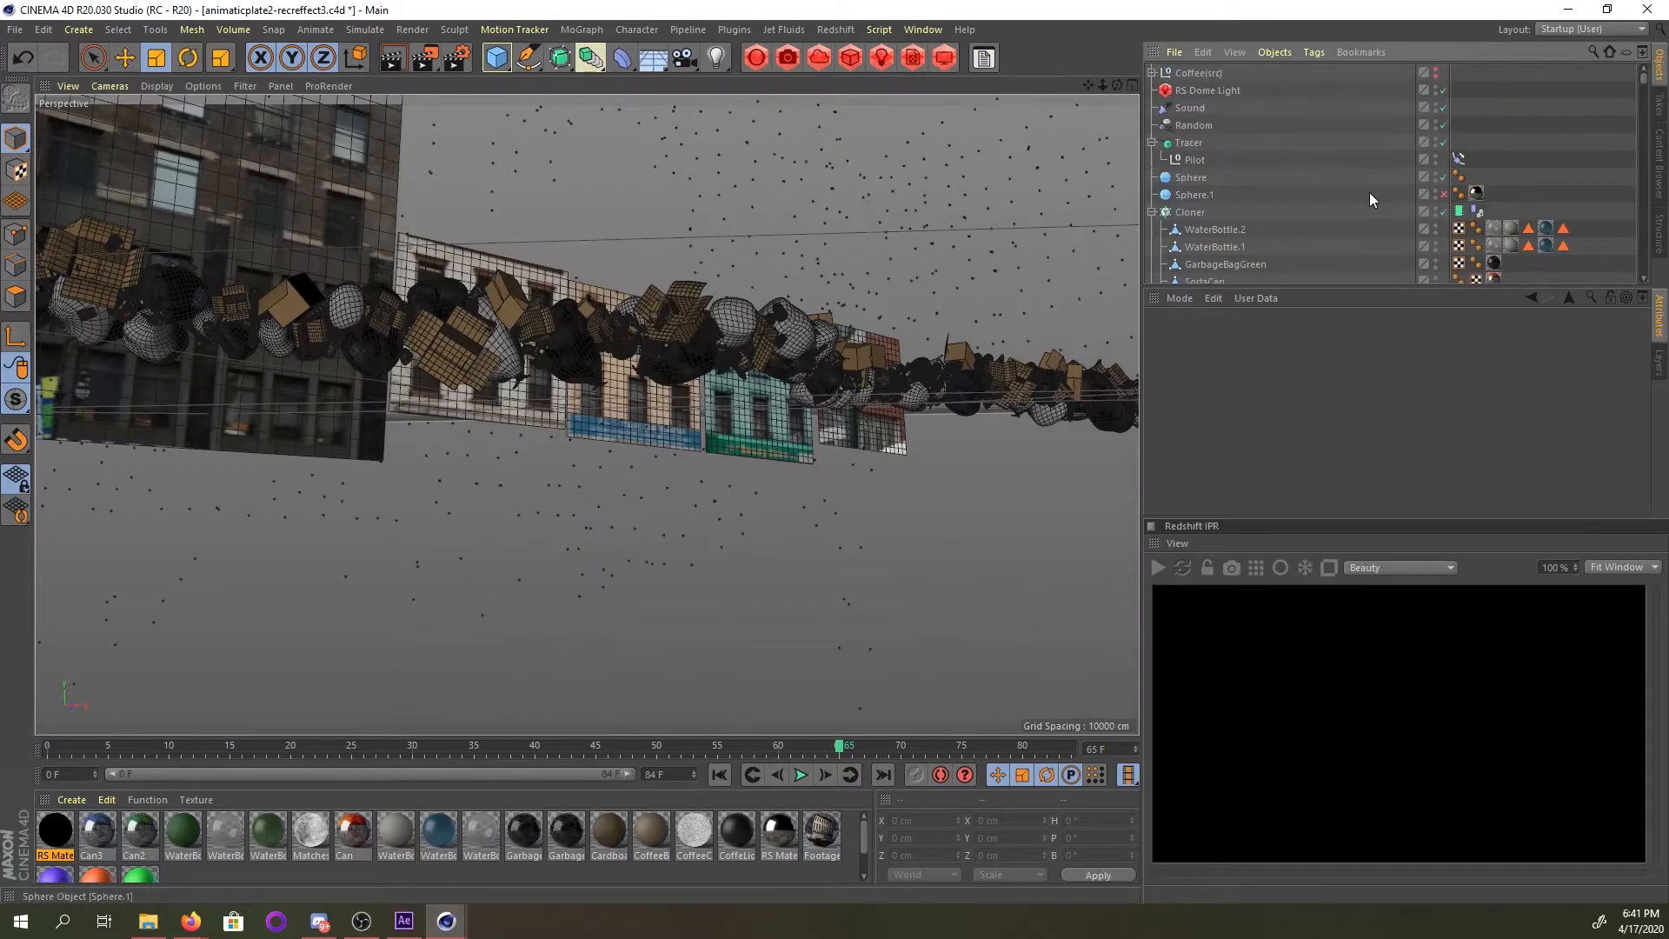
Hide the tracked footage group ANIMATINCPLATES.aep-animaticplate2-preppedTrack and move the timeline to frame 21.
{"action": "scroll", "coordinate": [1427, 202], "scroll_direction": "down", "scroll_amount": 10}
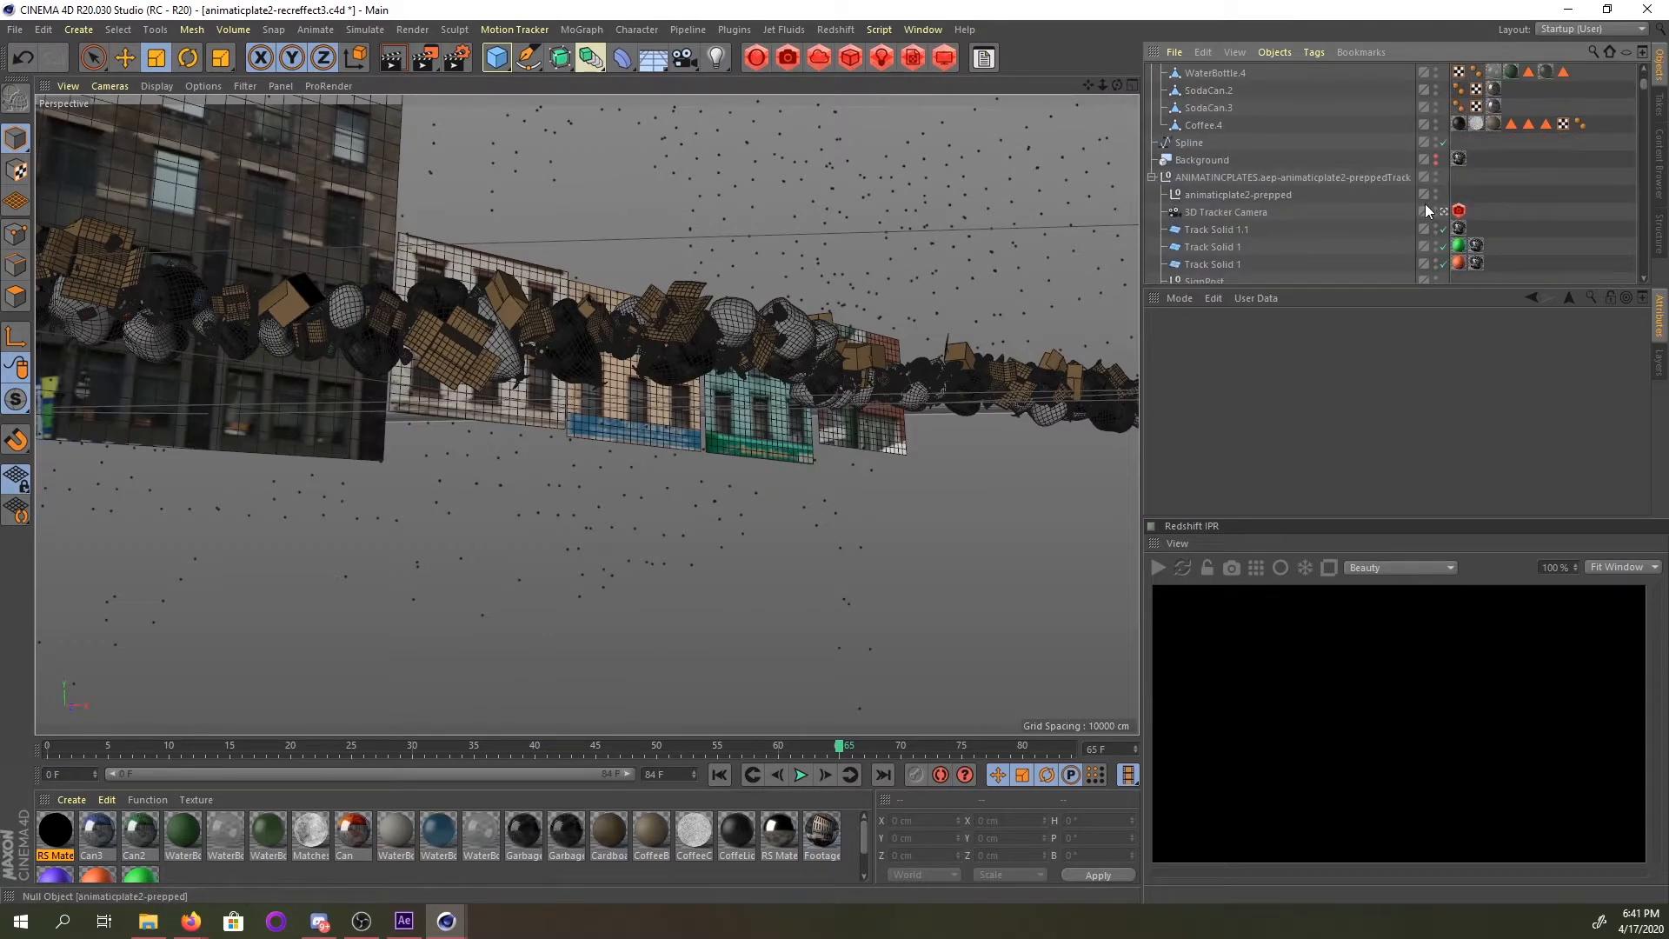
{"action": "left_click", "coordinate": [1435, 179]}
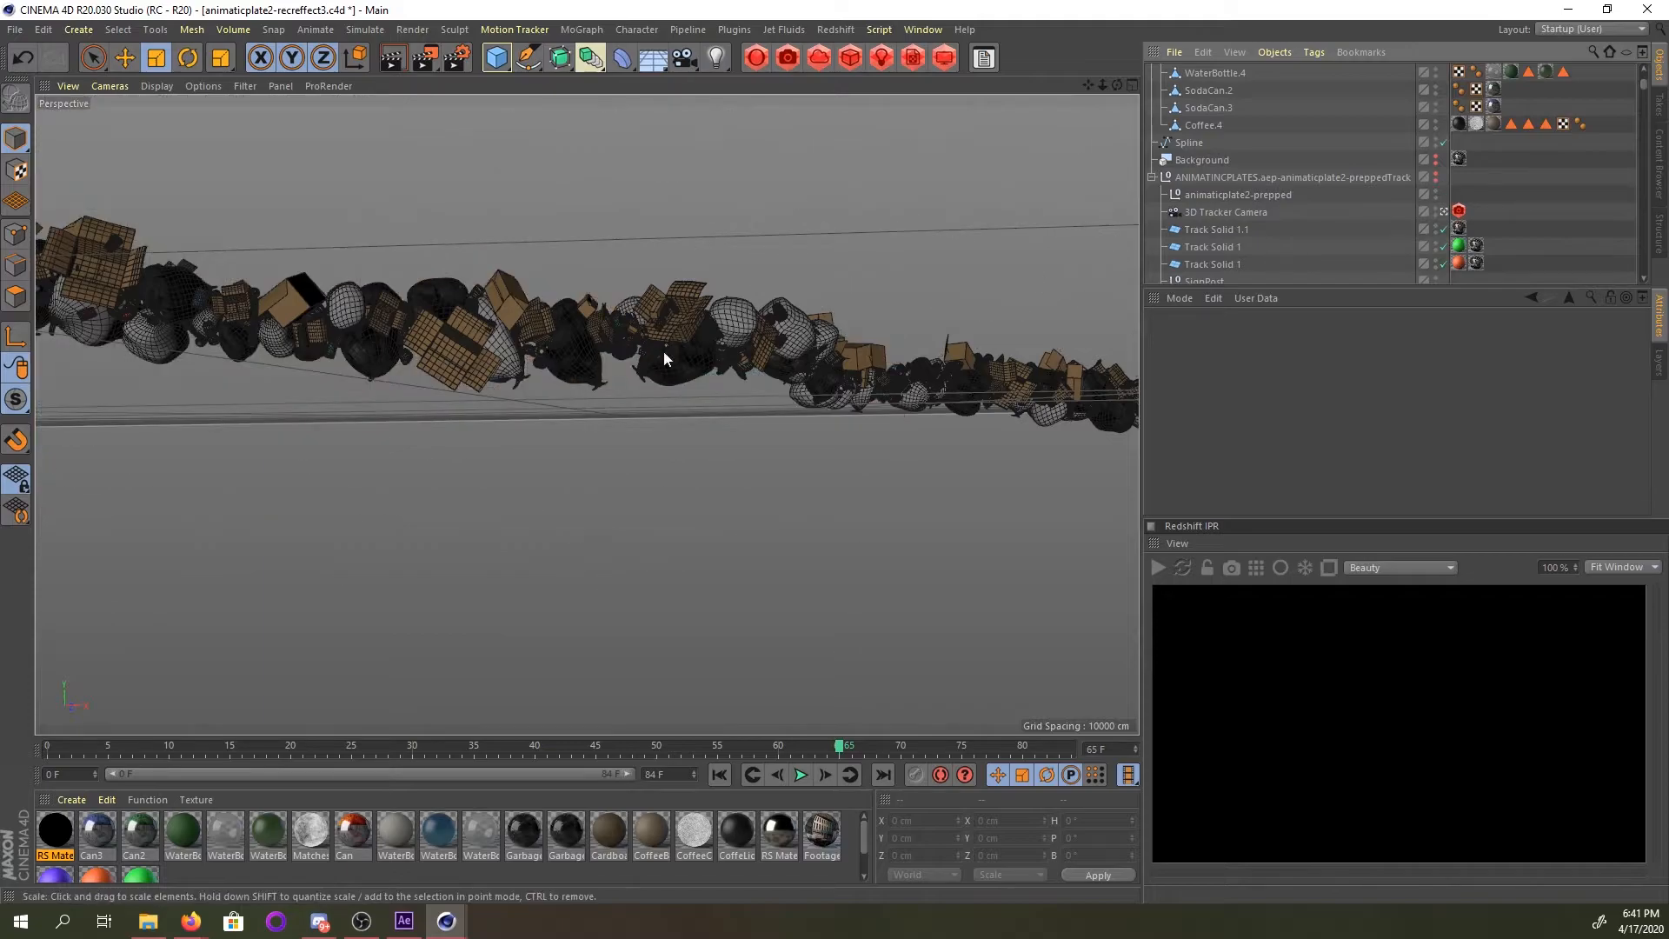
{"action": "left_click_drag", "start_coordinate": [741, 748], "coordinate": [302, 749]}
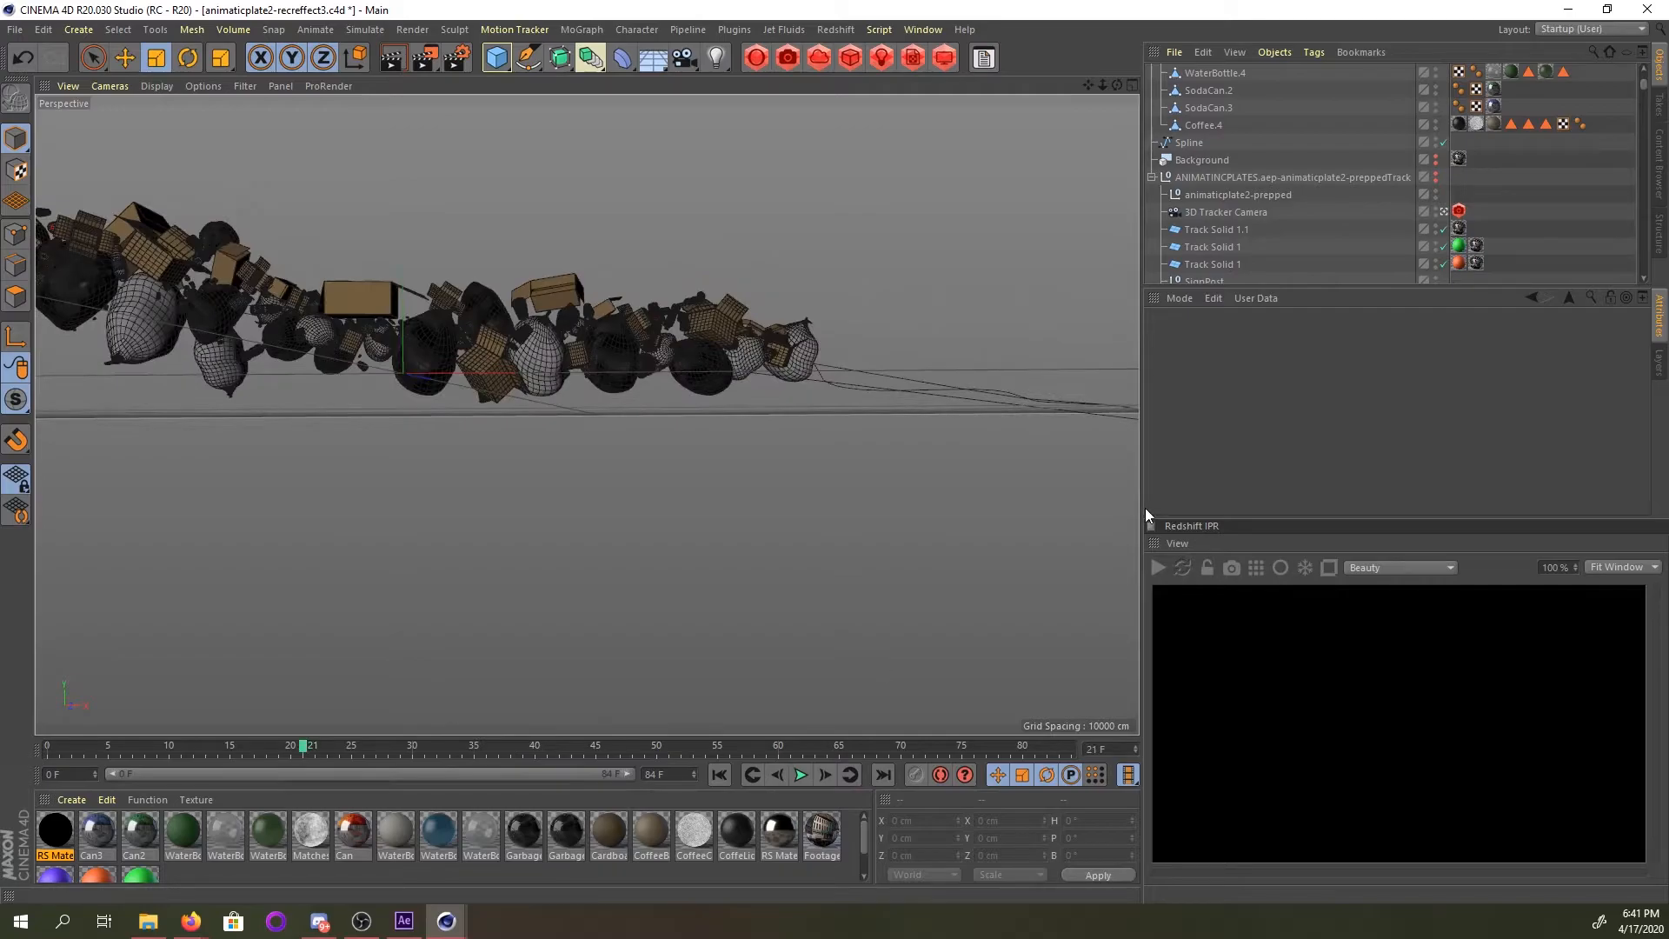
Start the Redshift IPR render of the trash trail and inspect the Beauty preview up close.
{"action": "left_click", "coordinate": [1157, 568]}
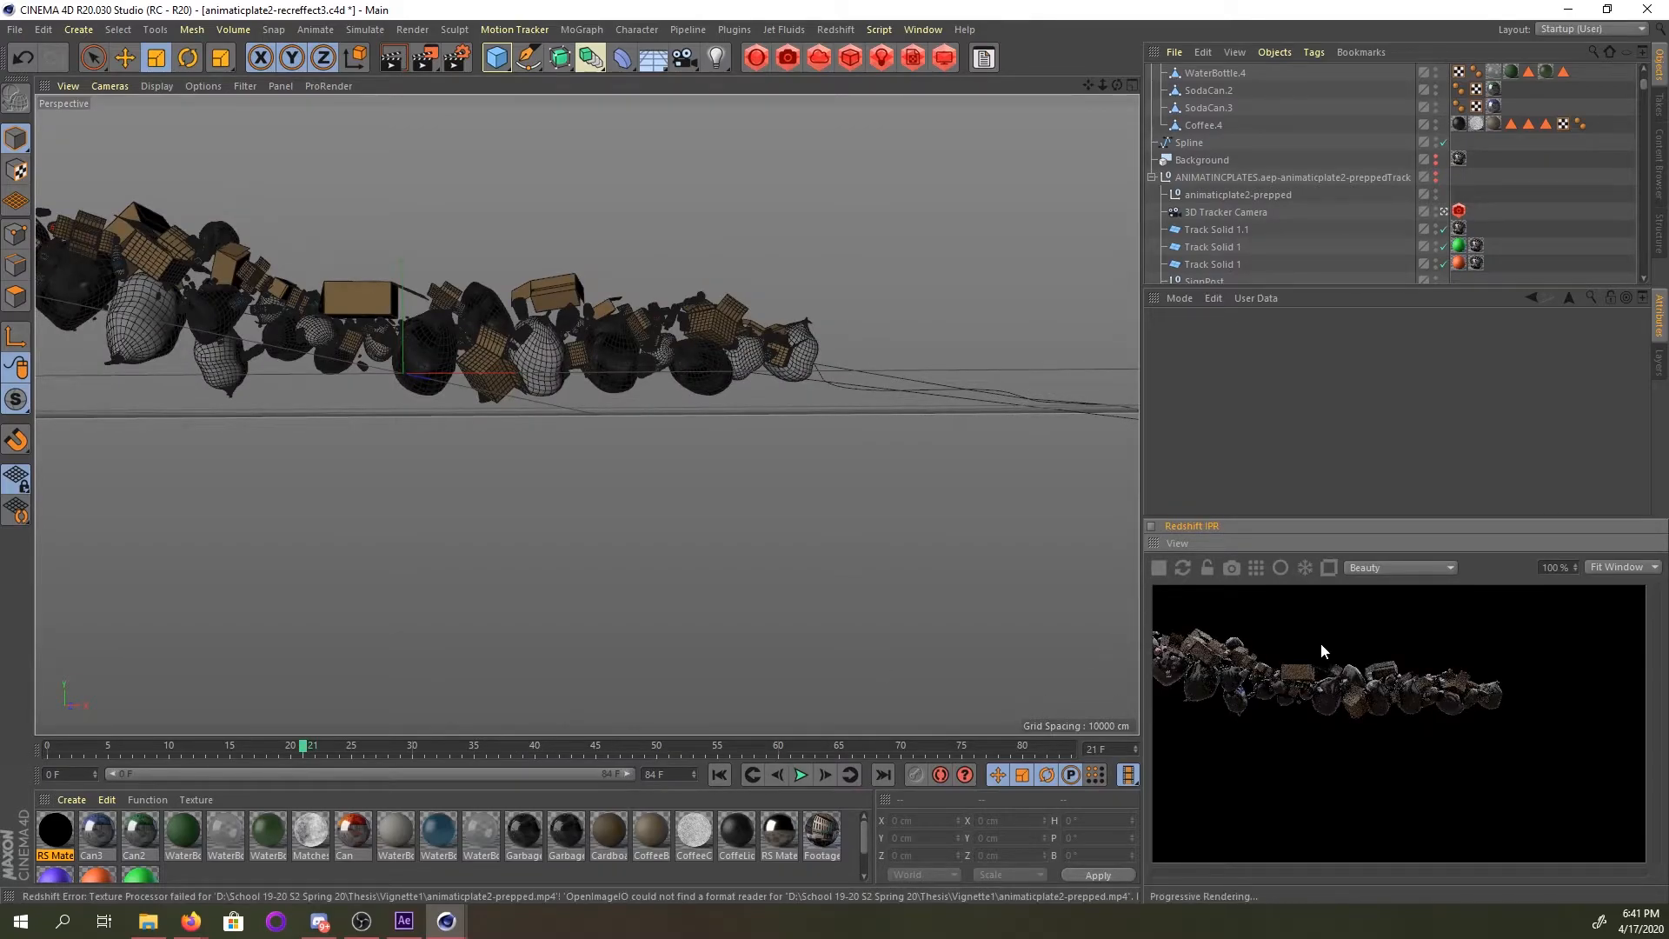
{"action": "scroll", "coordinate": [1420, 655], "scroll_direction": "up", "scroll_amount": 2}
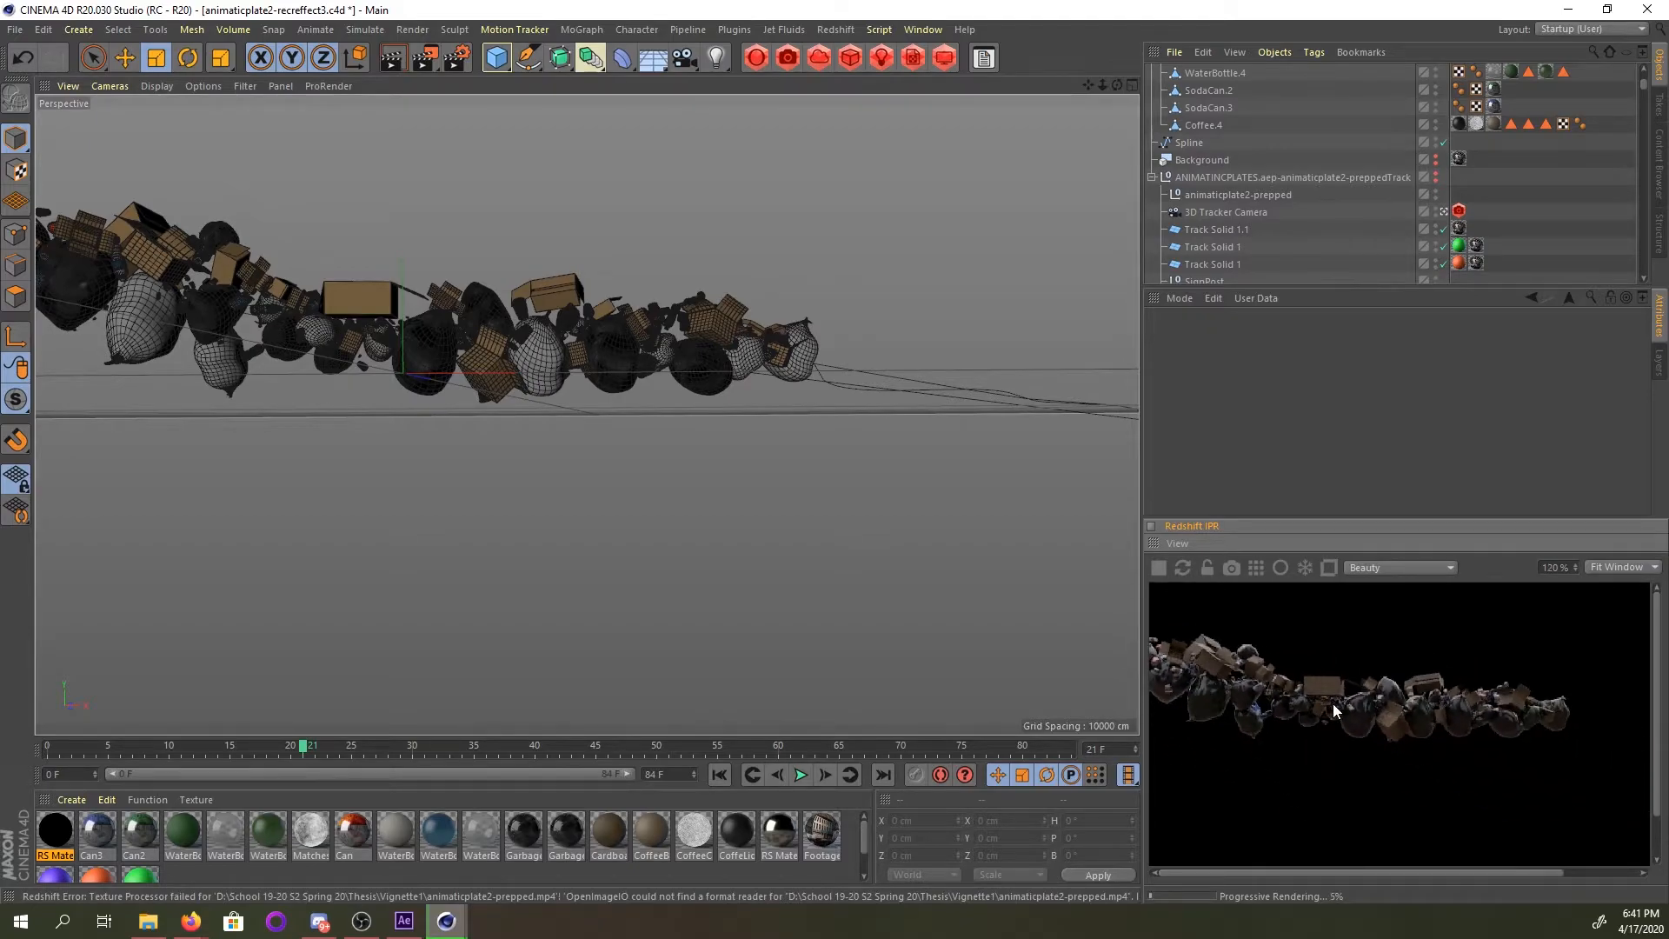
{"action": "scroll", "coordinate": [1369, 157], "scroll_direction": "up", "scroll_amount": 2}
{"action": "scroll", "coordinate": [1369, 158], "scroll_direction": "down", "scroll_amount": 2}
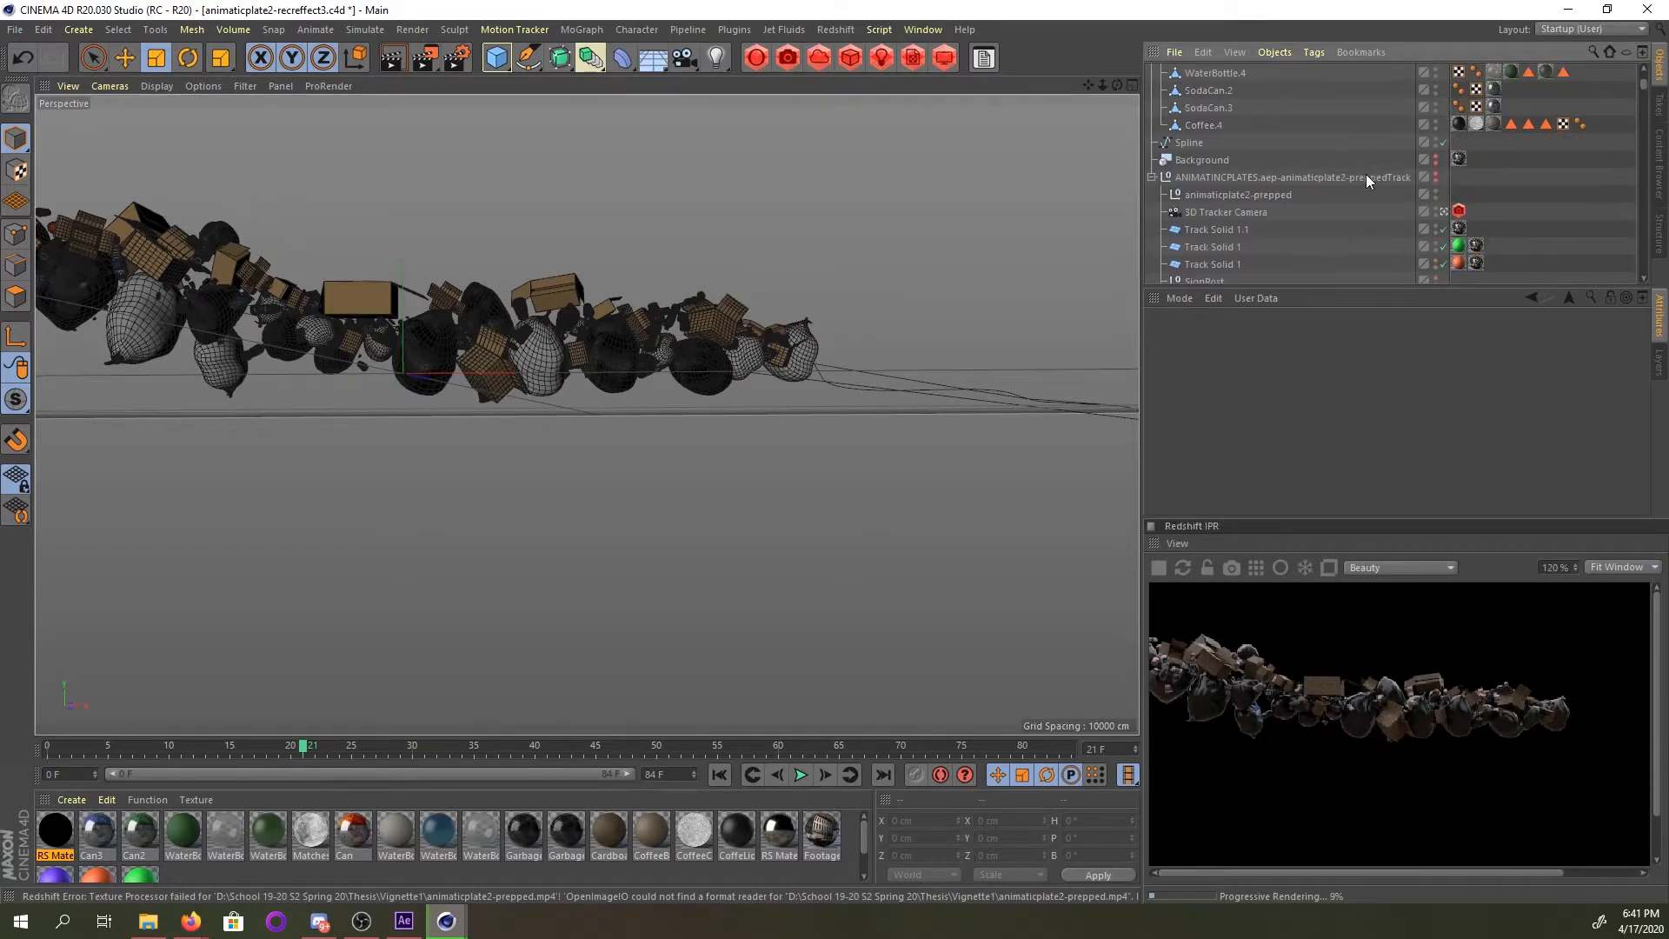
Inspect the RS Dome Light's dome map, exposure, tint and sample settings, leaving its tint colour as it is.
{"action": "scroll", "coordinate": [1270, 216], "scroll_direction": "up", "scroll_amount": 5}
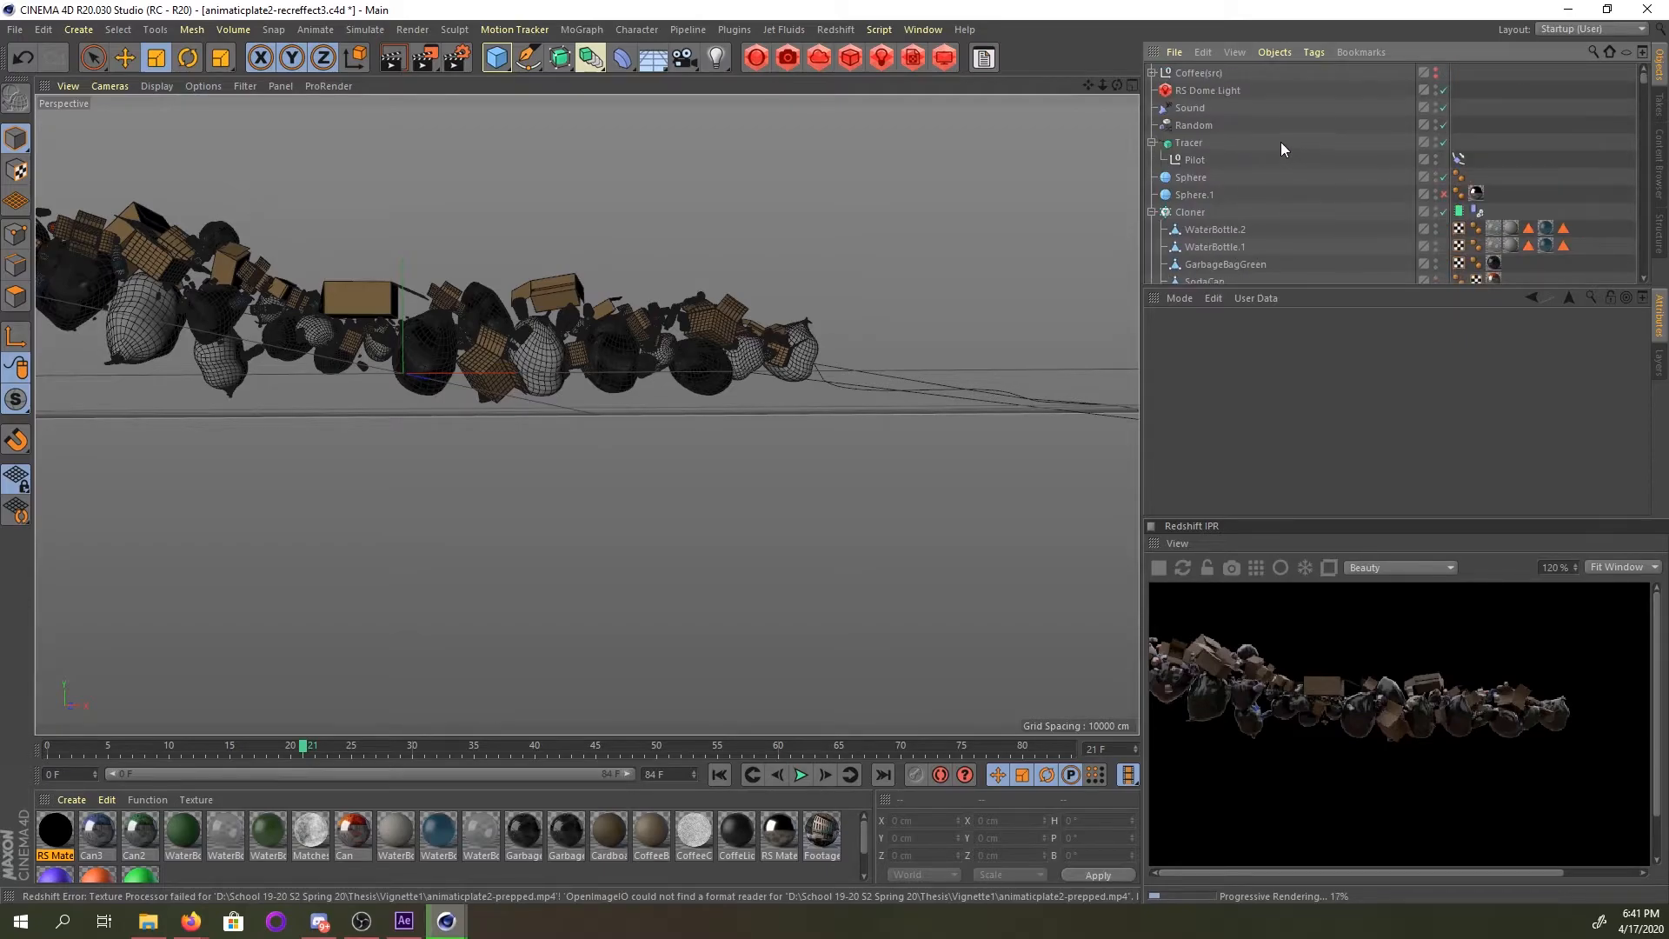
{"action": "left_click", "coordinate": [1242, 87]}
{"action": "scroll", "coordinate": [1478, 453], "scroll_direction": "down", "scroll_amount": 2}
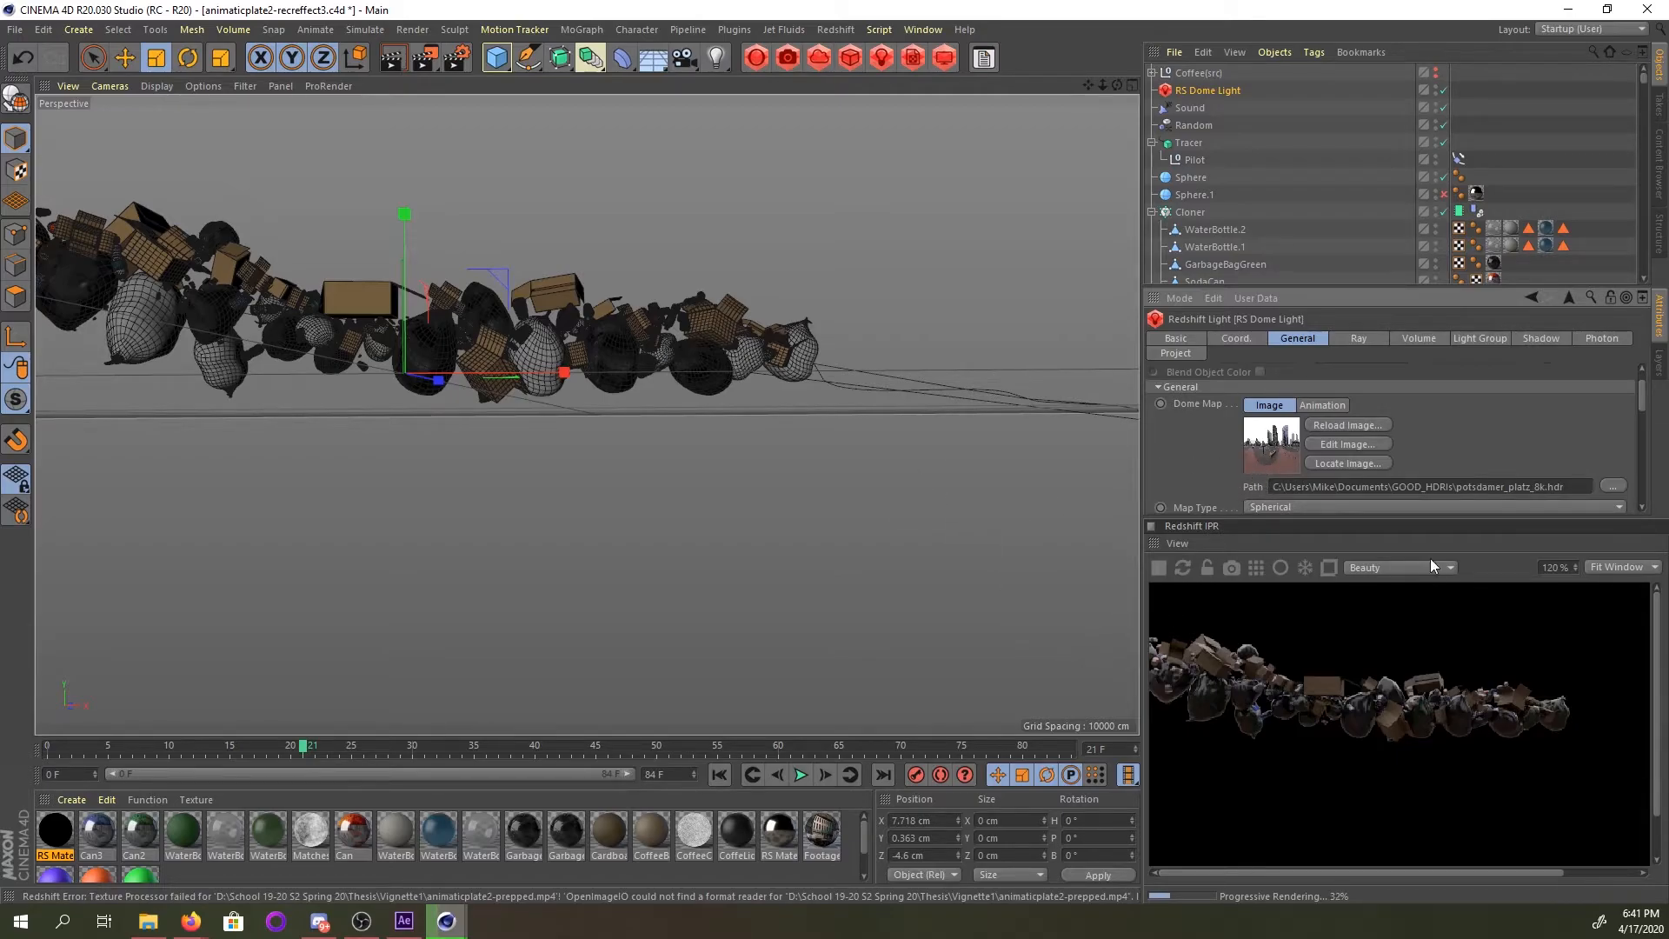
{"action": "scroll", "coordinate": [1455, 439], "scroll_direction": "down", "scroll_amount": 4}
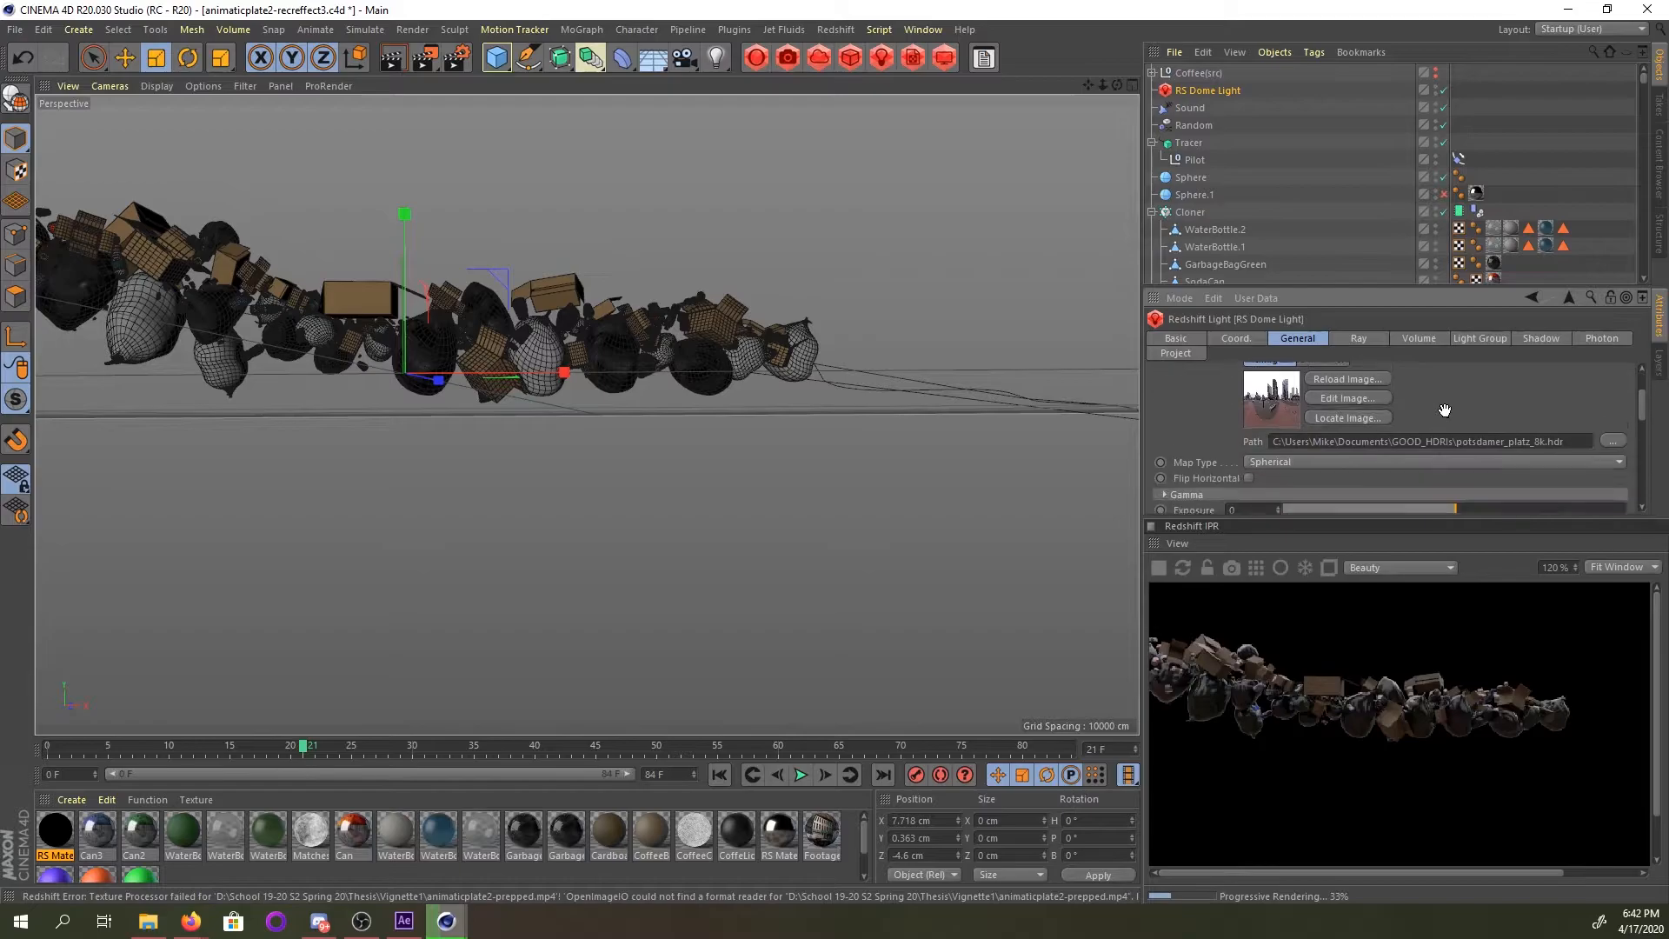
{"action": "scroll", "coordinate": [1229, 508], "scroll_direction": "down", "scroll_amount": 1}
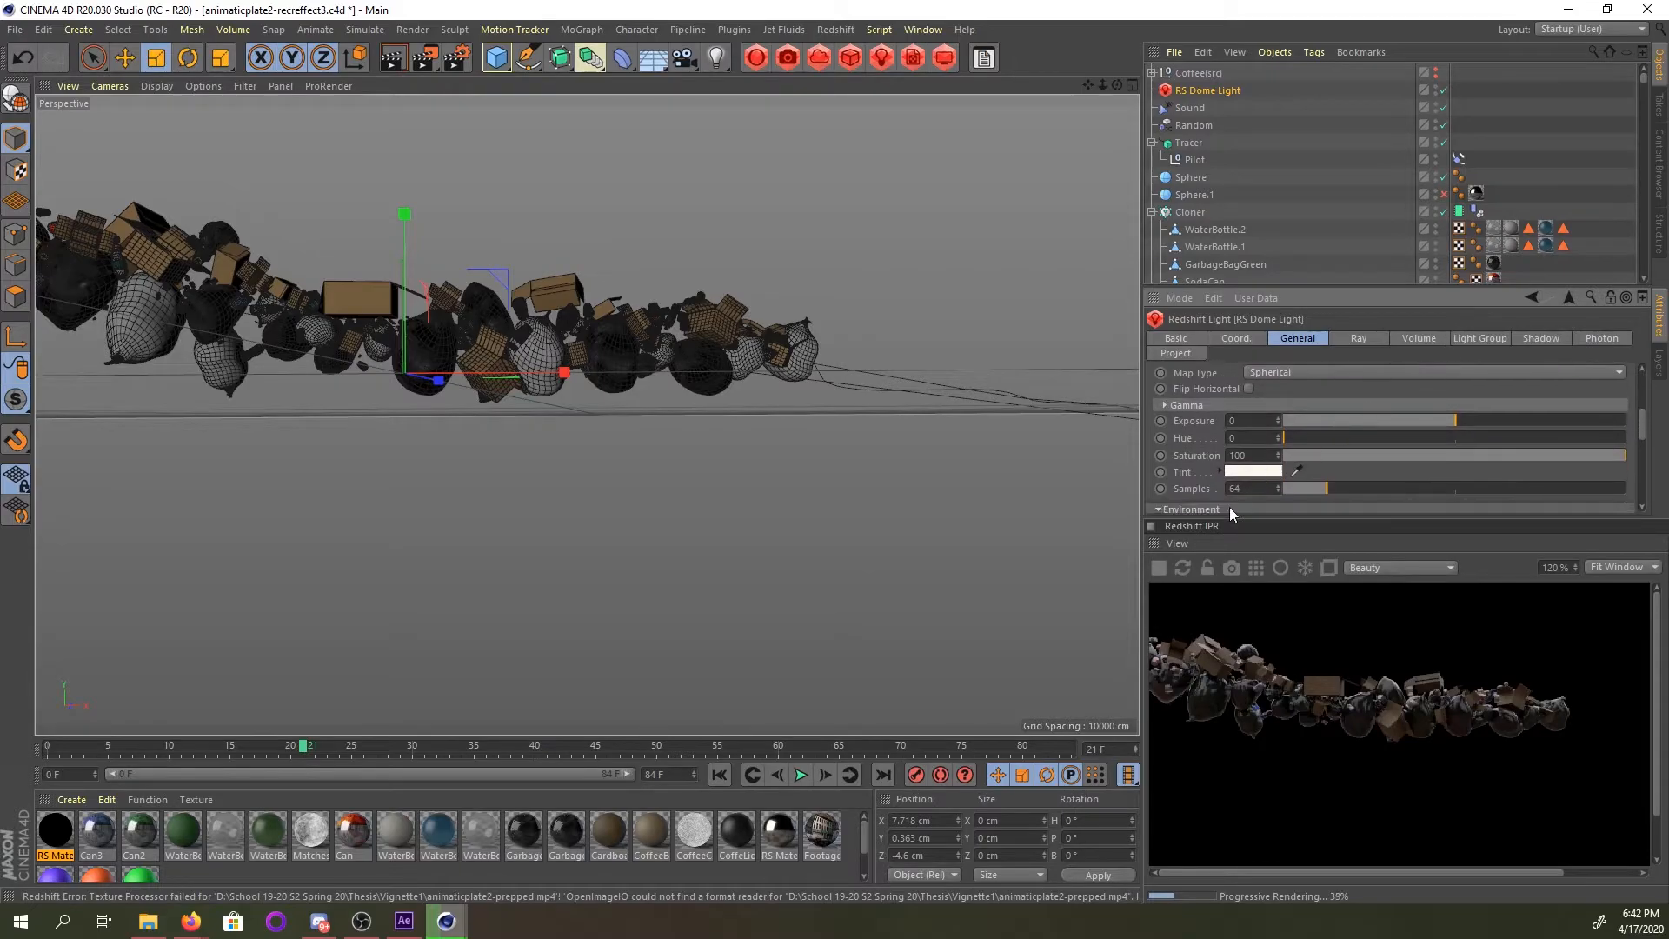
{"action": "left_click", "coordinate": [1270, 474]}
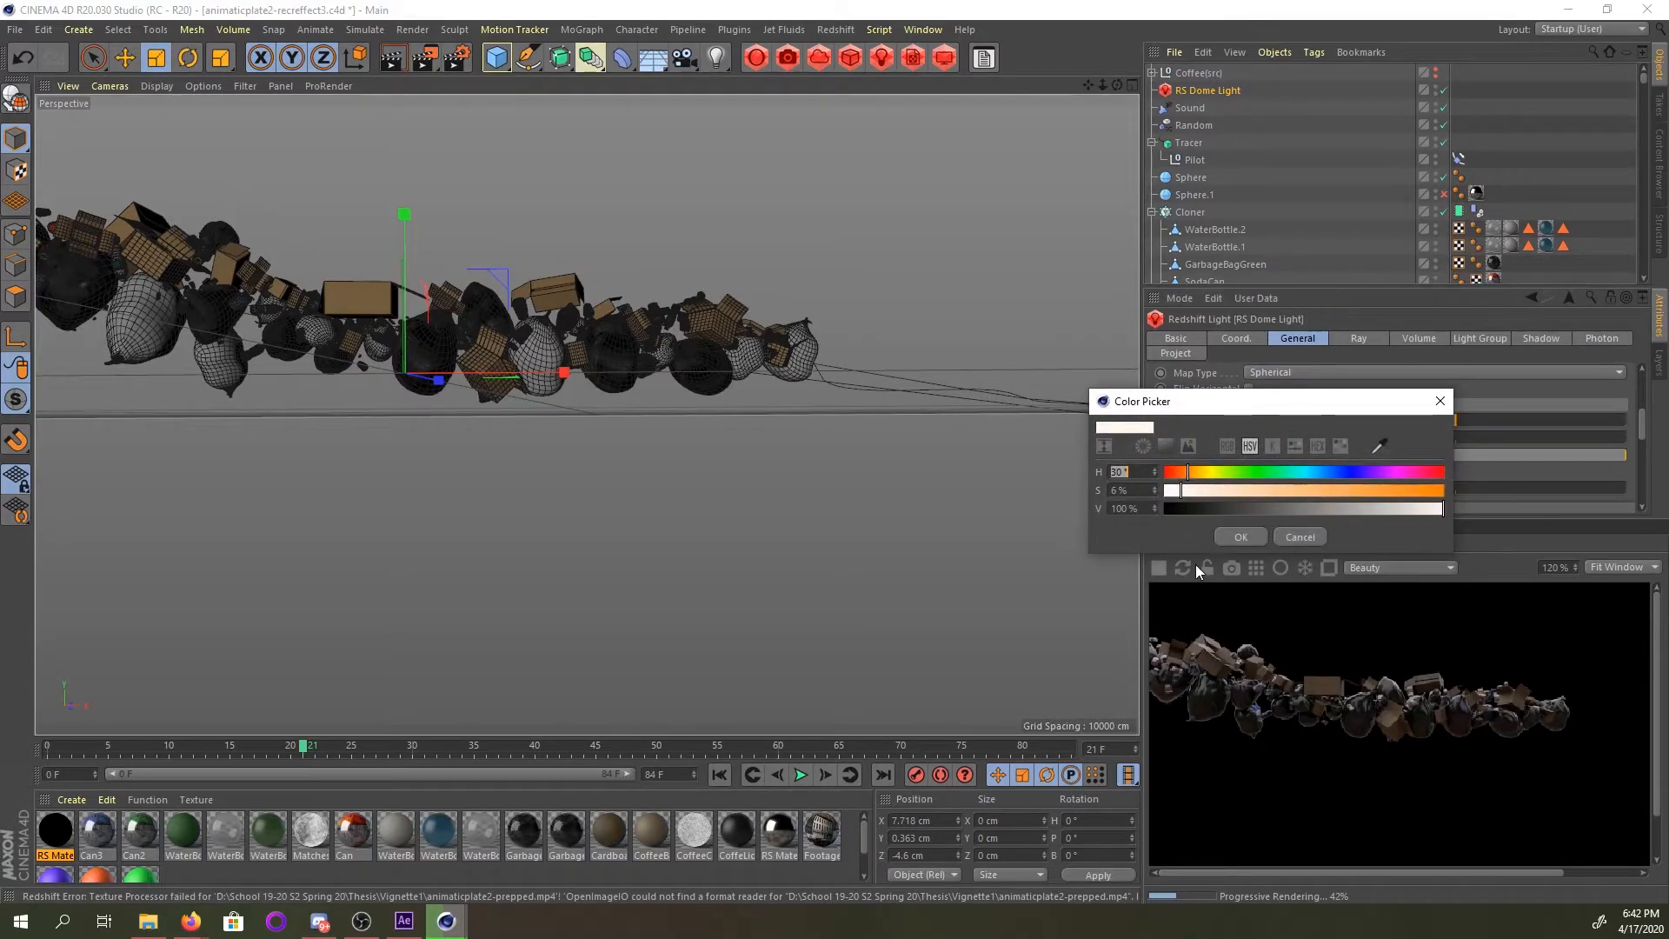
{"action": "left_click", "coordinate": [1299, 537]}
{"action": "scroll", "coordinate": [1518, 386], "scroll_direction": "down", "scroll_amount": 1}
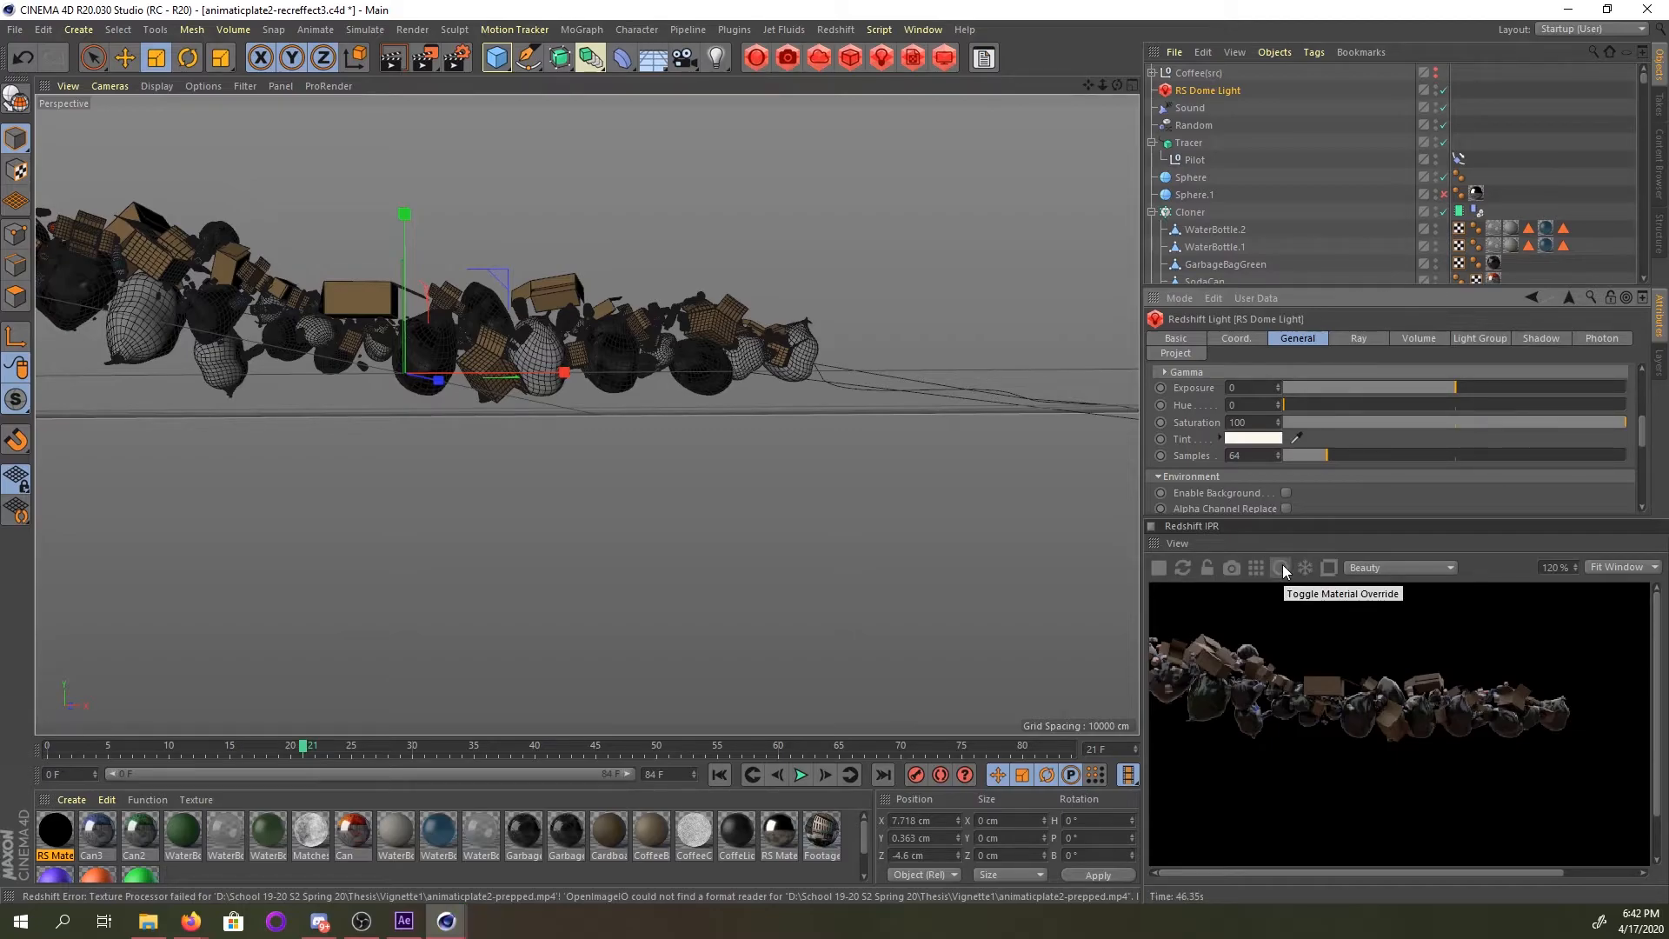
Close the docked Redshift IPR and start a progressive render of the trash trail in the Redshift RenderView.
{"action": "left_click", "coordinate": [1161, 555]}
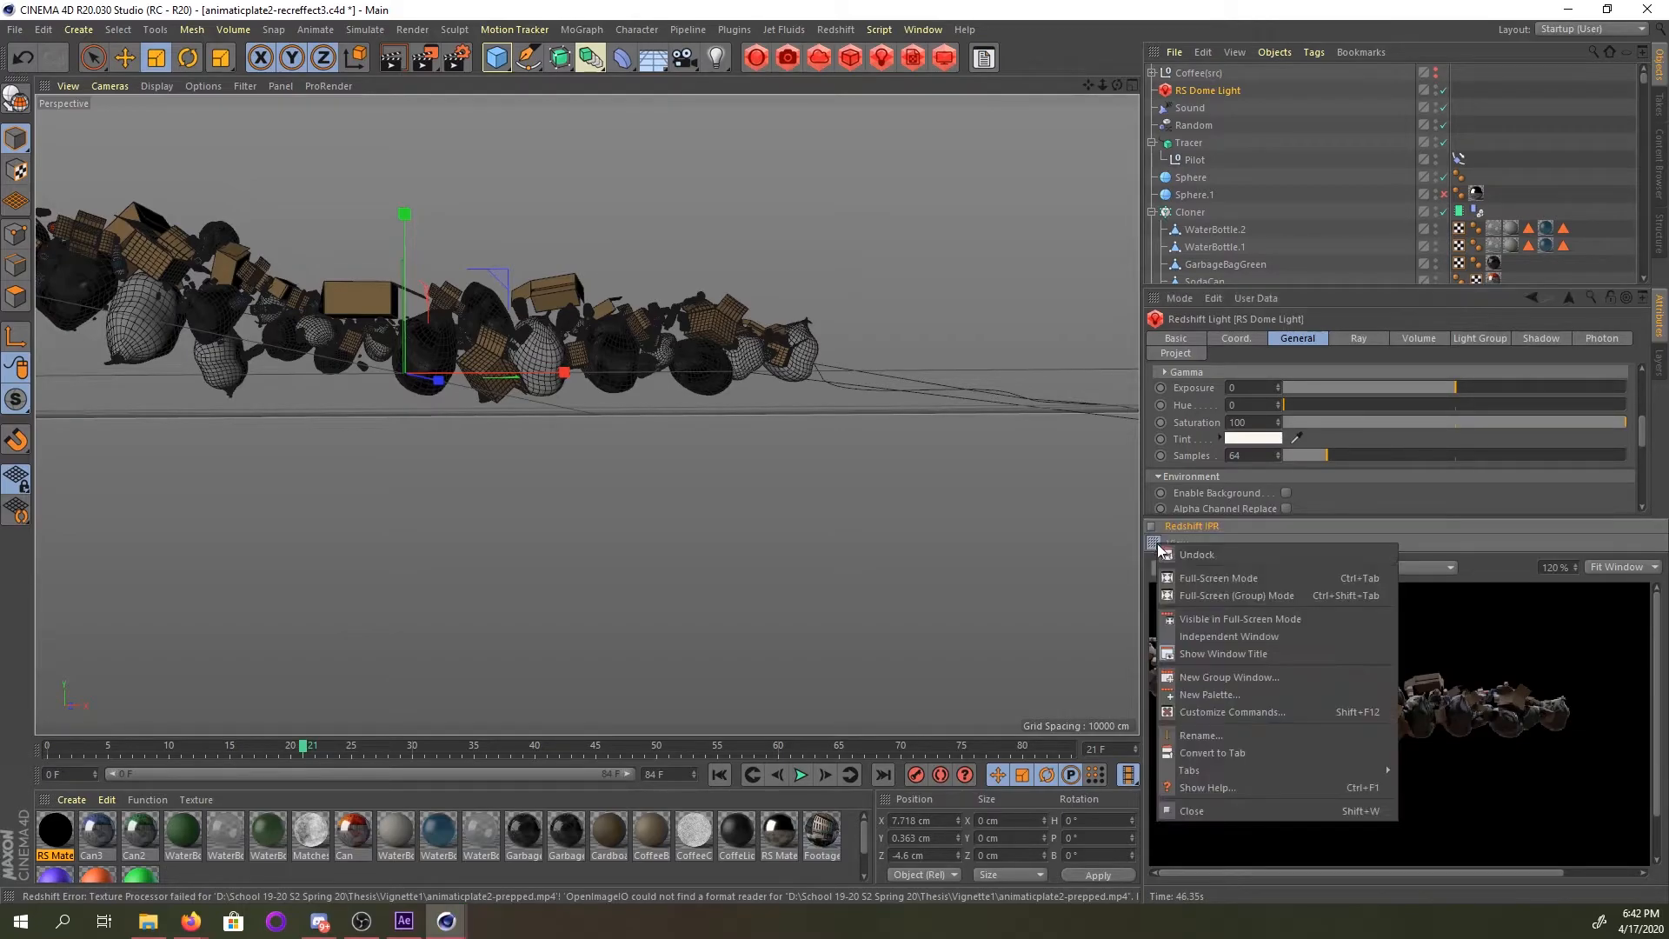
{"action": "left_click", "coordinate": [1187, 805]}
{"action": "left_click", "coordinate": [835, 29]}
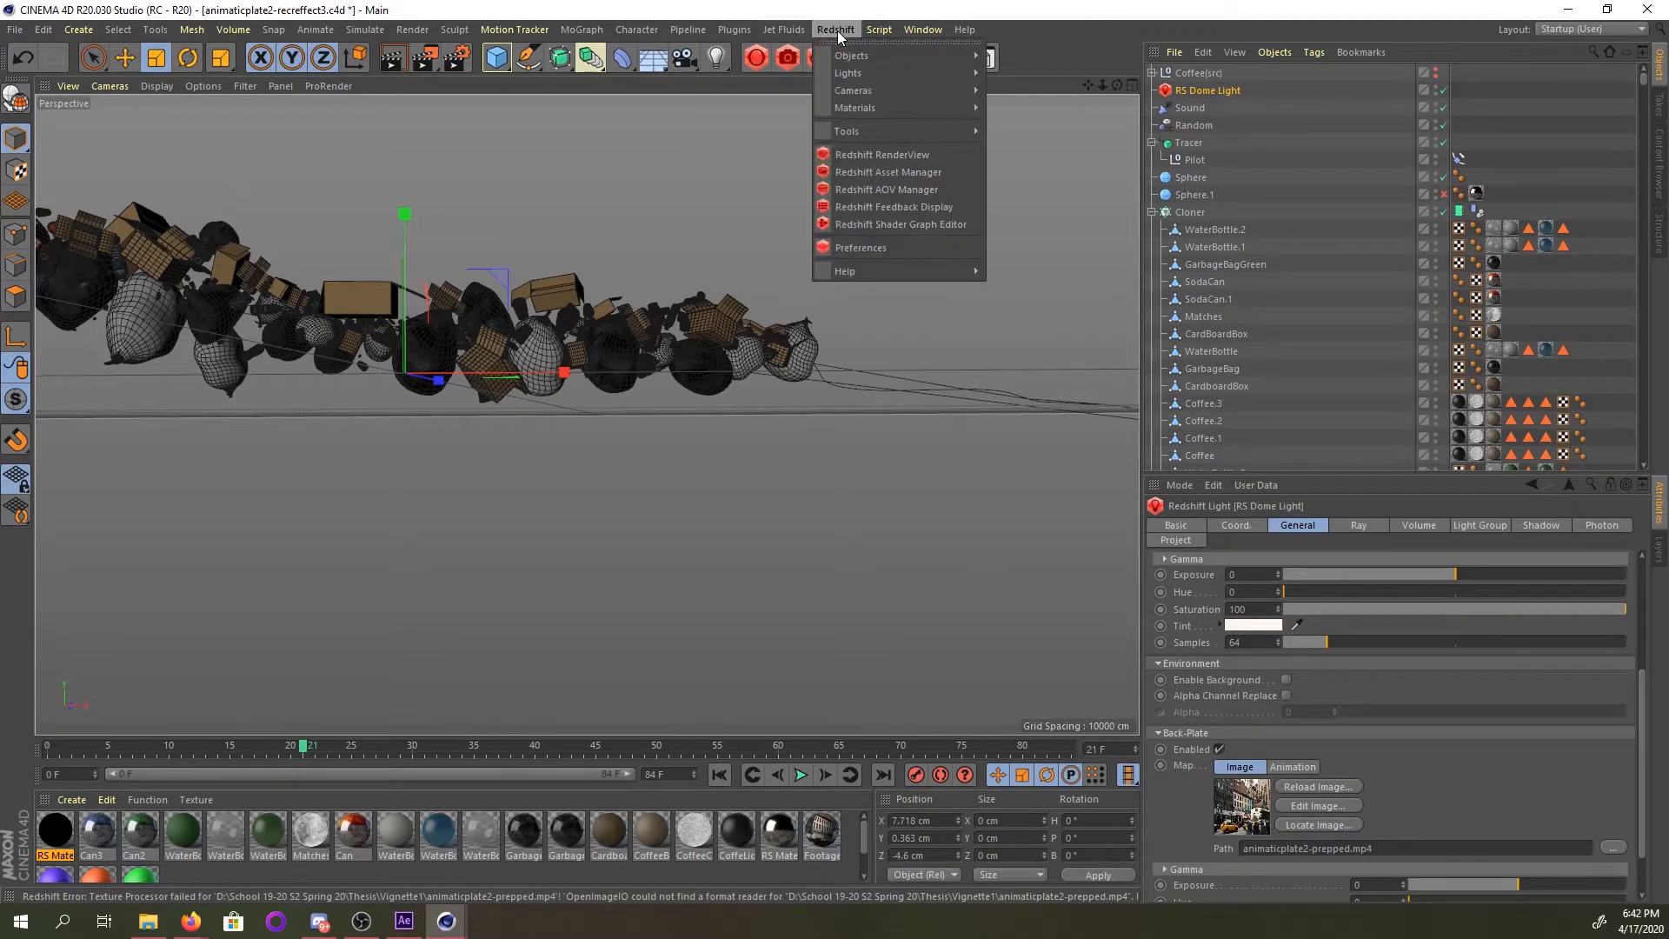
{"action": "left_click", "coordinate": [850, 154]}
{"action": "left_click_drag", "start_coordinate": [772, 24], "coordinate": [1045, 255]}
{"action": "left_click", "coordinate": [818, 313]}
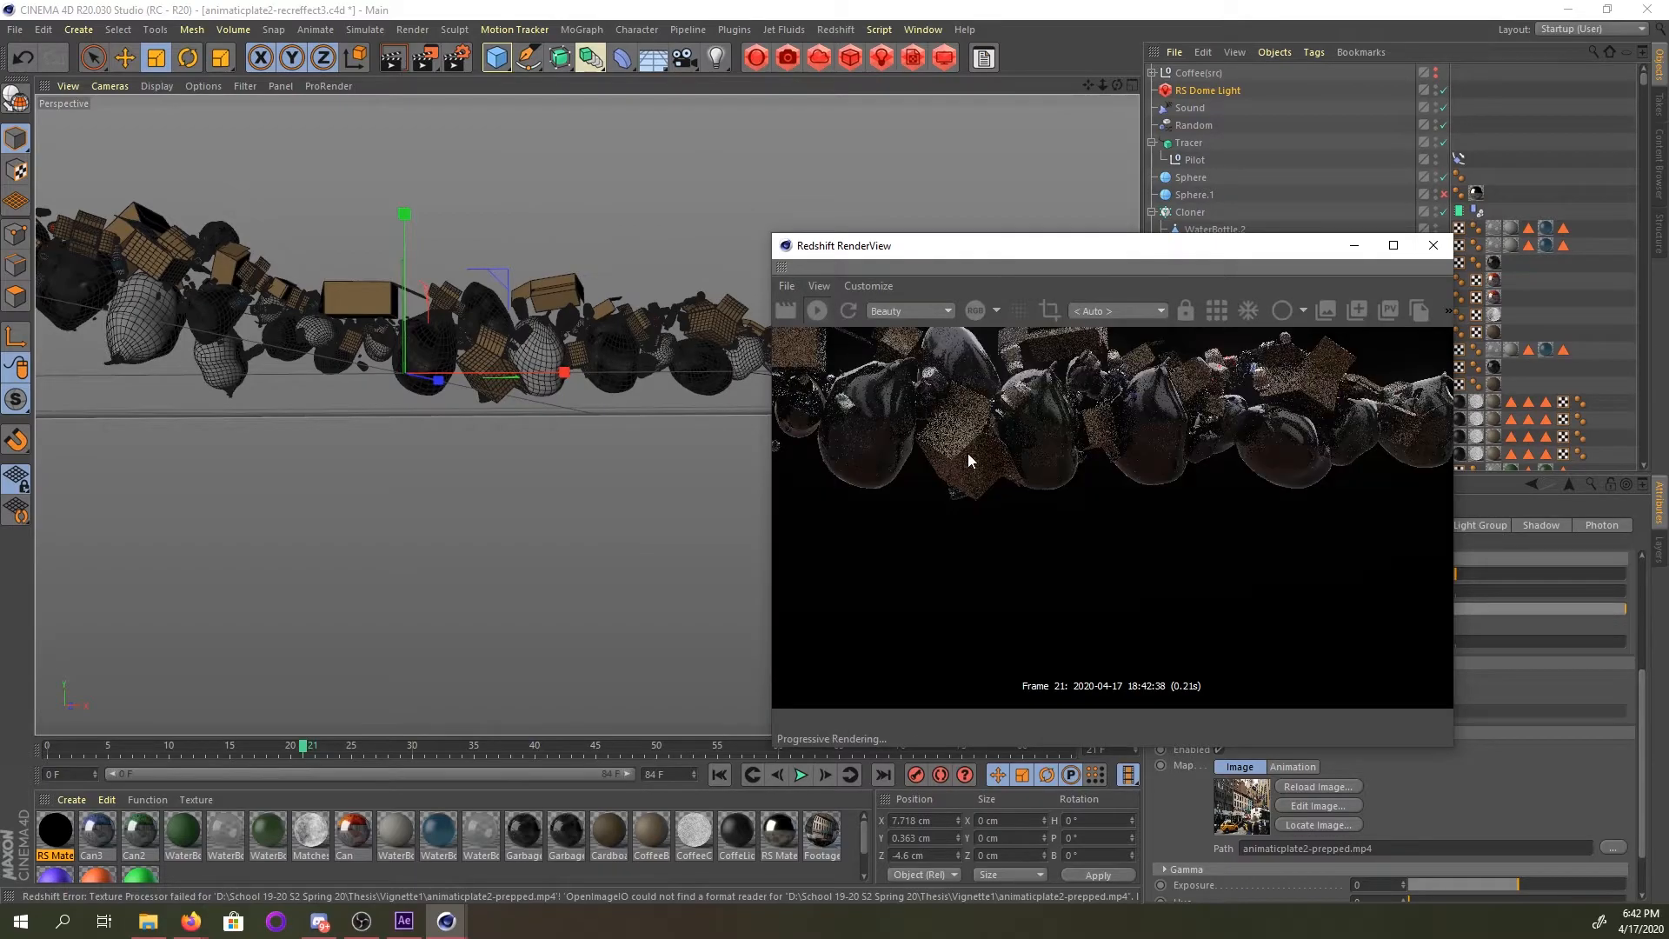
Display the render's alpha channel, examine the trash silhouettes up close and in full, and close the RenderView.
{"action": "left_click", "coordinate": [969, 313]}
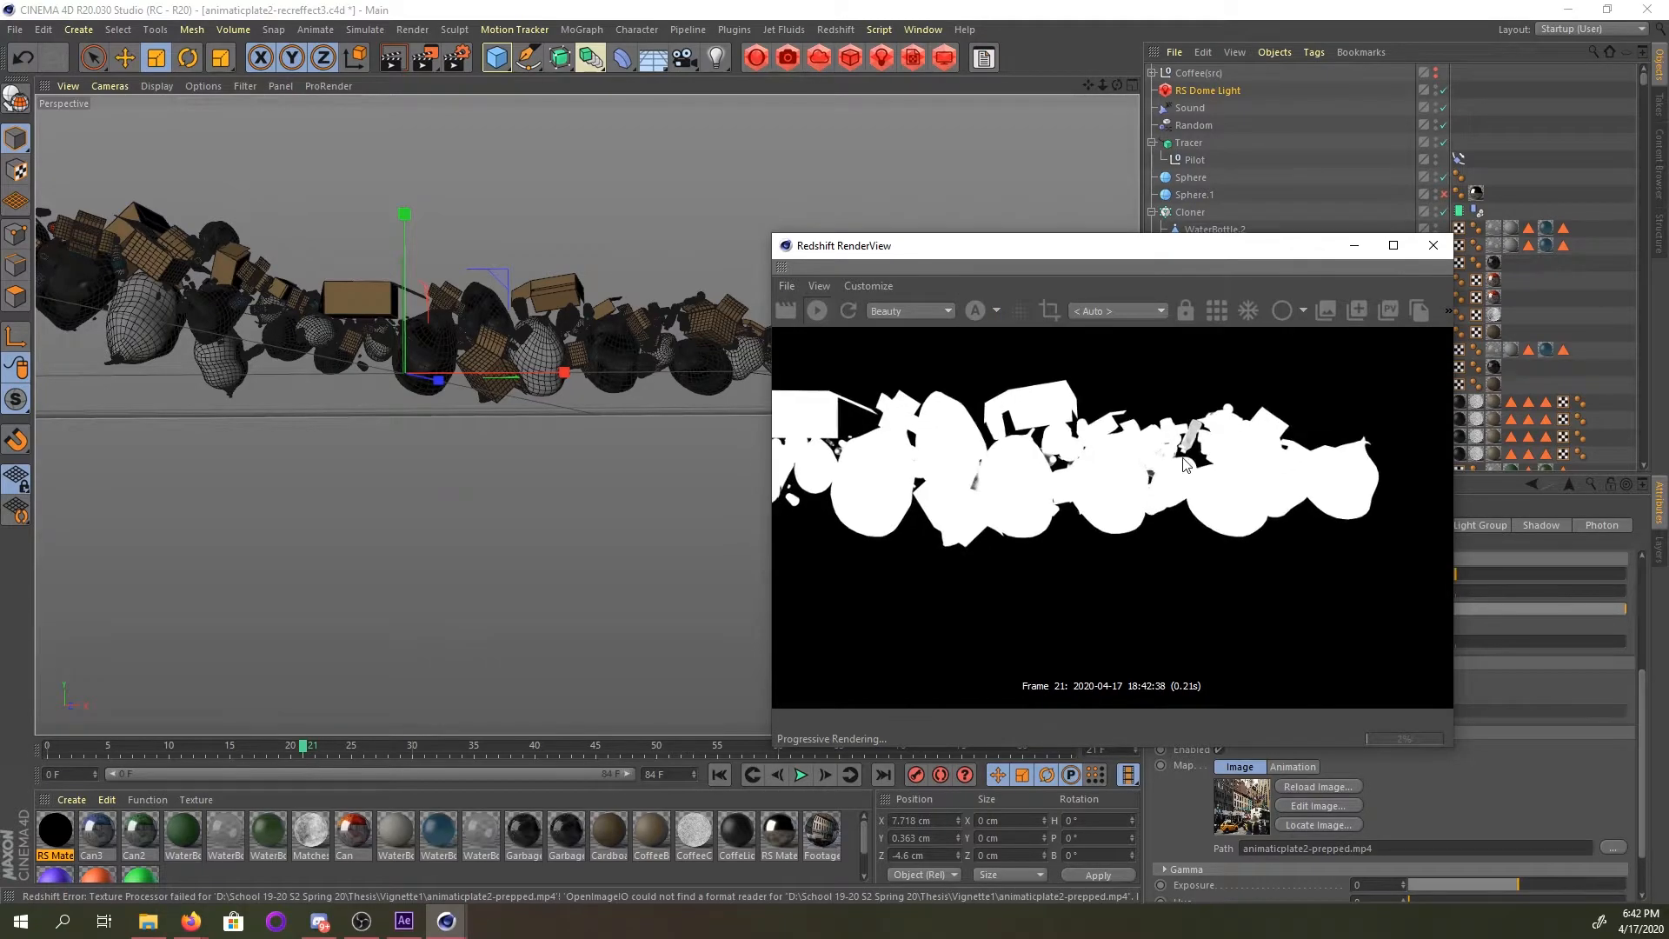
{"action": "left_click", "coordinate": [966, 312]}
{"action": "left_click", "coordinate": [967, 311]}
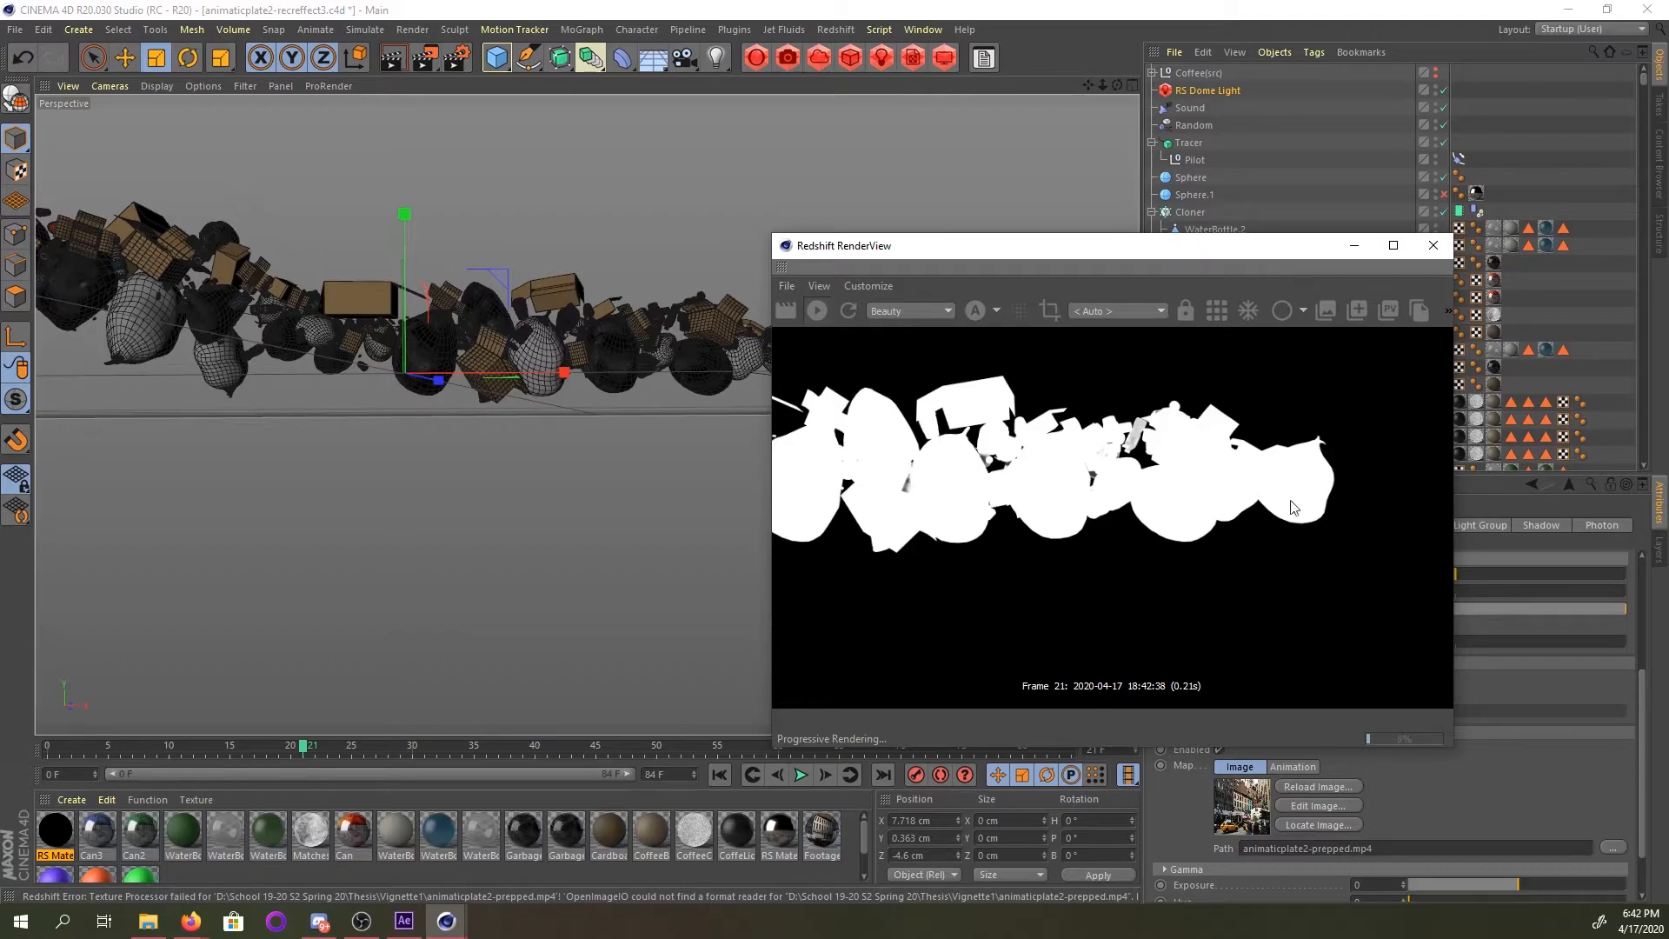
{"action": "scroll", "coordinate": [1126, 445], "scroll_direction": "up", "scroll_amount": 1}
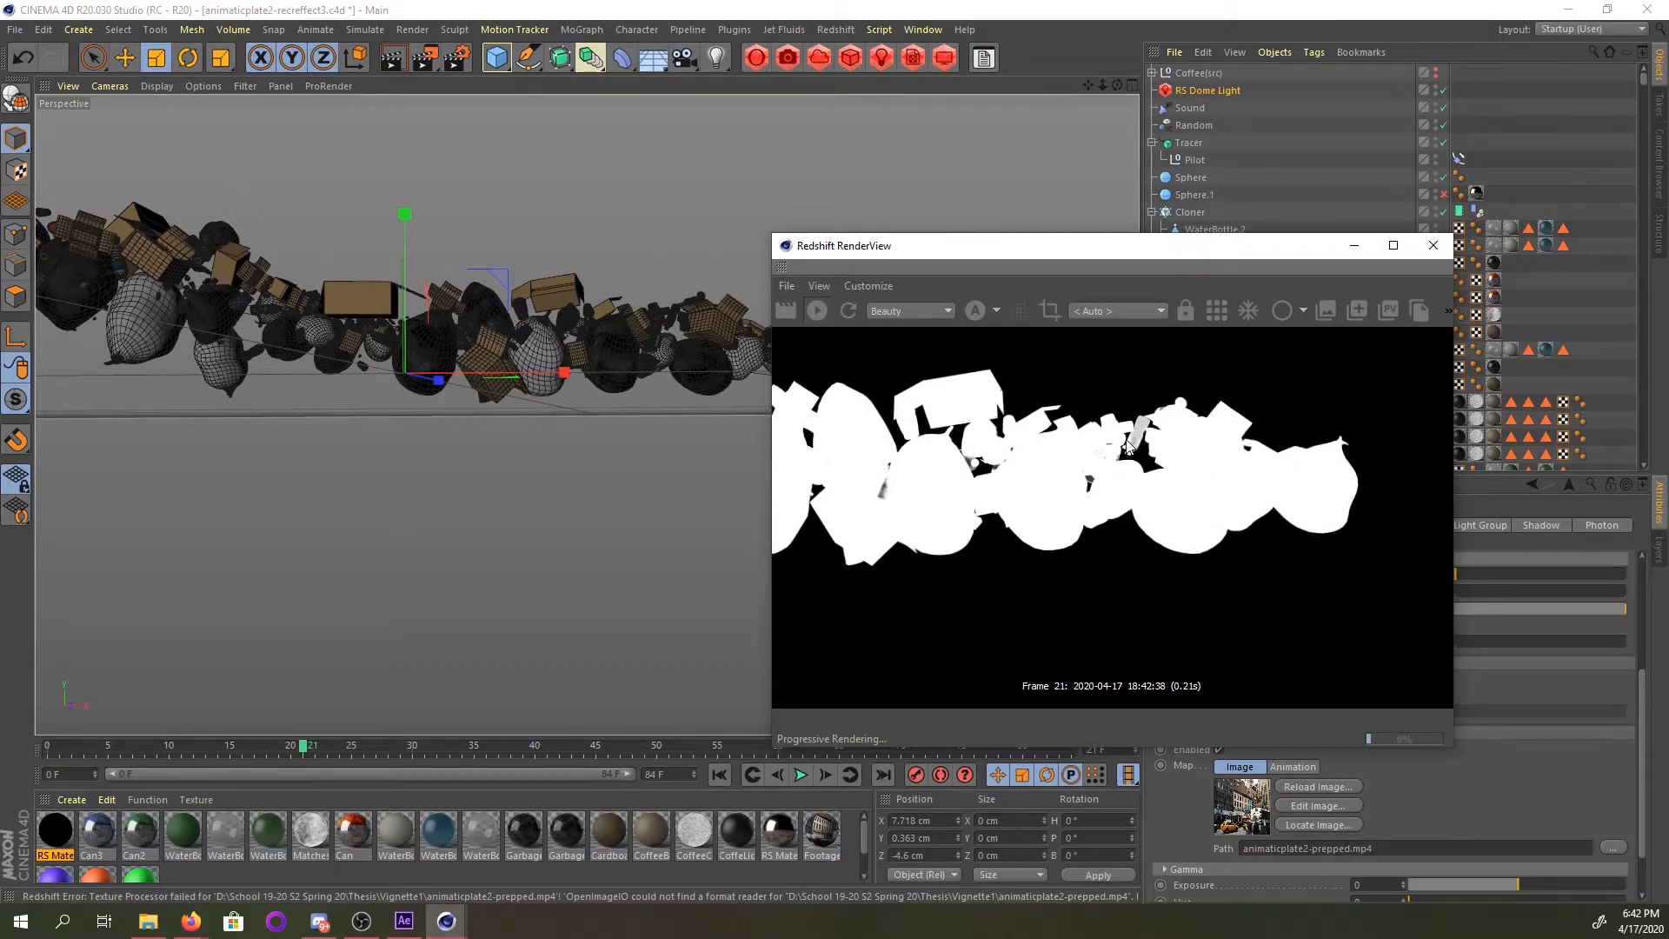
{"action": "scroll", "coordinate": [1127, 445], "scroll_direction": "up", "scroll_amount": 5}
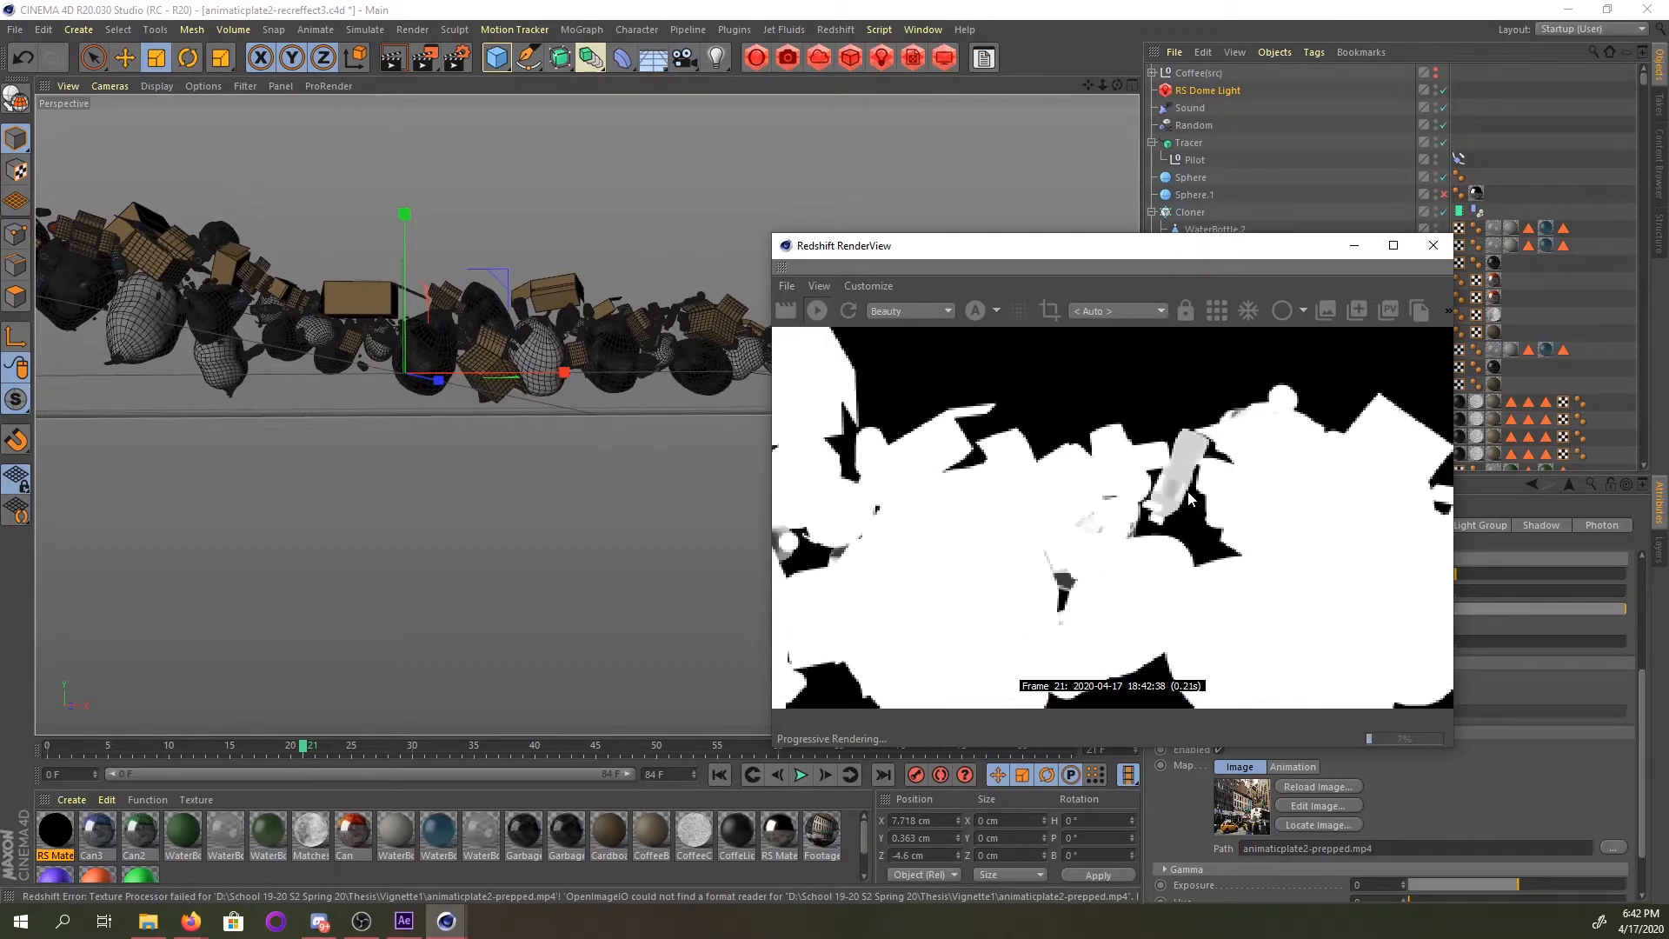
{"action": "scroll", "coordinate": [1184, 495], "scroll_direction": "down", "scroll_amount": 3}
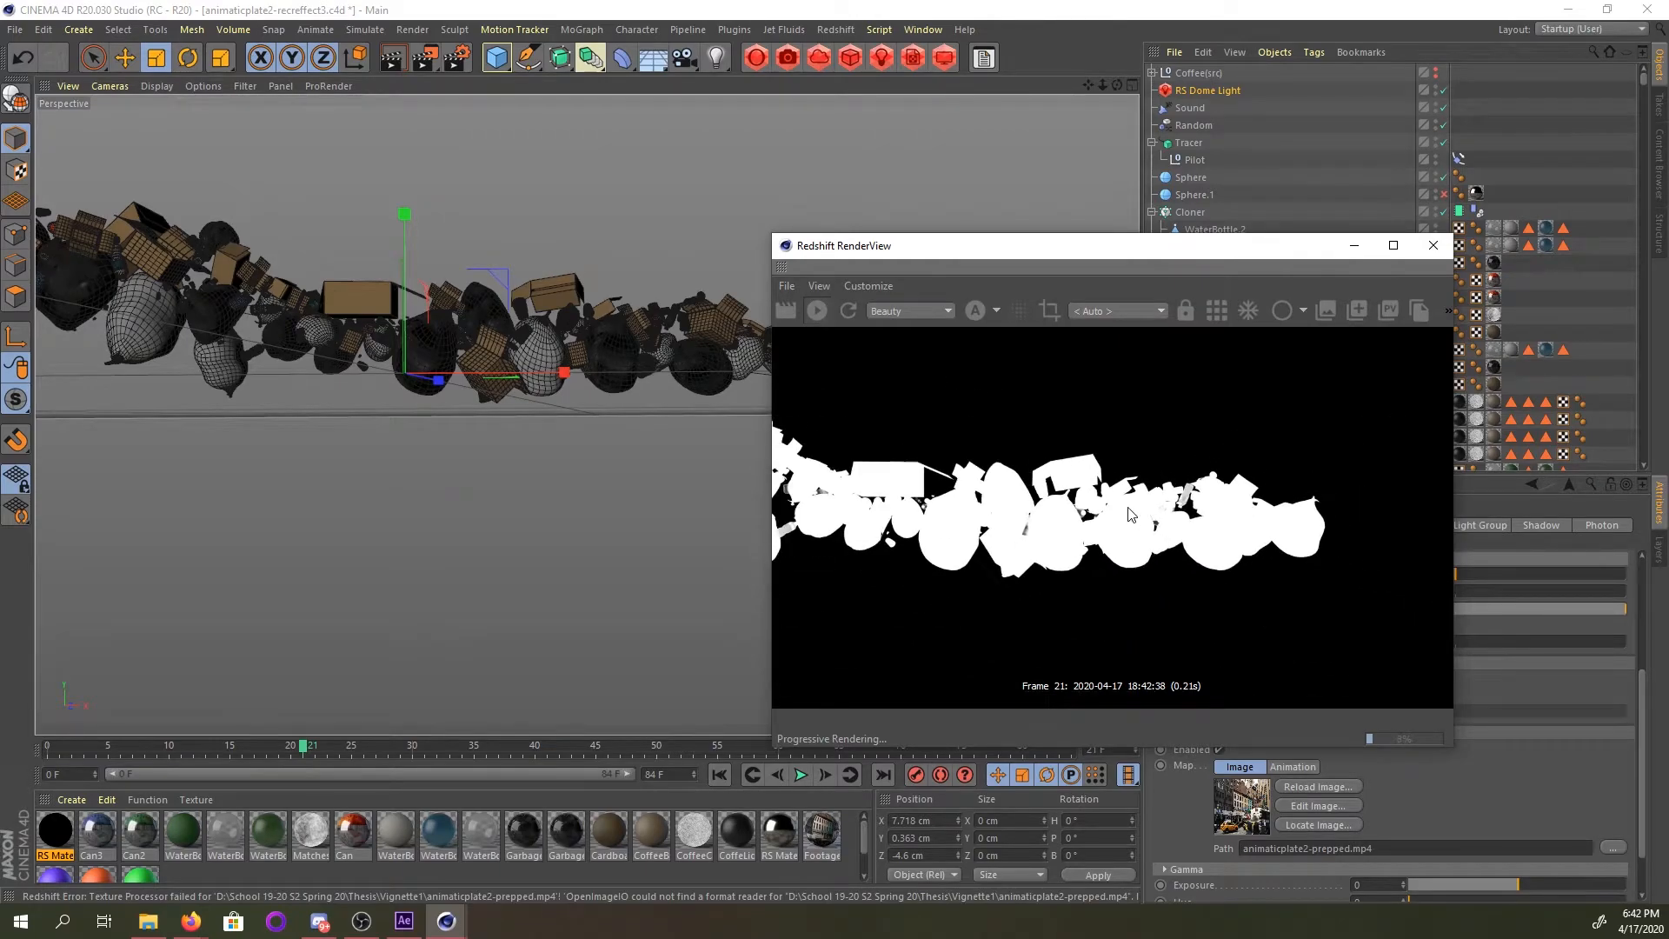
{"action": "scroll", "coordinate": [1117, 398], "scroll_direction": "down", "scroll_amount": 1}
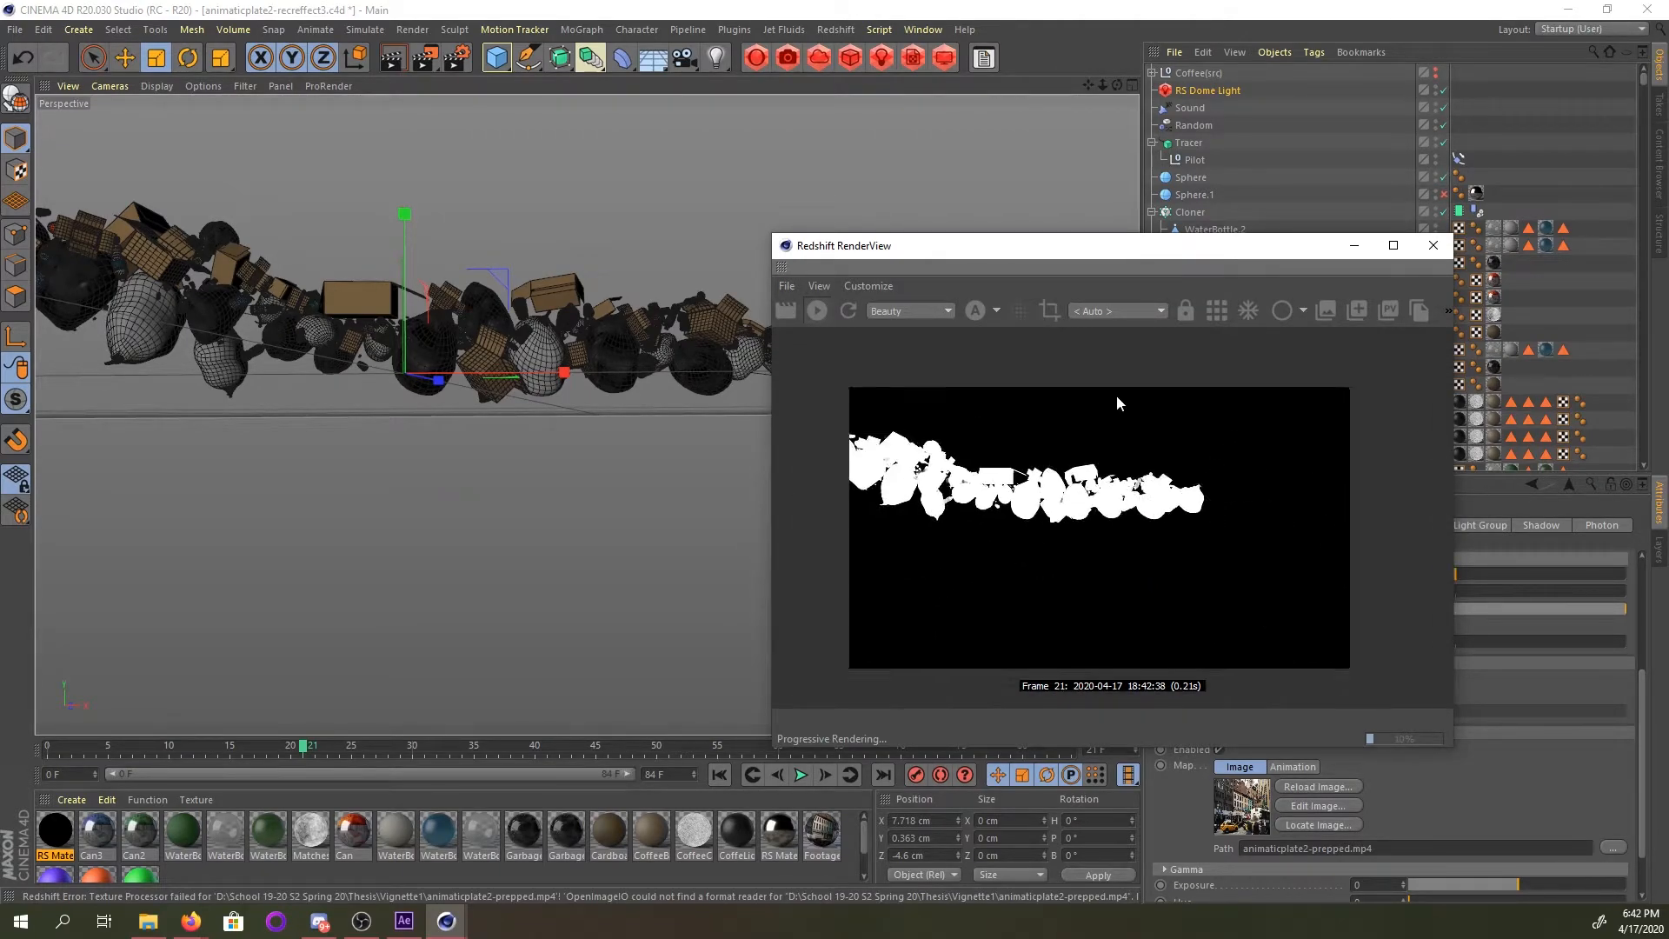
{"action": "left_click", "coordinate": [1445, 253]}
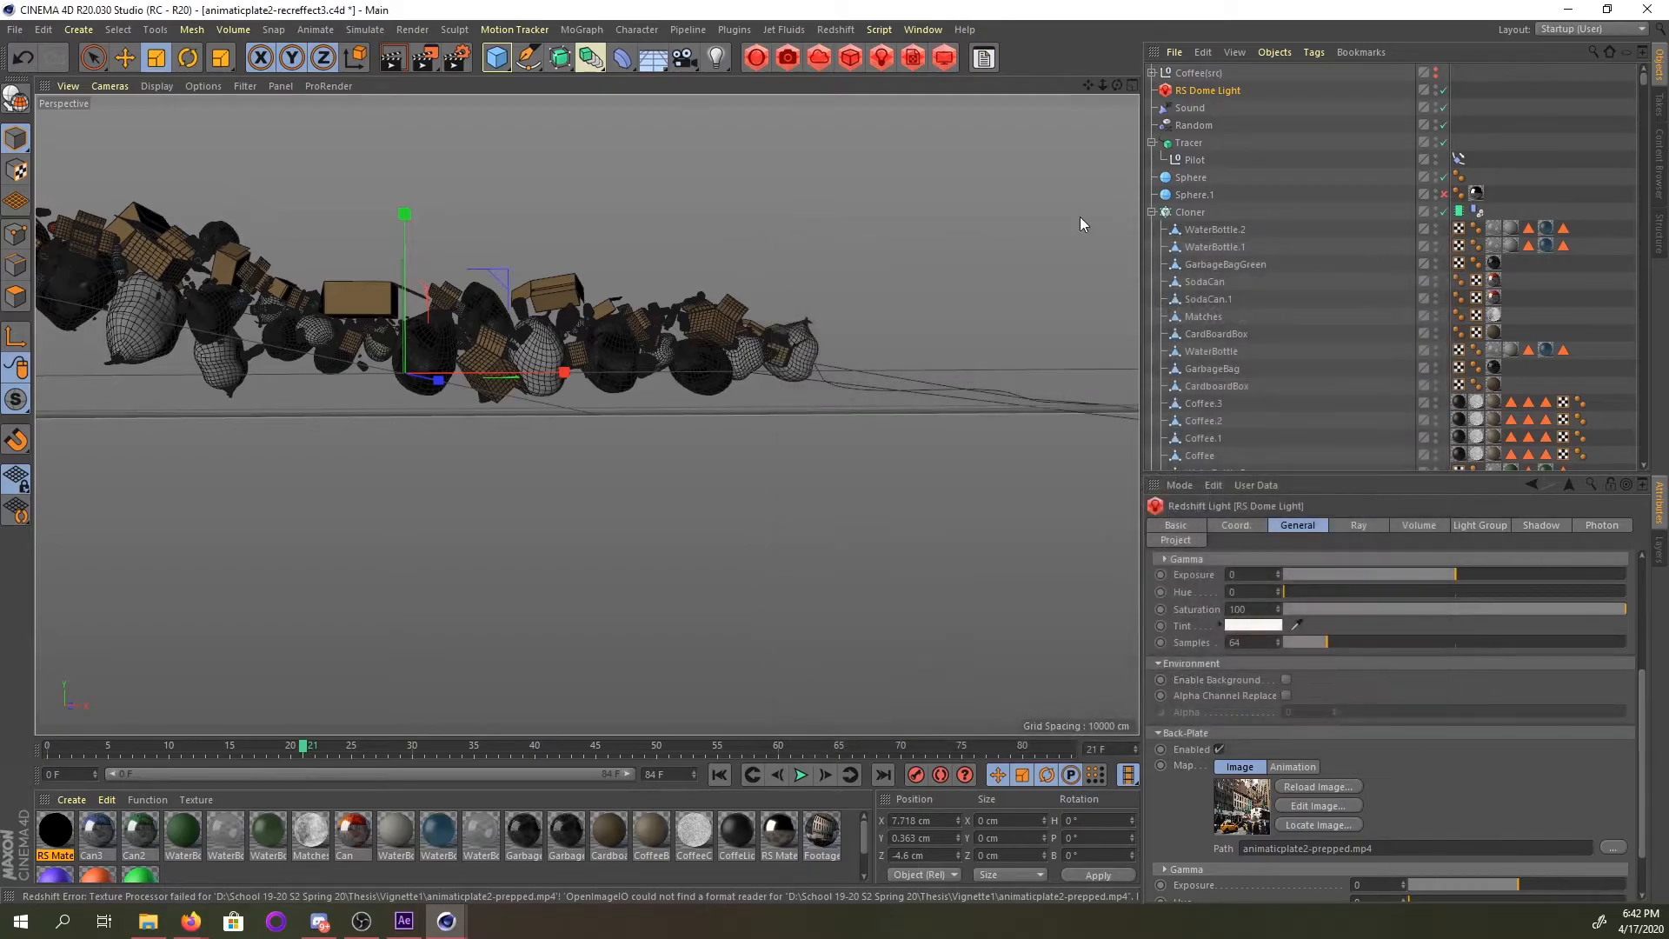
Review the basic Redshift render settings for progressive rendering, unified sampling and motion blur.
{"action": "left_click", "coordinate": [455, 57]}
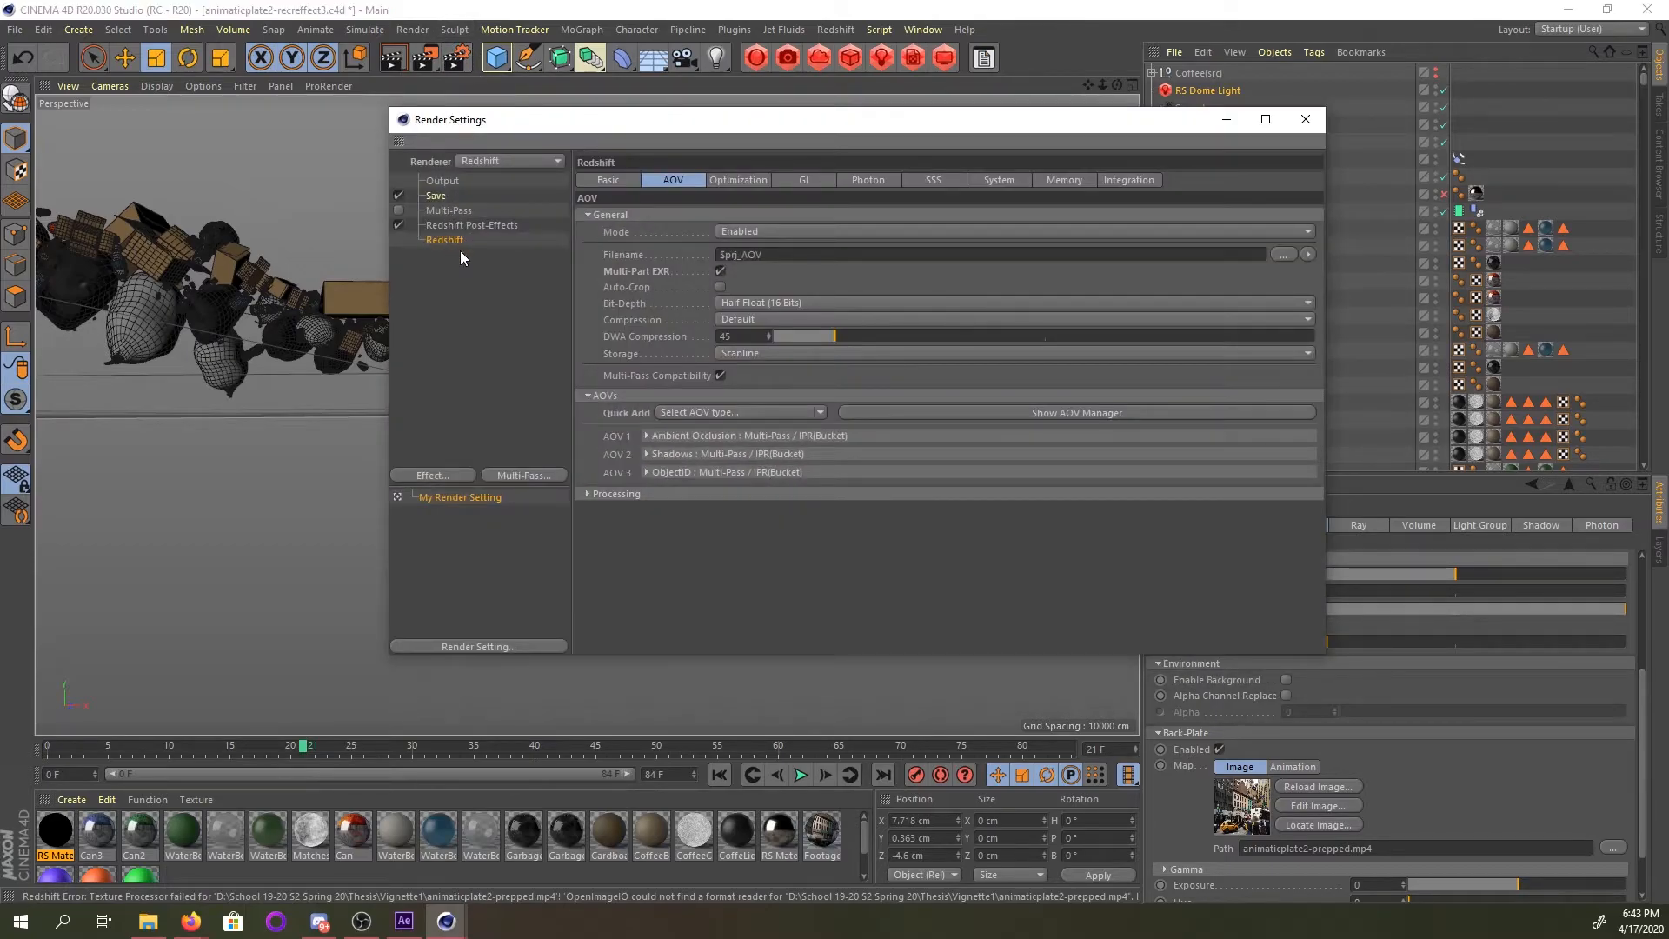
{"action": "left_click", "coordinate": [605, 180]}
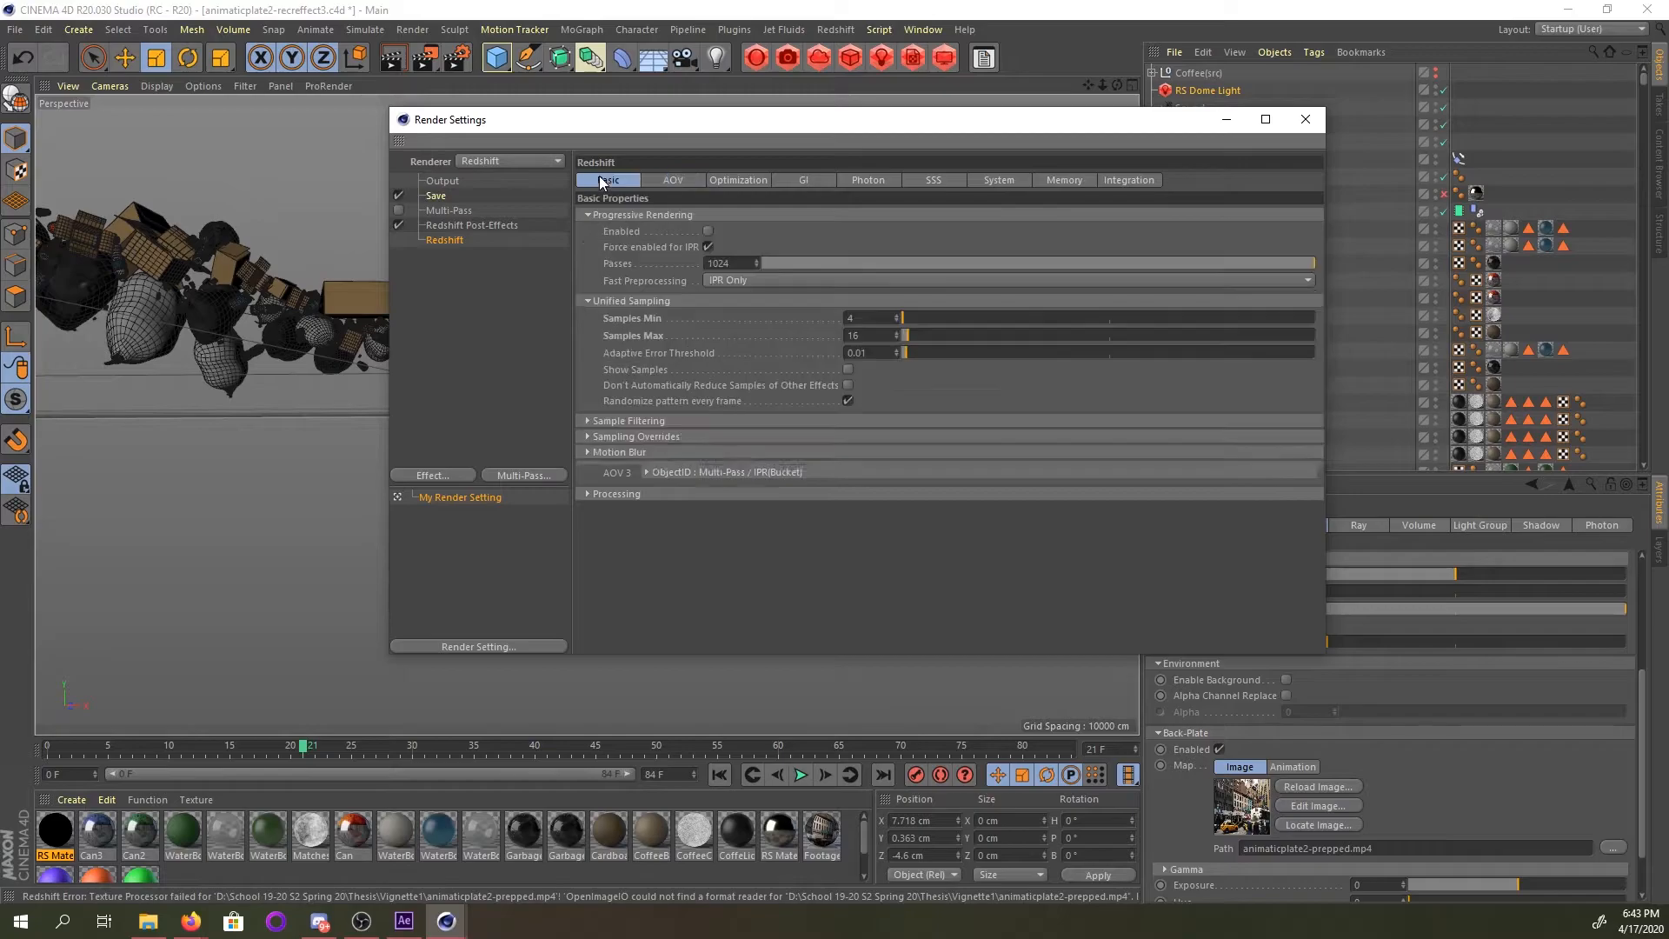
{"action": "left_click", "coordinate": [643, 453]}
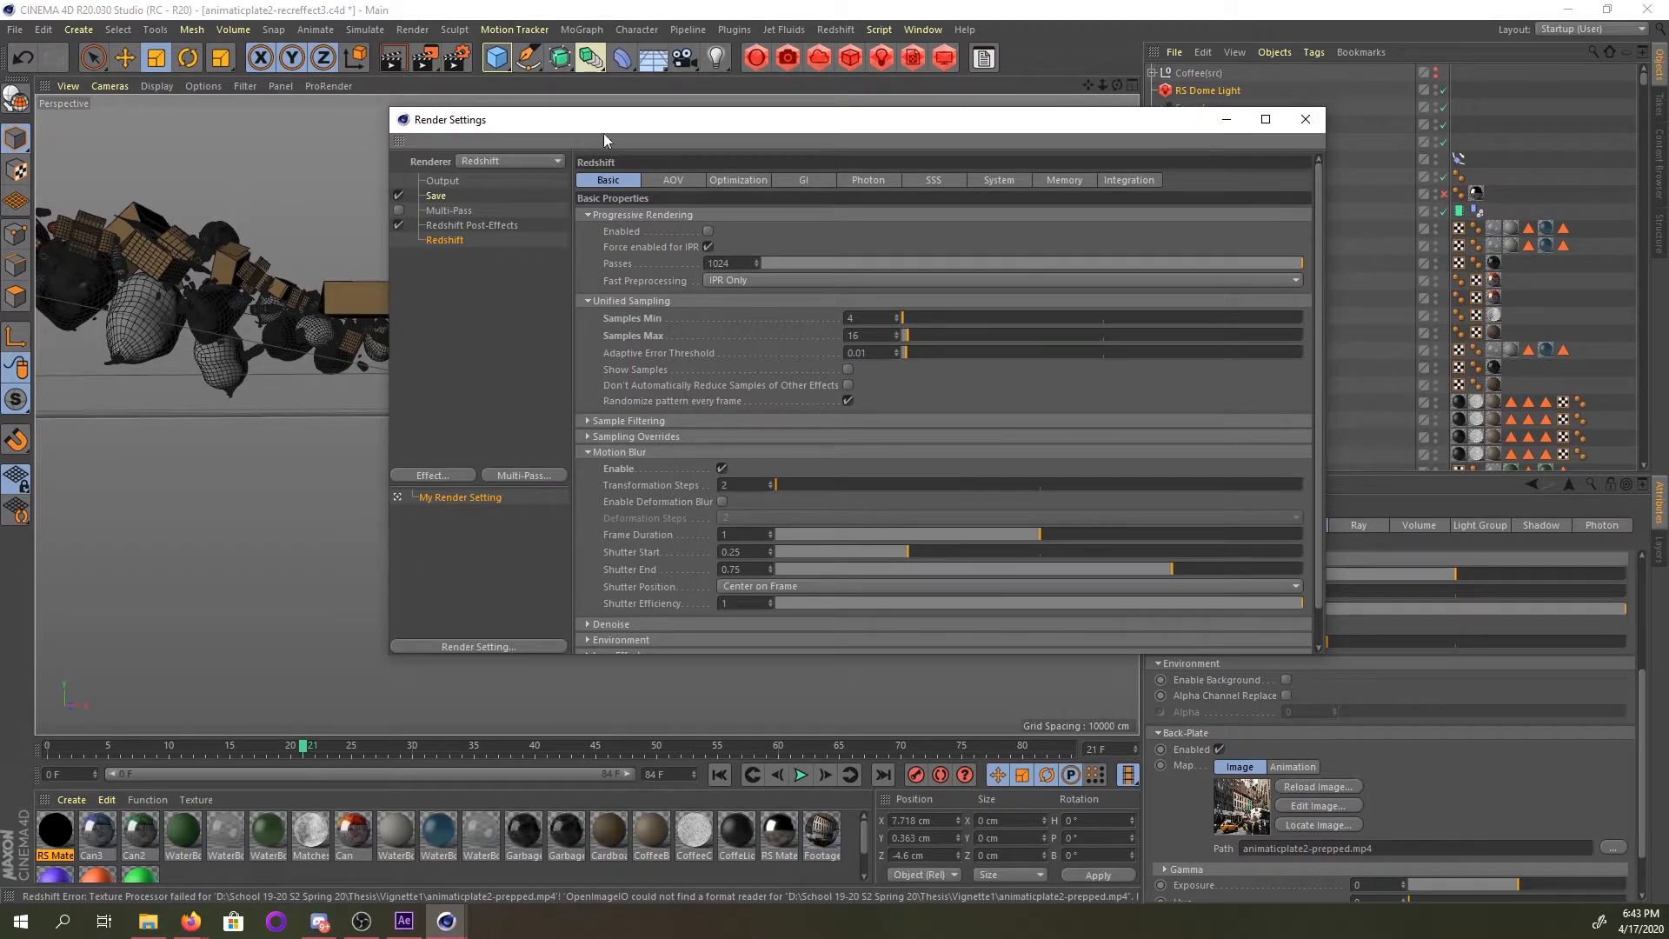
{"action": "left_click_drag", "start_coordinate": [612, 125], "coordinate": [552, 139]}
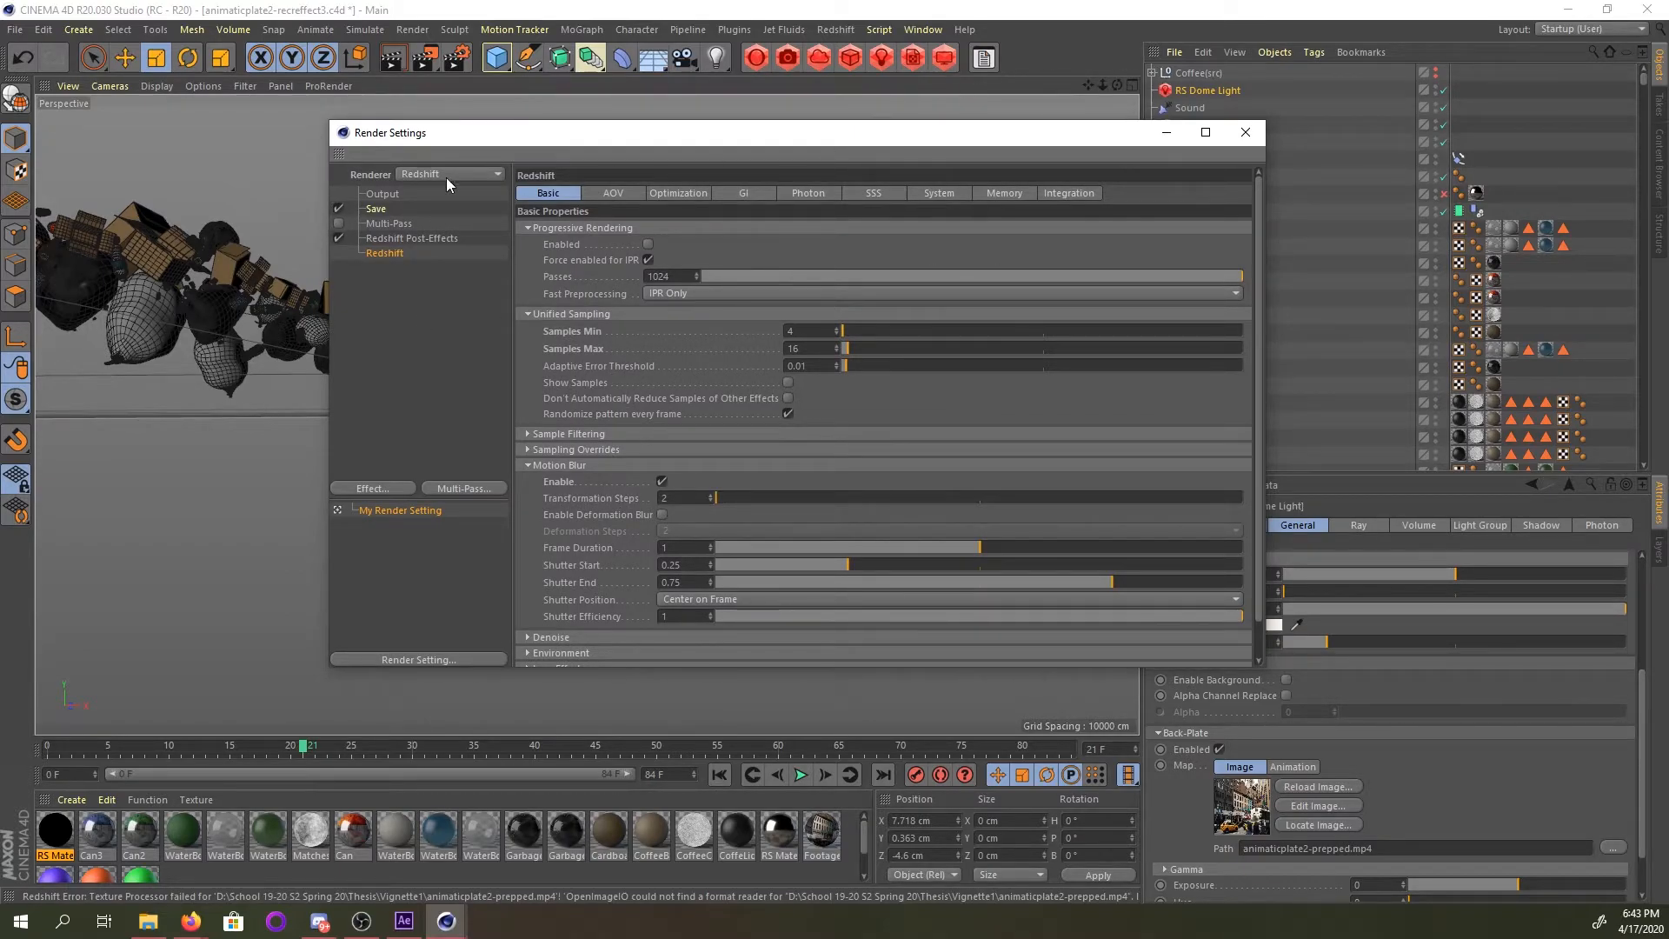
Review the output resolution and frame range, check the save path, PNG format and alpha options, and close the render settings.
{"action": "left_click", "coordinate": [383, 195]}
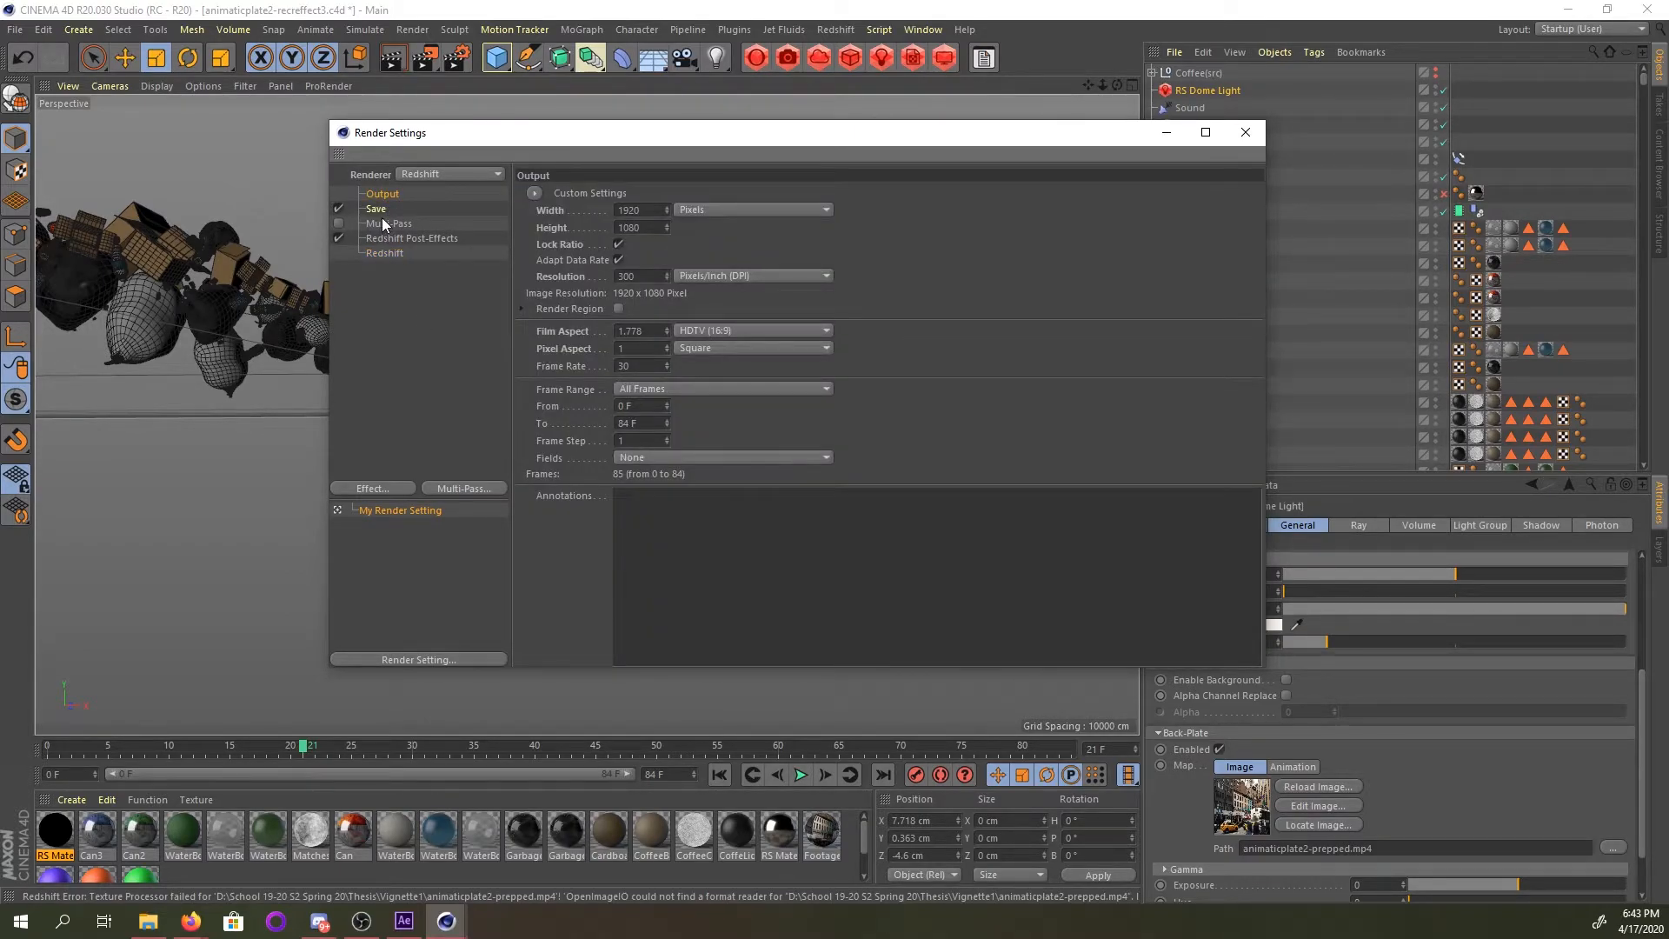
{"action": "left_click", "coordinate": [378, 211]}
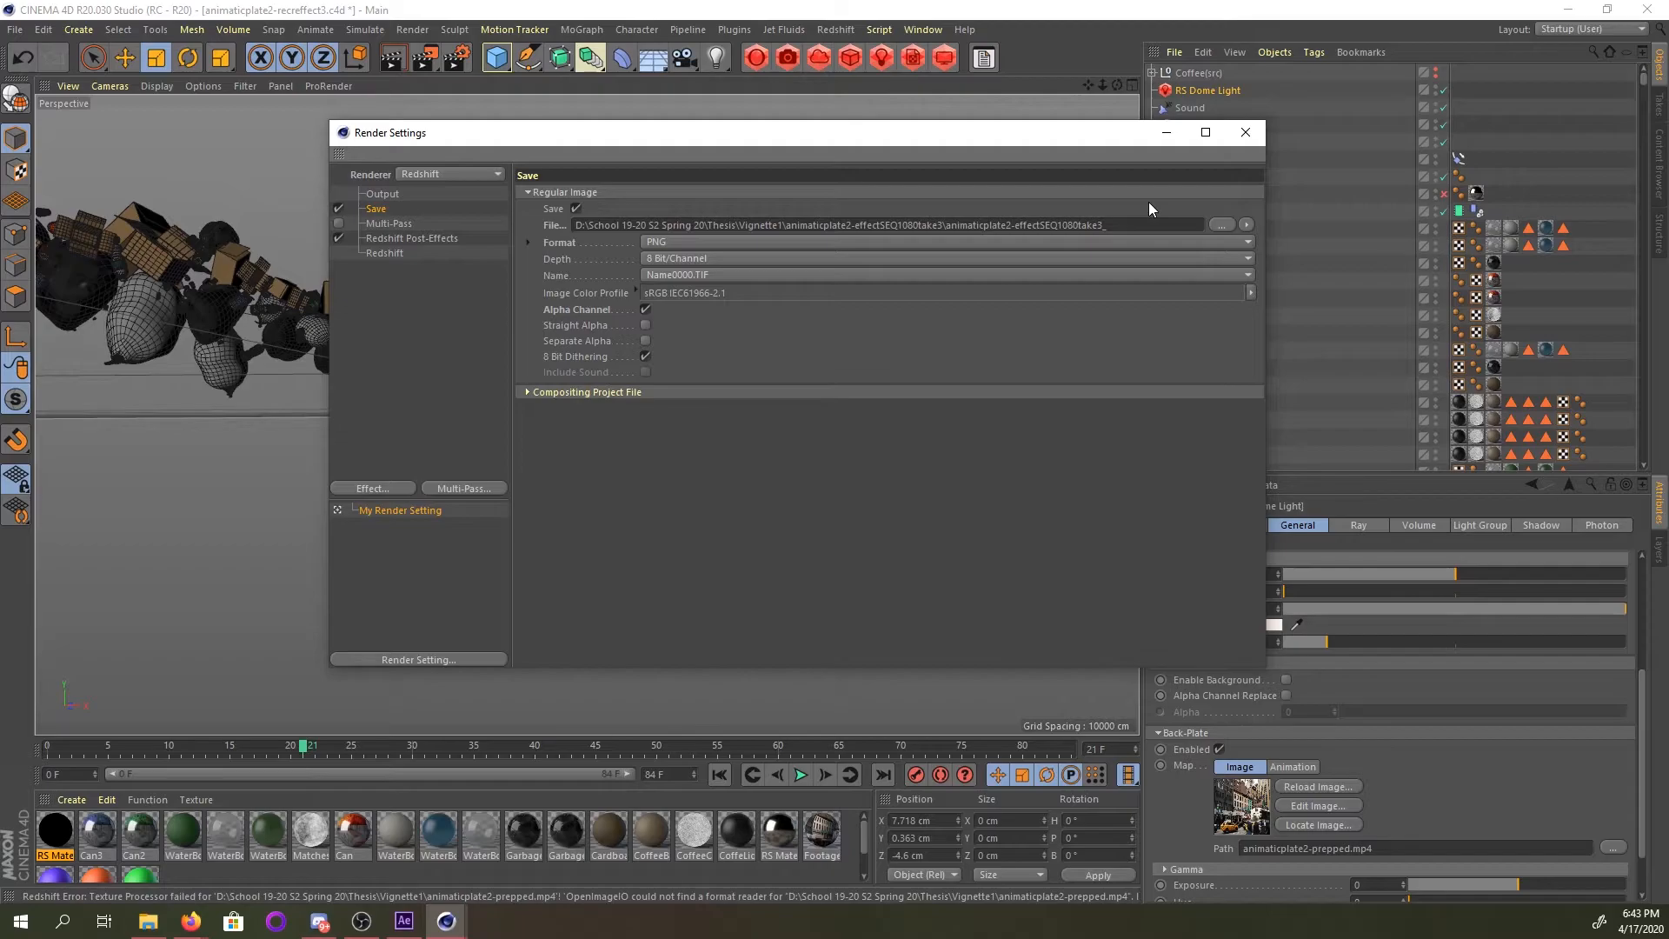
{"action": "left_click", "coordinate": [897, 242]}
{"action": "left_click", "coordinate": [897, 243]}
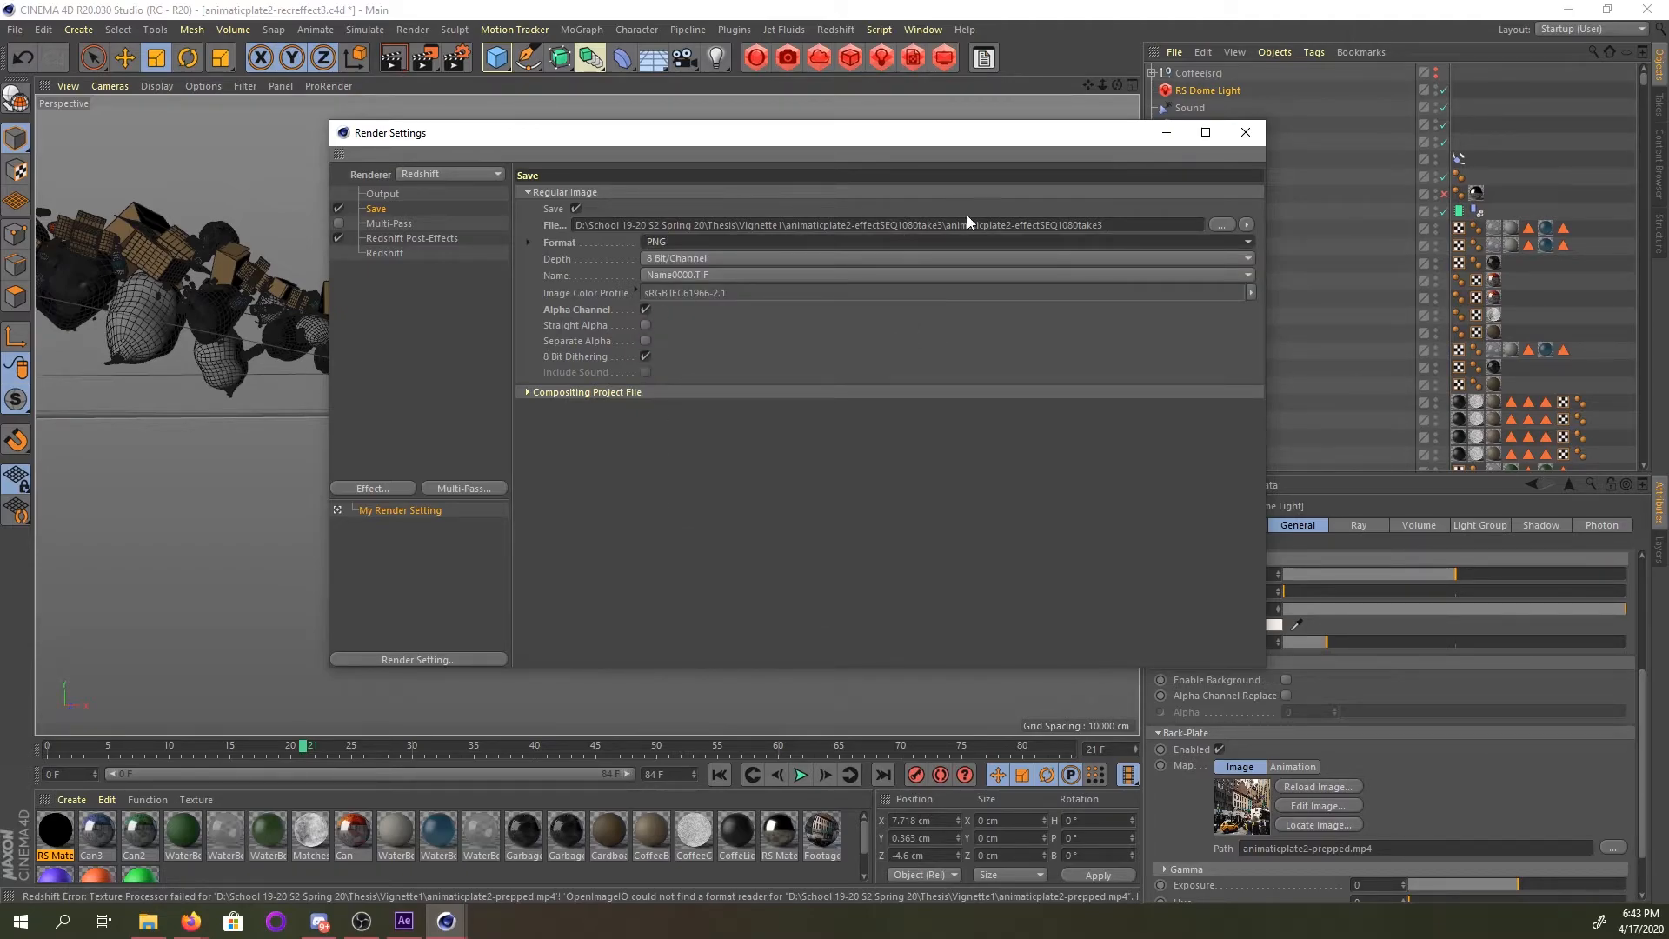
{"action": "left_click_drag", "start_coordinate": [1036, 139], "coordinate": [1031, 156]}
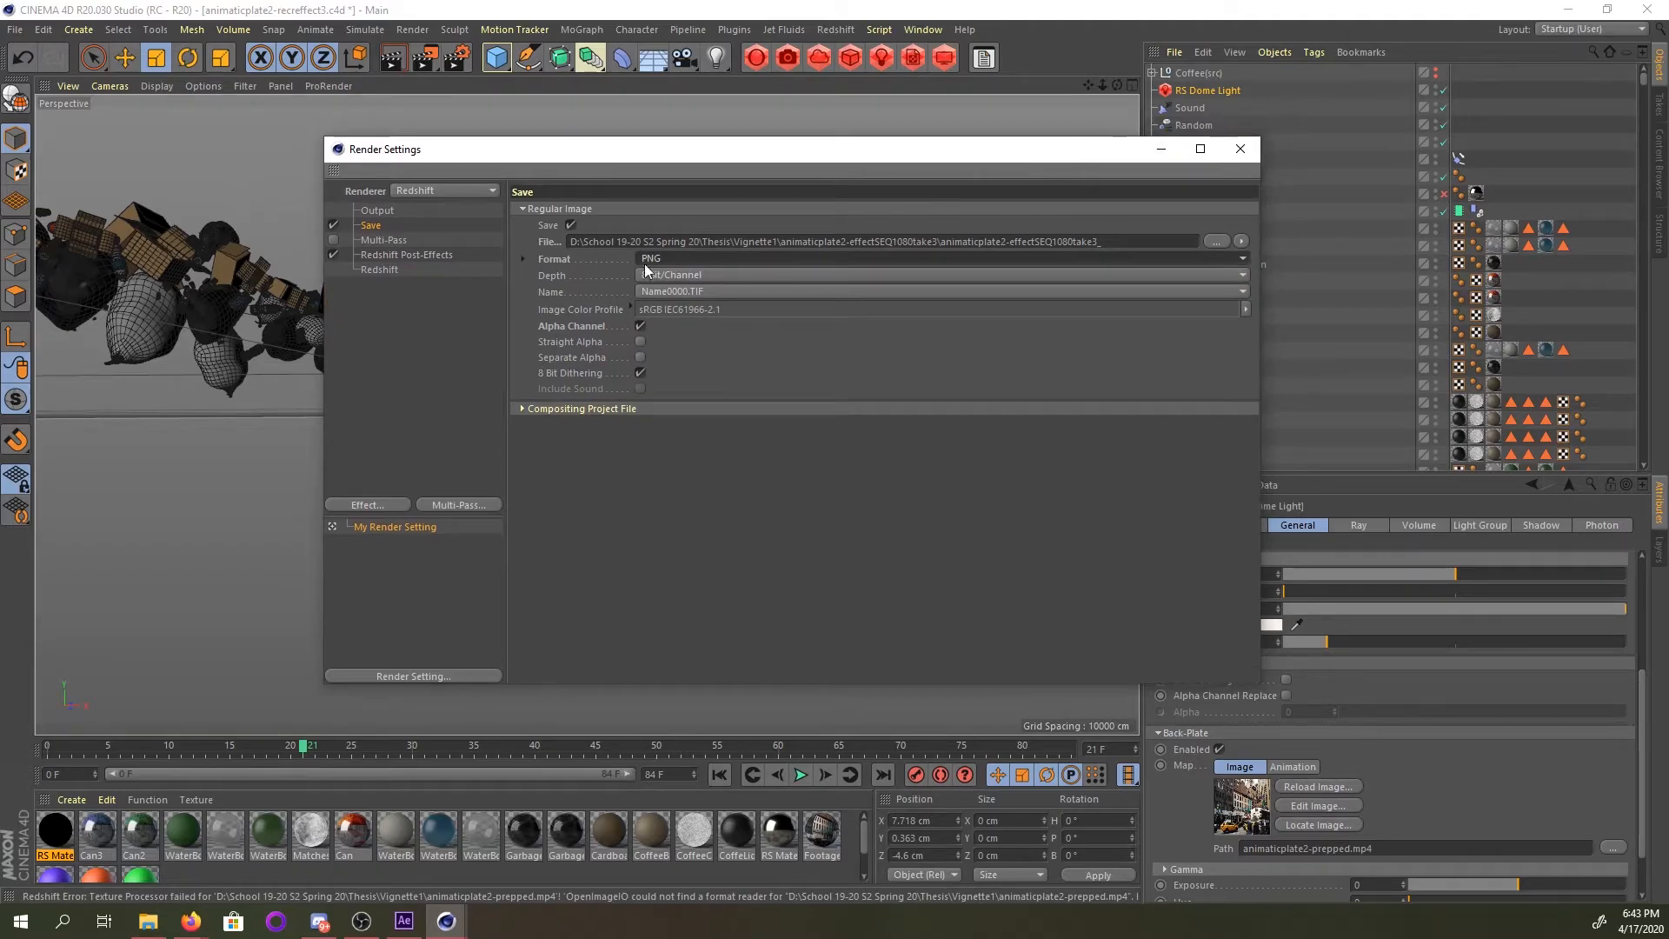
{"action": "left_click", "coordinate": [1104, 246]}
{"action": "type", "text": "_"}
{"action": "left_click_drag", "start_coordinate": [1121, 149], "coordinate": [1082, 192]}
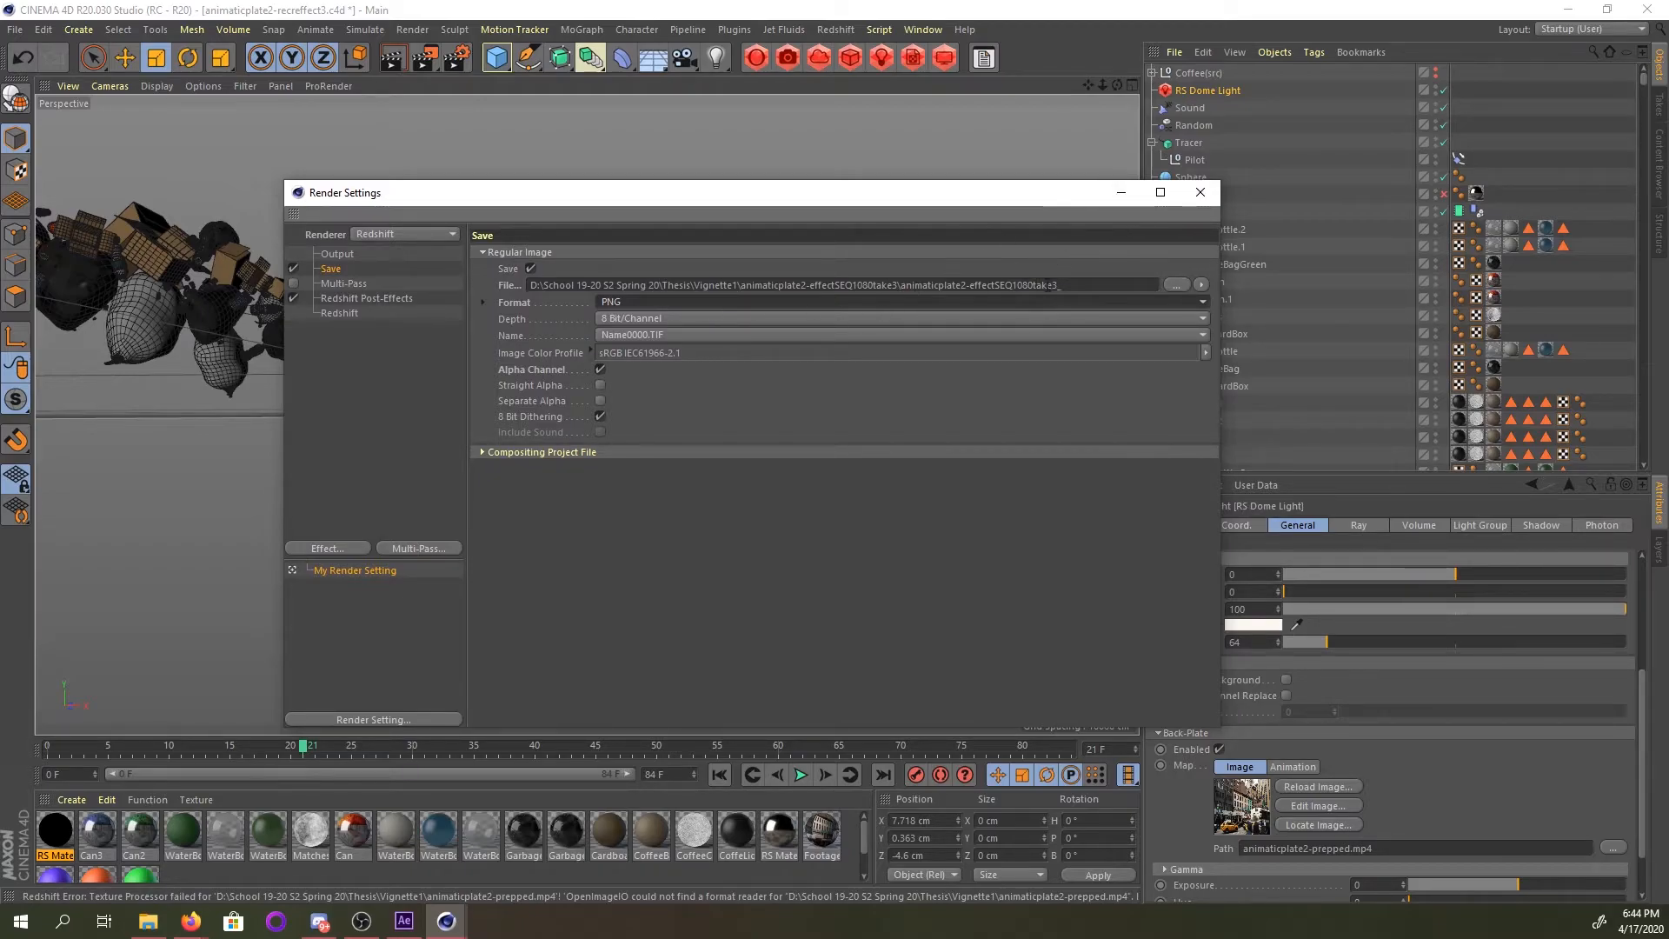
{"action": "left_click", "coordinate": [1201, 192]}
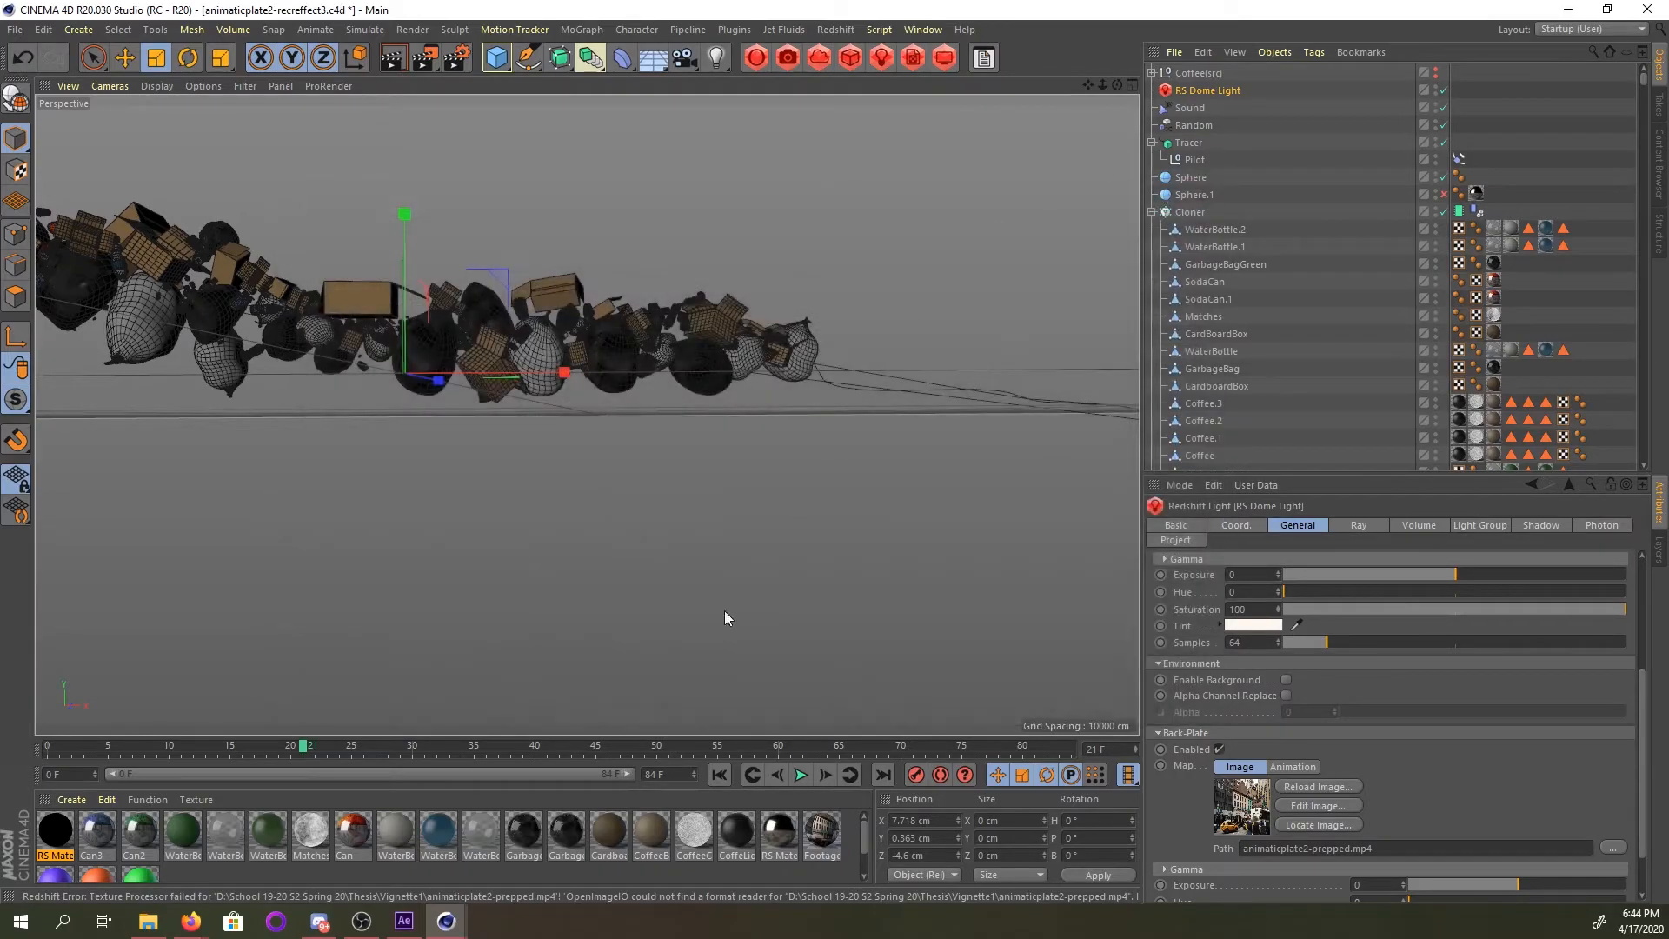
Switch to After Effects and bring the whole animaticplate2-prepped composition frame into view.
{"action": "left_click", "coordinate": [407, 918]}
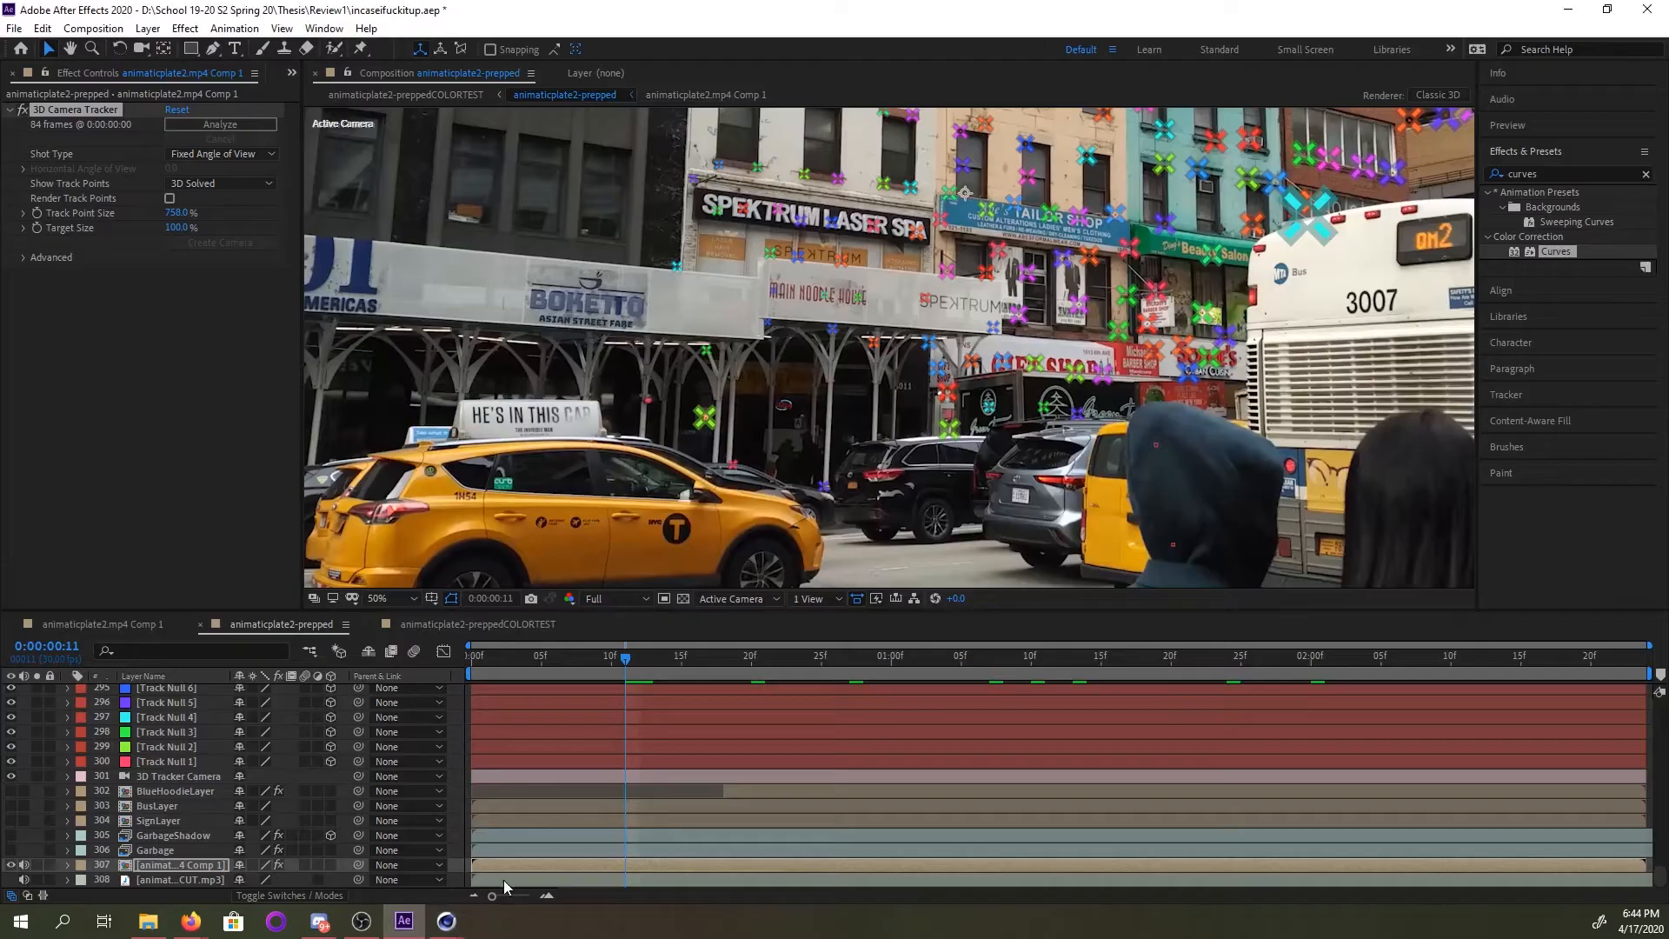
{"action": "left_click", "coordinate": [462, 96]}
{"action": "left_click", "coordinate": [564, 95]}
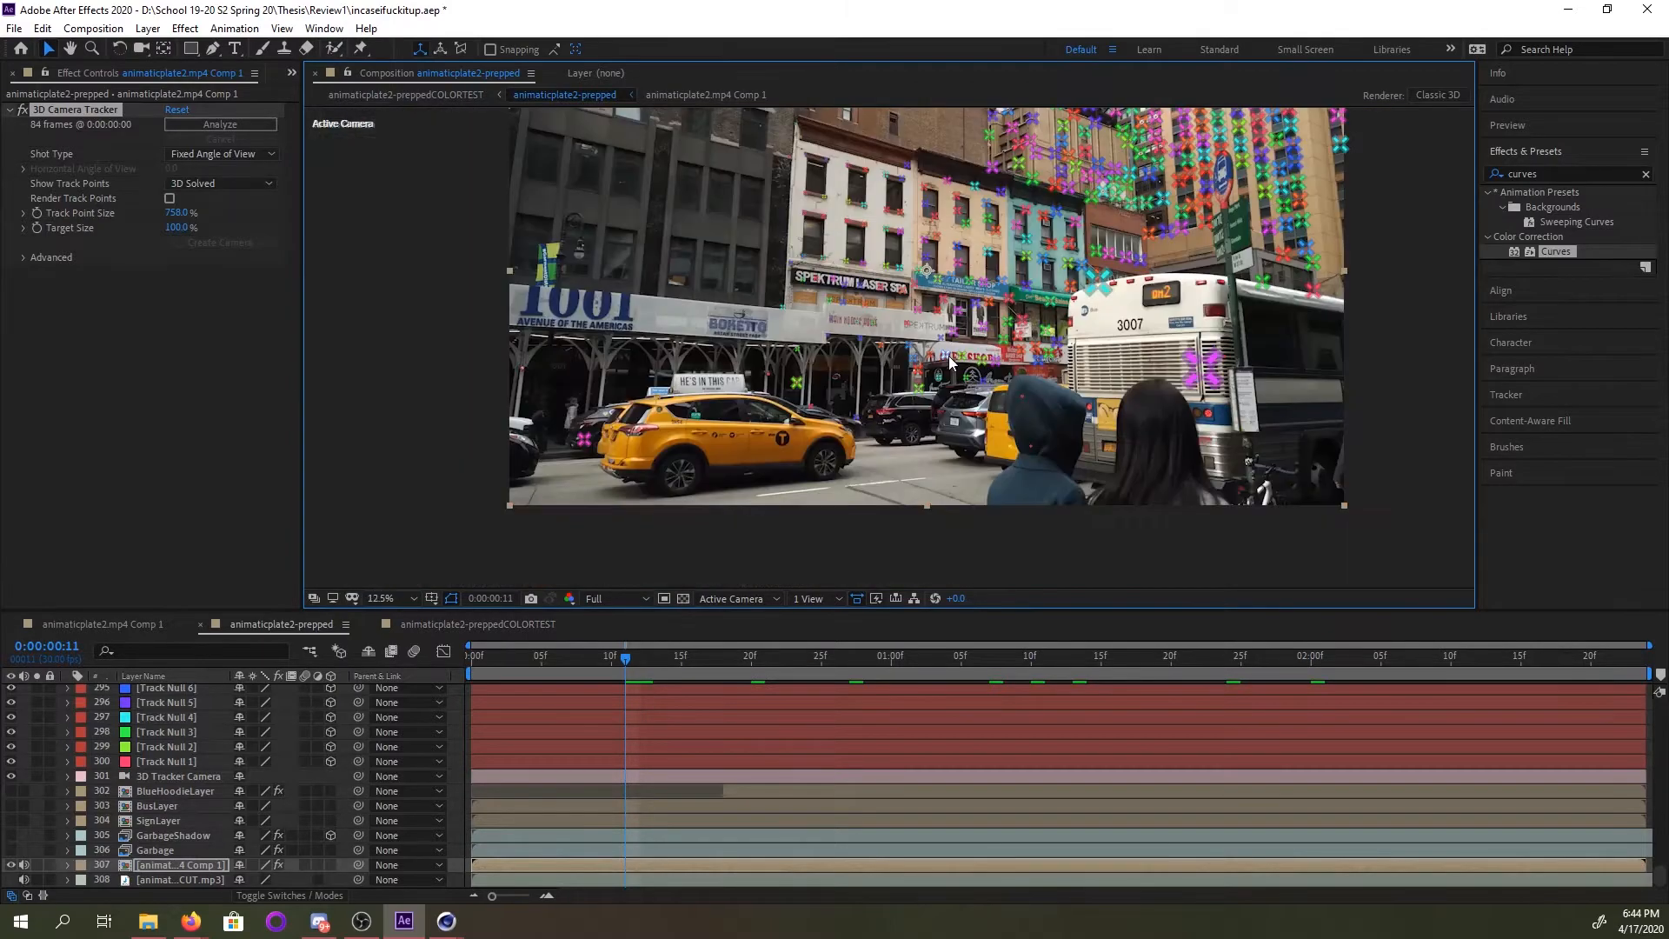
{"action": "scroll", "coordinate": [947, 356], "scroll_direction": "down", "scroll_amount": 2}
{"action": "scroll", "coordinate": [932, 329], "scroll_direction": "up", "scroll_amount": 1}
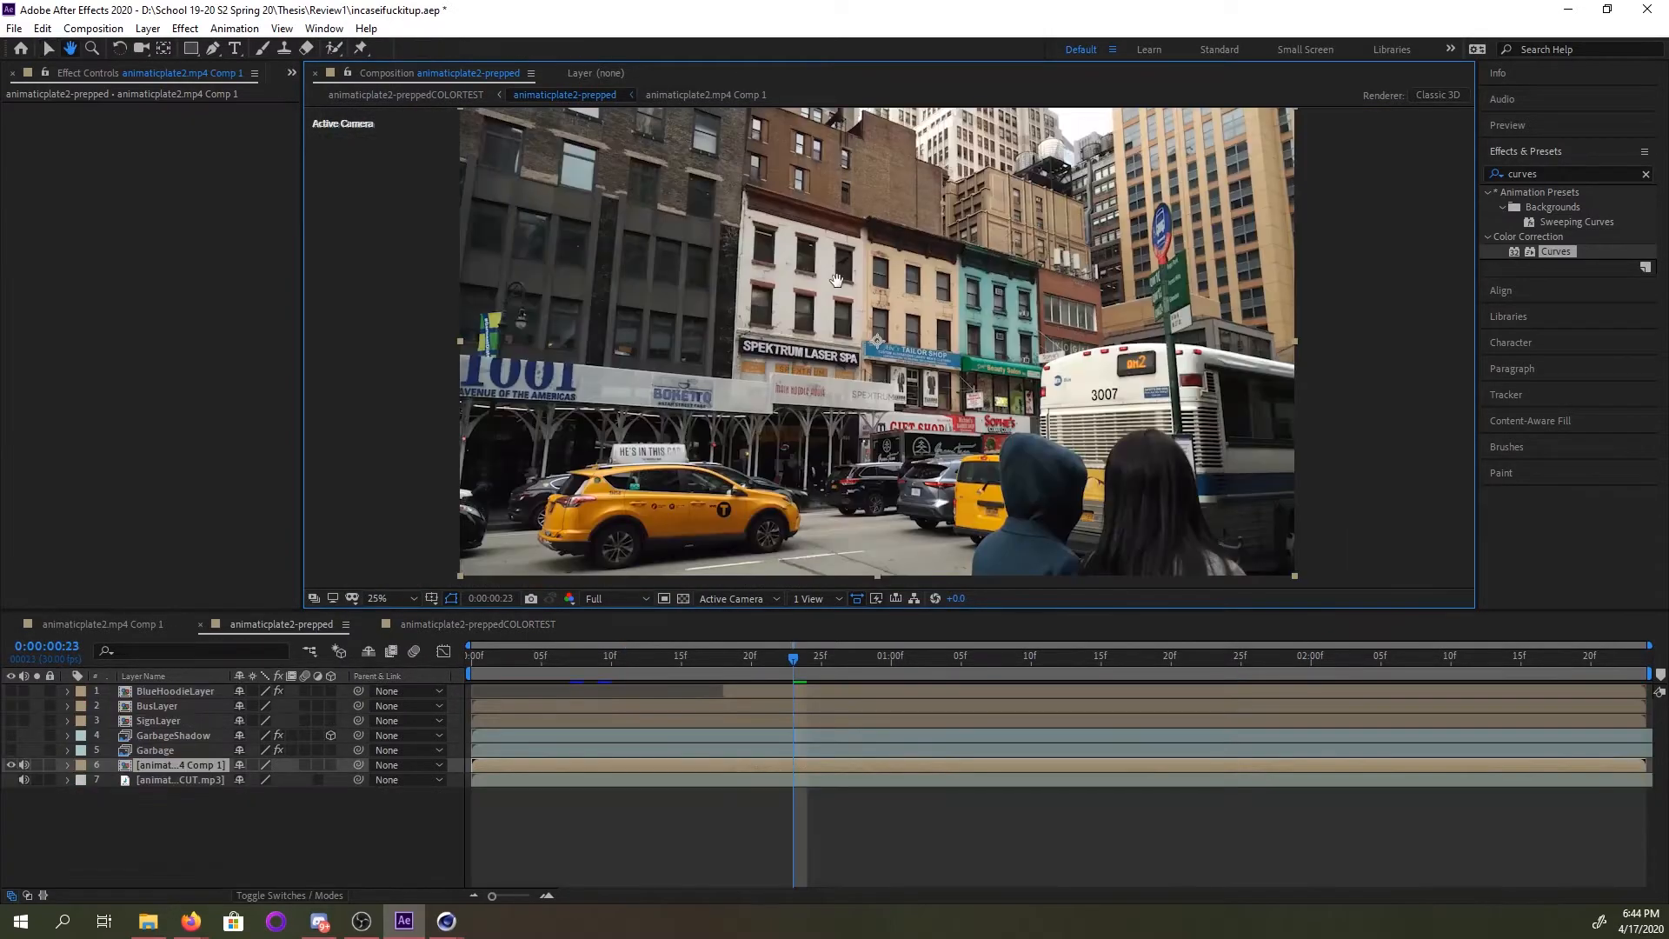
{"action": "scroll", "coordinate": [836, 281], "scroll_direction": "down", "scroll_amount": 1}
{"action": "key", "text": "v"}
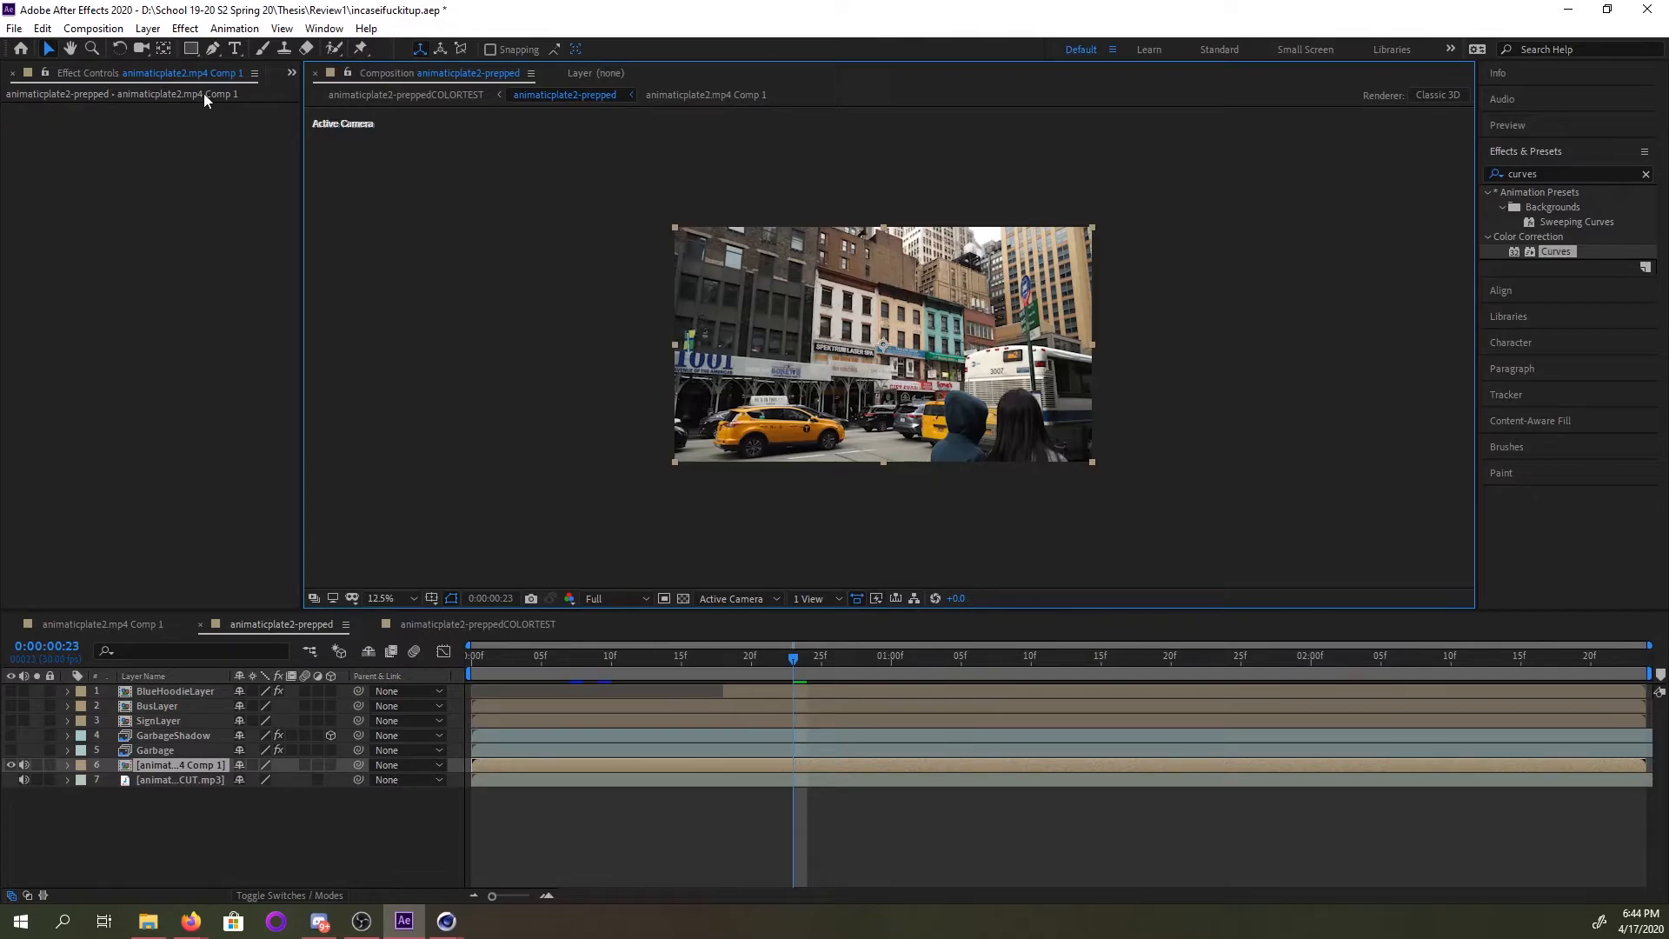
Open the footage import dialog, select animaticplate3-effectSEQ1080take4_0000.png with PNG Sequence enabled, and cancel the import.
{"action": "left_click", "coordinate": [293, 75]}
{"action": "left_click", "coordinate": [322, 94]}
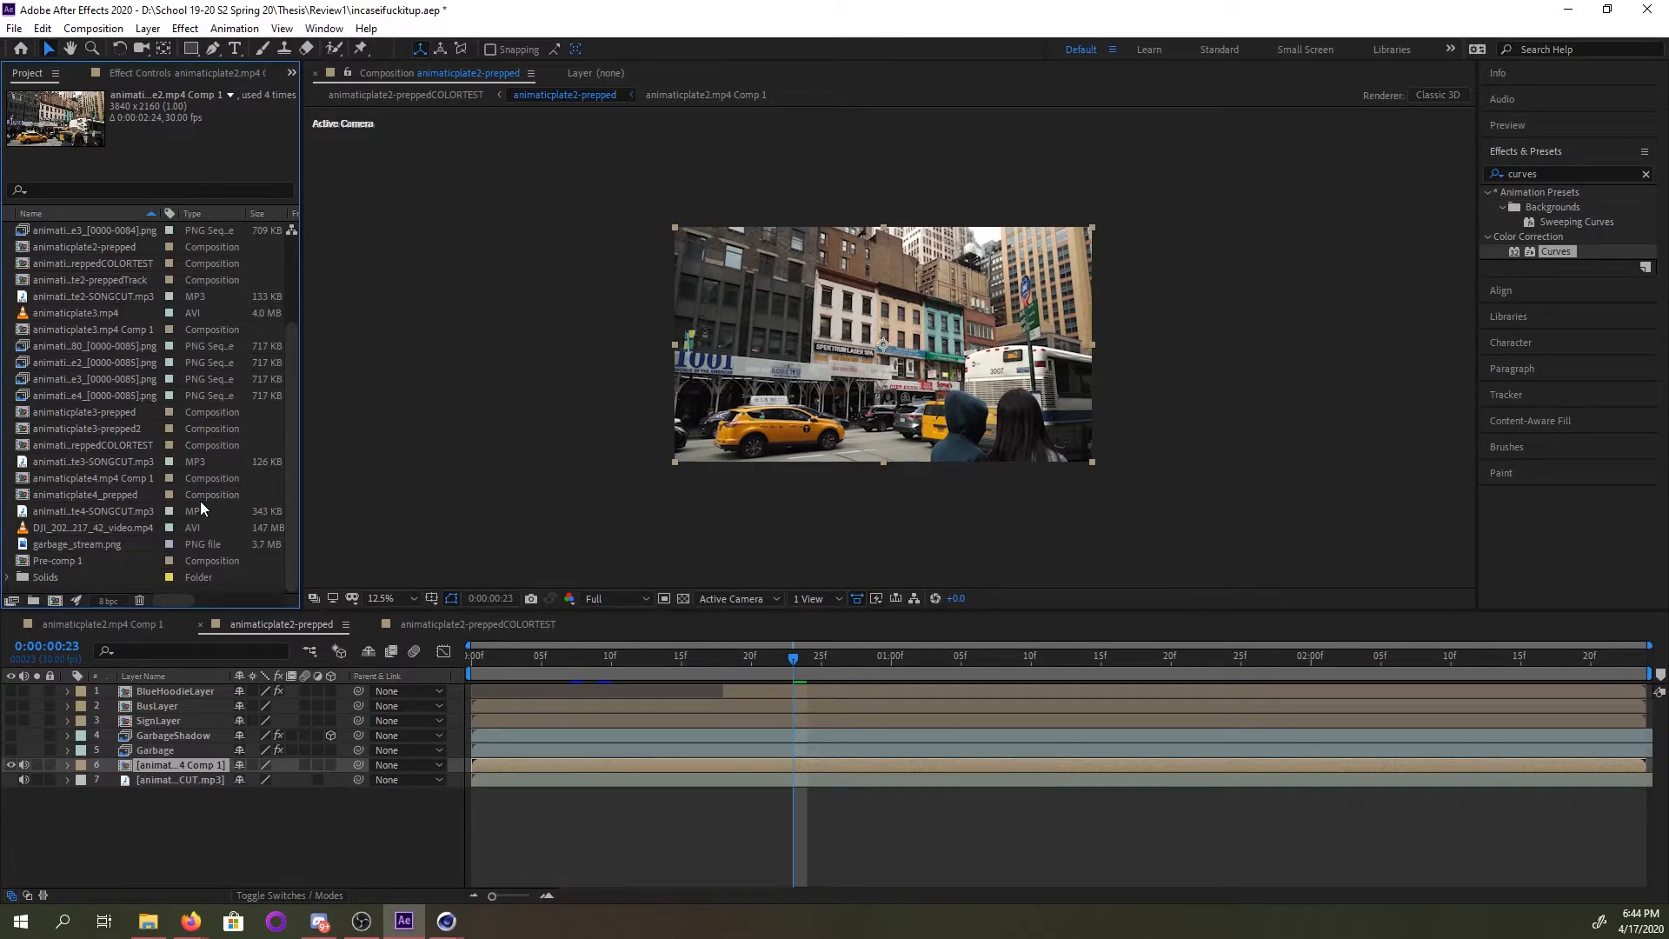
{"action": "right_click", "coordinate": [242, 527]}
{"action": "left_click", "coordinate": [188, 561]}
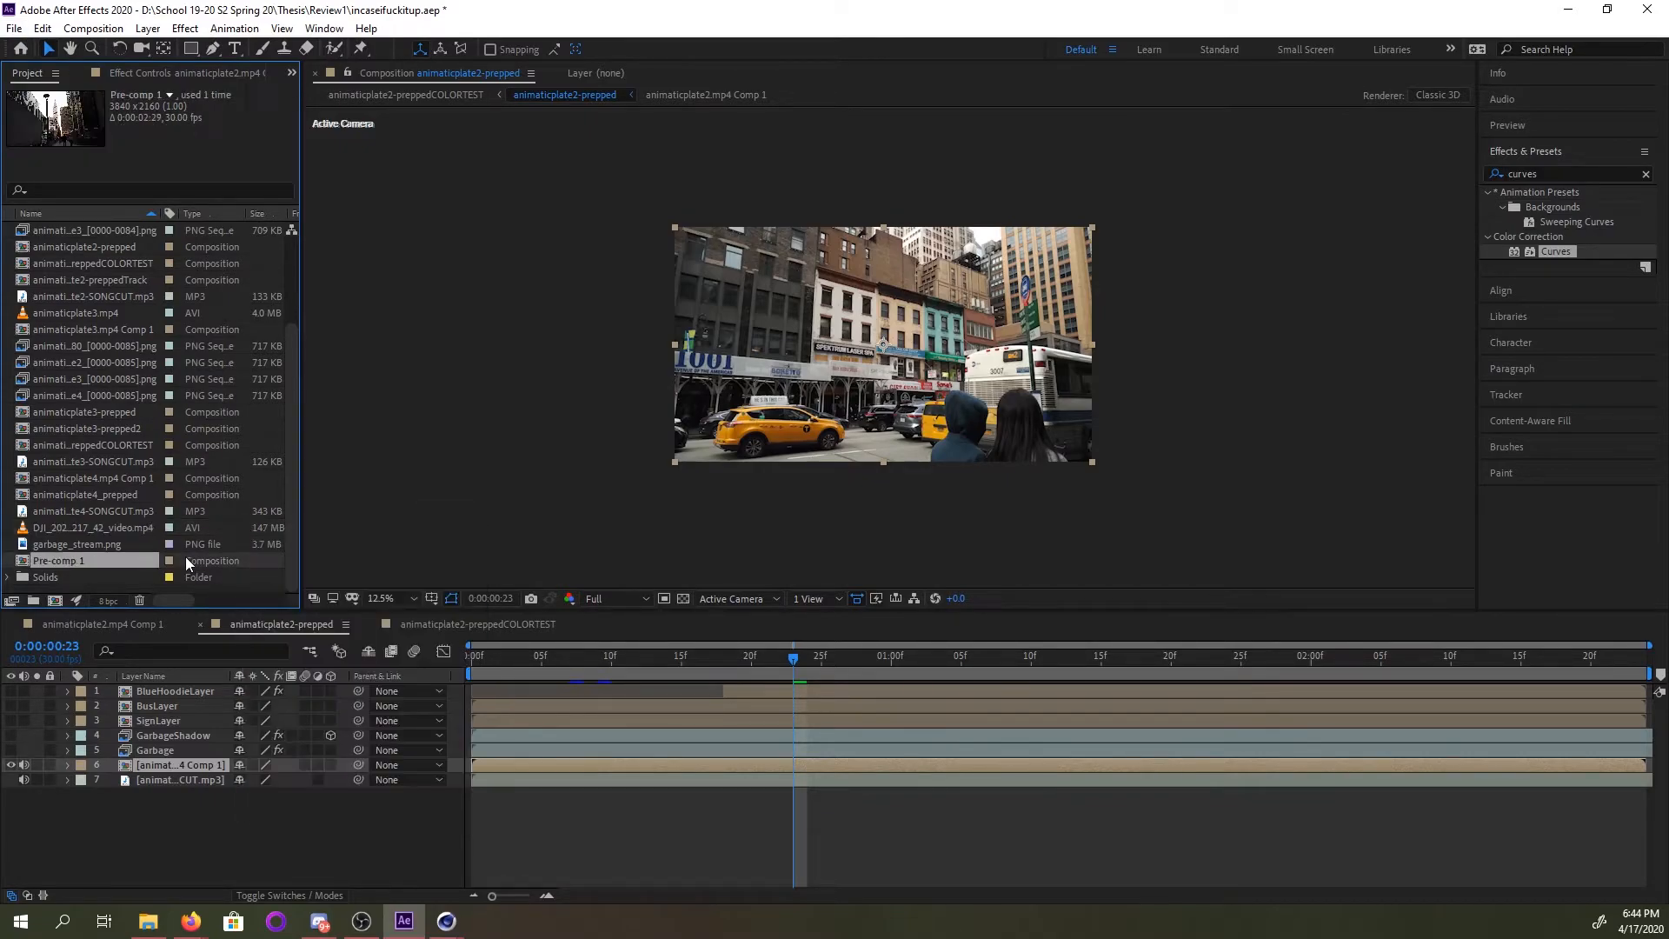
{"action": "right_click", "coordinate": [263, 591]}
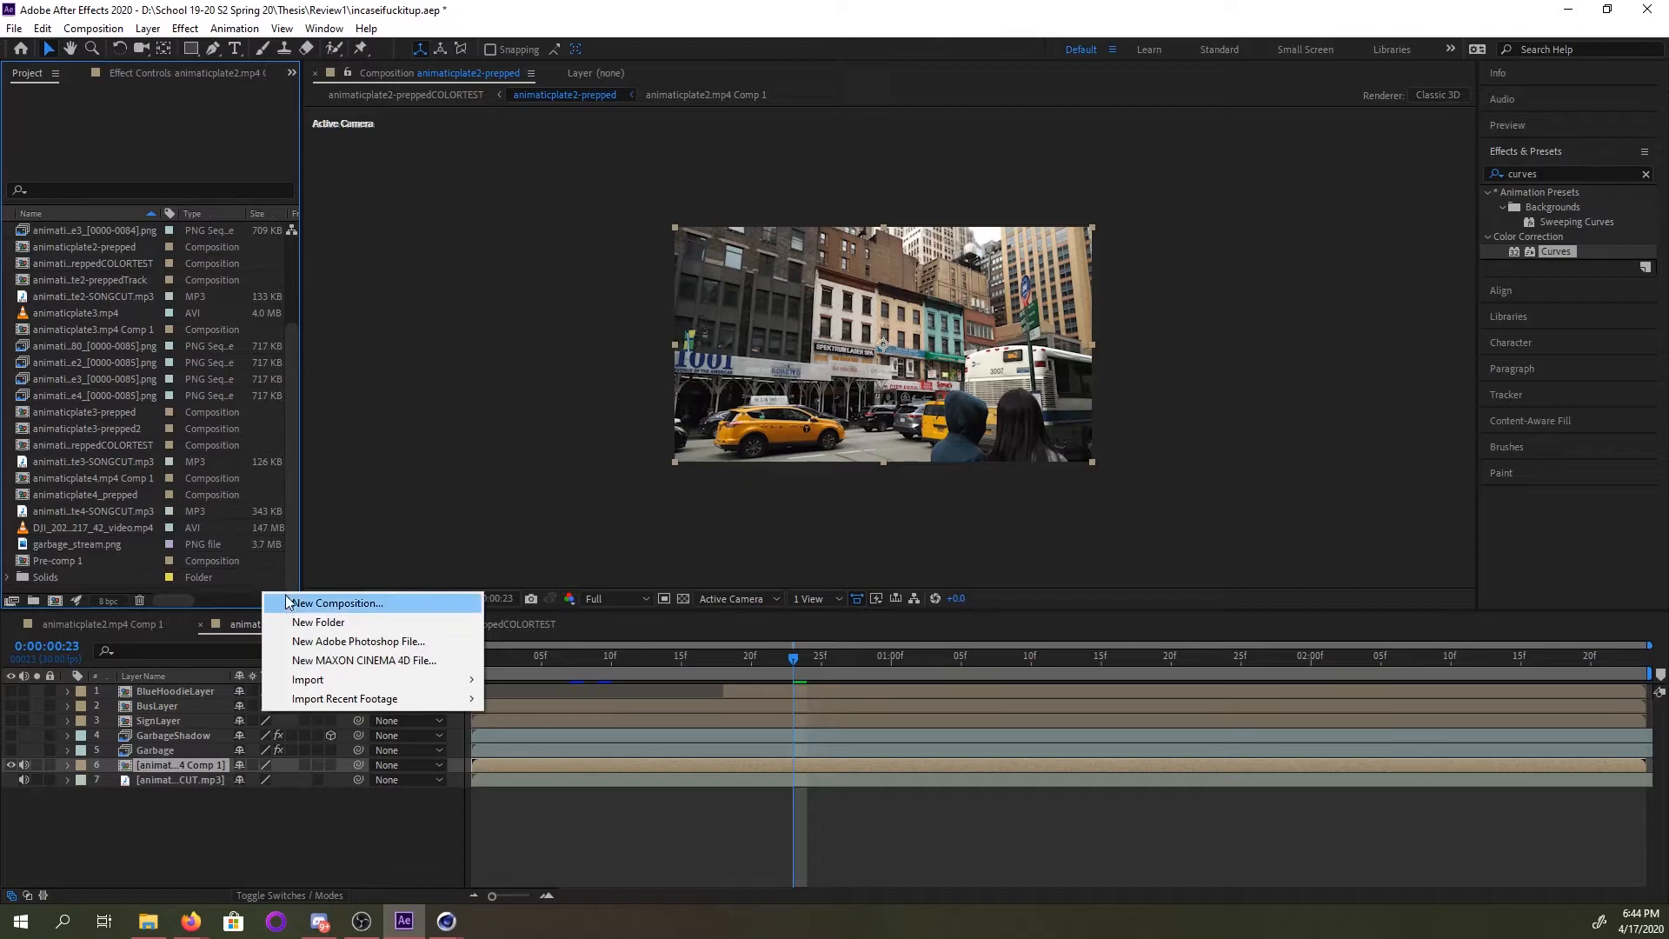
{"action": "mouse_move", "coordinate": [295, 686]}
{"action": "left_click", "coordinate": [545, 680]}
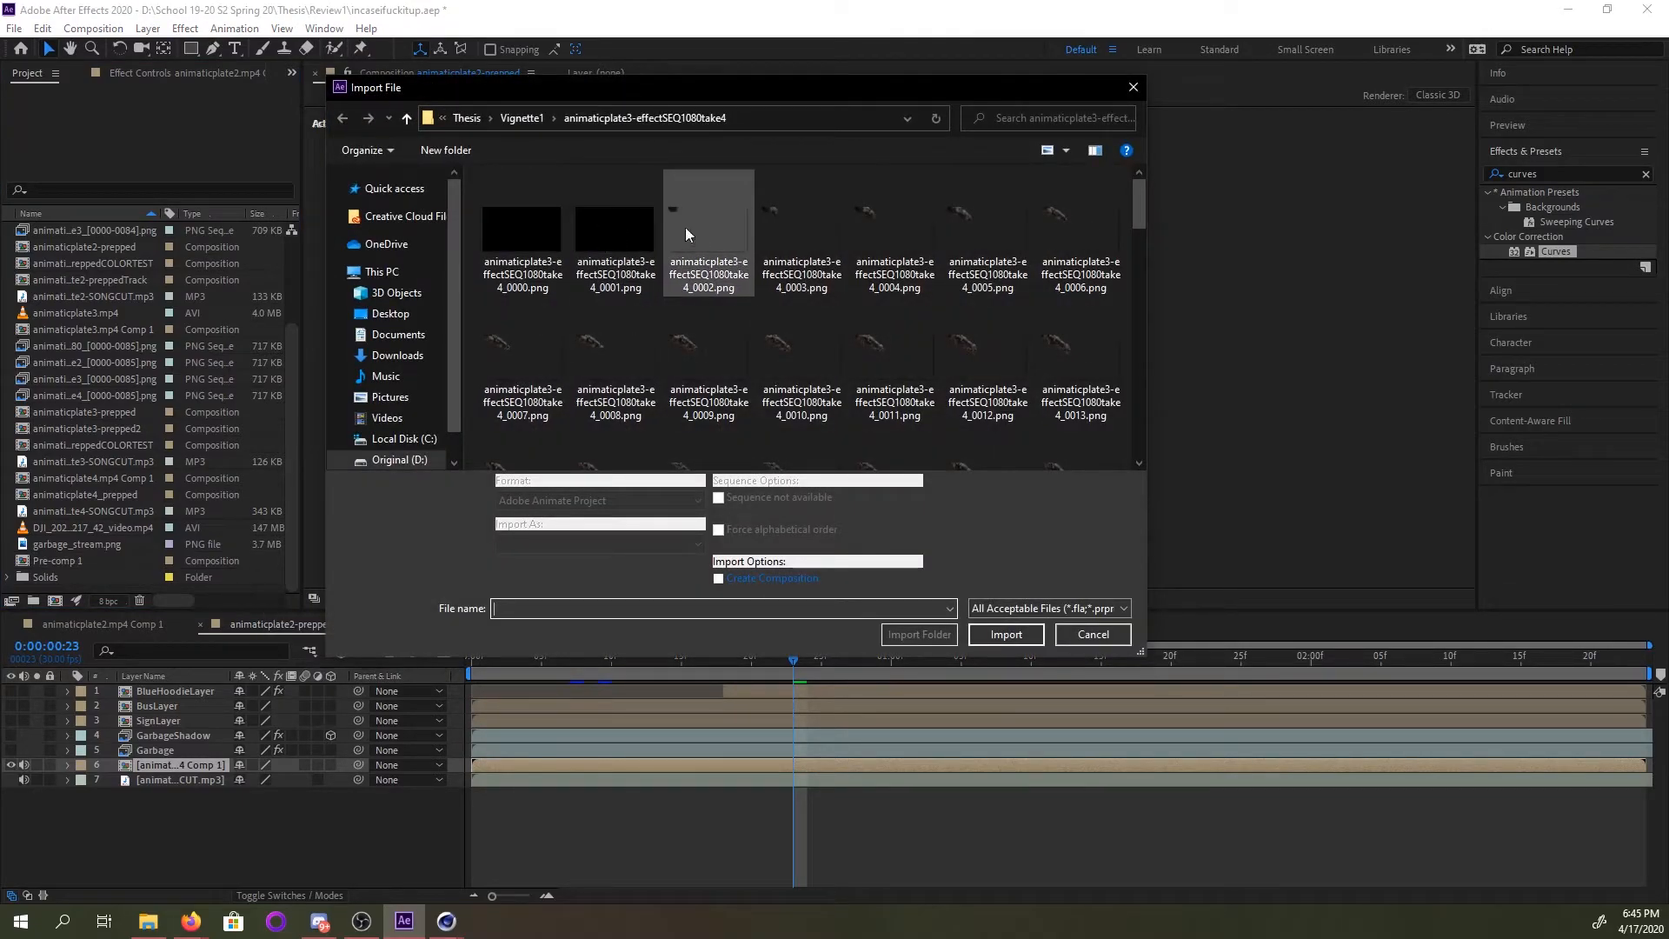
{"action": "left_click", "coordinate": [511, 256]}
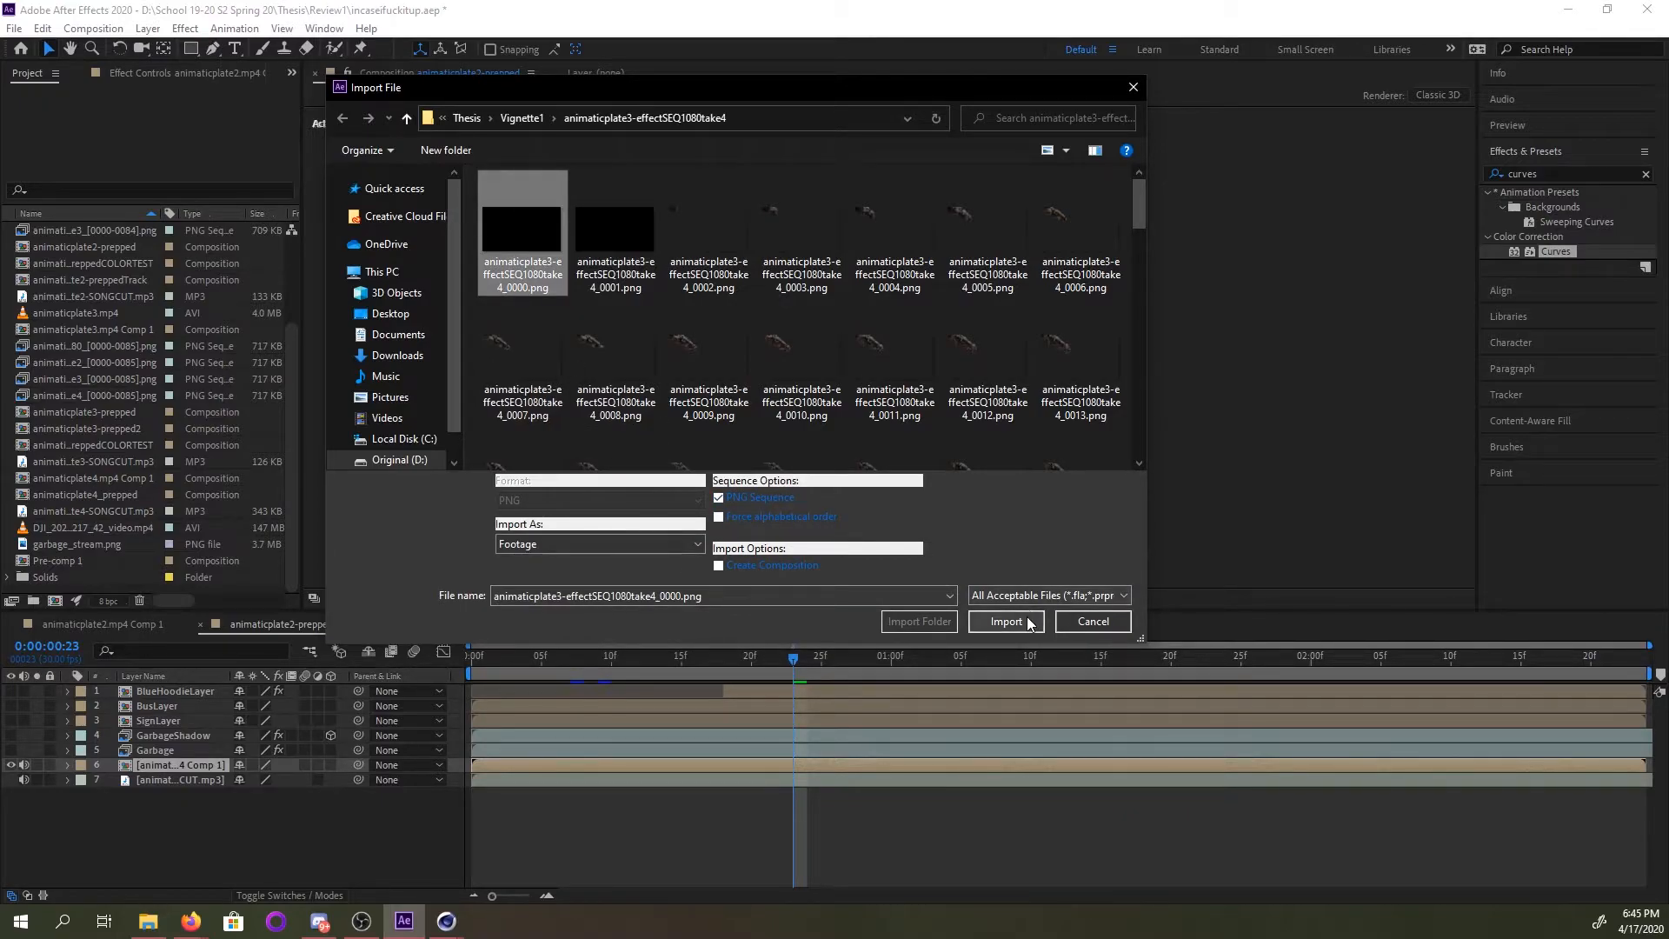
{"action": "left_click", "coordinate": [1109, 623]}
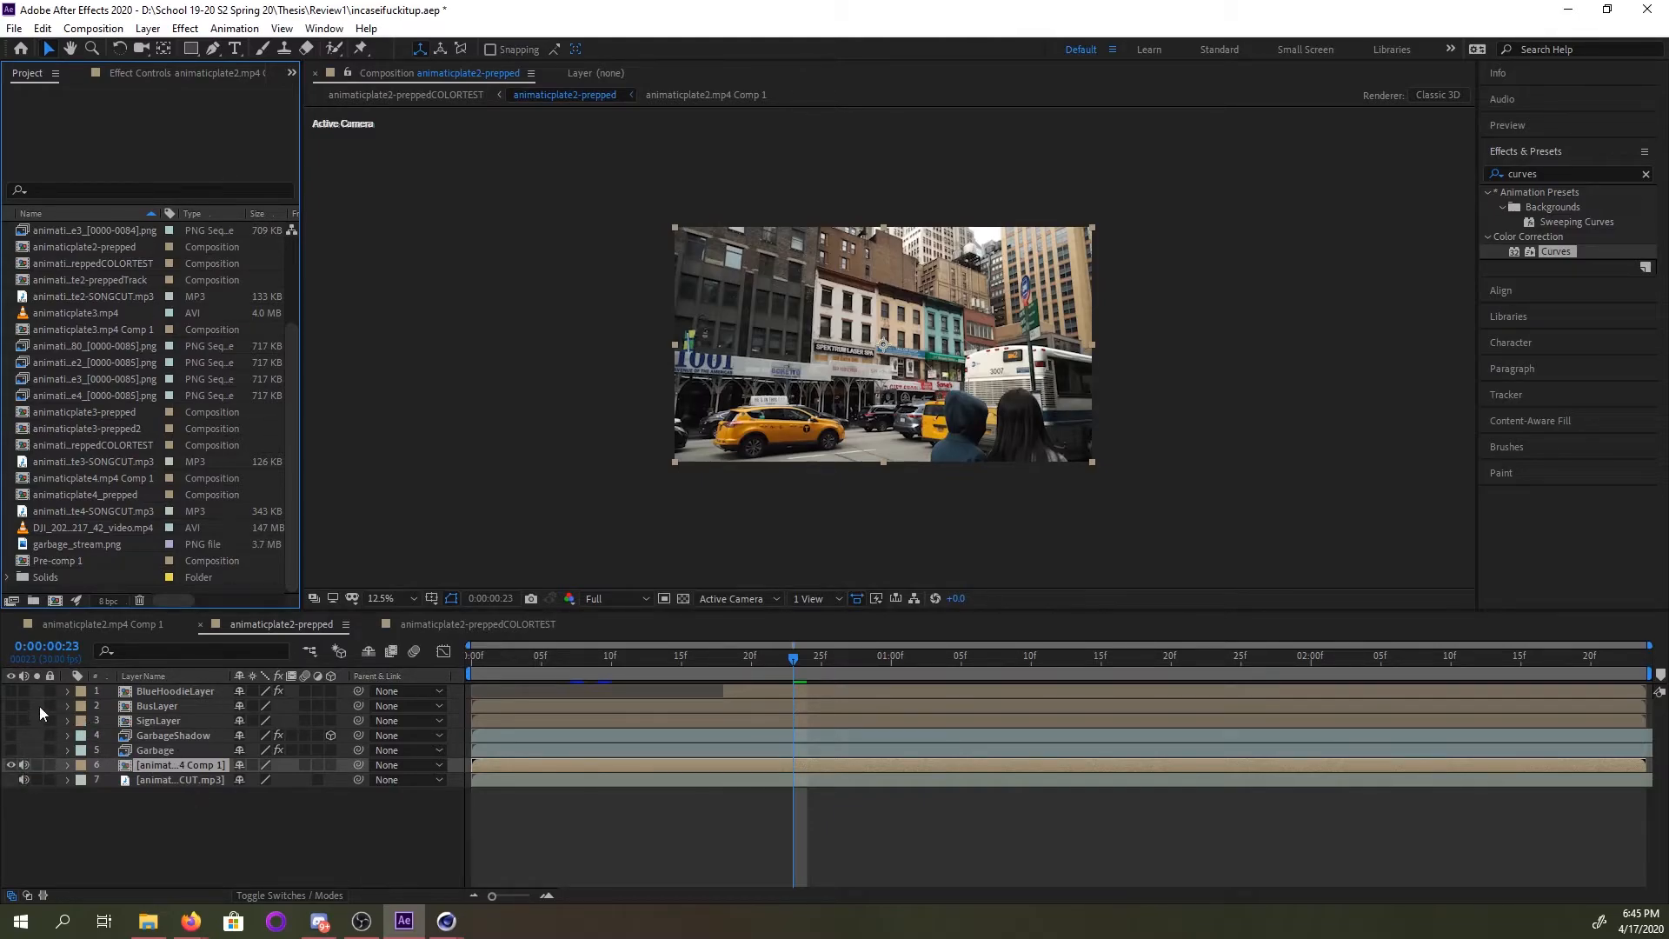
Make the Garbage layer visible, display its applied effects, and move the current time to 0:00:00:25.
{"action": "left_click", "coordinate": [11, 750]}
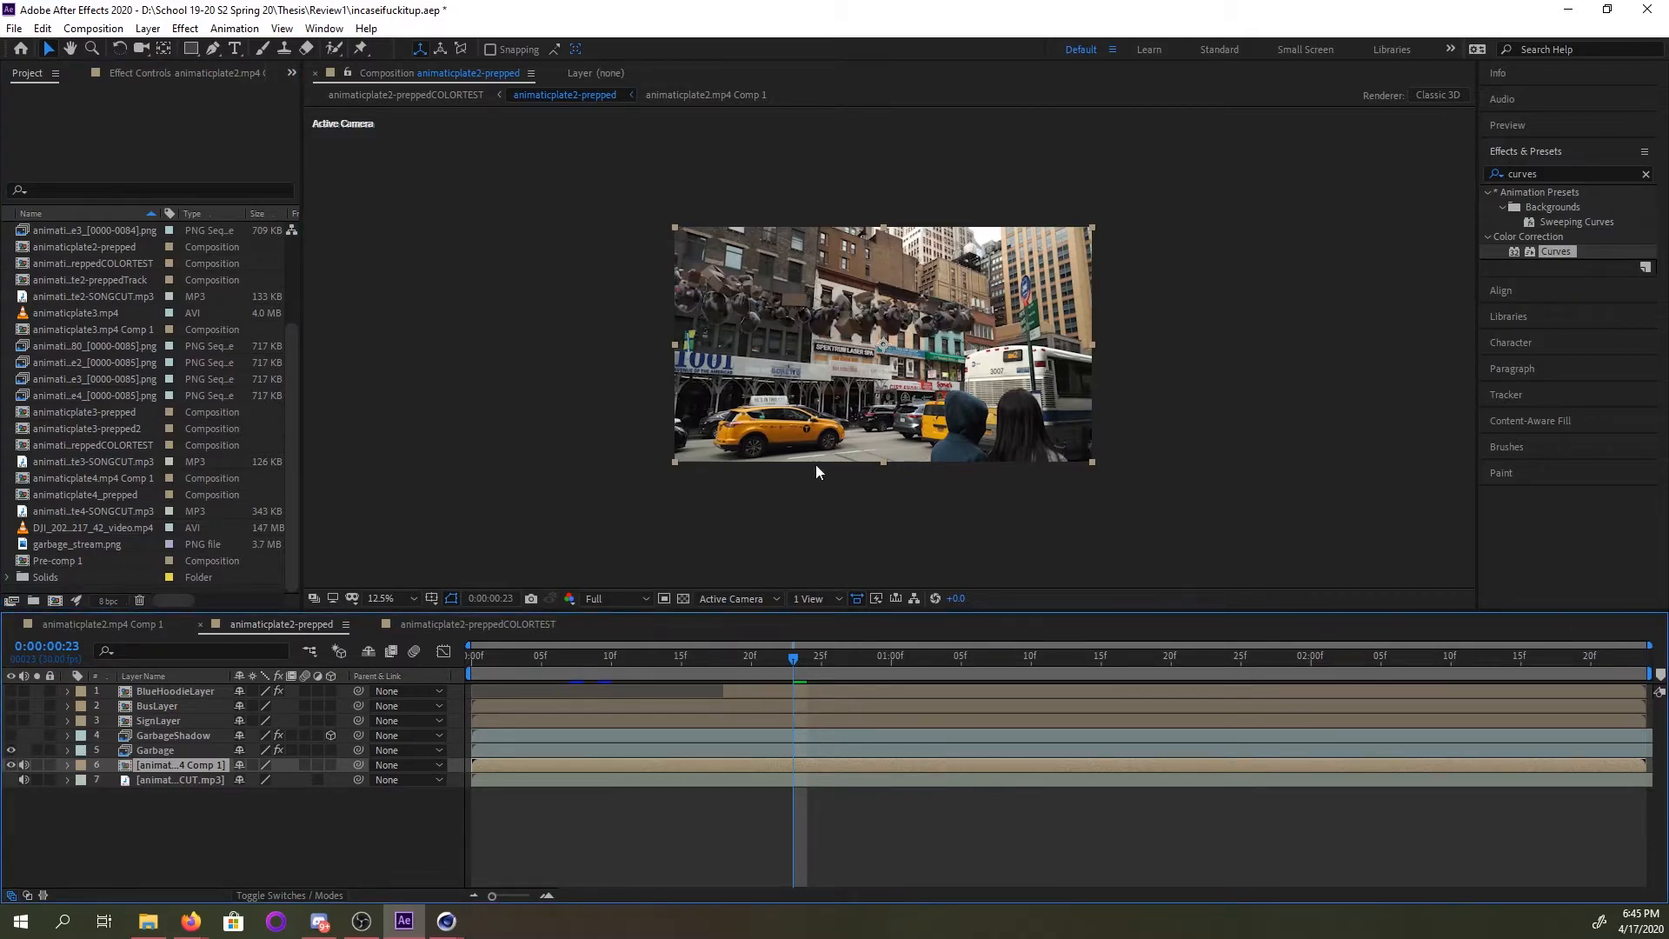
{"action": "key", "text": "period"}
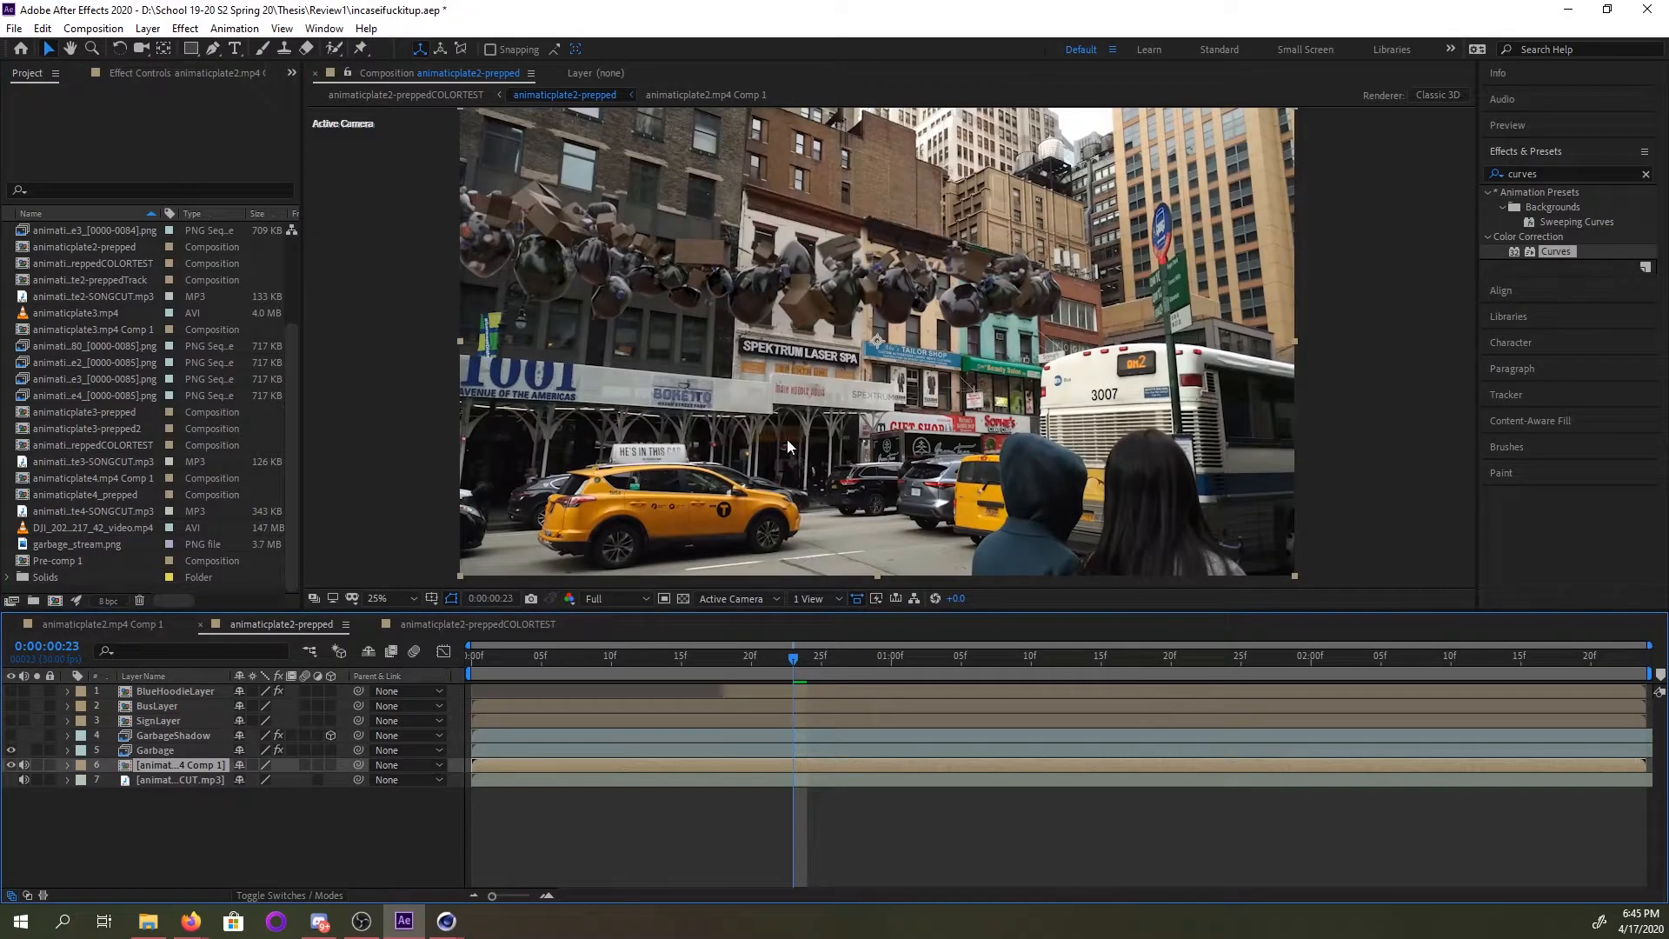
{"action": "left_click", "coordinate": [144, 750]}
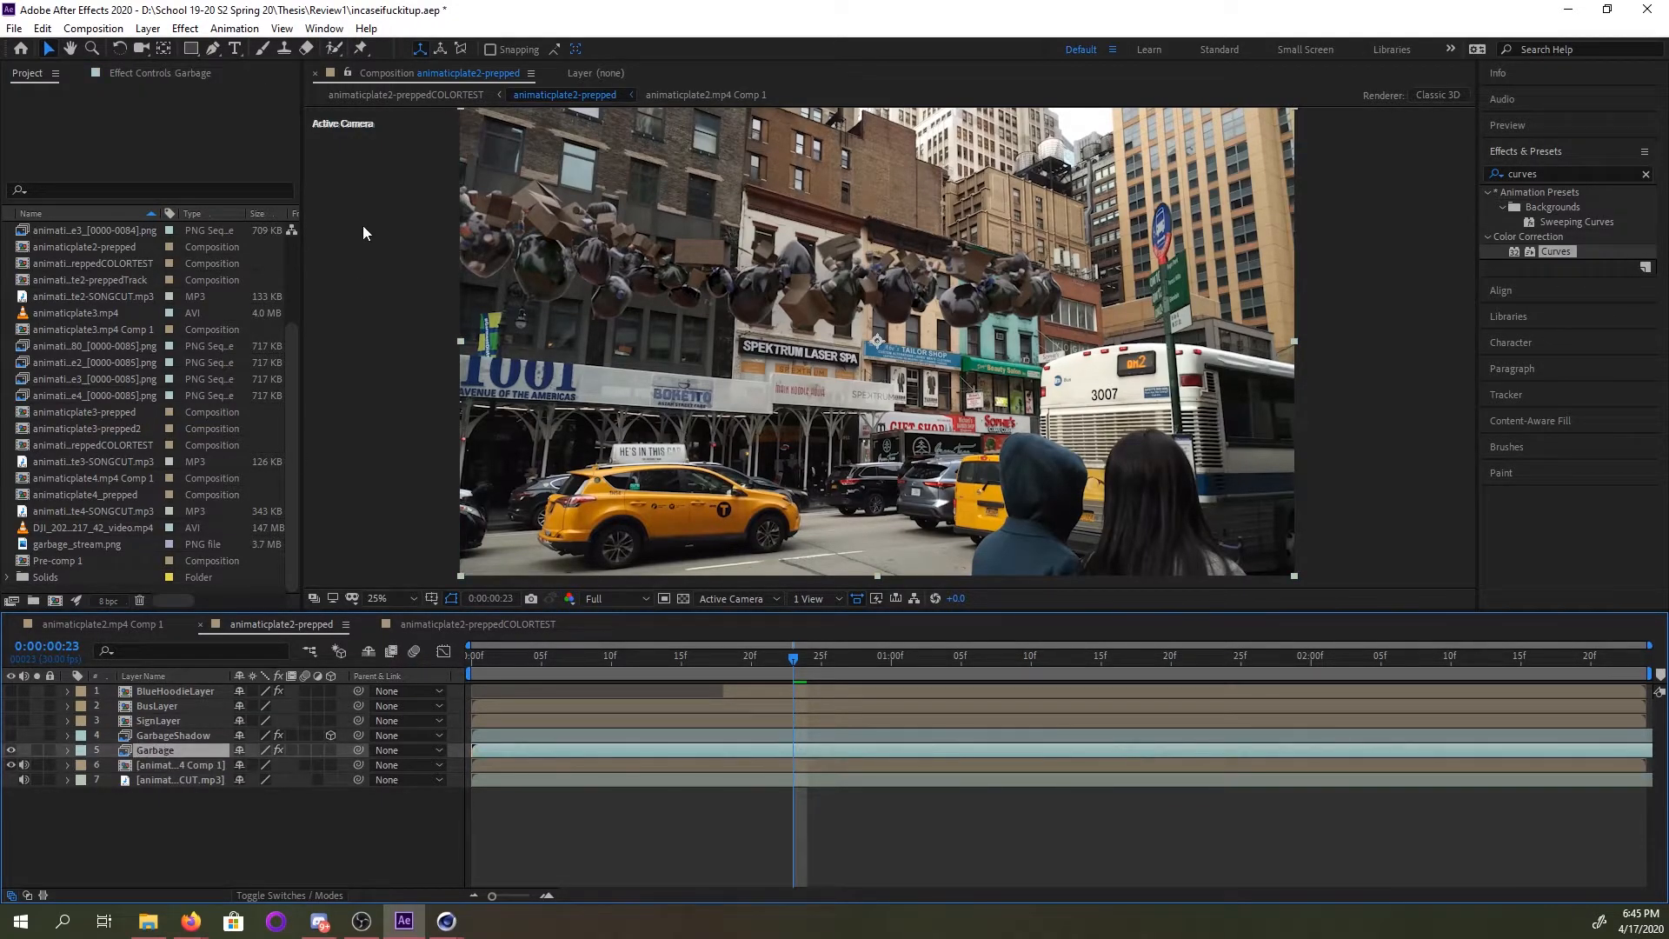
{"action": "left_click", "coordinate": [132, 73]}
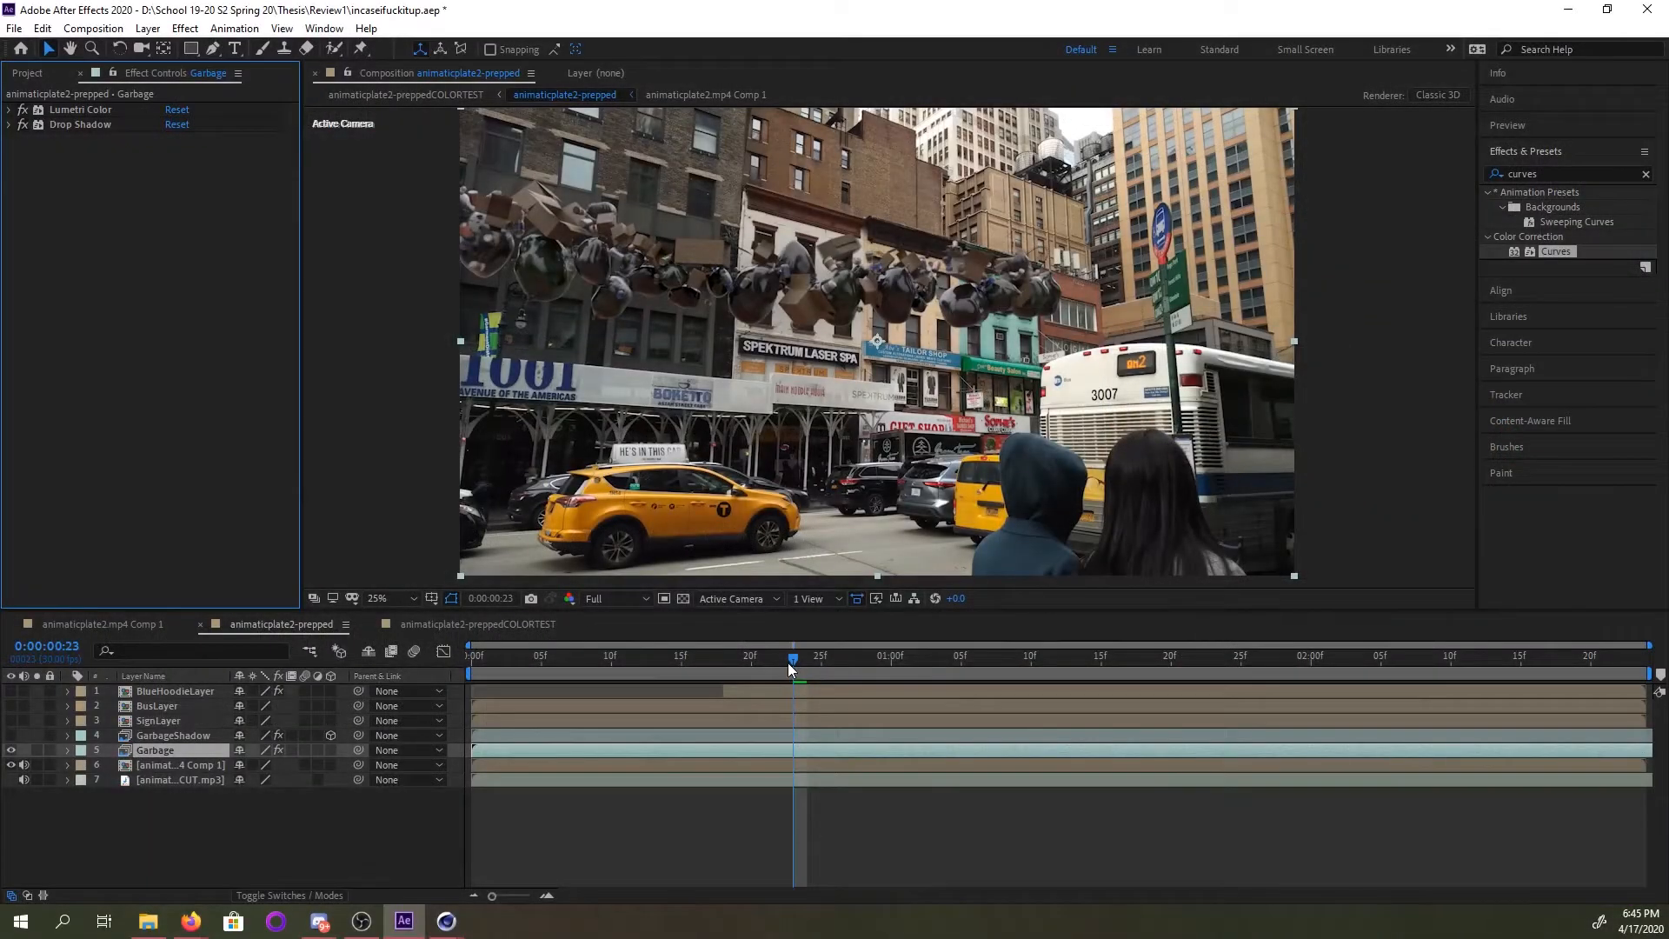
{"action": "left_click_drag", "start_coordinate": [794, 660], "coordinate": [817, 659]}
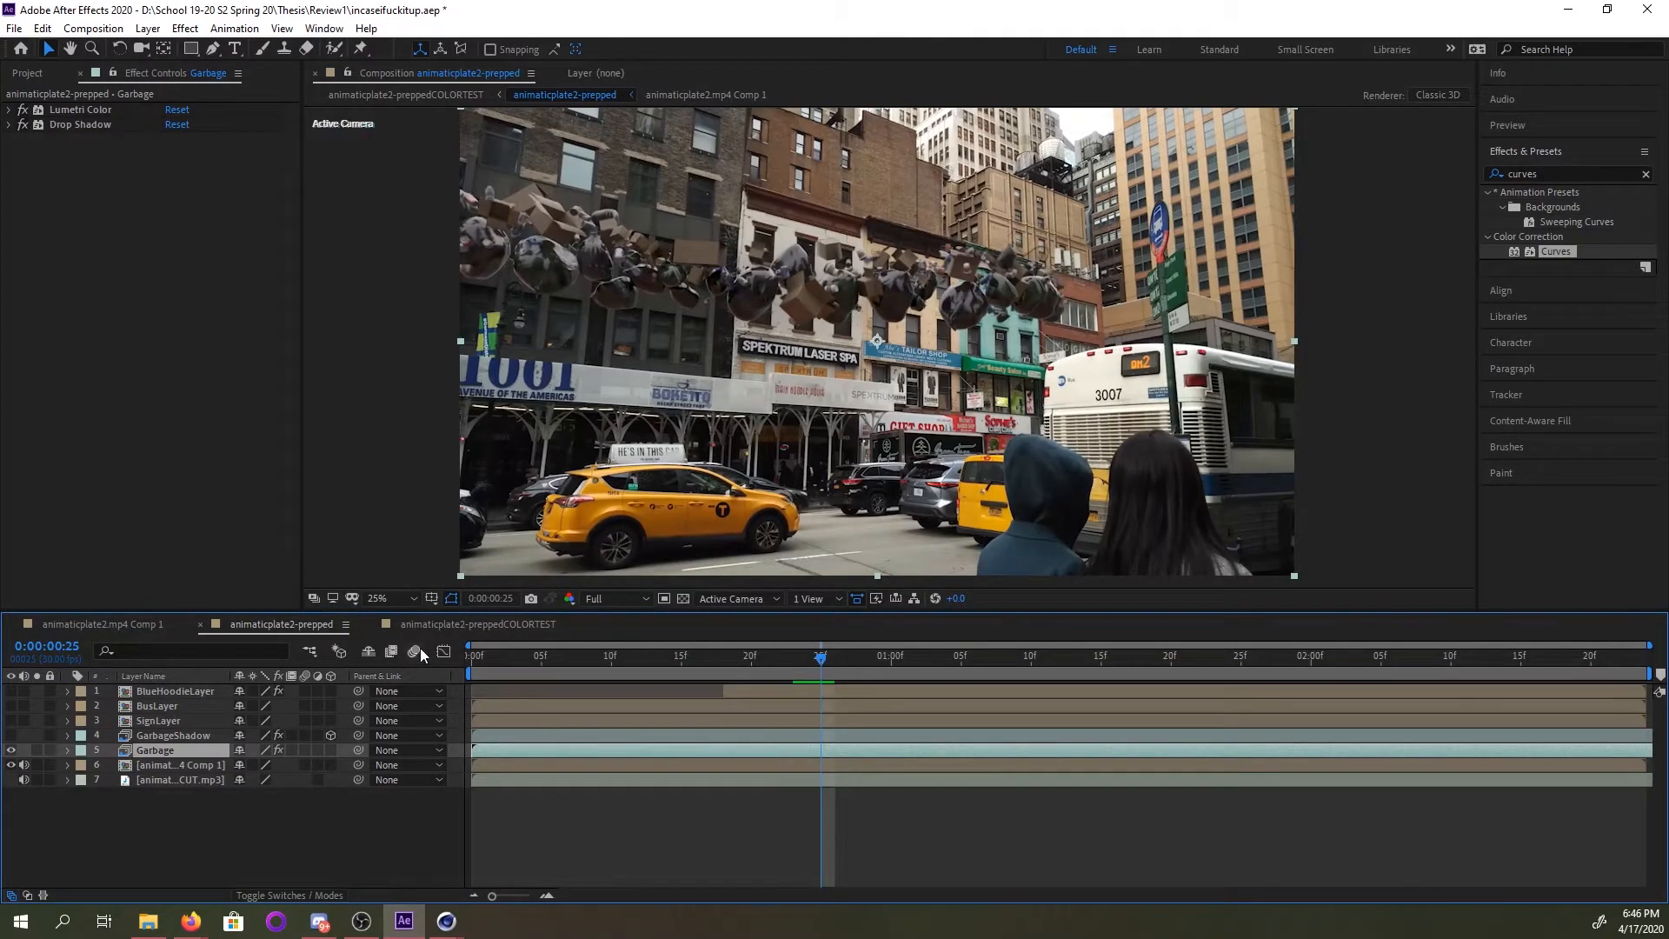
Expand the Garbage layer's Lumetri Color effect, search the available effects for lumetri, and review the basic correction settings.
{"action": "left_click", "coordinate": [4, 111]}
{"action": "left_click", "coordinate": [9, 111]}
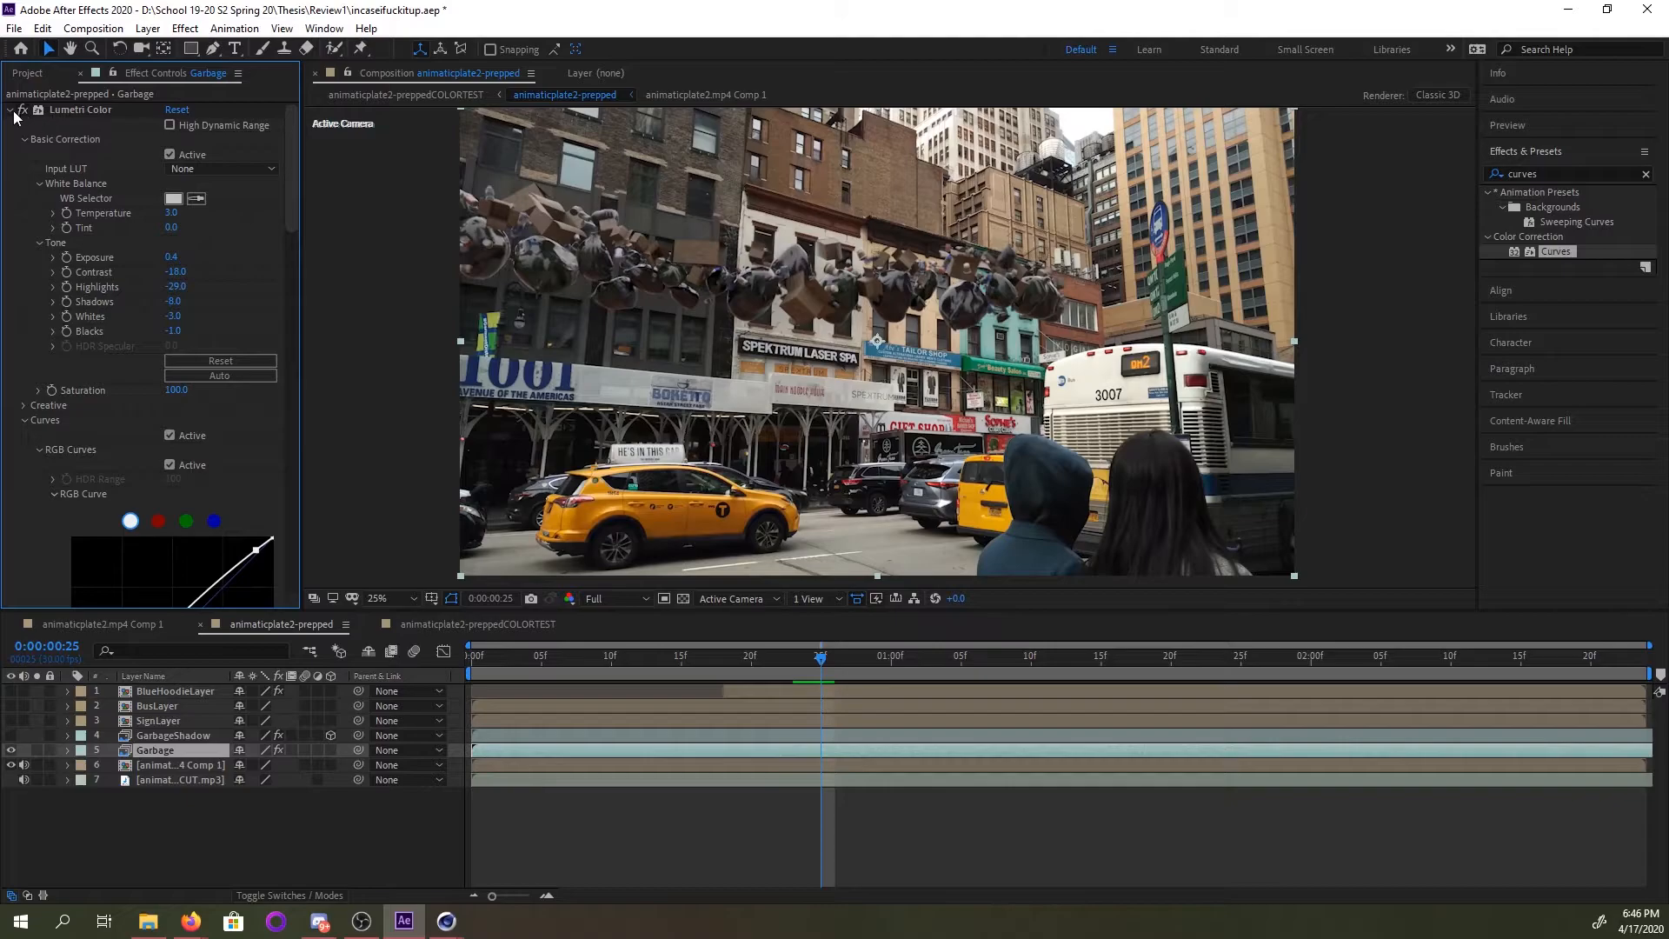
{"action": "left_click", "coordinate": [93, 113]}
{"action": "left_click", "coordinate": [1550, 174]}
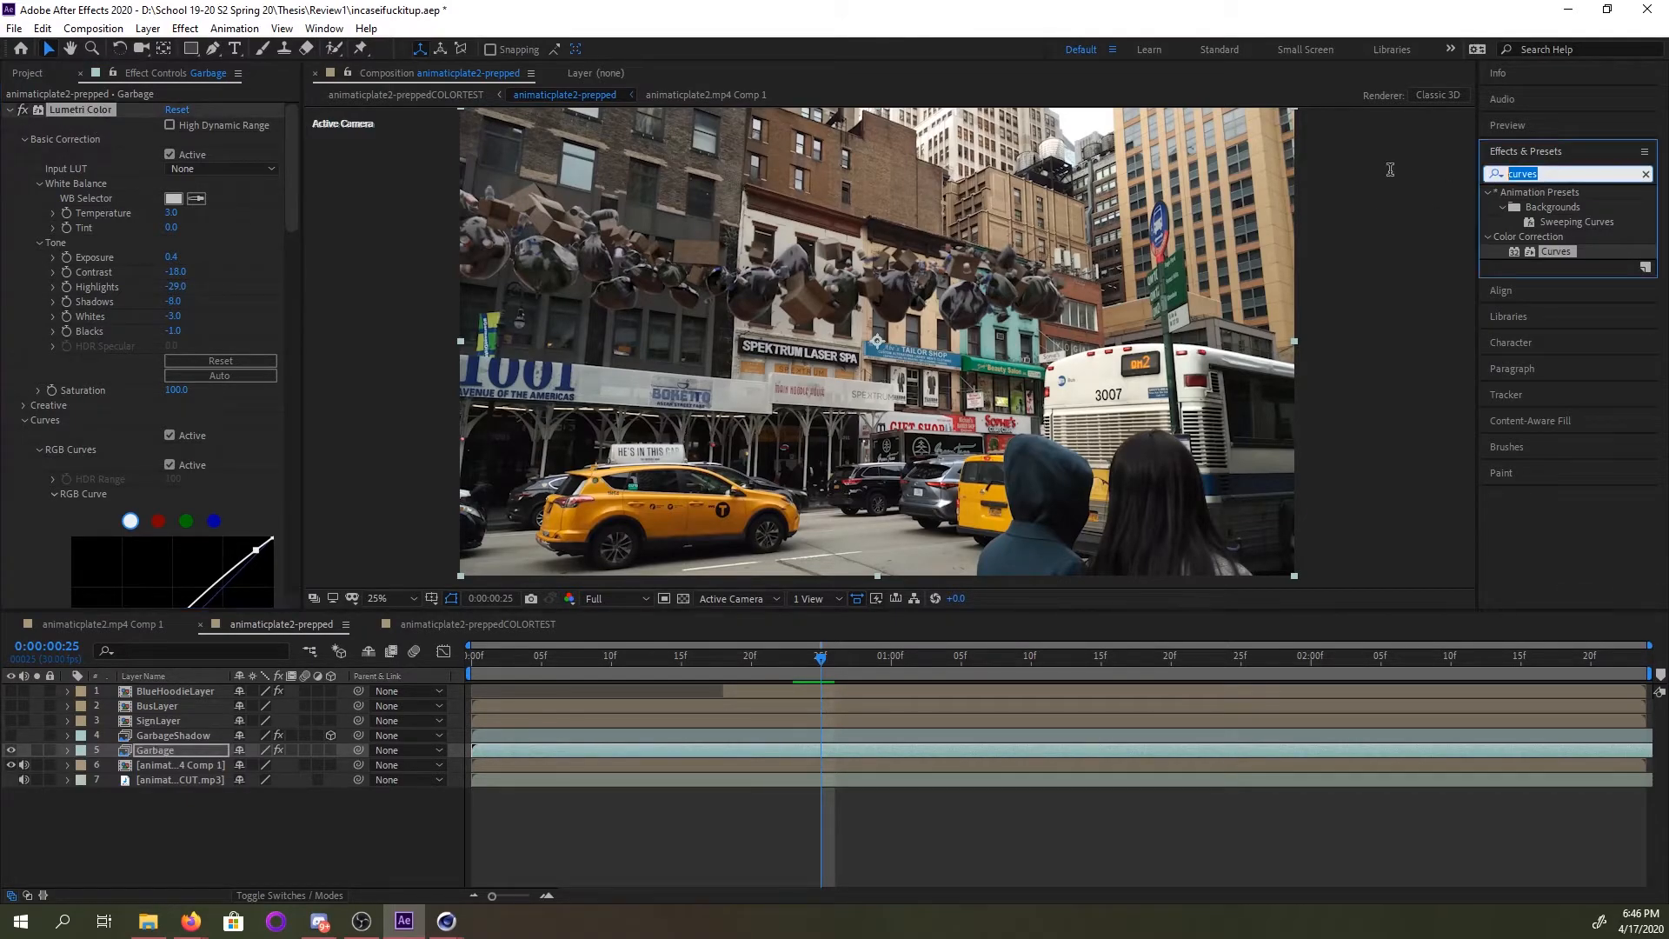
{"action": "type", "text": "lumetri"}
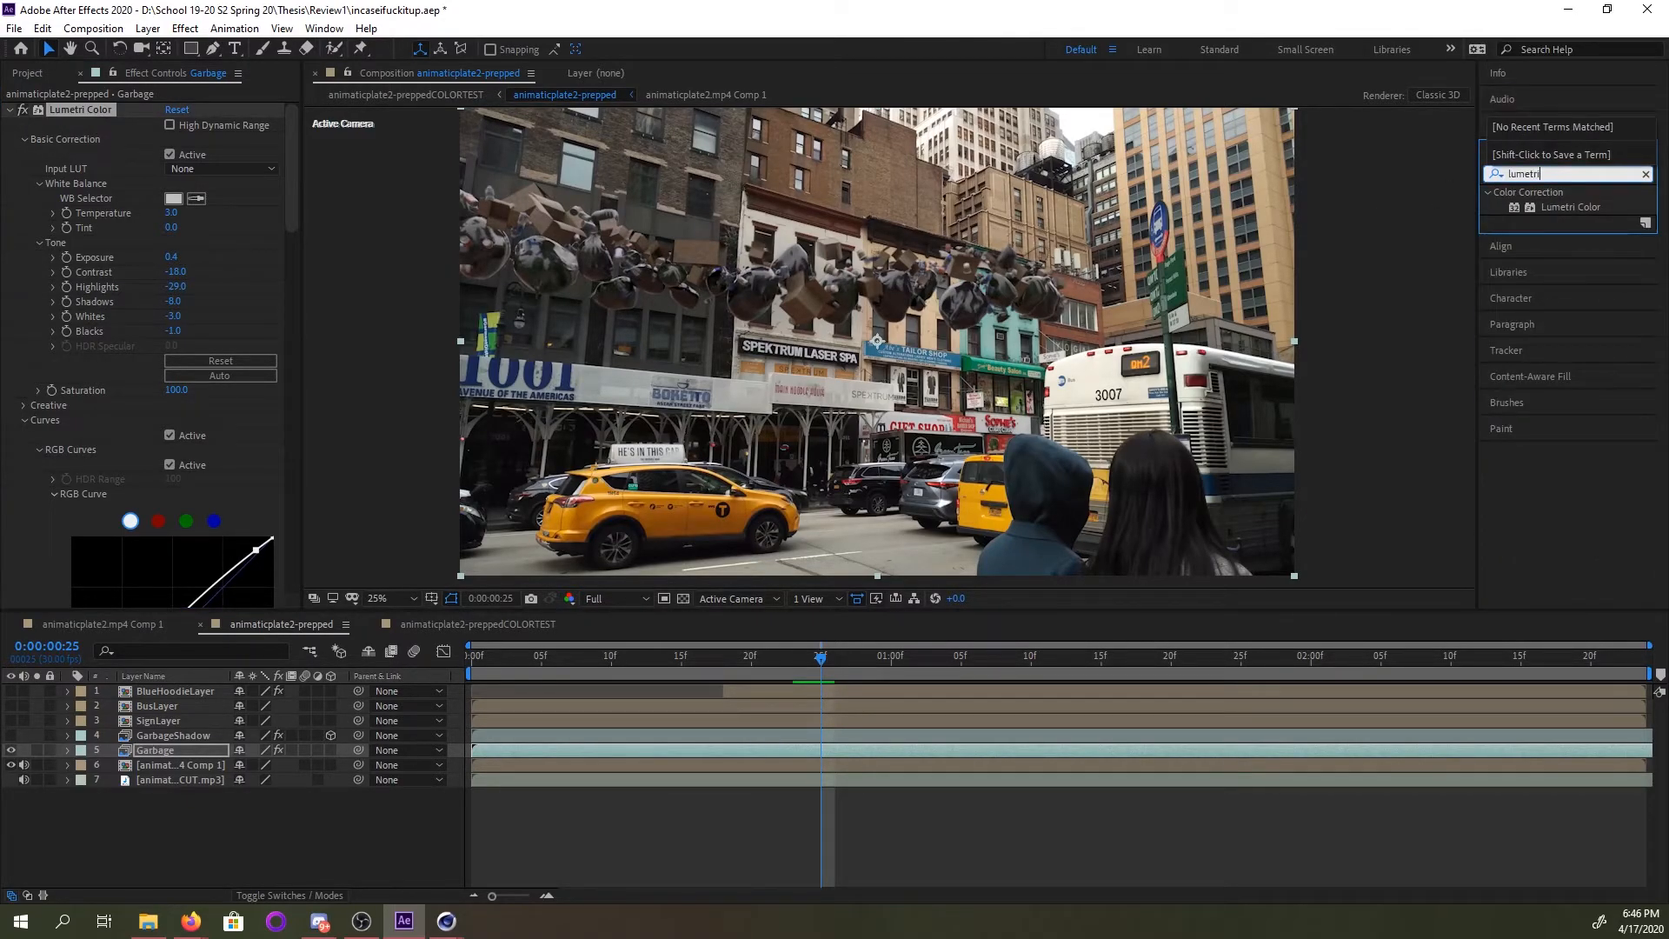
{"action": "mouse_move", "coordinate": [294, 174]}
{"action": "left_mouse_down"}
{"action": "mouse_move", "coordinate": [296, 525]}
{"action": "mouse_move", "coordinate": [322, 298]}
{"action": "mouse_move", "coordinate": [292, 173]}
{"action": "left_mouse_up"}
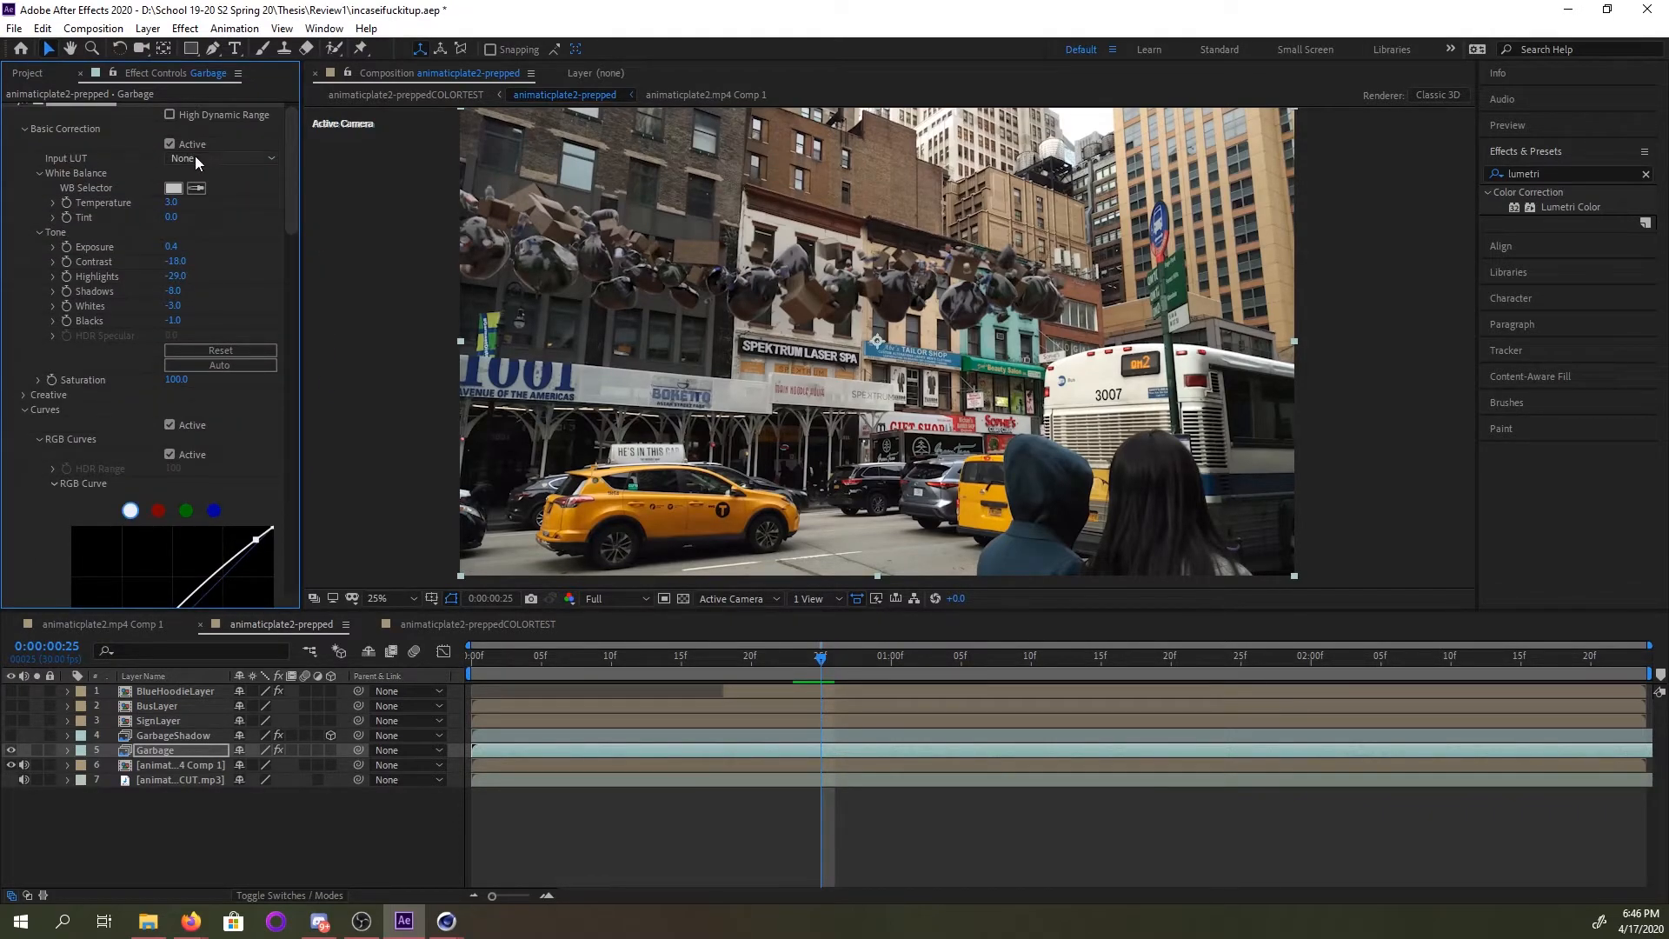
{"action": "left_click_drag", "start_coordinate": [294, 200], "coordinate": [290, 123]}
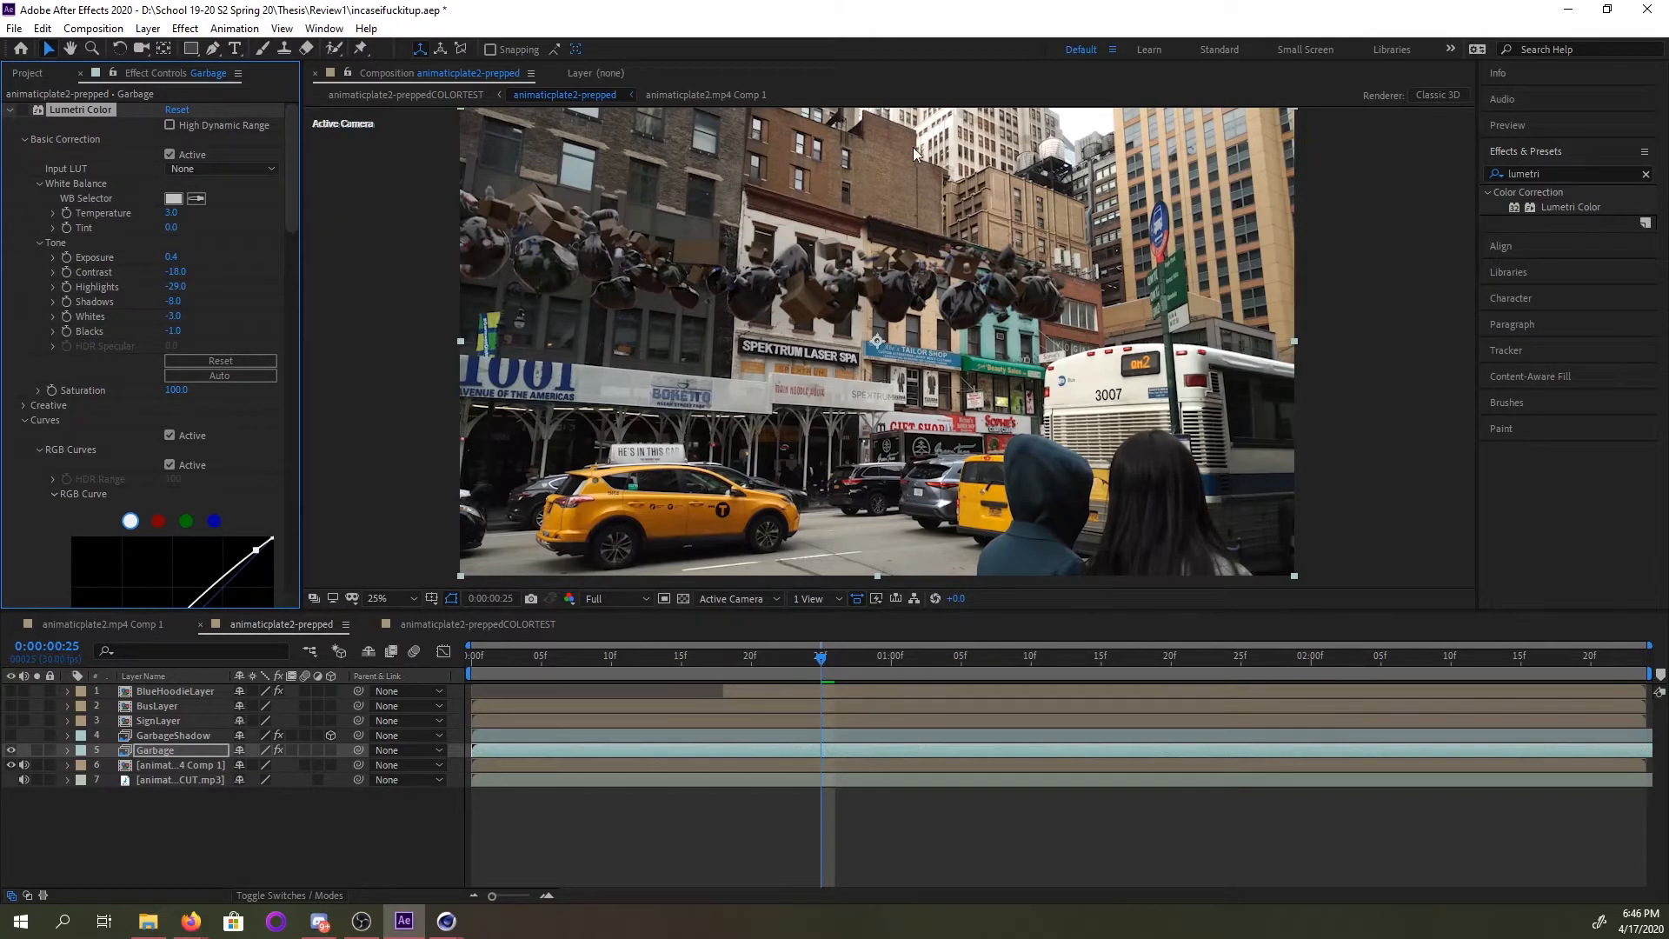
Compare the floating trash up close with the Lumetri Color effect switched off and on.
{"action": "key", "text": "period"}
{"action": "left_click_drag", "start_coordinate": [948, 269], "coordinate": [1170, 385]}
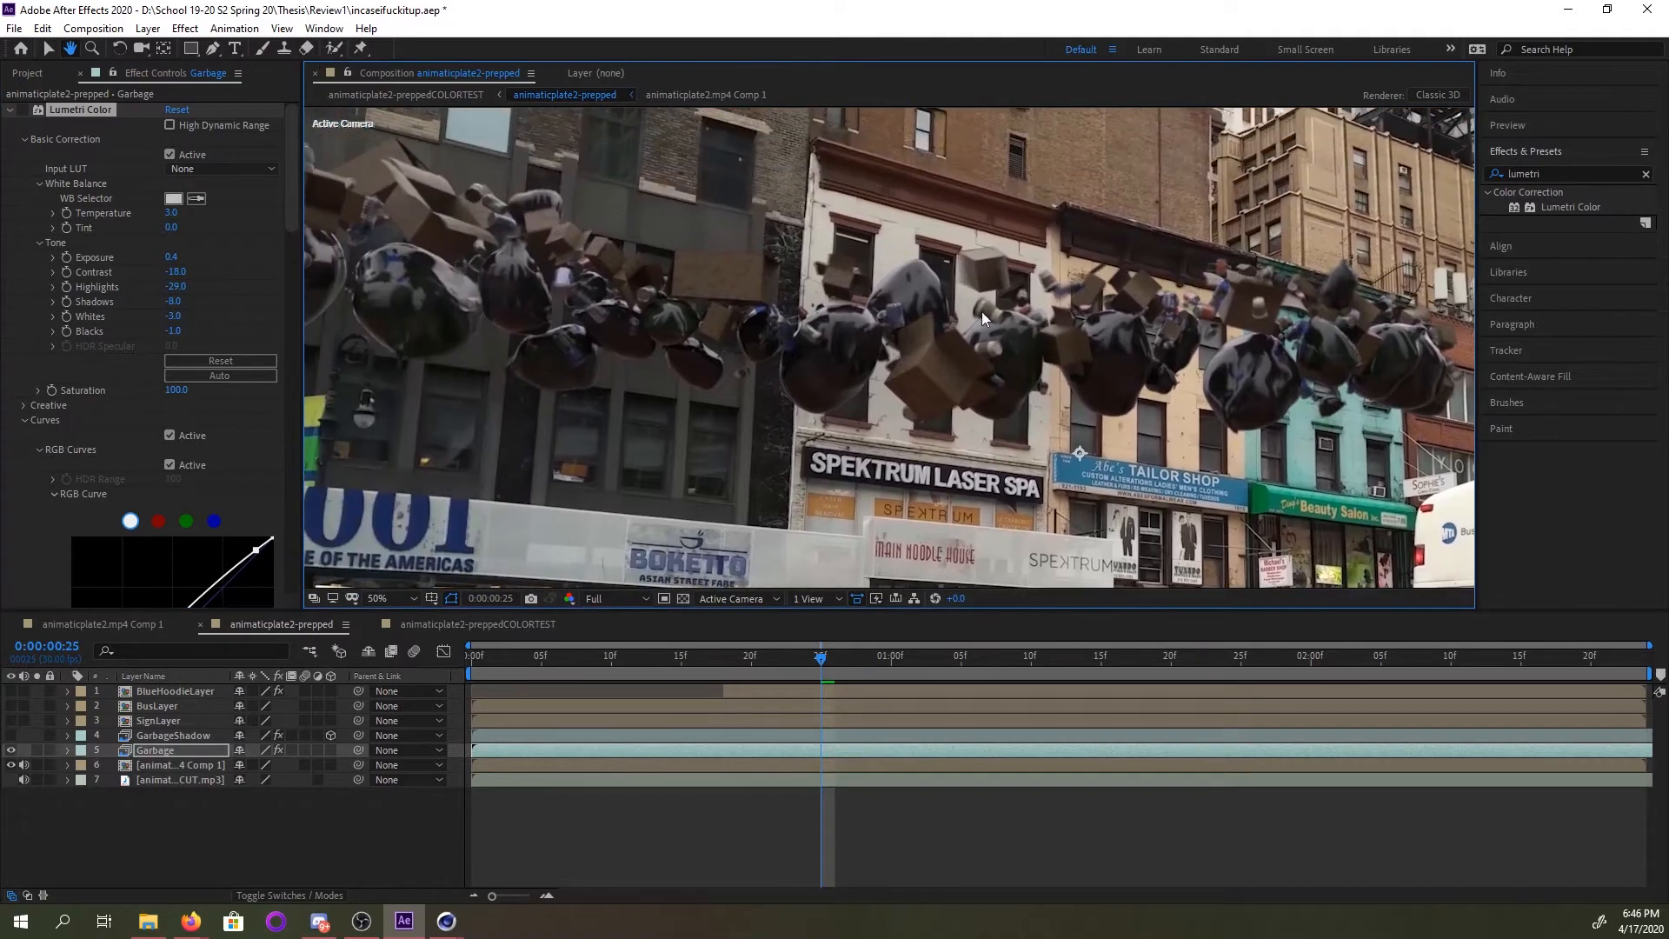
{"action": "left_click", "coordinate": [22, 110]}
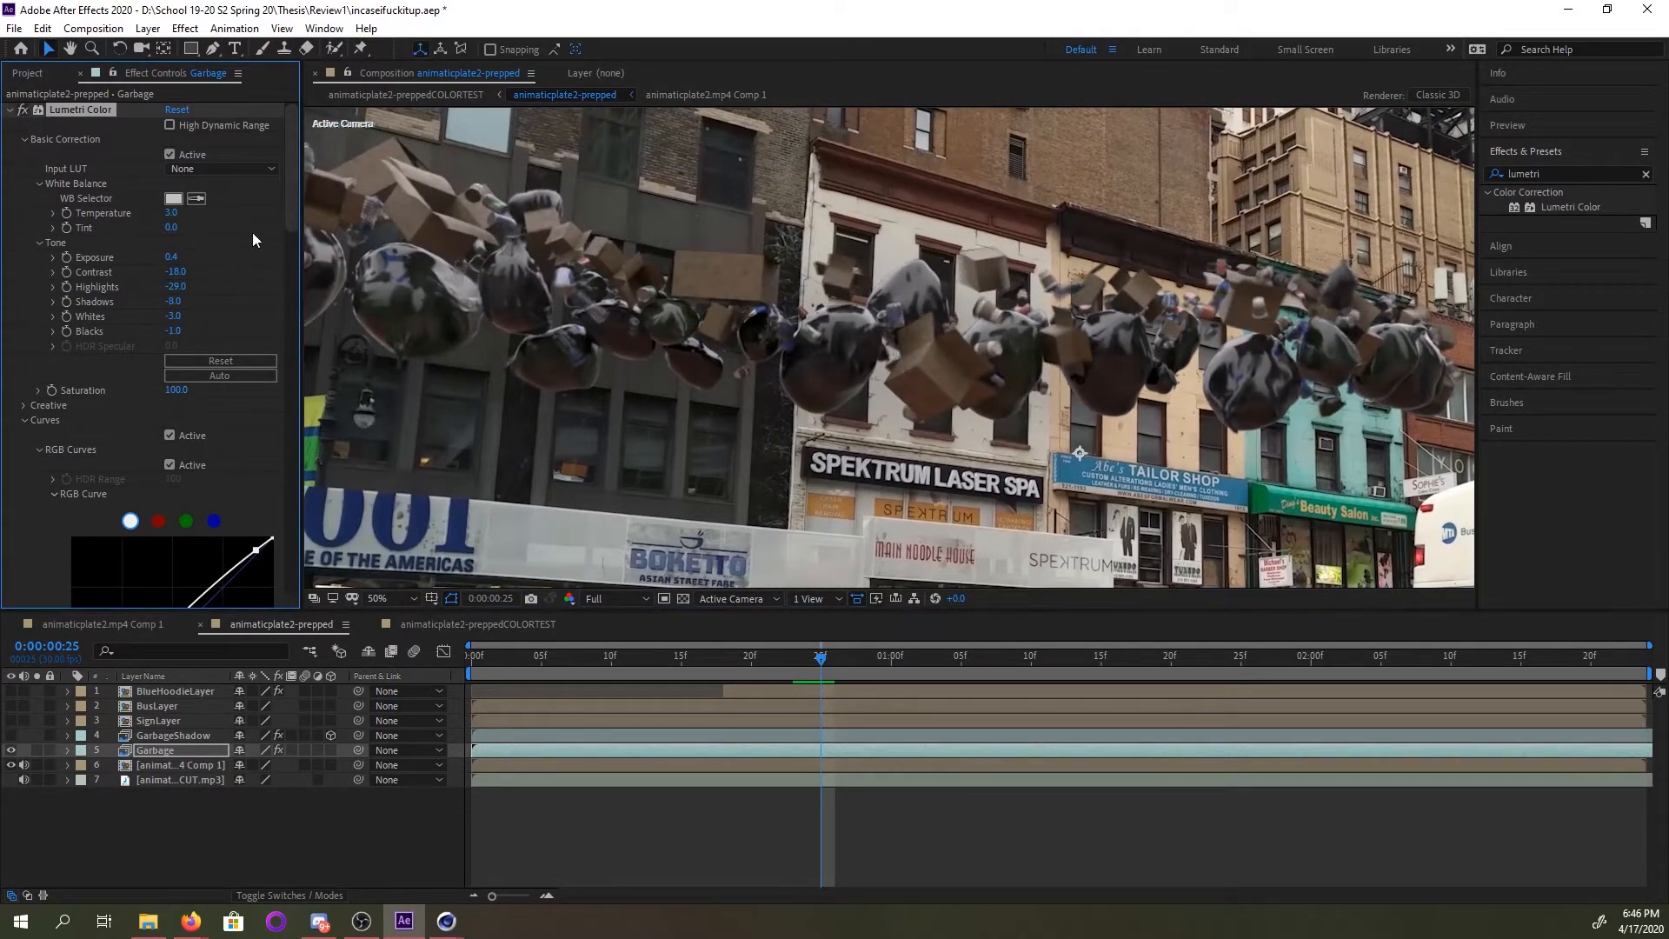
{"action": "key", "text": "comma"}
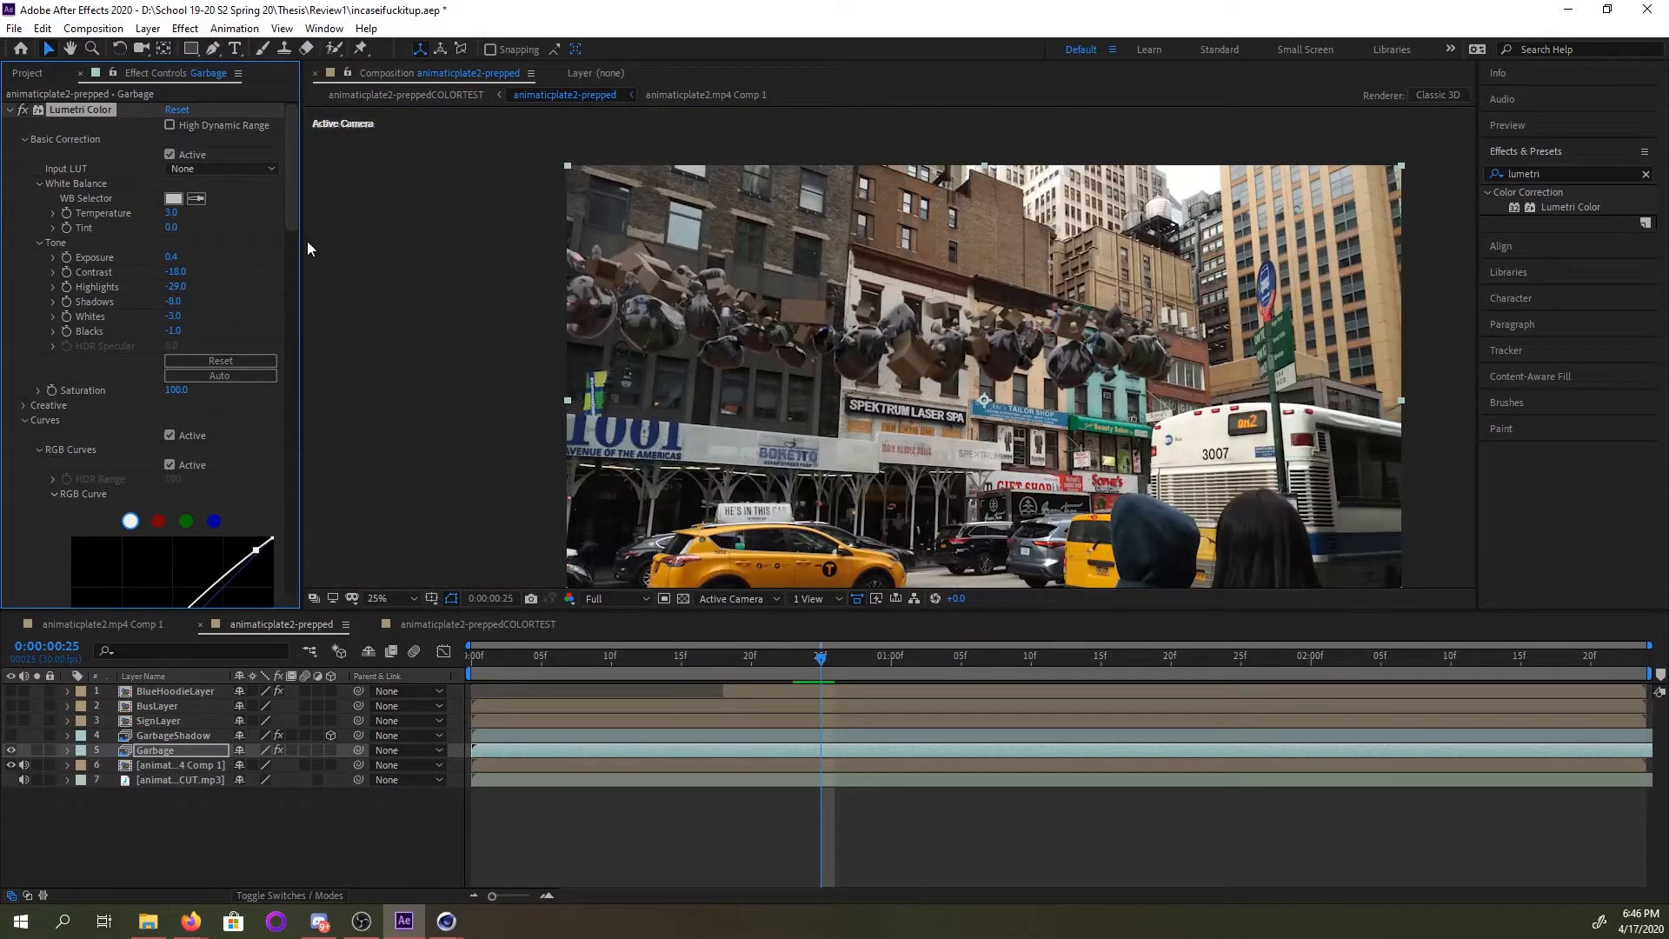
Examine the Lumetri Color tone and RGB curve settings, and collapse the effect.
{"action": "left_click_drag", "start_coordinate": [294, 218], "coordinate": [273, 191]}
{"action": "left_click_drag", "start_coordinate": [289, 211], "coordinate": [313, 271]}
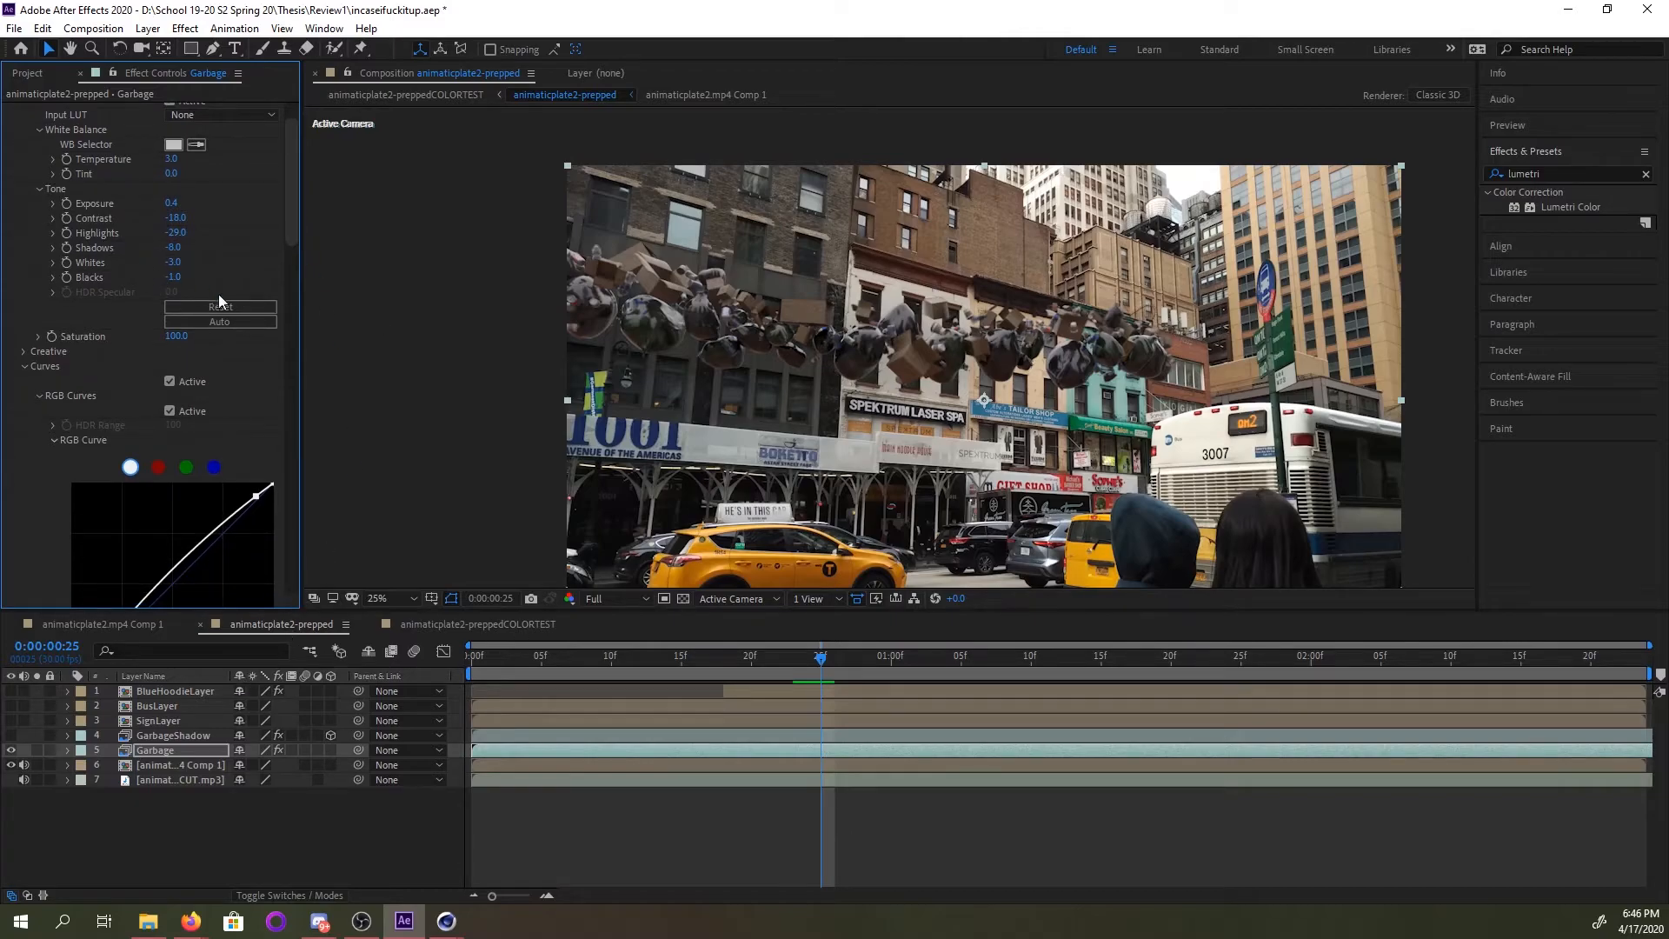
{"action": "scroll", "coordinate": [294, 161], "scroll_direction": "up", "scroll_amount": 2}
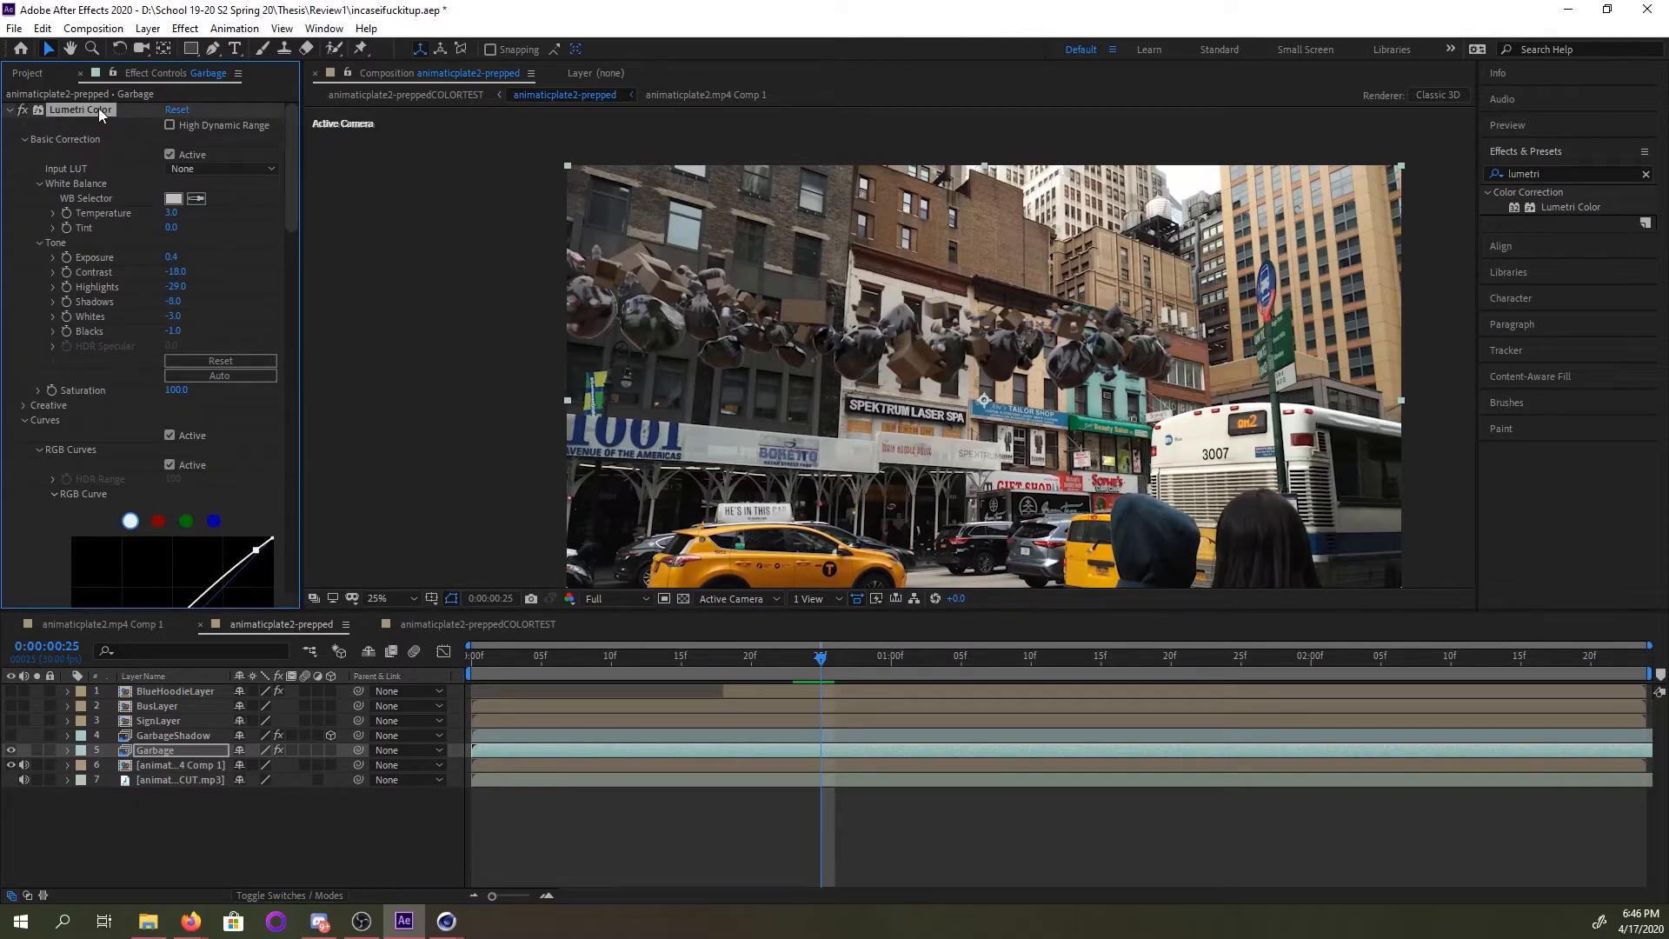
{"action": "left_click", "coordinate": [10, 110]}
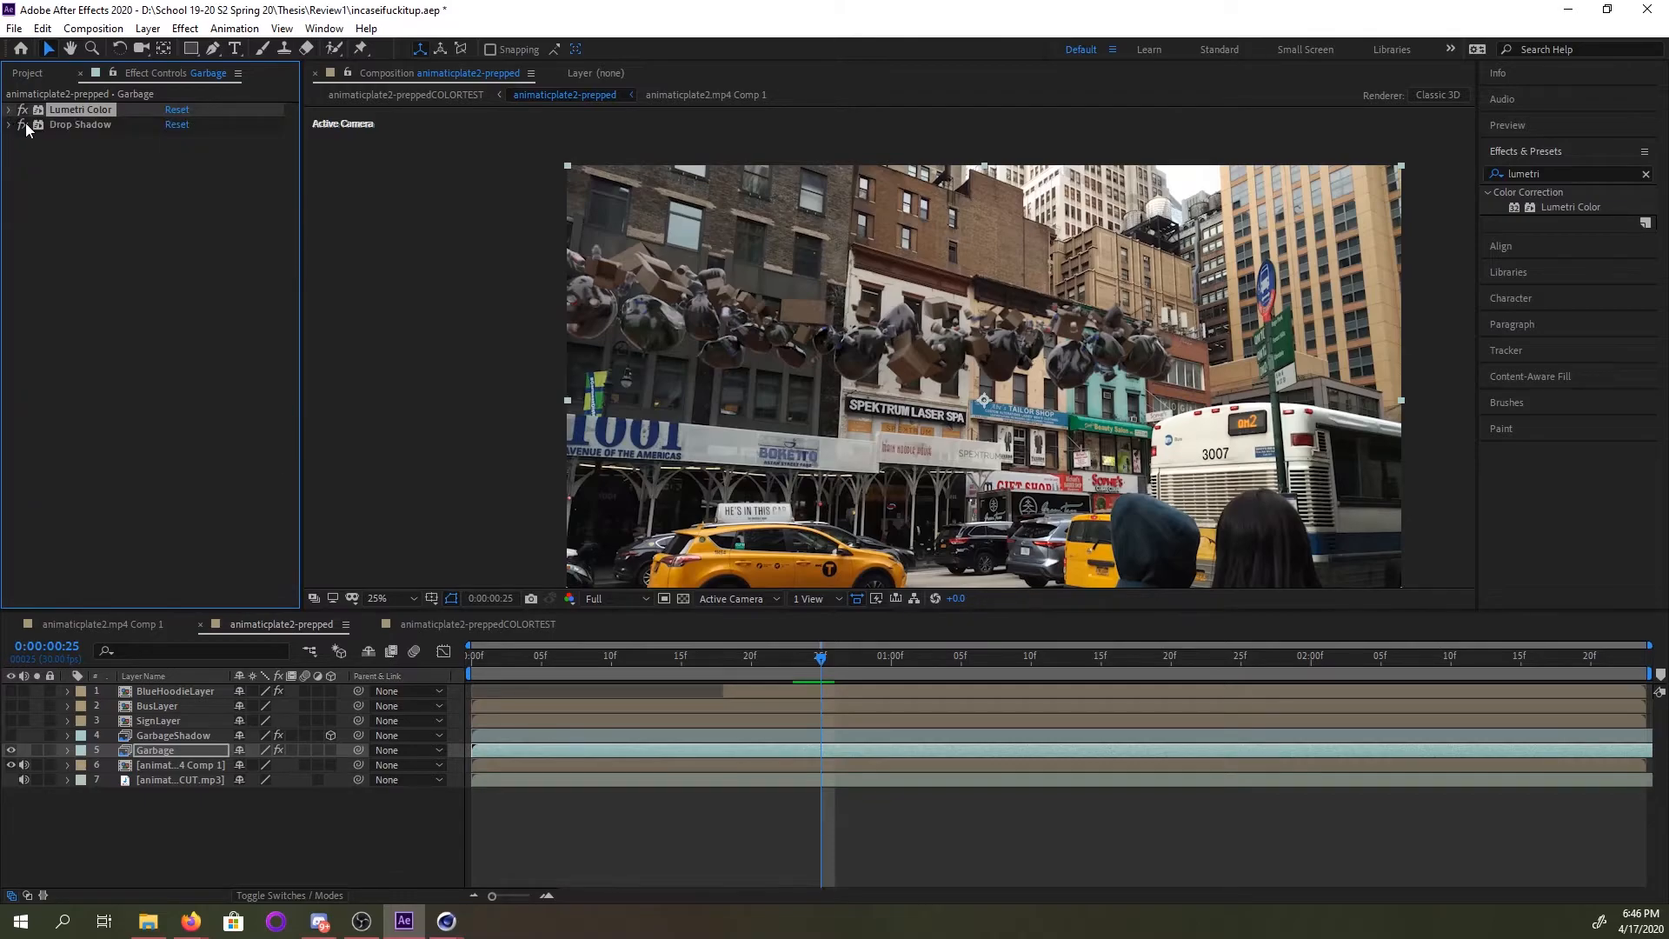
Compare the Garbage layer with its Drop Shadow off and on, and scrub between frames 22 and 28.
{"action": "left_click", "coordinate": [24, 121]}
{"action": "left_click", "coordinate": [23, 124]}
{"action": "left_click", "coordinate": [23, 125]}
{"action": "mouse_move", "coordinate": [817, 669]}
{"action": "left_mouse_down"}
{"action": "mouse_move", "coordinate": [720, 657]}
{"action": "mouse_move", "coordinate": [1121, 662]}
{"action": "mouse_move", "coordinate": [843, 673]}
{"action": "left_mouse_up"}
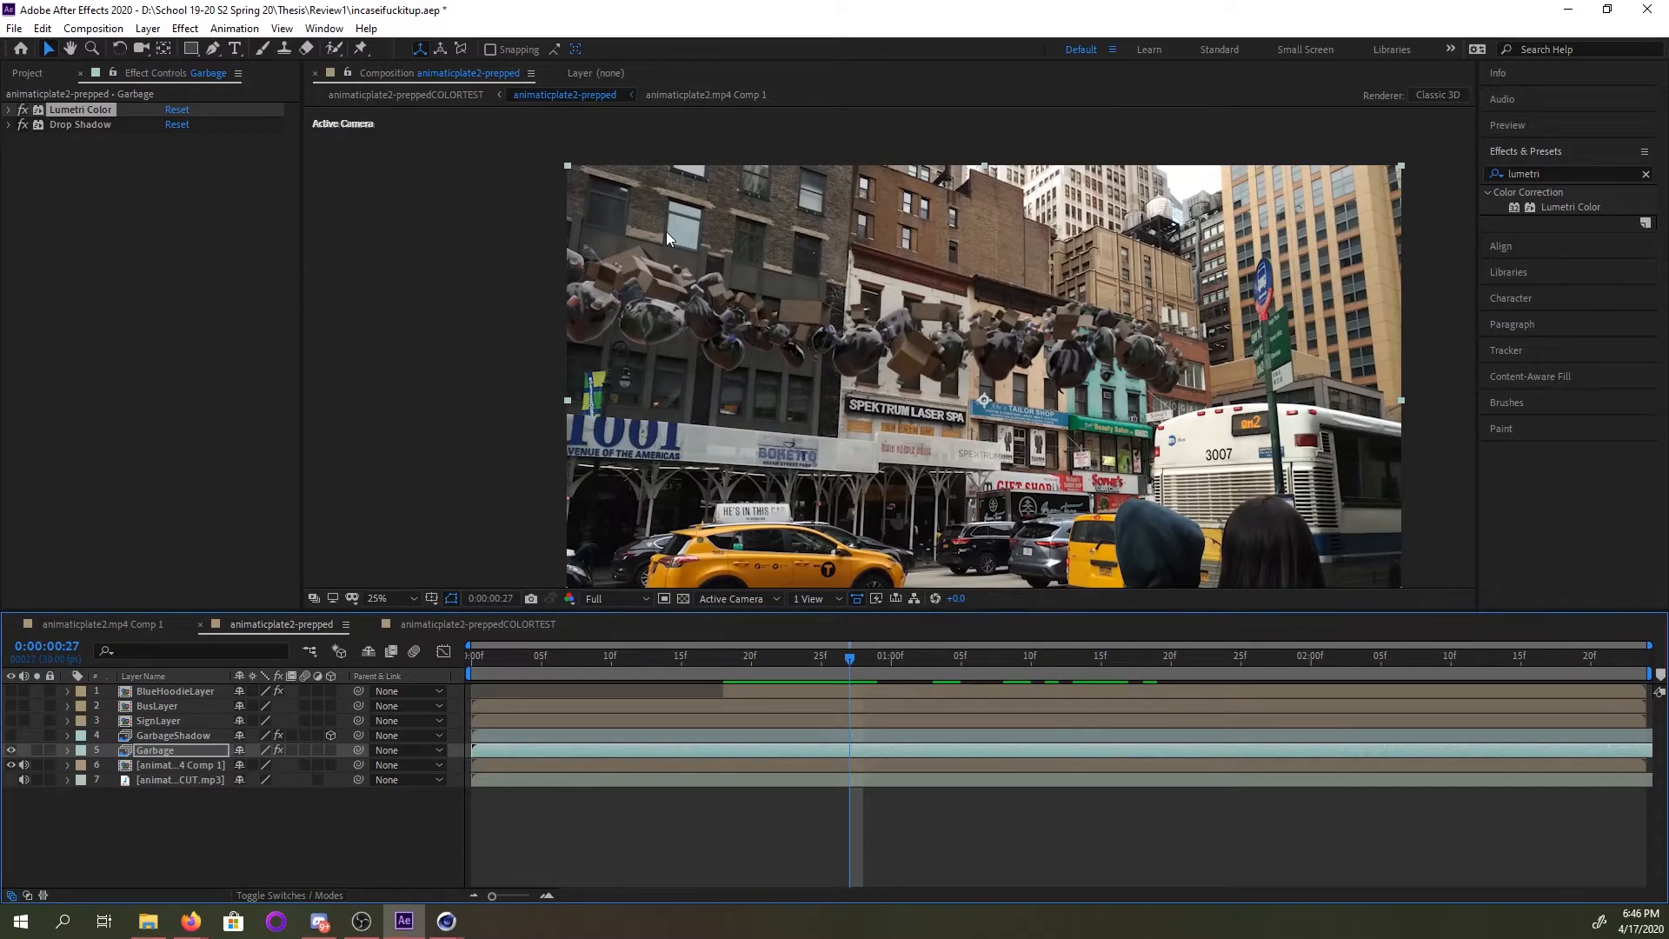
{"action": "key", "text": "comma"}
{"action": "left_click", "coordinate": [775, 662]}
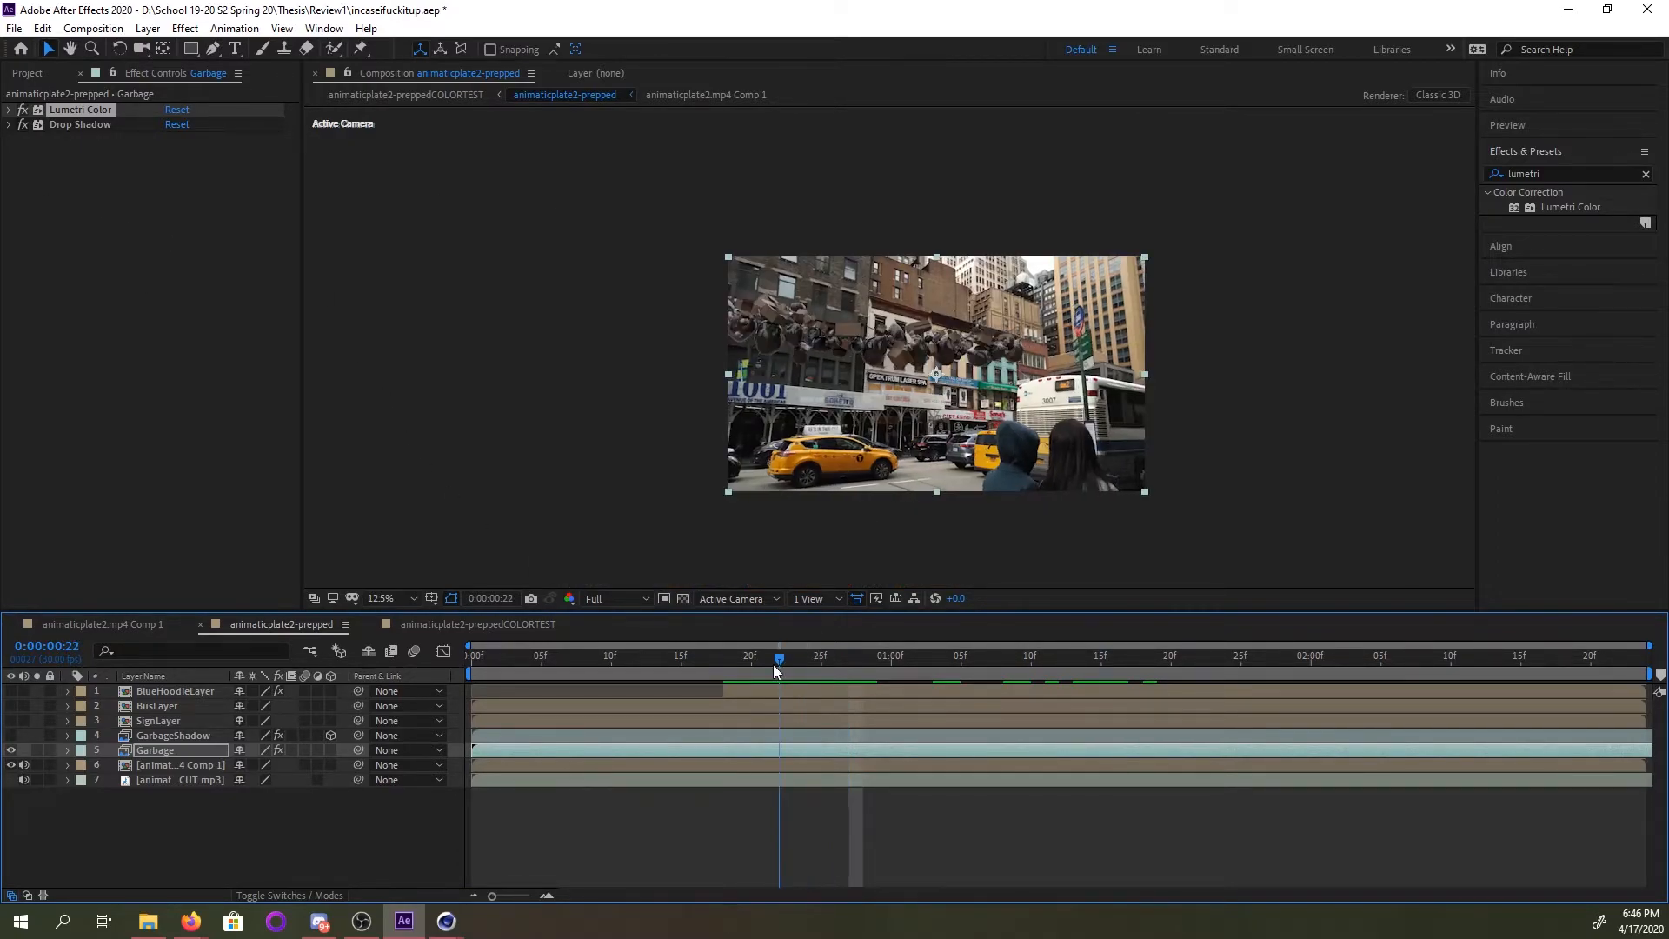
{"action": "left_click_drag", "start_coordinate": [774, 672], "coordinate": [863, 659]}
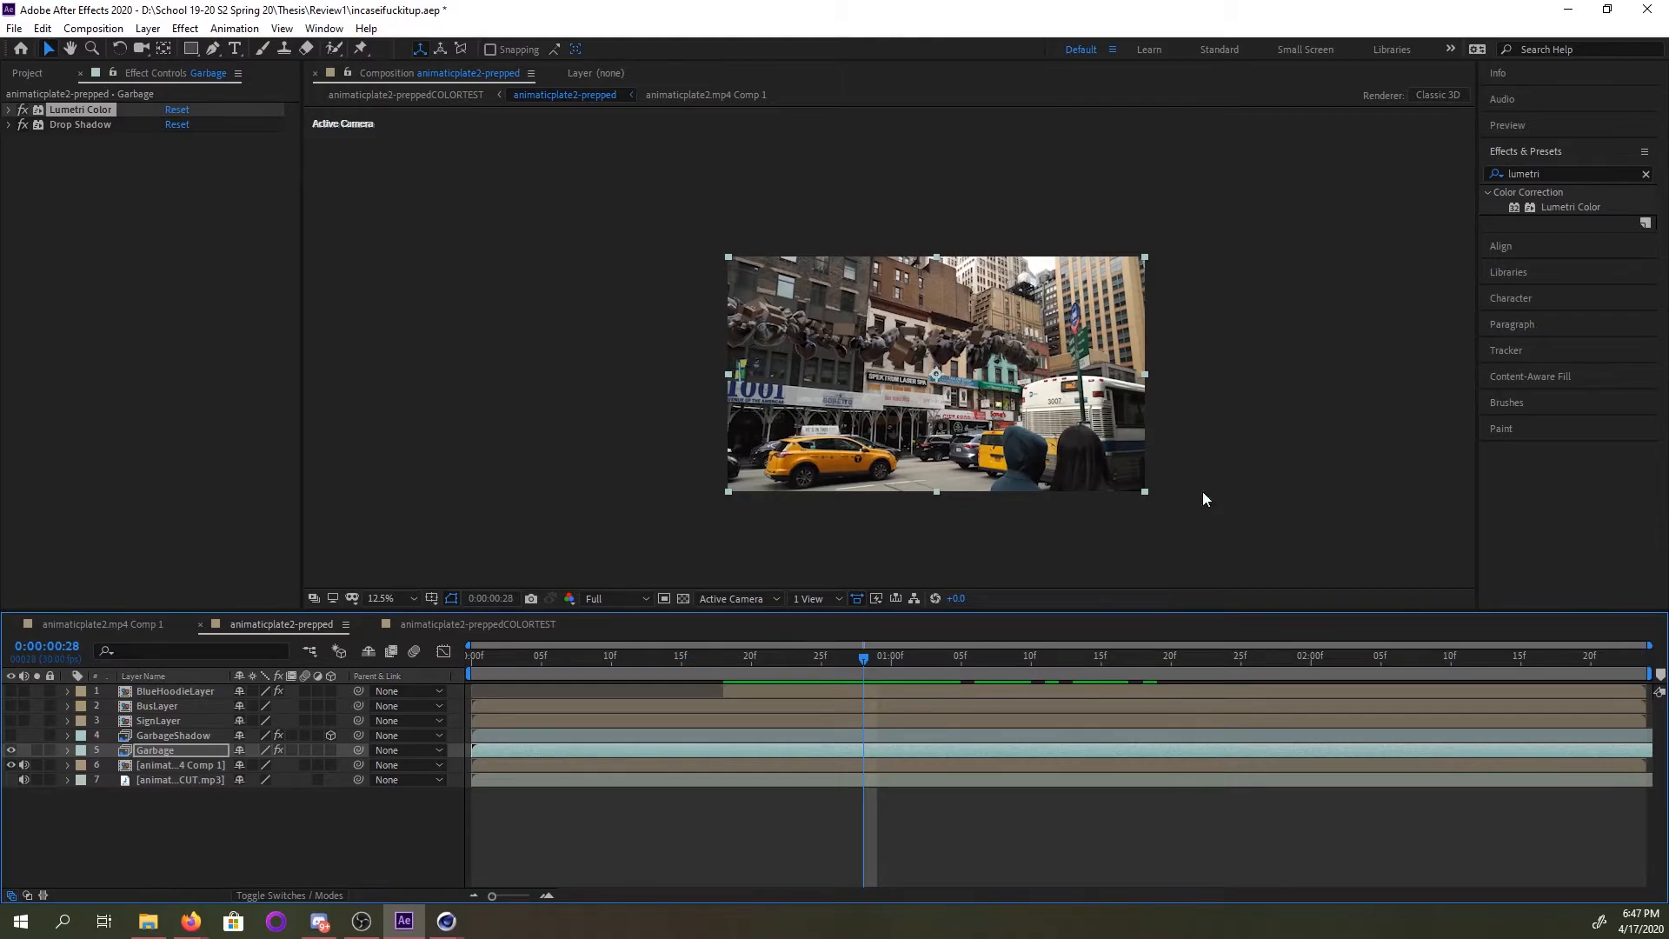
Expand the Garbage layer's Drop Shadow settings and preview the effect with Shadow Only enabled and disabled.
{"action": "left_click", "coordinate": [913, 349]}
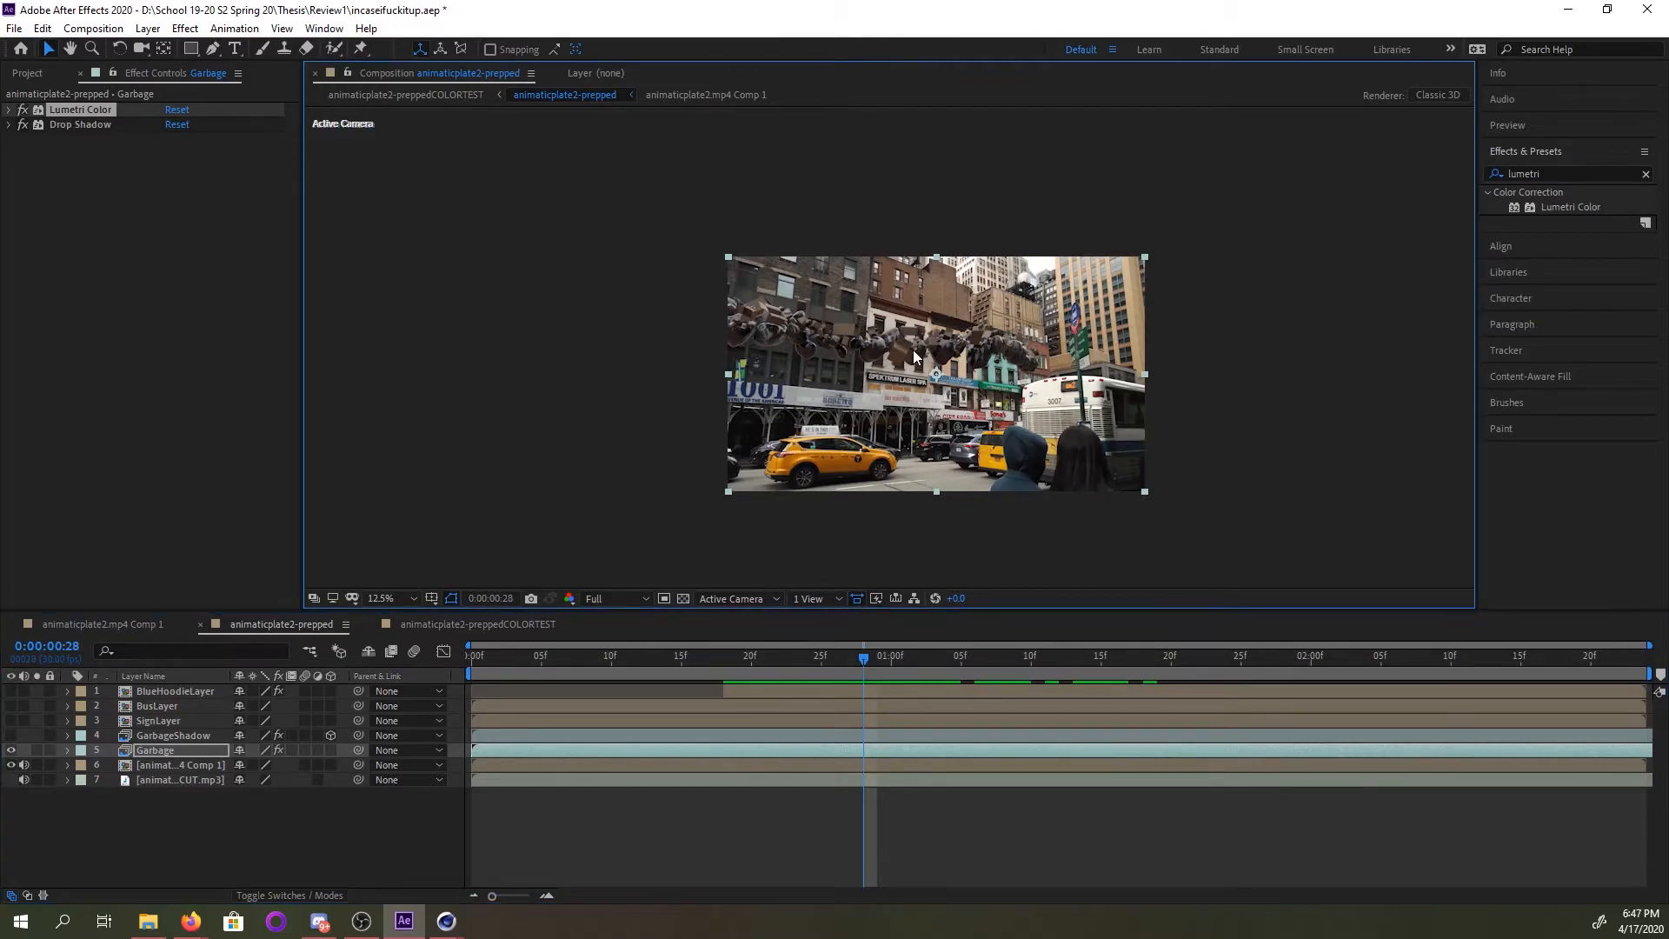
{"action": "left_click", "coordinate": [10, 124]}
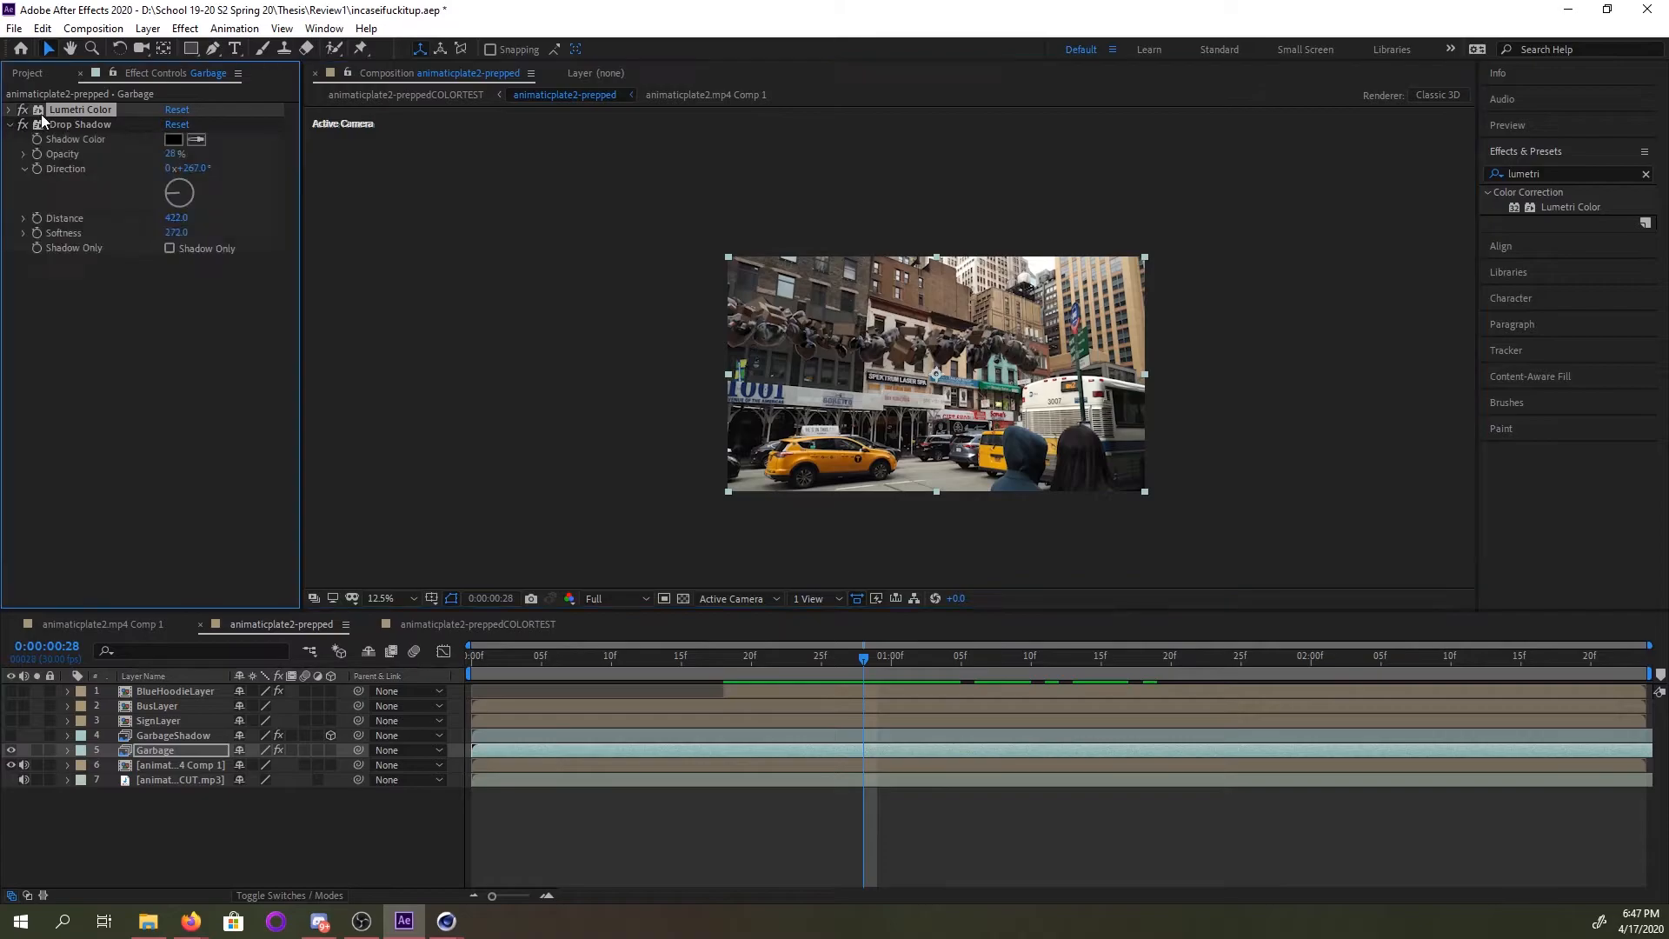
{"action": "left_click", "coordinate": [170, 249]}
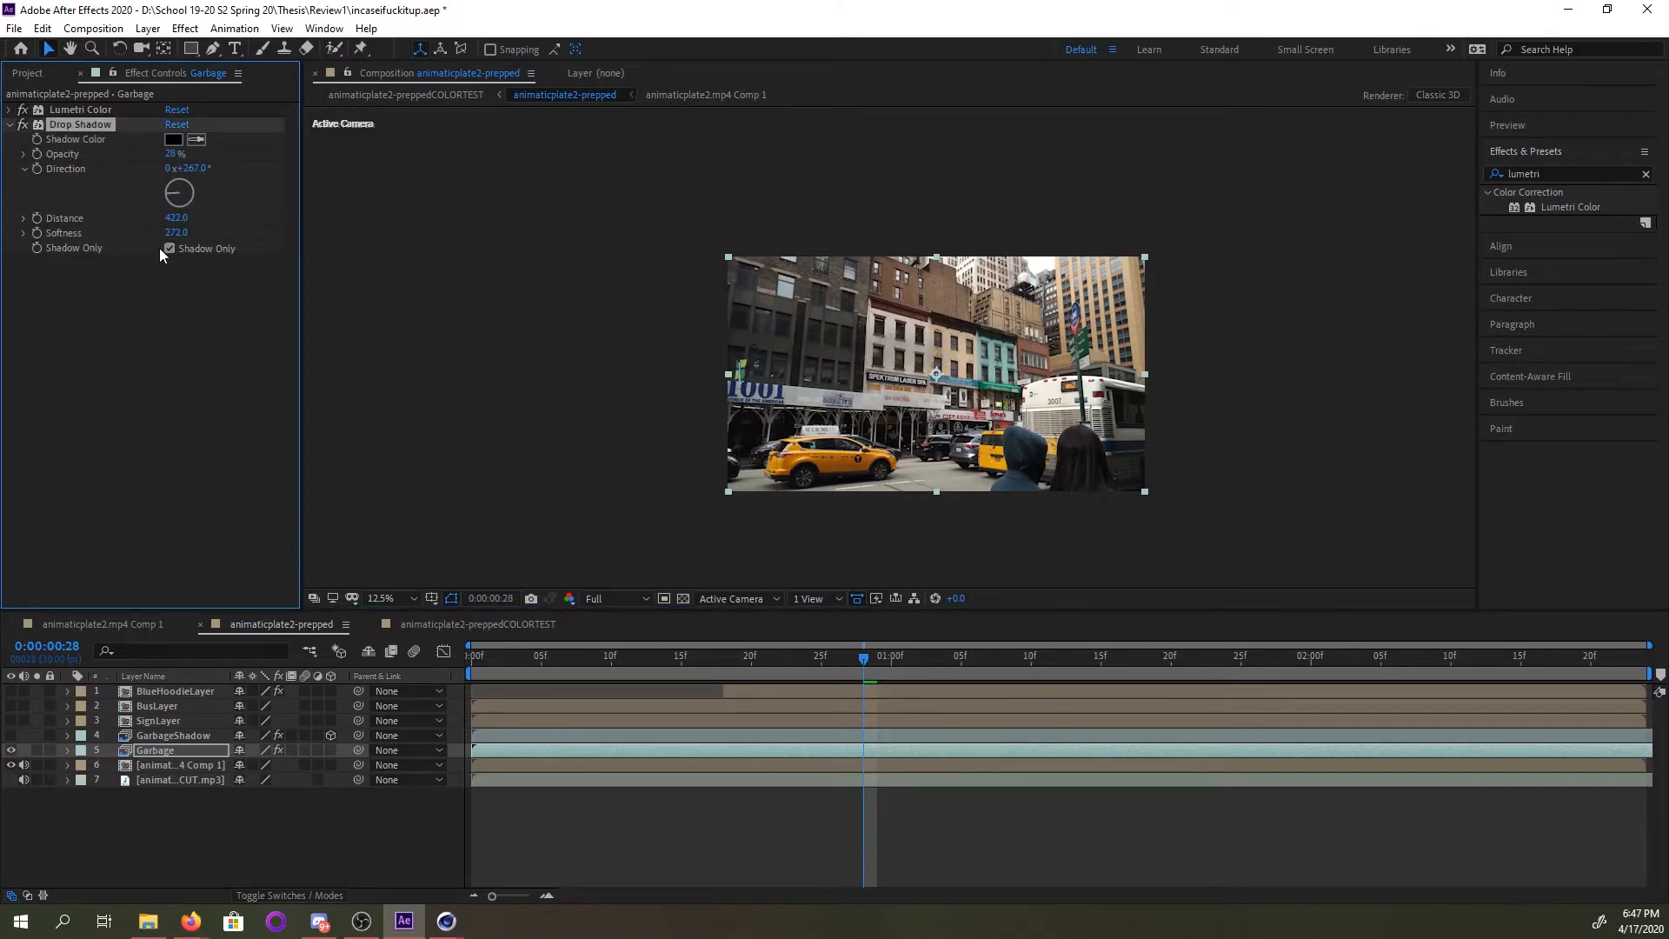
{"action": "left_click", "coordinate": [170, 248]}
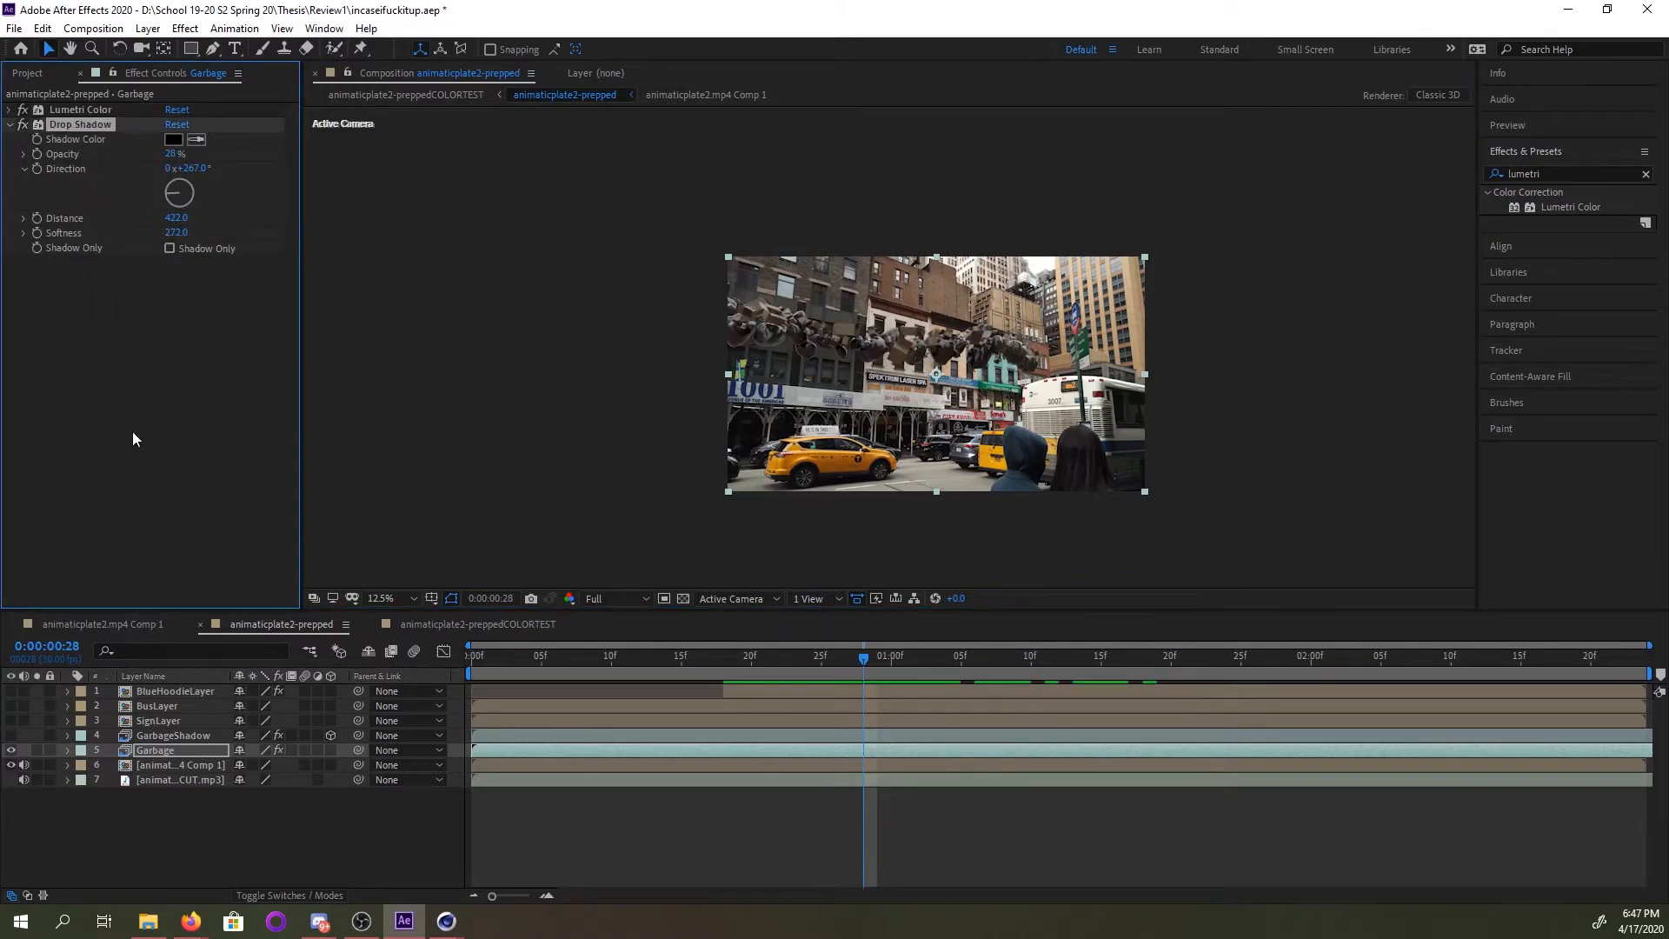
Make the GarbageShadow layer visible and select it to display its Drop Shadow settings and ground plane over the street.
{"action": "left_click", "coordinate": [10, 735]}
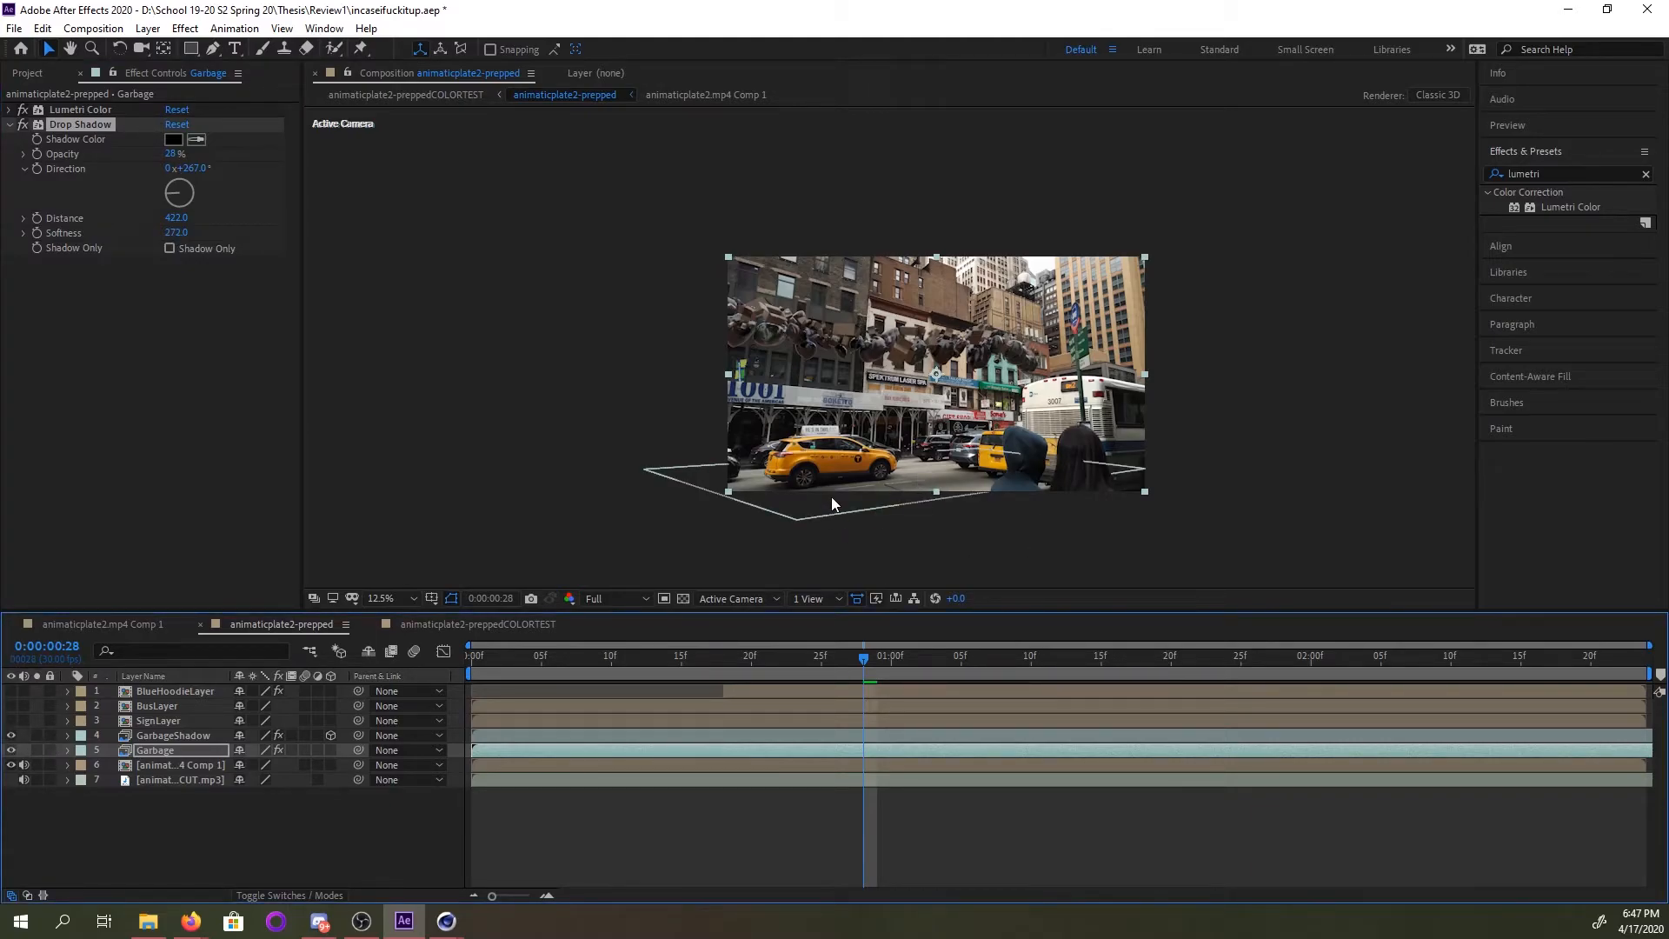
{"action": "key", "text": "period"}
{"action": "left_click_drag", "start_coordinate": [925, 487], "coordinate": [934, 424]}
{"action": "key", "text": "v"}
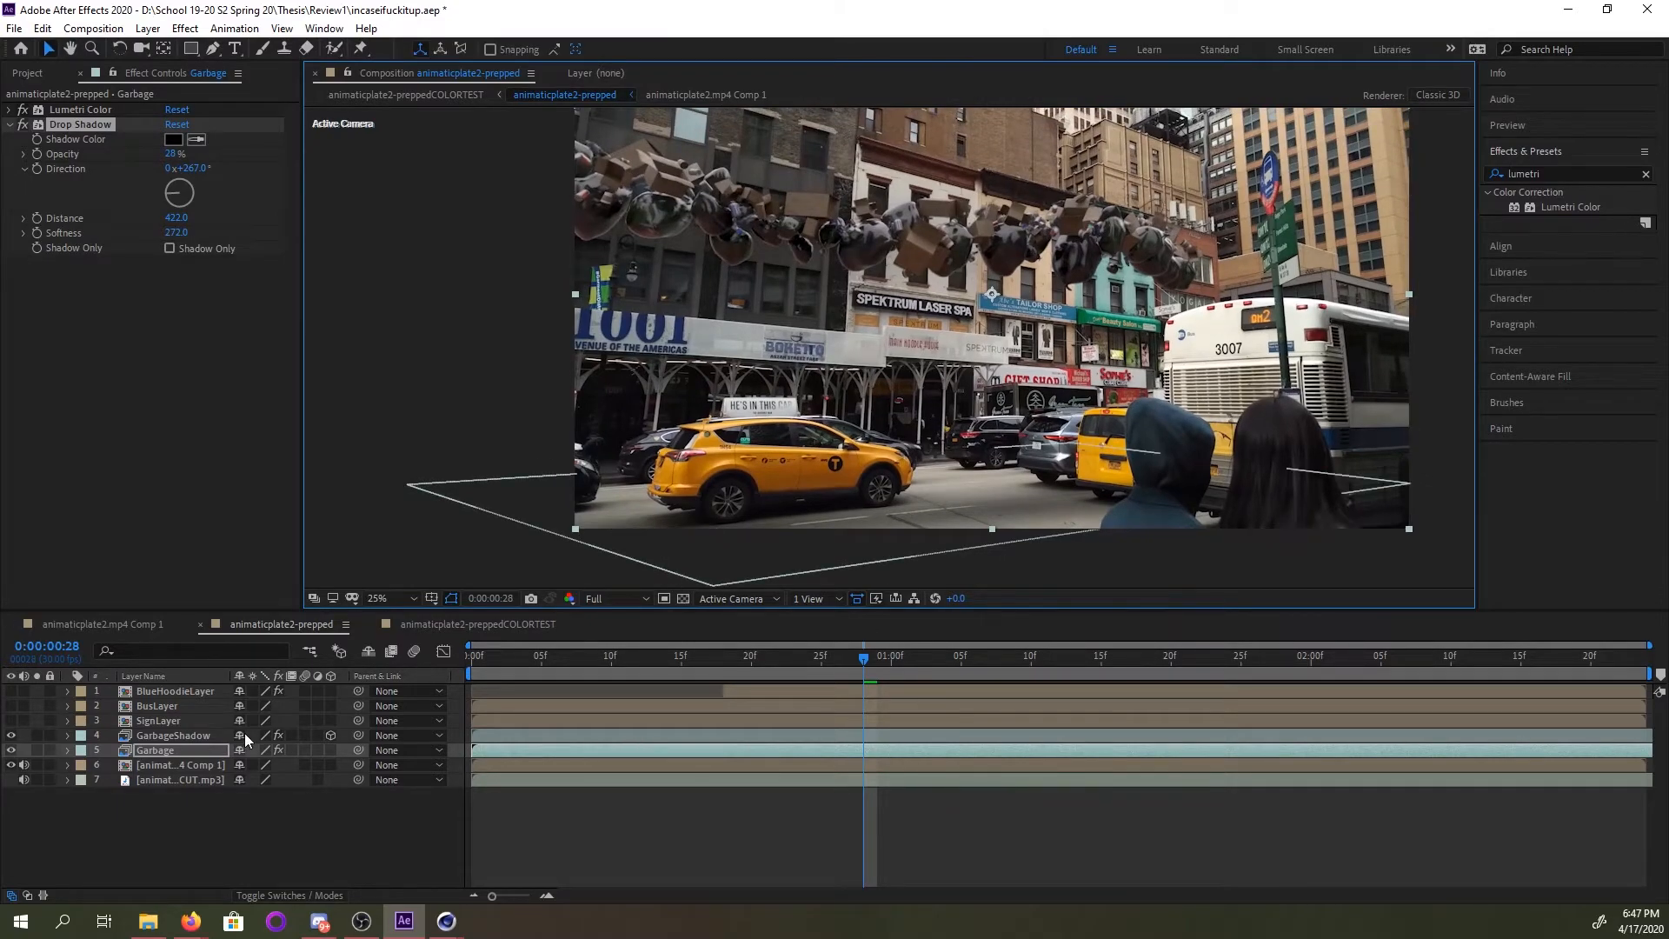
{"action": "left_click", "coordinate": [200, 737]}
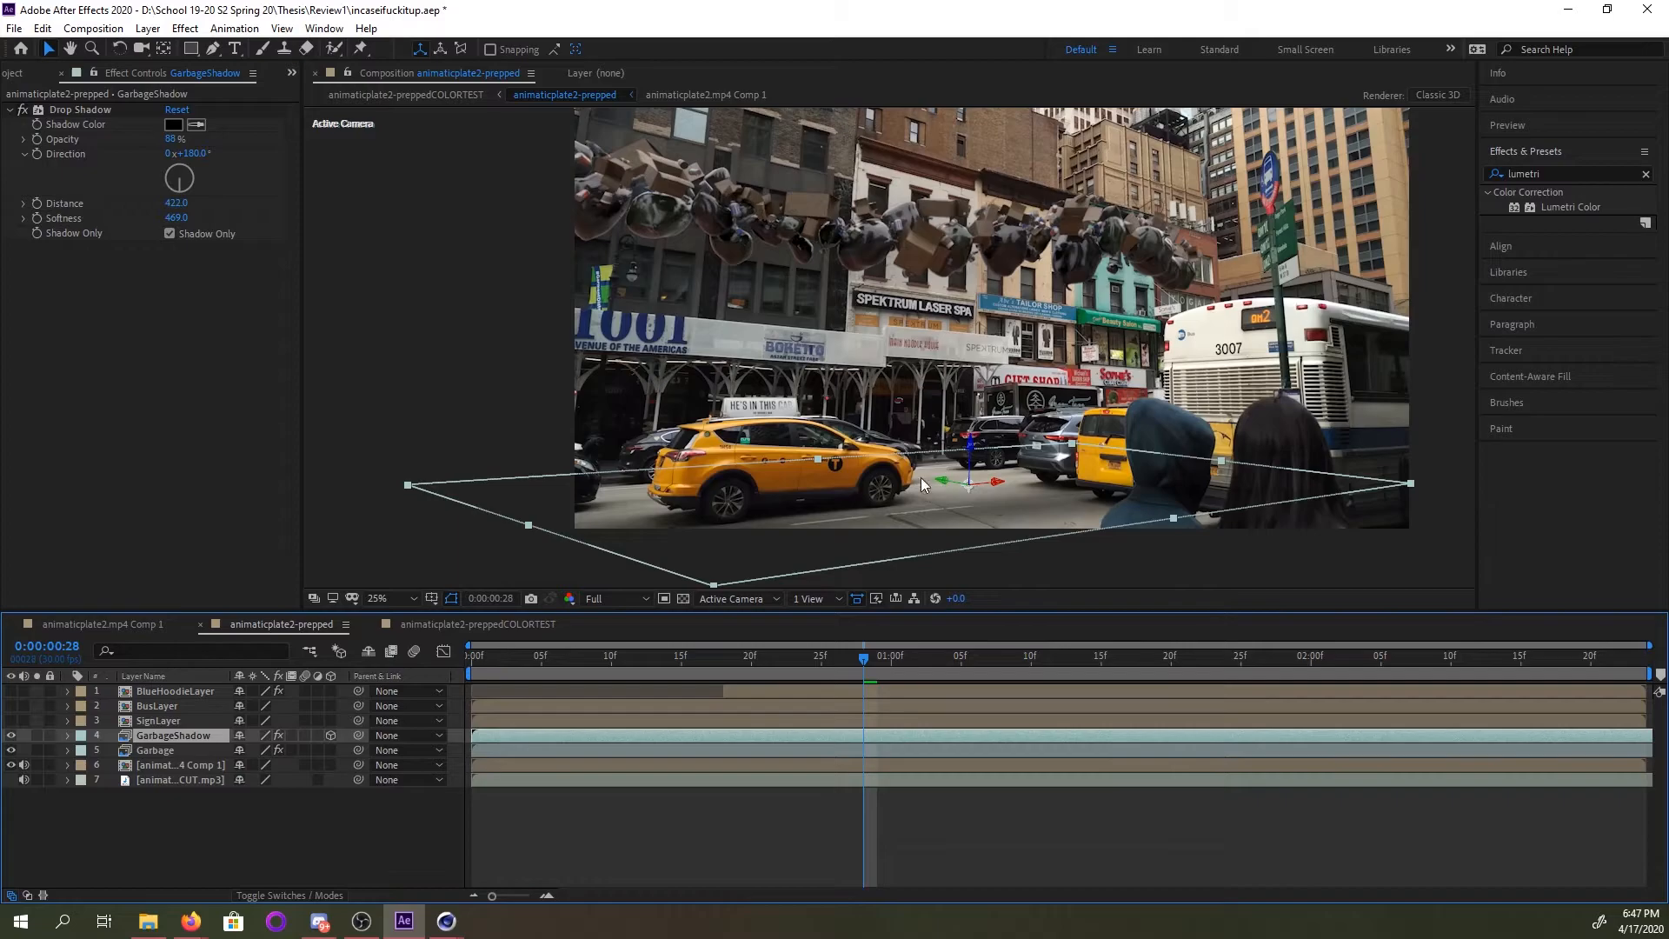
Scrub the composition to 0:00:02:00 and play it back from 0:00:00:22 to check the trash and its ground shadow.
{"action": "left_click", "coordinate": [856, 661]}
{"action": "left_click_drag", "start_coordinate": [856, 661], "coordinate": [1311, 658]}
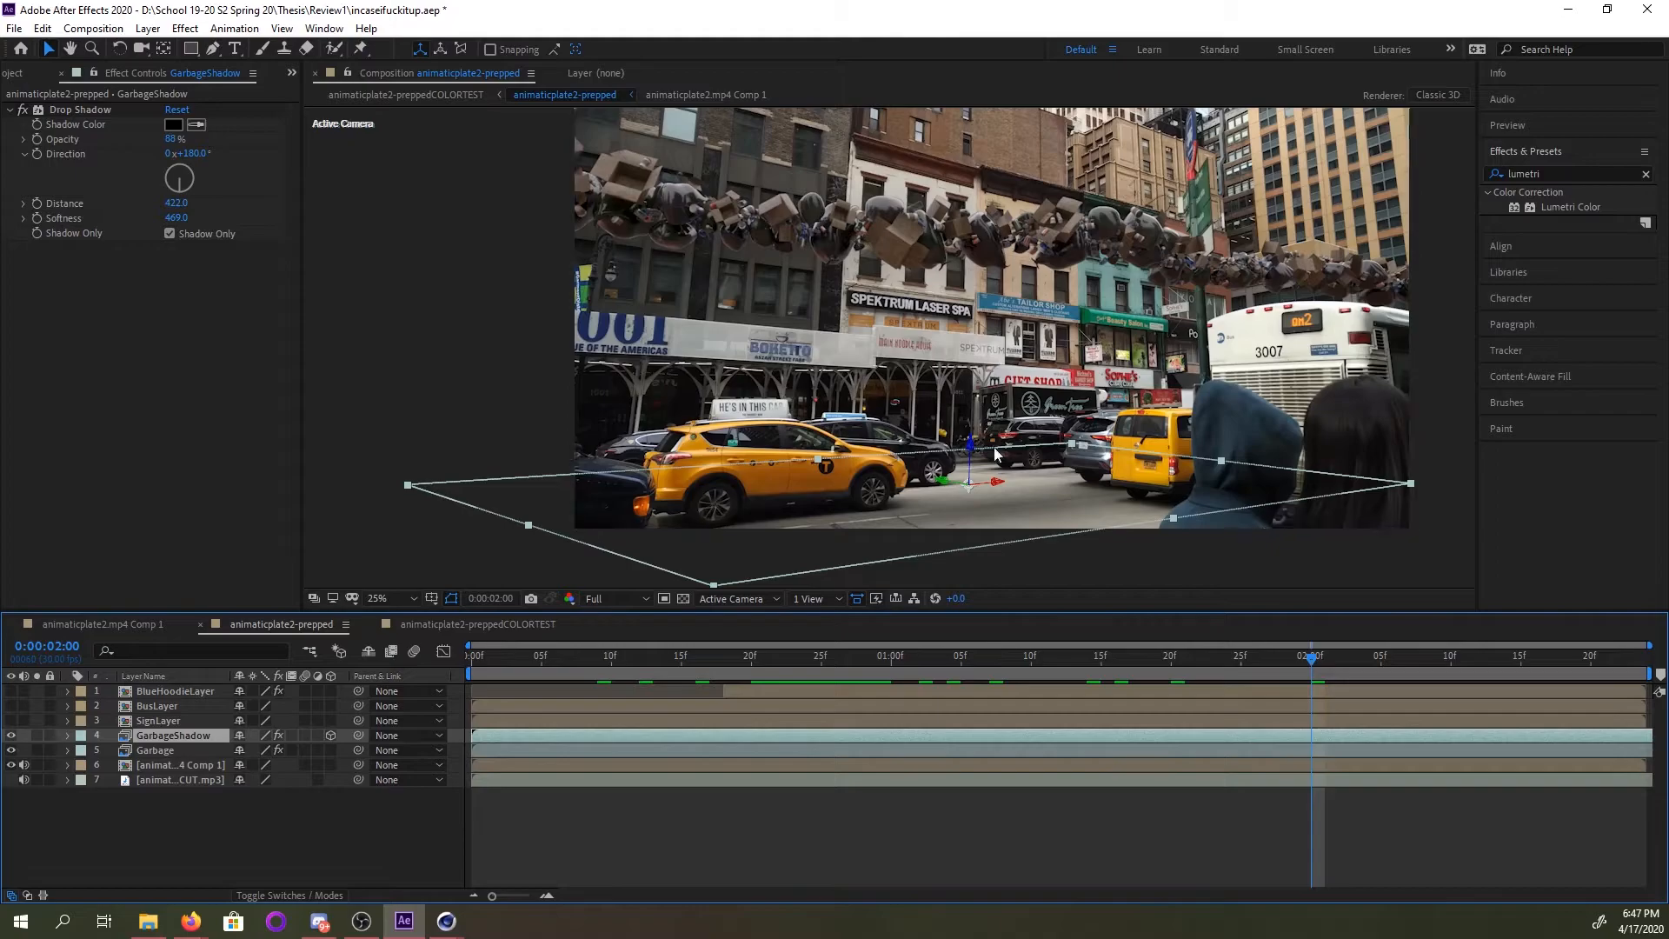
{"action": "key", "text": "comma"}
{"action": "left_click_drag", "start_coordinate": [1130, 659], "coordinate": [780, 658]}
{"action": "key", "text": "space"}
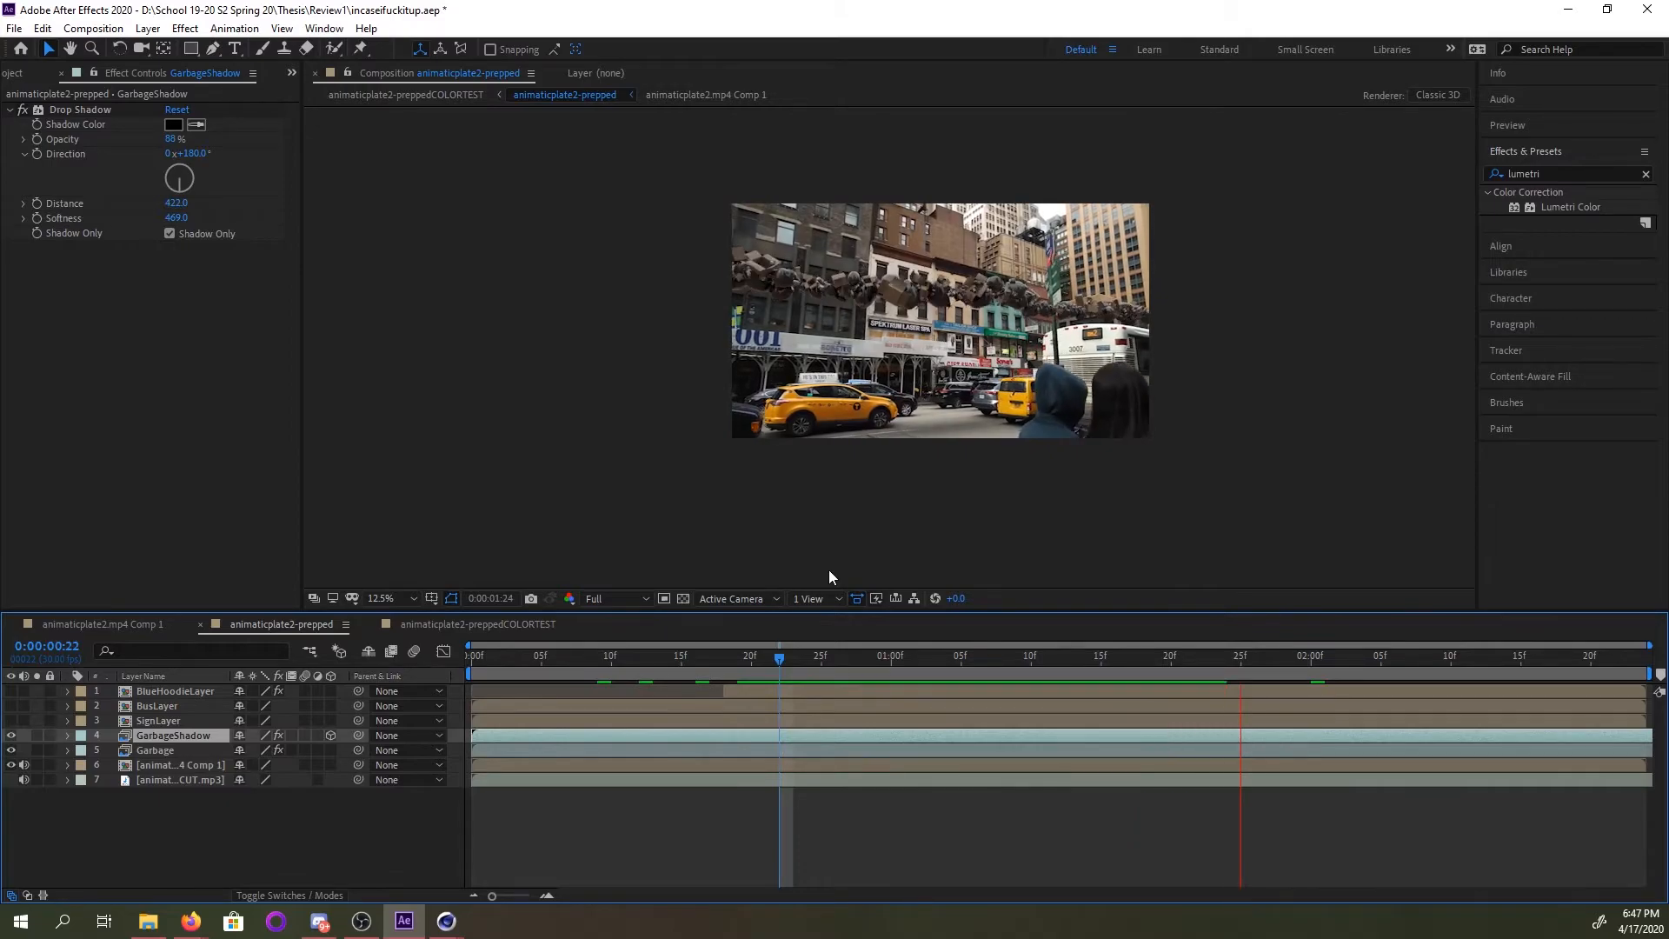
{"action": "key", "text": "space"}
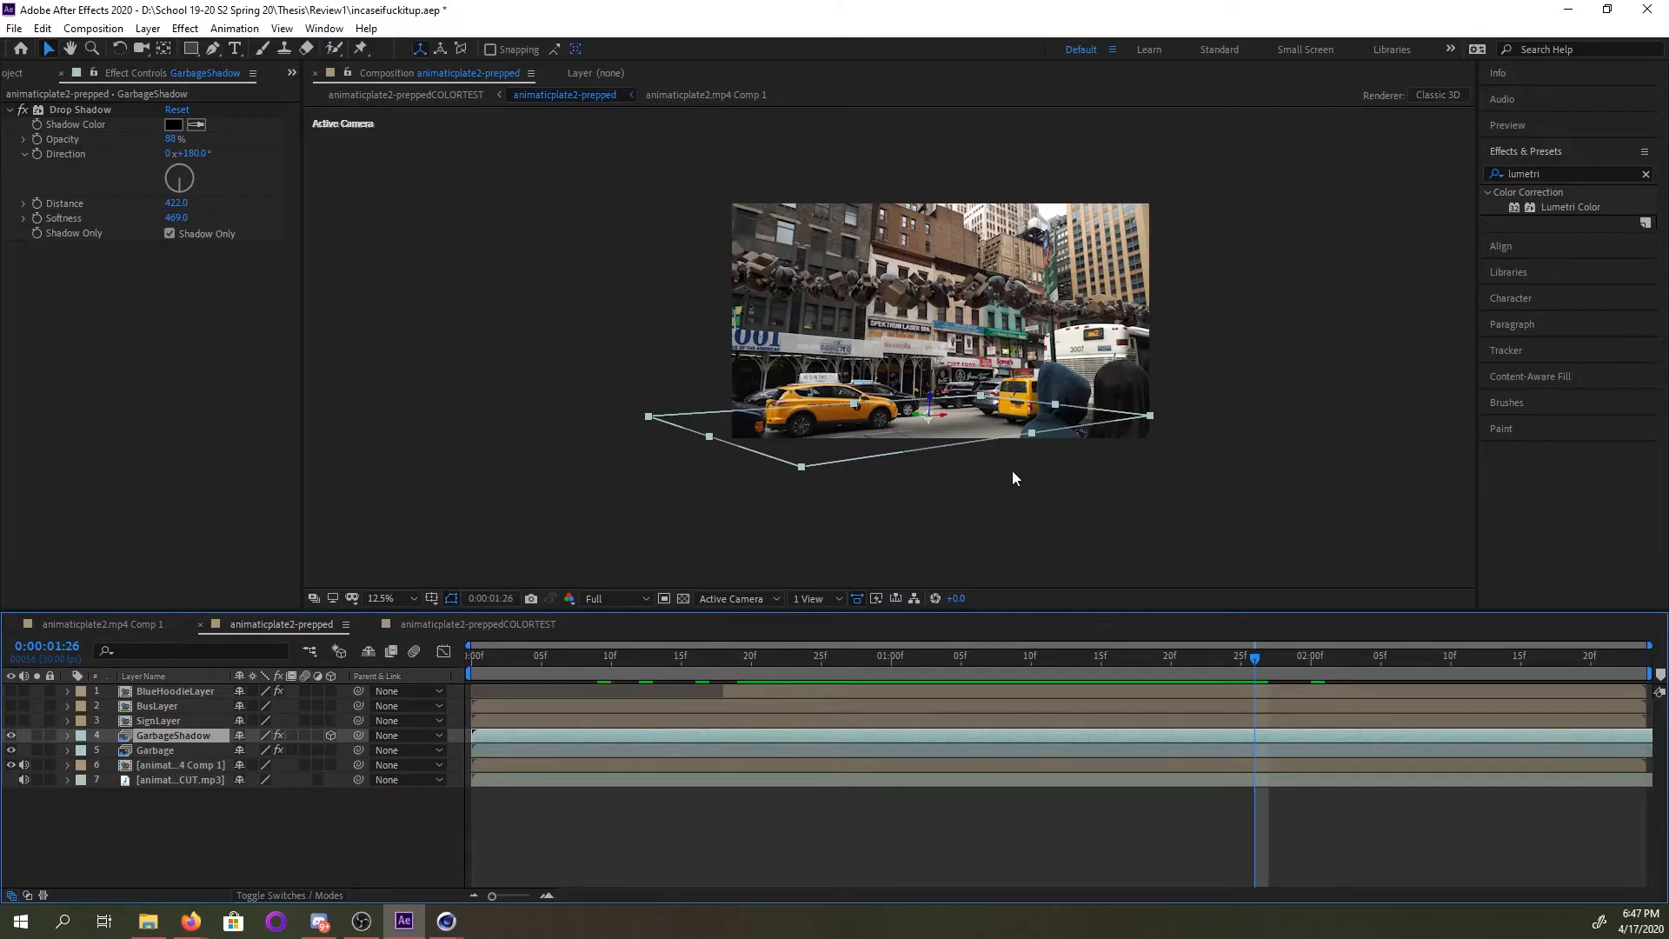
Zoom in on the trash where it passes the street sign and bus at 0:00:01:26, then return the view to 25%.
{"action": "key", "text": "period"}
{"action": "key", "text": "h"}
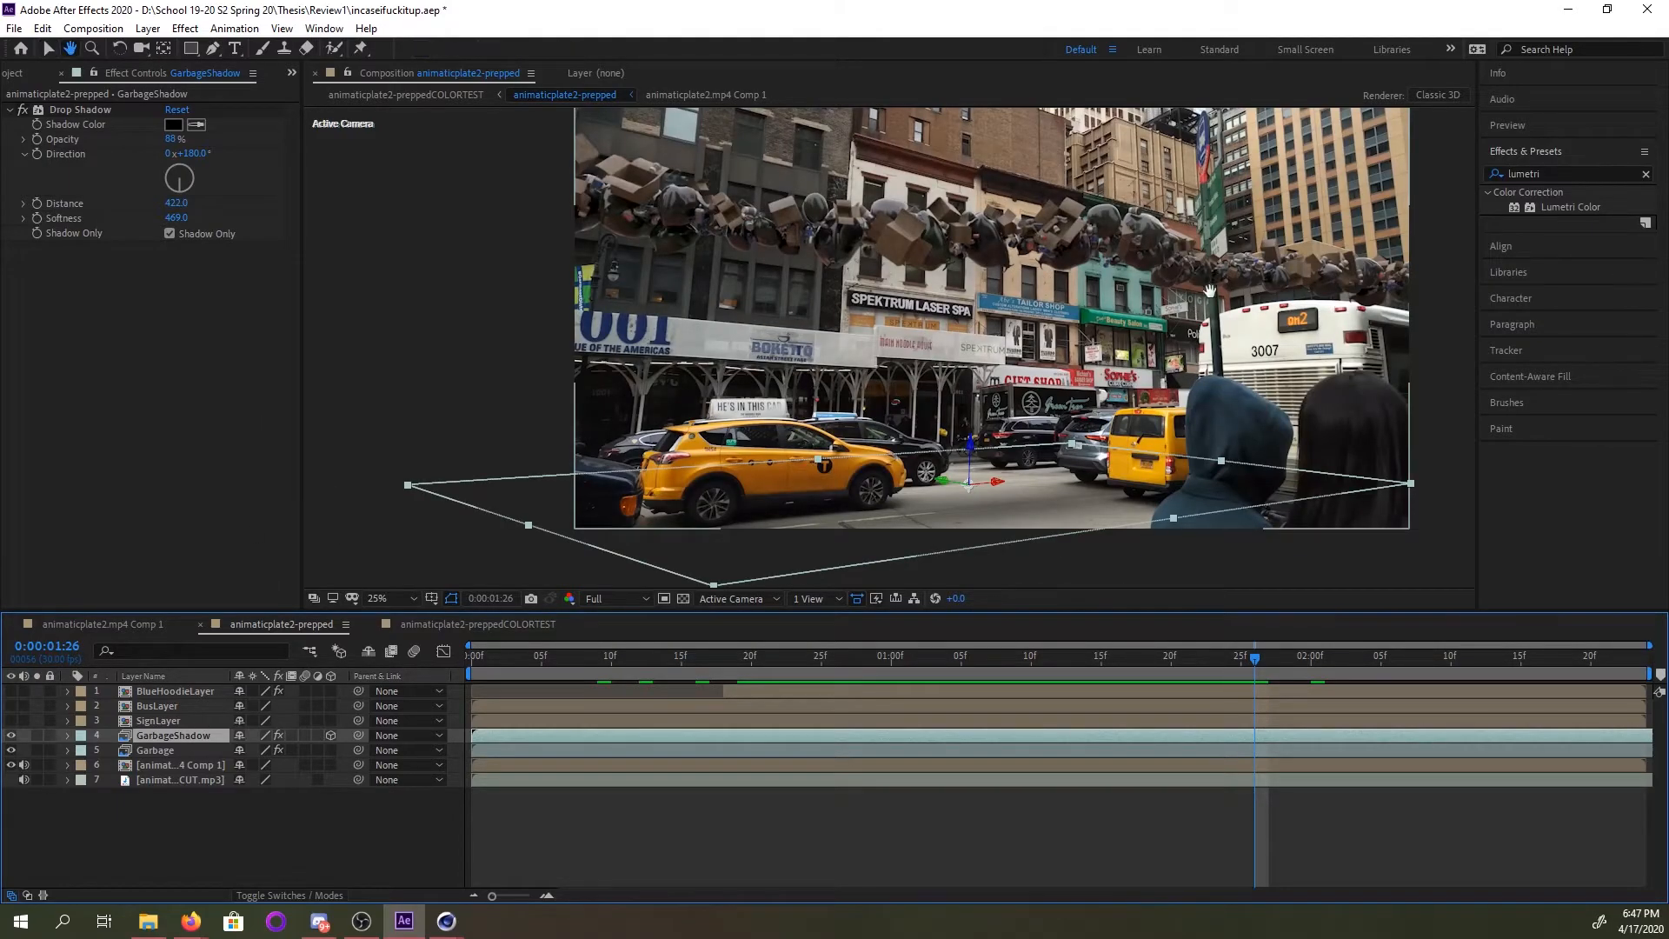
{"action": "left_click_drag", "start_coordinate": [1223, 327], "coordinate": [1130, 360]}
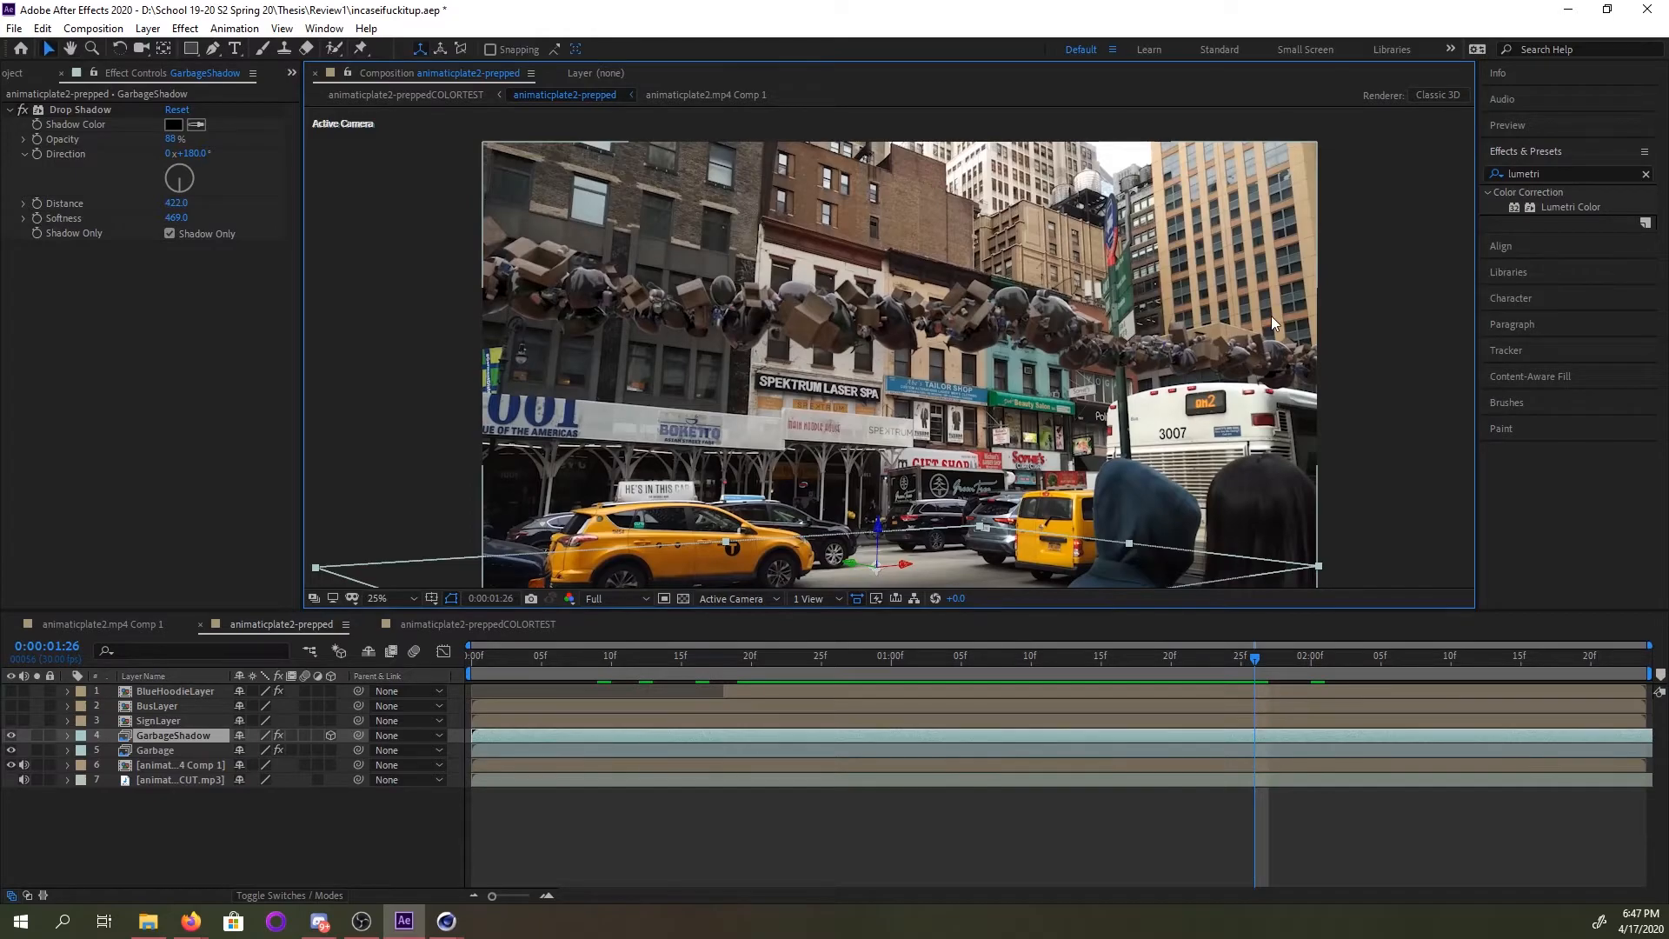
{"action": "scroll", "coordinate": [1271, 315], "scroll_direction": "up", "scroll_amount": 2}
{"action": "left_click_drag", "start_coordinate": [1297, 400], "coordinate": [686, 320]}
{"action": "key", "text": "v"}
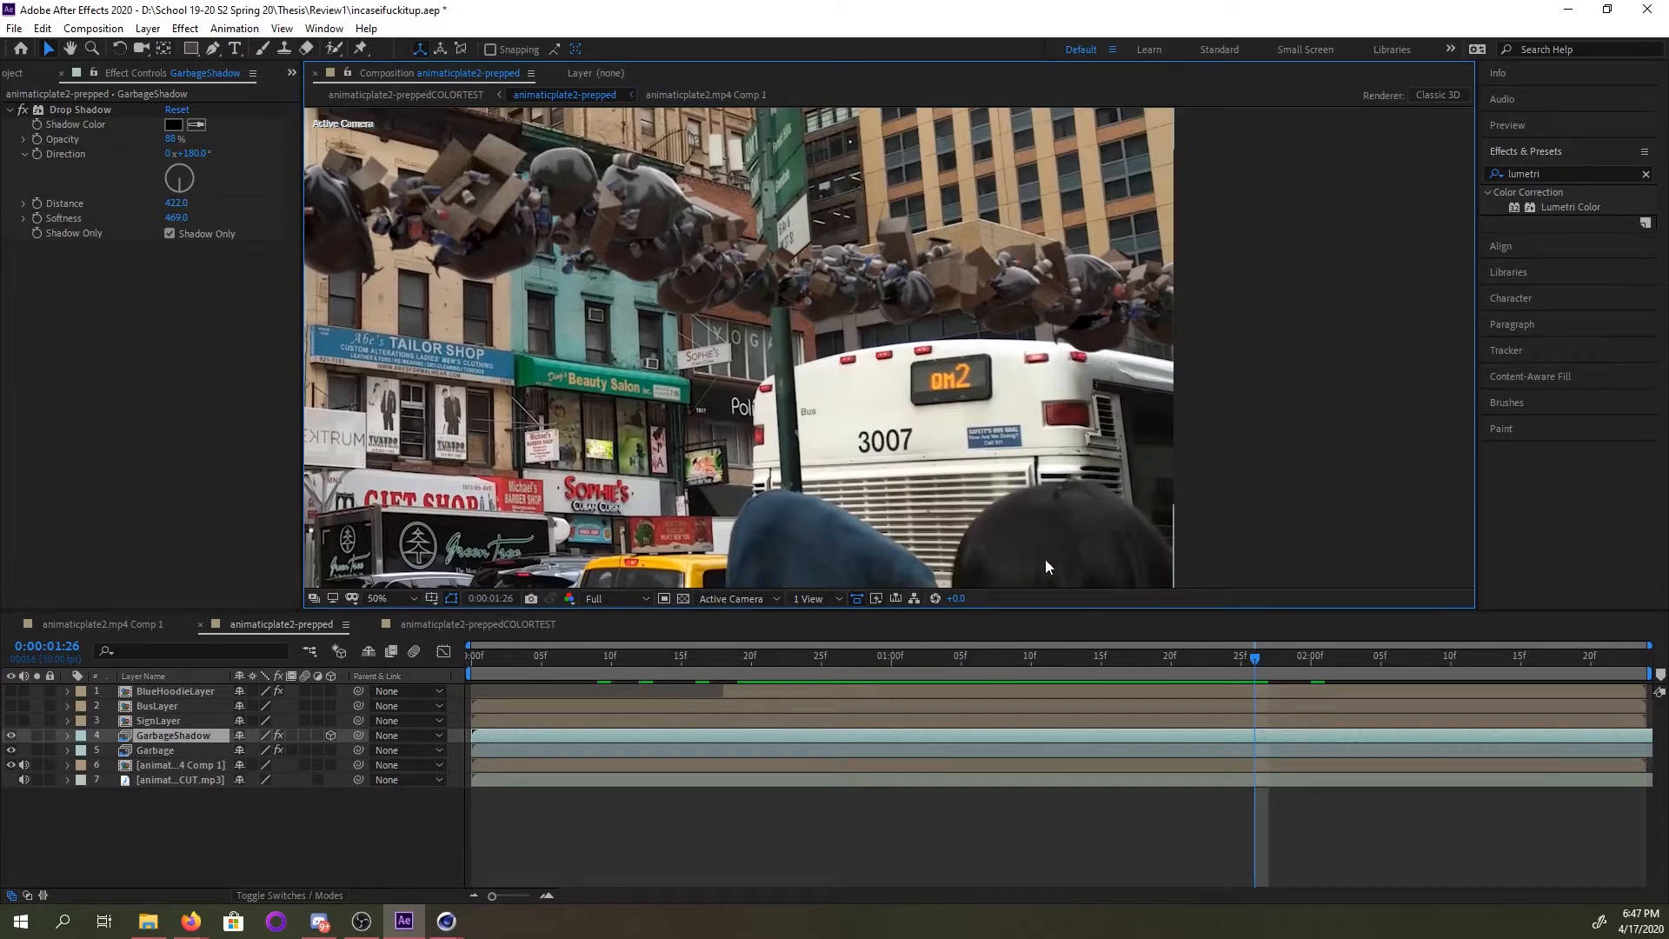
{"action": "scroll", "coordinate": [888, 347], "scroll_direction": "down", "scroll_amount": 2}
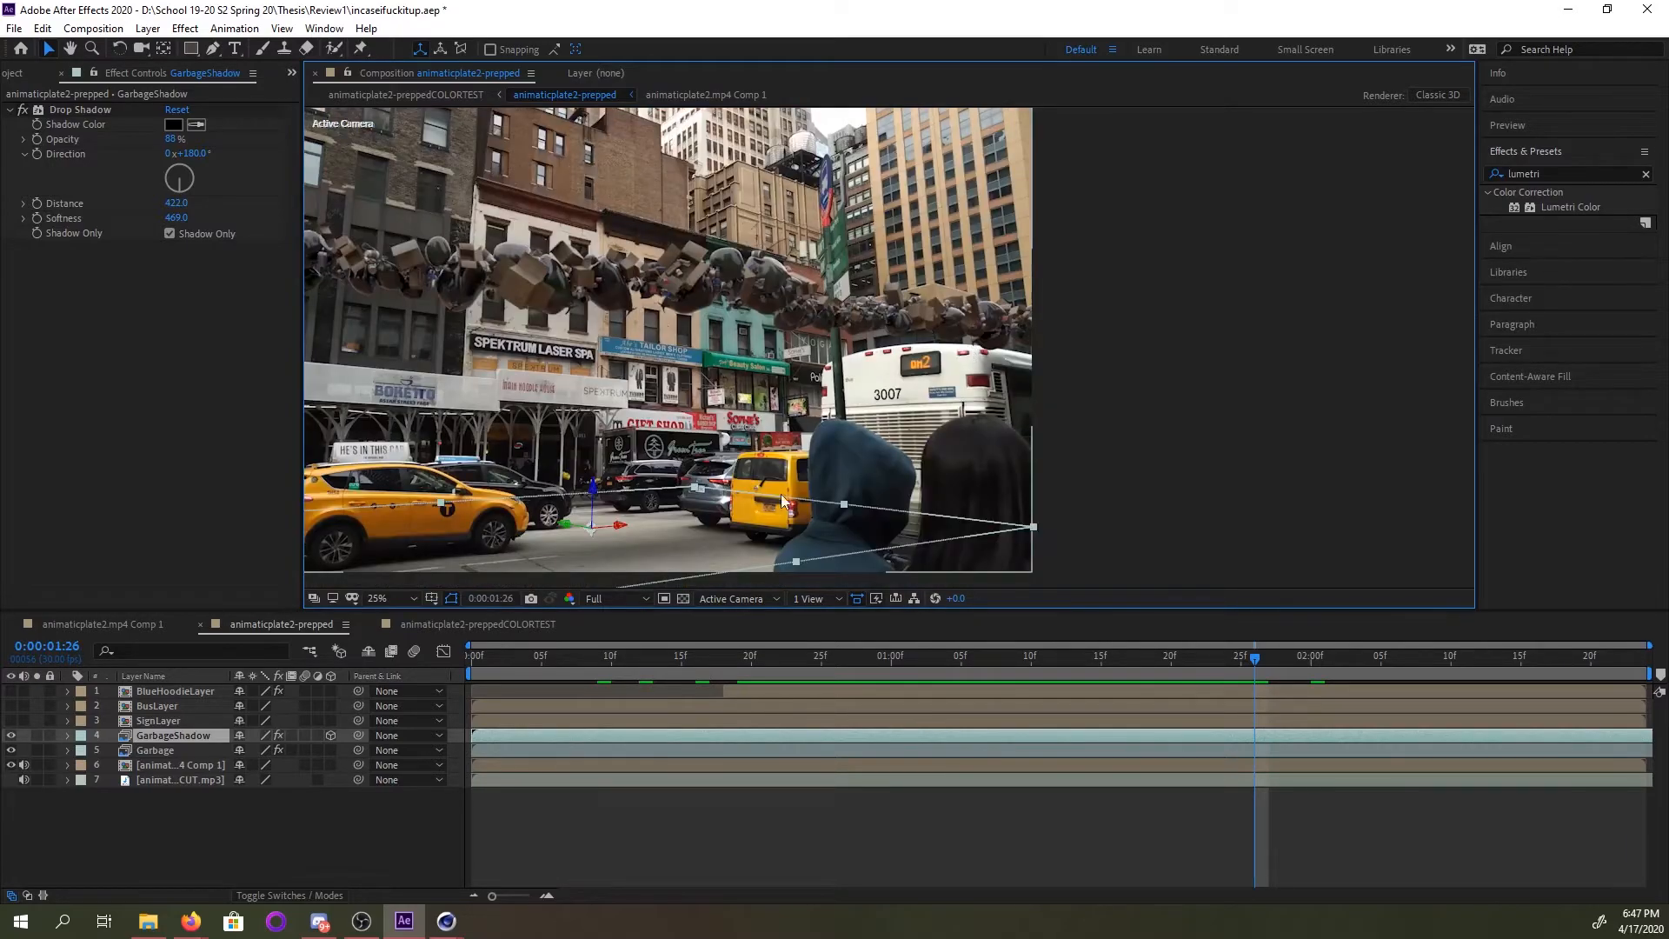
Play the composition from near the start and scrub to 0:00:01:15 to check where the trash overlaps foreground elements.
{"action": "left_click_drag", "start_coordinate": [1254, 658], "coordinate": [639, 654]}
{"action": "key", "text": "space"}
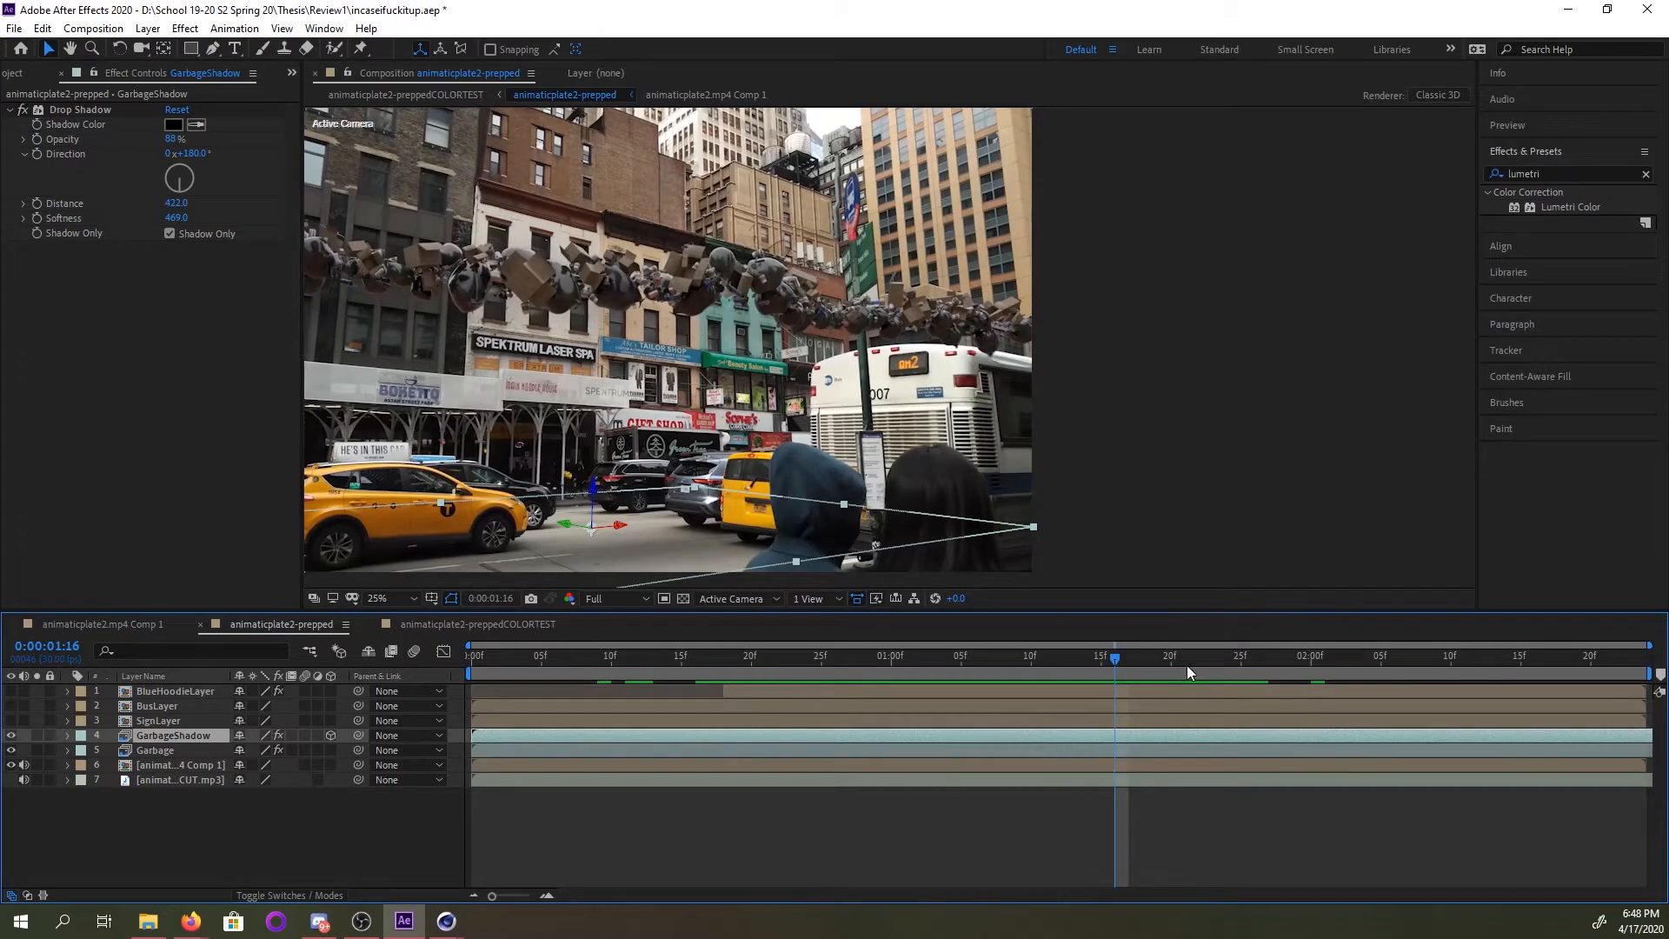
{"action": "left_click_drag", "start_coordinate": [1188, 659], "coordinate": [1104, 592]}
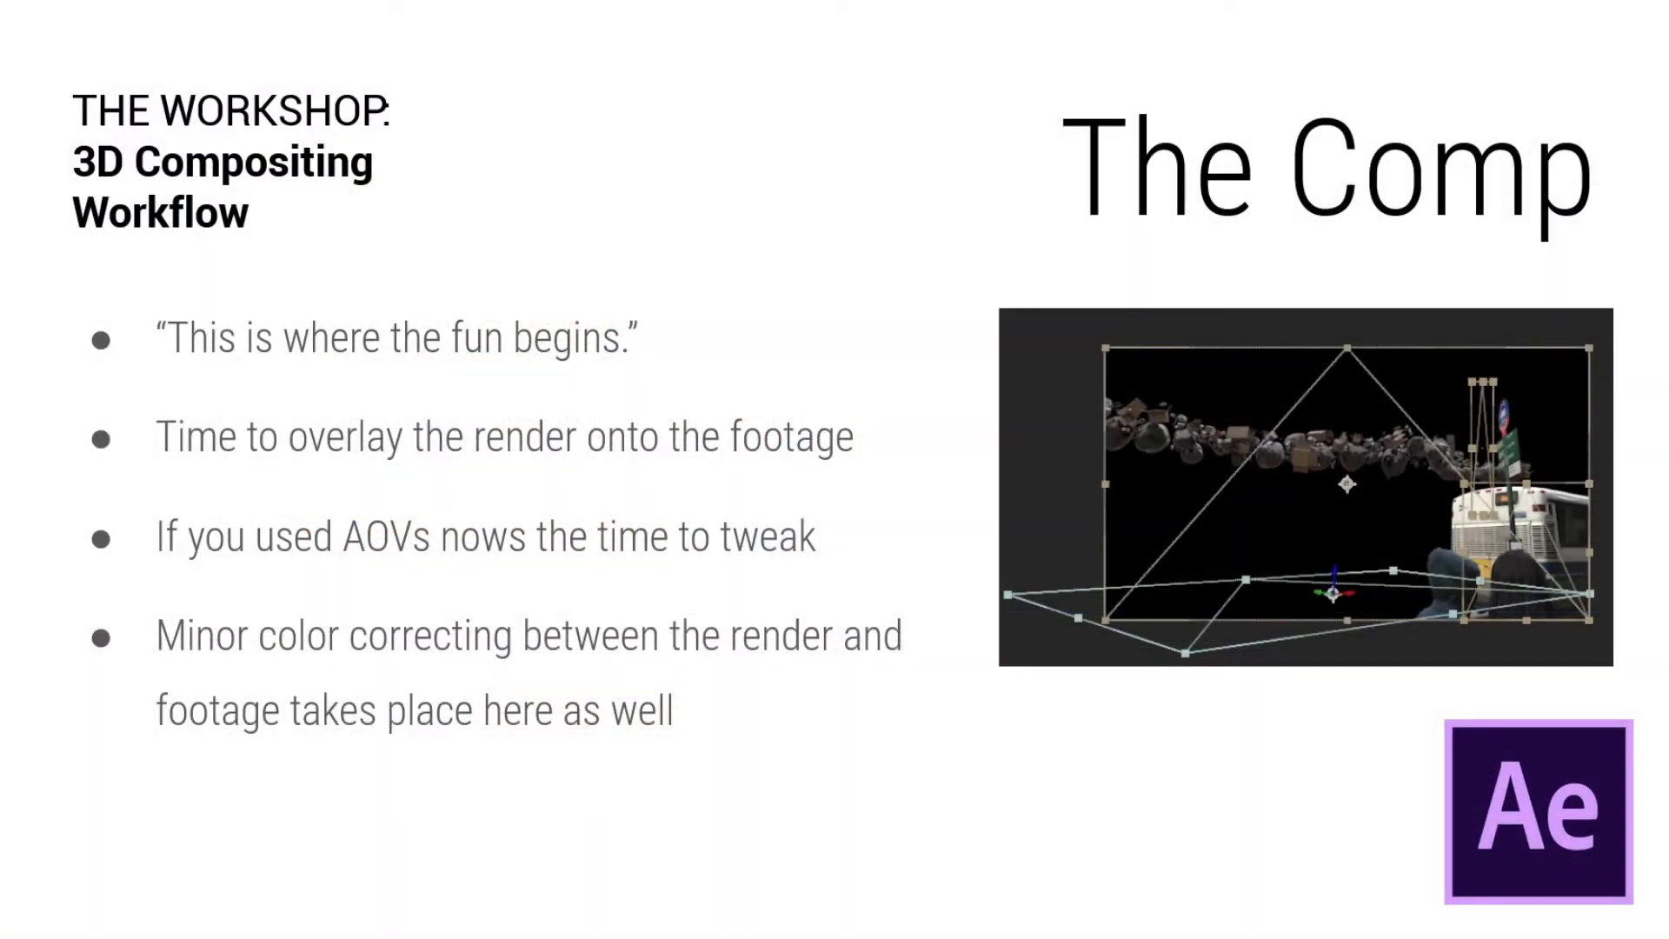
{"action": "key", "text": "Right"}
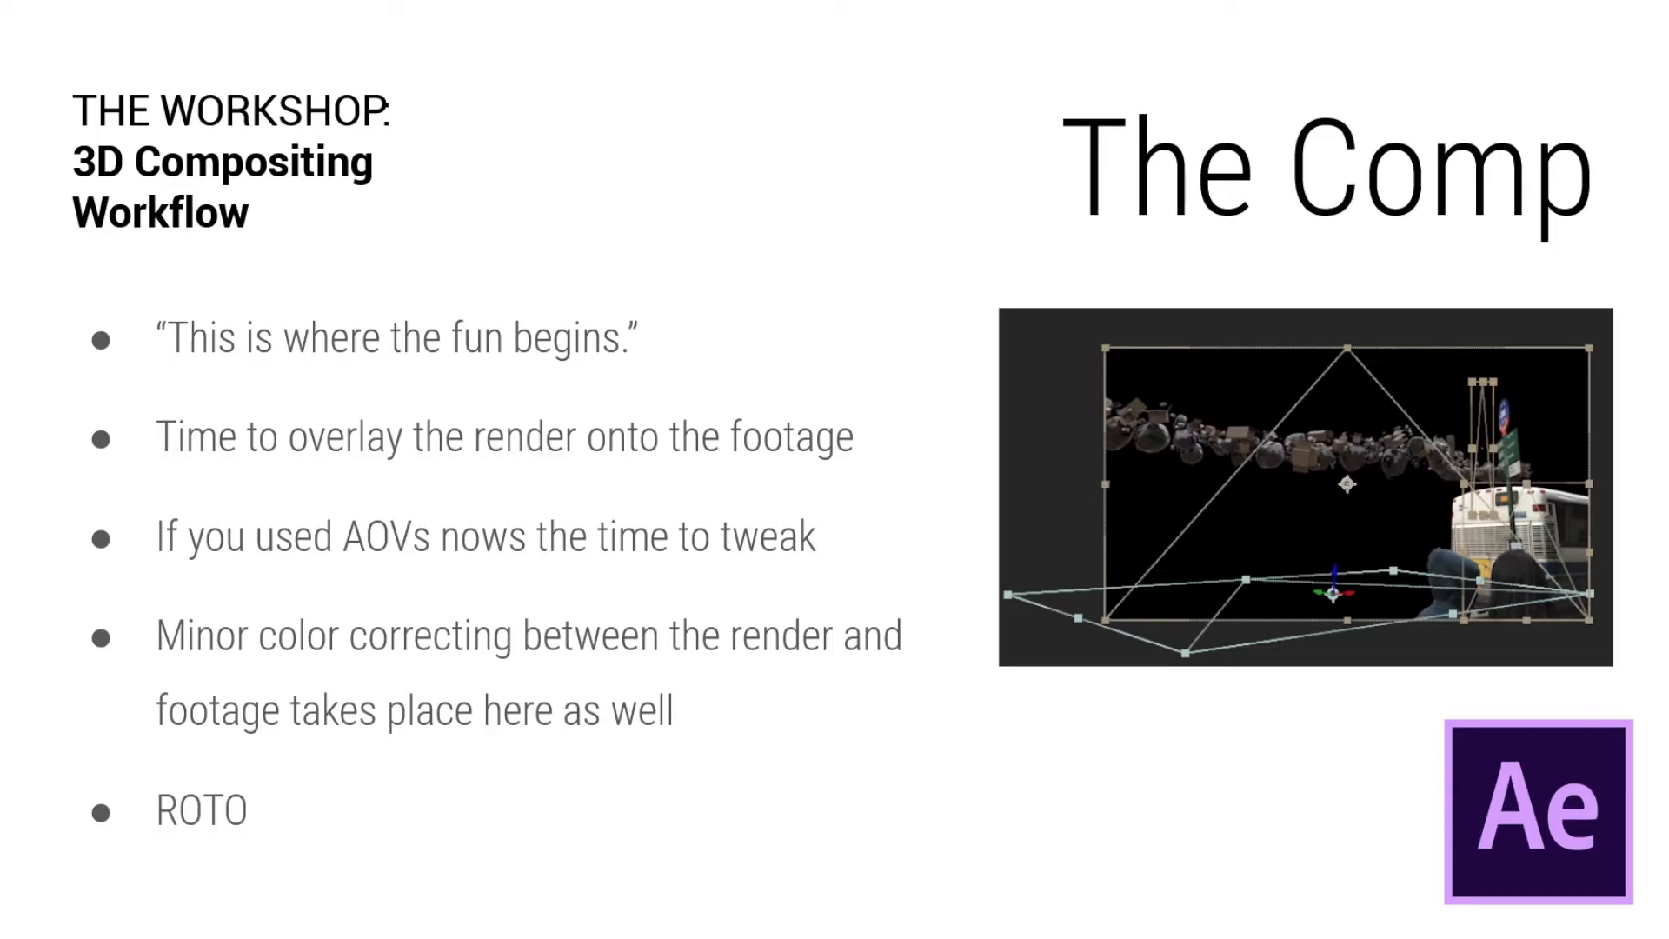
{"action": "key", "text": "Right"}
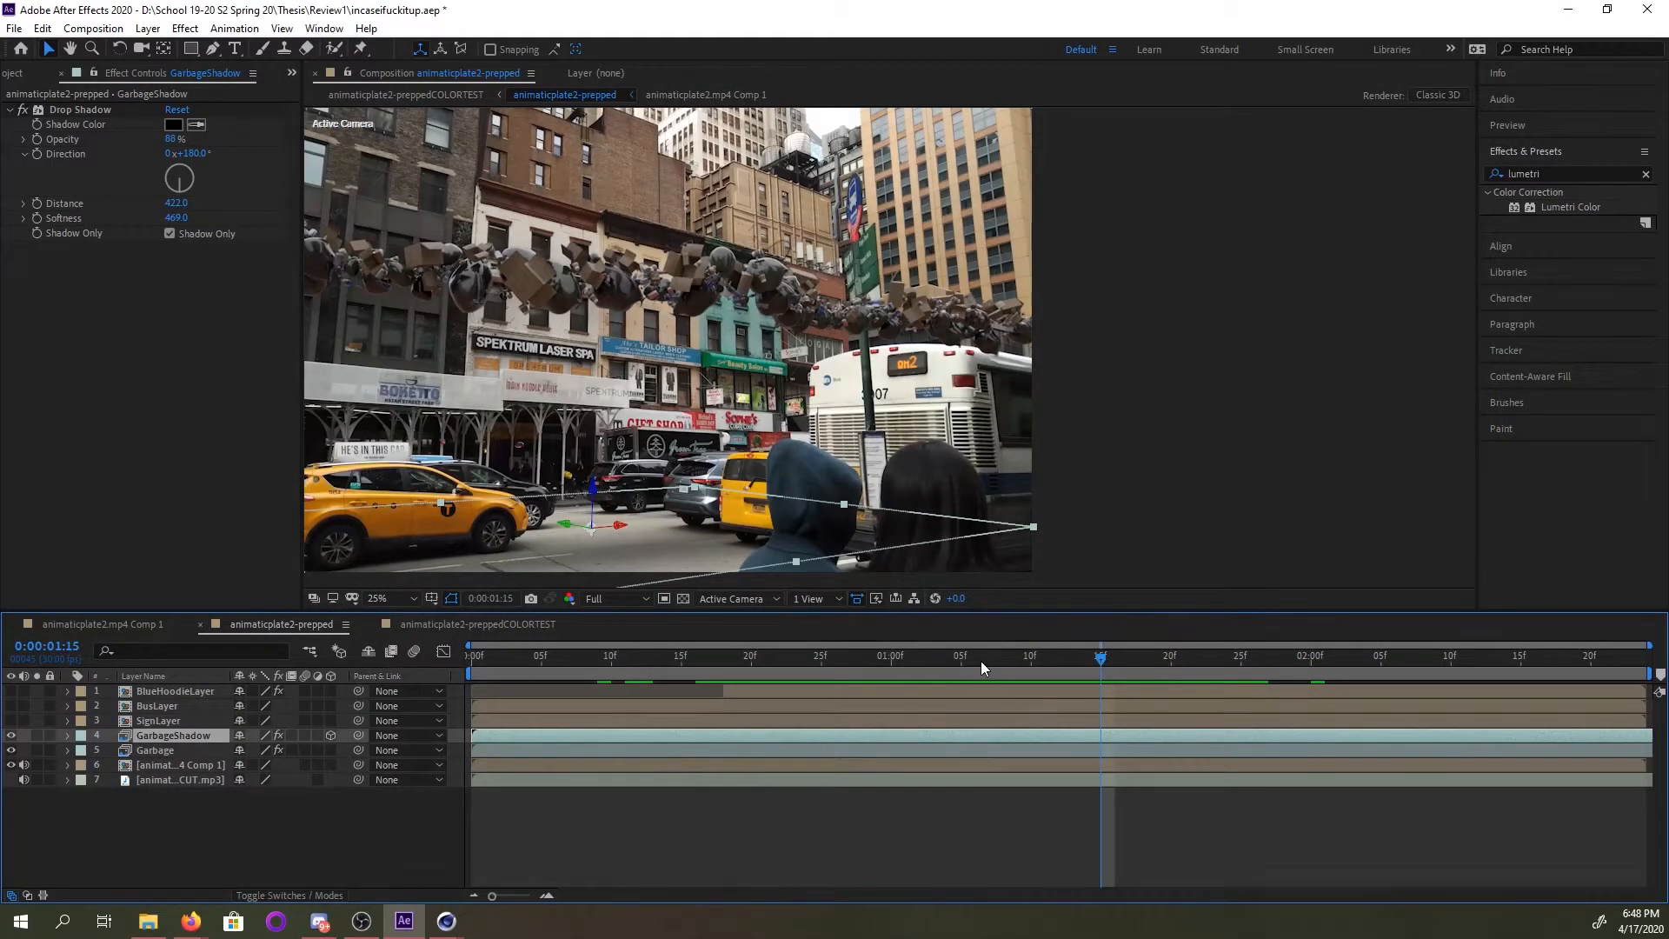
Scrub to 0:00:00:21 and select BlueHoodieLayer, BusLayer and SignLayer in turn to examine their outlines and effects.
{"action": "left_click_drag", "start_coordinate": [979, 659], "coordinate": [857, 655]}
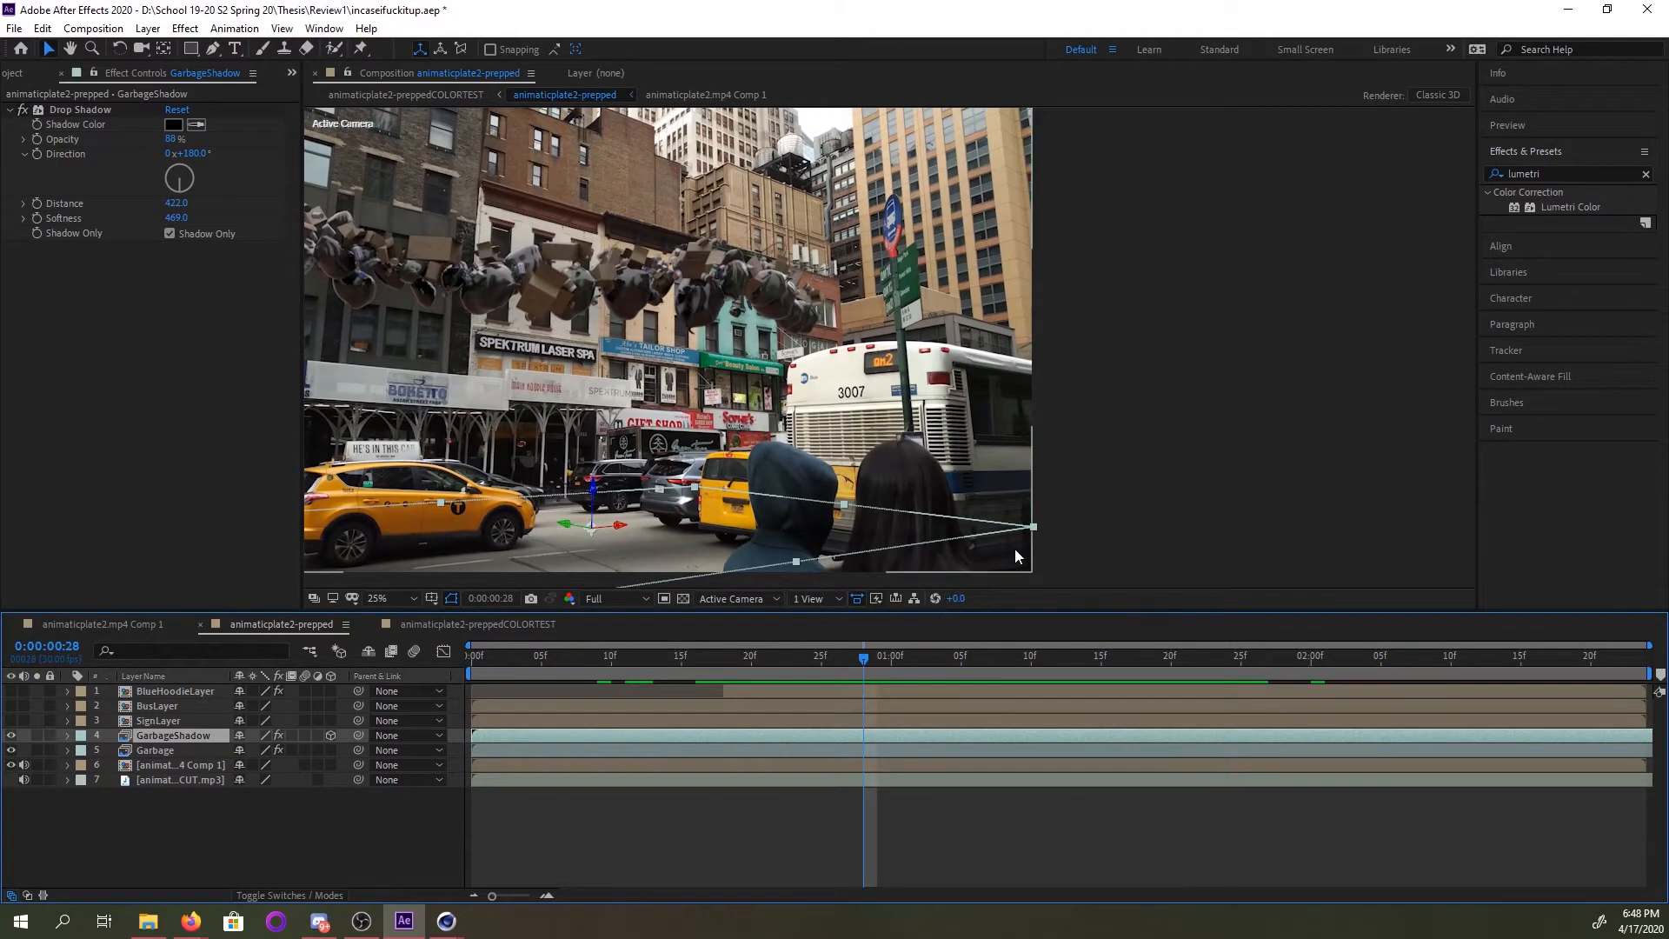
{"action": "left_click", "coordinate": [762, 666]}
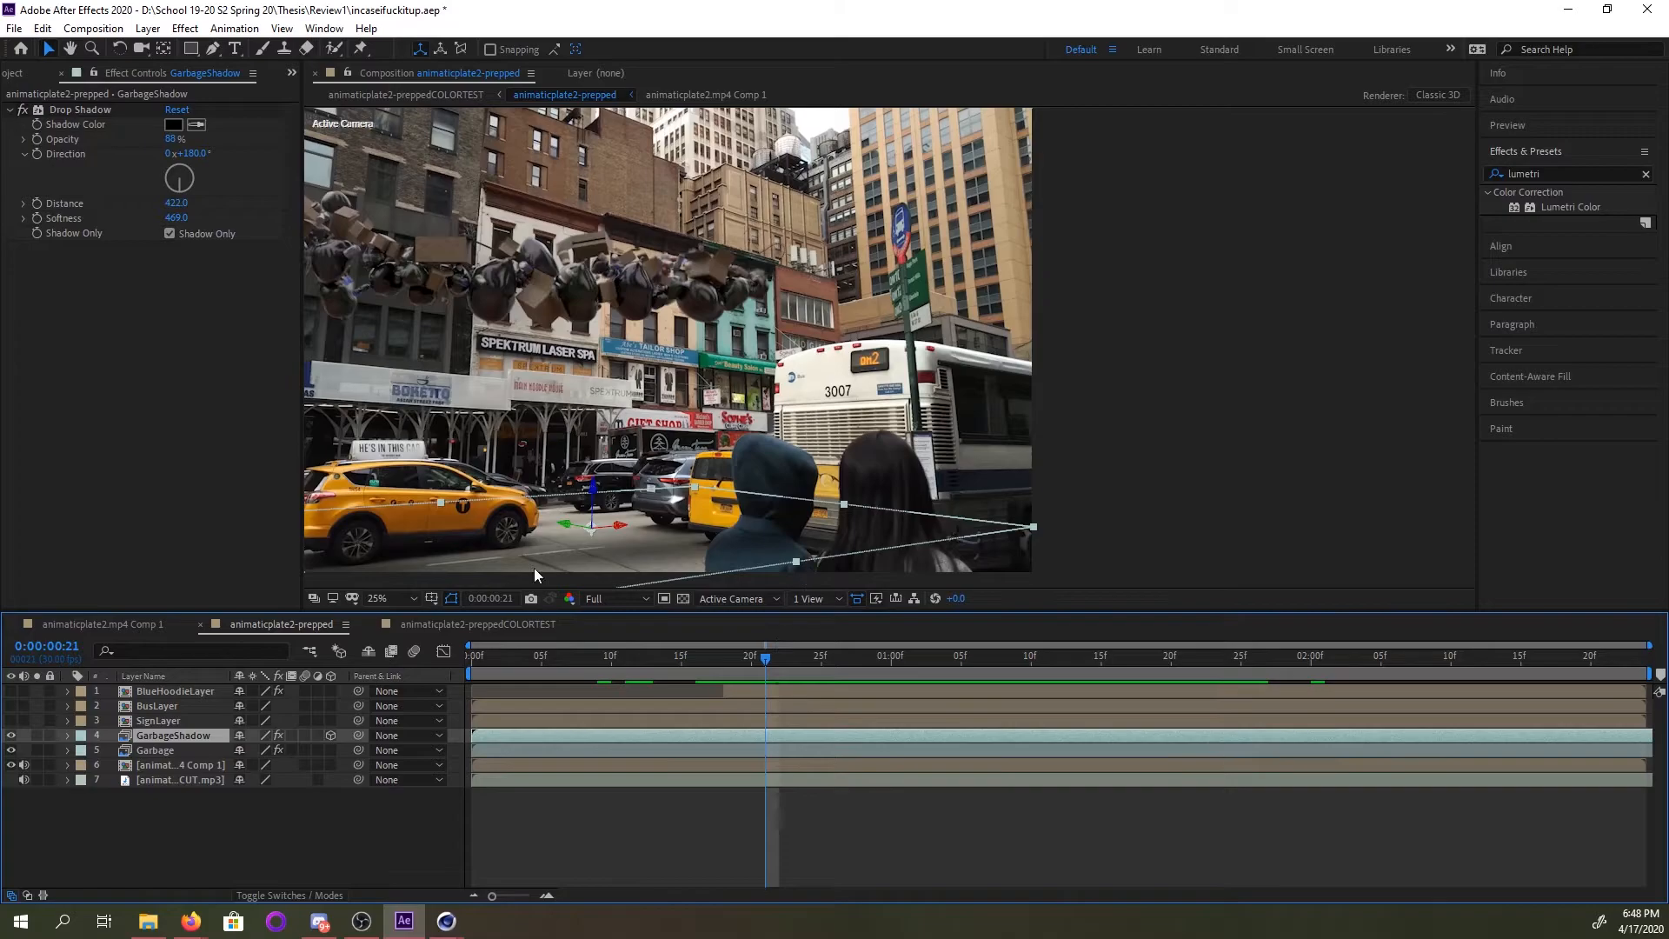
{"action": "left_click", "coordinate": [163, 706]}
{"action": "left_click", "coordinate": [179, 692]}
{"action": "left_click", "coordinate": [176, 706]}
{"action": "left_click", "coordinate": [179, 691]}
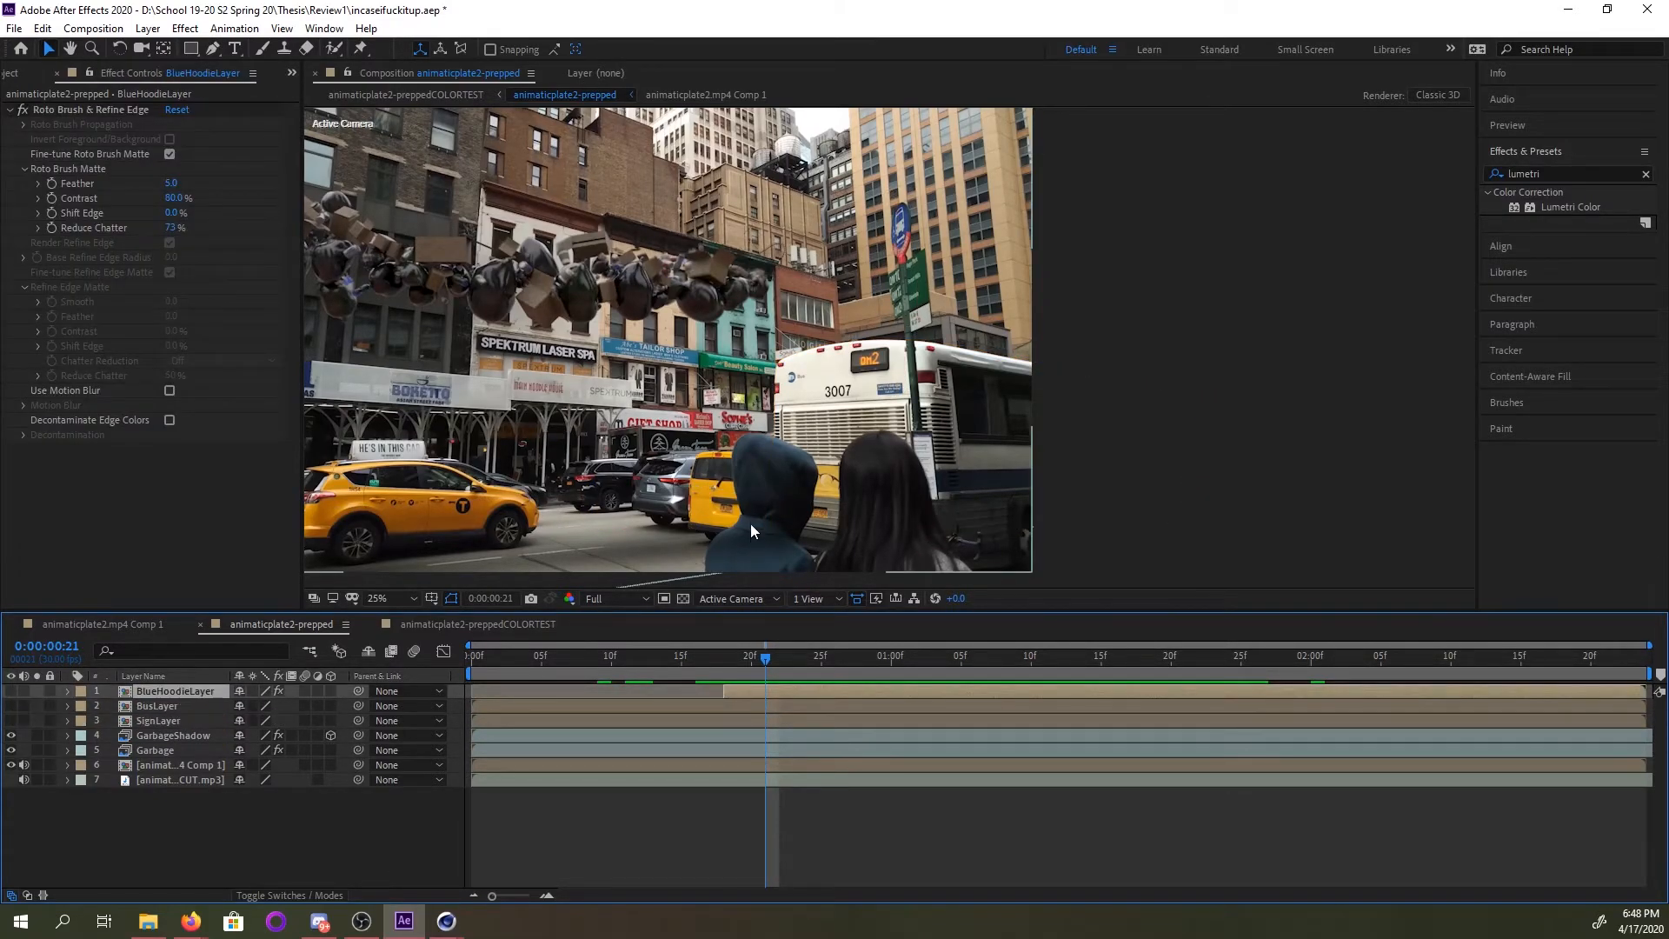
{"action": "left_click", "coordinate": [164, 706]}
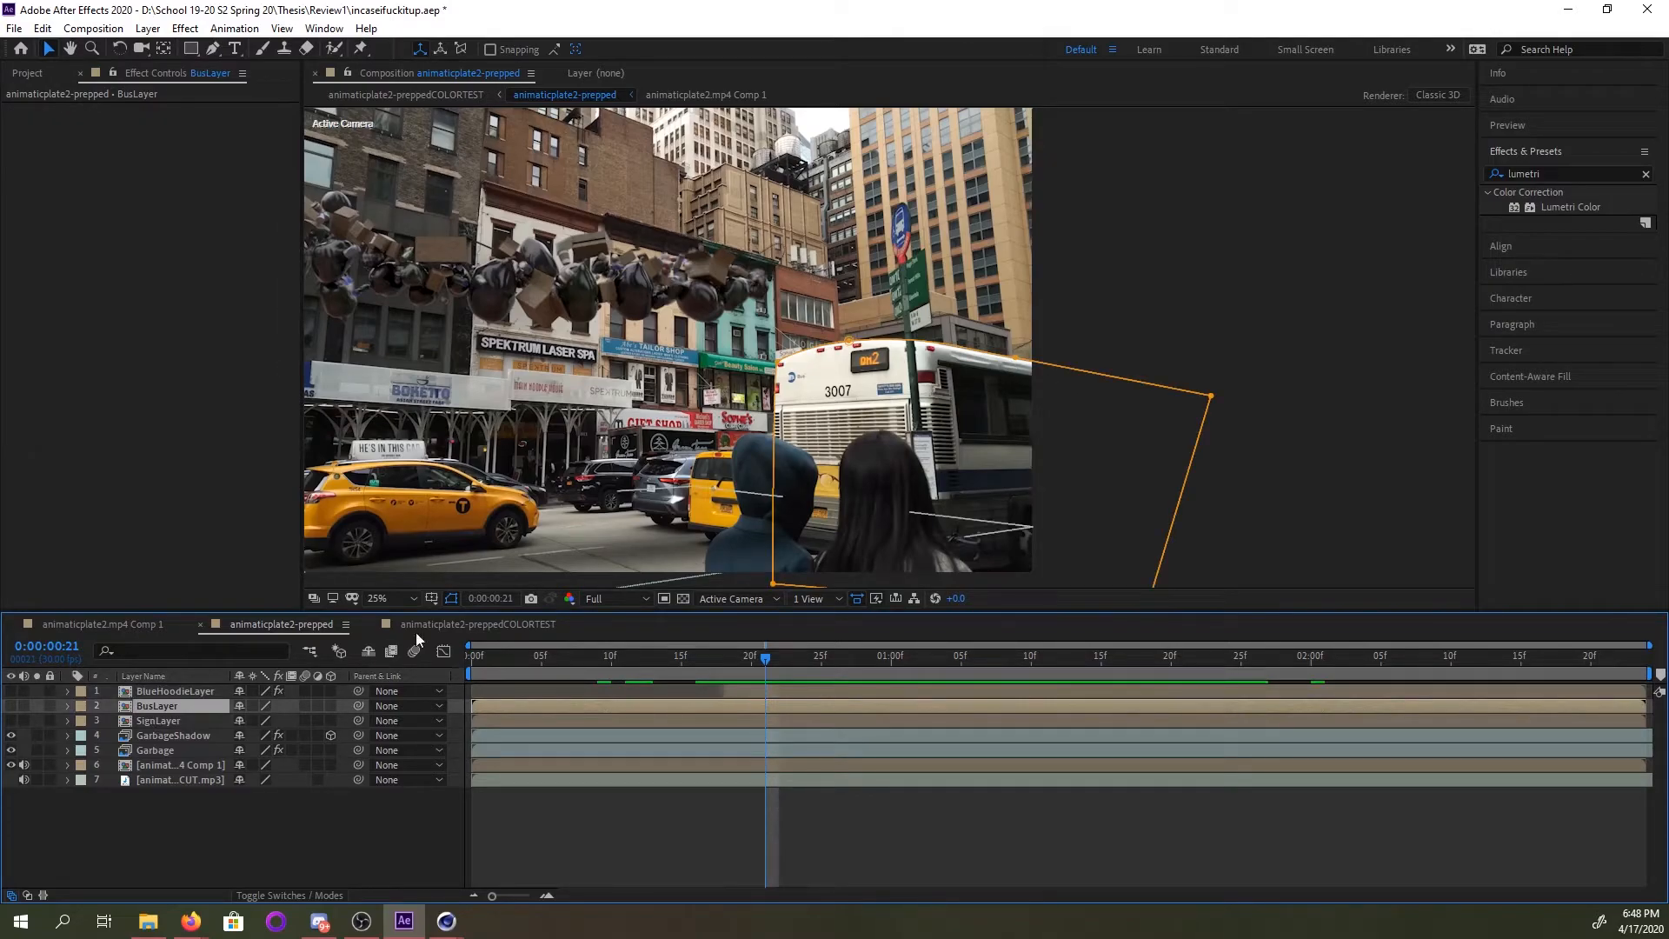
{"action": "left_click", "coordinate": [165, 724]}
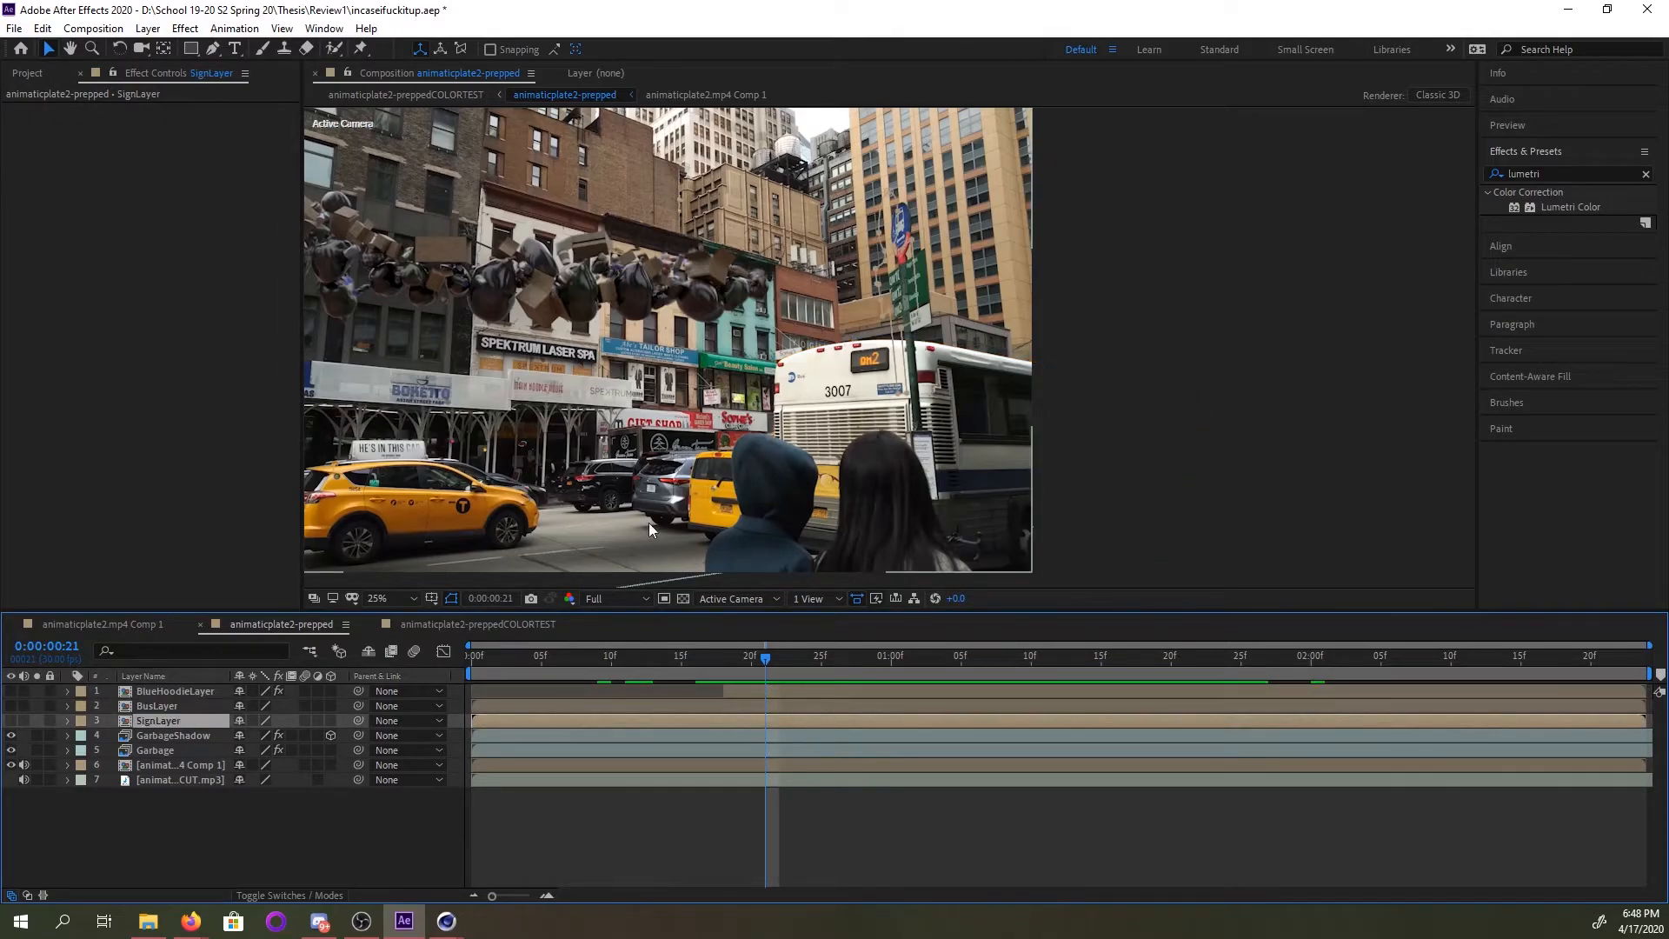
{"action": "left_click", "coordinate": [195, 694]}
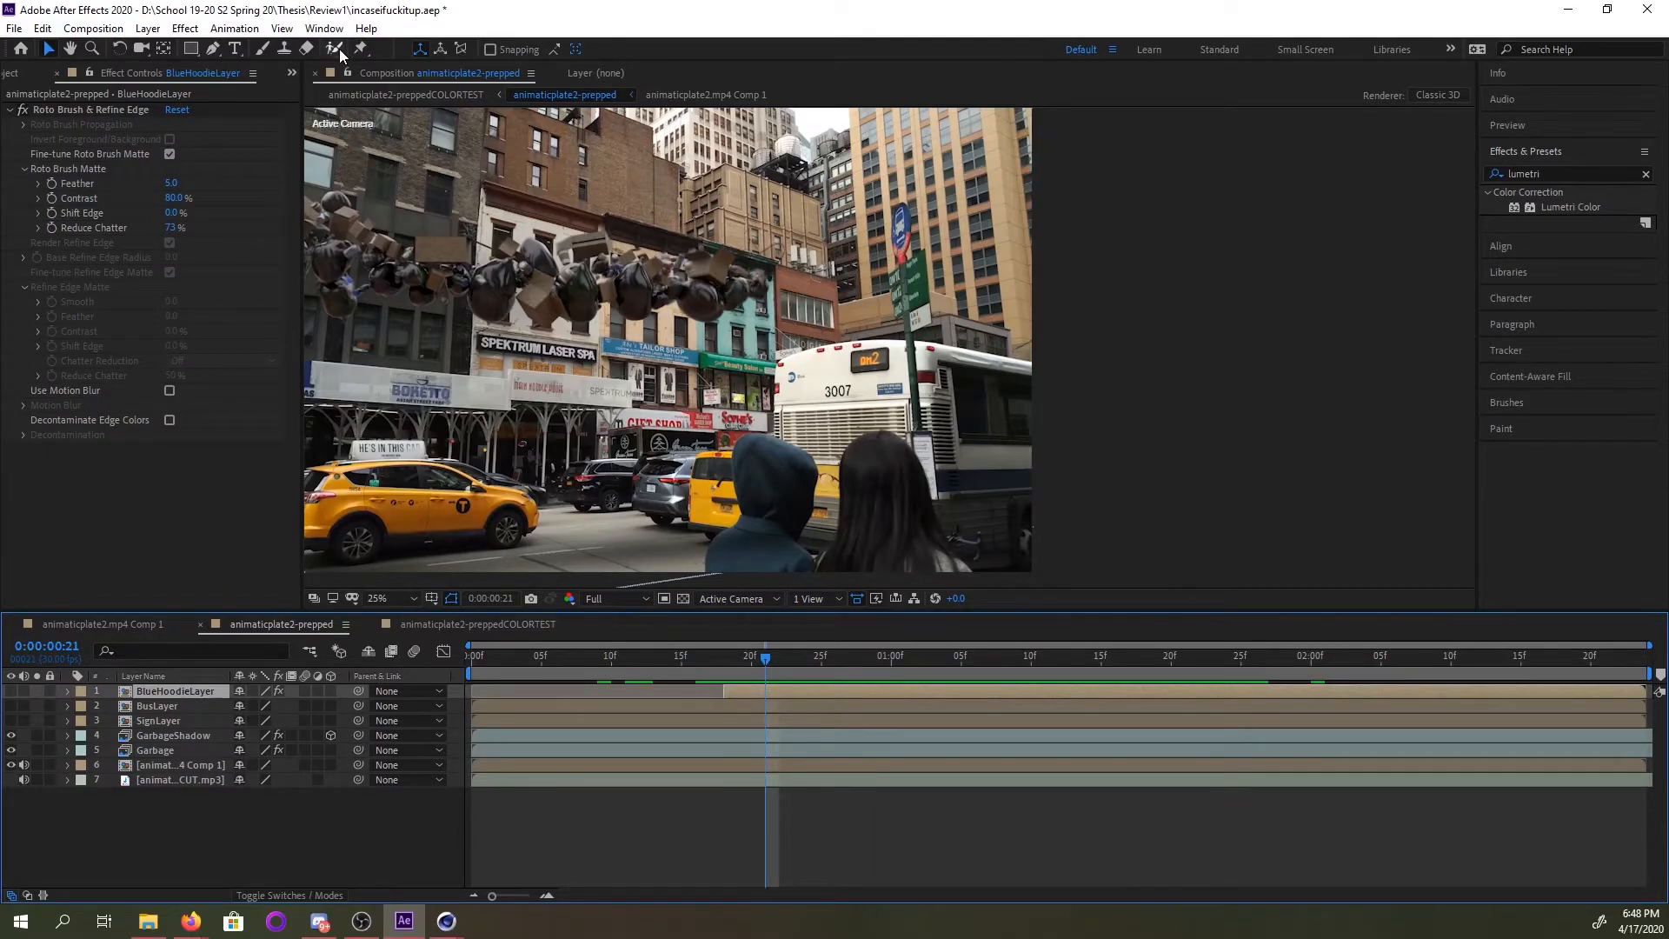
Open BlueHoodieLayer's source composition, scrub it to 0:00:00:10, and return to the animaticplate2-prepped composition.
{"action": "double_click", "coordinate": [167, 688]}
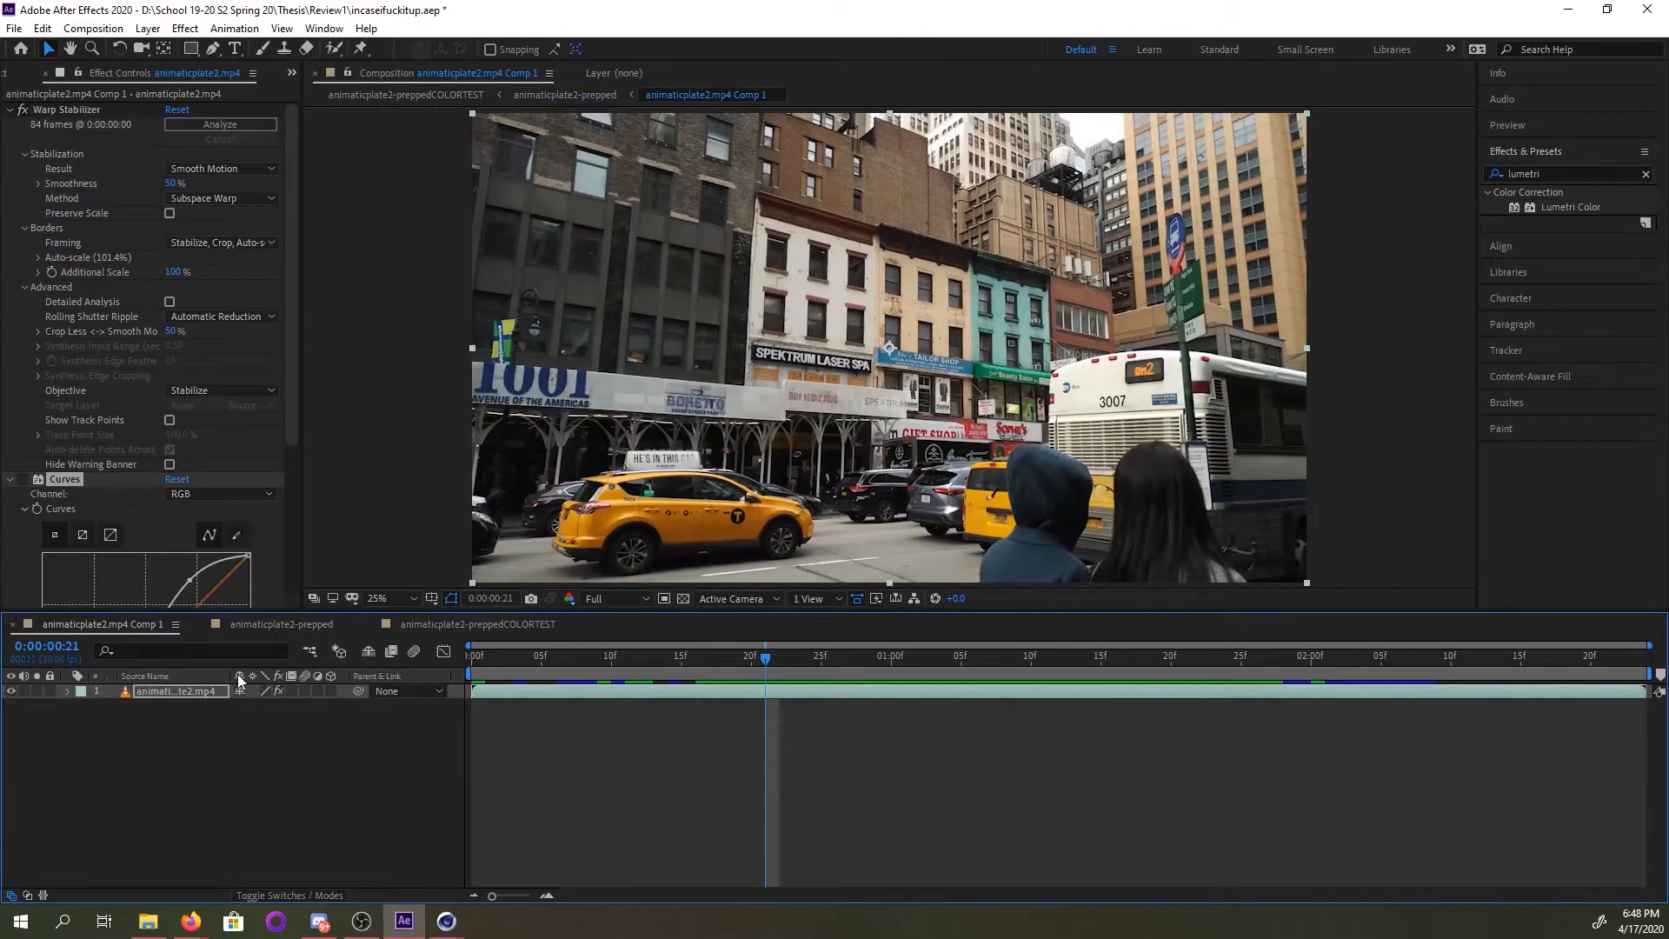
{"action": "left_click_drag", "start_coordinate": [772, 648], "coordinate": [611, 655]}
{"action": "left_click", "coordinate": [564, 94]}
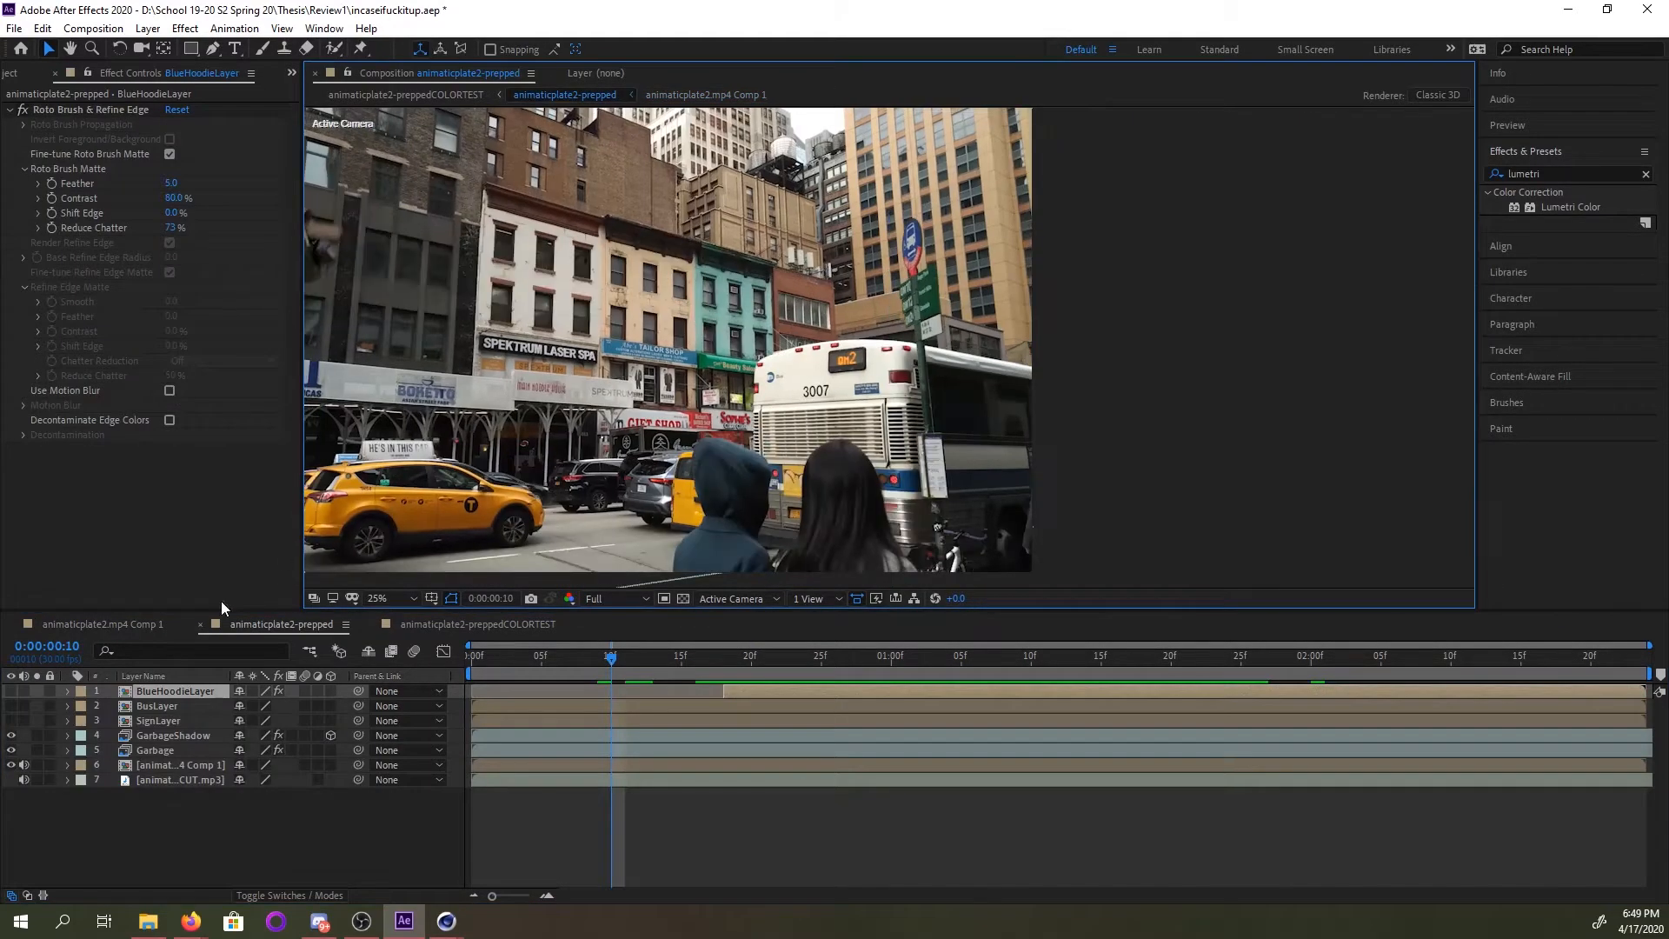
Make BlueHoodieLayer visible, expand its property groups, and move the current time to 0:00:00:21.
{"action": "left_click", "coordinate": [744, 656]}
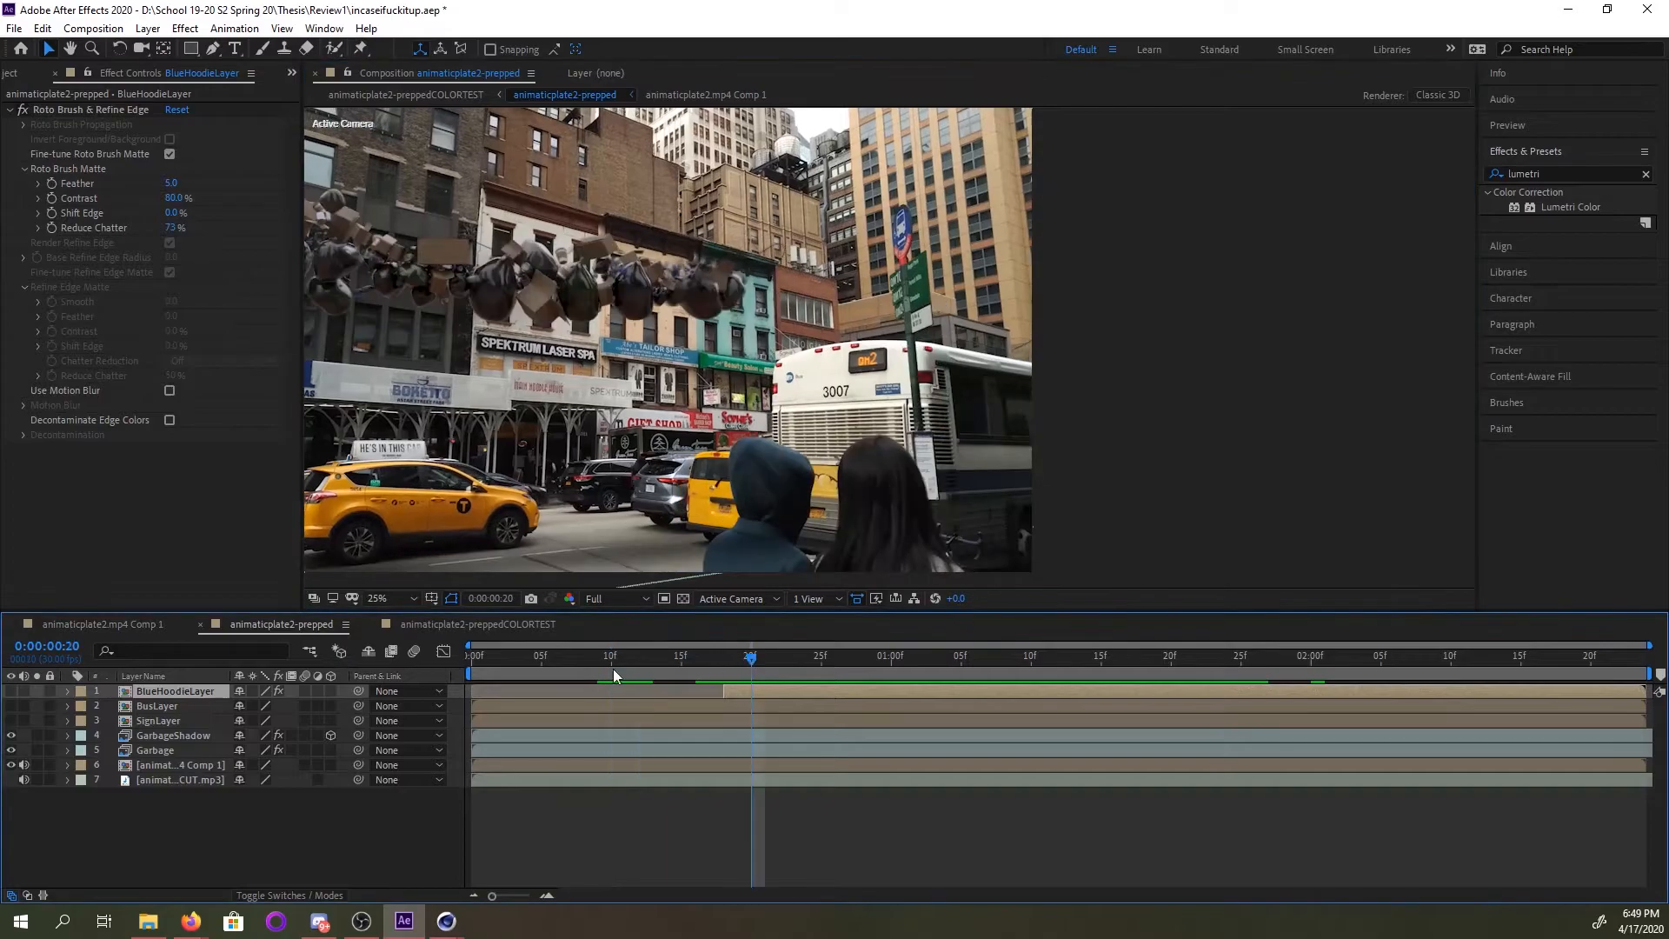
{"action": "left_click", "coordinate": [69, 691]}
{"action": "left_click", "coordinate": [11, 691]}
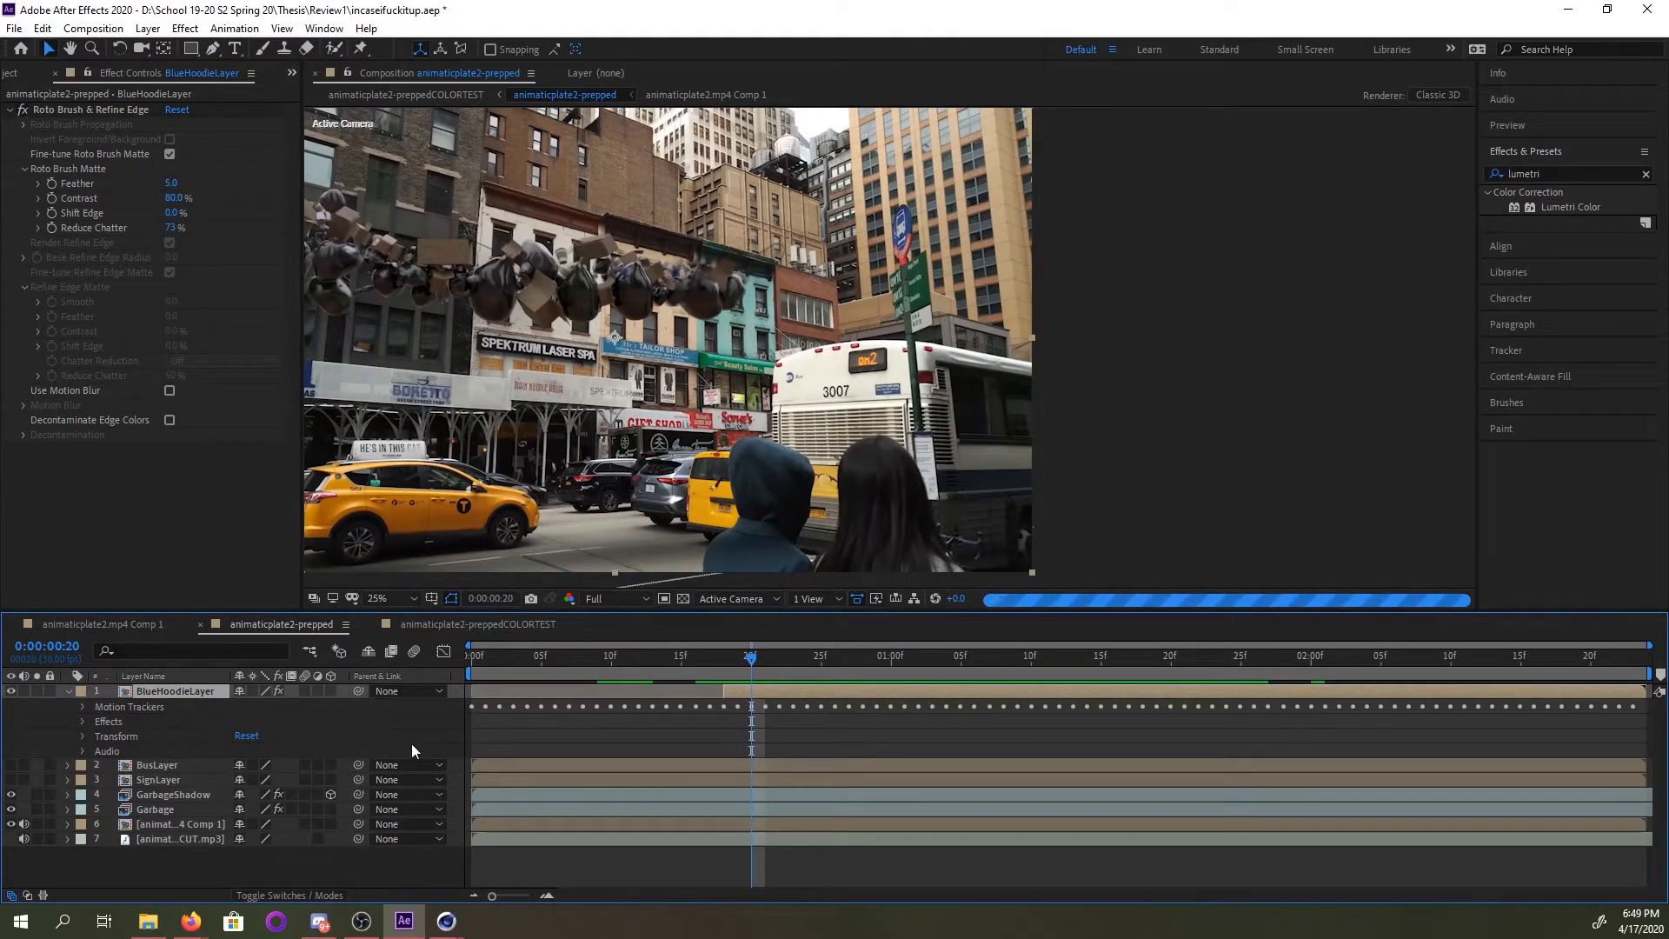
{"action": "left_click_drag", "start_coordinate": [752, 660], "coordinate": [765, 661]}
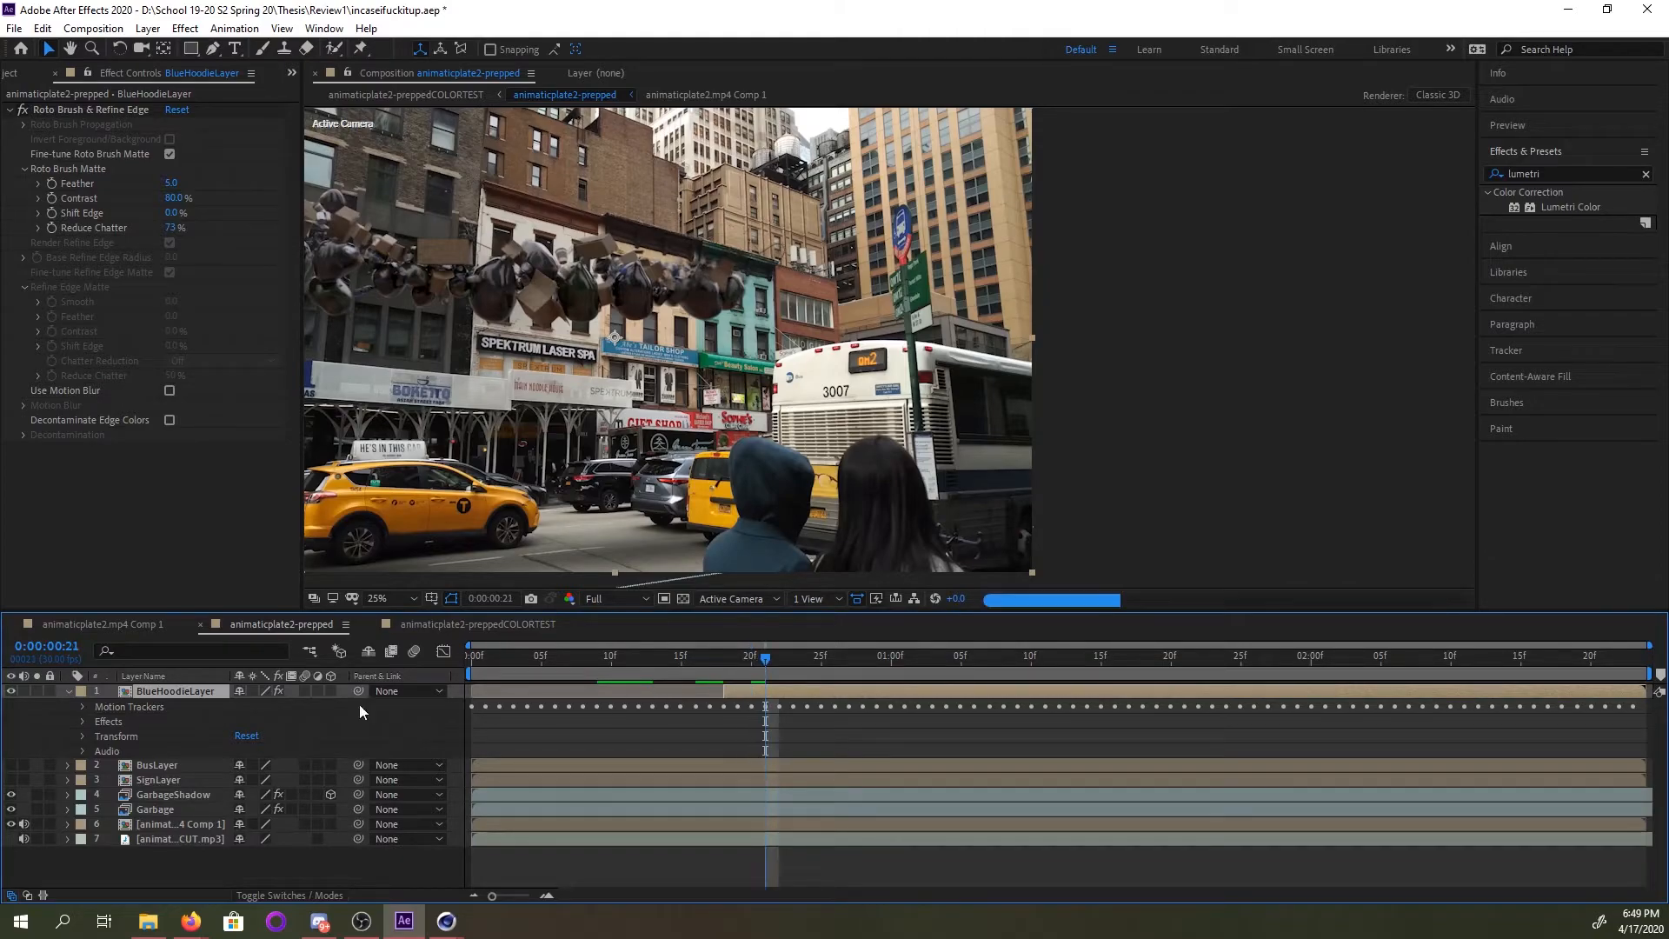
Expand BlueHoodieLayer's motion tracker down to Track Point 1 and examine its keyframes at 0:00:00:25.
{"action": "left_click", "coordinate": [82, 707]}
{"action": "left_click", "coordinate": [98, 722]}
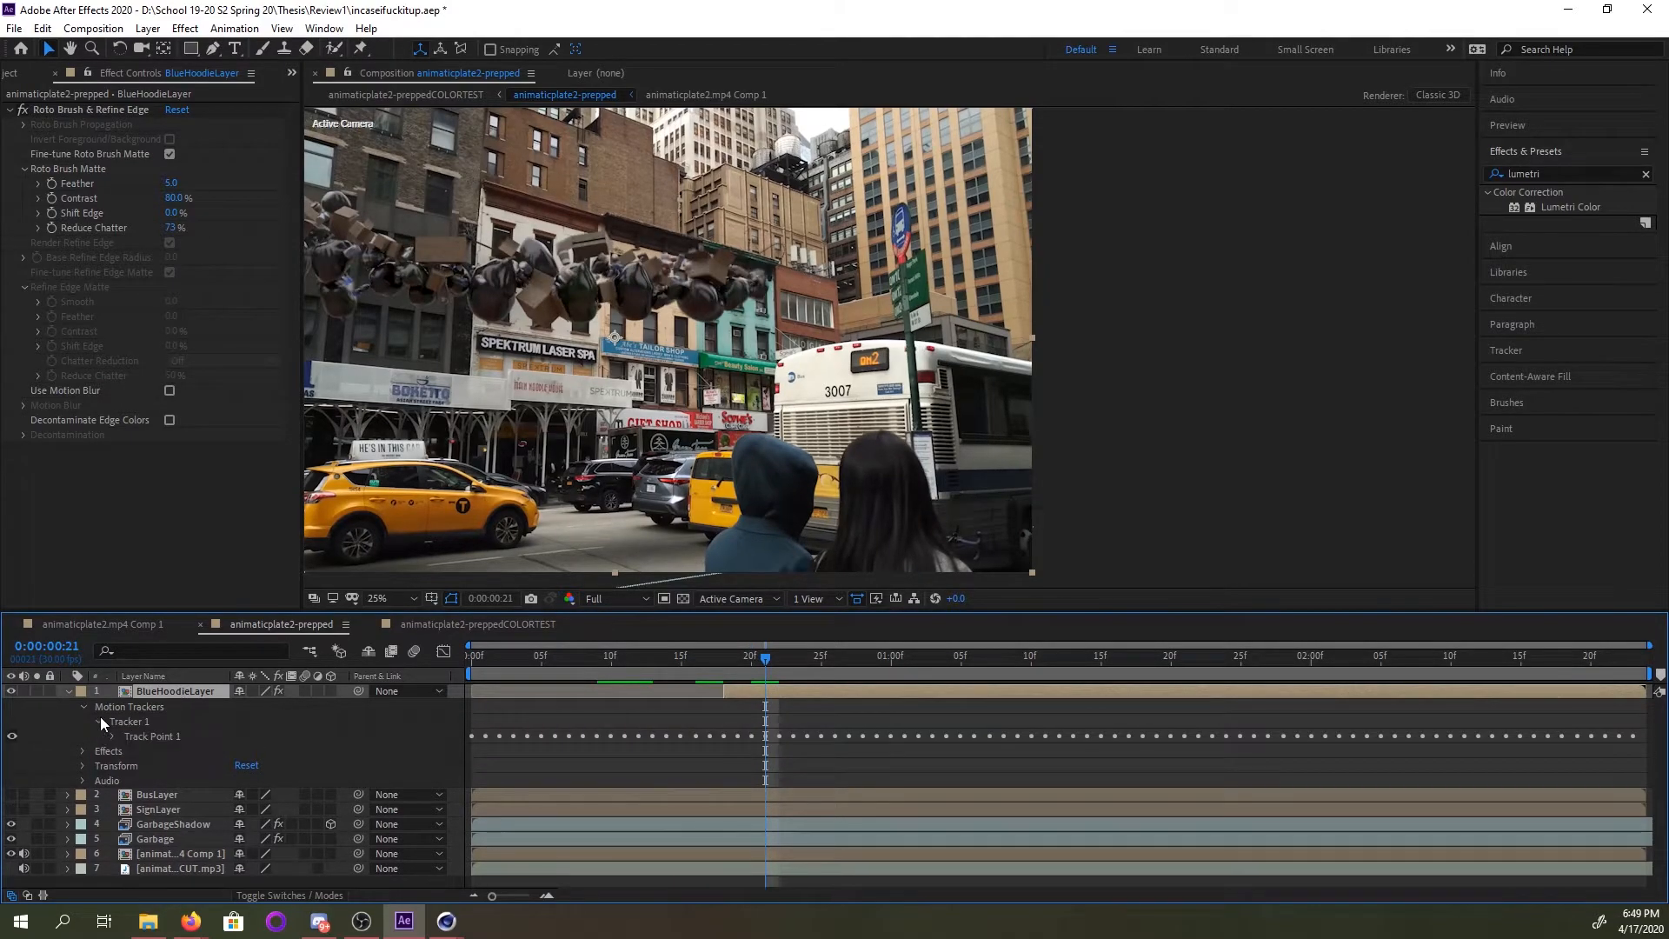
{"action": "left_click", "coordinate": [114, 736]}
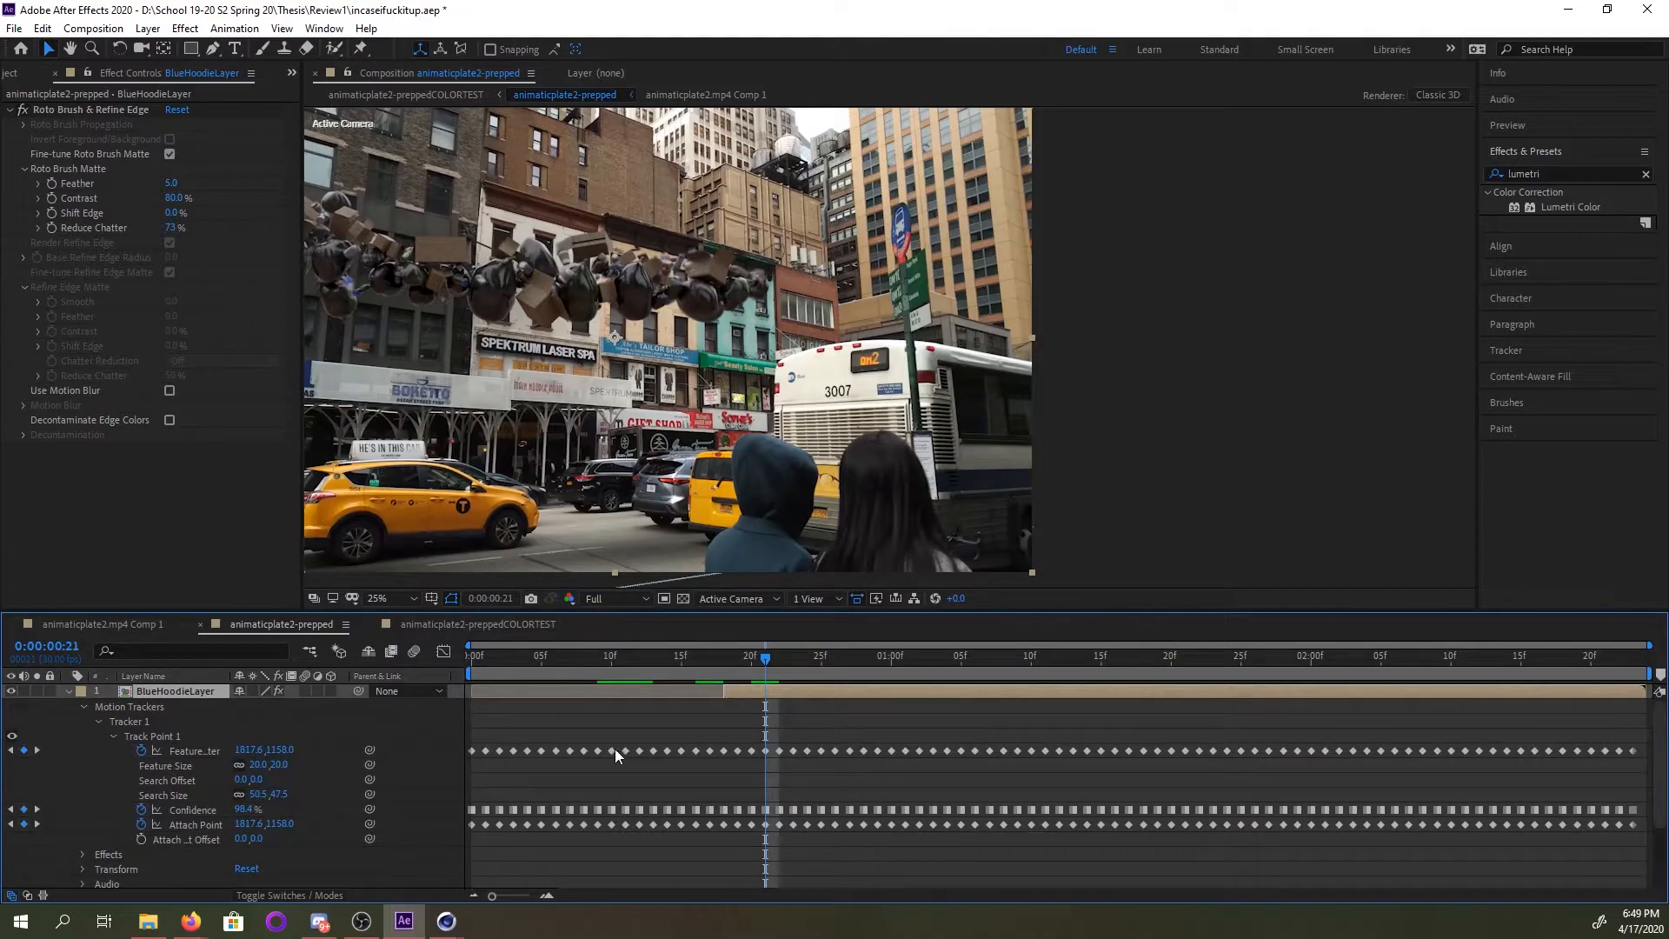
{"action": "left_click", "coordinate": [820, 657]}
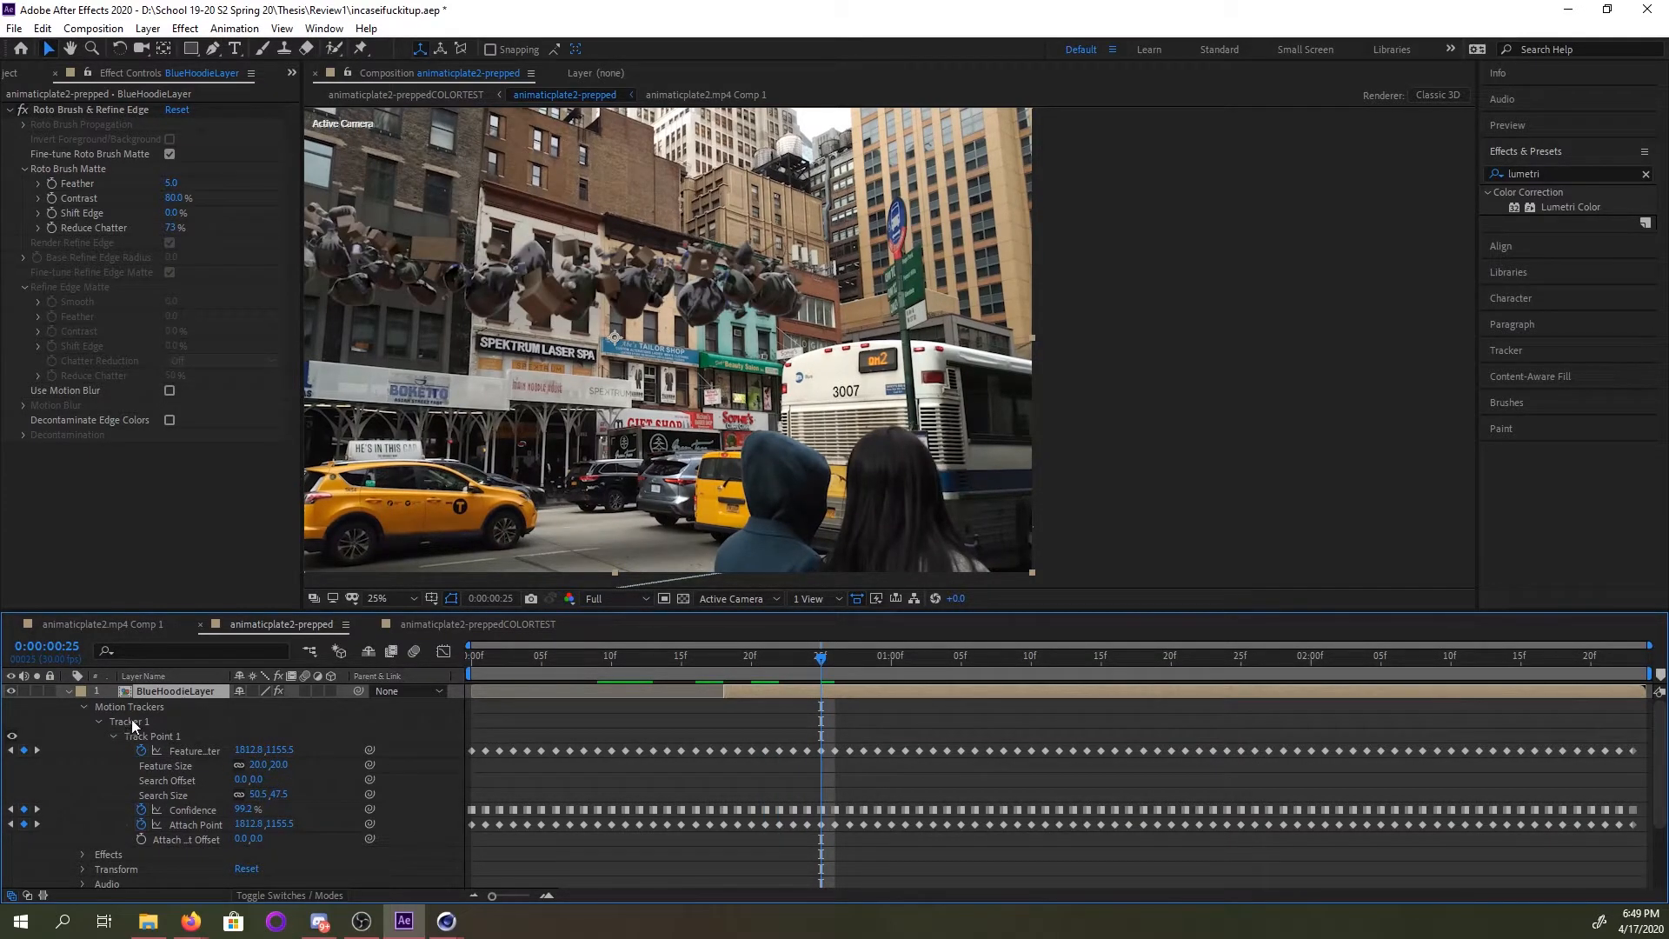
{"action": "left_click", "coordinate": [334, 47]}
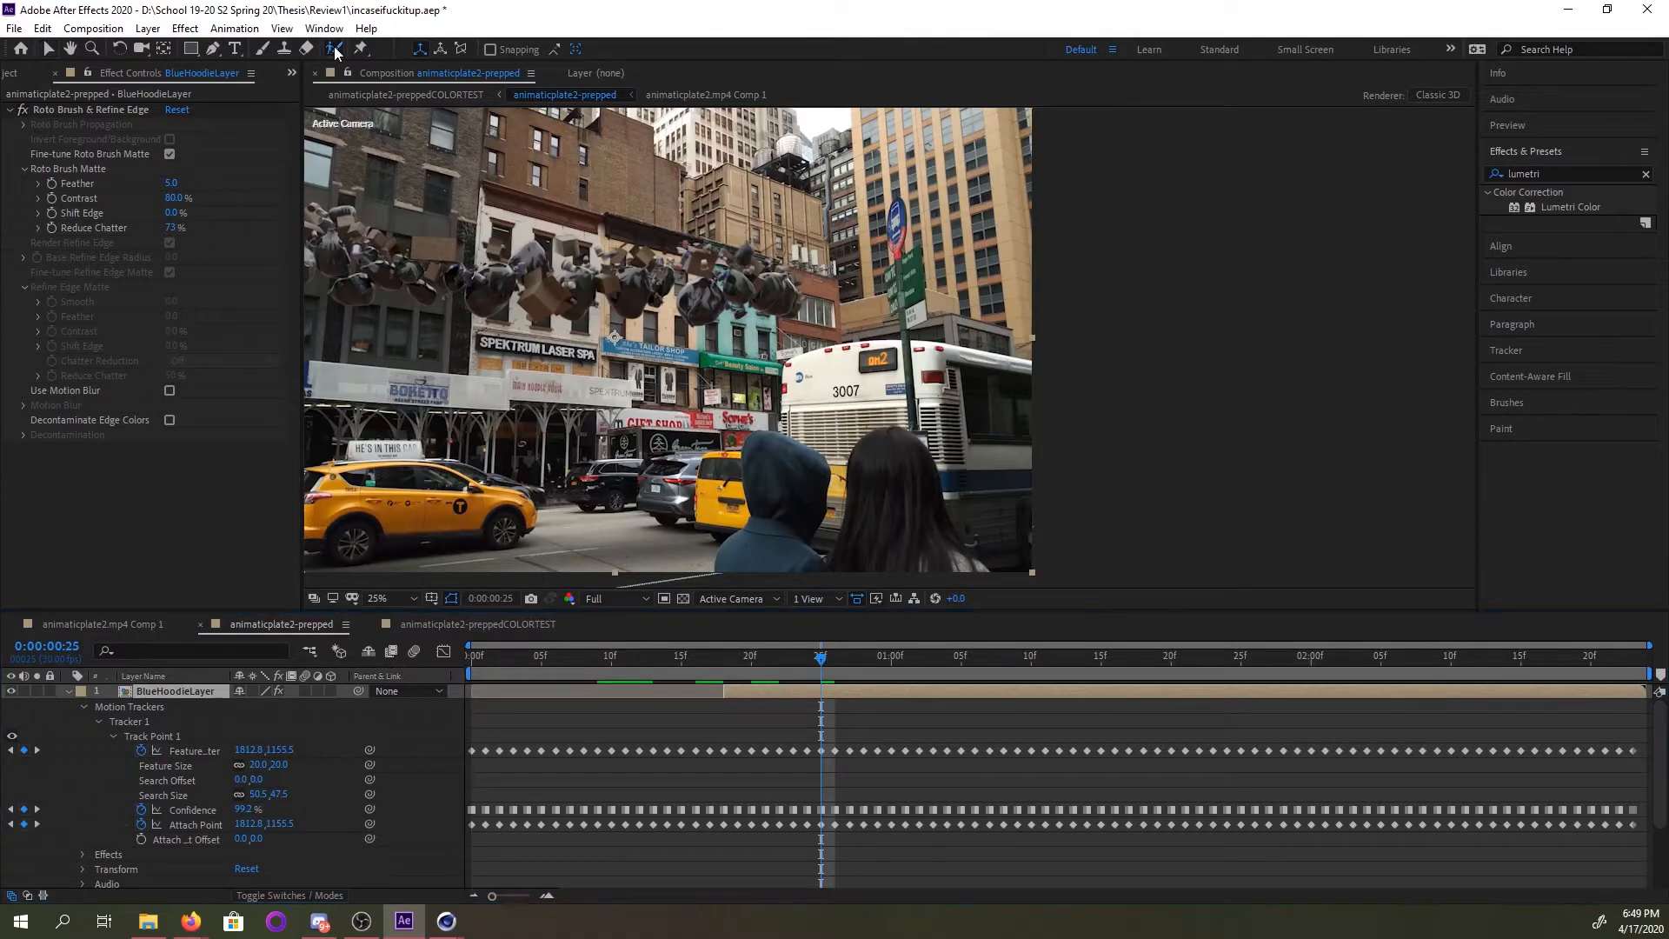
{"action": "left_click", "coordinate": [758, 505]}
{"action": "key", "text": "v"}
Open the animaticplate2.mp4 Comp 1 layer in its own view and paint a Roto Brush stroke over the blue-hooded person.
{"action": "left_click", "coordinate": [69, 692]}
{"action": "left_click", "coordinate": [155, 765]}
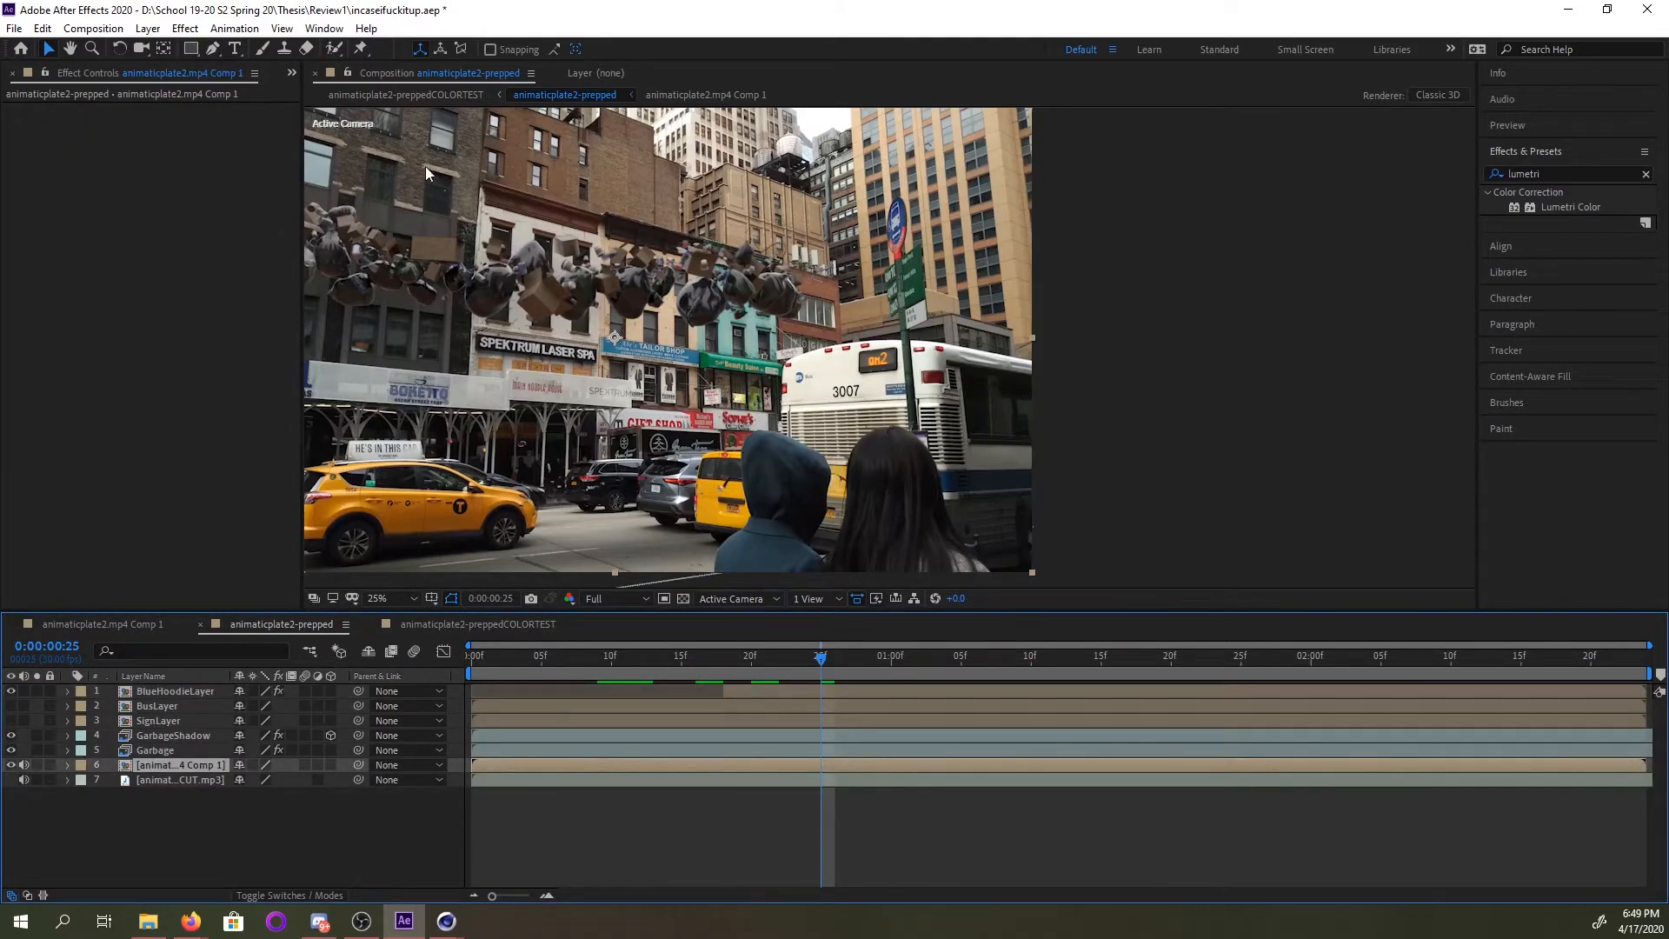
{"action": "left_click", "coordinate": [335, 50]}
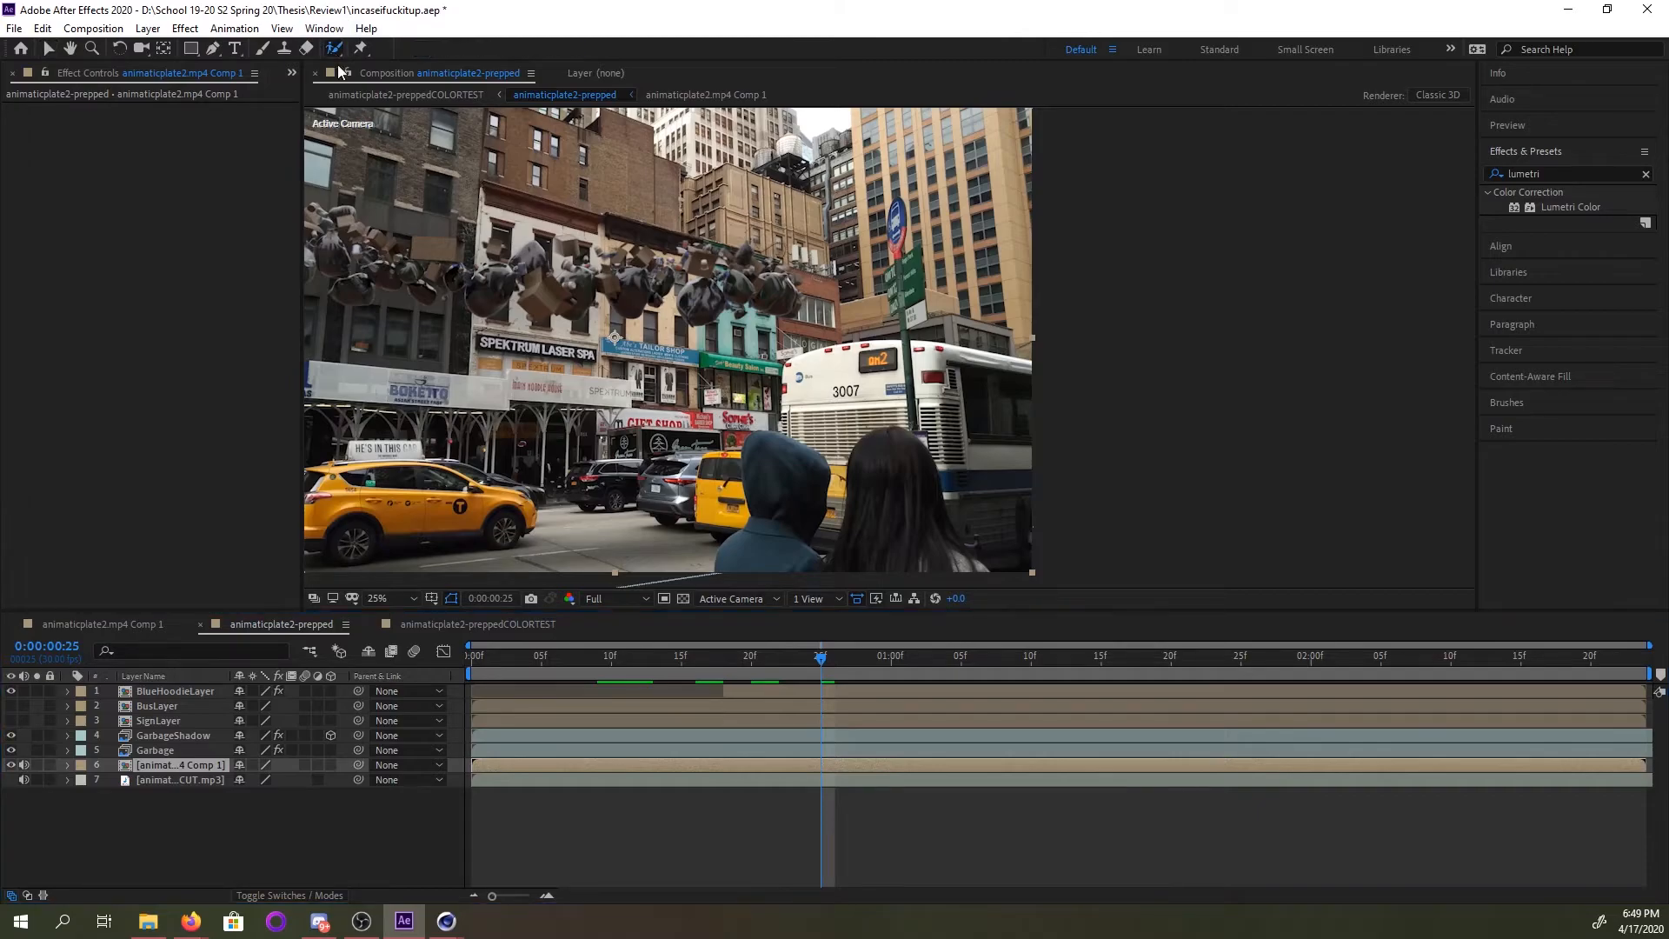
{"action": "left_click", "coordinate": [761, 487]}
{"action": "double_click", "coordinate": [170, 765]}
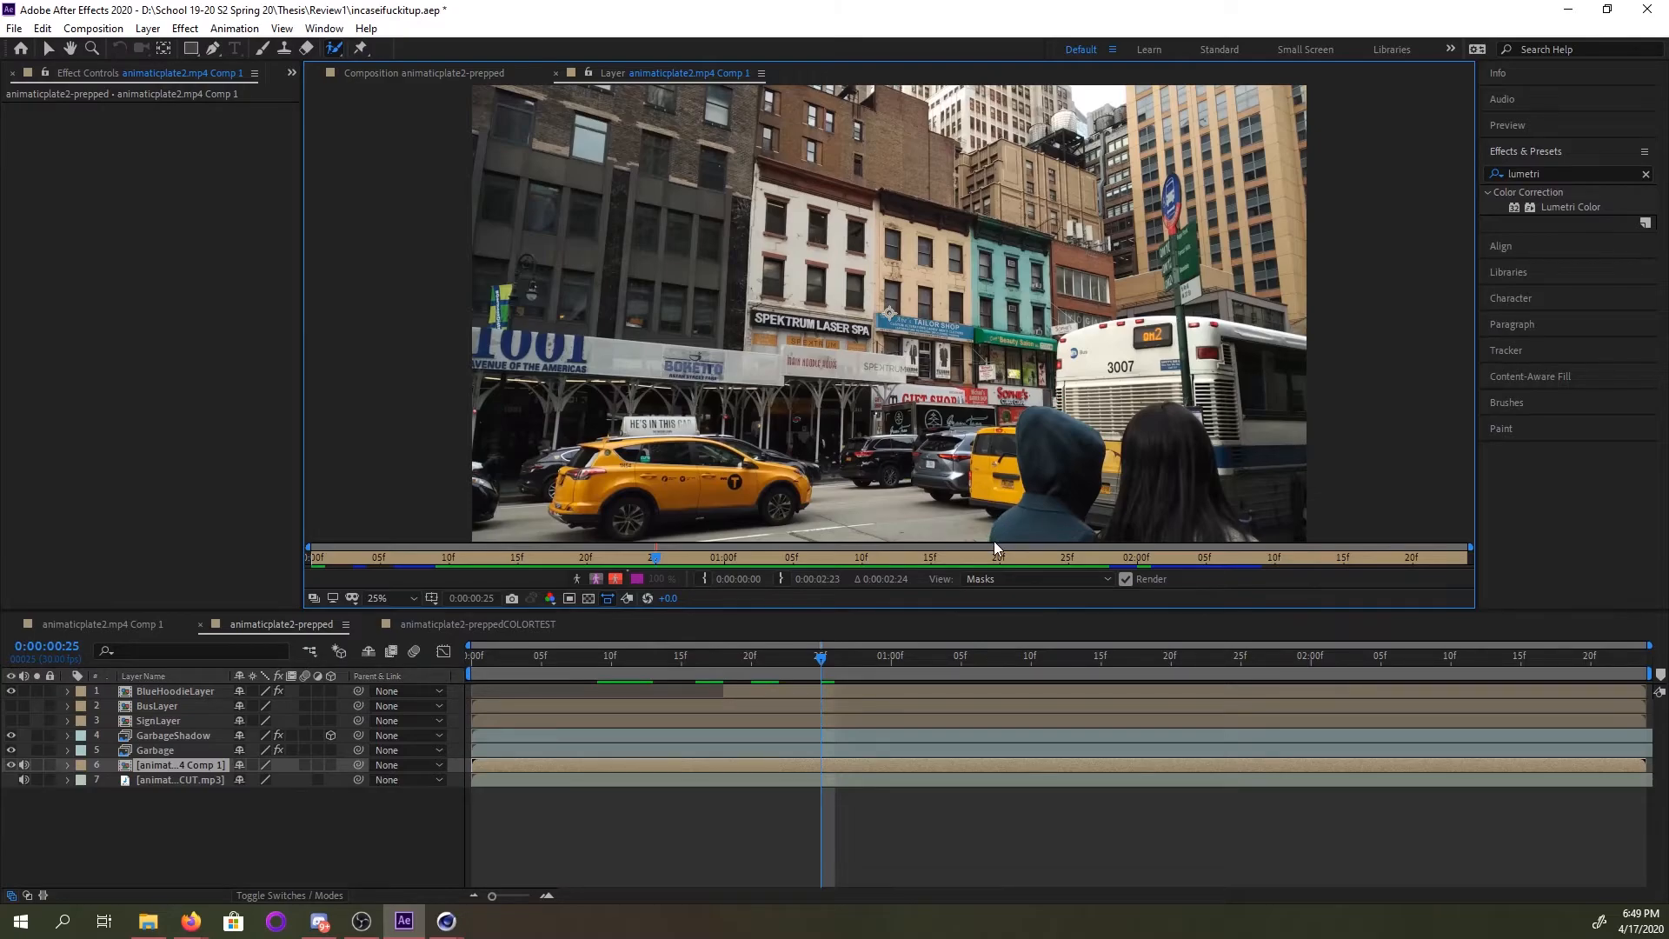
{"action": "mouse_move", "coordinate": [1002, 528]}
{"action": "left_mouse_down"}
{"action": "mouse_move", "coordinate": [1059, 424]}
{"action": "mouse_move", "coordinate": [1083, 522]}
{"action": "left_mouse_up"}
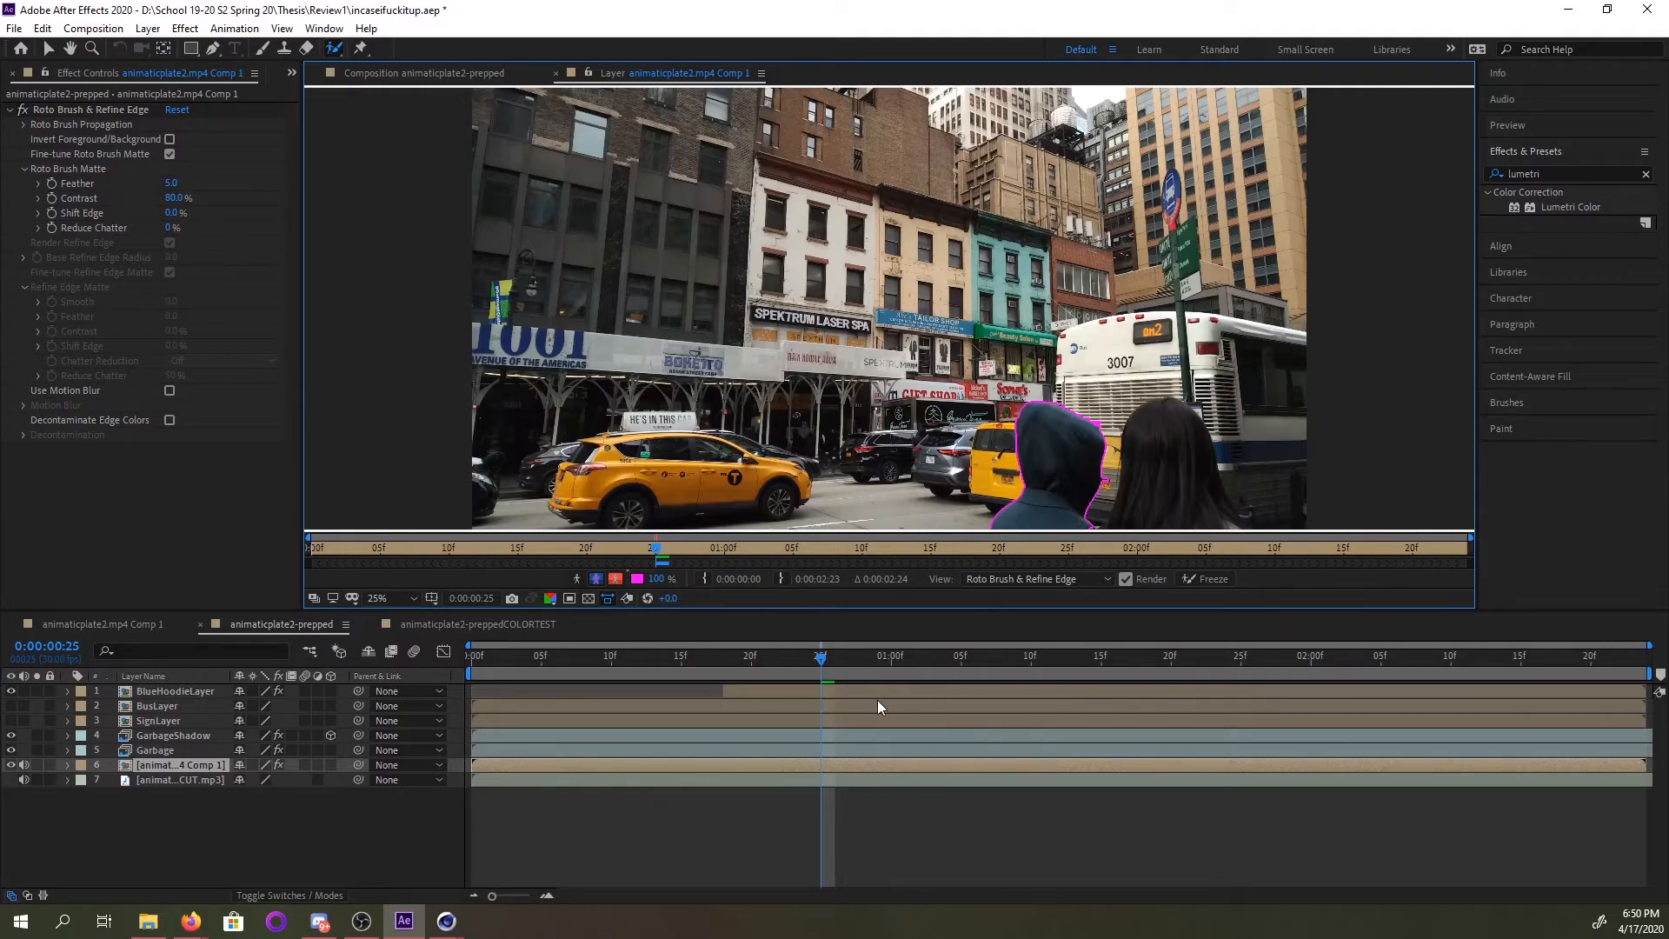
Advance the plate layer frame by frame from 0:00:00:25 to 0:00:01:00 to propagate the hoodie's Roto Brush matte.
{"action": "key", "text": "Page_Down"}
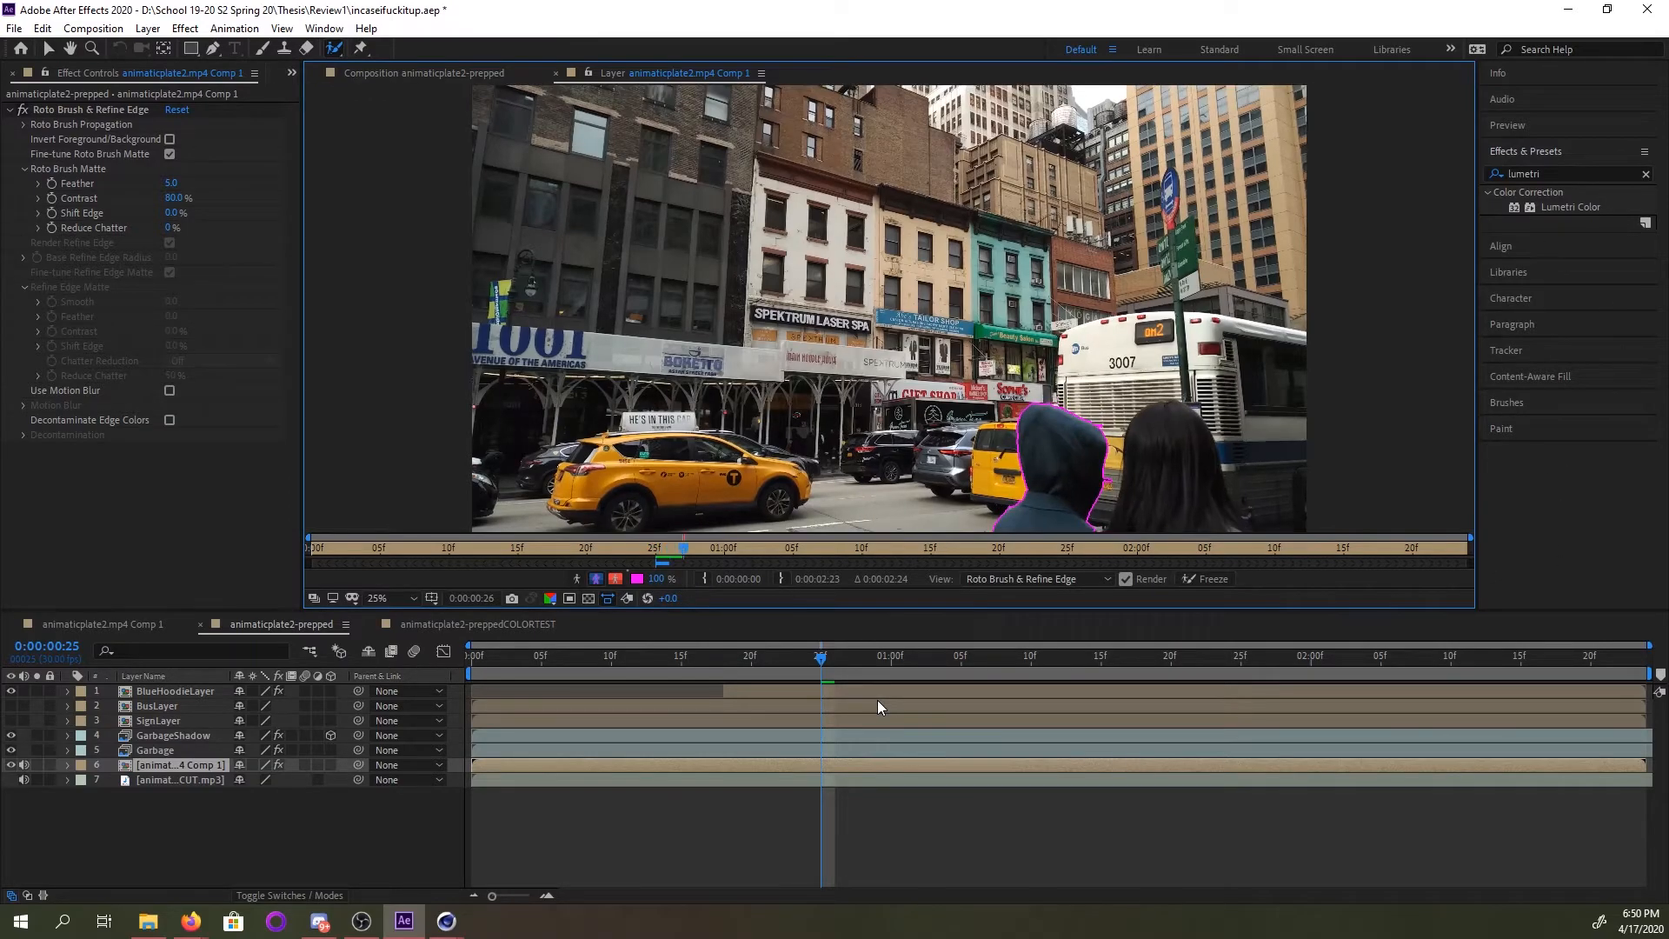
{"action": "key", "text": "Page_Down"}
{"action": "key", "text": "Page_Down"}
{"action": "key", "text": "Page_Down"}
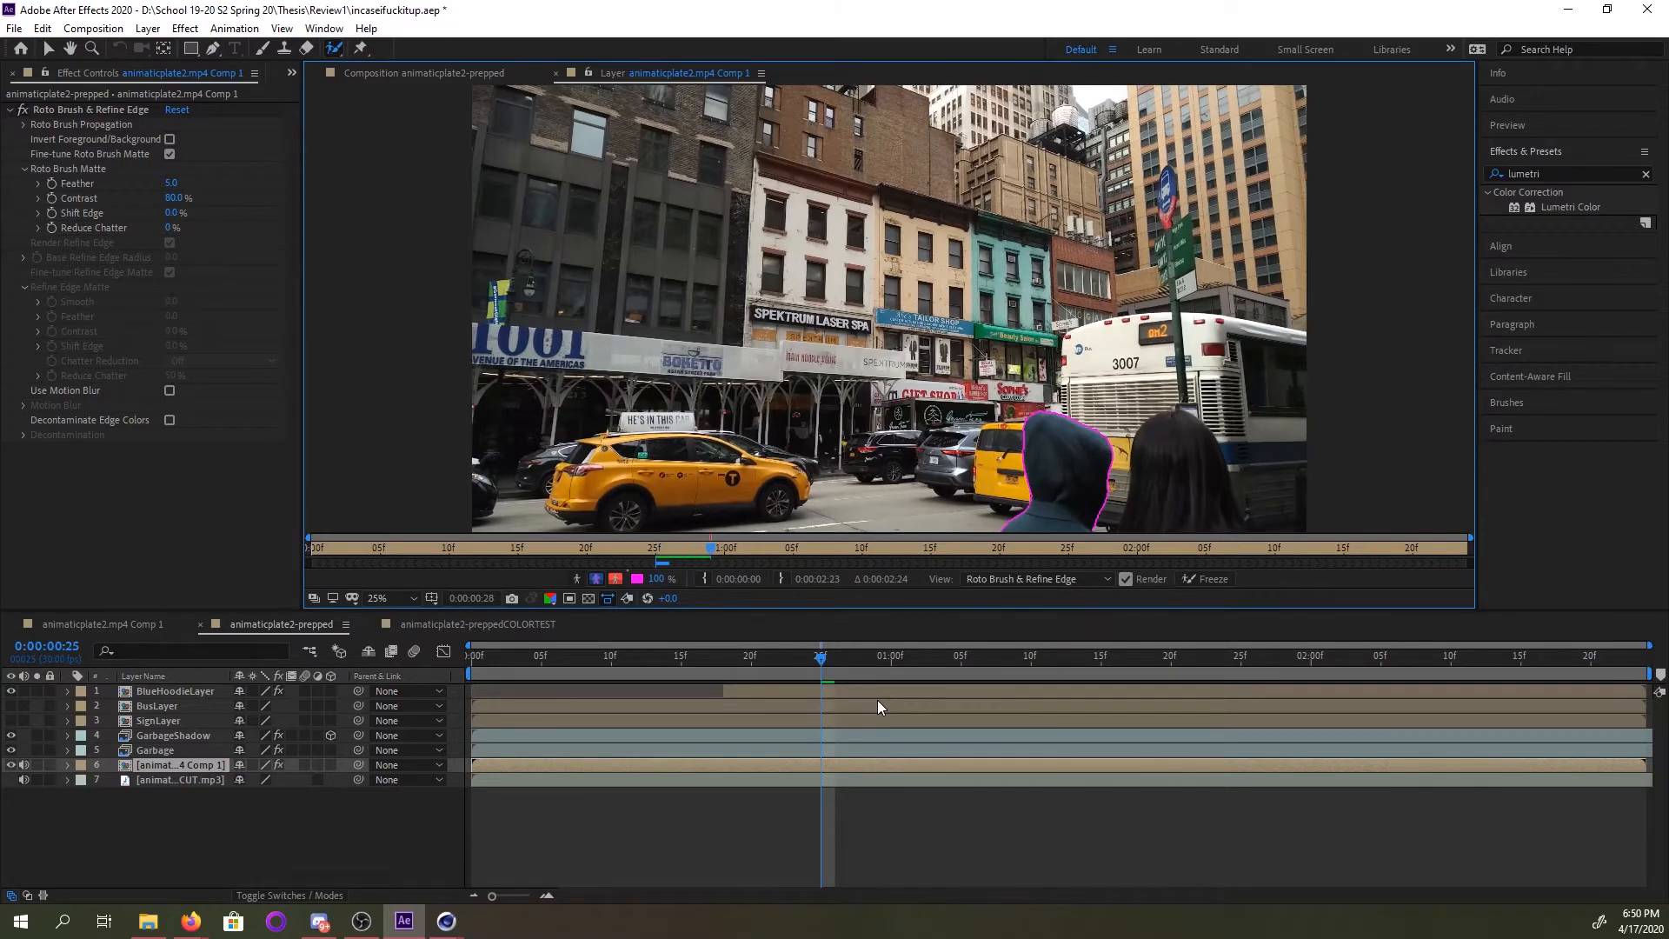
{"action": "key", "text": "Page_Down"}
{"action": "key", "text": "Page_Down"}
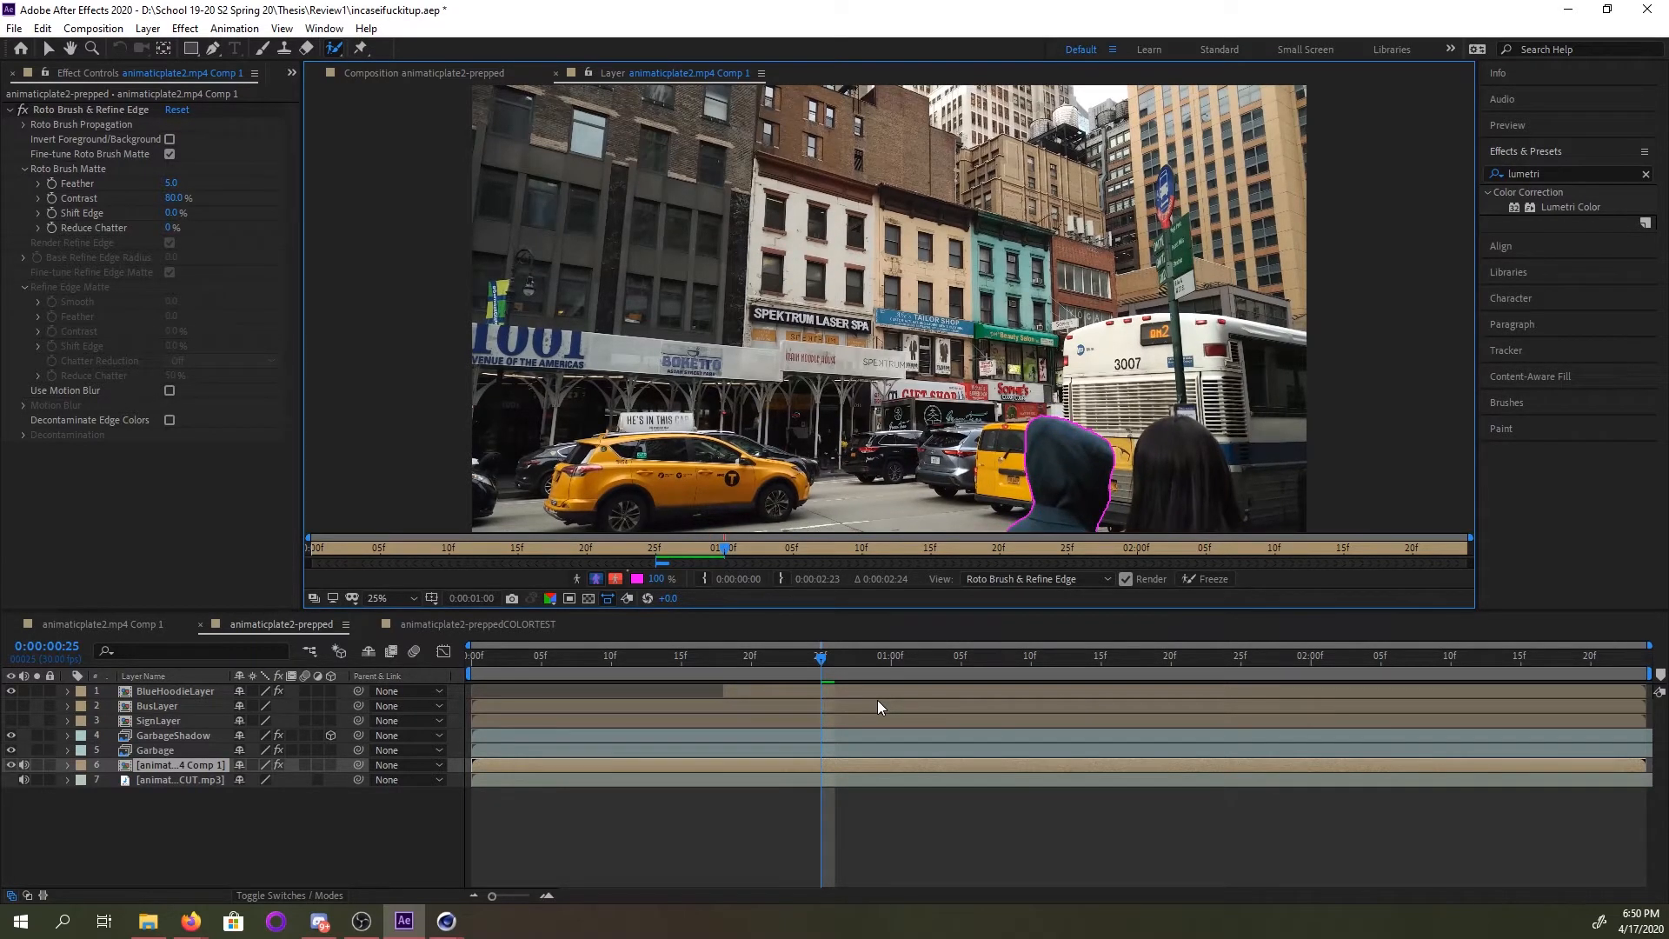
{"action": "key", "text": "space"}
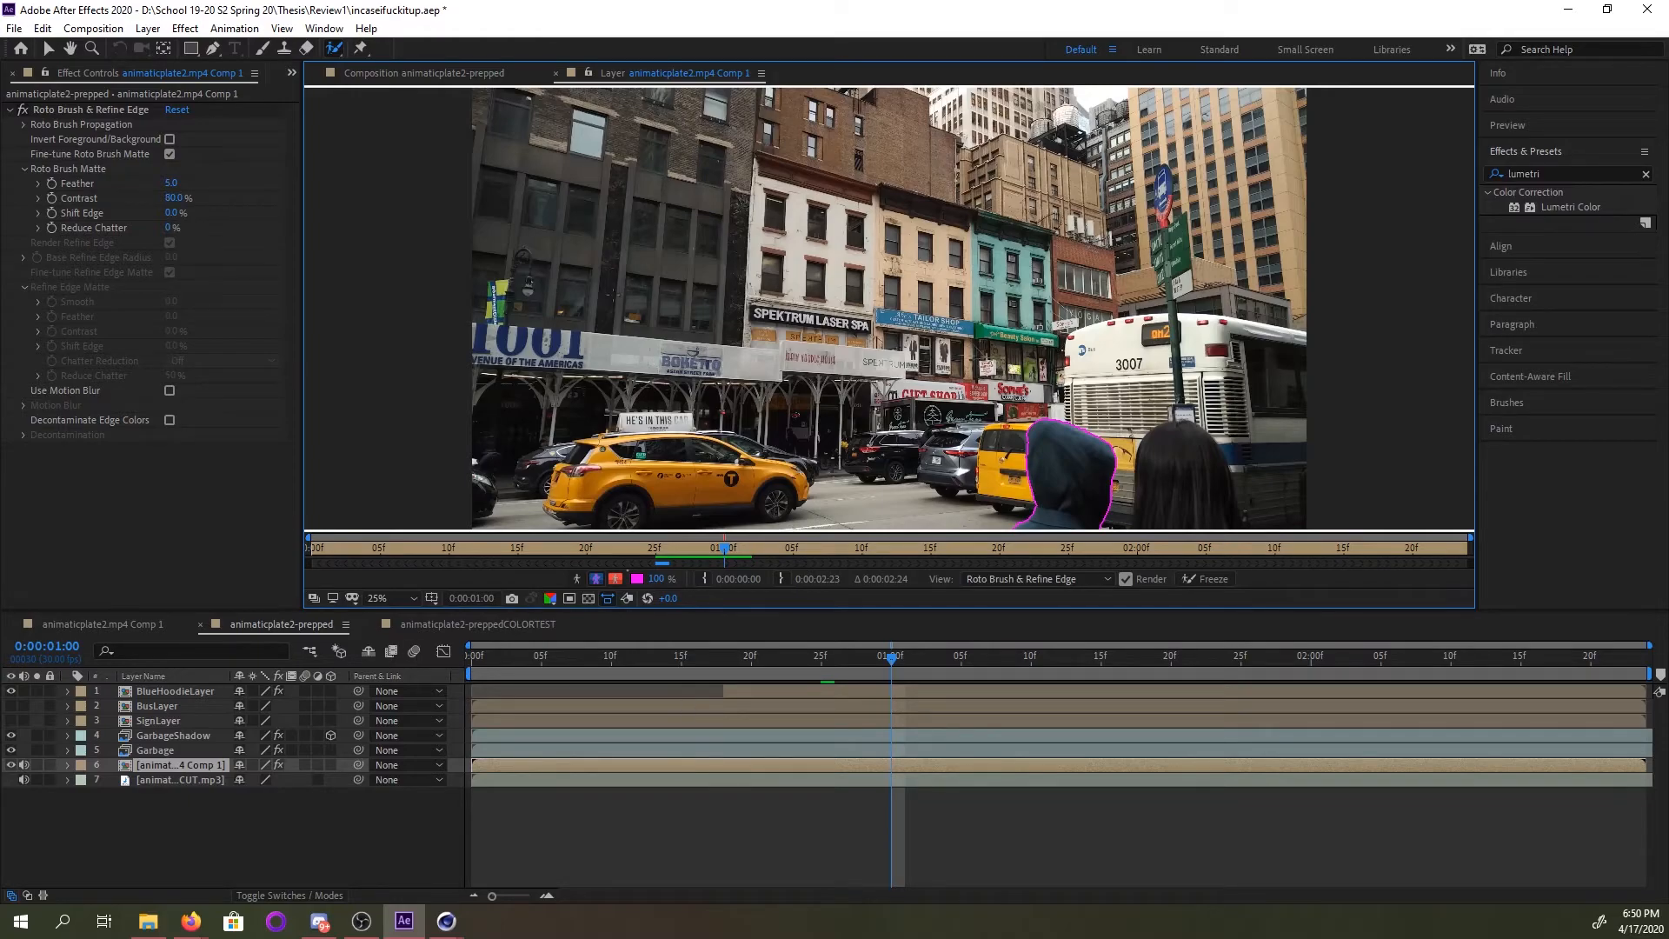
Return to the animaticplate2-prepped composition view and expand the properties of the rotoscoped animaticplate2.mp4 Comp 1 layer.
{"action": "left_click", "coordinate": [178, 737]}
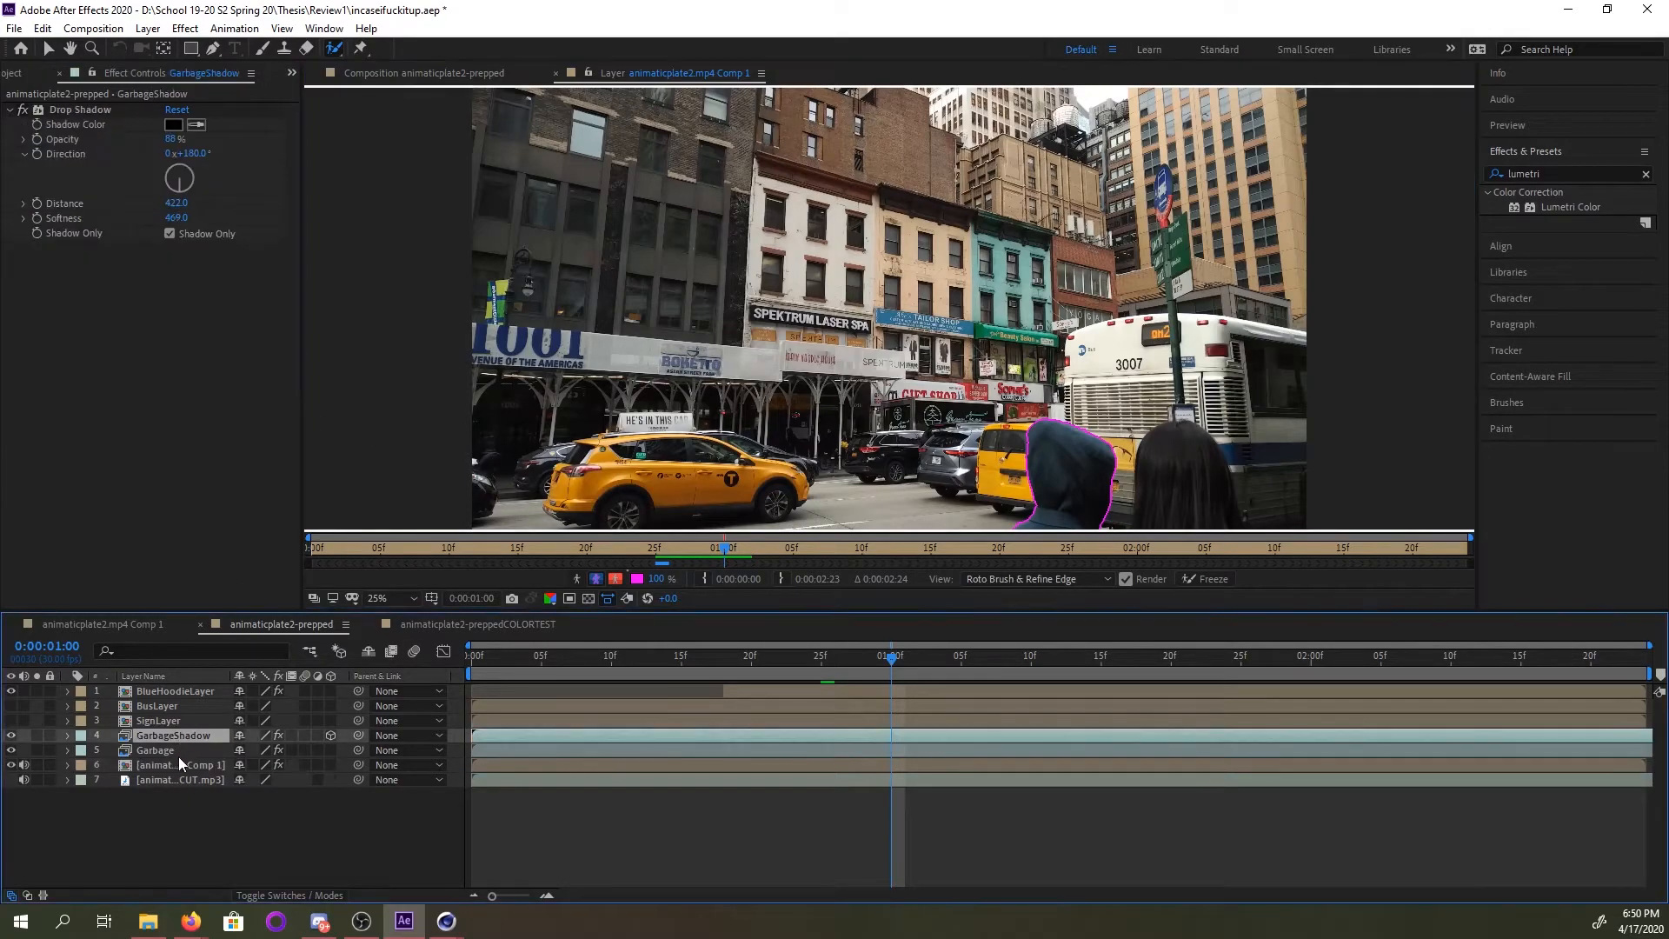
{"action": "left_click", "coordinate": [426, 75]}
{"action": "scroll", "coordinate": [861, 382], "scroll_direction": "down", "scroll_amount": 2}
{"action": "scroll", "coordinate": [617, 369], "scroll_direction": "up", "scroll_amount": 1}
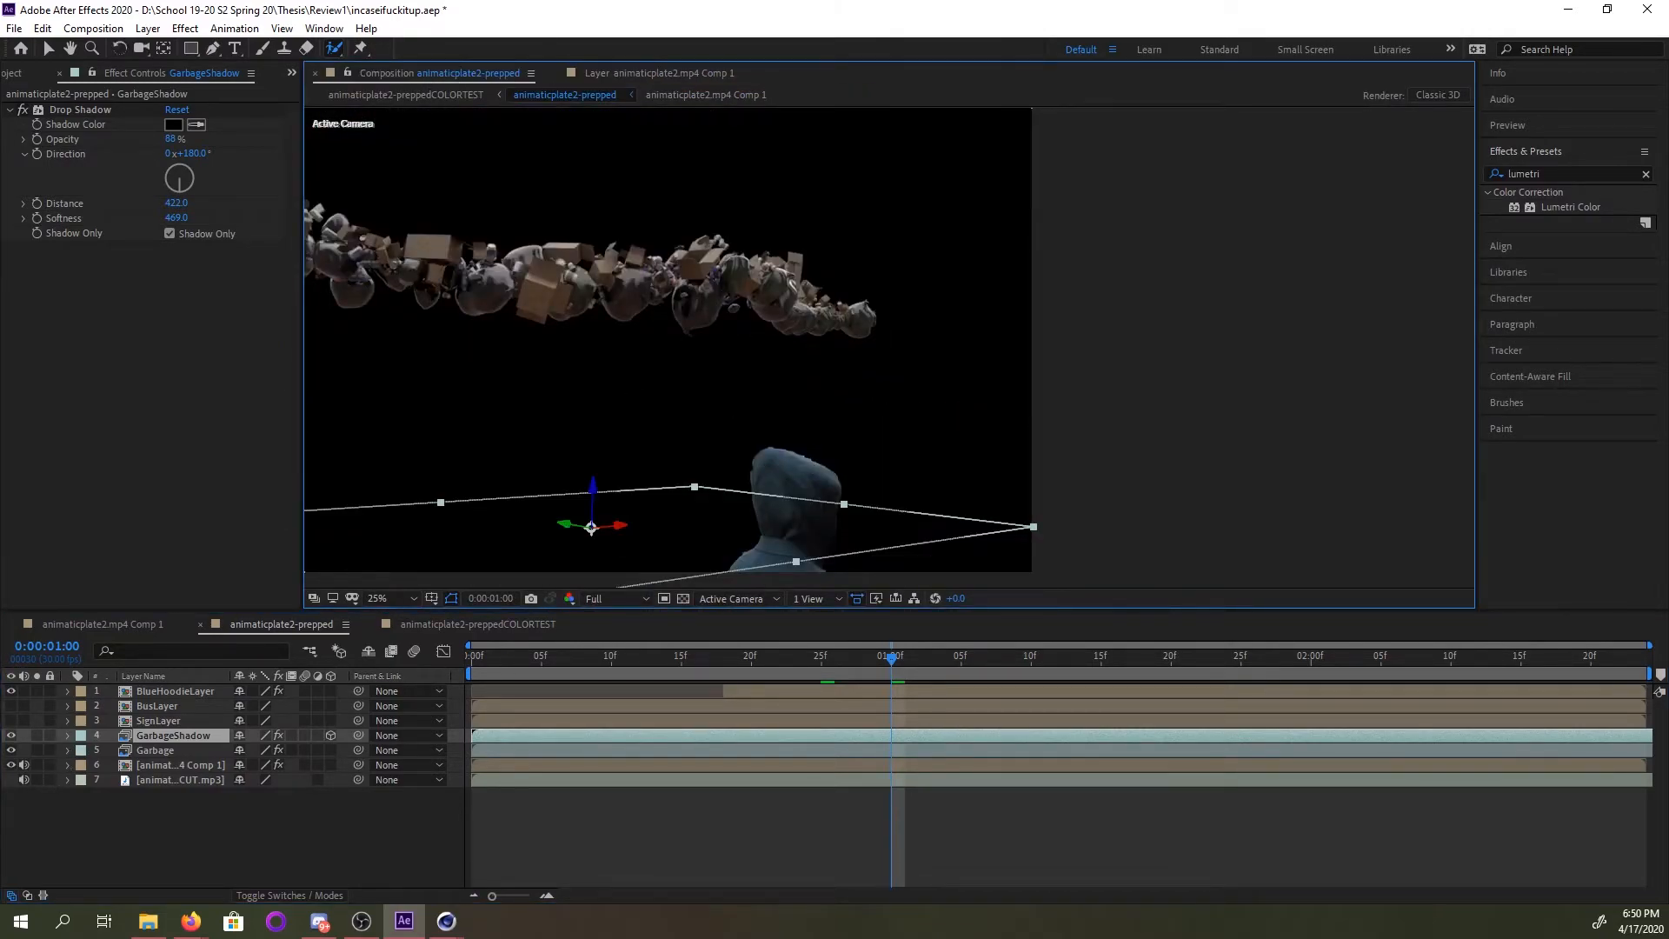
{"action": "left_click", "coordinate": [149, 769]}
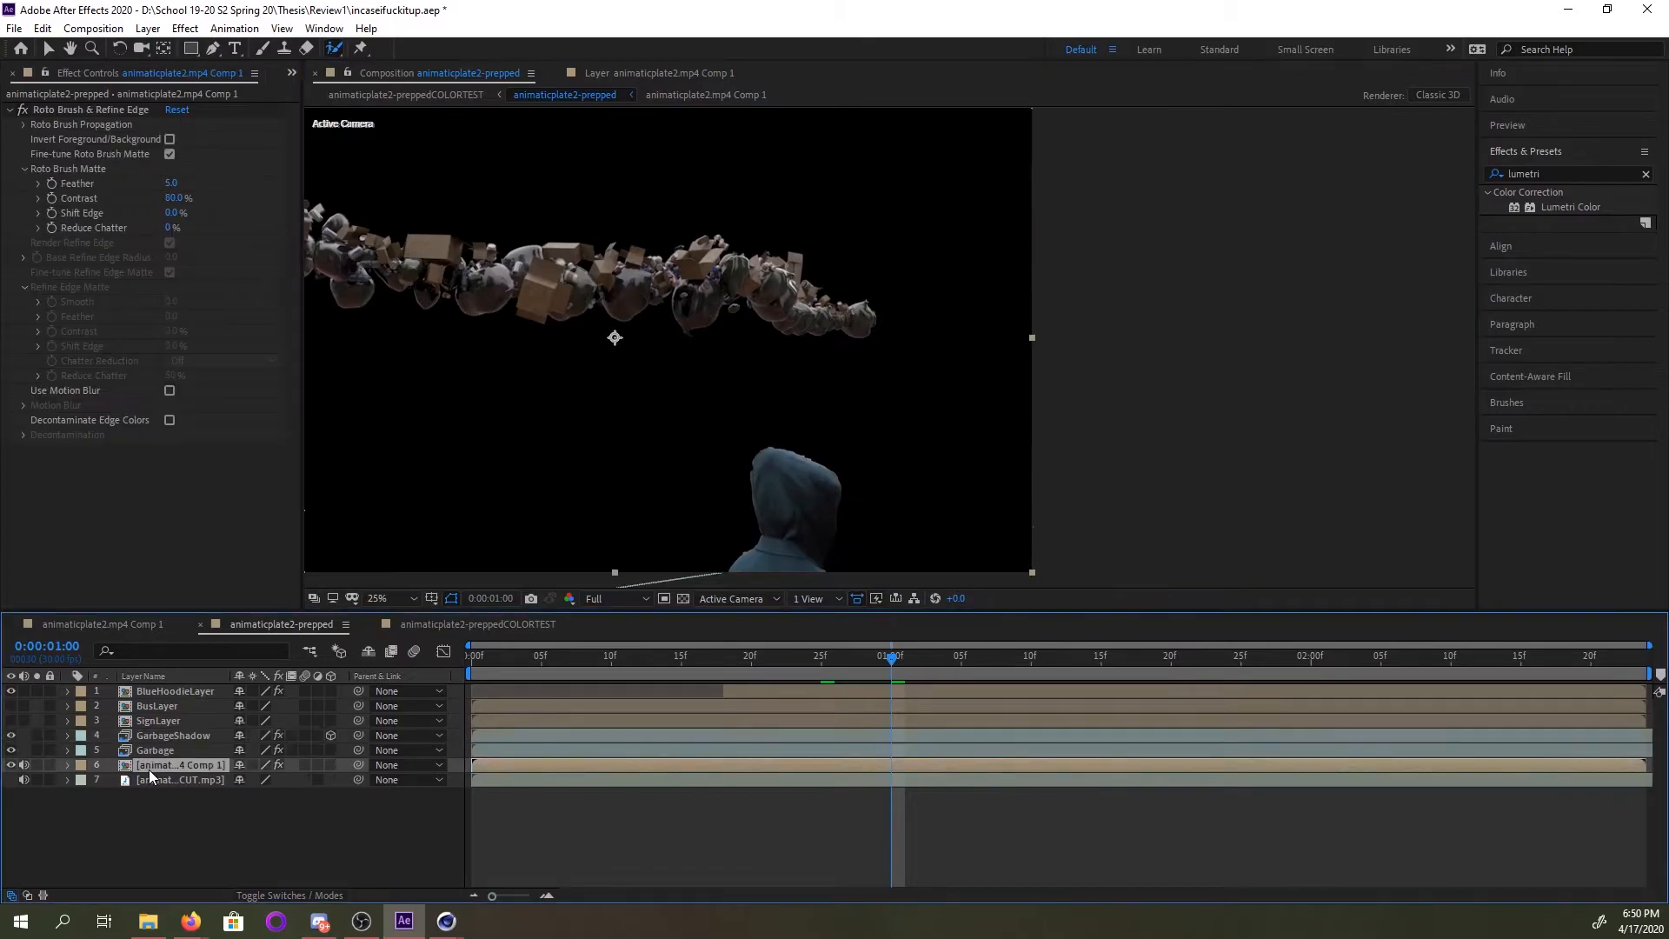
{"action": "left_click", "coordinate": [67, 765]}
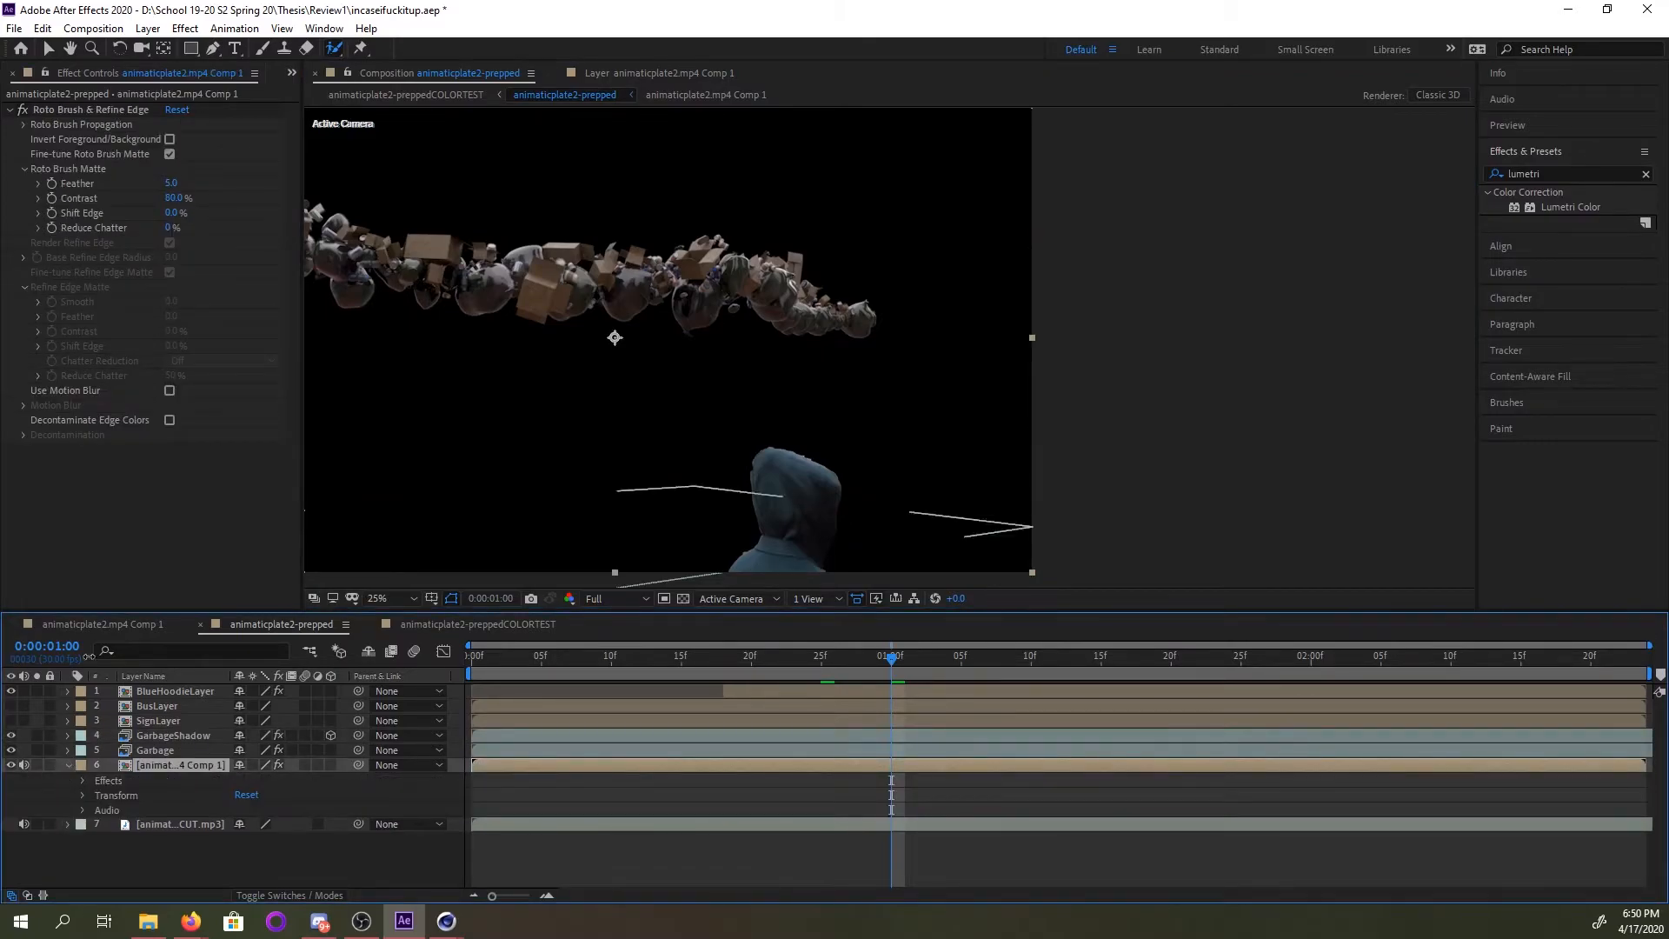
Remove the Roto Brush & Refine Edge effect from the animaticplate2.mp4 Comp 1 layer and hide that layer at 0:00:00:21.
{"action": "left_click", "coordinate": [120, 109]}
{"action": "key", "text": "Delete"}
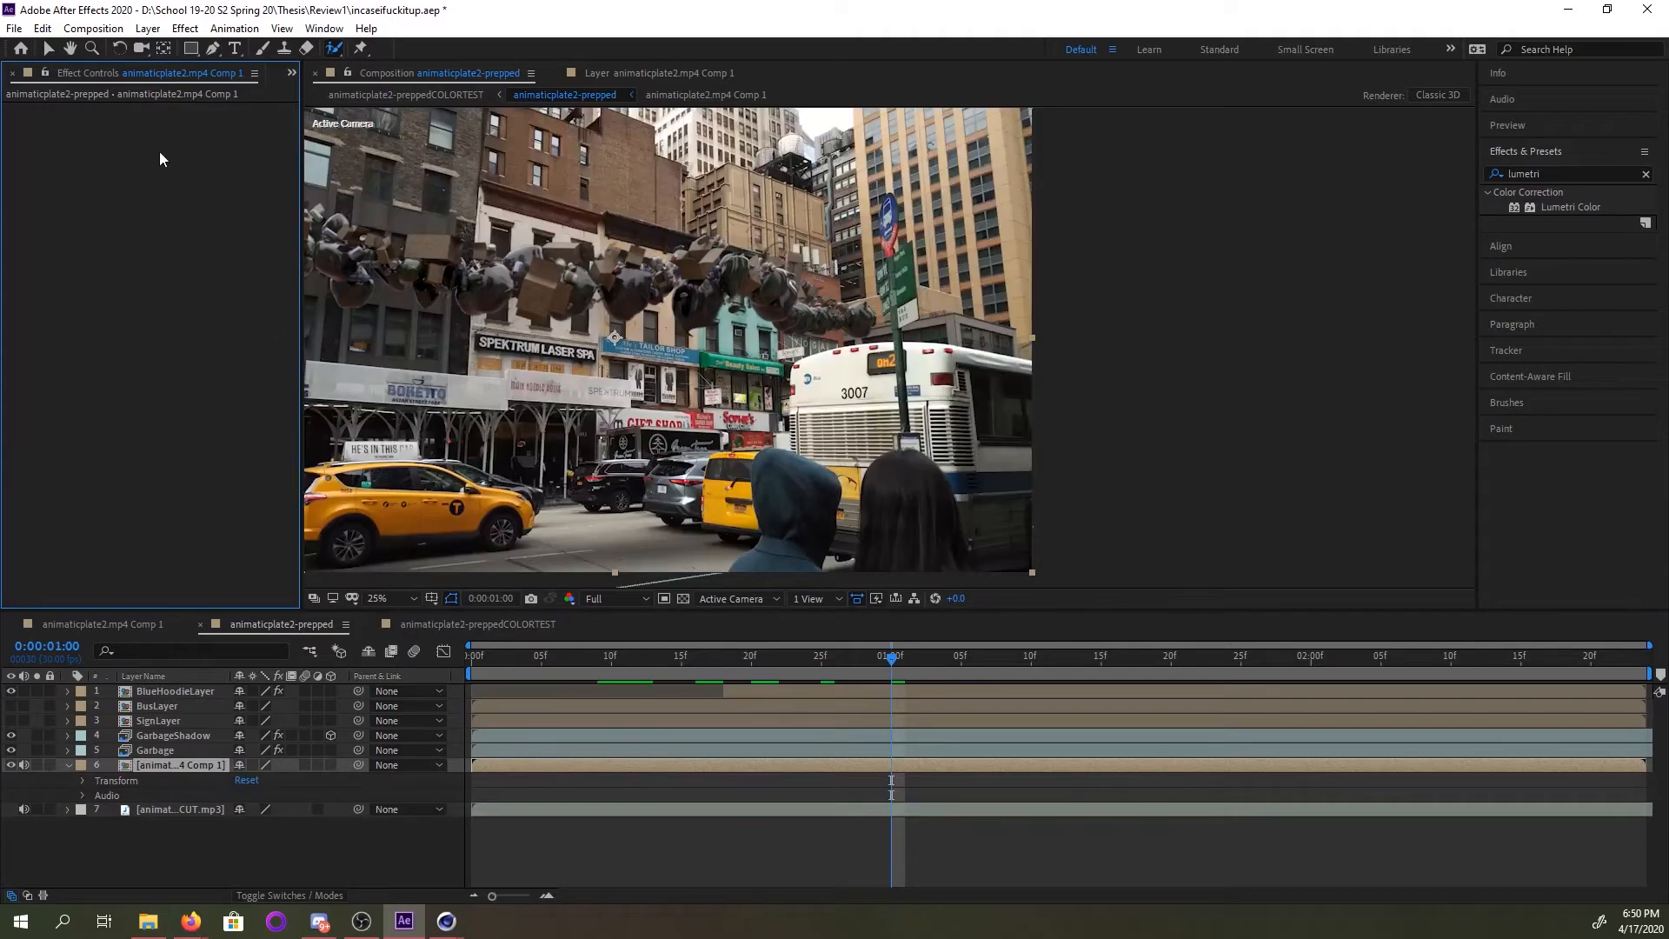
{"action": "left_click_drag", "start_coordinate": [834, 648], "coordinate": [765, 650]}
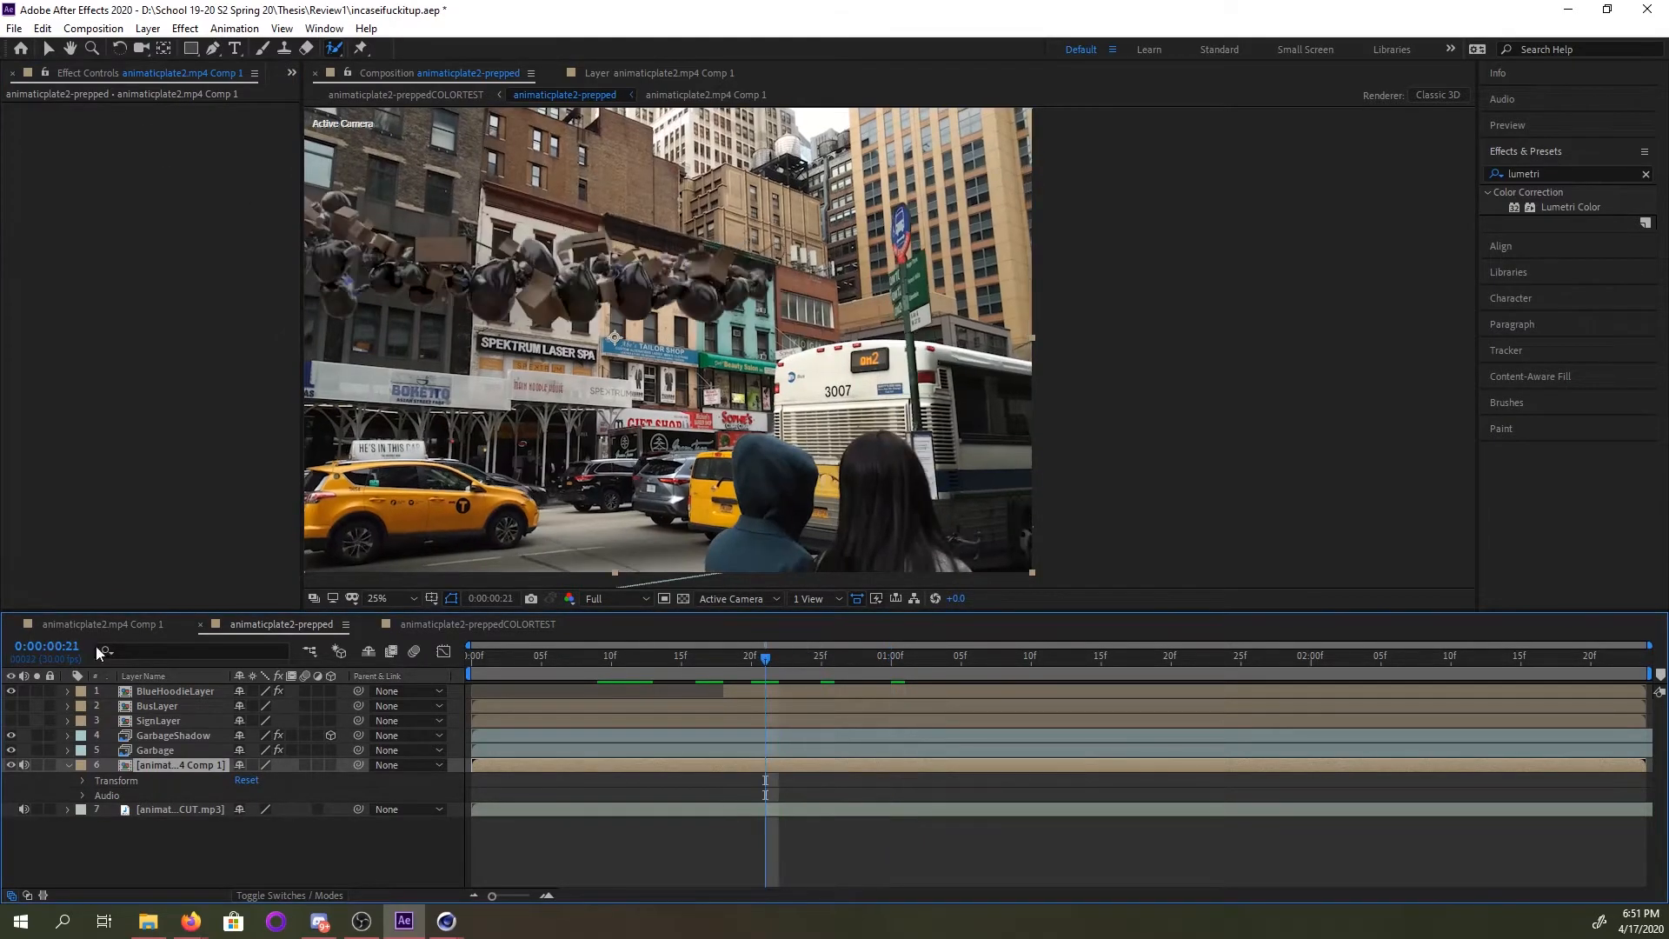
{"action": "left_click", "coordinate": [12, 765]}
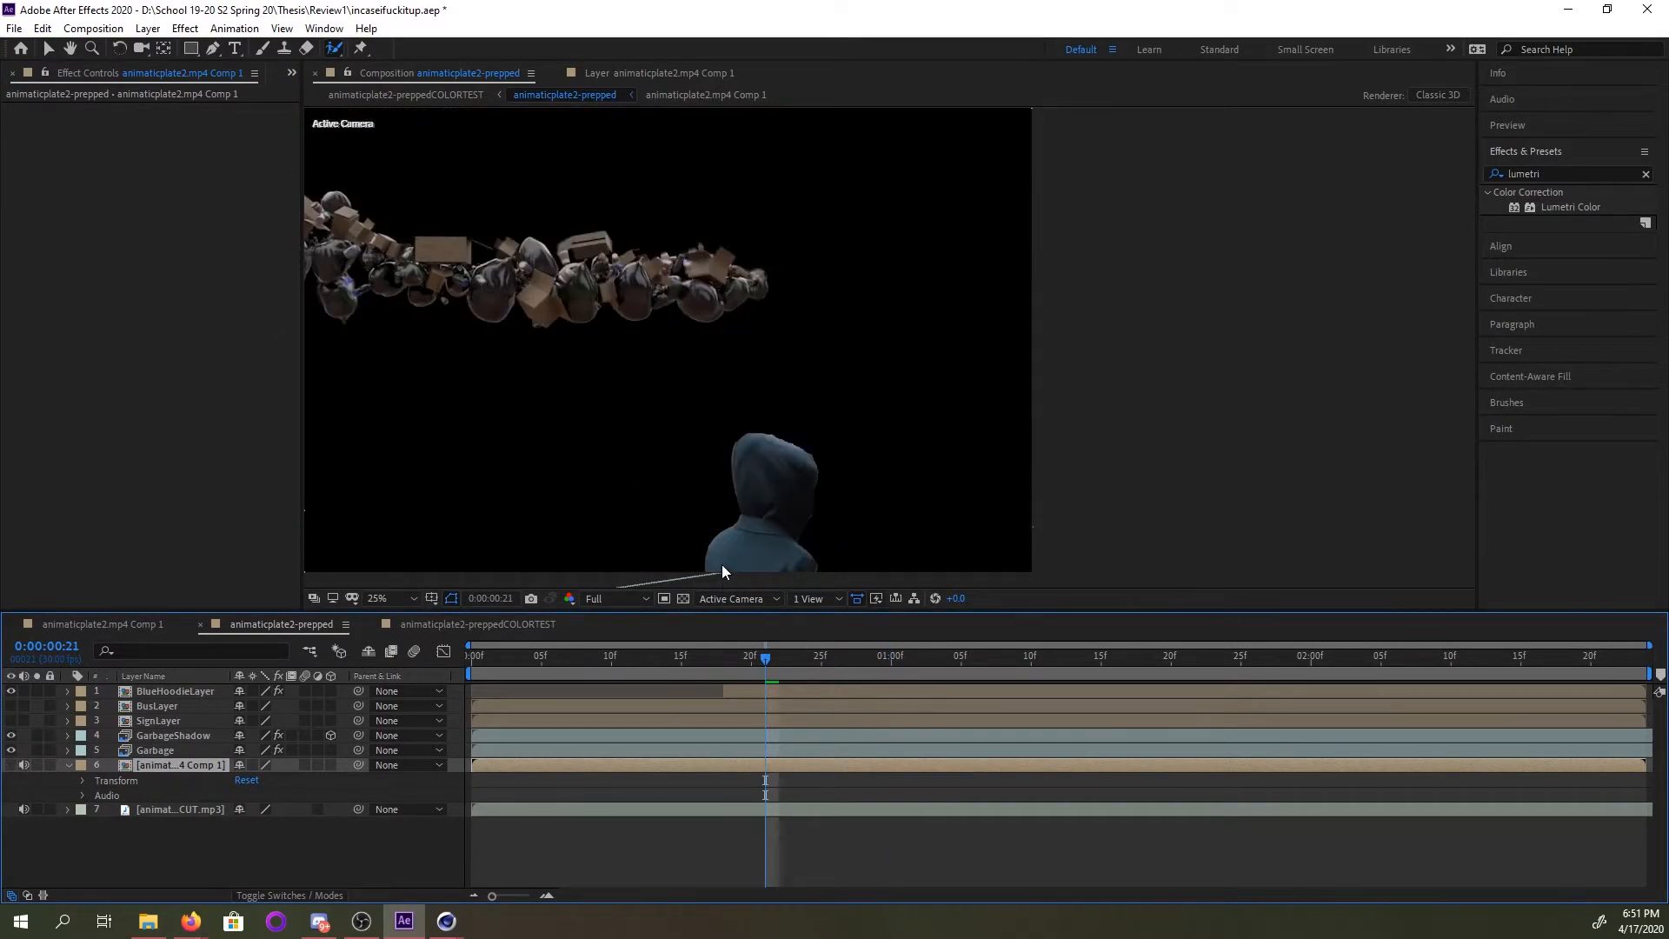
Set BlueHoodieLayer's Roto Brush matte feather to 22.5 and contrast to 88.2%, checking the edge at 0:00:01:00 and 0:00:00:21.
{"action": "left_click_drag", "start_coordinate": [756, 654], "coordinate": [891, 654]}
{"action": "left_click", "coordinate": [826, 695]}
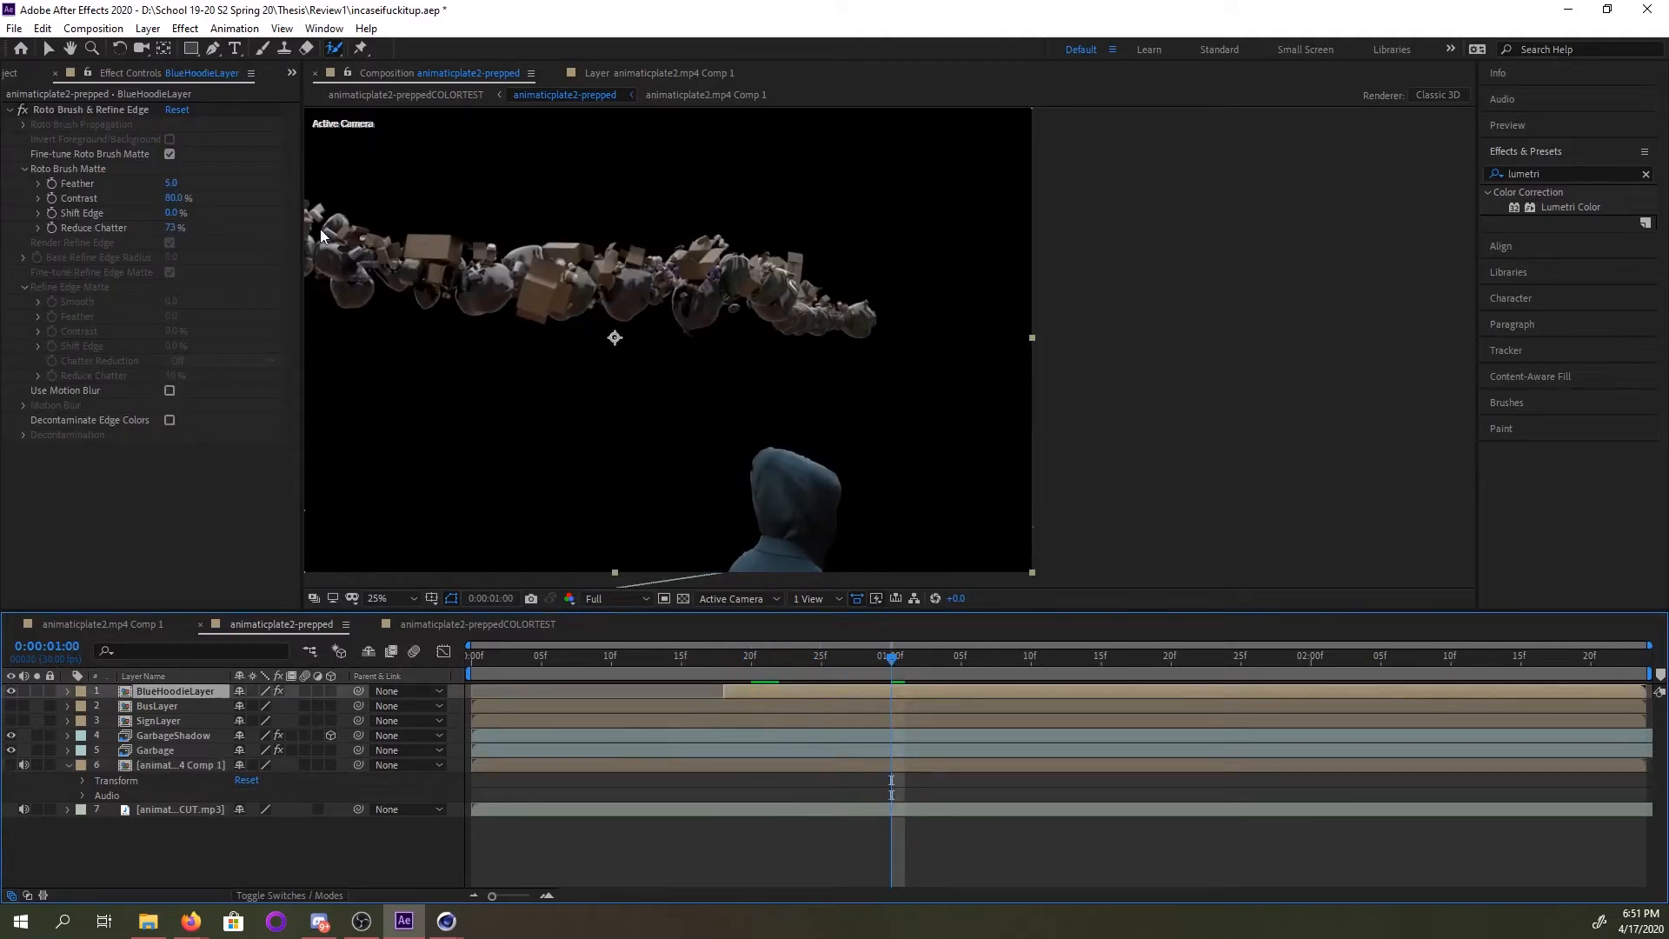
{"action": "mouse_move", "coordinate": [171, 184]}
{"action": "left_mouse_down"}
{"action": "mouse_move", "coordinate": [260, 185]}
{"action": "mouse_move", "coordinate": [260, 252]}
{"action": "left_mouse_up"}
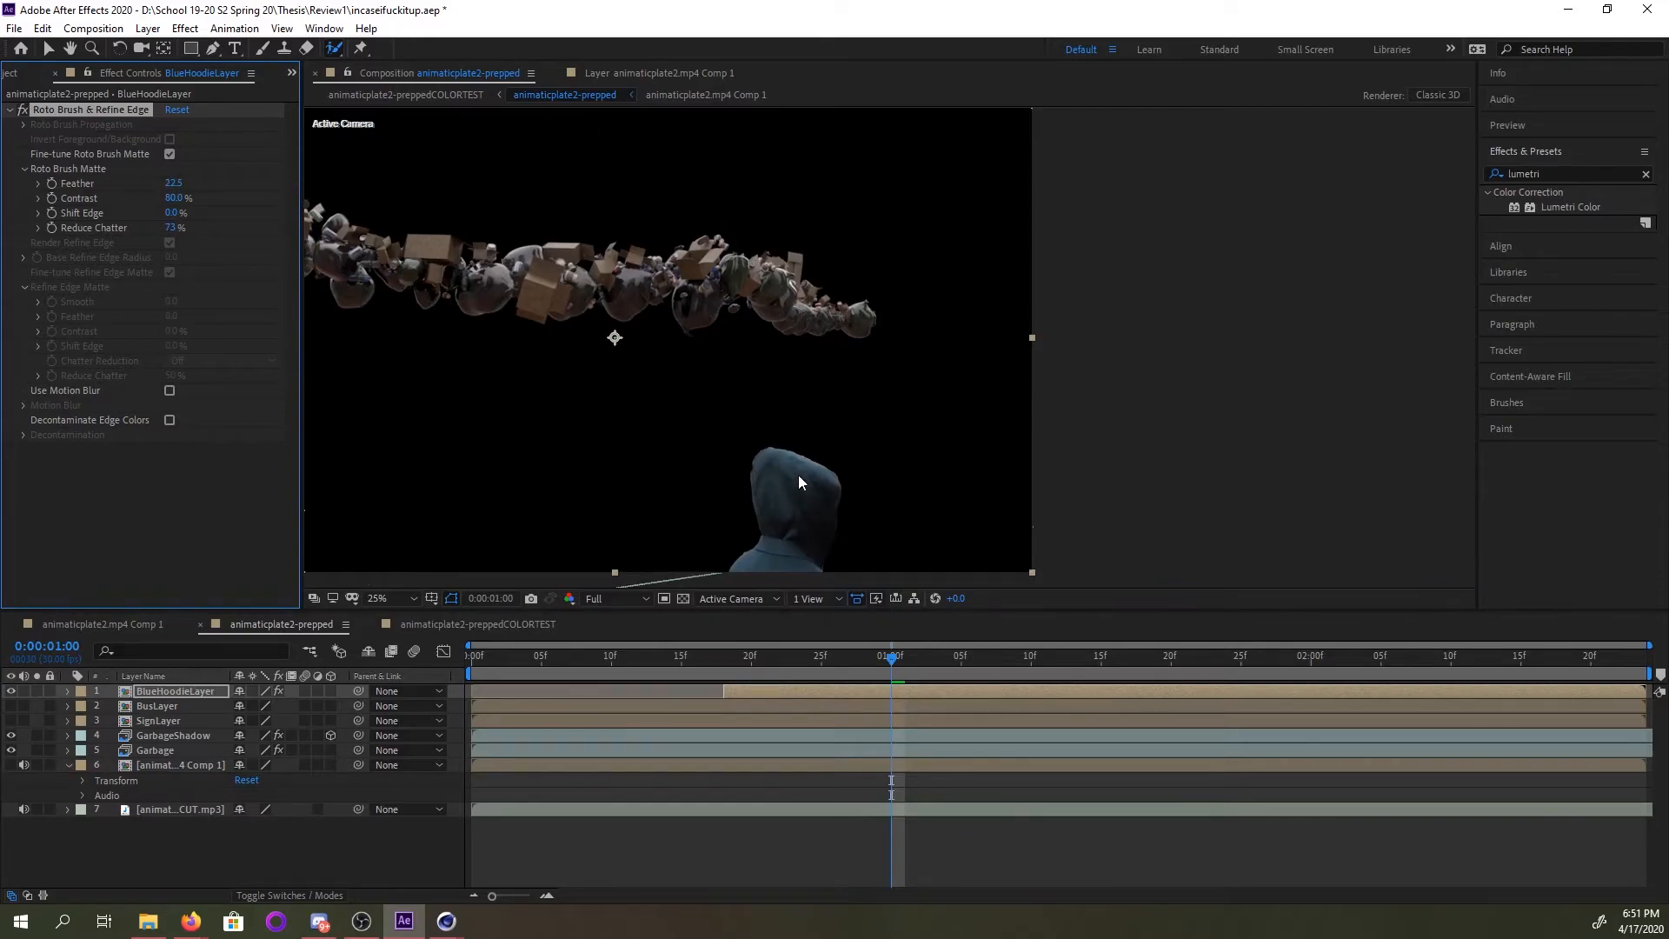
{"action": "mouse_move", "coordinate": [181, 196]}
{"action": "left_mouse_down"}
{"action": "mouse_move", "coordinate": [246, 191]}
{"action": "mouse_move", "coordinate": [288, 358]}
{"action": "left_mouse_up"}
{"action": "left_click_drag", "start_coordinate": [785, 659], "coordinate": [769, 659]}
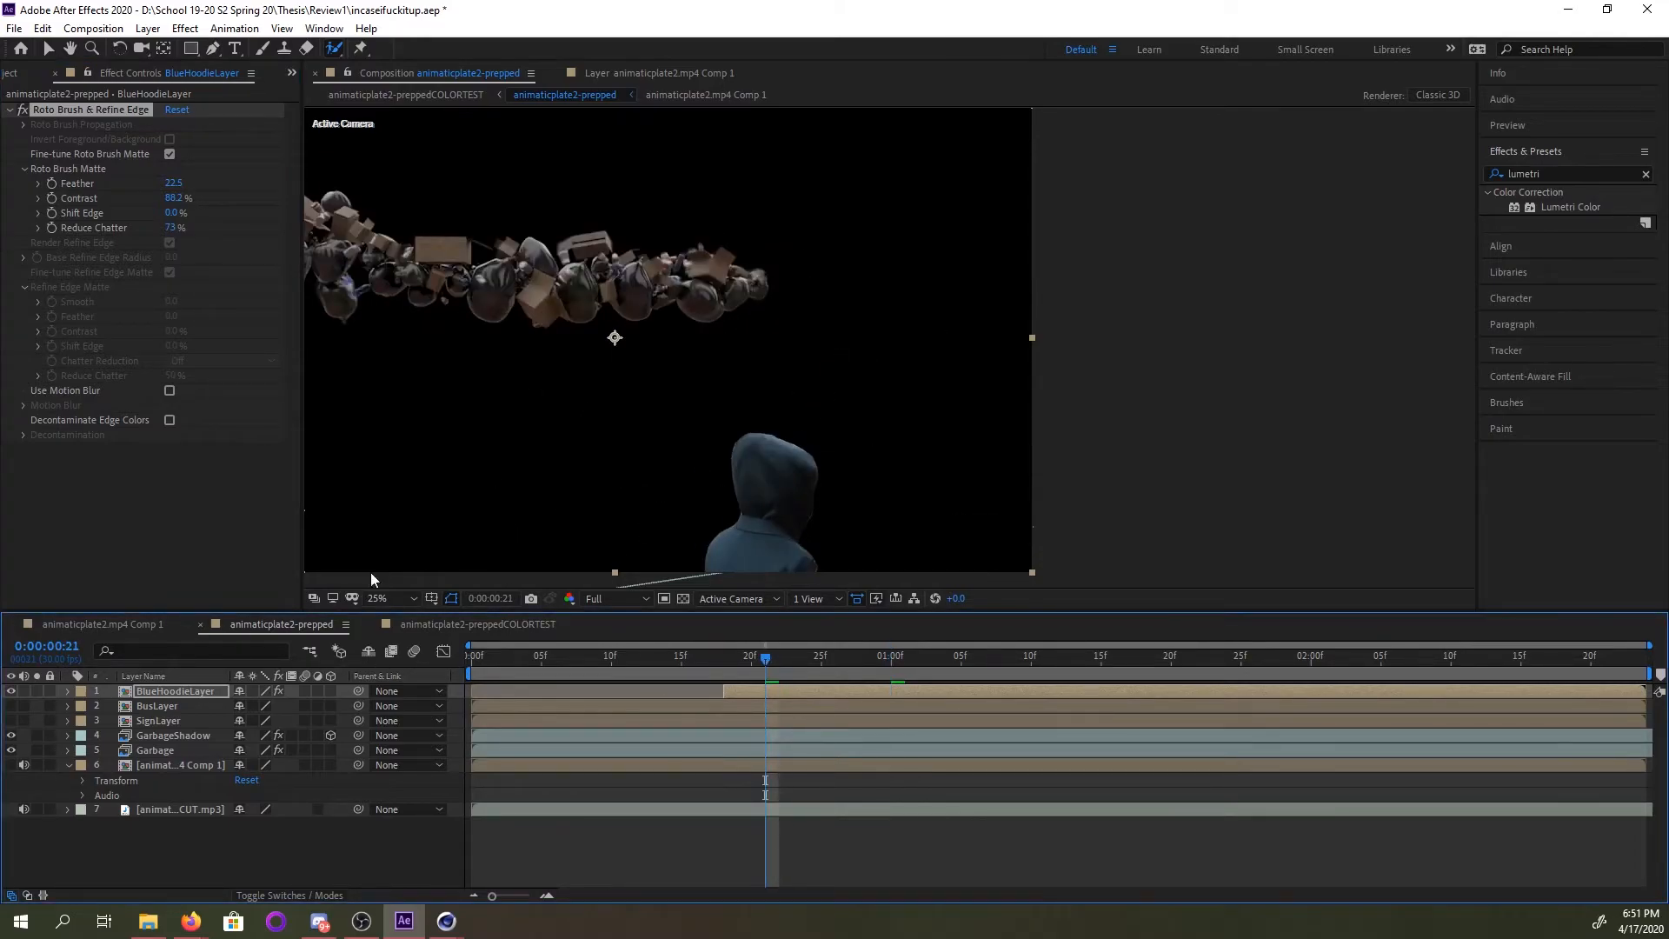
Show BusLayer and the street plate layer, then select BusLayer's Mask 1 and view it at 0:00:01:15.
{"action": "left_click", "coordinate": [11, 705]}
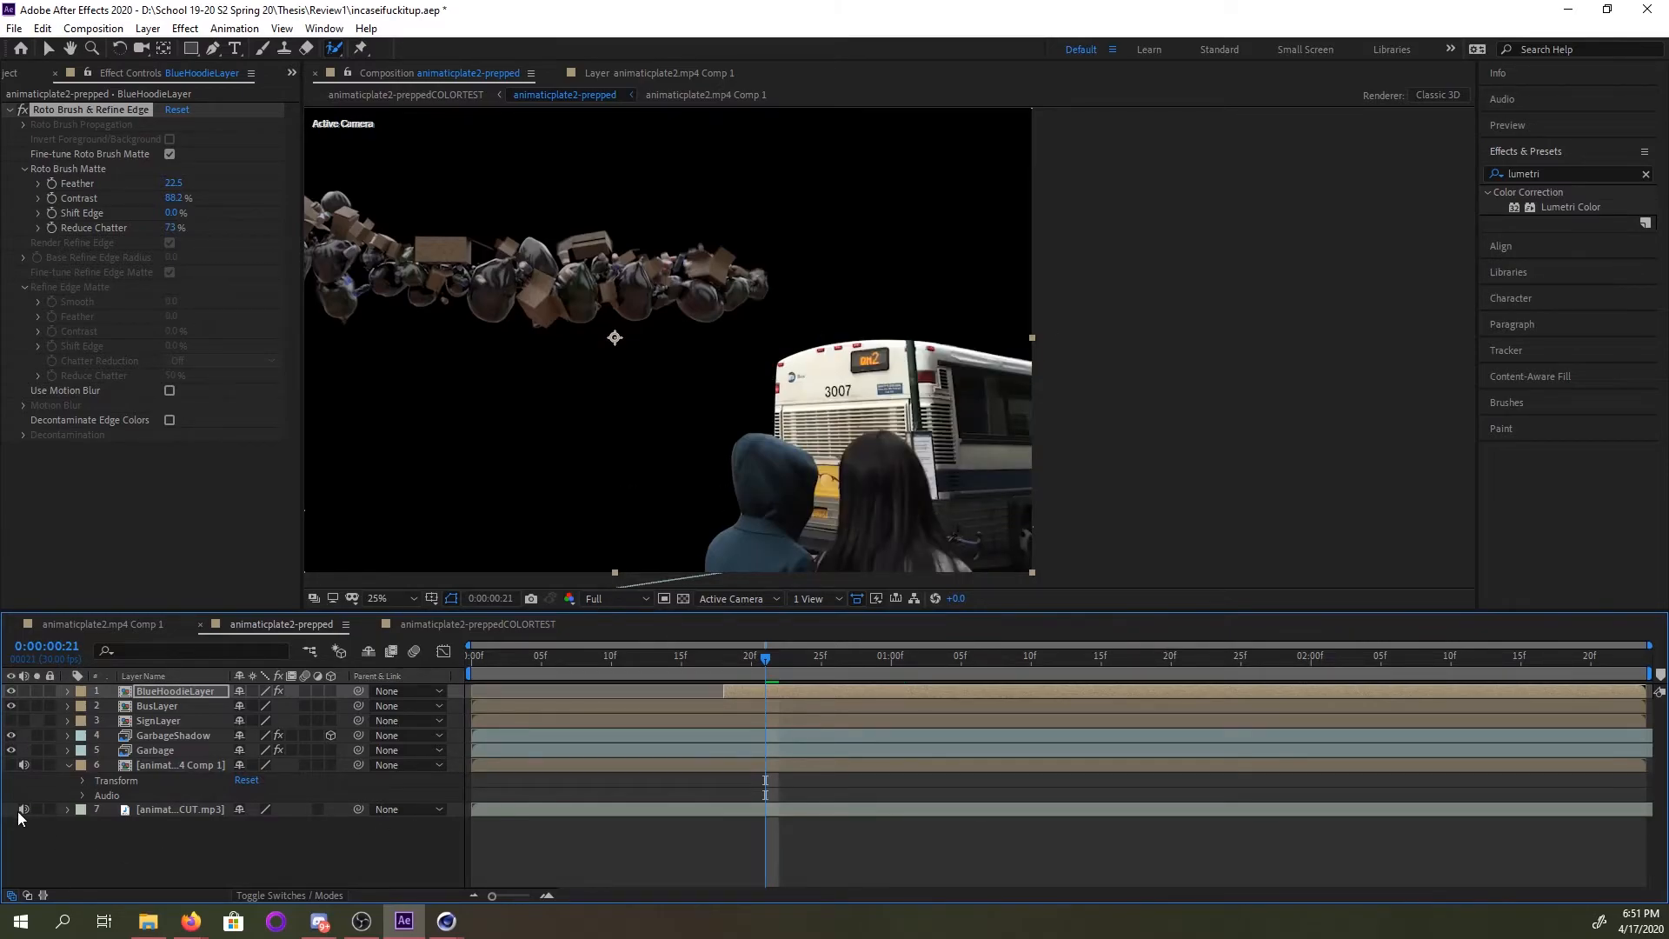
{"action": "left_click", "coordinate": [11, 766]}
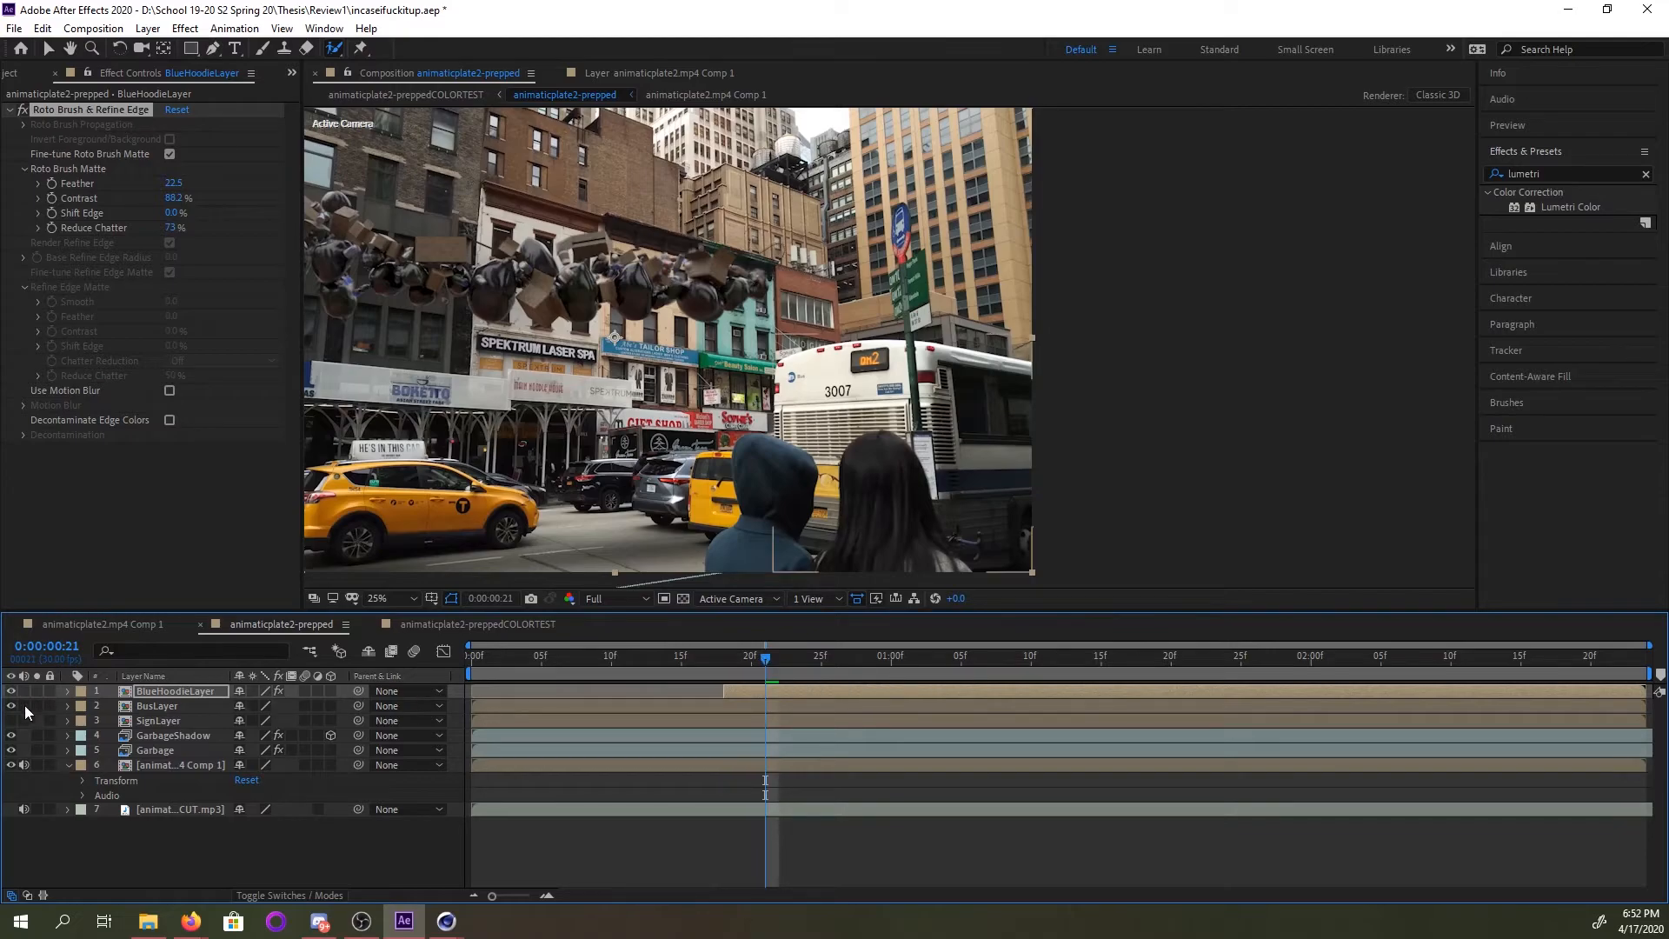
{"action": "left_click", "coordinate": [68, 705]}
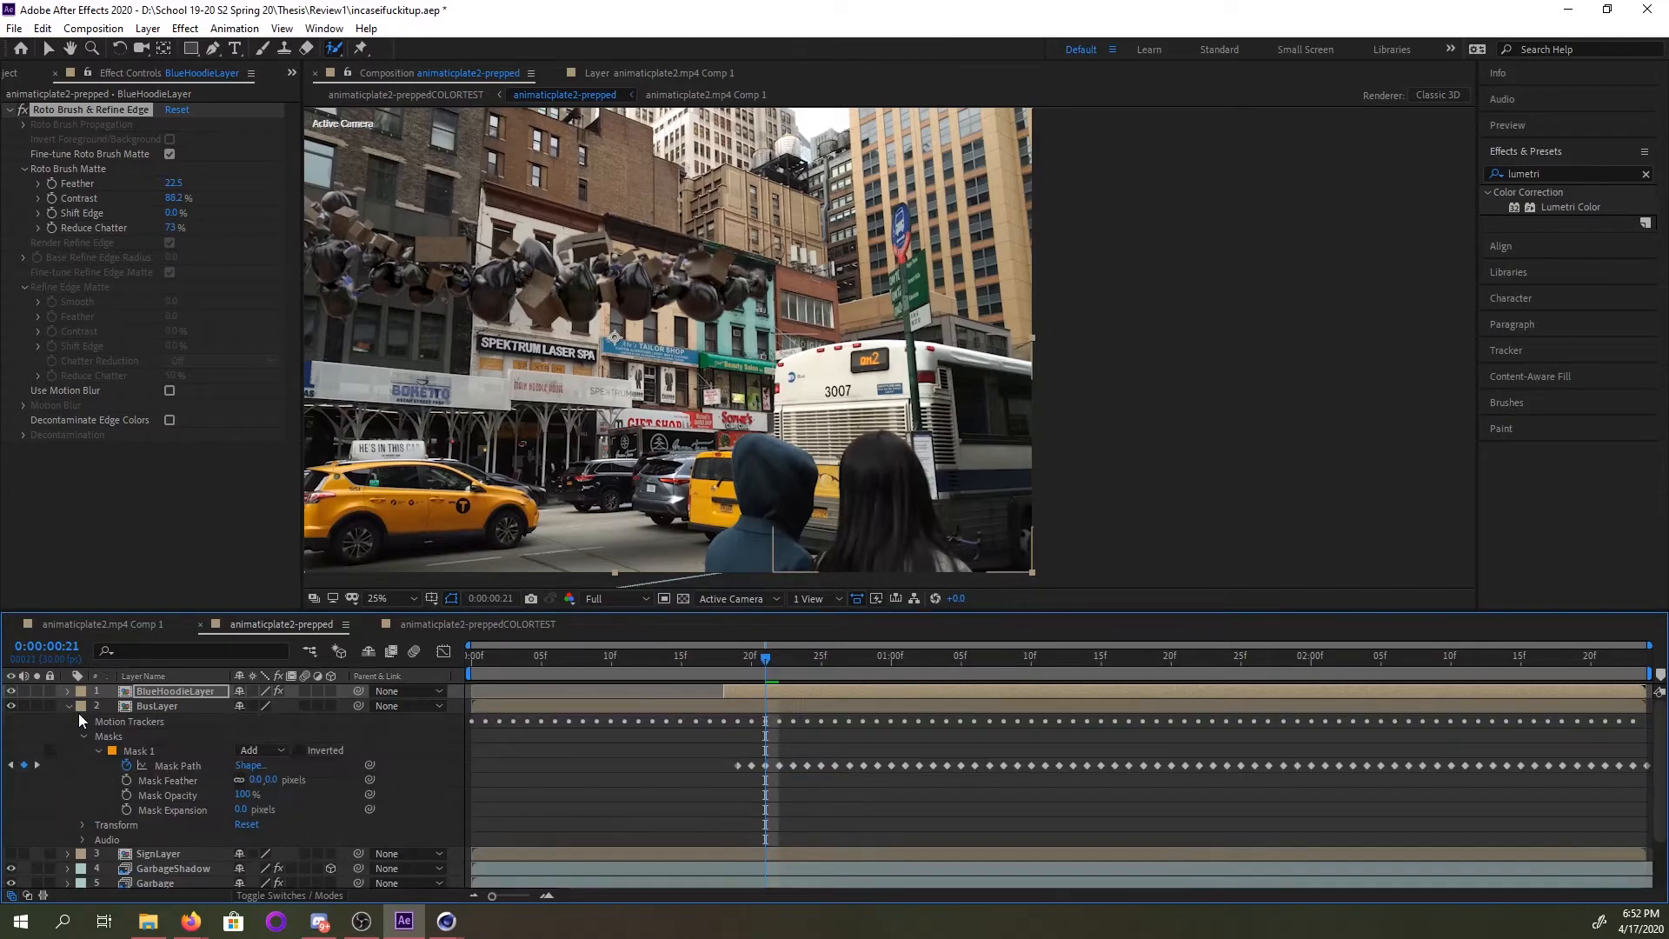
{"action": "left_click", "coordinate": [137, 751]}
{"action": "left_click_drag", "start_coordinate": [766, 661], "coordinate": [1100, 661]}
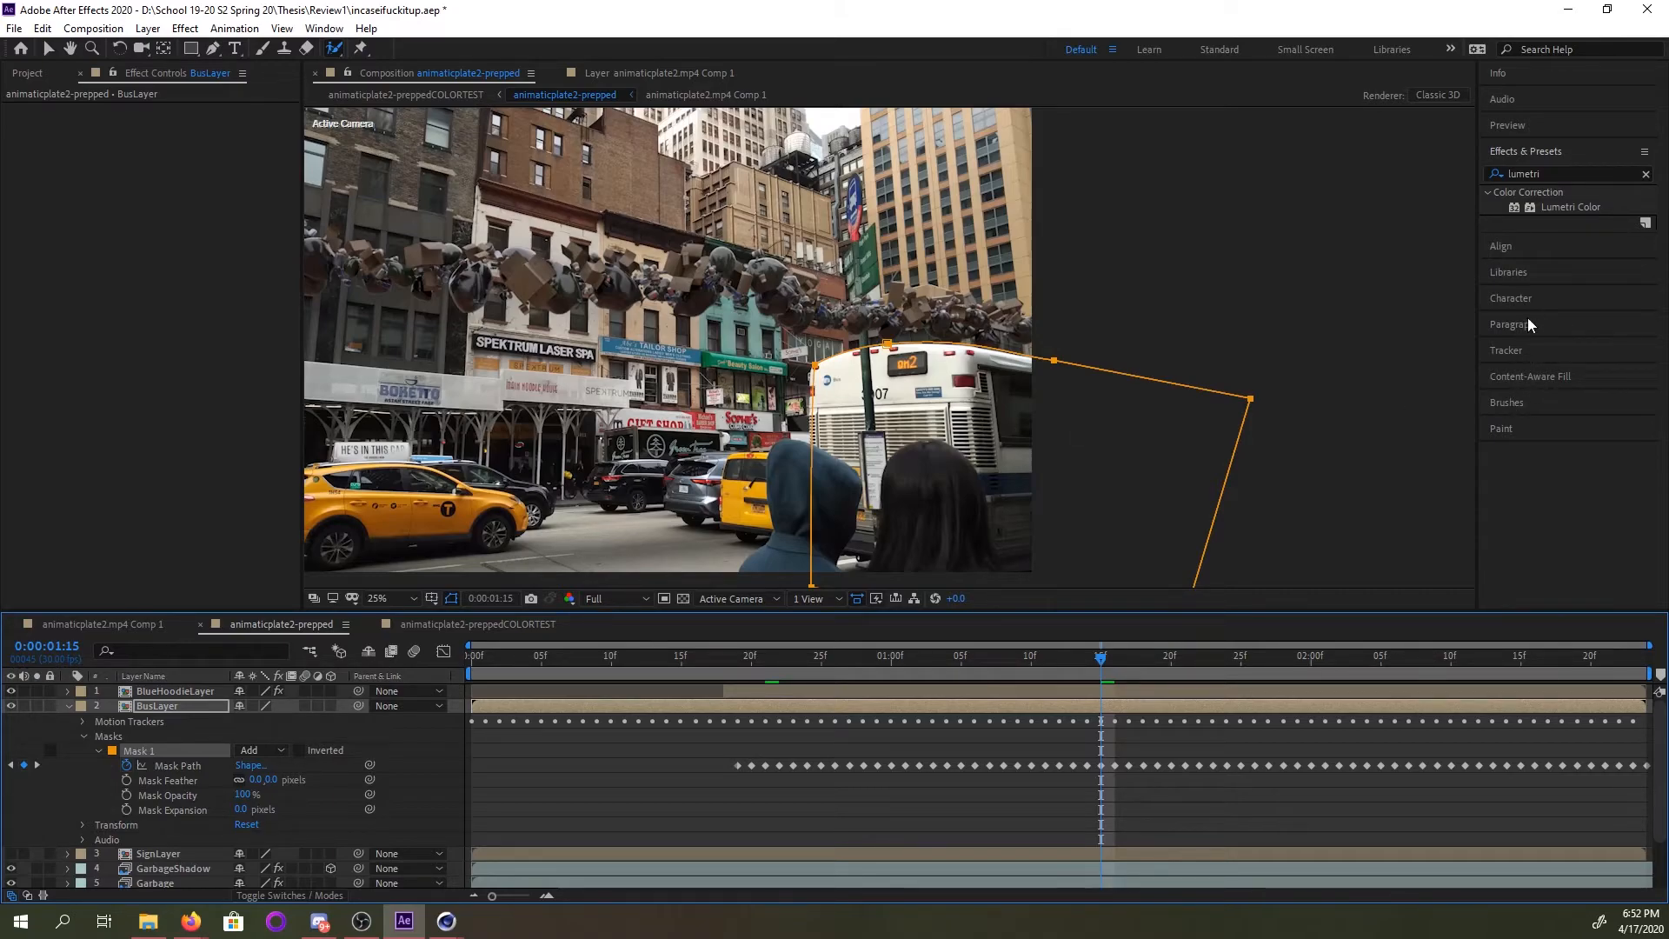
Track BusLayer's Mask 1 forward from 0:00:00:19 to 0:00:00:28 using the position, scale and rotation method.
{"action": "left_click", "coordinate": [1515, 345]}
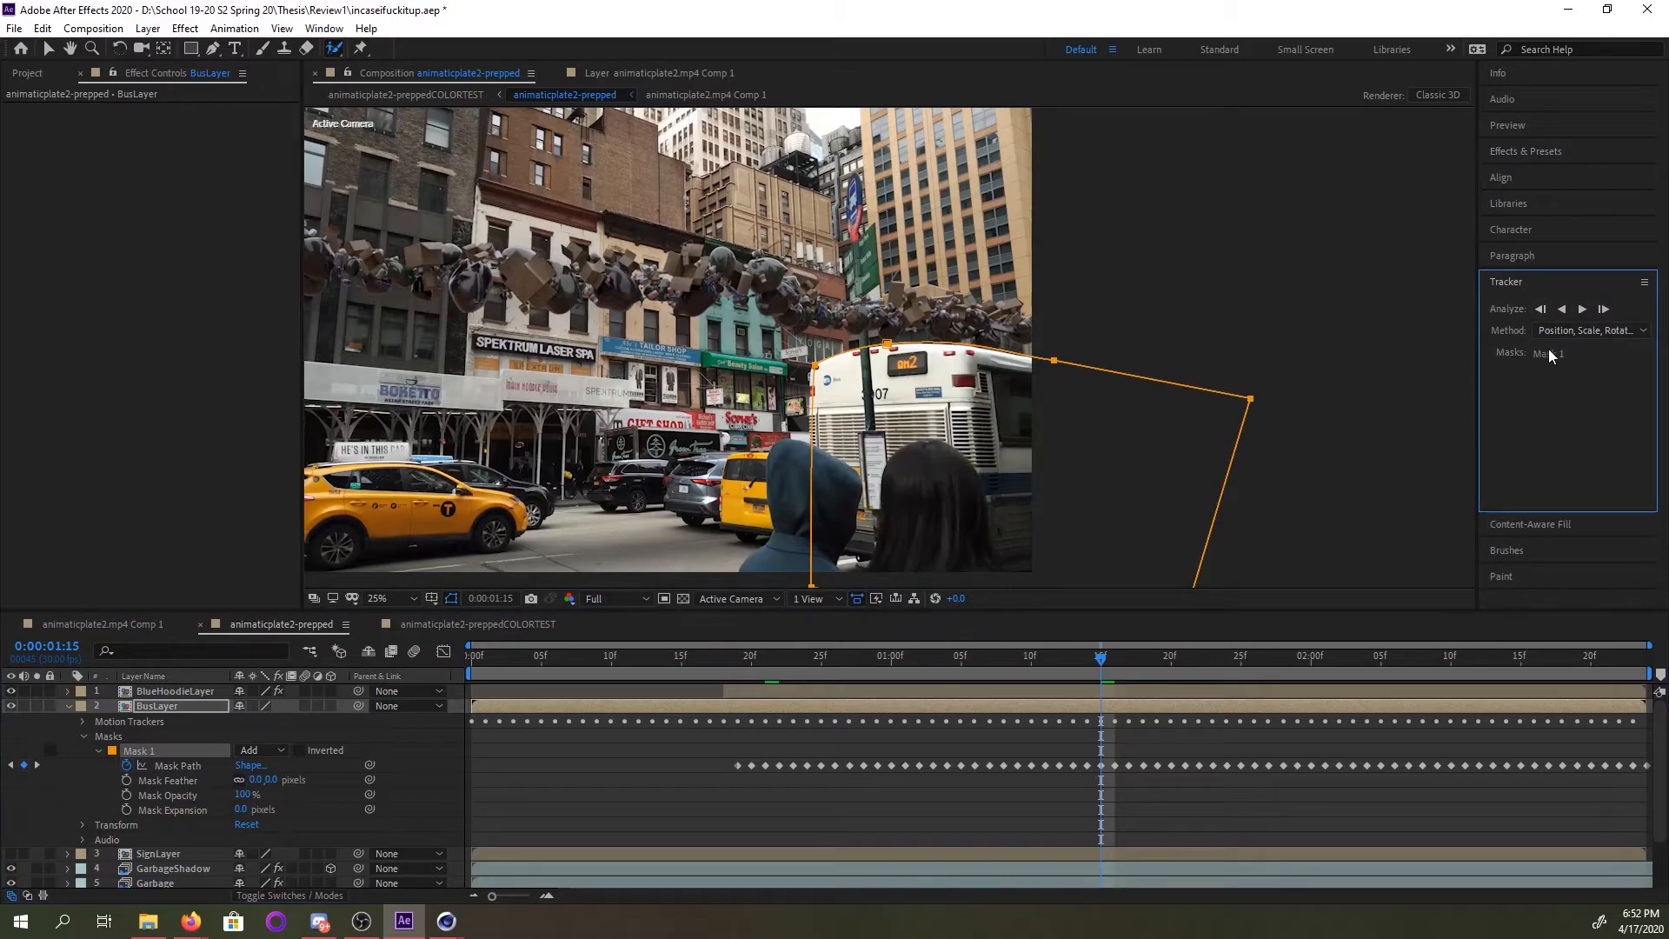
{"action": "left_click_drag", "start_coordinate": [1078, 662], "coordinate": [742, 659]}
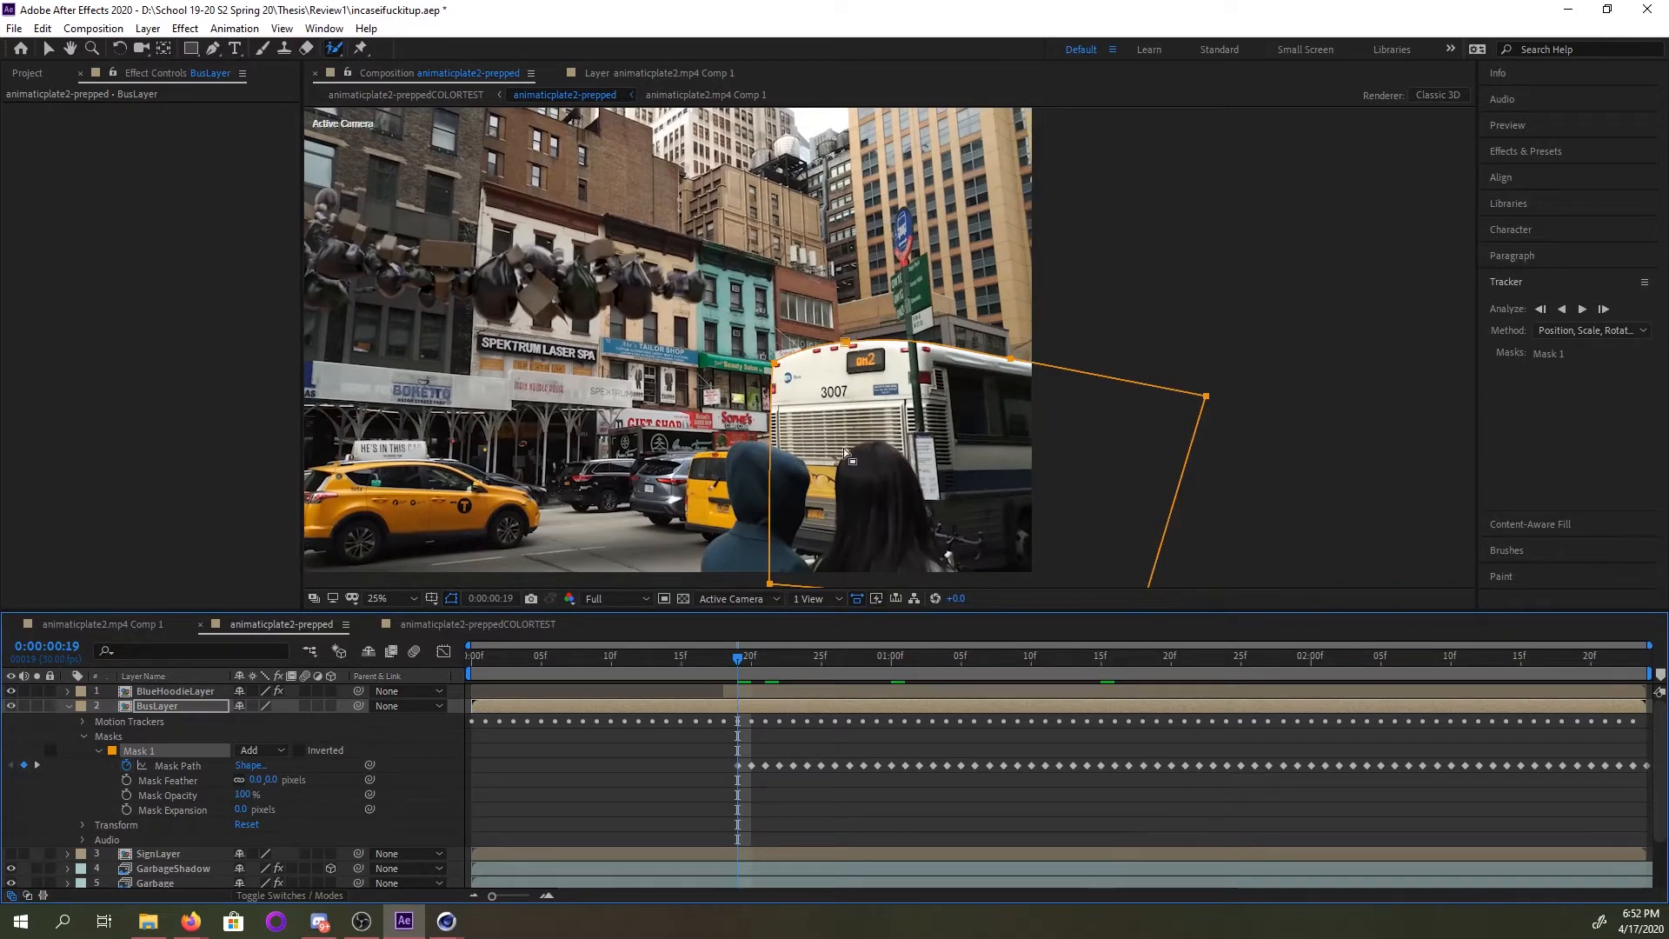
{"action": "left_click", "coordinate": [1582, 310]}
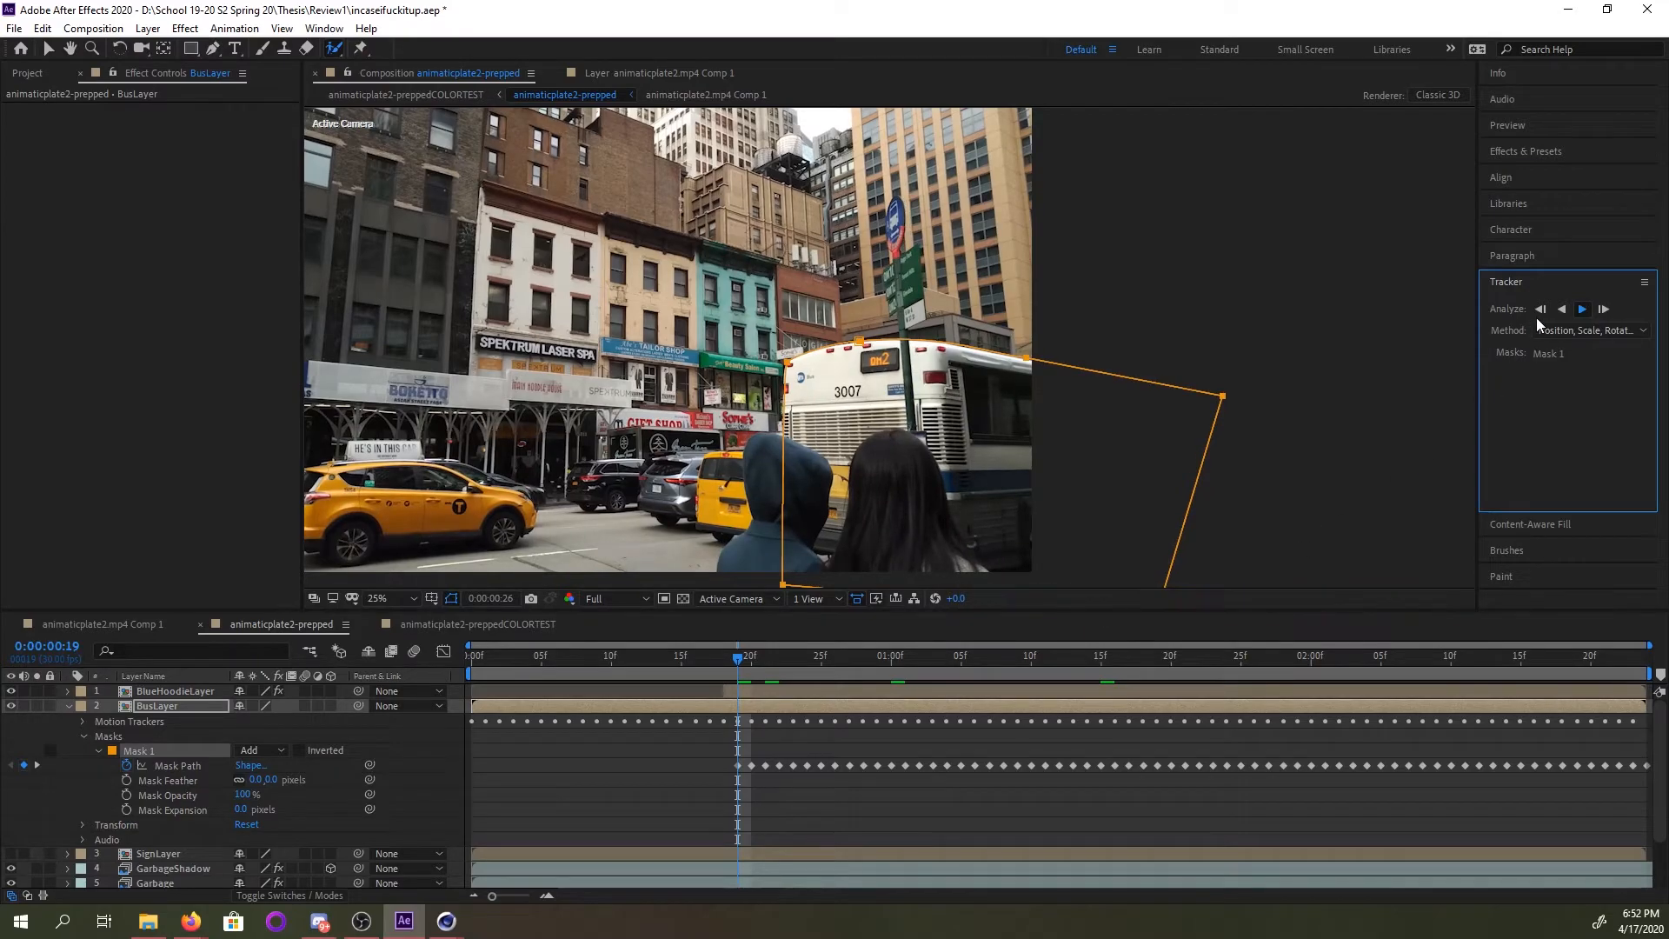
{"action": "left_click", "coordinate": [1581, 311]}
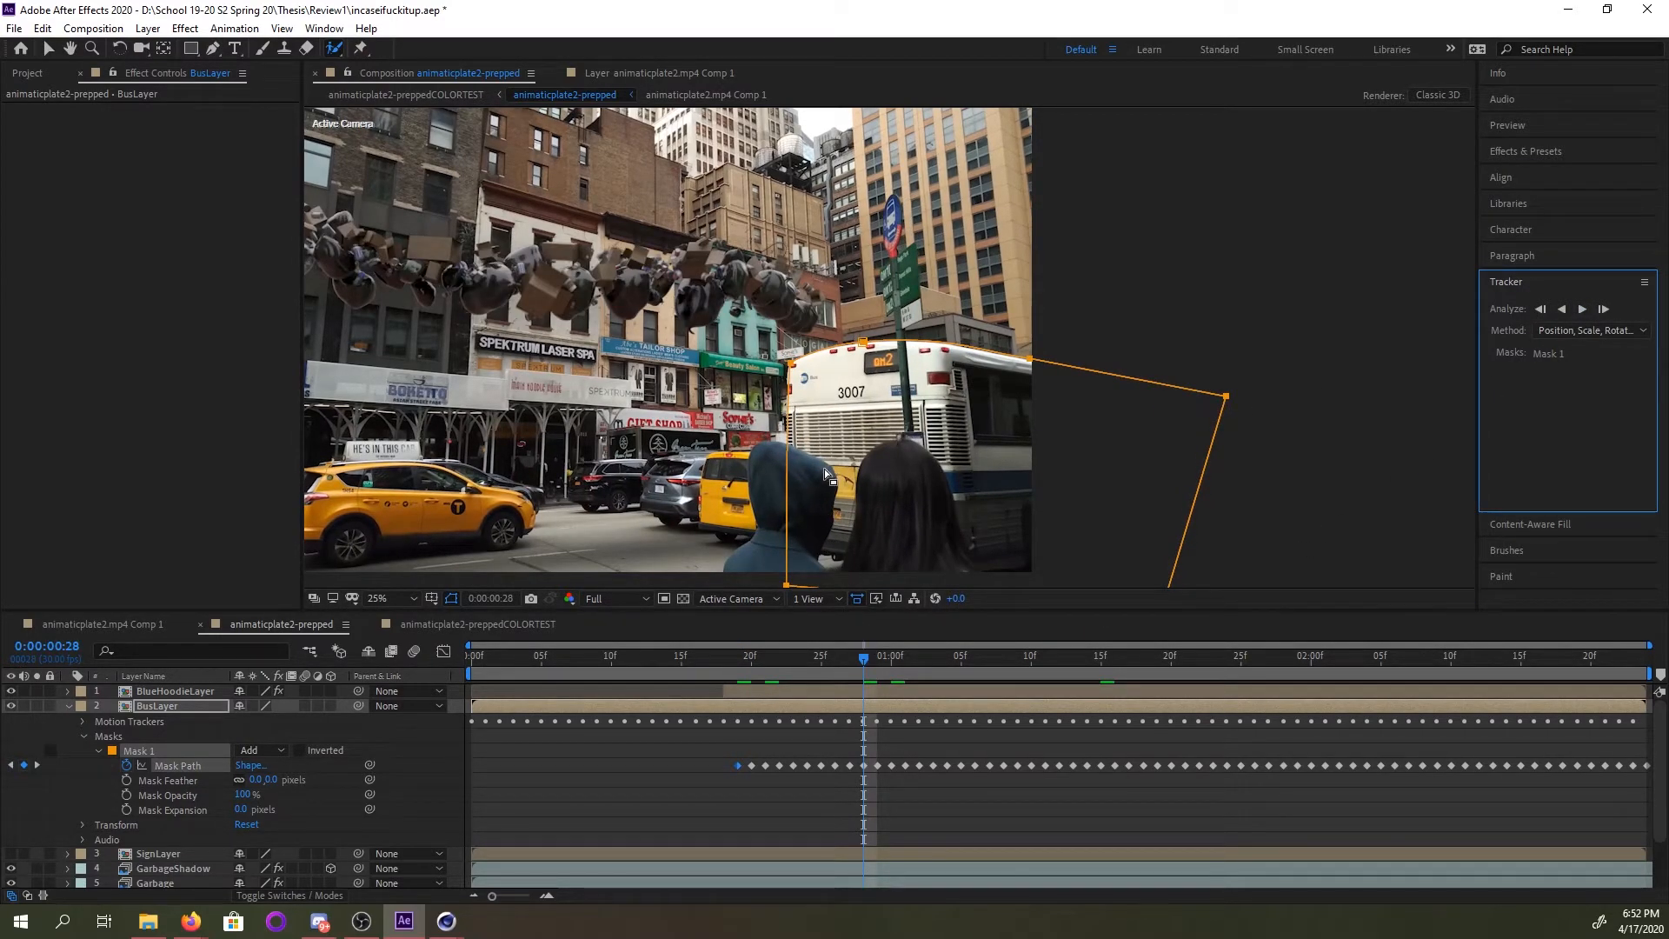
Adjust BusLayer's mask path at 0:00:00:28, shifting it slightly and refining the roof point and its curve handle along the bus's edge.
{"action": "scroll", "coordinate": [793, 360], "scroll_direction": "up", "scroll_amount": 4}
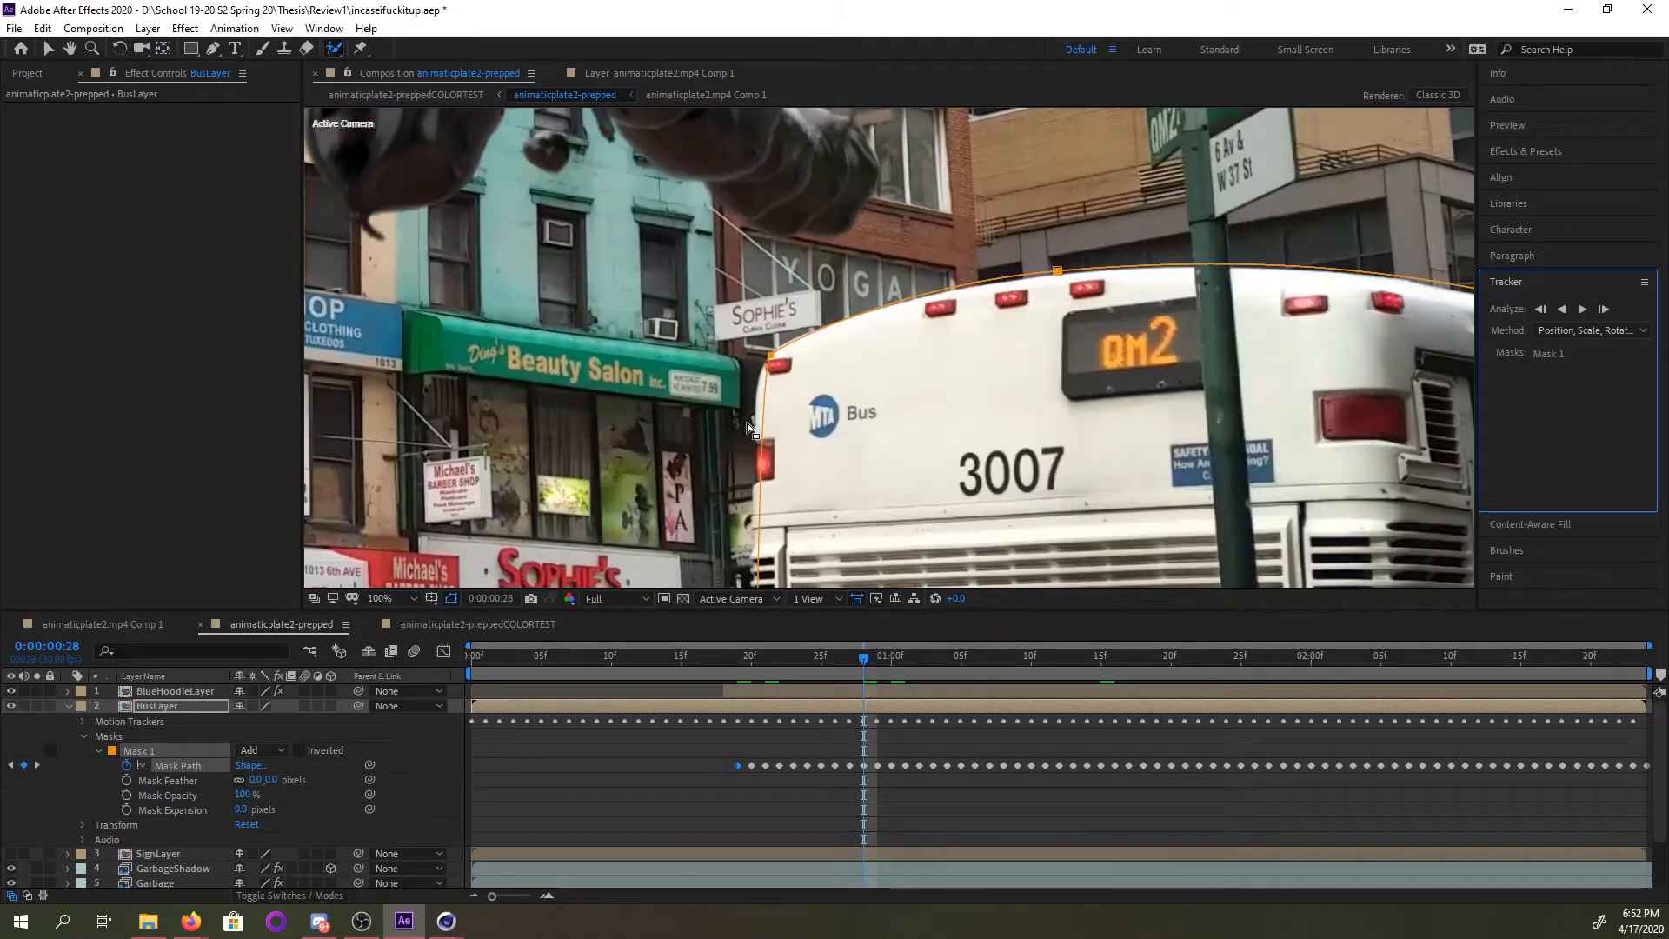
{"action": "left_click", "coordinate": [867, 765]}
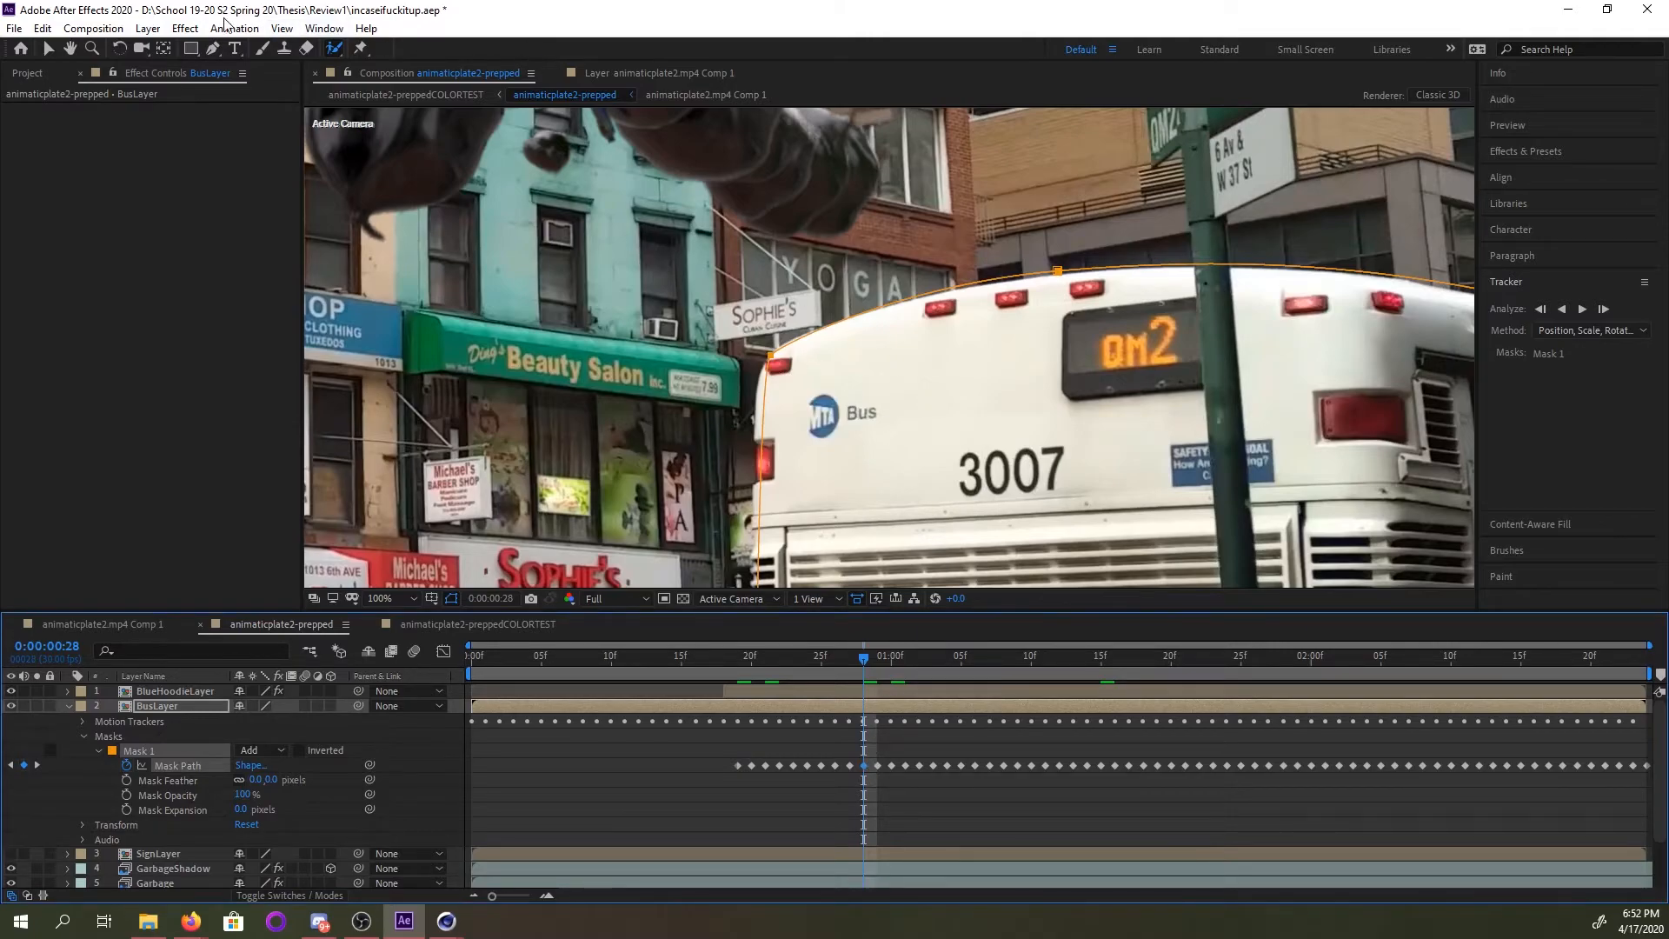
{"action": "left_click", "coordinate": [48, 49]}
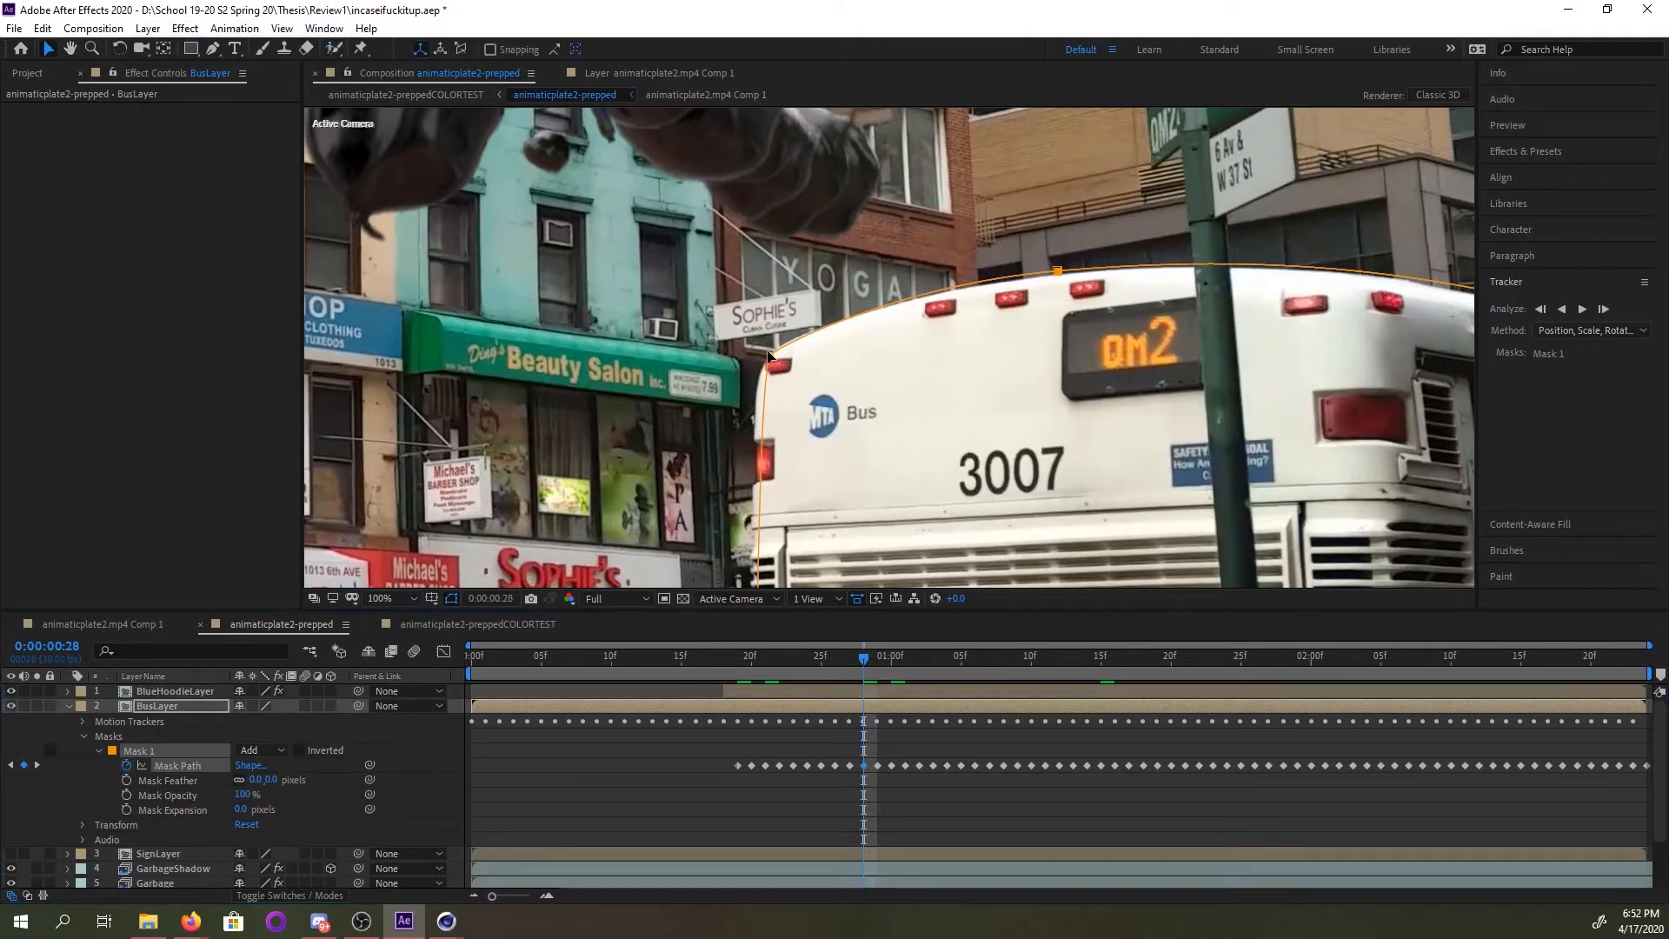
{"action": "left_click_drag", "start_coordinate": [771, 359], "coordinate": [763, 361]}
{"action": "left_click", "coordinate": [839, 352]}
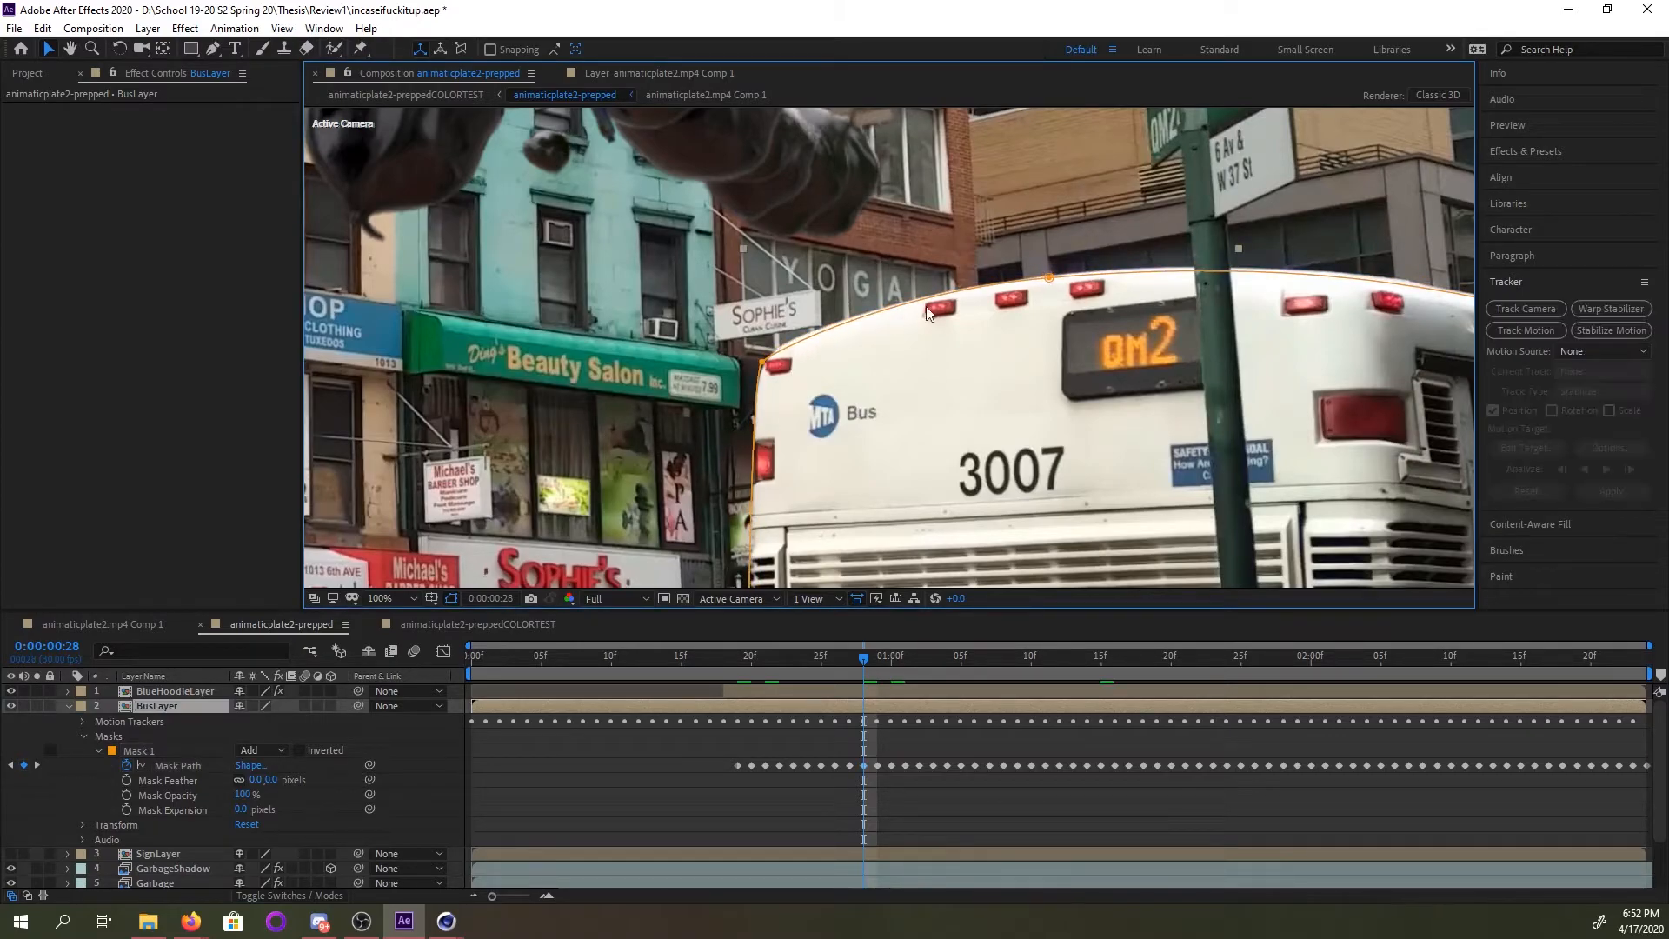
{"action": "left_click", "coordinate": [1049, 276]}
{"action": "left_click_drag", "start_coordinate": [1049, 278], "coordinate": [1051, 274]}
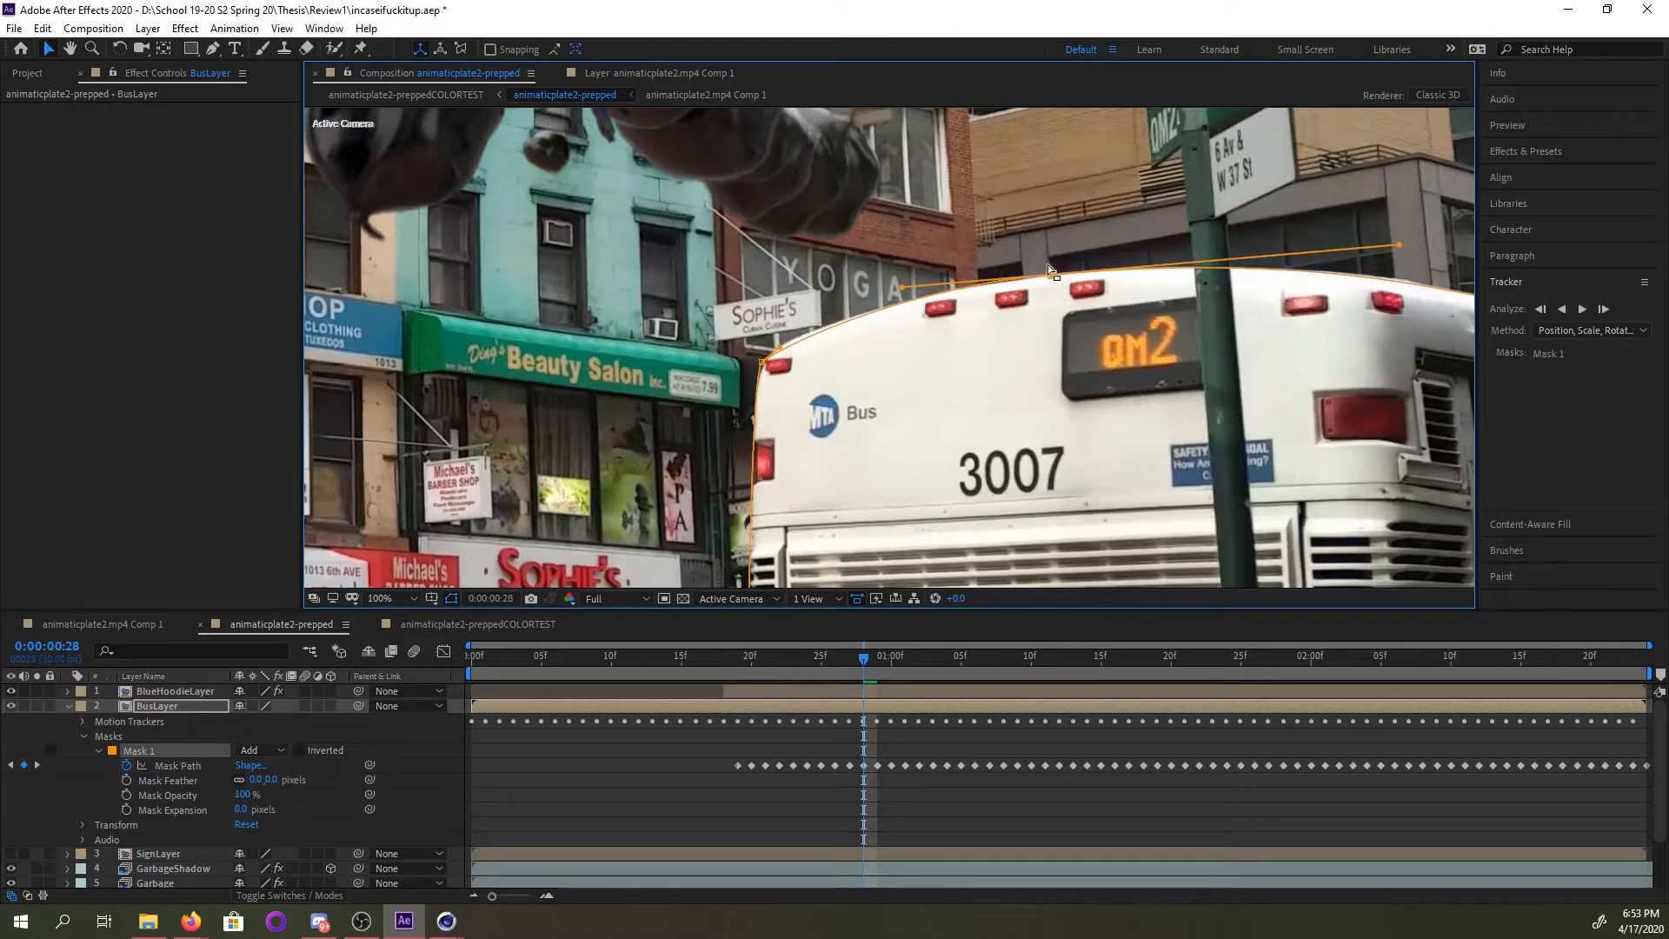
{"action": "left_click_drag", "start_coordinate": [899, 285], "coordinate": [890, 282]}
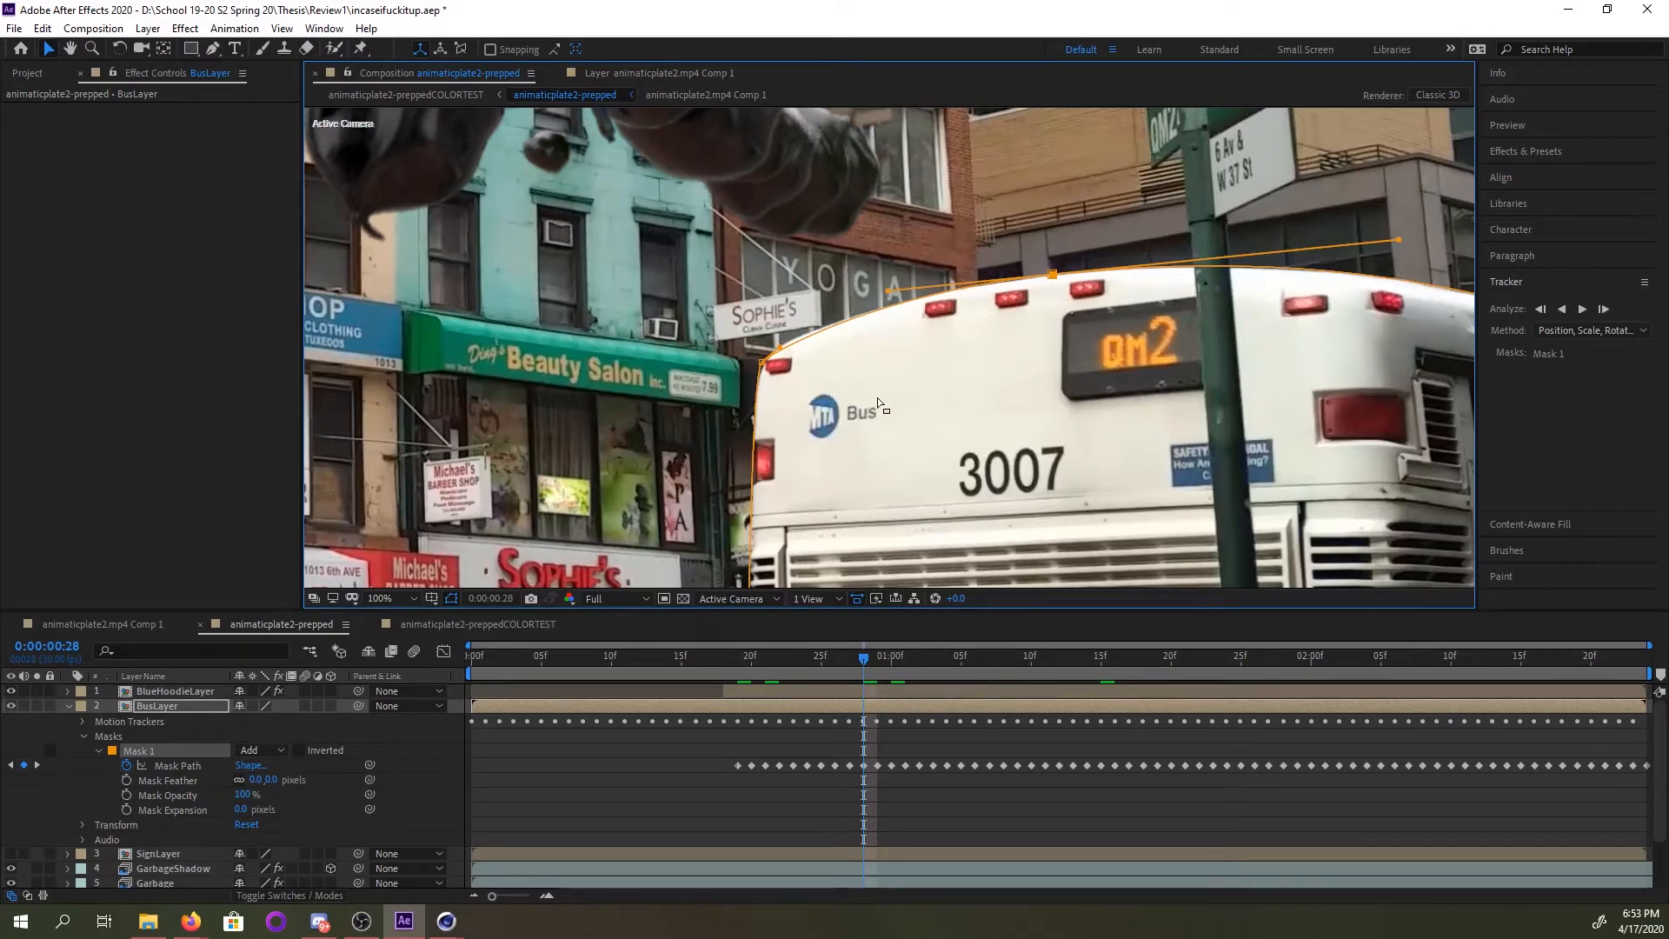
Inspect the adjusted bus mask on the whole frame and scrub between 0:00:01:06 and 0:00:00:23 to check its fit.
{"action": "scroll", "coordinate": [878, 397], "scroll_direction": "down", "scroll_amount": 2}
{"action": "left_click_drag", "start_coordinate": [1065, 575], "coordinate": [1016, 442]}
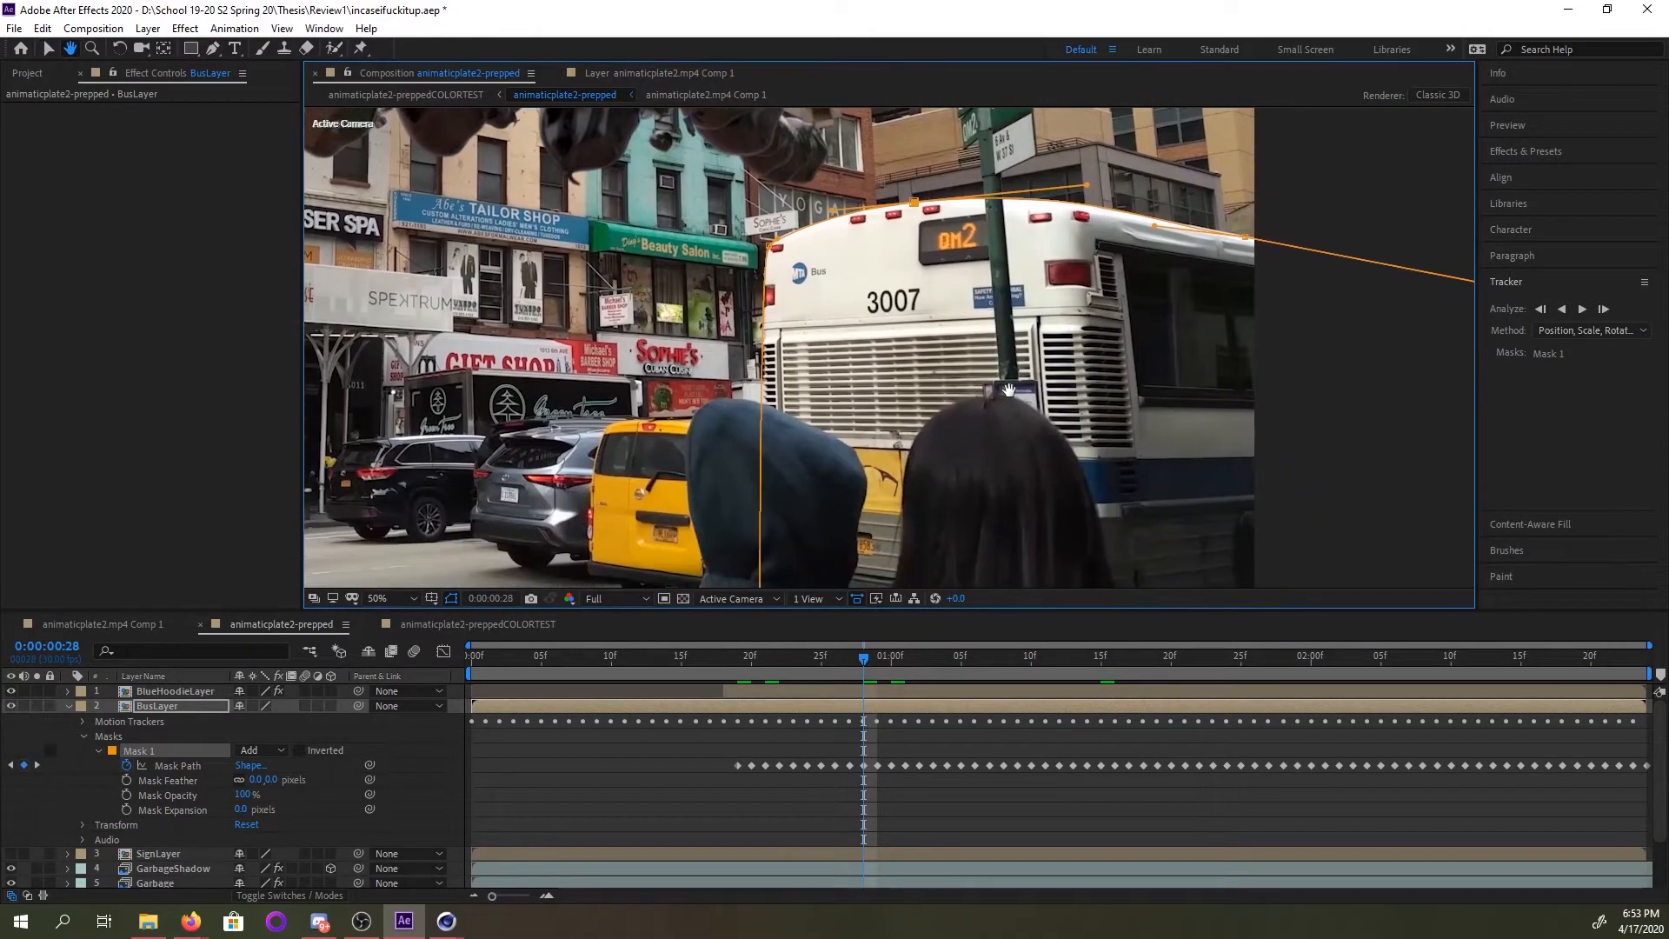
{"action": "left_click_drag", "start_coordinate": [888, 395], "coordinate": [916, 461]}
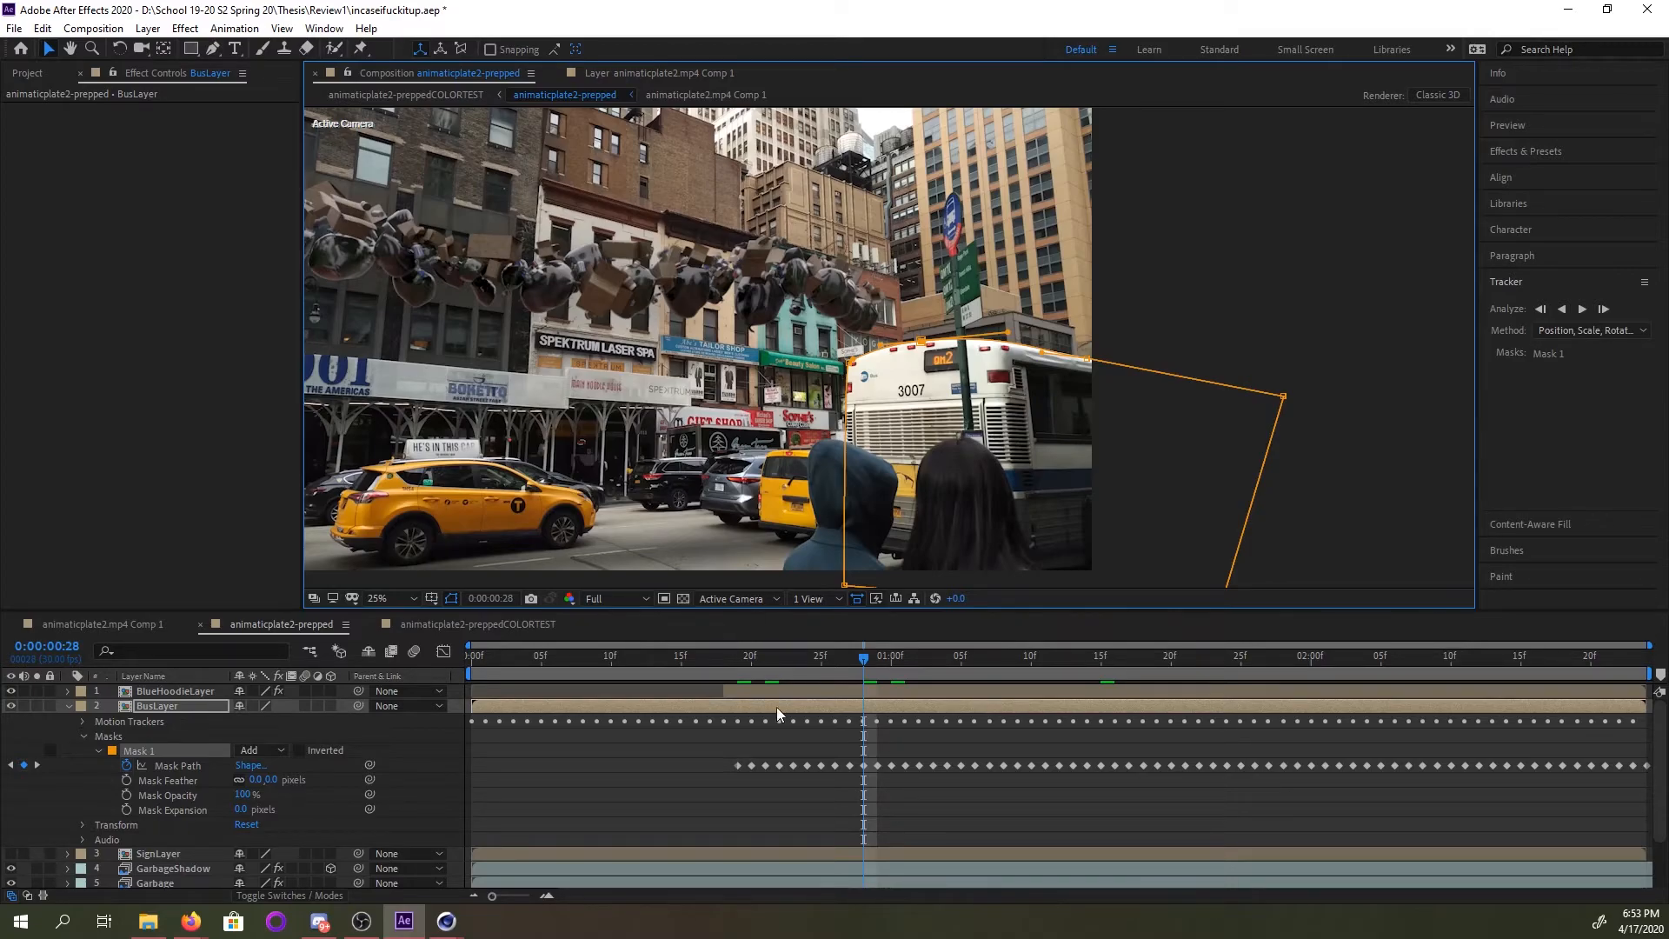
{"action": "left_click_drag", "start_coordinate": [825, 659], "coordinate": [974, 663]}
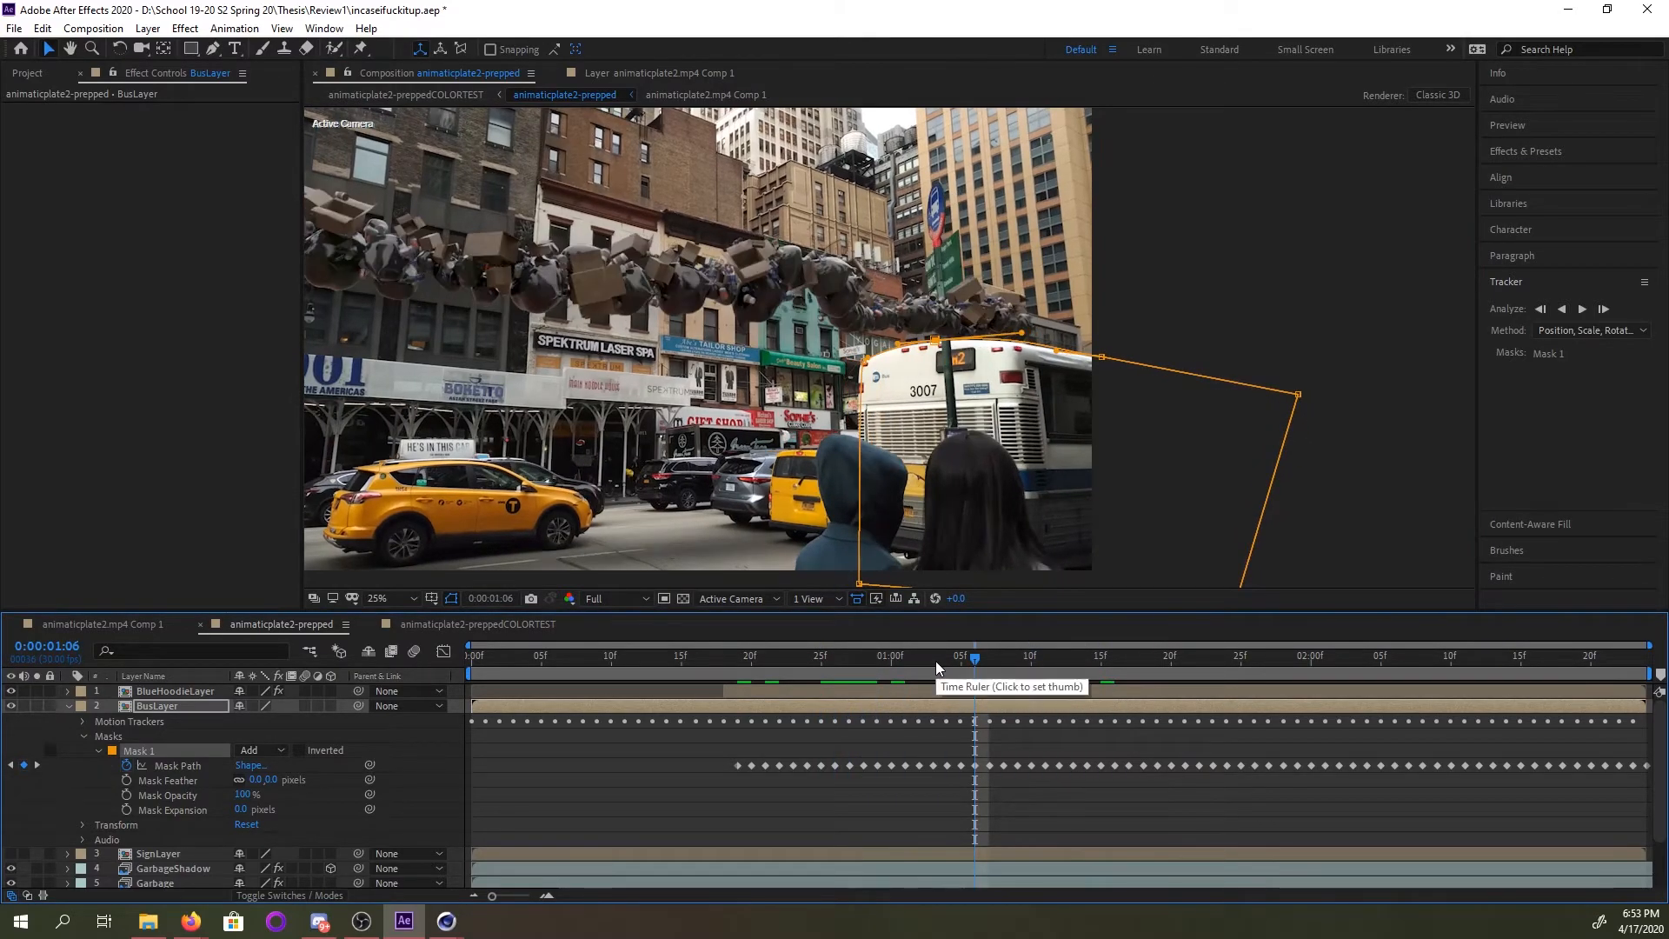
{"action": "left_click_drag", "start_coordinate": [853, 660], "coordinate": [793, 661]}
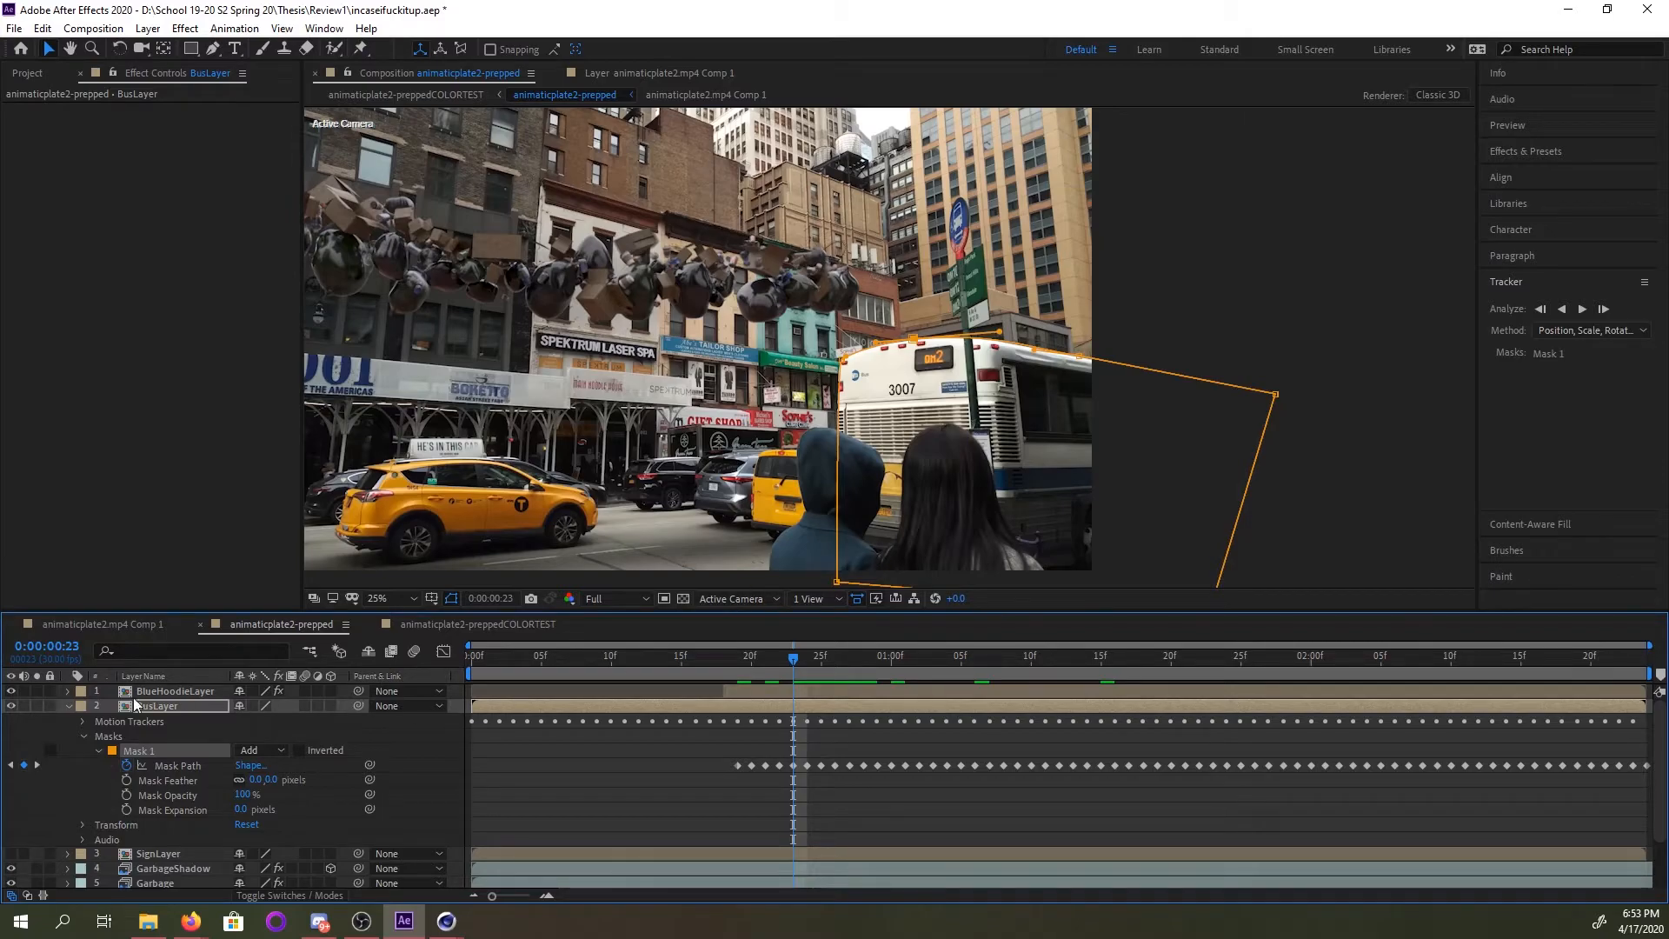
Make SignLayer visible and select it.
{"action": "scroll", "coordinate": [52, 832], "scroll_direction": "down", "scroll_amount": 1}
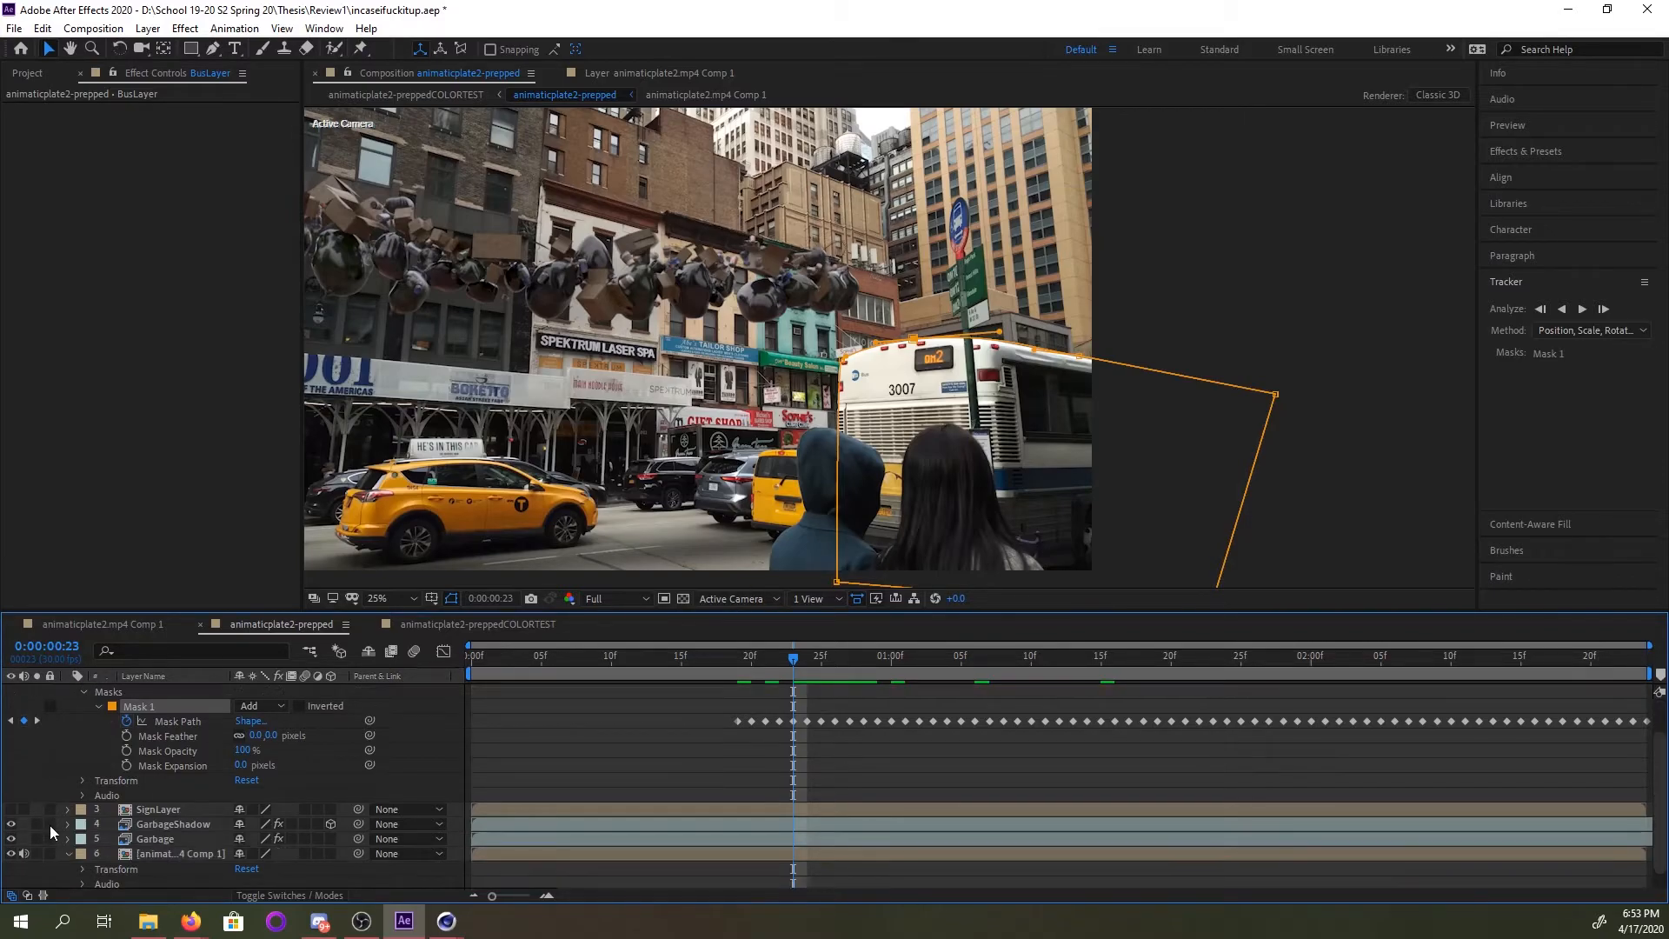
{"action": "left_click", "coordinate": [3, 815]}
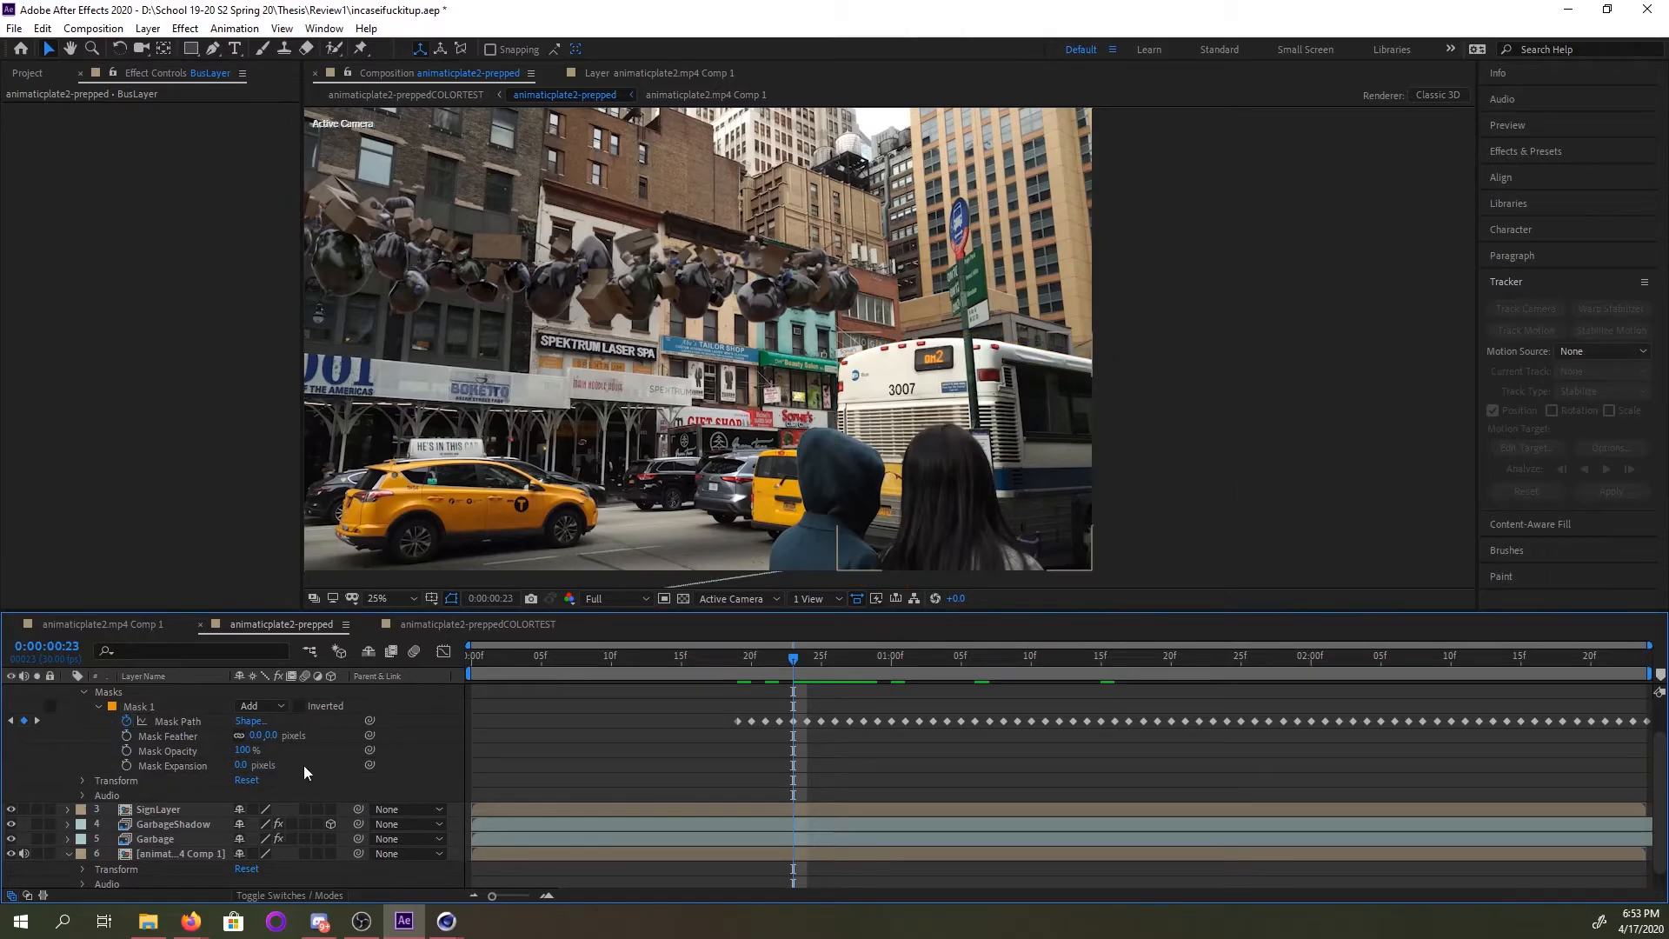
{"action": "left_click", "coordinate": [162, 810]}
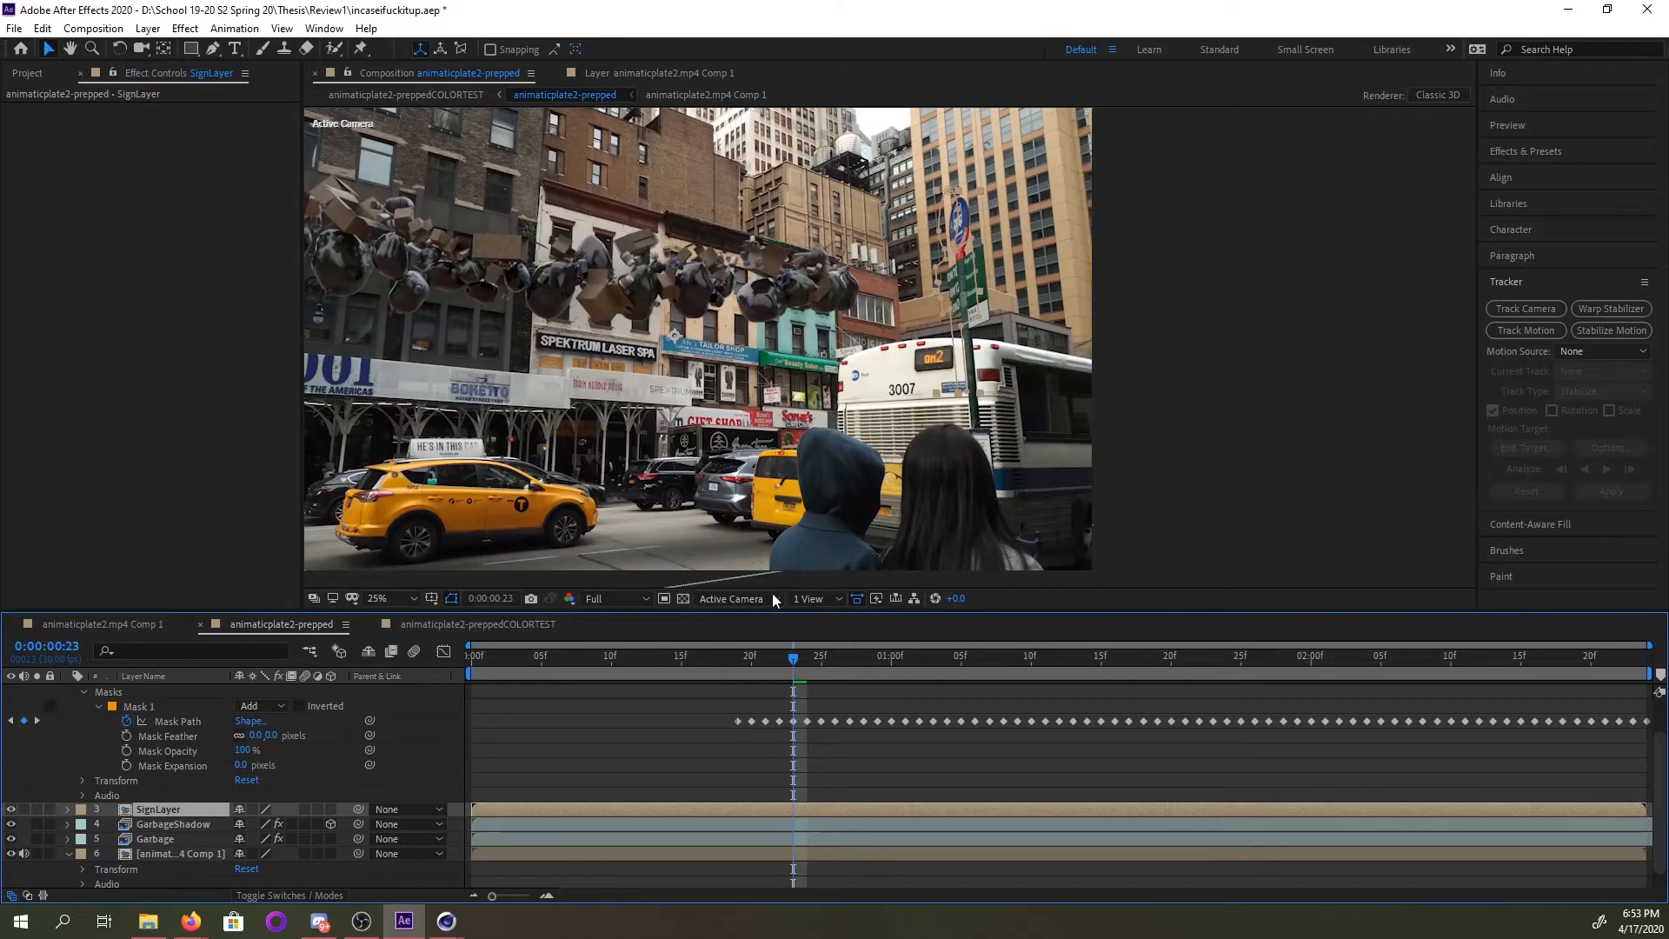
Examine SignLayer's mask outline around the street sign against the trash up close at 0:00:01:14 and 0:00:01:15.
{"action": "left_click_drag", "start_coordinate": [779, 653], "coordinate": [766, 659]}
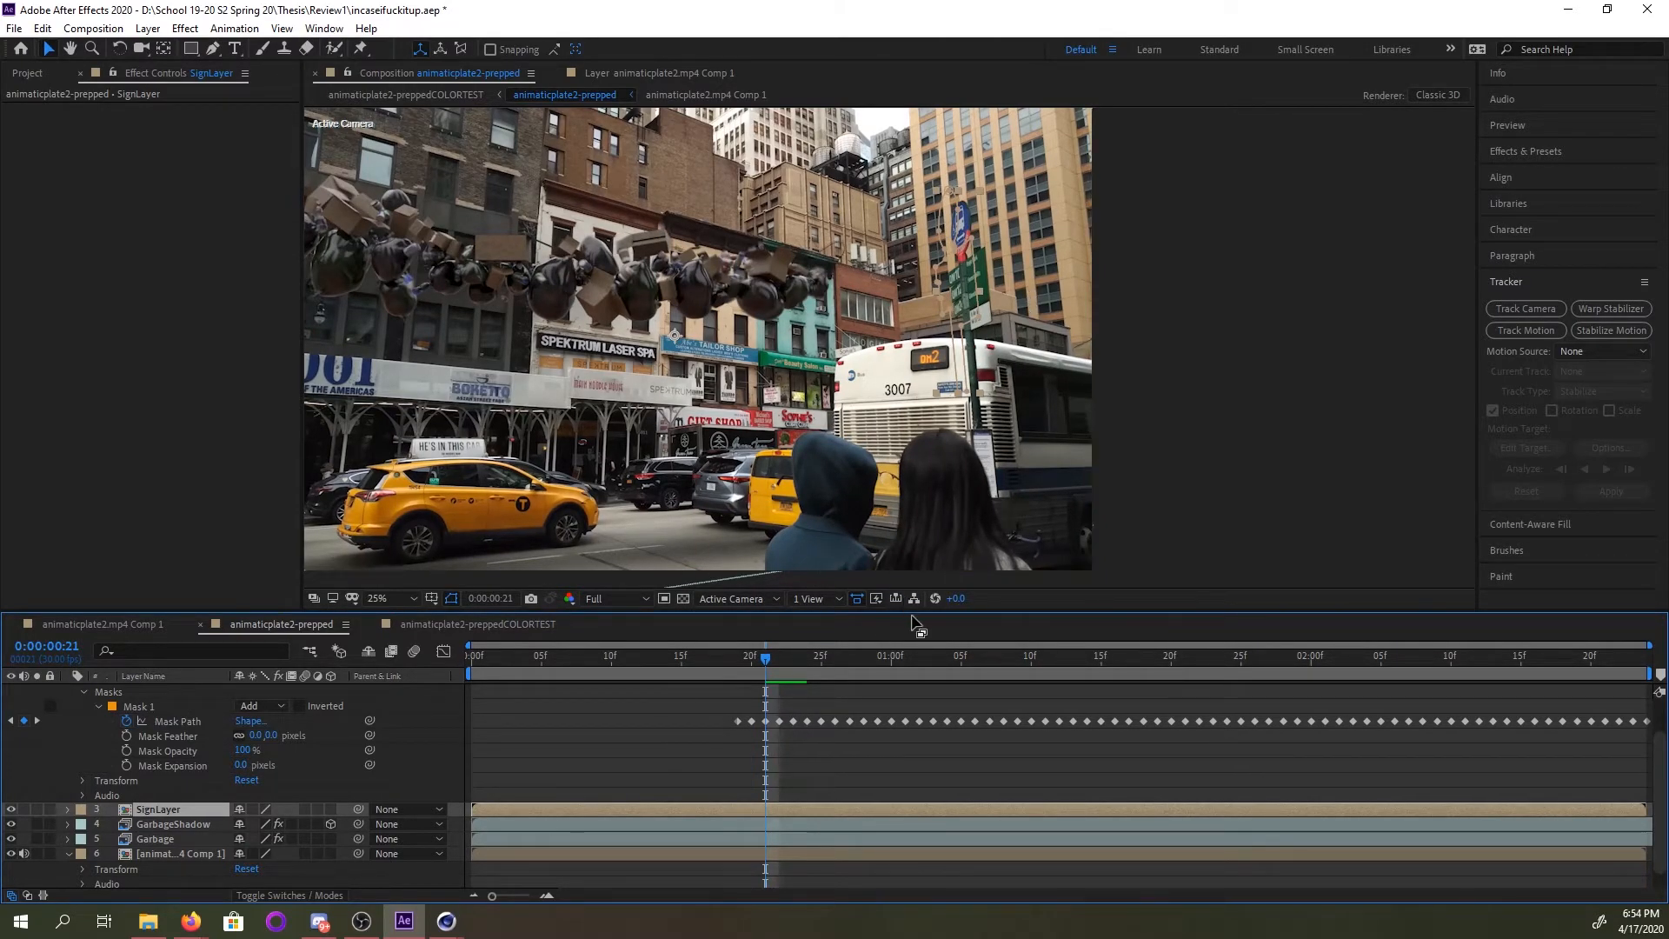
{"action": "left_click_drag", "start_coordinate": [912, 664], "coordinate": [1087, 658]}
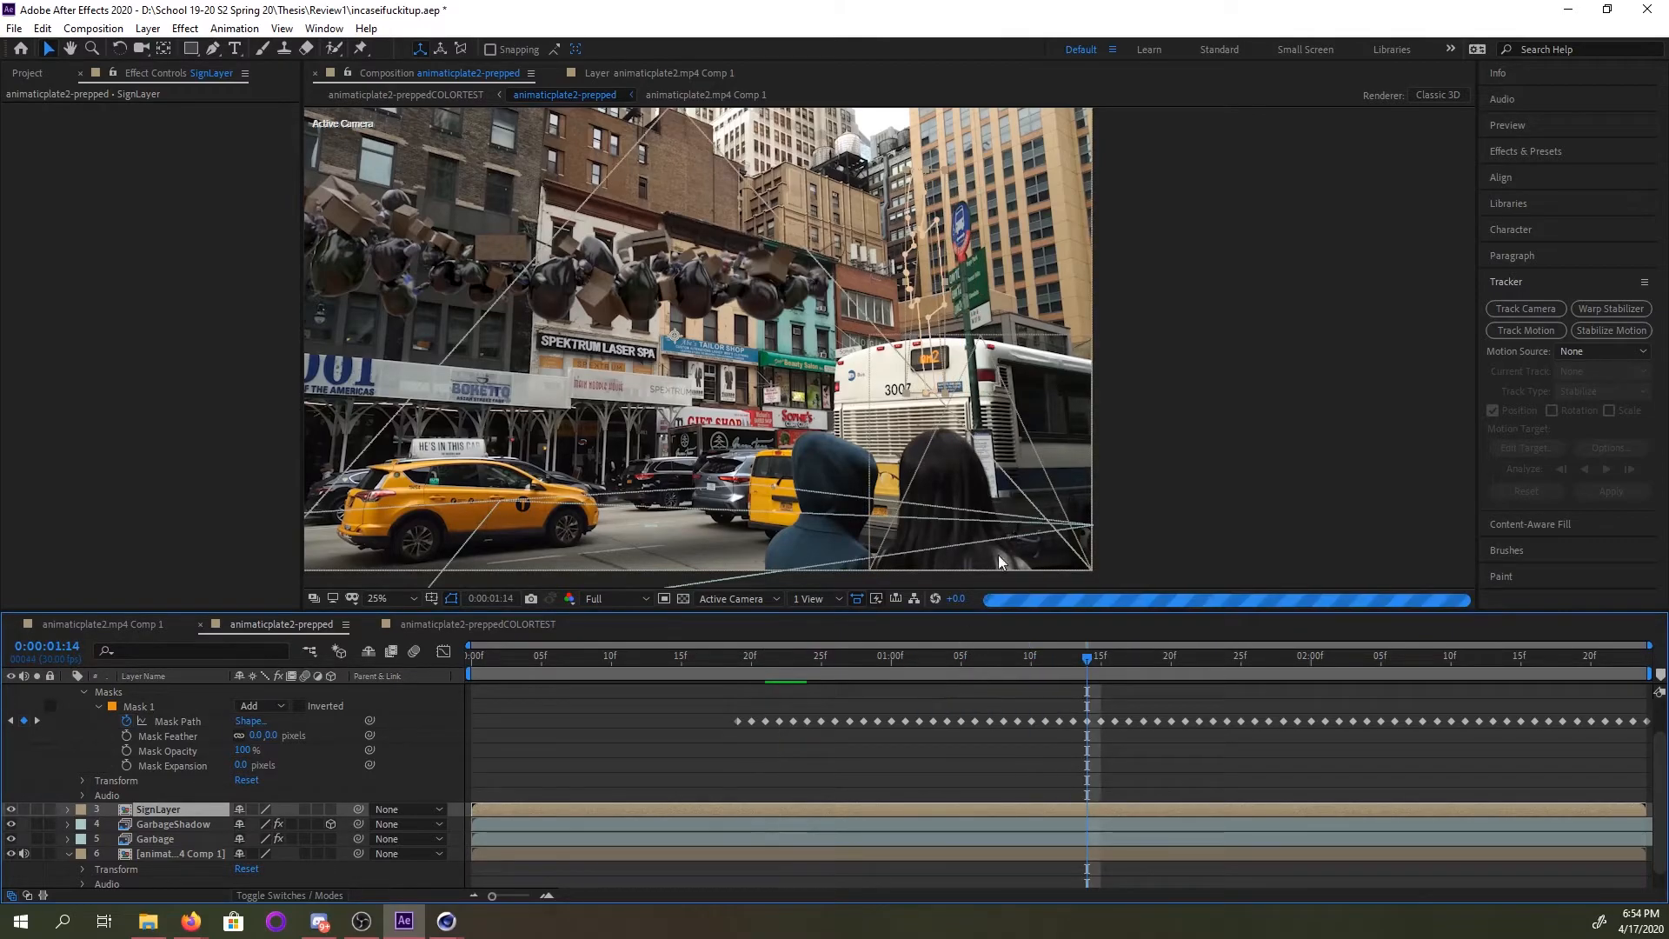
{"action": "key", "text": "period"}
{"action": "key", "text": "h"}
{"action": "scroll", "coordinate": [987, 269], "scroll_direction": "up", "scroll_amount": 4}
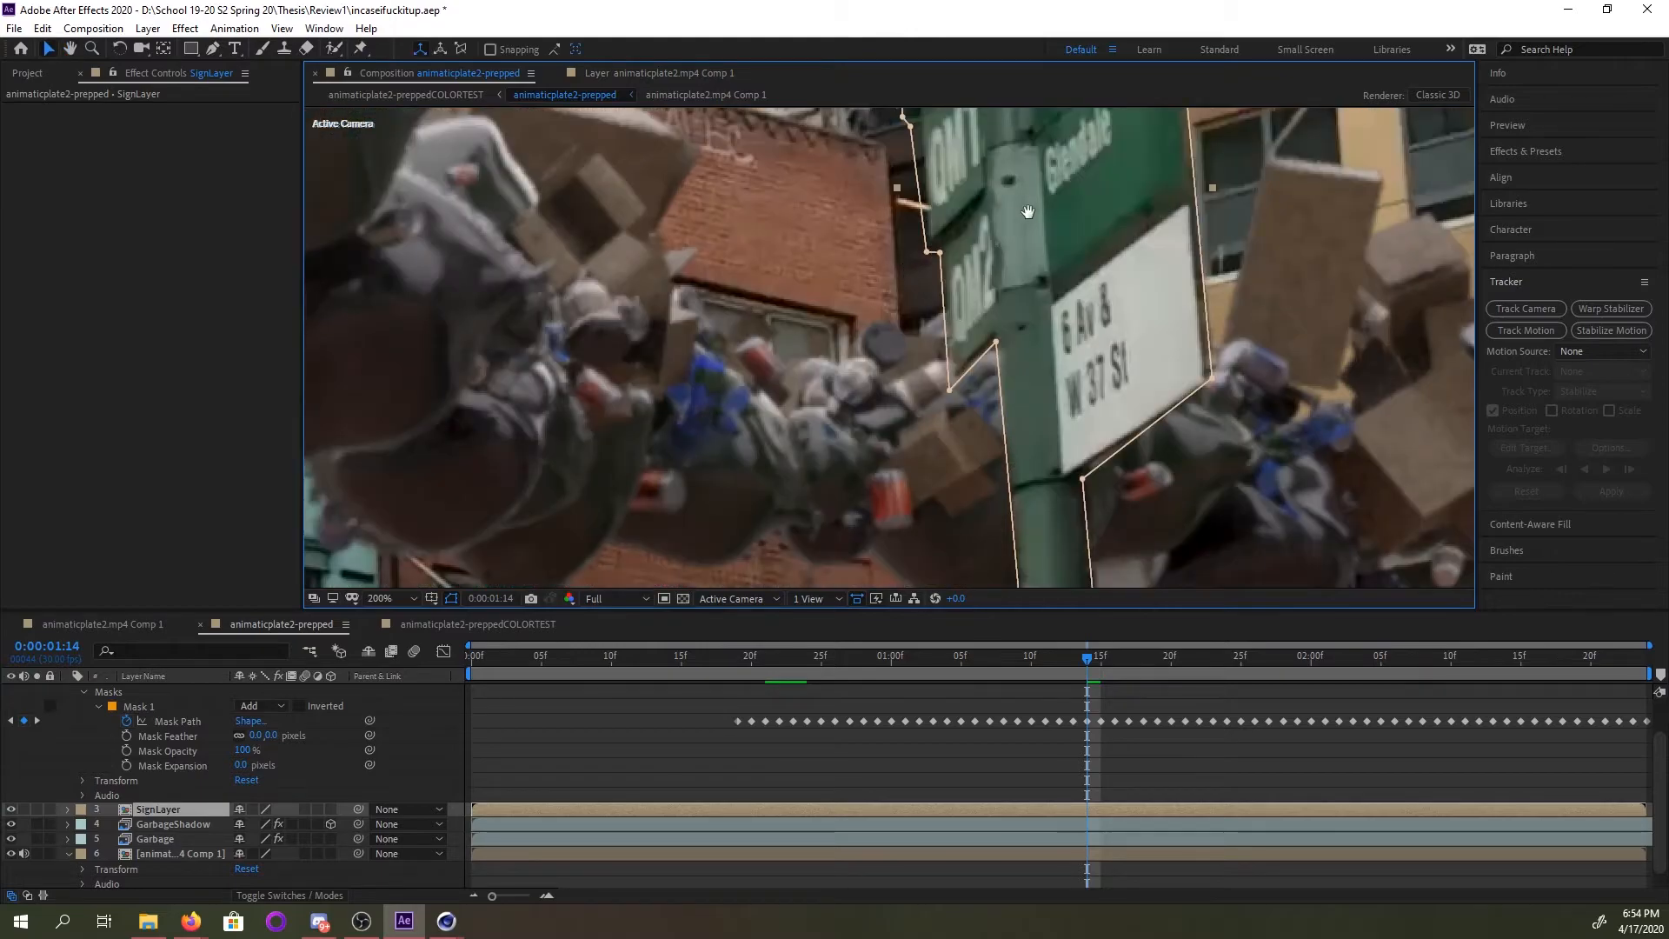
{"action": "key", "text": "v"}
{"action": "scroll", "coordinate": [968, 335], "scroll_direction": "down", "scroll_amount": 2}
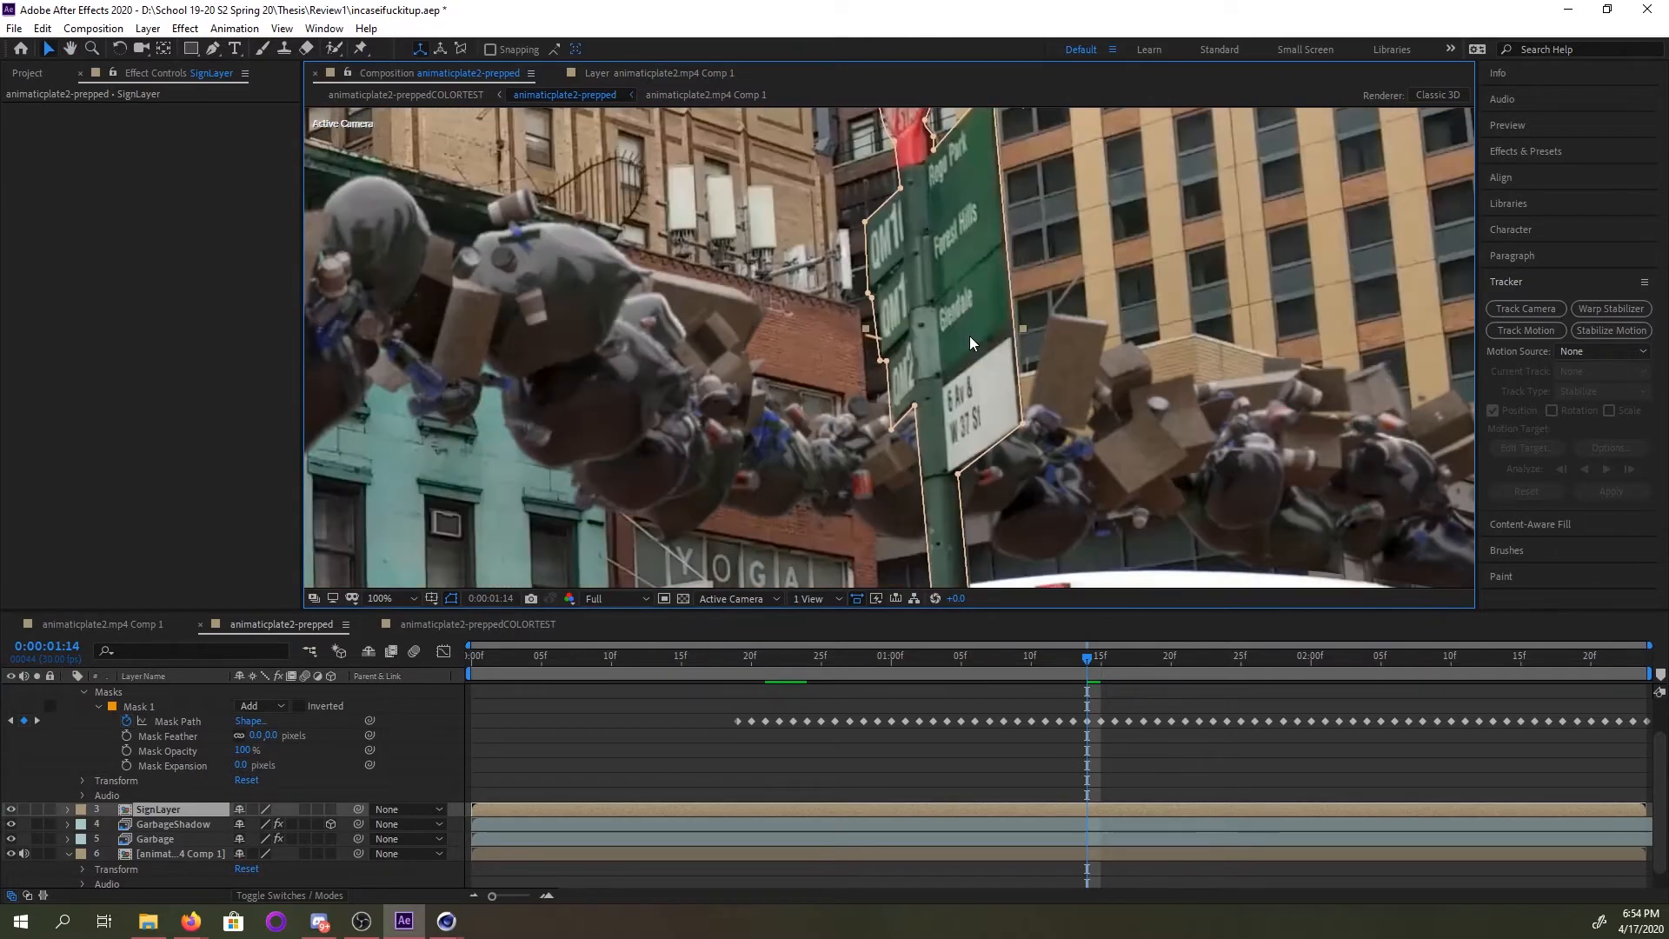
{"action": "left_click", "coordinate": [1103, 659]}
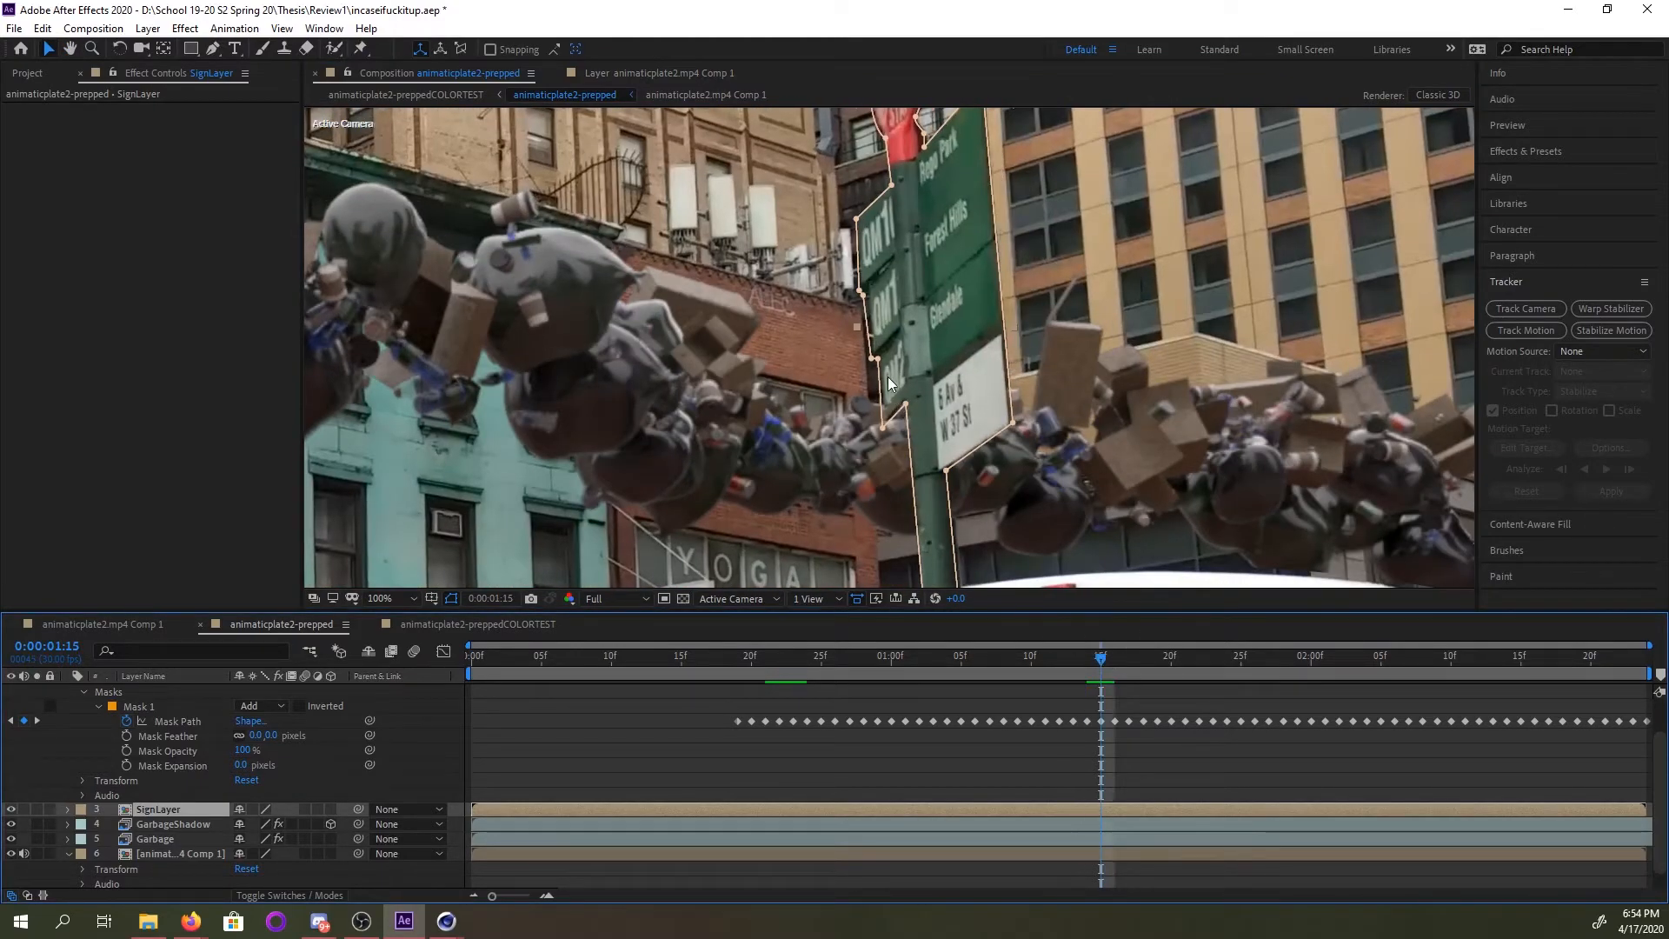
Check how SignLayer's mask follows the street sign at 0:00:01:27 and 0:00:00:22.
{"action": "left_click_drag", "start_coordinate": [1102, 658], "coordinate": [1269, 658]}
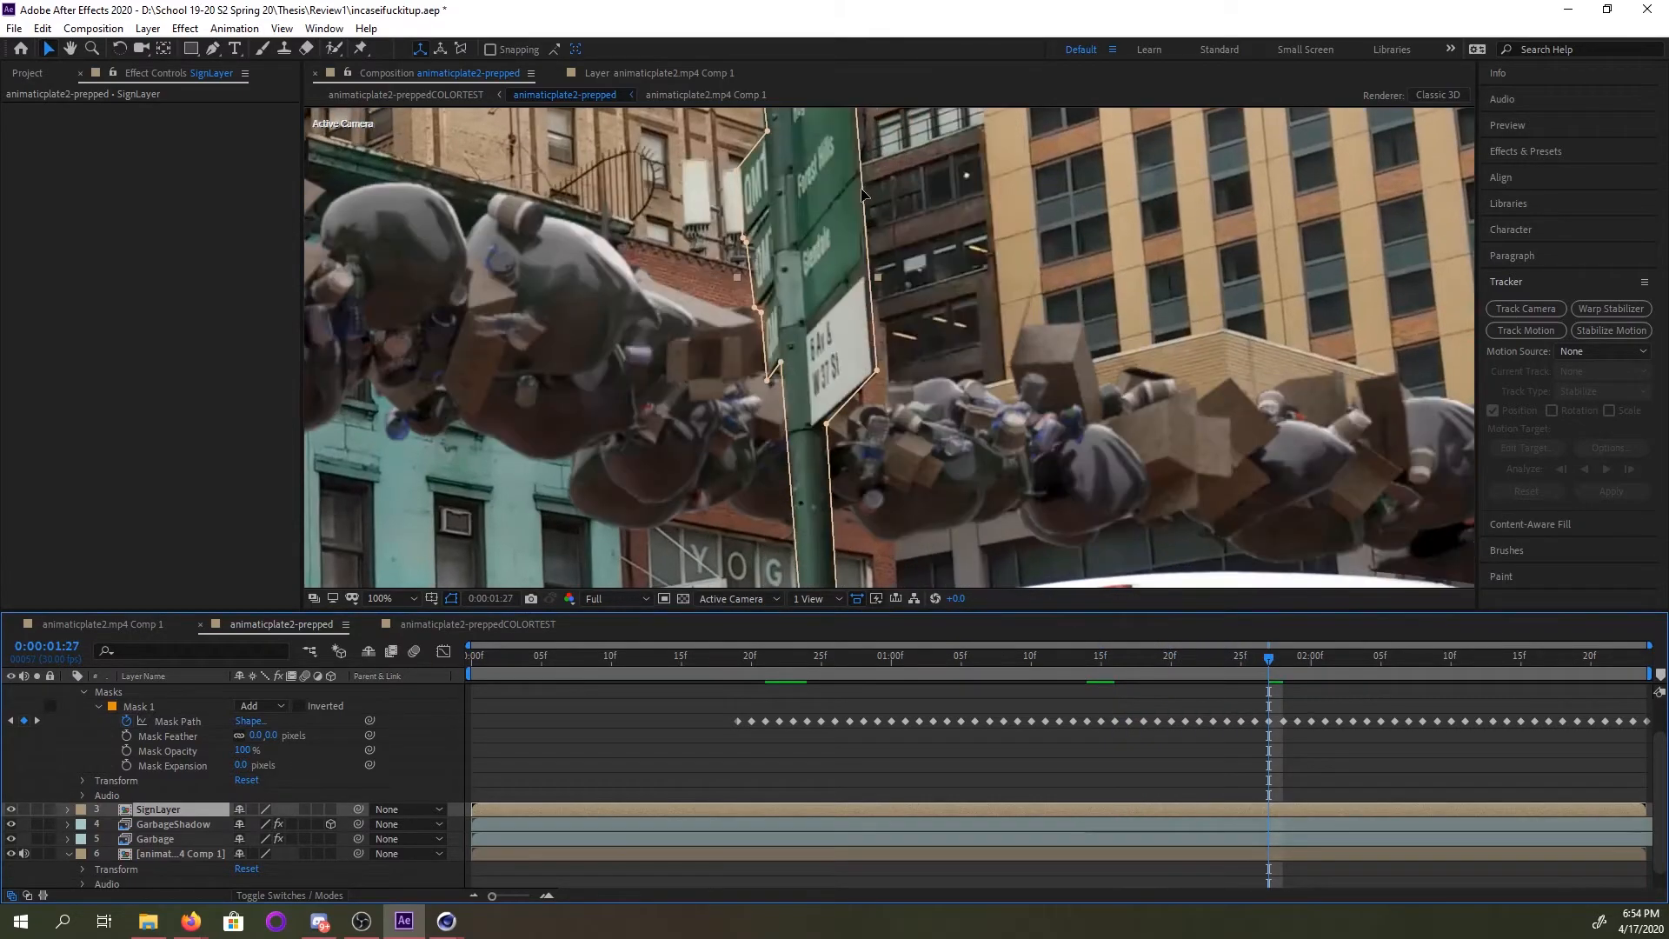
{"action": "key", "text": "space"}
{"action": "left_click_drag", "start_coordinate": [768, 146], "coordinate": [888, 231]}
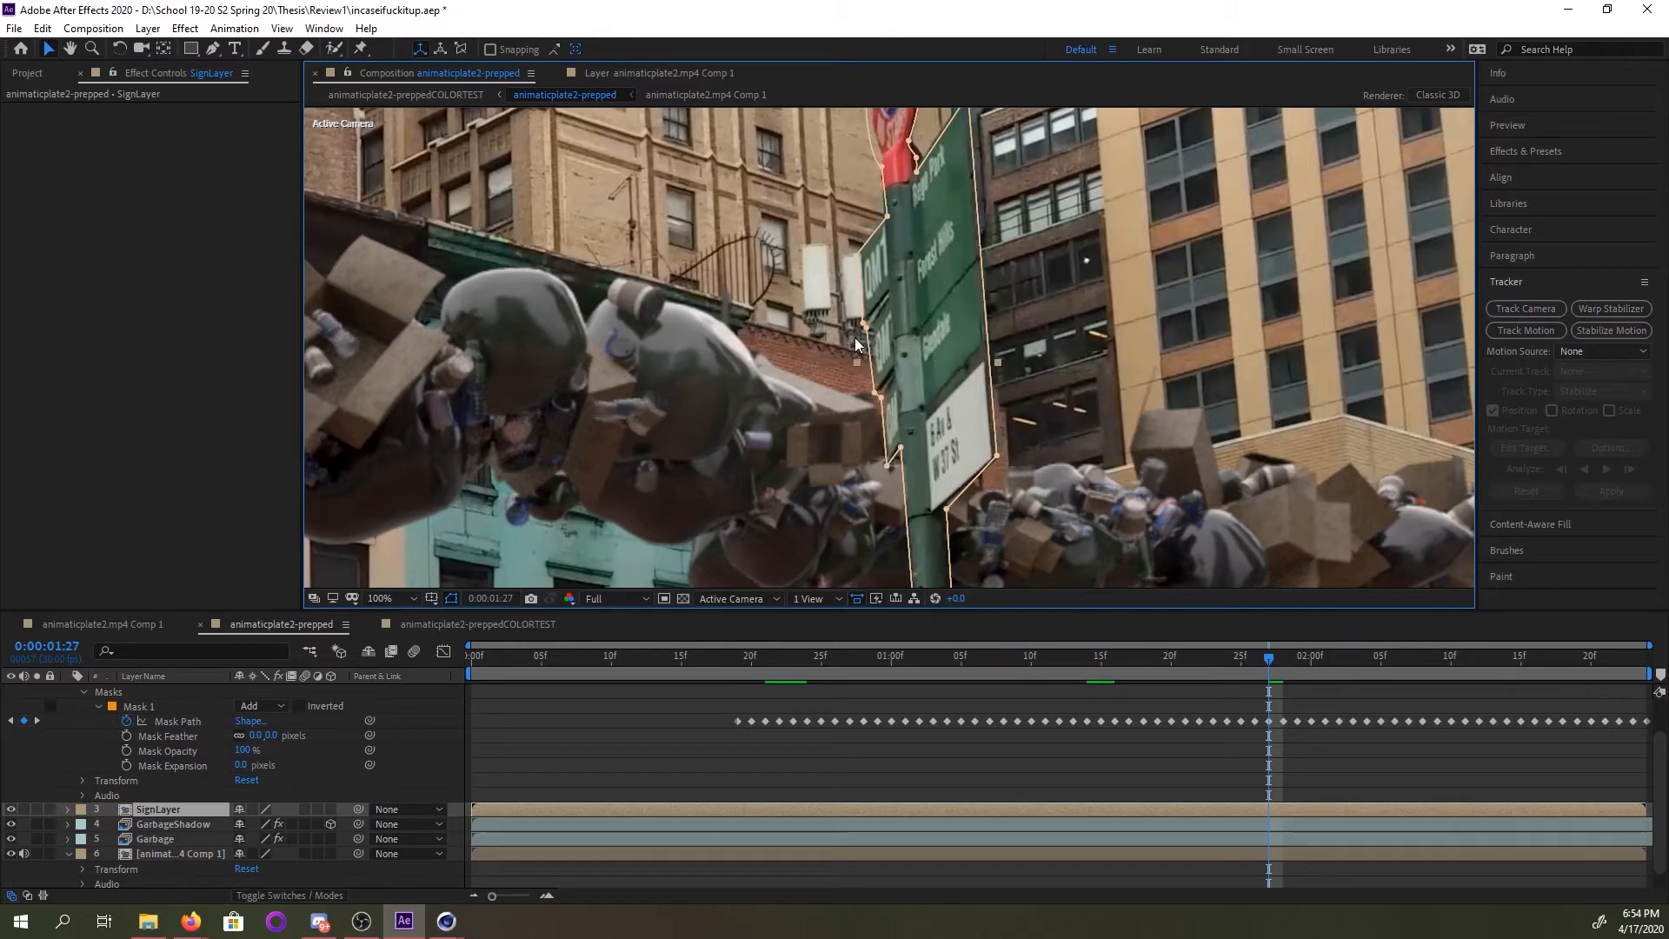
{"action": "left_click", "coordinate": [786, 654]}
{"action": "left_click_drag", "start_coordinate": [1260, 472], "coordinate": [1014, 408]}
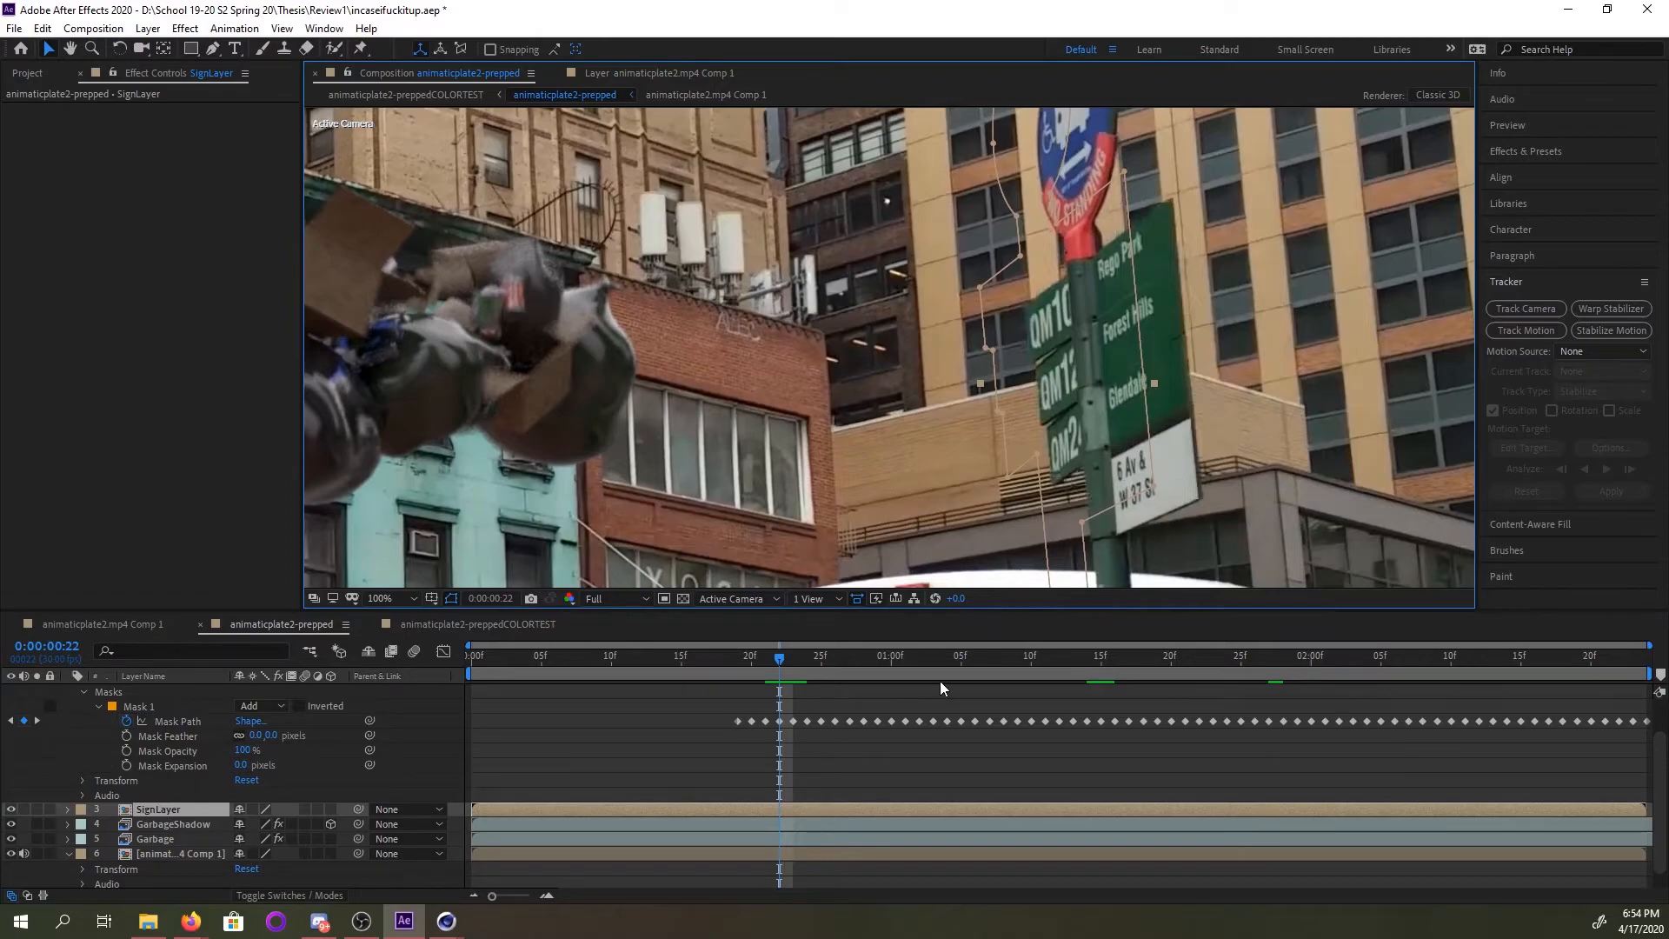
Review the composited trash, bus and sign on the whole frame at 0:00:01:00 and 0:00:01:09.
{"action": "left_click_drag", "start_coordinate": [781, 658], "coordinate": [896, 659]}
{"action": "scroll", "coordinate": [906, 442], "scroll_direction": "down", "scroll_amount": 3}
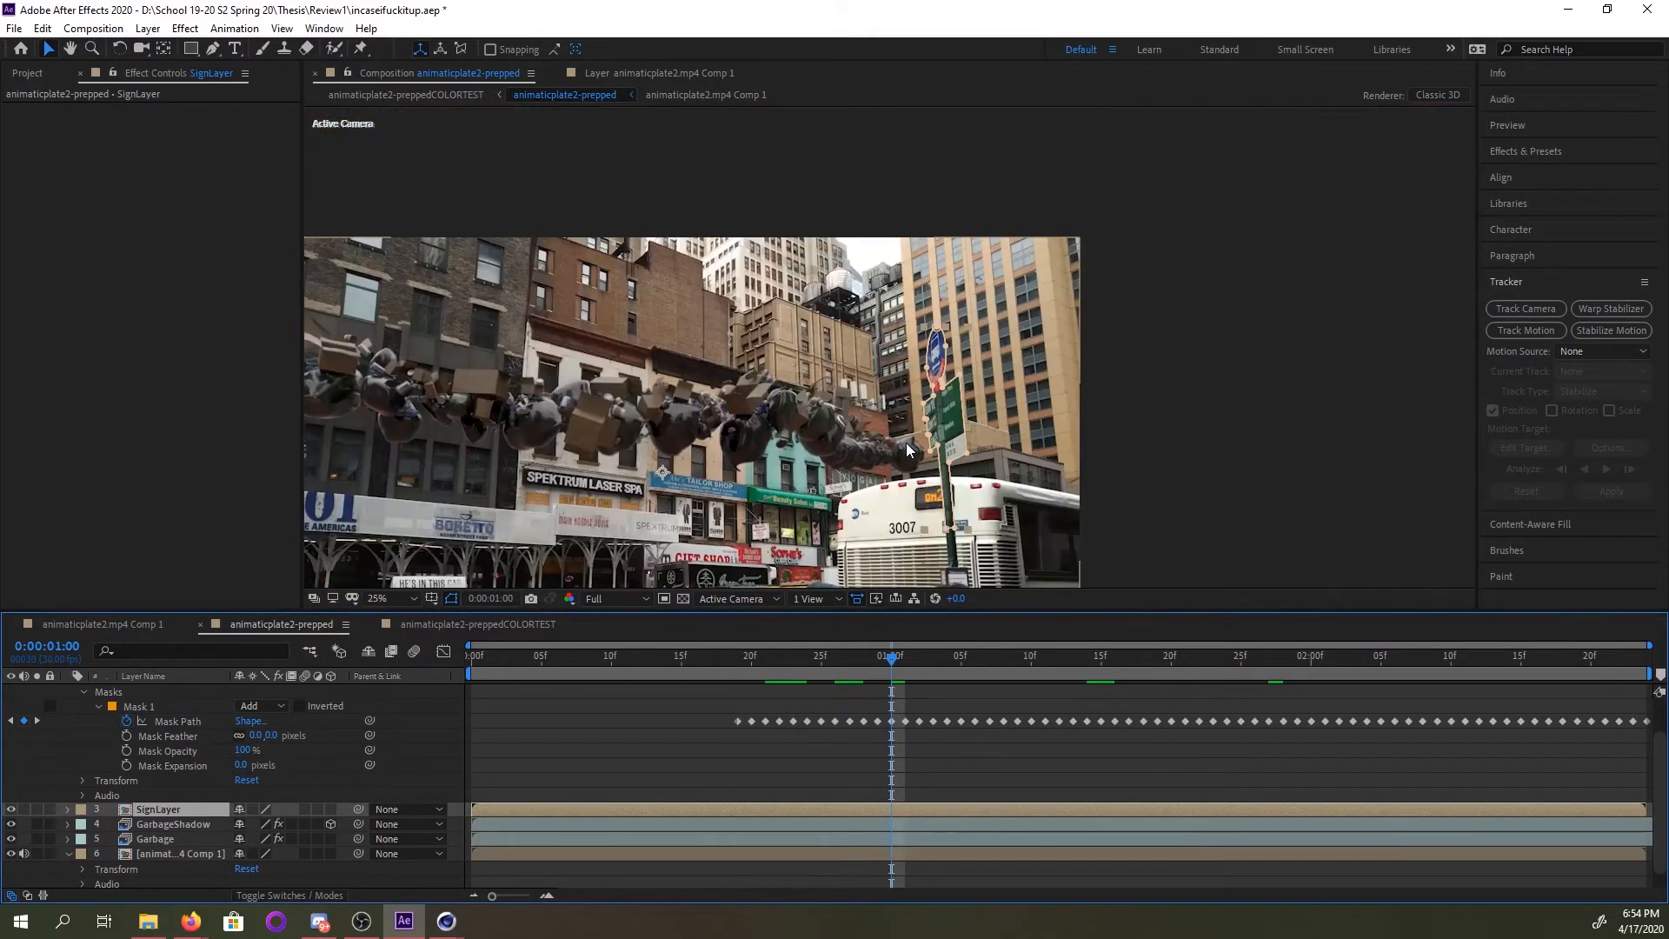
{"action": "middle_click_drag", "start_coordinate": [809, 473], "coordinate": [935, 373]}
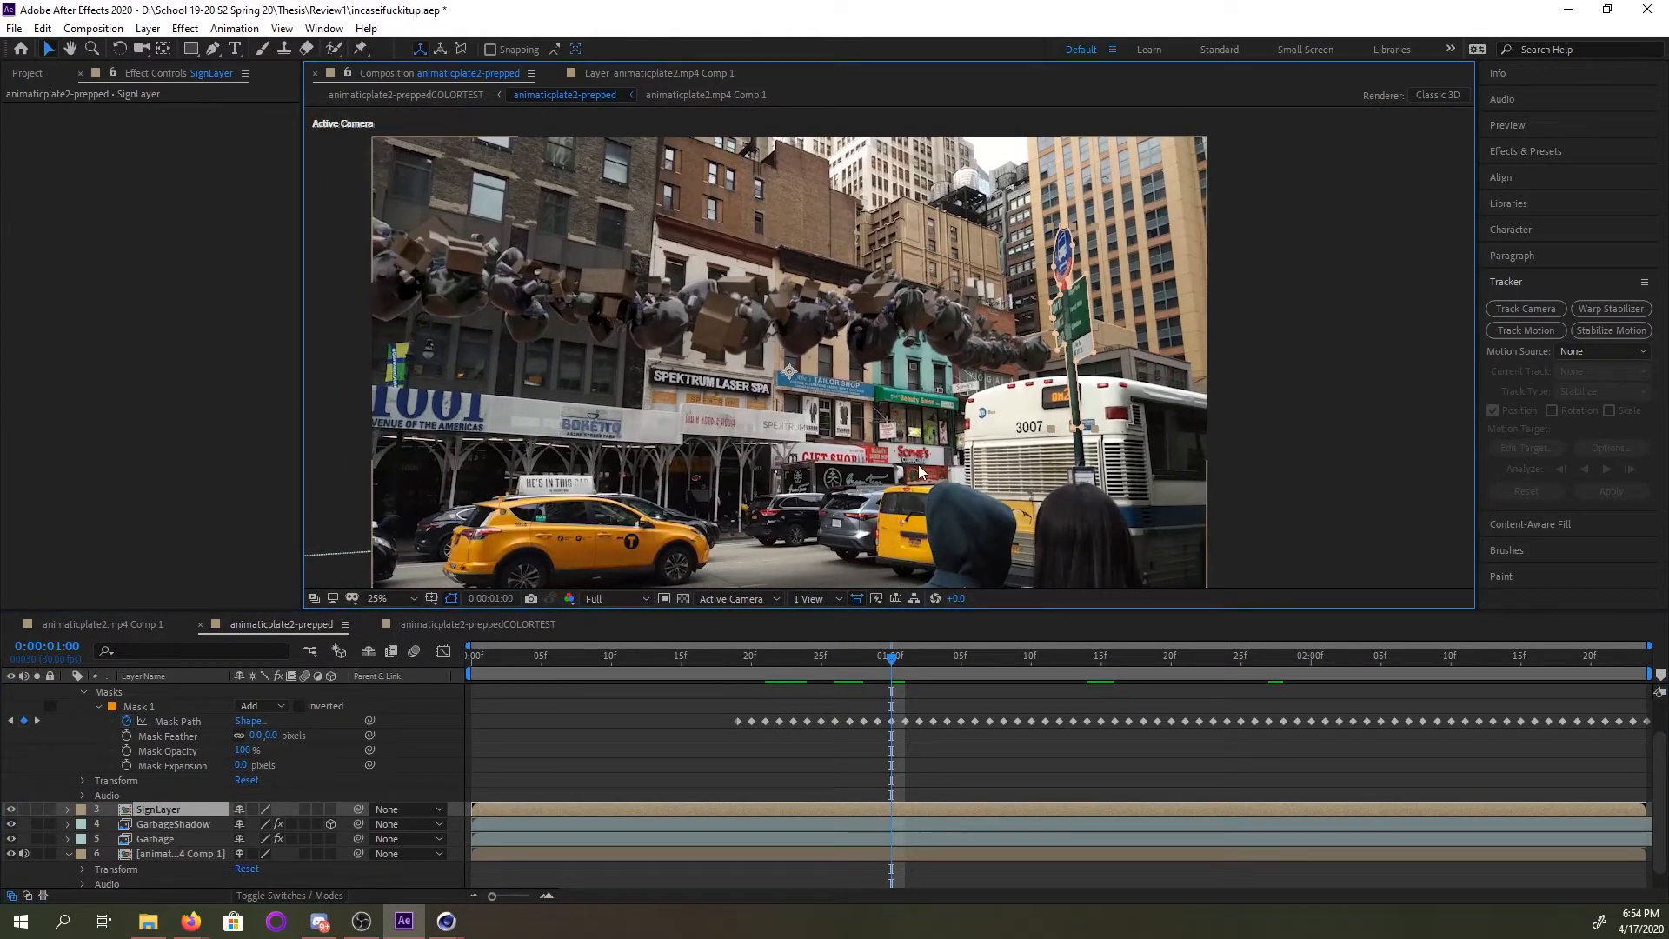
{"action": "mouse_move", "coordinate": [186, 925]}
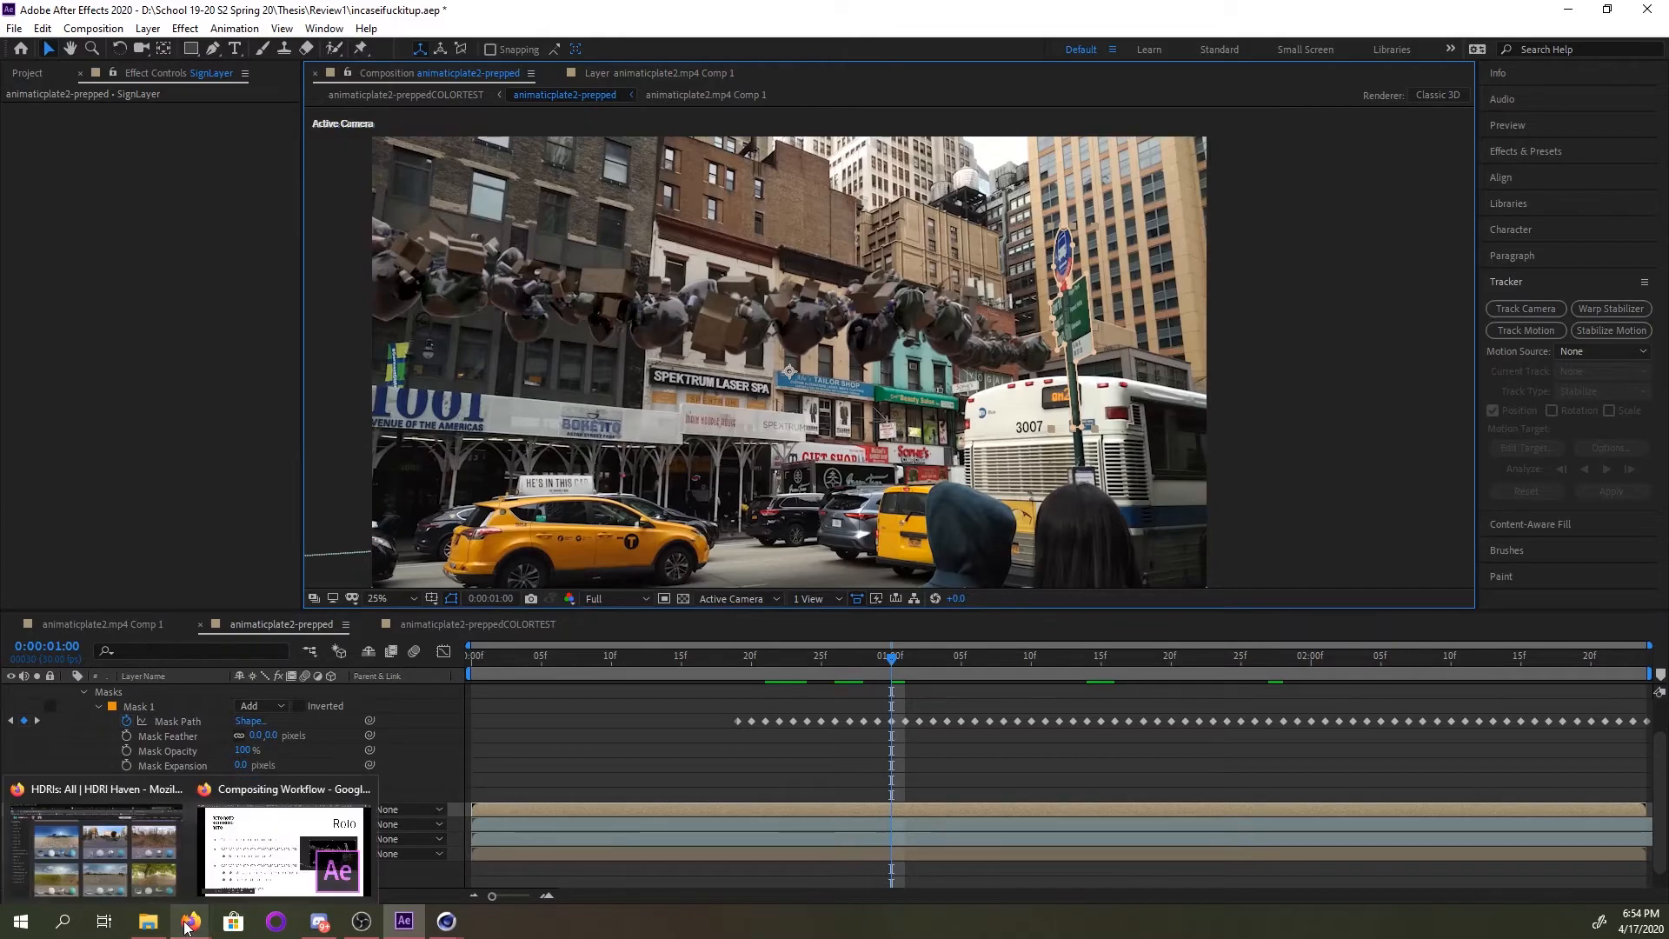
{"action": "mouse_move", "coordinate": [863, 656]}
{"action": "left_mouse_down"}
{"action": "mouse_move", "coordinate": [837, 657]}
{"action": "mouse_move", "coordinate": [892, 658]}
{"action": "left_mouse_up"}
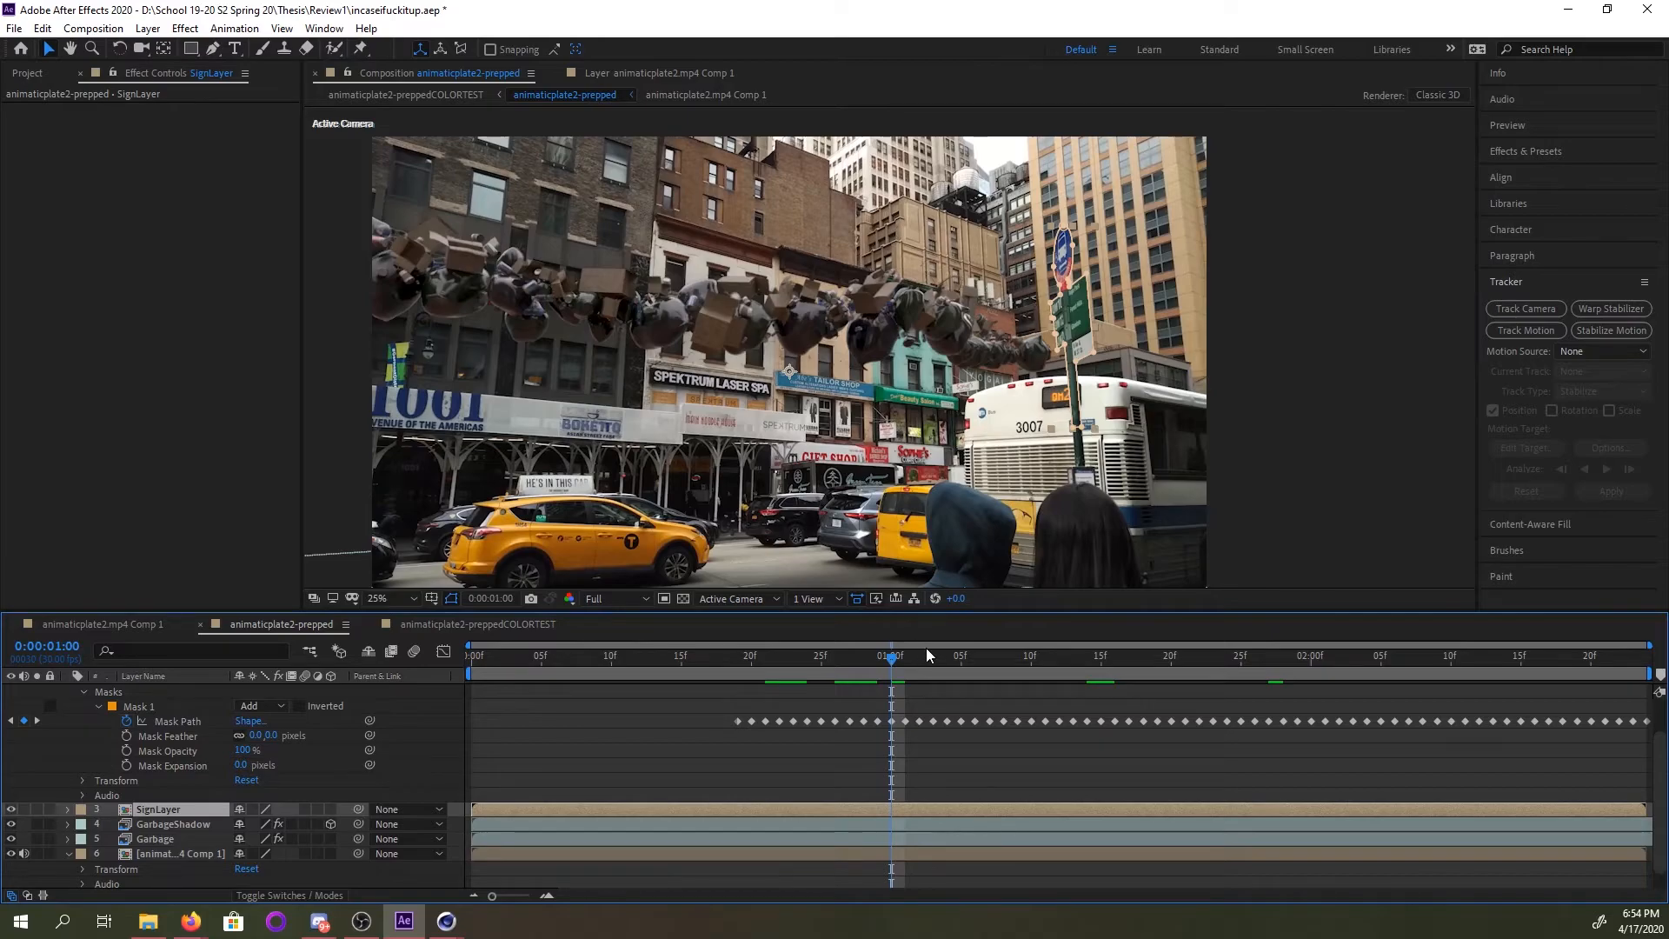
{"action": "left_click", "coordinate": [1003, 650]}
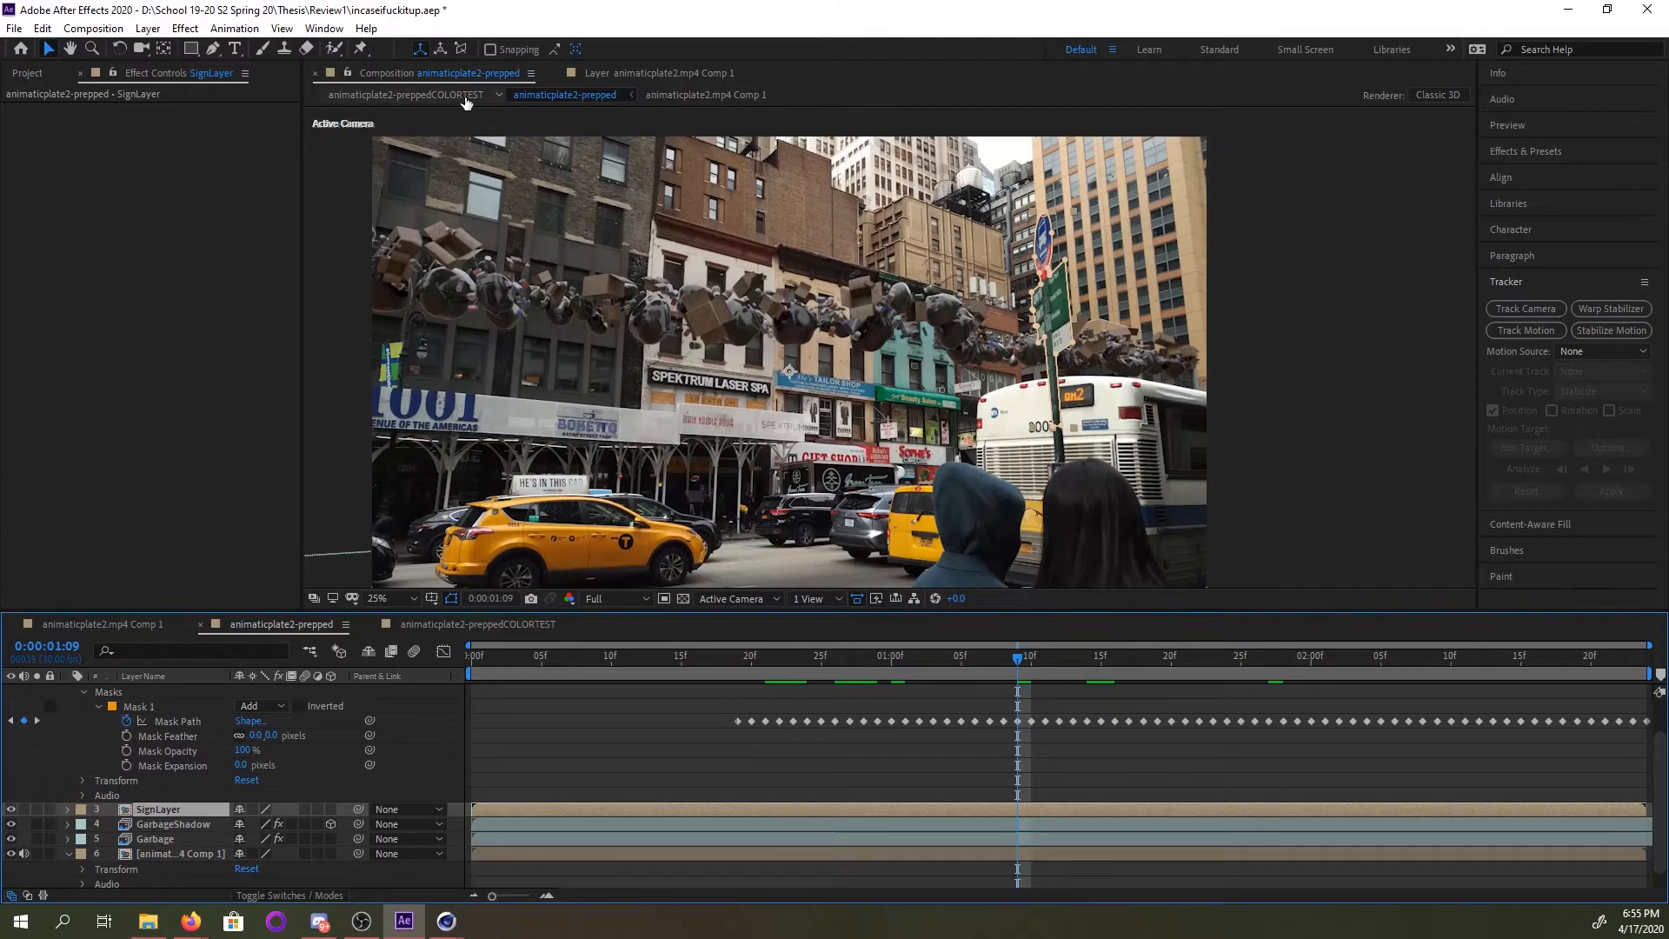
Switch to the animaticplate2-preppedCOLORTEST composition and examine its color-graded frame up close and as a whole.
{"action": "left_click", "coordinate": [467, 100]}
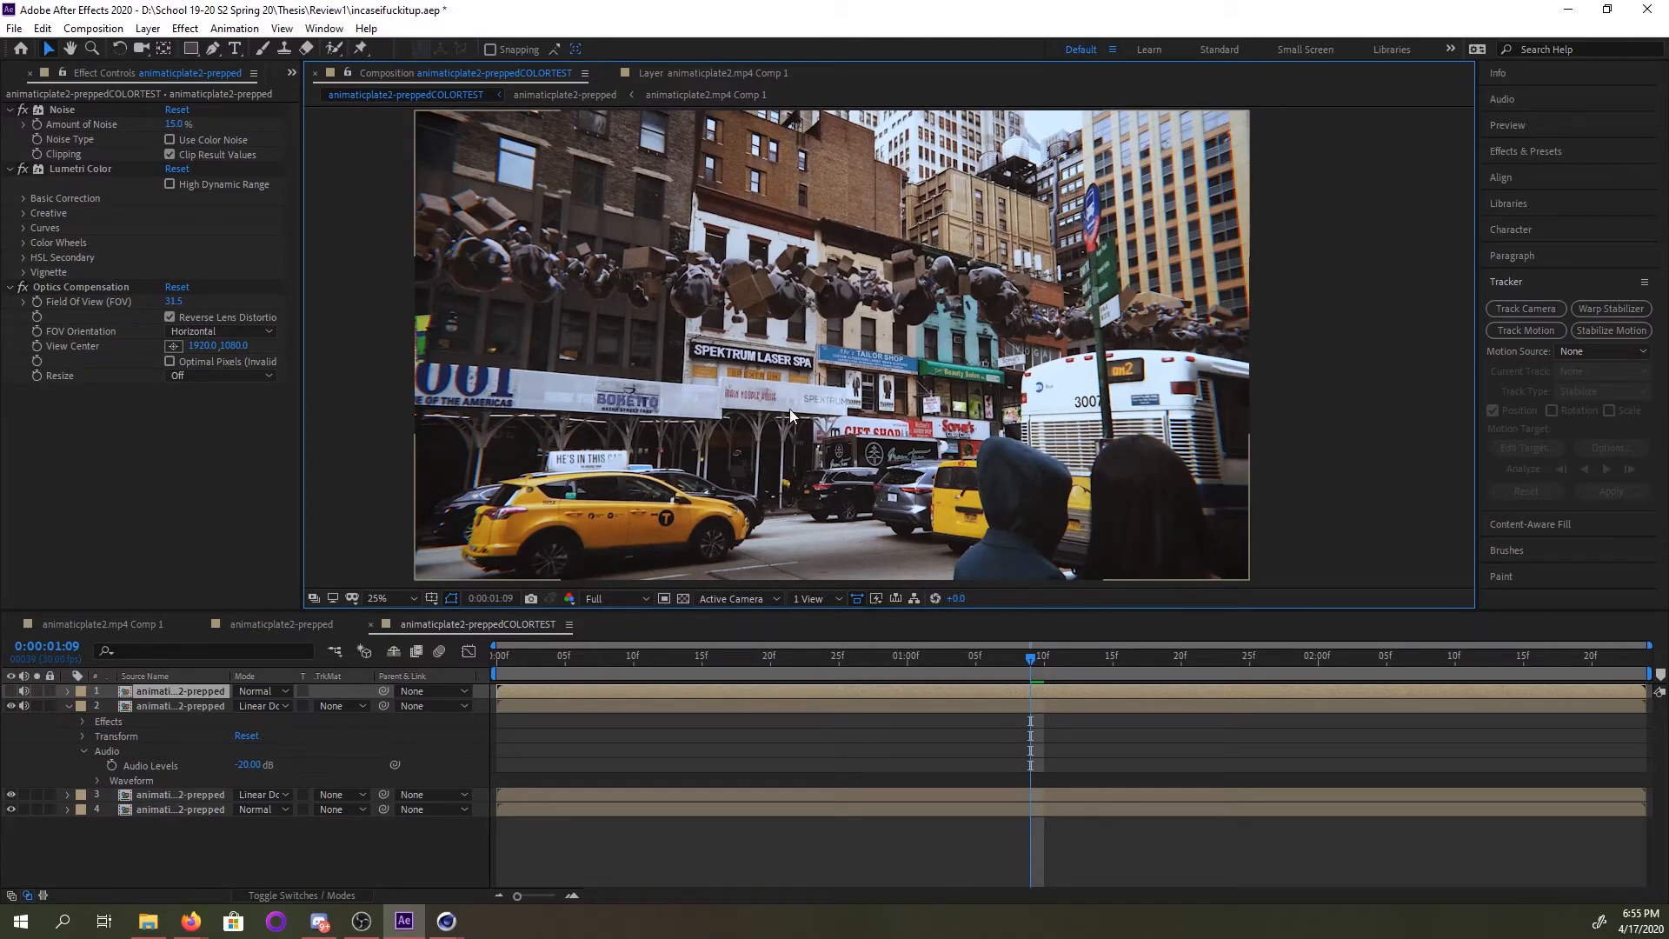
{"action": "scroll", "coordinate": [1014, 264], "scroll_direction": "up", "scroll_amount": 1}
{"action": "key", "text": "space"}
{"action": "left_click_drag", "start_coordinate": [1135, 244], "coordinate": [1066, 325]}
{"action": "left_click_drag", "start_coordinate": [408, 280], "coordinate": [732, 429]}
{"action": "scroll", "coordinate": [767, 412], "scroll_direction": "down", "scroll_amount": 1}
{"action": "left_click_drag", "start_coordinate": [975, 419], "coordinate": [1016, 363]}
{"action": "scroll", "coordinate": [850, 422], "scroll_direction": "up", "scroll_amount": 1}
{"action": "left_click_drag", "start_coordinate": [846, 304], "coordinate": [898, 287]}
{"action": "left_click_drag", "start_coordinate": [1129, 393], "coordinate": [939, 404]}
{"action": "left_click_drag", "start_coordinate": [1127, 476], "coordinate": [1038, 371]}
{"action": "scroll", "coordinate": [972, 379], "scroll_direction": "down", "scroll_amount": 1}
{"action": "scroll", "coordinate": [1038, 371], "scroll_direction": "down", "scroll_amount": 1}
{"action": "scroll", "coordinate": [963, 316], "scroll_direction": "up", "scroll_amount": 1}
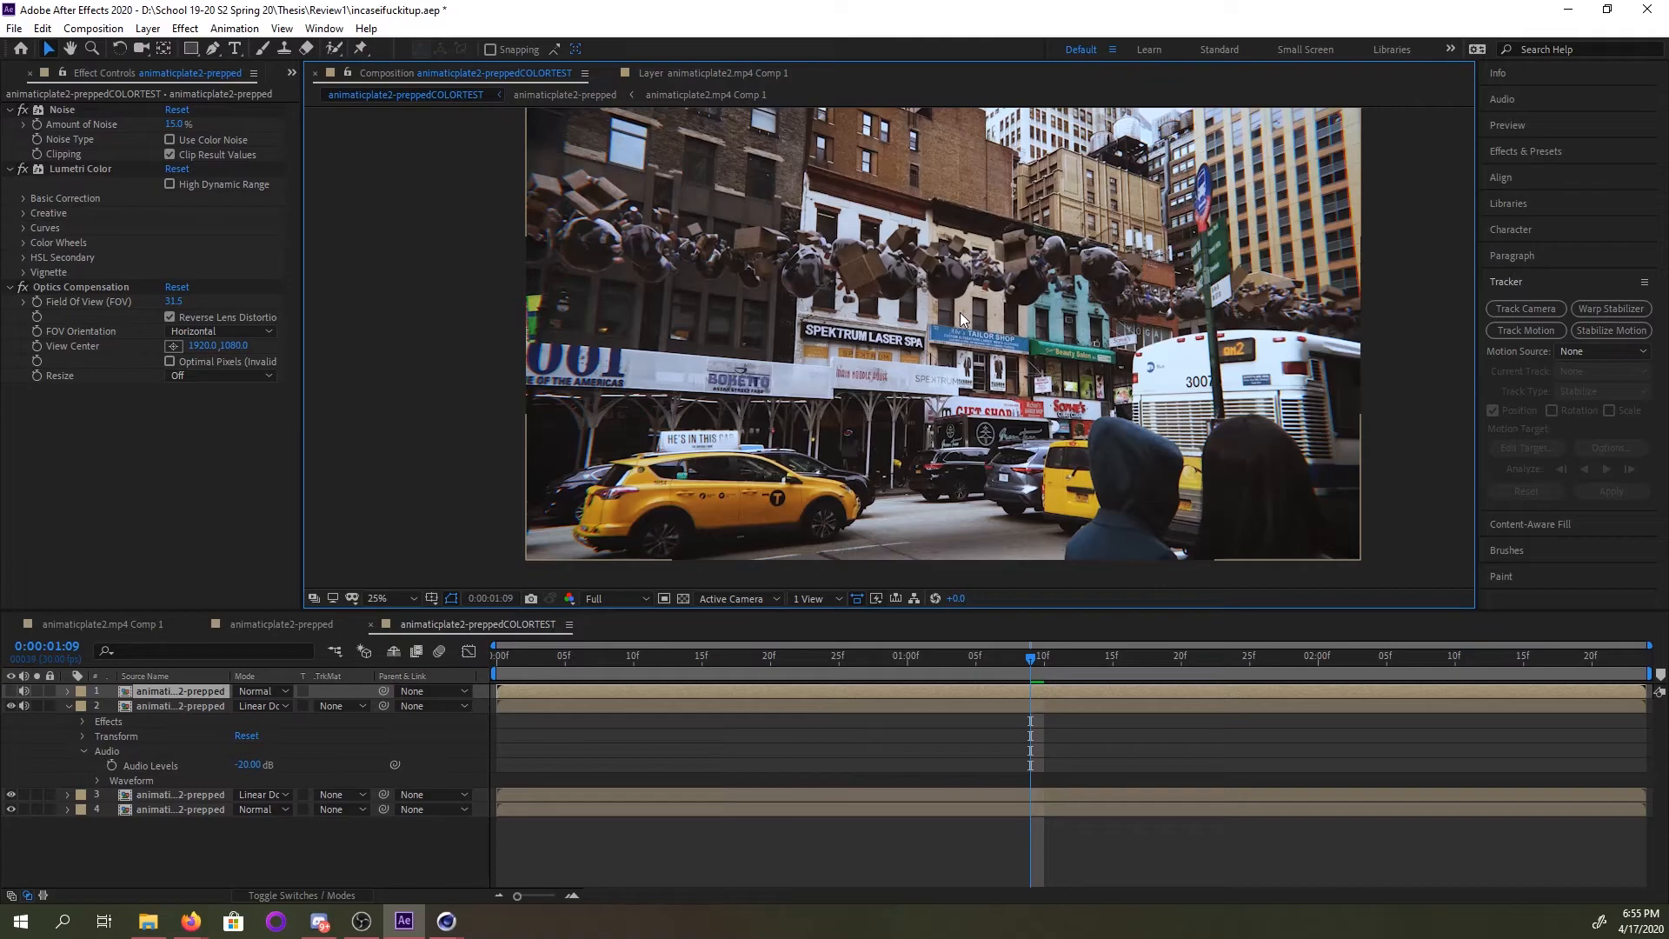
{"action": "scroll", "coordinate": [887, 328], "scroll_direction": "down", "scroll_amount": 1}
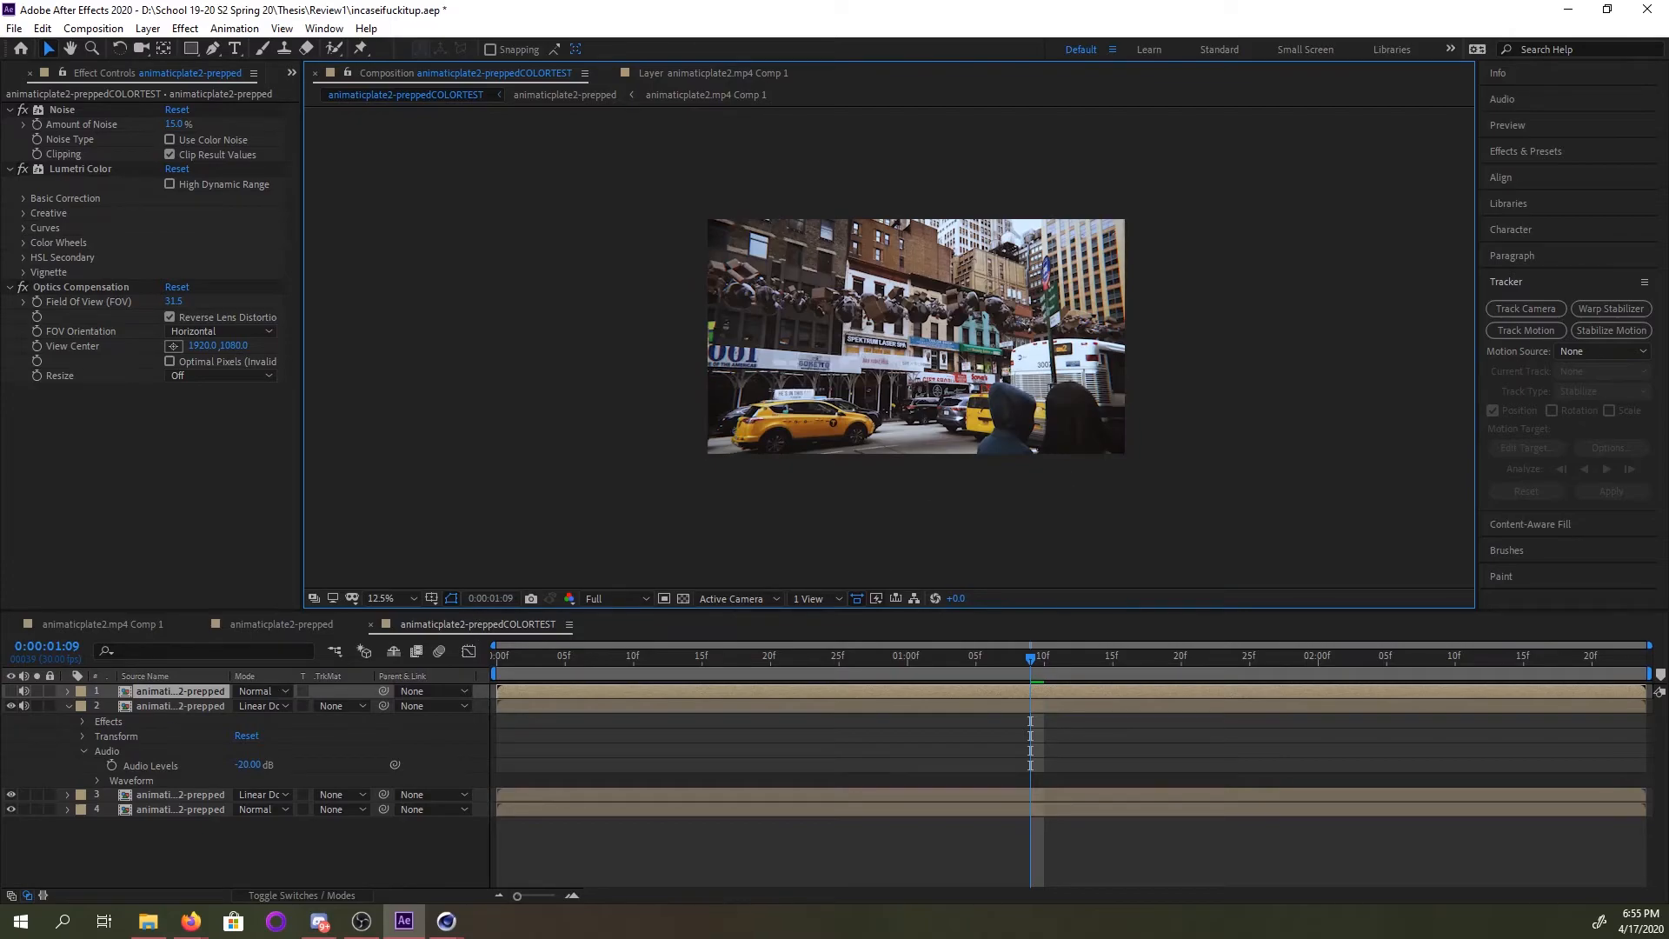
Make the top layer visible, toggling the second layer's visibility off and back on for comparison.
{"action": "left_click", "coordinate": [10, 705]}
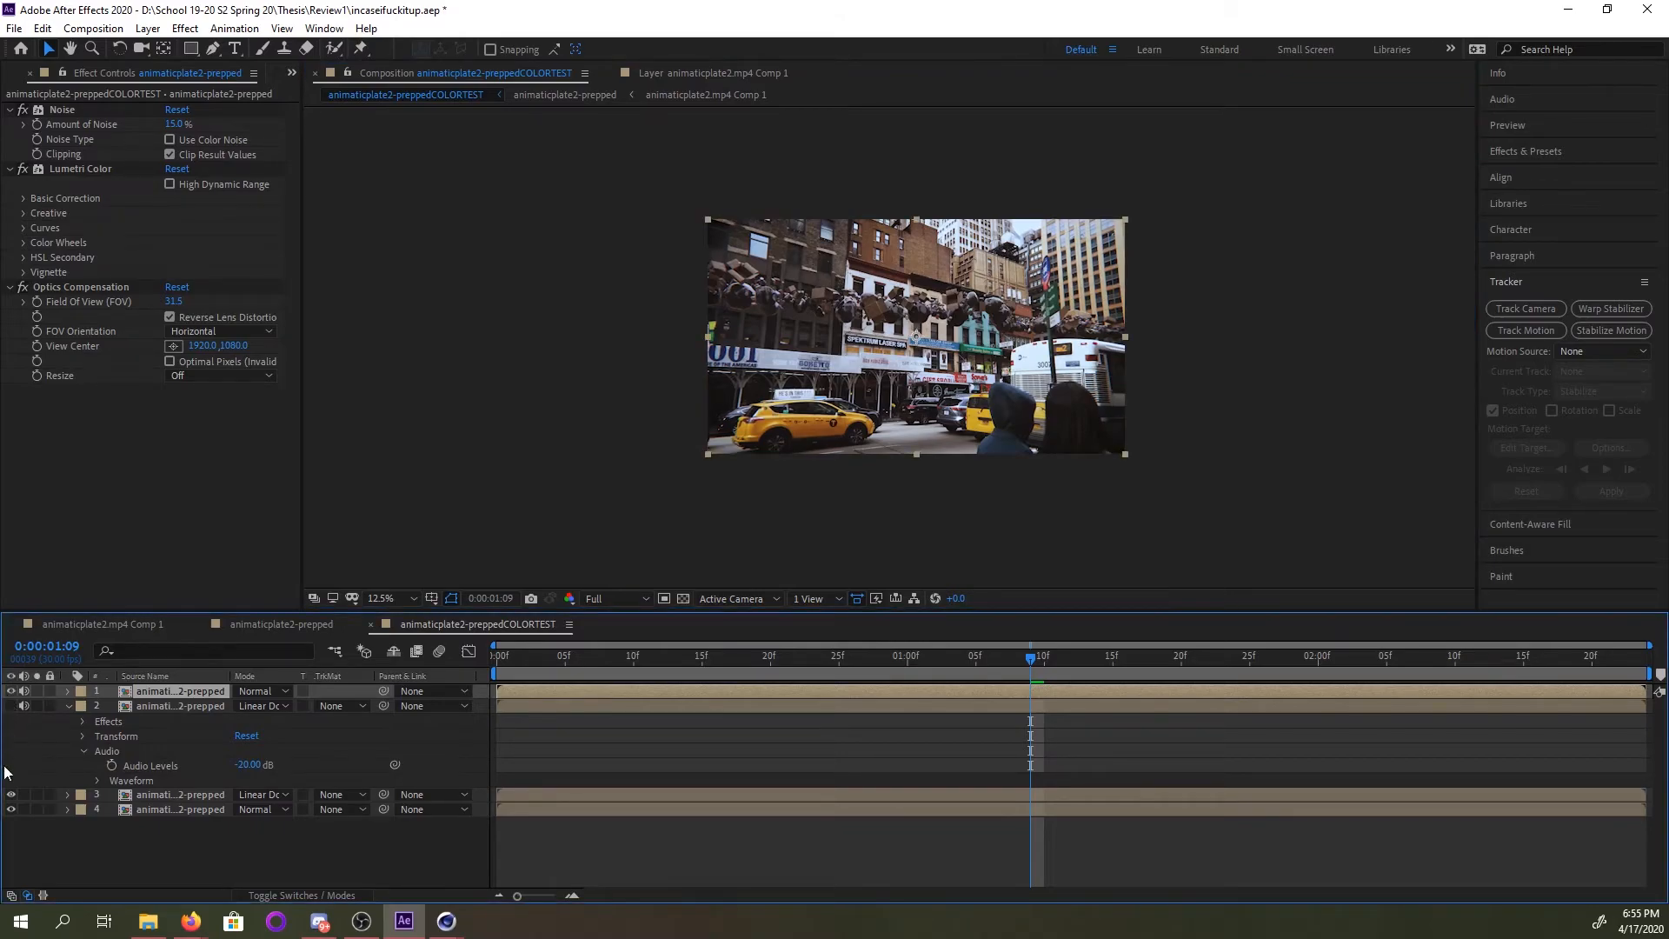
{"action": "left_click", "coordinate": [10, 705]}
{"action": "scroll", "coordinate": [890, 326], "scroll_direction": "up", "scroll_amount": 1}
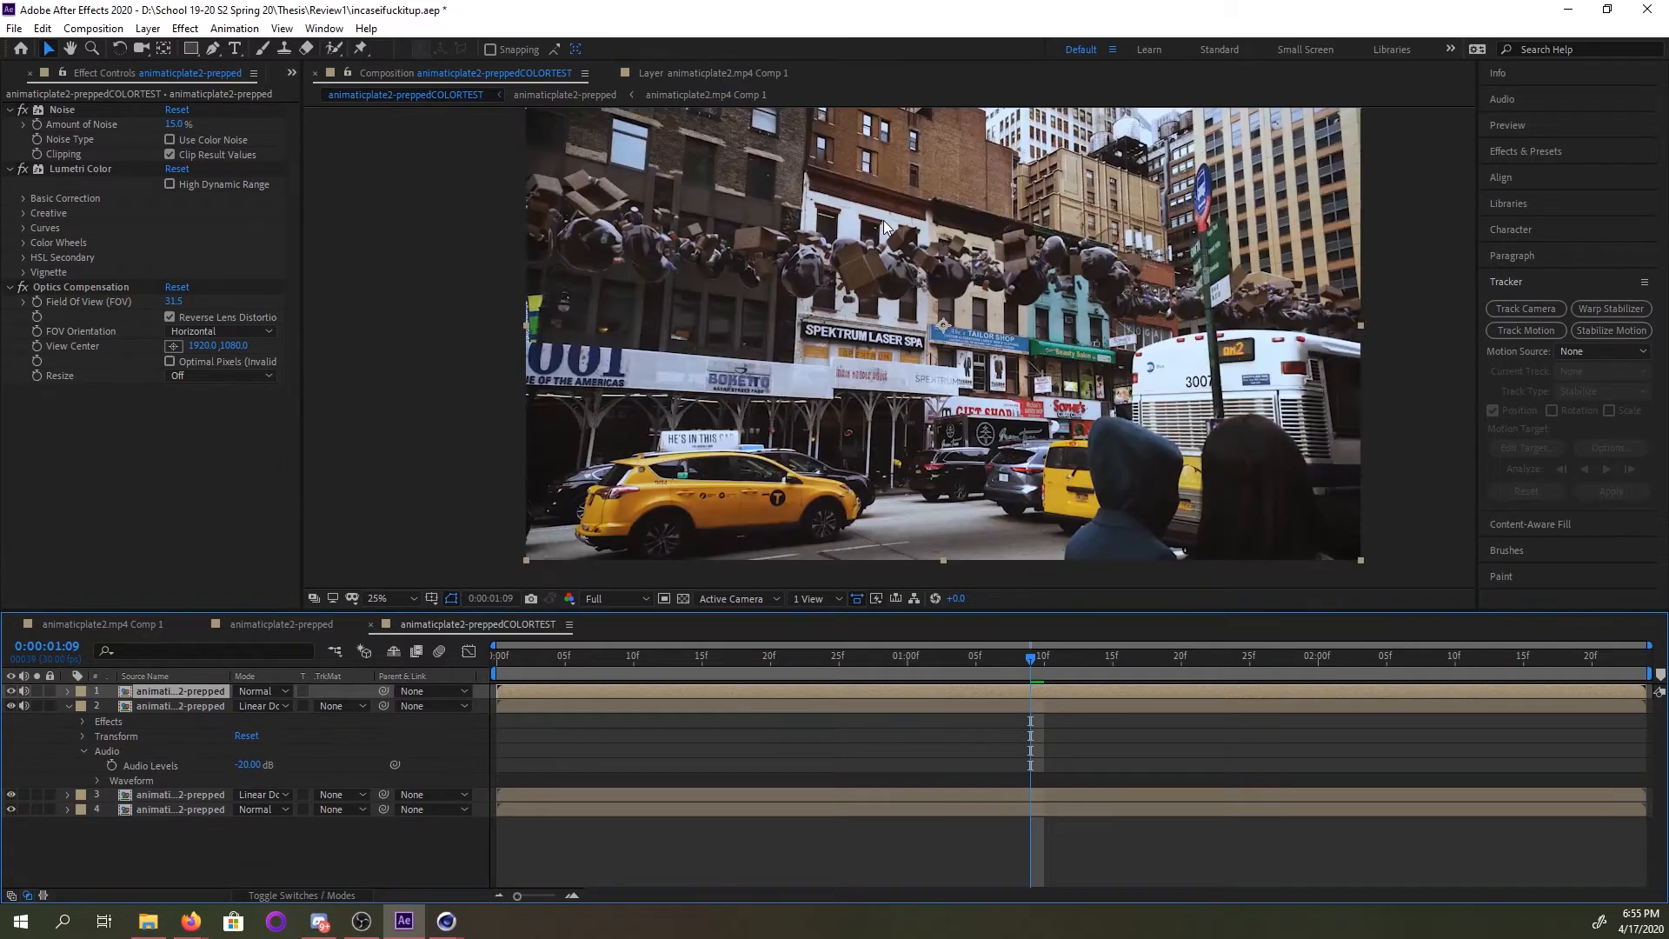
Bring up animaticplate2-prepped and examine the trash near the frame's left edge at 50% magnification.
{"action": "key", "text": "h"}
{"action": "left_click_drag", "start_coordinate": [615, 290], "coordinate": [664, 352]}
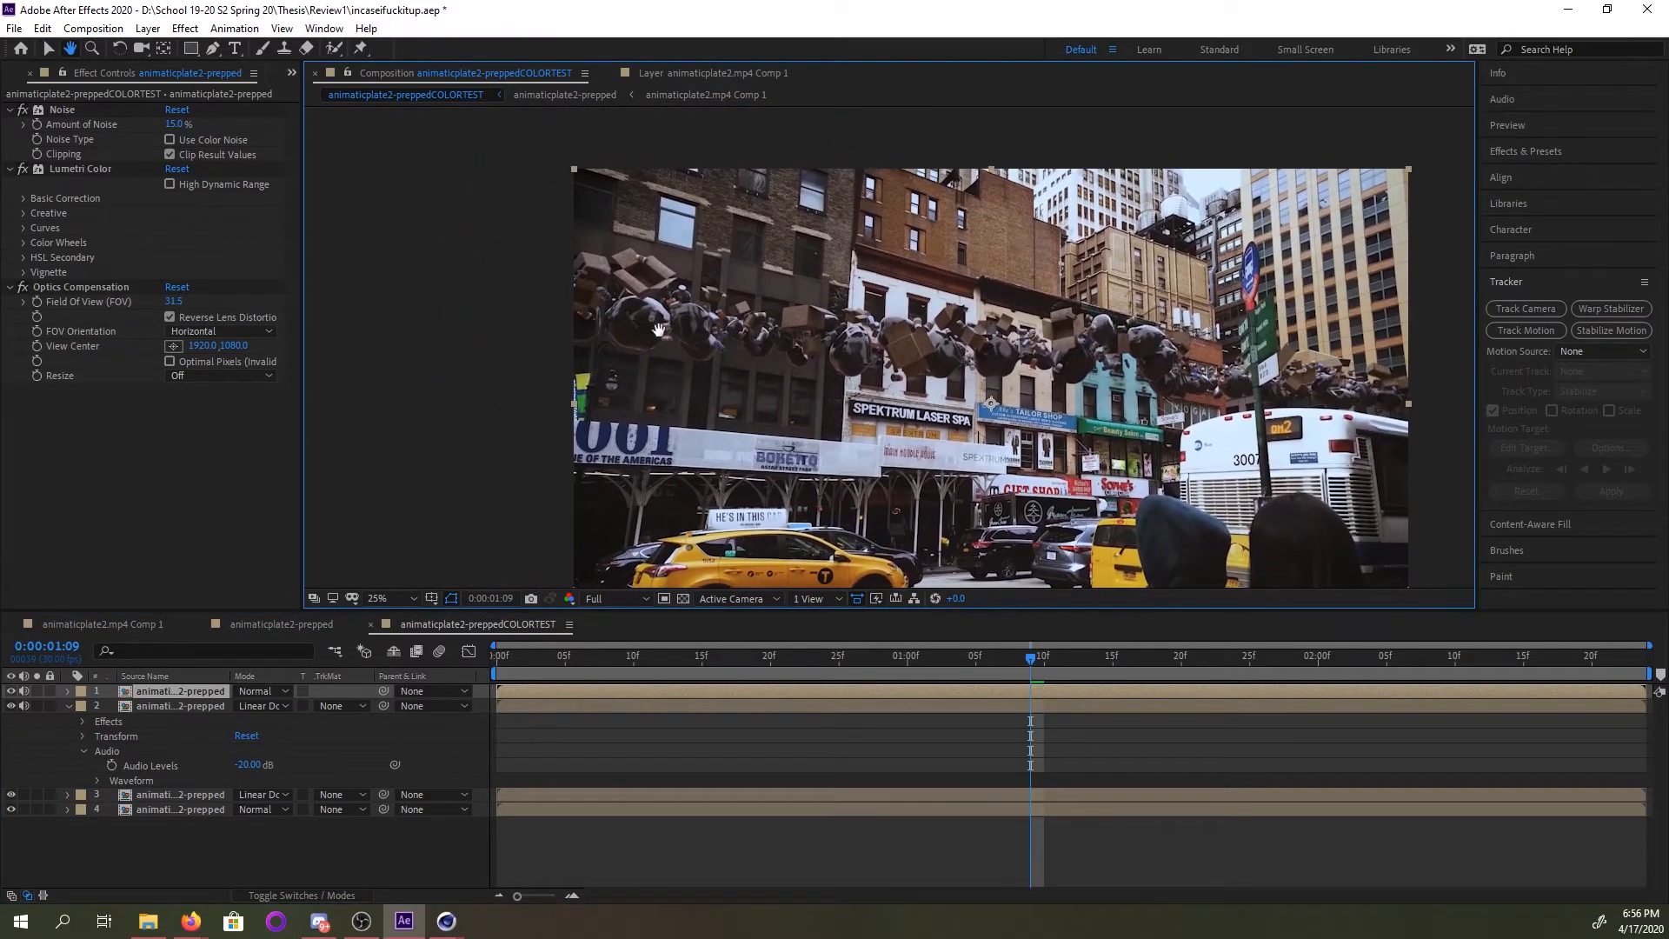
{"action": "left_click", "coordinate": [556, 96]}
{"action": "key", "text": "space"}
{"action": "scroll", "coordinate": [396, 256], "scroll_direction": "up", "scroll_amount": 2}
{"action": "key", "text": "space"}
{"action": "left_click_drag", "start_coordinate": [432, 277], "coordinate": [1099, 477]}
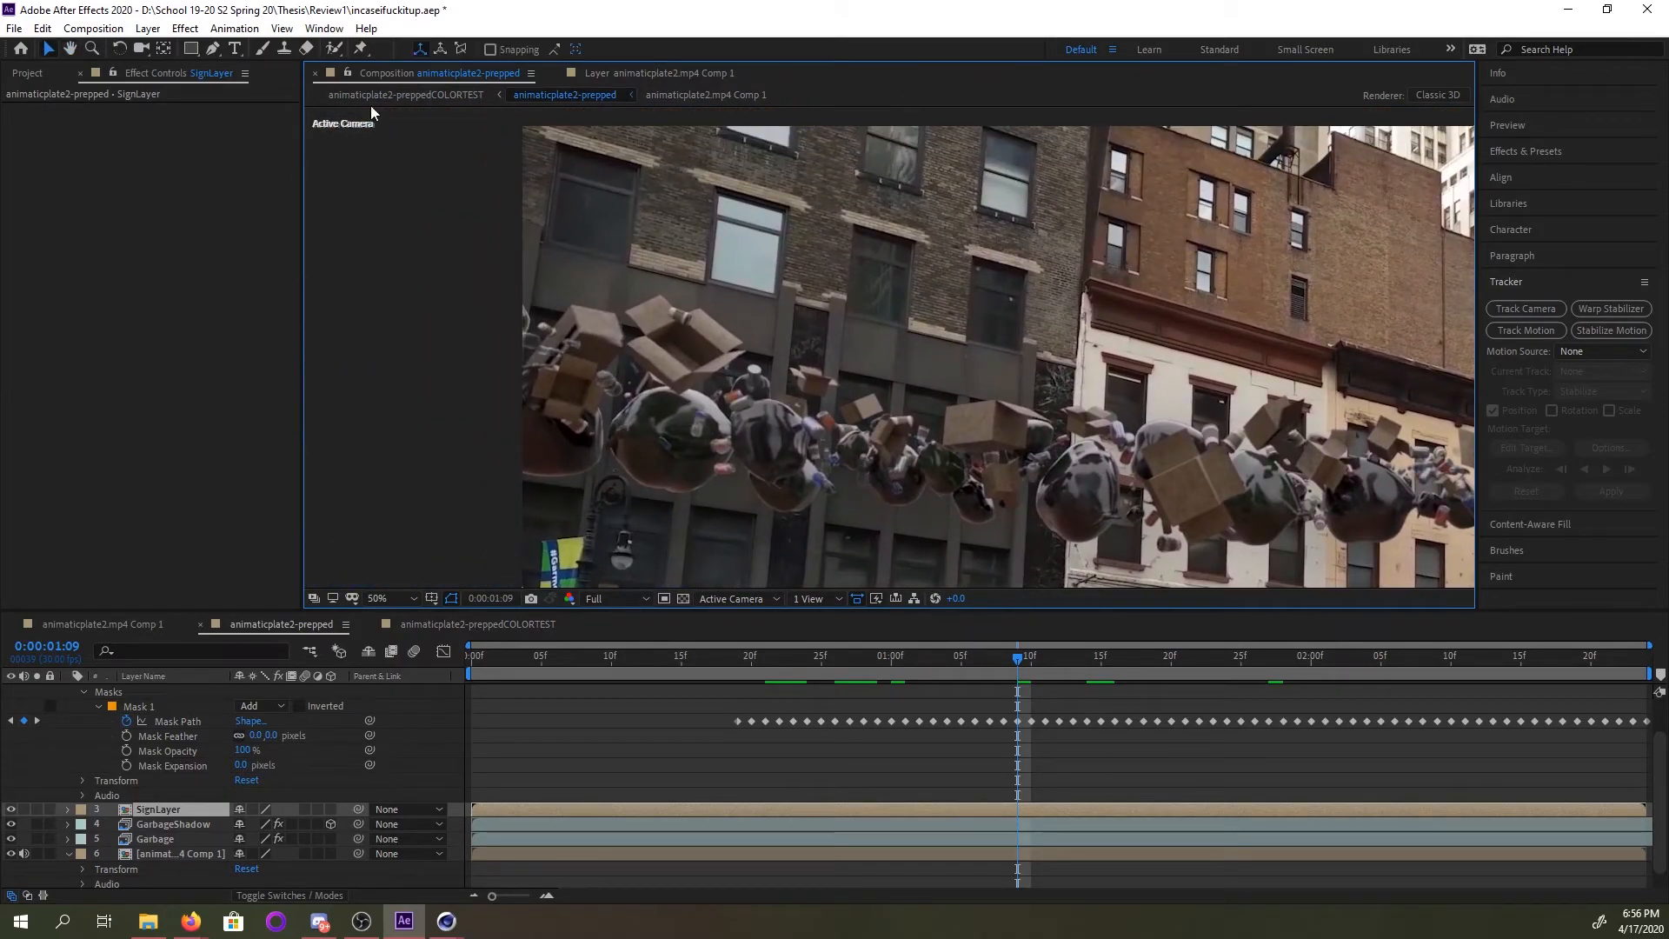
Compare the lens distortion at the frame's left edge between animaticplate2-preppedCOLORTEST and animaticplate2-prepped, ending on the COLORTEST composition.
{"action": "left_click", "coordinate": [374, 94]}
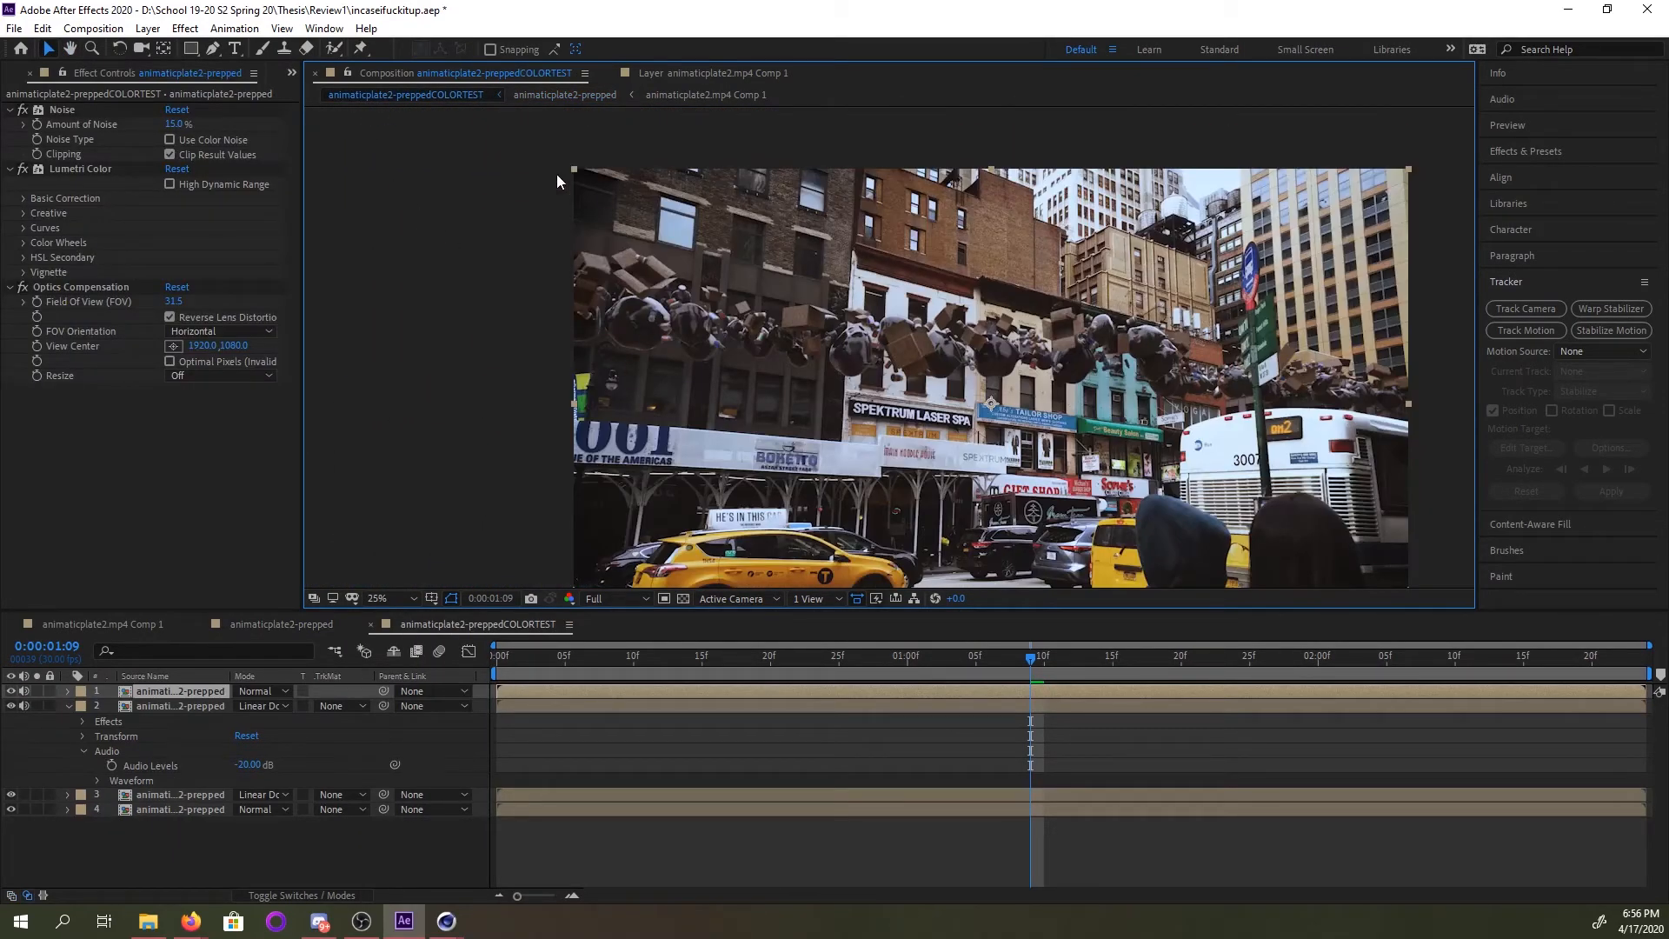
{"action": "scroll", "coordinate": [561, 202], "scroll_direction": "up", "scroll_amount": 2}
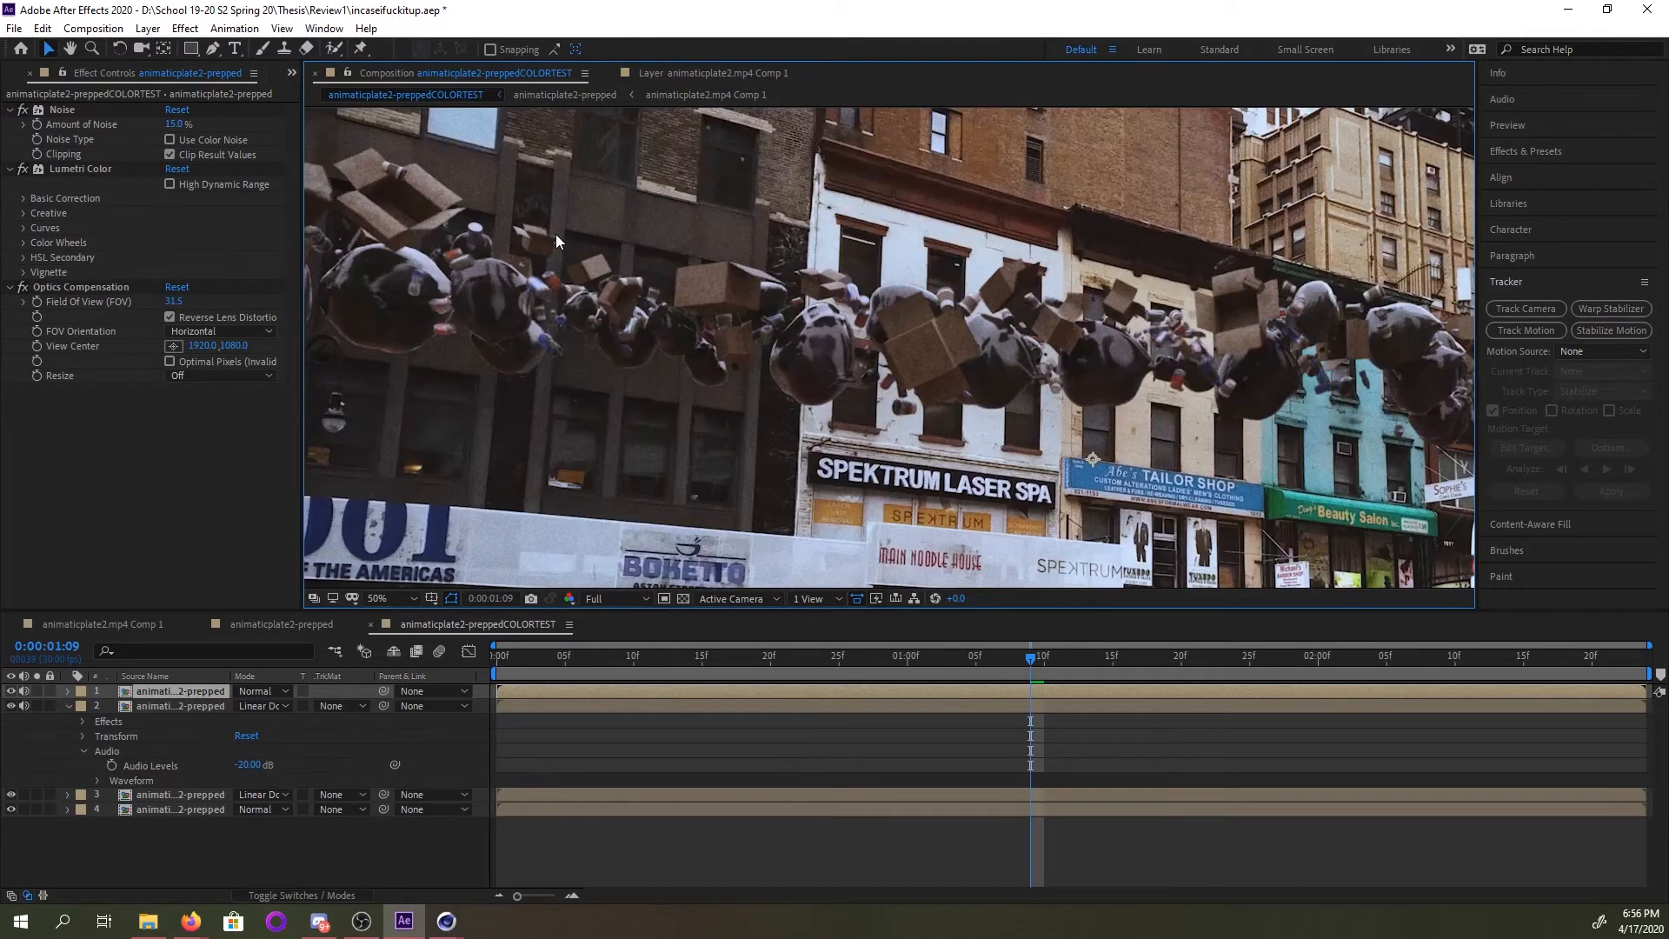
{"action": "scroll", "coordinate": [528, 284], "scroll_direction": "left", "scroll_amount": 3}
{"action": "left_click", "coordinate": [542, 102]}
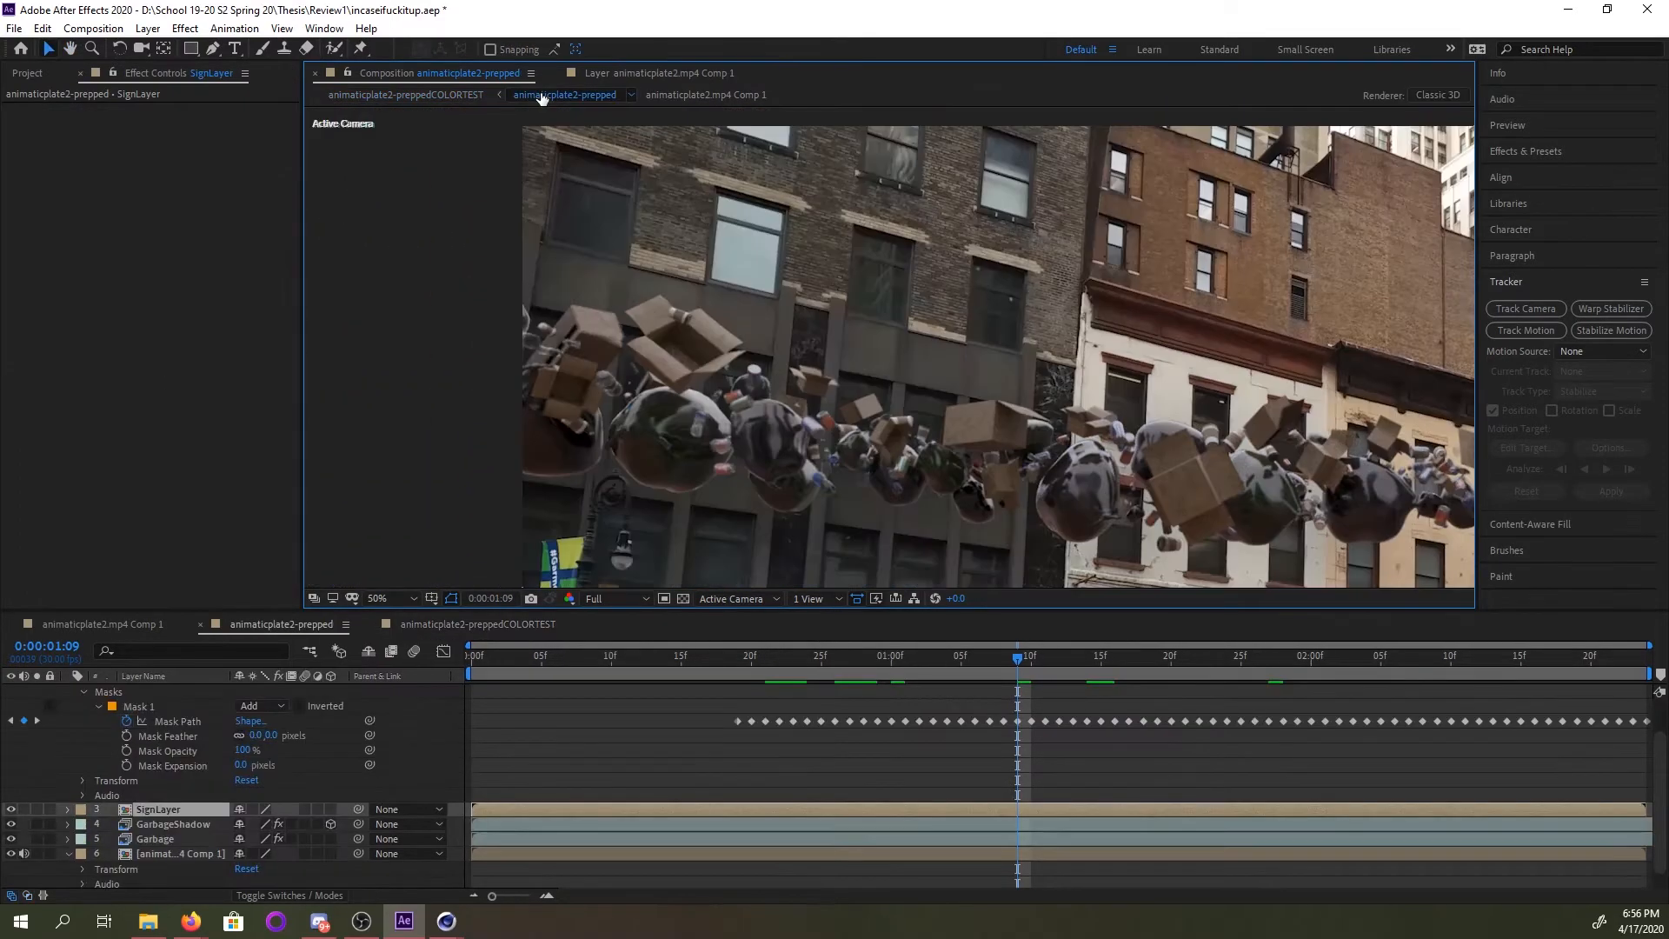
{"action": "left_click", "coordinate": [452, 100]}
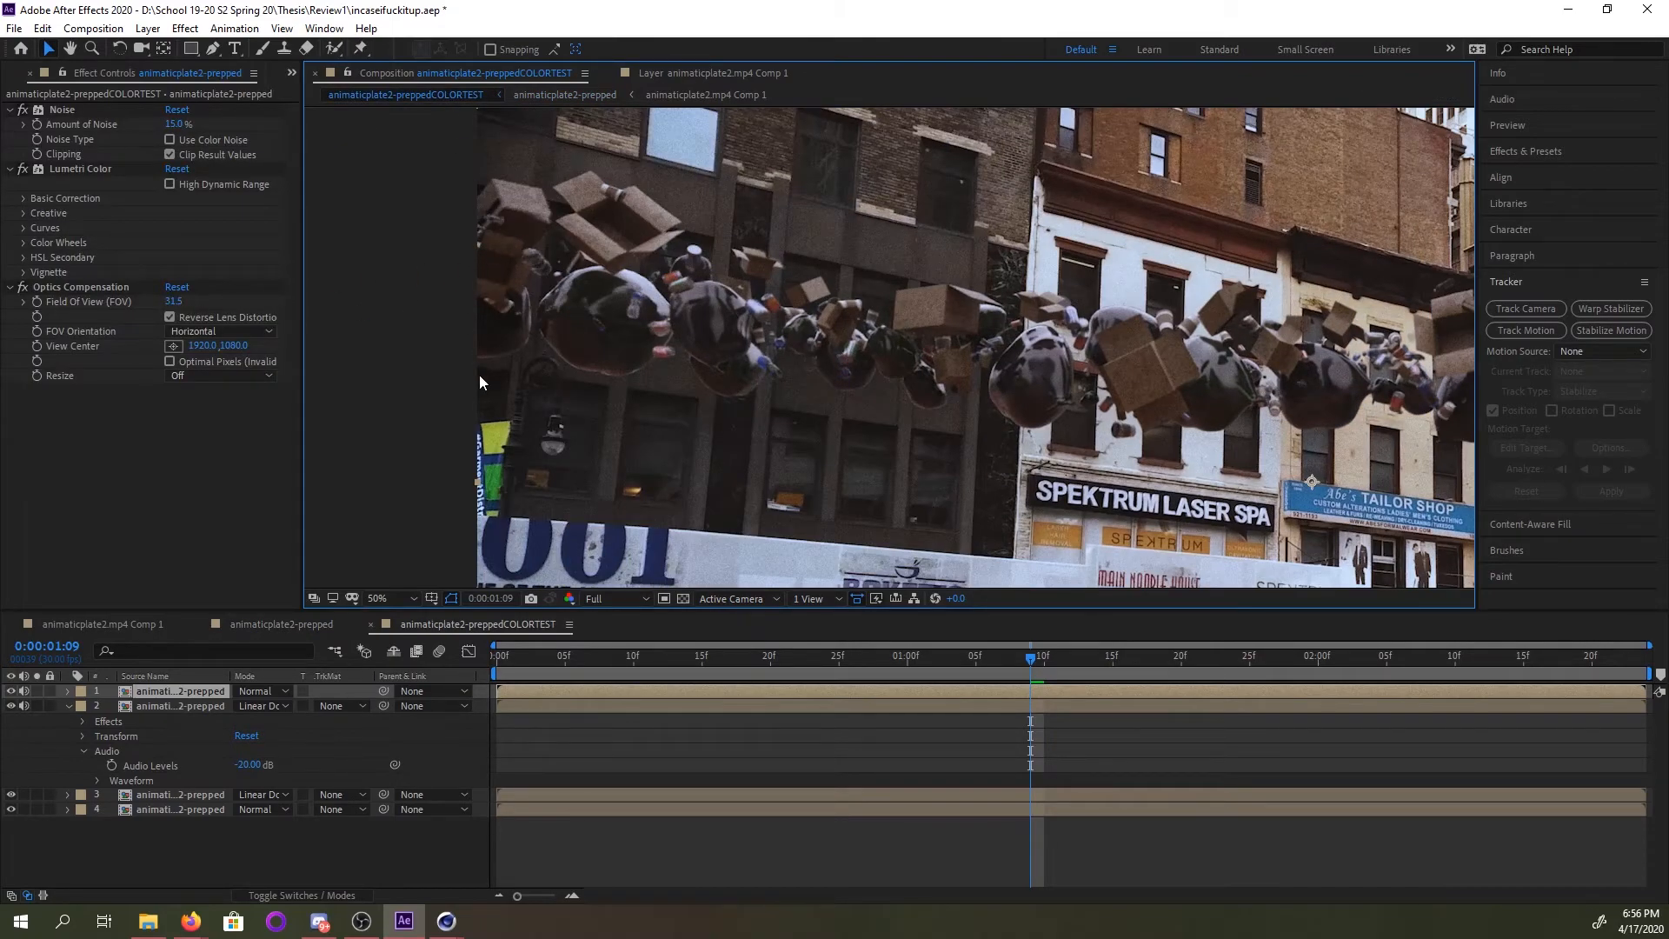
{"action": "left_click", "coordinate": [547, 102]}
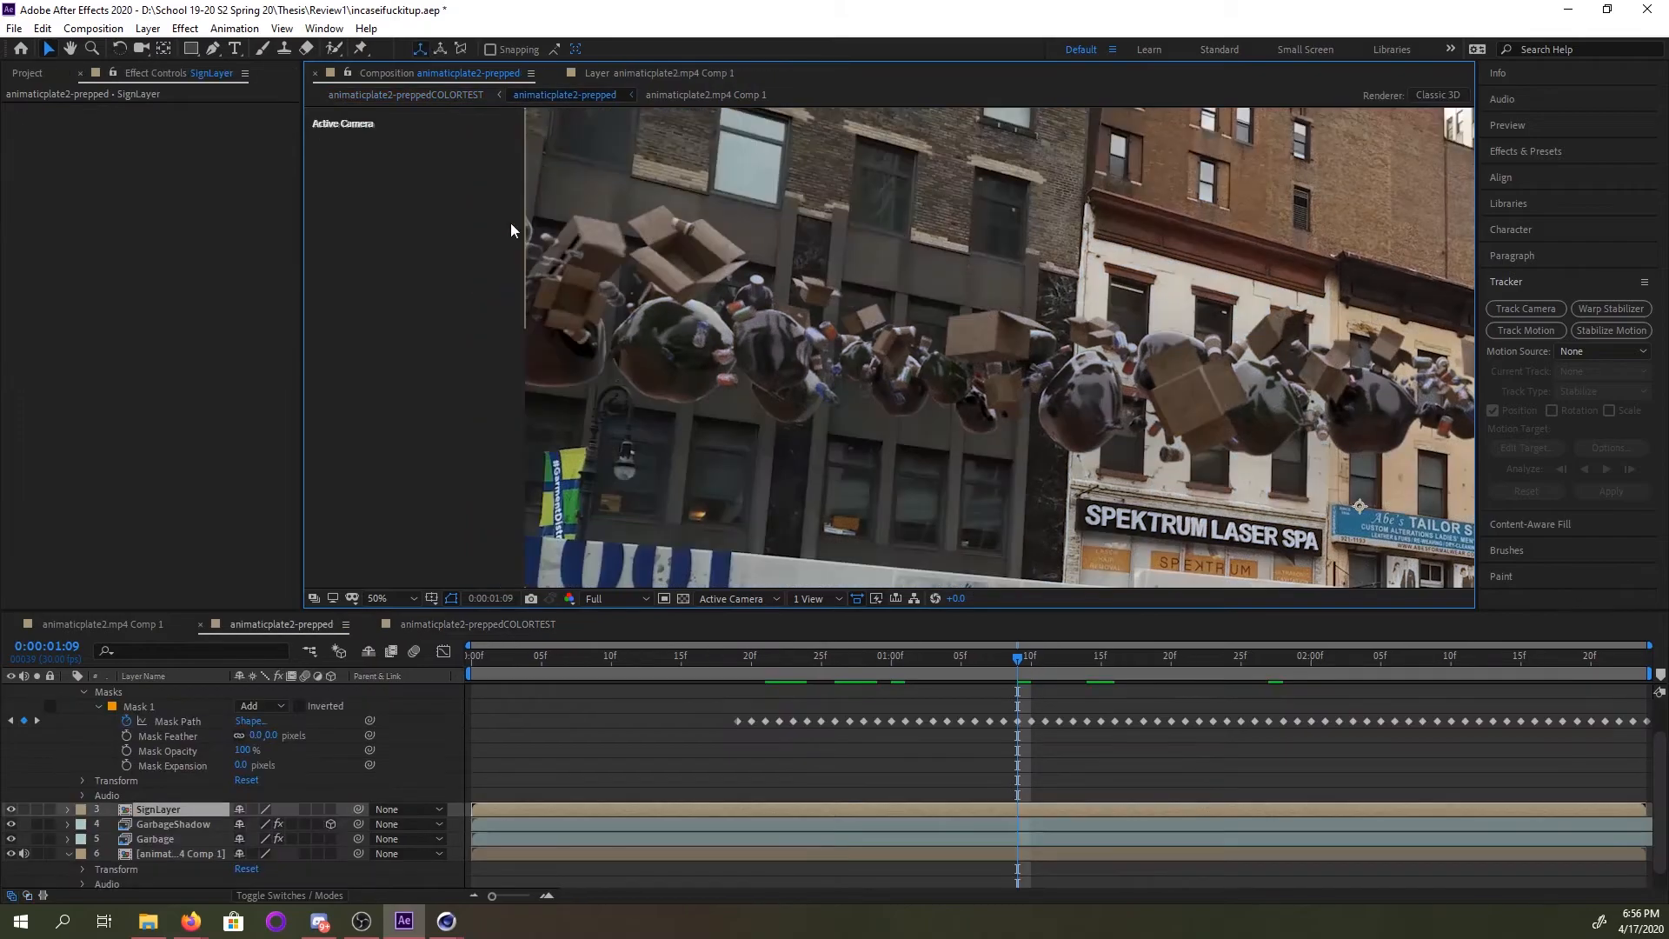
{"action": "left_click", "coordinate": [458, 100]}
{"action": "scroll", "coordinate": [838, 328], "scroll_direction": "down", "scroll_amount": 2}
{"action": "left_click_drag", "start_coordinate": [838, 332], "coordinate": [633, 259]}
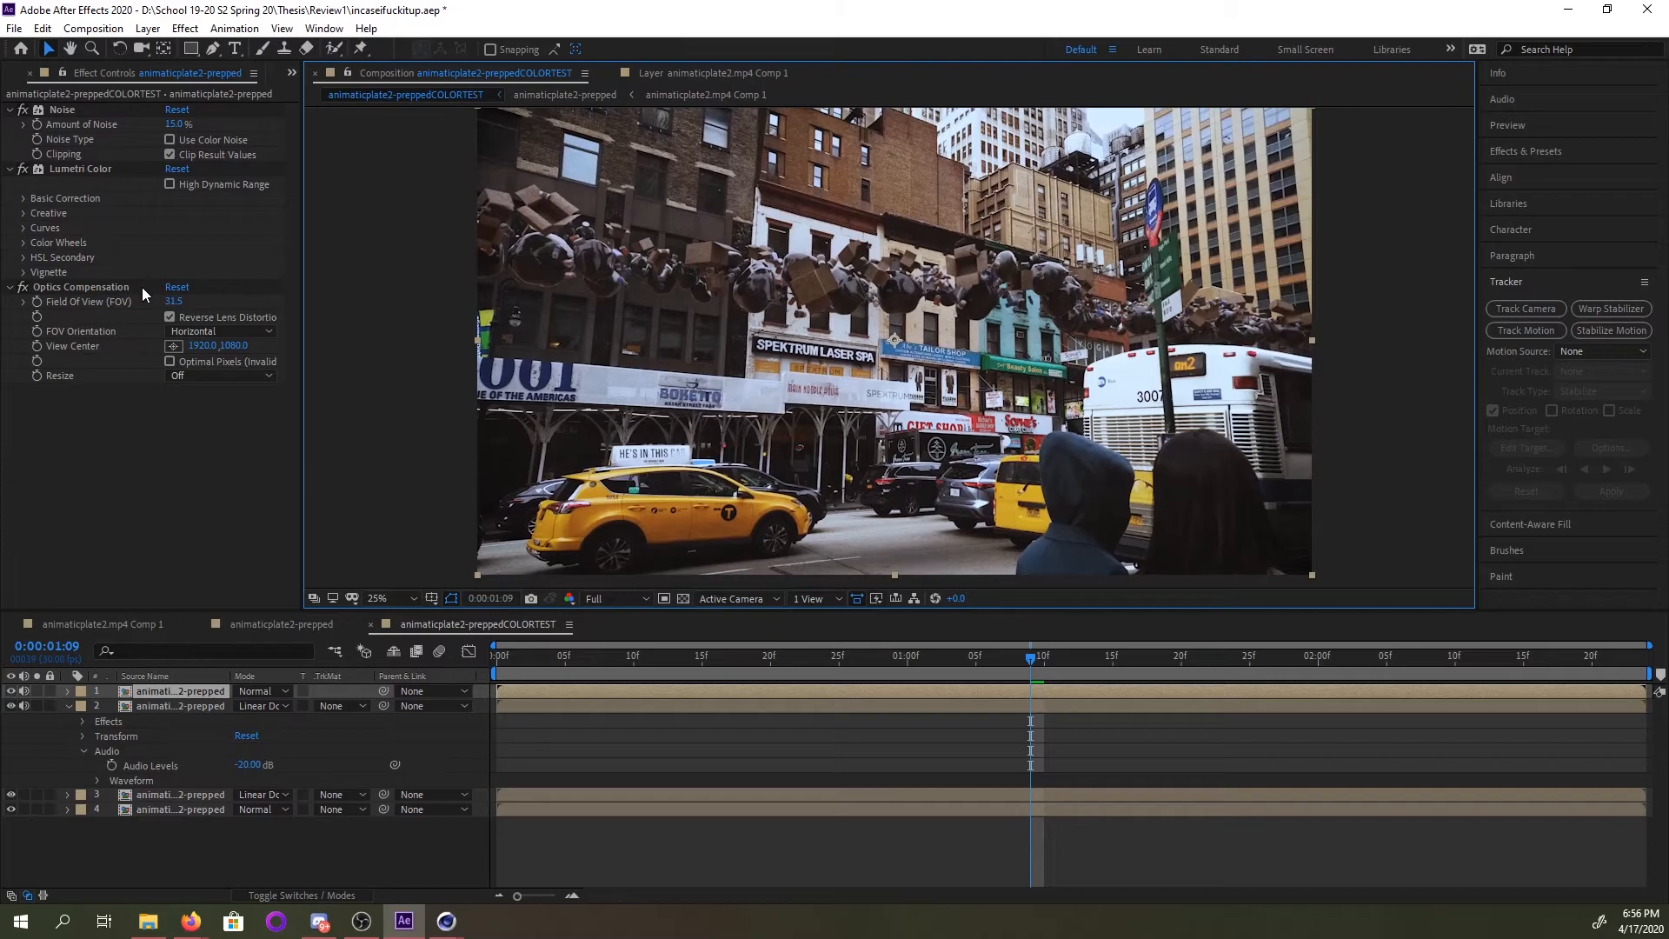
Try an Optics Compensation Field of View of 72.1 on the top layer and undo it.
{"action": "left_click_drag", "start_coordinate": [173, 301], "coordinate": [585, 425]}
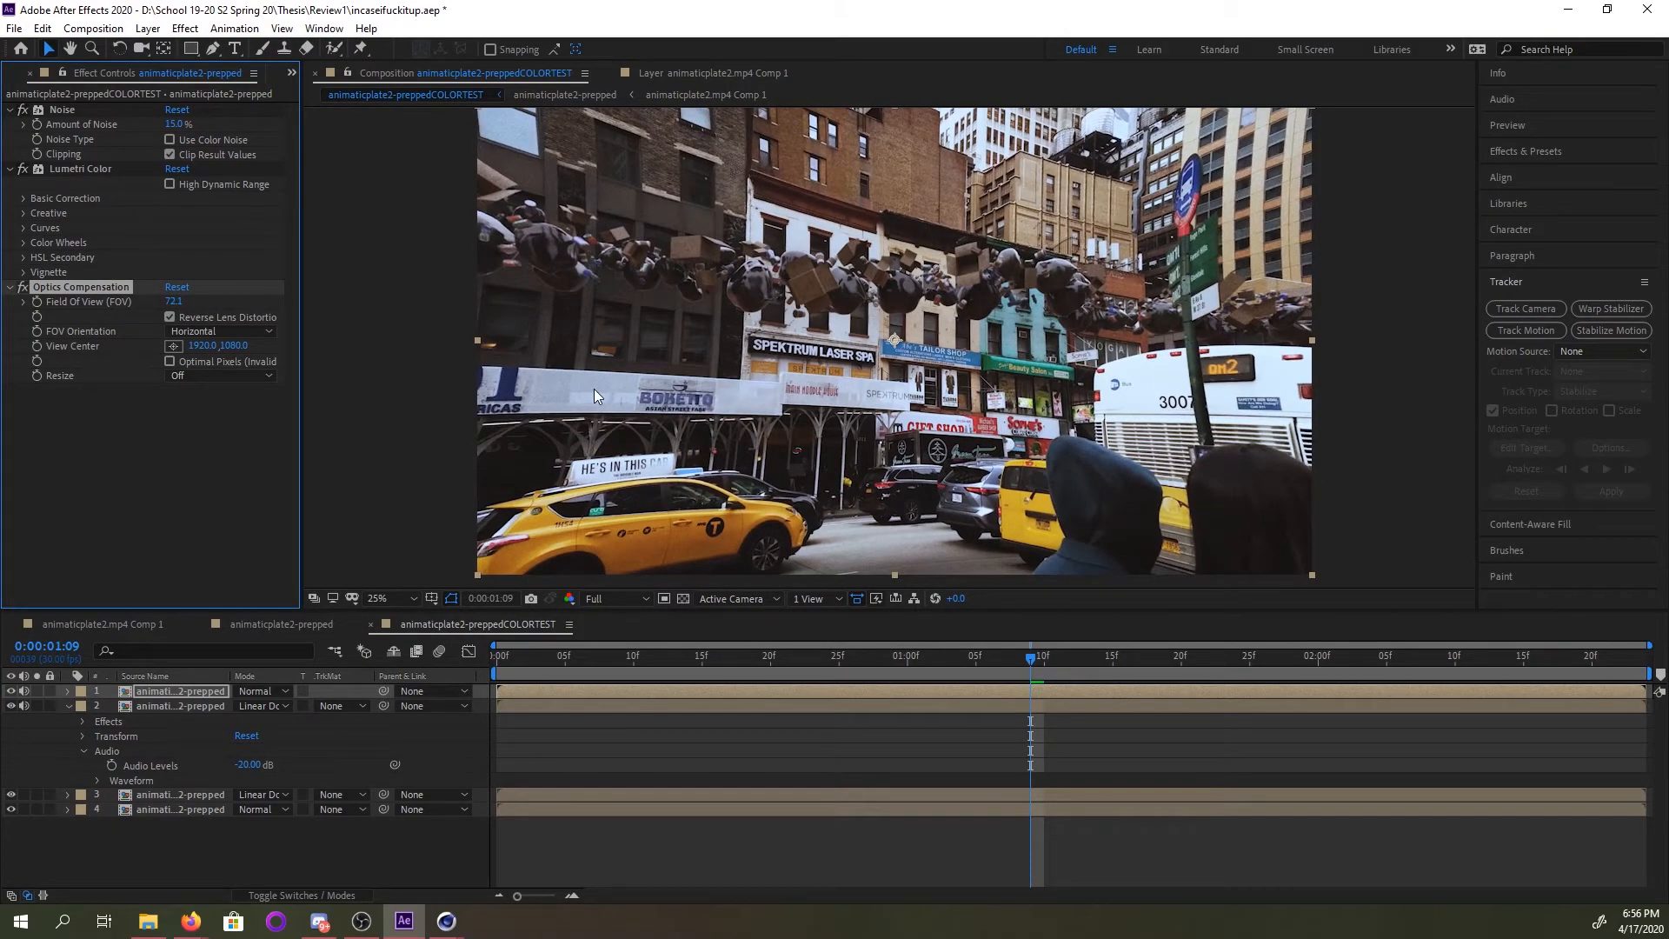
{"action": "key", "text": "ctrl+z"}
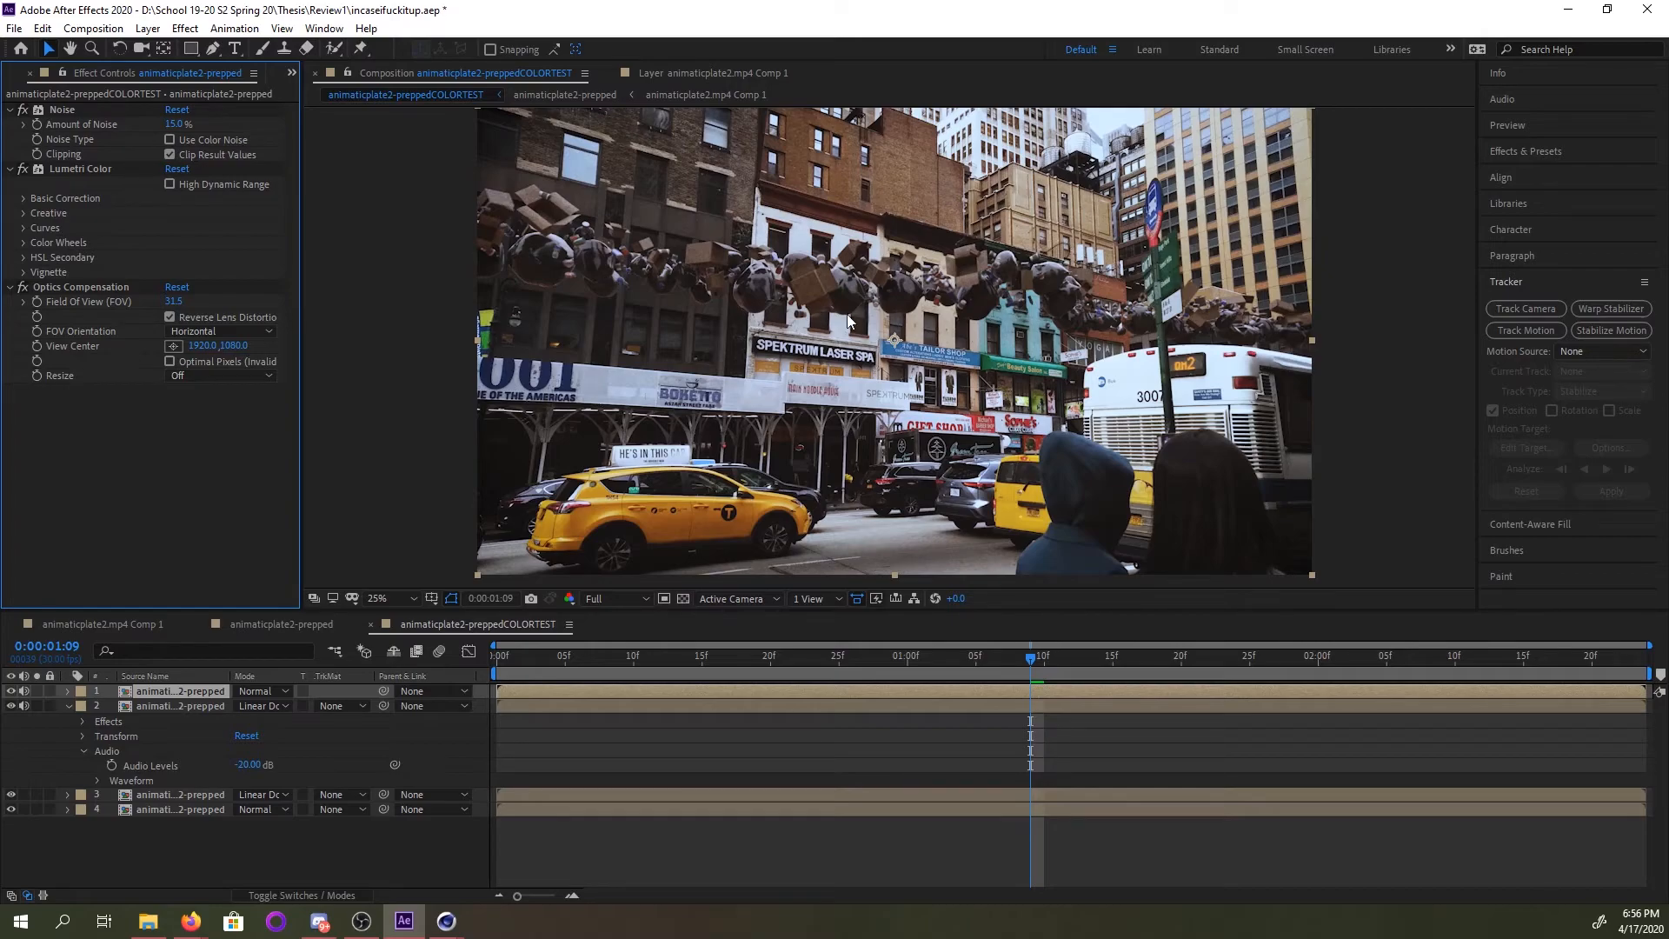
Turn off the top layer's Noise effect and examine the trash bags and boxes up close without grain.
{"action": "scroll", "coordinate": [873, 253], "scroll_direction": "up", "scroll_amount": 4}
{"action": "scroll", "coordinate": [861, 239], "scroll_direction": "down", "scroll_amount": 2}
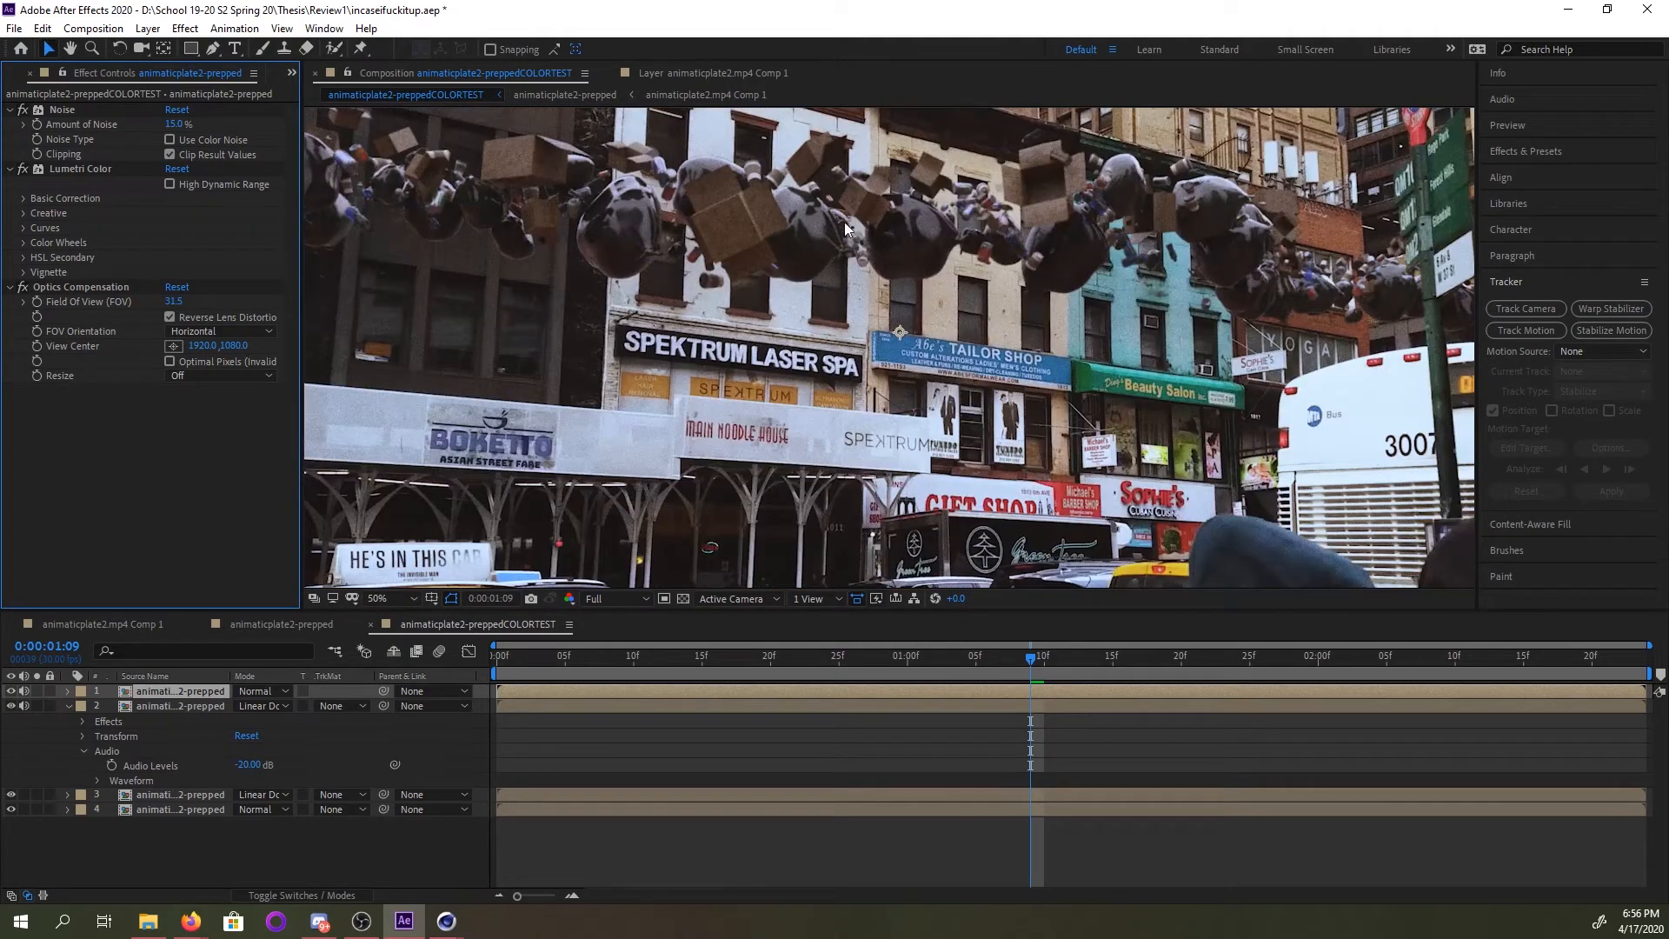
{"action": "scroll", "coordinate": [809, 252], "scroll_direction": "up", "scroll_amount": 3}
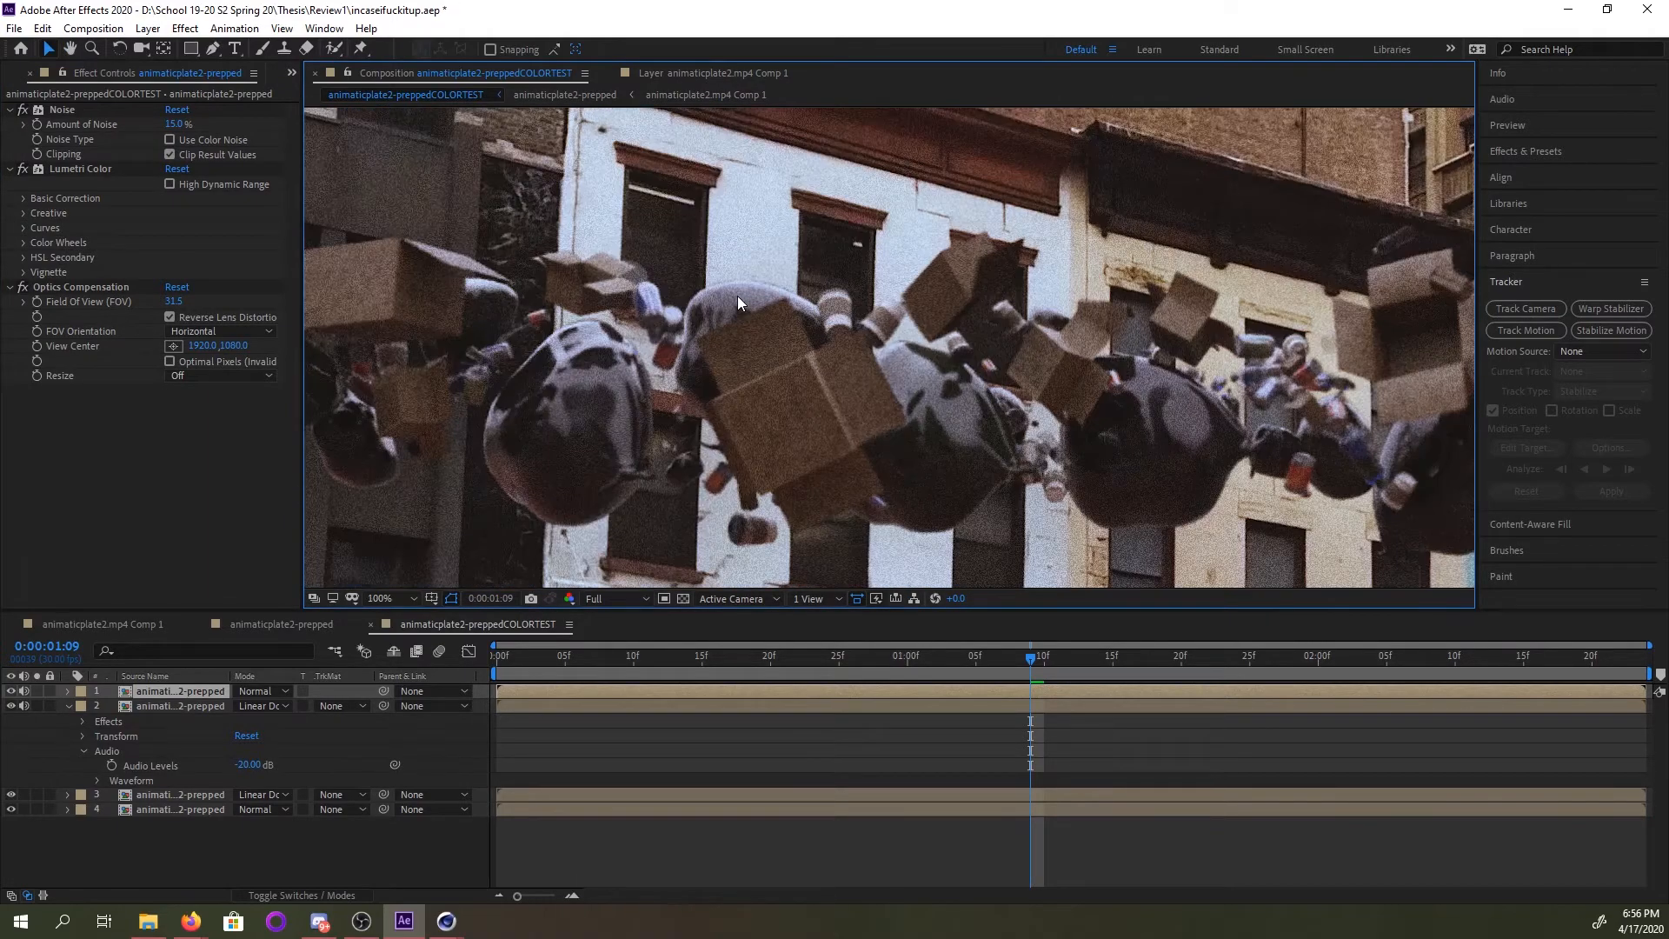
{"action": "middle_click_drag", "start_coordinate": [921, 415], "coordinate": [1054, 398]}
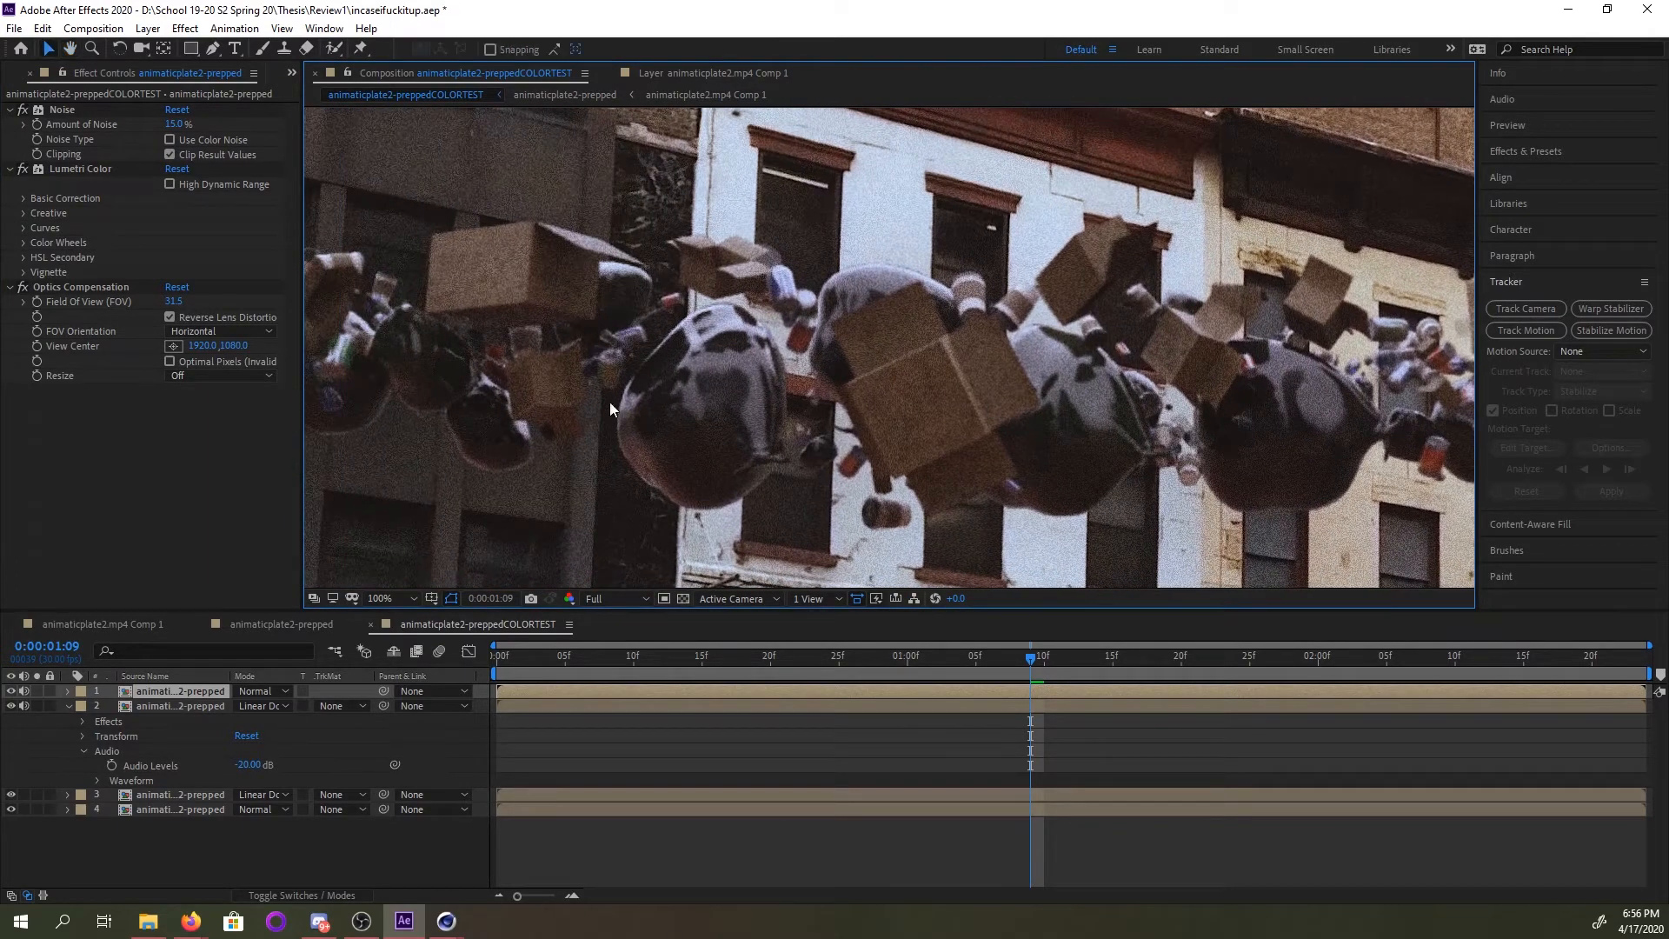
{"action": "left_click", "coordinate": [22, 111]}
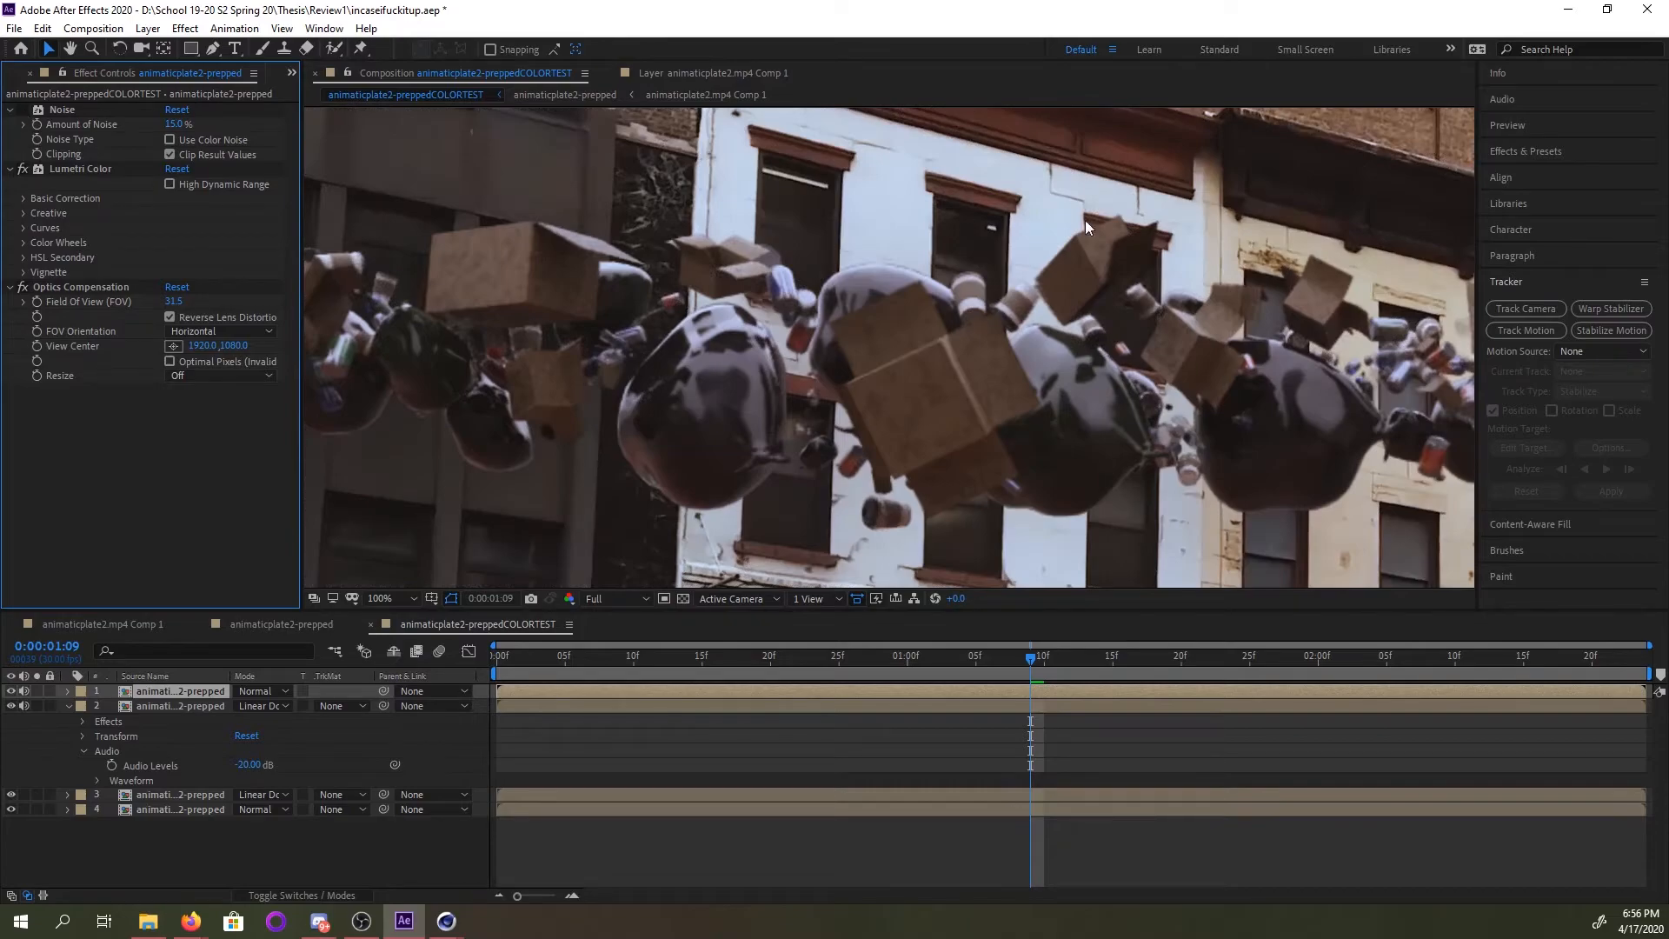
{"action": "middle_click_drag", "start_coordinate": [1144, 454], "coordinate": [1105, 354]}
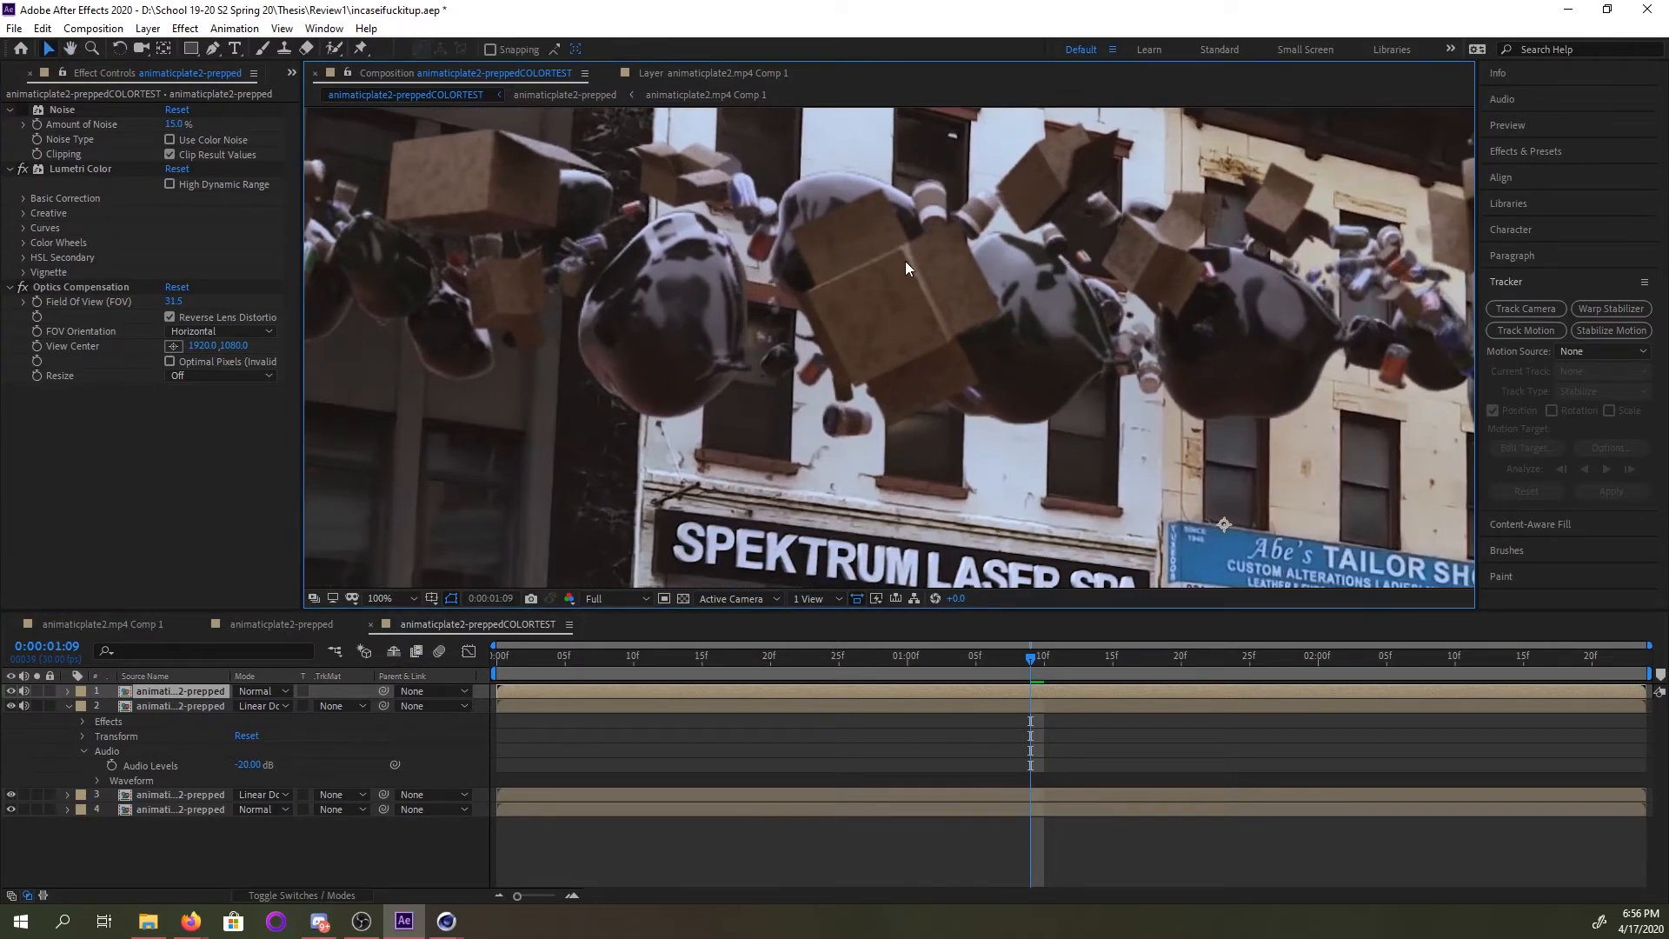
{"action": "scroll", "coordinate": [853, 297], "scroll_direction": "down", "scroll_amount": 2}
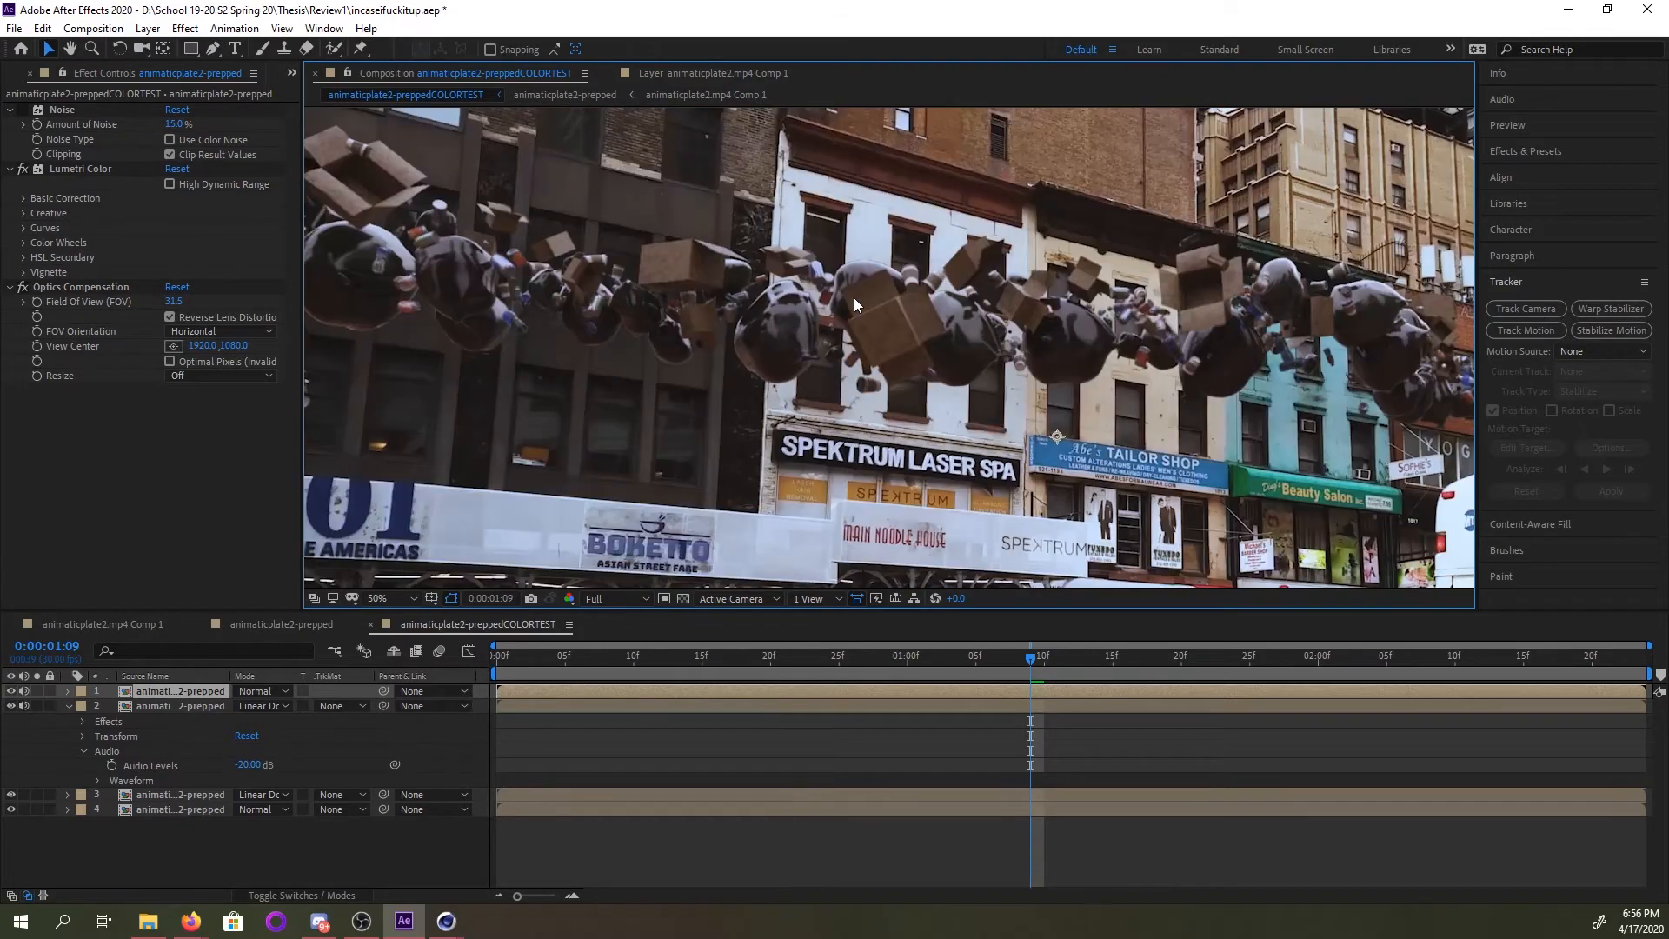
{"action": "middle_click_drag", "start_coordinate": [1194, 310], "coordinate": [1069, 360]}
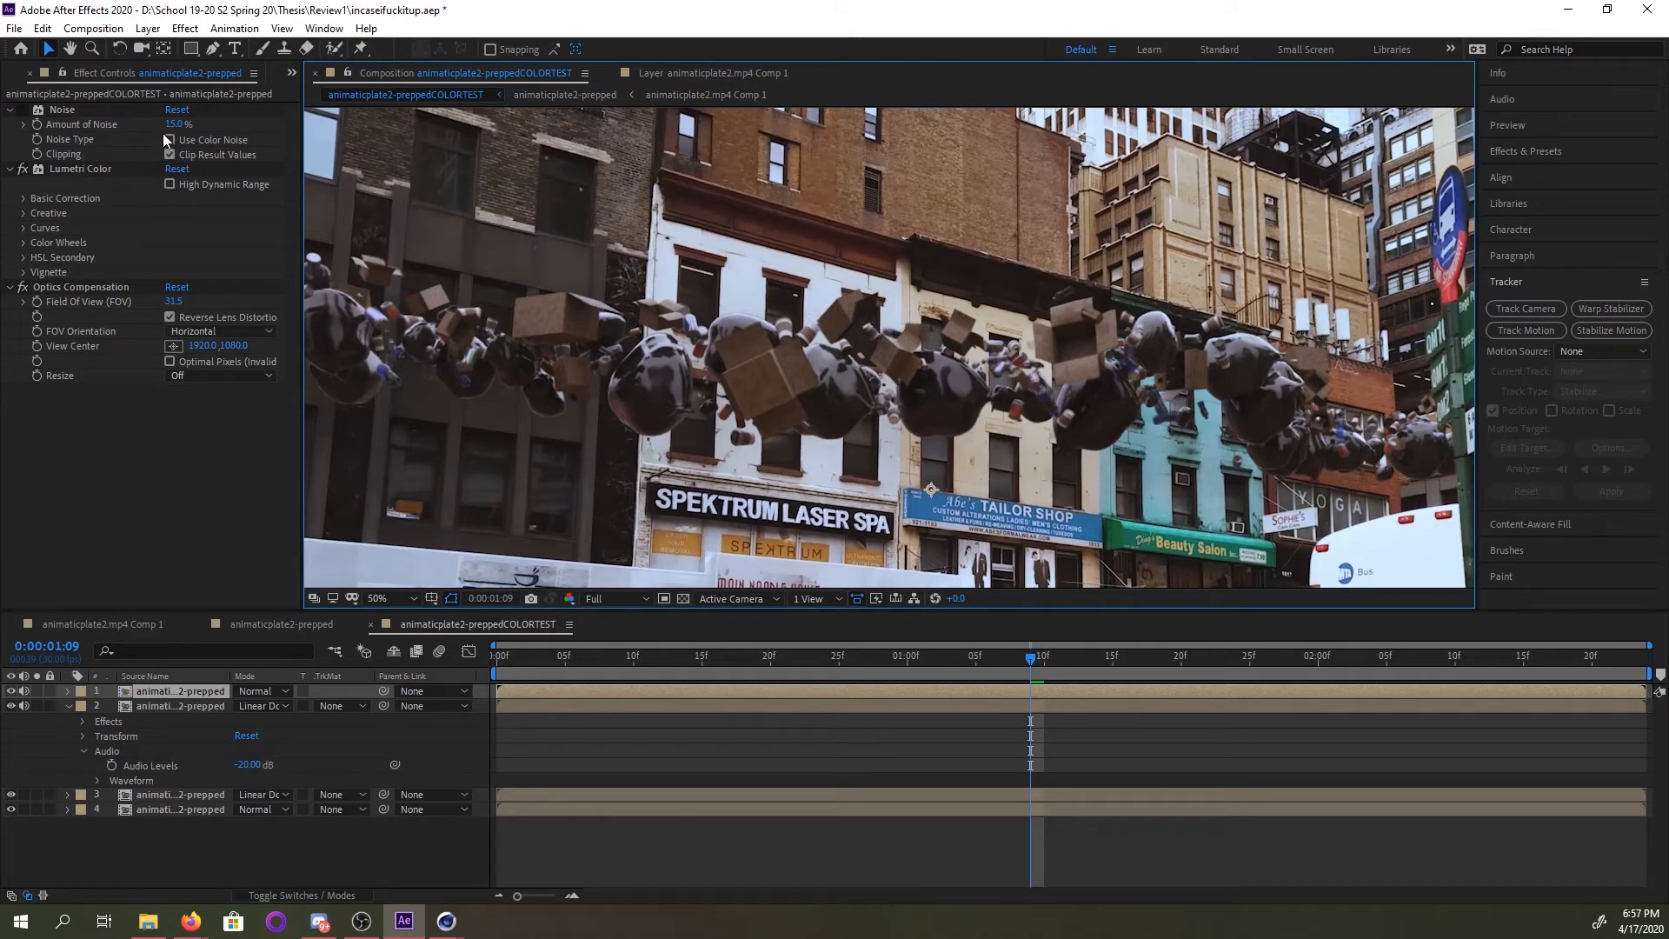
Try Use Color Noise on the disabled Noise effect and switch the option back off.
{"action": "left_click", "coordinate": [169, 154]}
{"action": "scroll", "coordinate": [788, 300], "scroll_direction": "up", "scroll_amount": 2}
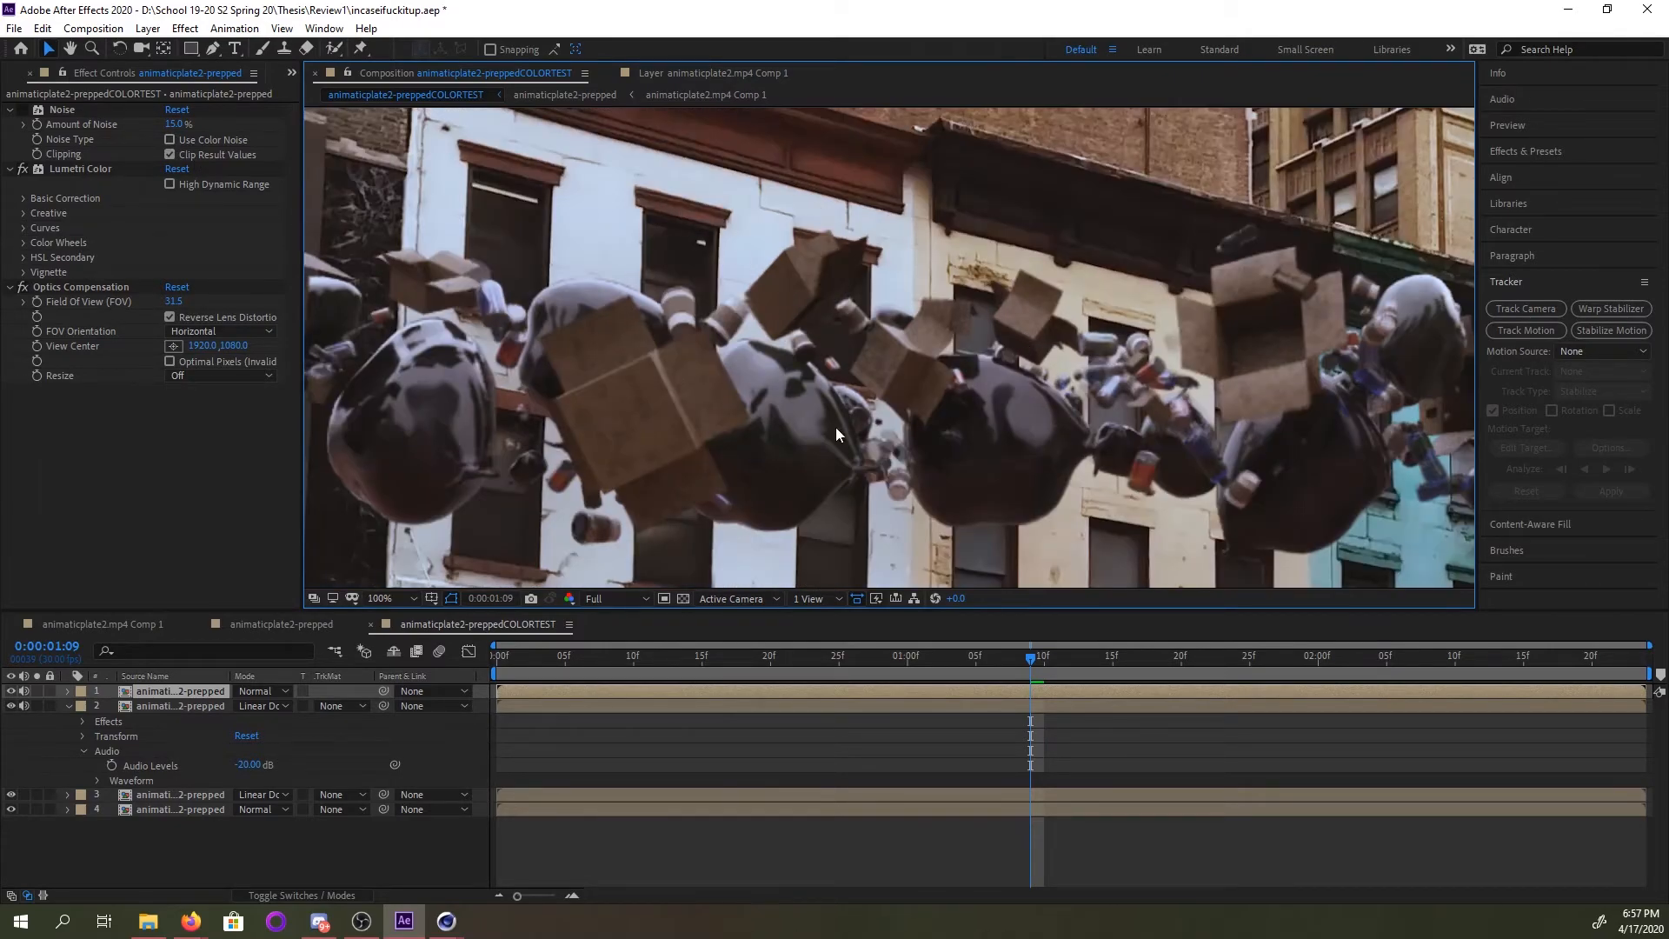
{"action": "left_click_drag", "start_coordinate": [679, 342], "coordinate": [934, 463]}
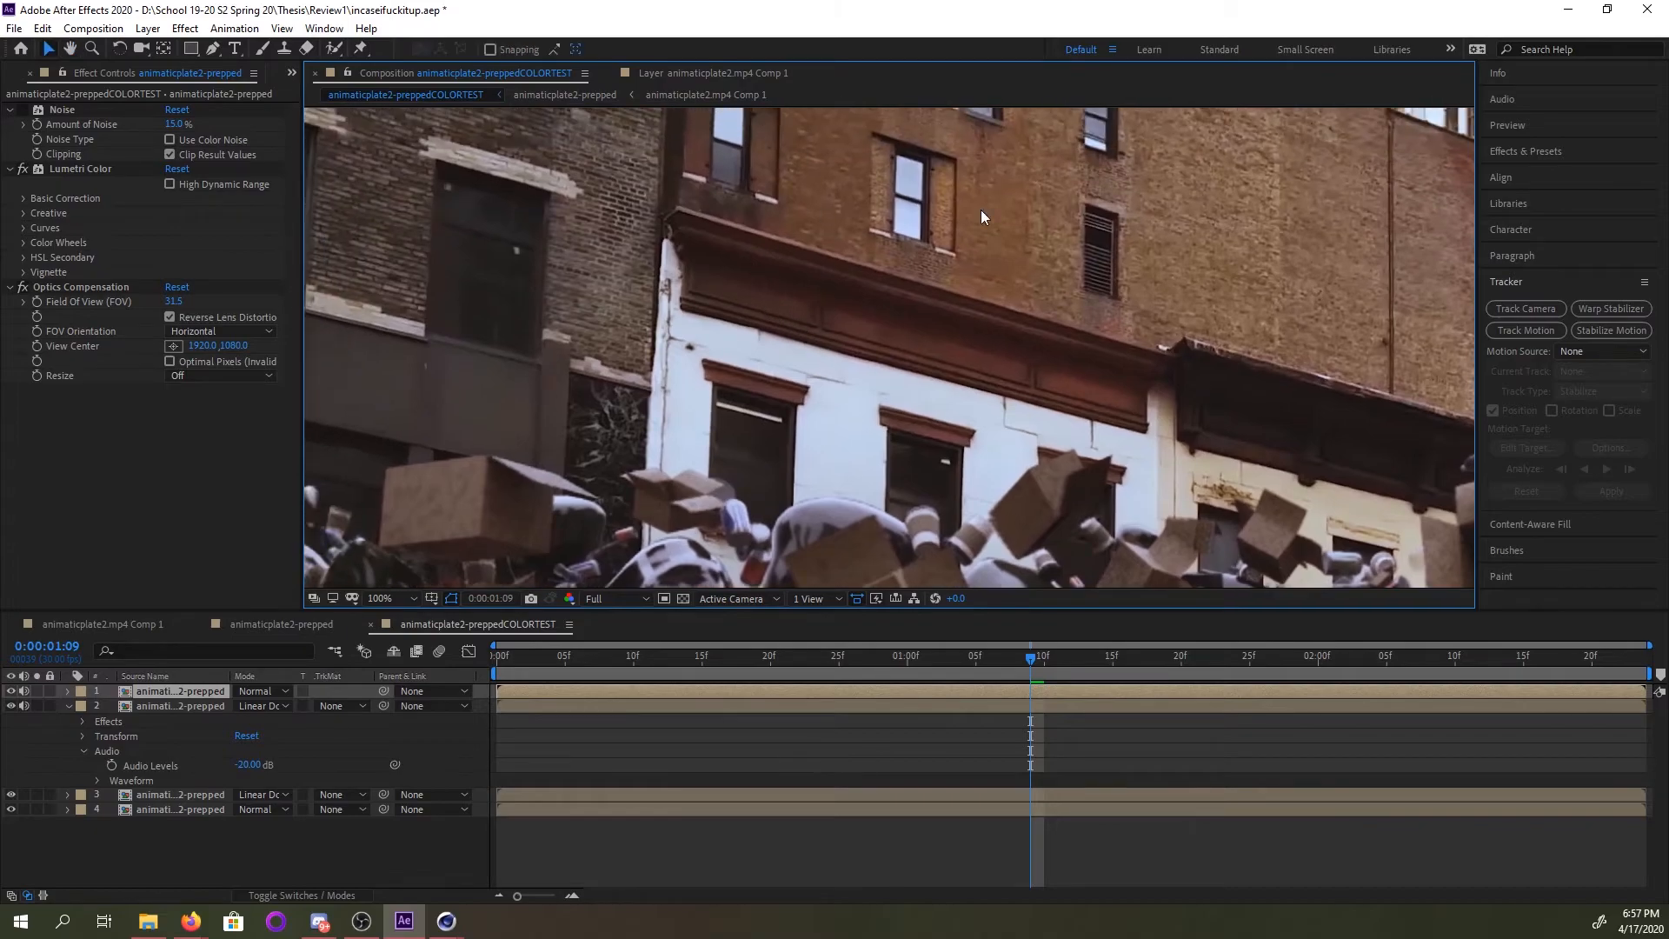
{"action": "scroll", "coordinate": [933, 456], "scroll_direction": "down", "scroll_amount": 3}
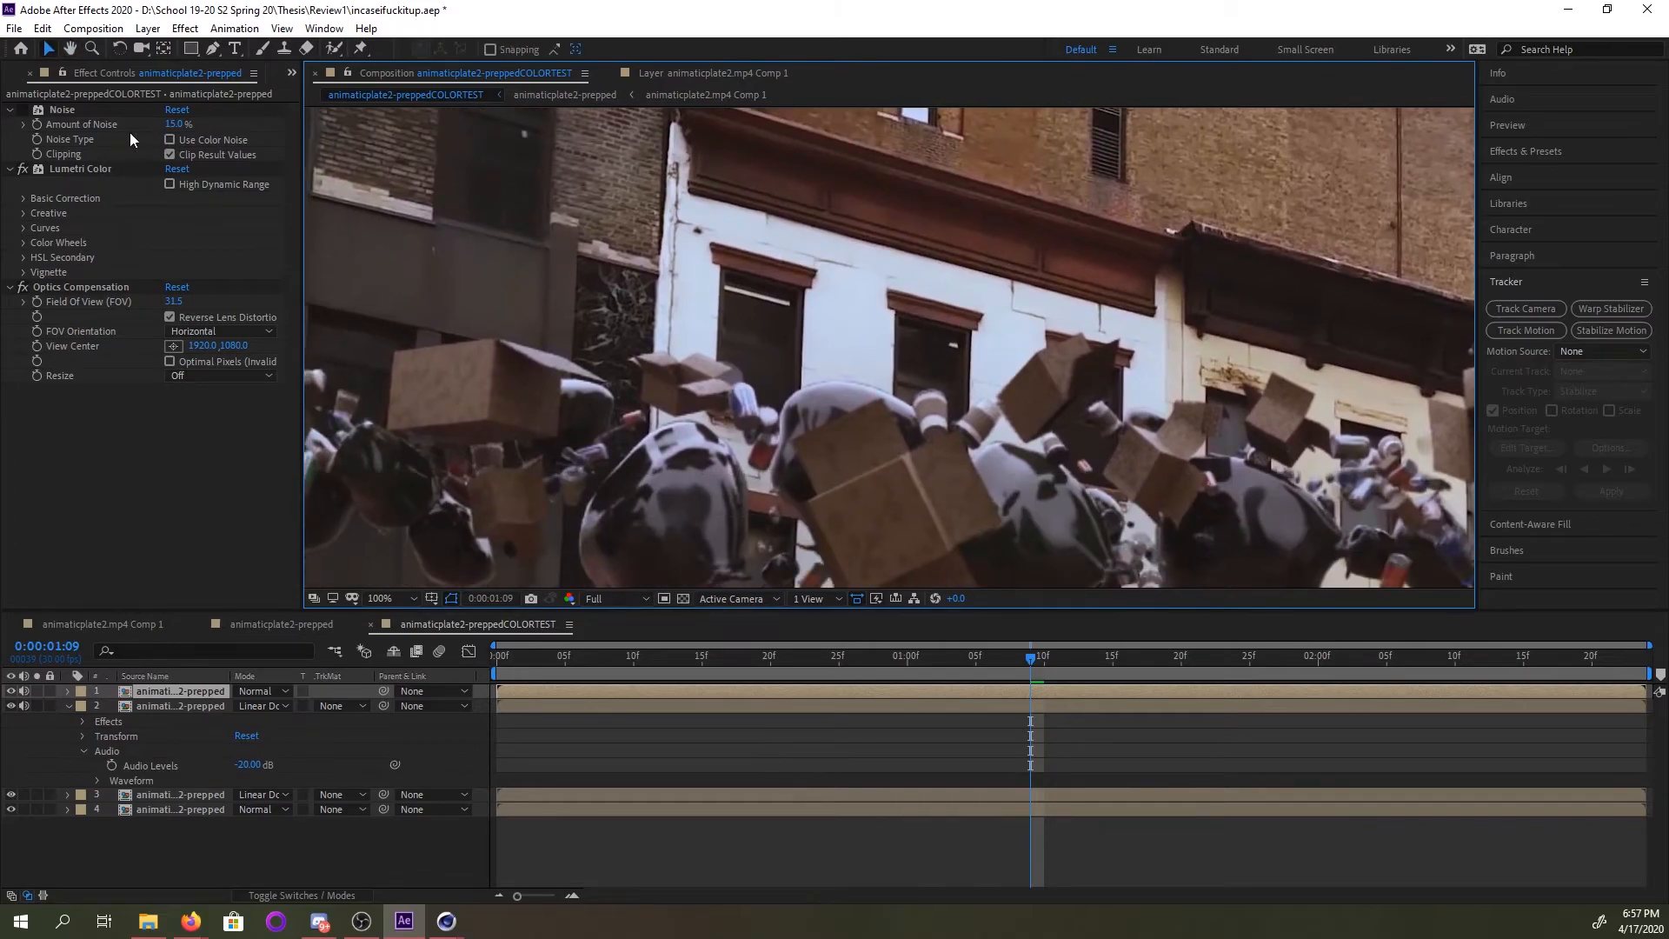
{"action": "left_click", "coordinate": [169, 140]}
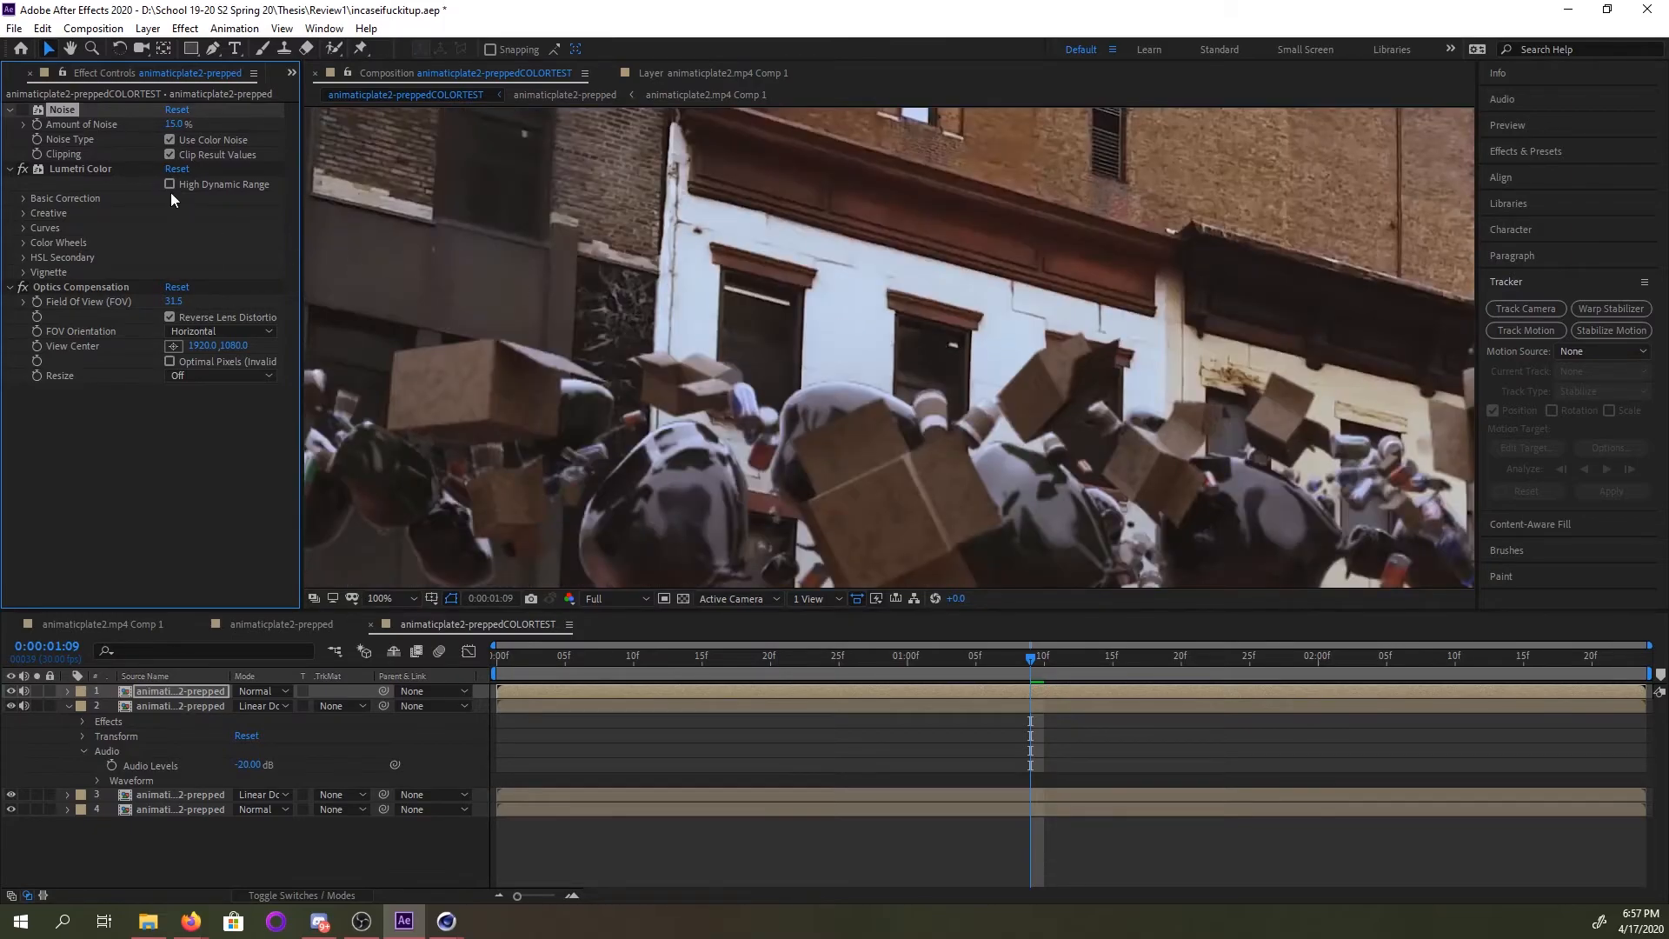
{"action": "left_click", "coordinate": [169, 139]}
Turn the Noise effect back on and examine the grain over the trash and buildings at 100% and 50%.
{"action": "left_click", "coordinate": [24, 110]}
{"action": "middle_click_drag", "start_coordinate": [907, 389], "coordinate": [884, 327]}
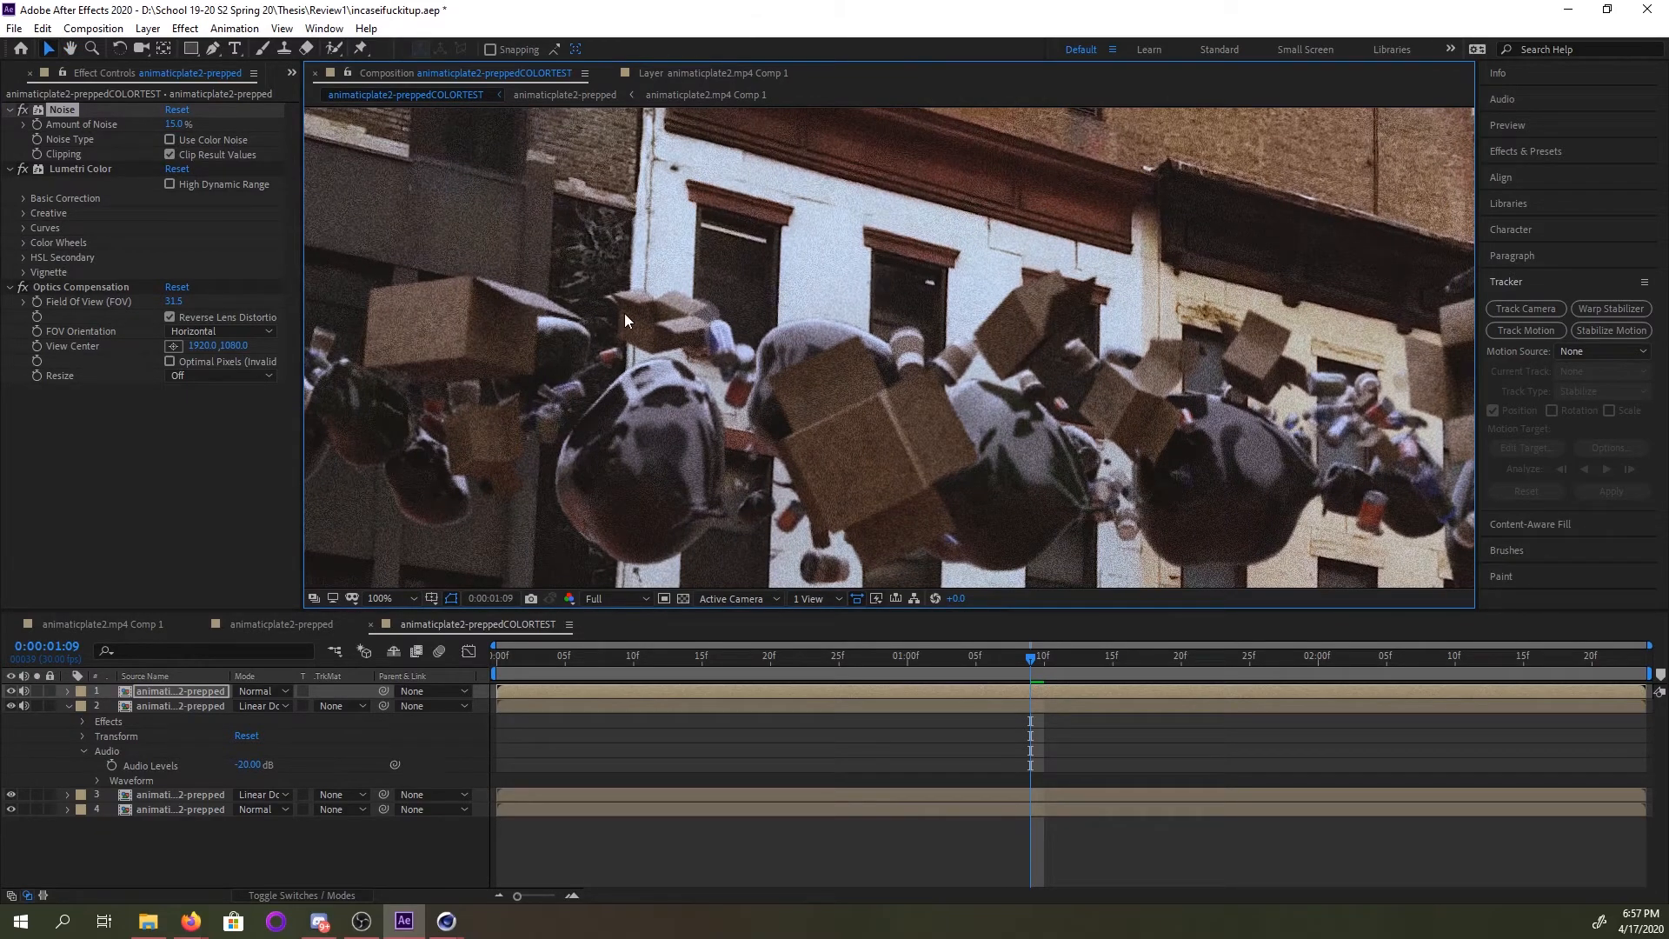
{"action": "middle_click_drag", "start_coordinate": [1041, 456], "coordinate": [708, 374]}
{"action": "middle_click_drag", "start_coordinate": [1201, 299], "coordinate": [1013, 351]}
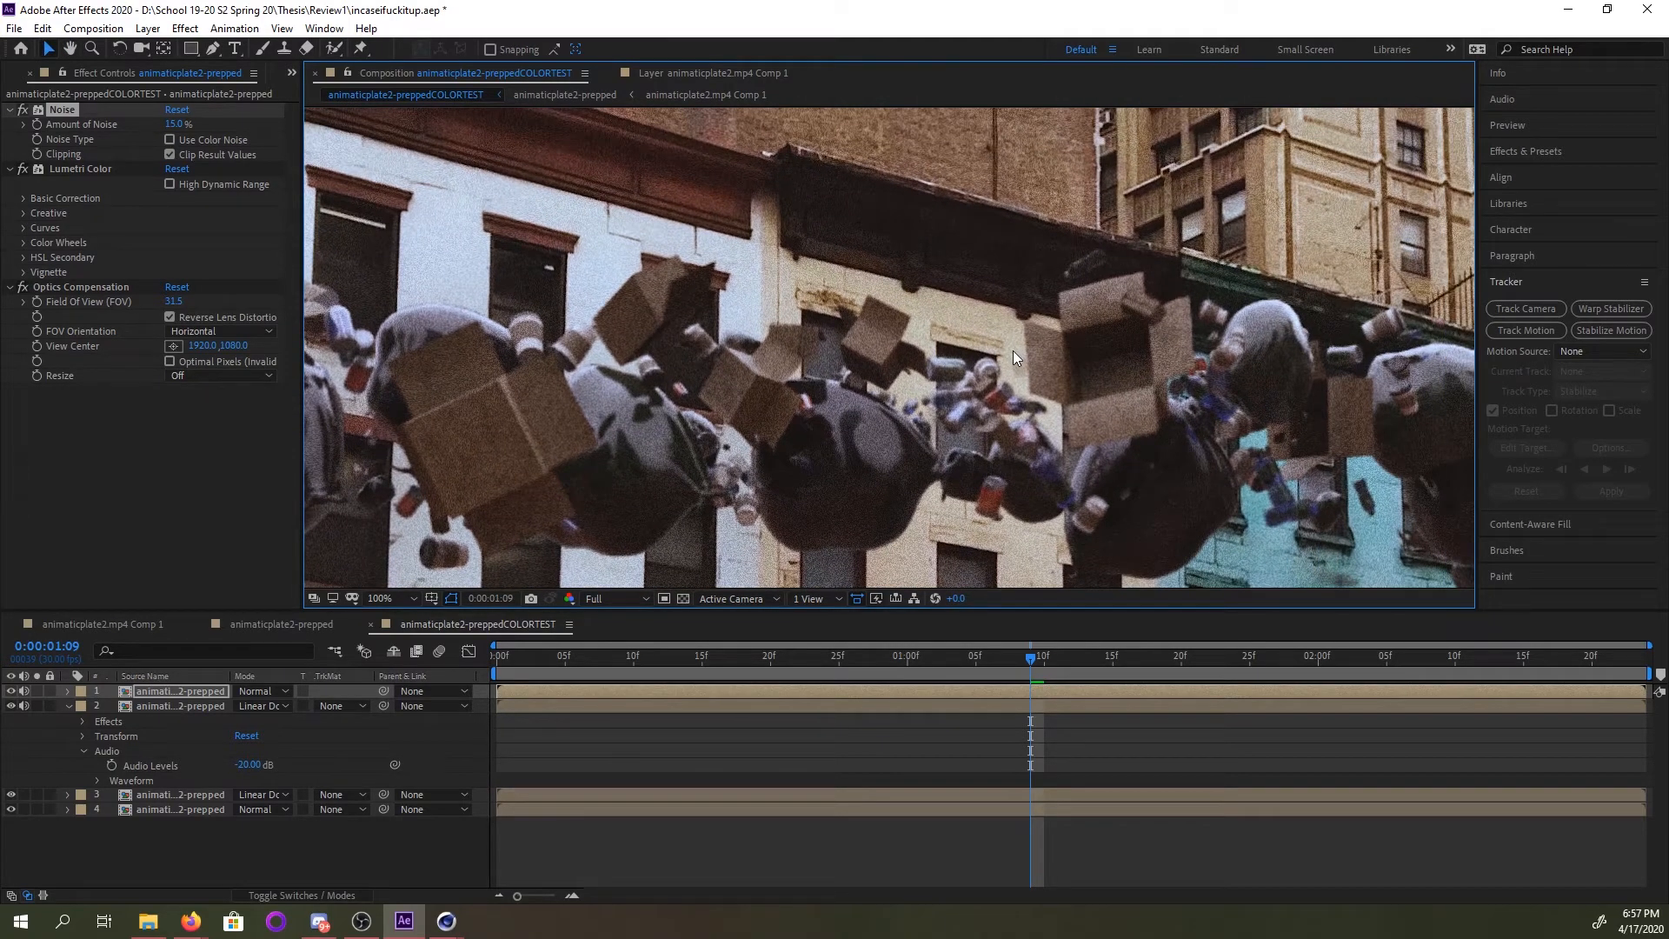
{"action": "scroll", "coordinate": [1202, 317], "scroll_direction": "down", "scroll_amount": 2}
{"action": "middle_click_drag", "start_coordinate": [1117, 487], "coordinate": [1090, 390]}
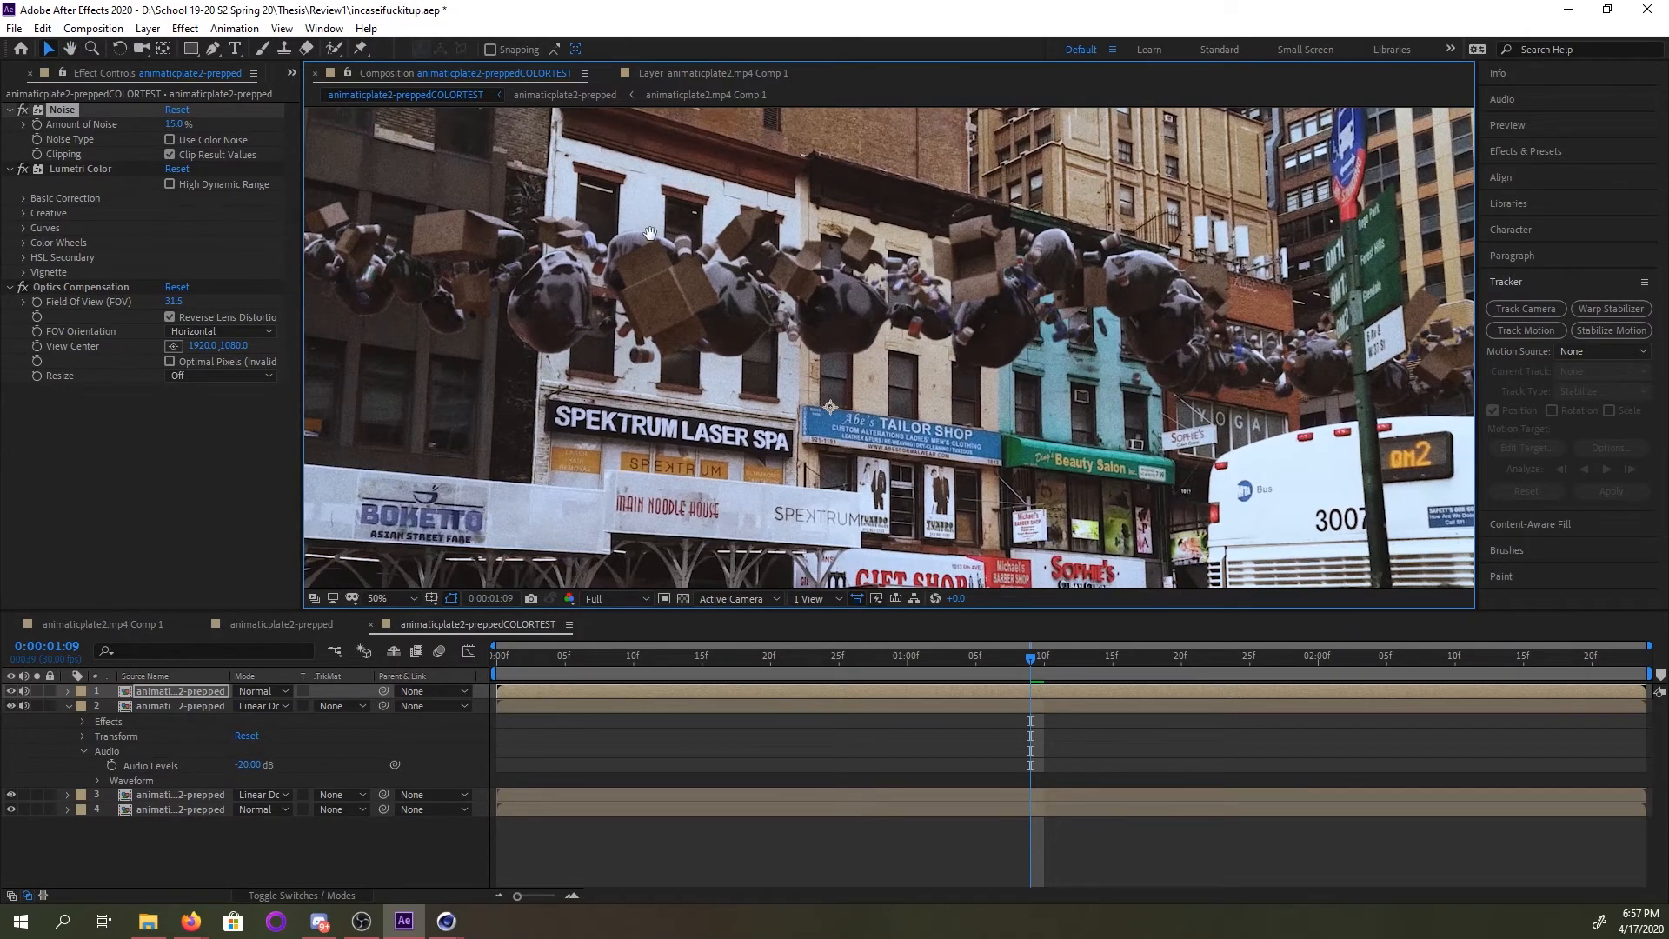
{"action": "middle_click_drag", "start_coordinate": [860, 198], "coordinate": [870, 298]}
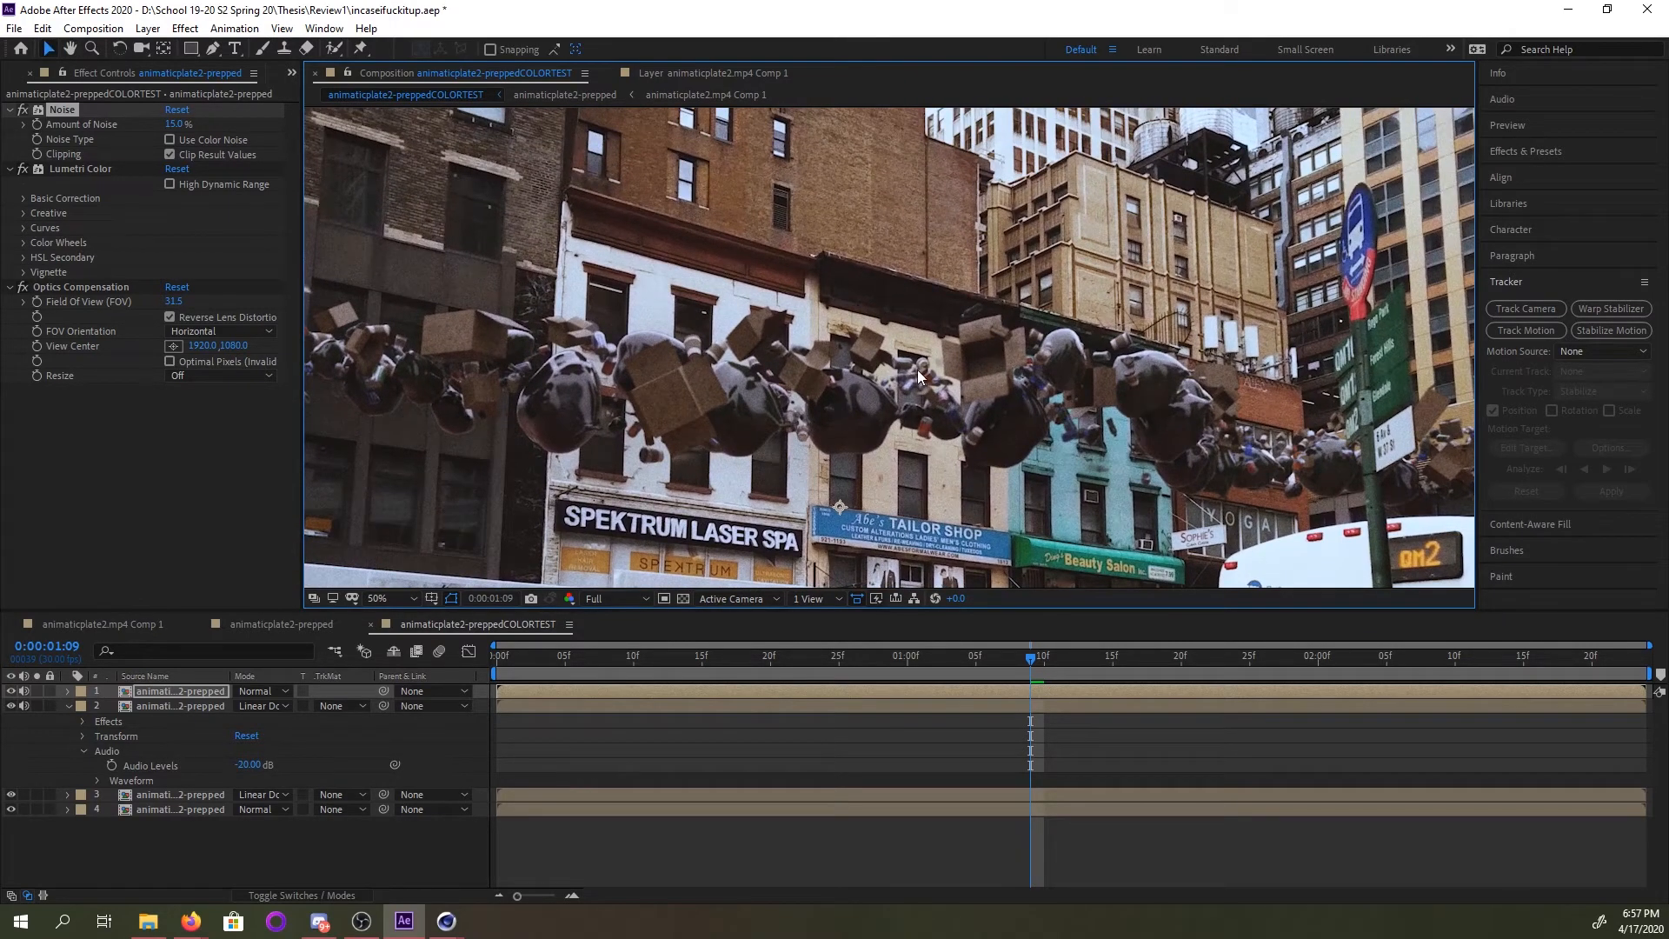
Delete the three duplicate layers beneath the top animaticplate2-prepped layer.
{"action": "scroll", "coordinate": [920, 375], "scroll_direction": "down", "scroll_amount": 1}
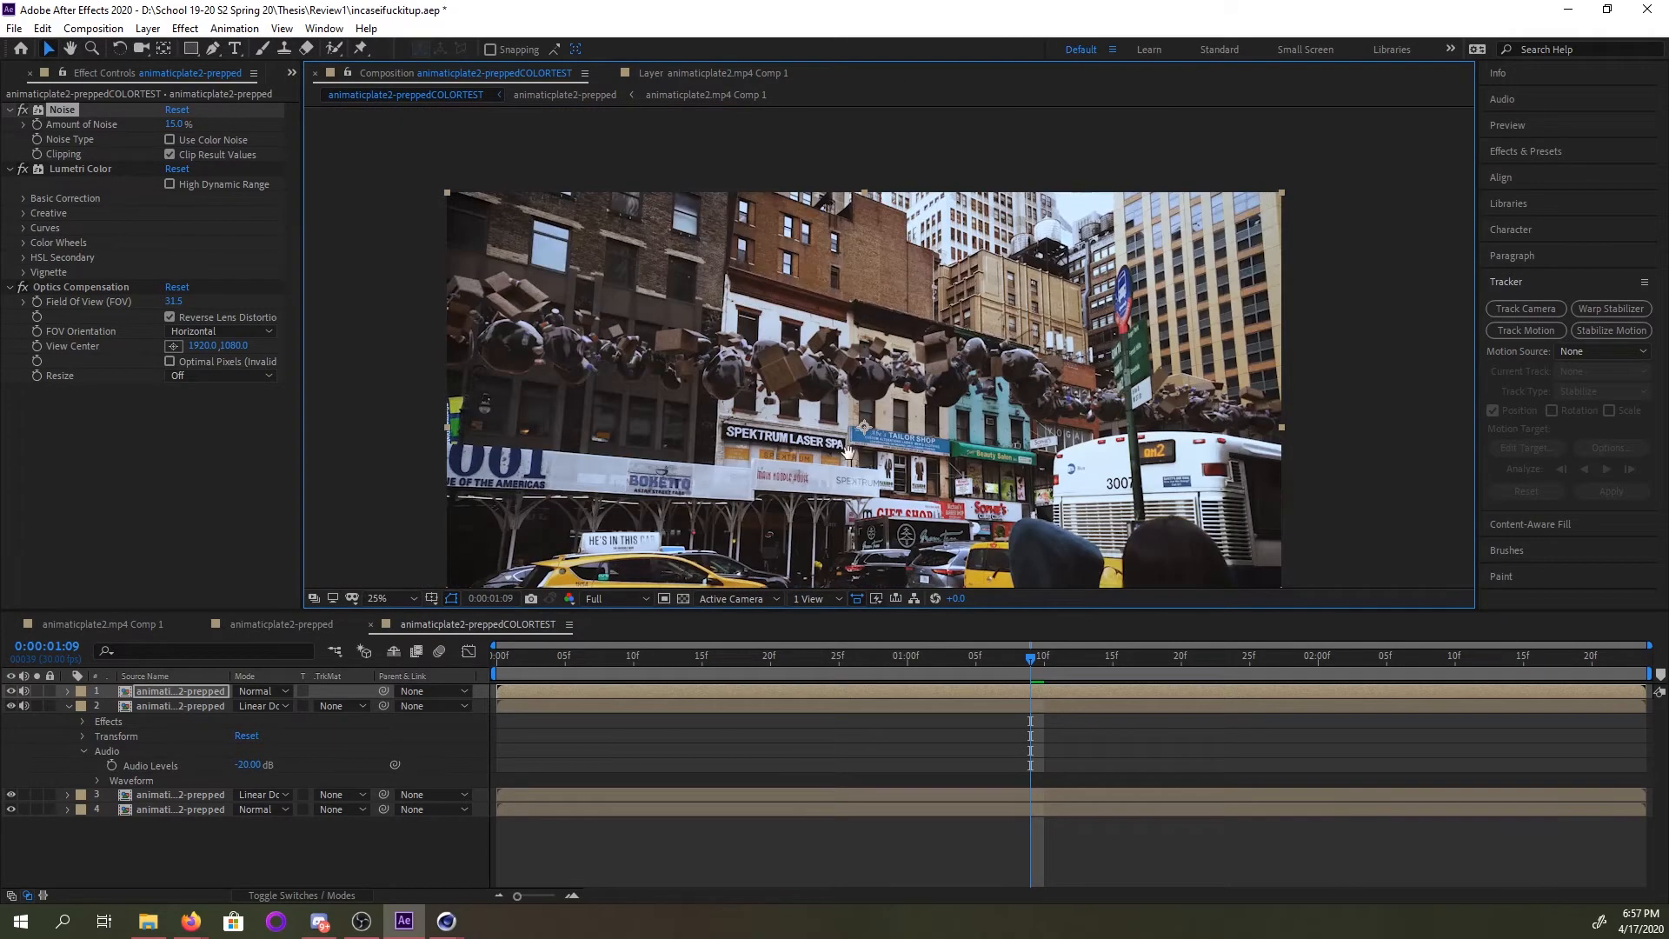
{"action": "left_click", "coordinate": [65, 292]}
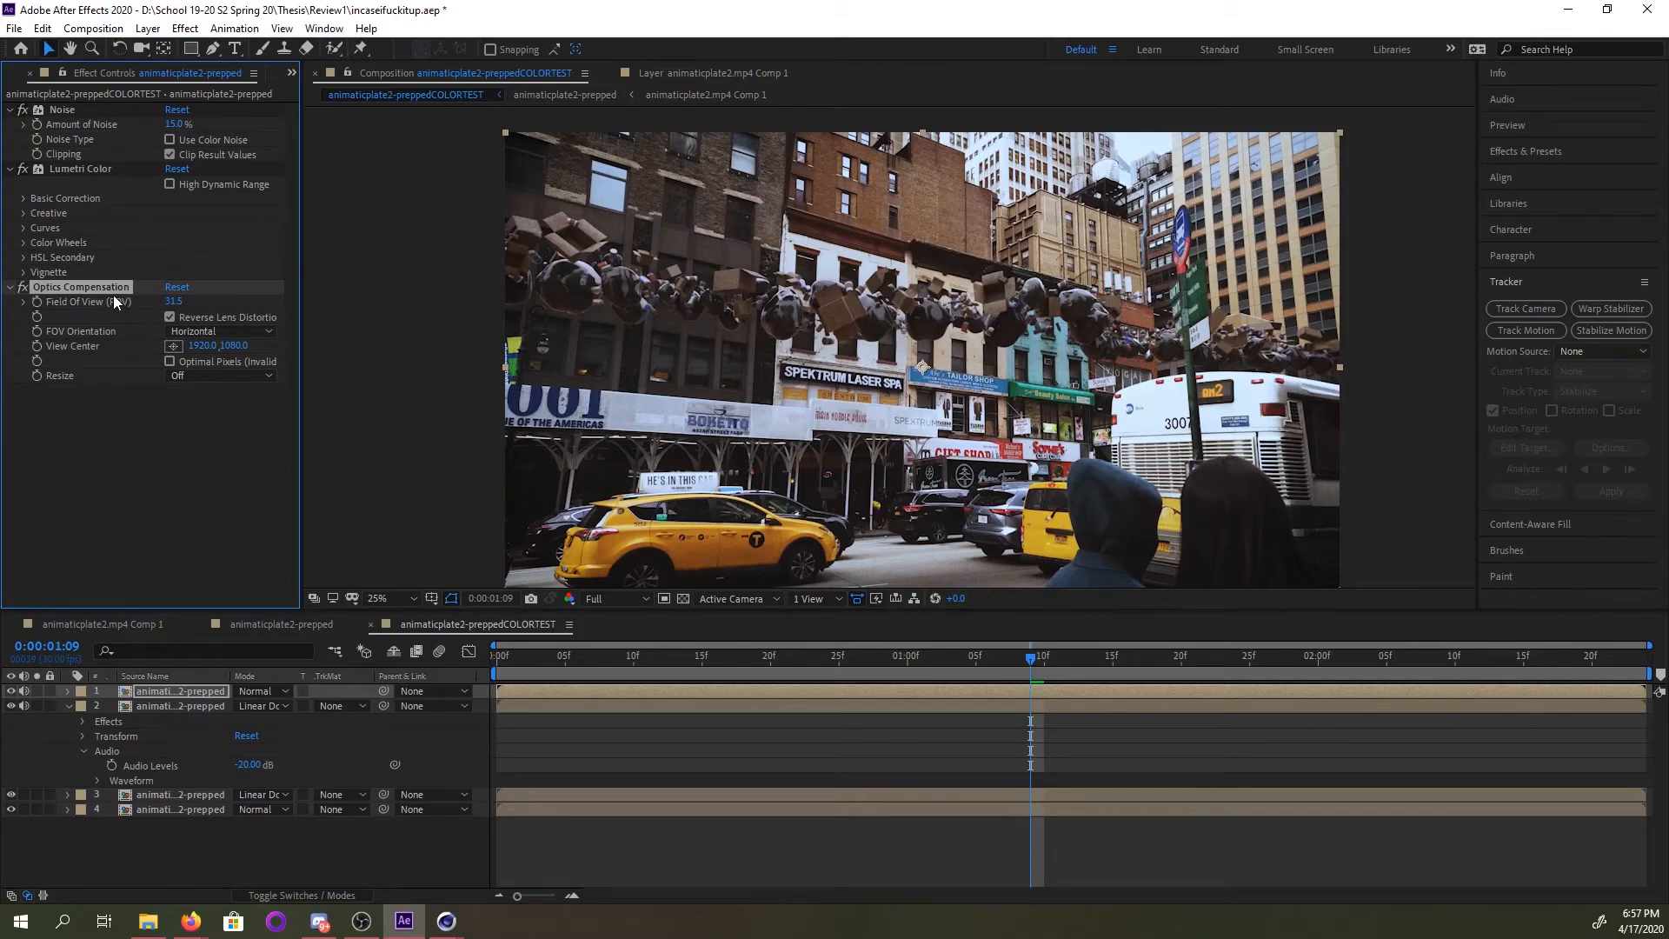
{"action": "left_click", "coordinate": [144, 703]}
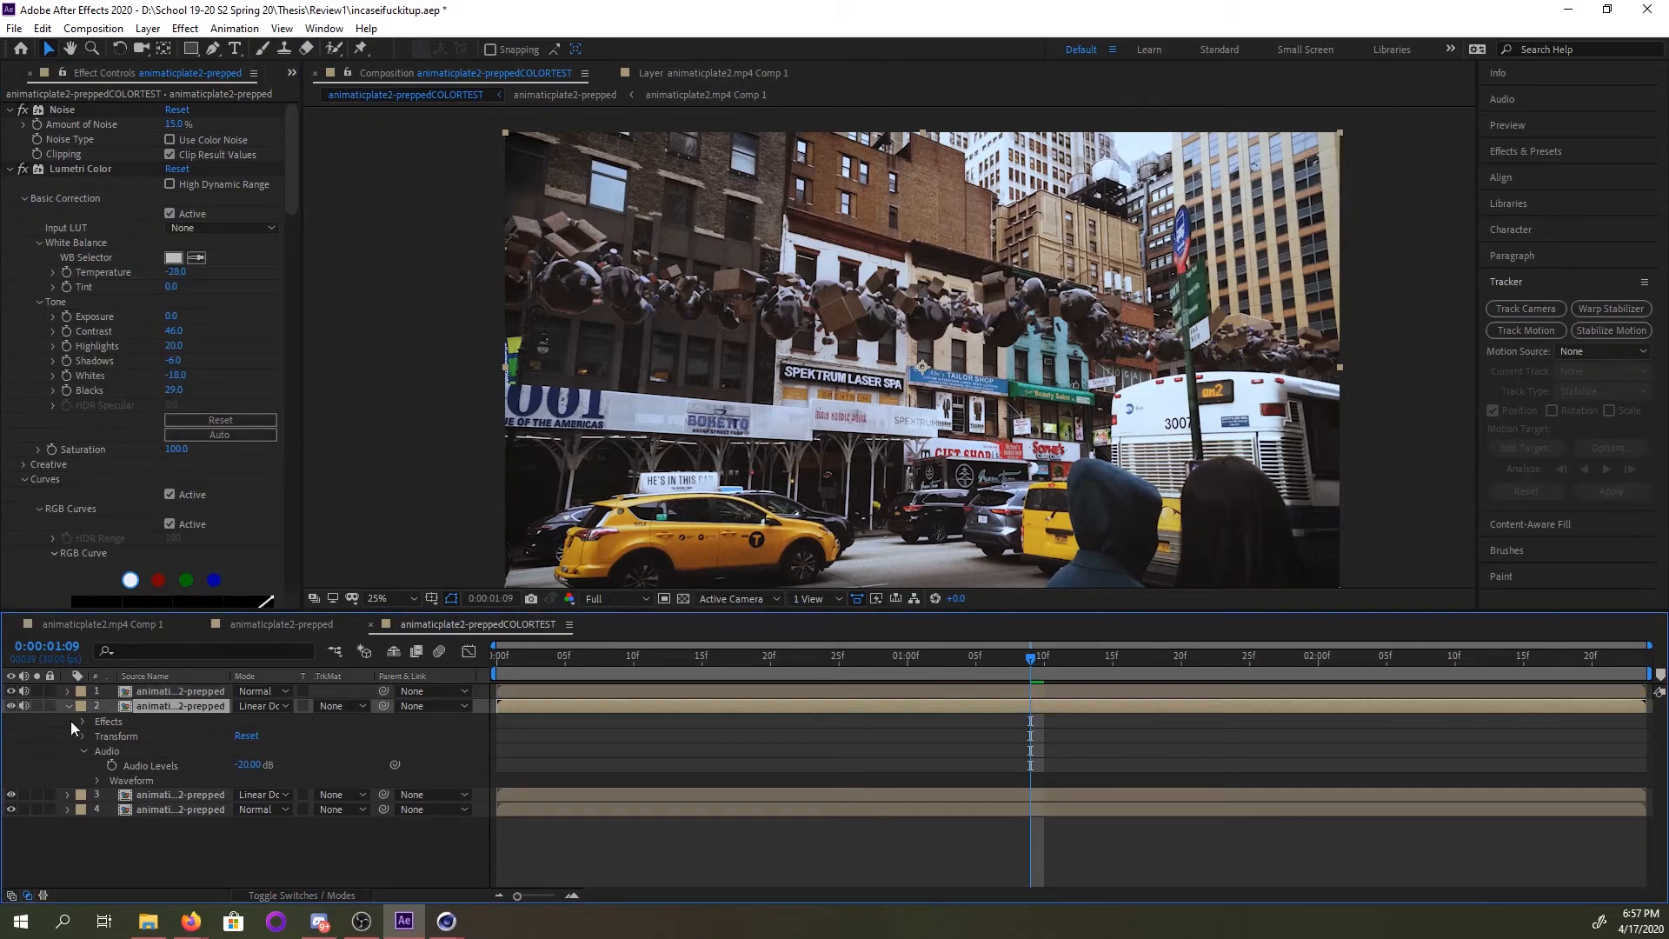
{"action": "left_click", "coordinate": [171, 809], "text": "shift"}
{"action": "key", "text": "Delete"}
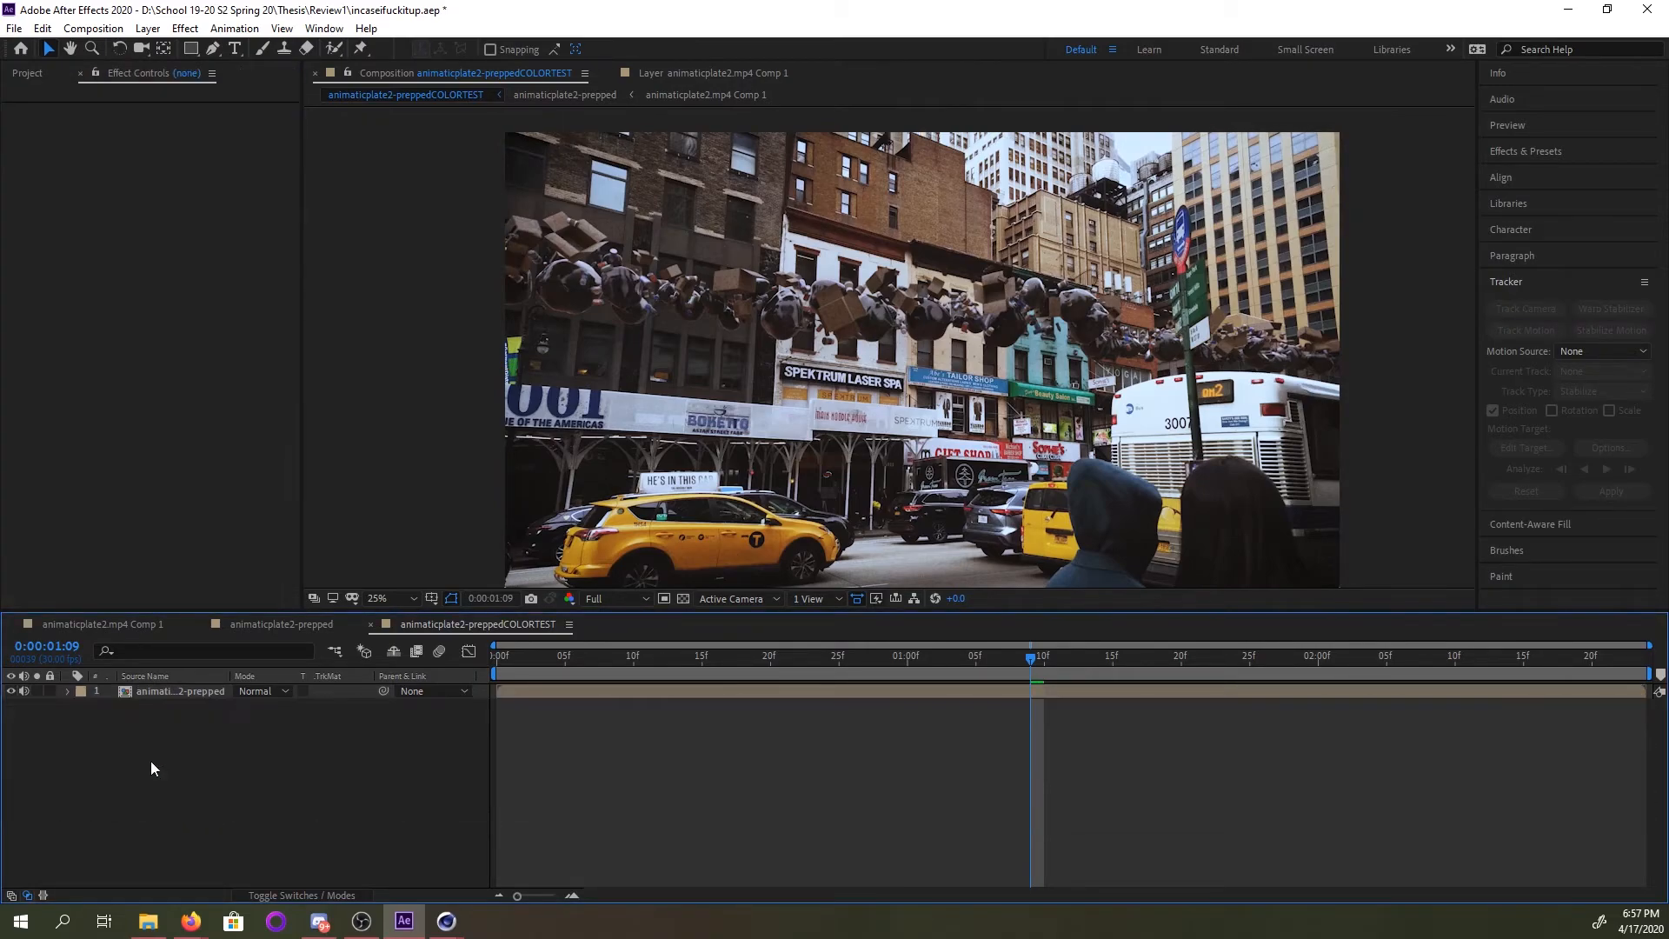
Find the Shift Channels effect and apply it to the remaining animaticplate2-prepped layer.
{"action": "left_click", "coordinate": [139, 693]}
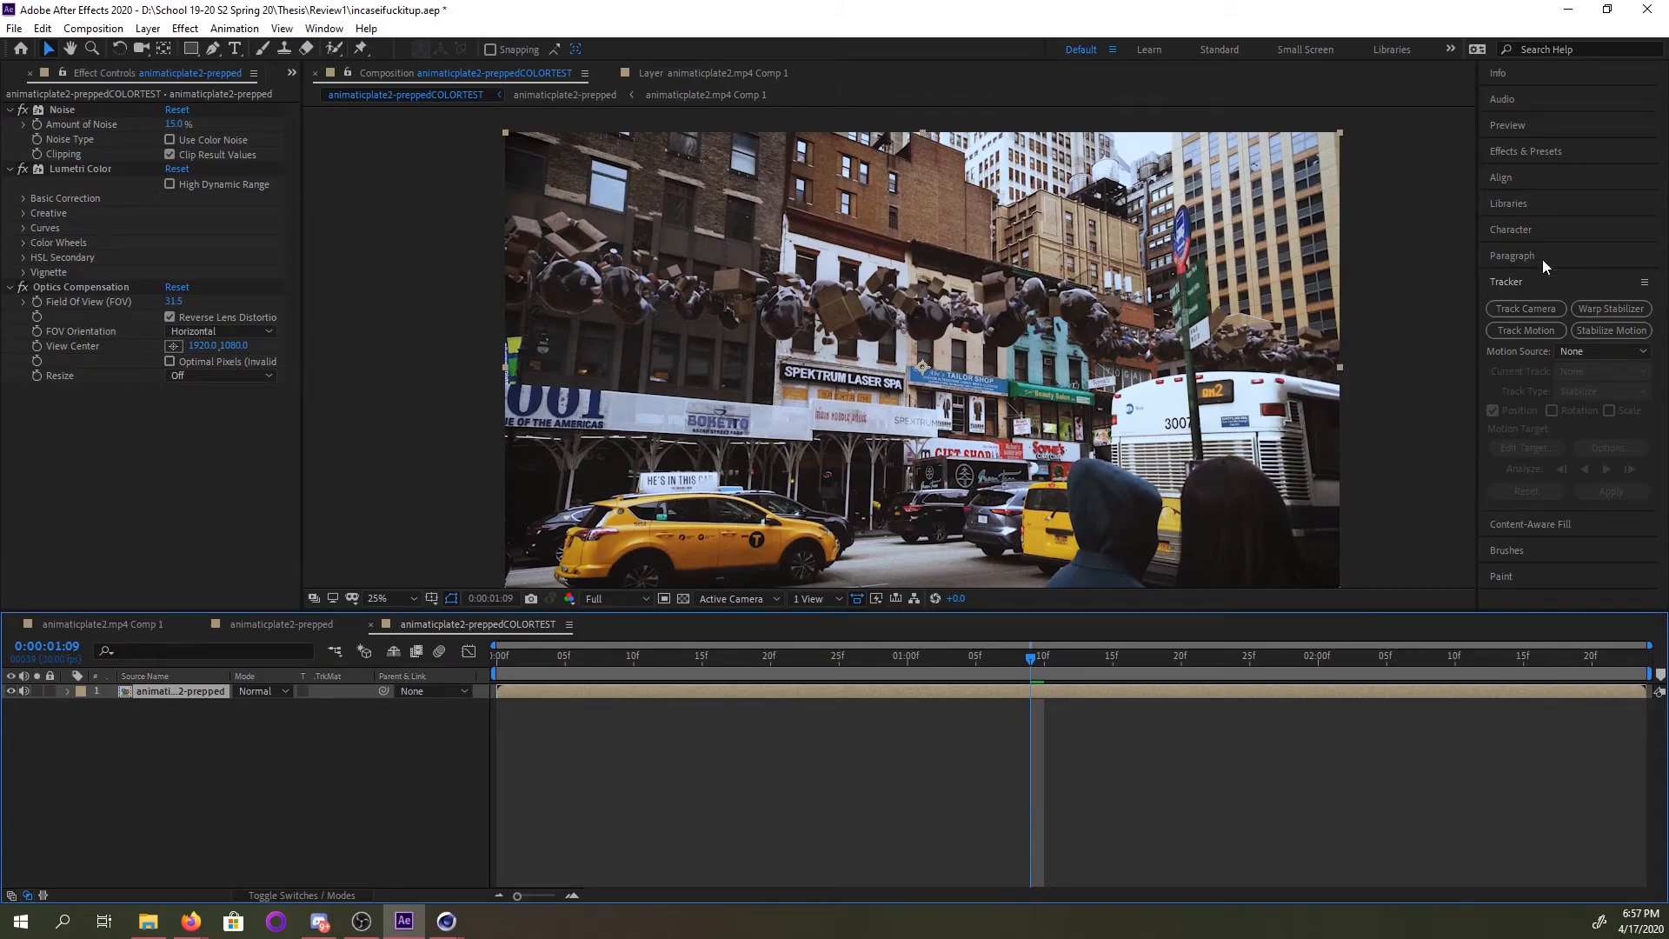
{"action": "left_click", "coordinate": [1500, 153]}
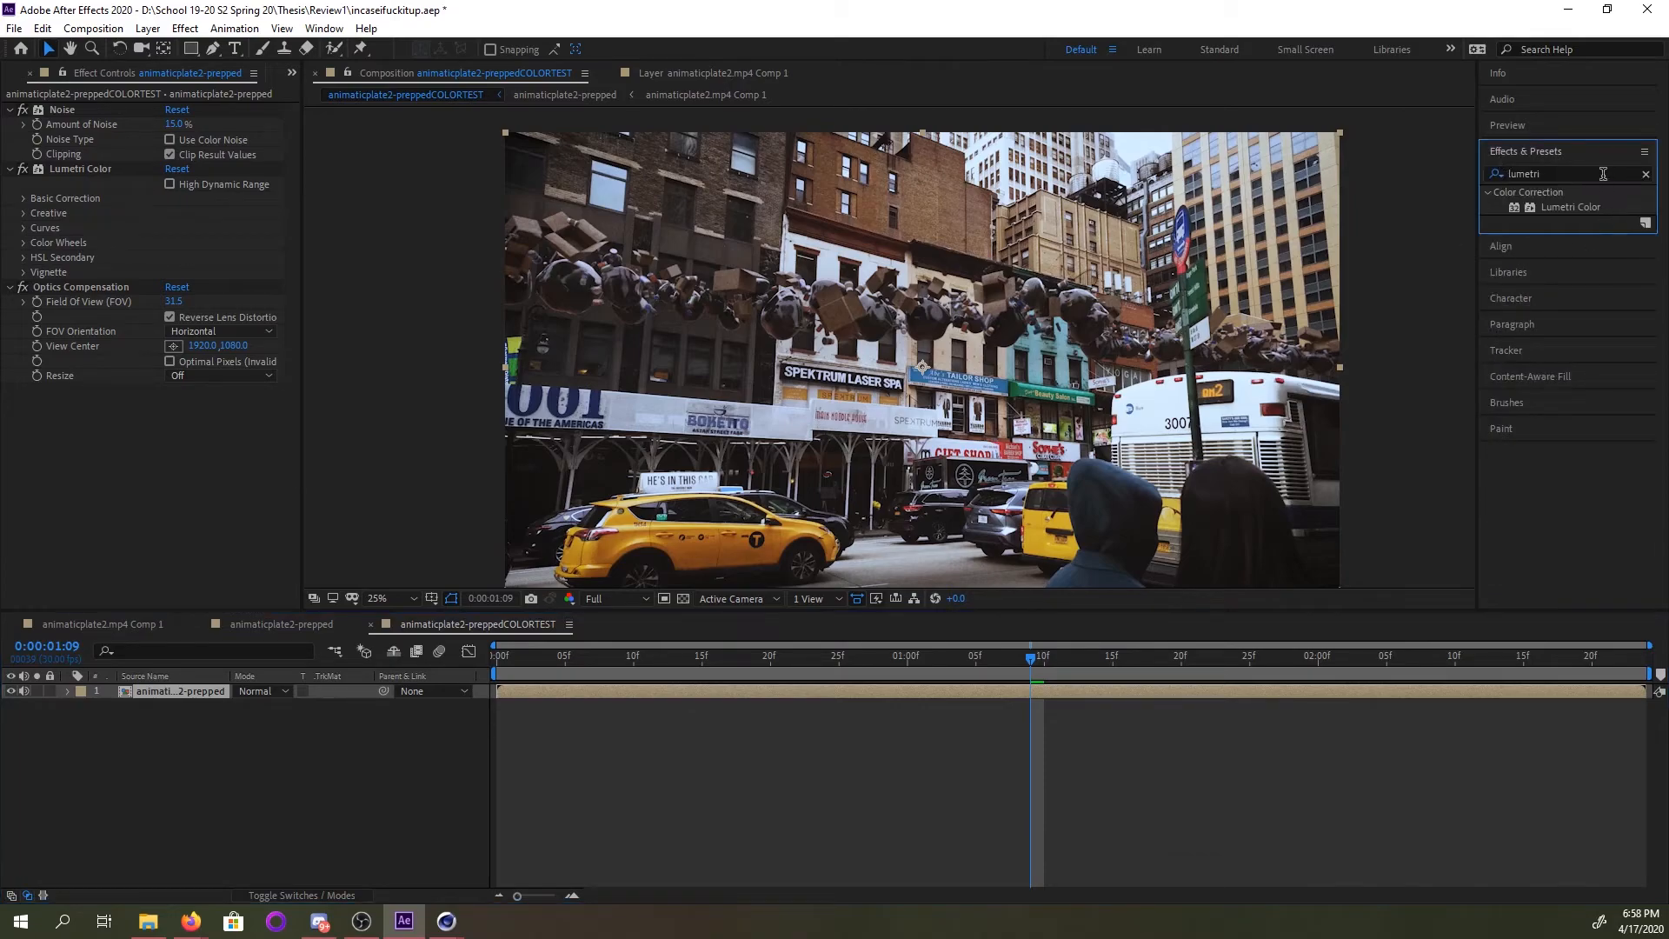
{"action": "left_click", "coordinate": [1603, 173]}
{"action": "type", "text": "shift"}
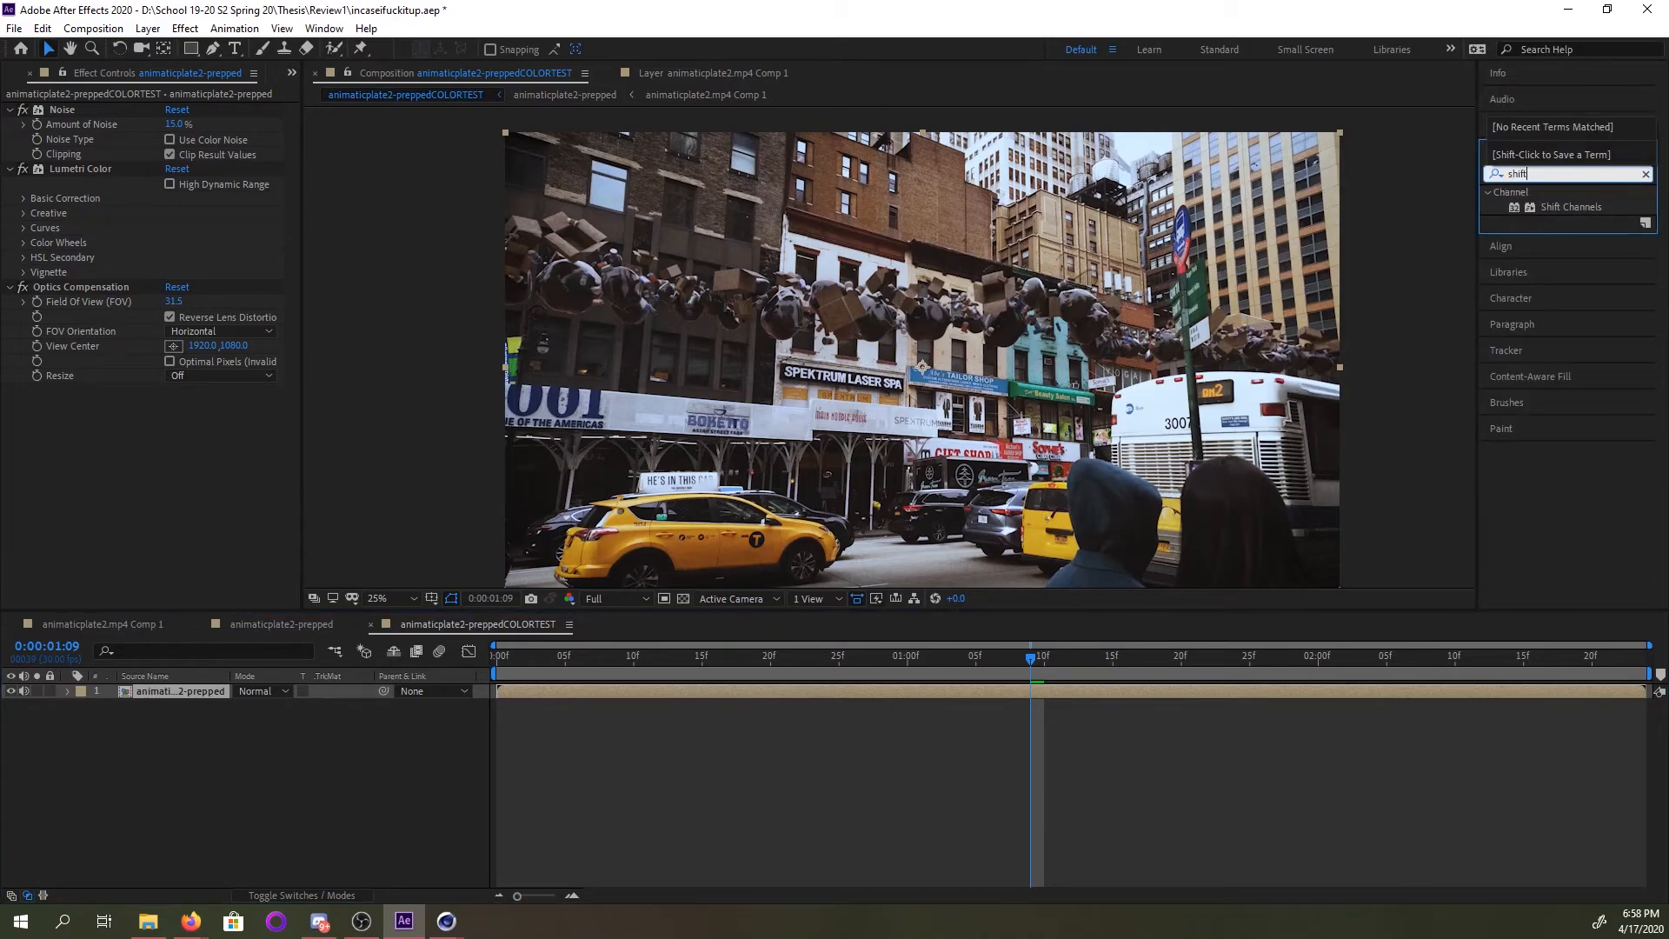
{"action": "double_click", "coordinate": [1574, 207]}
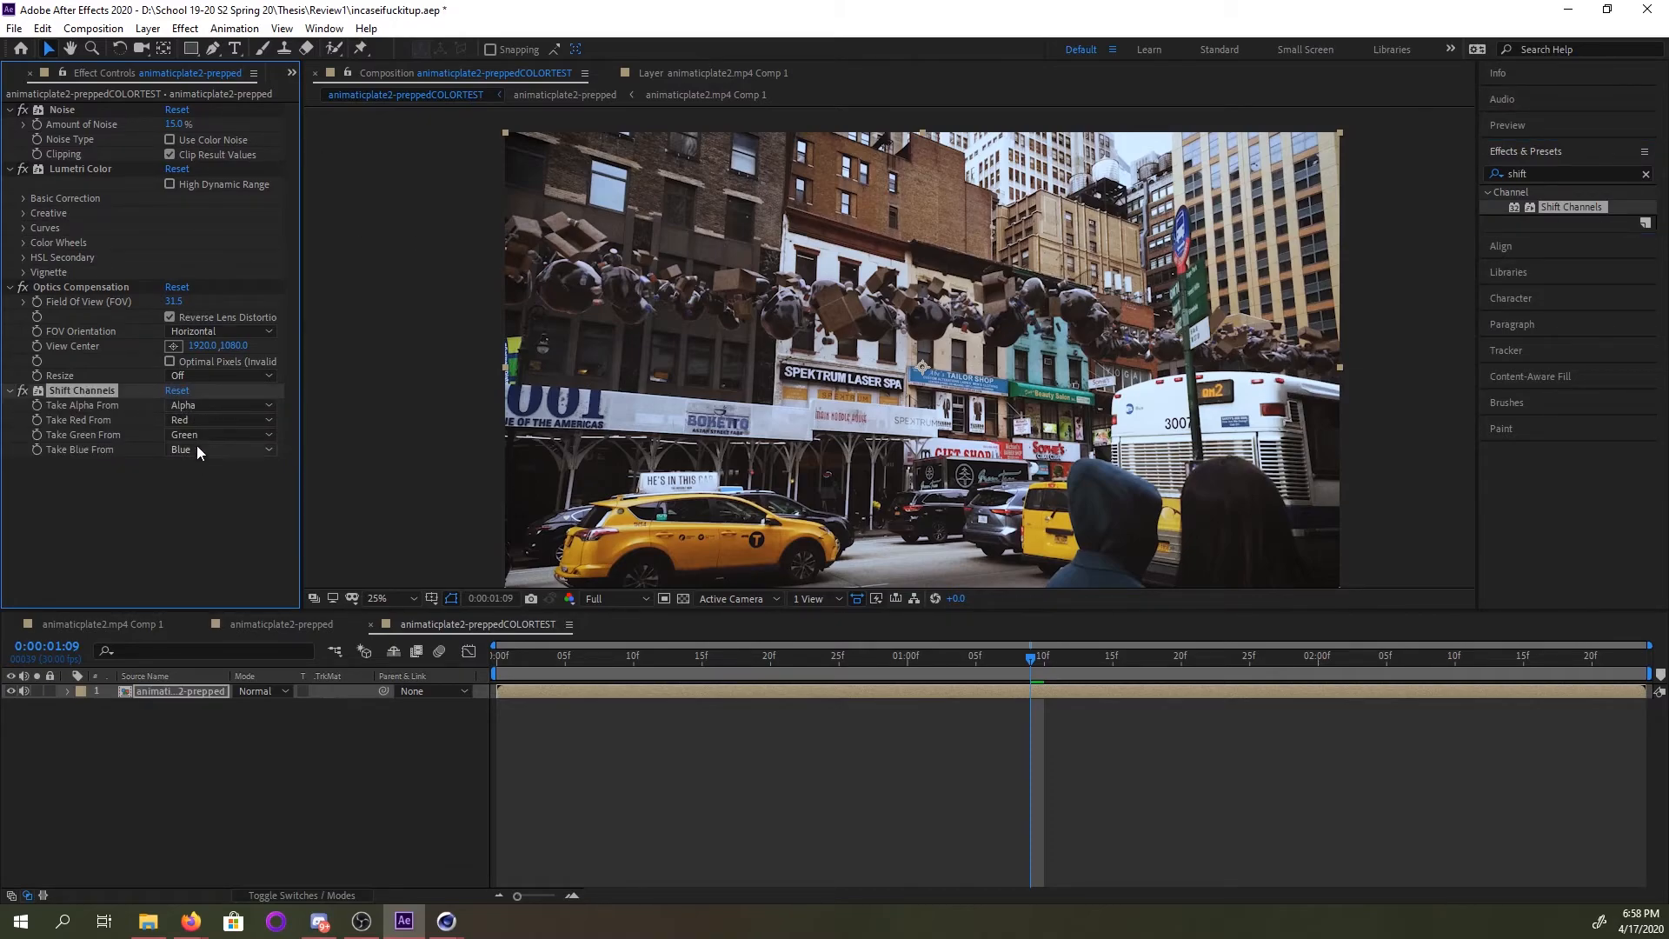
Duplicate the layer twice to make a stack of three identical layers.
{"action": "left_click", "coordinate": [153, 691]}
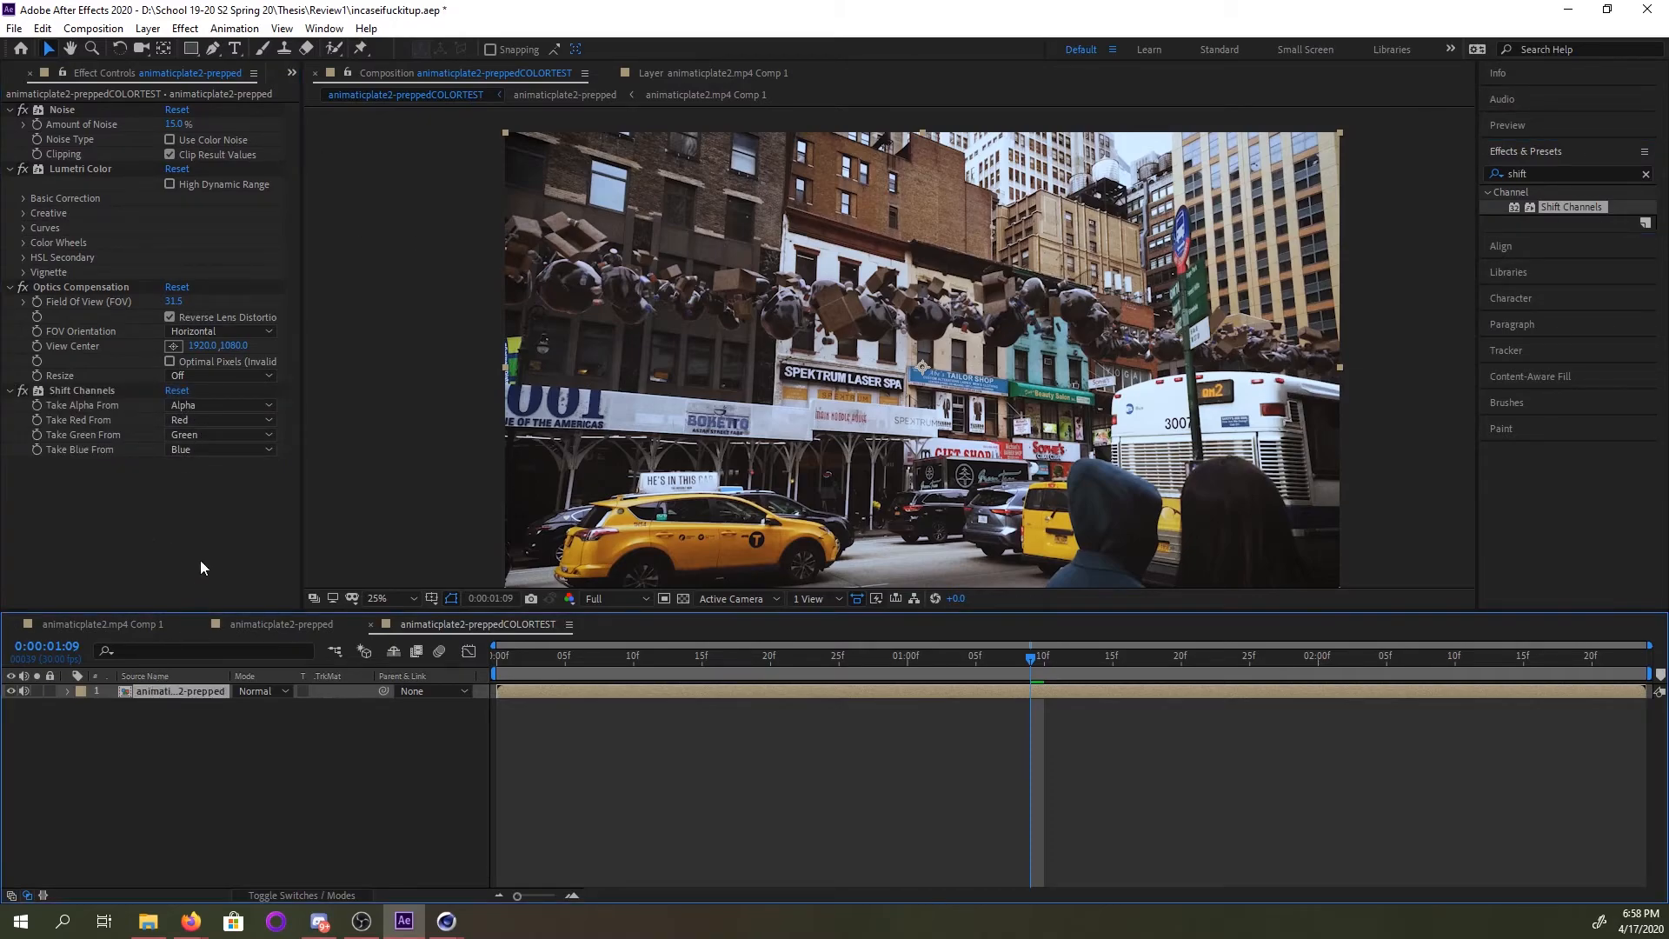
{"action": "key", "text": "ctrl+d"}
{"action": "key", "text": "ctrl+d"}
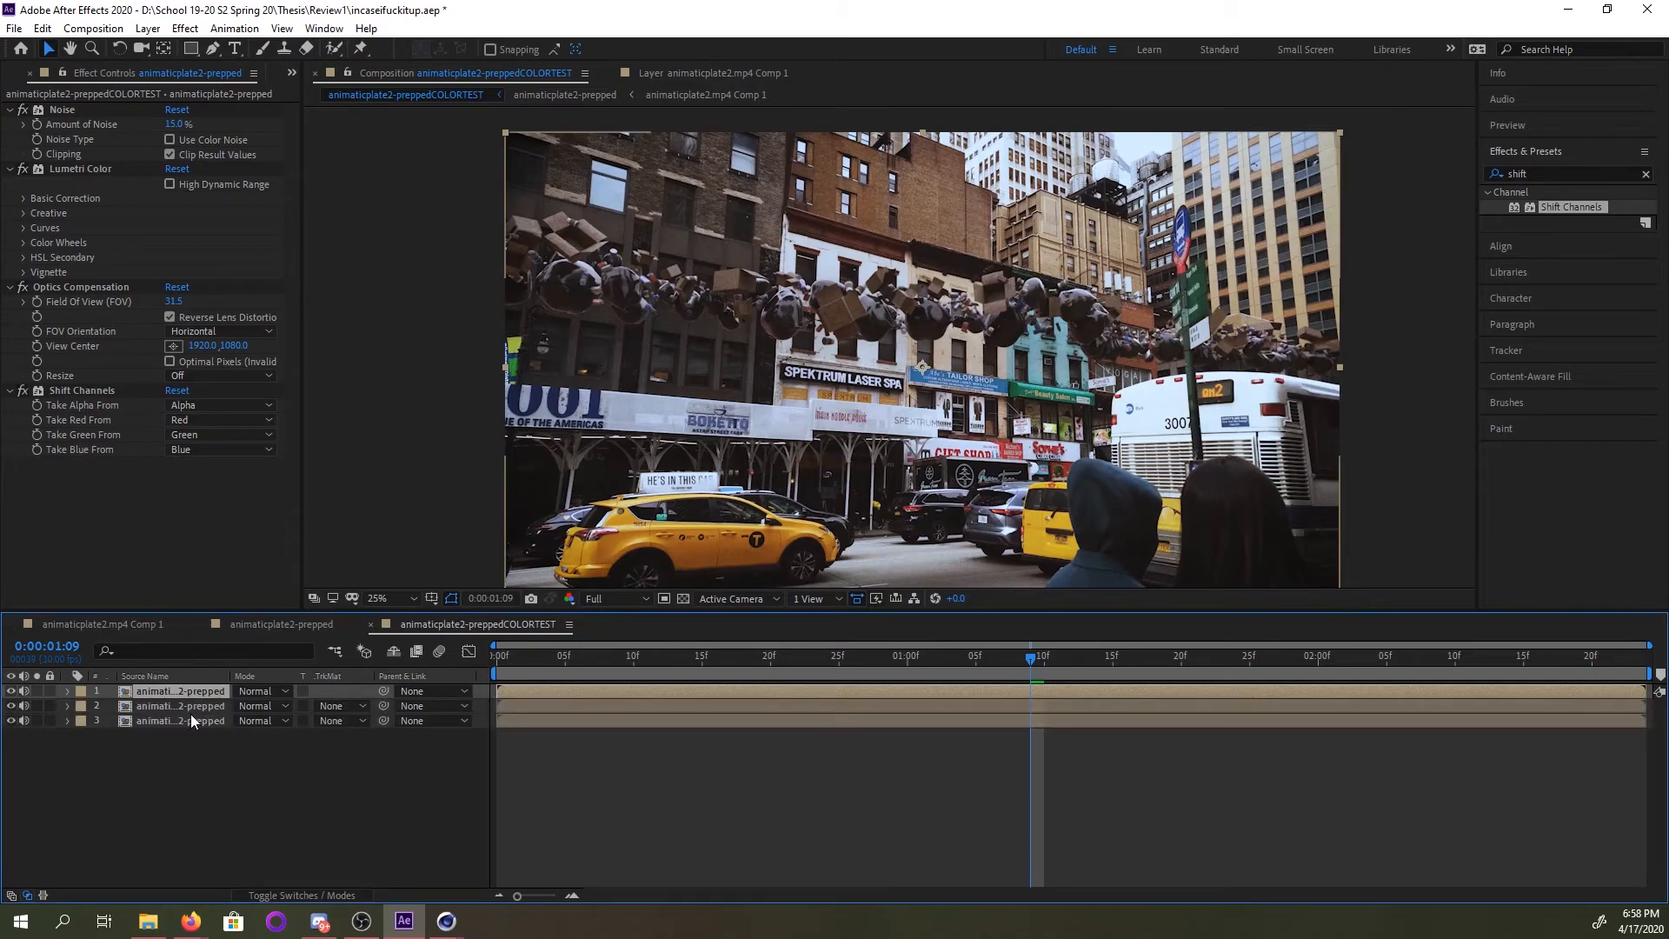
{"action": "left_click", "coordinate": [184, 709]}
{"action": "left_click", "coordinate": [178, 718]}
Isolate the top layer's red channel by setting Take Green From and Take Blue From to Full Off in Shift Channels.
{"action": "left_click", "coordinate": [178, 691]}
{"action": "left_click", "coordinate": [200, 434]}
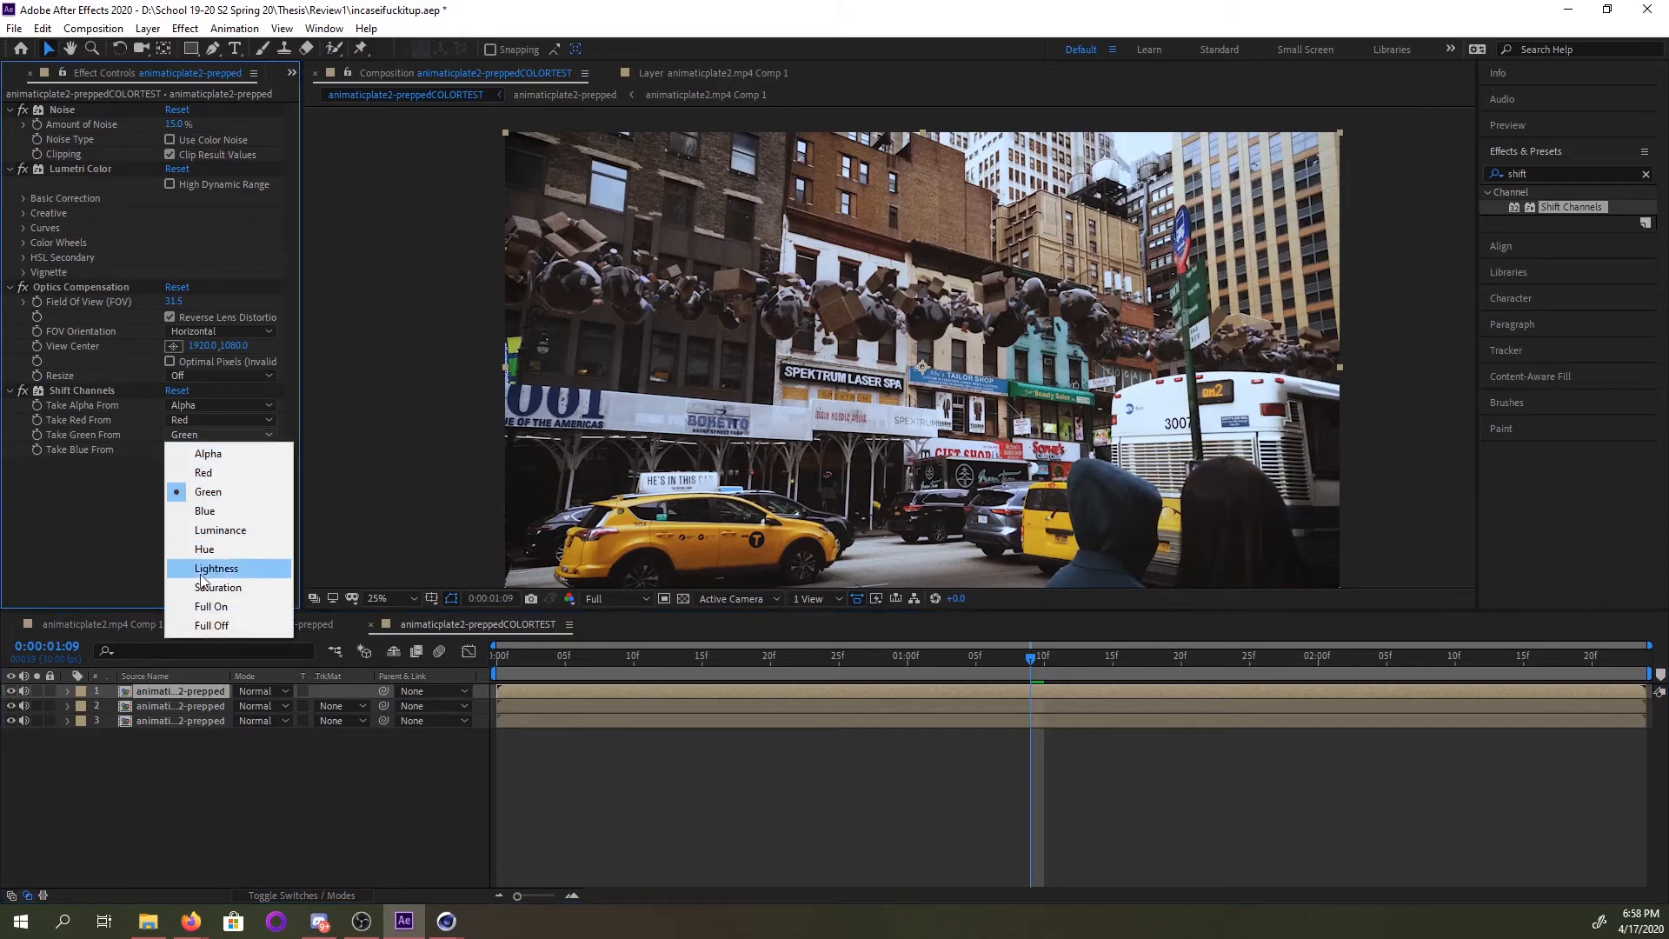
{"action": "left_click", "coordinate": [201, 626]}
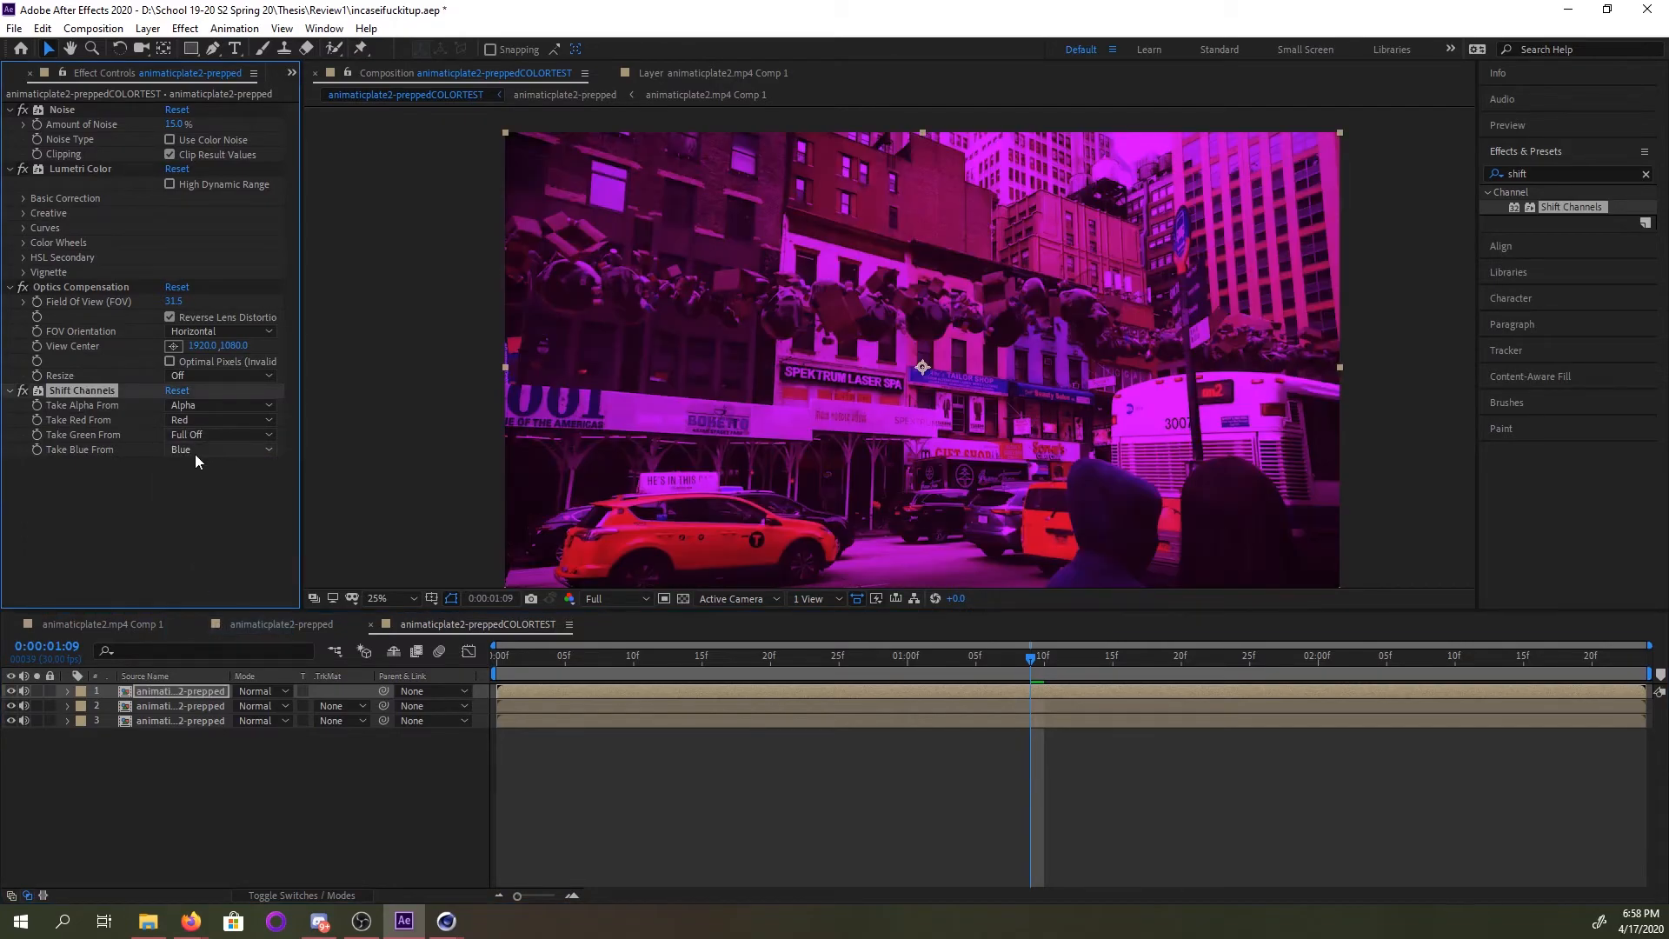
{"action": "left_click", "coordinate": [195, 450]}
{"action": "left_click", "coordinate": [203, 643]}
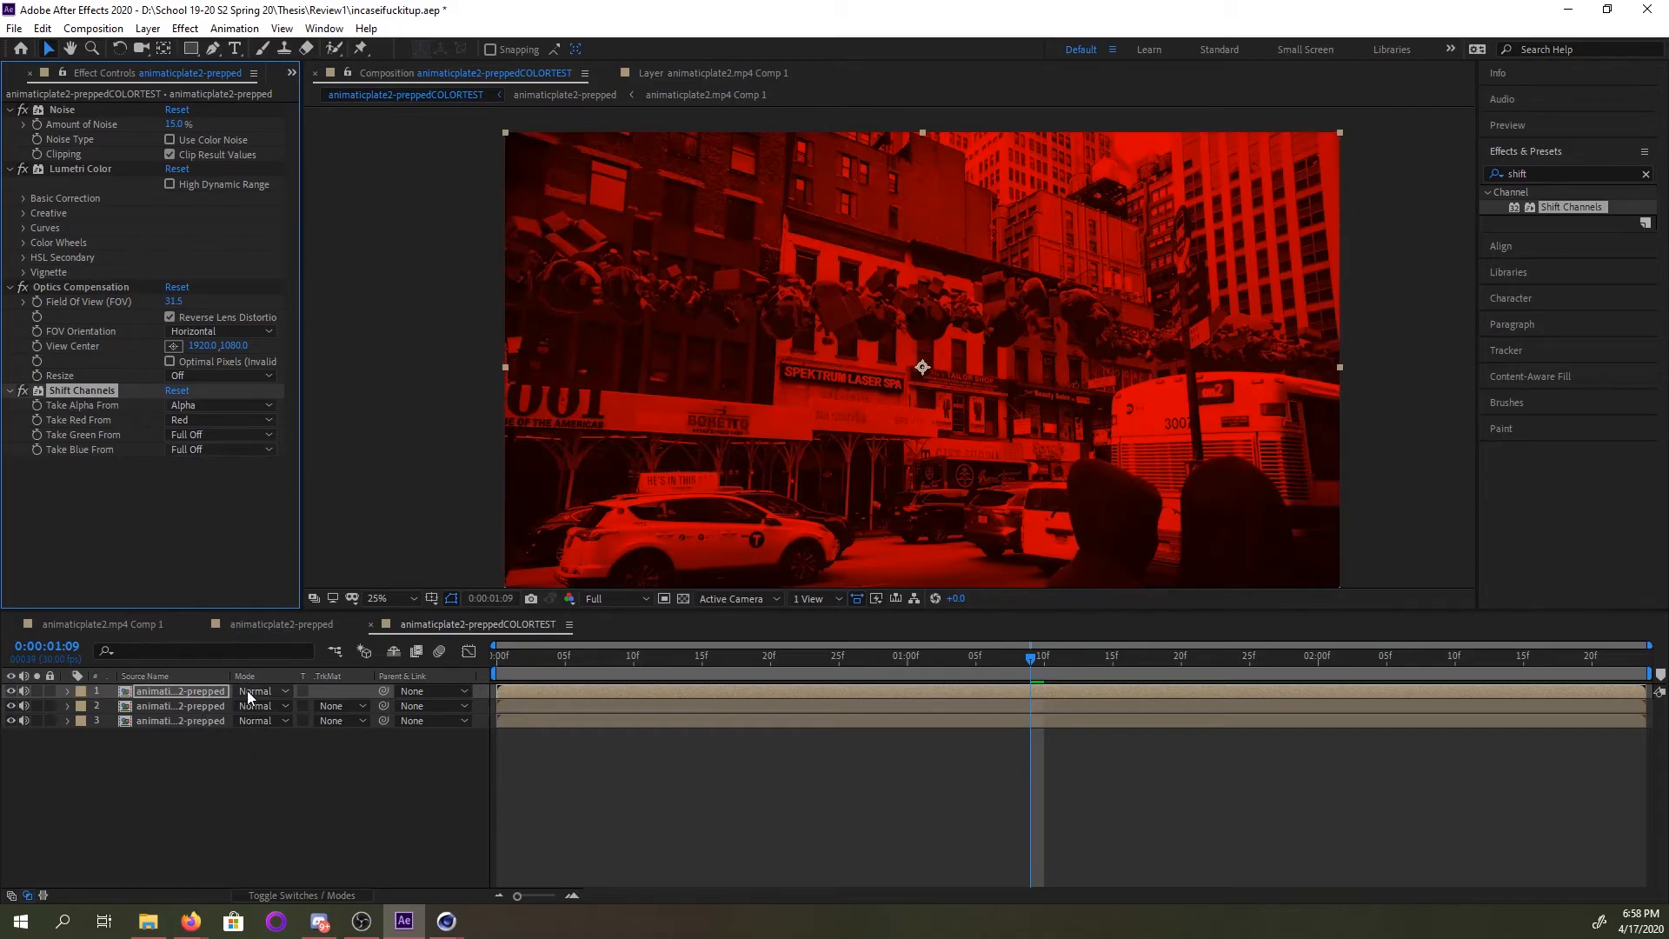
Isolate the middle layer's green channel by setting Take Red From and Take Blue From to Full Off.
{"action": "left_click", "coordinate": [188, 710]}
{"action": "left_click", "coordinate": [200, 420]}
{"action": "left_click", "coordinate": [198, 608]}
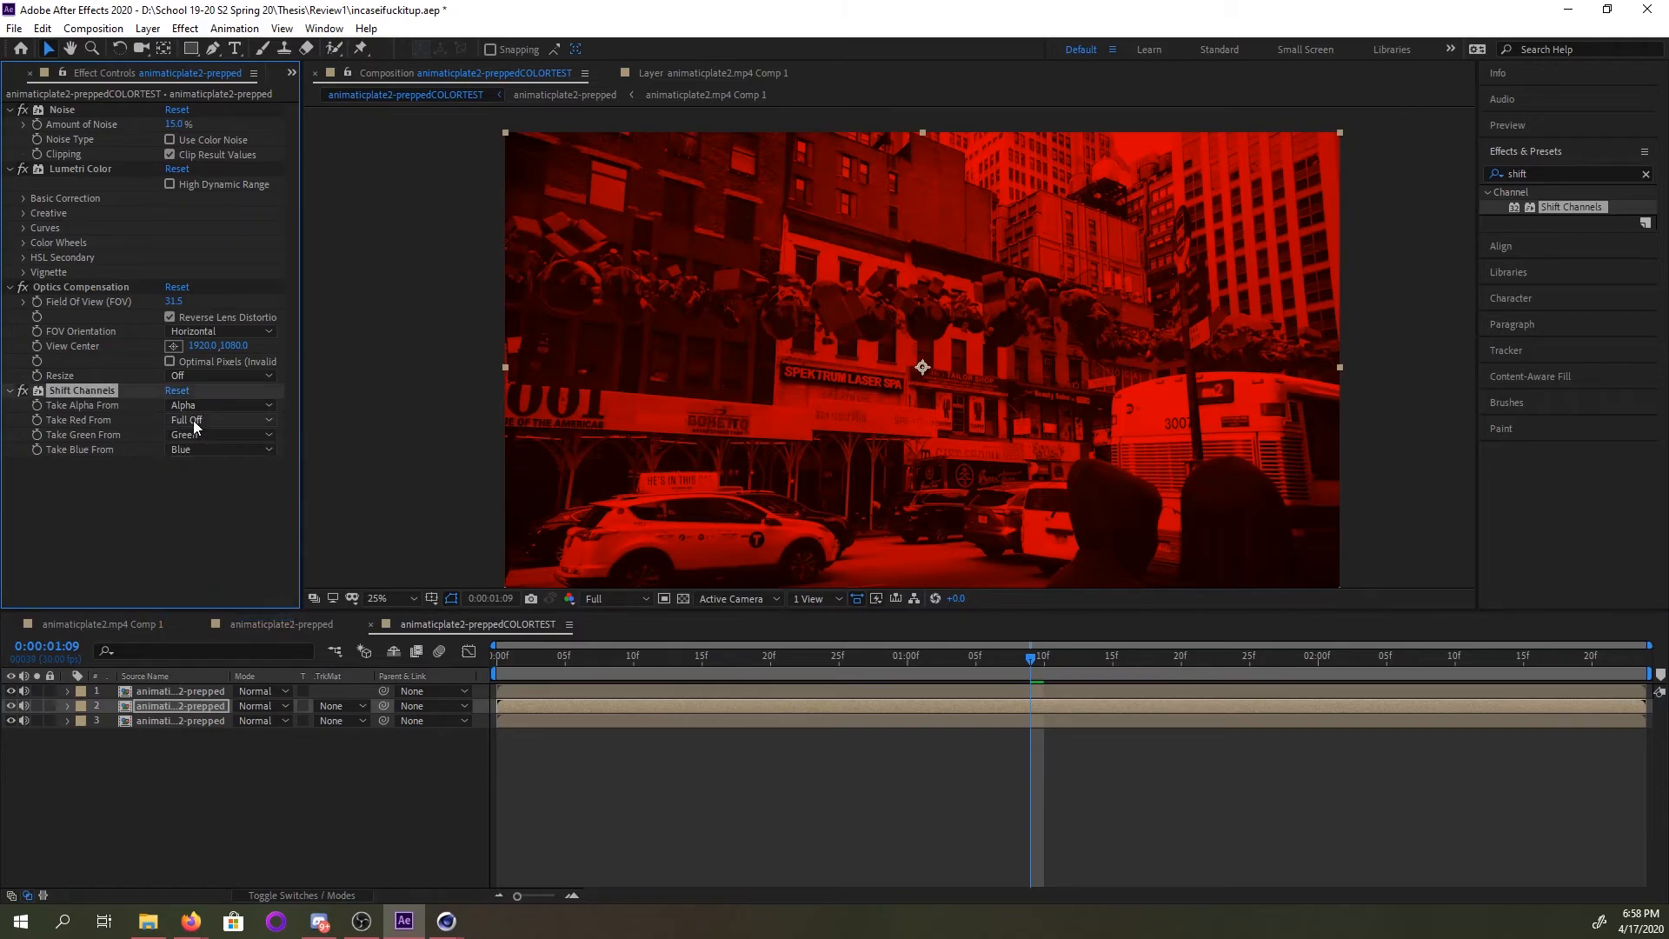
{"action": "left_click", "coordinate": [190, 448]}
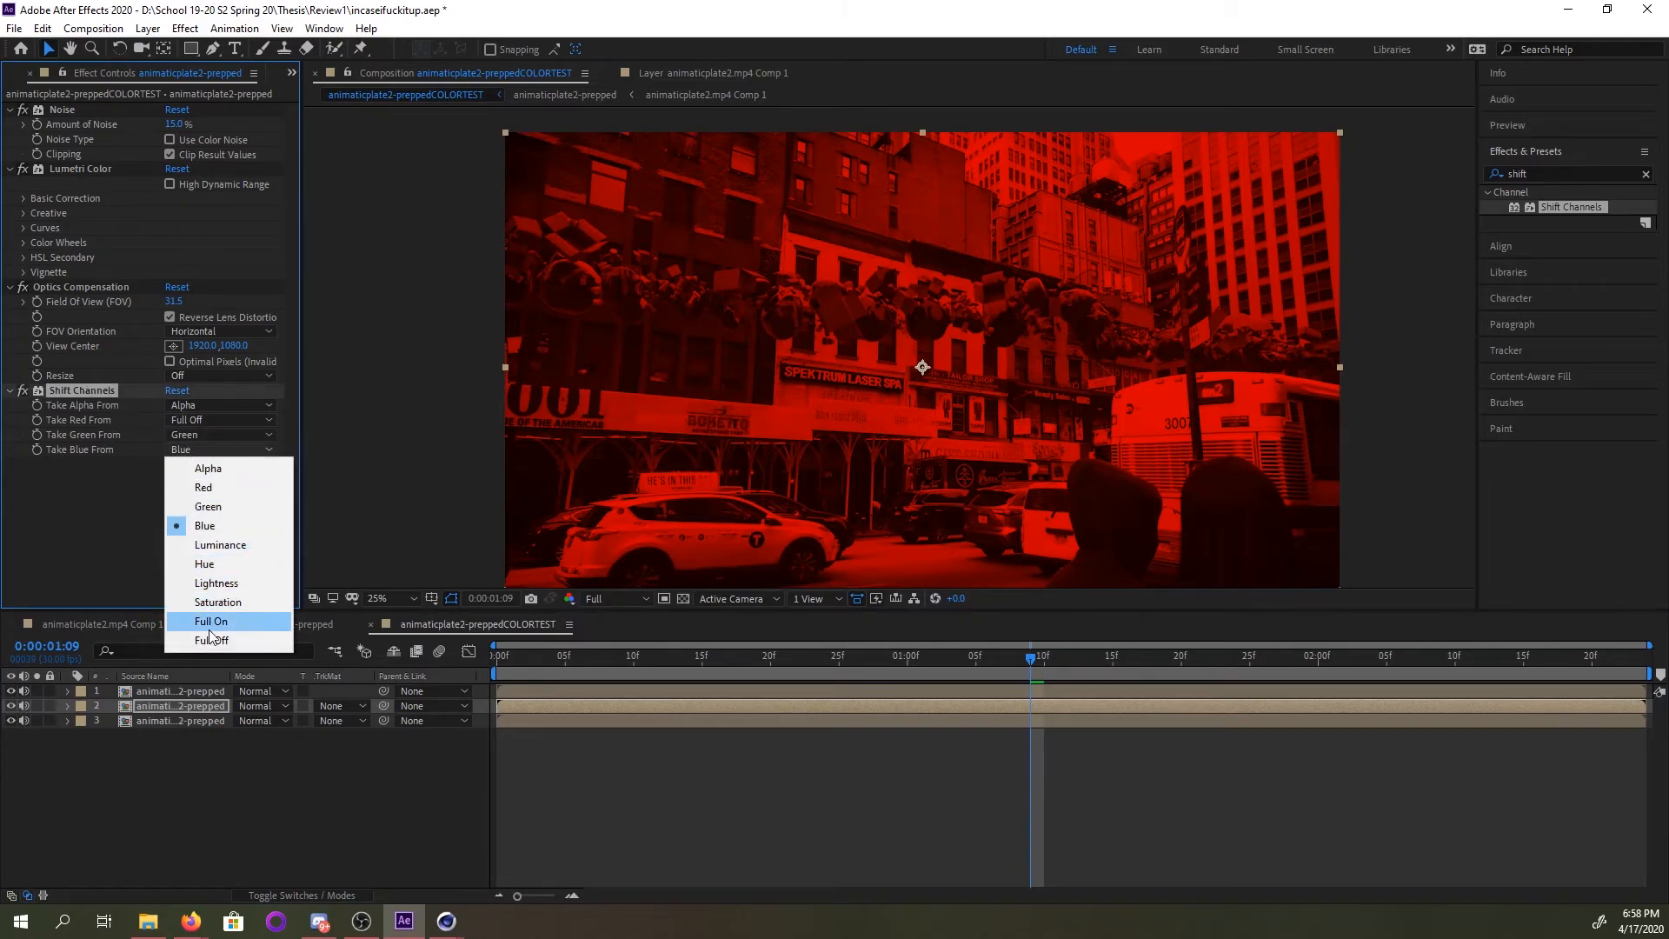
{"action": "left_click", "coordinate": [193, 642]}
Isolate the bottom layer's blue channel by setting Take Red From and Take Green From to Full Off.
{"action": "left_click", "coordinate": [191, 718]}
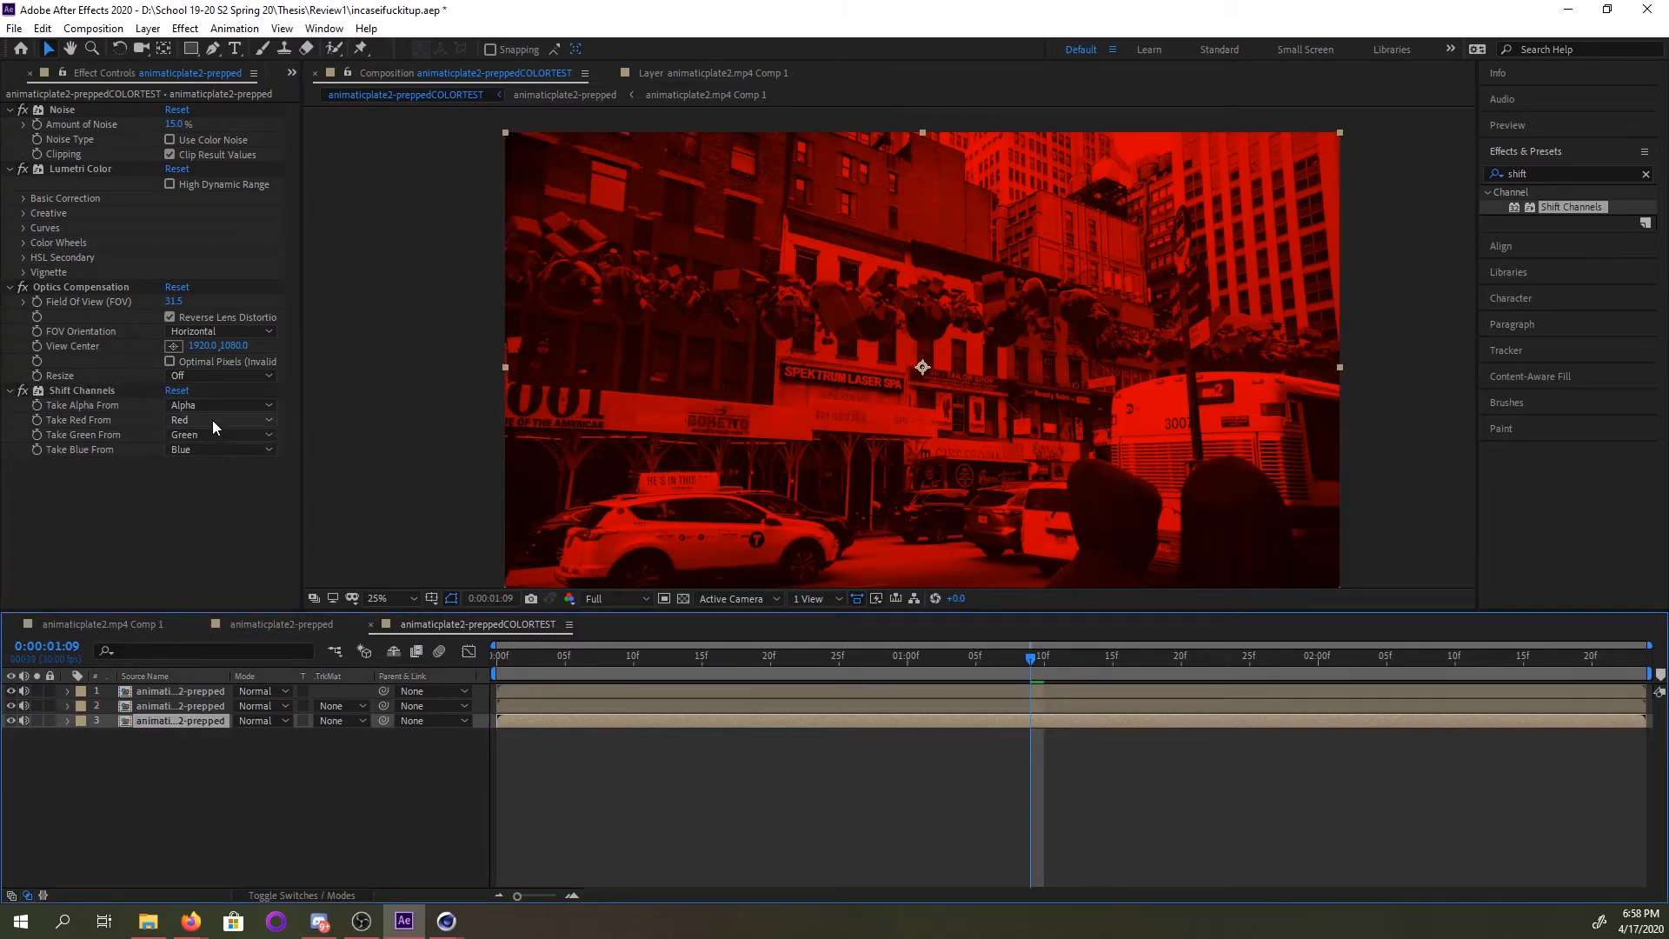
{"action": "left_click", "coordinate": [212, 420]}
{"action": "left_click", "coordinate": [211, 610]}
{"action": "left_click", "coordinate": [228, 434]}
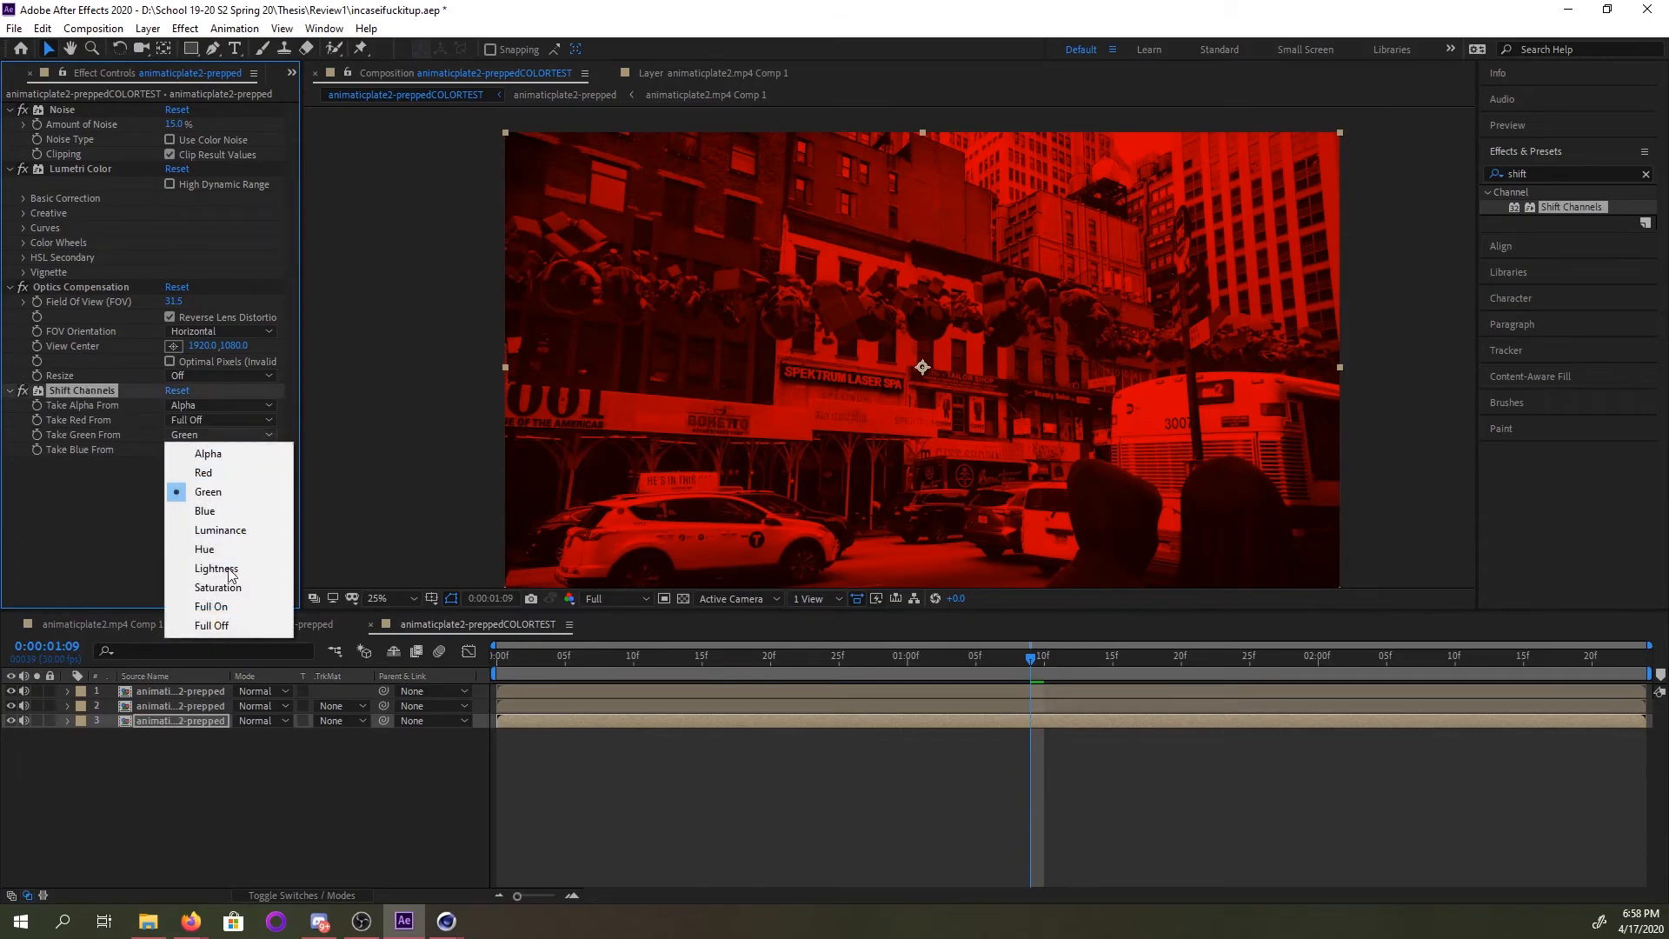
{"action": "left_click", "coordinate": [228, 625]}
{"action": "left_click", "coordinate": [202, 679]}
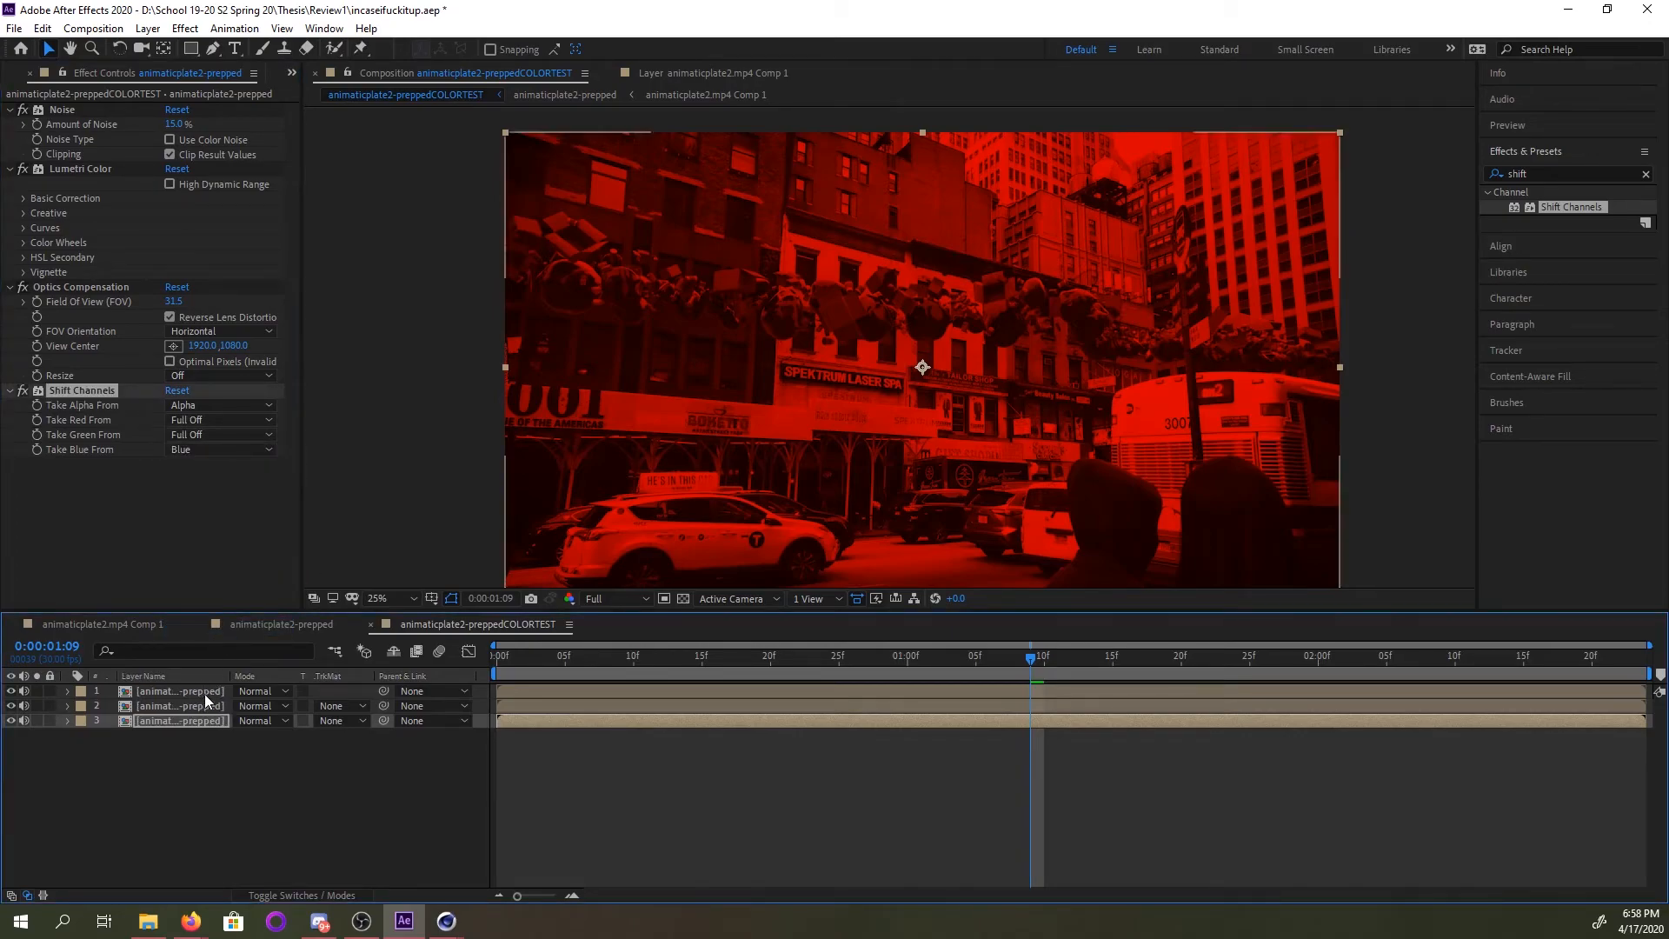
{"action": "left_click", "coordinate": [204, 677]}
{"action": "left_click", "coordinate": [264, 691]}
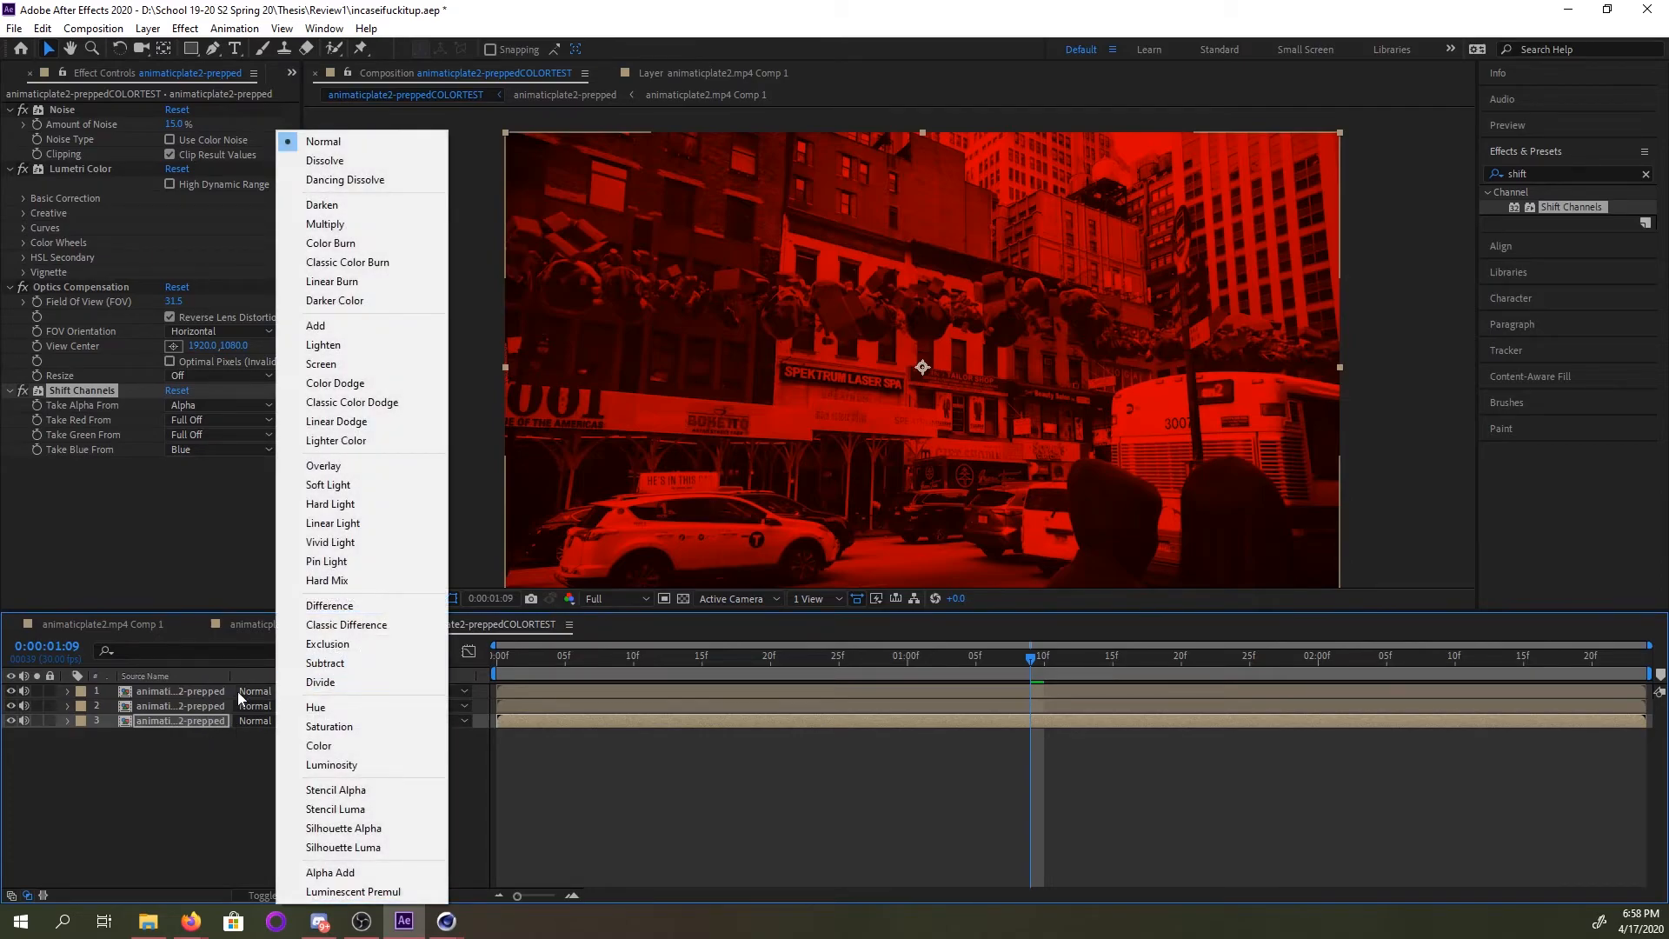
{"action": "left_click", "coordinate": [231, 795]}
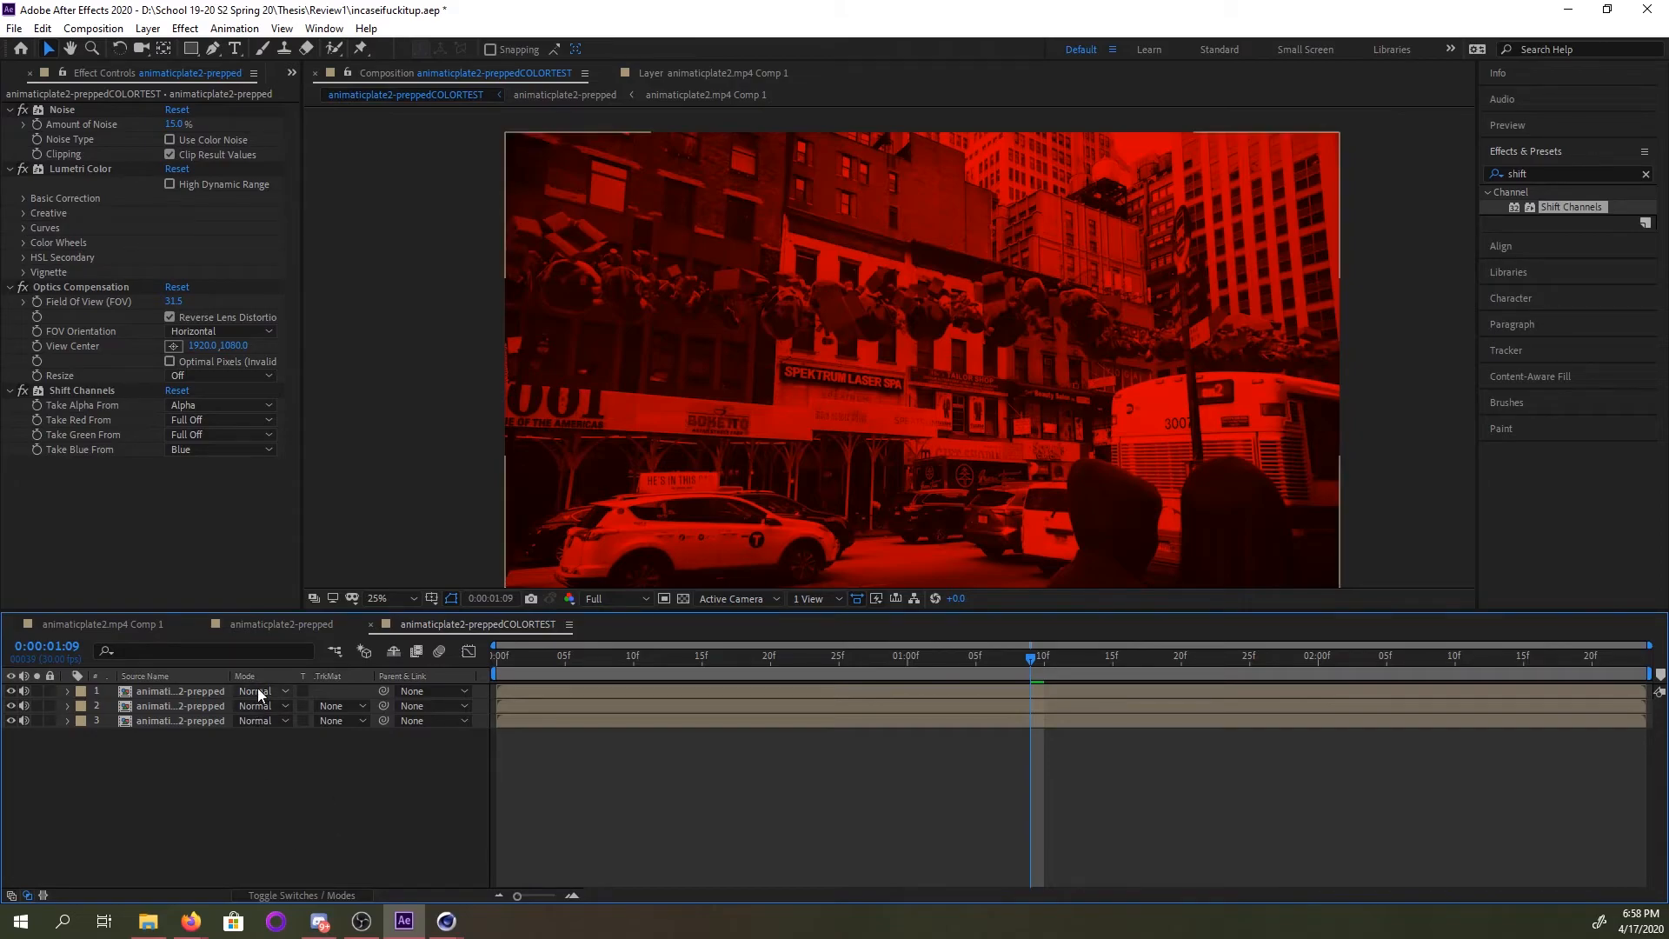
Show the layer switches, try the shy and 3D switches on the top layer, and return to the blend mode columns.
{"action": "left_click", "coordinate": [288, 895]}
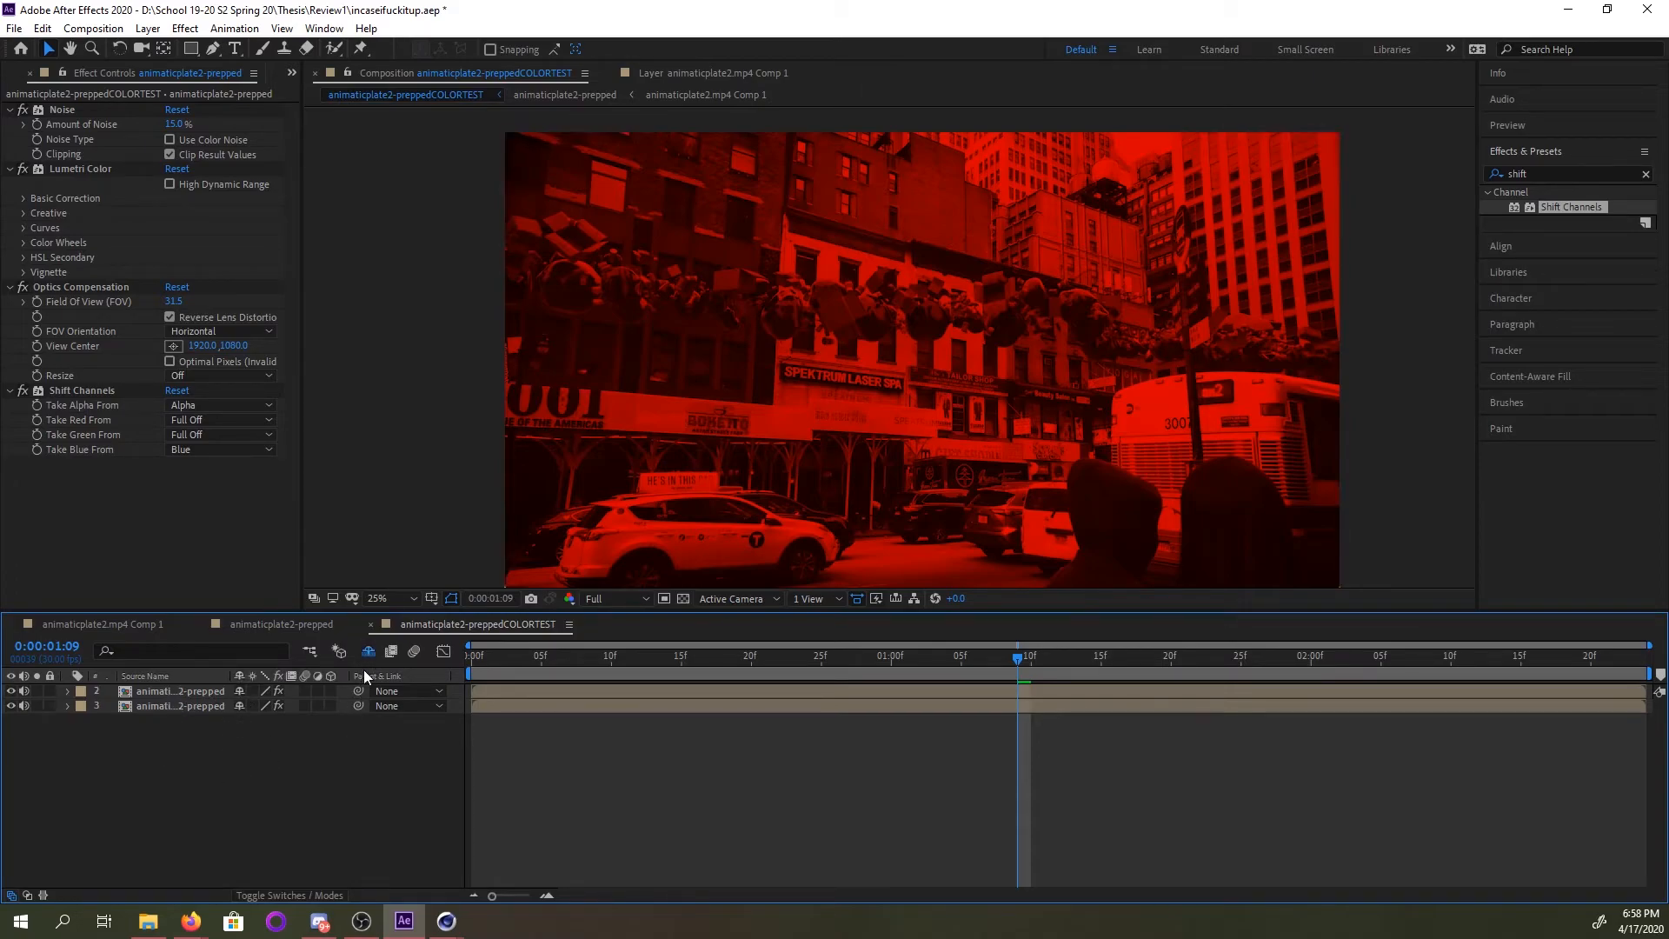
{"action": "left_click", "coordinate": [239, 691]}
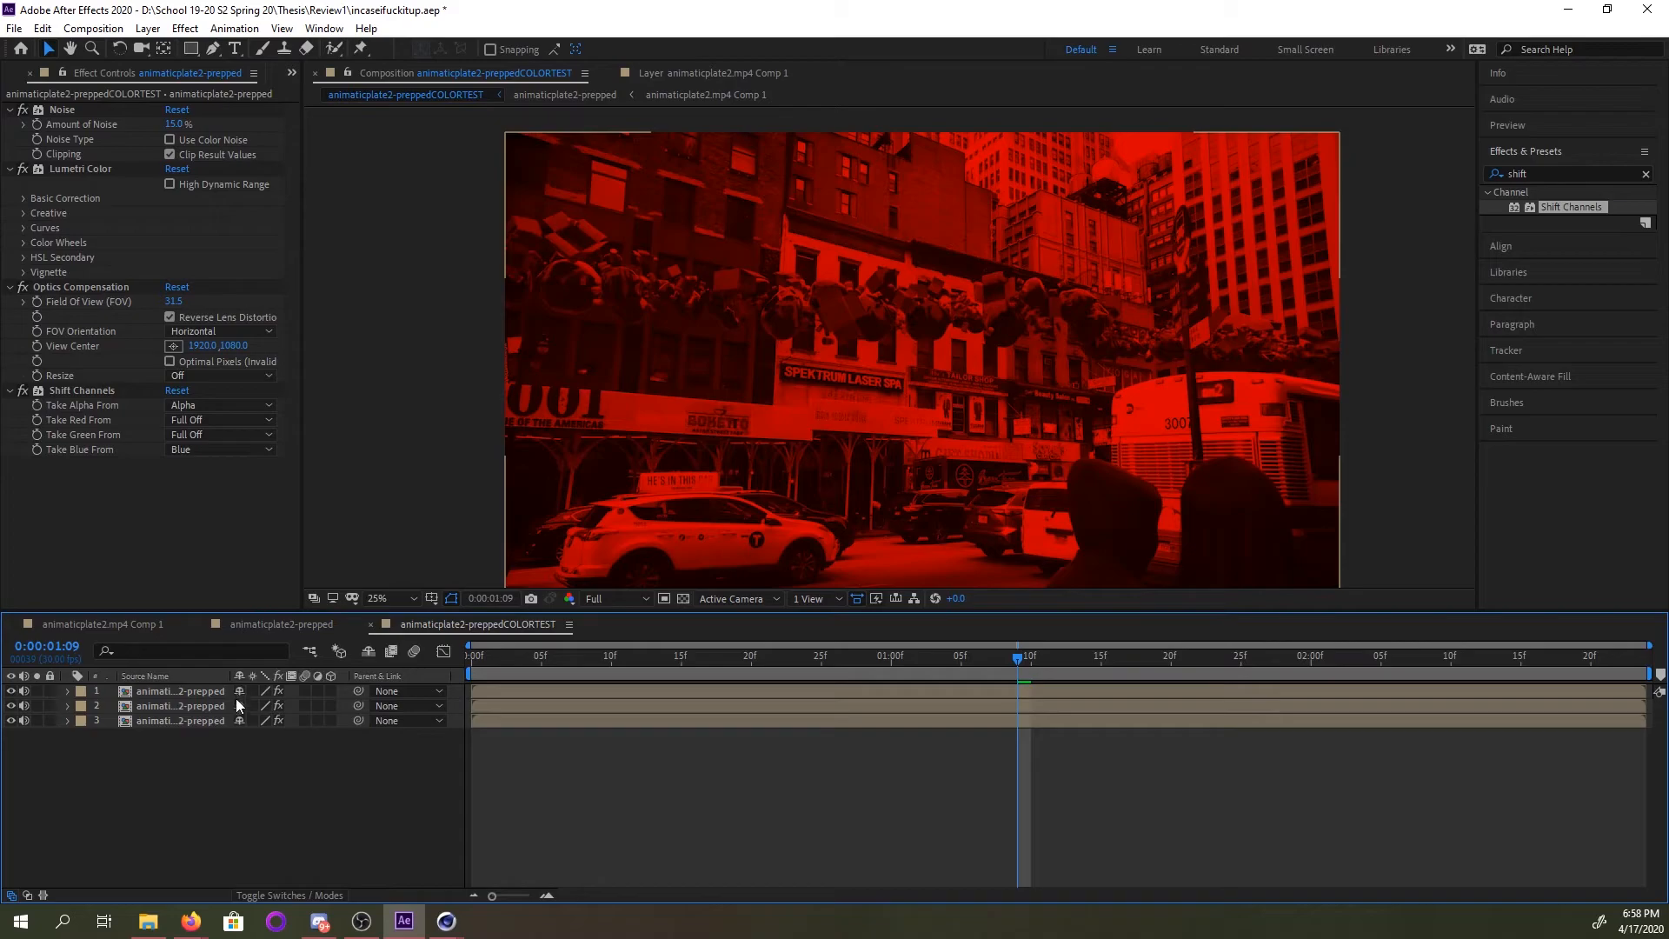
{"action": "left_click", "coordinate": [329, 692]}
{"action": "left_click", "coordinate": [331, 692]}
{"action": "left_click", "coordinate": [295, 895]}
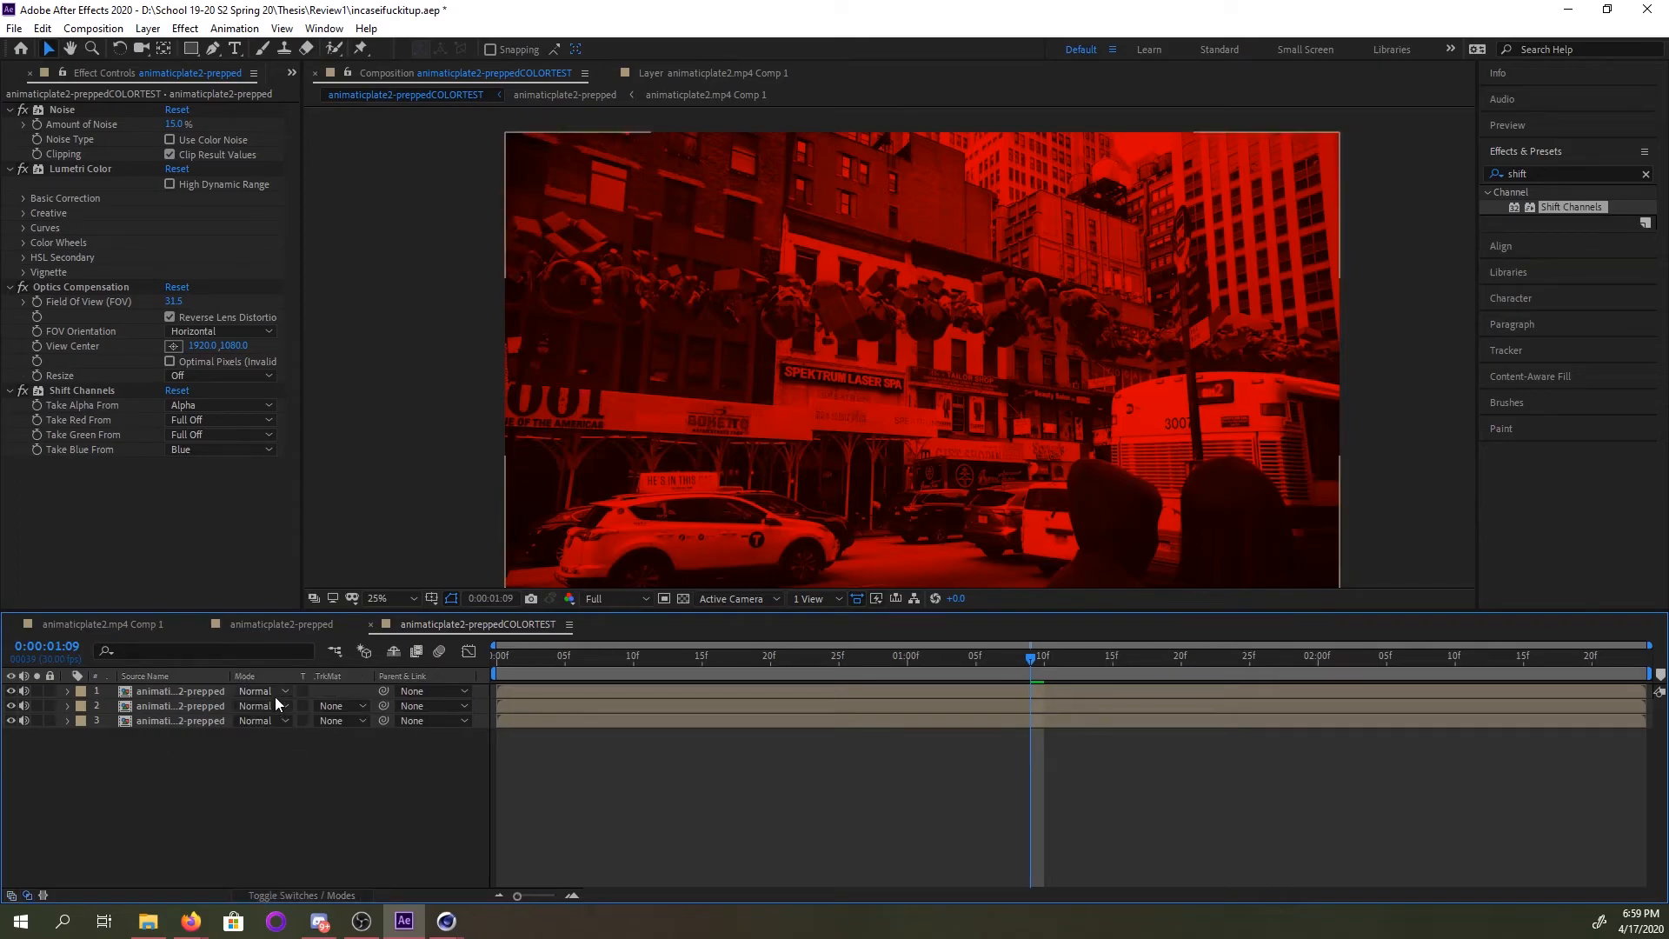
Set the blend mode of the top and middle layers to Linear Dodge.
{"action": "left_click", "coordinate": [275, 697]}
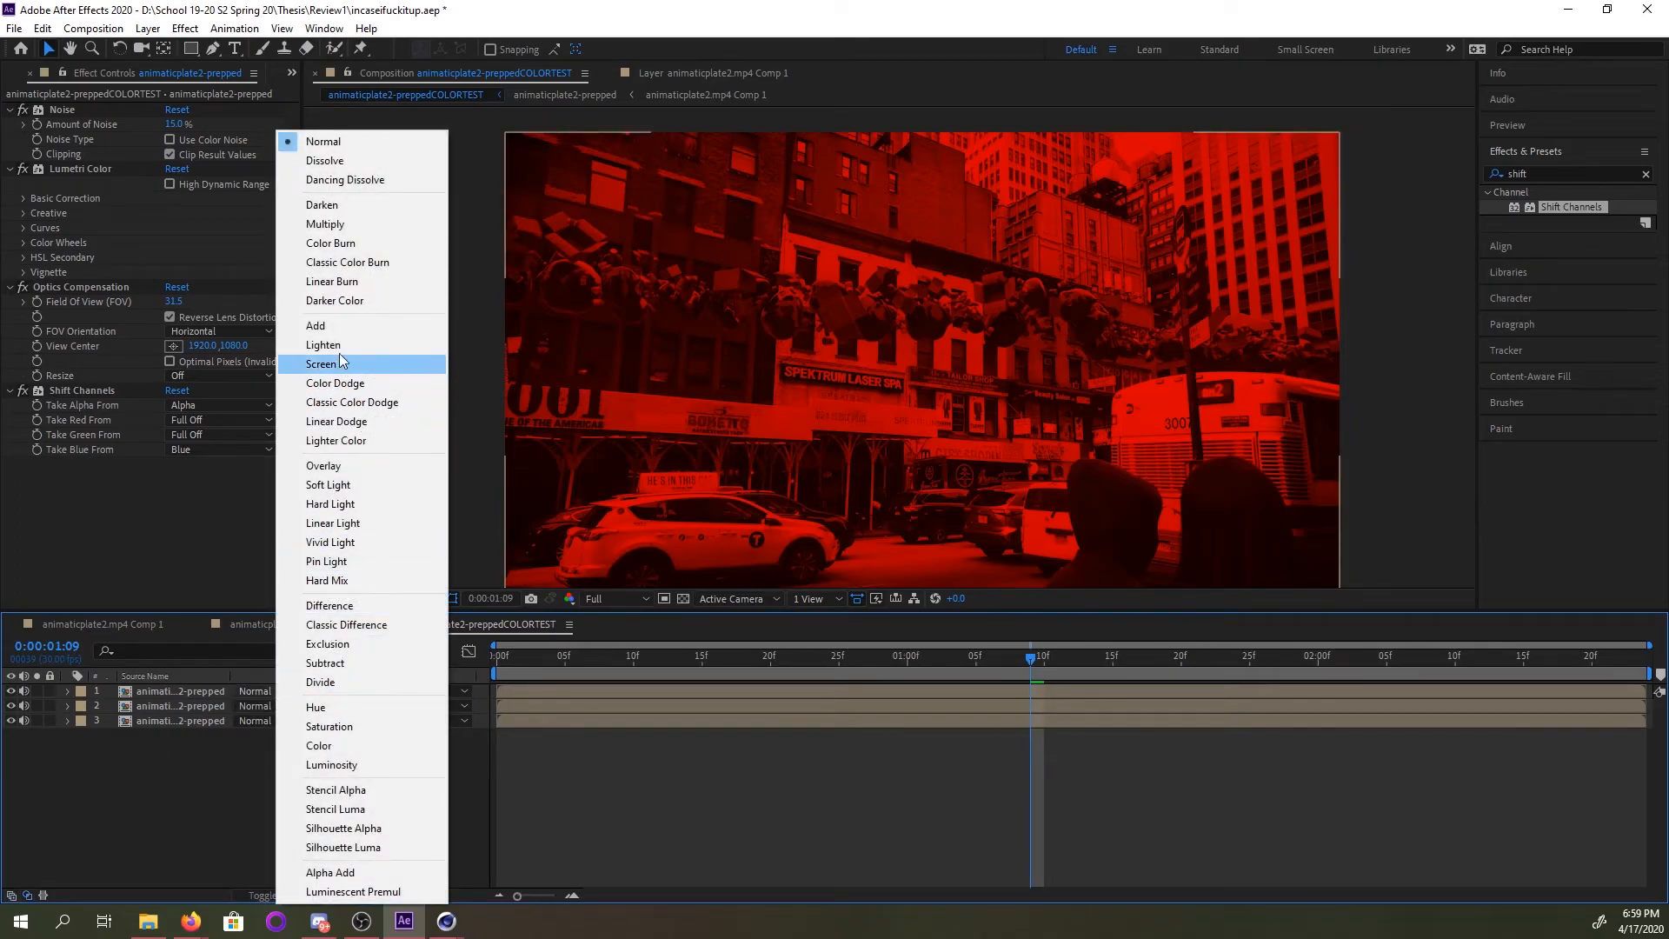
{"action": "left_click", "coordinate": [329, 423]}
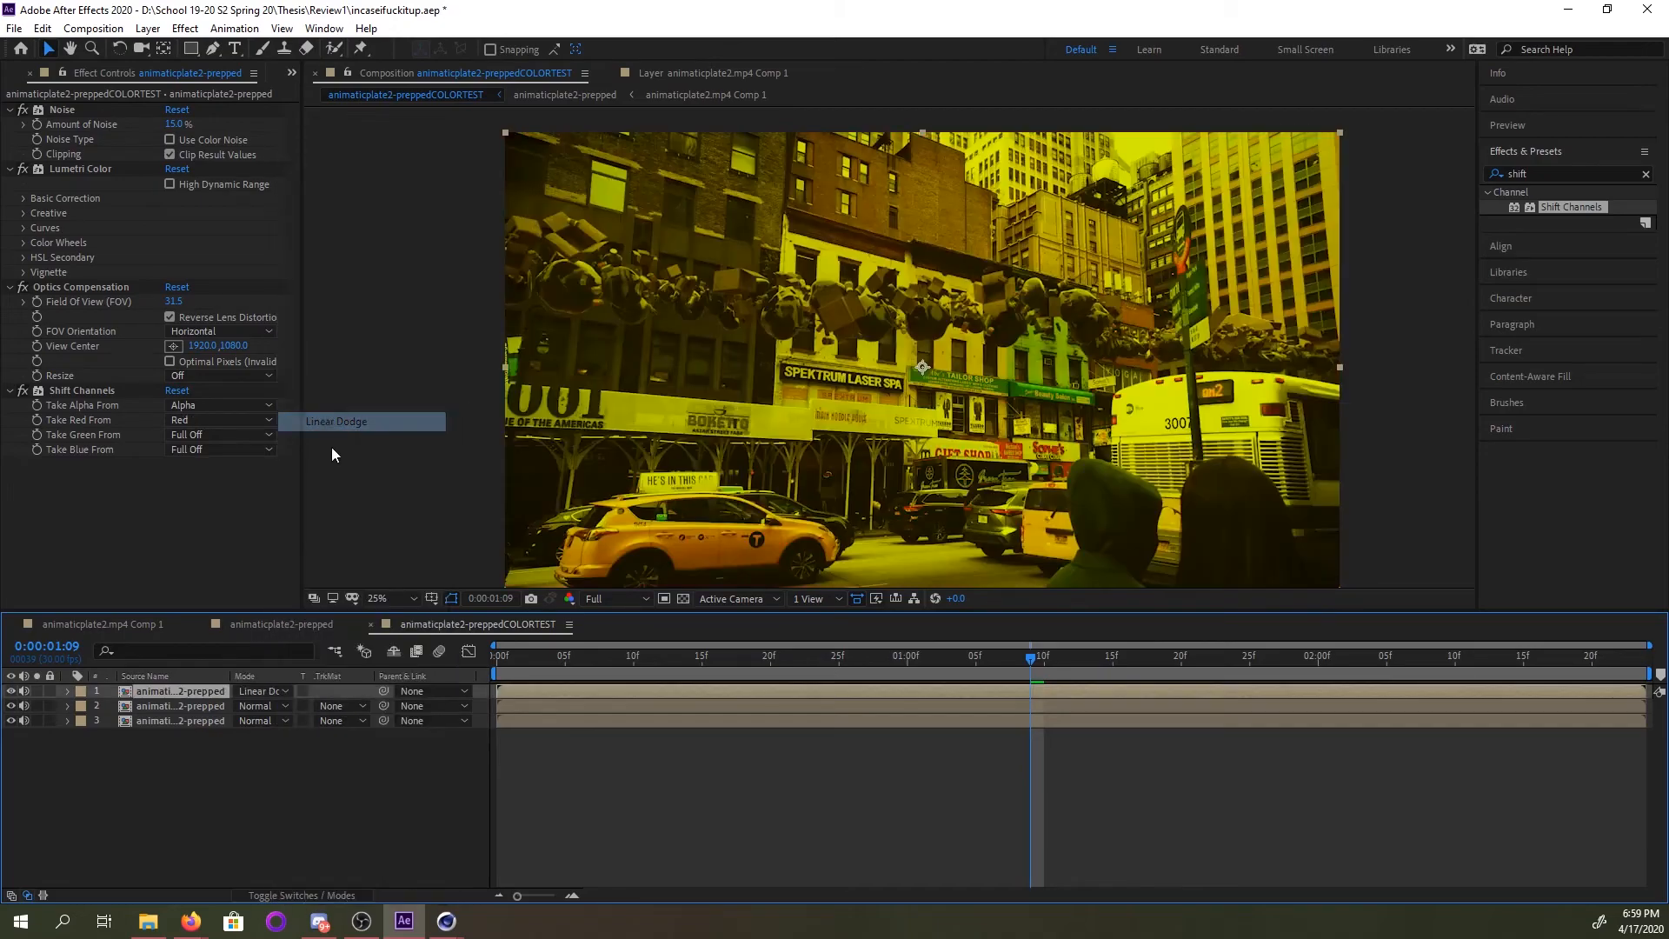
{"action": "left_click", "coordinate": [253, 704]}
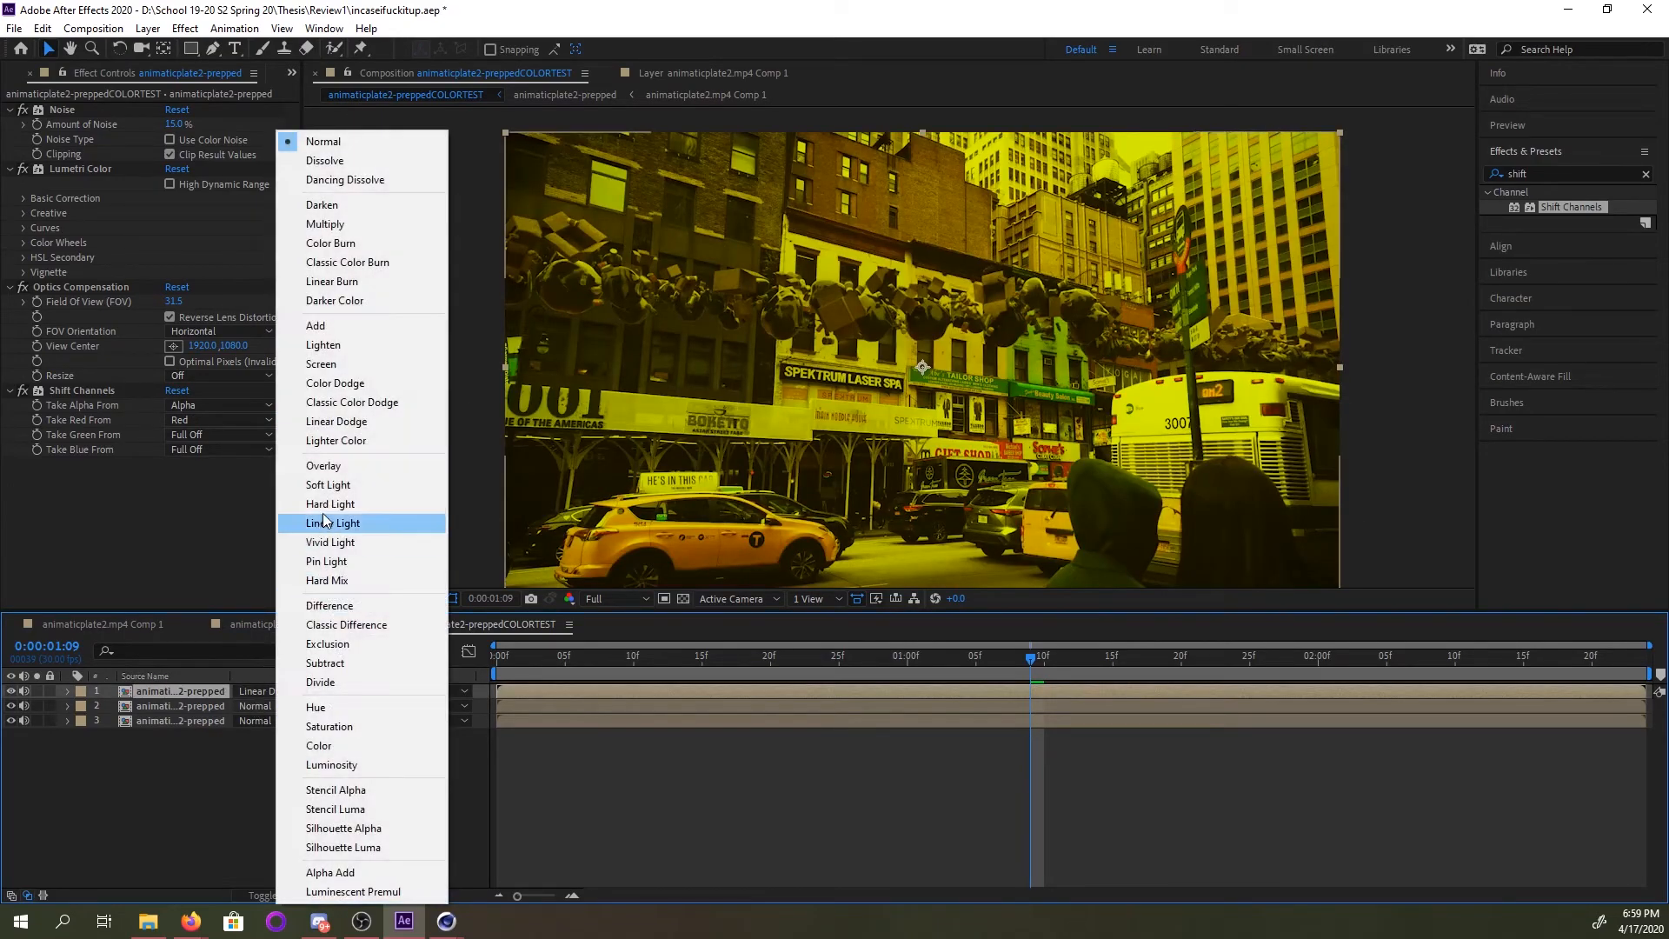
{"action": "left_click", "coordinate": [337, 422]}
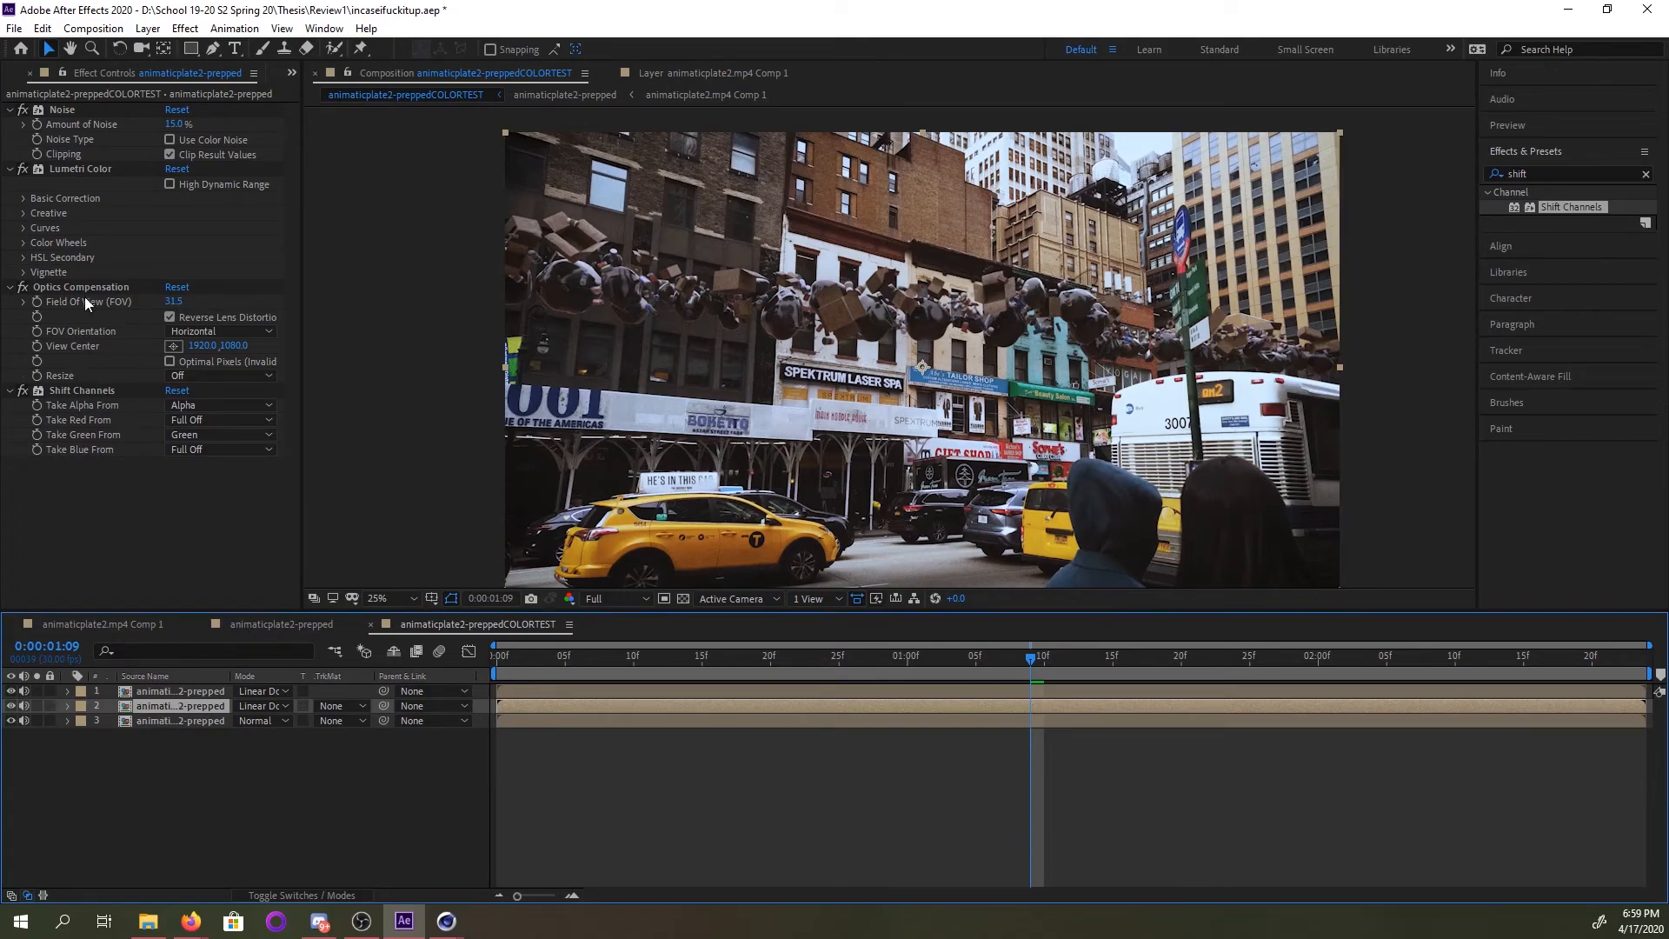
Set the middle green-channel layer's Optics Compensation Field of View to 32.9 and examine the color fringing near the frame edge.
{"action": "scroll", "coordinate": [550, 238], "scroll_direction": "up", "scroll_amount": 2}
{"action": "key", "text": "space"}
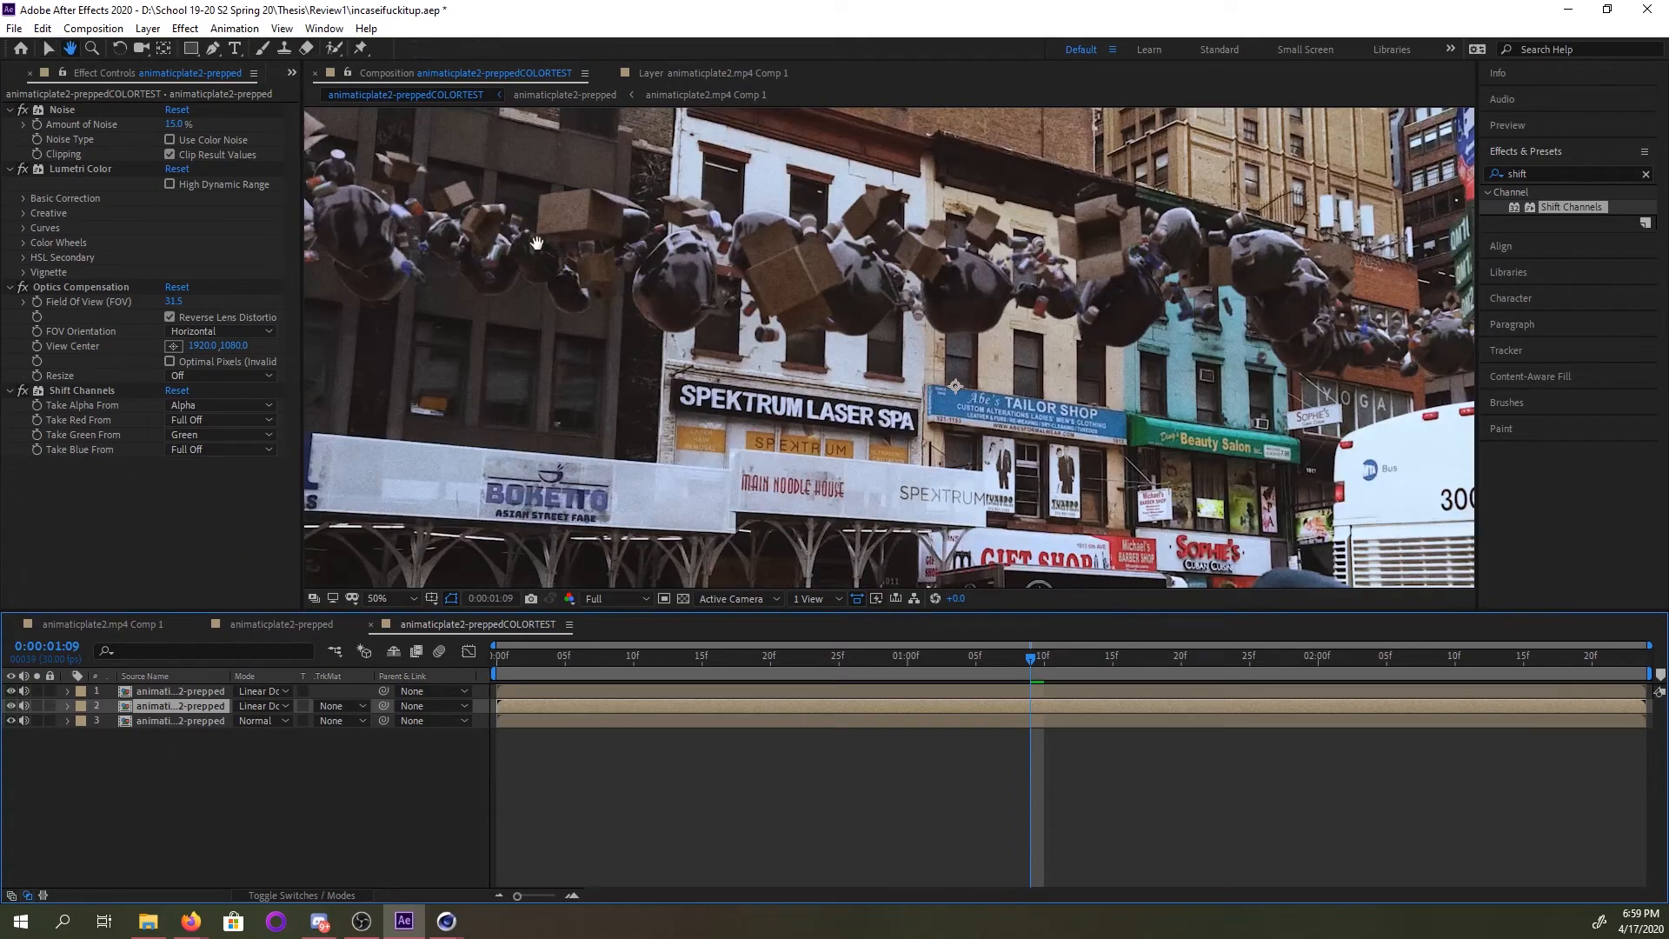
{"action": "left_click_drag", "start_coordinate": [541, 245], "coordinate": [966, 367]}
{"action": "left_click_drag", "start_coordinate": [922, 303], "coordinate": [898, 415]}
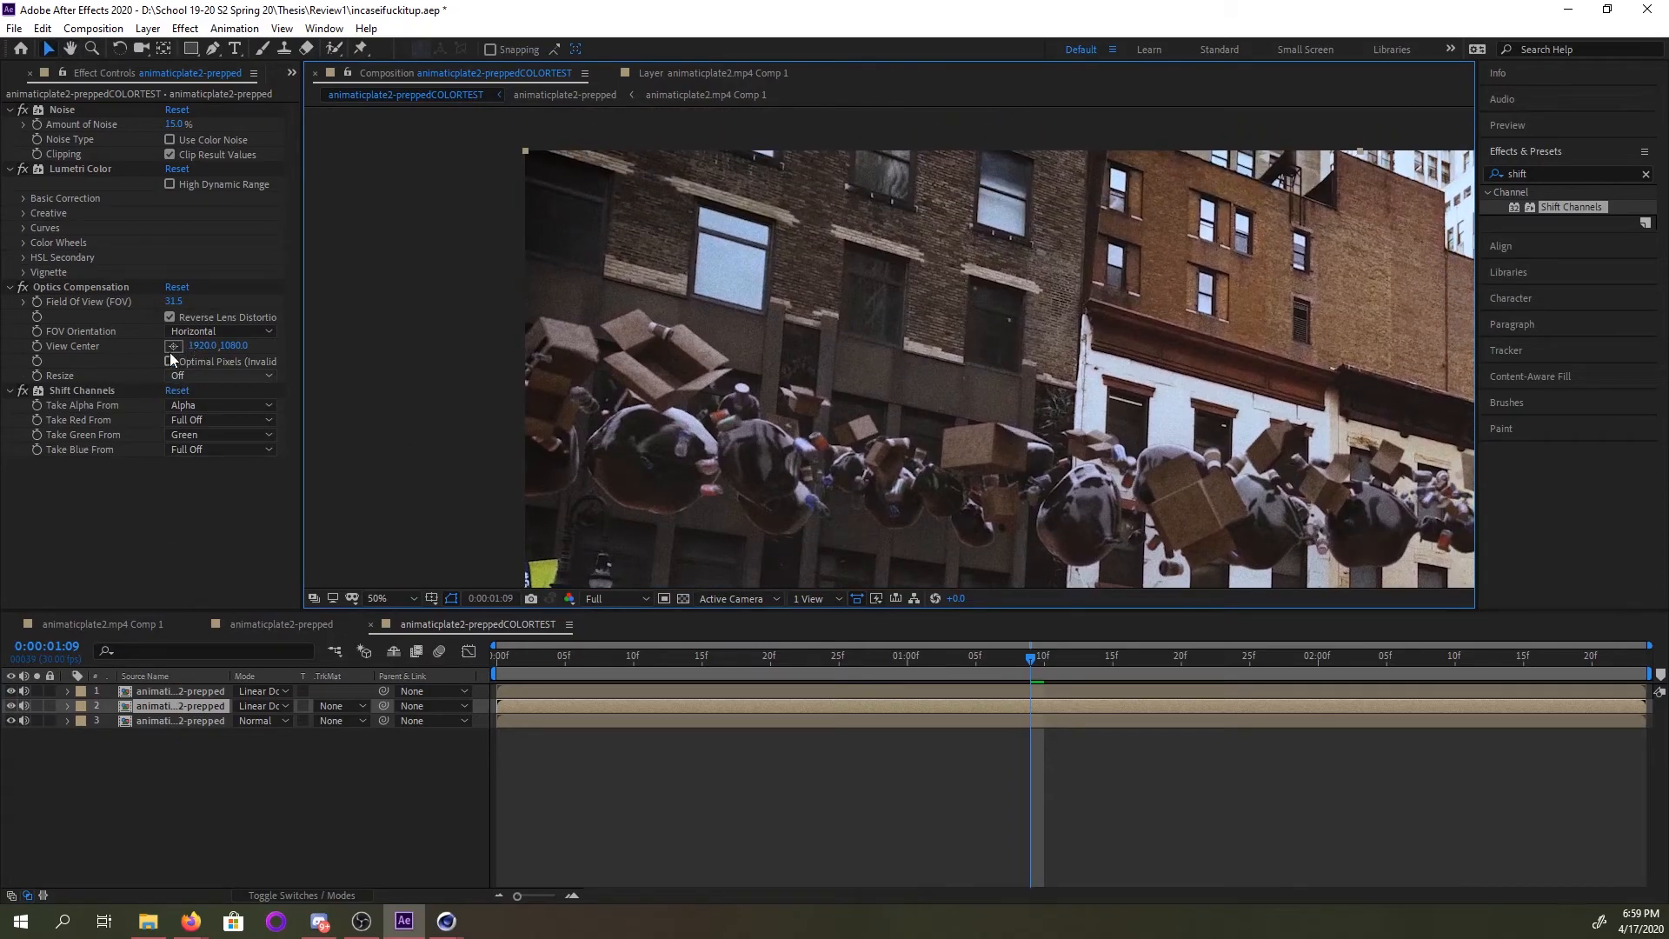
{"action": "left_click_drag", "start_coordinate": [173, 302], "coordinate": [184, 304]}
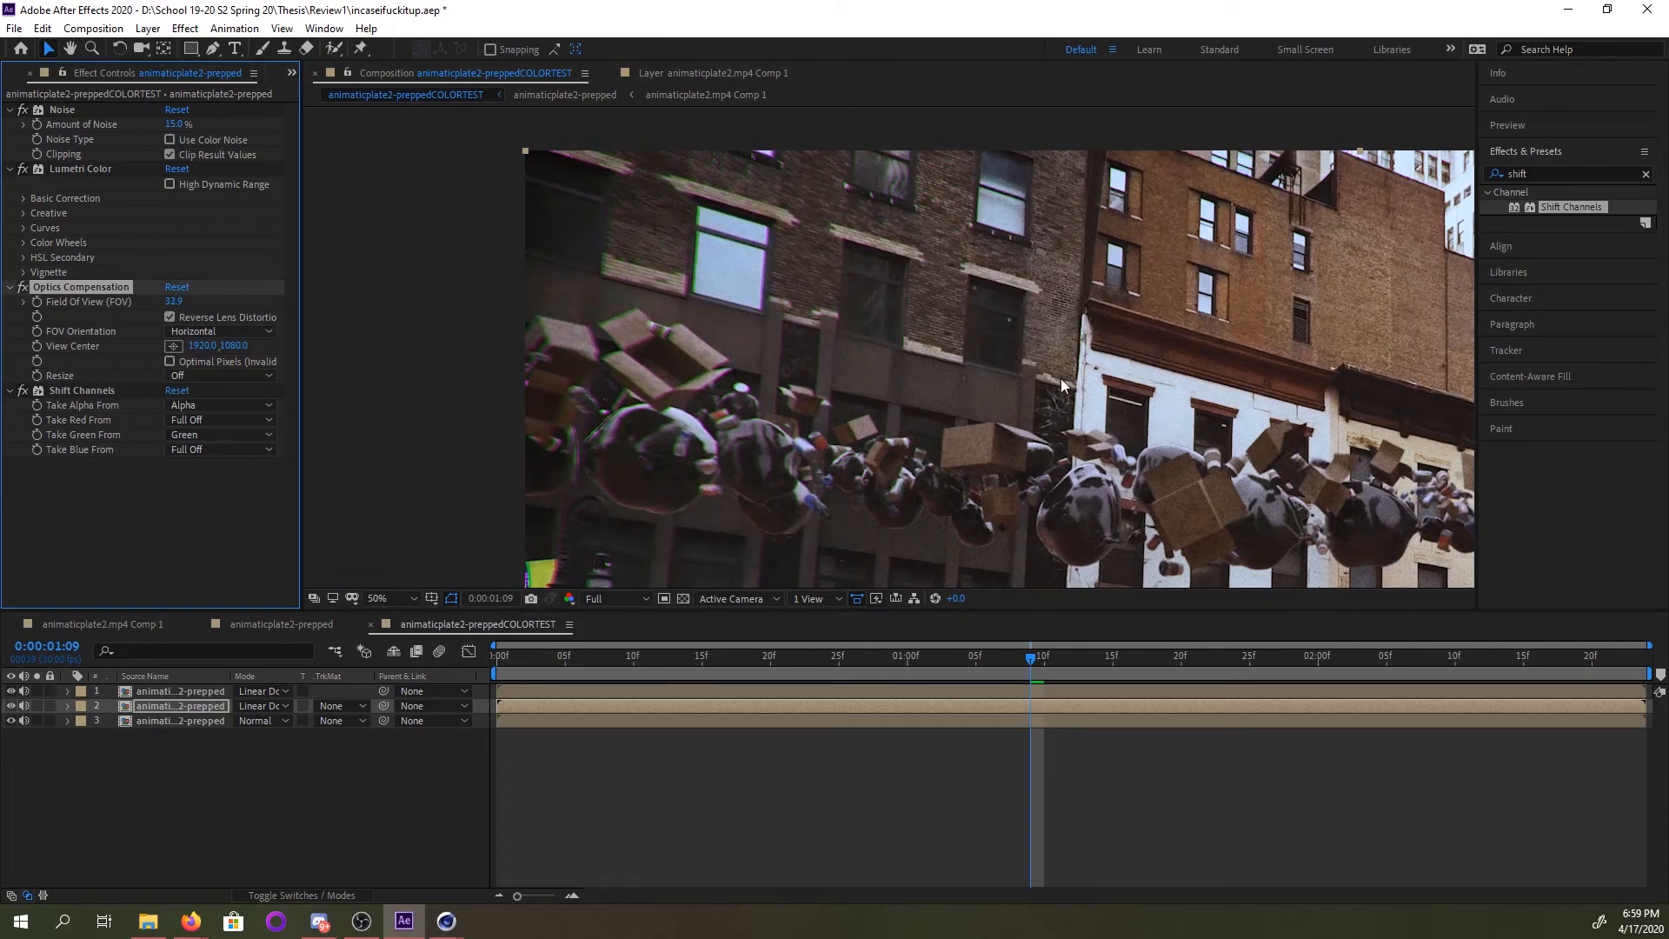
{"action": "left_click_drag", "start_coordinate": [1090, 482], "coordinate": [1128, 403]}
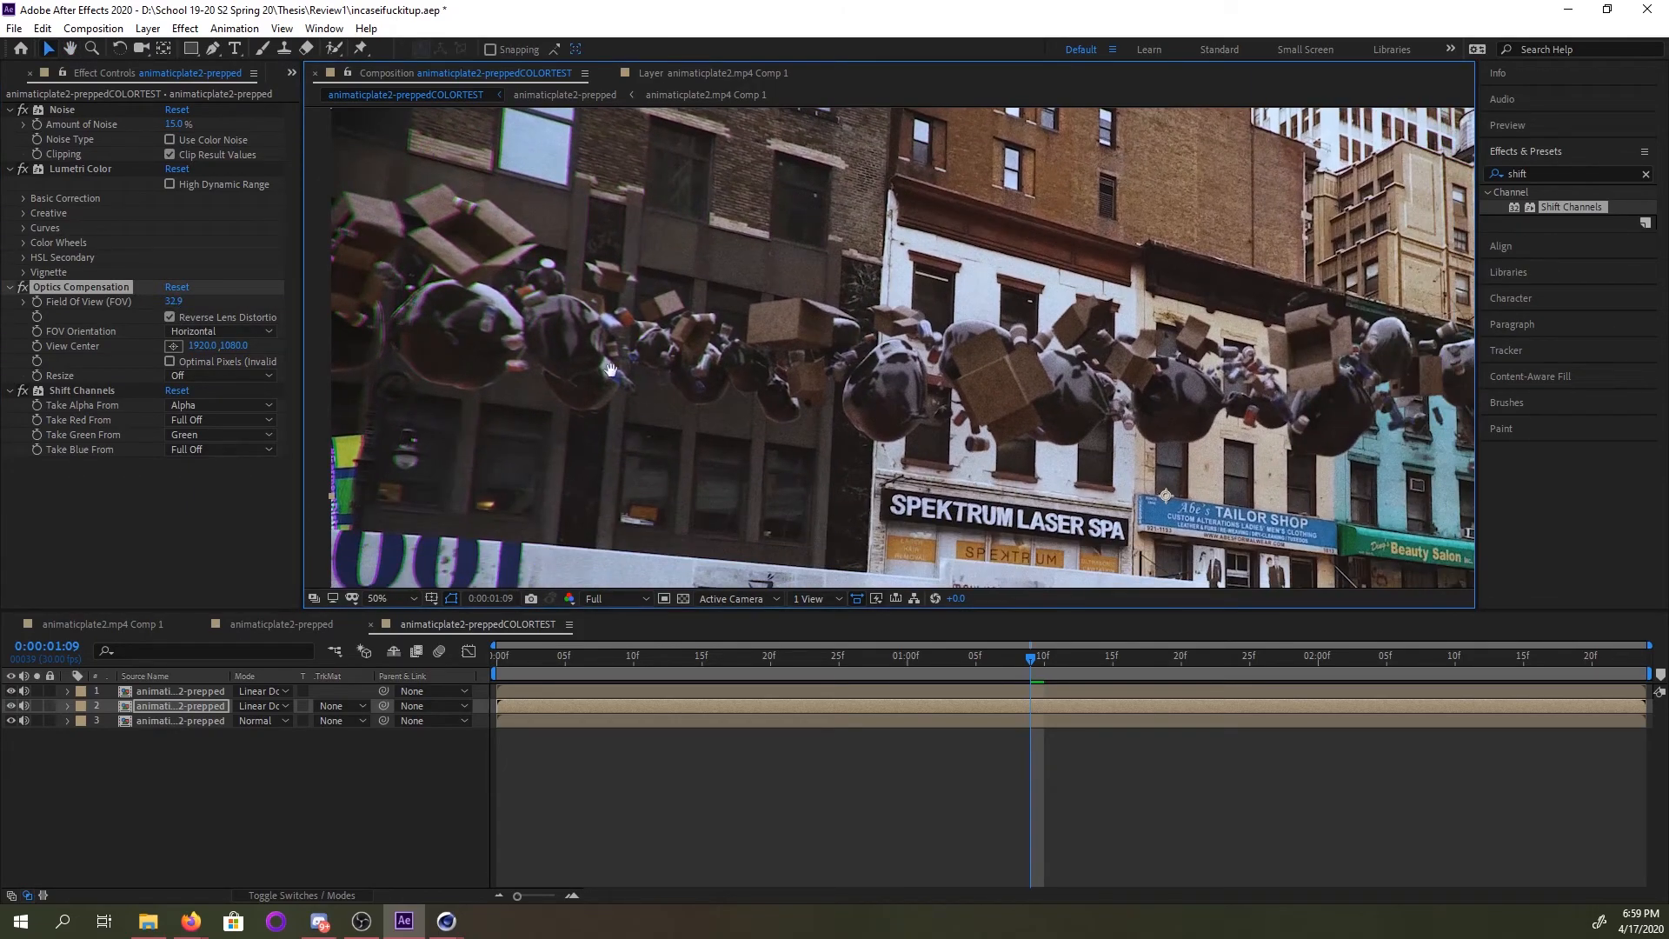
{"action": "left_click_drag", "start_coordinate": [887, 398], "coordinate": [889, 398]}
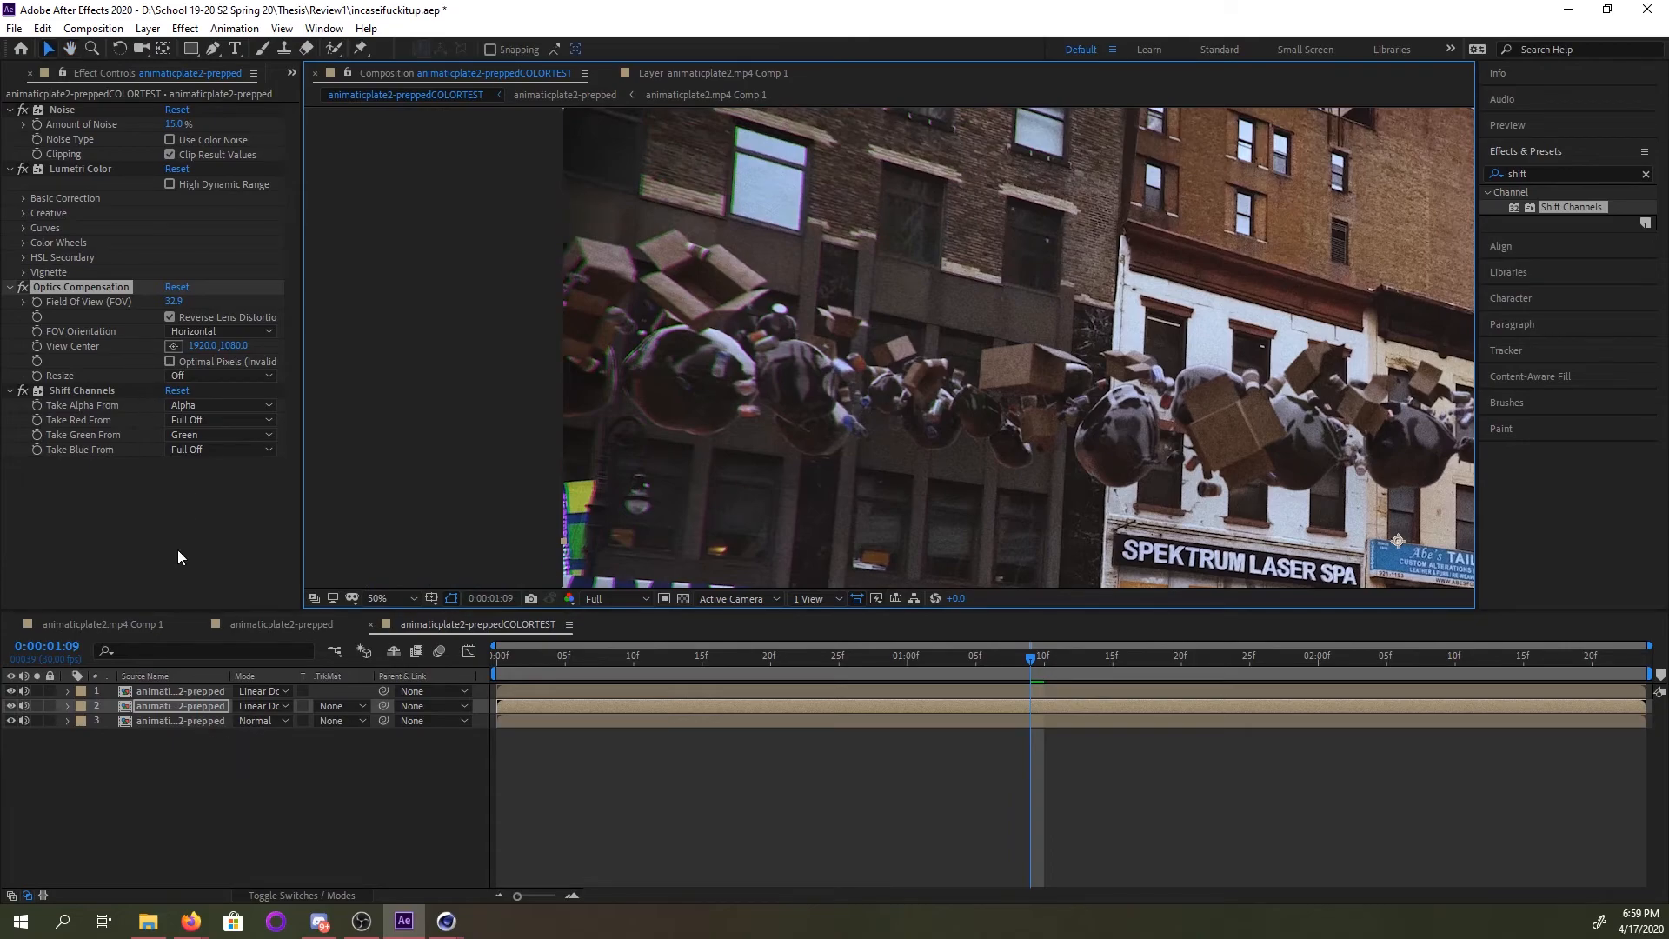
Set the bottom blue-channel layer's Optics Compensation Field of View to 35.1 and examine the fringing down to the yellow taxi.
{"action": "left_click", "coordinate": [149, 721]}
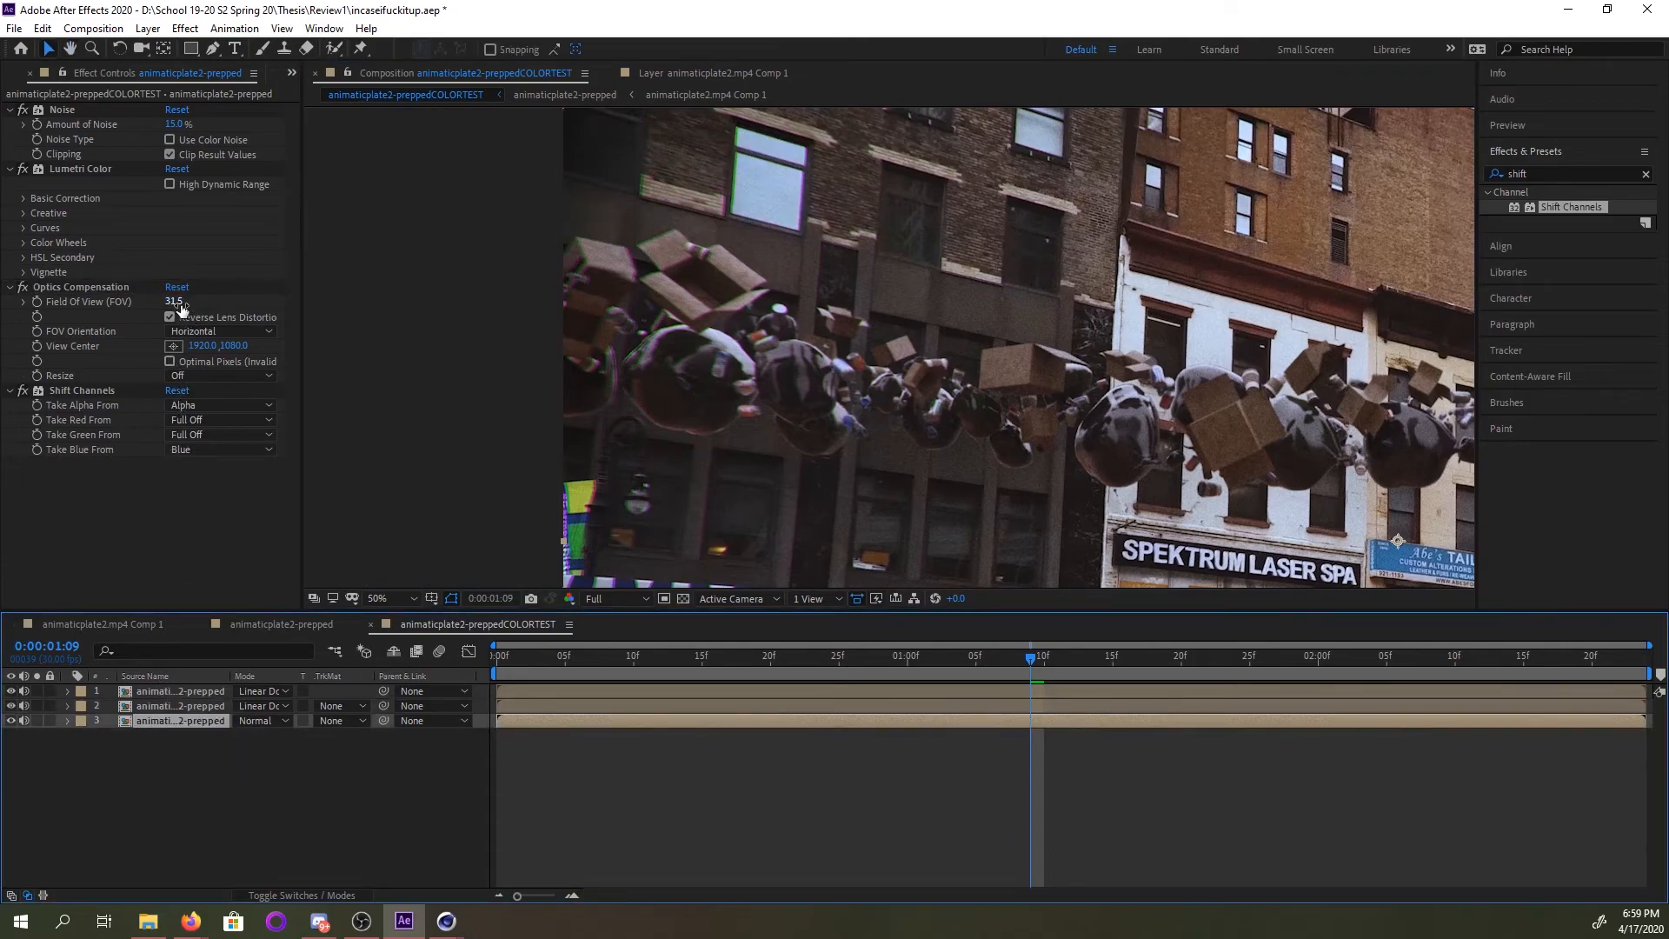
{"action": "mouse_move", "coordinate": [179, 302]}
{"action": "left_mouse_down"}
{"action": "mouse_move", "coordinate": [231, 301]}
{"action": "mouse_move", "coordinate": [210, 303]}
{"action": "left_mouse_up"}
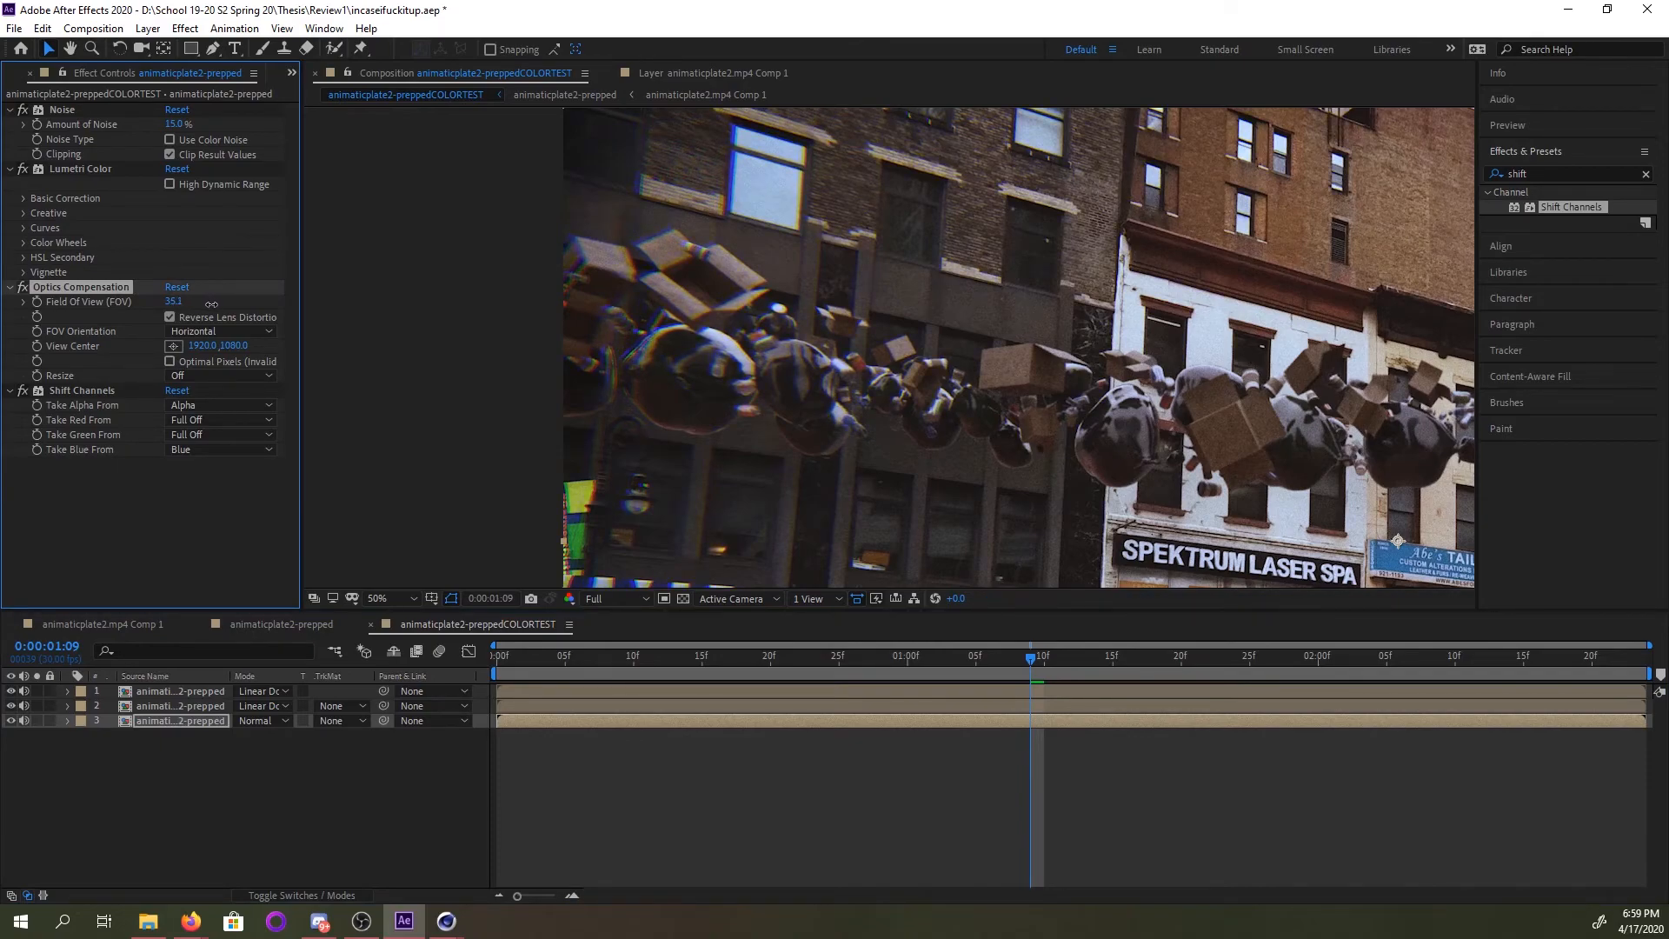
{"action": "middle_click_drag", "start_coordinate": [598, 435], "coordinate": [583, 256]}
{"action": "middle_click_drag", "start_coordinate": [699, 444], "coordinate": [640, 284]}
{"action": "middle_click_drag", "start_coordinate": [1004, 477], "coordinate": [851, 407]}
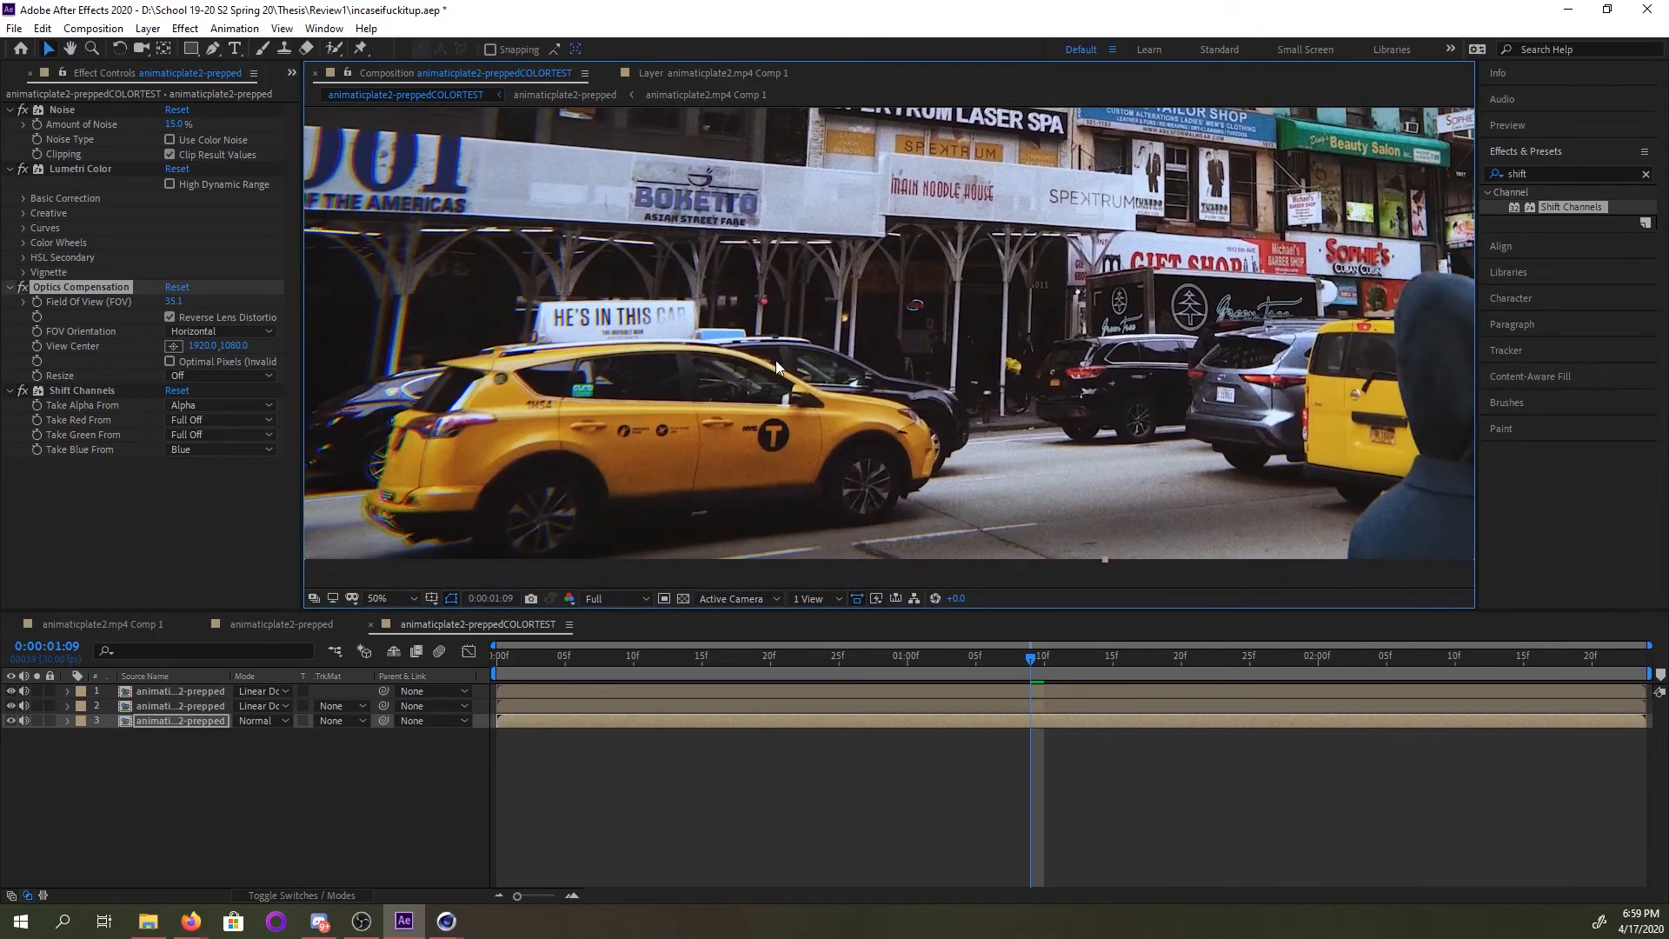
Examine the chromatic aberration across the frame, from the floating trash and storefront signs to the bus and the upper buildings.
{"action": "scroll", "coordinate": [776, 360], "scroll_direction": "down", "scroll_amount": 2}
{"action": "middle_click_drag", "start_coordinate": [925, 313], "coordinate": [859, 384]}
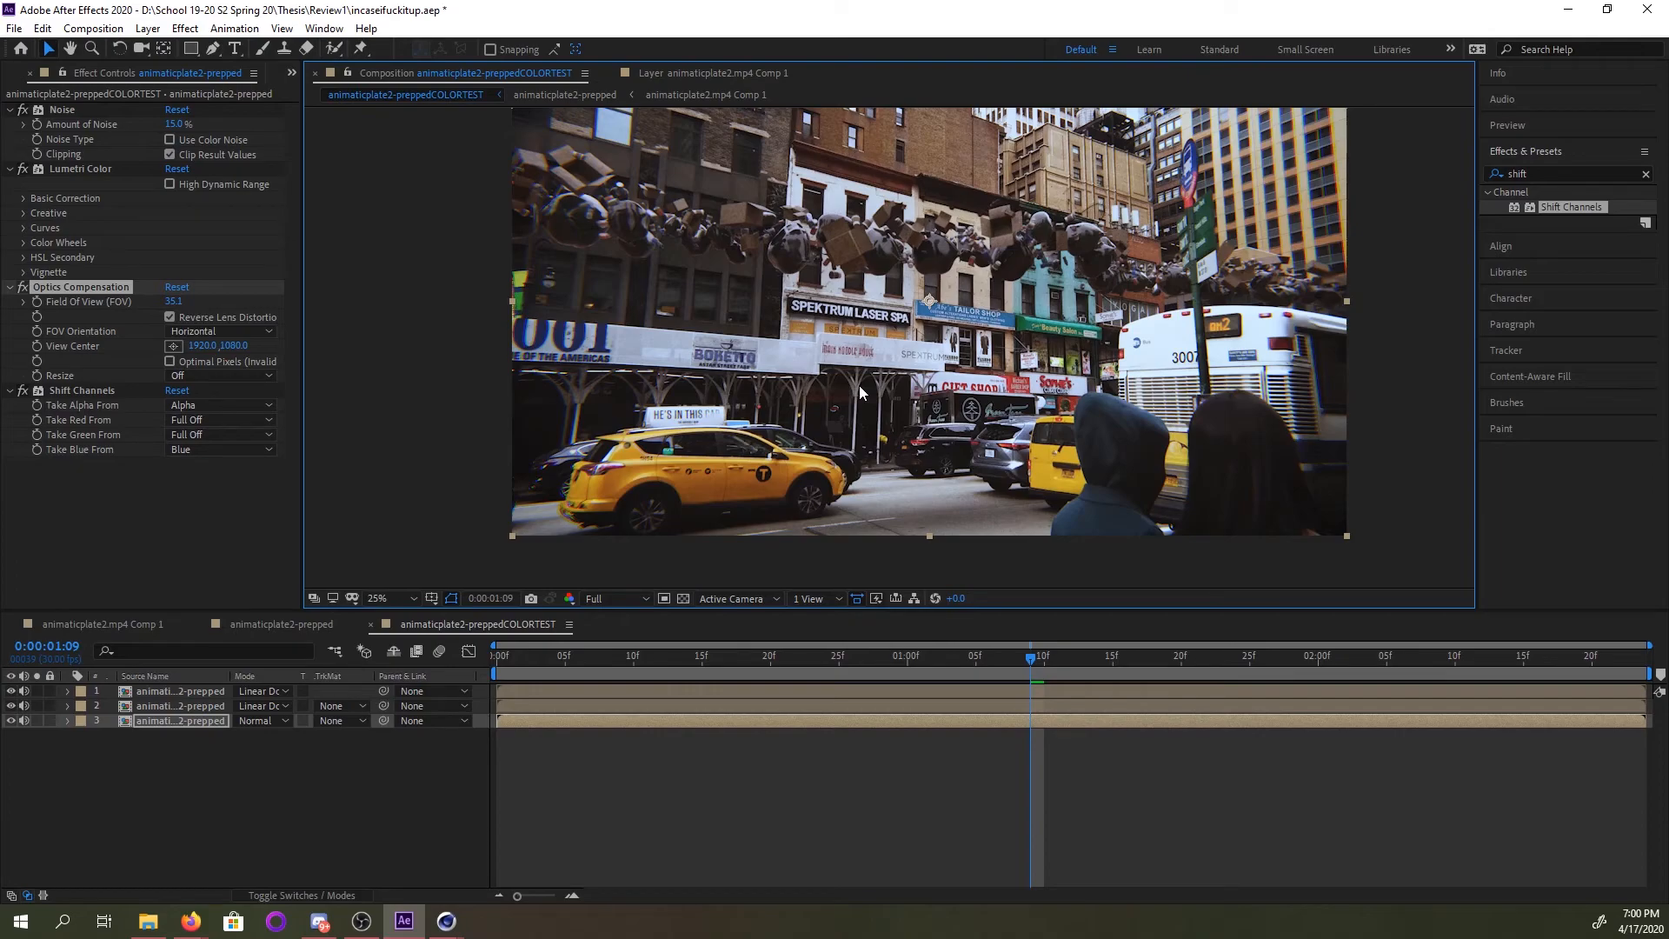
{"action": "middle_click_drag", "start_coordinate": [583, 184], "coordinate": [697, 295]}
{"action": "scroll", "coordinate": [698, 300], "scroll_direction": "up", "scroll_amount": 2}
{"action": "middle_click_drag", "start_coordinate": [653, 462], "coordinate": [868, 480]}
{"action": "middle_click_drag", "start_coordinate": [1124, 473], "coordinate": [1033, 432]}
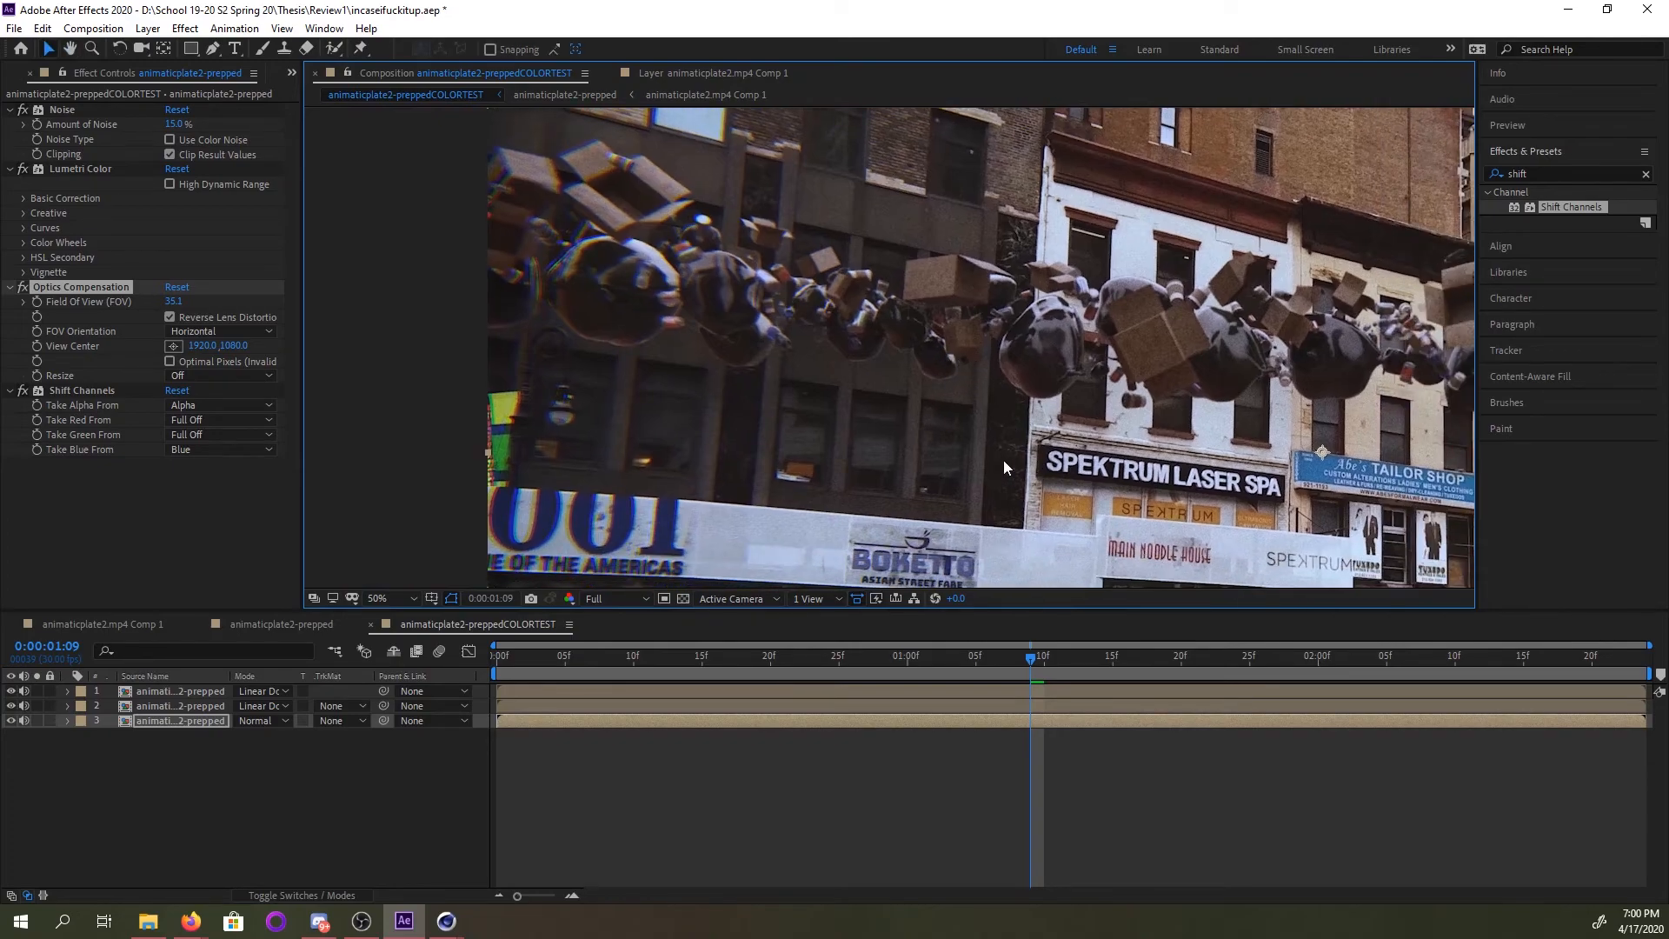
{"action": "middle_click_drag", "start_coordinate": [1003, 462], "coordinate": [590, 489]}
{"action": "middle_click_drag", "start_coordinate": [1252, 570], "coordinate": [759, 426]}
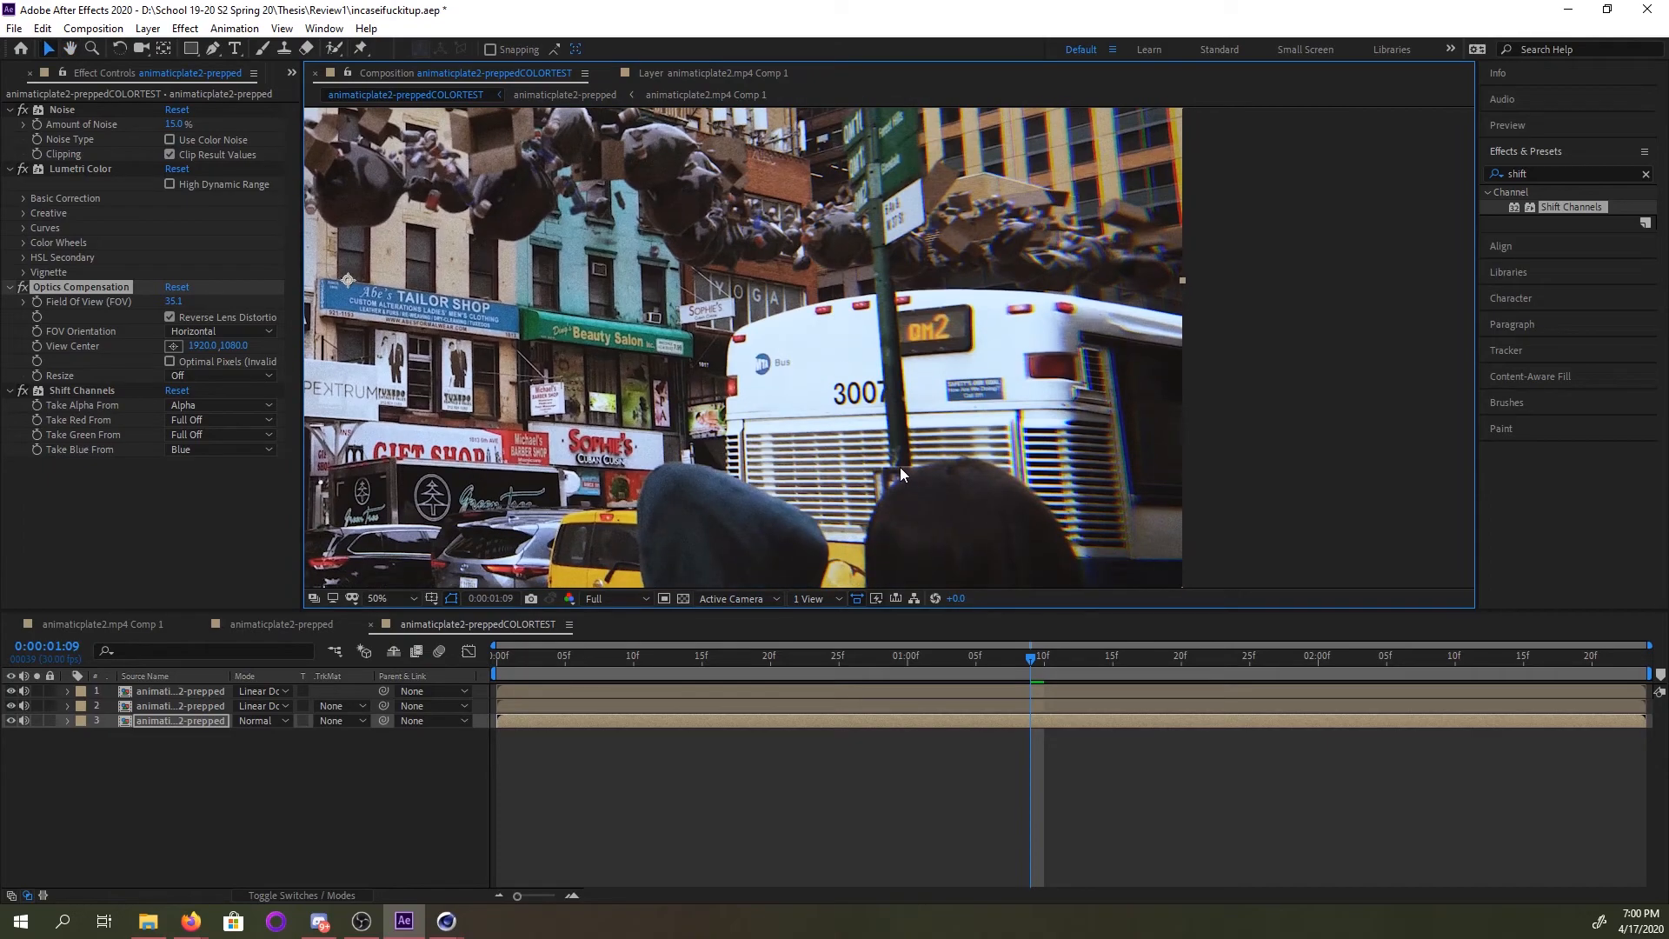
{"action": "middle_click_drag", "start_coordinate": [867, 293], "coordinate": [882, 566]}
Try a Glow effect with a raised Glow Threshold on the middle green-channel layer, and remove it.
{"action": "left_click", "coordinate": [212, 705]}
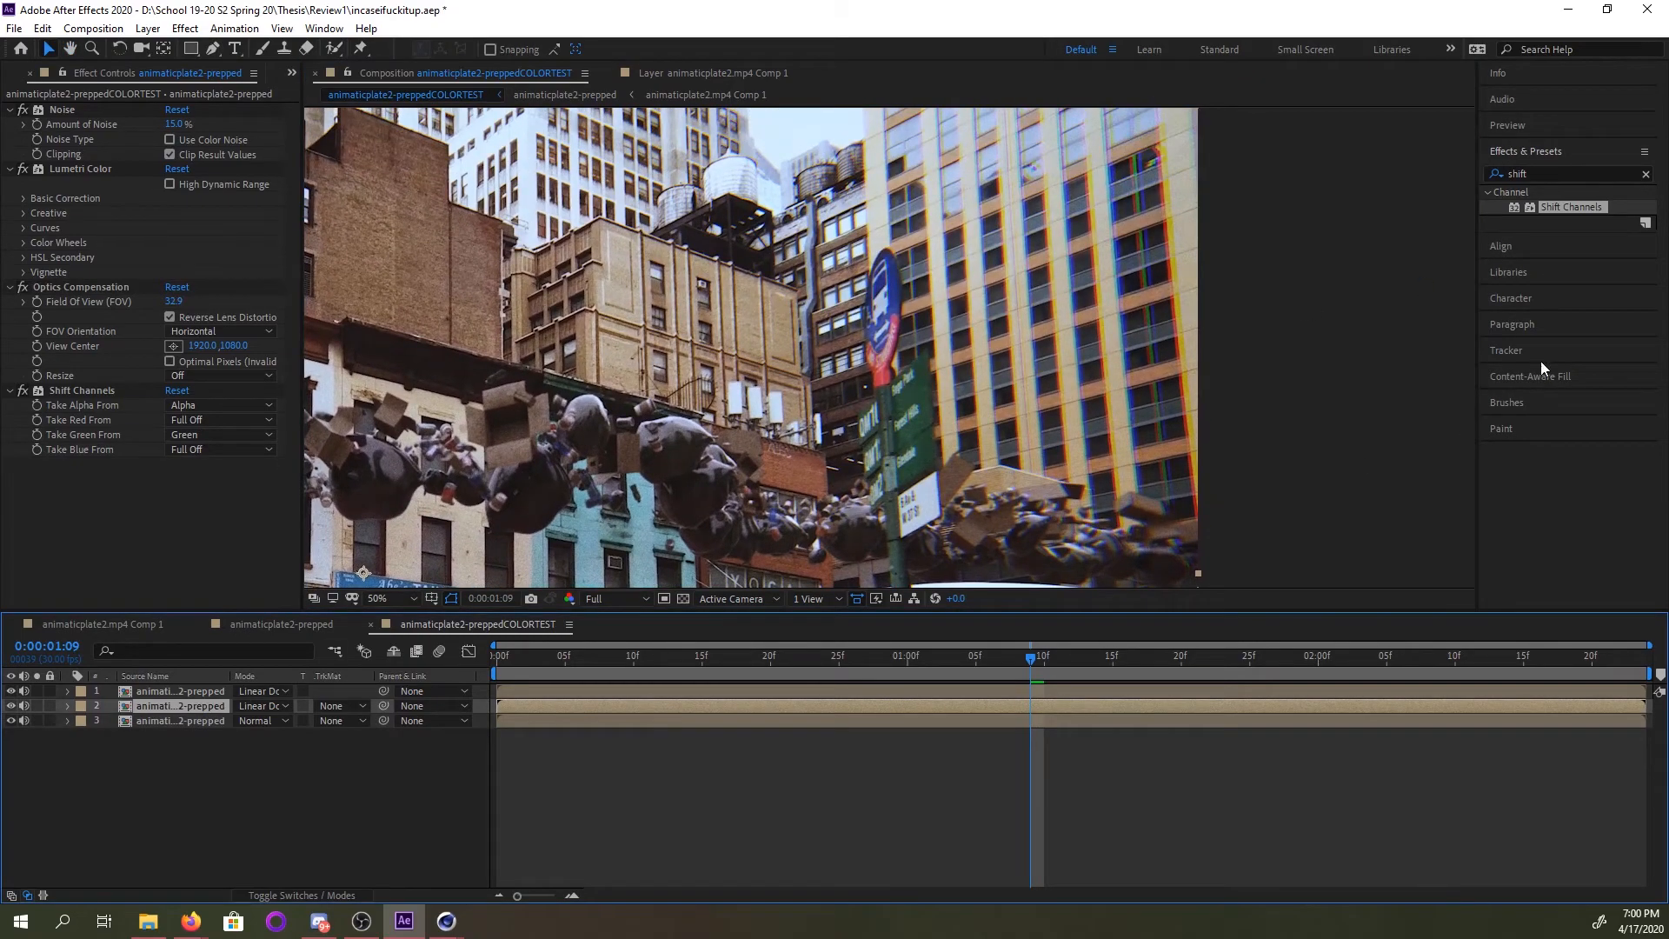
{"action": "double_click", "coordinate": [1521, 174]}
{"action": "type", "text": "glow"}
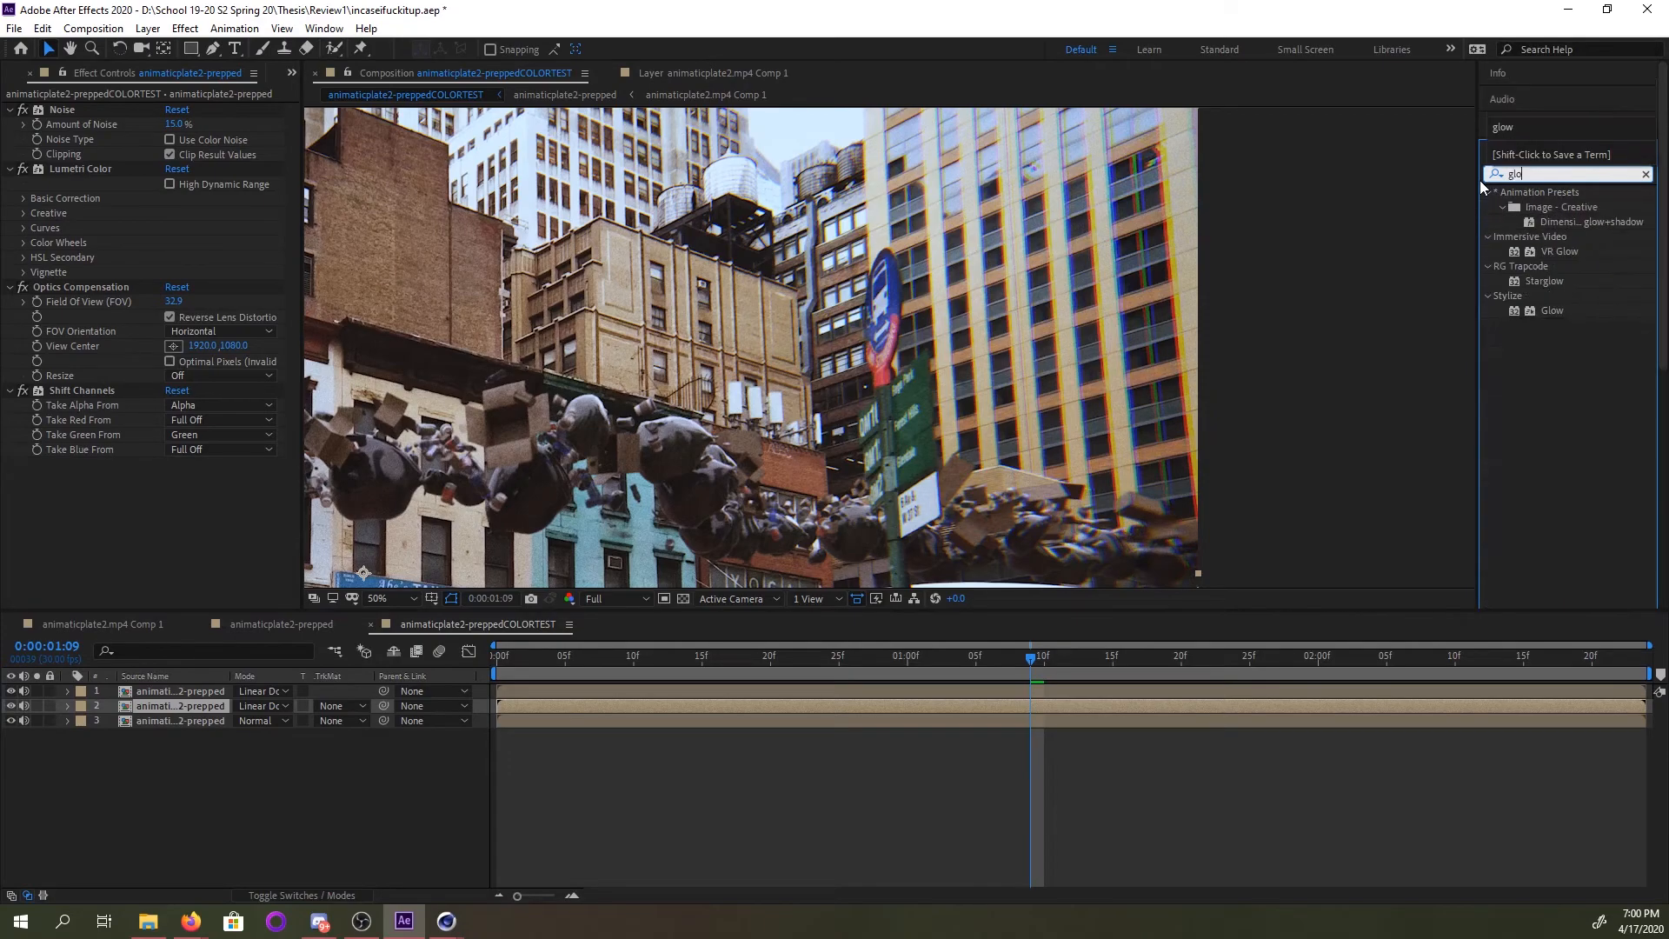
{"action": "double_click", "coordinate": [1545, 313]}
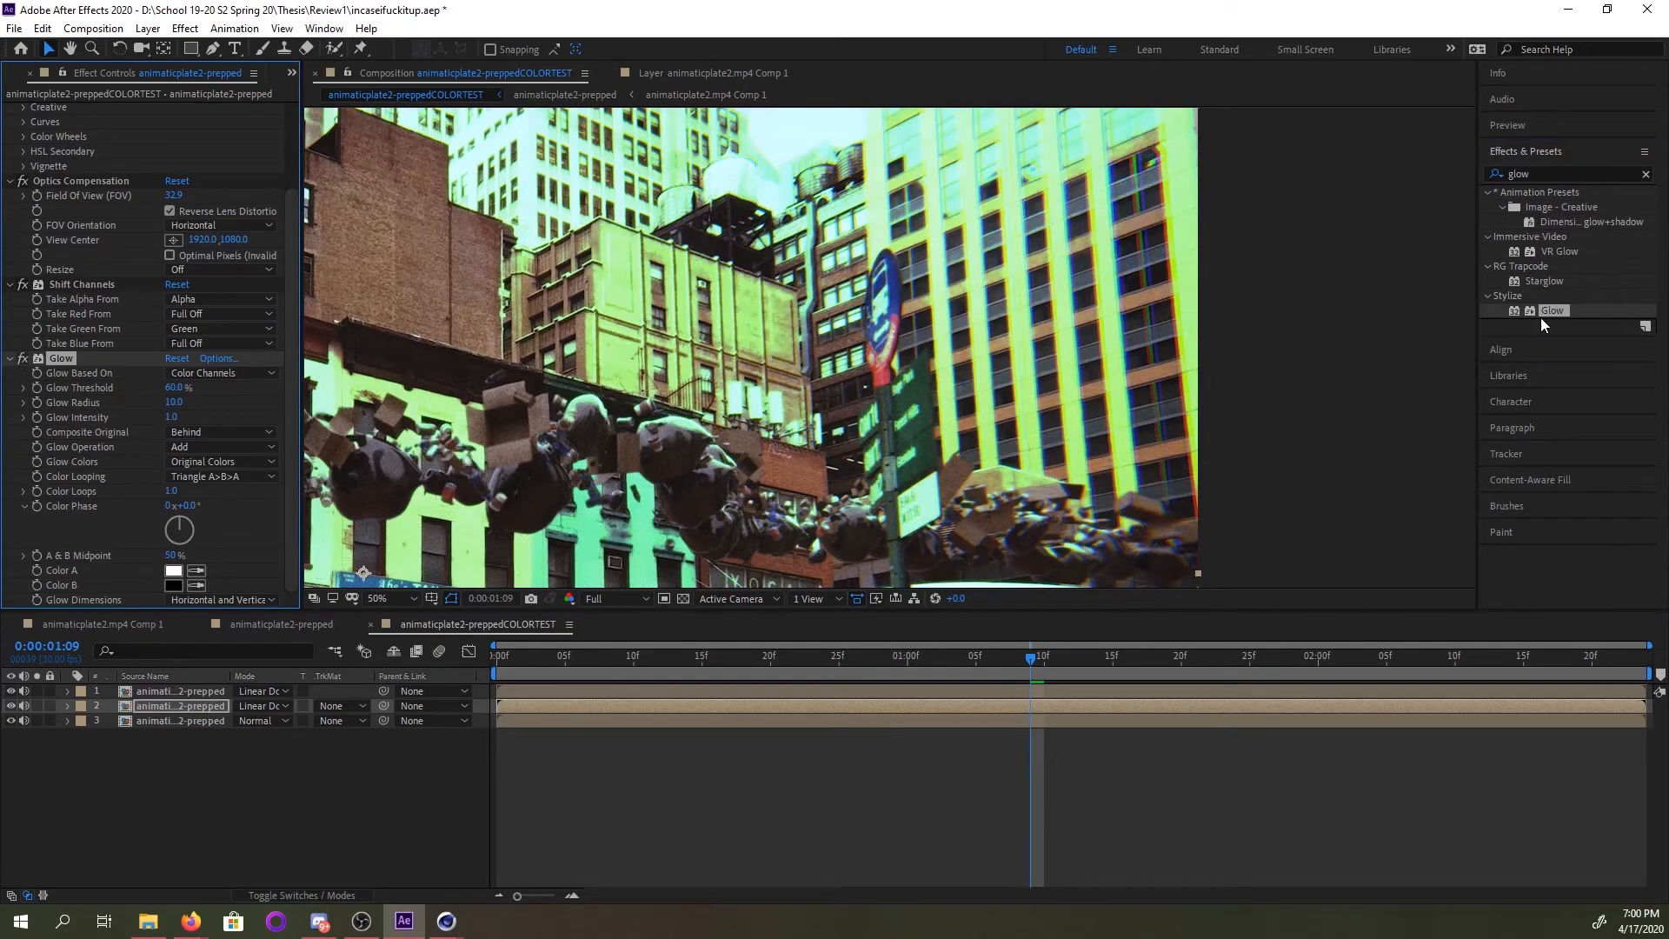
{"action": "scroll", "coordinate": [931, 421], "scroll_direction": "down", "scroll_amount": 2}
{"action": "middle_click_drag", "start_coordinate": [920, 416], "coordinate": [940, 295]}
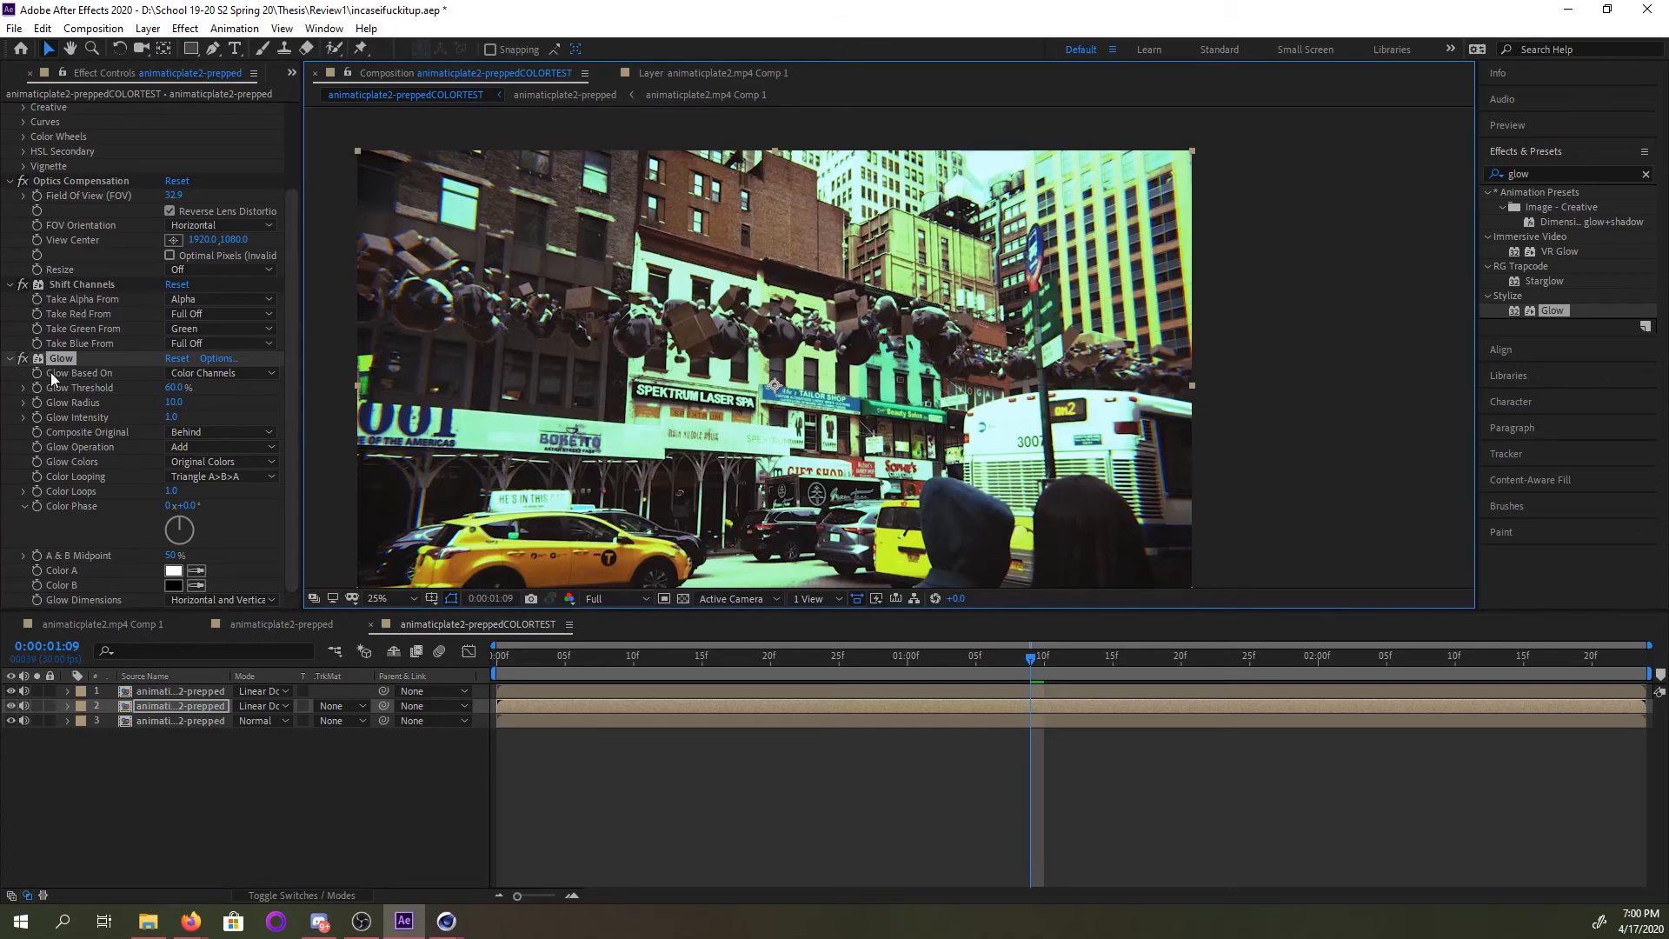
{"action": "left_click_drag", "start_coordinate": [174, 388], "coordinate": [221, 386]}
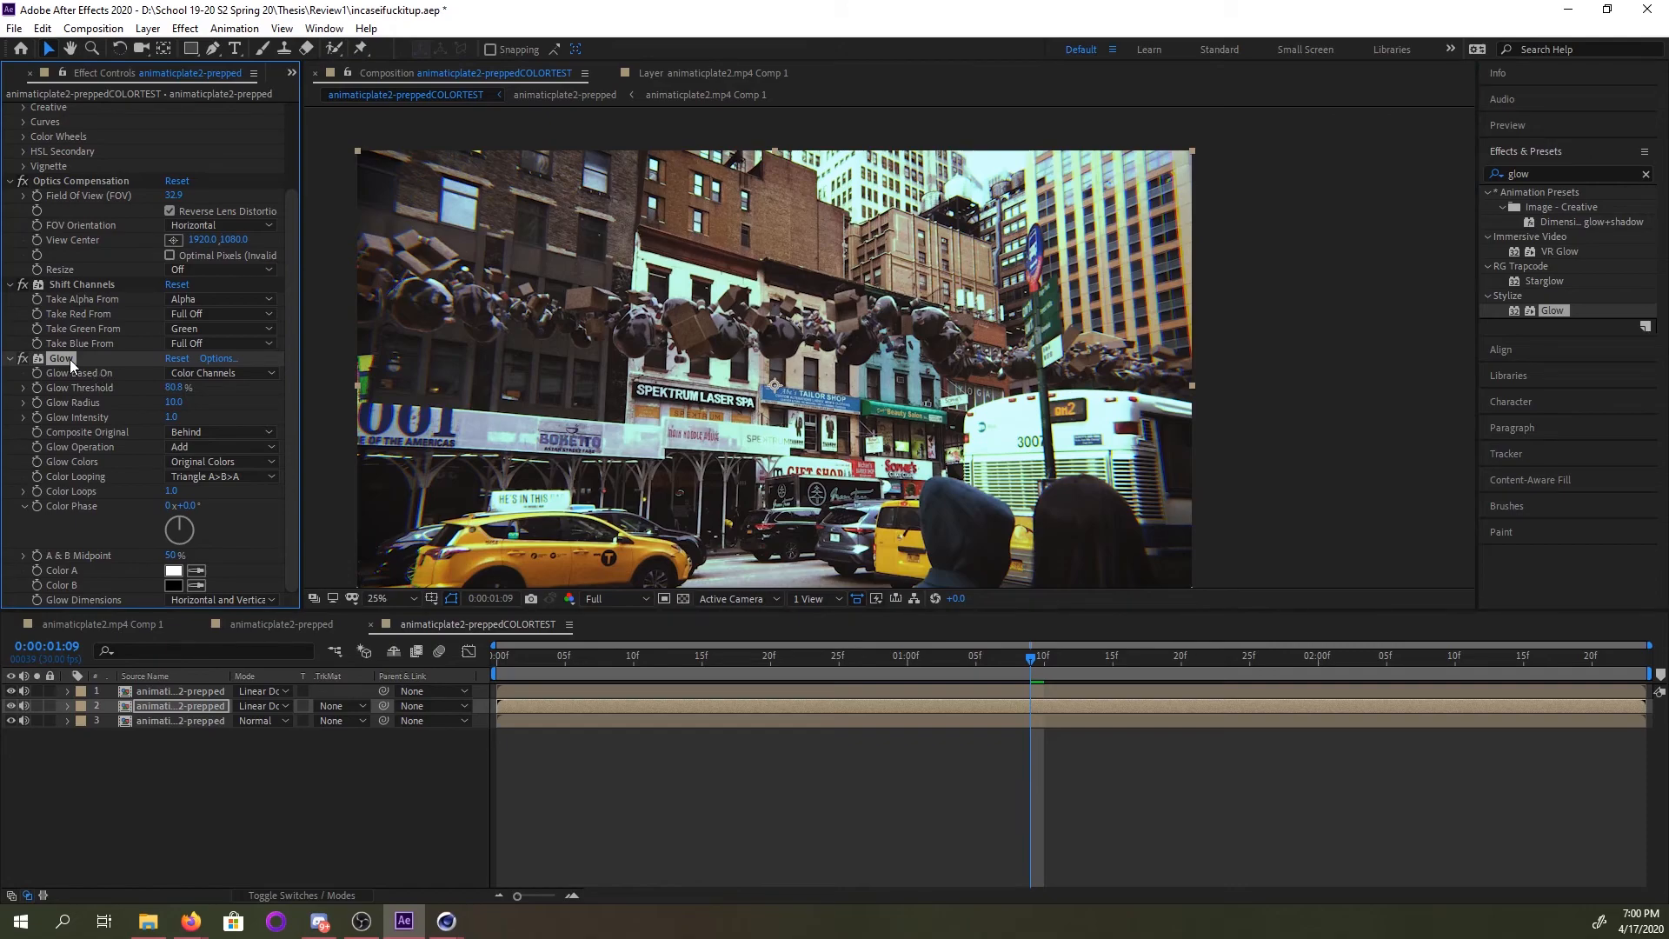
{"action": "key", "text": "Delete"}
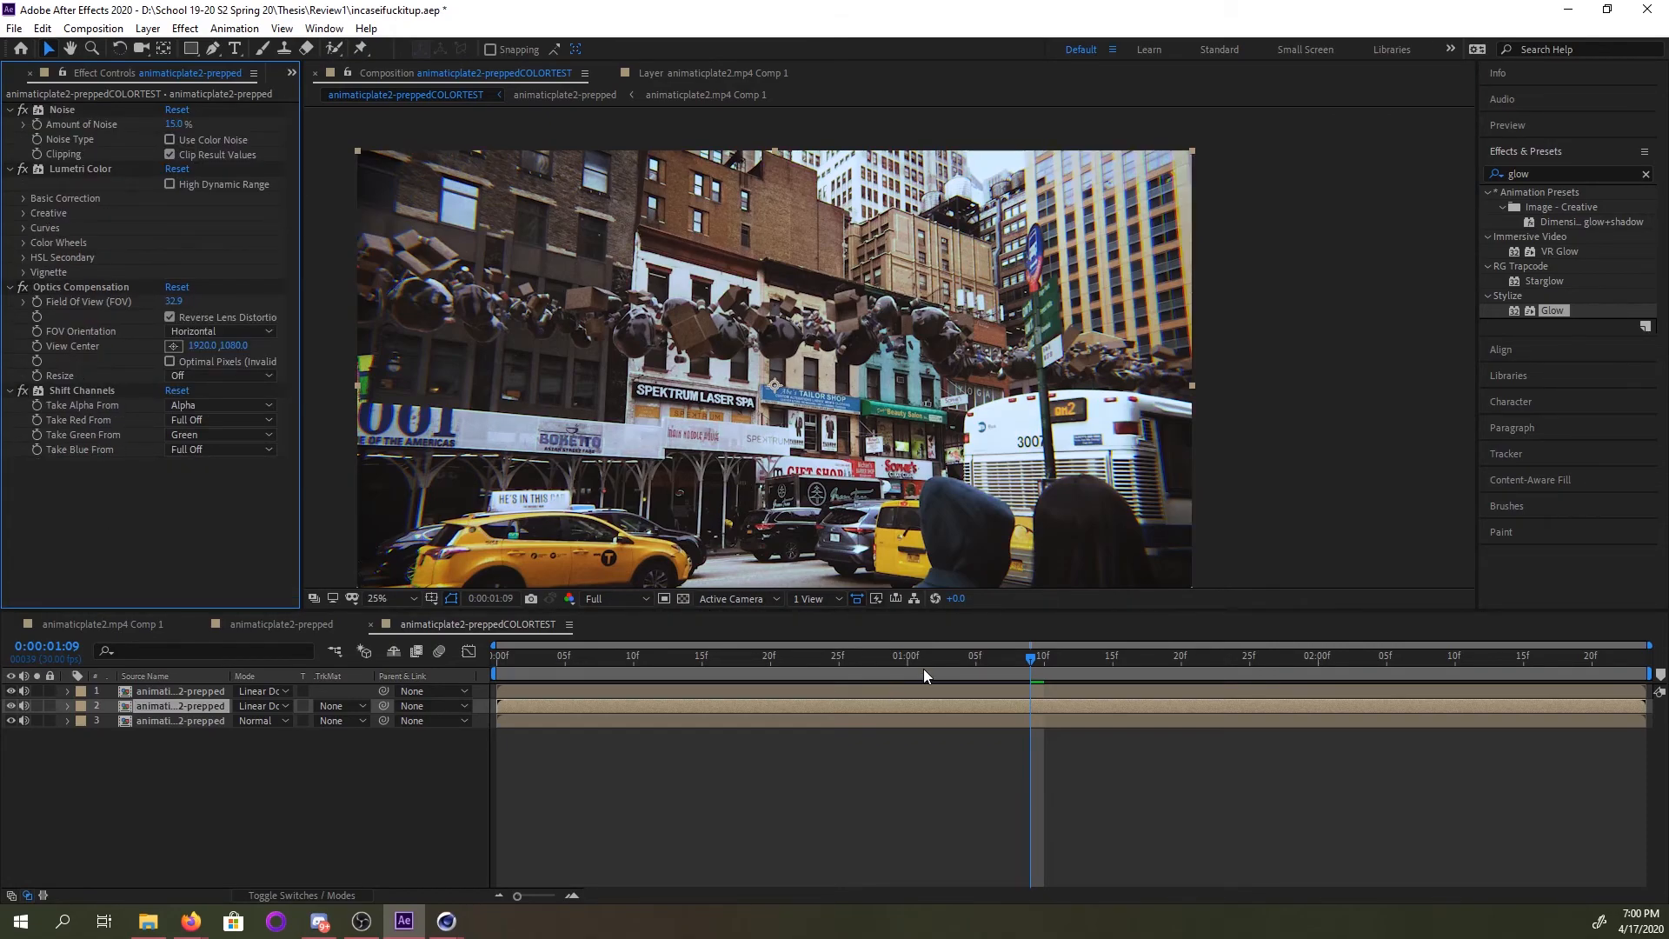
Switch to Cinema 4D, unhide the tracked plate group, leave the tracker camera view, and examine the building planes and trash stream from outside.
{"action": "left_click", "coordinate": [852, 665]}
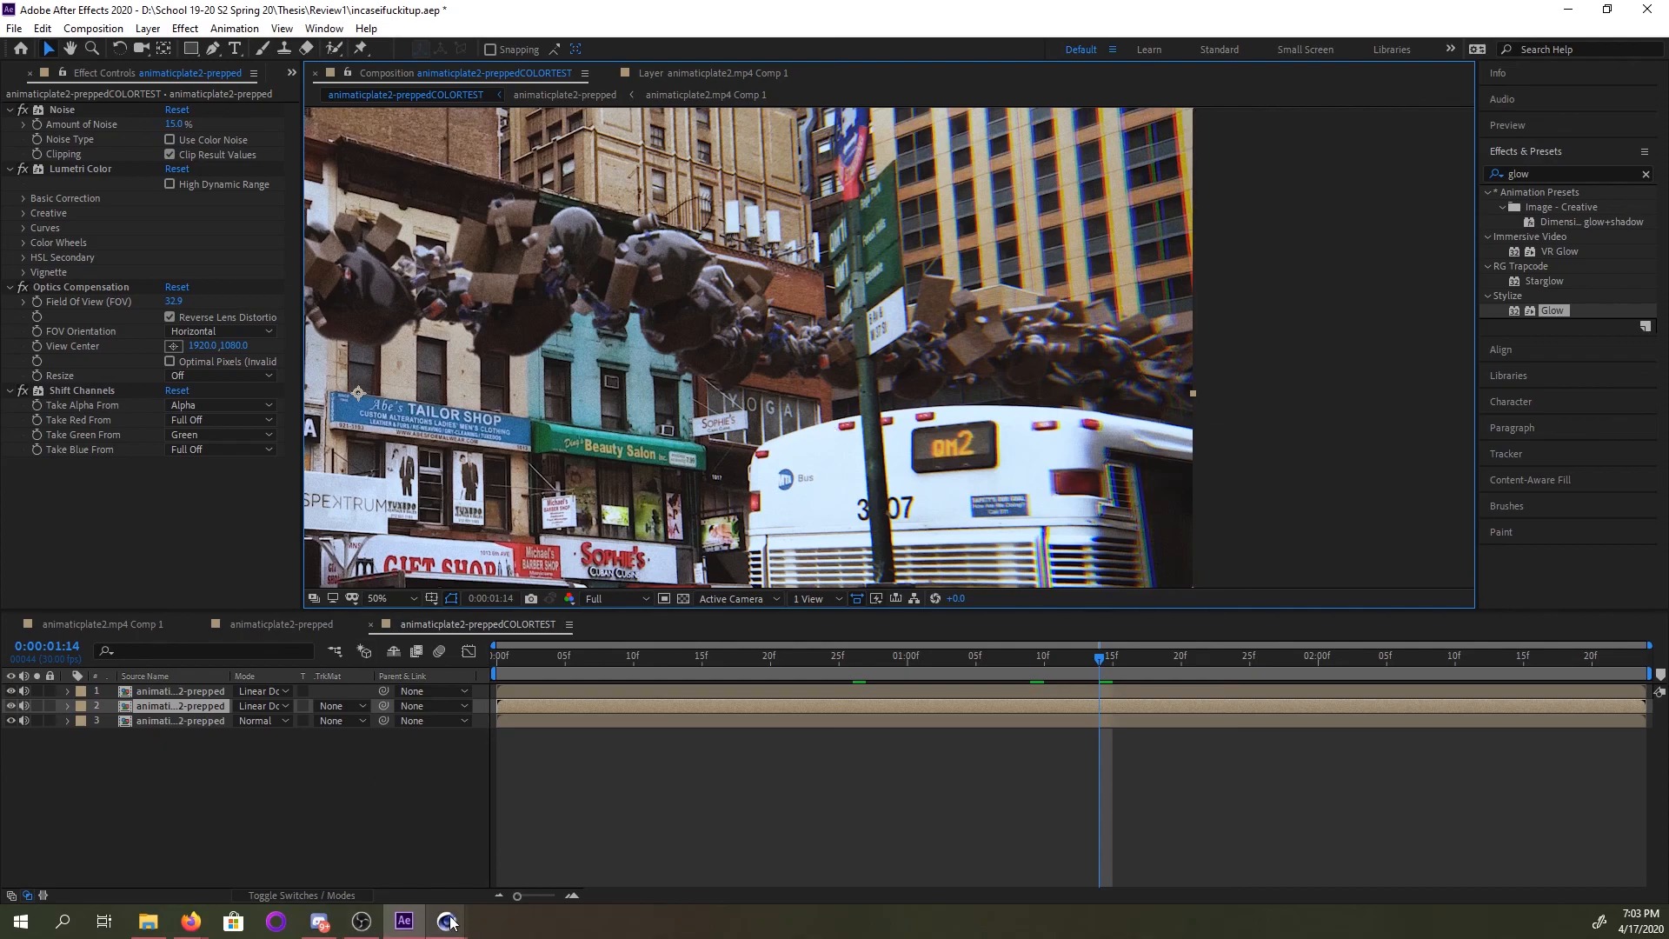
{"action": "mouse_move", "coordinate": [449, 925]}
{"action": "left_click", "coordinate": [476, 837]}
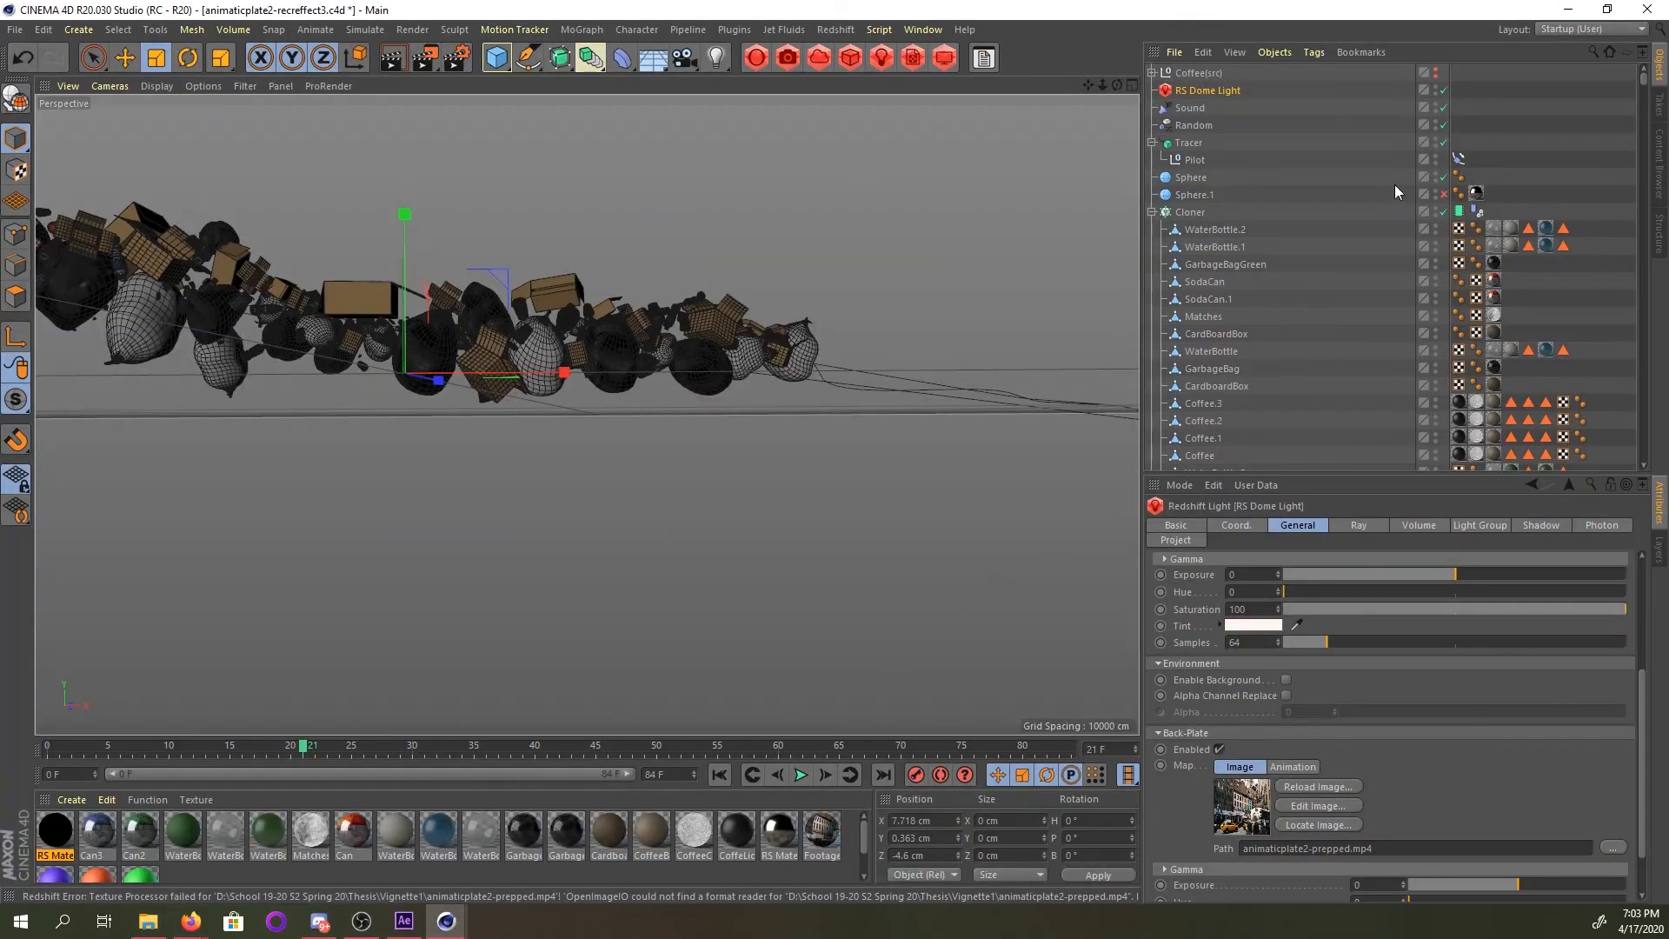
{"action": "scroll", "coordinate": [1389, 195], "scroll_direction": "down", "scroll_amount": 6}
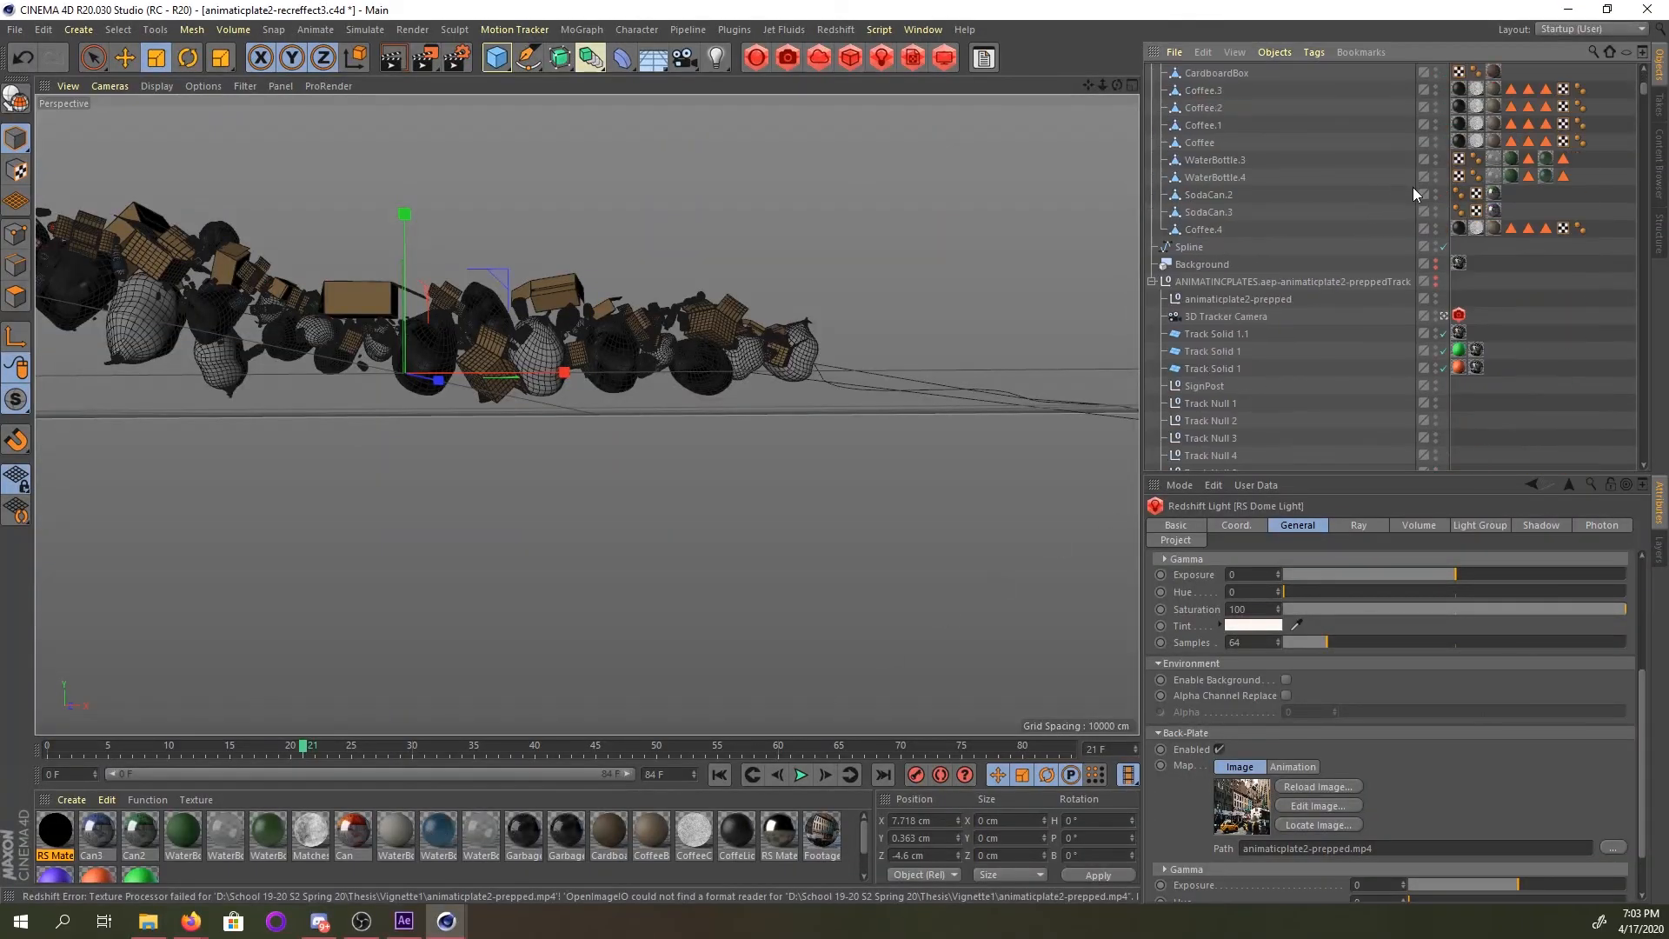
{"action": "left_click", "coordinate": [1436, 279]}
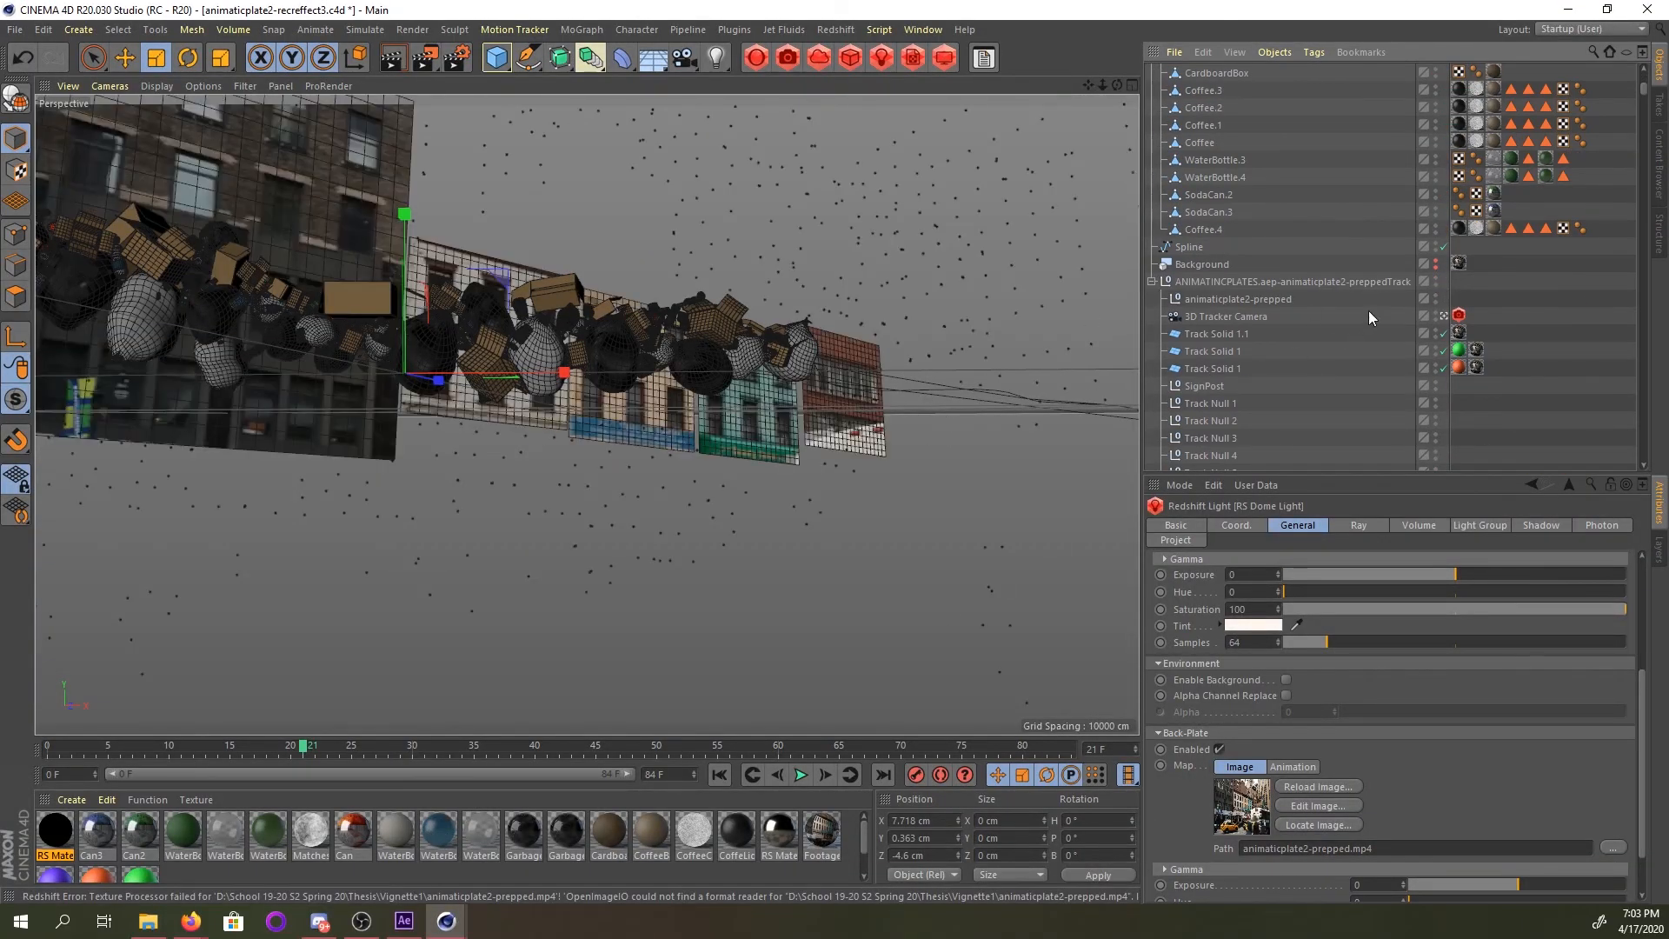
{"action": "left_click", "coordinate": [1444, 317]}
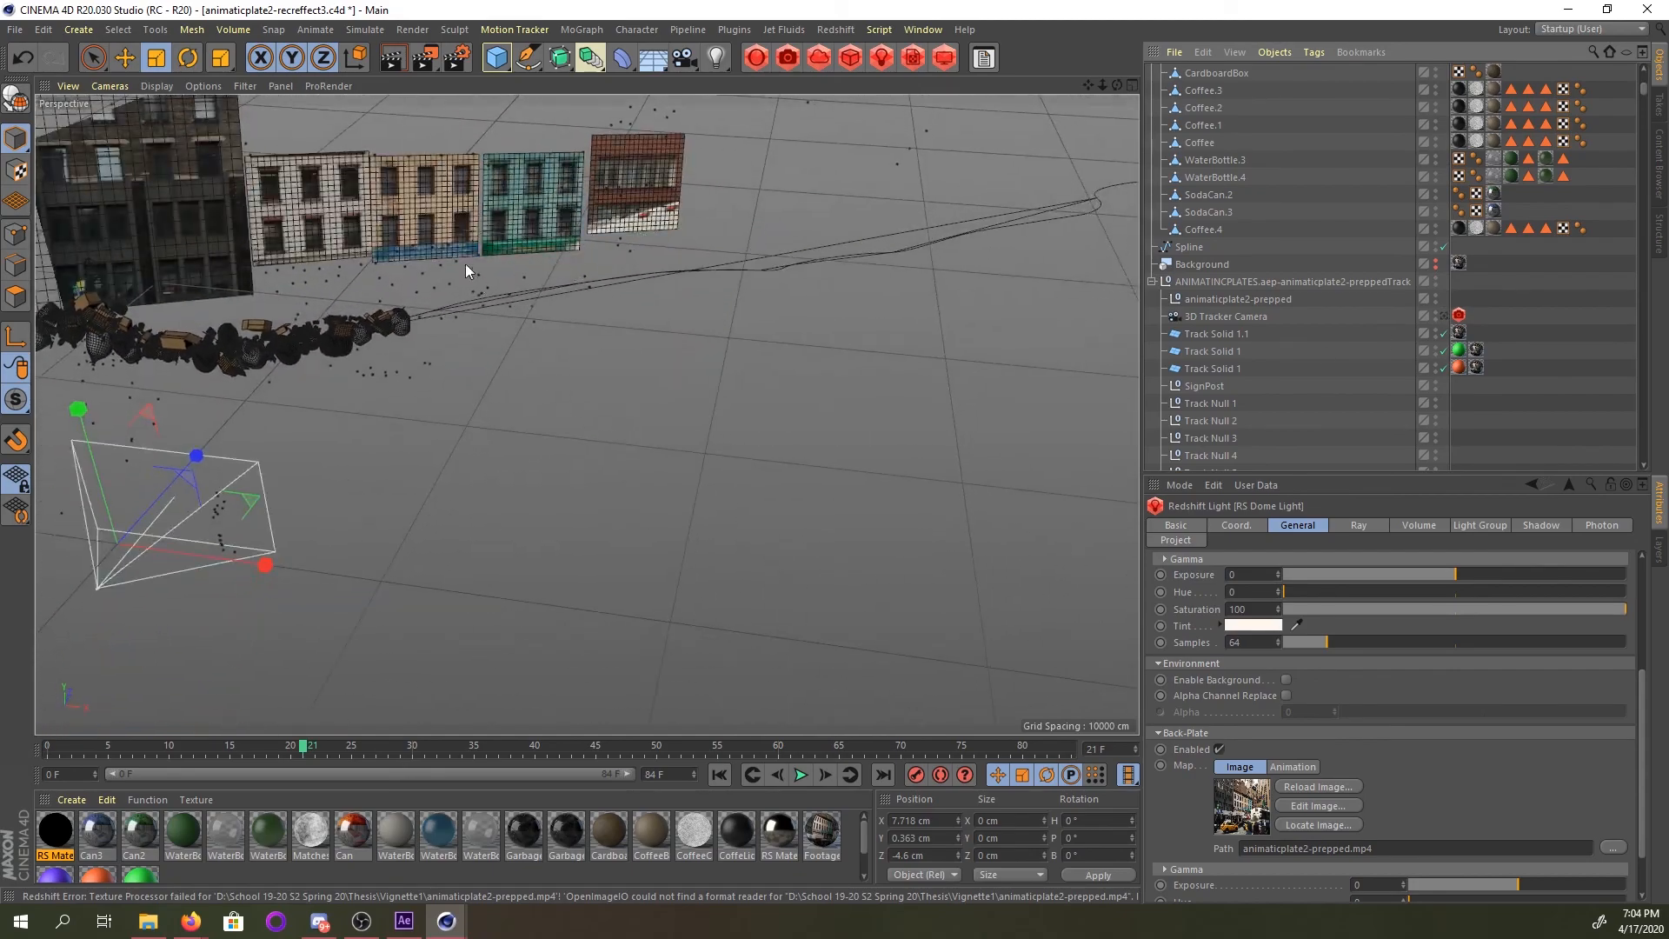
{"action": "middle_click_drag", "start_coordinate": [383, 179], "coordinate": [563, 341], "text": "alt"}
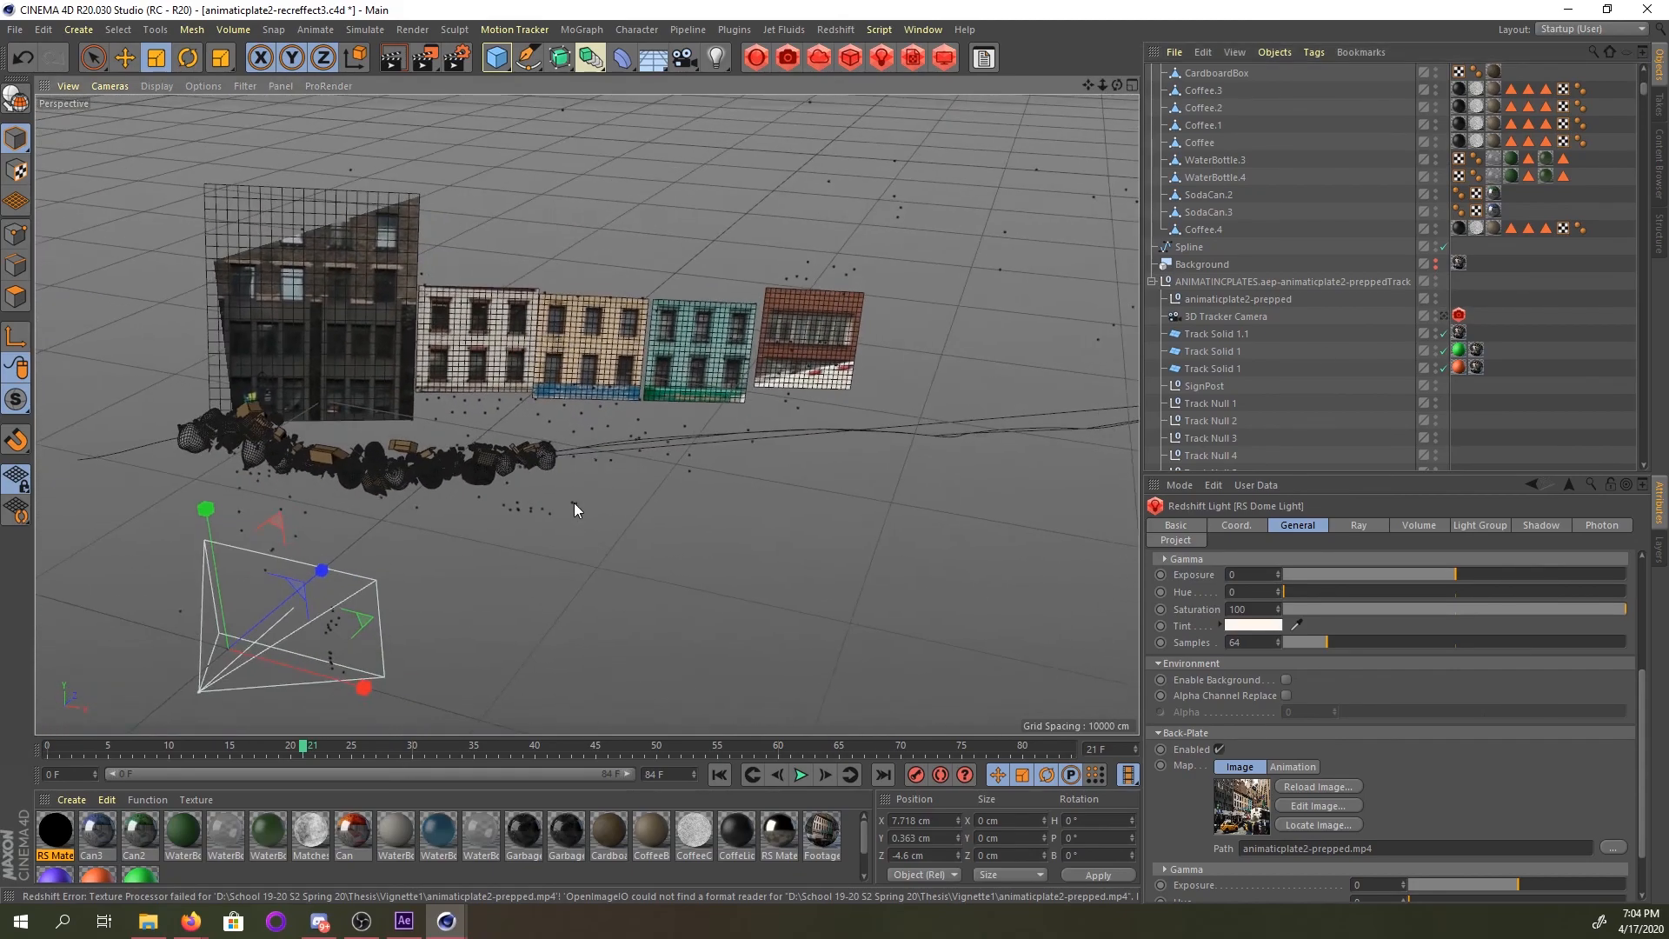
{"action": "left_click_drag", "start_coordinate": [702, 347], "coordinate": [629, 331], "text": "alt"}
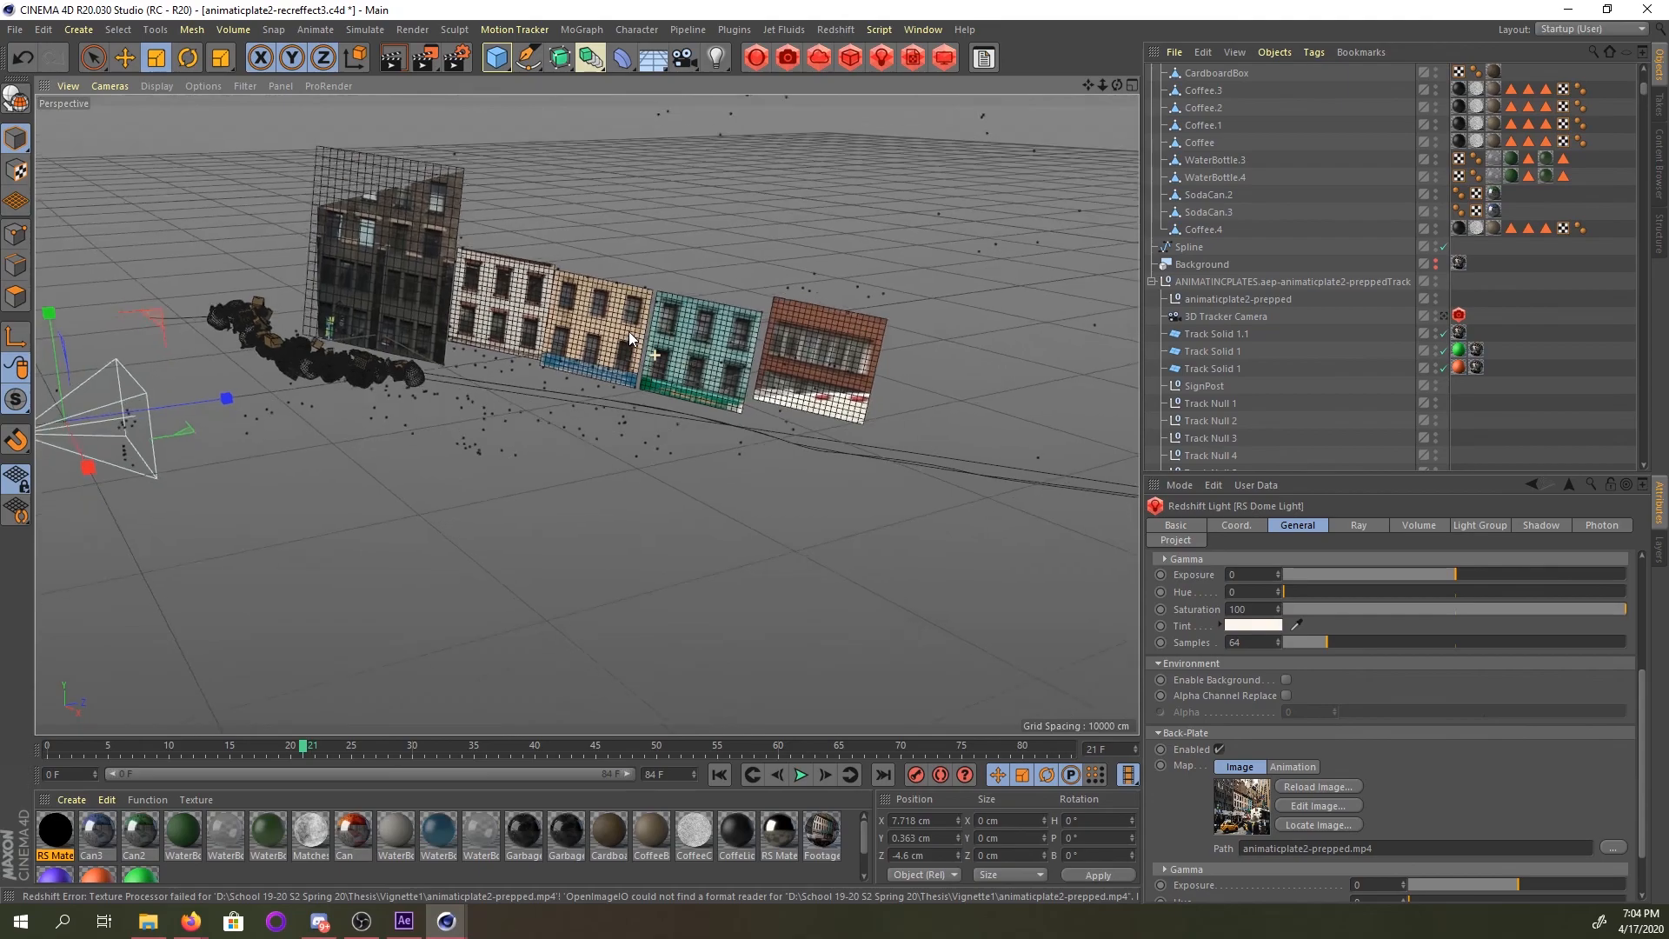
Close Cinema 4D, return to After Effects and scrub the composite to an earlier frame.
{"action": "left_click", "coordinate": [1647, 9]}
{"action": "left_click", "coordinate": [852, 524]}
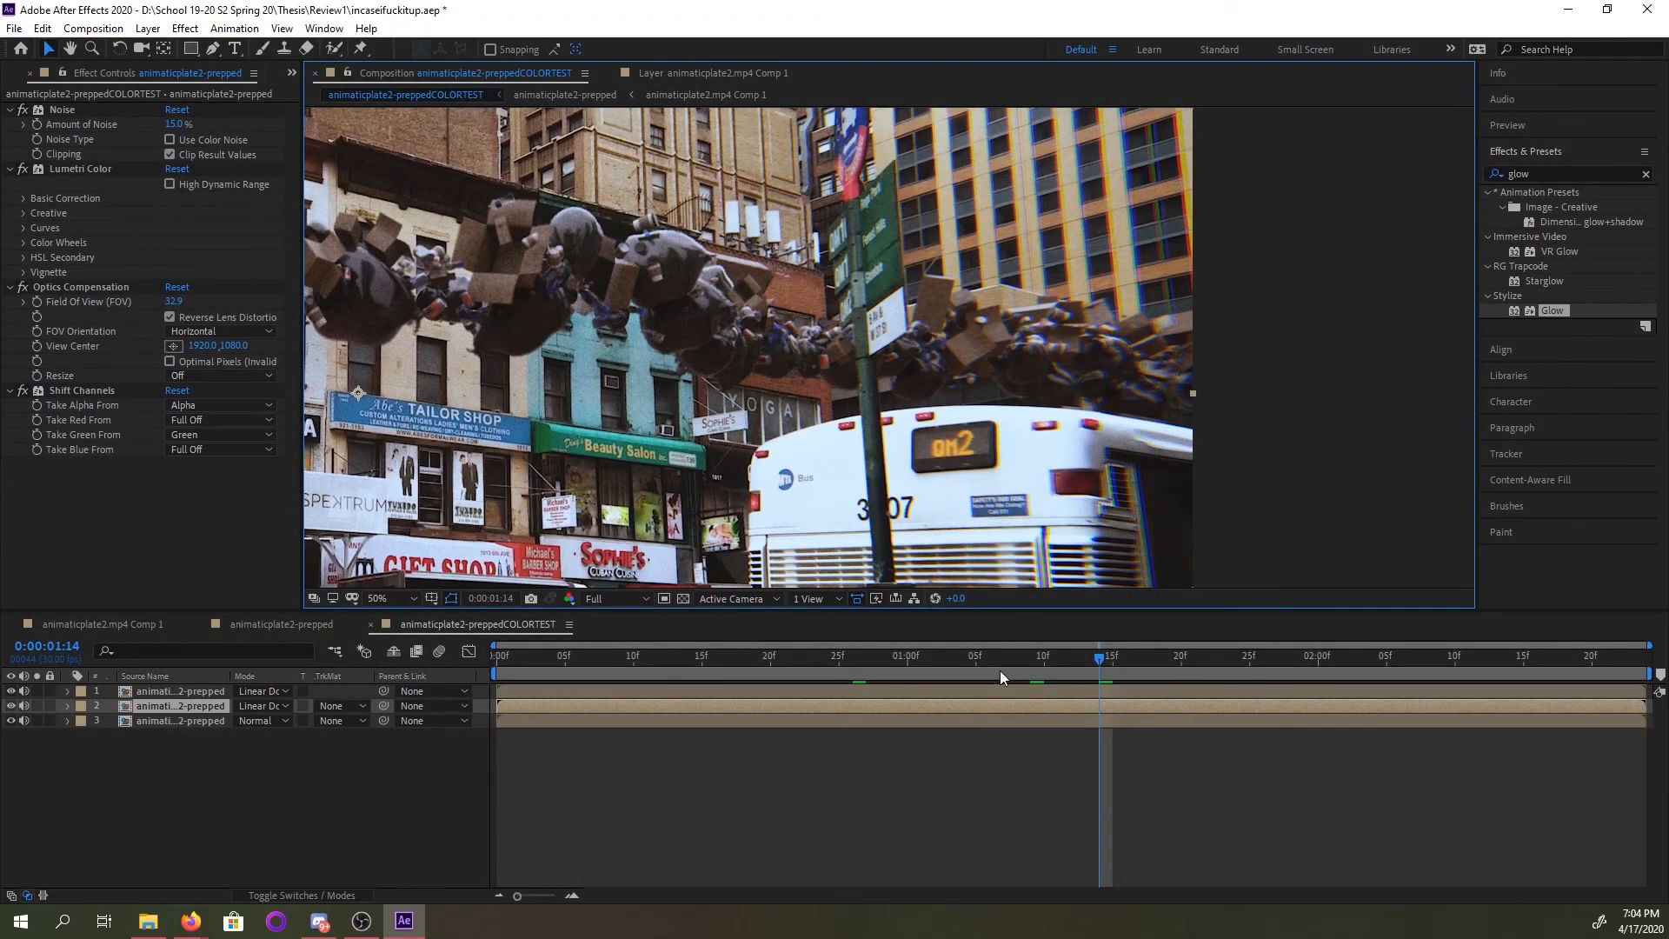
{"action": "left_click_drag", "start_coordinate": [908, 658], "coordinate": [879, 658]}
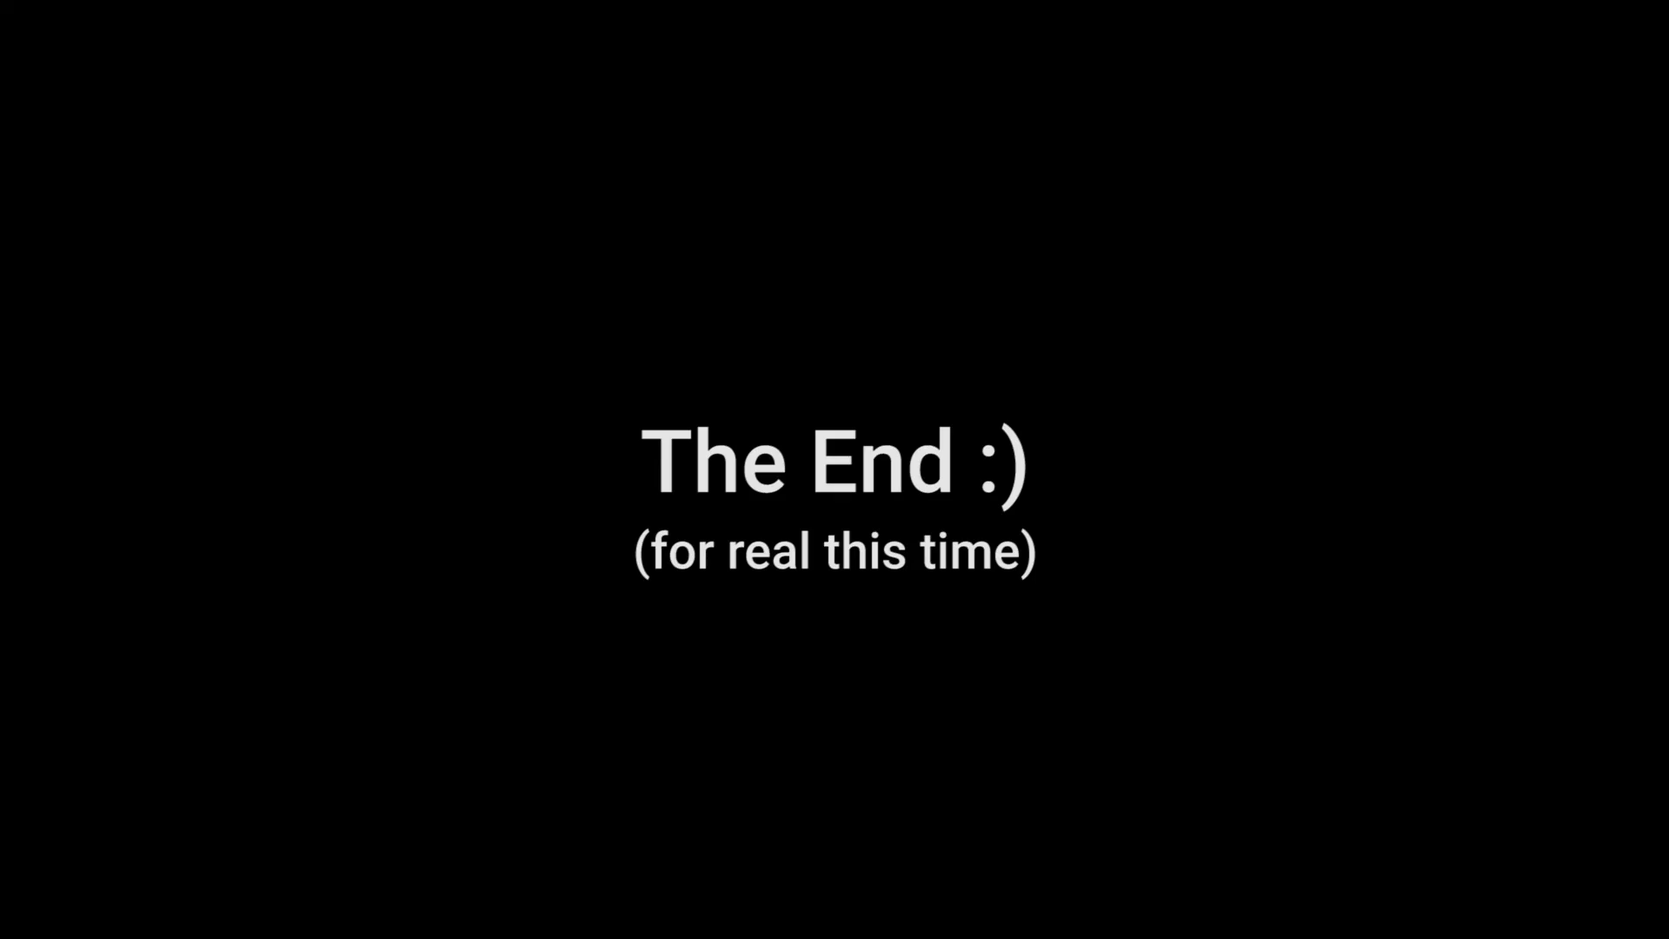